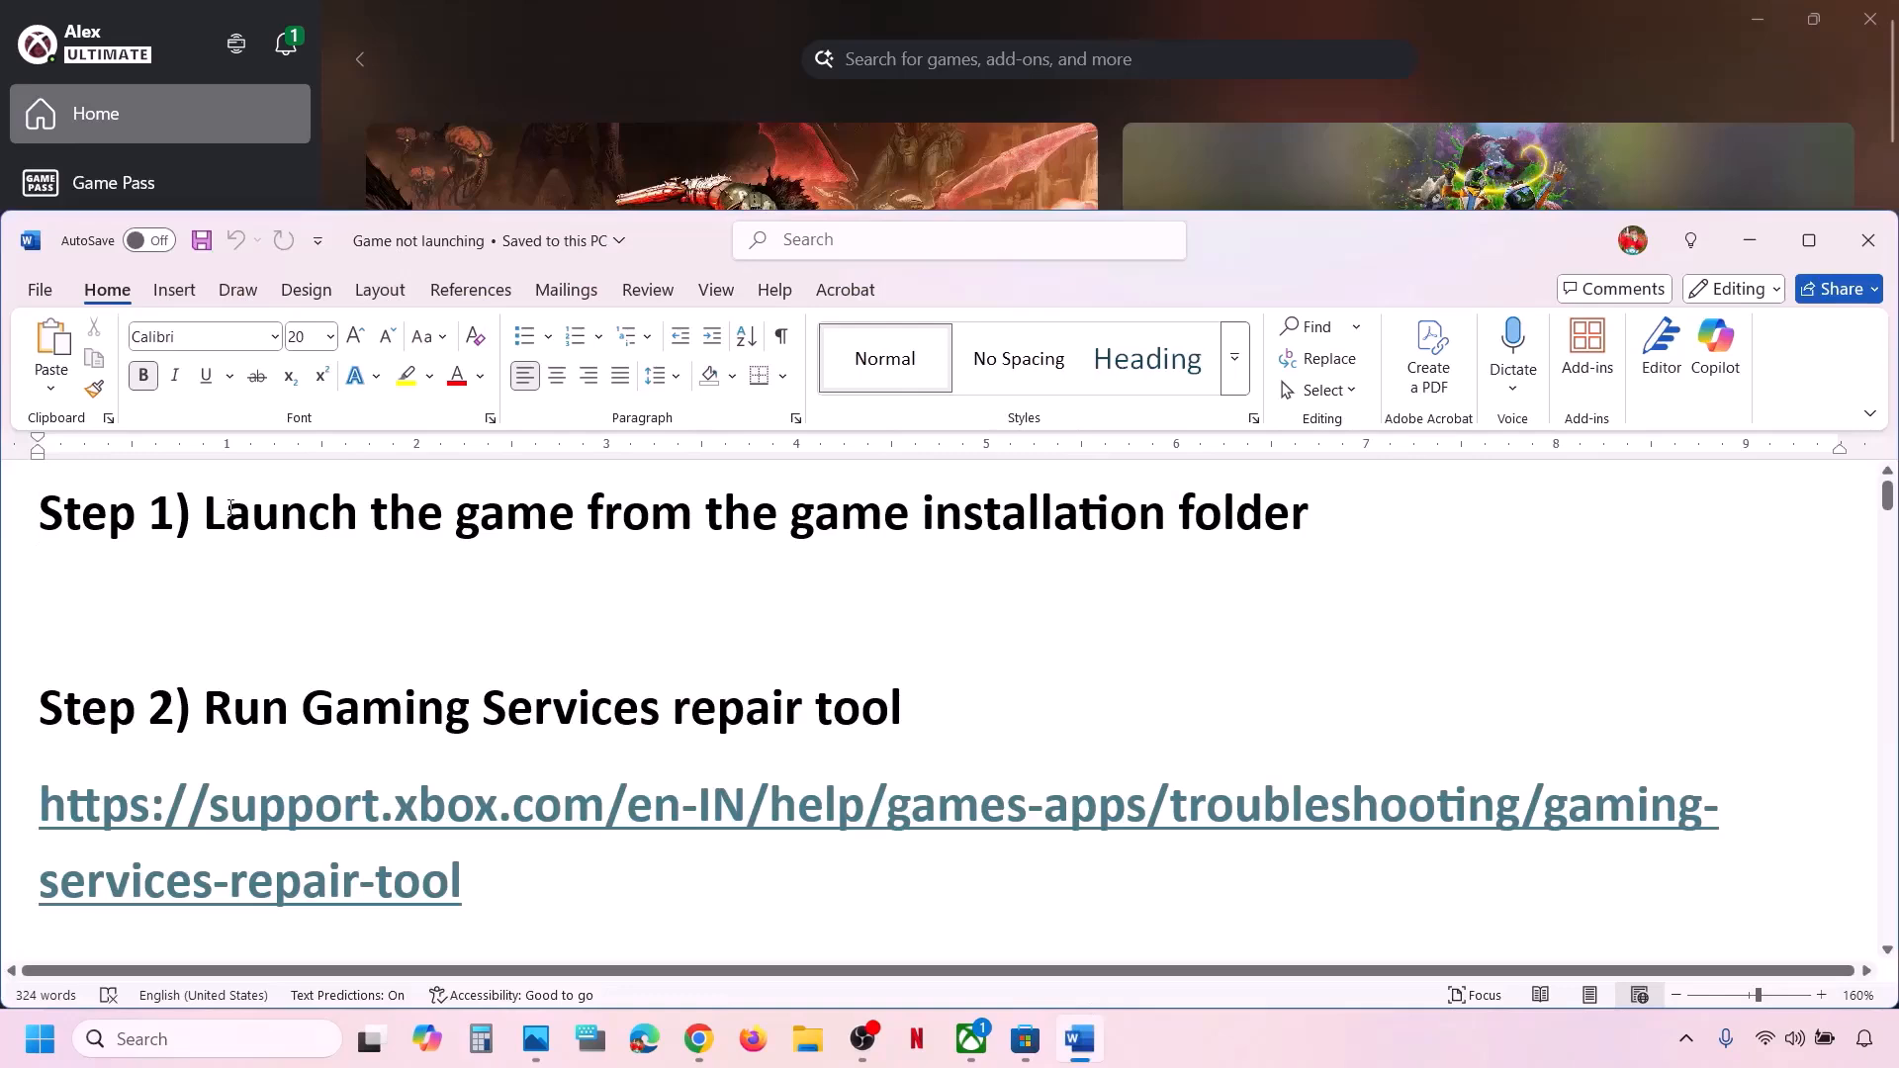
Switch to the Xbox app and browse to the installation files of DOOM: The Dark Ages from the game's management options
left_click_drag(231, 508, 1320, 512)
left_click(694, 35)
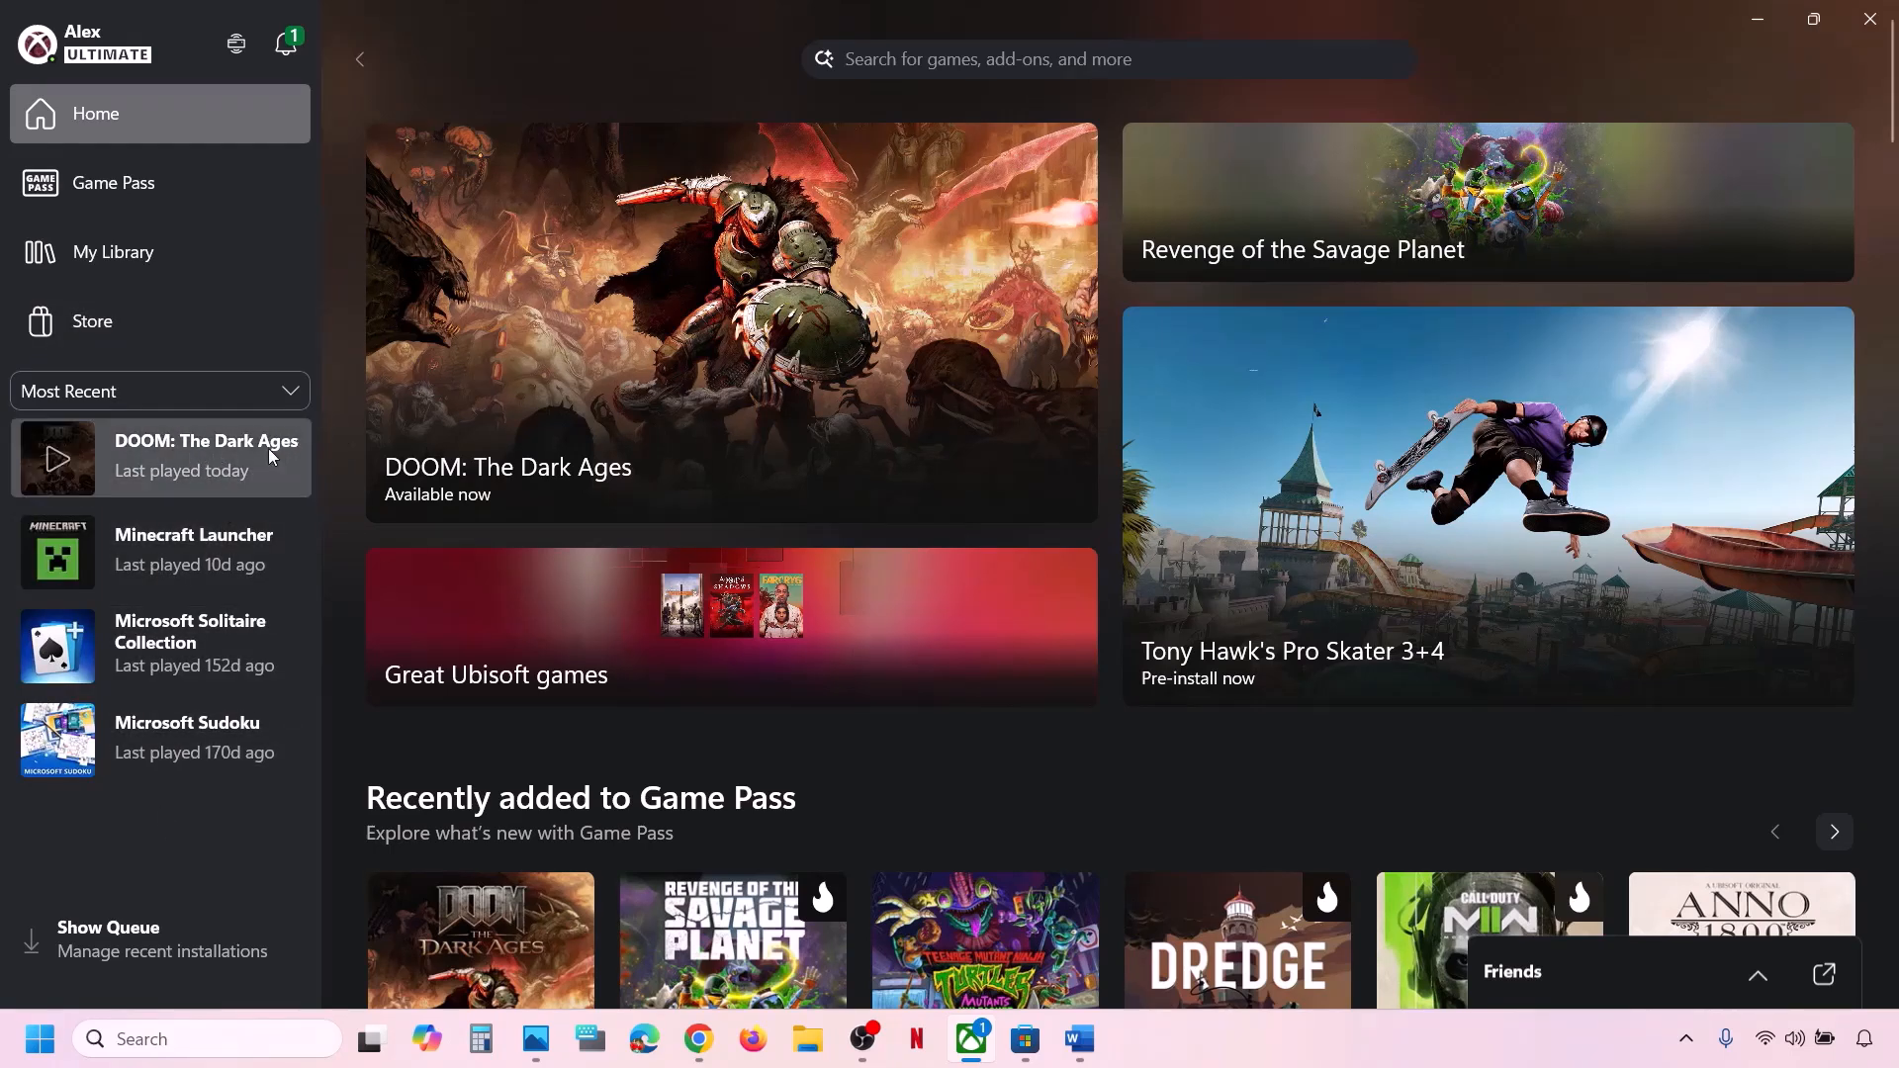
right_click(218, 472)
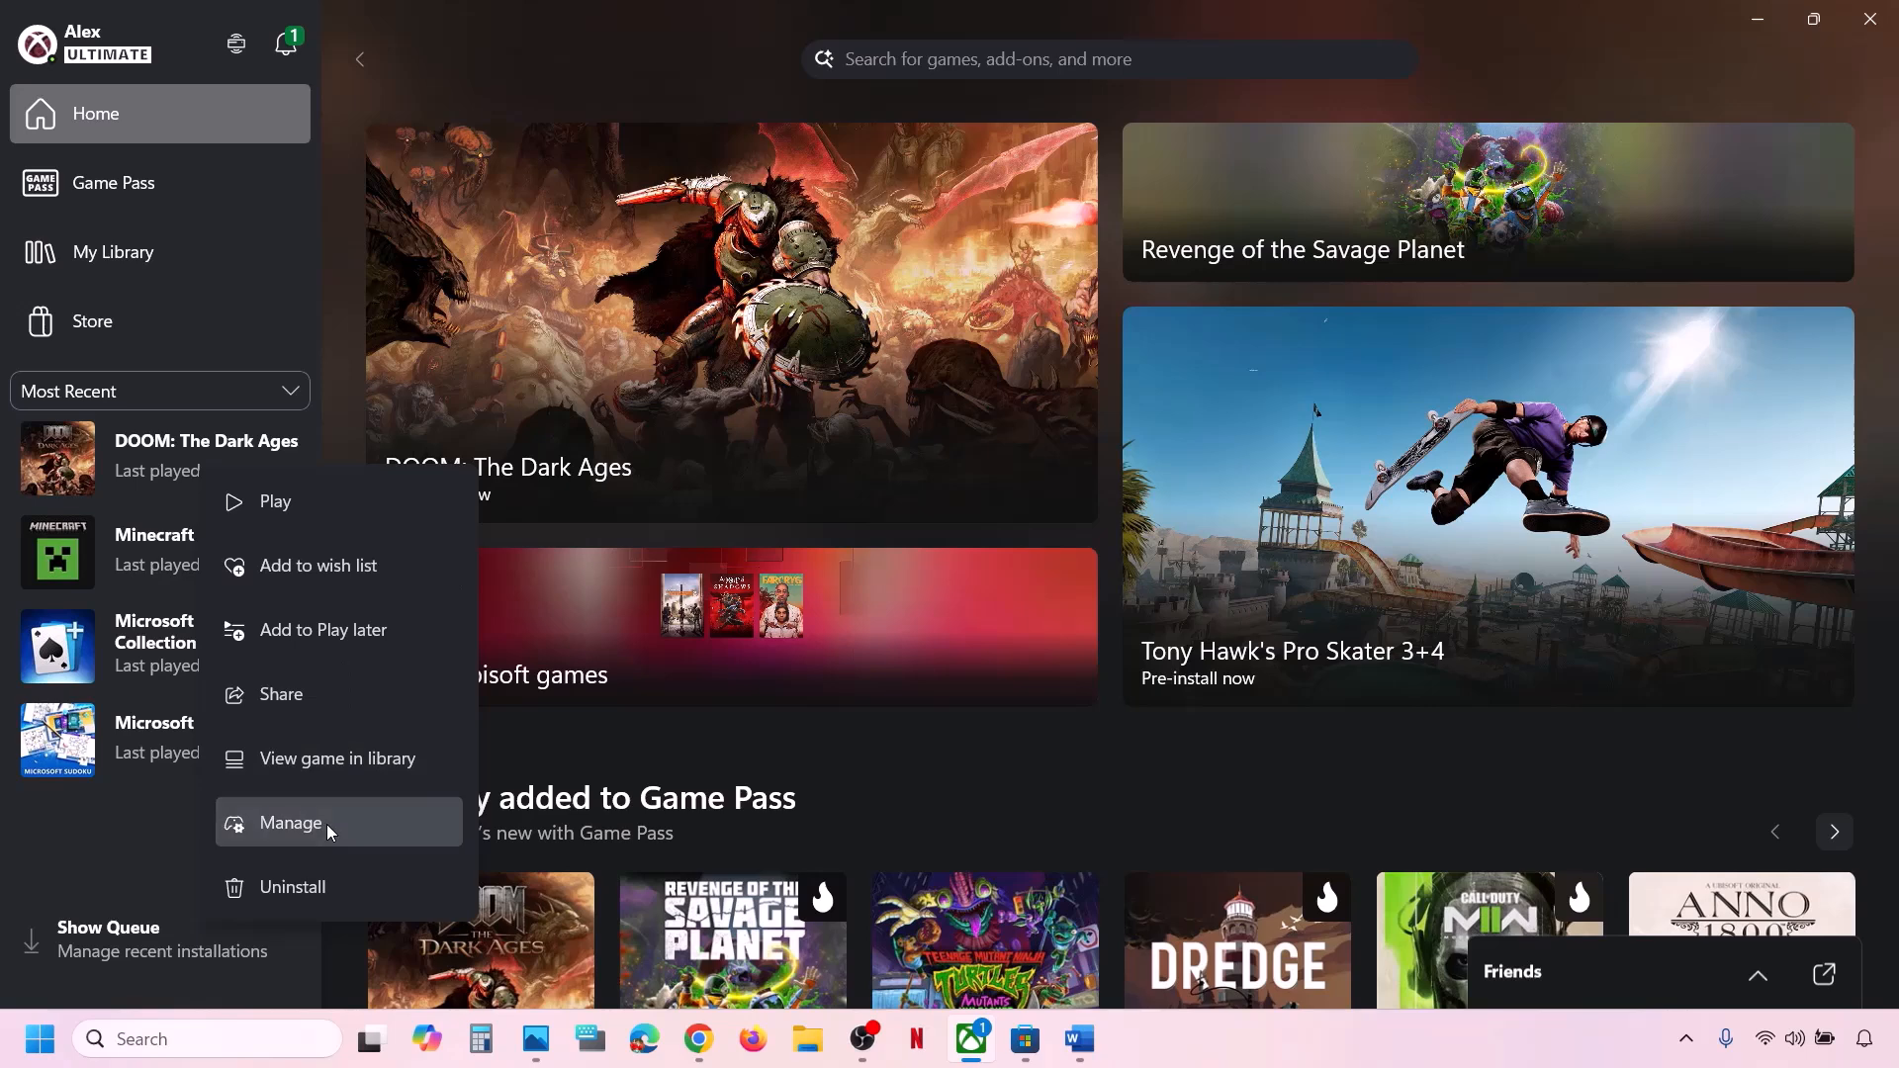
left_click(326, 823)
left_click(1033, 235)
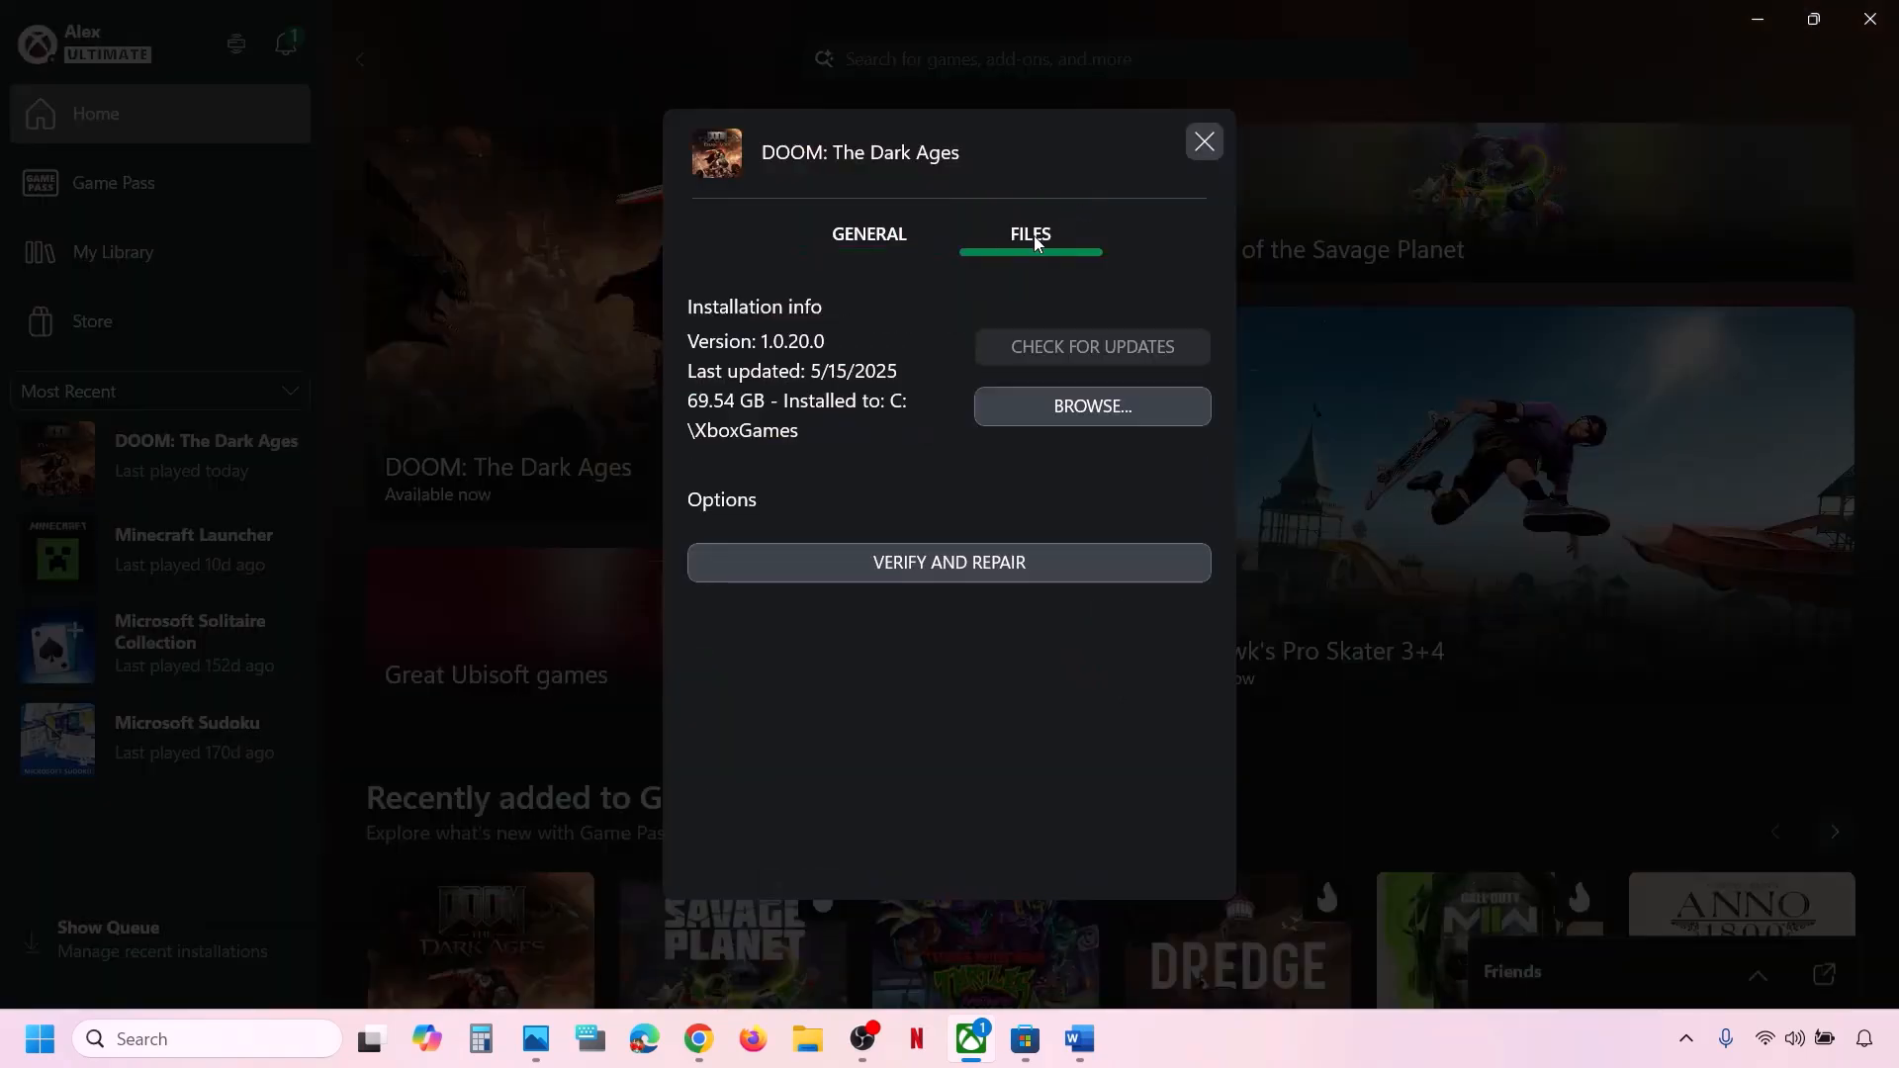
left_click(1096, 410)
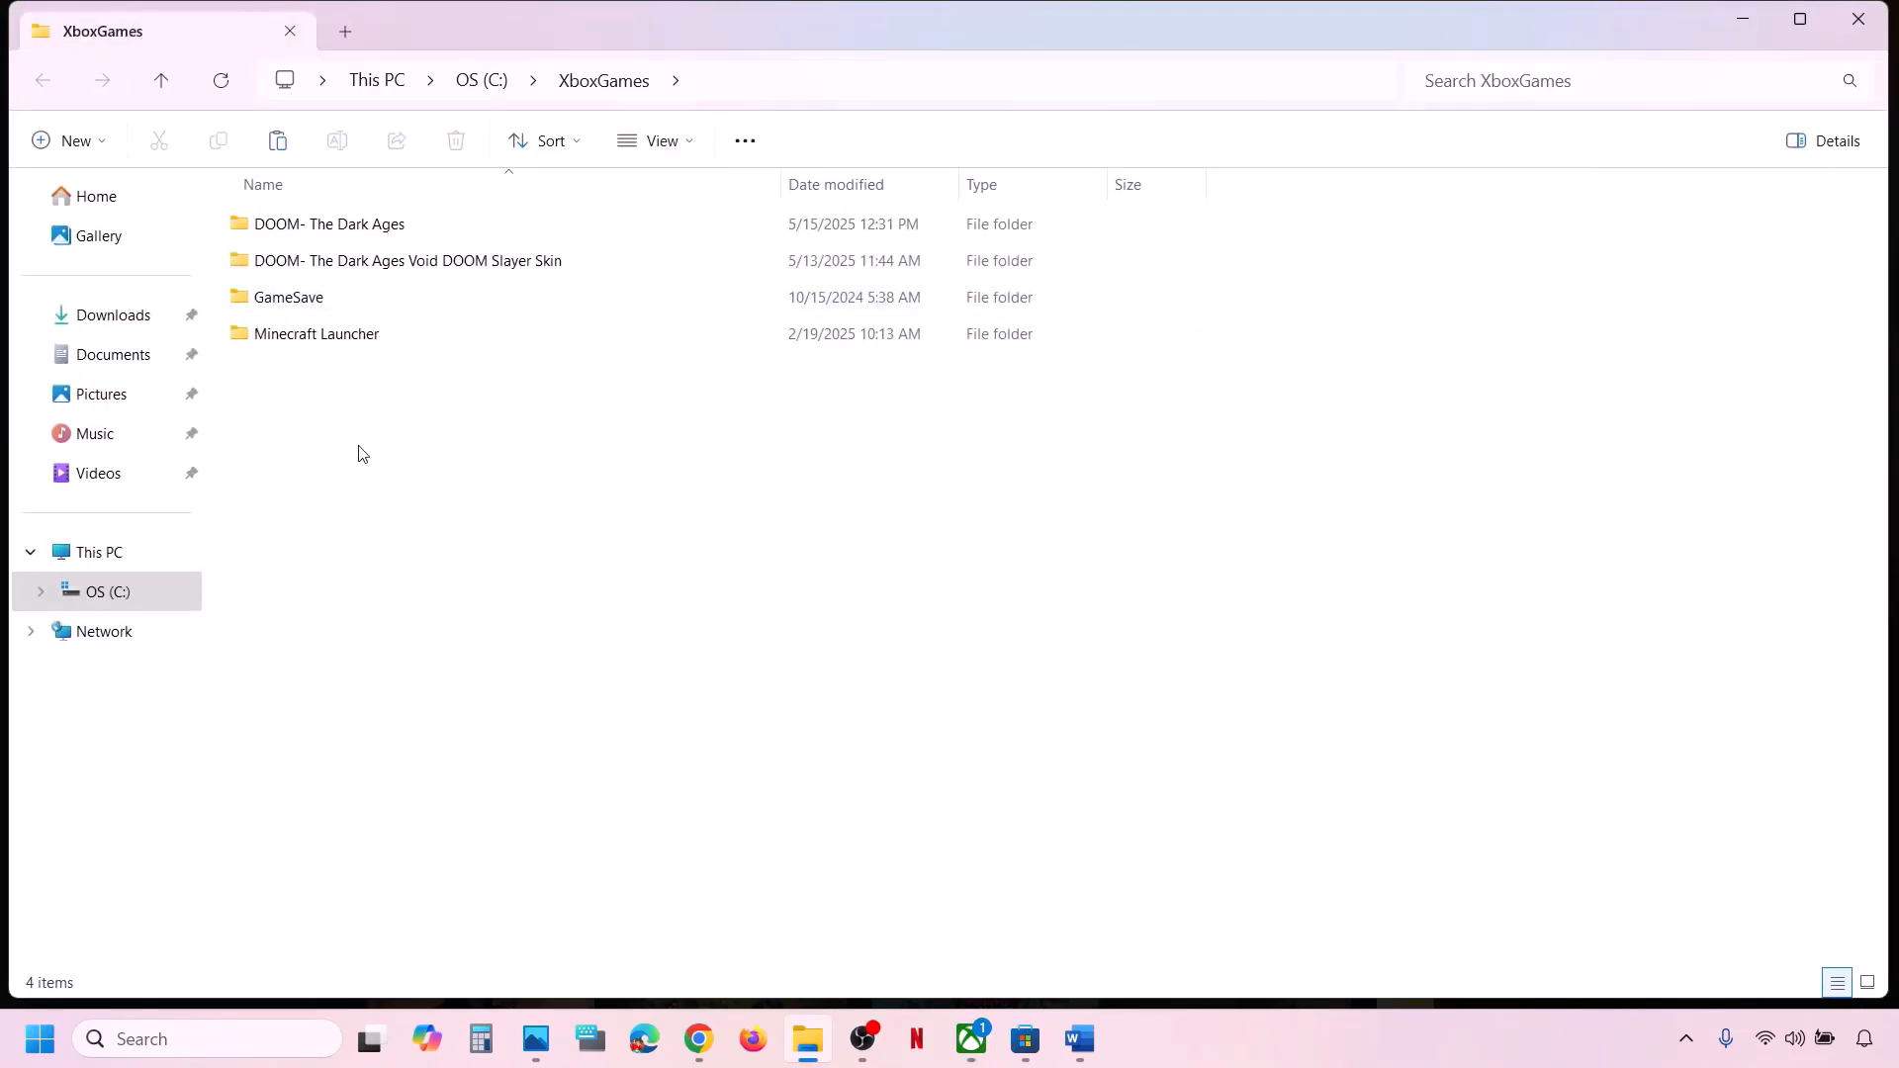
Open the Content folder inside the DOOM- The Dark Ages folder and look through its files
double_click(362, 238)
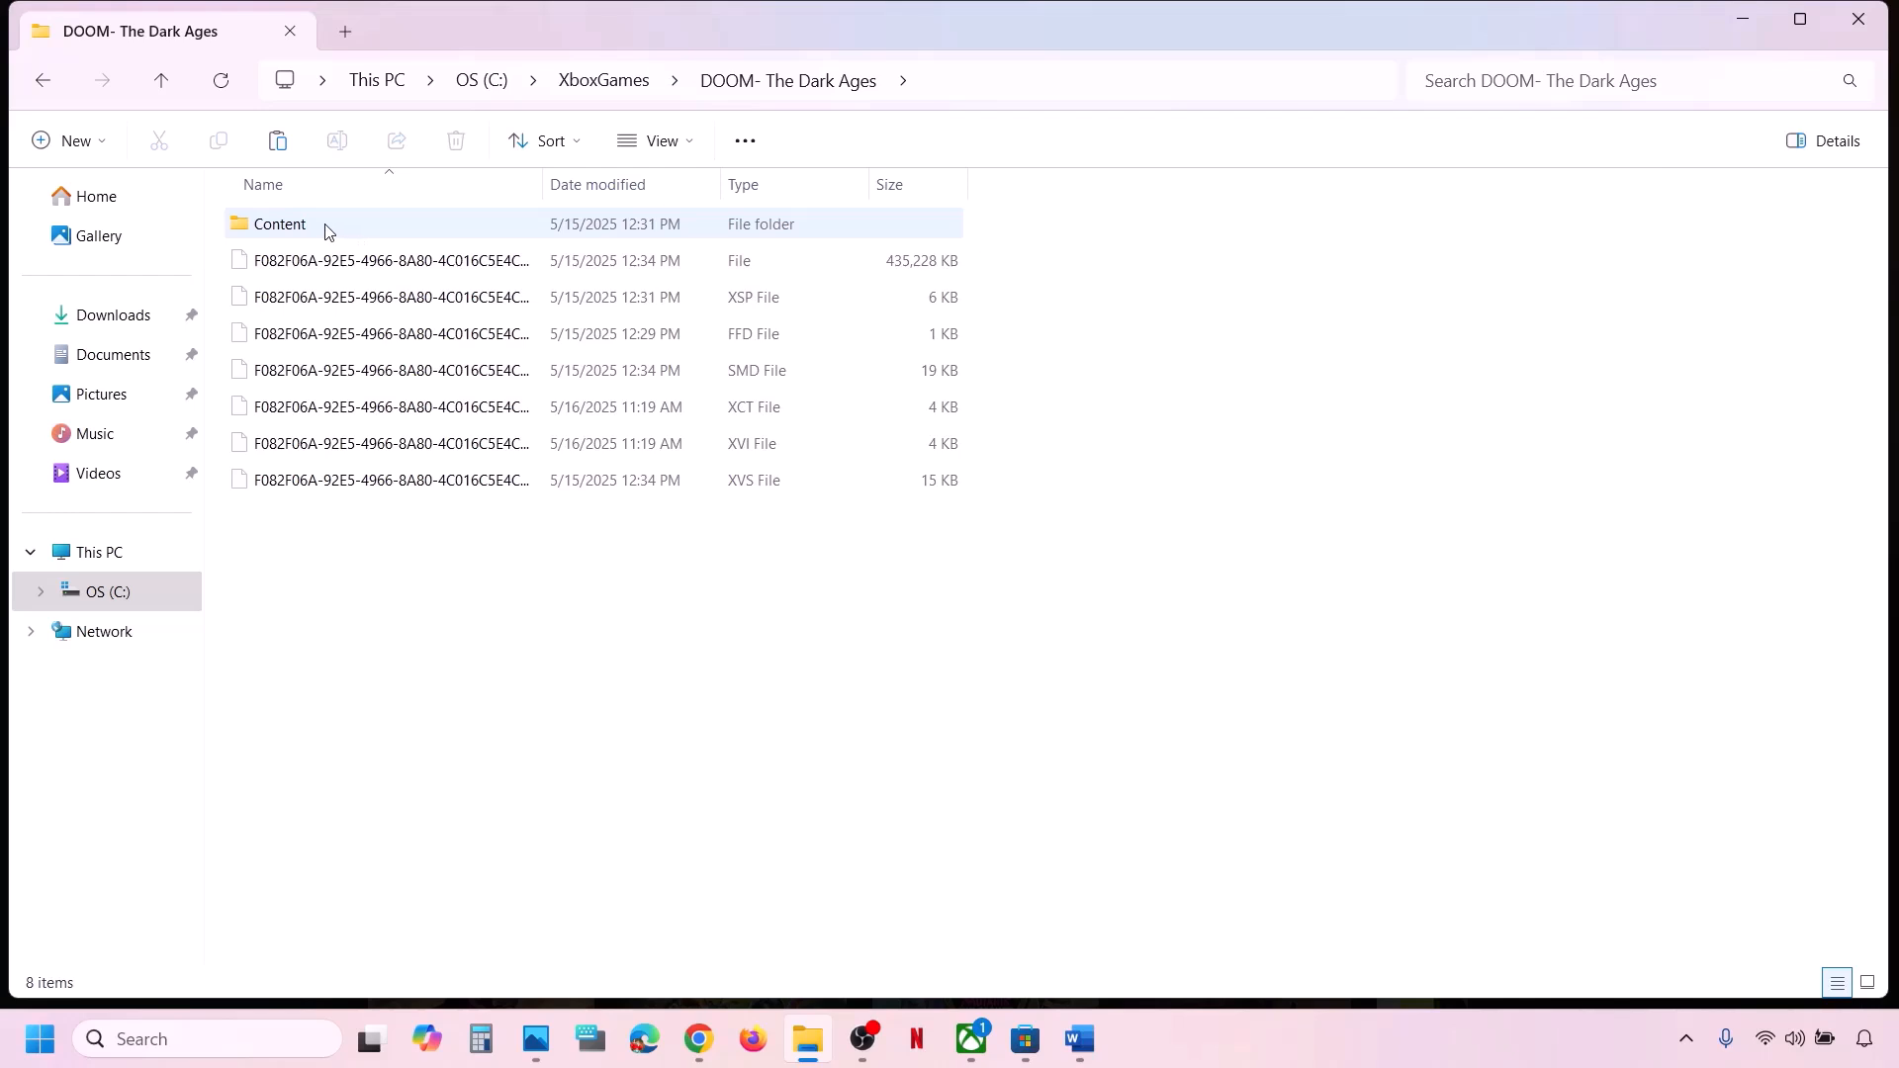
double_click(328, 228)
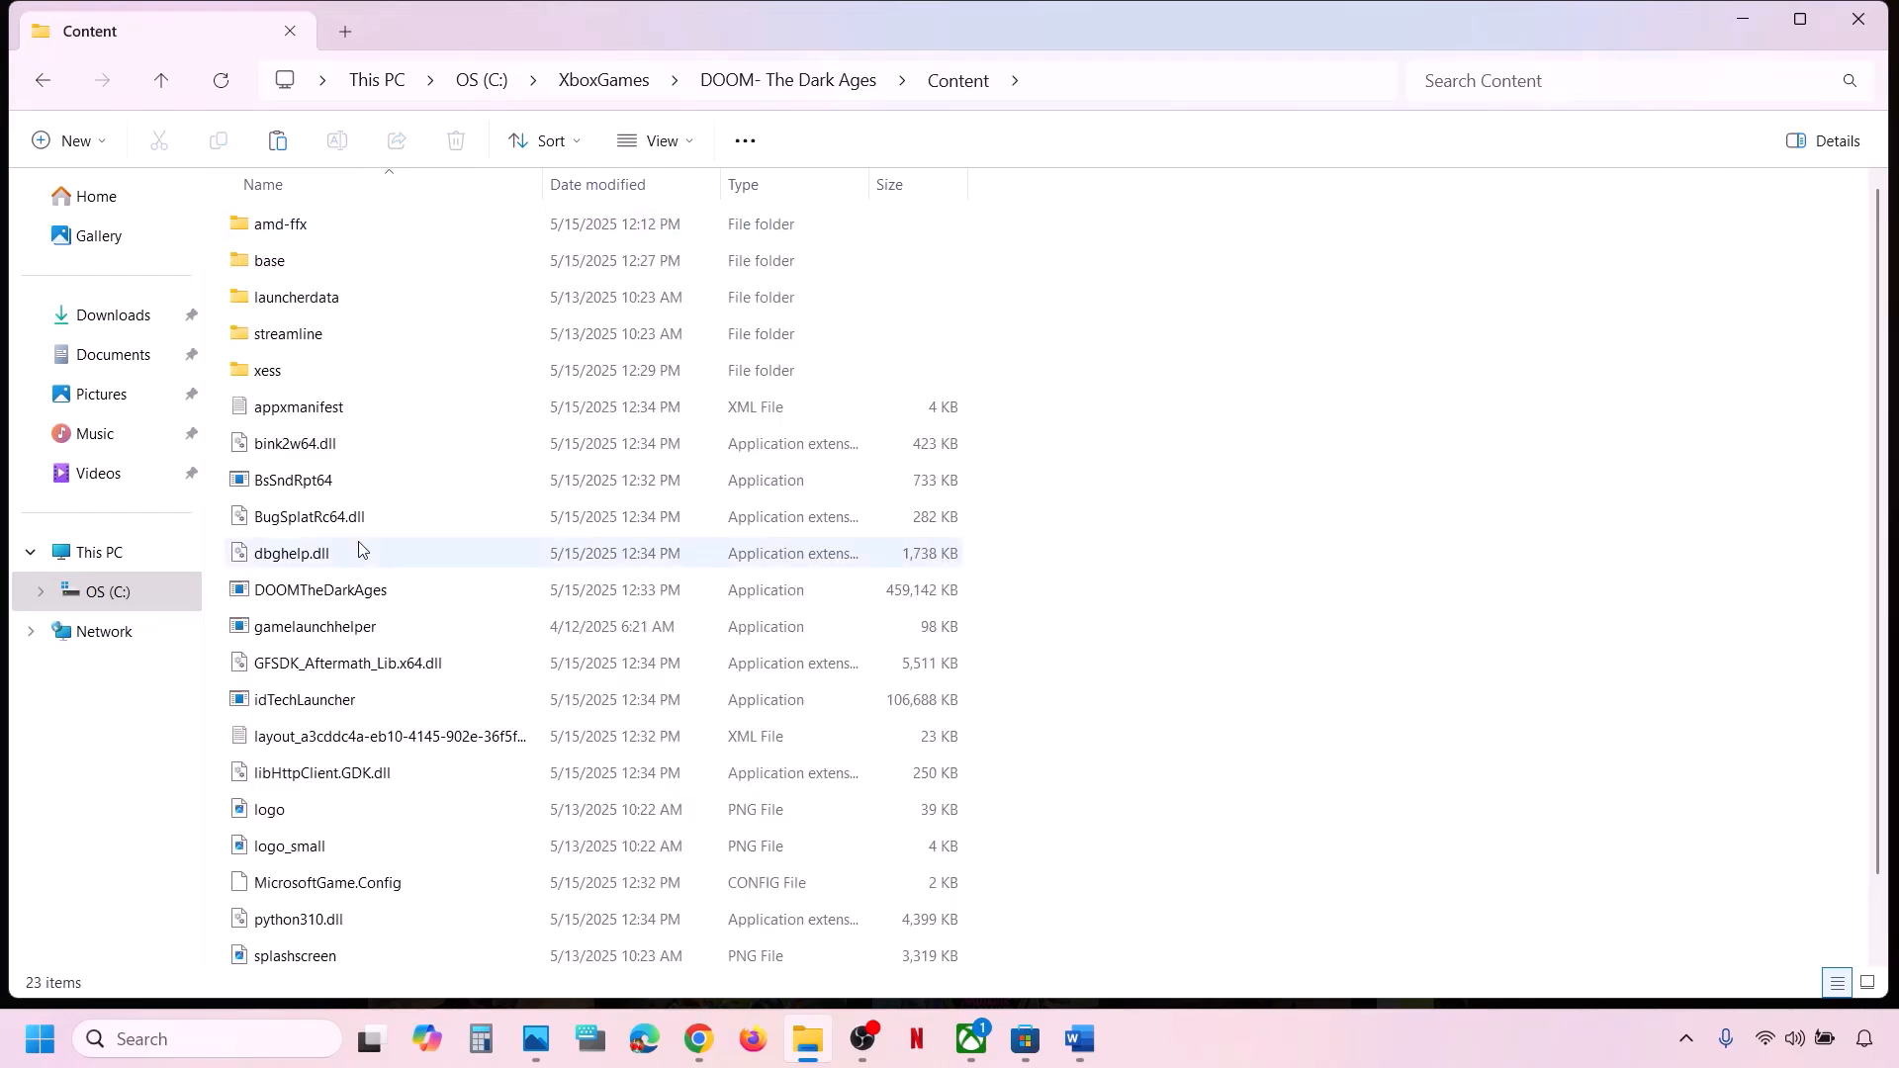
scroll(360, 550, "down", 1)
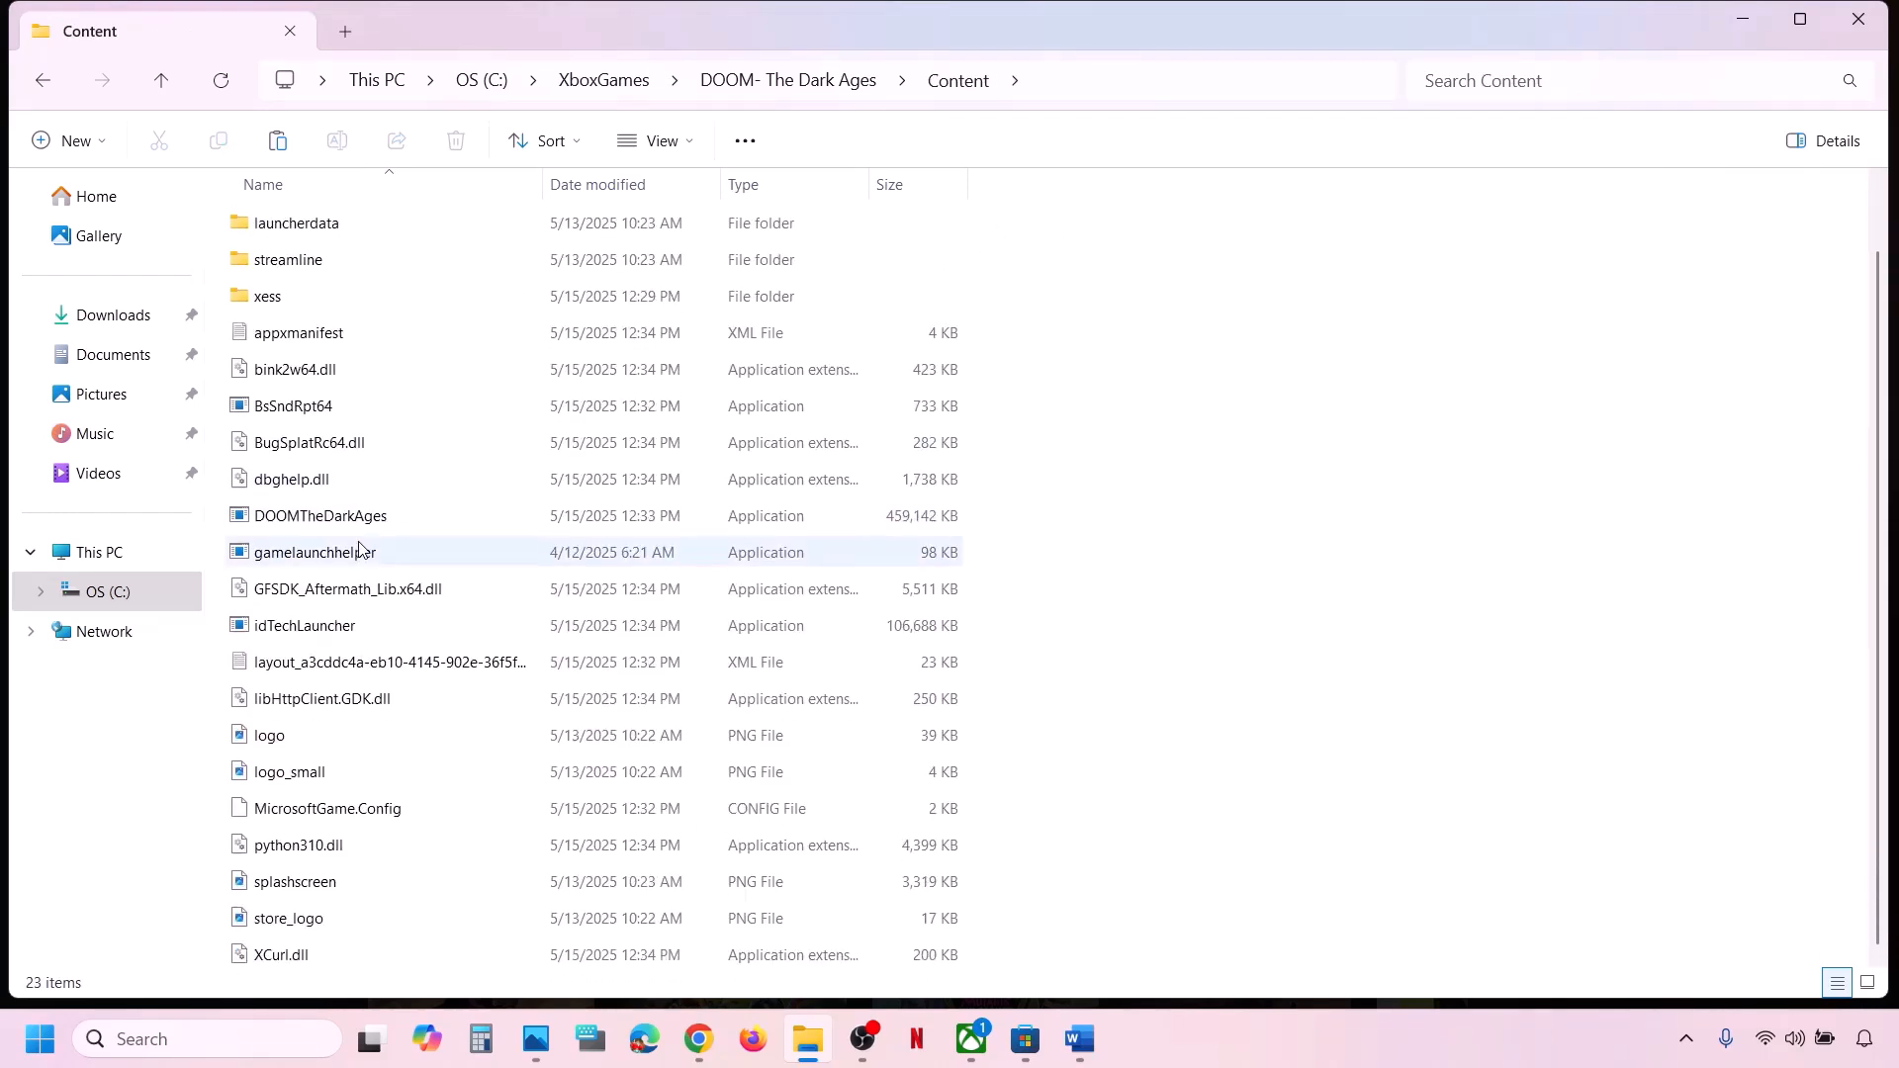
scroll(358, 549, "up", 1)
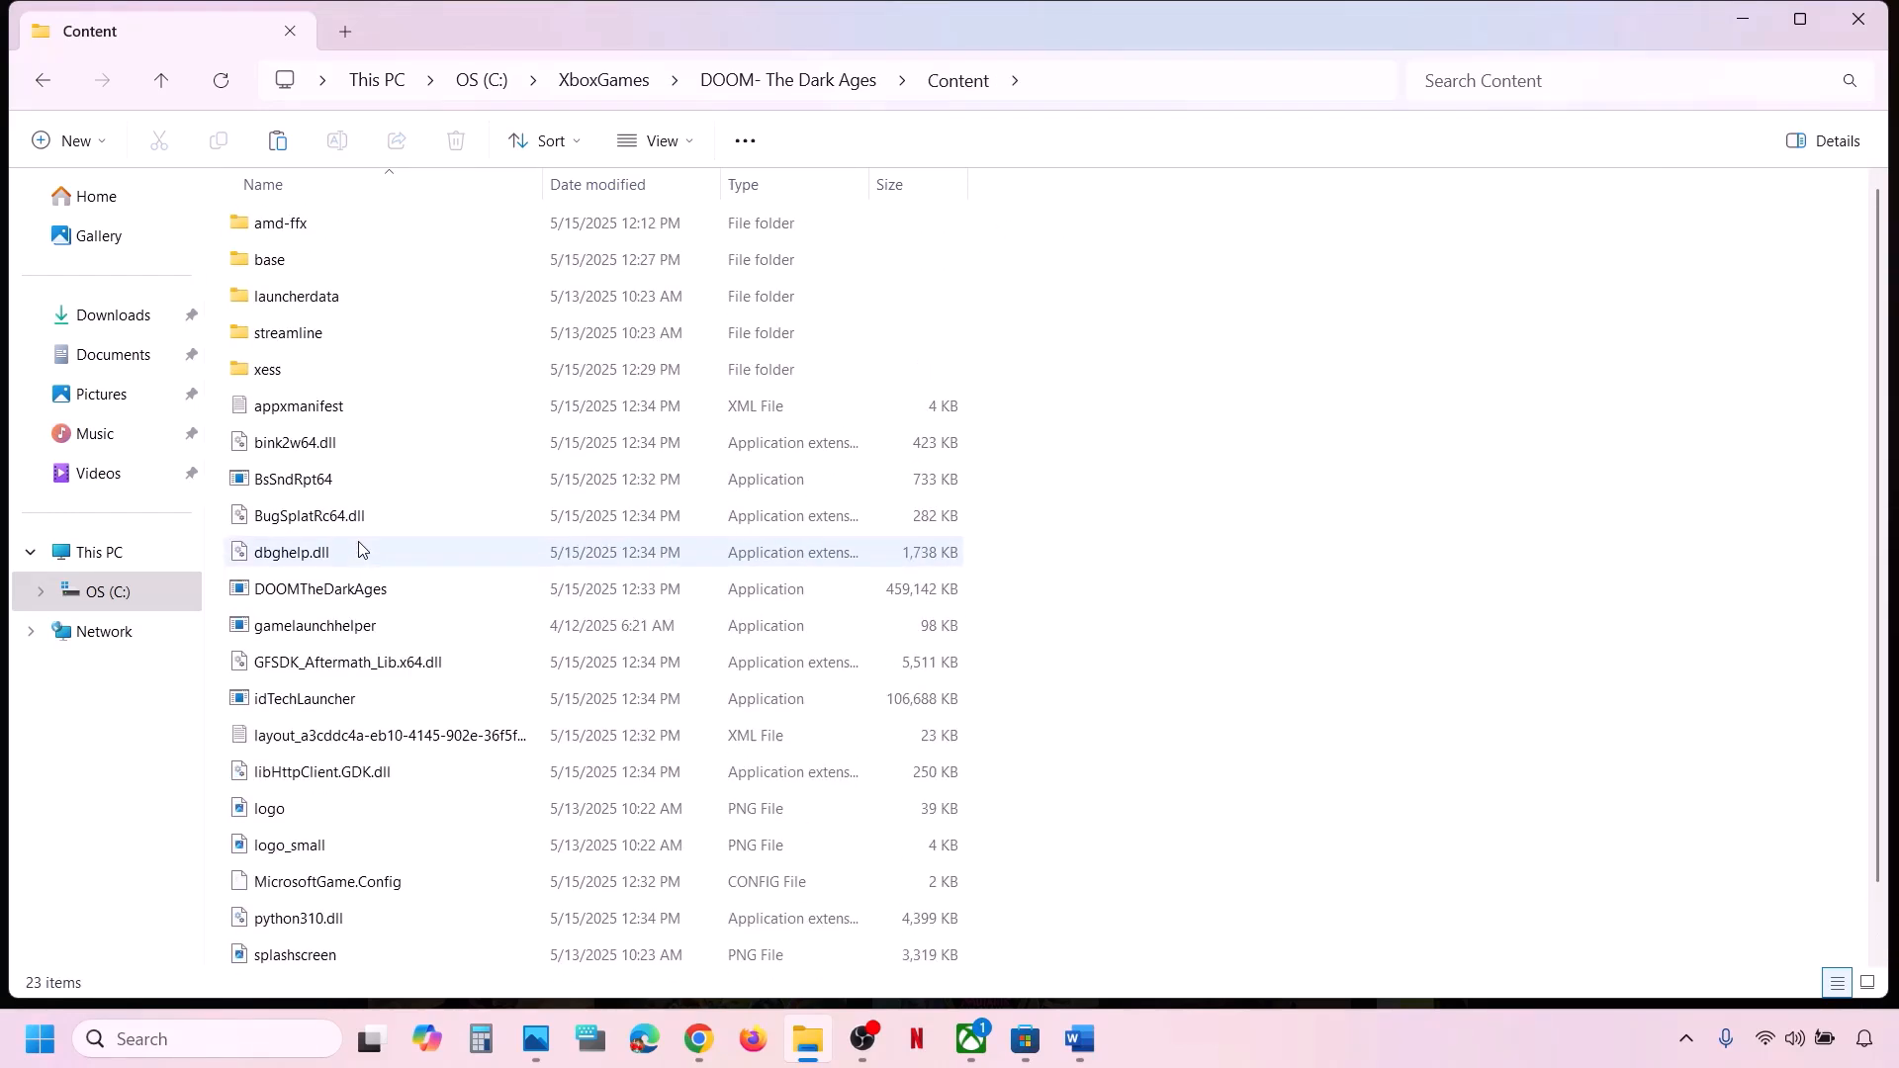
left_click(316, 594)
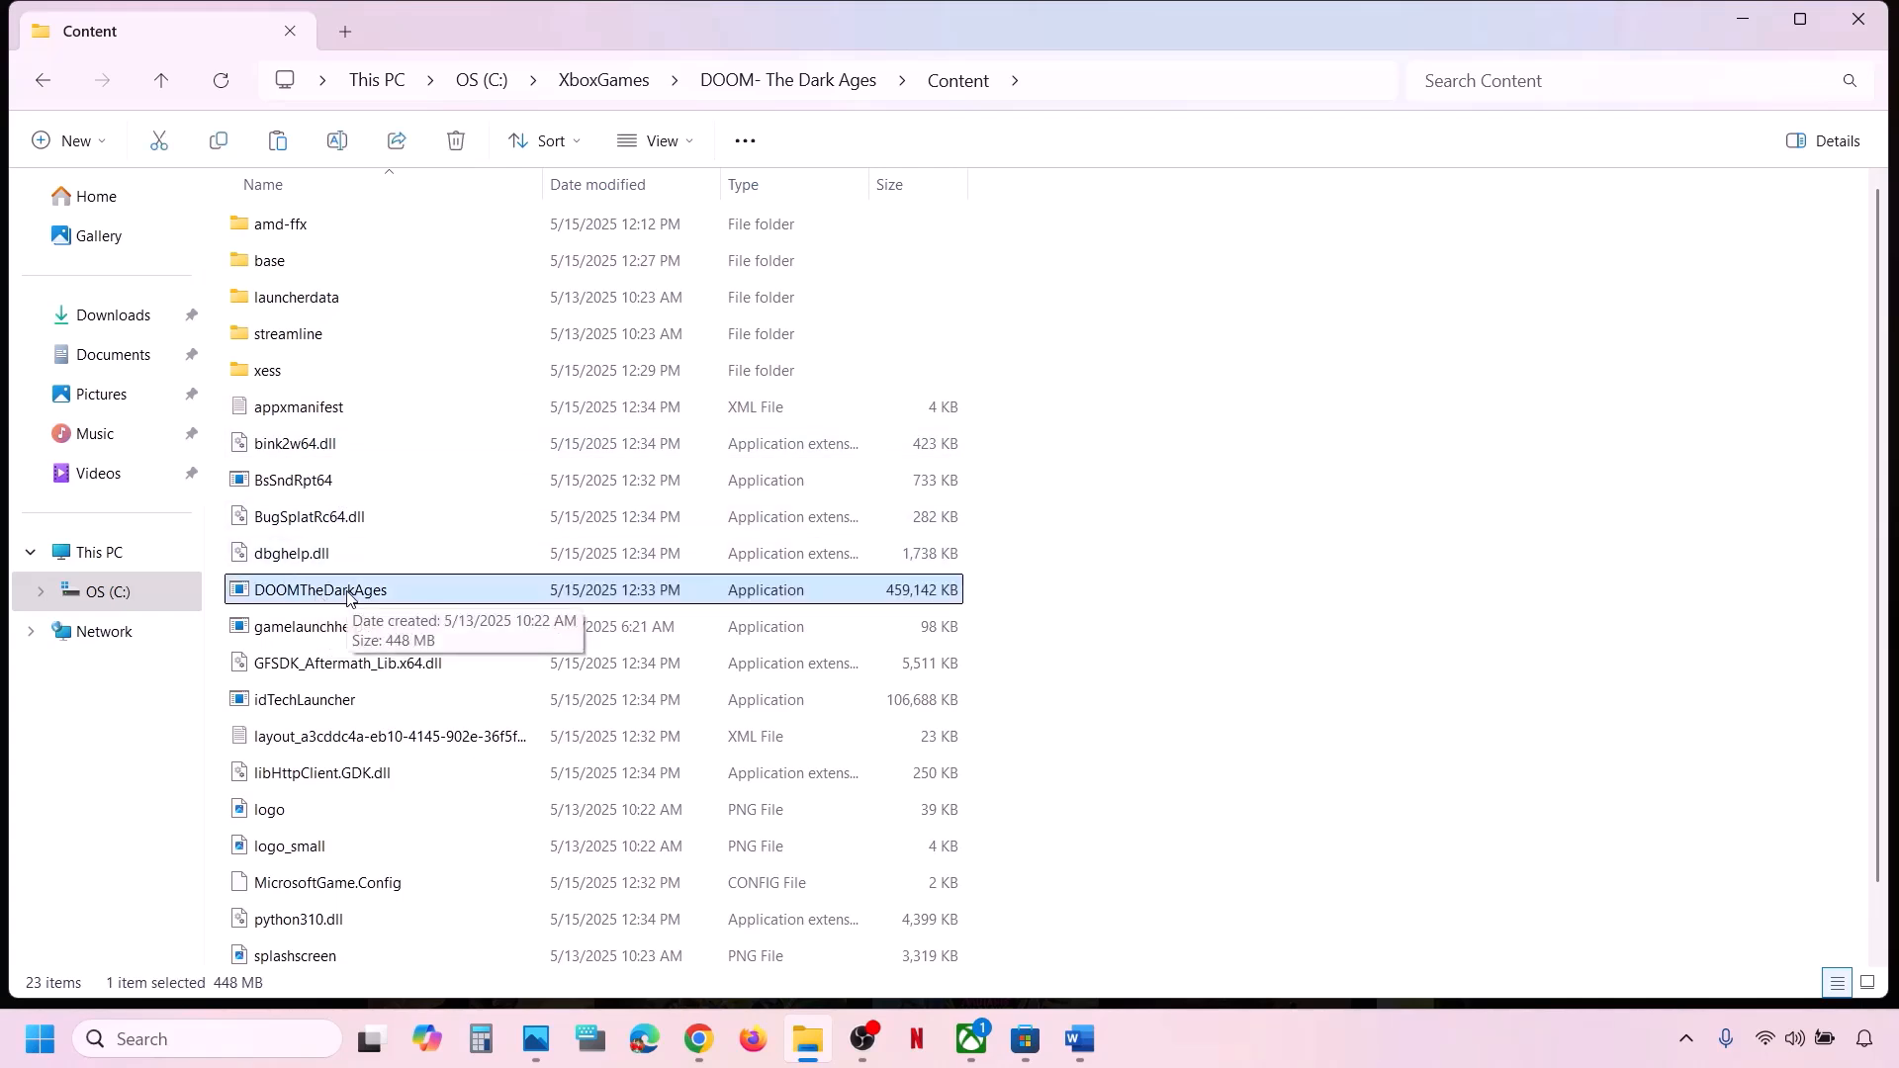
right_click(354, 595)
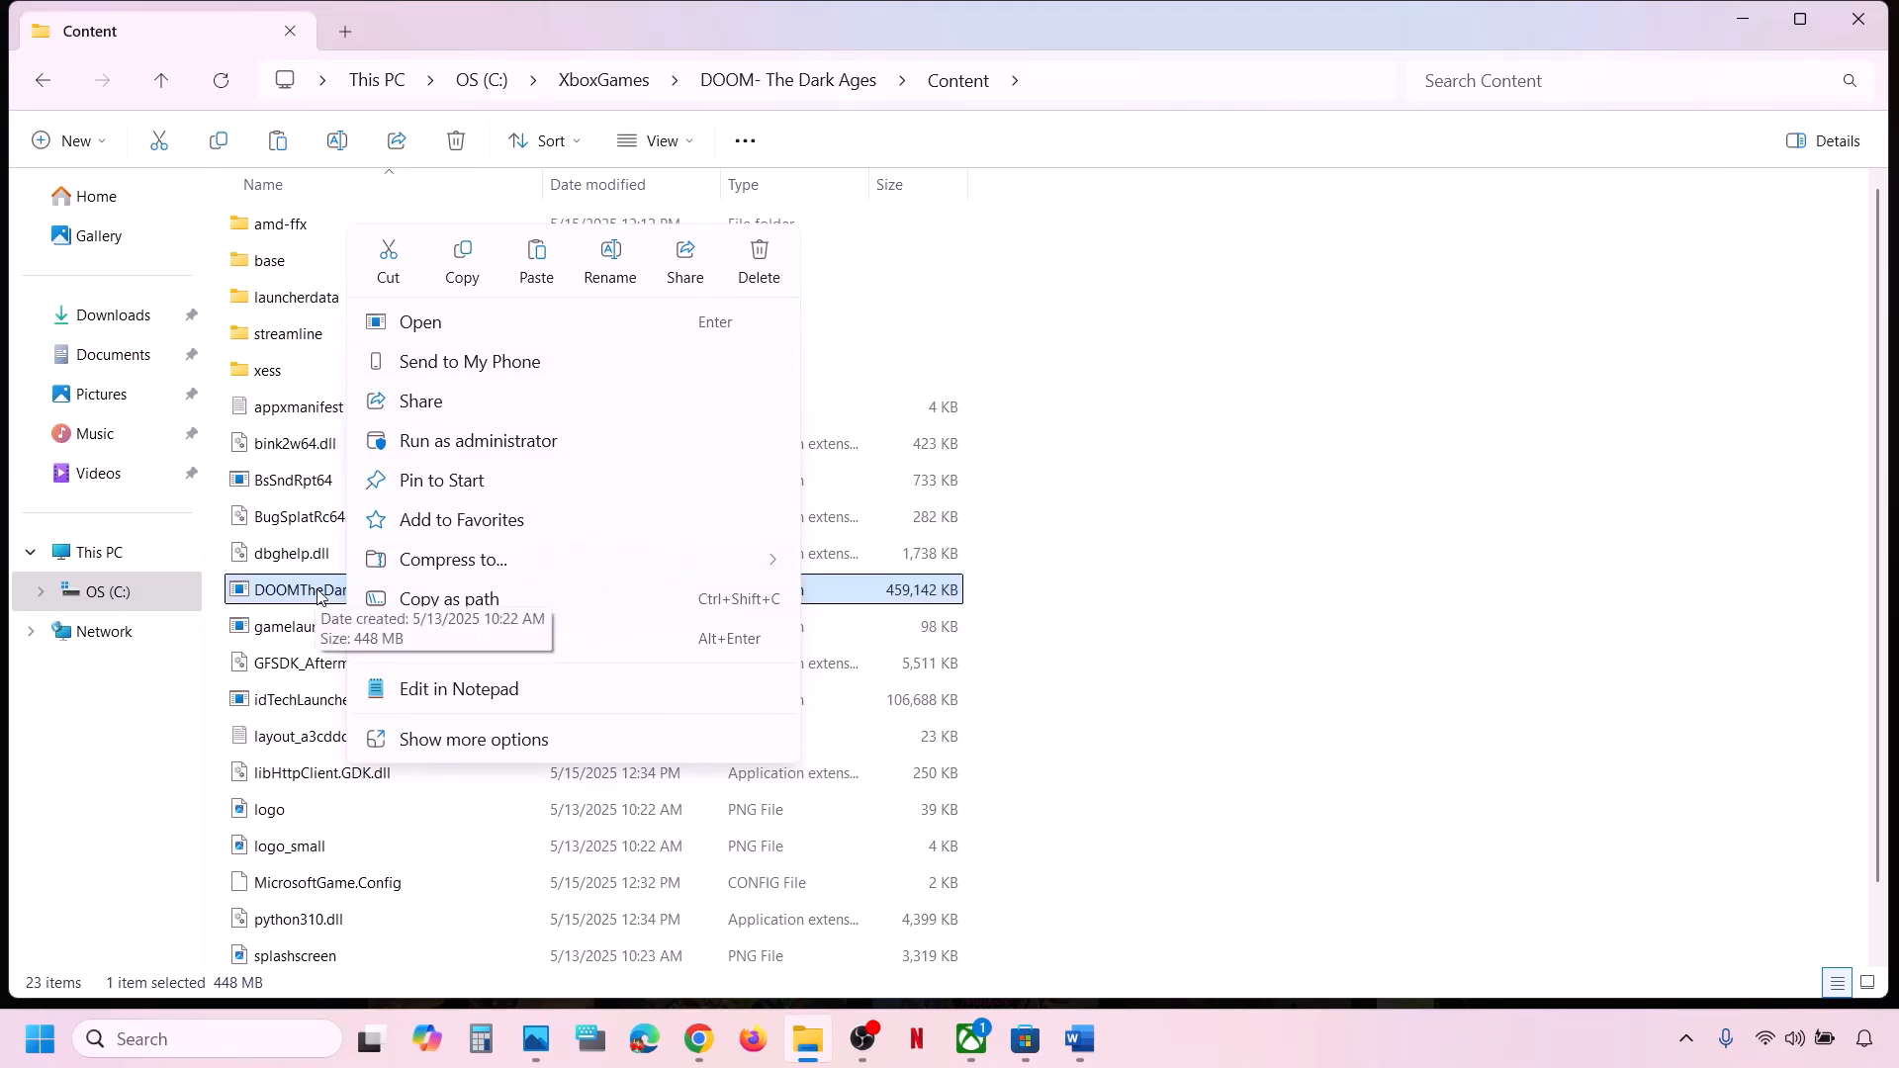
left_click(1375, 559)
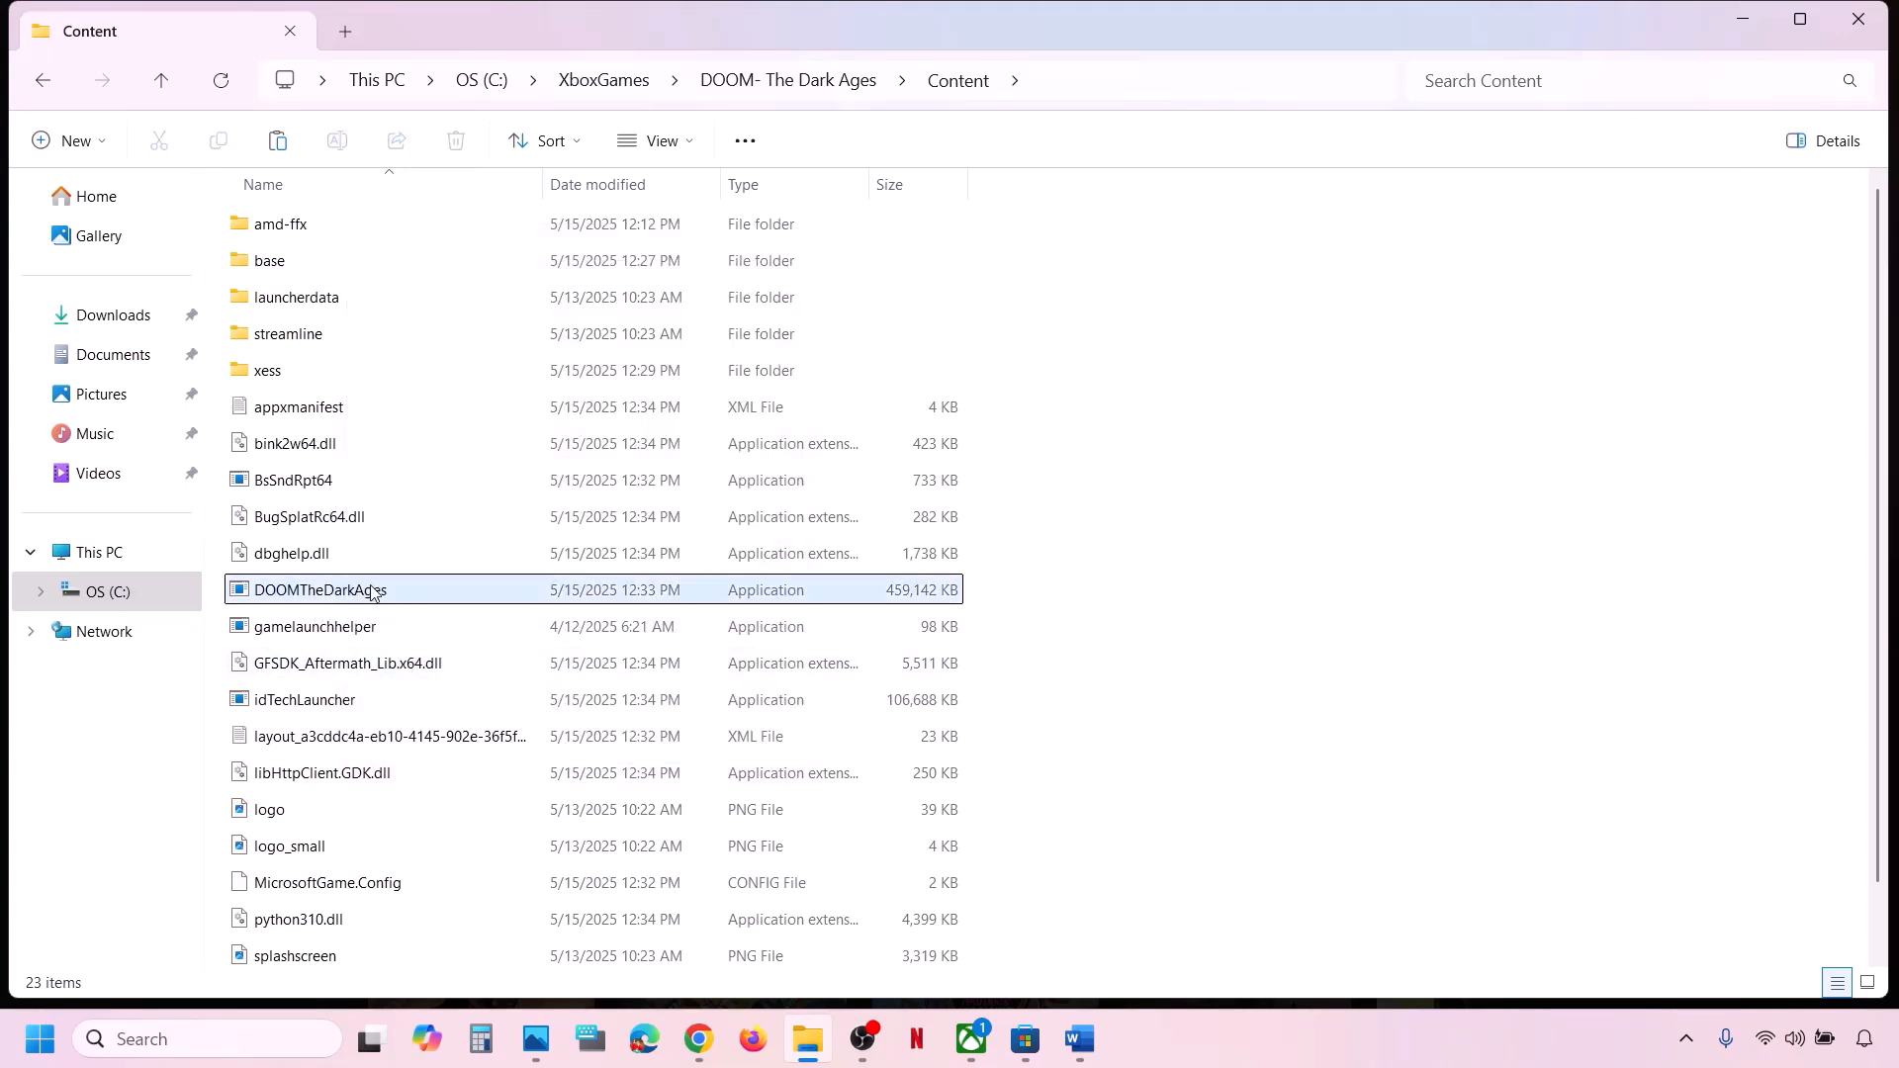
mouse_move(368, 592)
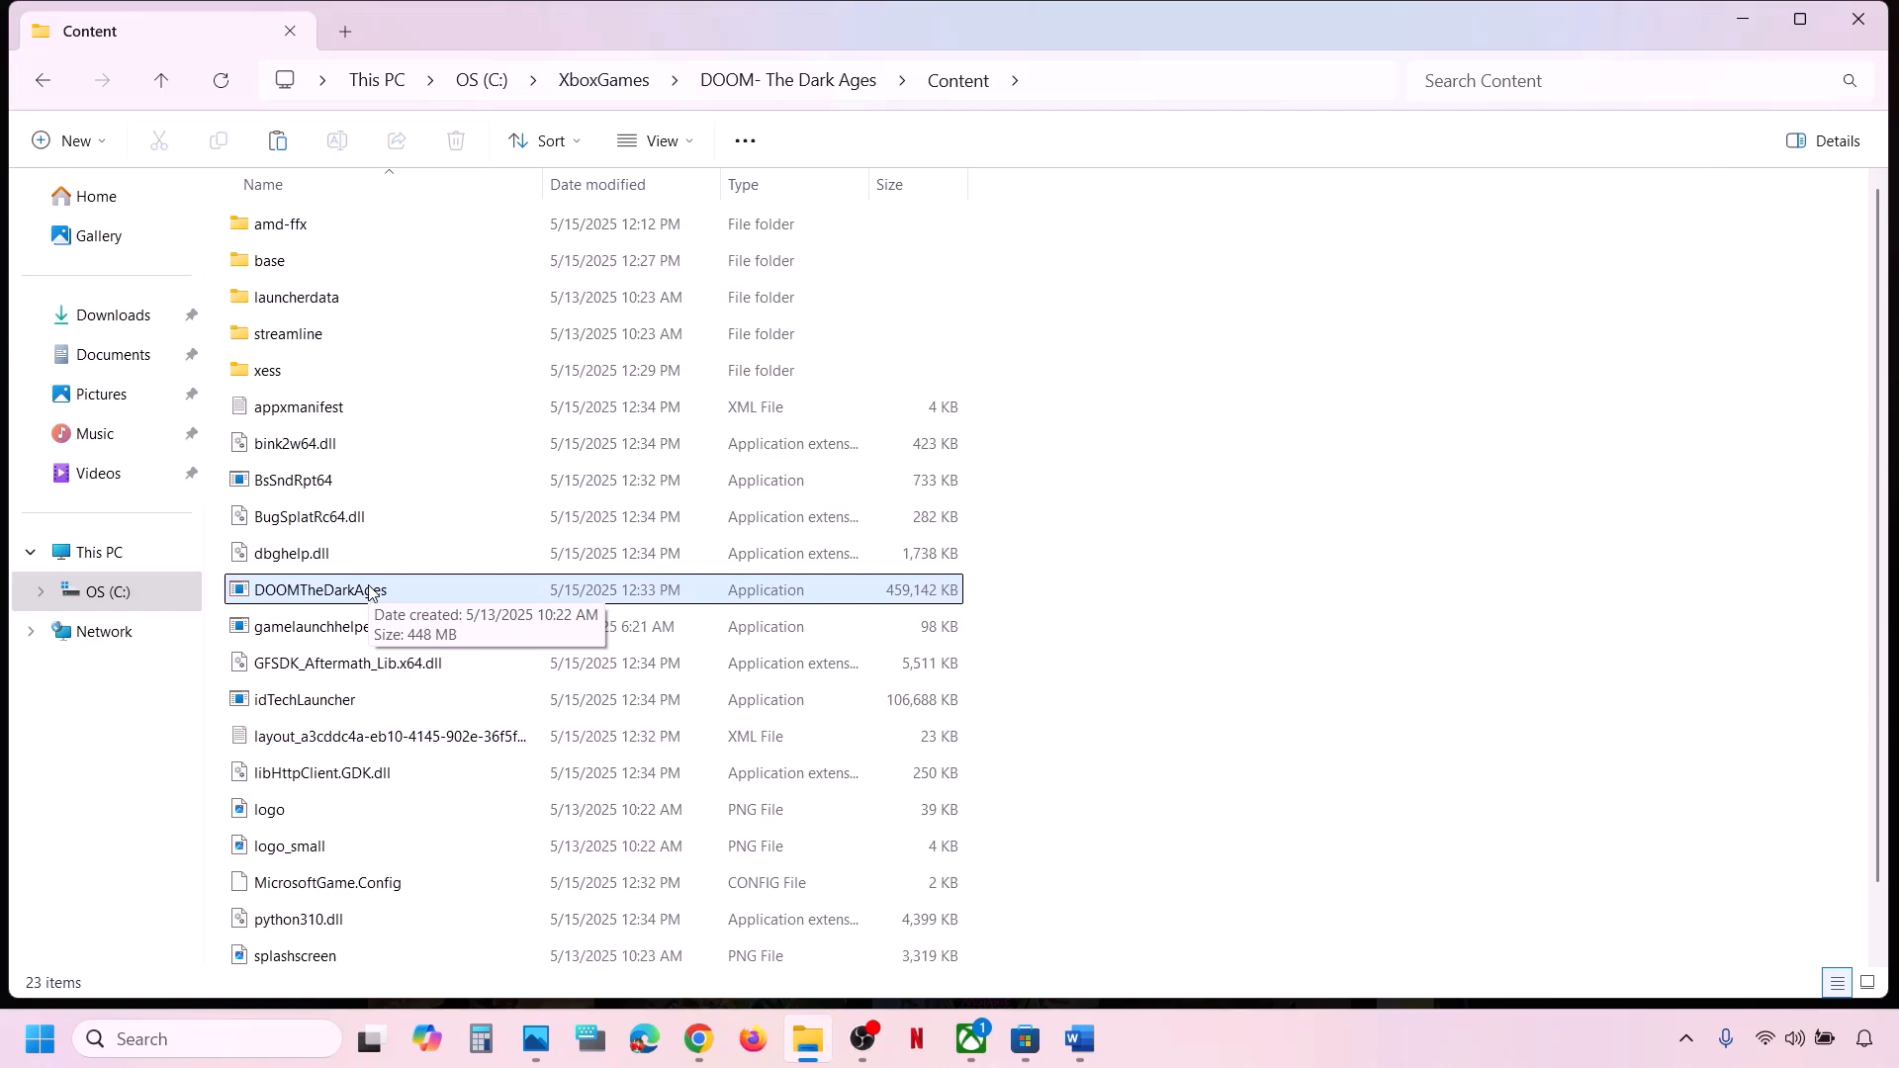
Launch the game with the gamelaunchhelper application, close its window, and select the DOOMTheDarkAges application file
left_click(329, 629)
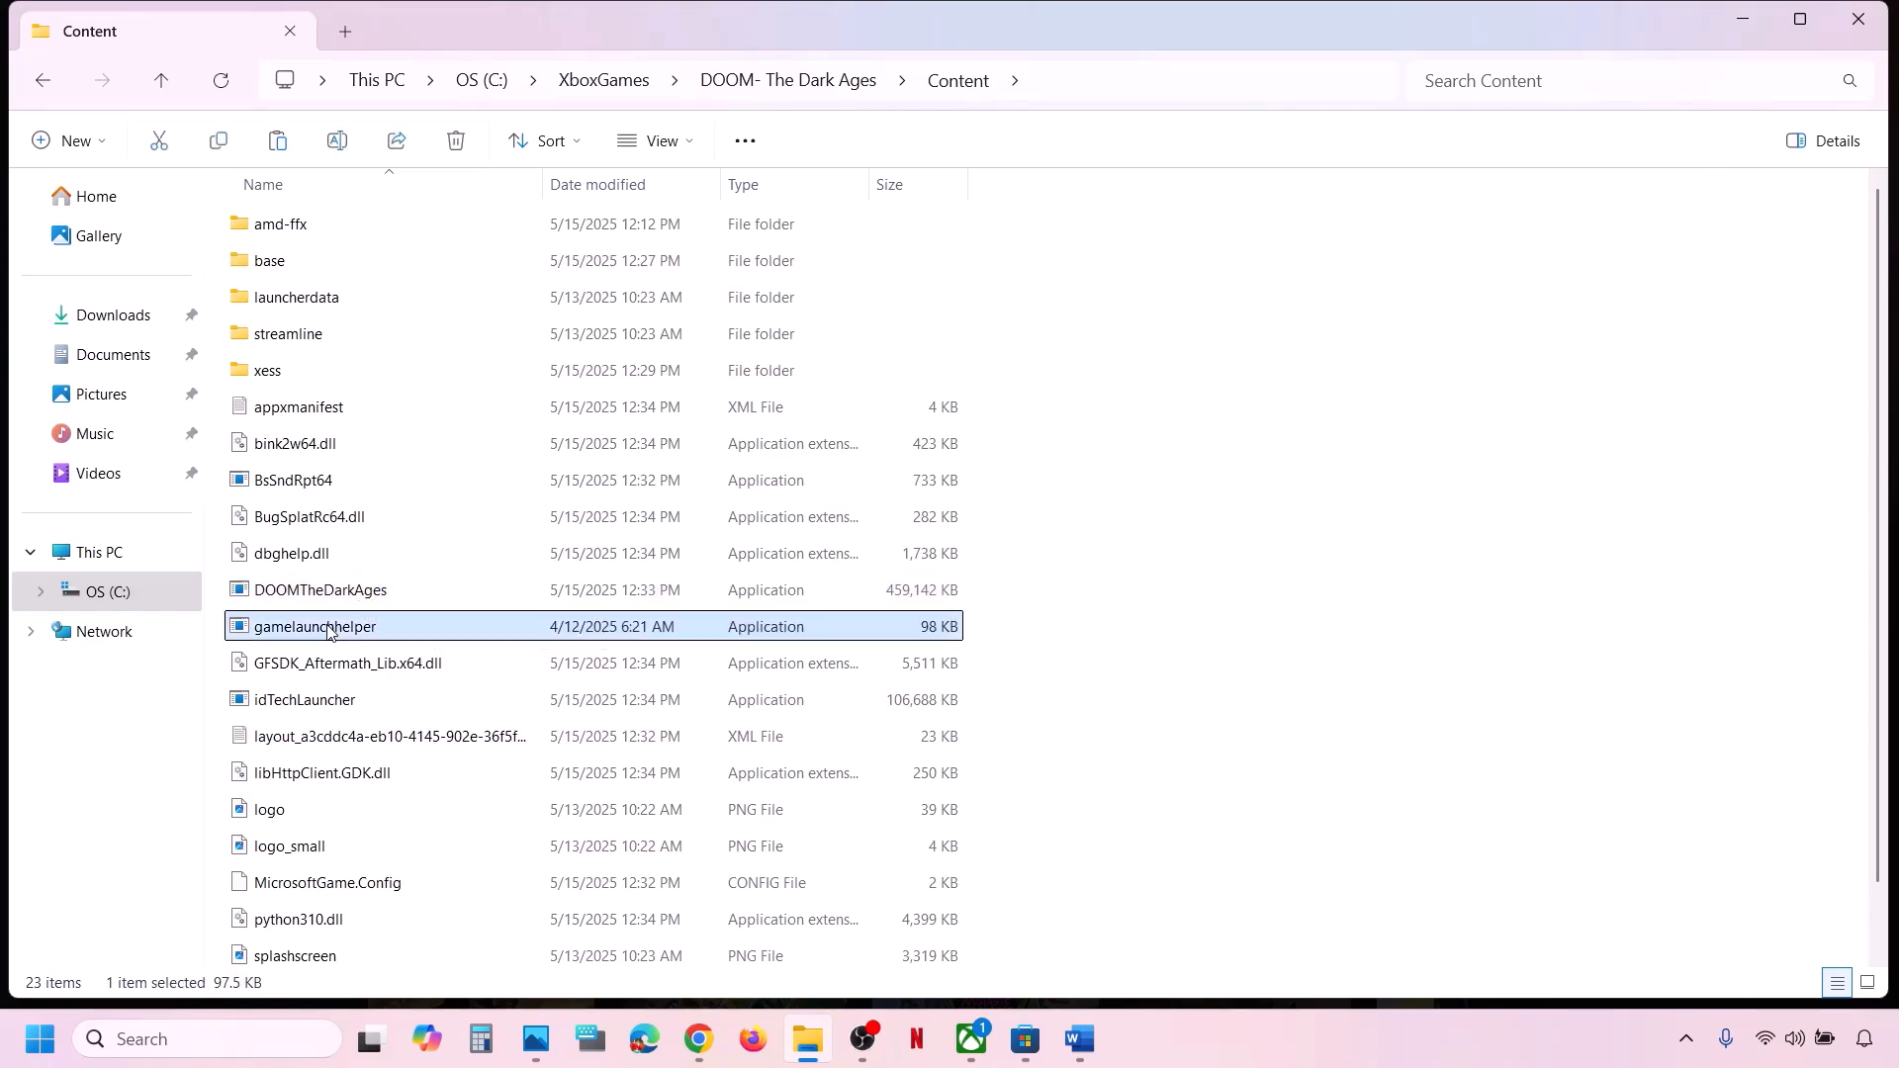
scroll(334, 625, "down", 1)
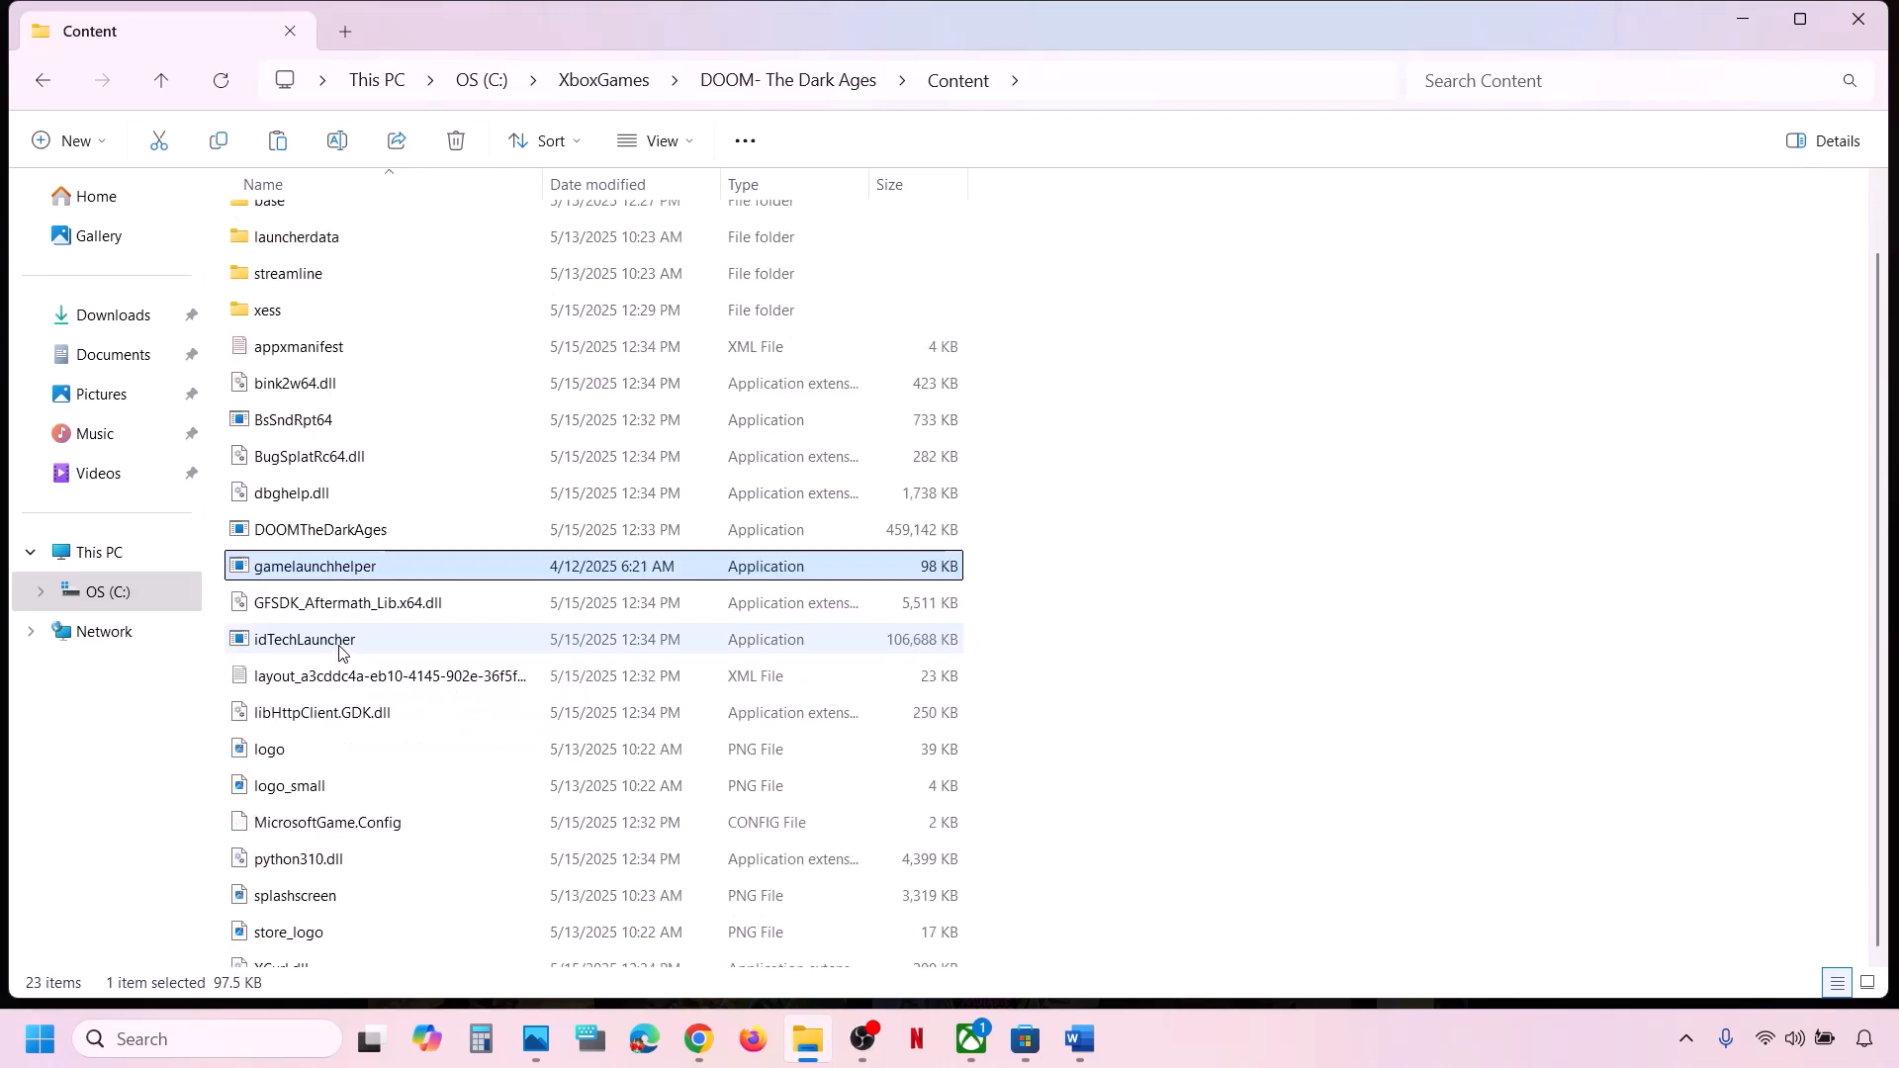
double_click(303, 556)
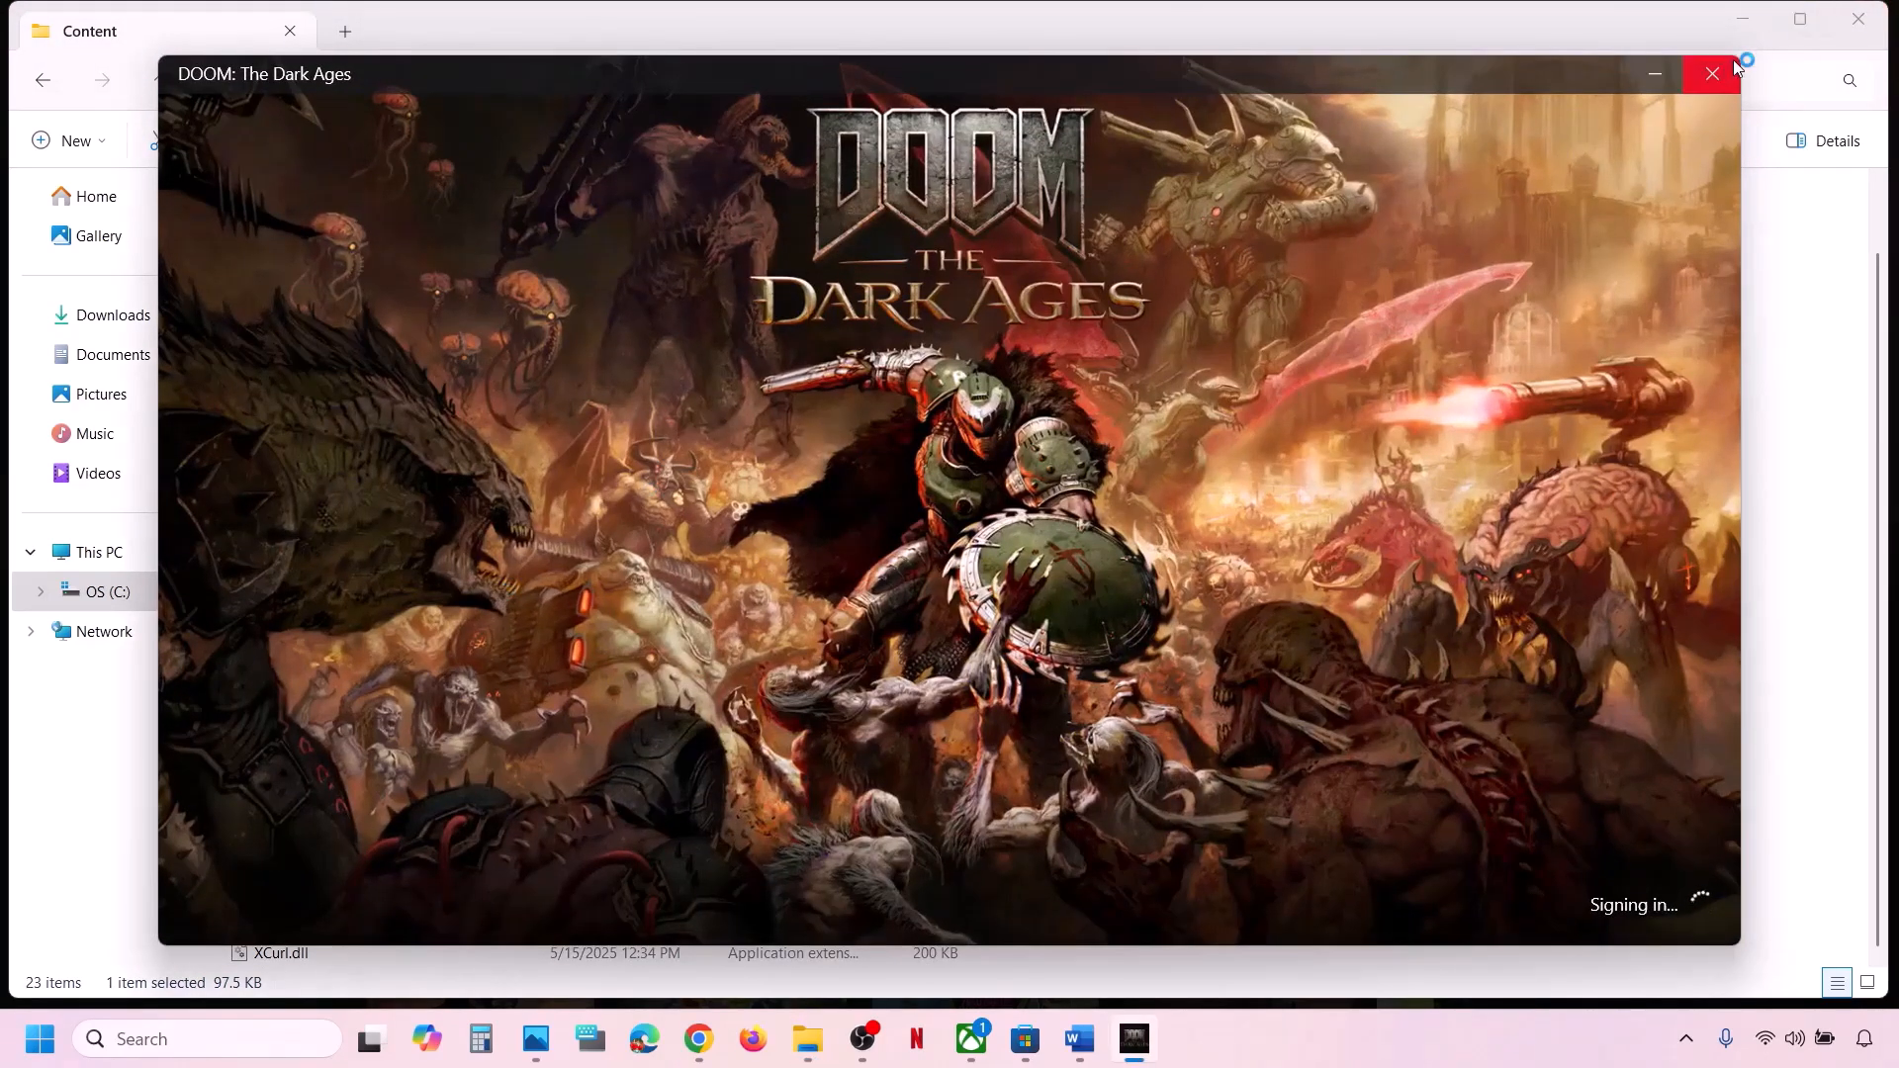
left_click(1731, 69)
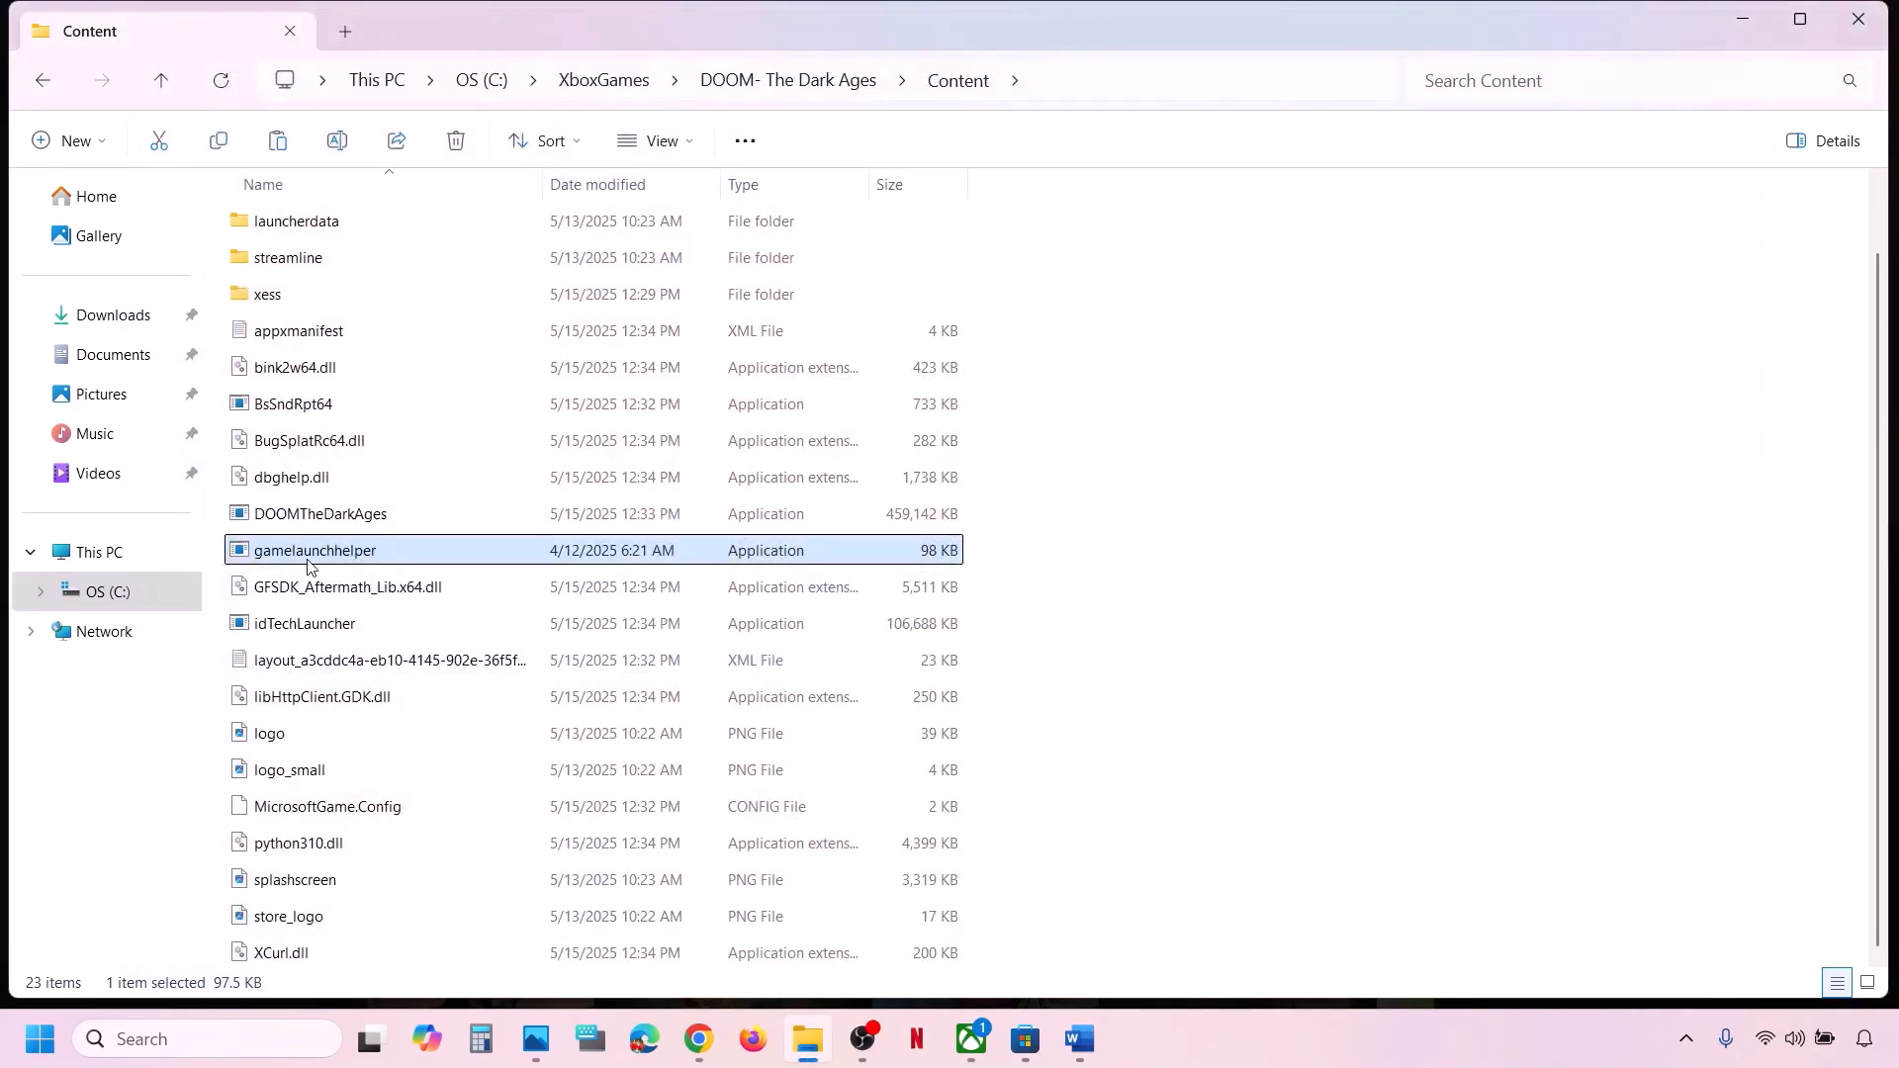
left_click(288, 518)
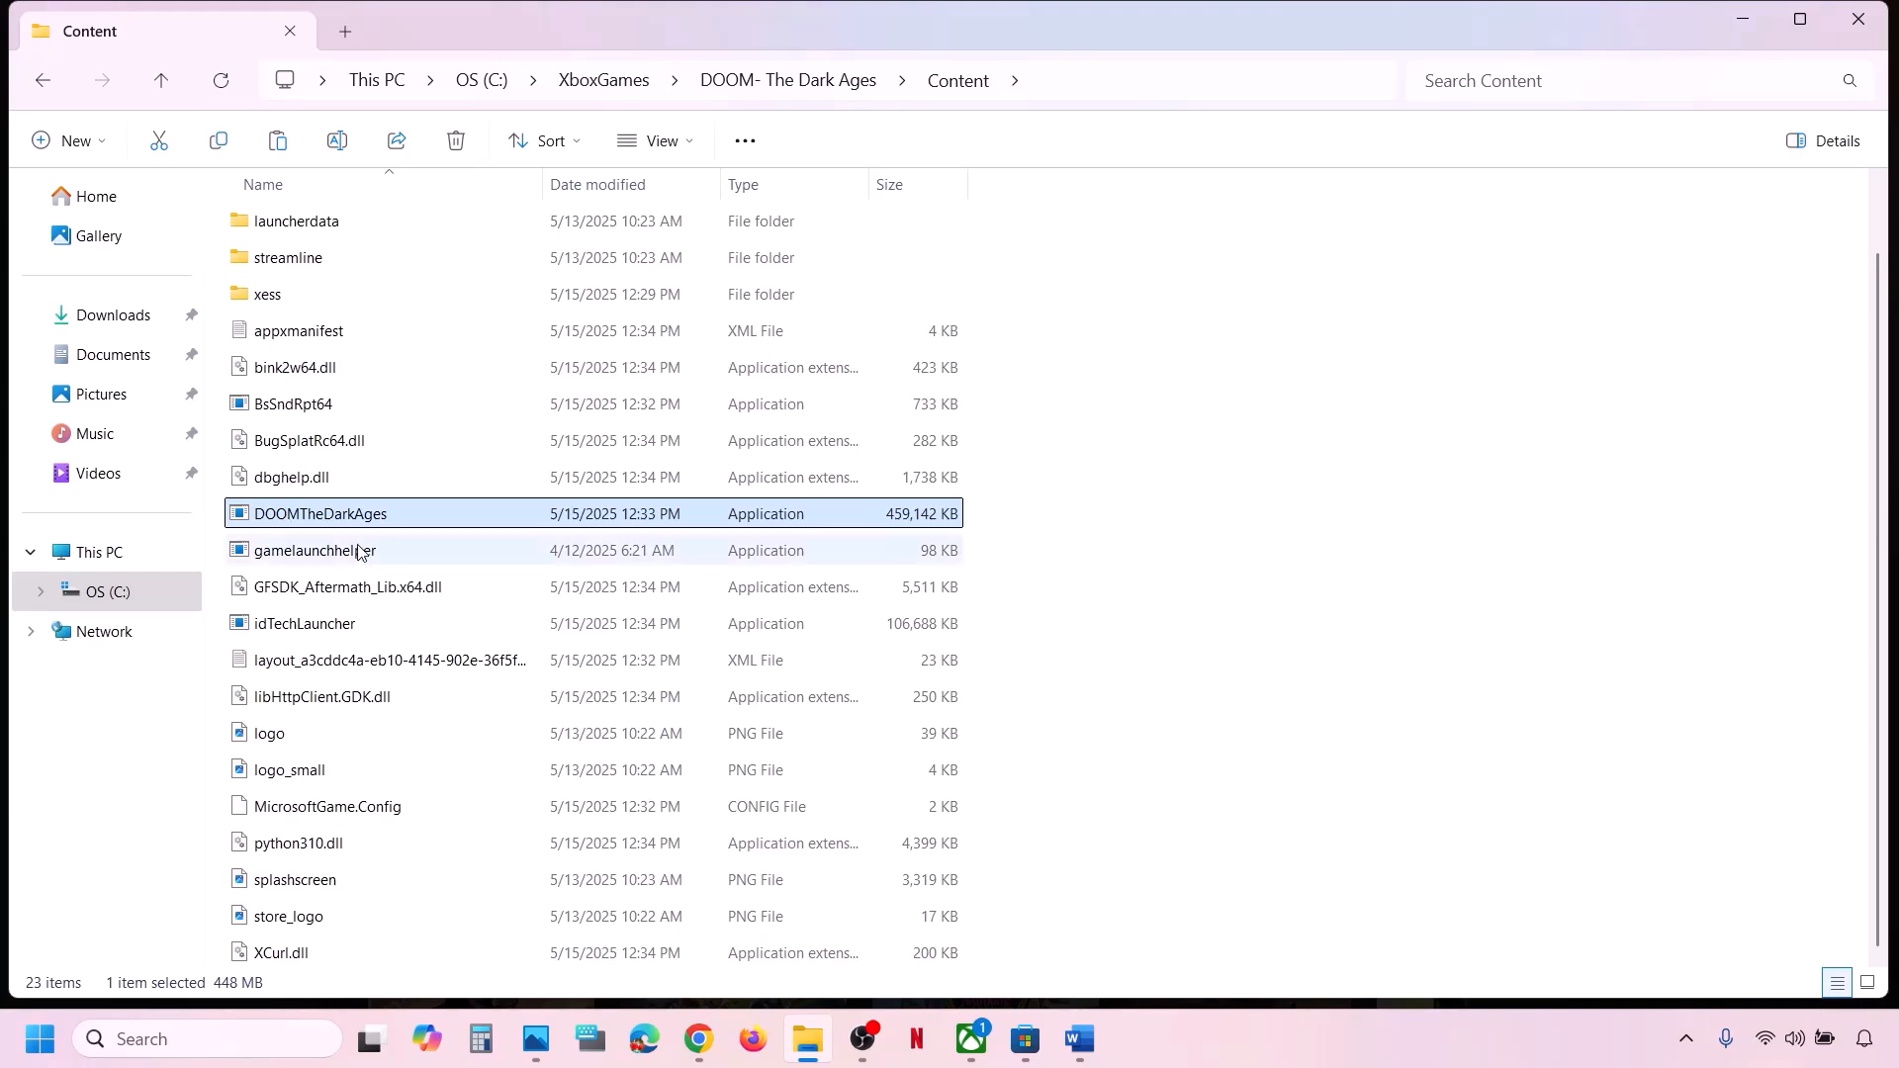
mouse_move(356, 552)
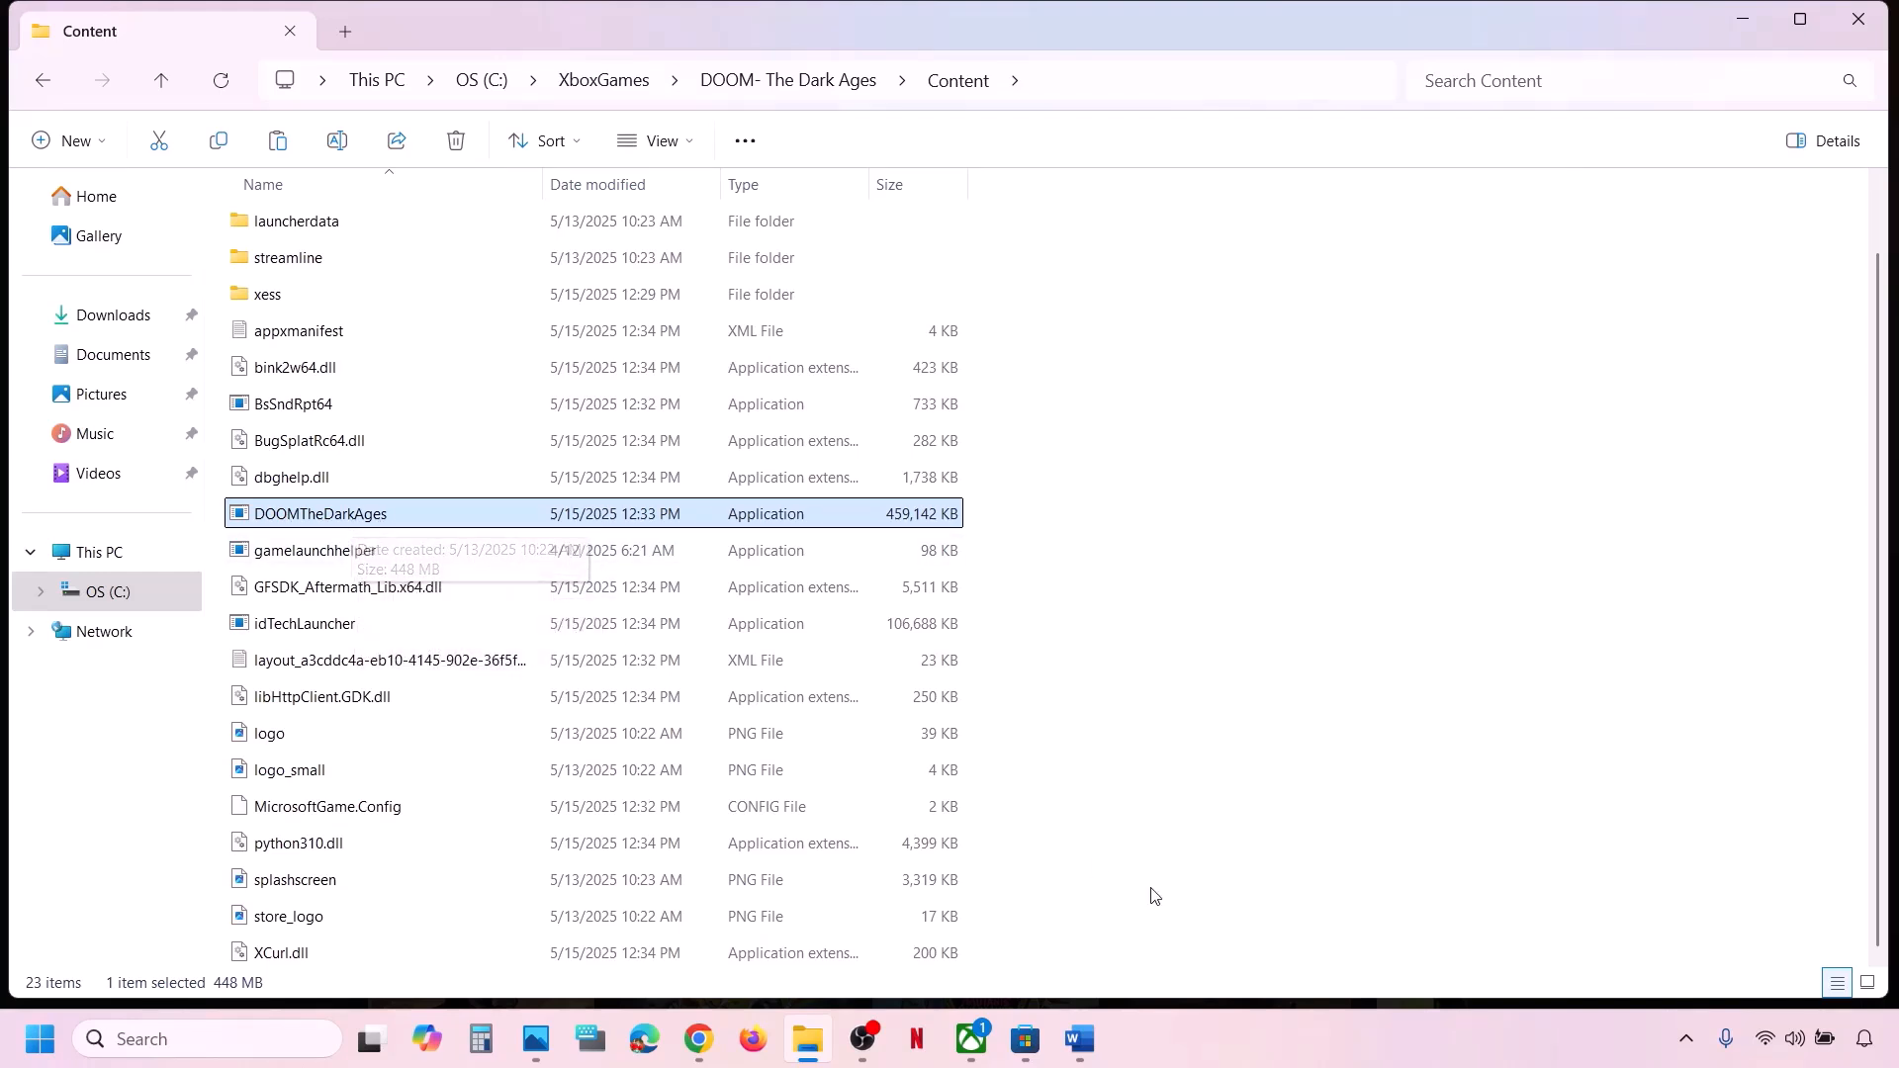
Switch to the Word document and highlight the Step 2 text "Run Gaming Services repair tool"
left_click(1079, 1038)
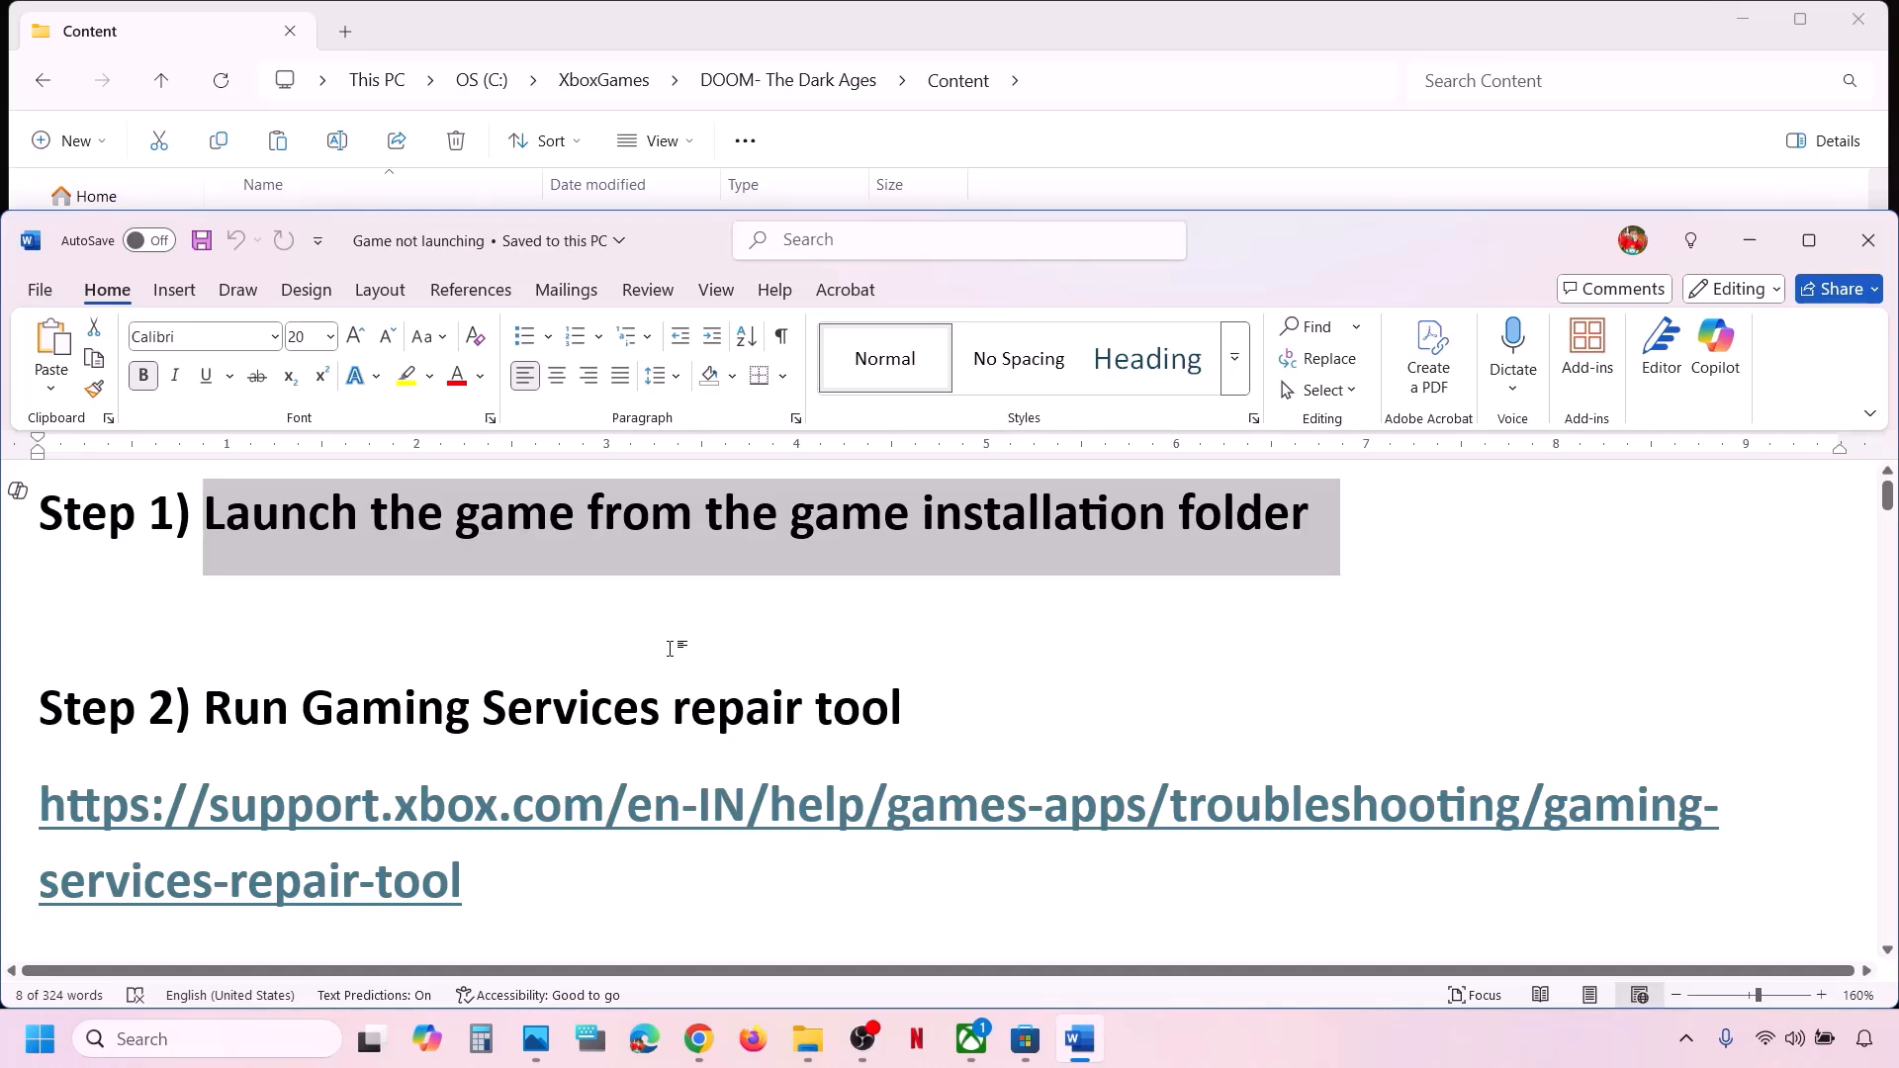
scroll(532, 682, "down", 1)
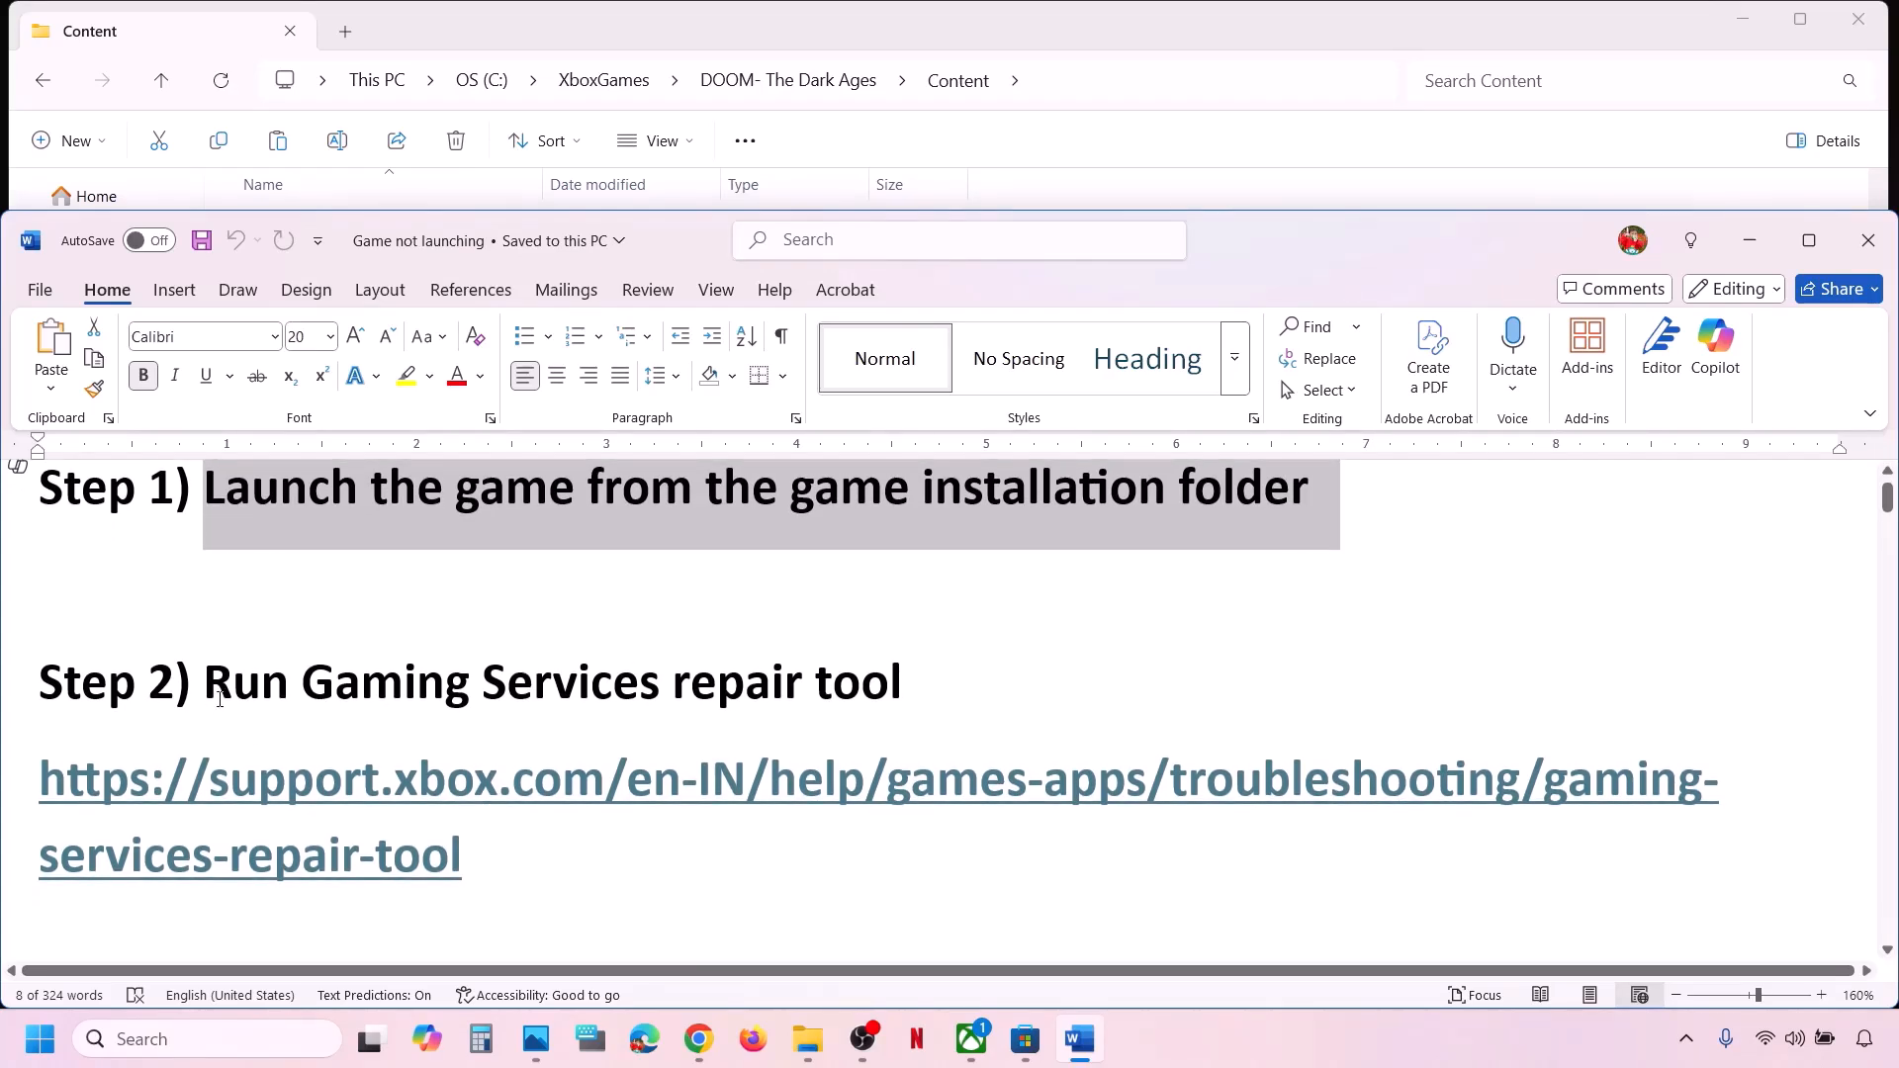
left_click_drag(219, 698, 902, 692)
Switch to the Xbox app, run the Gaming Services Repair Tool from Xbox Support, and close it once the repair finishes
left_click(972, 1044)
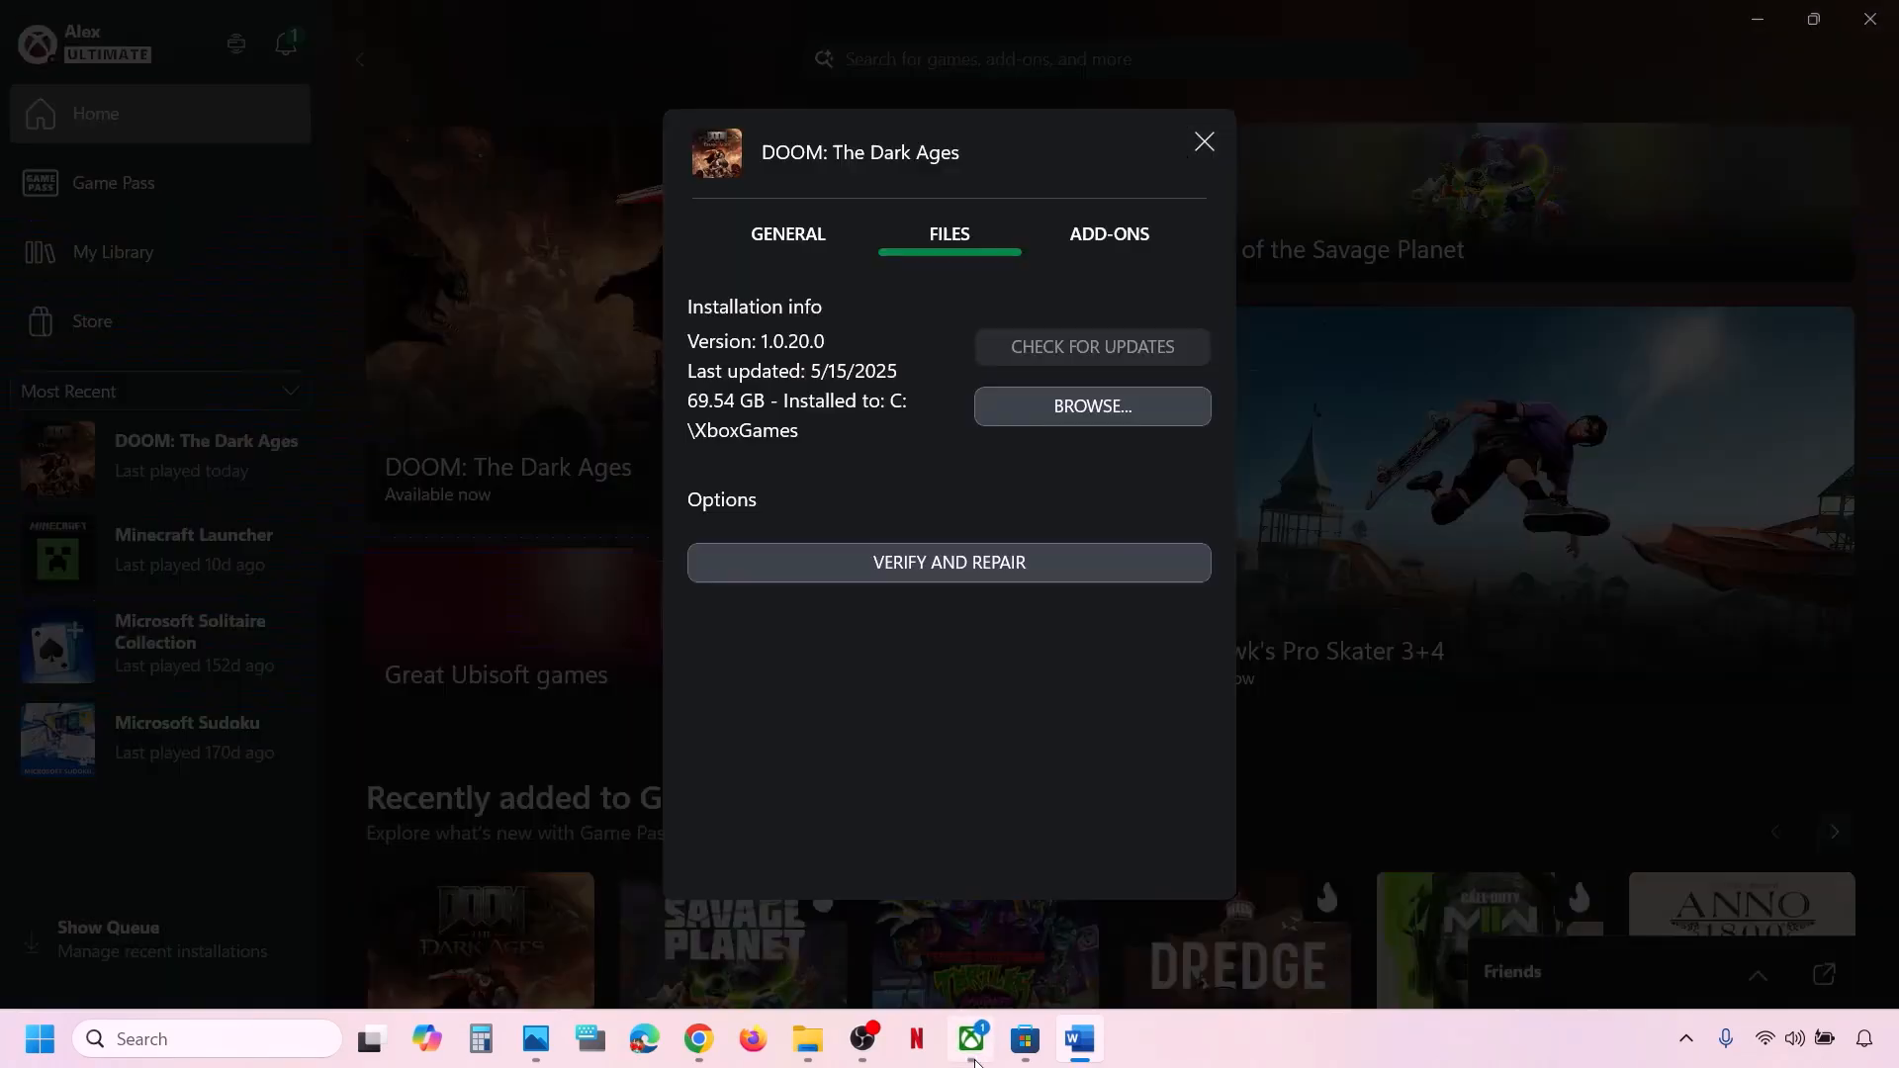
left_click(1204, 142)
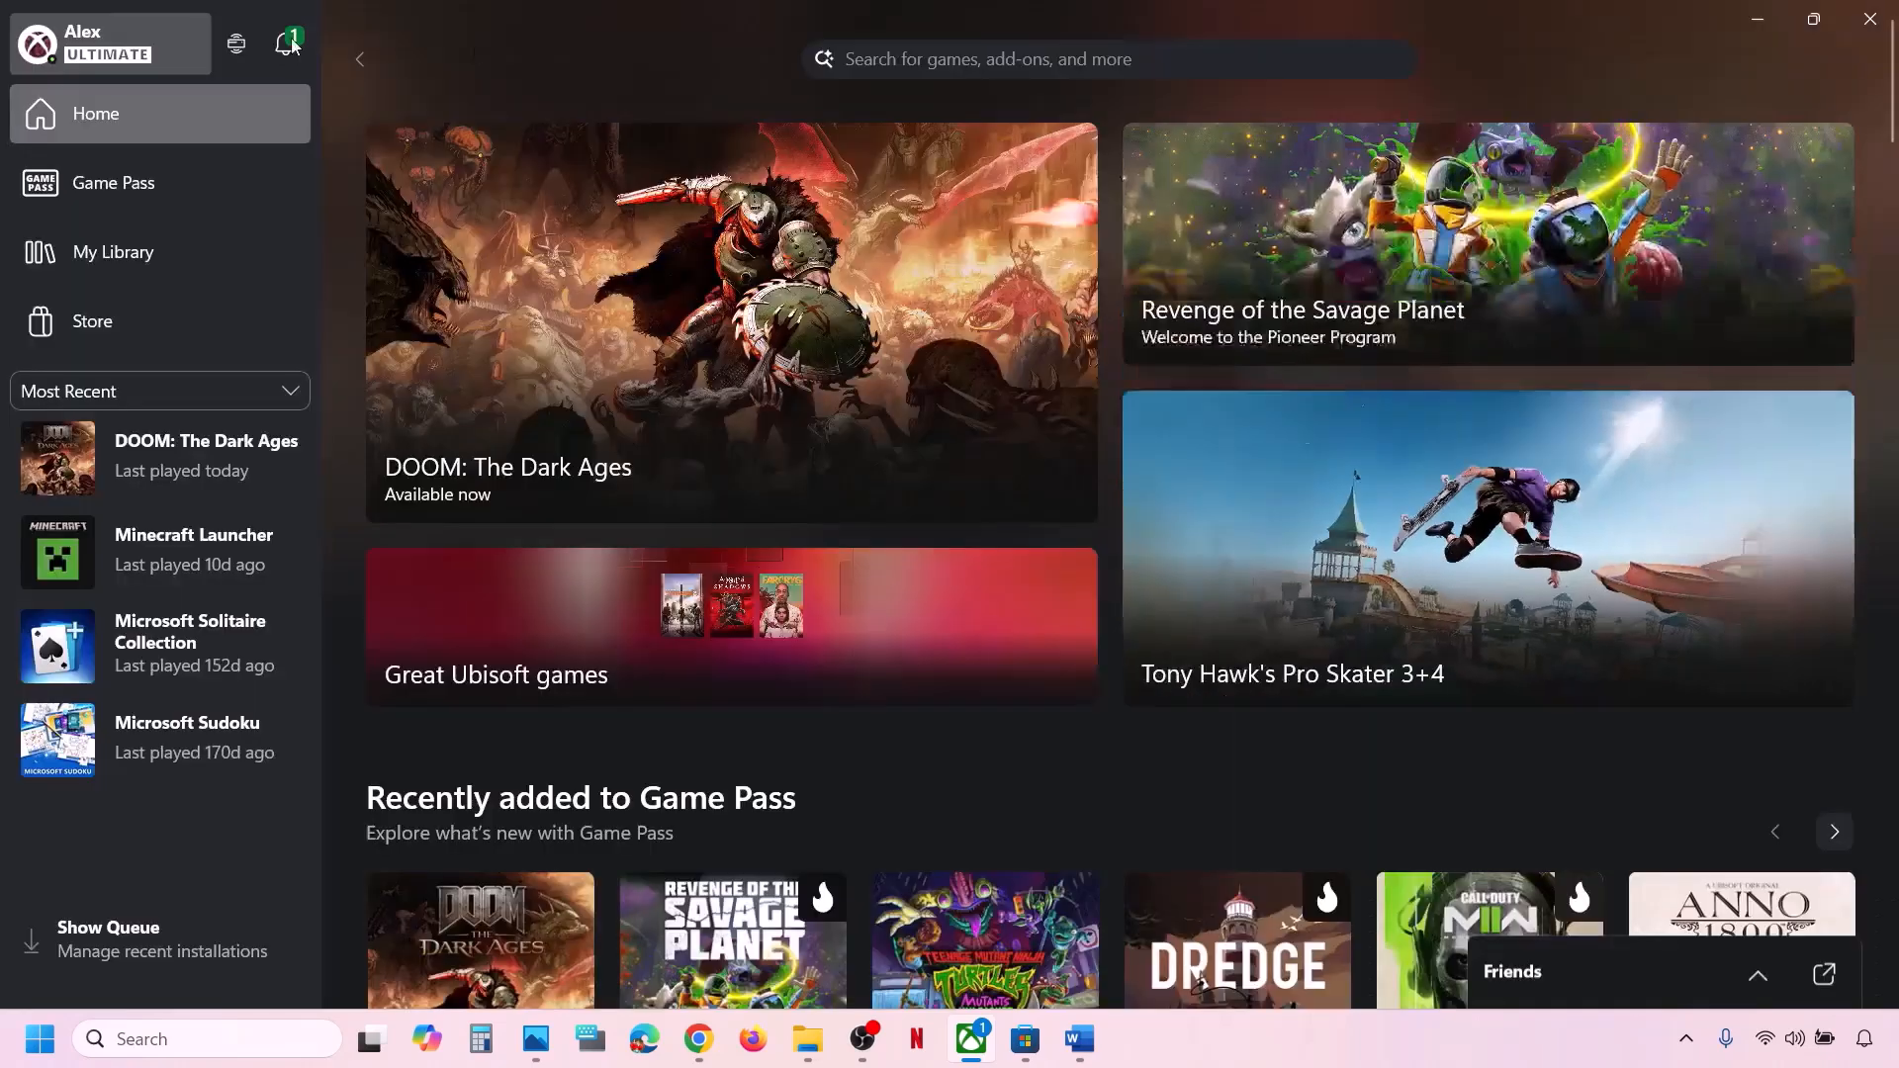
left_click(117, 44)
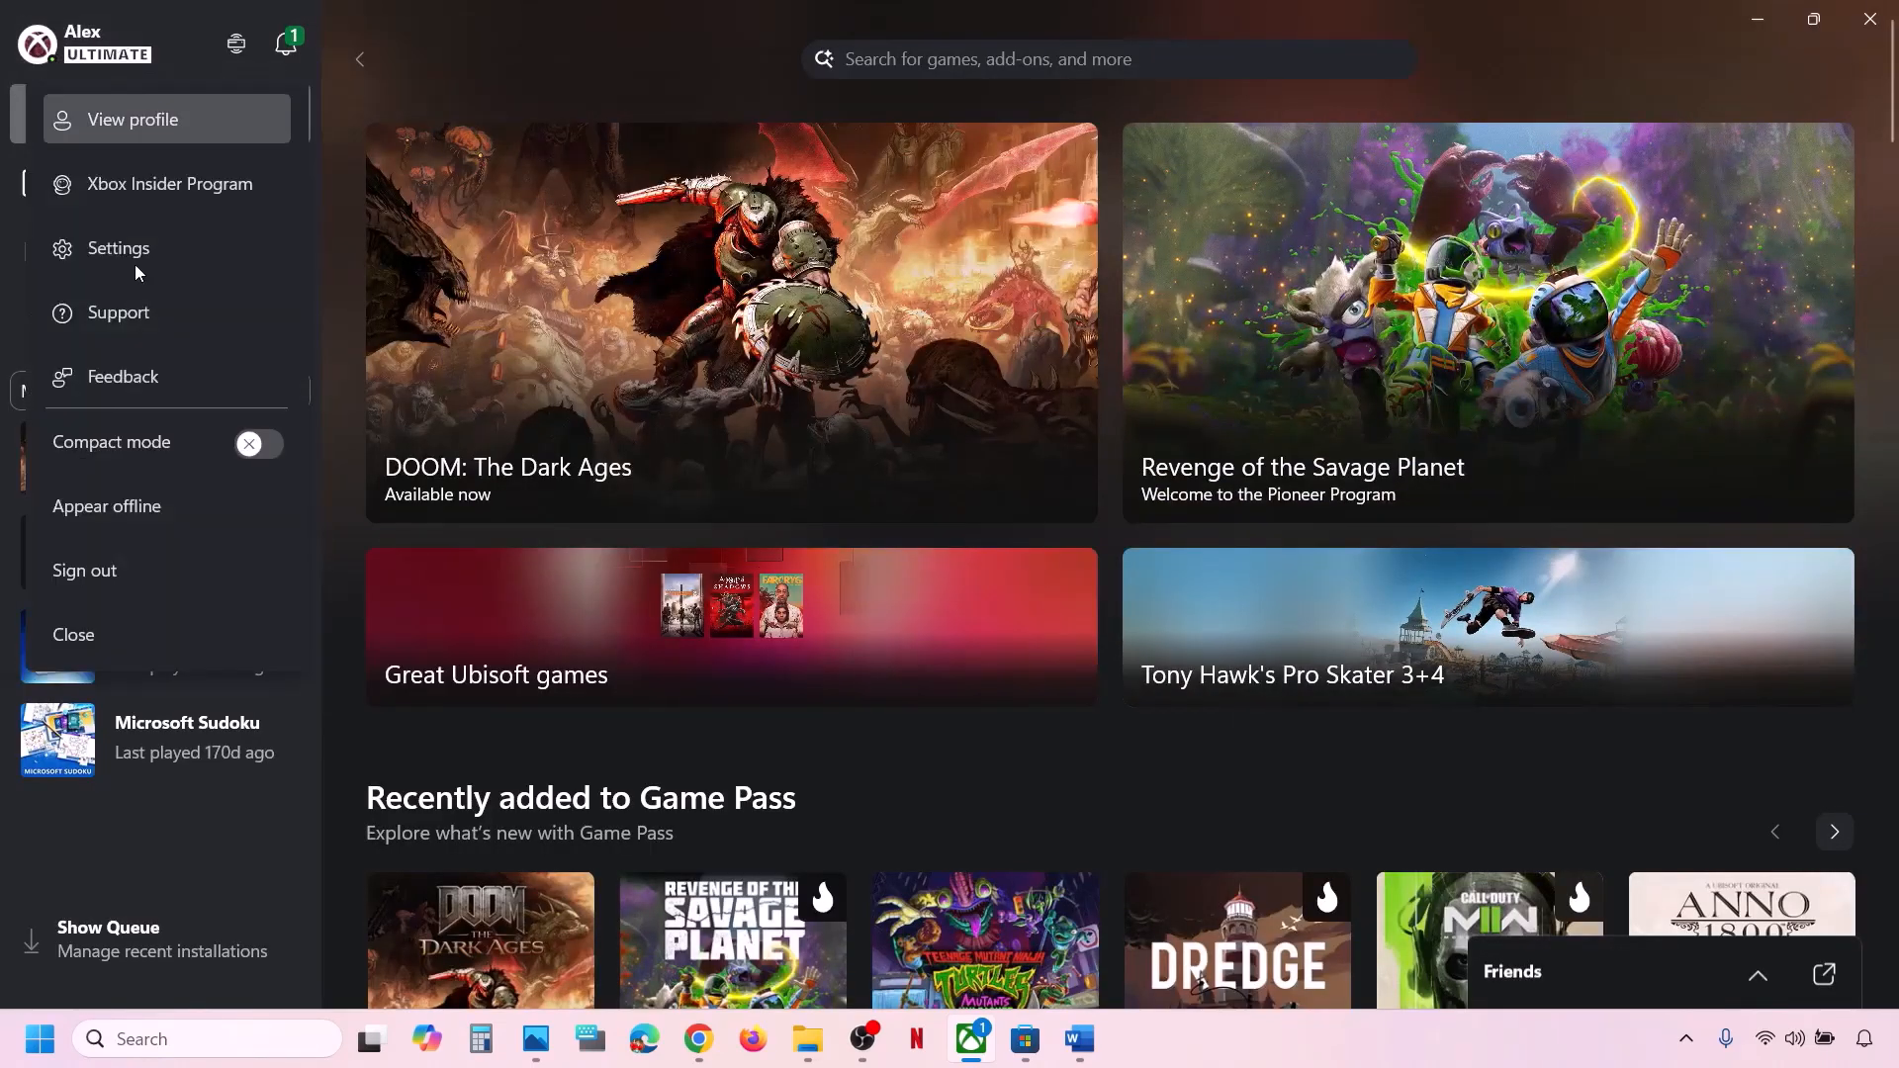
left_click(128, 320)
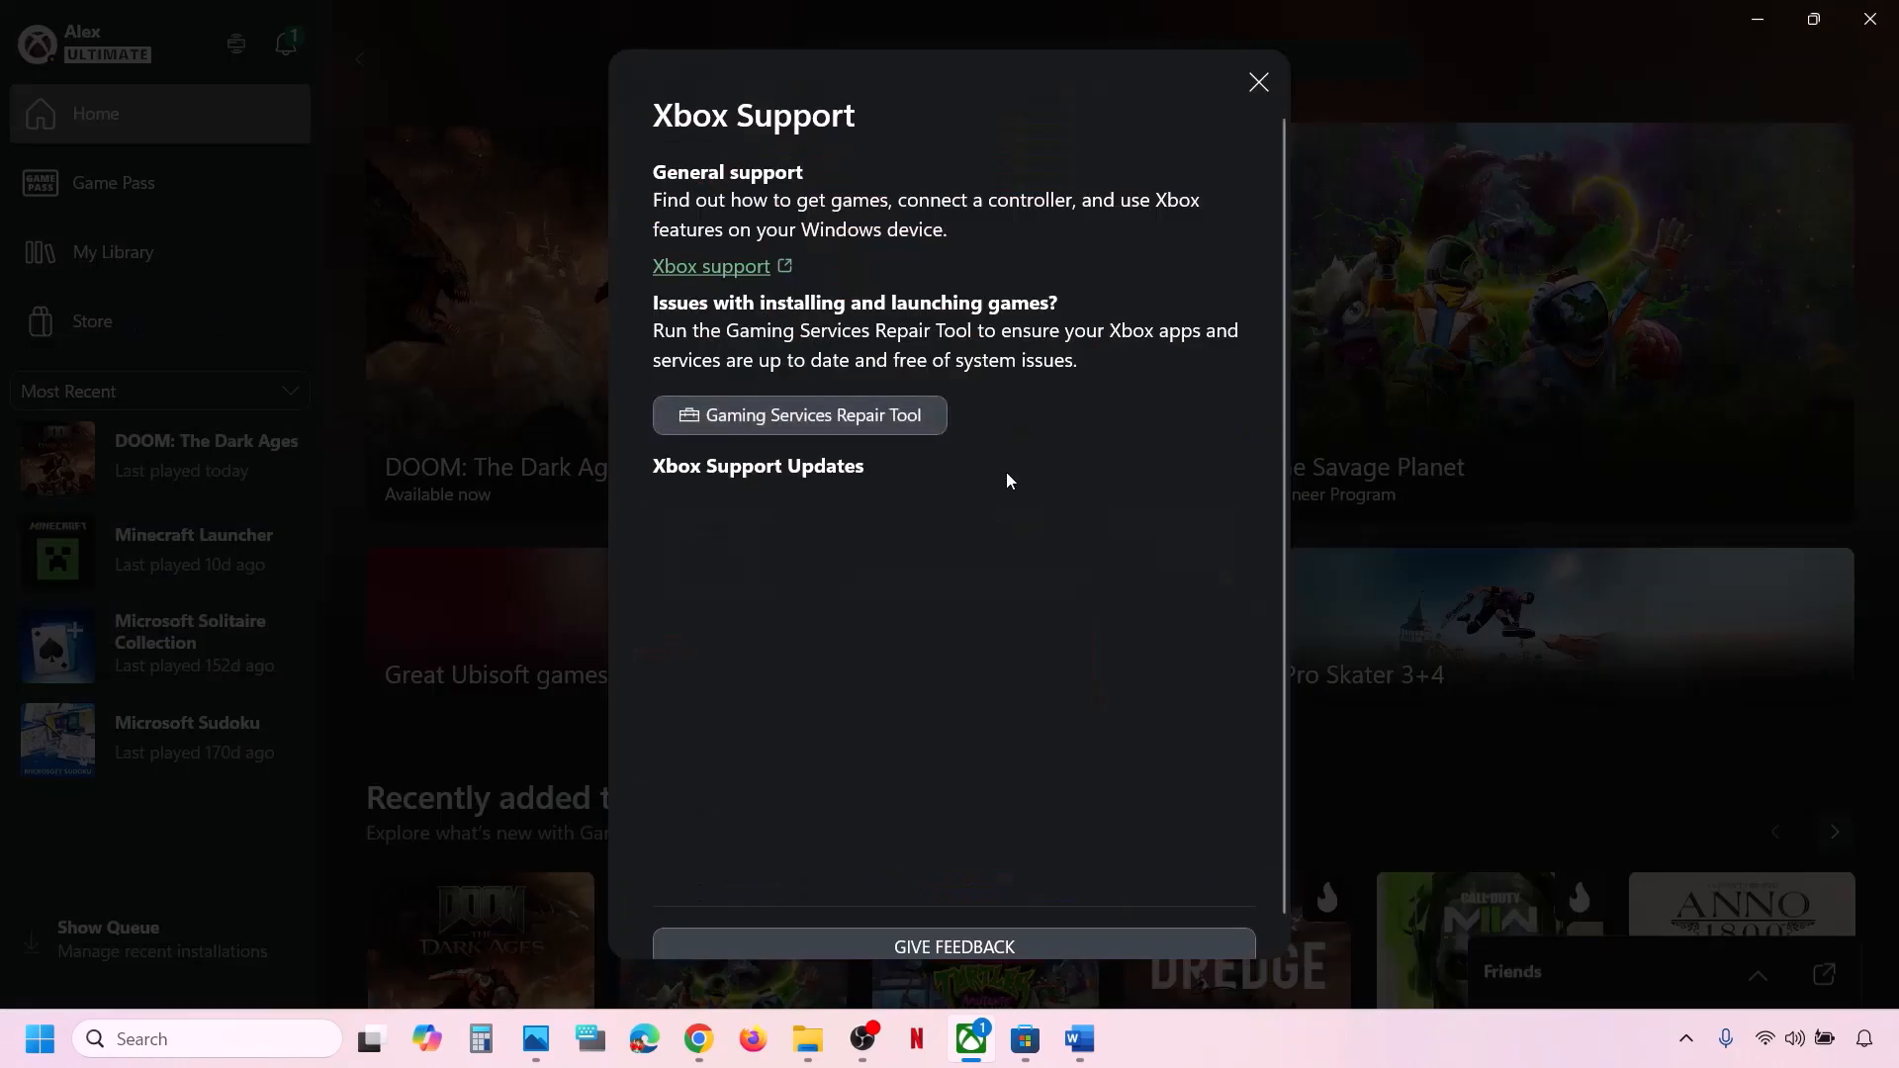
left_click(839, 423)
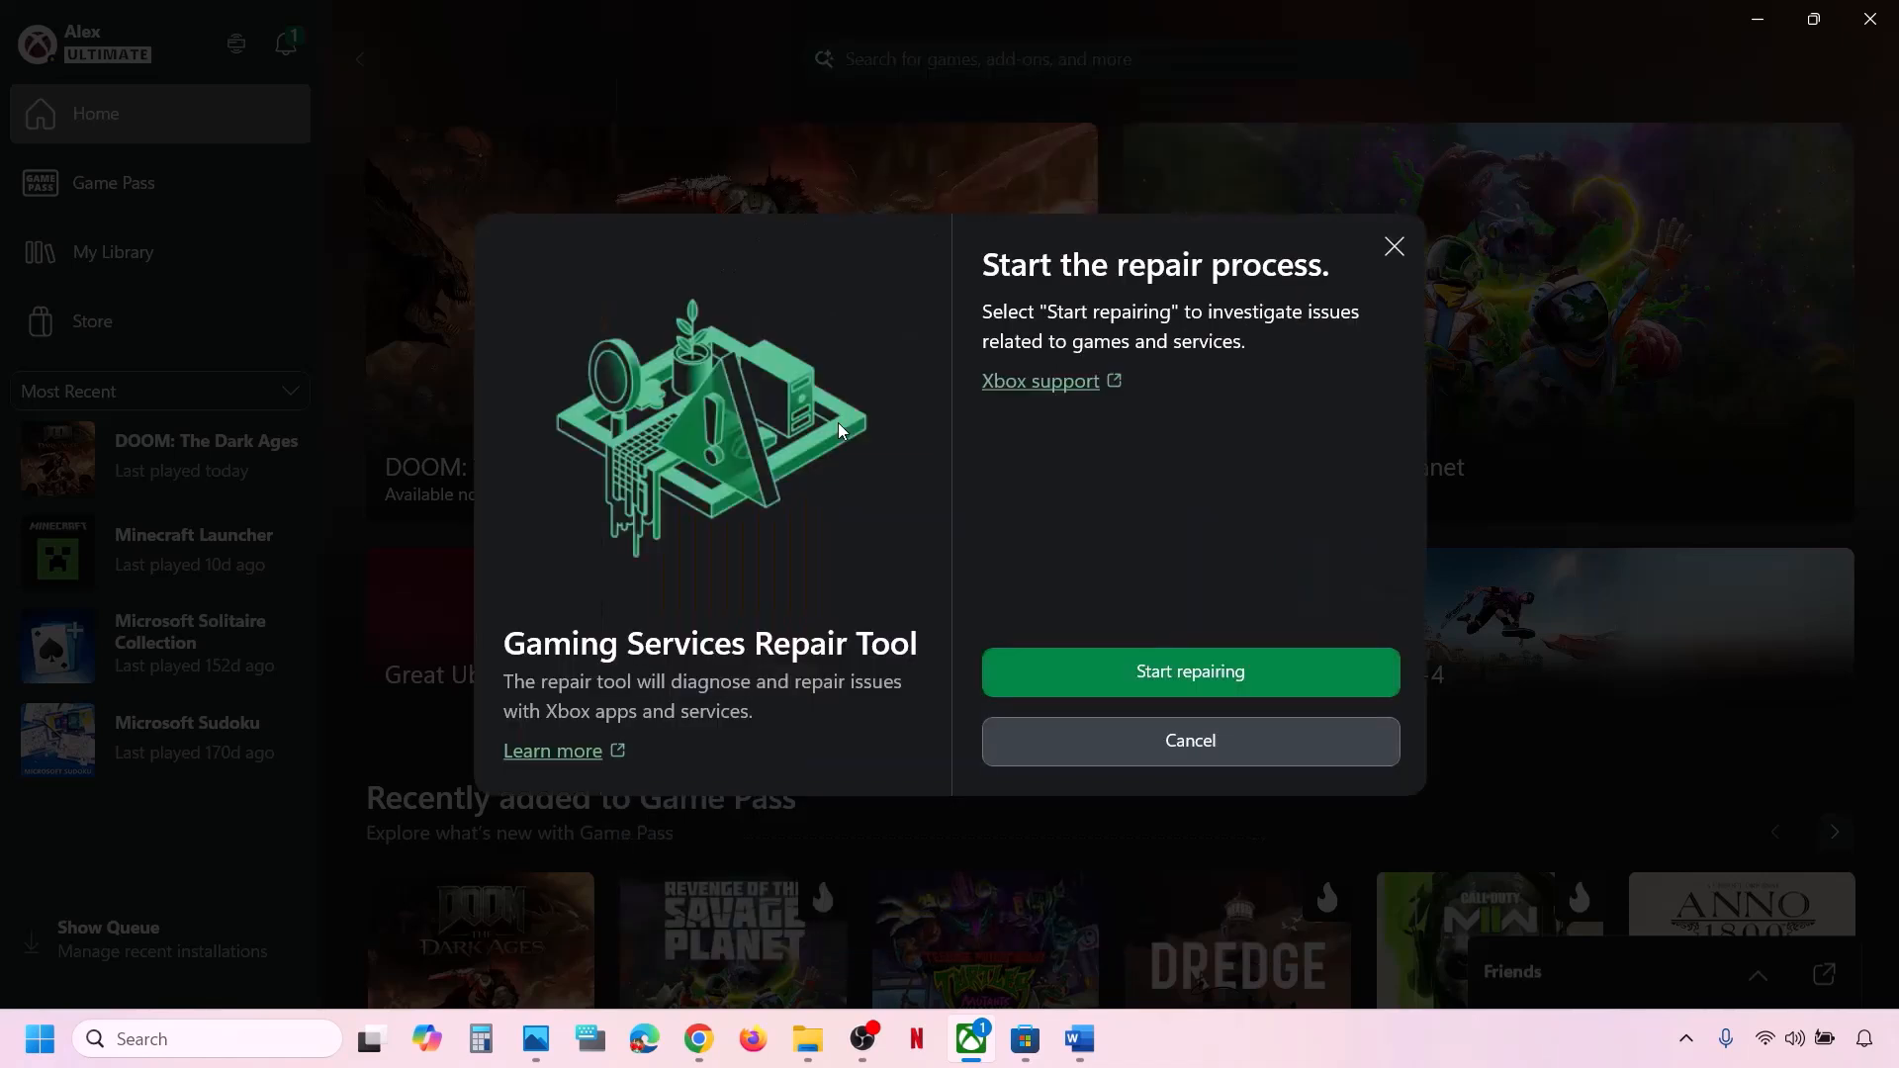
left_click(1189, 674)
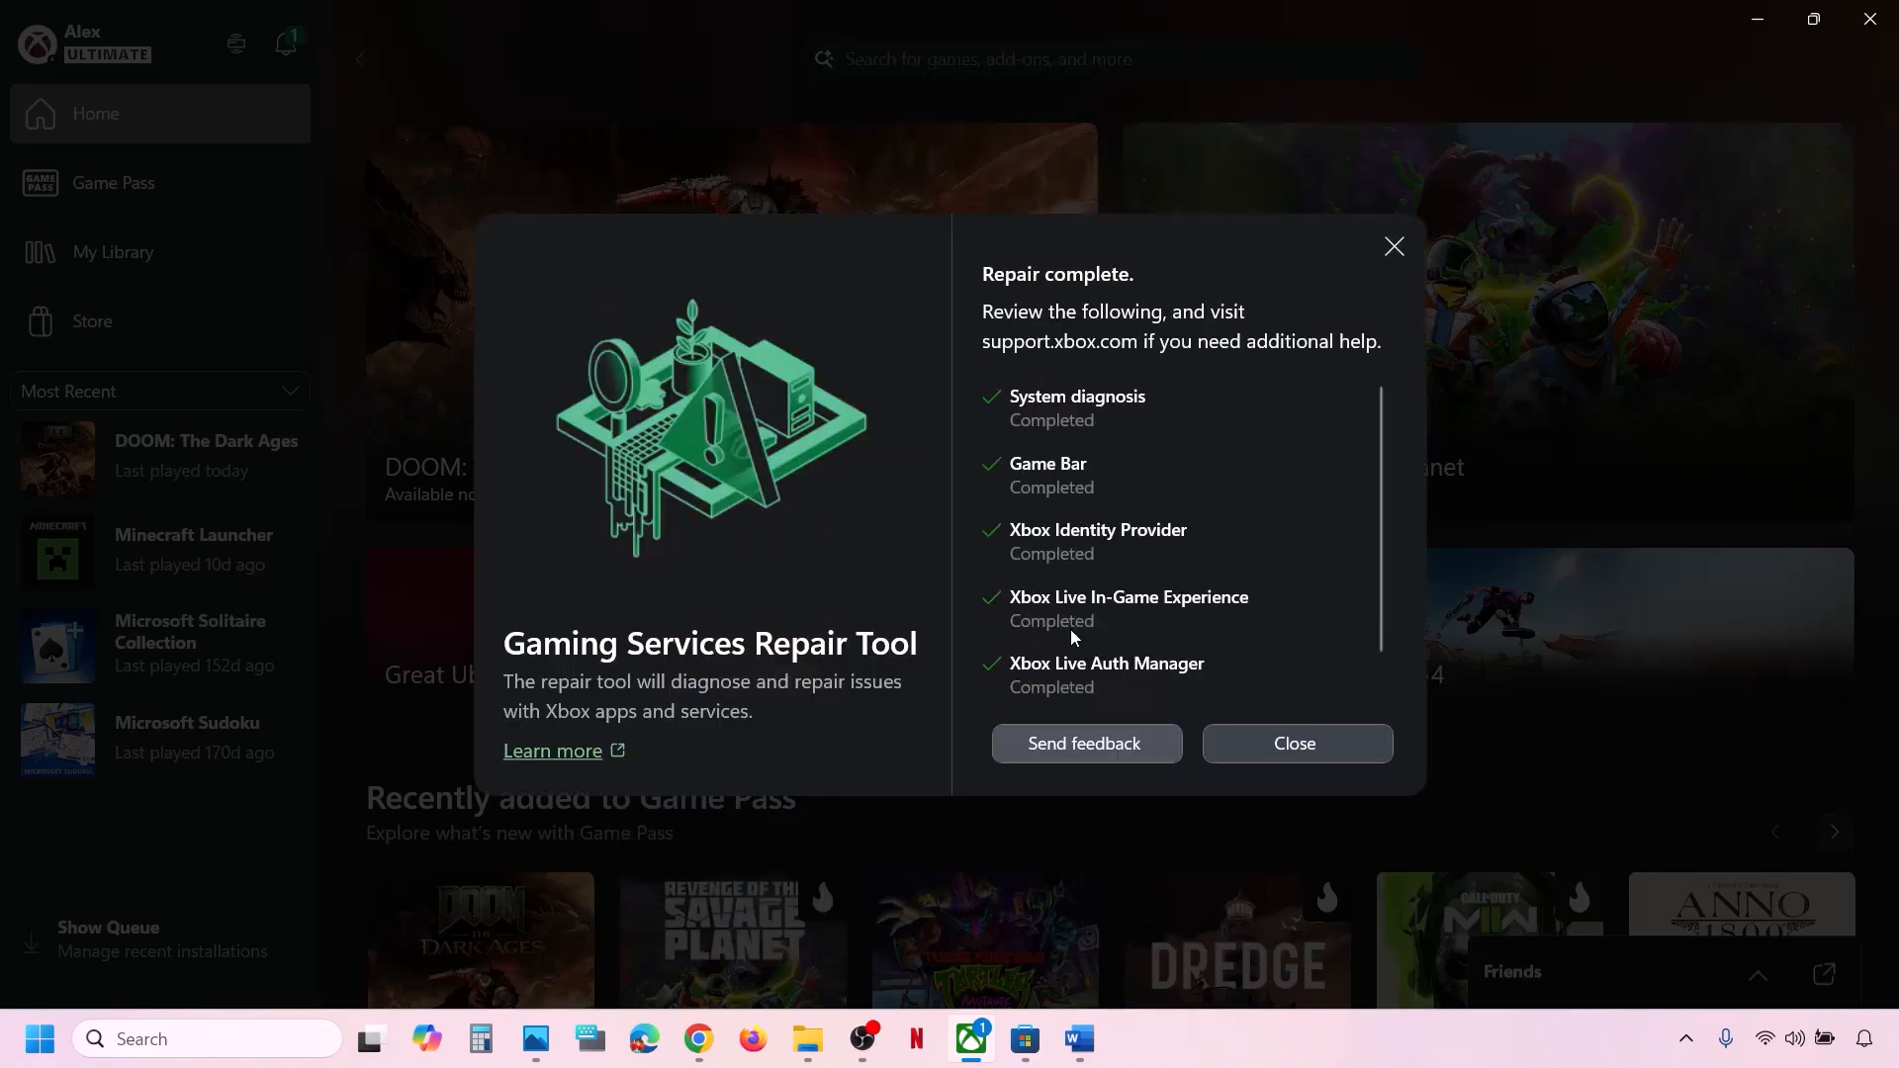
scroll(1035, 583, "down", 1)
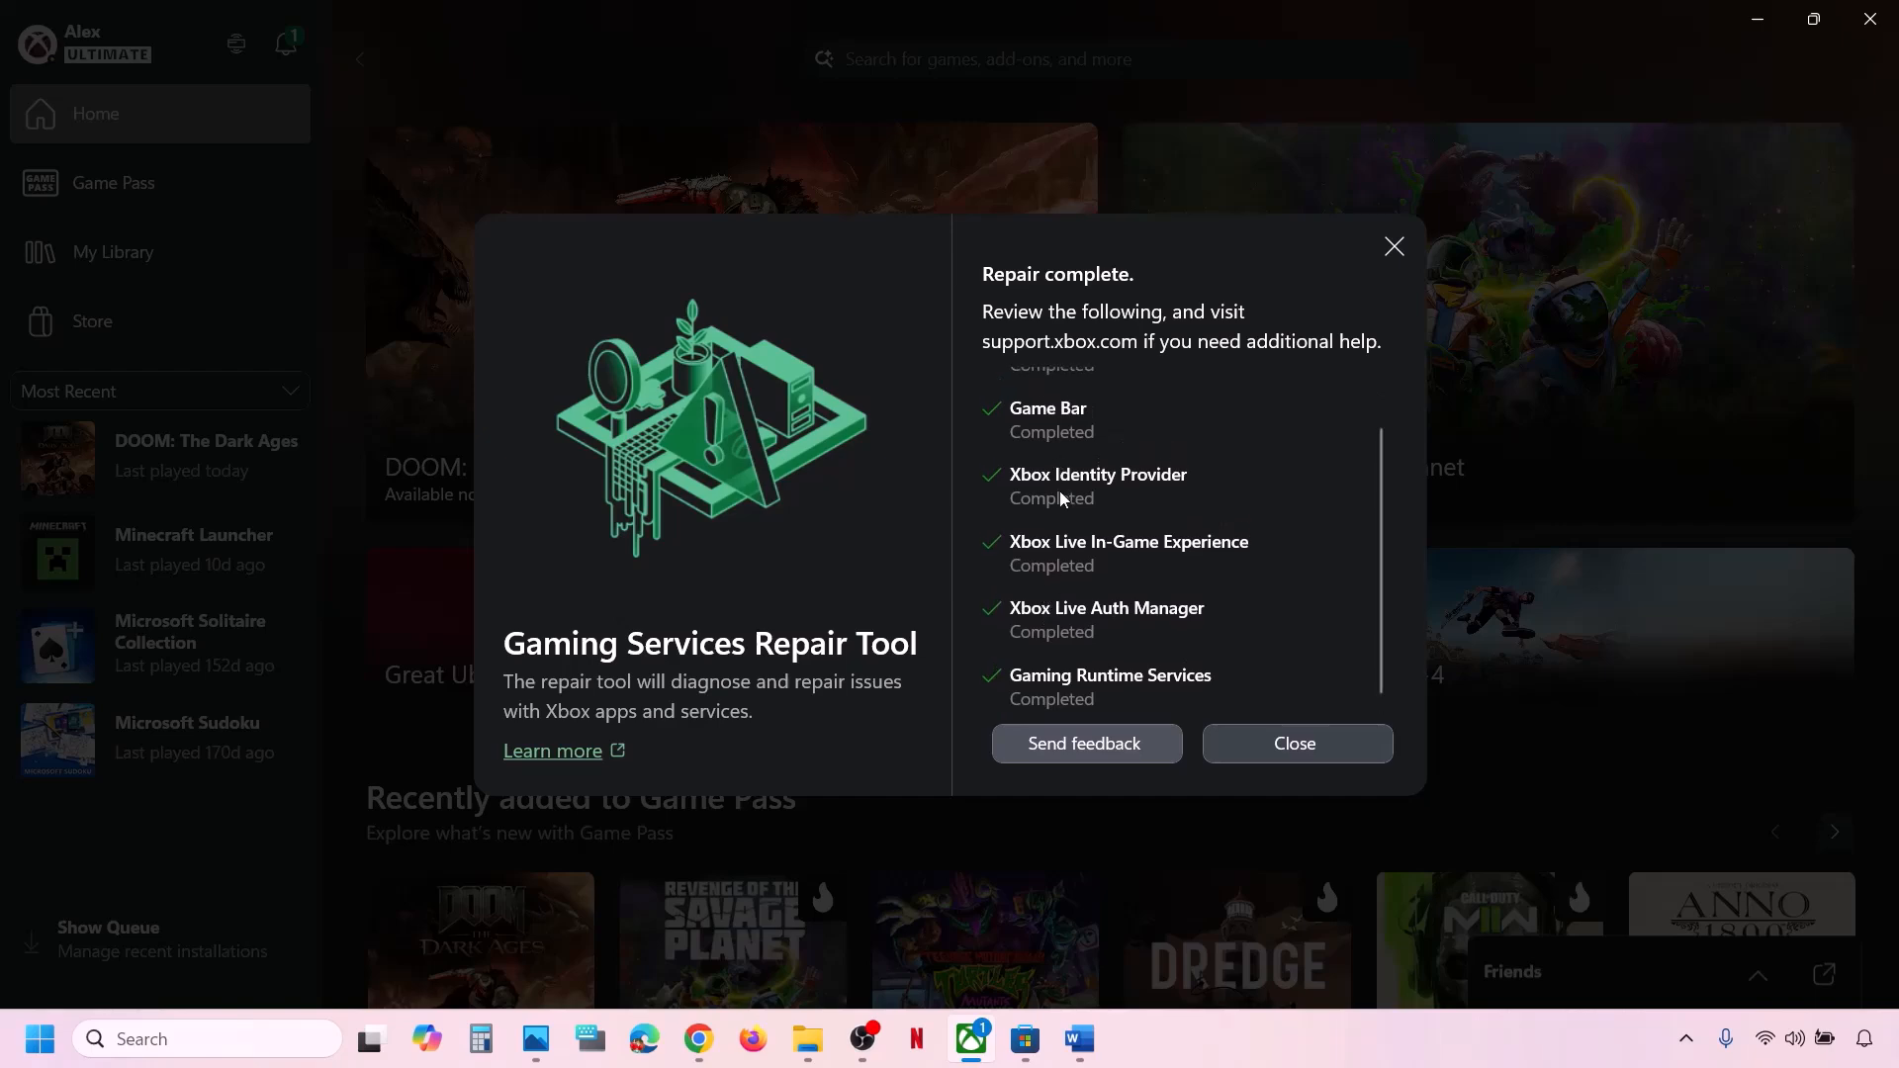
left_click(1290, 745)
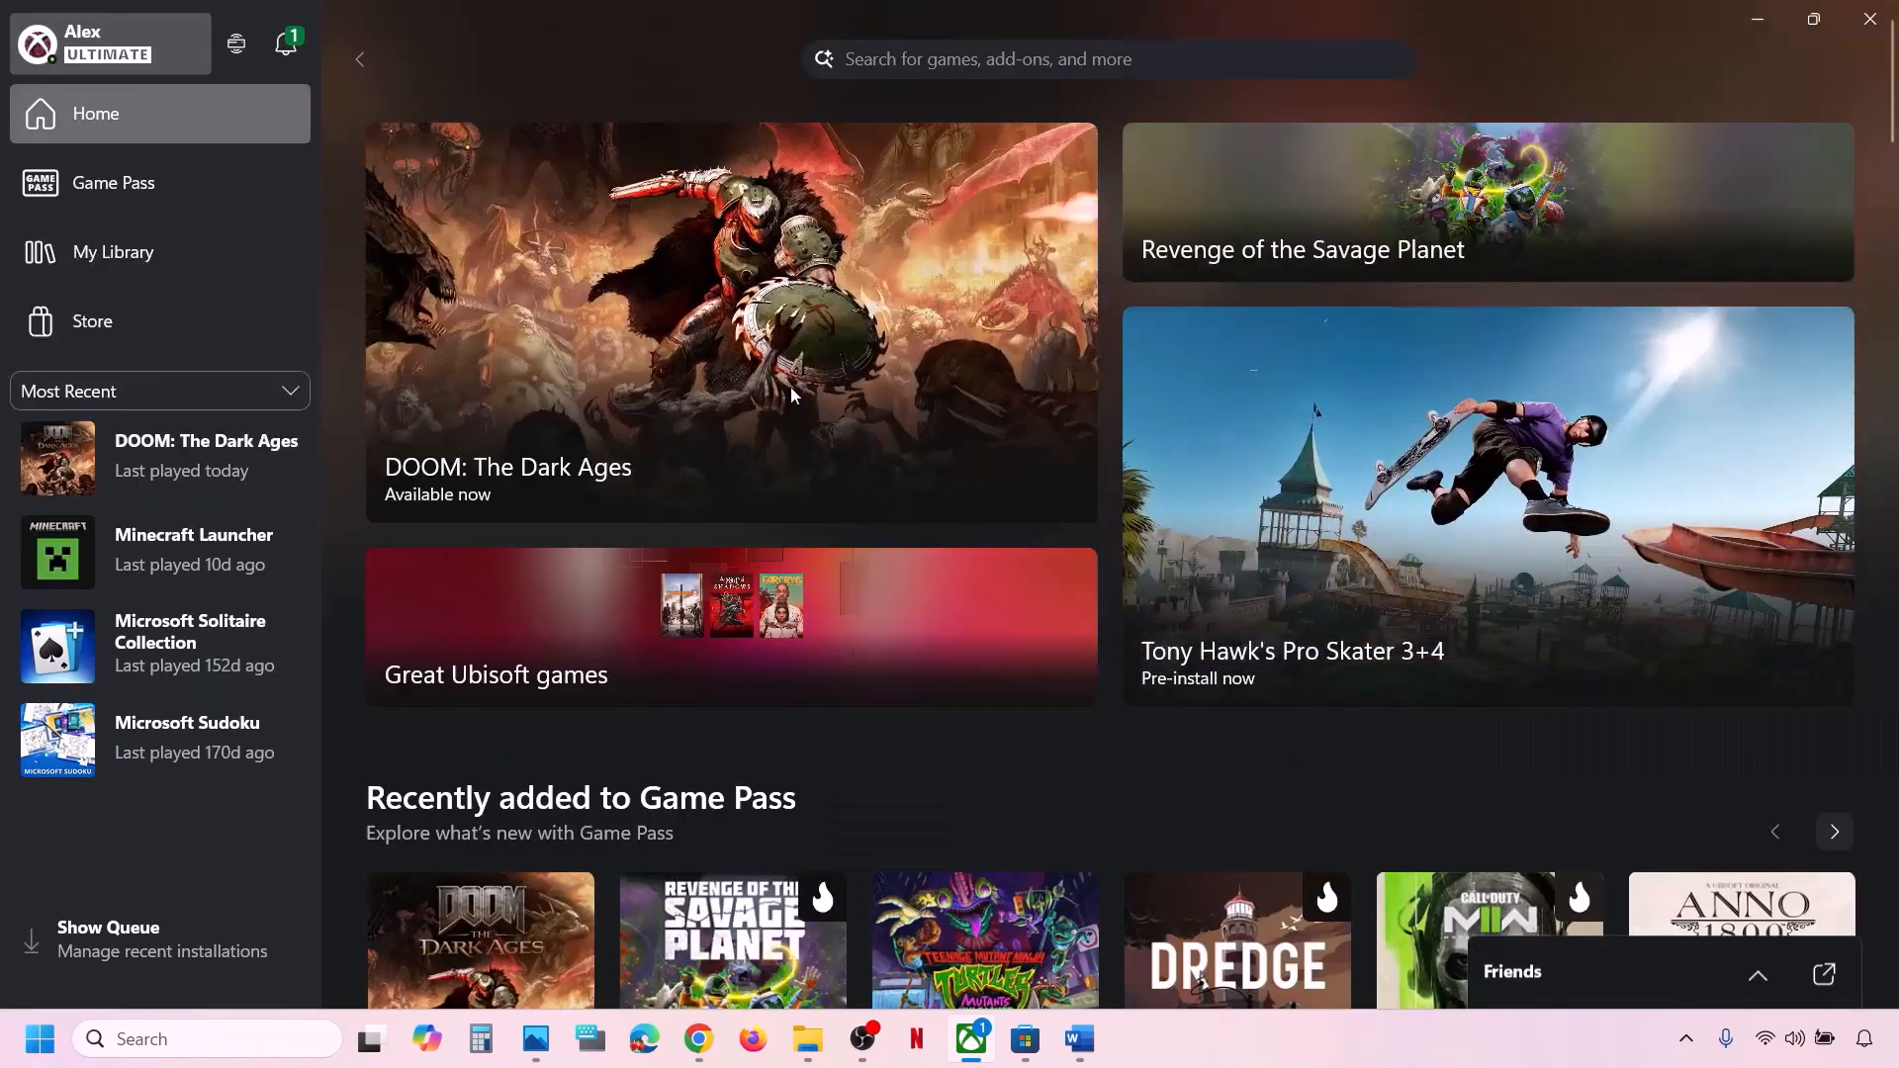
Switch to Chrome, open the Xbox Support page "Gaming Services Repair Tool for PC" and expand the Downloadable version section
left_click(698, 1038)
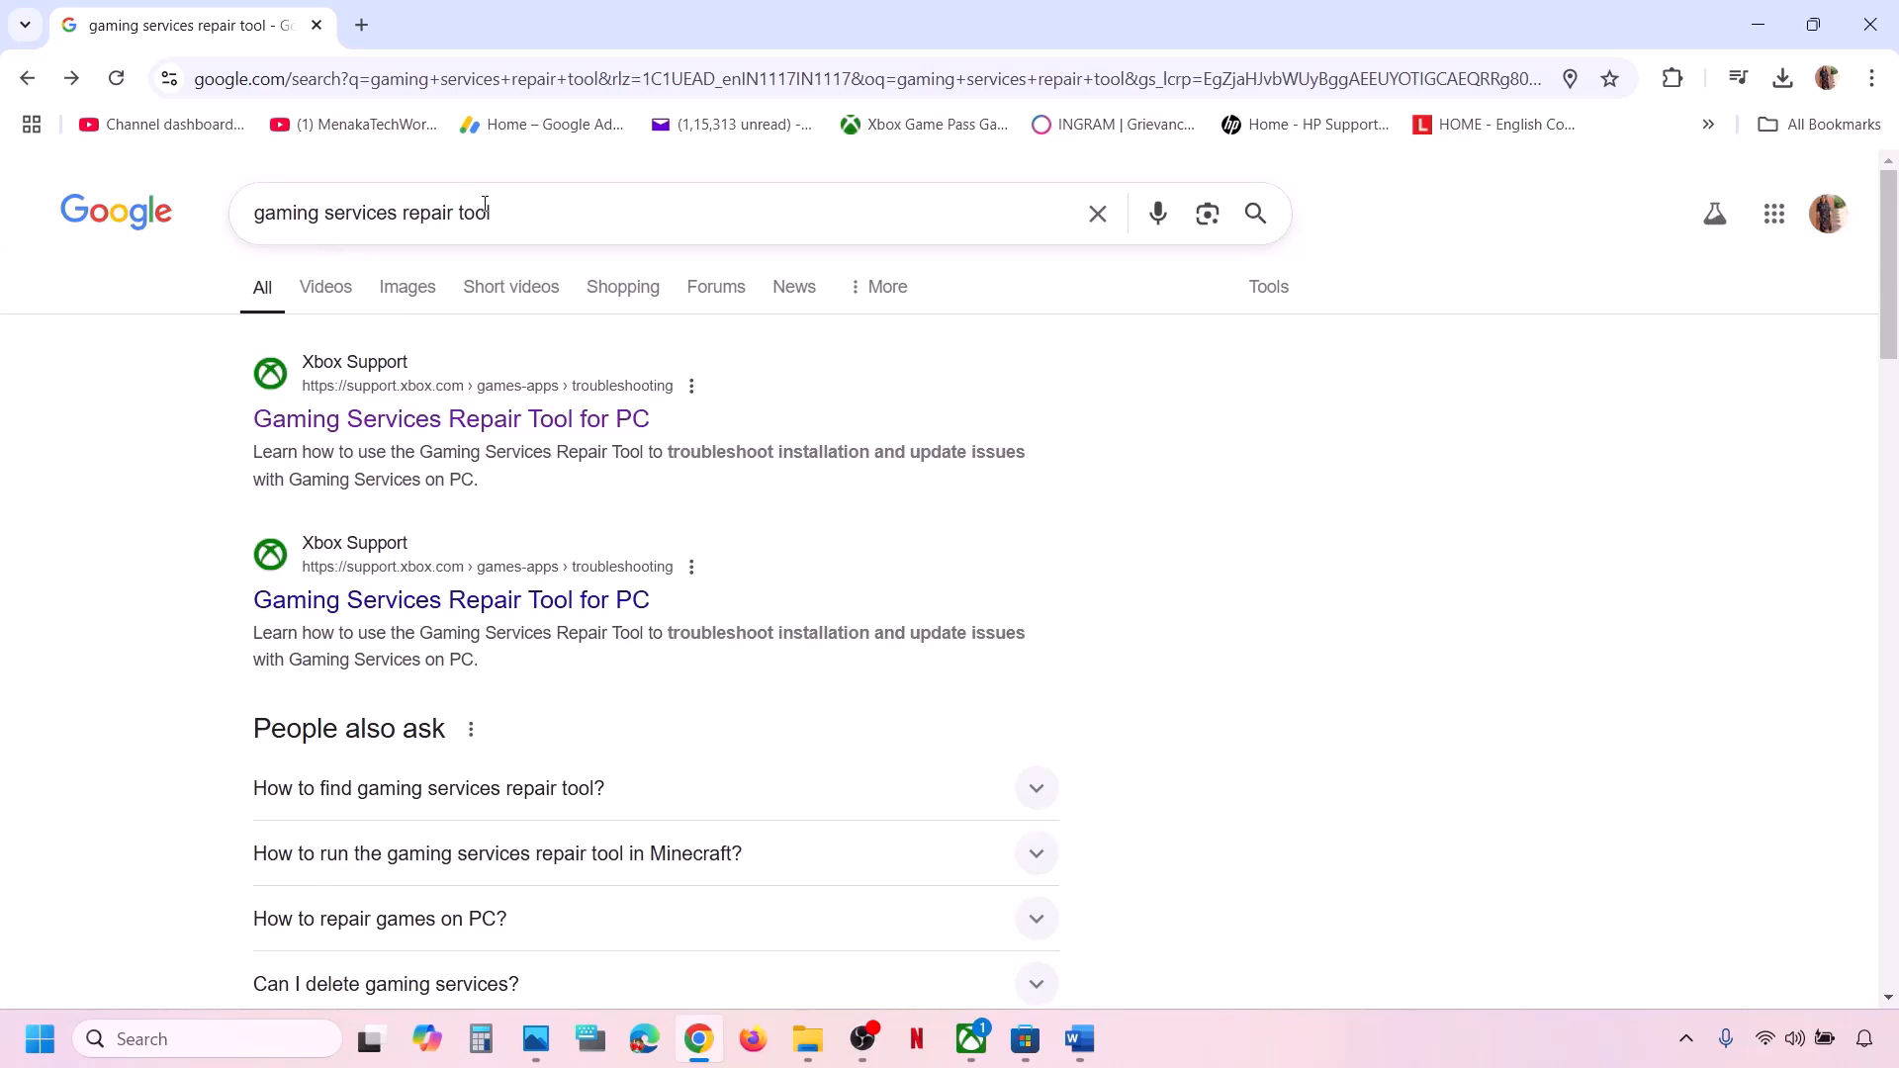
left_click(525, 429)
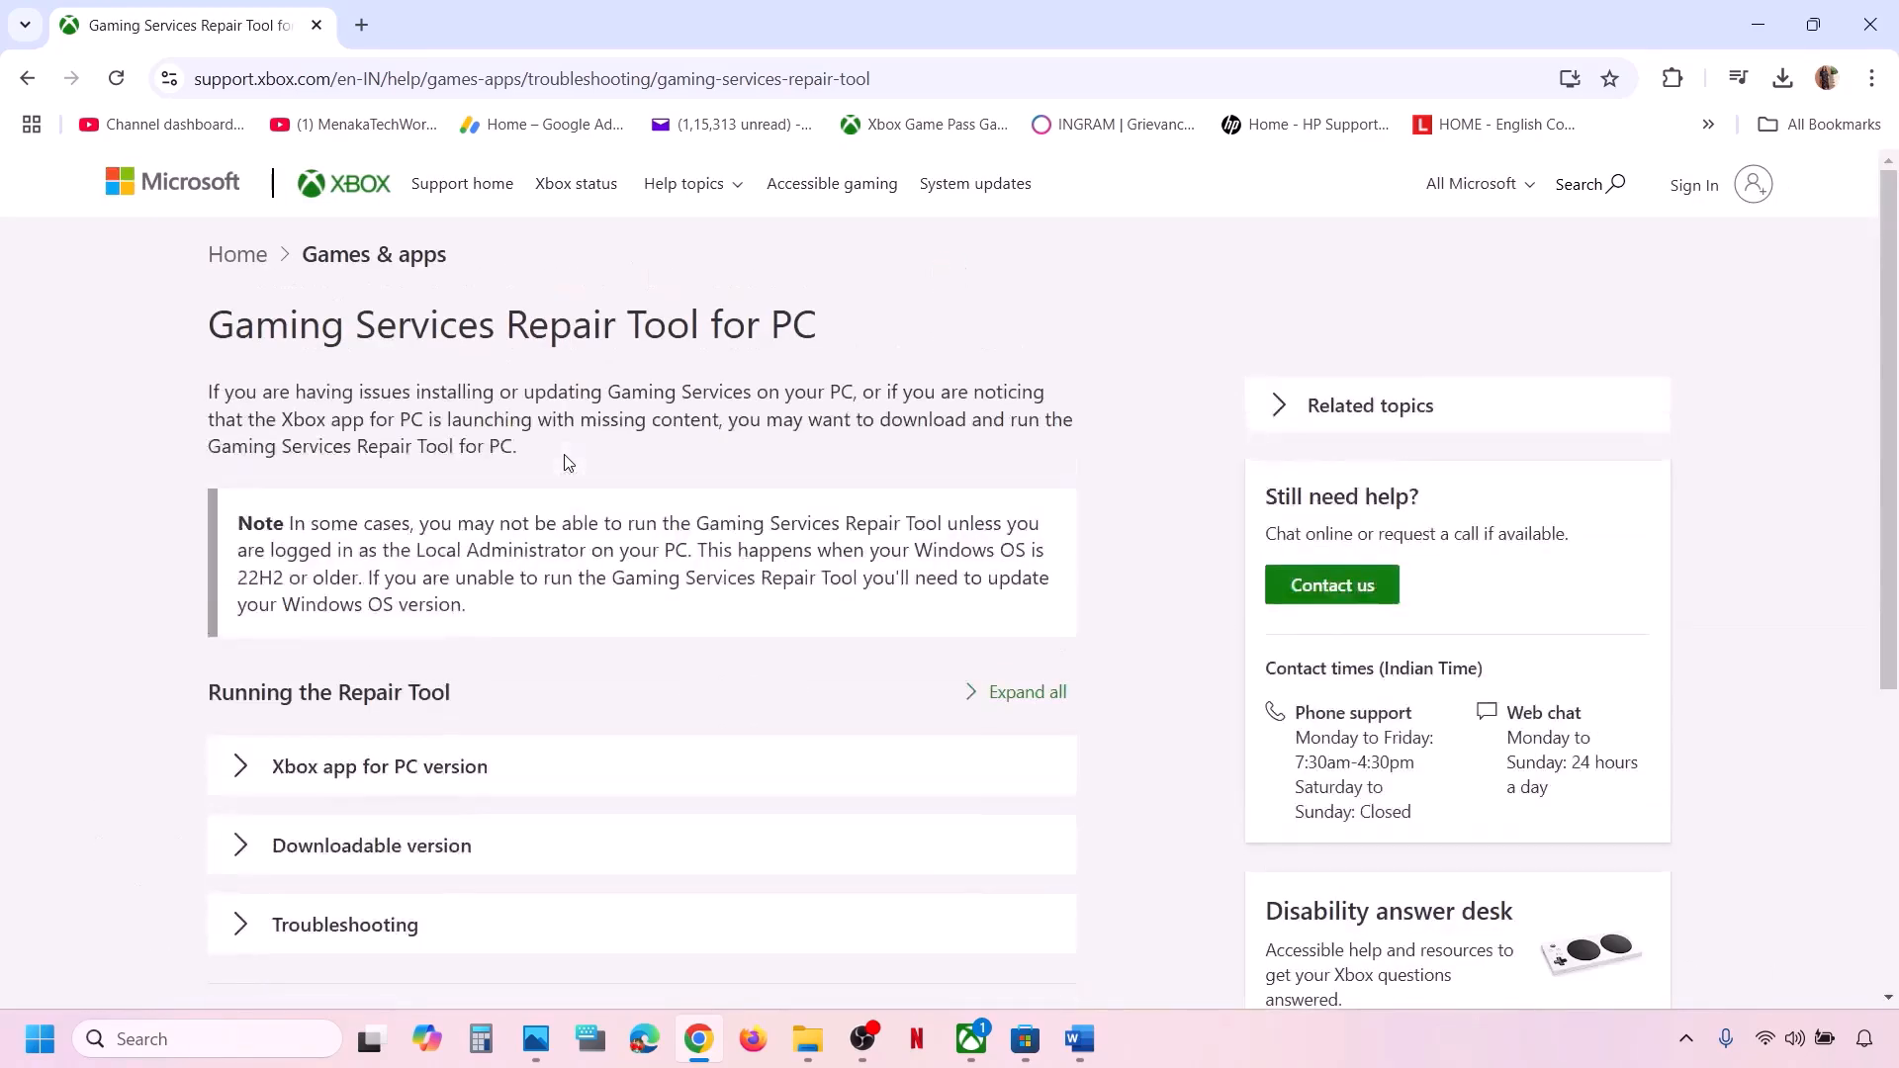
scroll(563, 460, "down", 4)
left_click(396, 489)
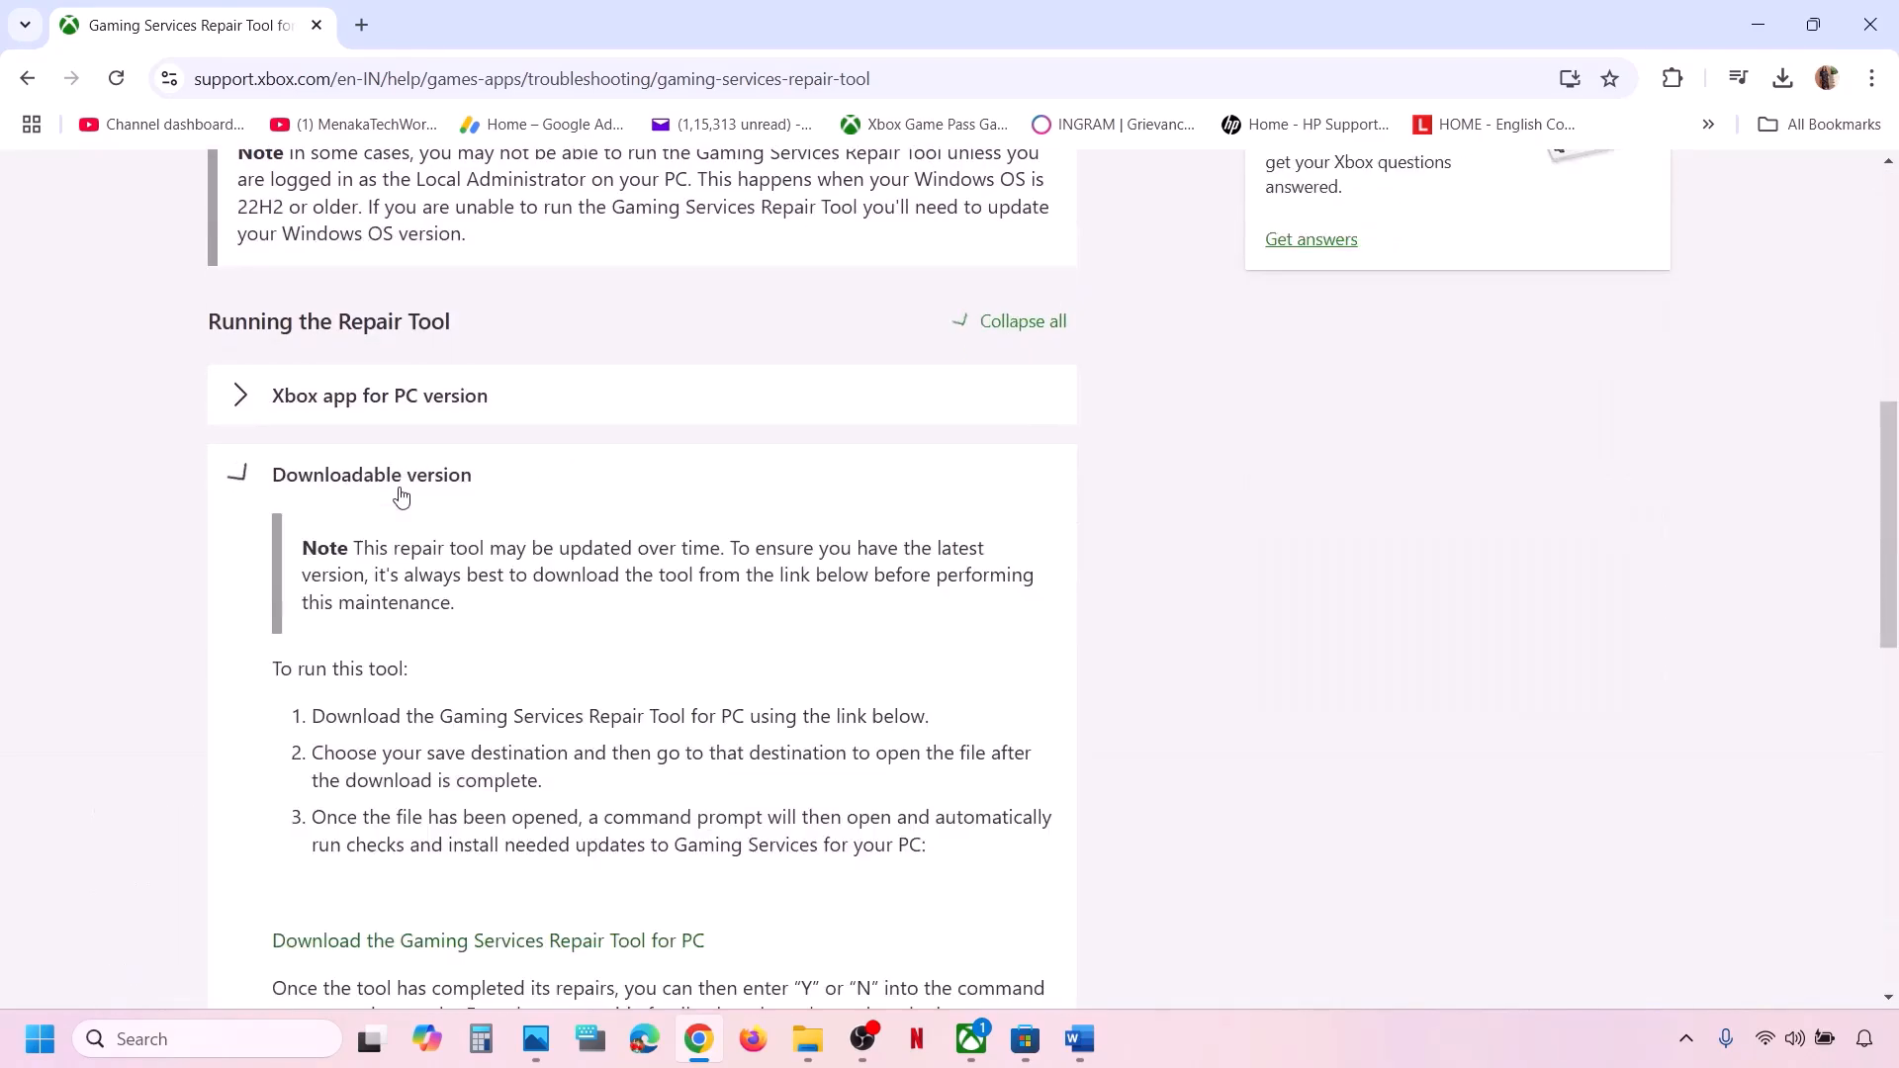
Download and run the Gaming Services Repair Tool for PC, then close its console window
scroll(400, 492, "down", 5)
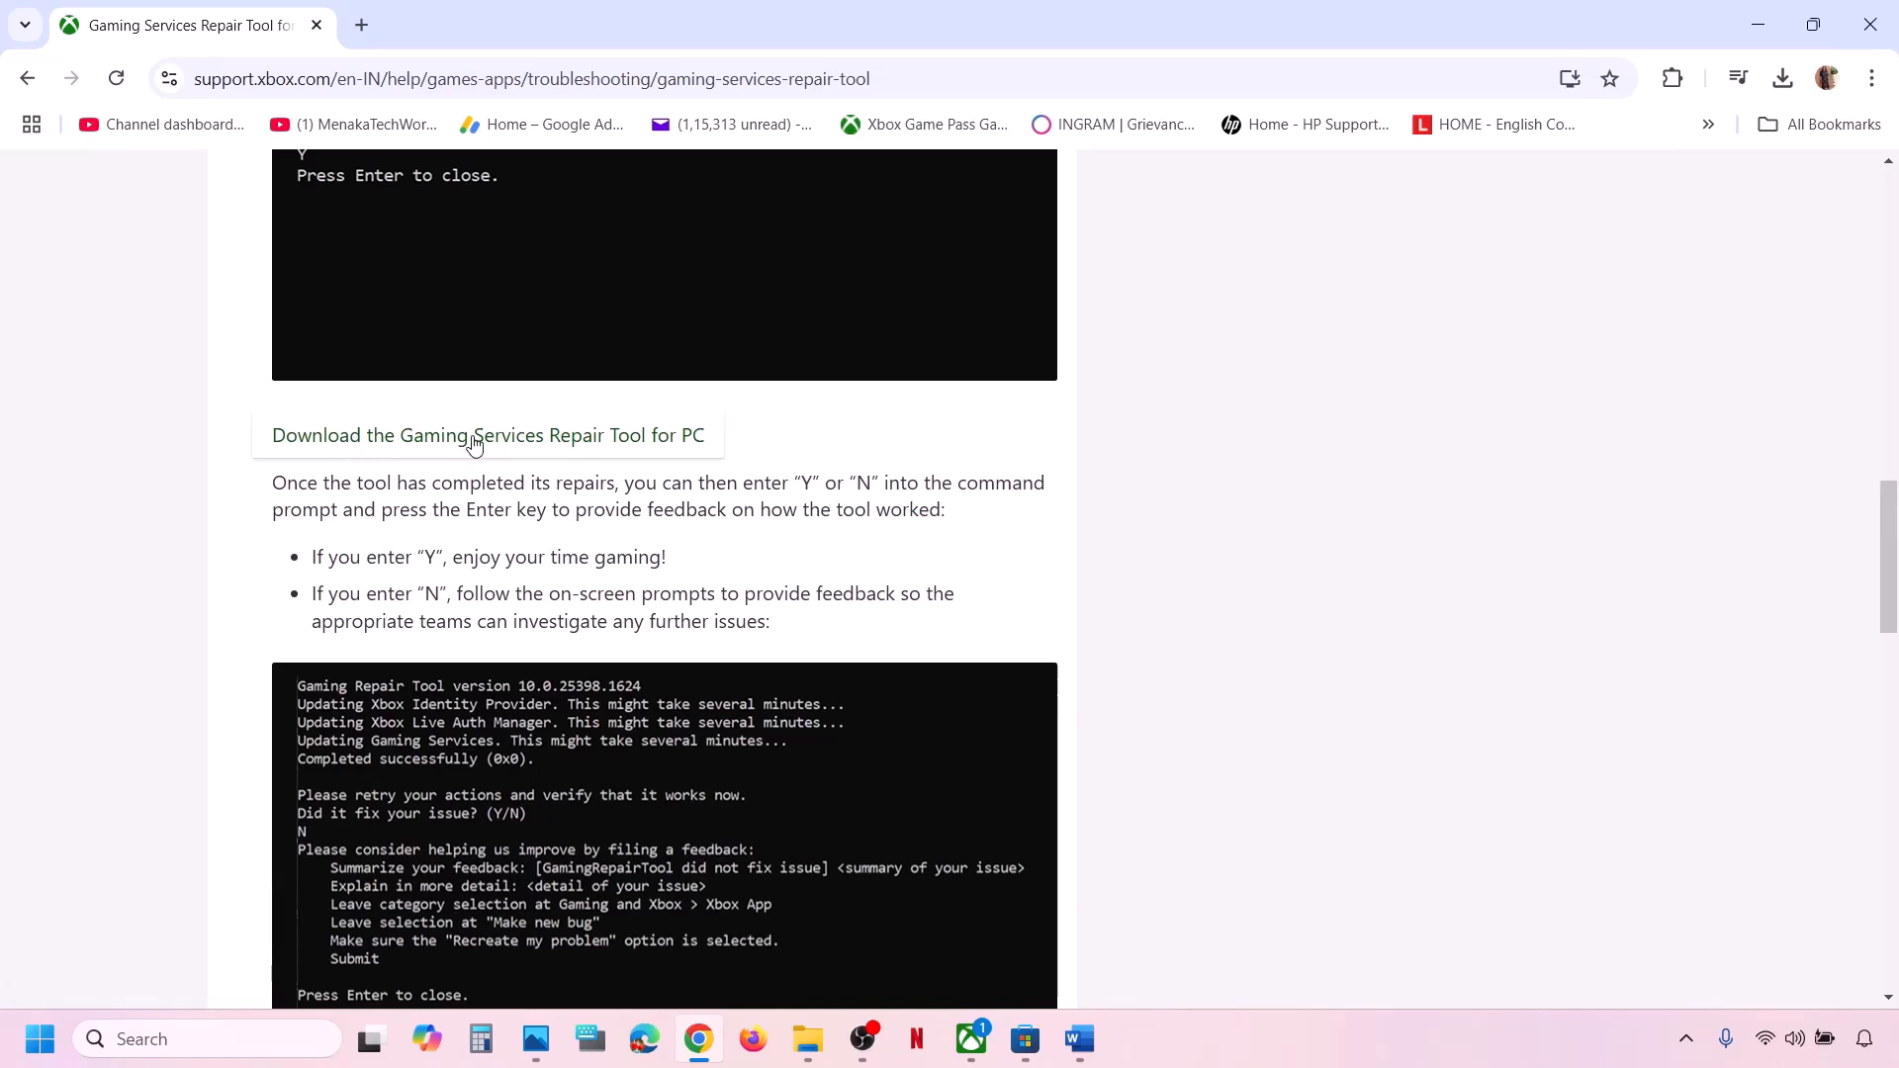
left_click(582, 436)
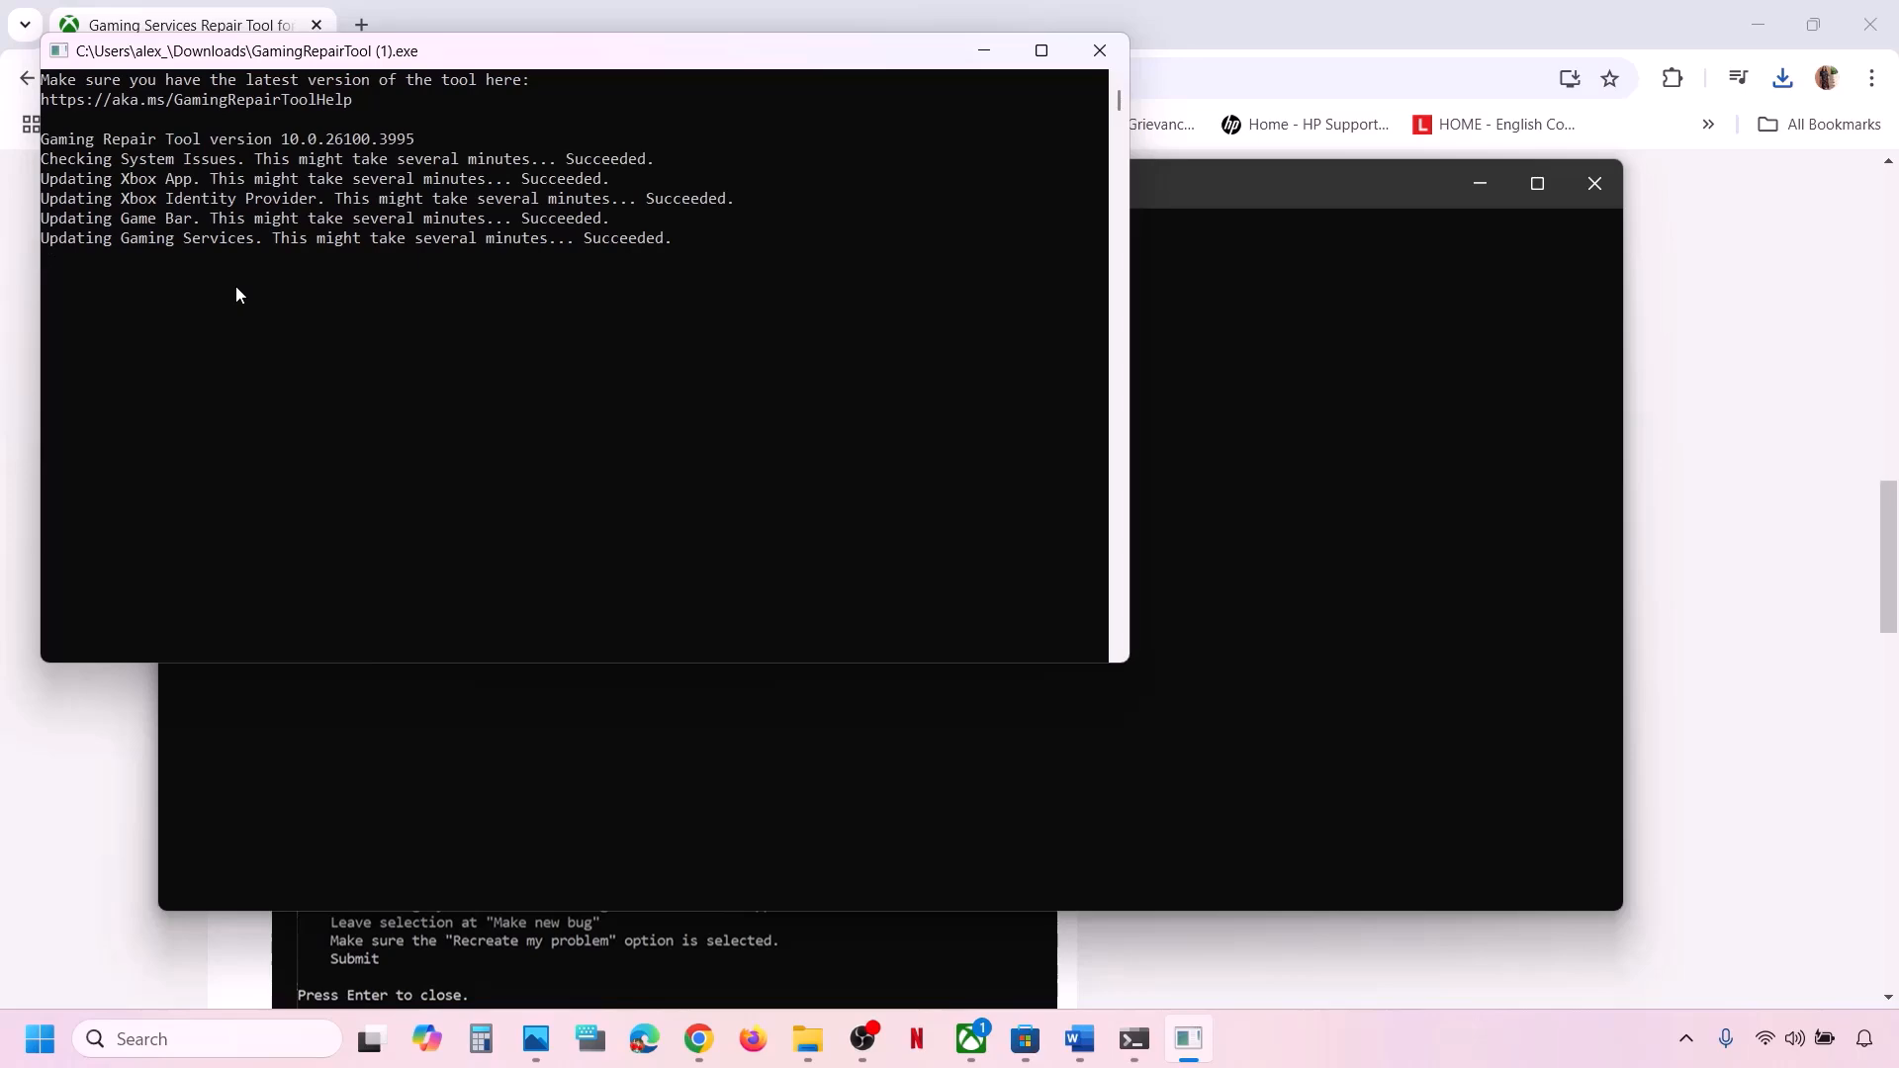
left_click(1098, 52)
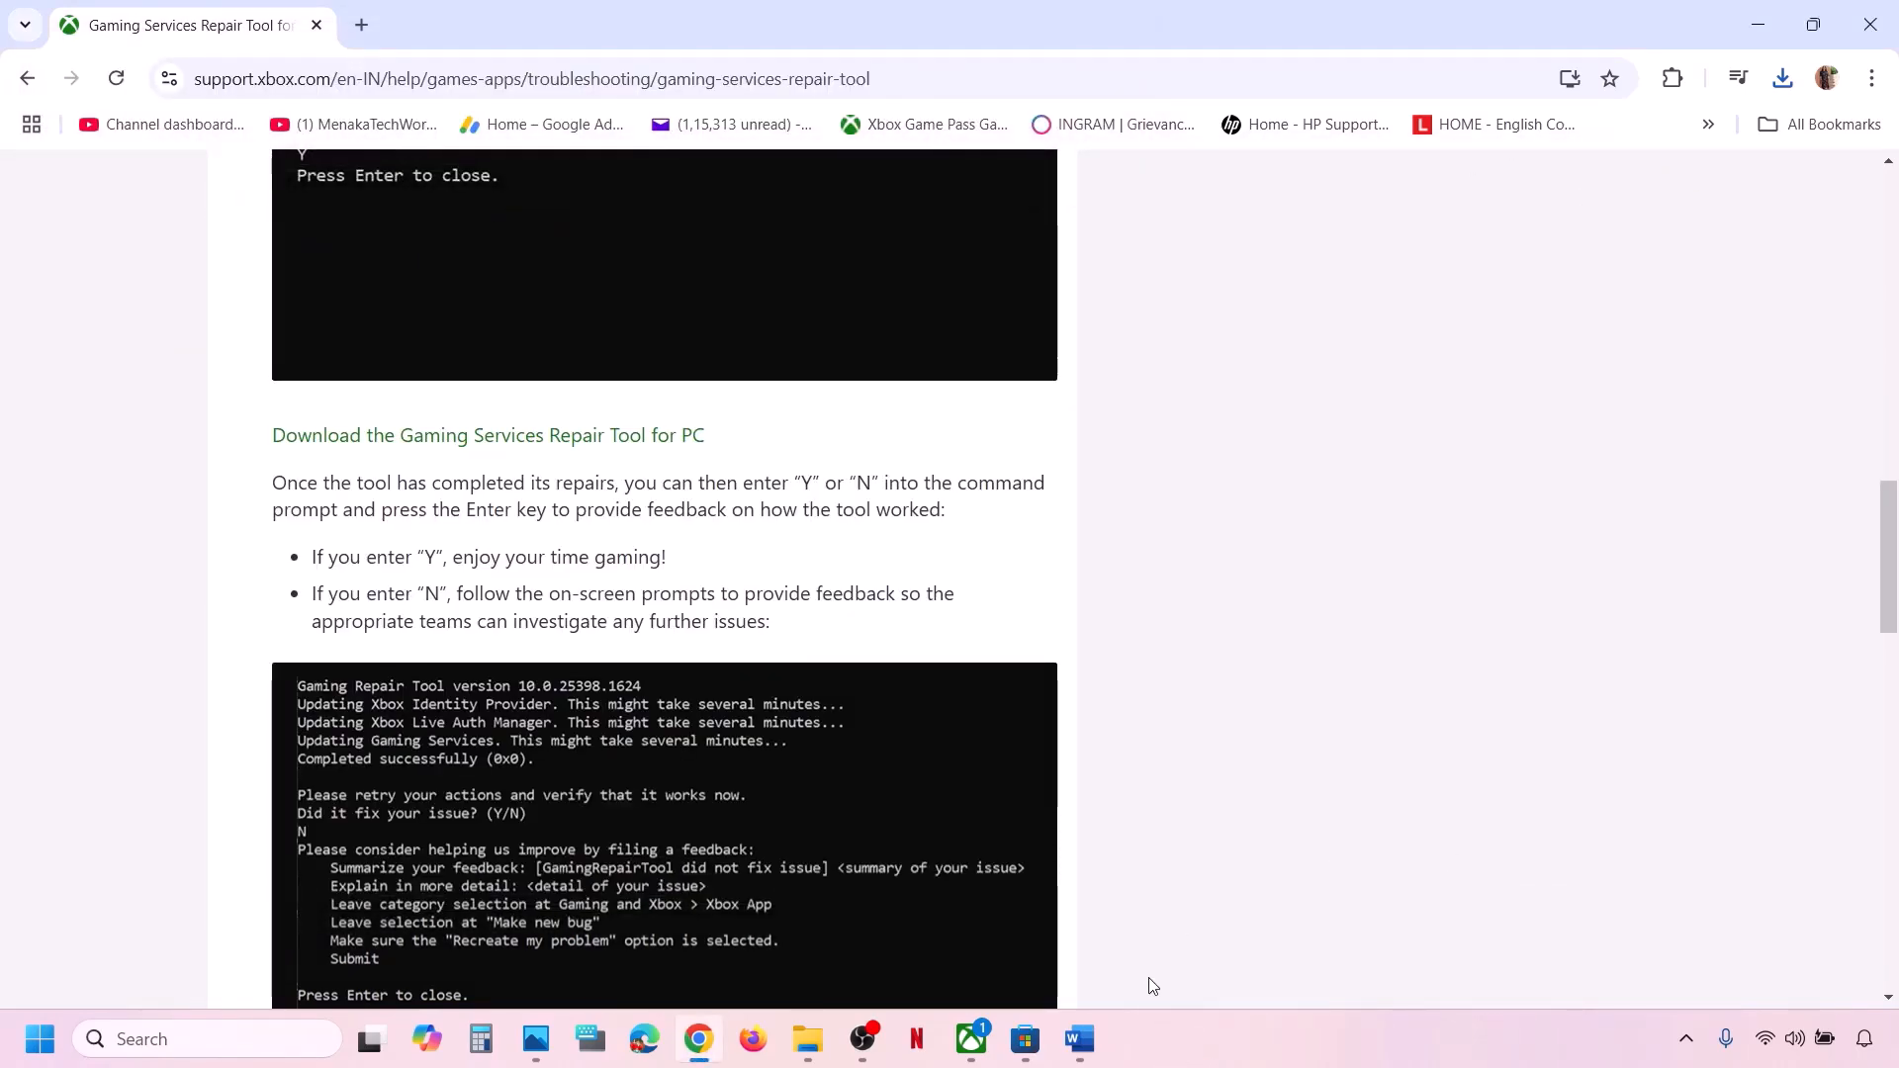
Switch to the Word document, go to Step 3 and maximize the window
left_click(1079, 1039)
scroll(626, 767, "down", 2)
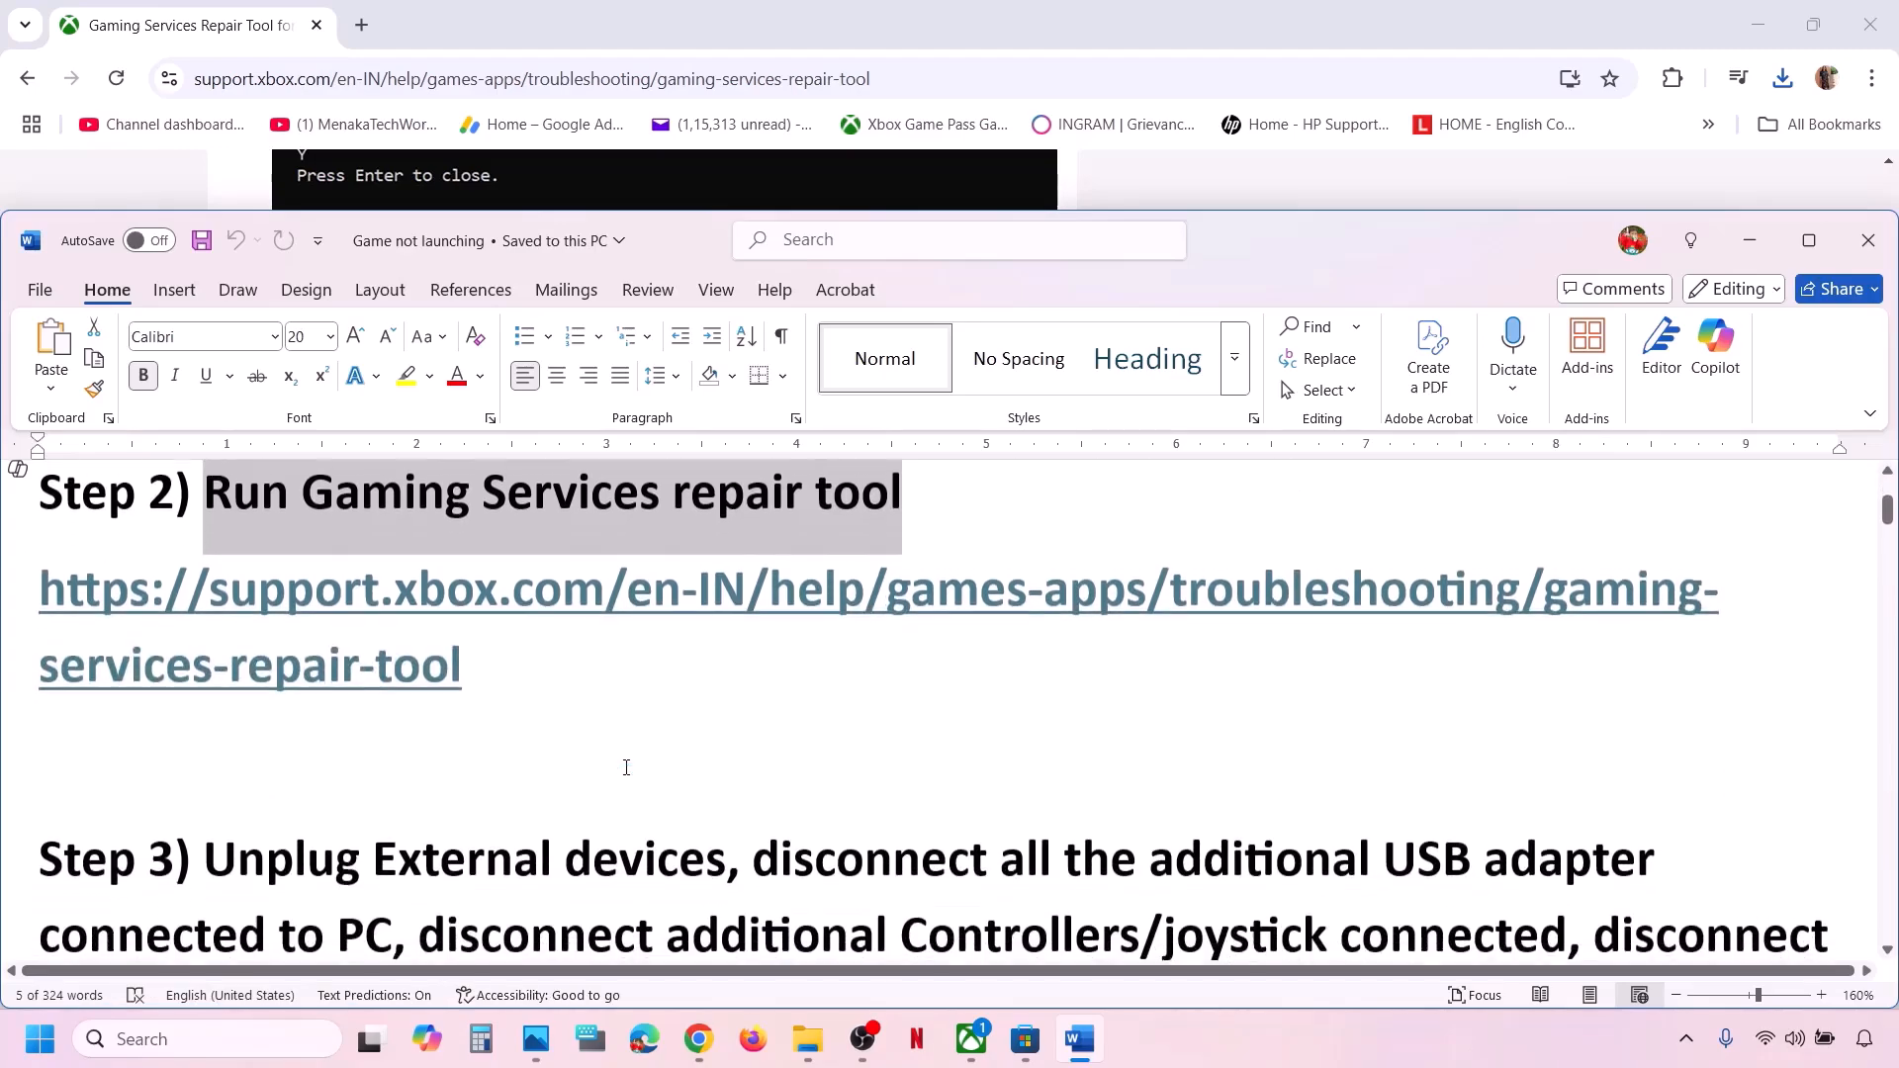
scroll(626, 768, "down", 4)
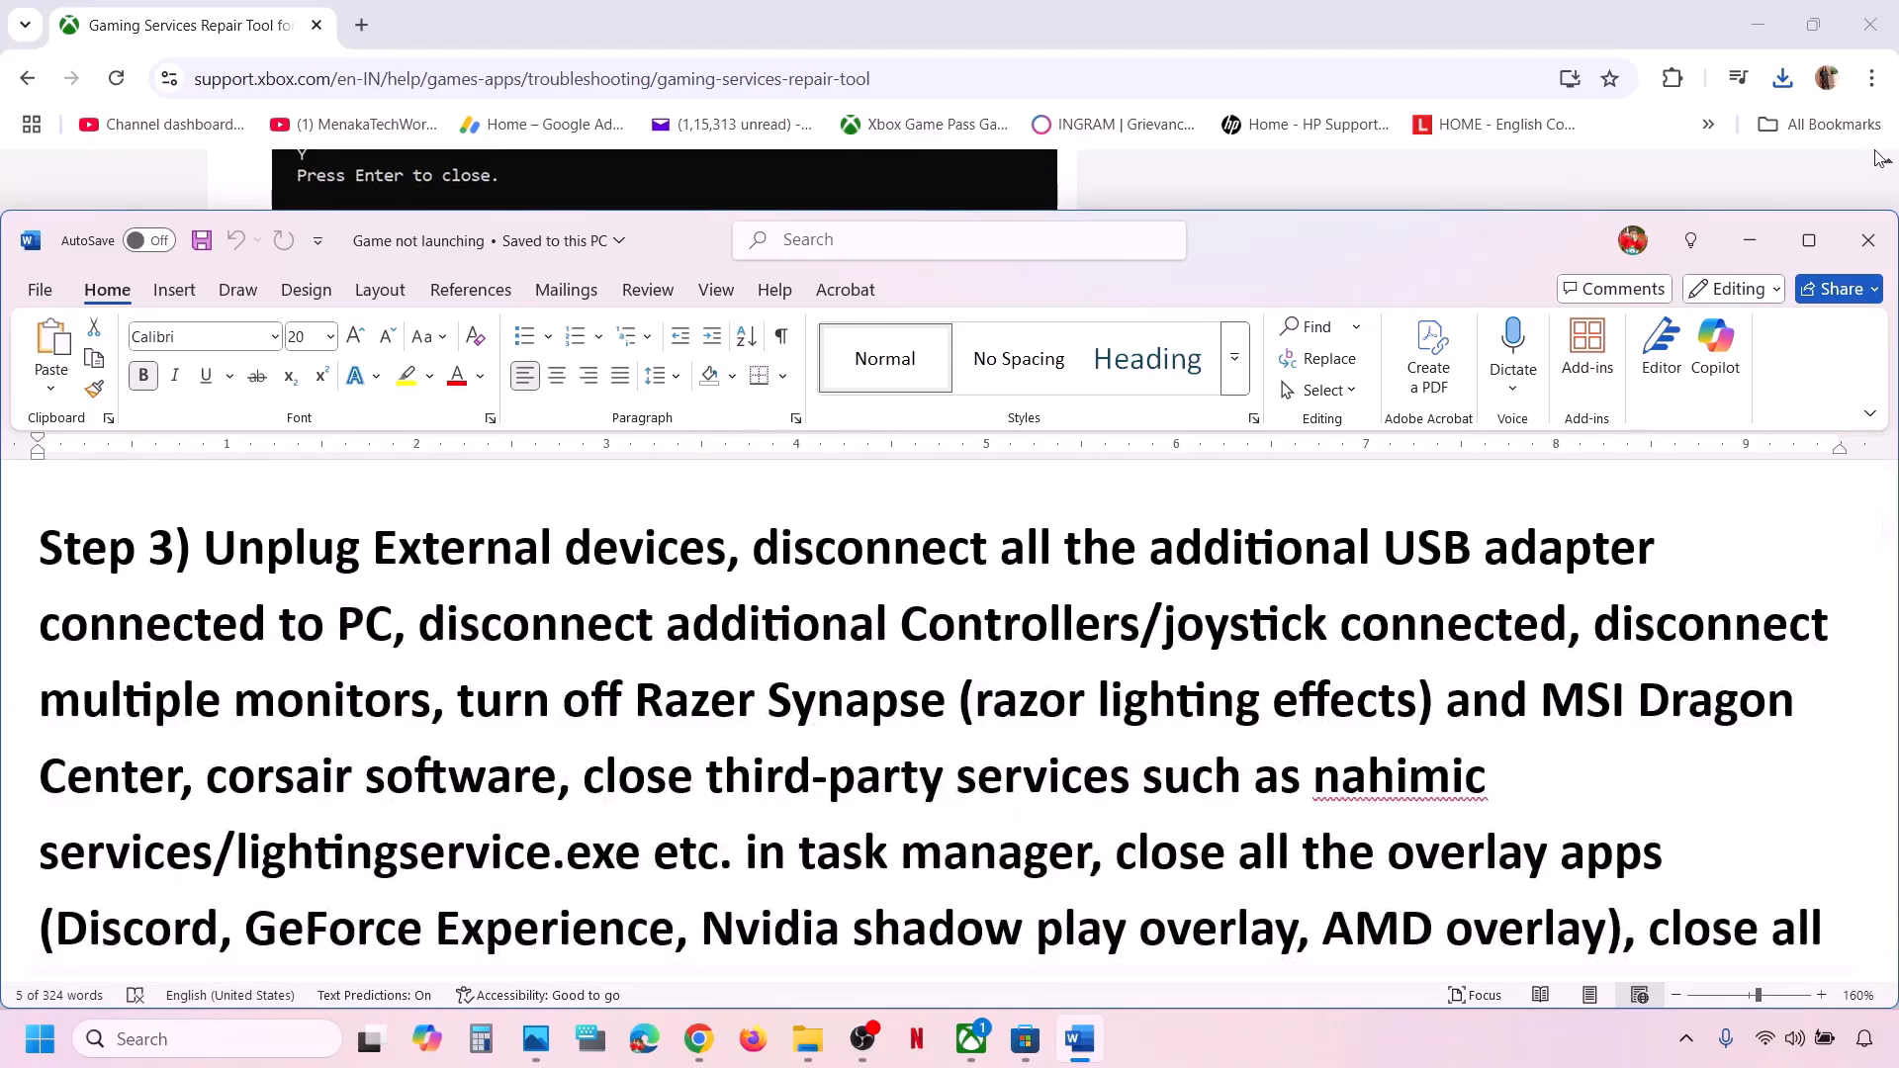
left_click(1809, 240)
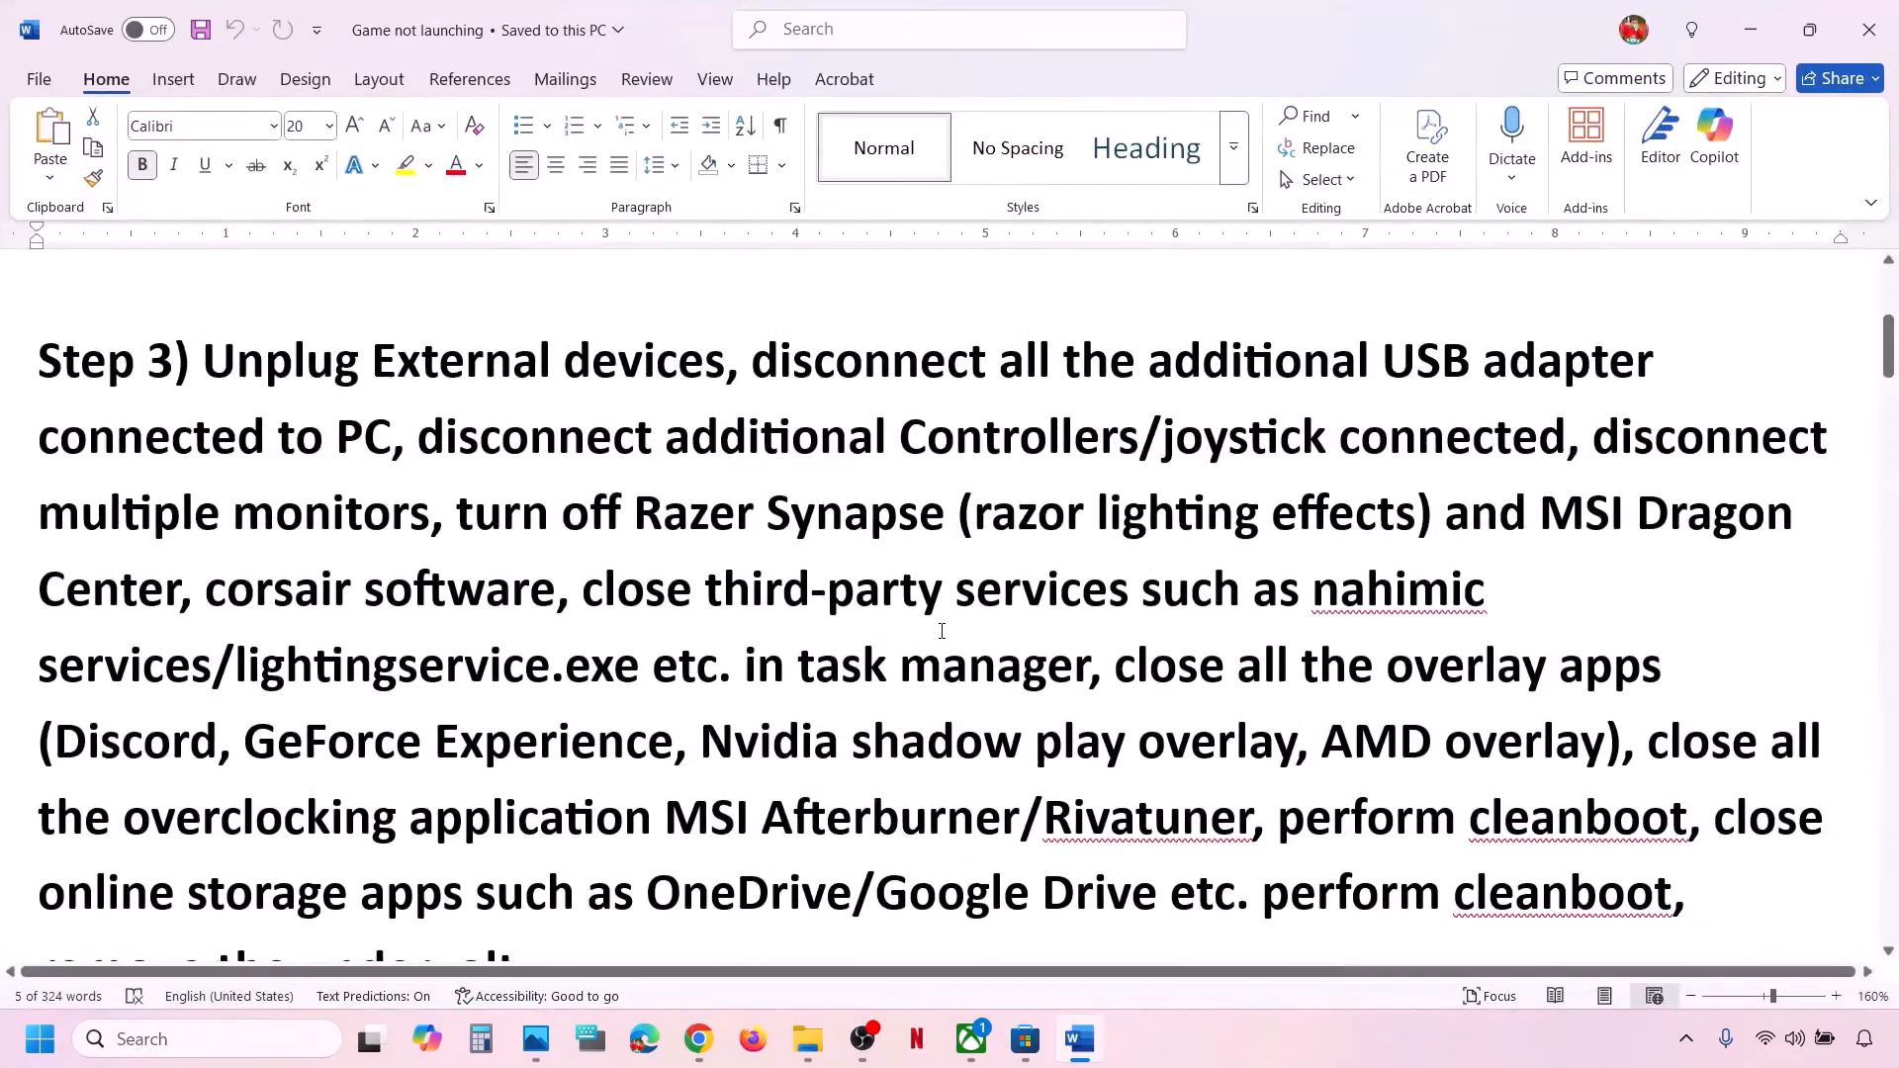
Highlight in turn the Step 3 advice on additional controllers, on closing all the overlay apps, and the word "Discord"
left_click_drag(754, 371, 1830, 442)
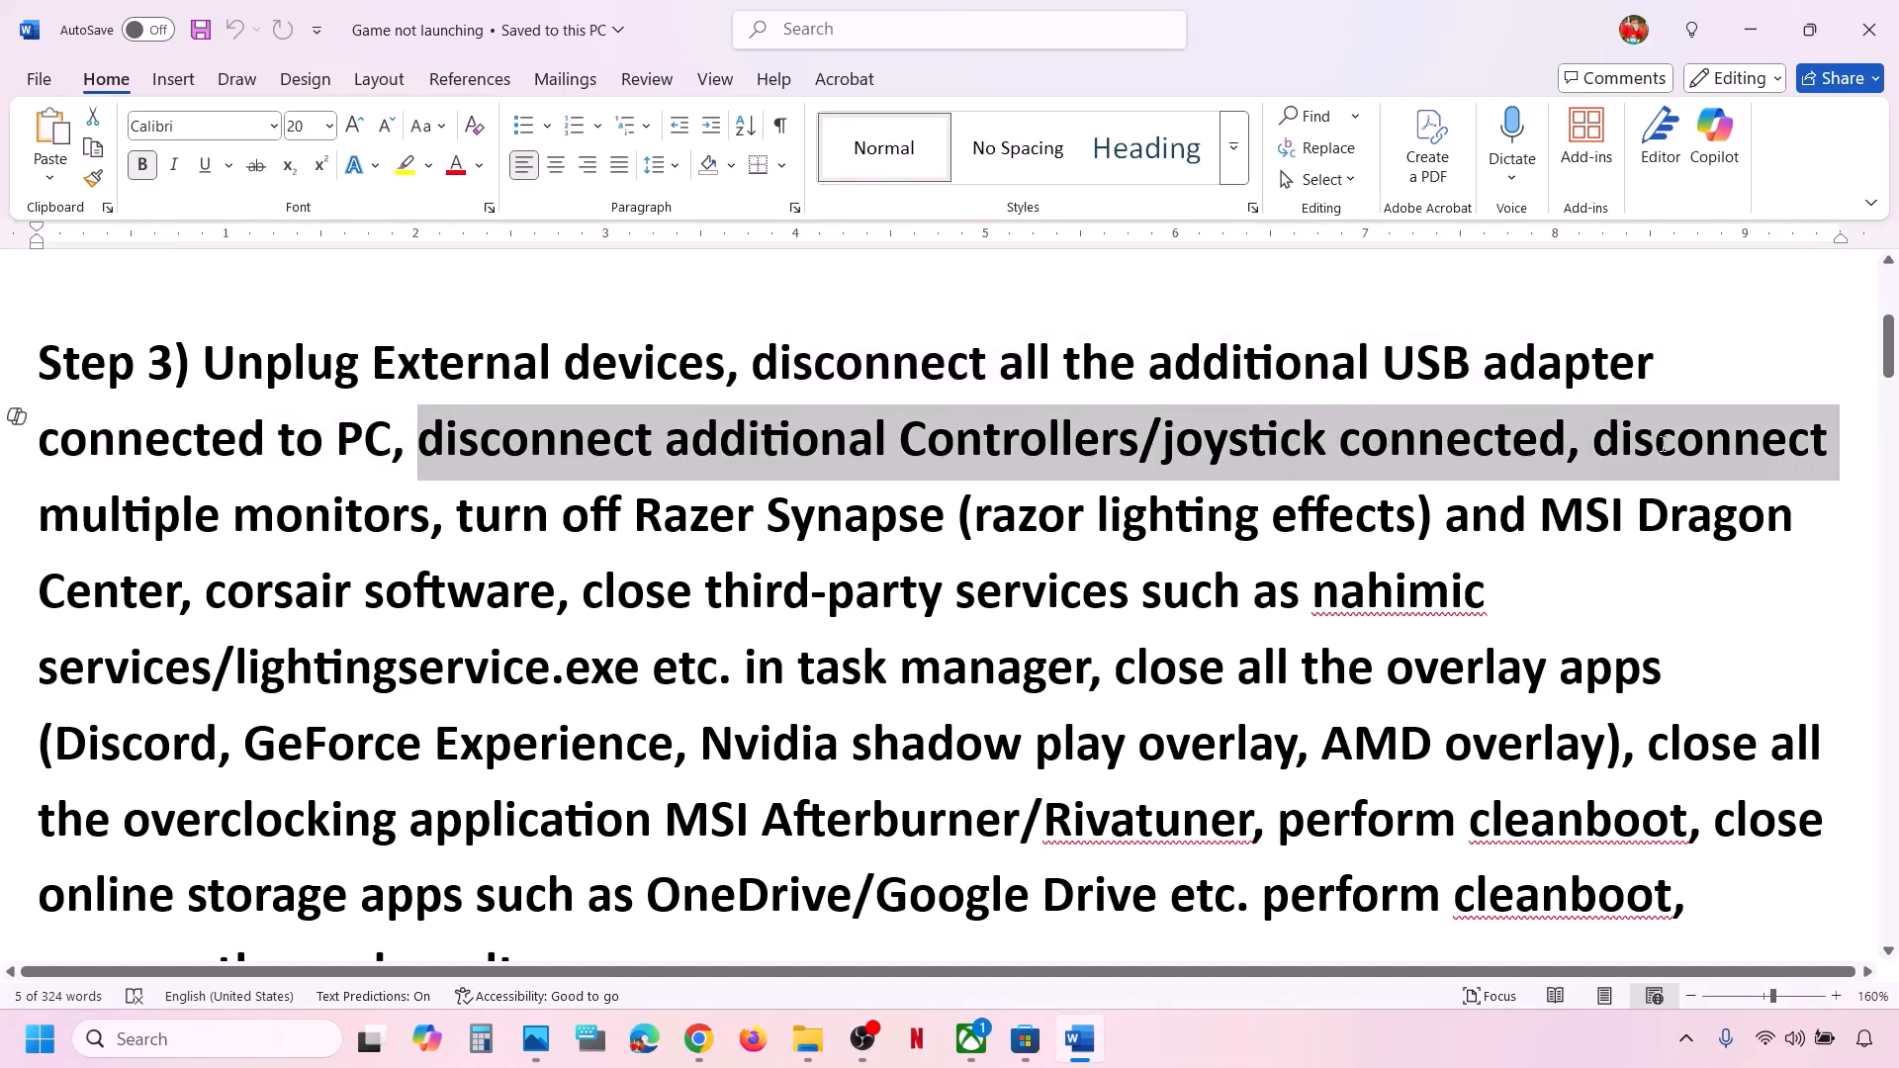
left_click(856, 450)
left_click_drag(659, 428, 1552, 453)
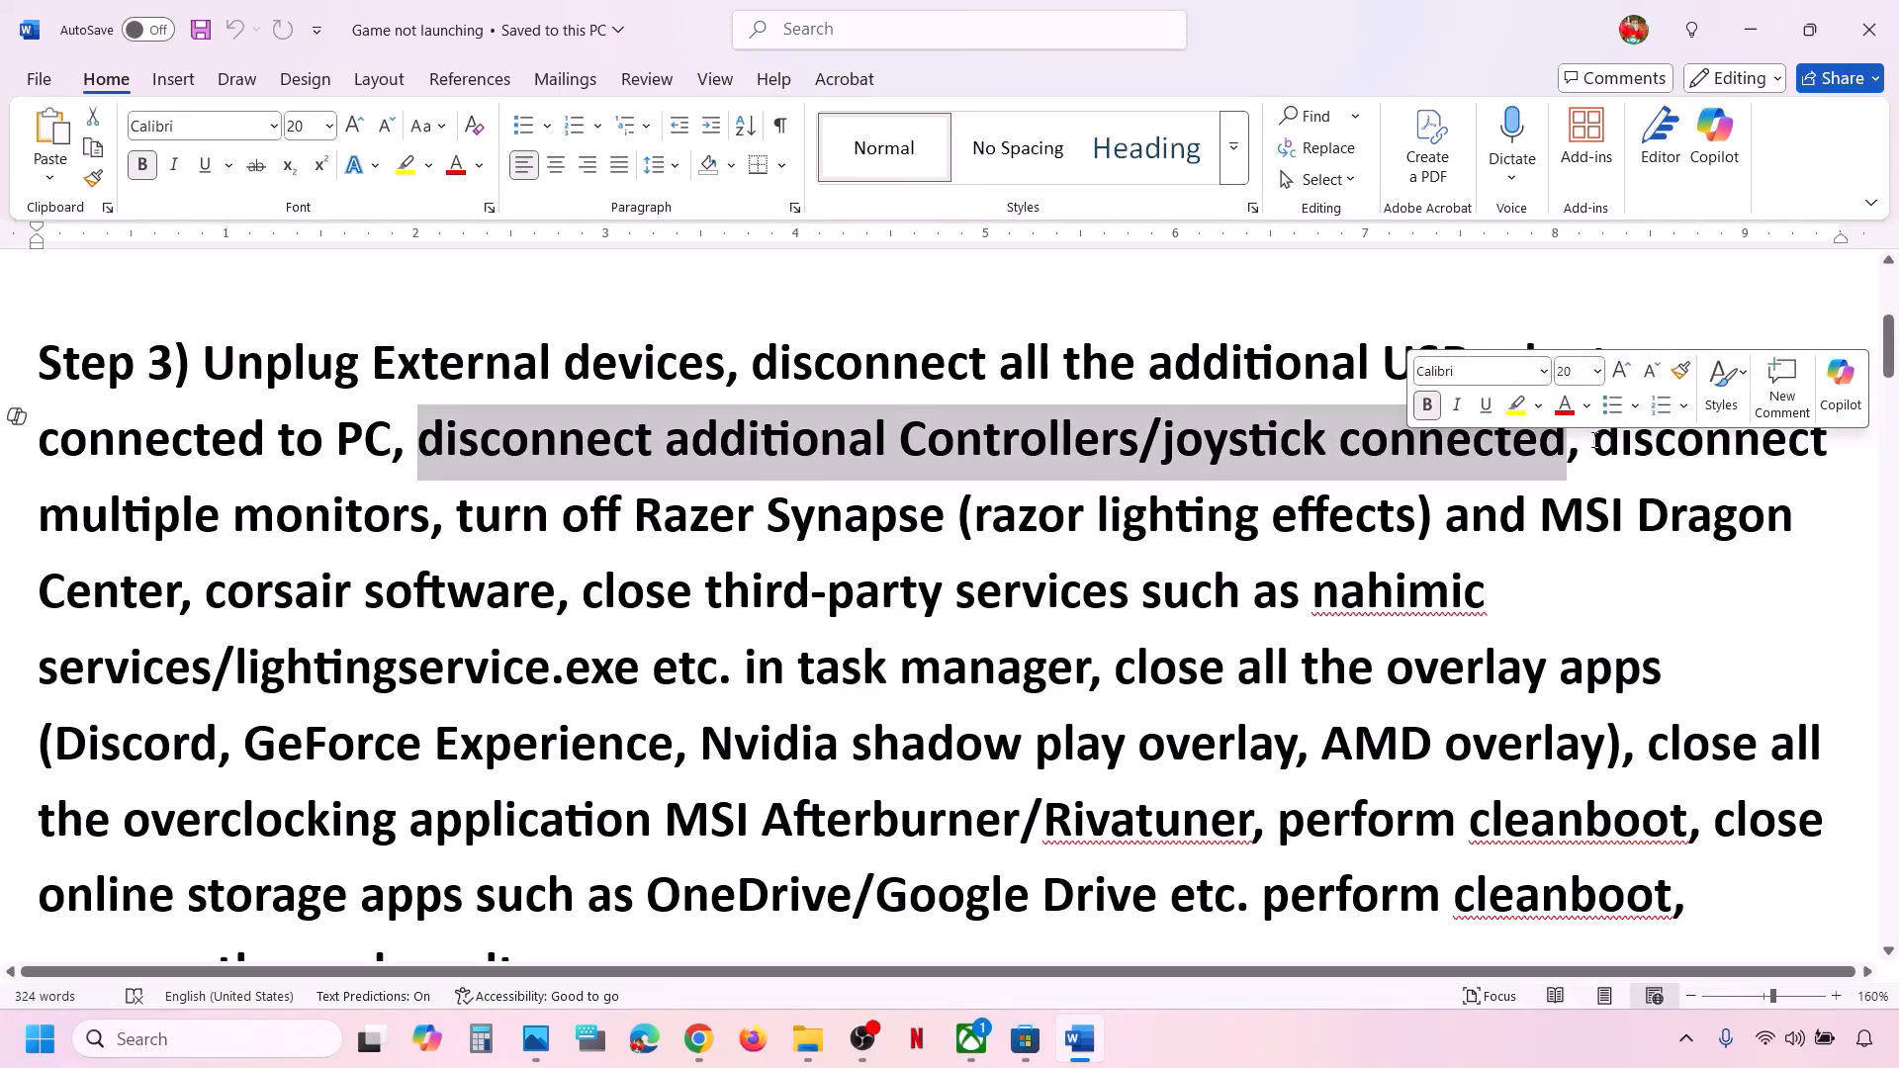
left_click_drag(1595, 440, 1613, 676)
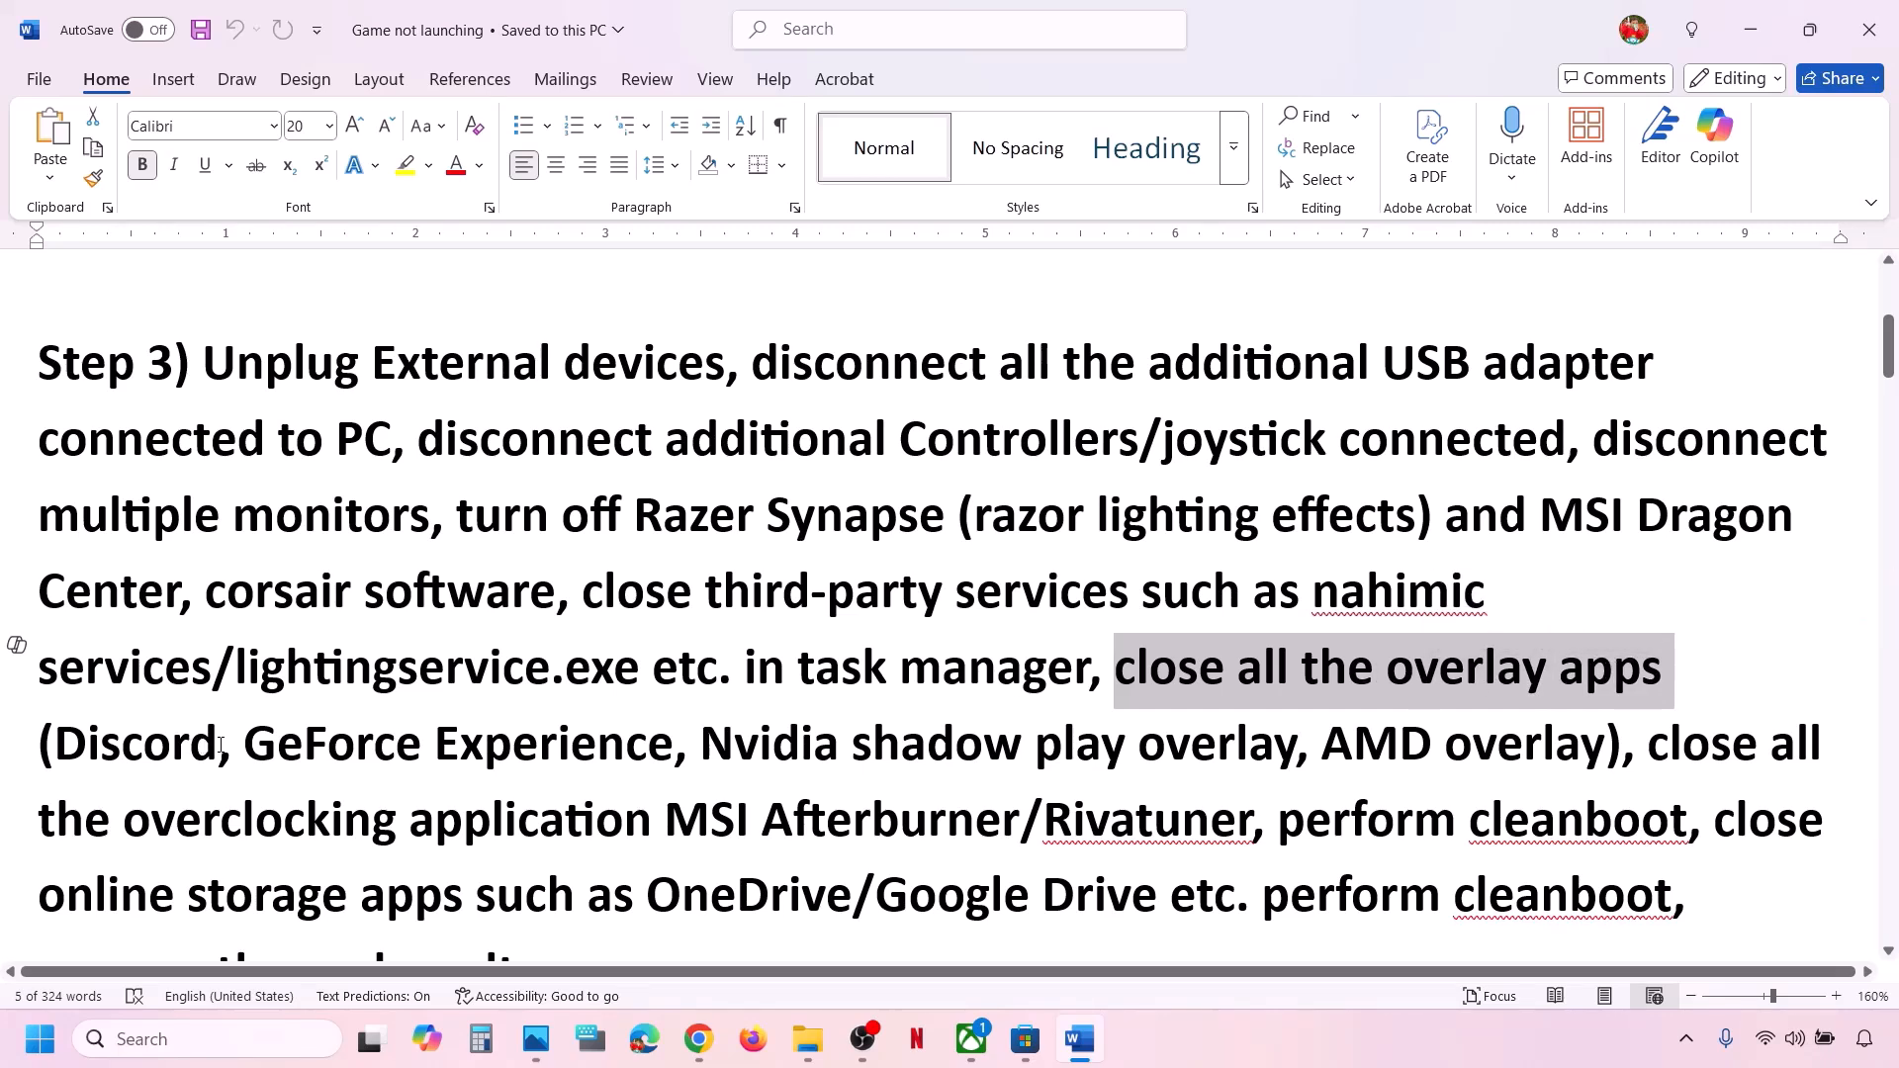
left_click_drag(219, 745, 54, 747)
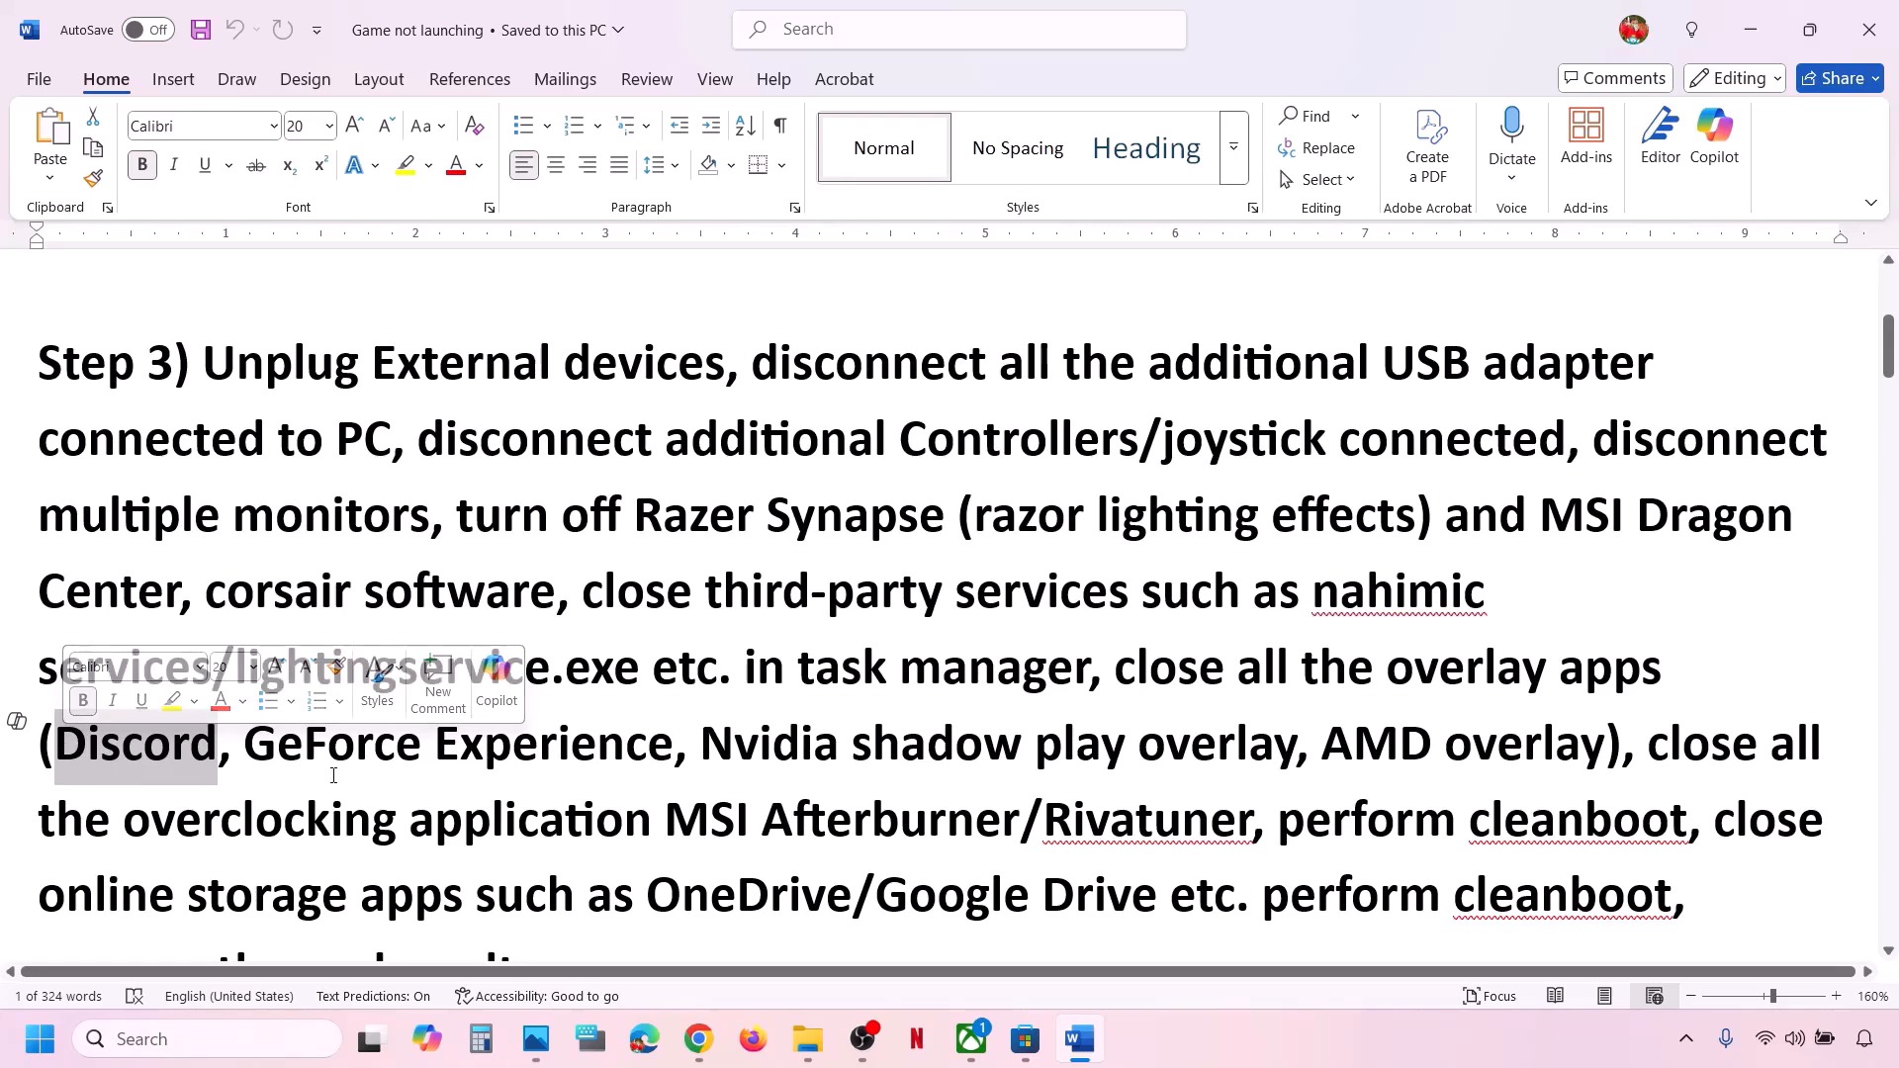
Open the NVIDIA app, check the NVIDIA overlay option in its settings, and close the app
left_click(202, 1038)
type("n")
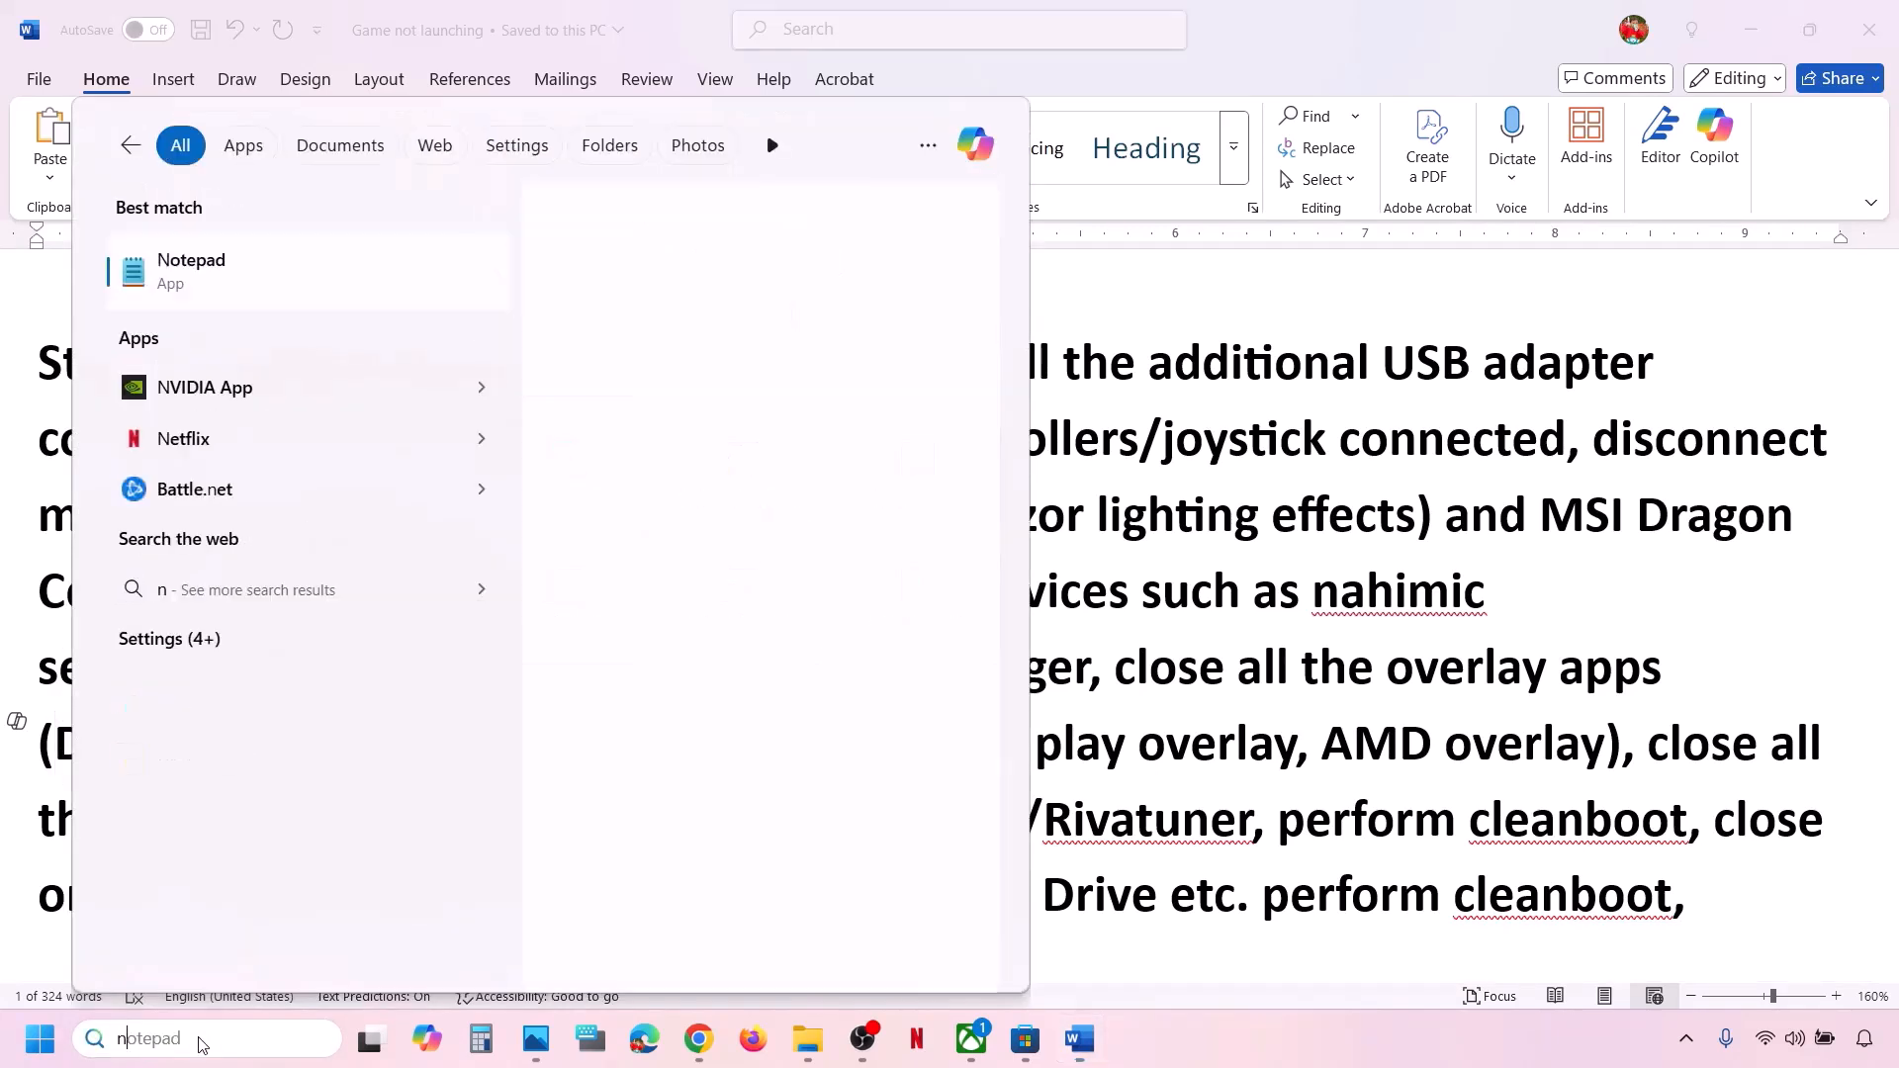
type("vidia")
key("Return")
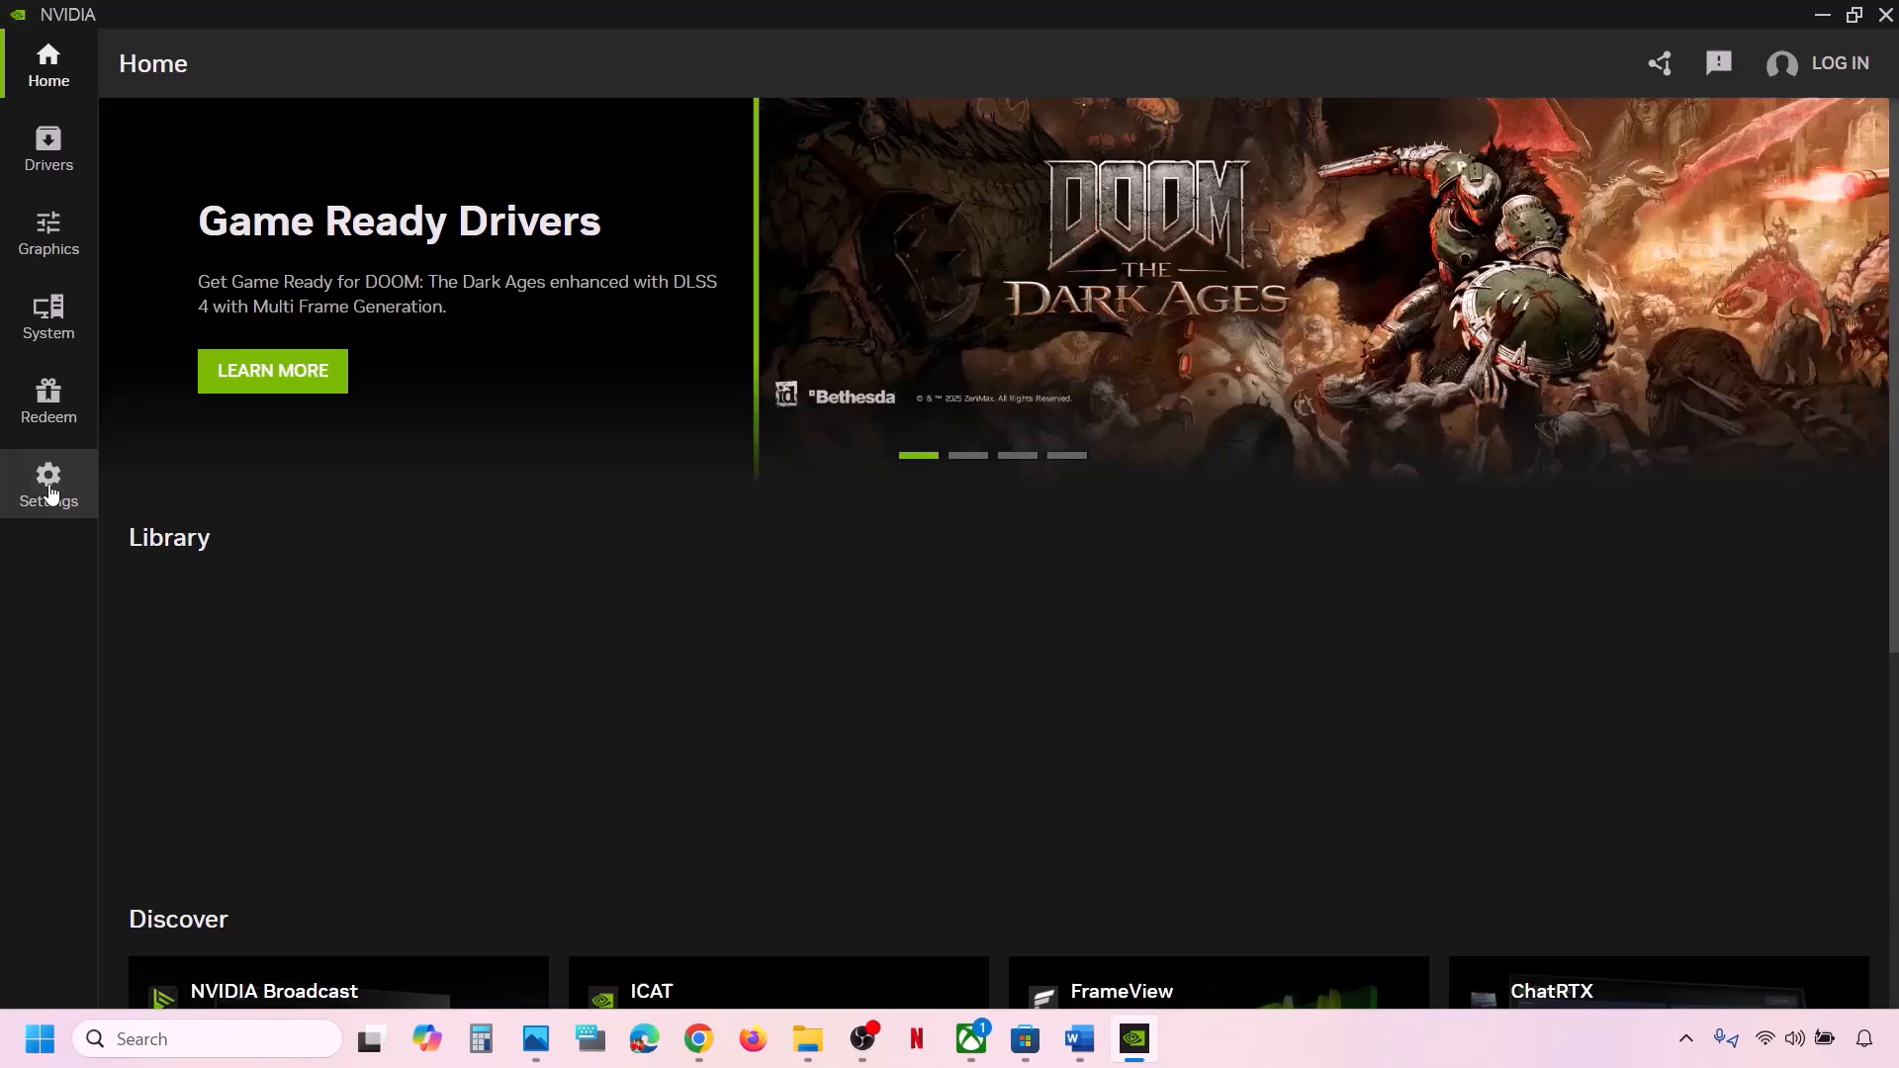
left_click(49, 485)
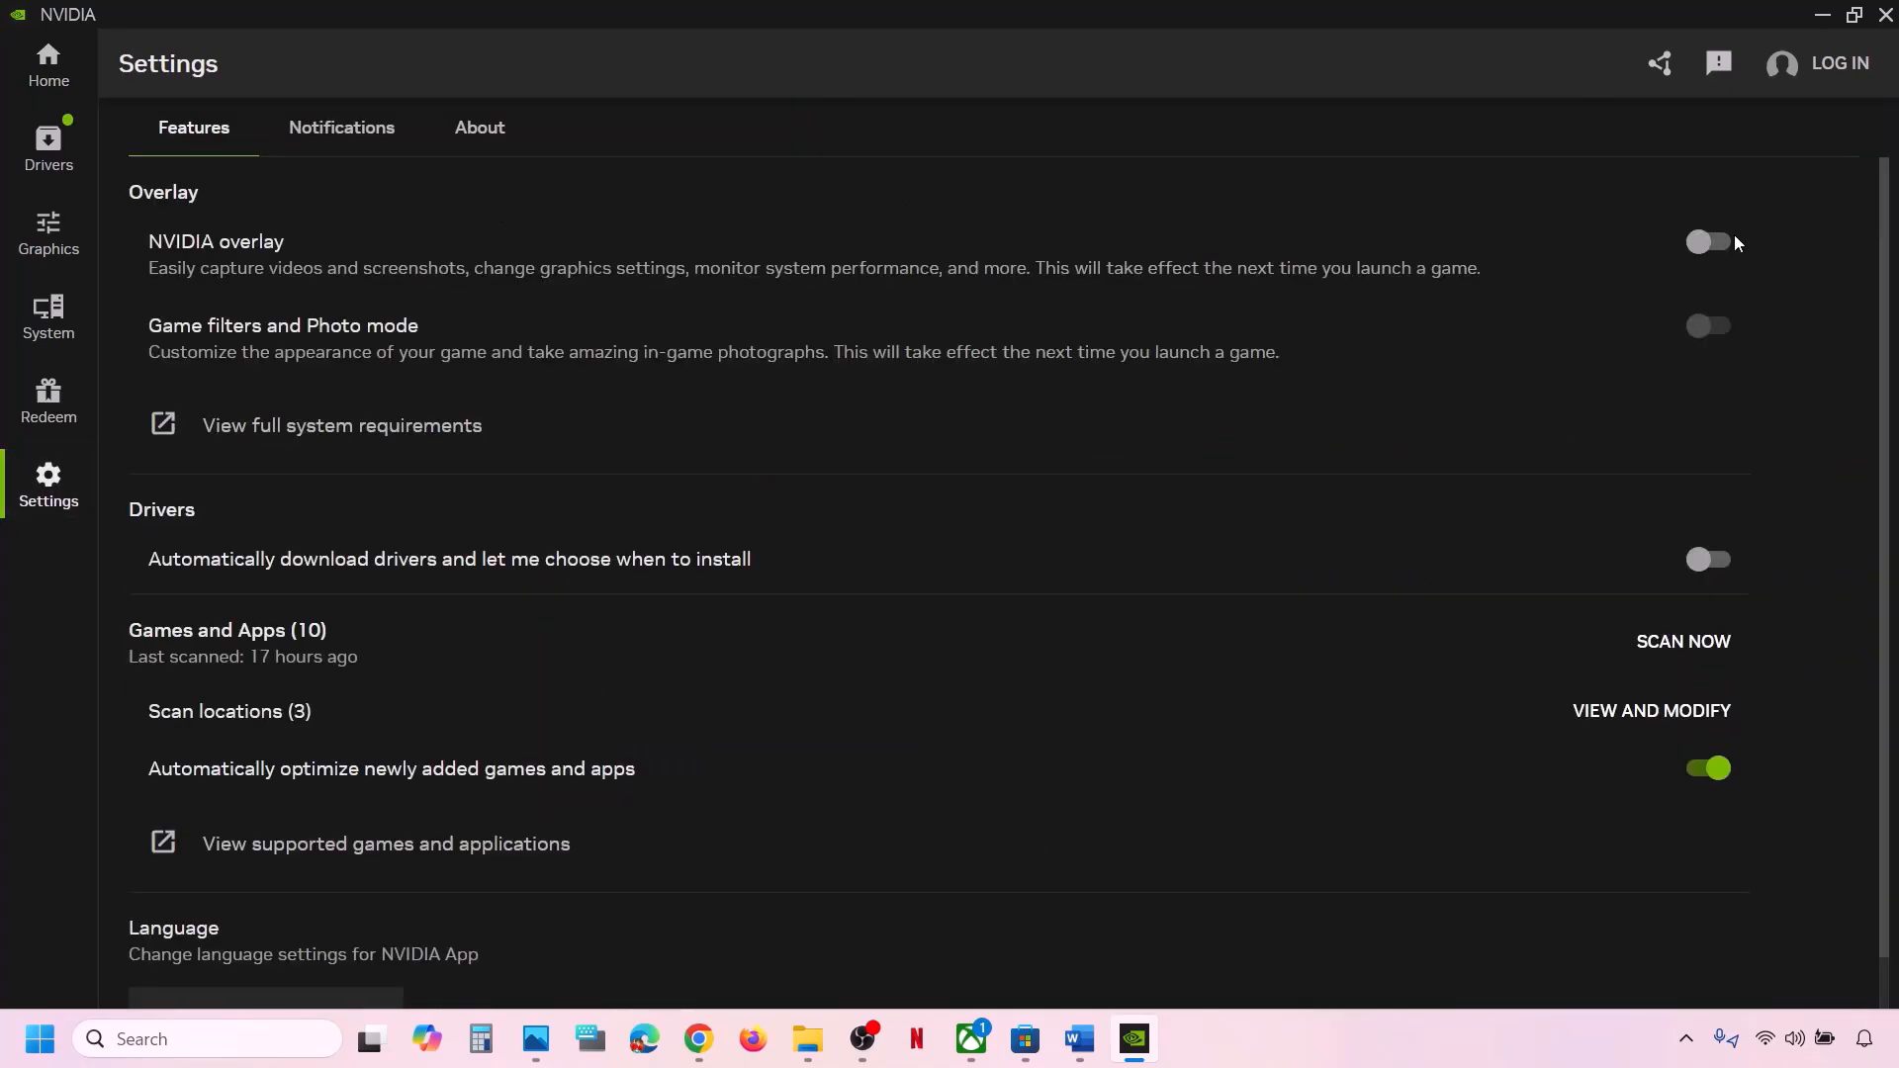
left_click(1877, 27)
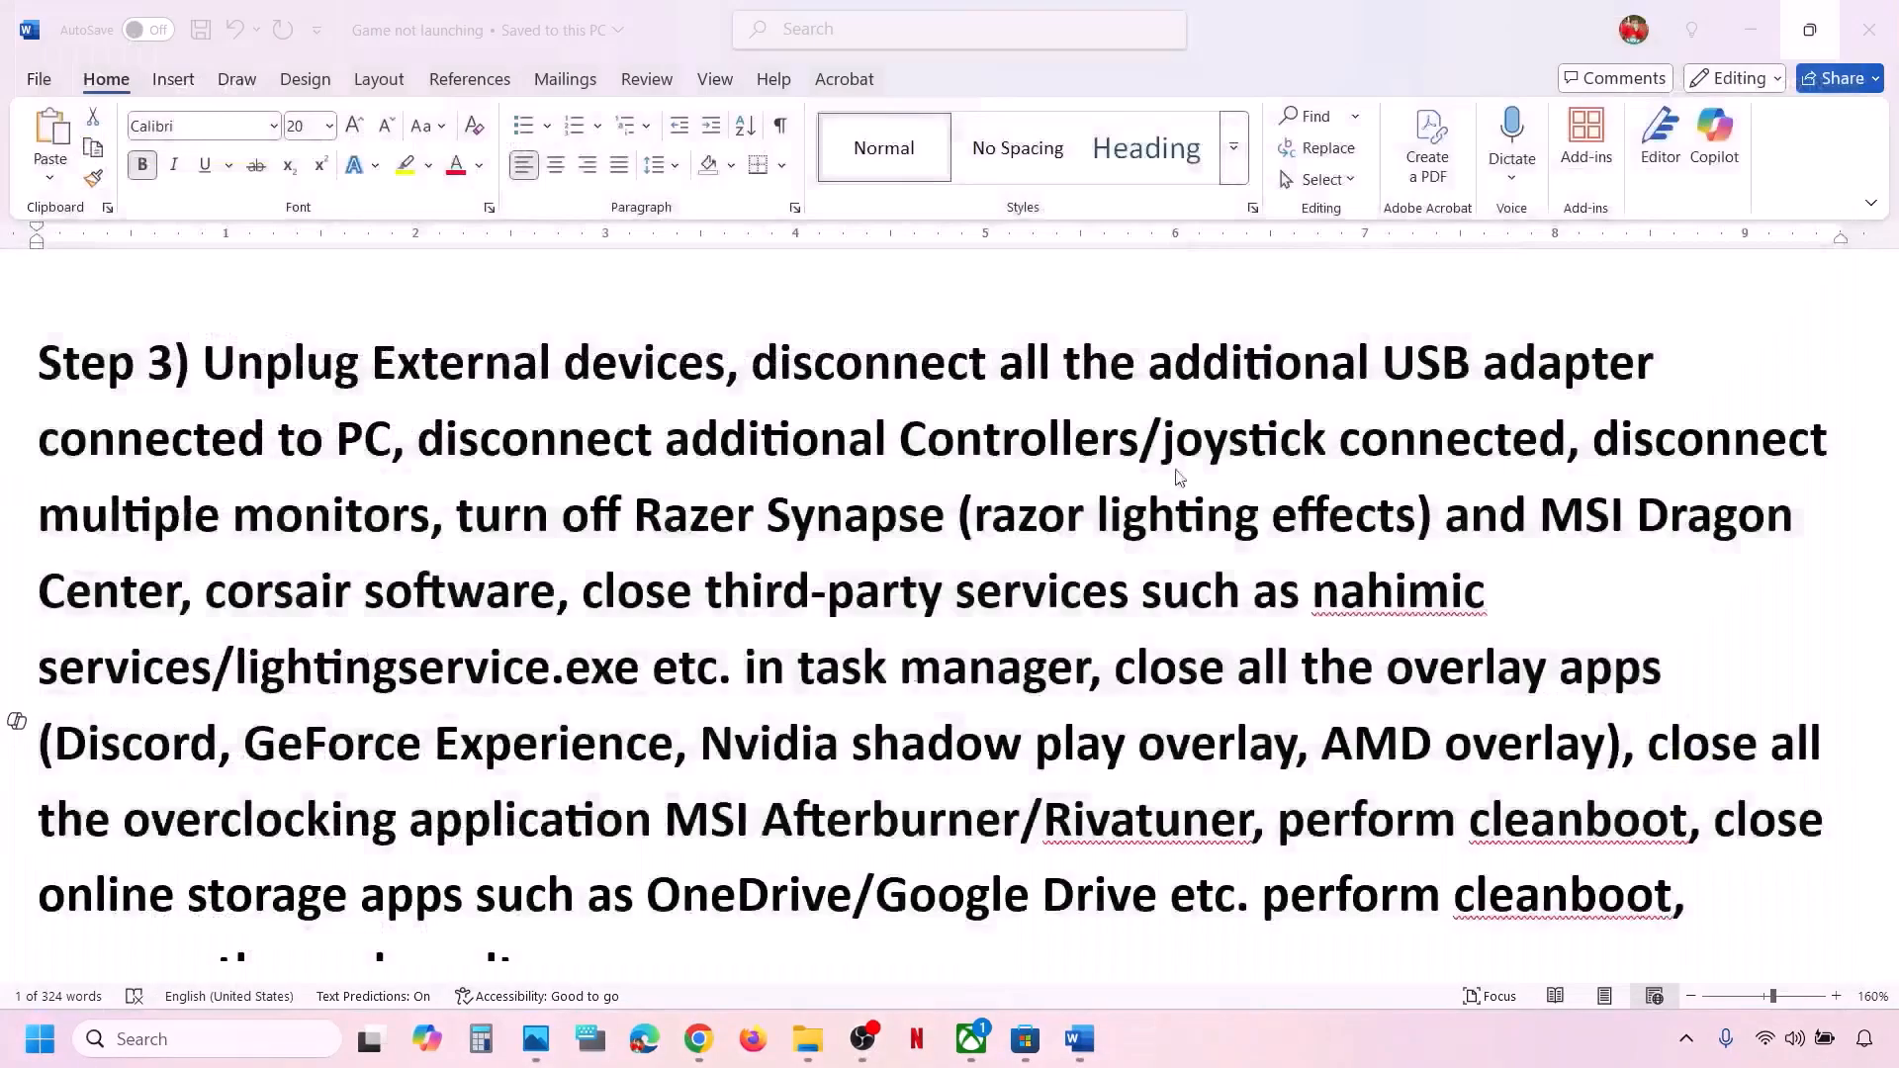
Highlight the Step 3 advice on closing all the overclocking applications, and the names "MSI Afterburner/Rivatuner"
scroll(847, 690, "down", 1)
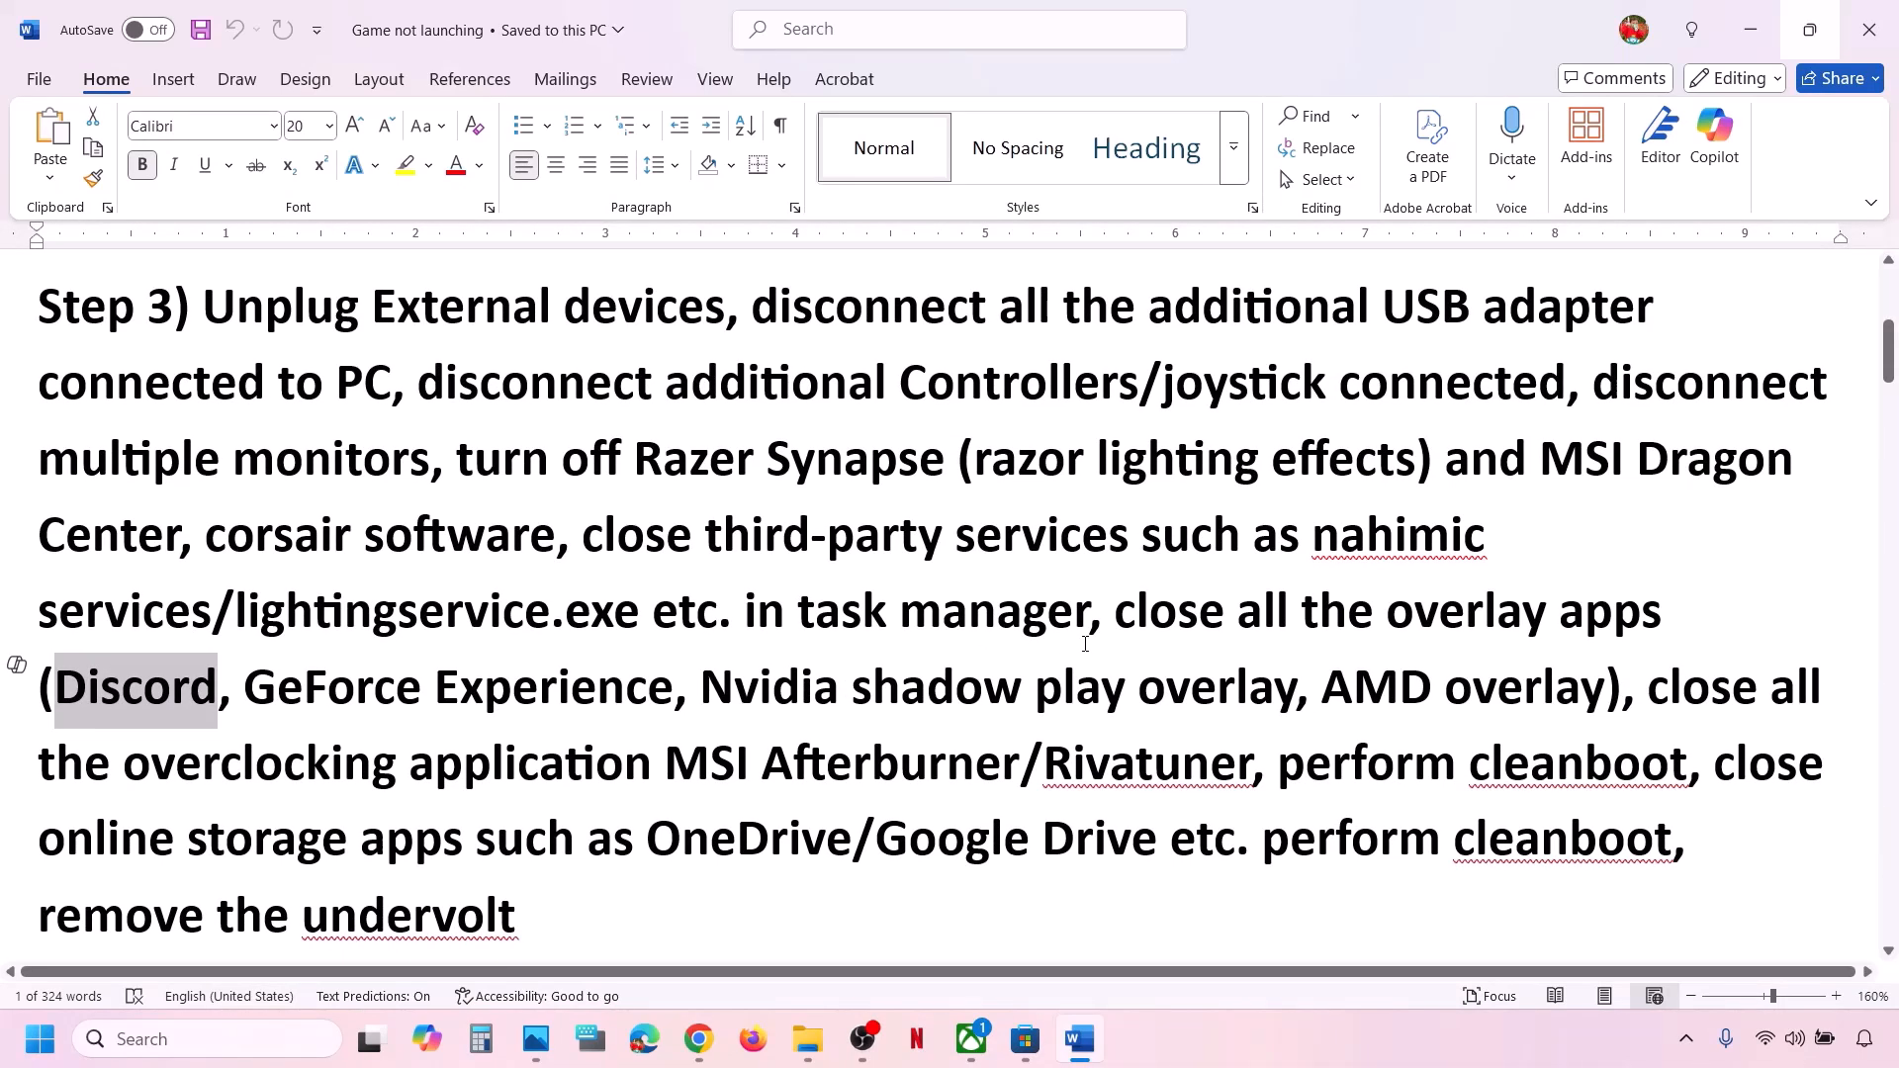
left_click_drag(1118, 611, 1021, 759)
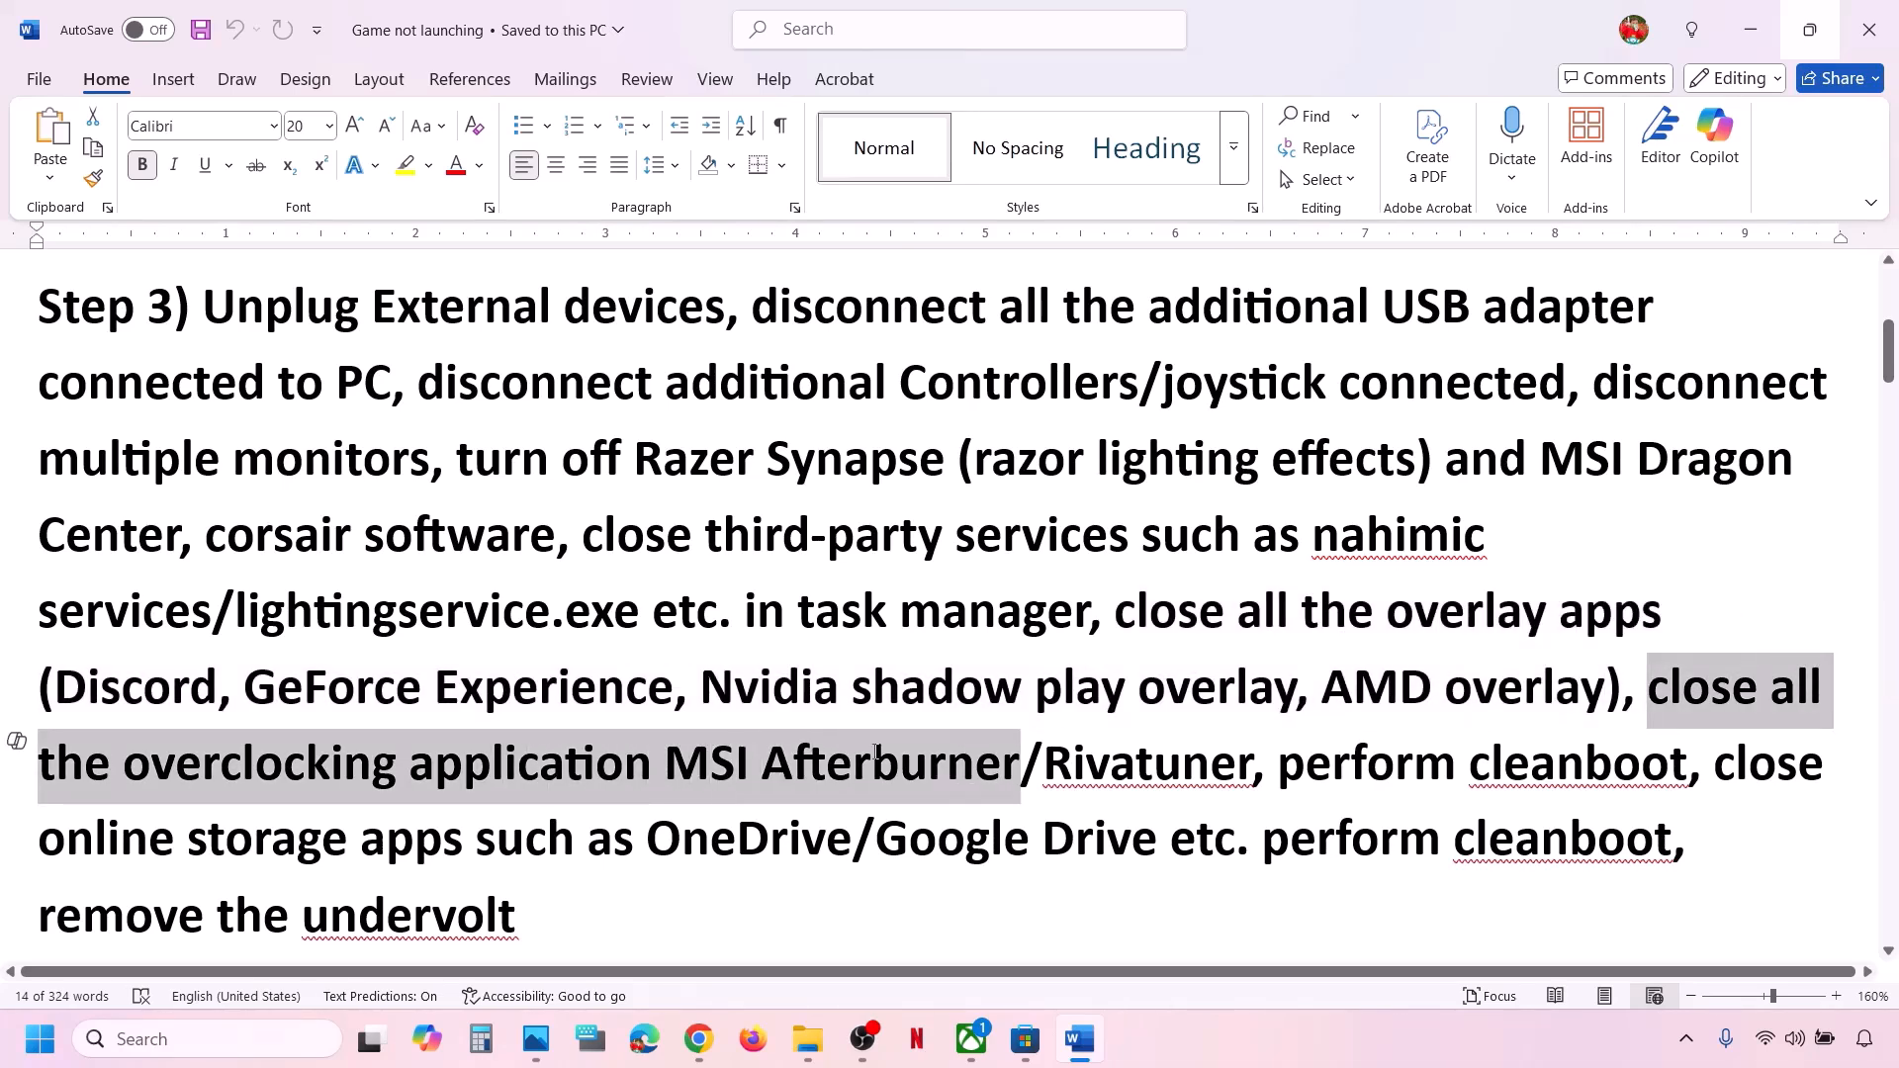
scroll(668, 739, "down", 1)
left_click_drag(668, 740, 1190, 698)
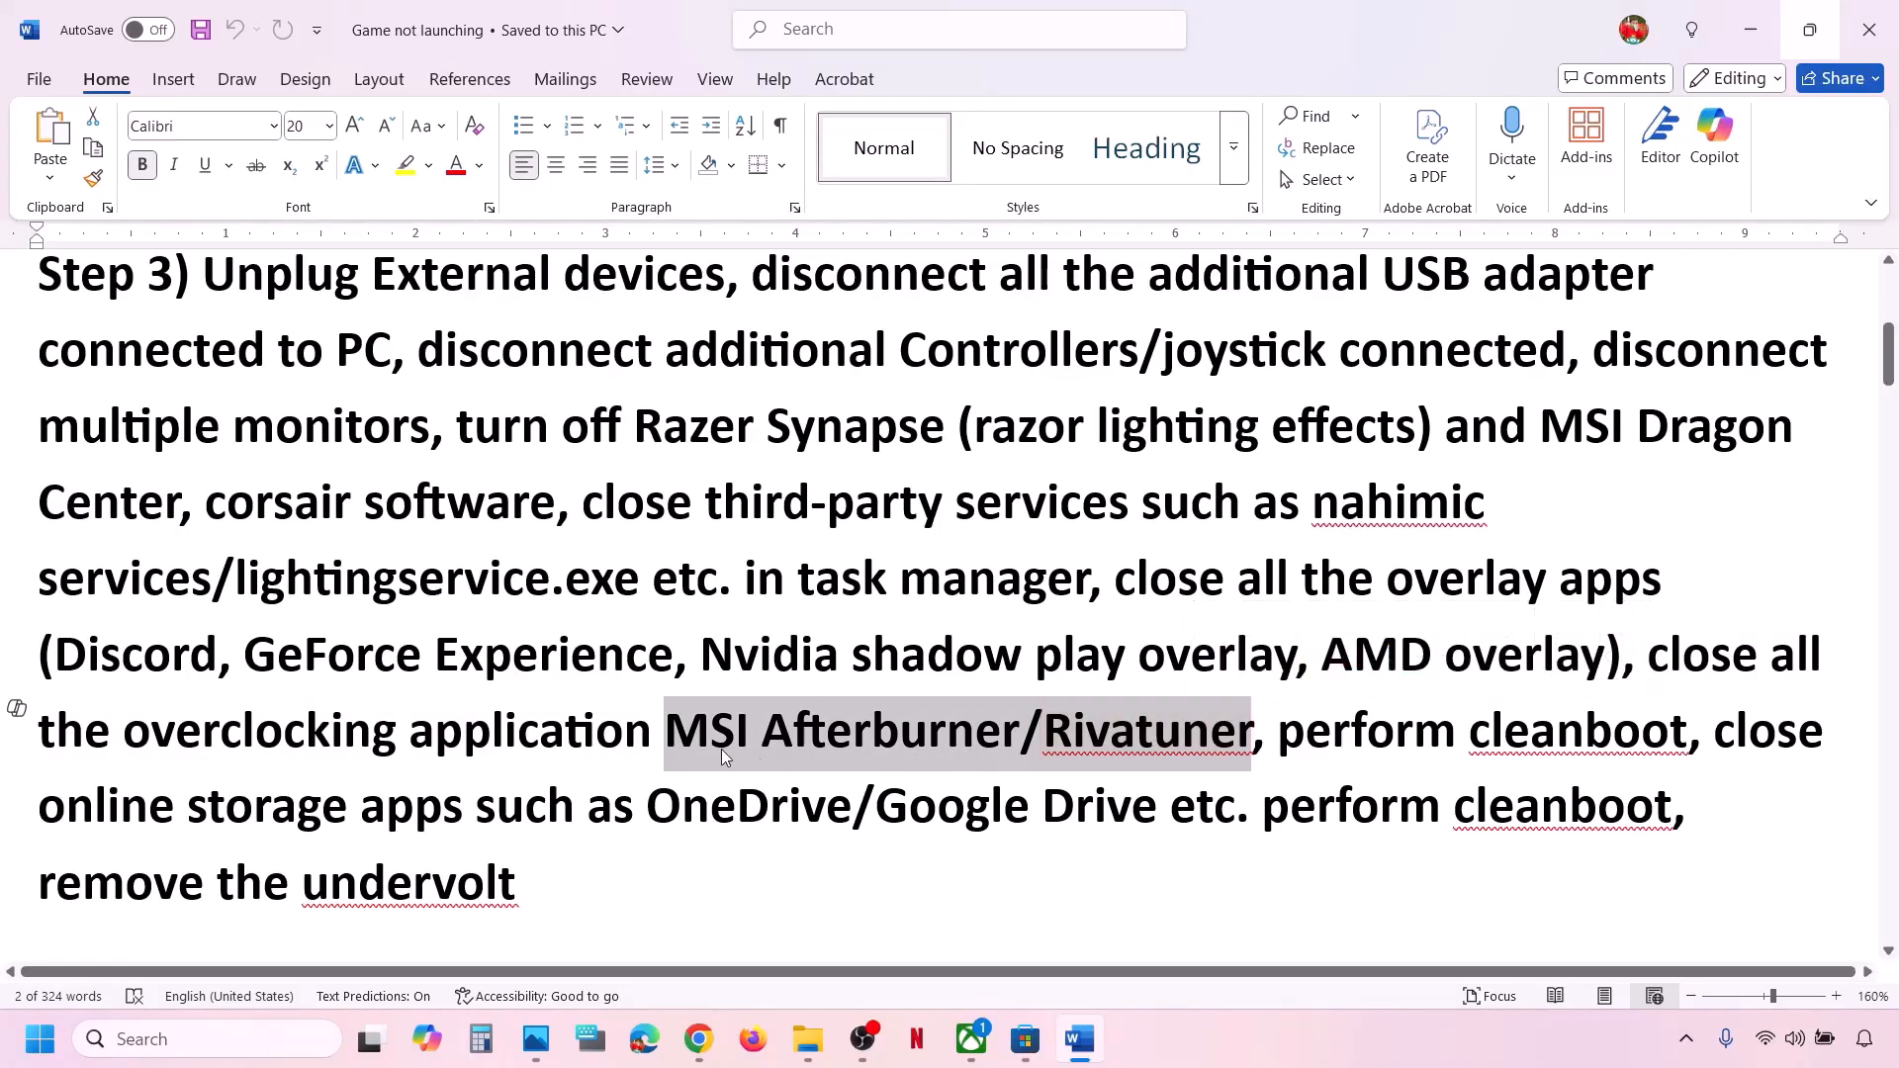
Launch MSI Afterburner and RivaTuner Statistics Server, and minimize the Afterburner window
left_click(227, 1040)
type("msi")
key("Return")
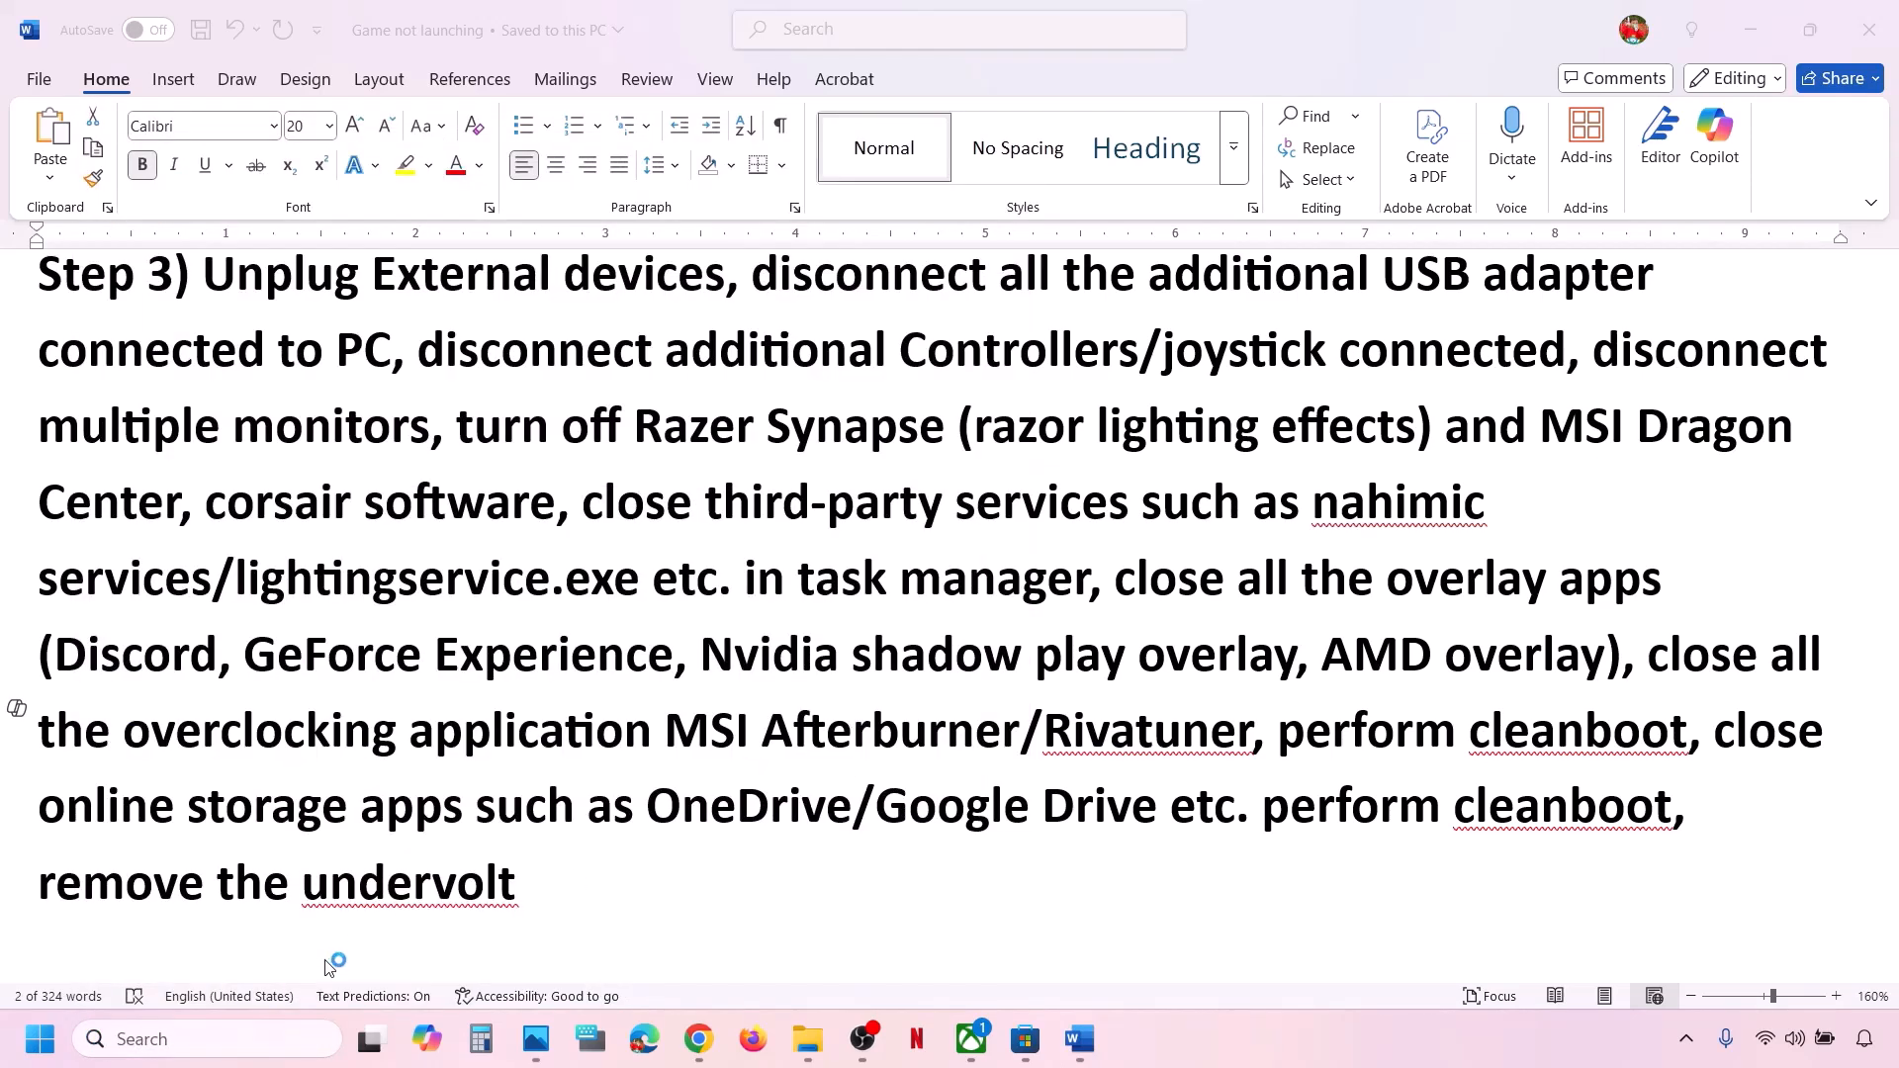
left_click(270, 1024)
type("riva")
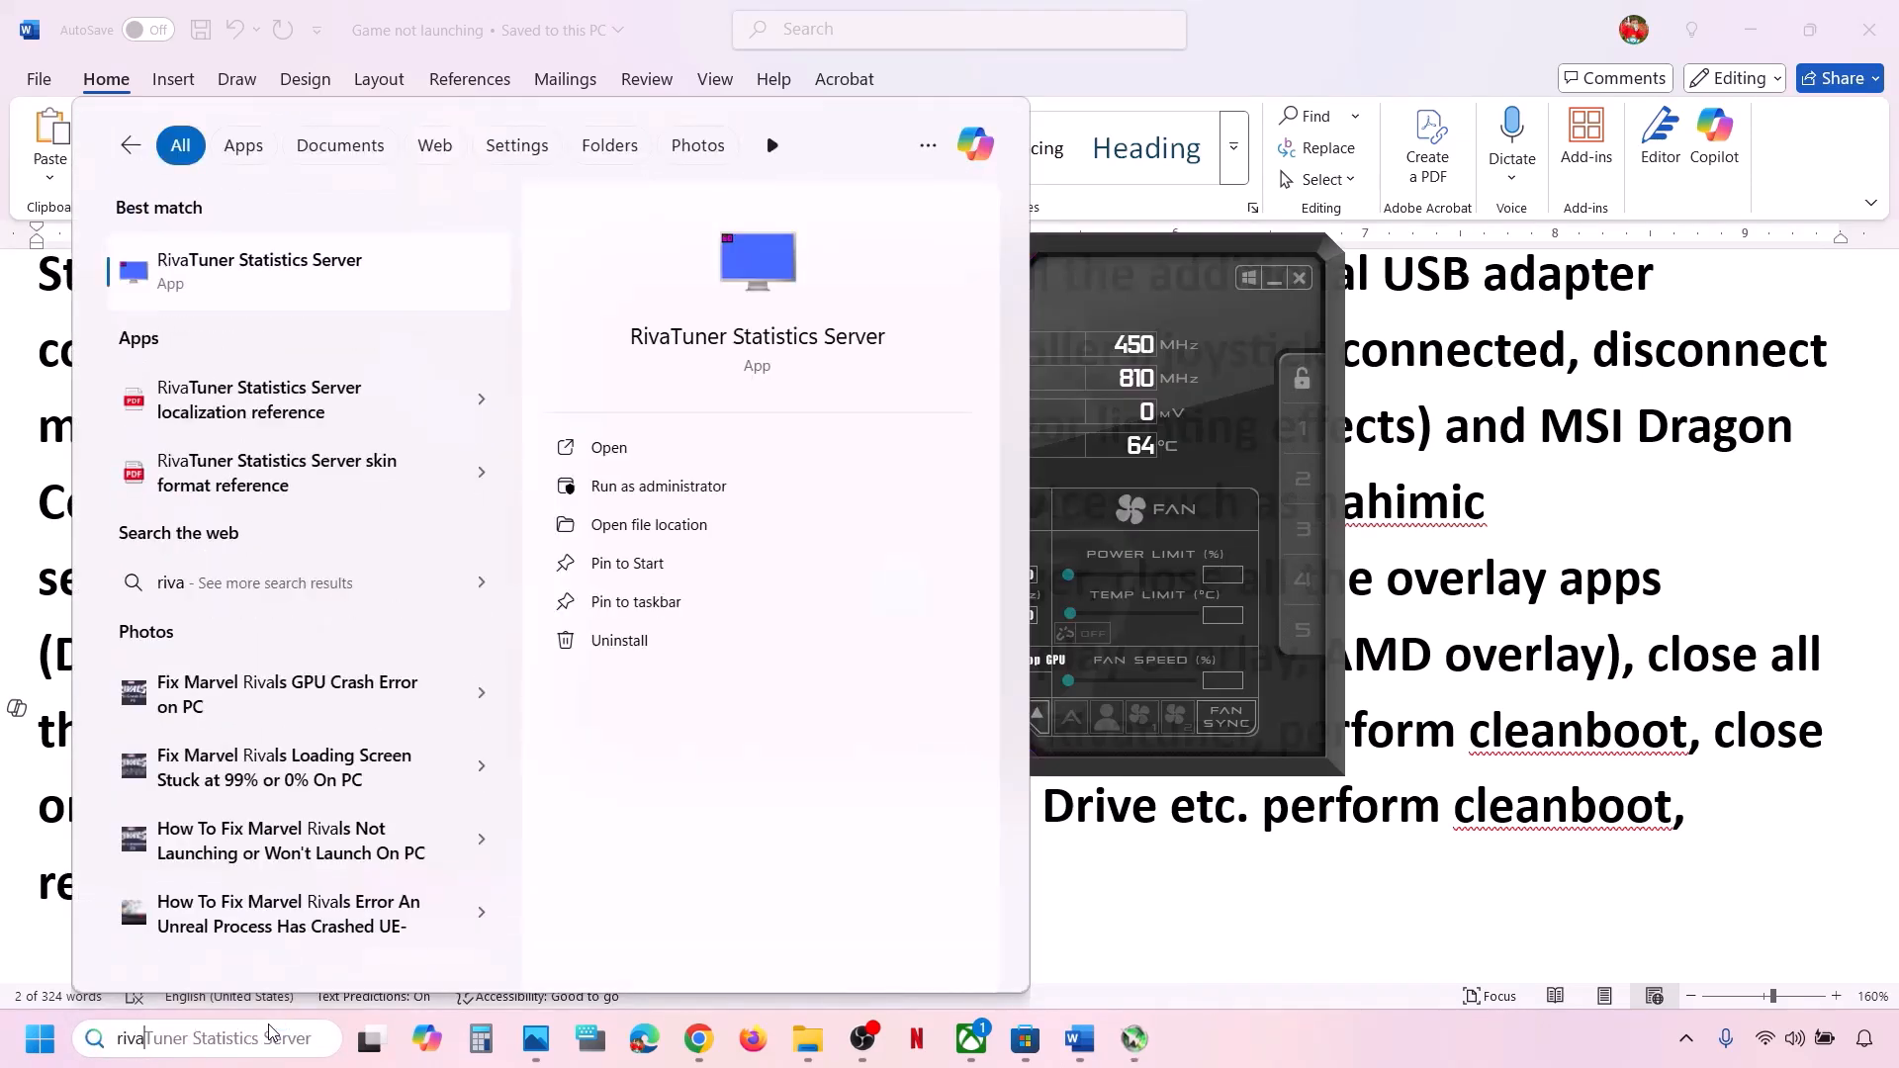
key("Return")
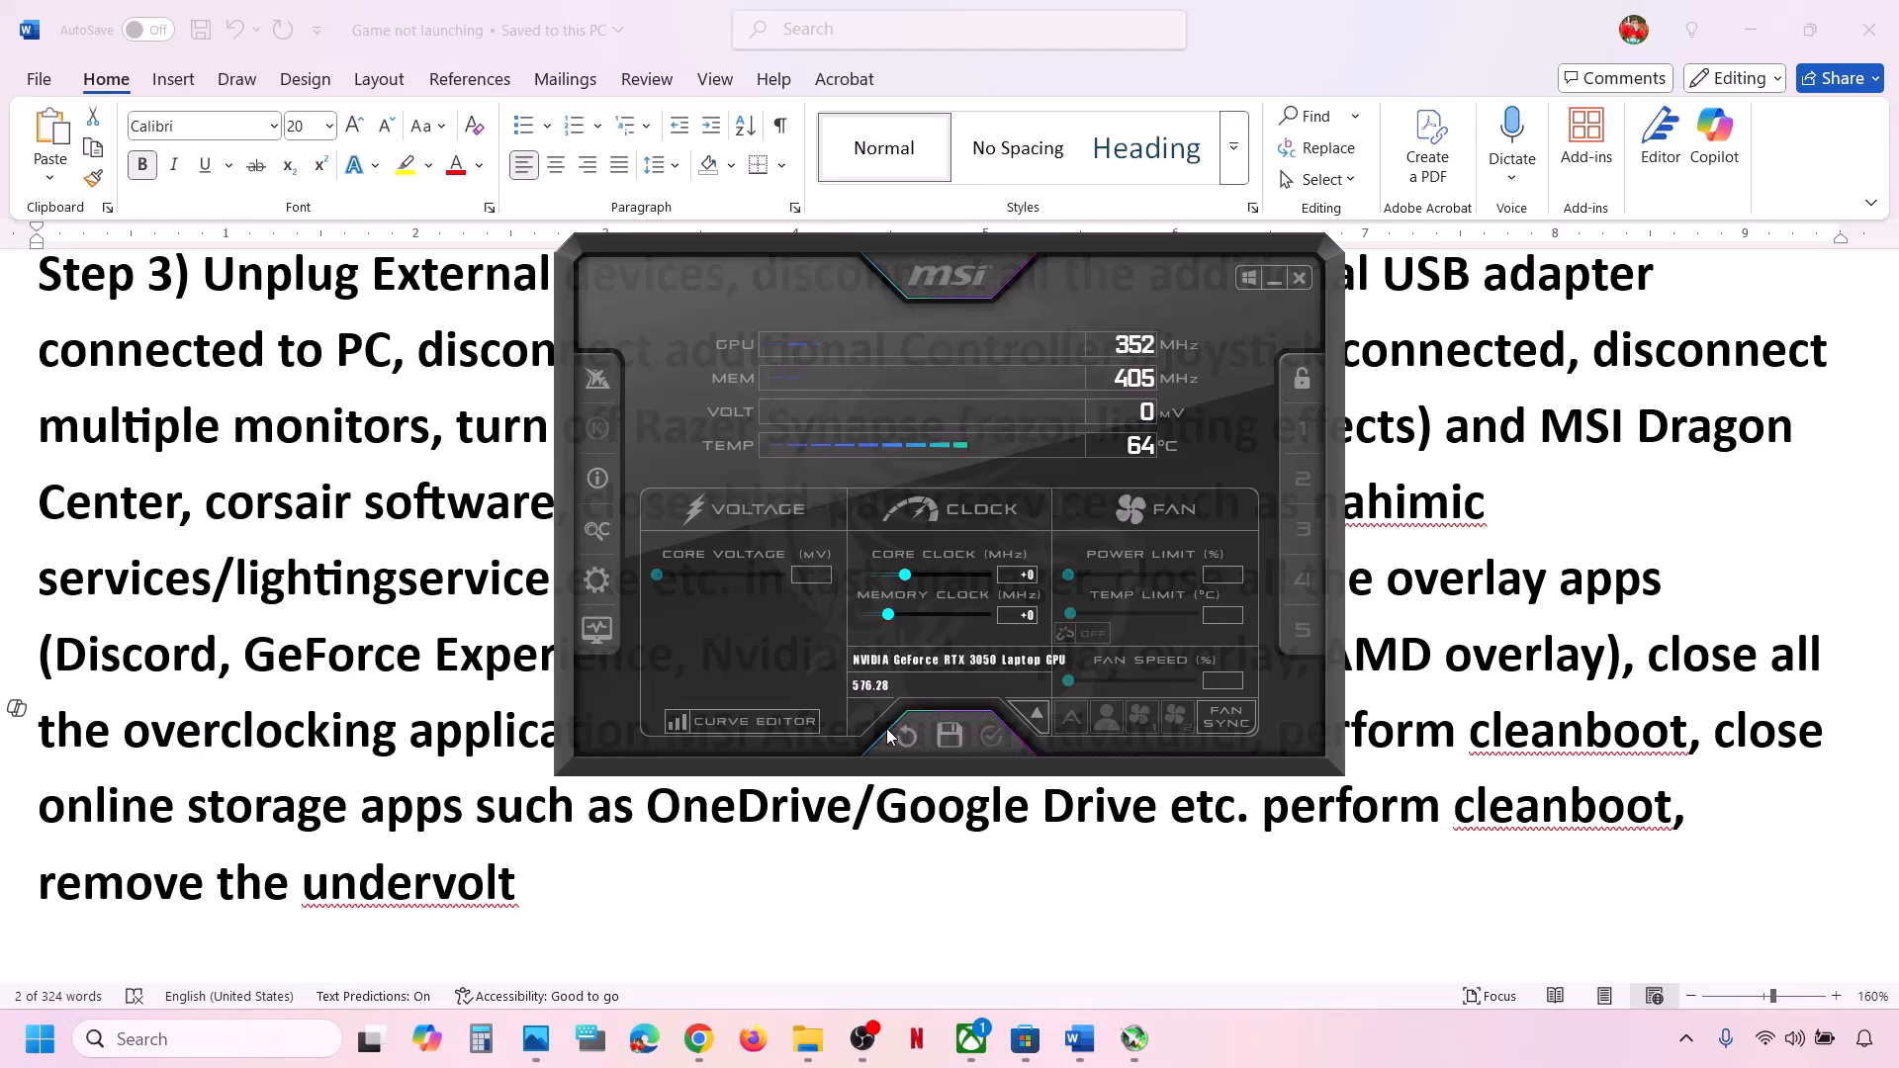
left_click(1274, 279)
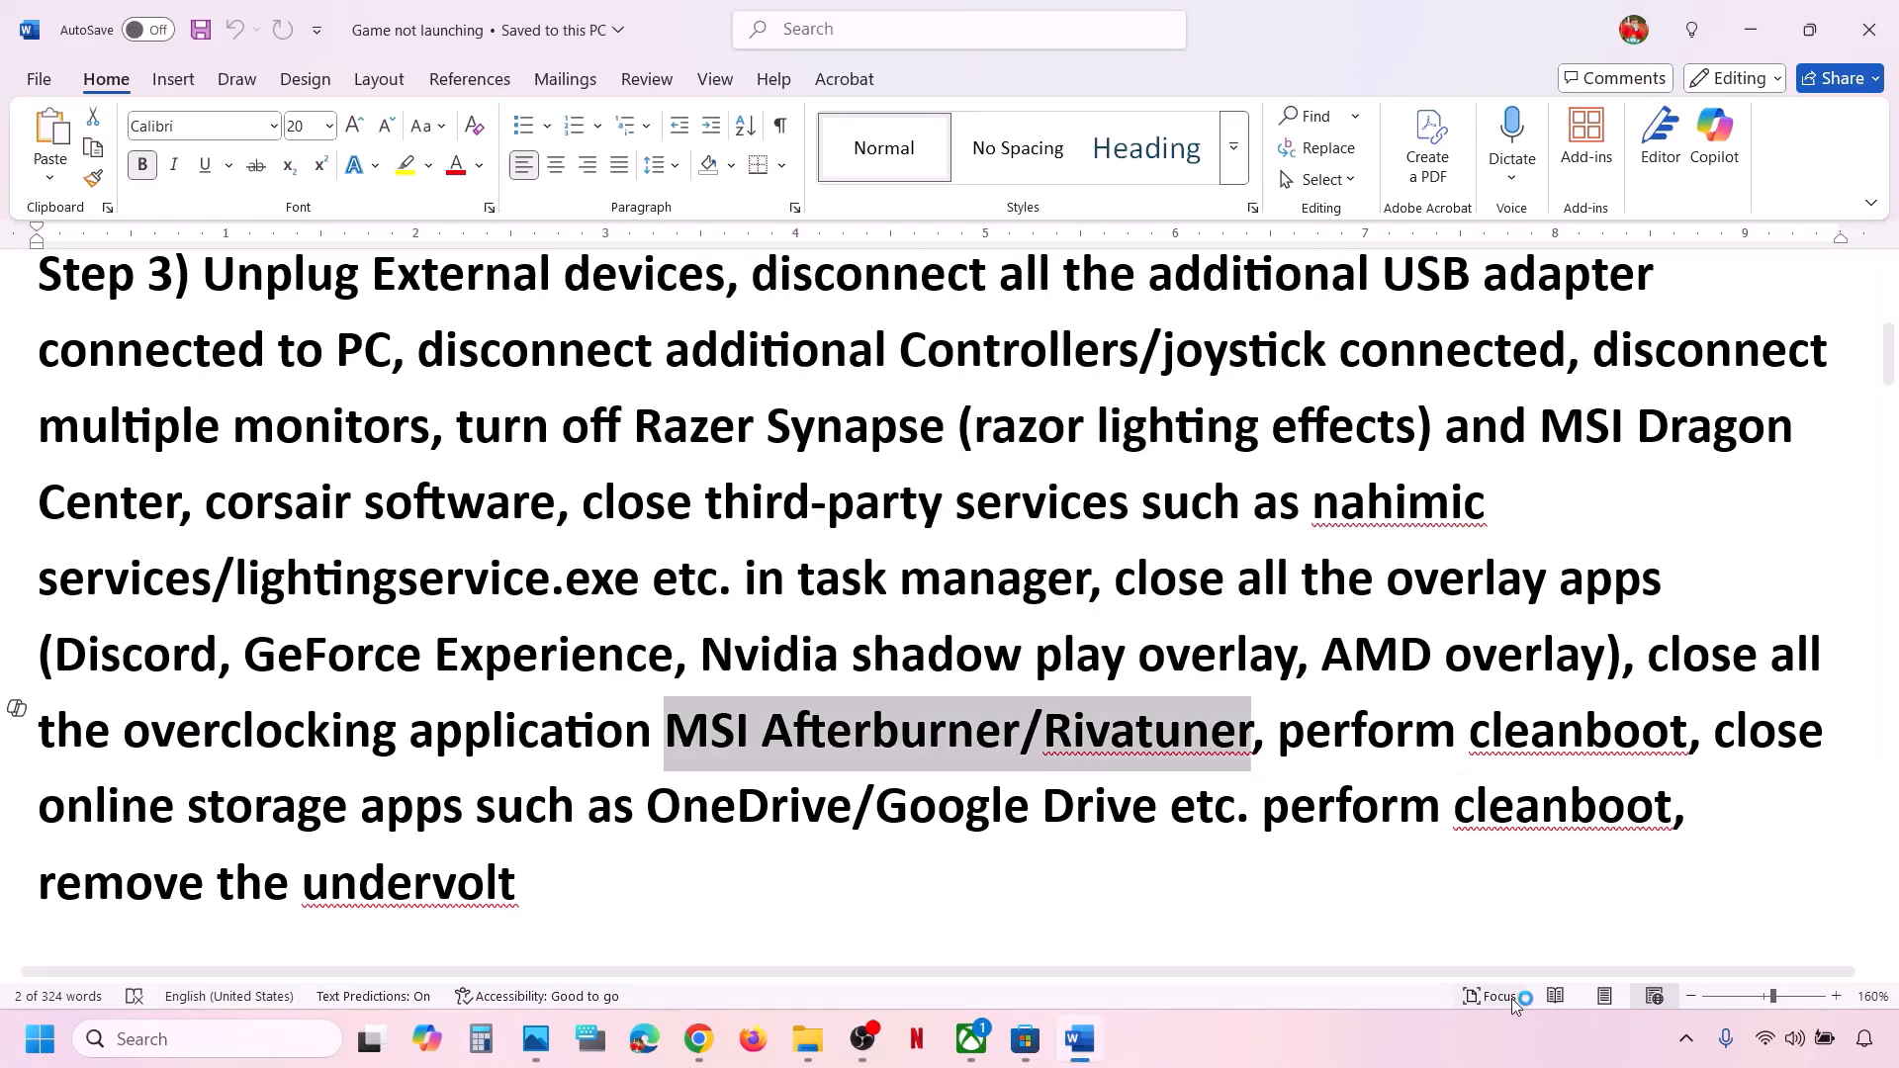
Close MSI Afterburner and RivaTuner Statistics Server from the system tray
left_click(1686, 1039)
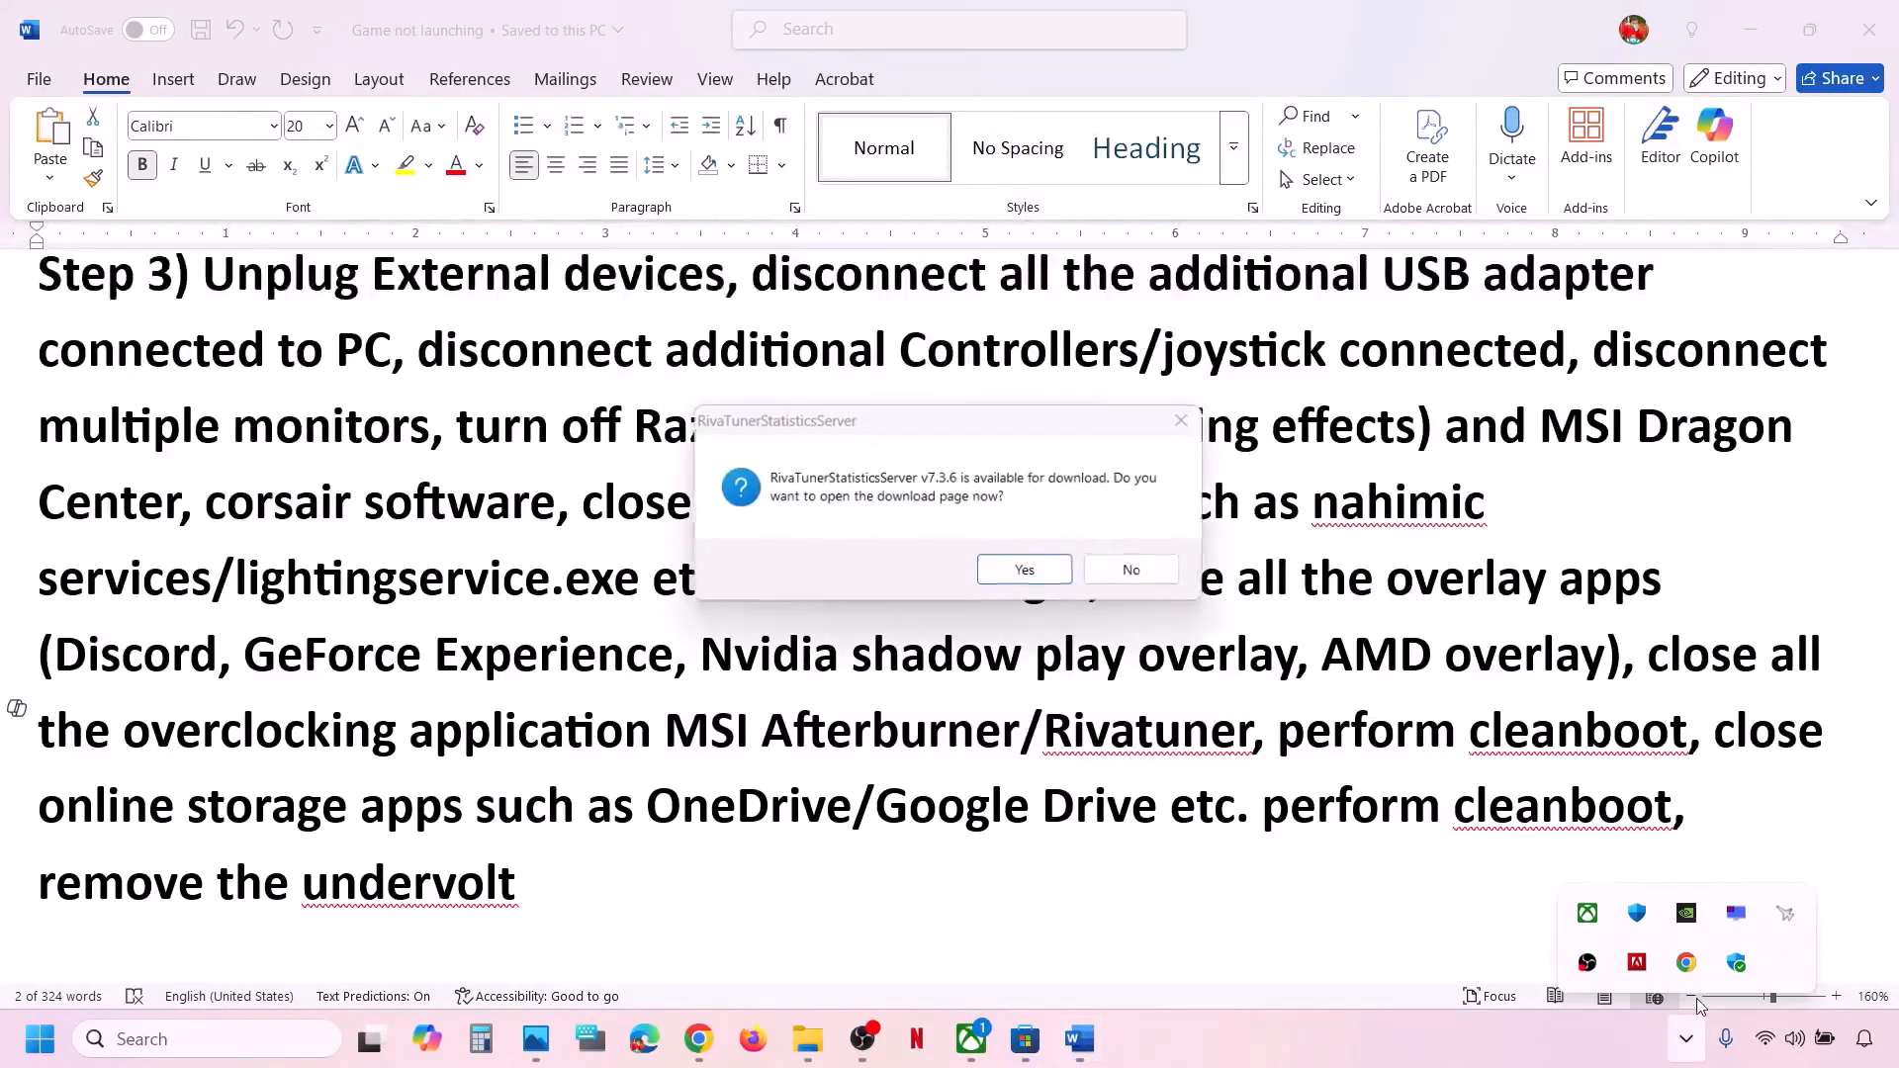
right_click(1788, 915)
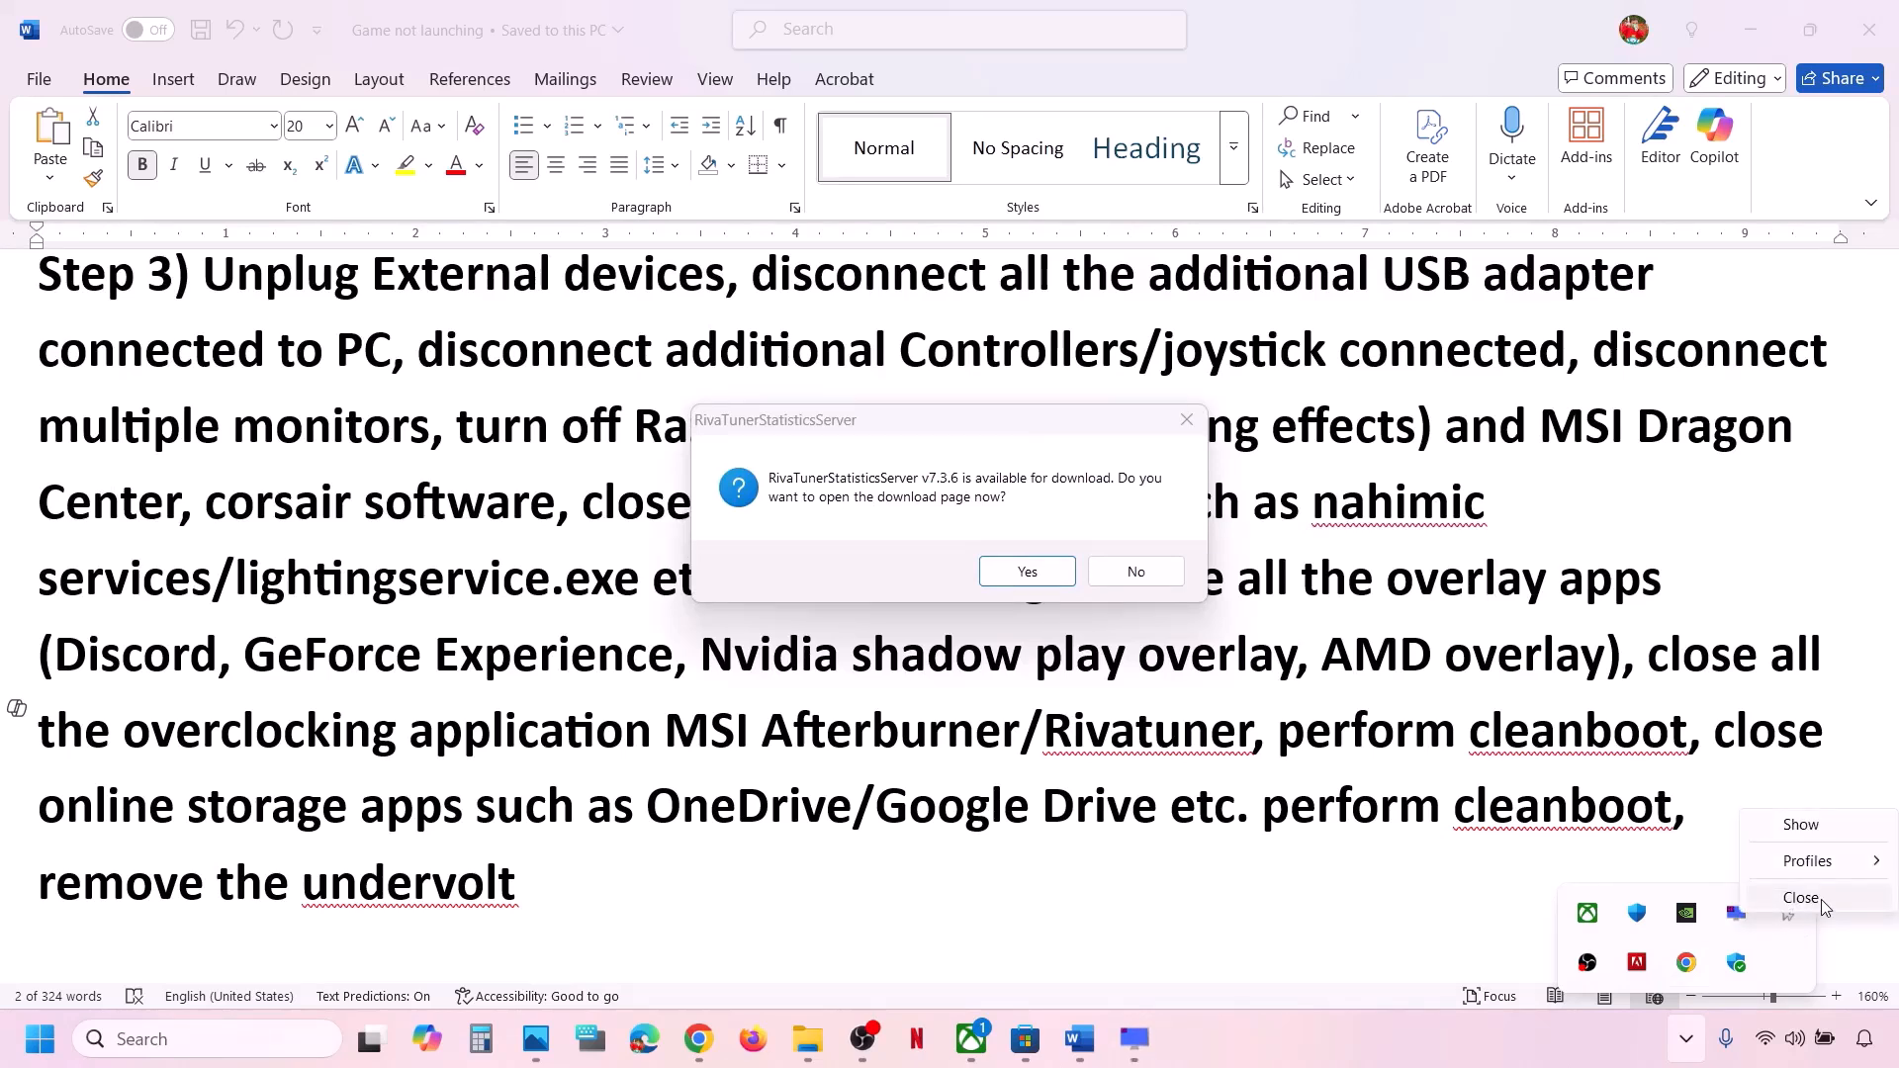
left_click(1802, 898)
right_click(1737, 920)
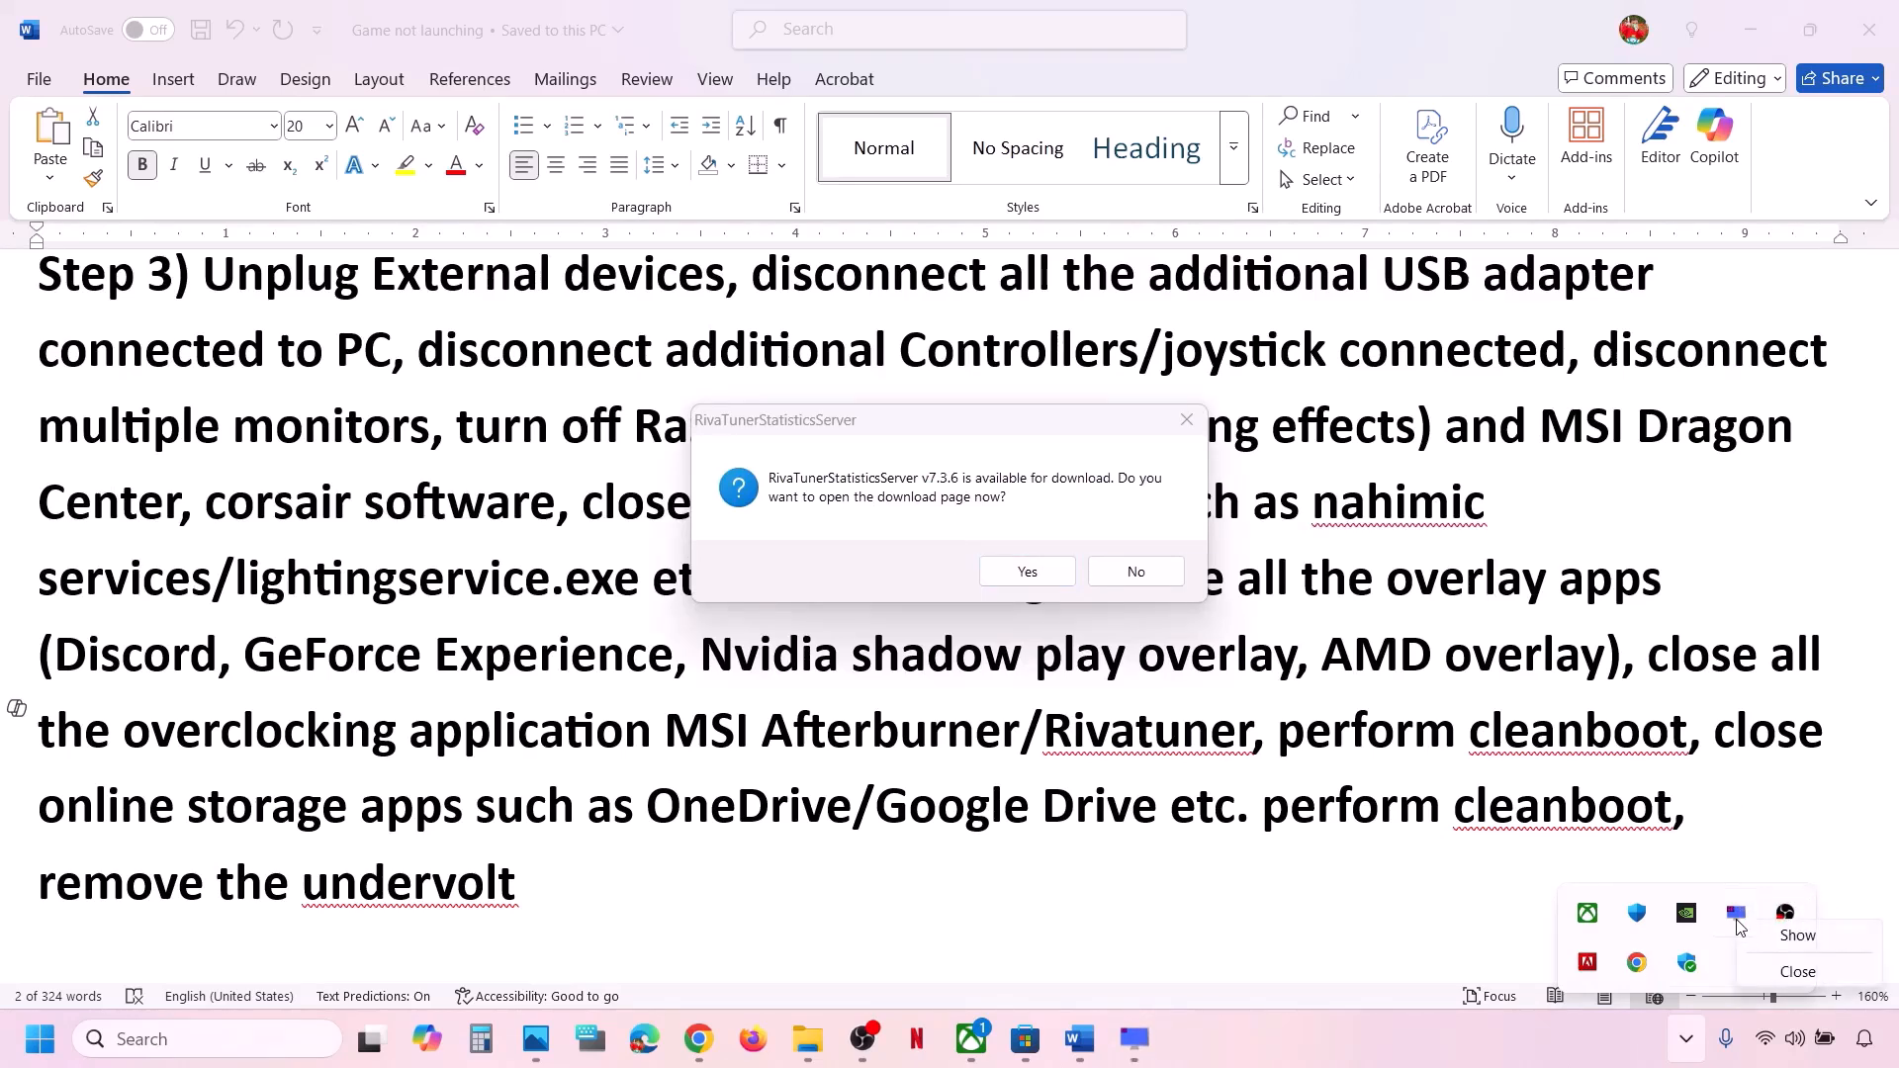
left_click(1798, 972)
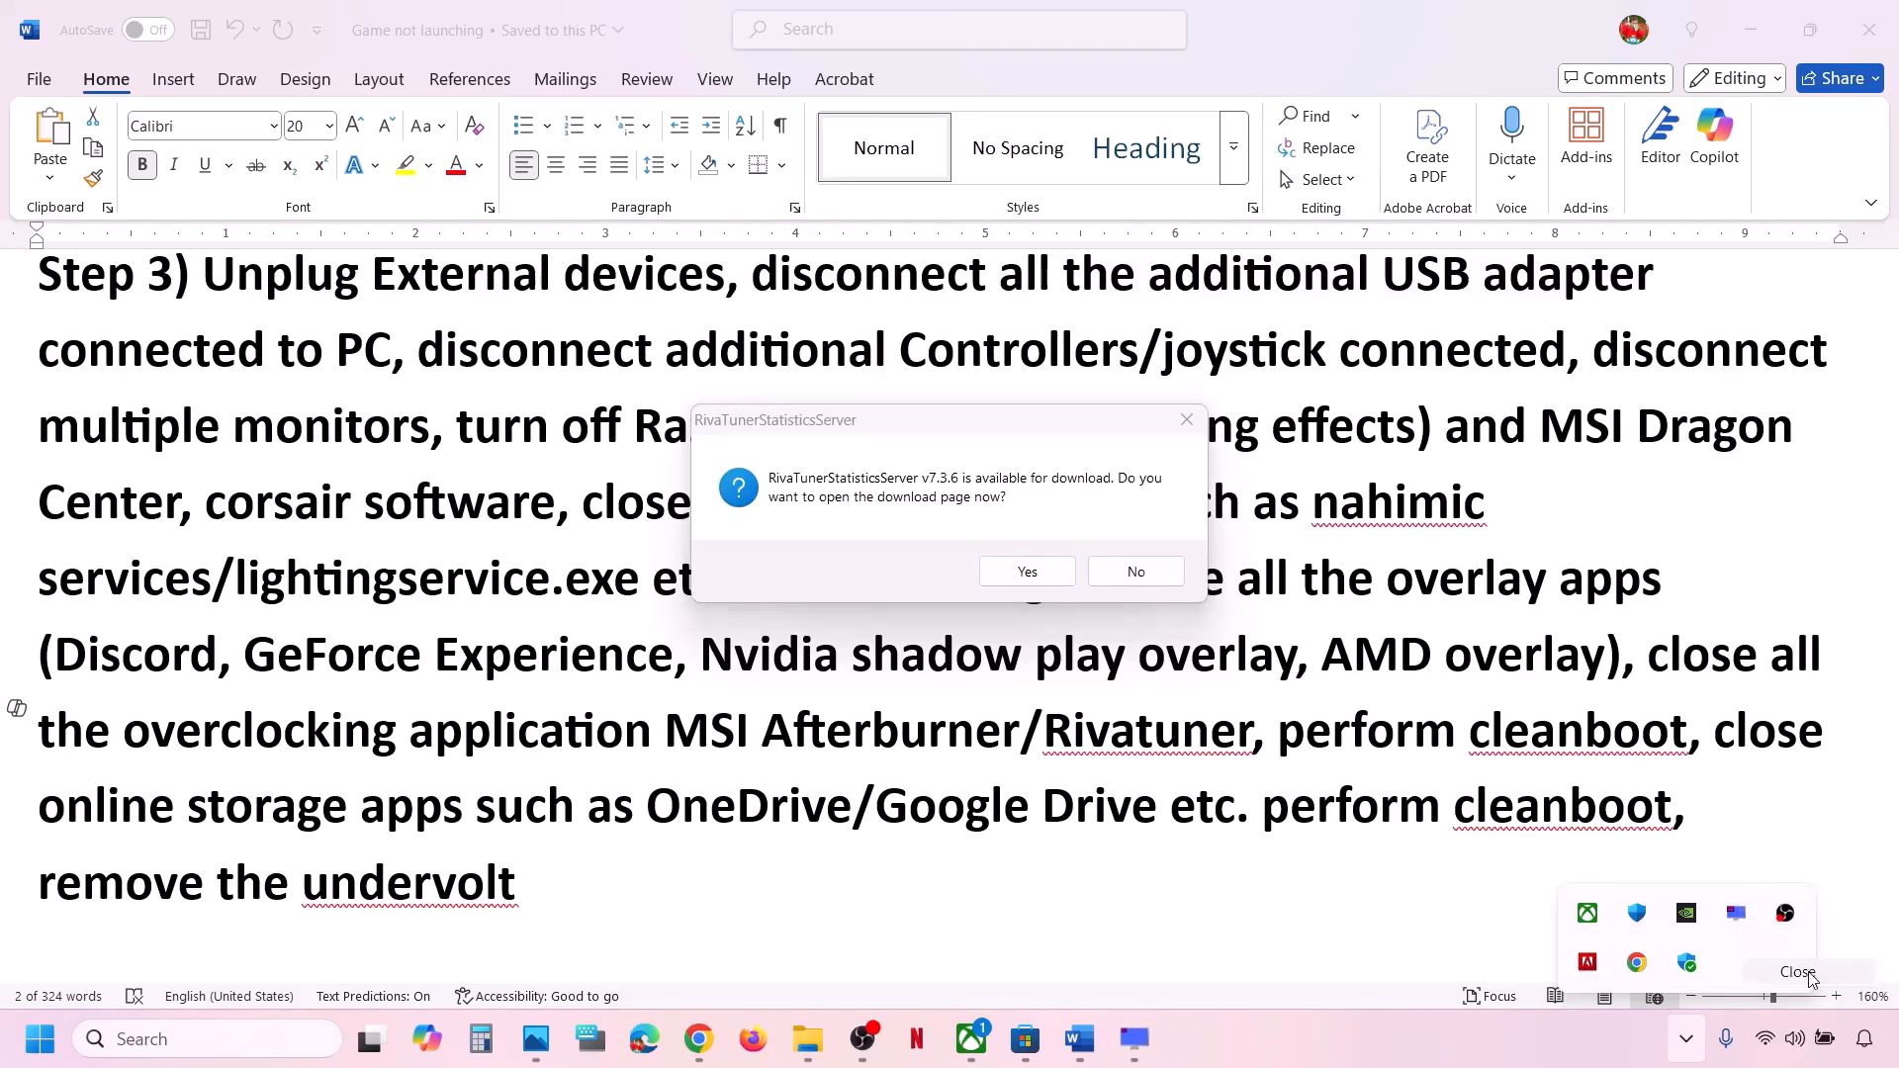
In Step 3 of the Word document, insert "Set overclocking to default," before "close all the overclocking application"
left_click(1076, 788)
left_click_drag(169, 737, 608, 729)
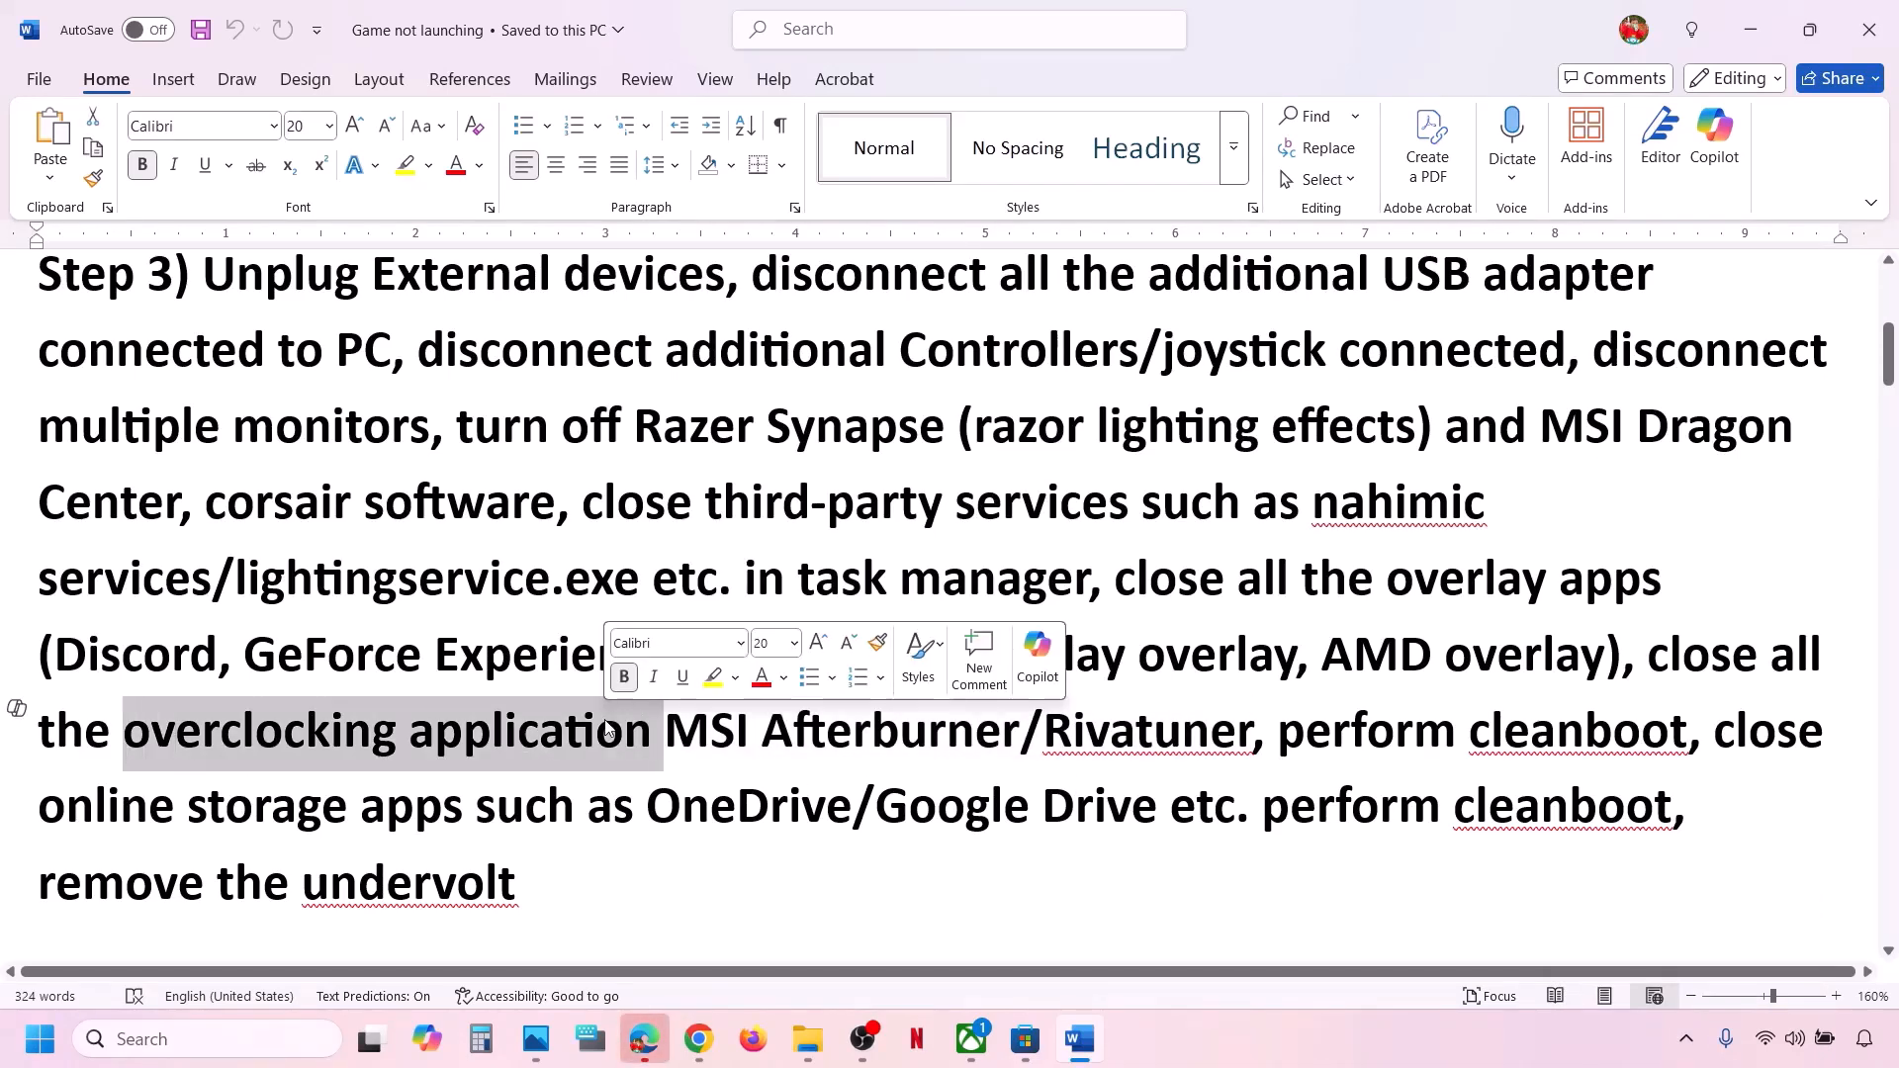
left_click(658, 711)
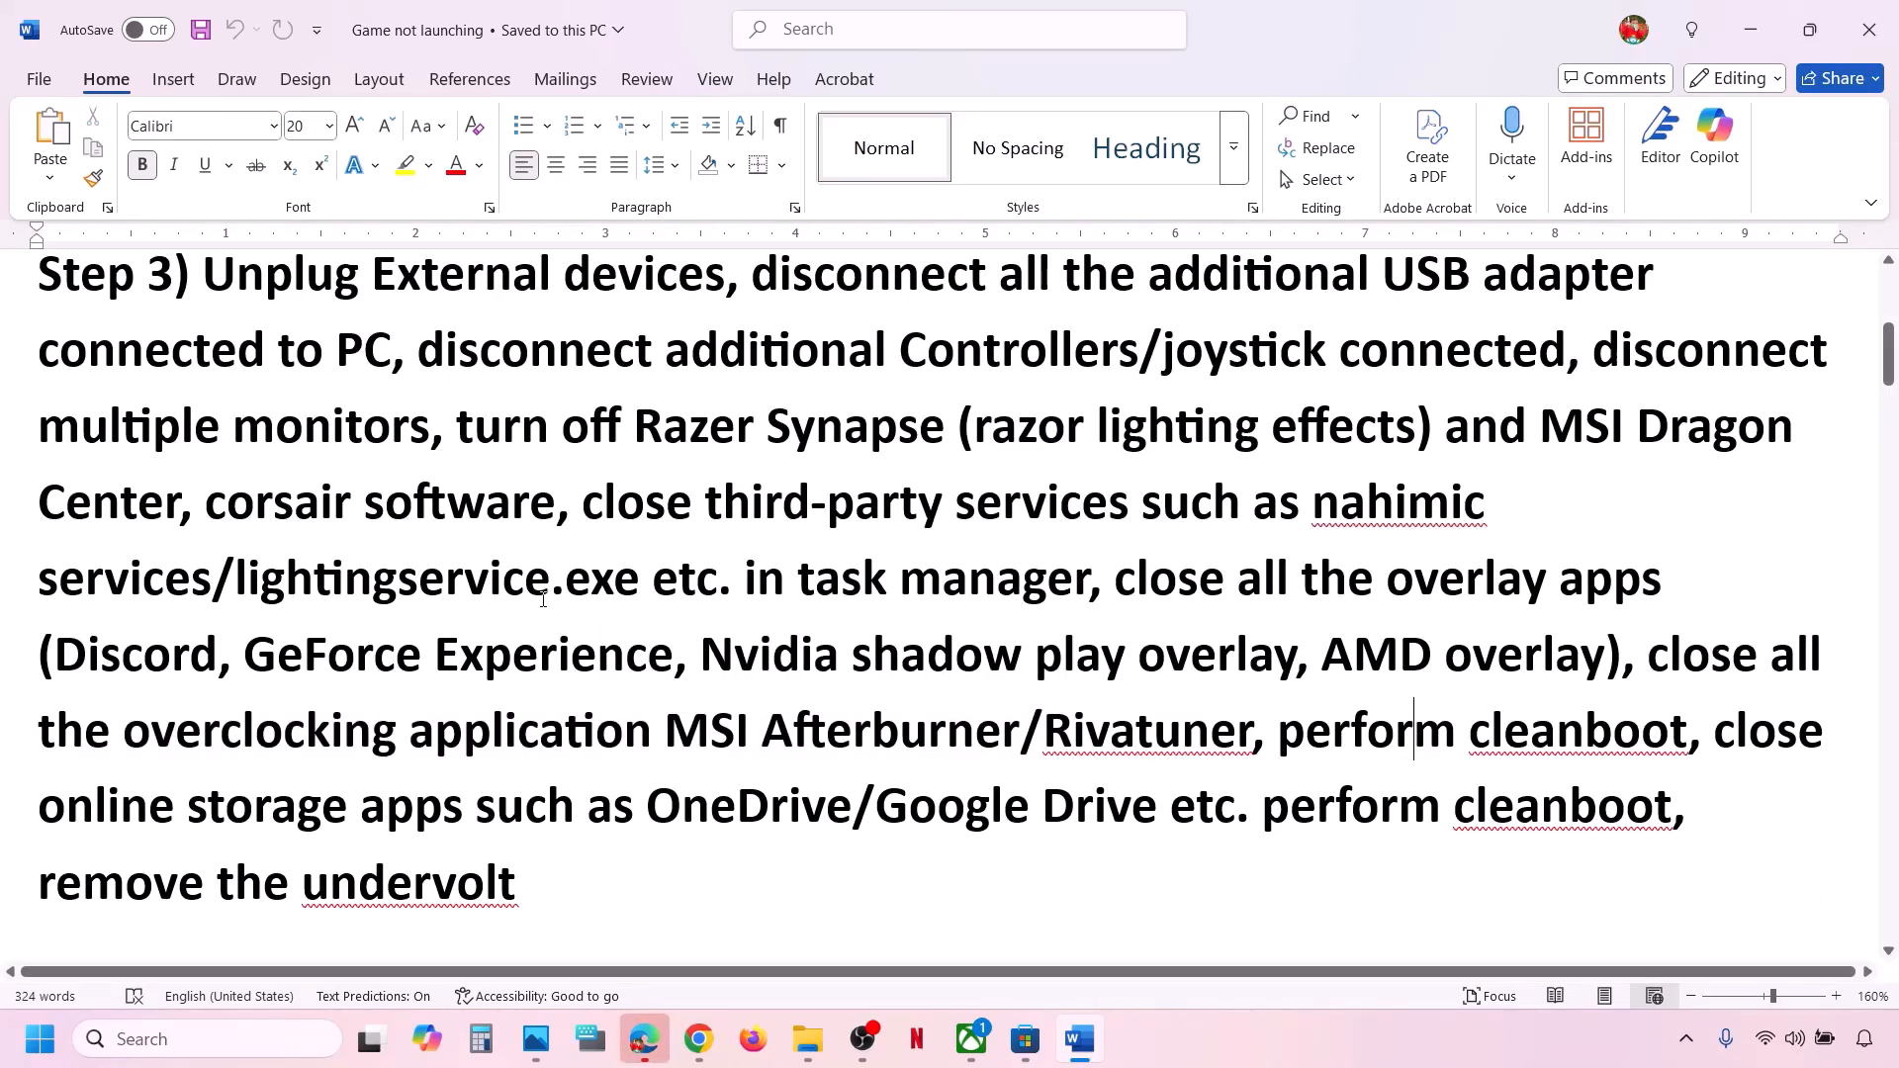
left_click(1643, 663)
type("Set ")
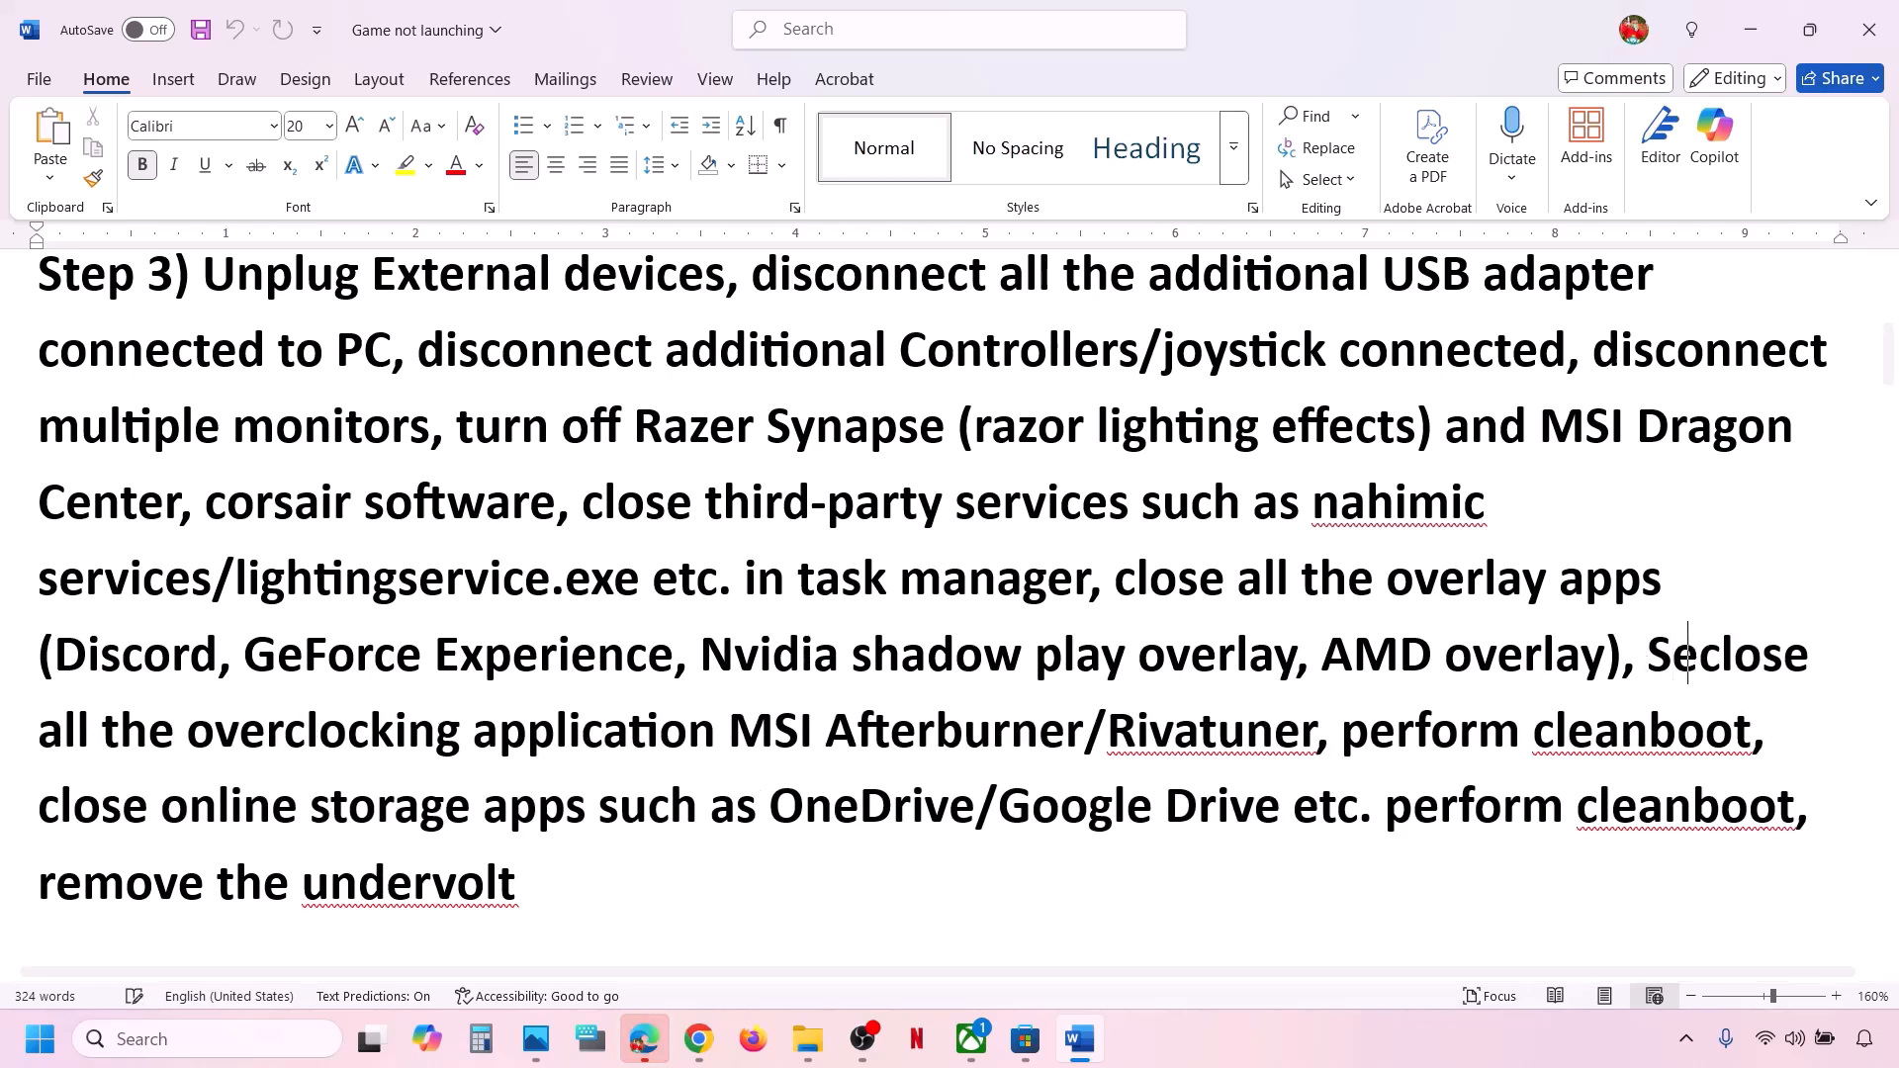
type("overclock")
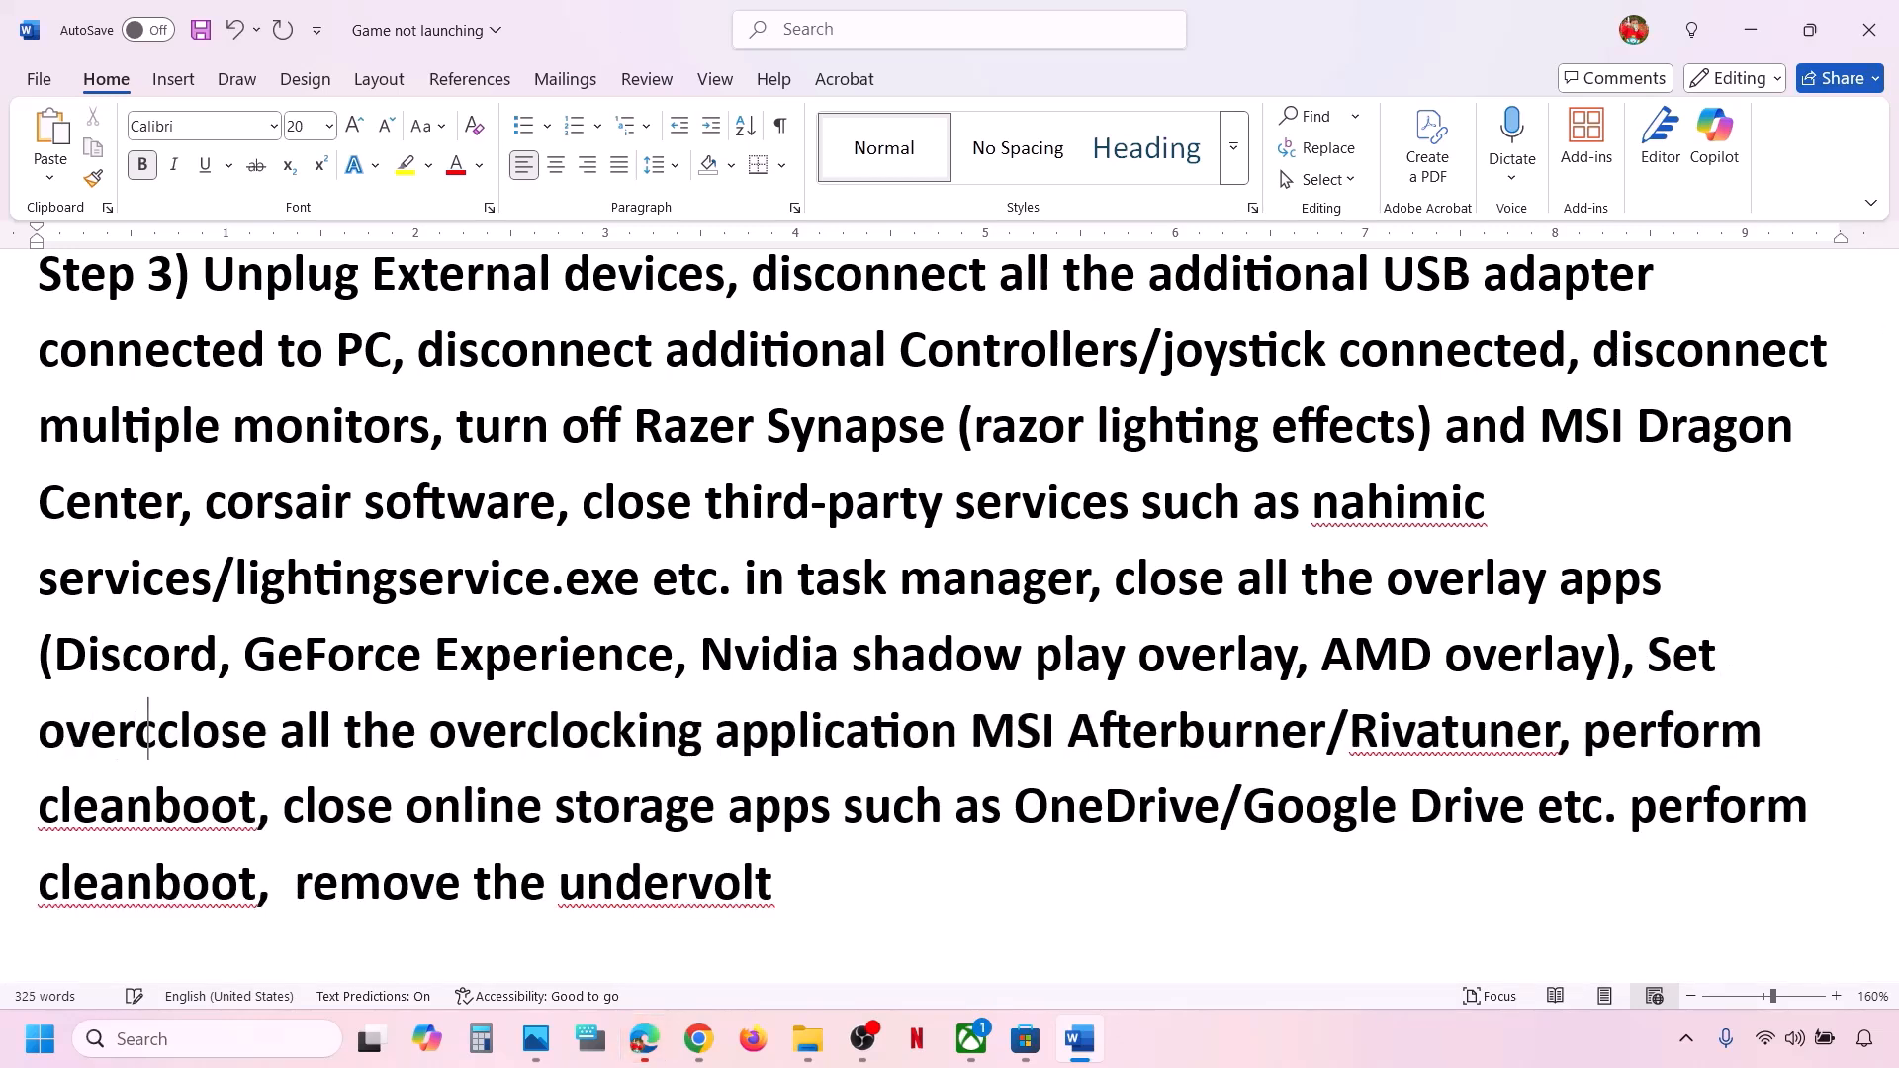
type("ing to defa")
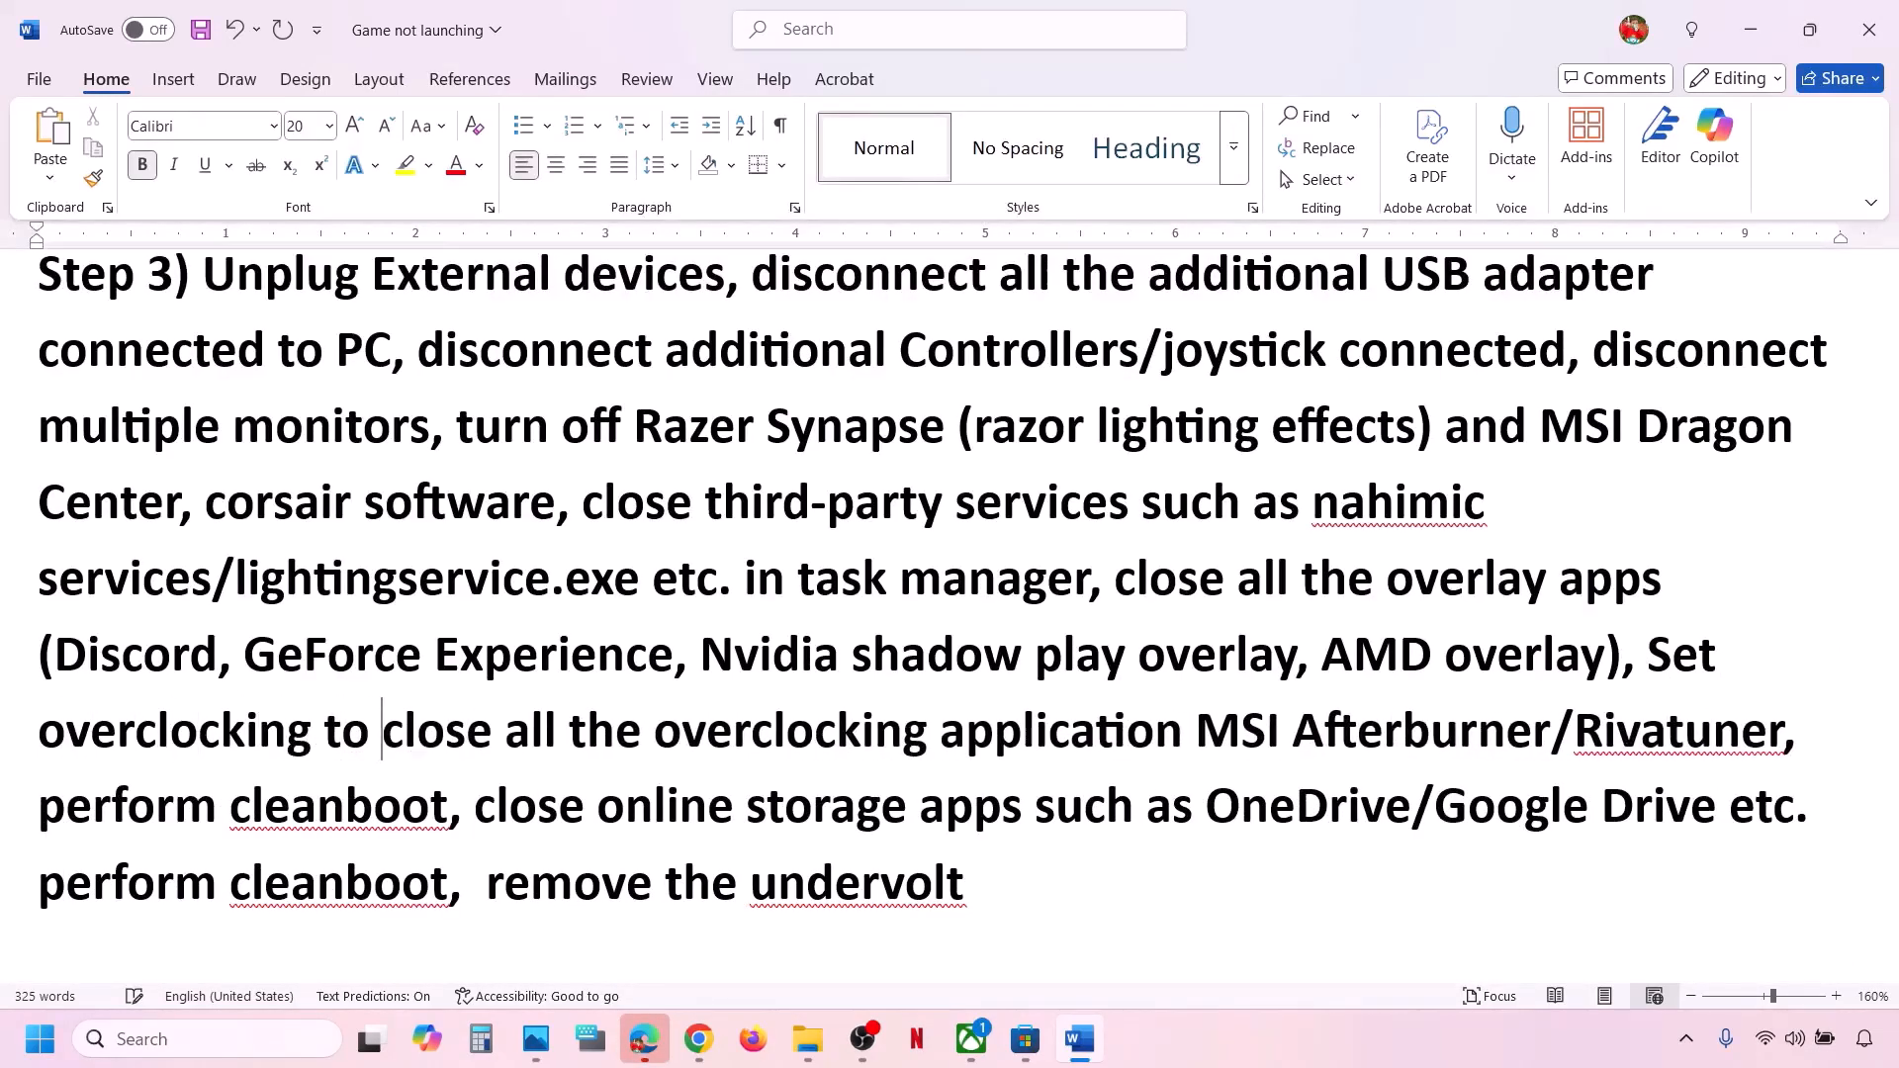
type("ult,")
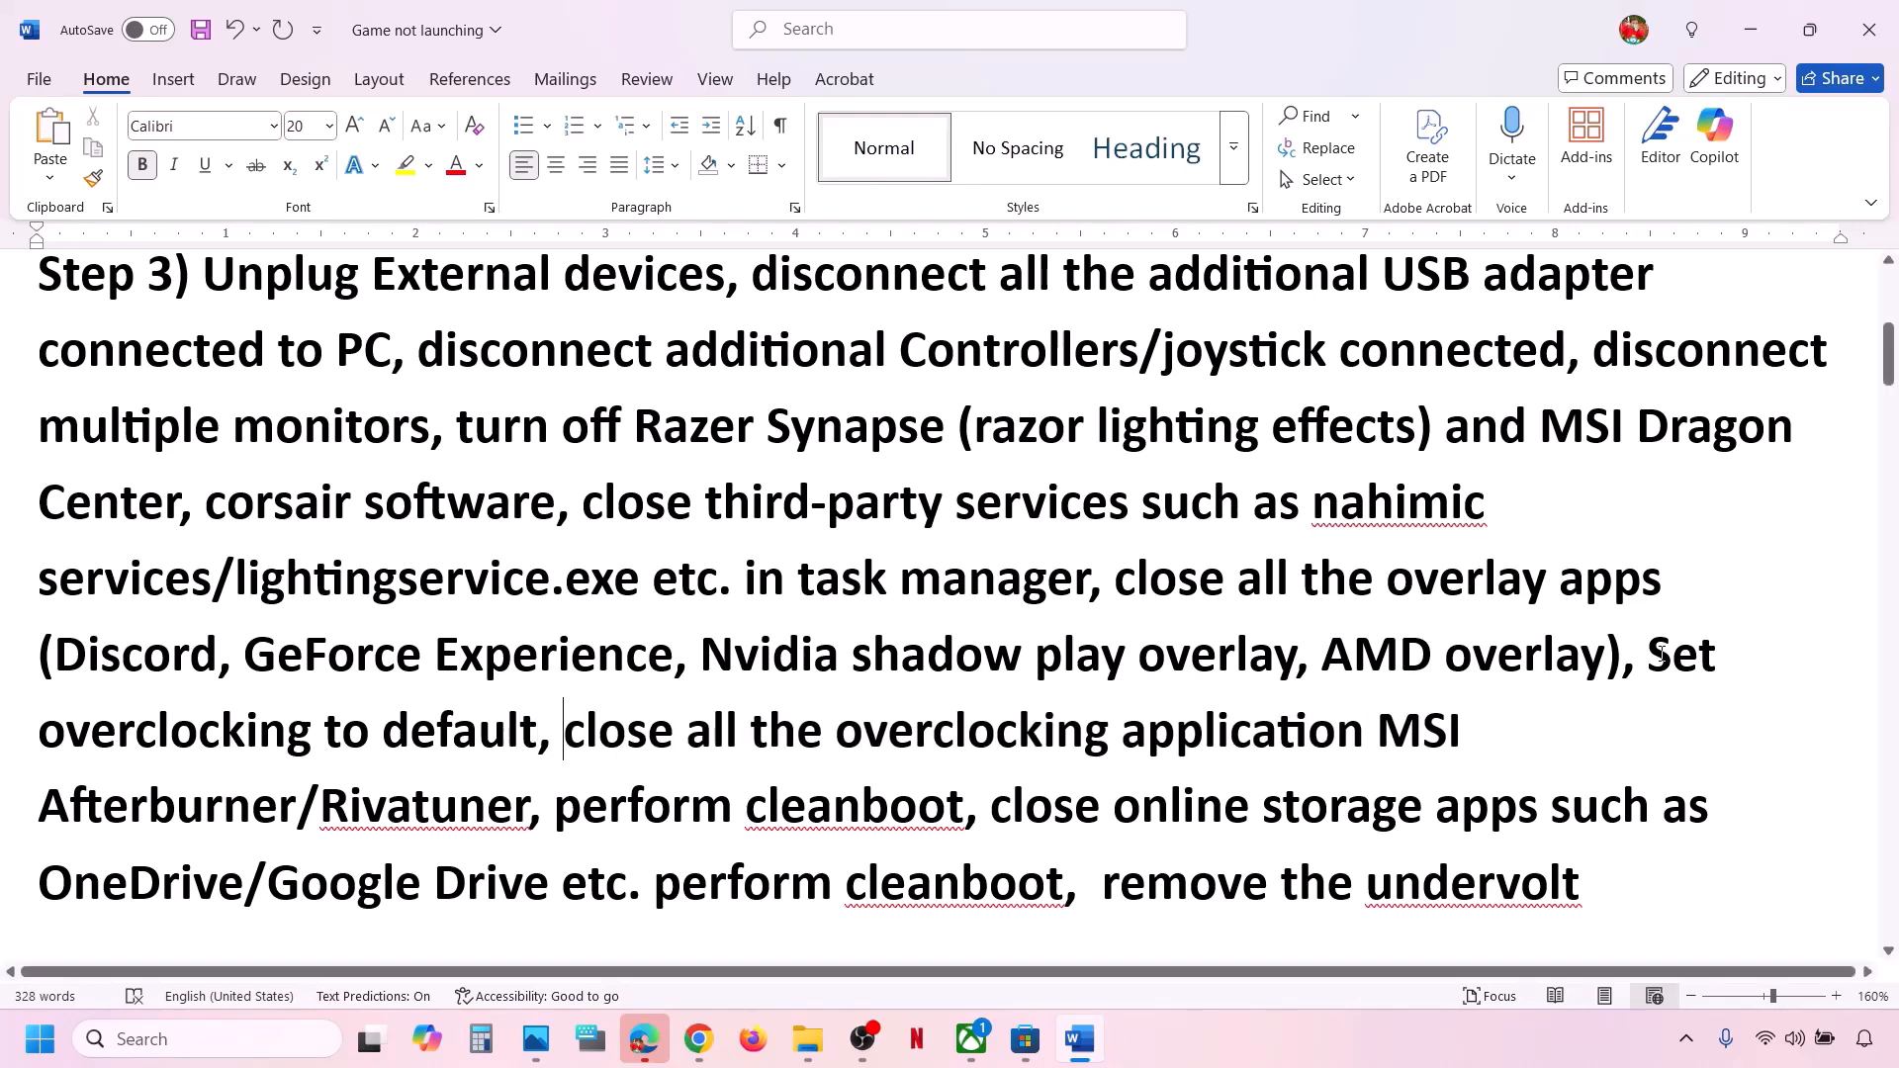
Highlight "perform cleanboot" in Step 3, and search Windows for System Configuration and open it
left_click_drag(1652, 653, 939, 781)
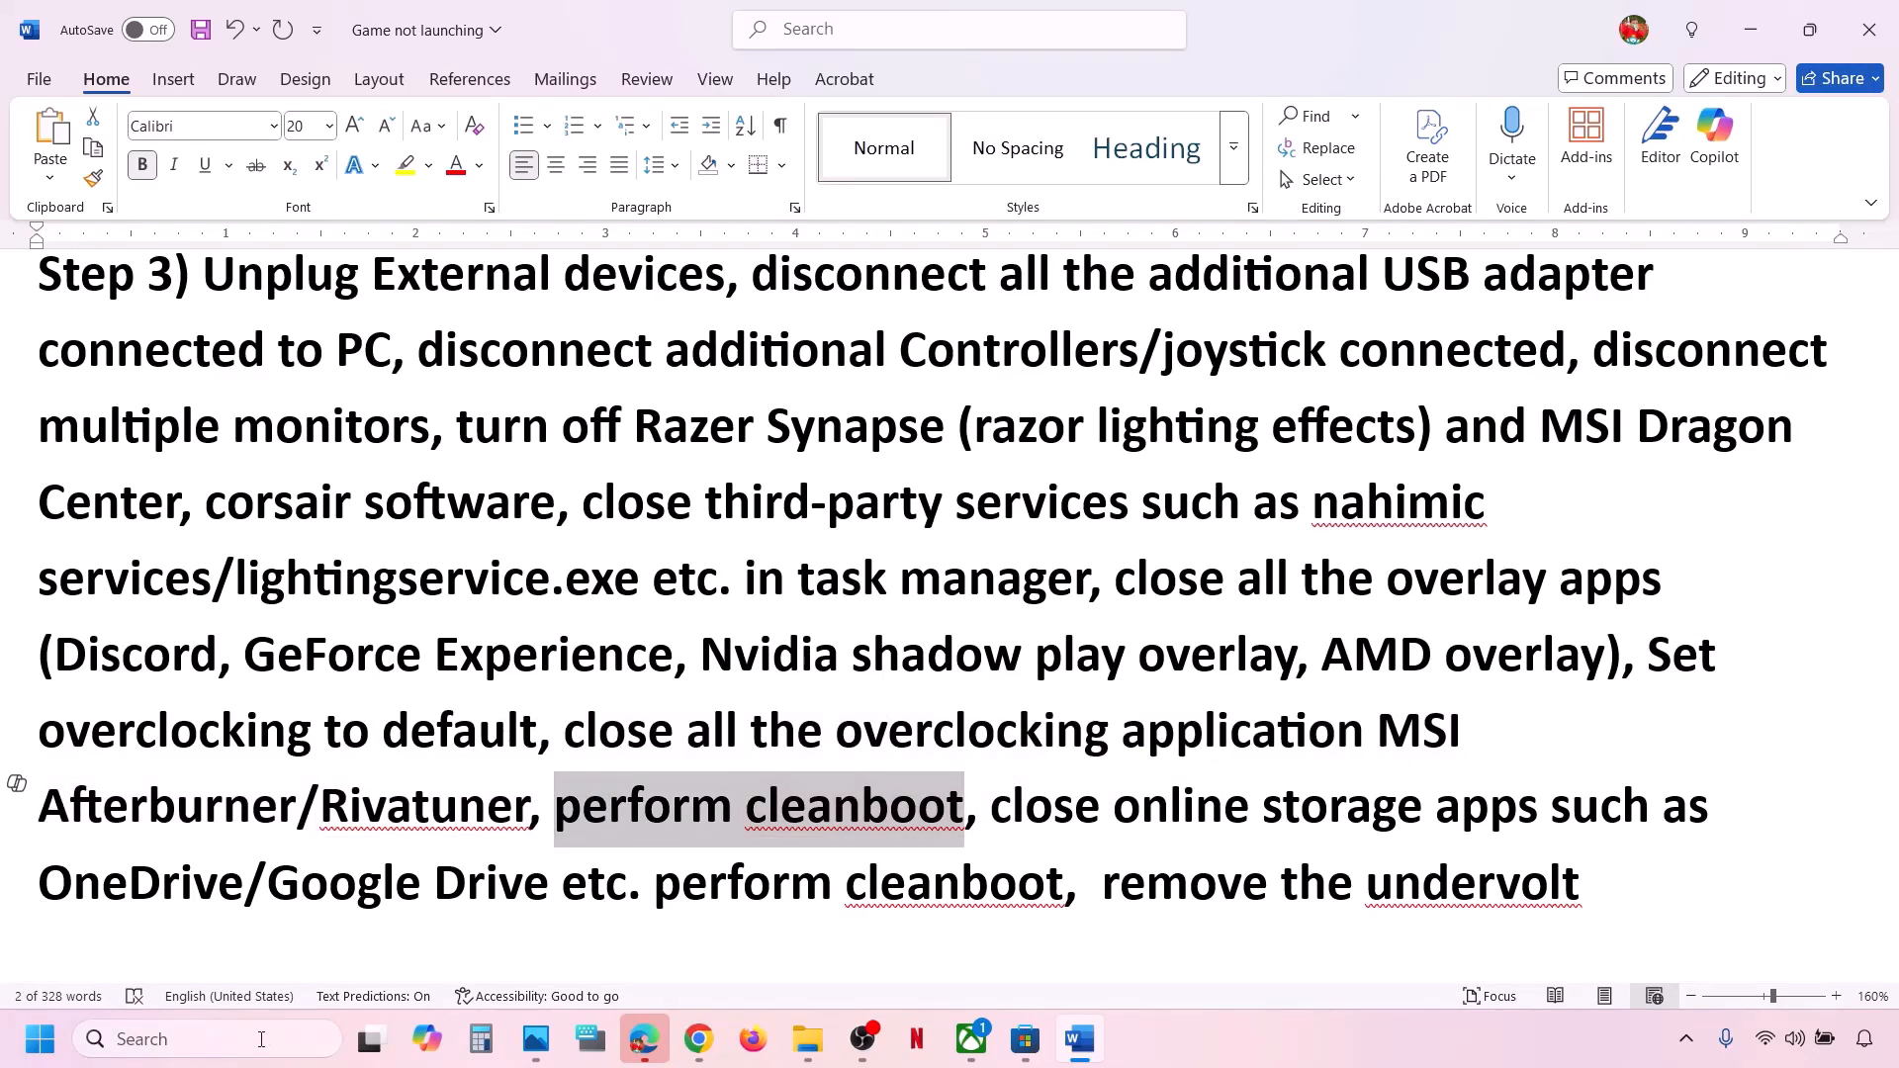
left_click(263, 1040)
type("ystem ")
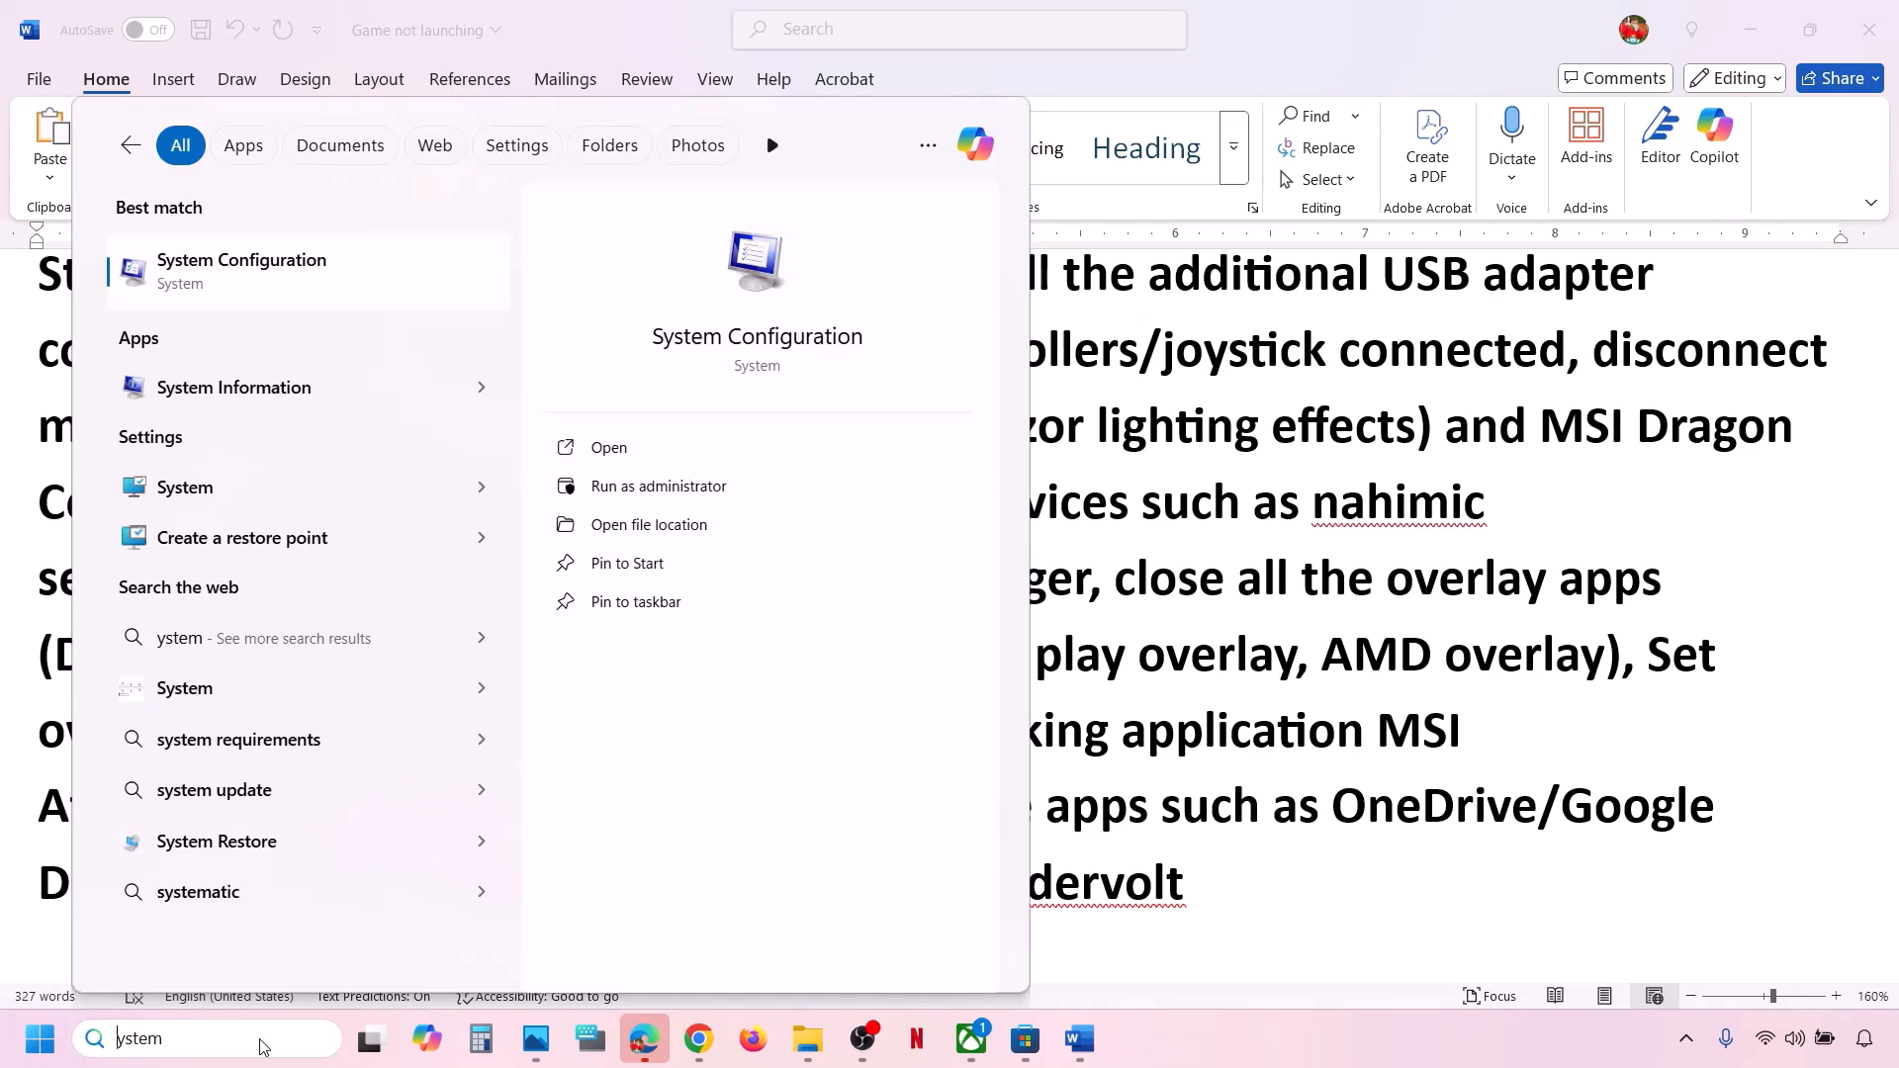
type("s")
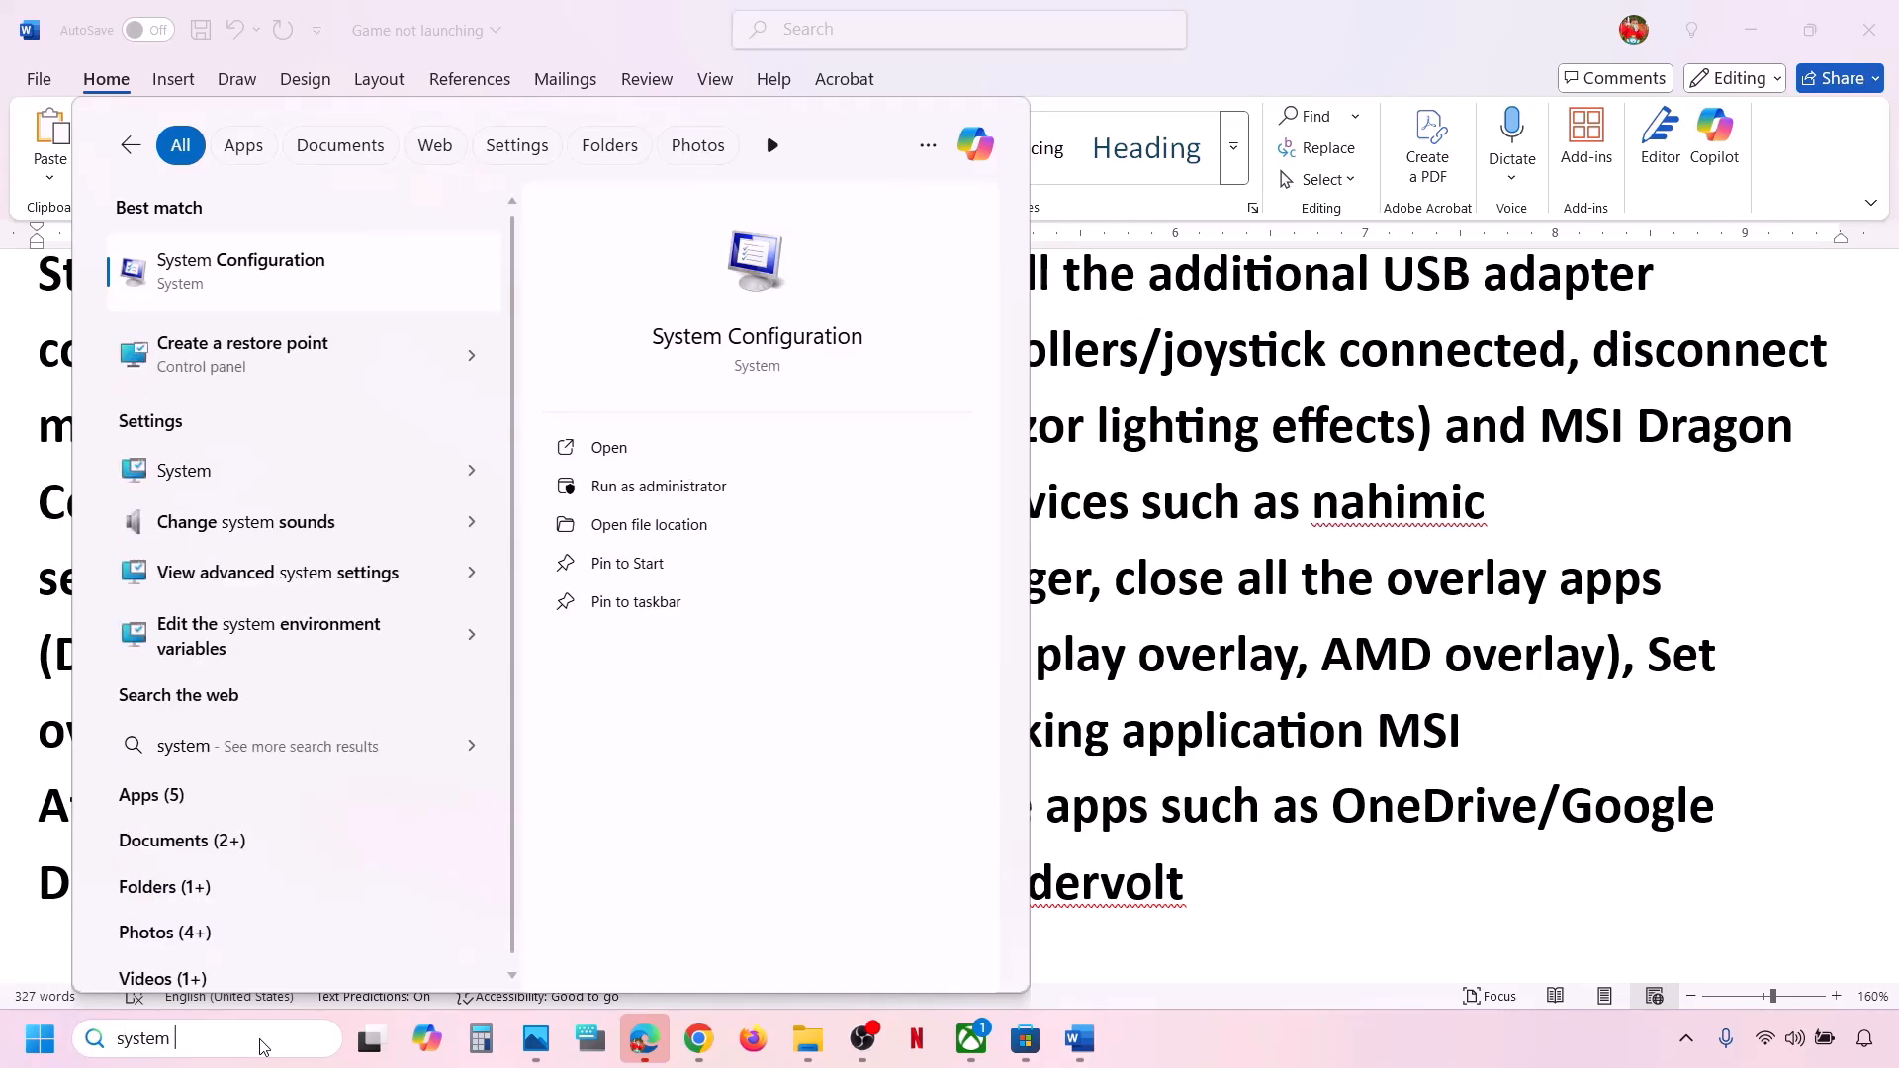
type("cobfi")
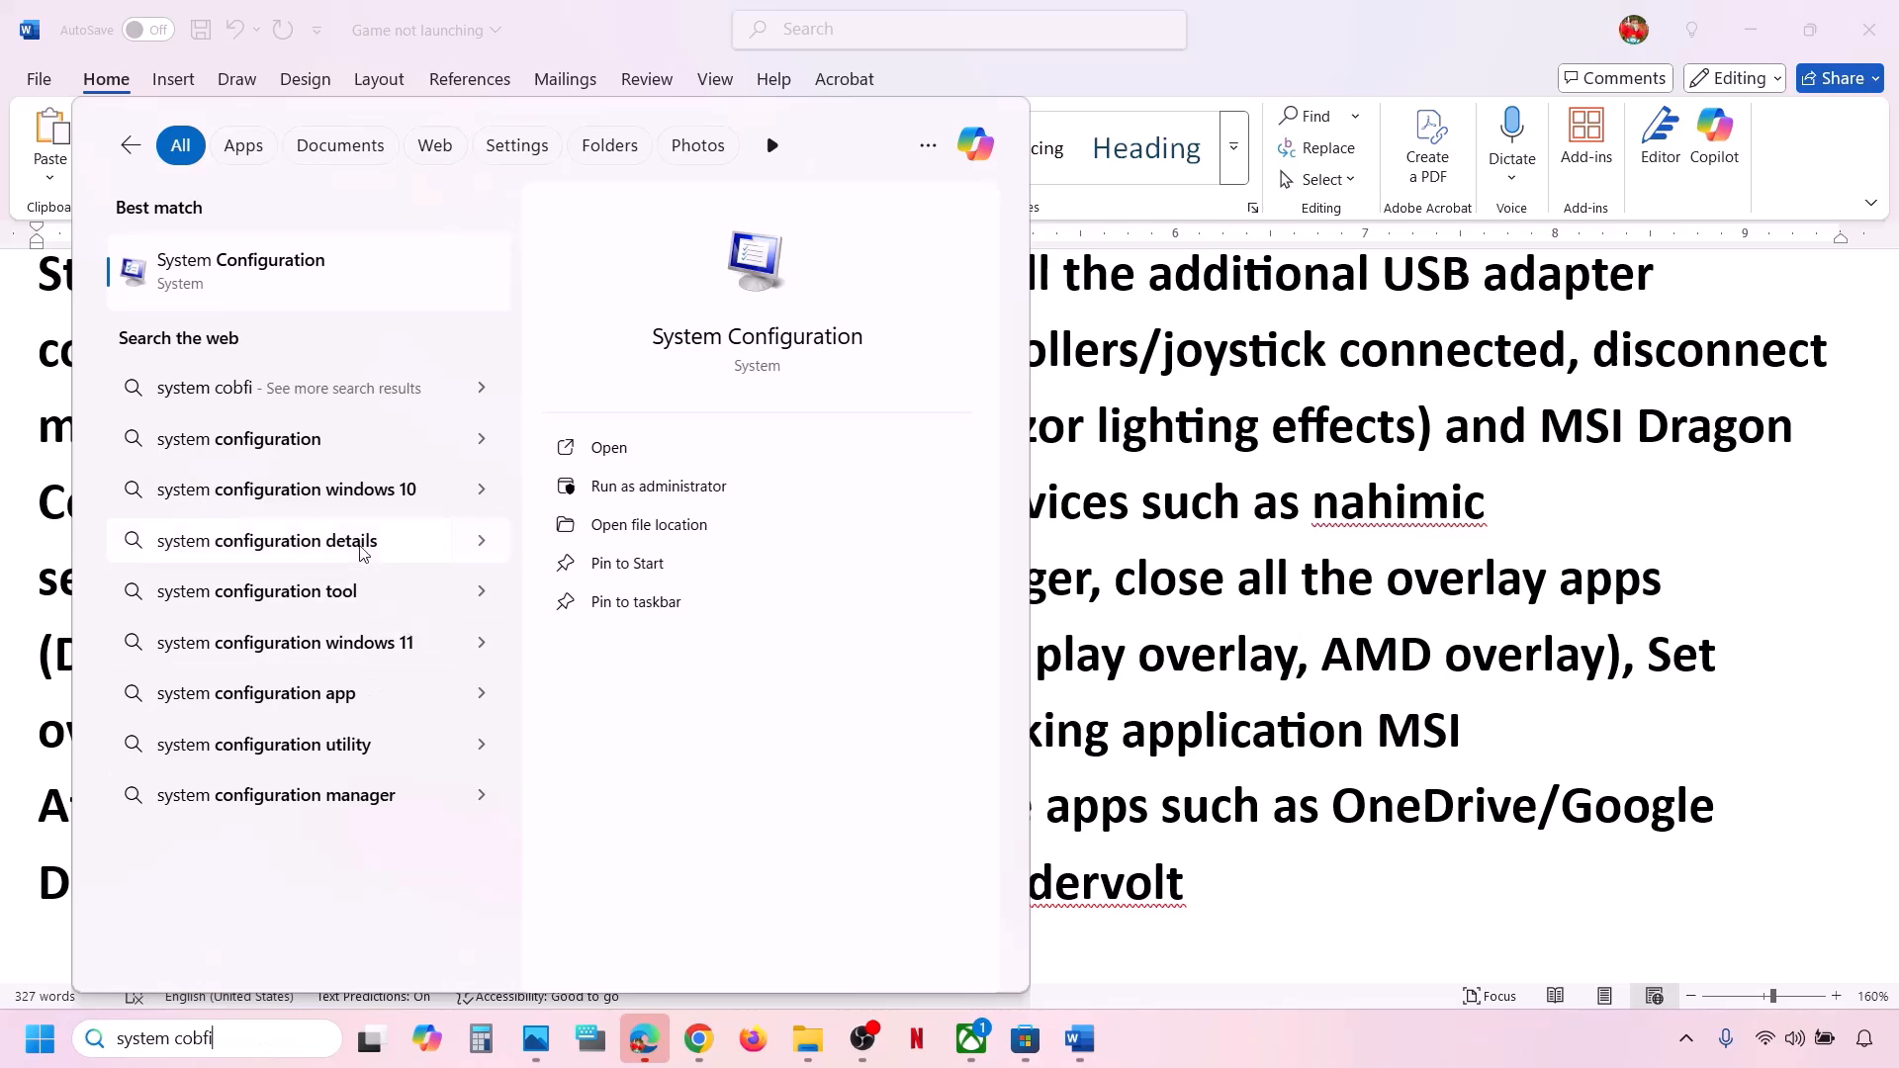
key("Return")
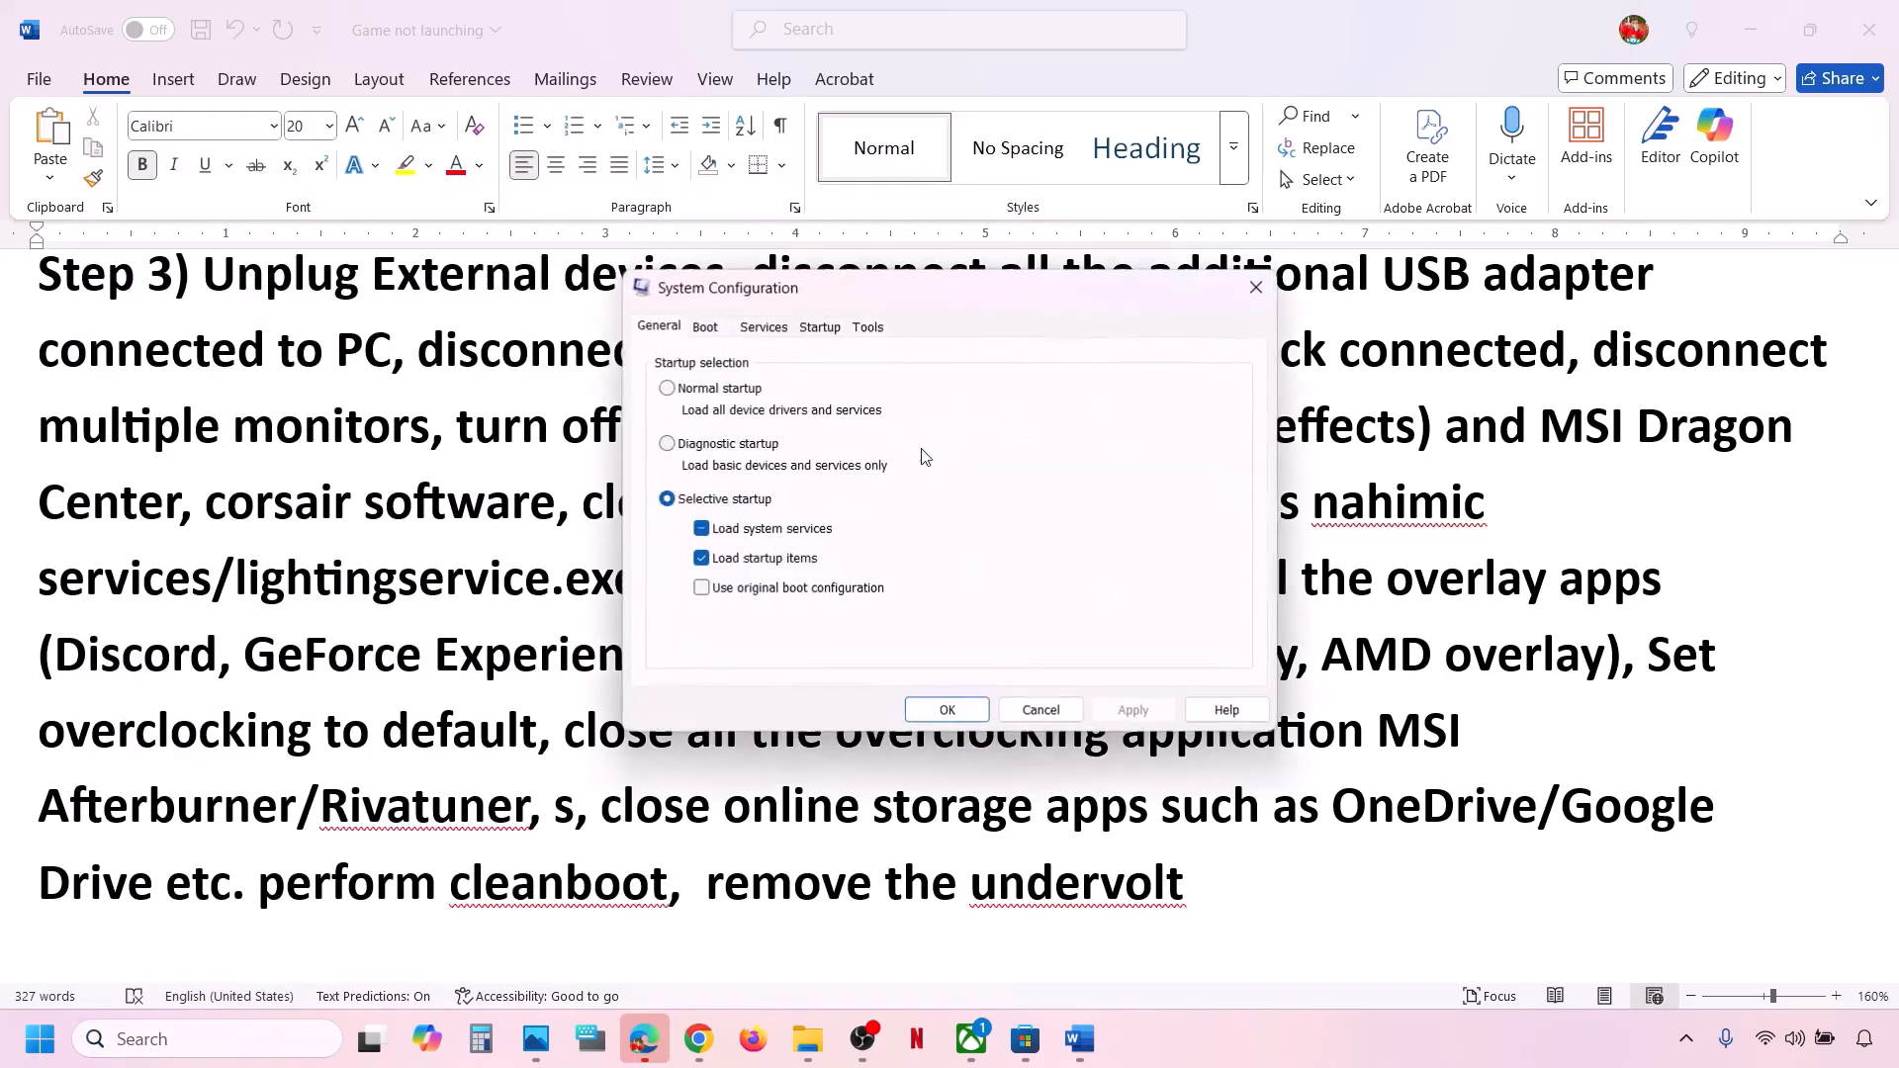
Hide all Microsoft services in System Configuration, disable all remaining services, apply the changes, and dismiss the restart prompt
left_click(765, 328)
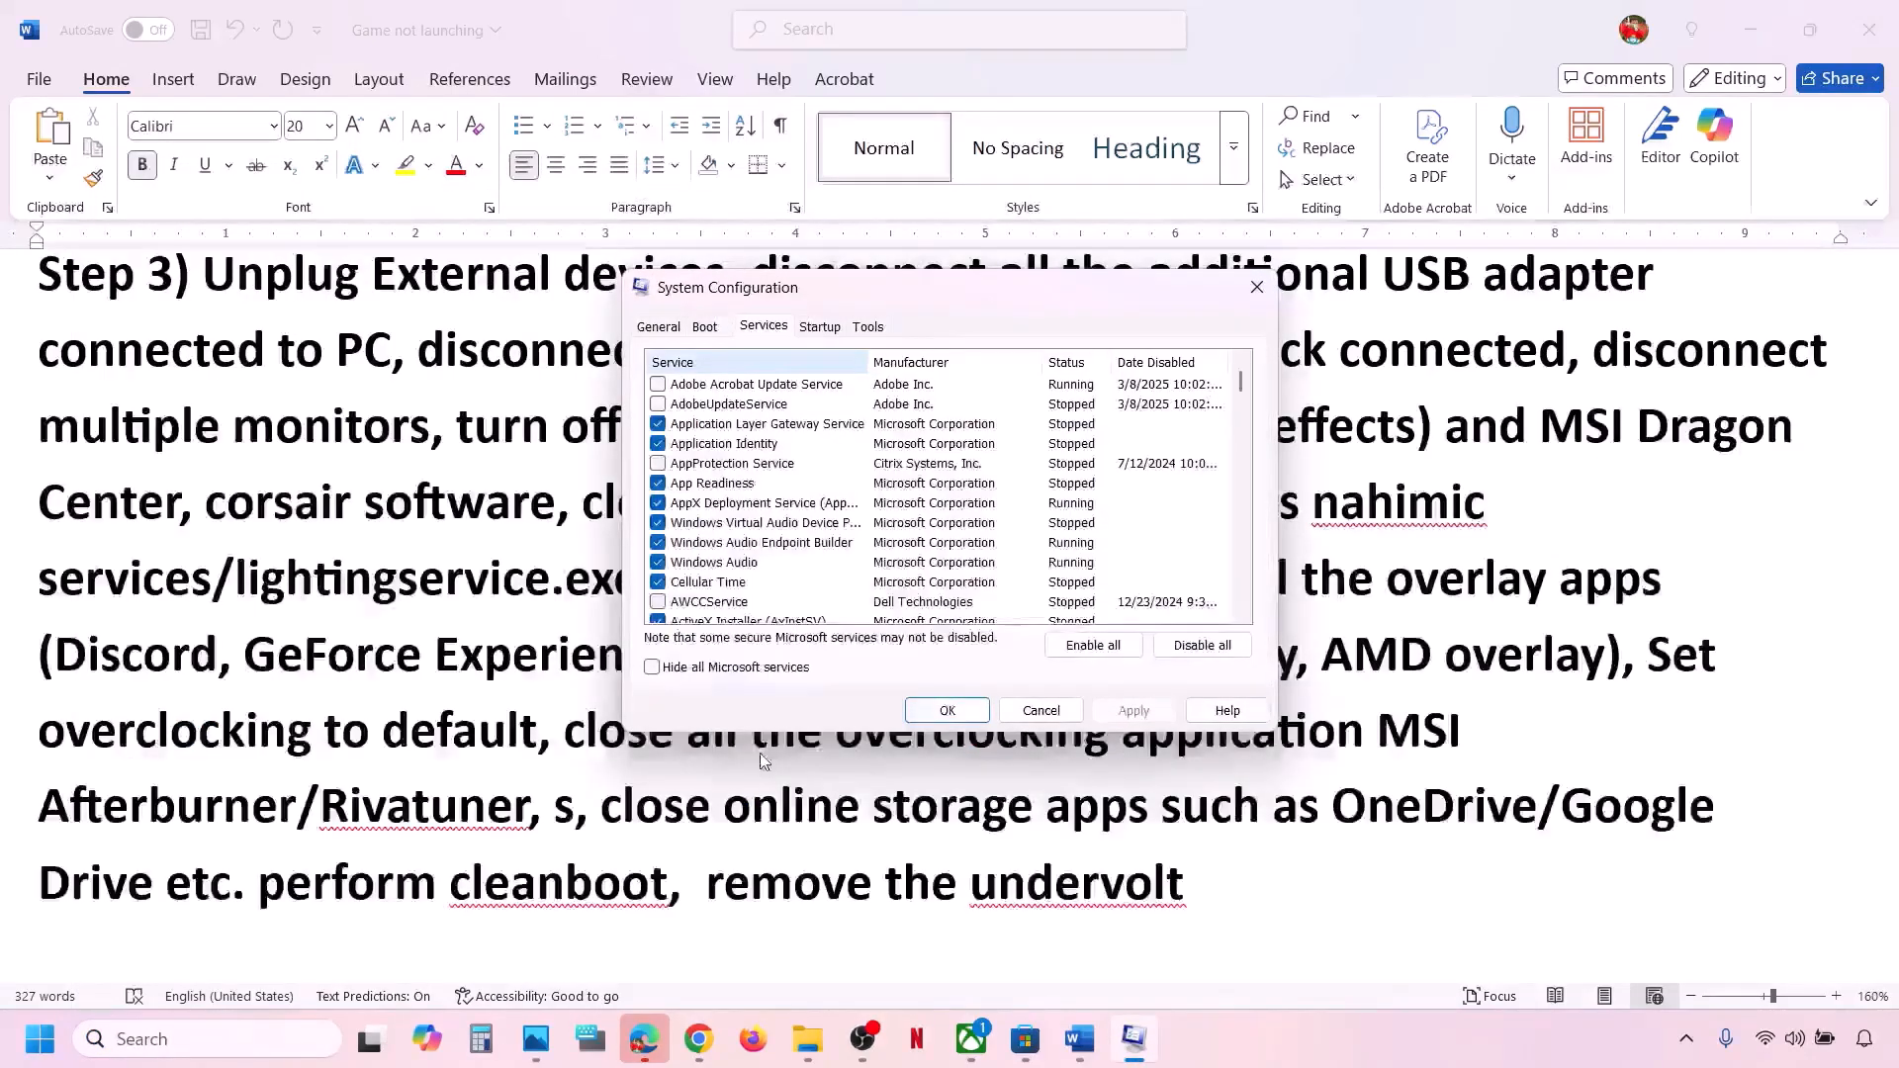
left_click(652, 668)
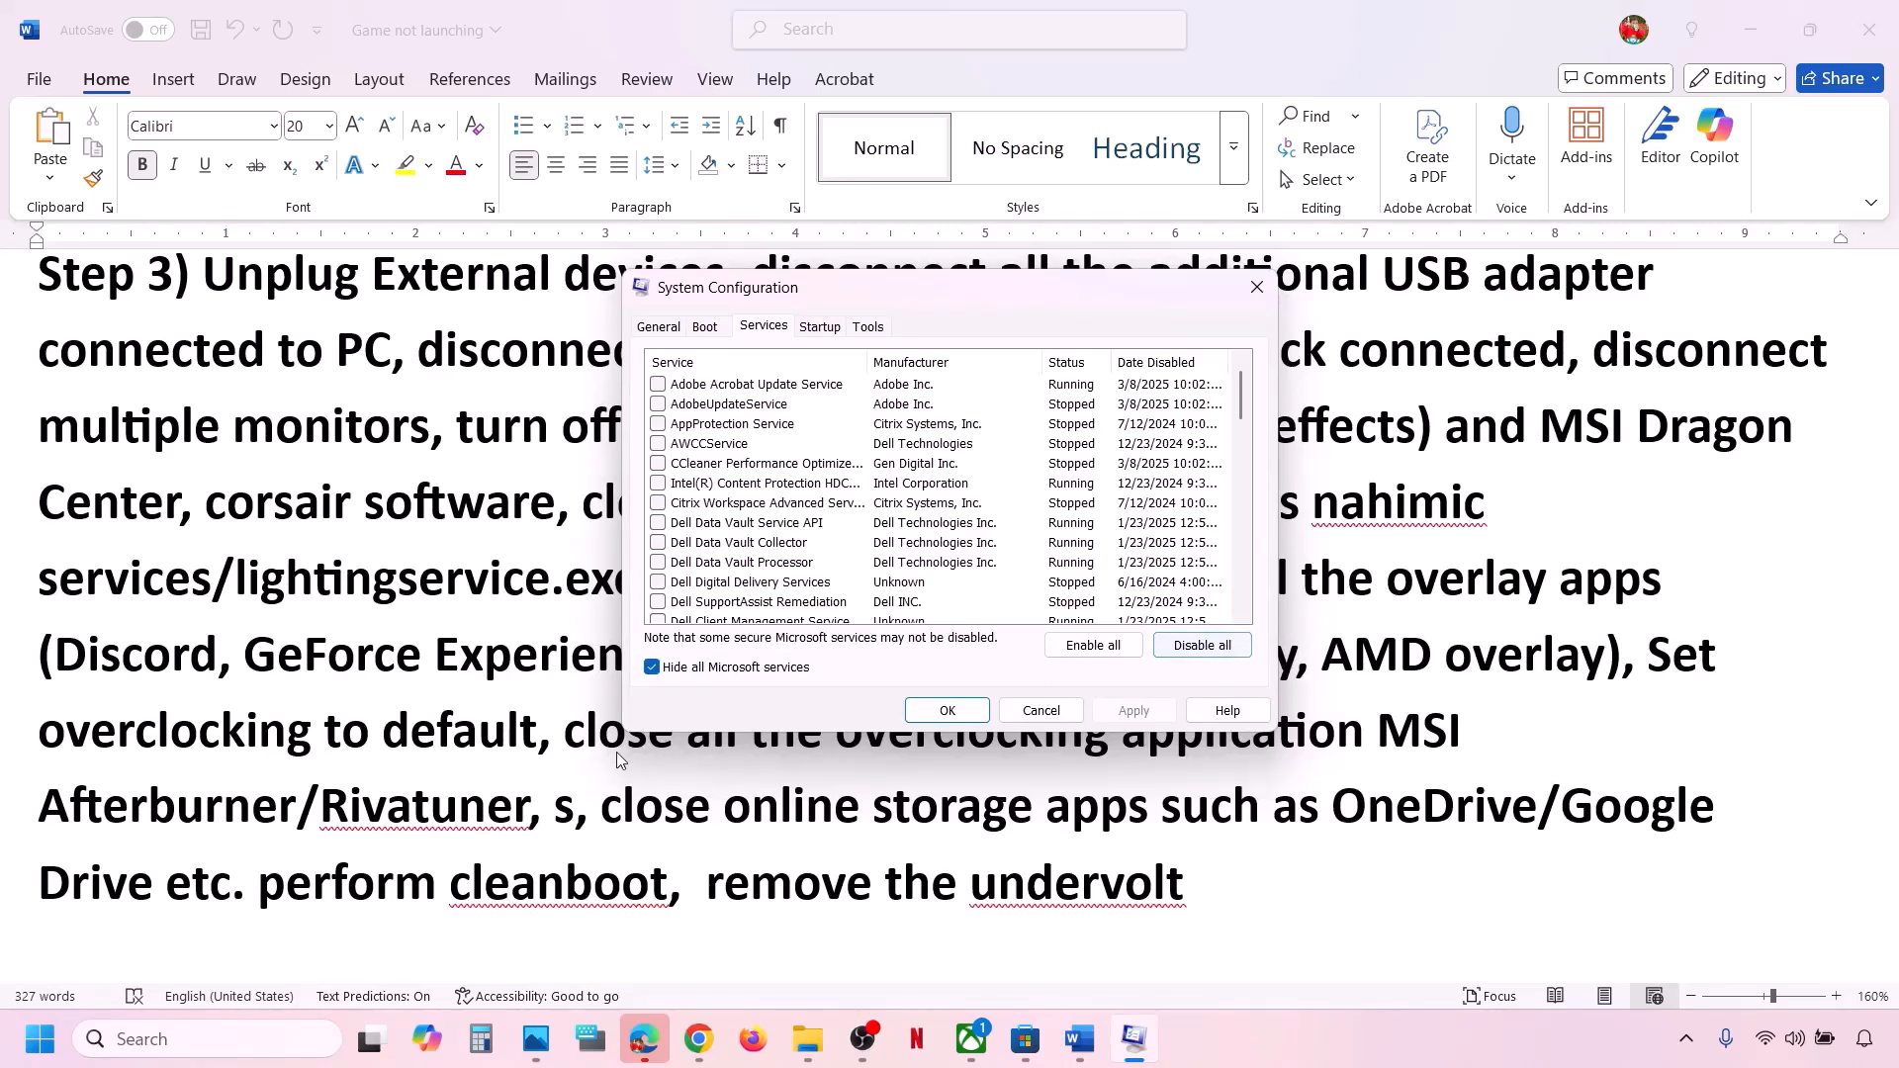
left_click(1197, 644)
left_click(1137, 711)
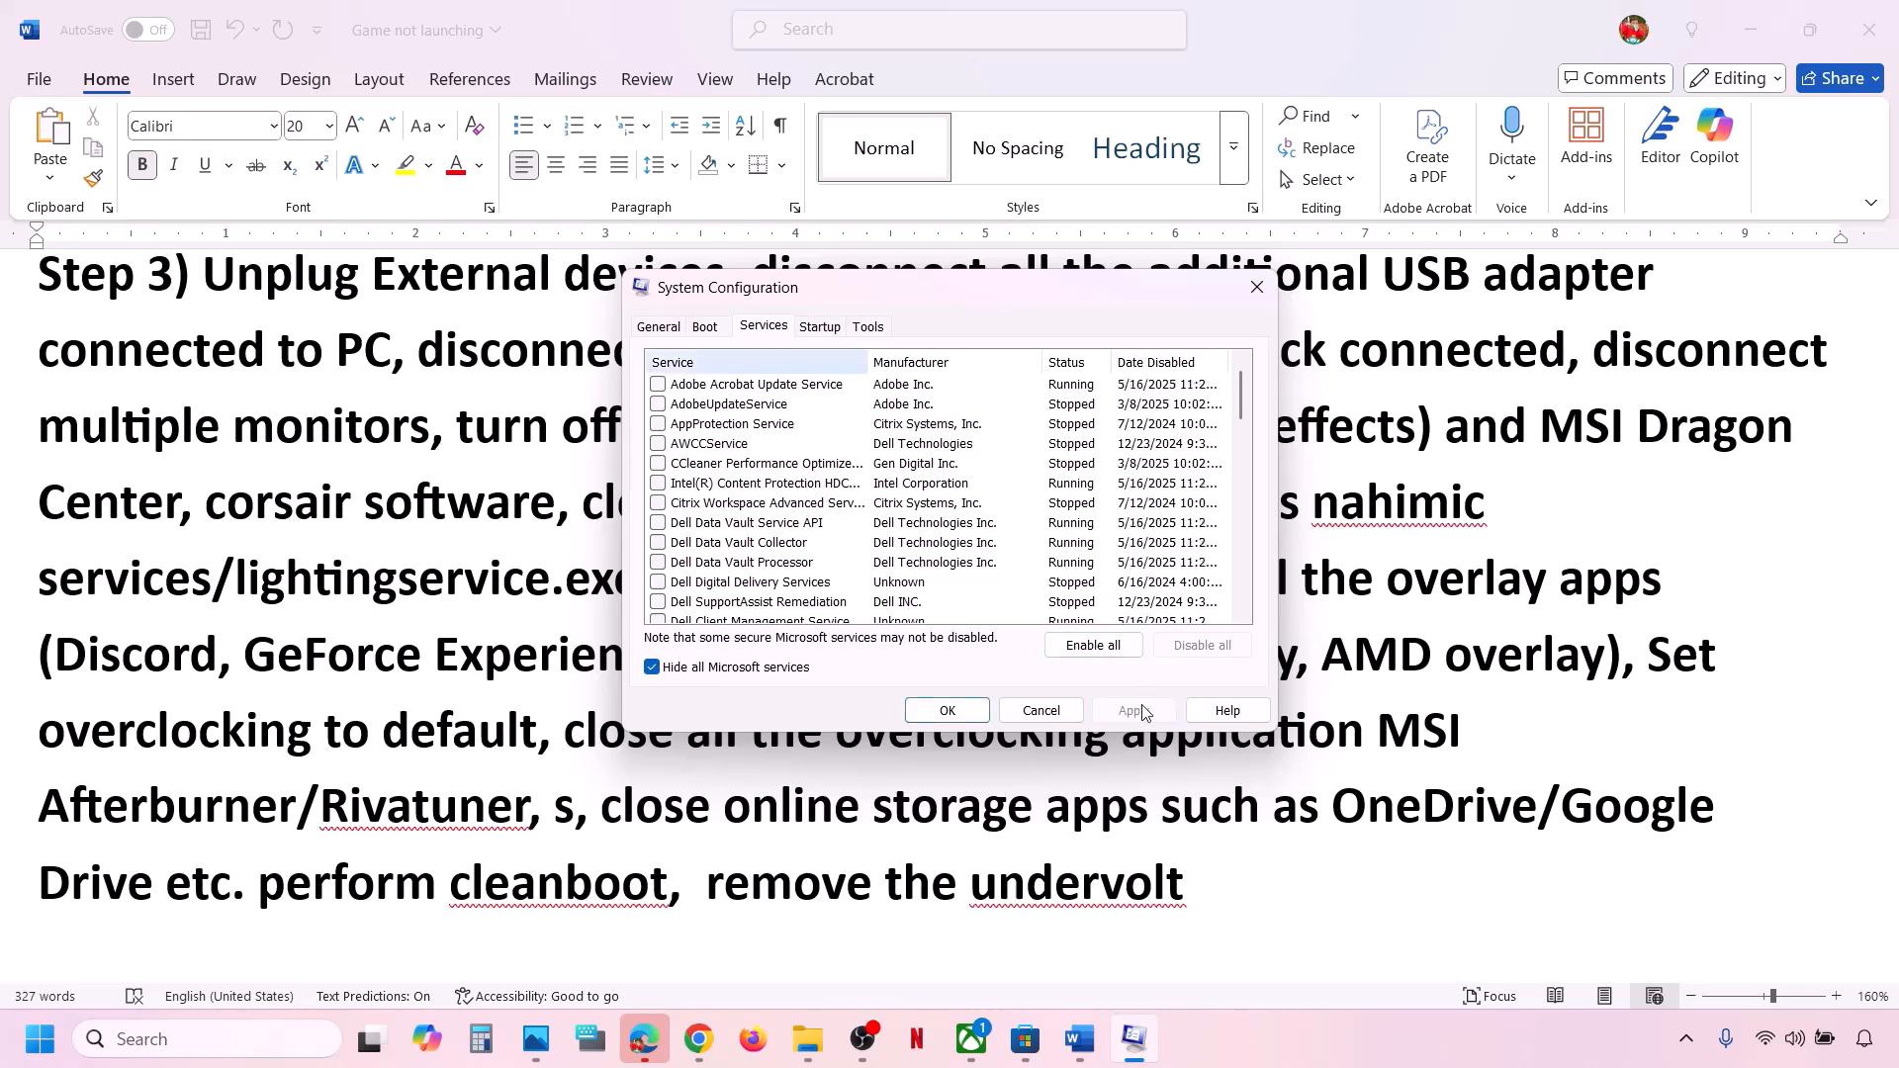
left_click(949, 711)
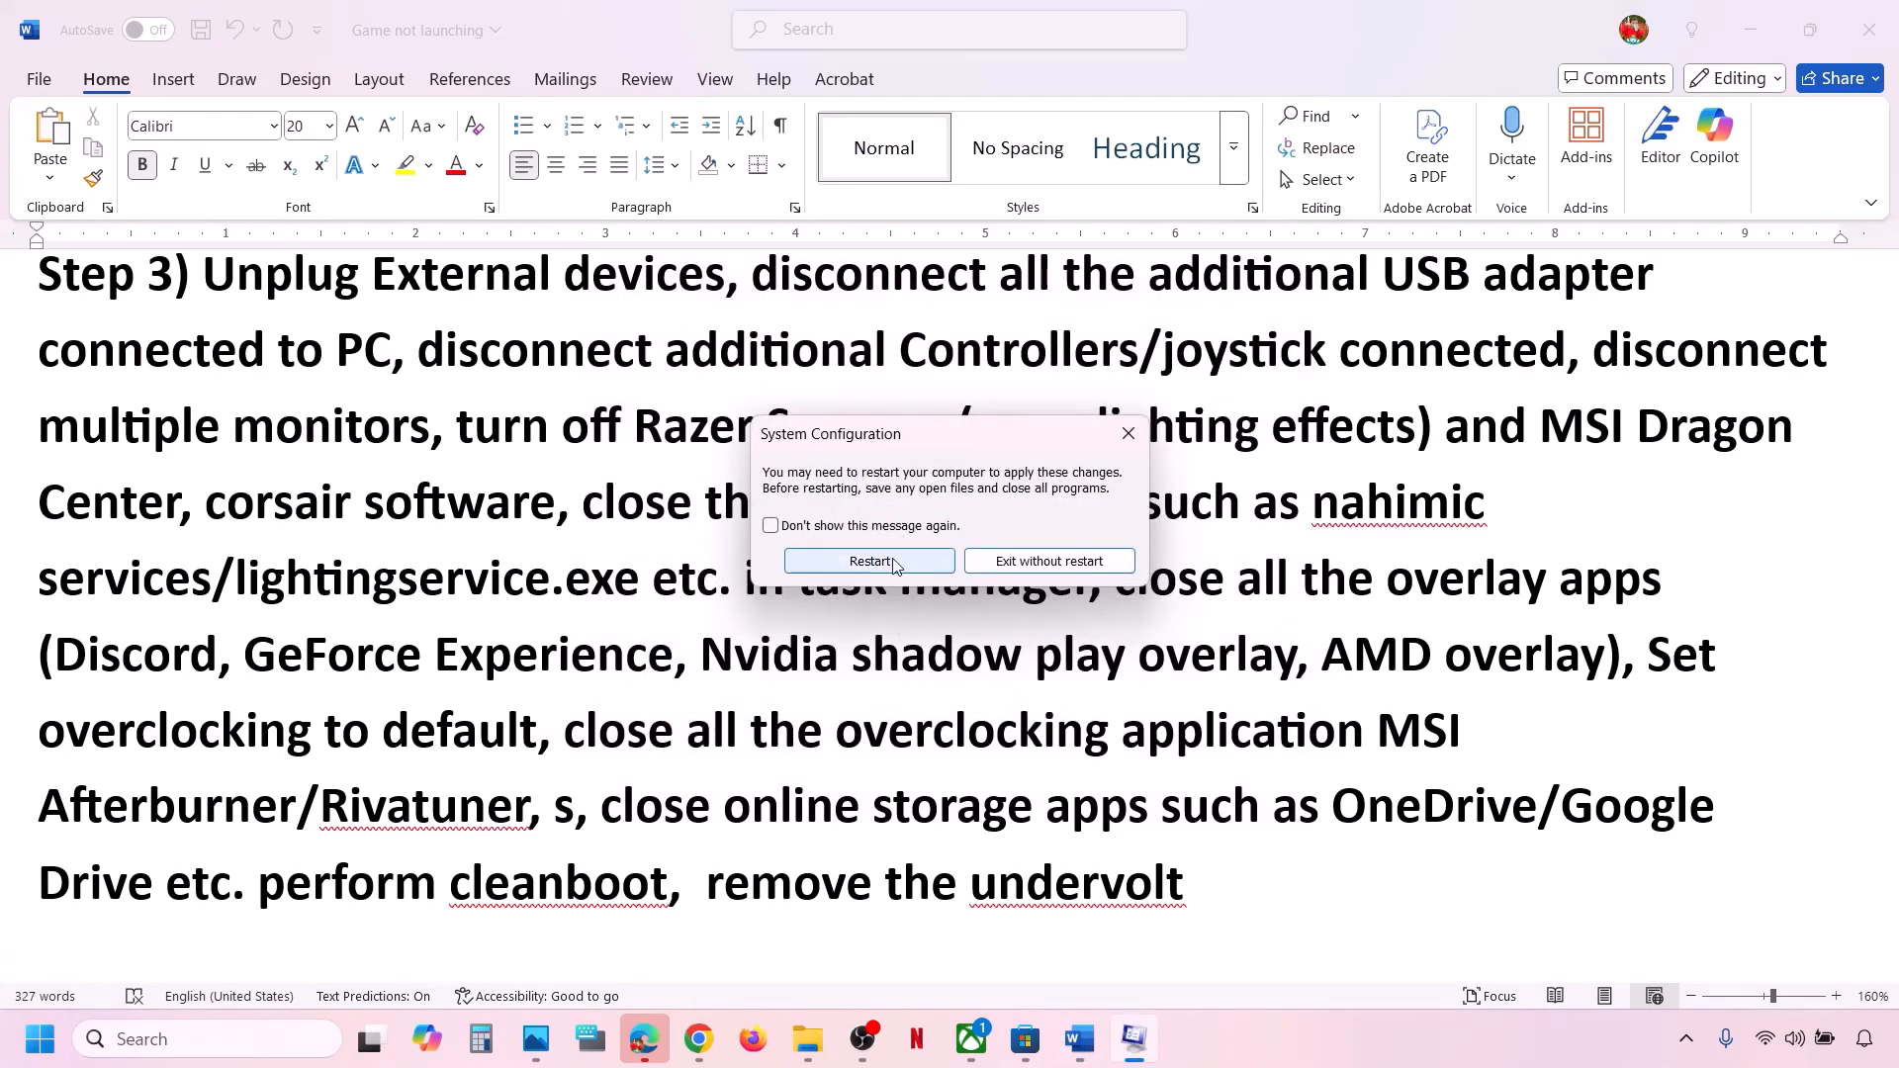
left_click(1129, 433)
Undo the accidental overwrite of "perform cleanboot" in Step 3, and highlight the online storage apps and "remove the undervolt" items
scroll(743, 836, "down", 1)
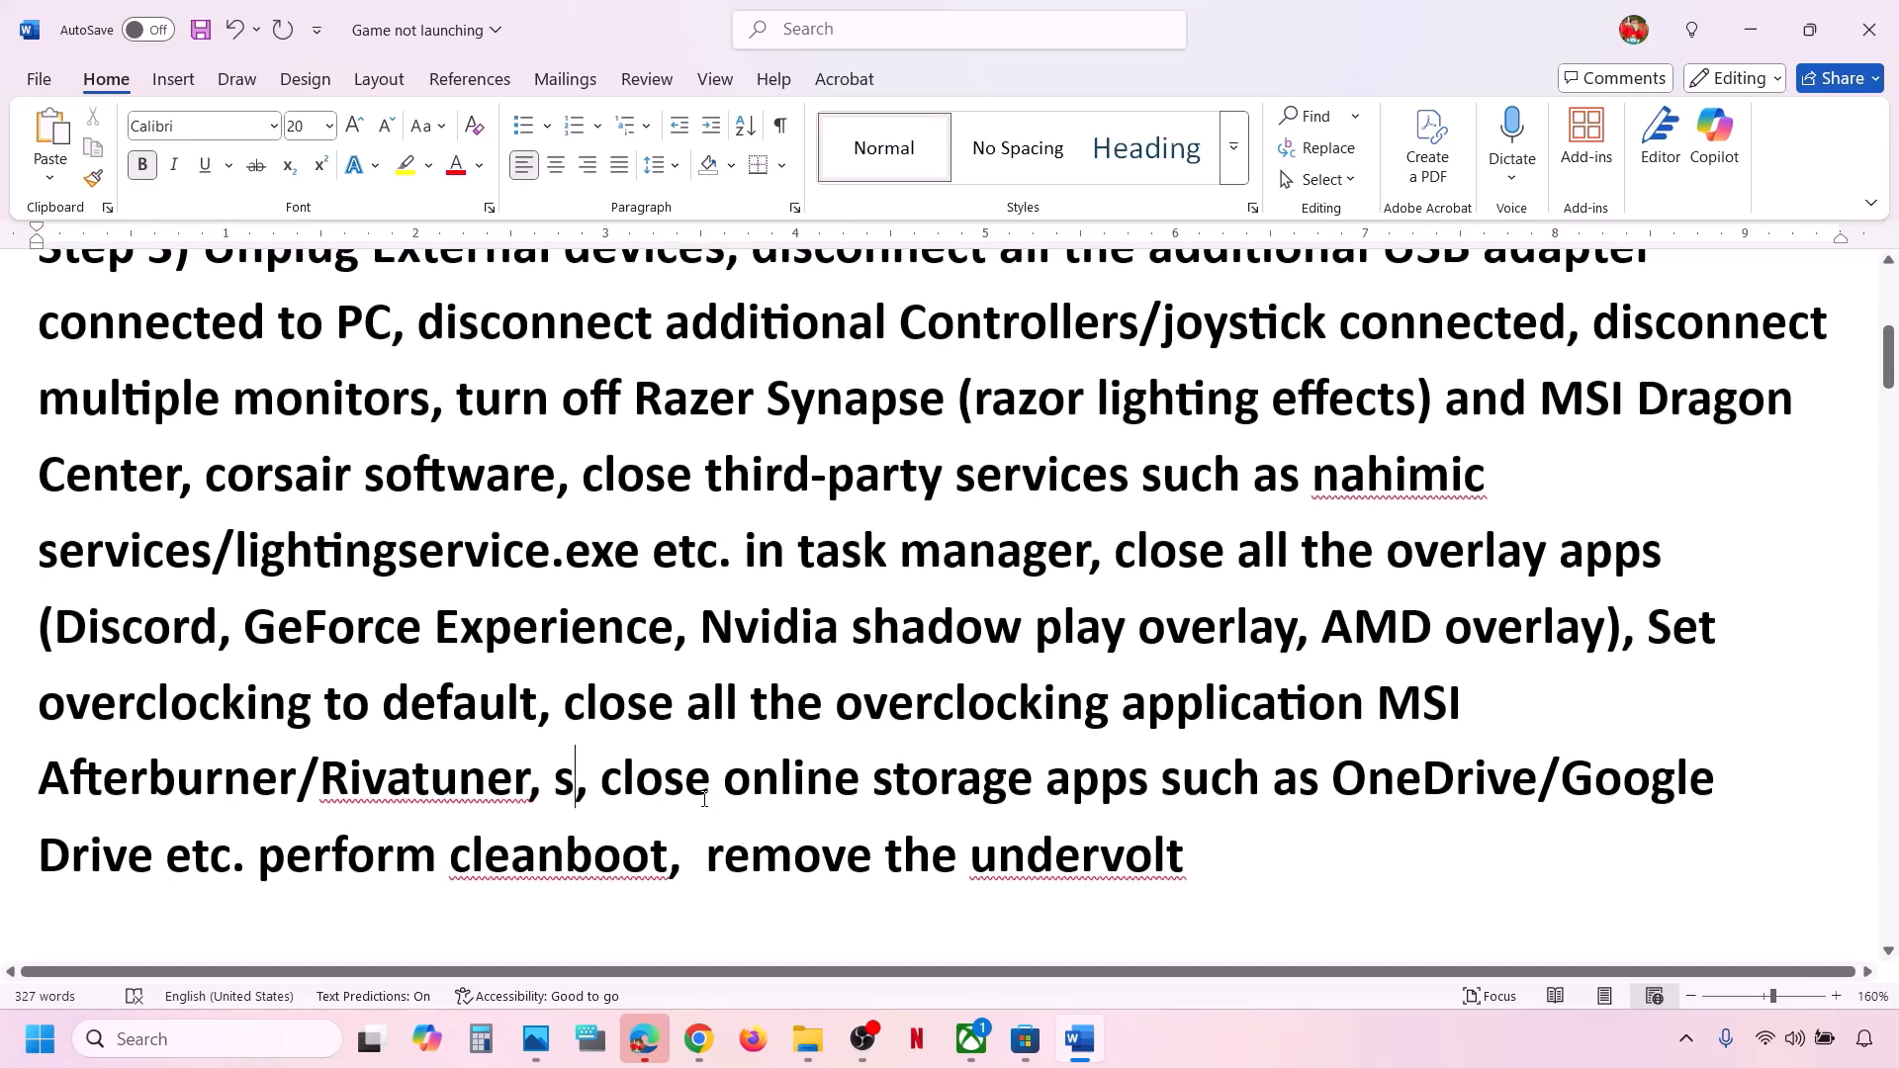
key("ctrl+z")
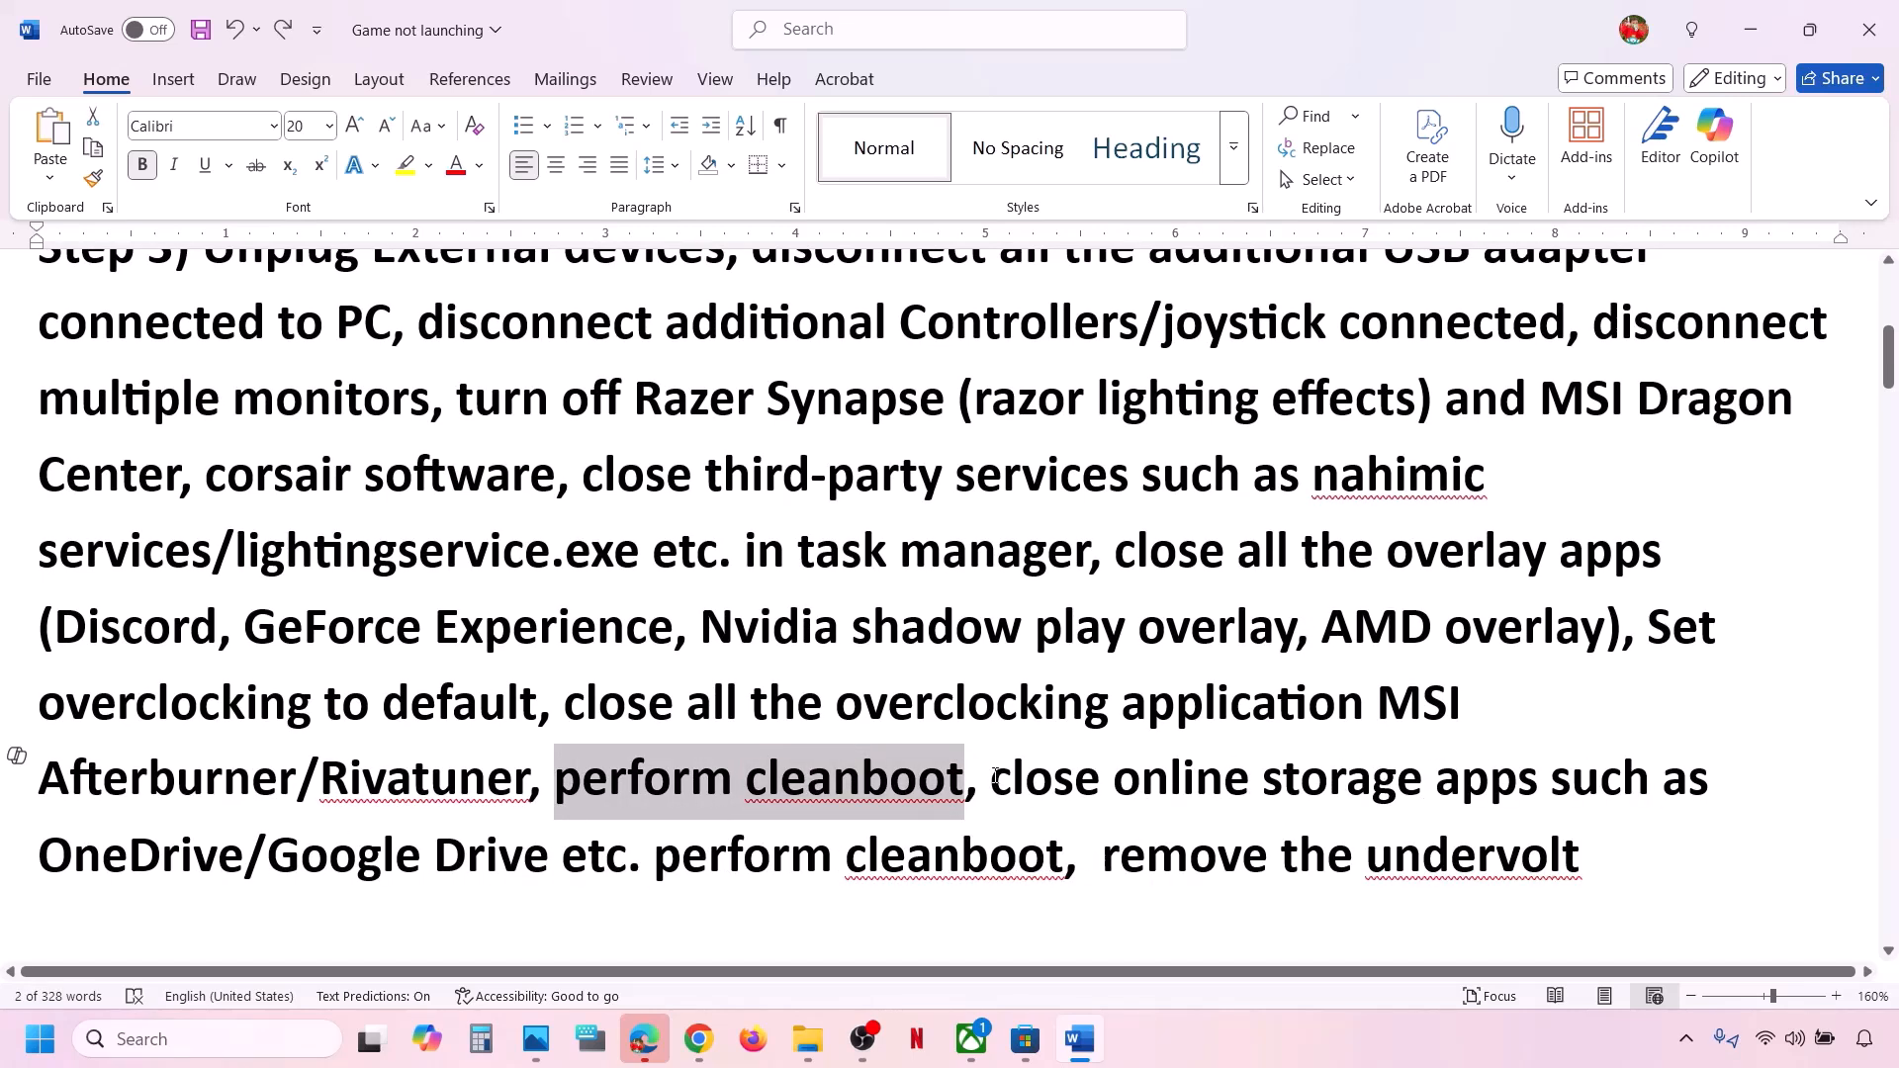
left_click_drag(995, 776, 635, 836)
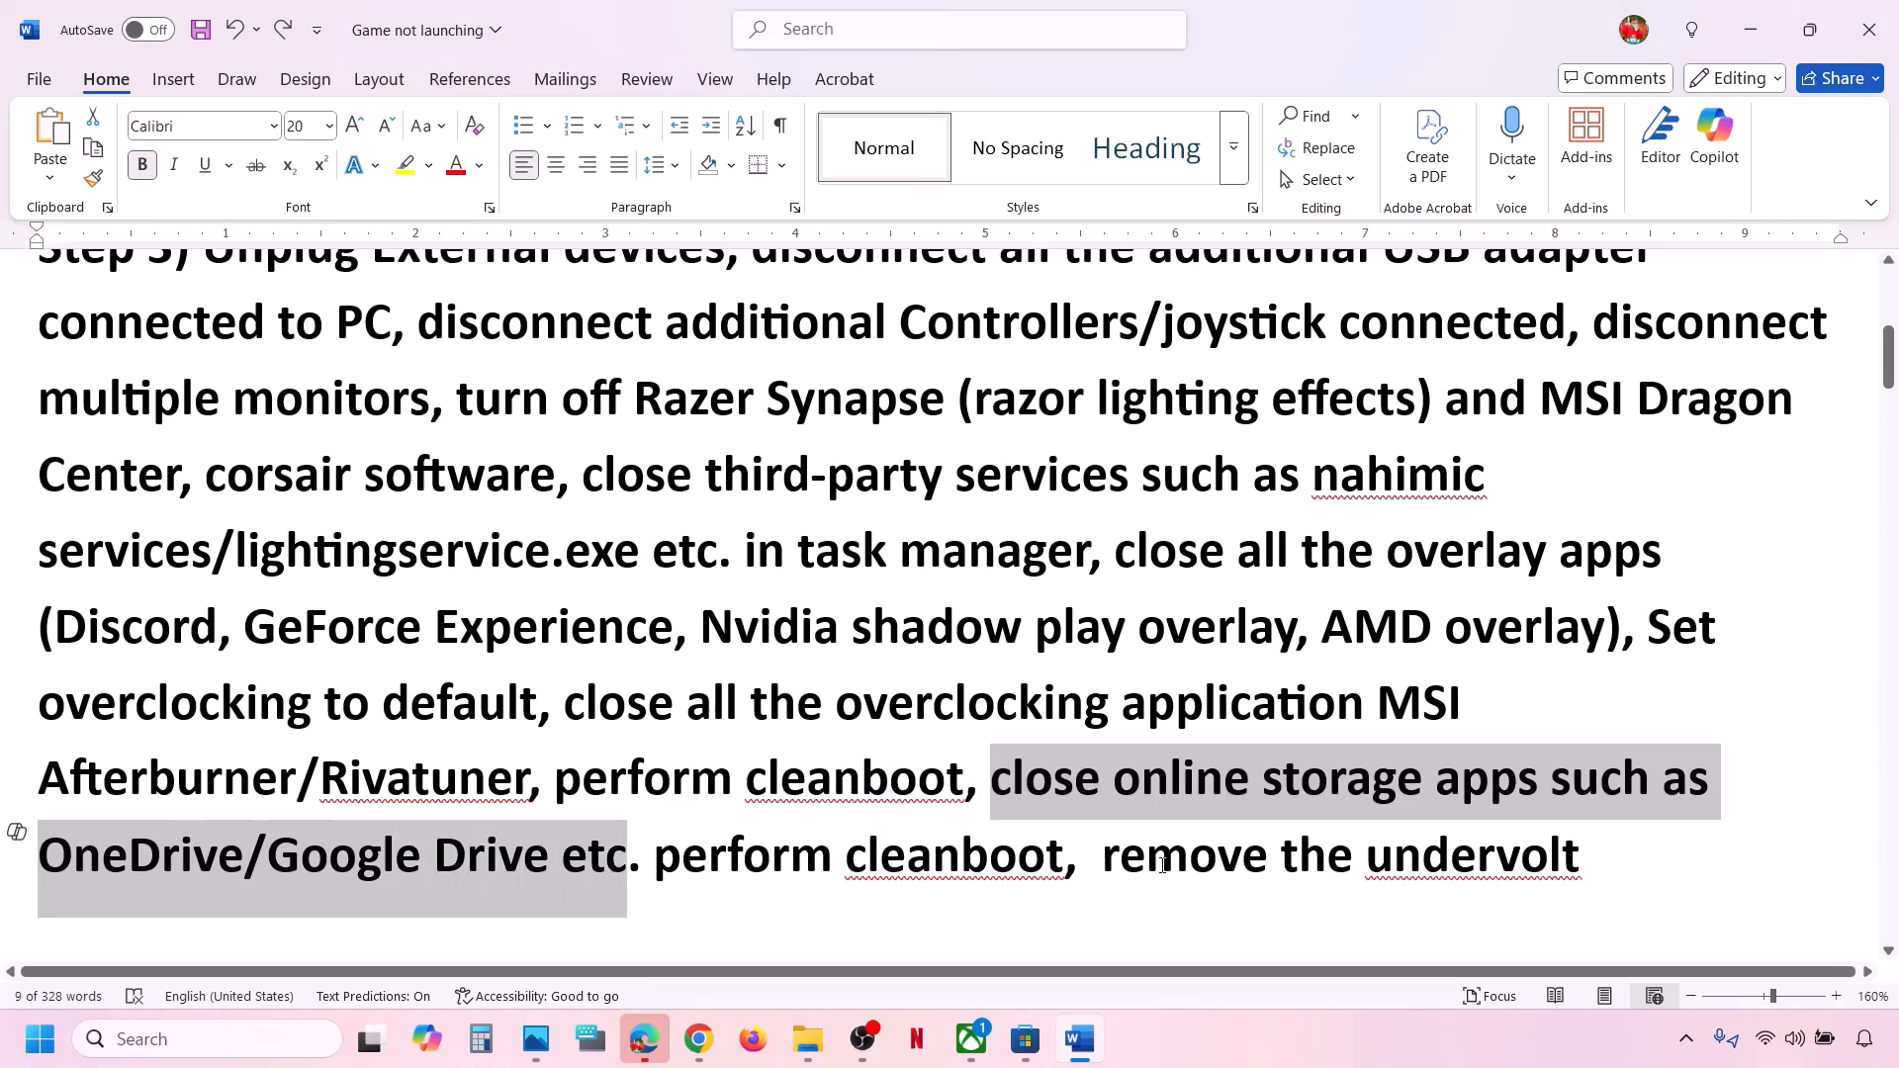
left_click_drag(1112, 858, 1580, 856)
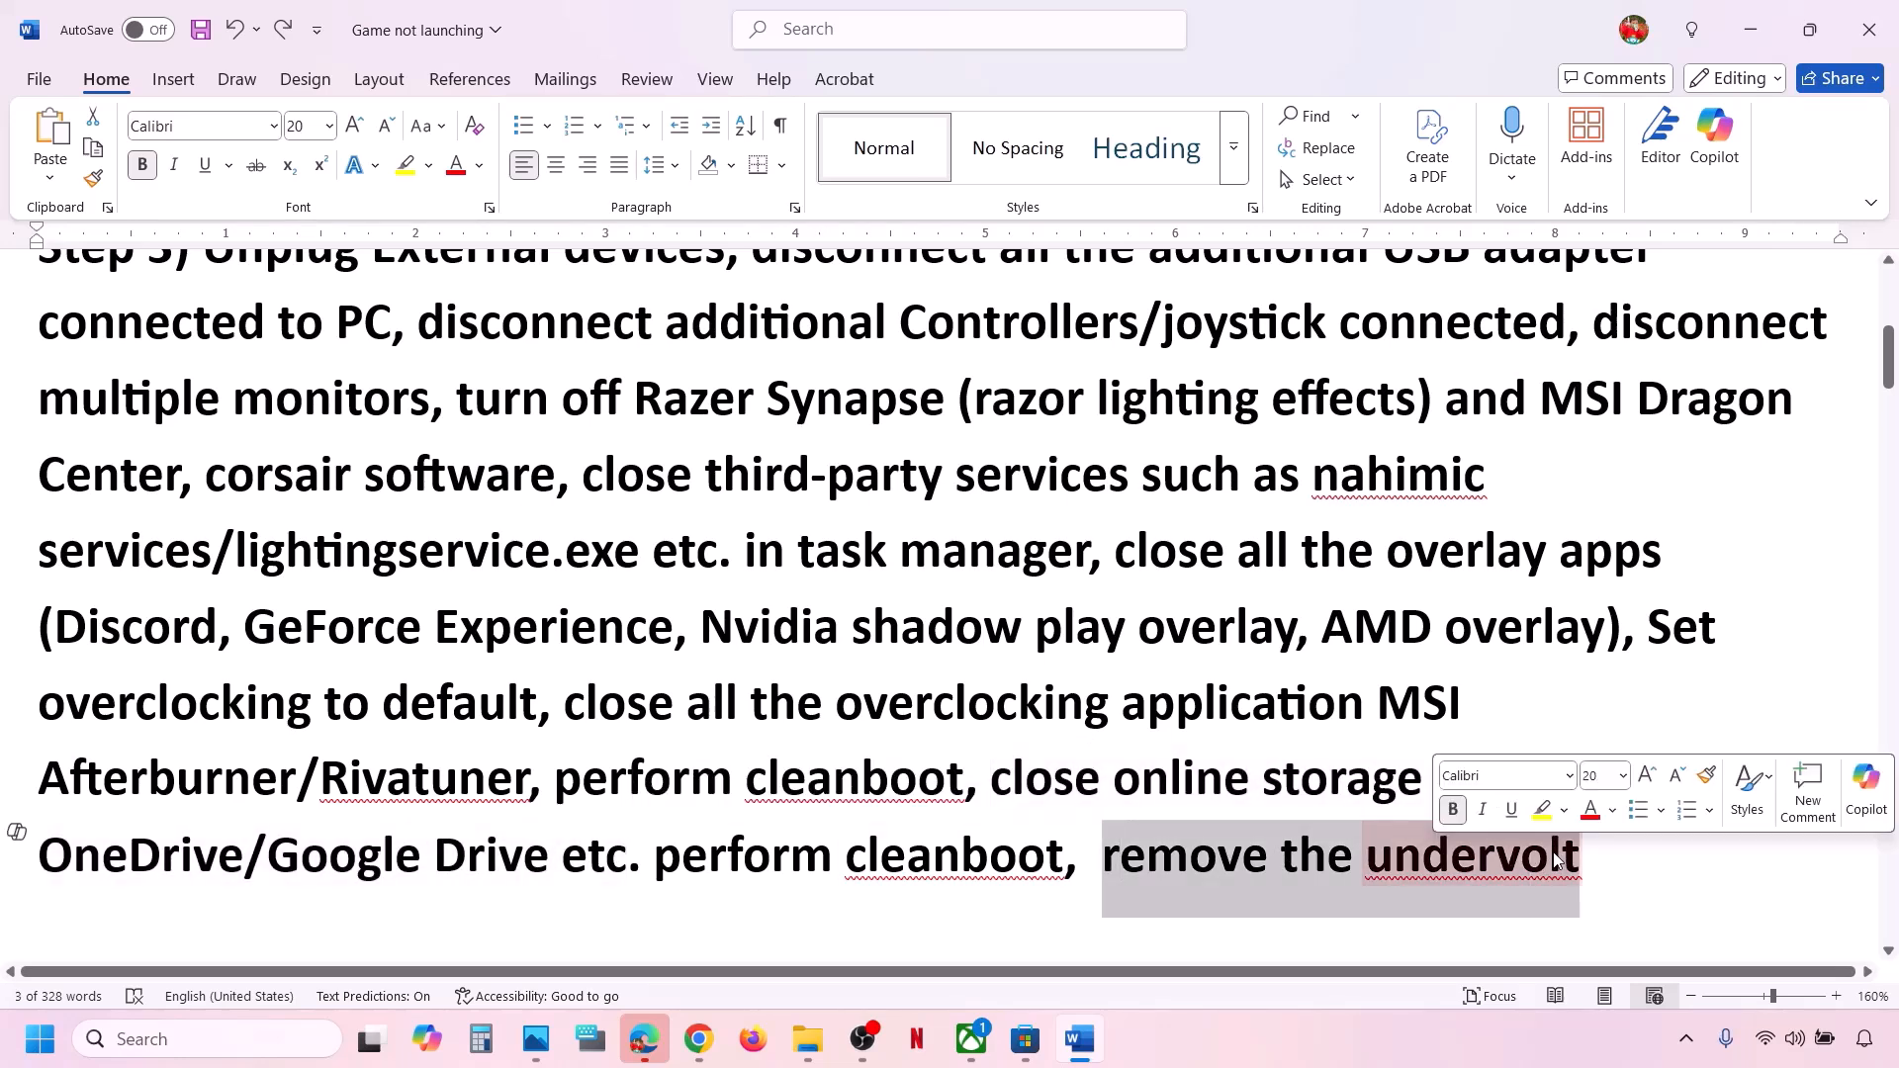
left_click(564, 746)
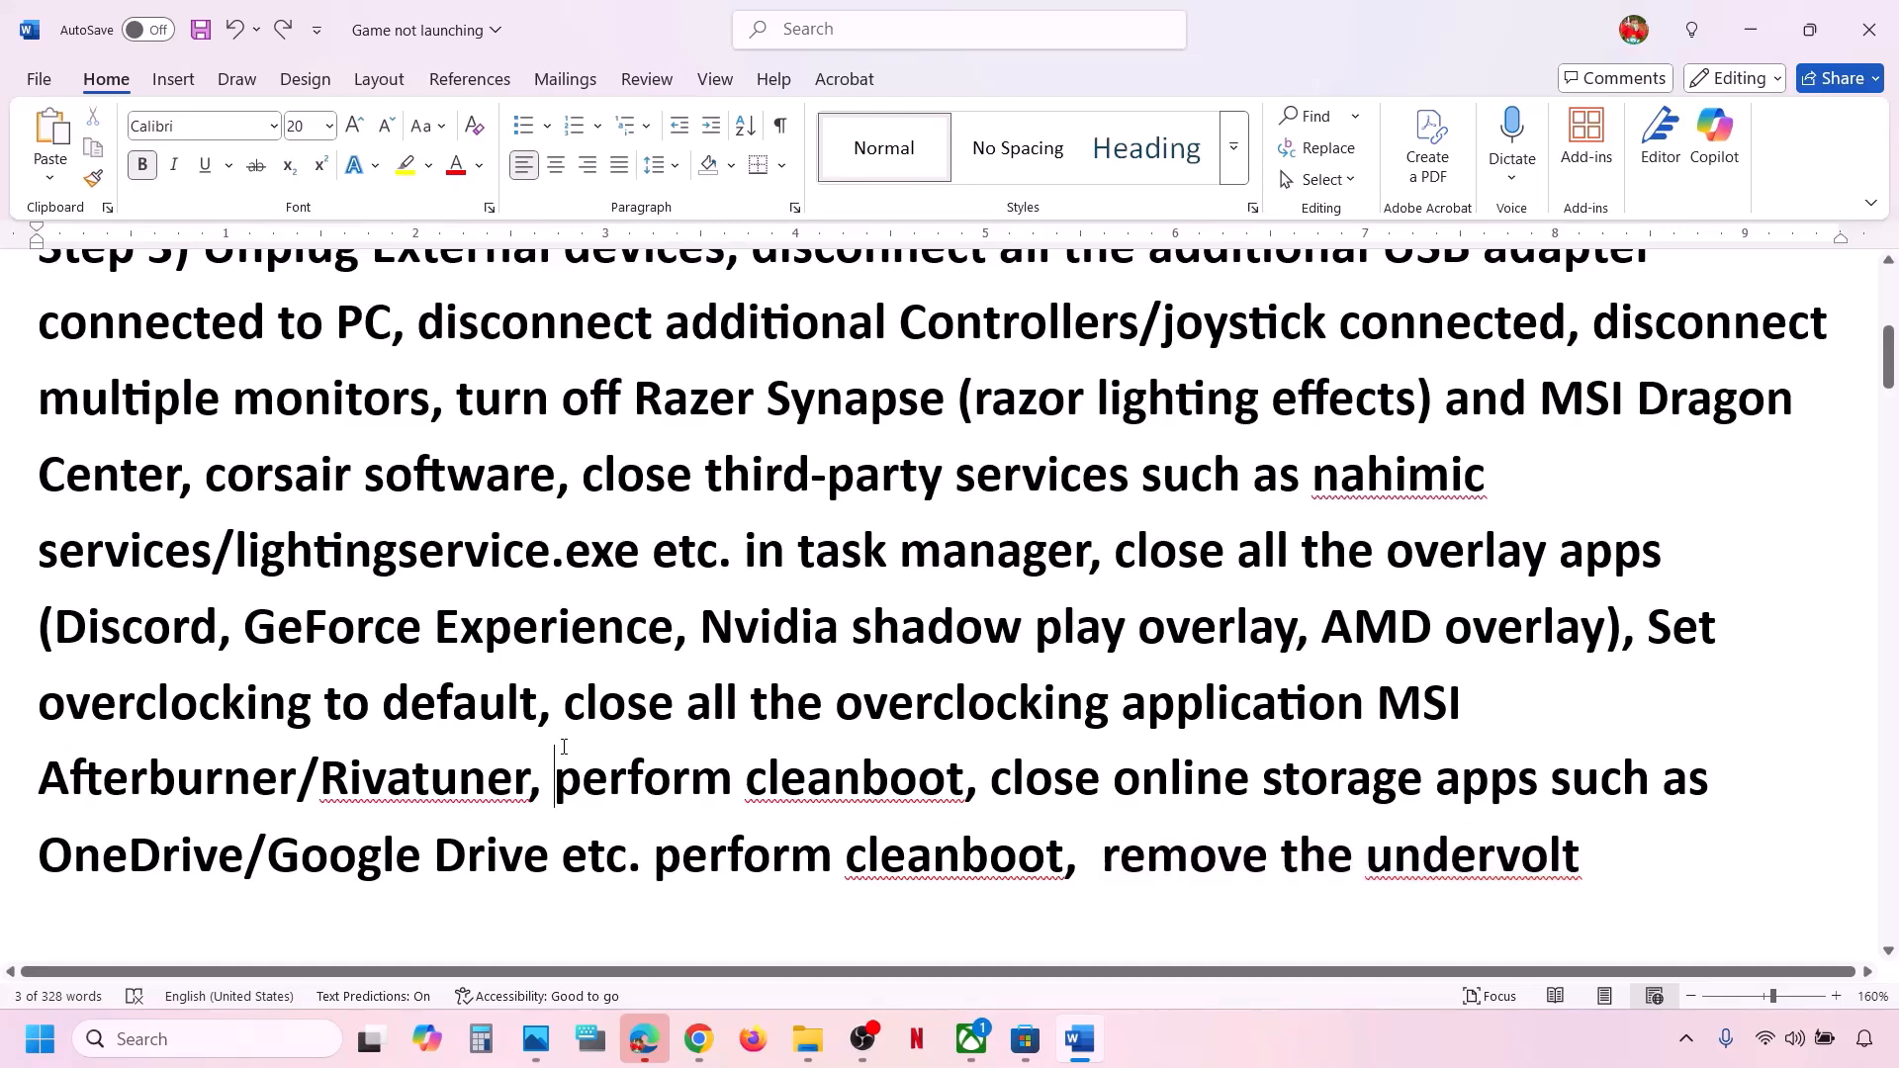
Highlight "Restart PC" in Step 4, and view the Windows power options without restarting
scroll(563, 744, "down", 3)
left_click_drag(255, 789, 425, 757)
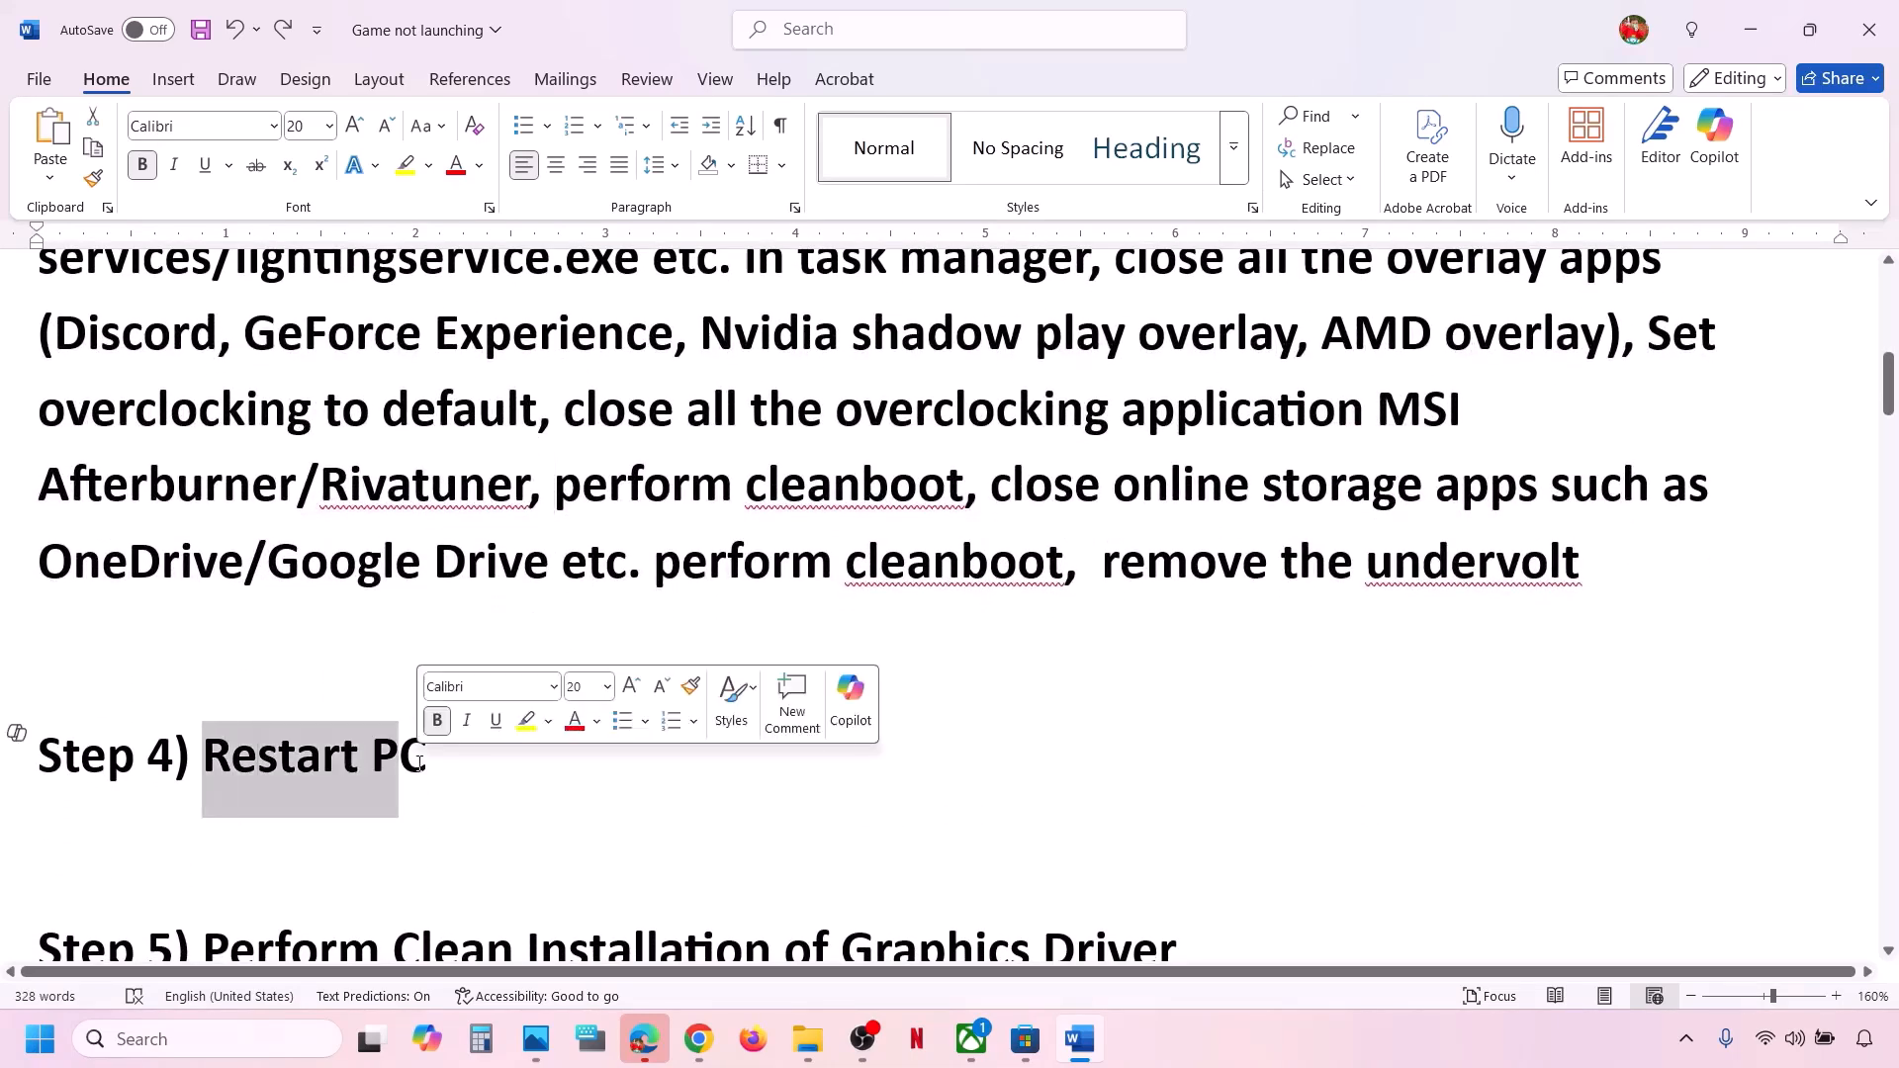
key("super")
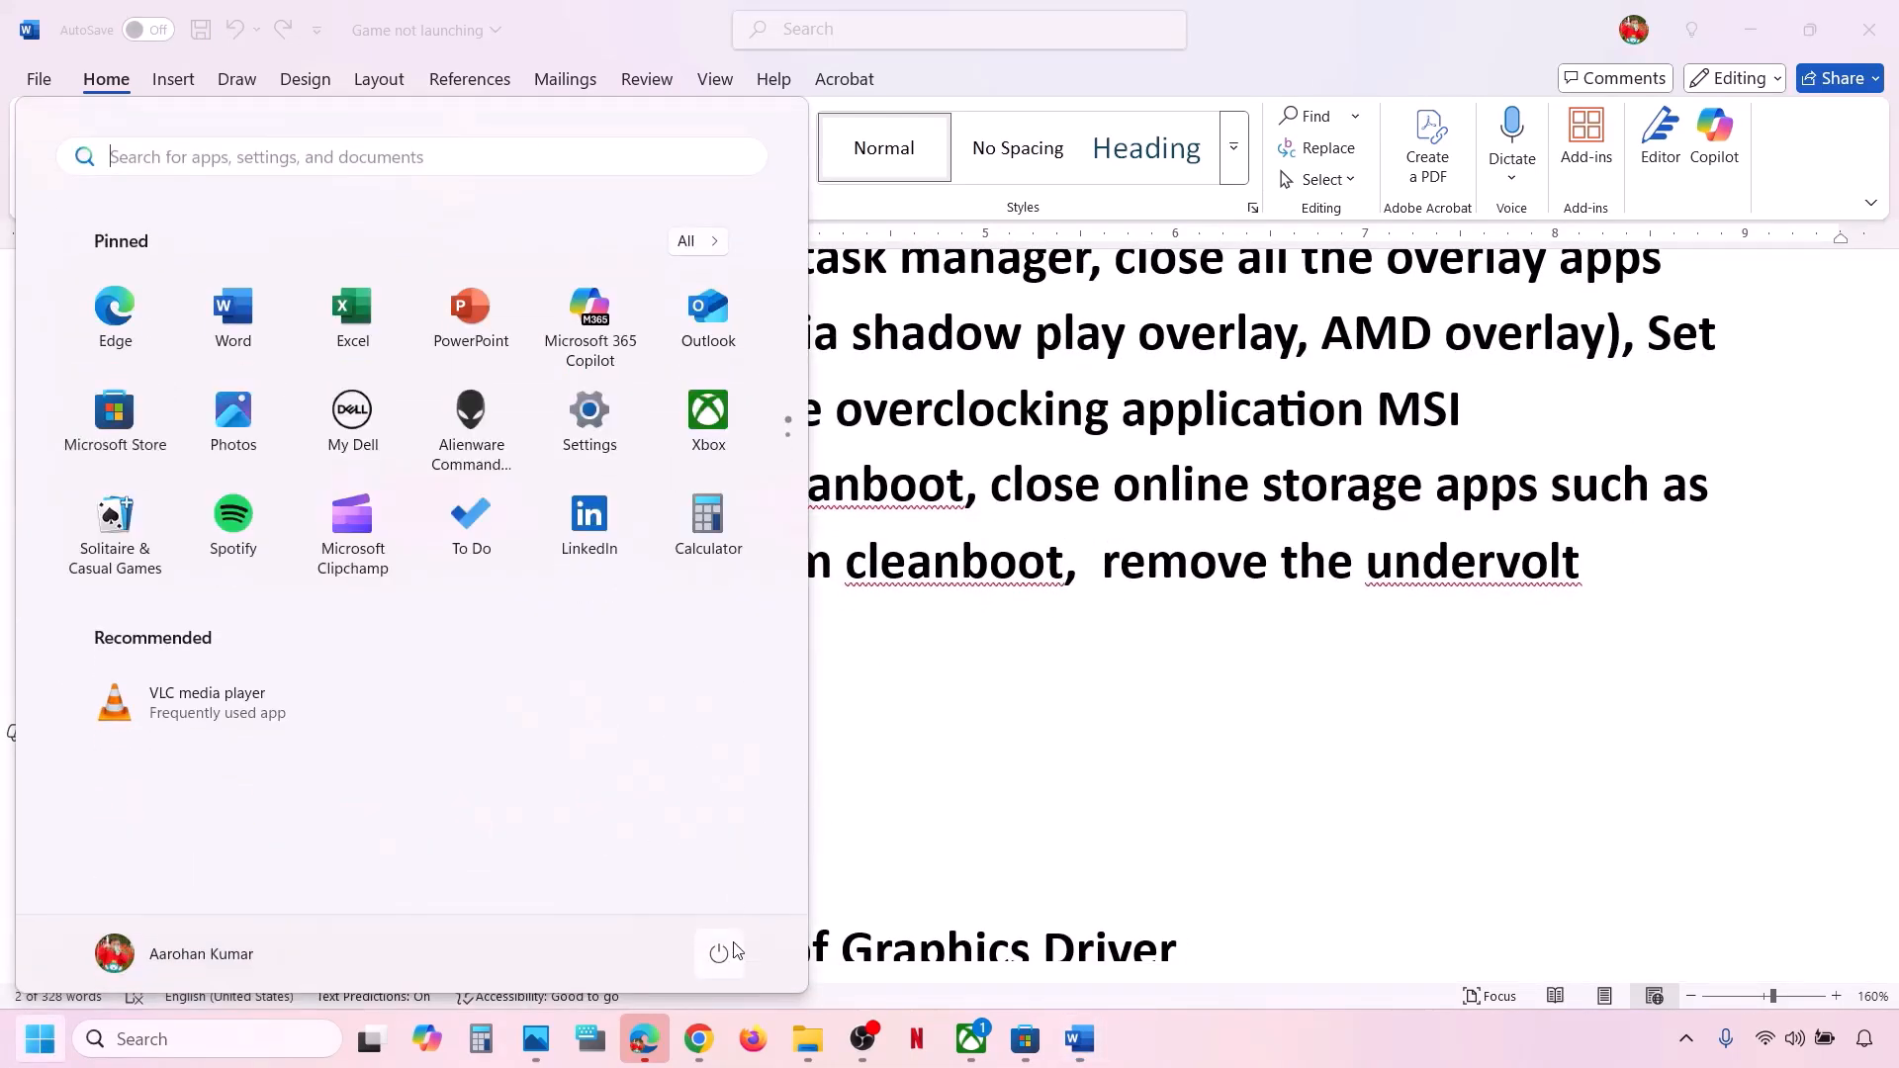
left_click(719, 953)
key("Escape")
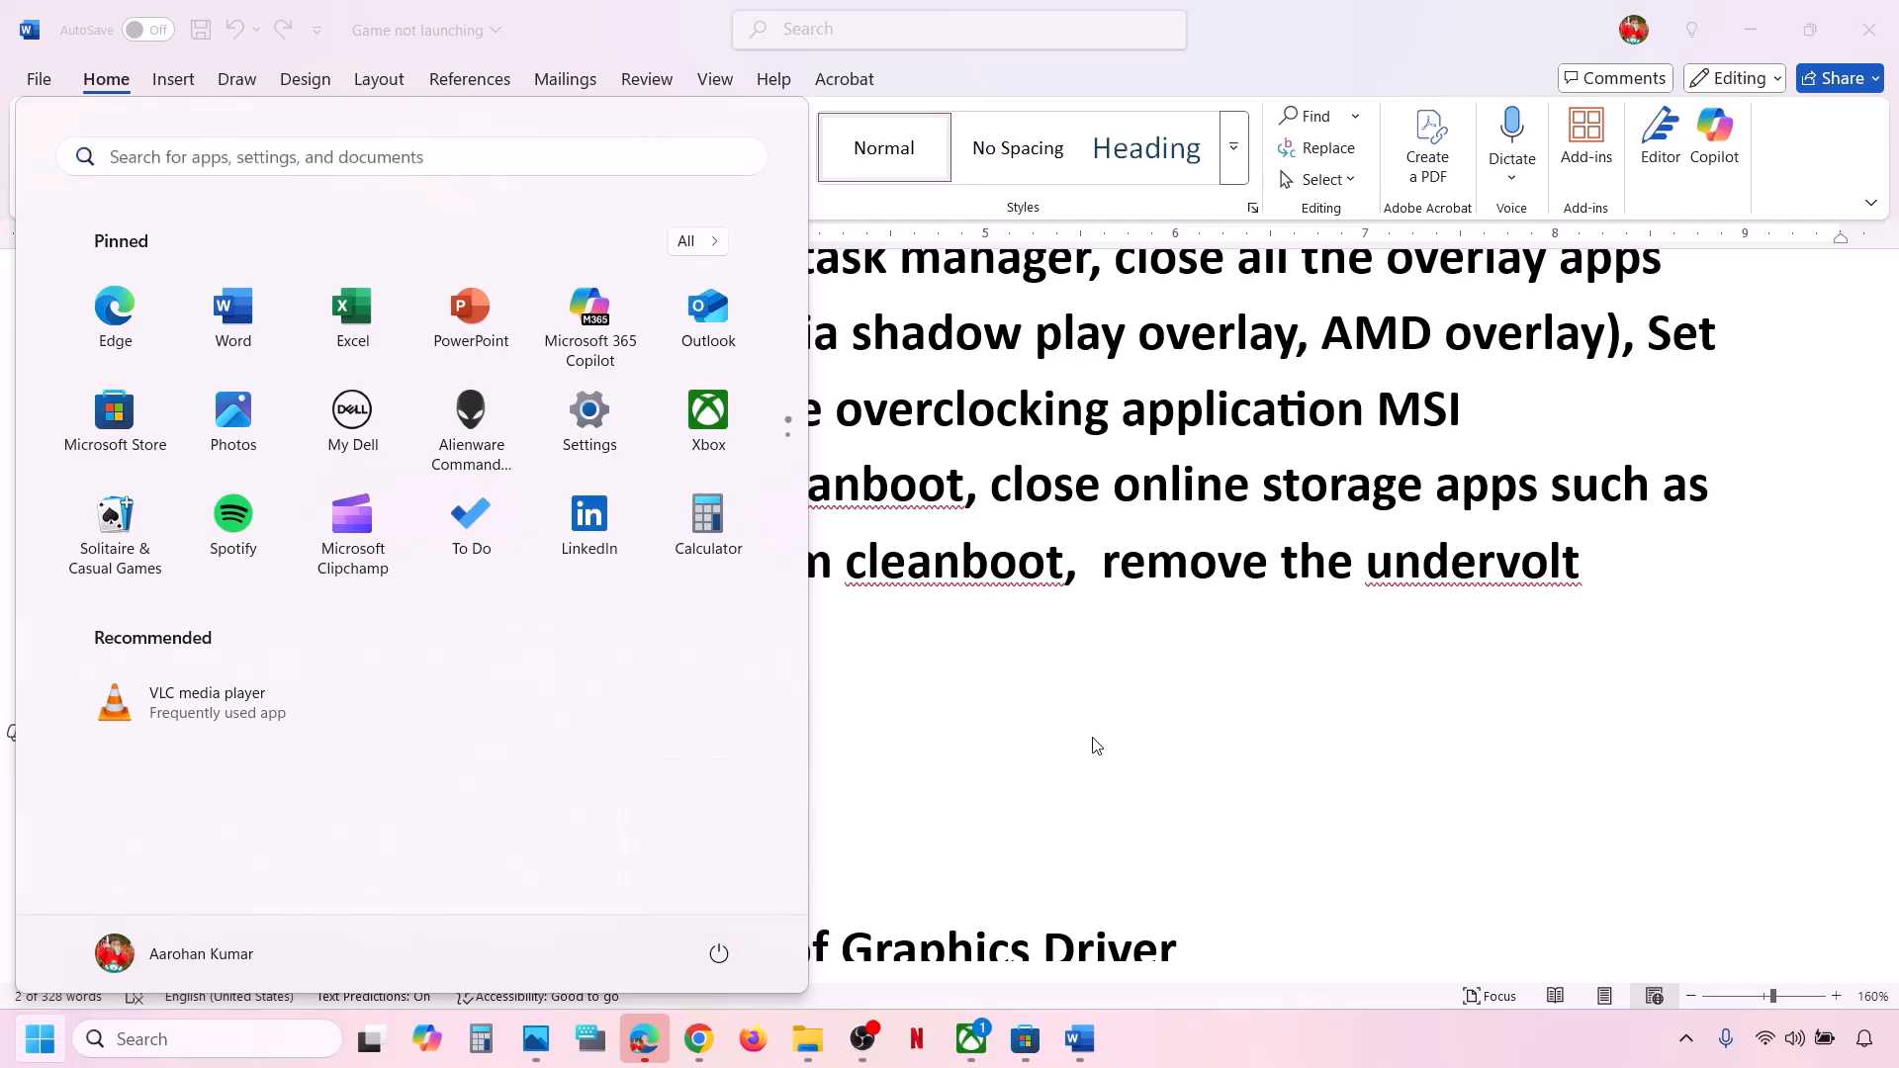
key("Escape")
Highlight the Step 5 text on clean installation of the graphics driver, including the NVIDIA and AMD links
scroll(908, 742, "down", 3)
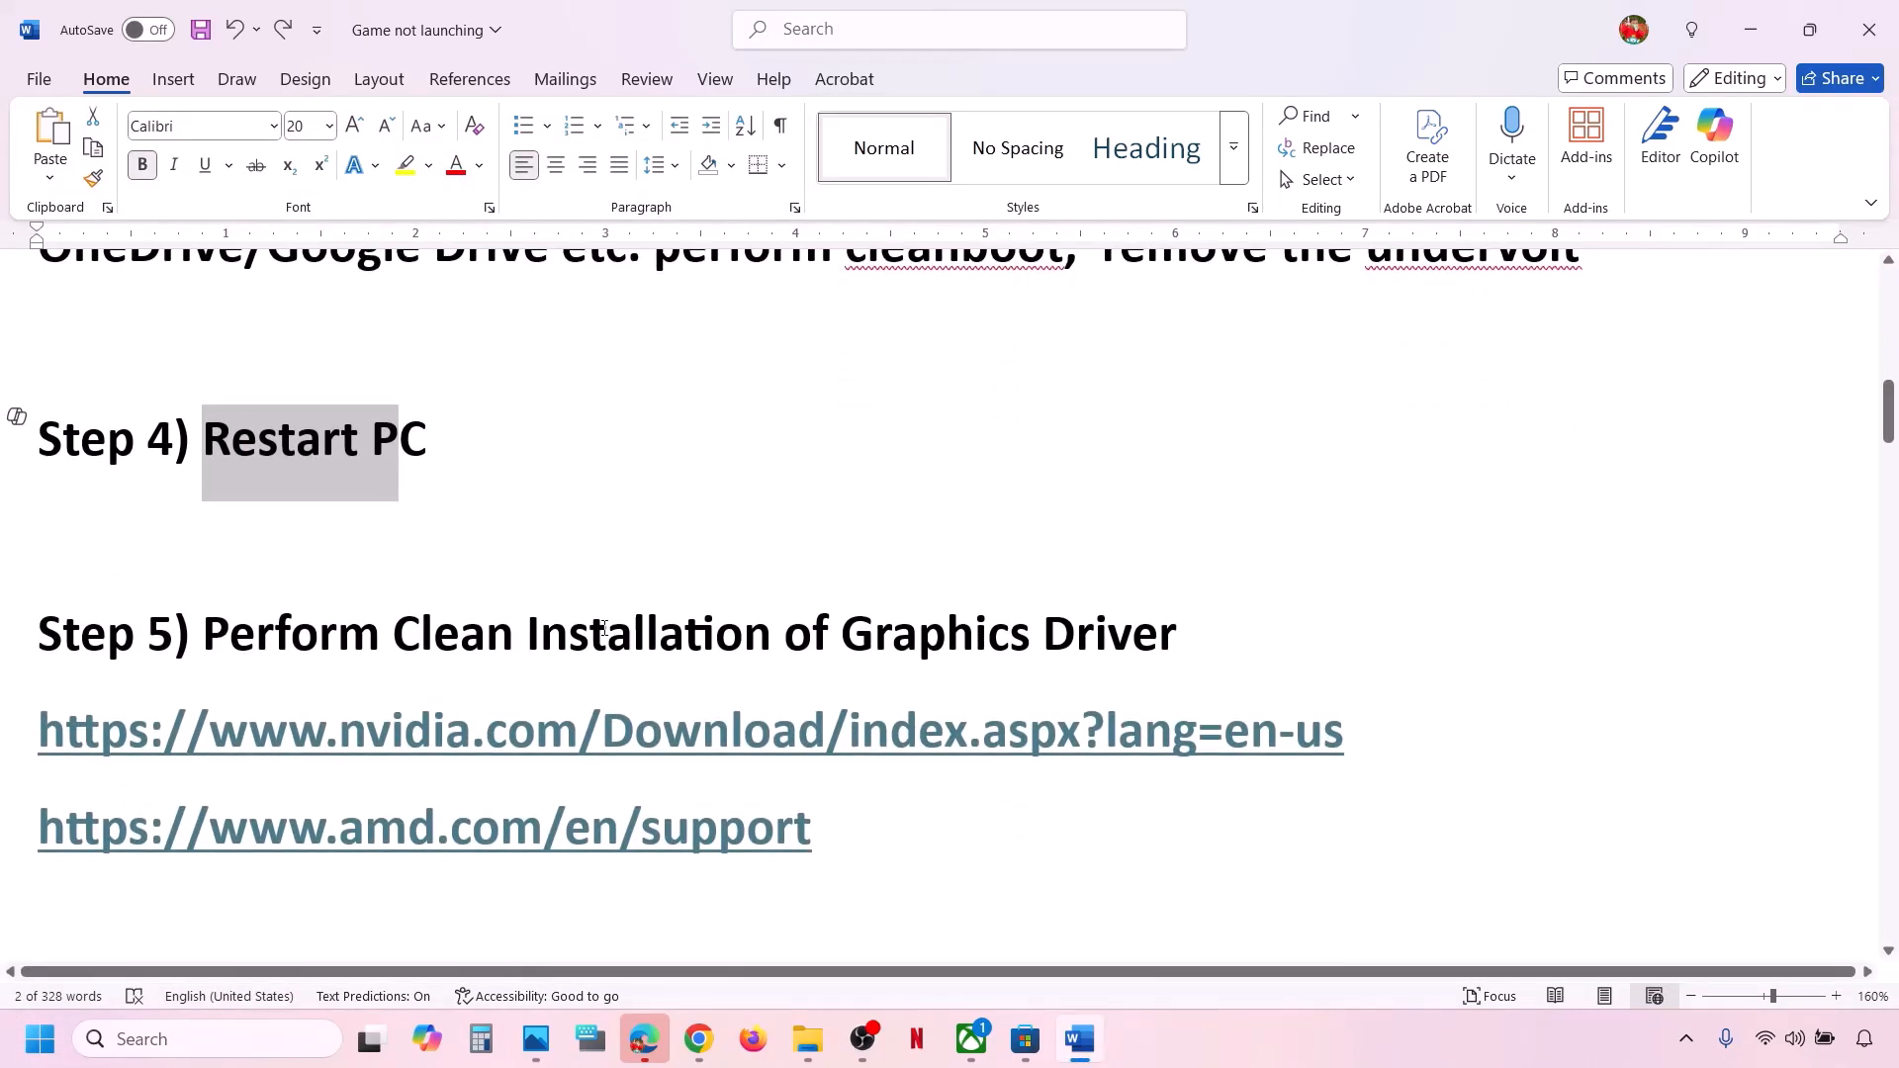
left_click_drag(603, 627, 1201, 623)
left_click_drag(1342, 729, 1279, 706)
left_click_drag(40, 827, 637, 827)
Switch to the NVIDIA drivers page in Chrome, and search for the GeForce RTX 3050 Laptop GPU driver for Windows 11
left_click(1407, 1050)
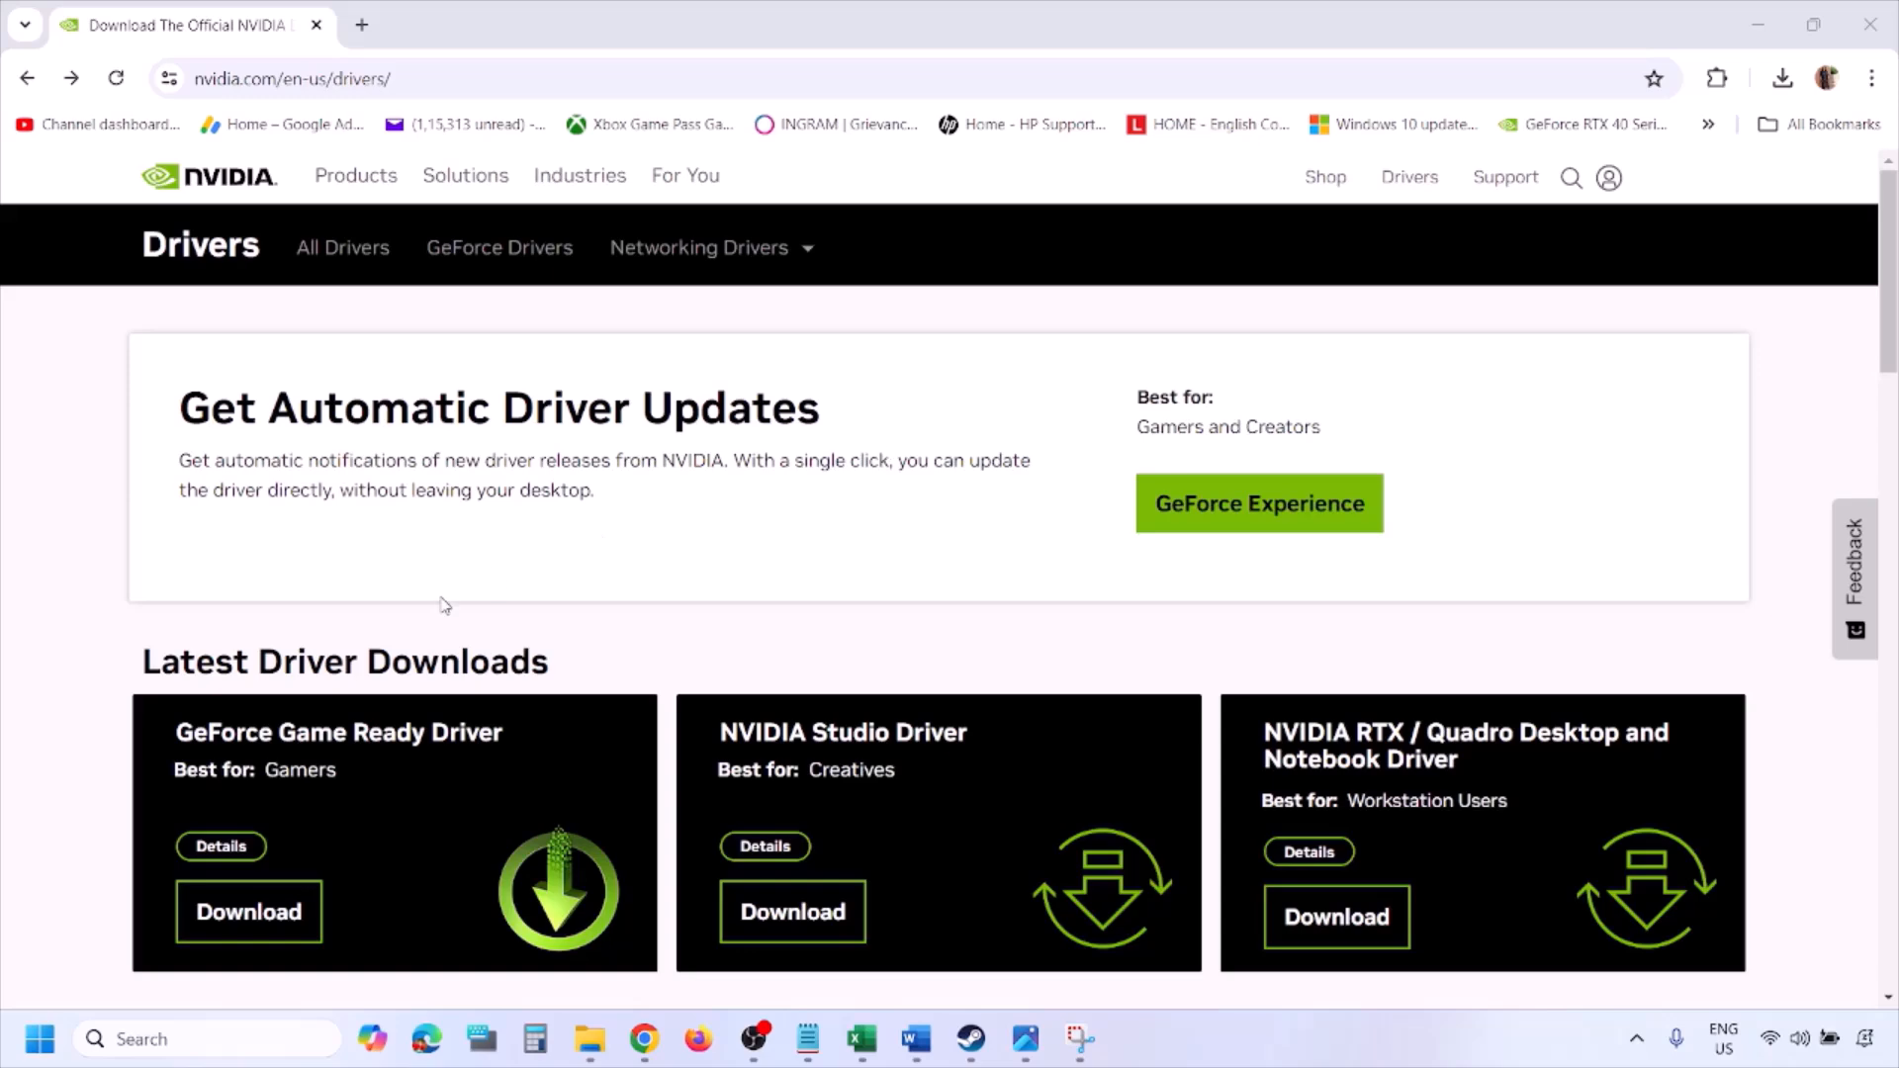
scroll(444, 605, "down", 9)
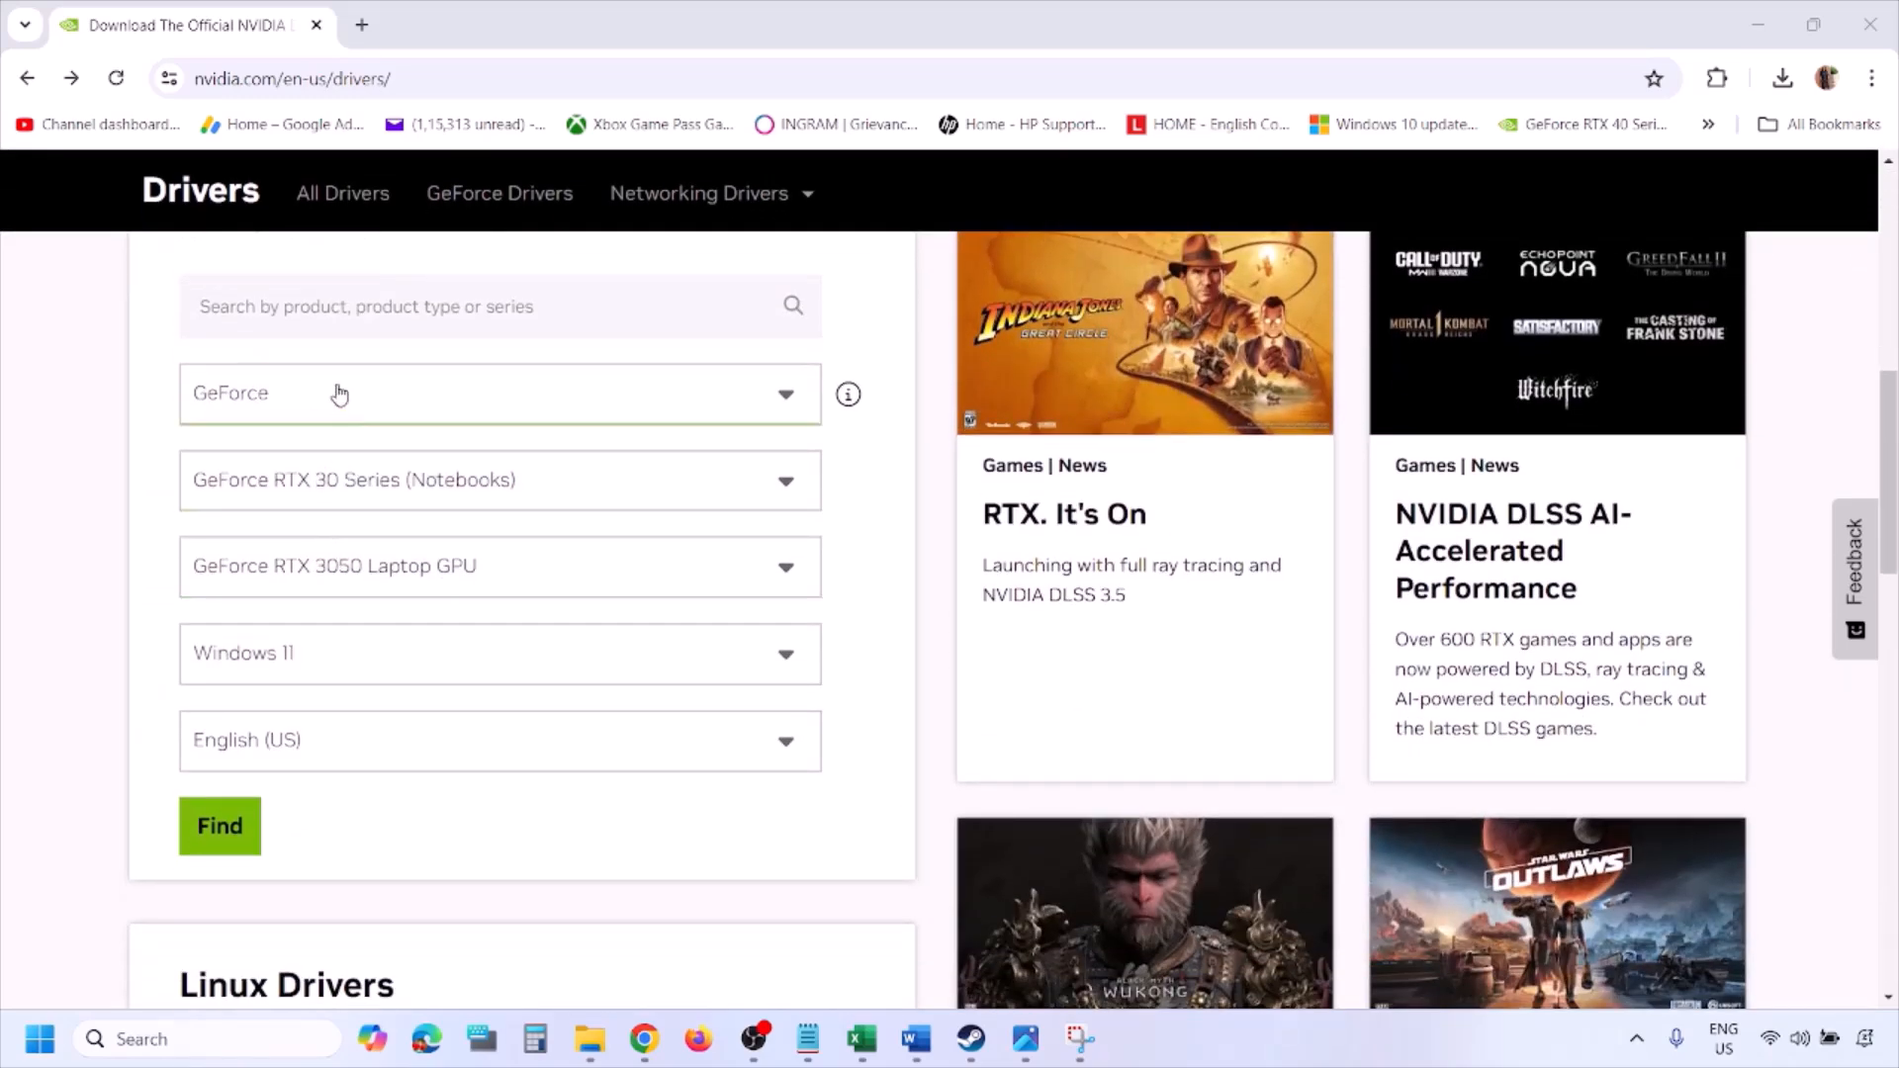
left_click(312, 657)
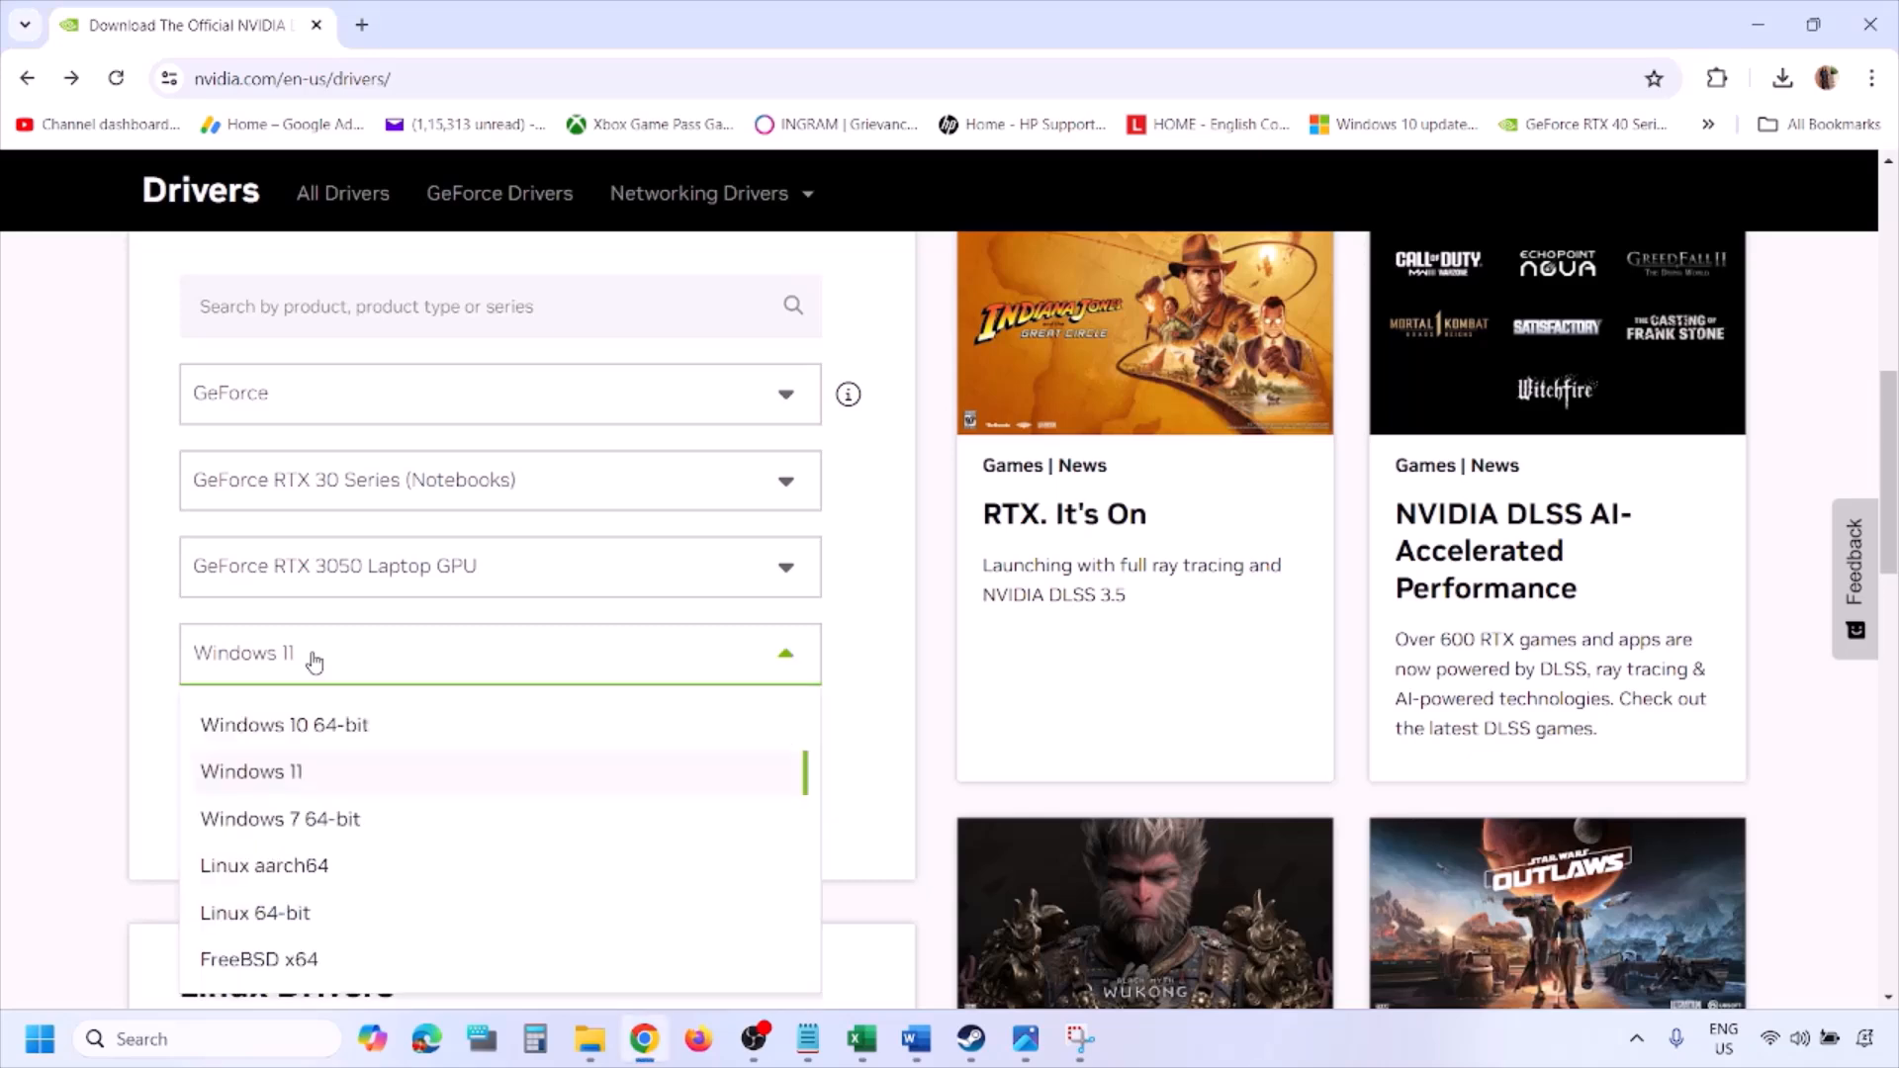
left_click(279, 777)
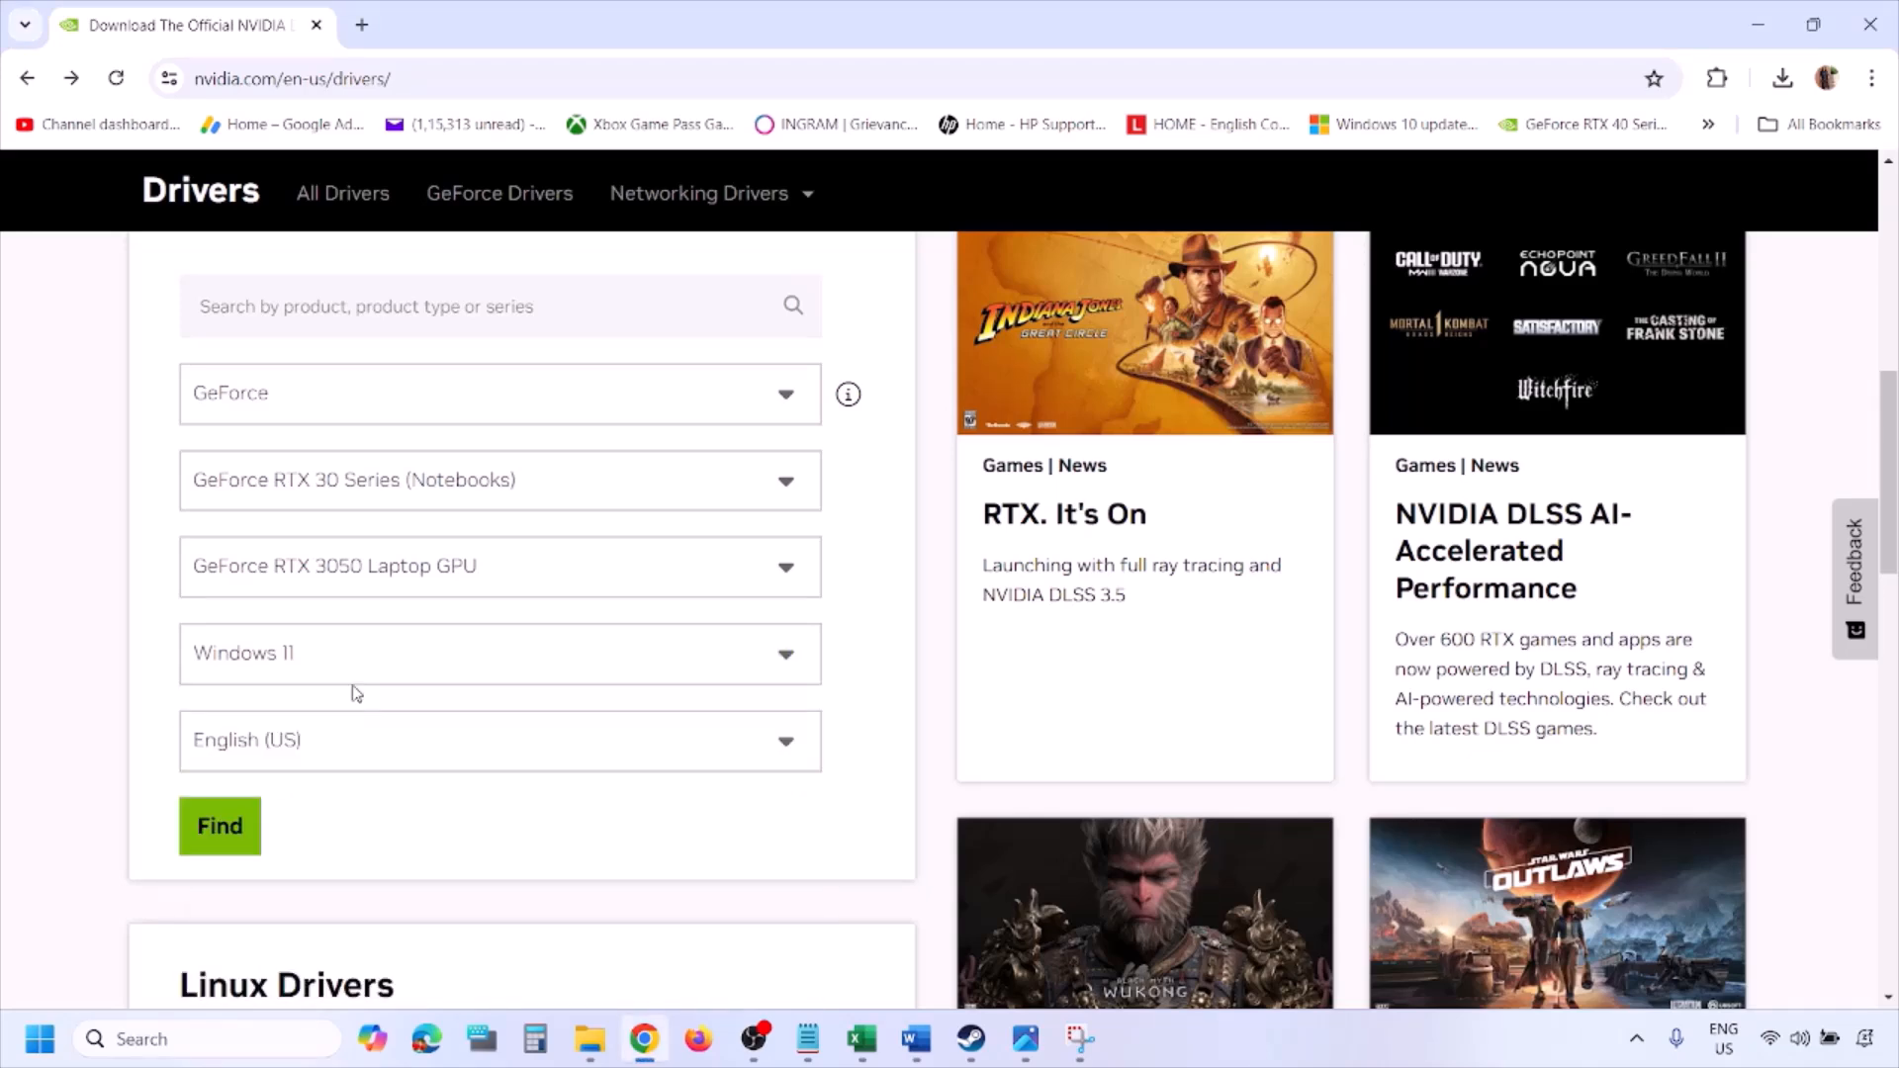
left_click(219, 829)
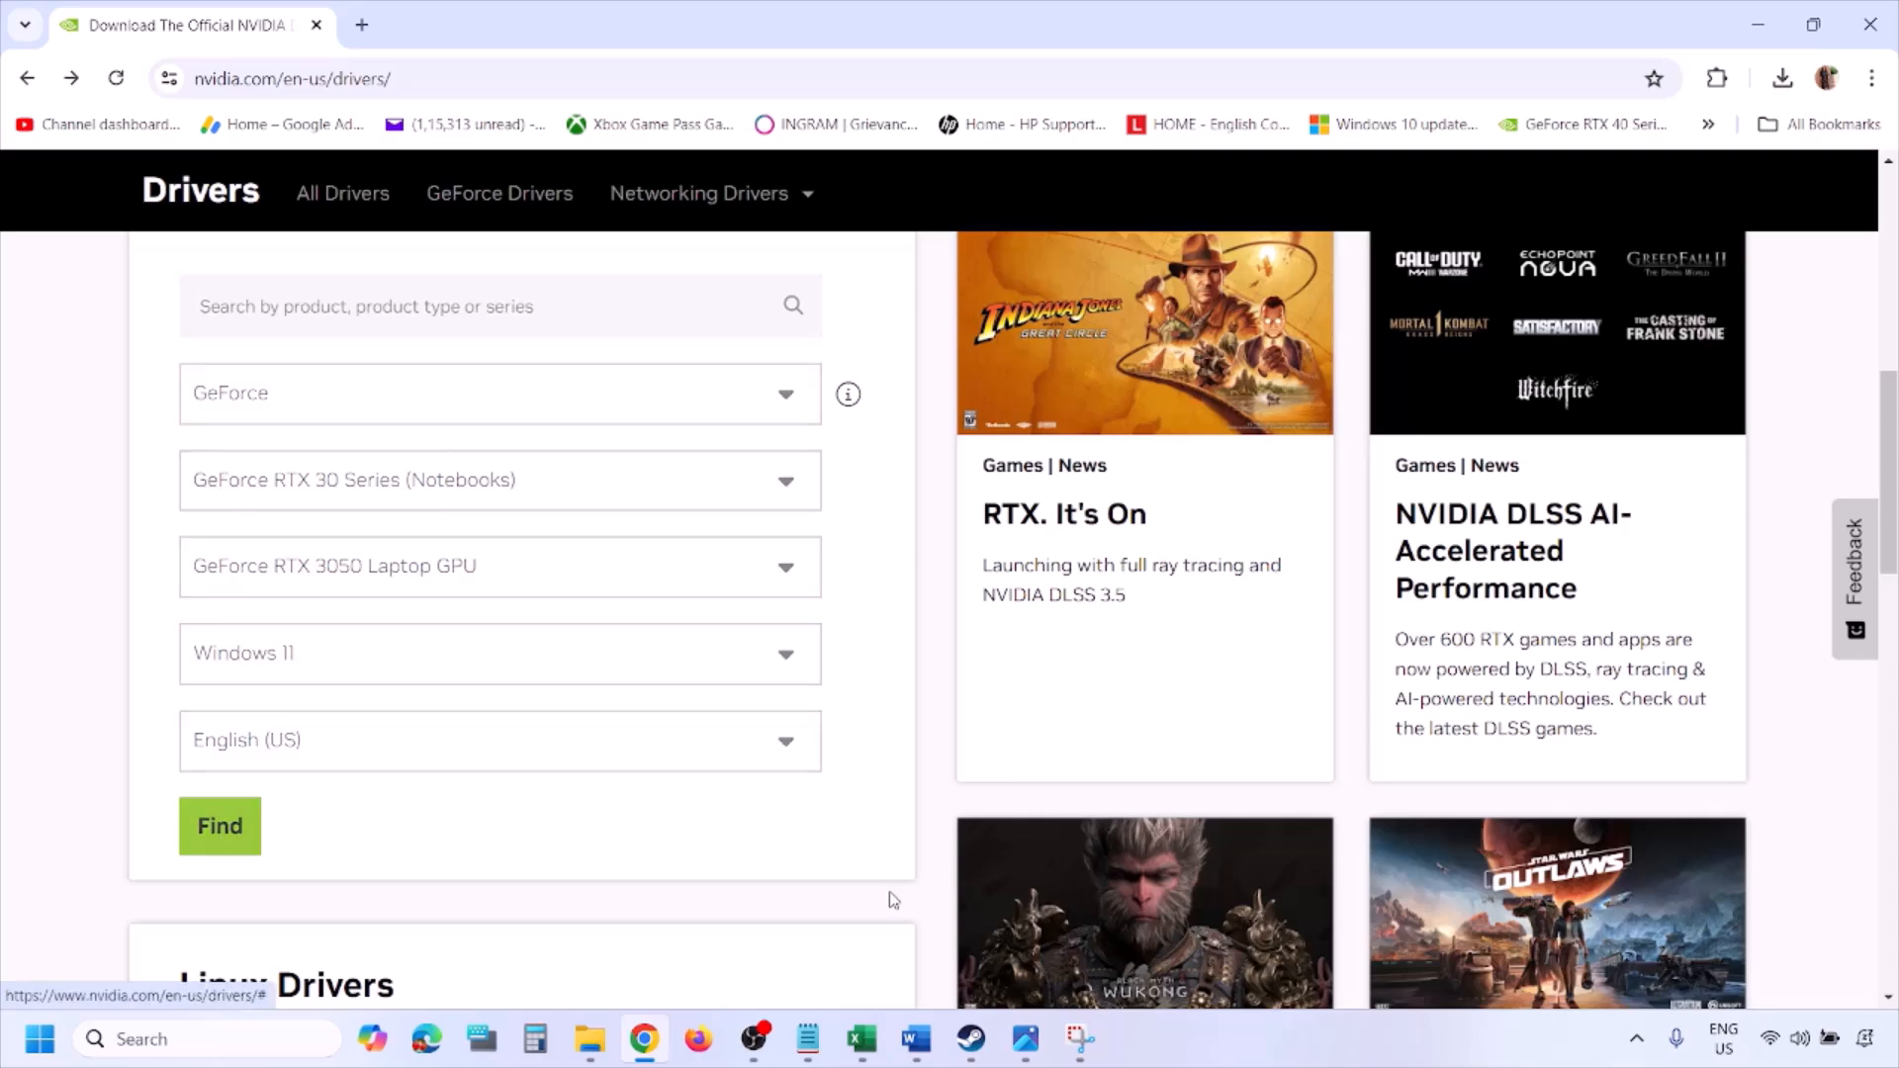
Switch to Photos and examine the driver download and clean installation screenshots from 1.png through 5.png
left_click(1030, 1053)
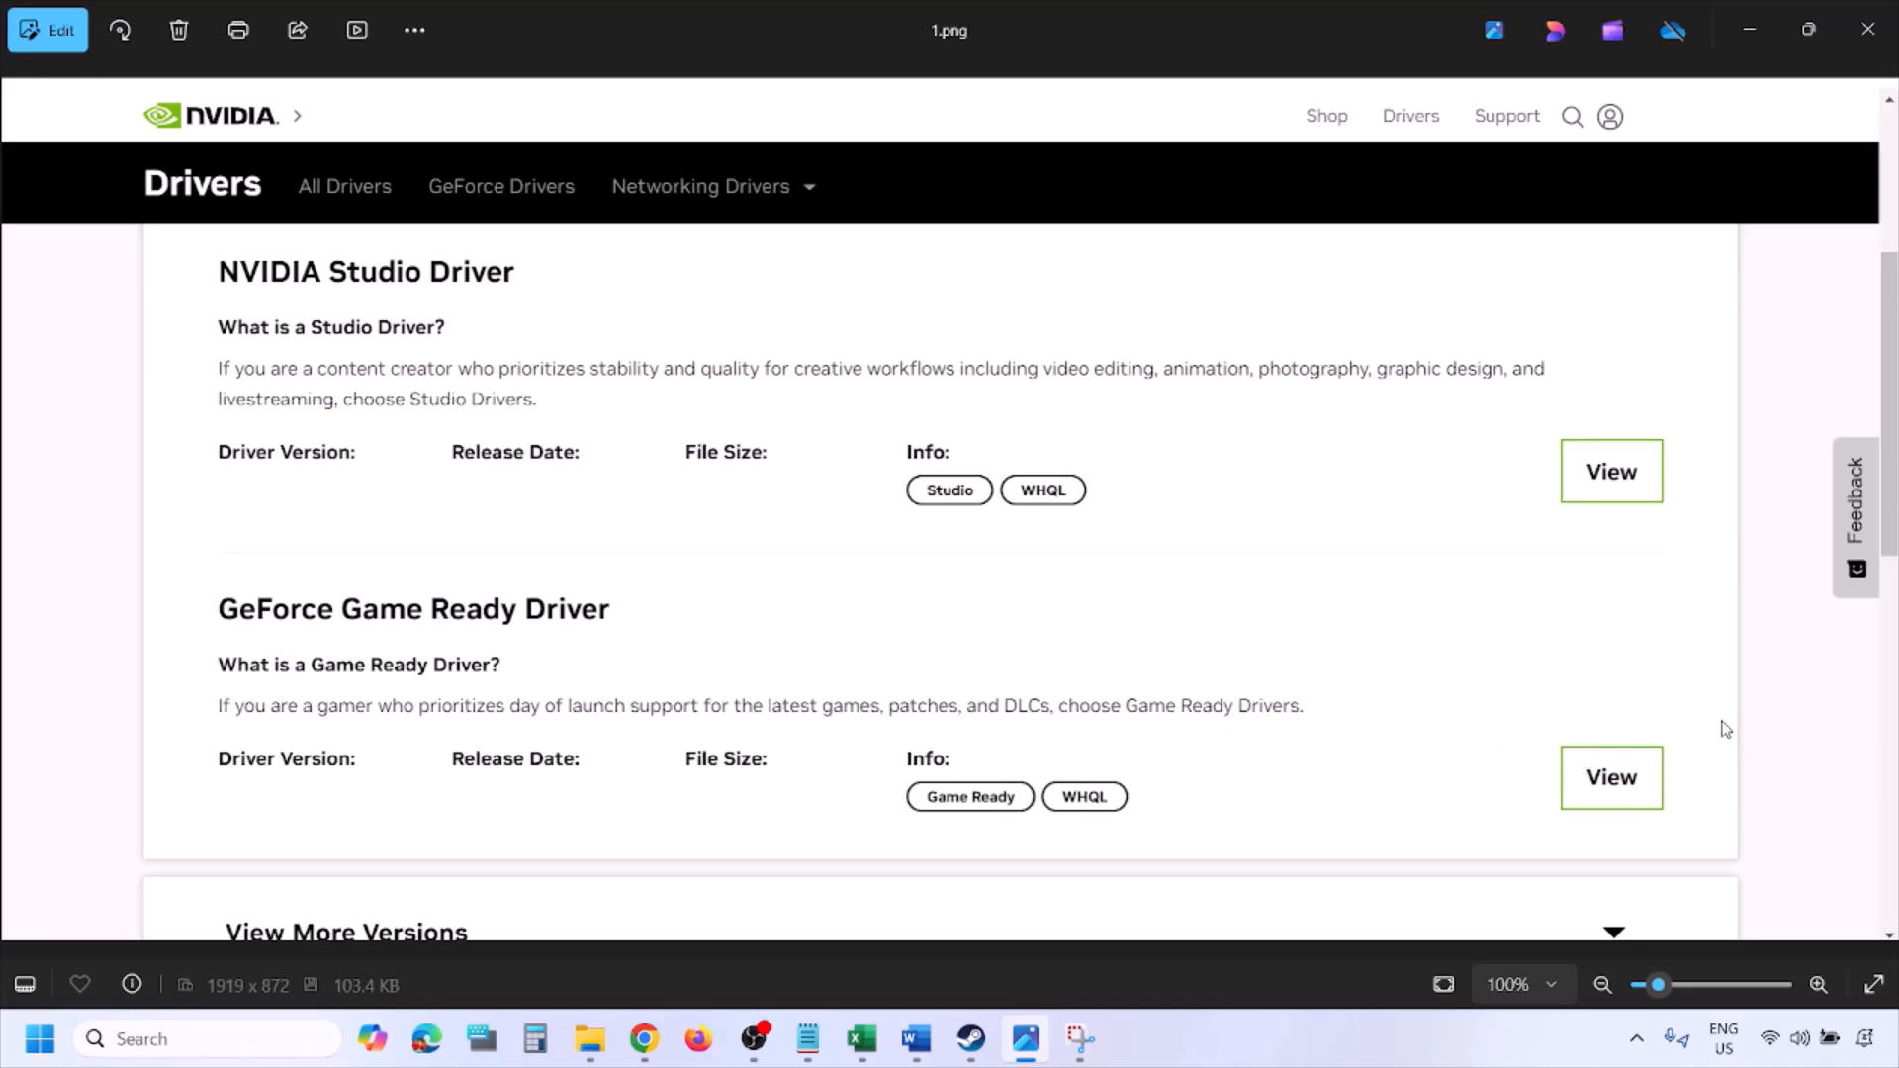
key("Right")
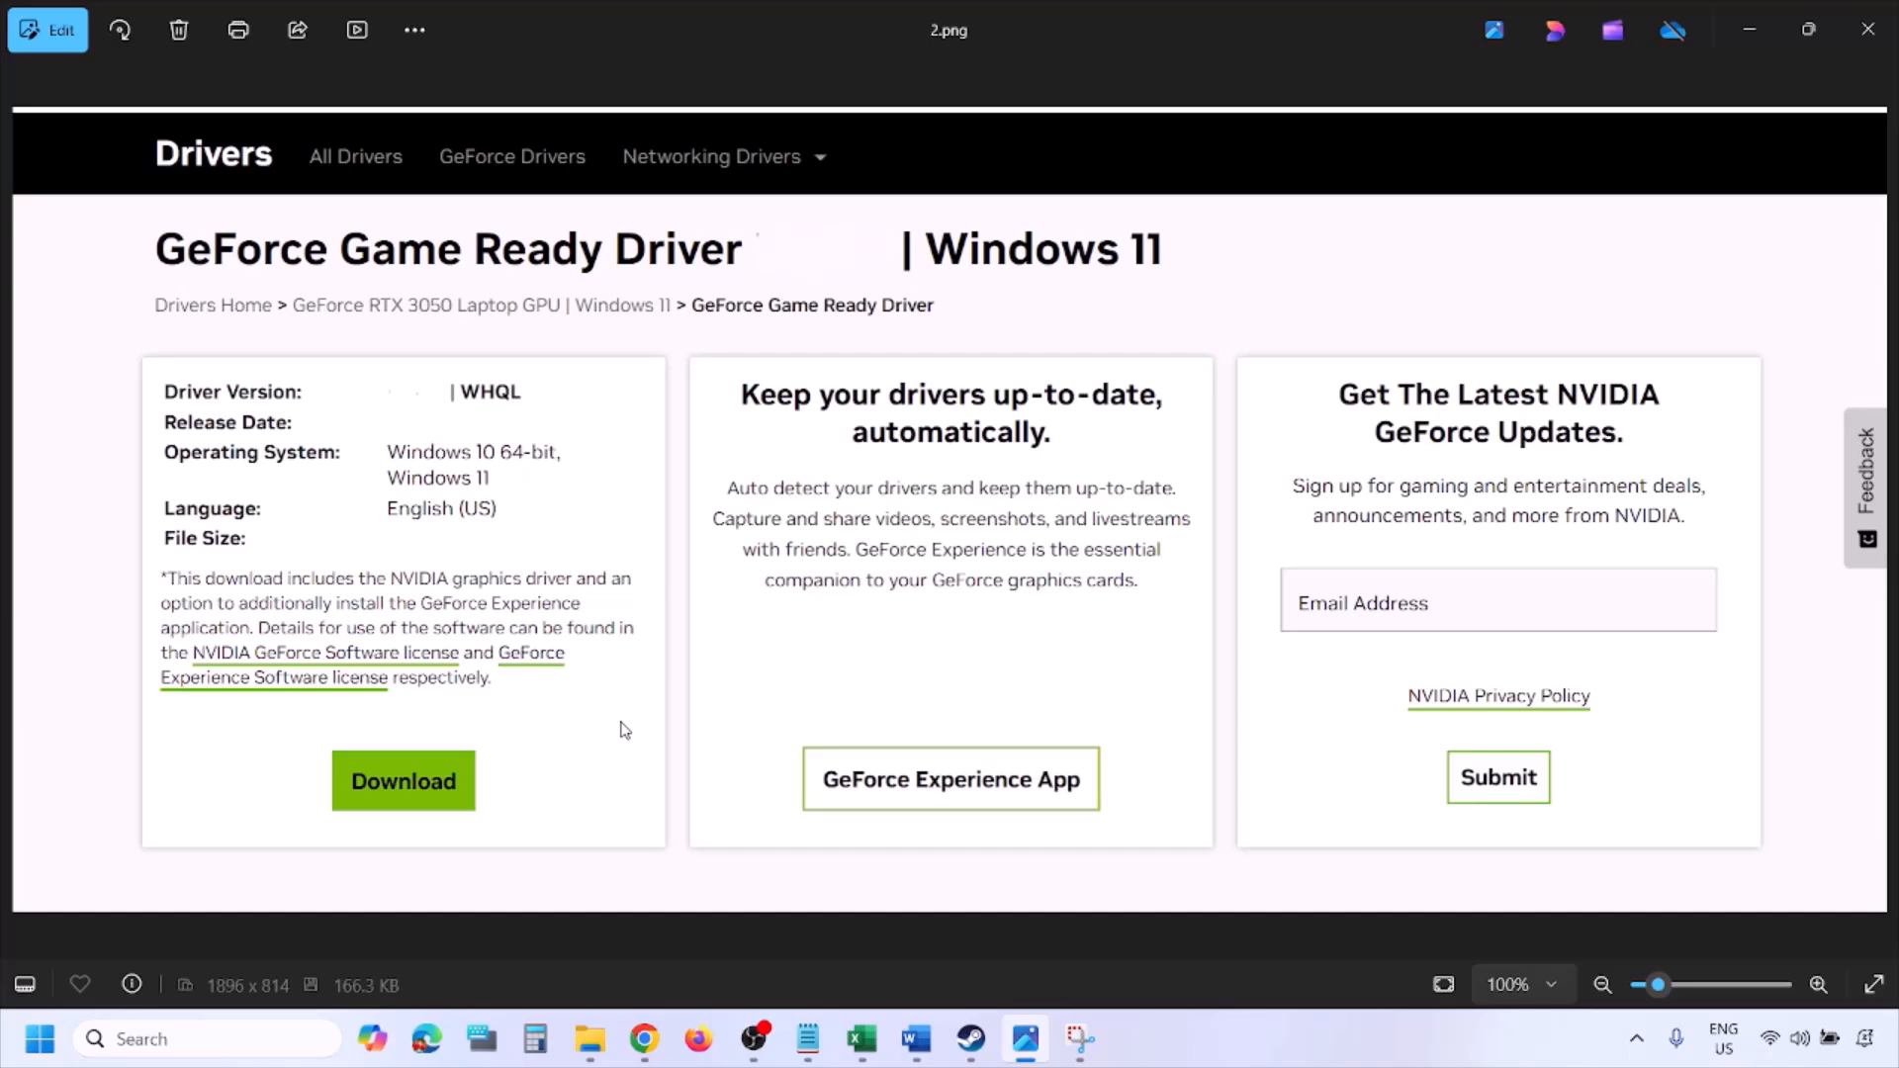
key("Right")
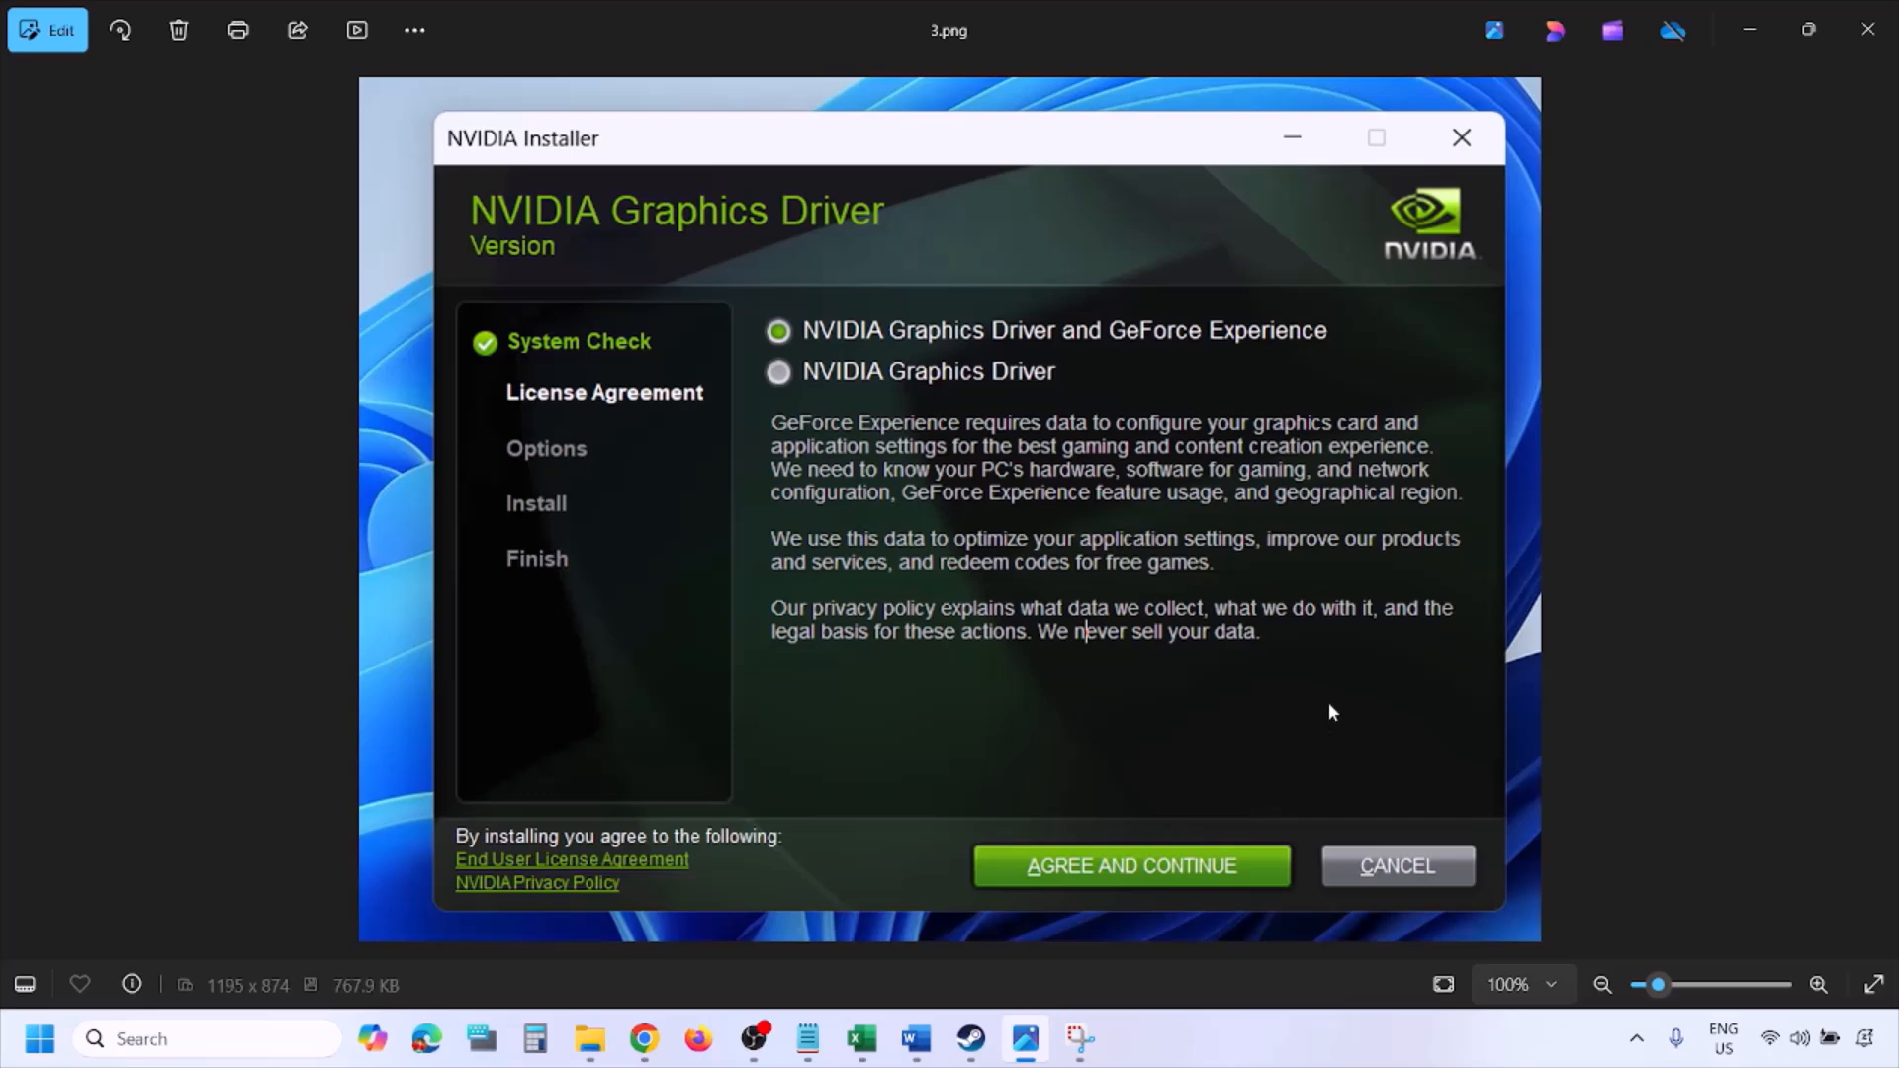
key("Right")
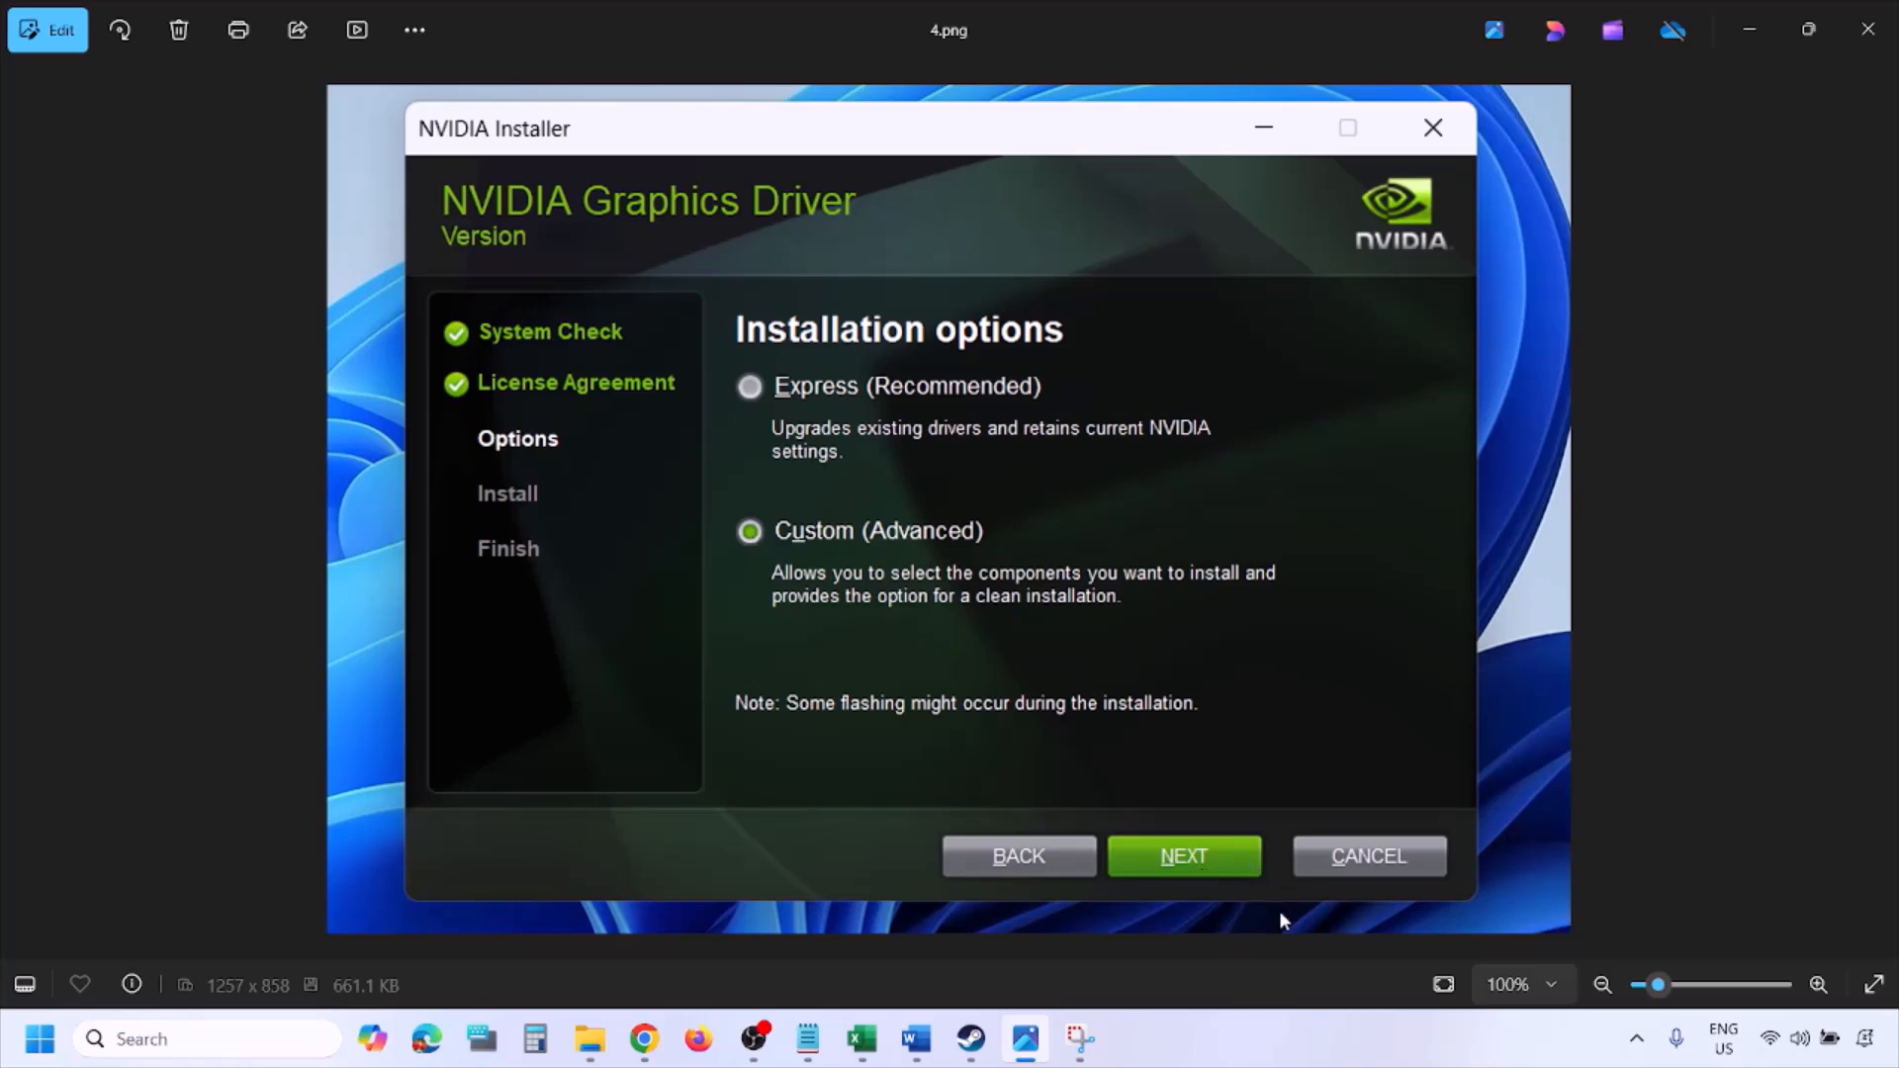
key("Right")
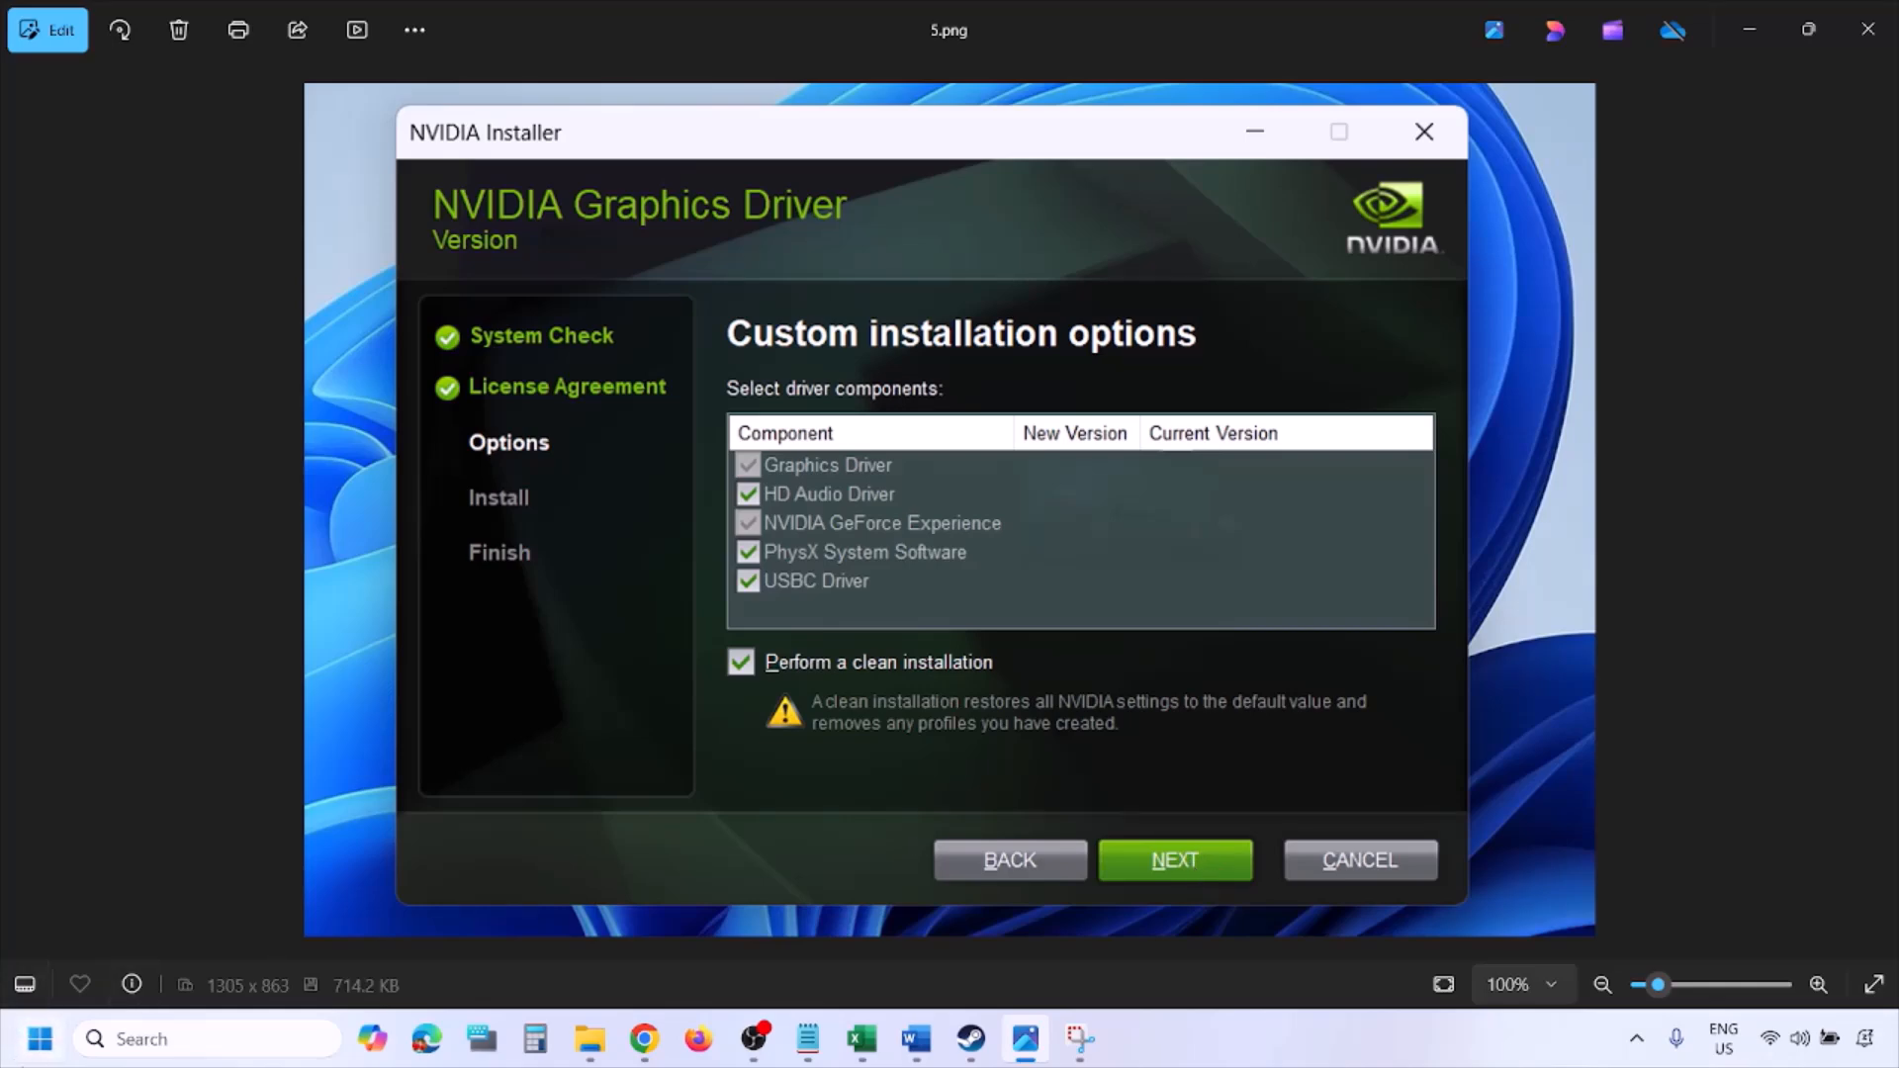
View the Restart option among the Windows power options, and return to the Word document
left_click(39, 1039)
left_click(719, 953)
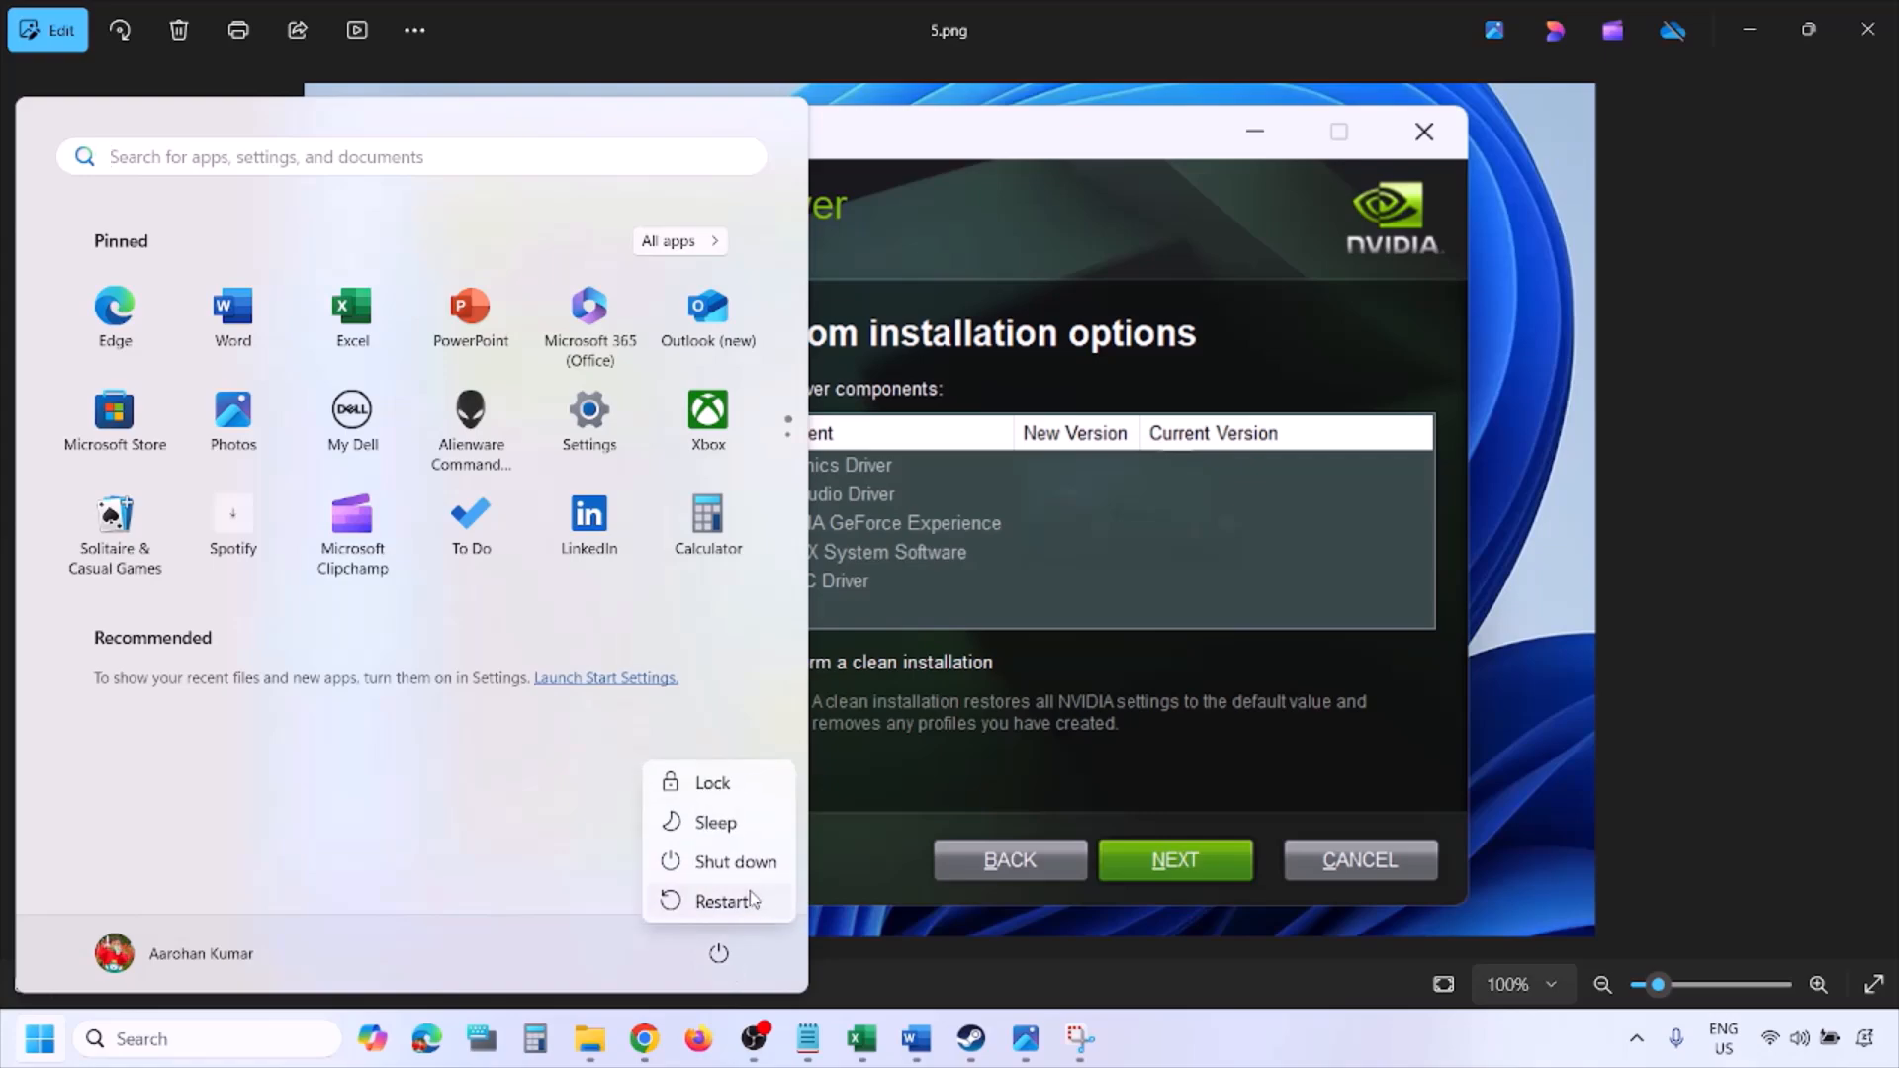
left_click(1296, 1058)
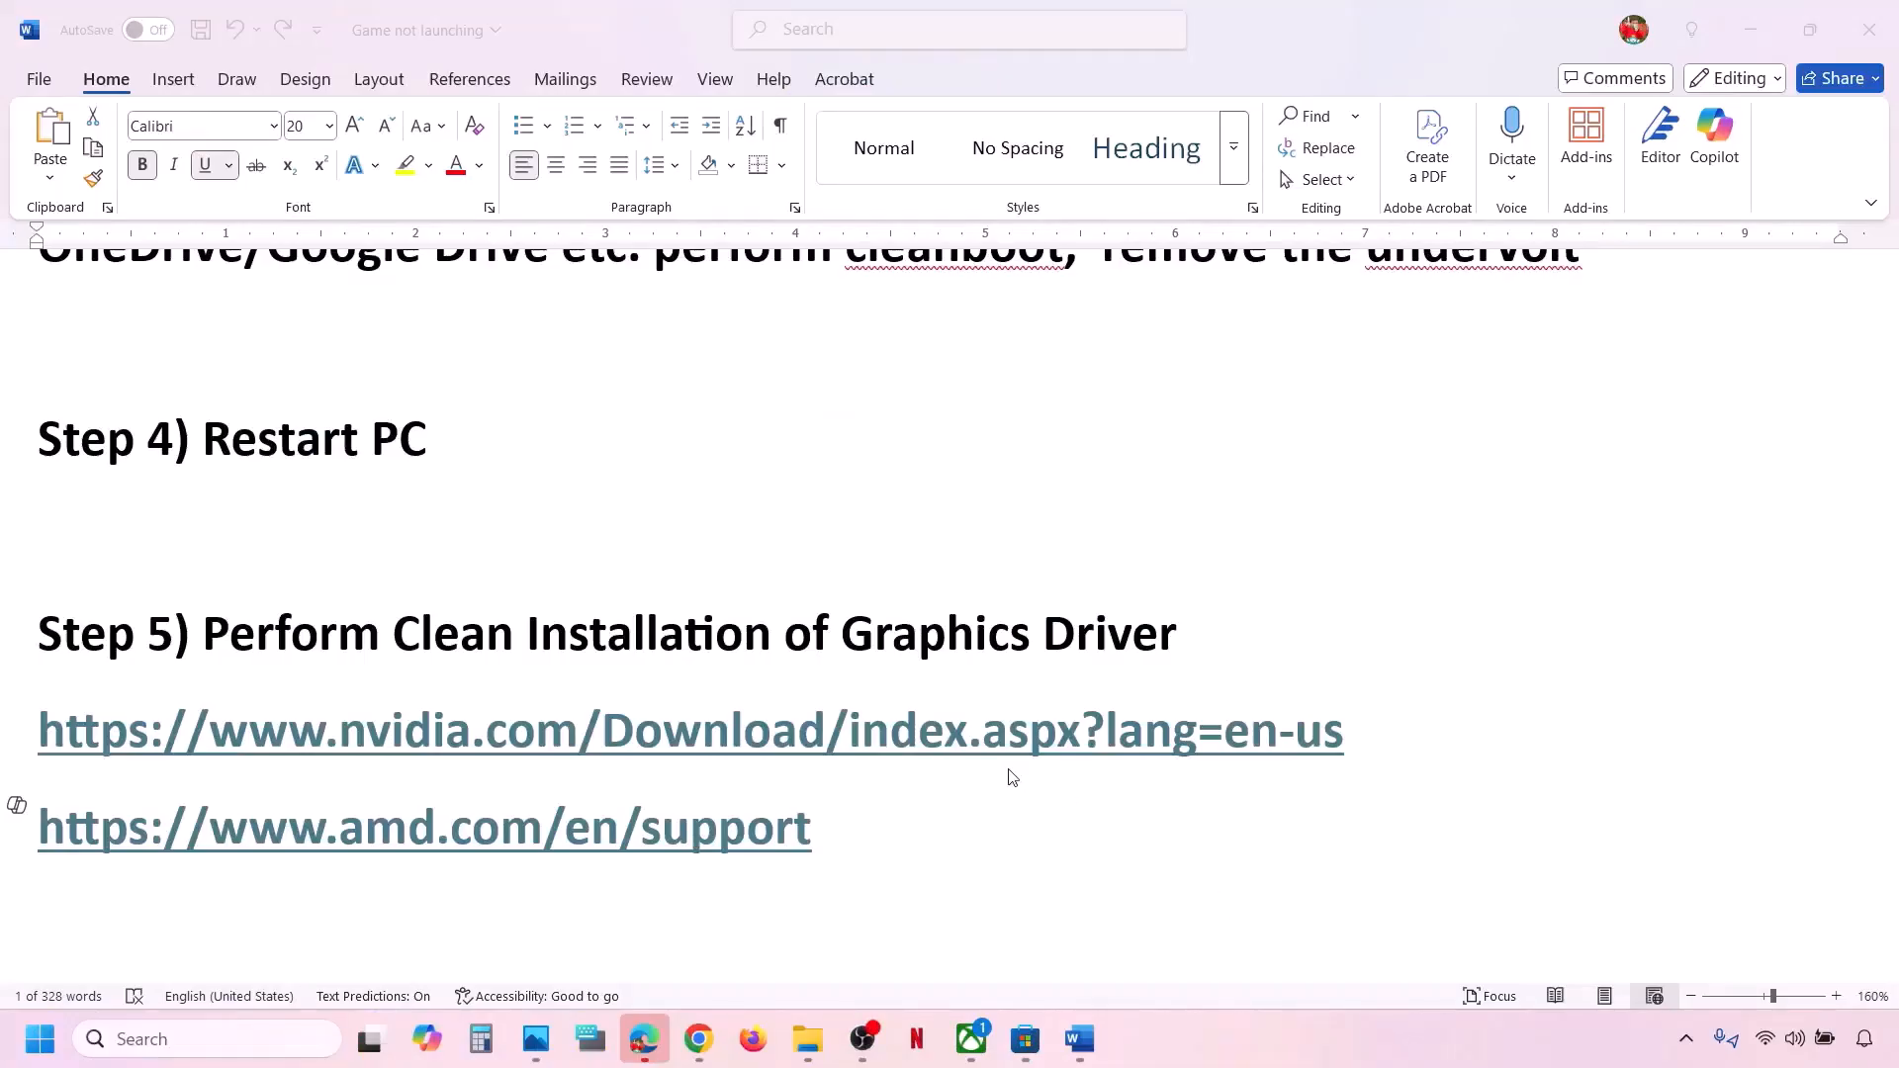
Highlight the AMD support link under Step 5, and clear the selection
left_click(836, 833)
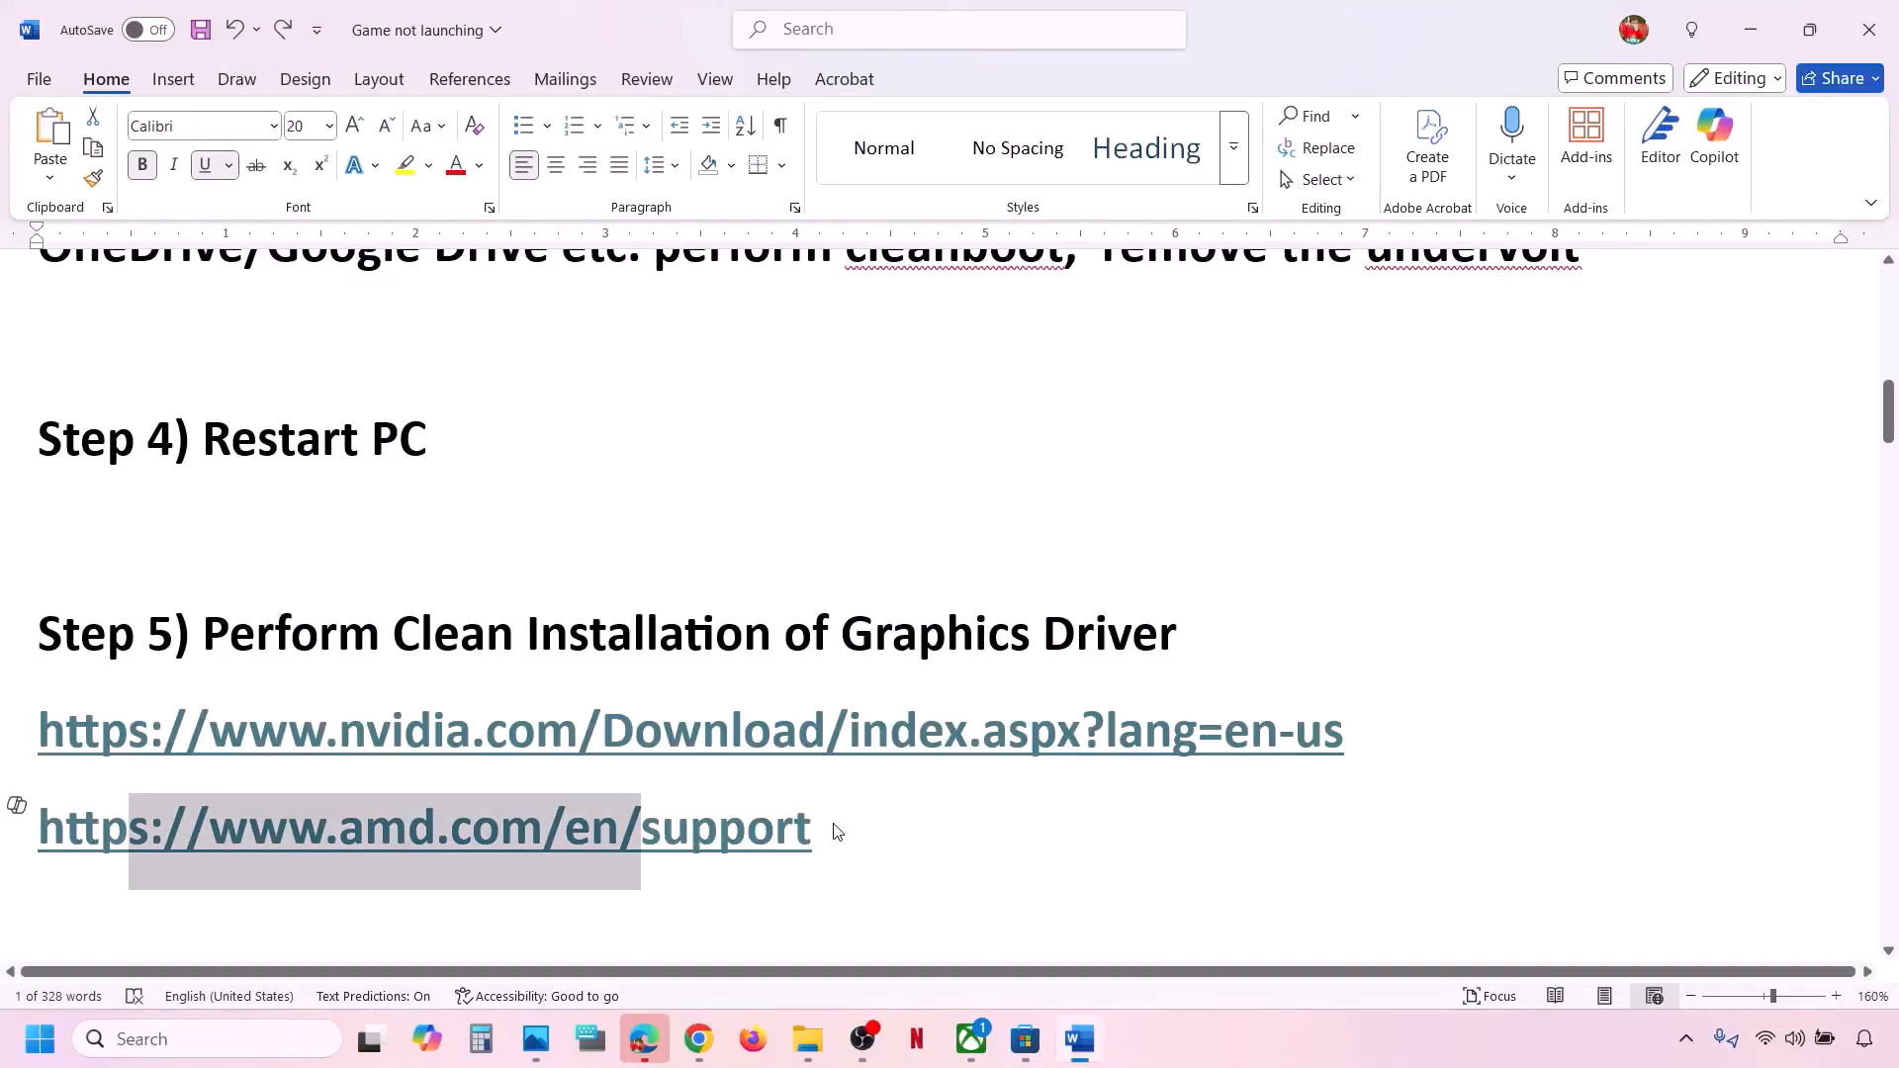
left_click_drag(820, 833, 323, 849)
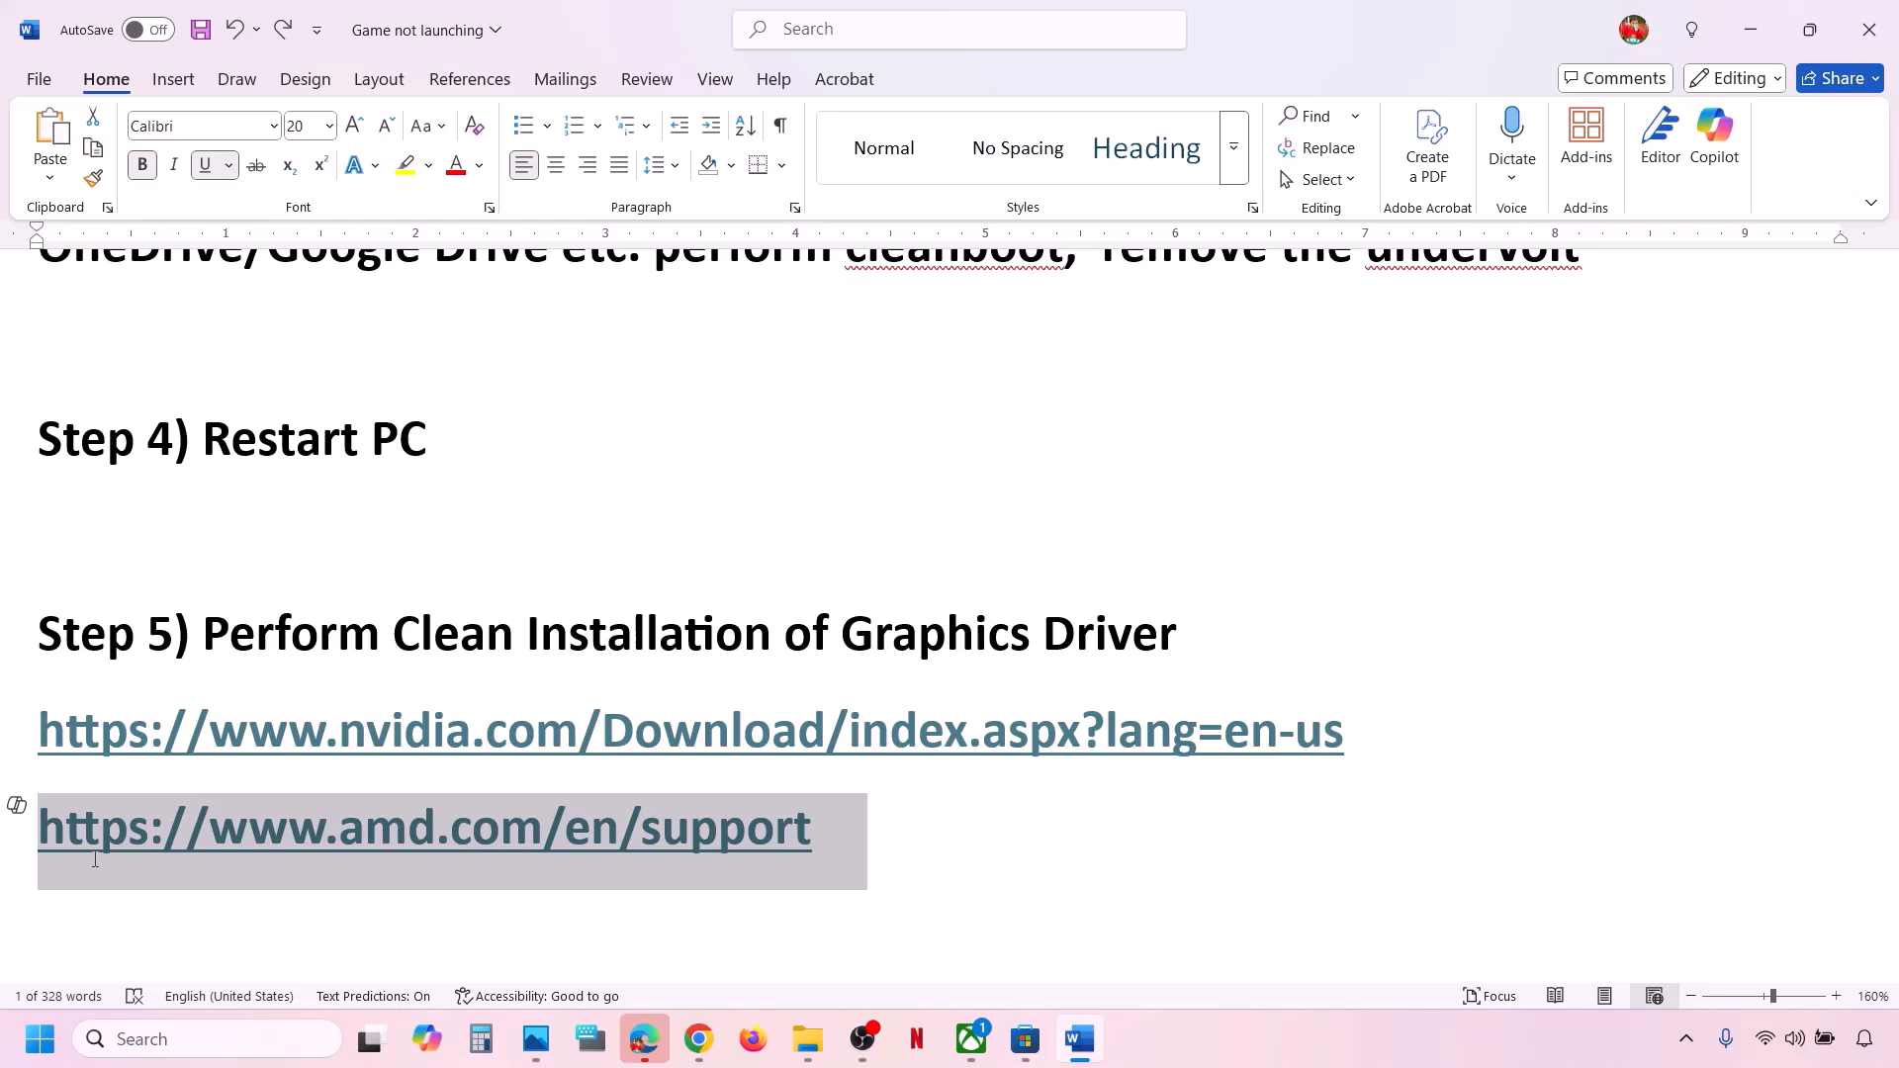
left_click(920, 804)
Copy the word "graphics" from Step 6, search Windows for "graphics settings", and open Graphics settings
scroll(920, 803, "down", 3)
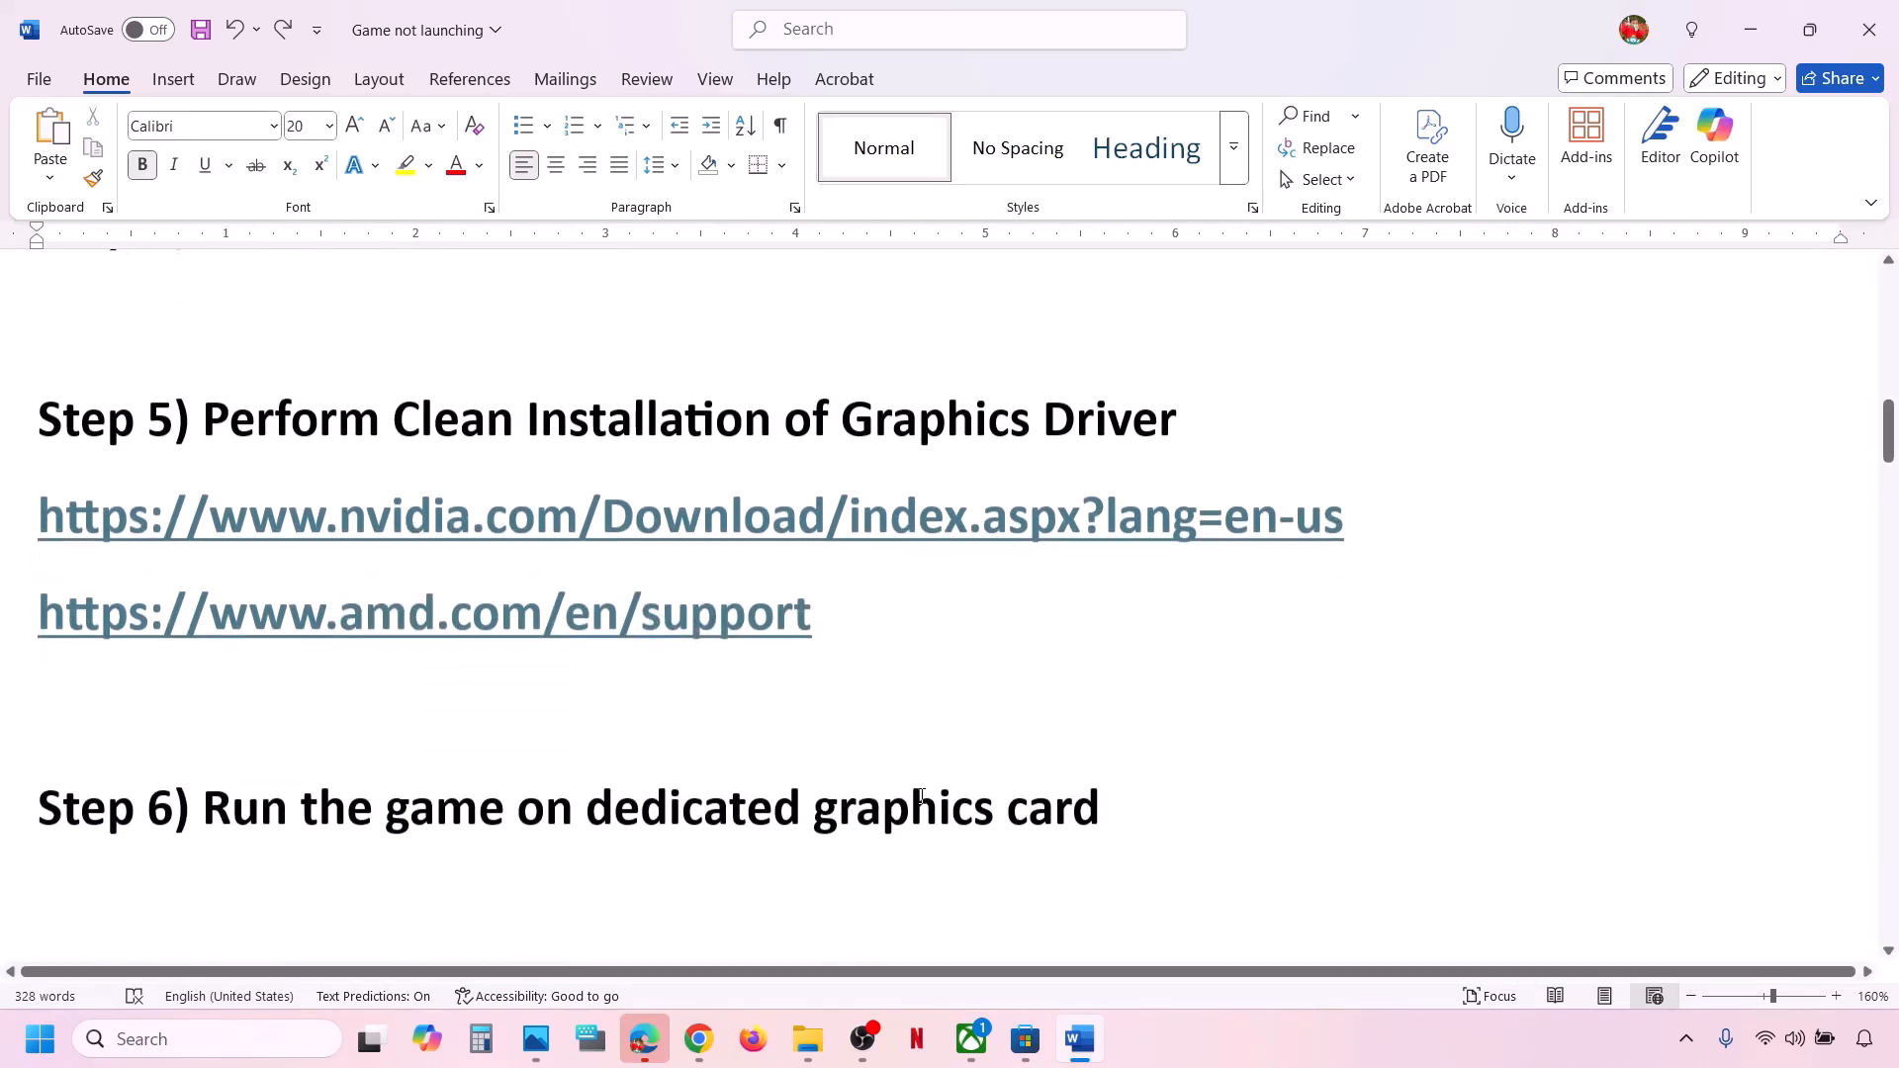
left_click(940, 803)
double_click(940, 803)
key("ctrl+c")
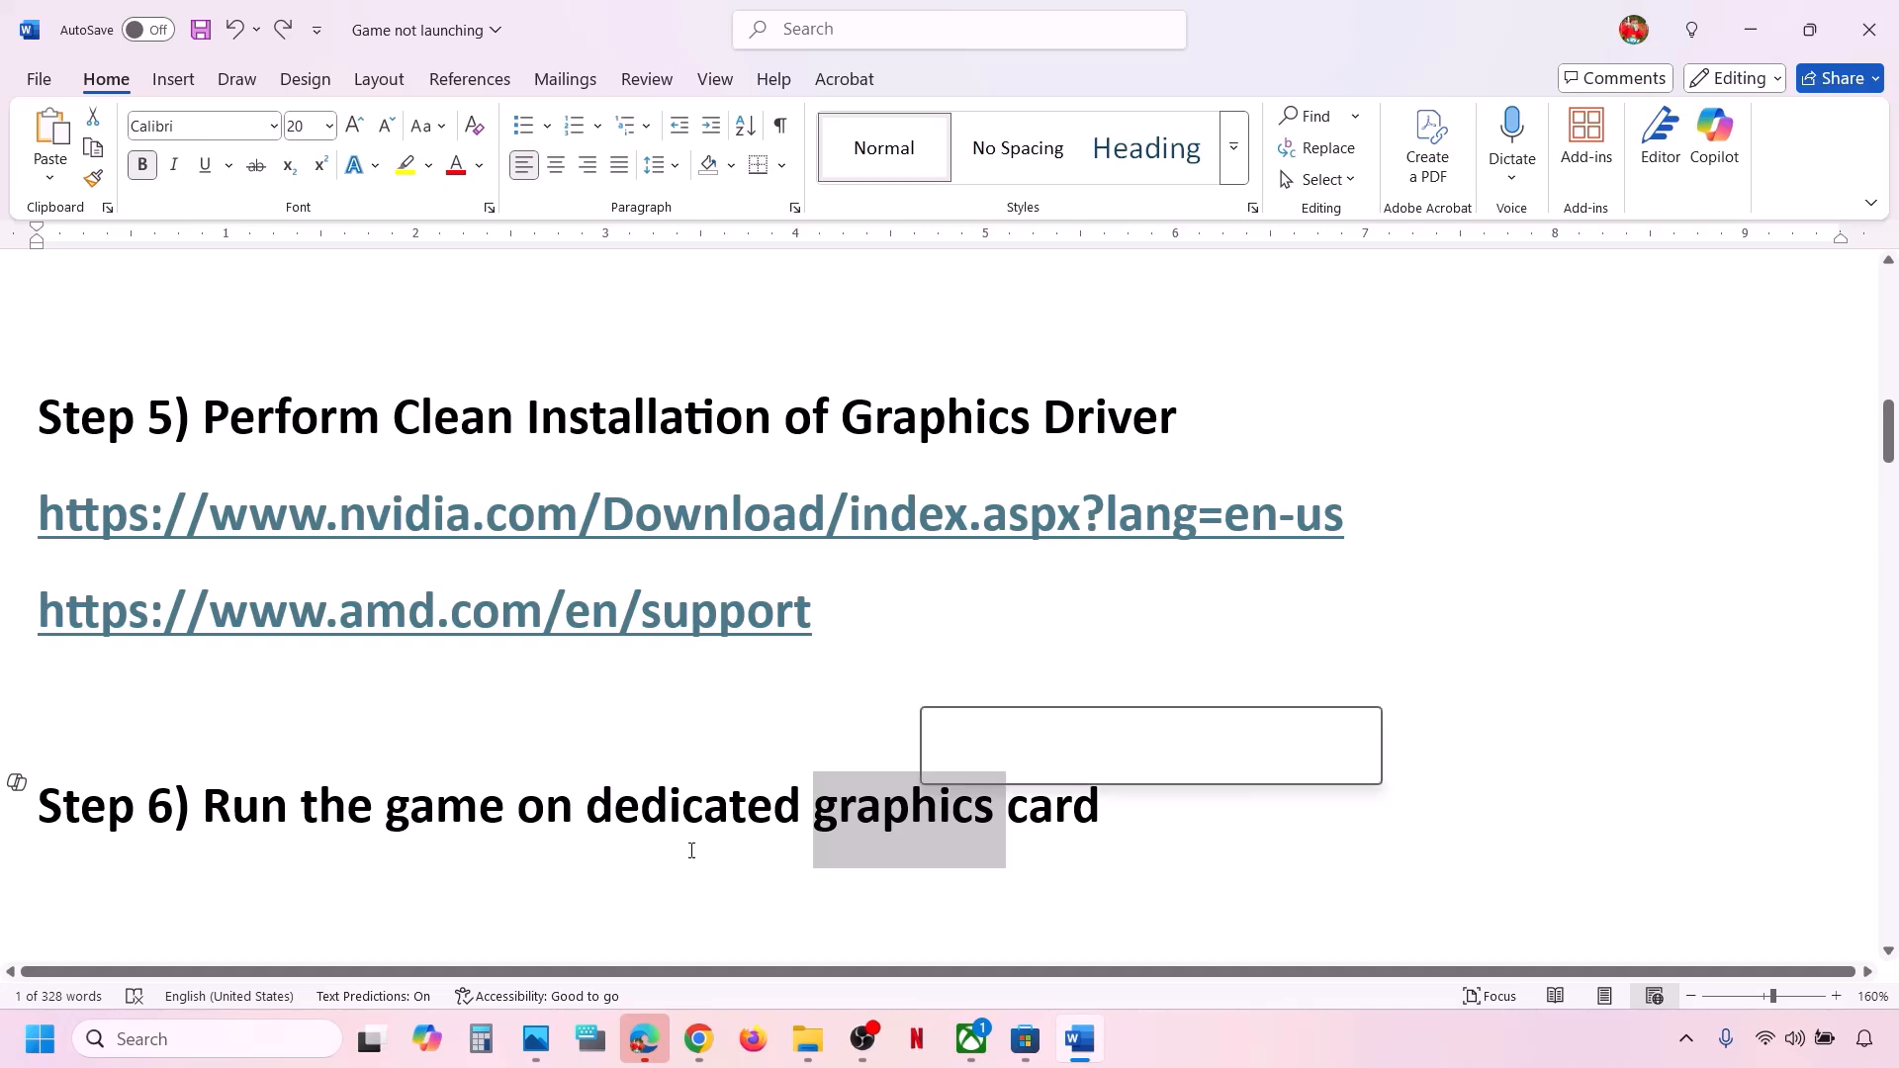
left_click(205, 1038)
key("ctrl+v")
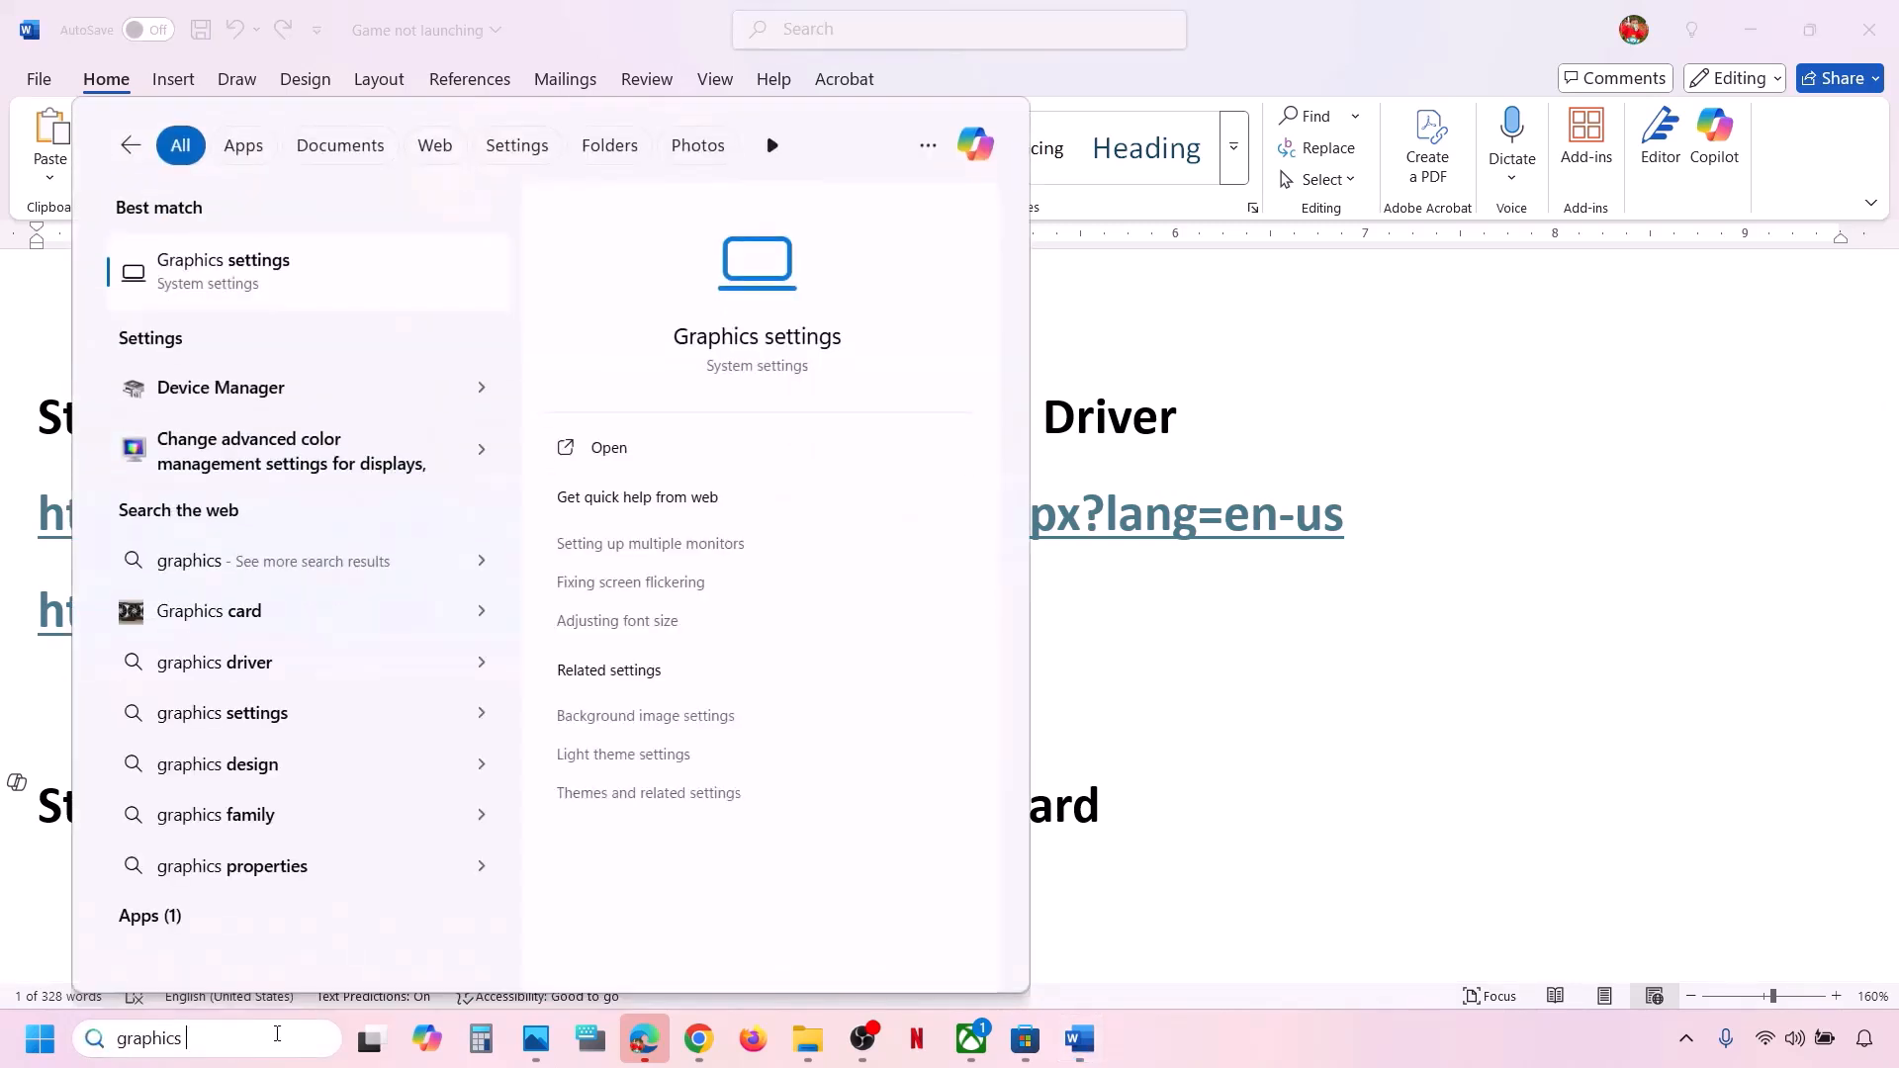
type("settings")
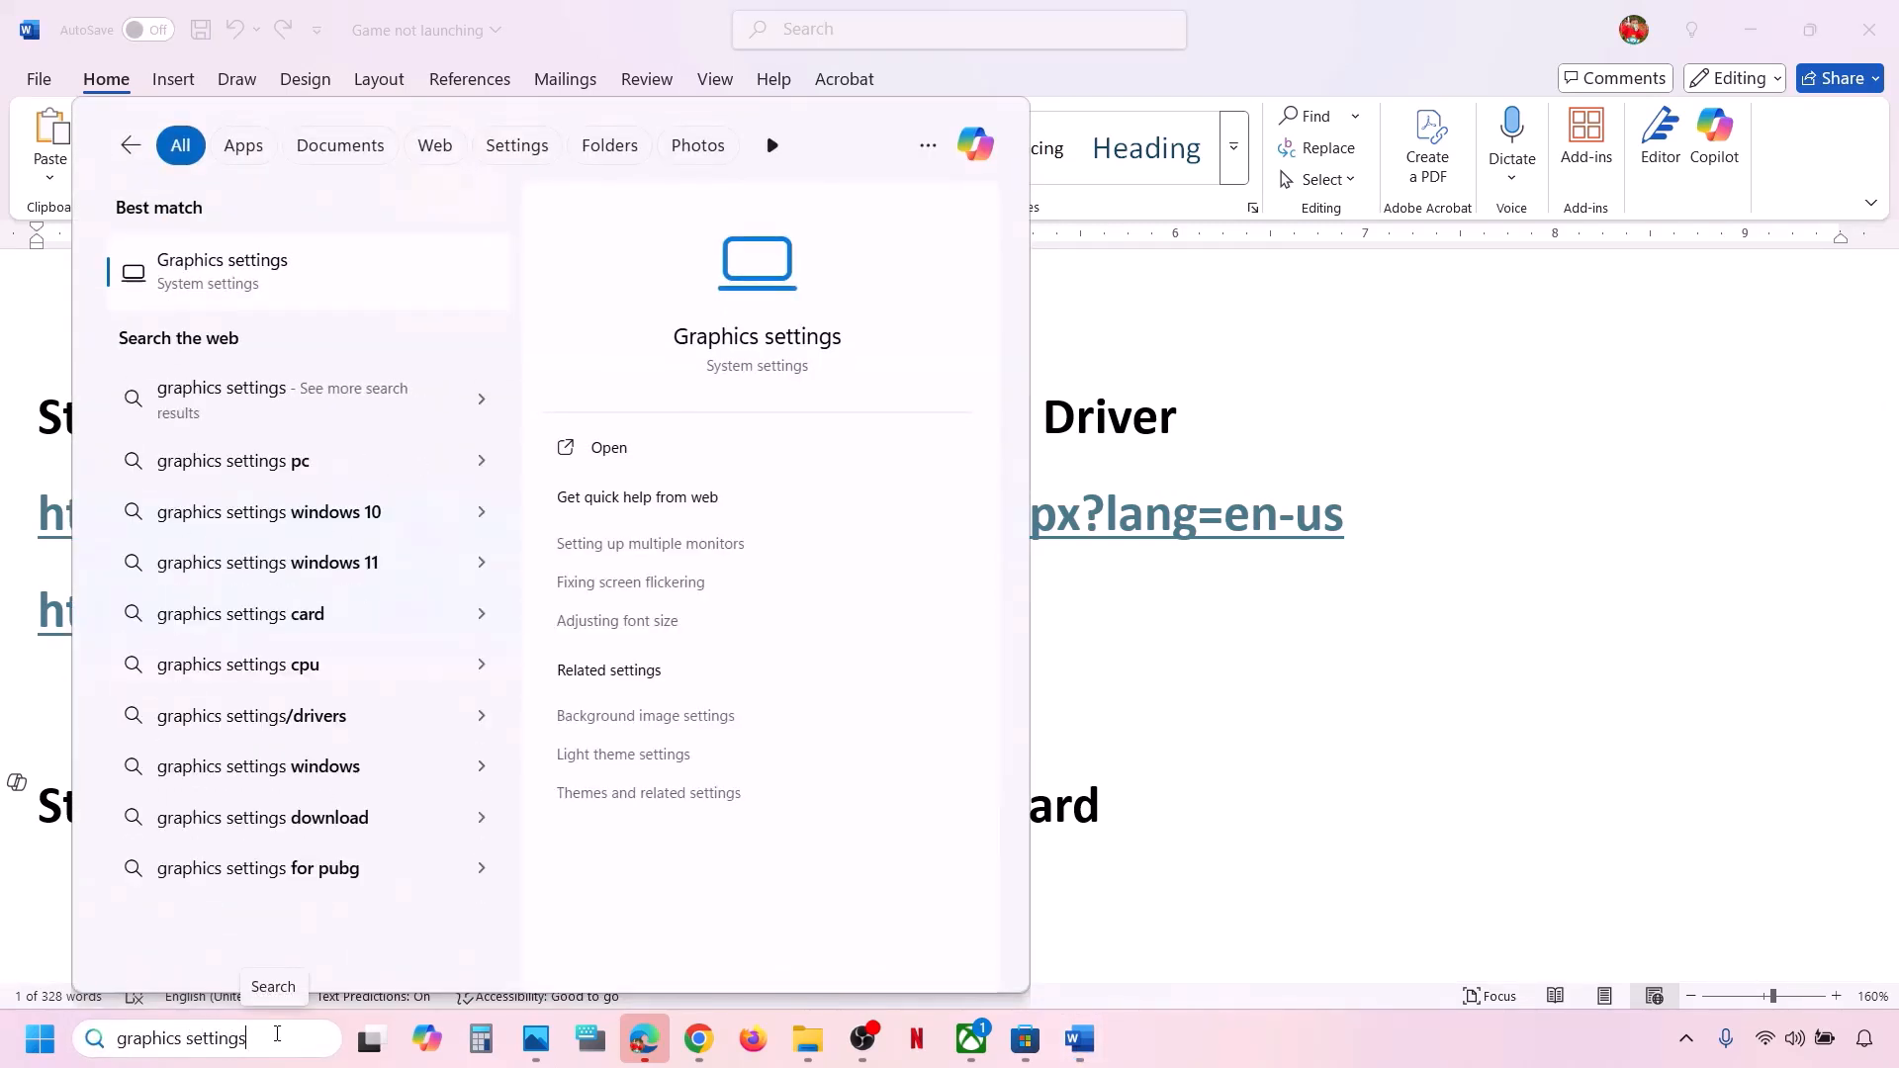
left_click(221, 287)
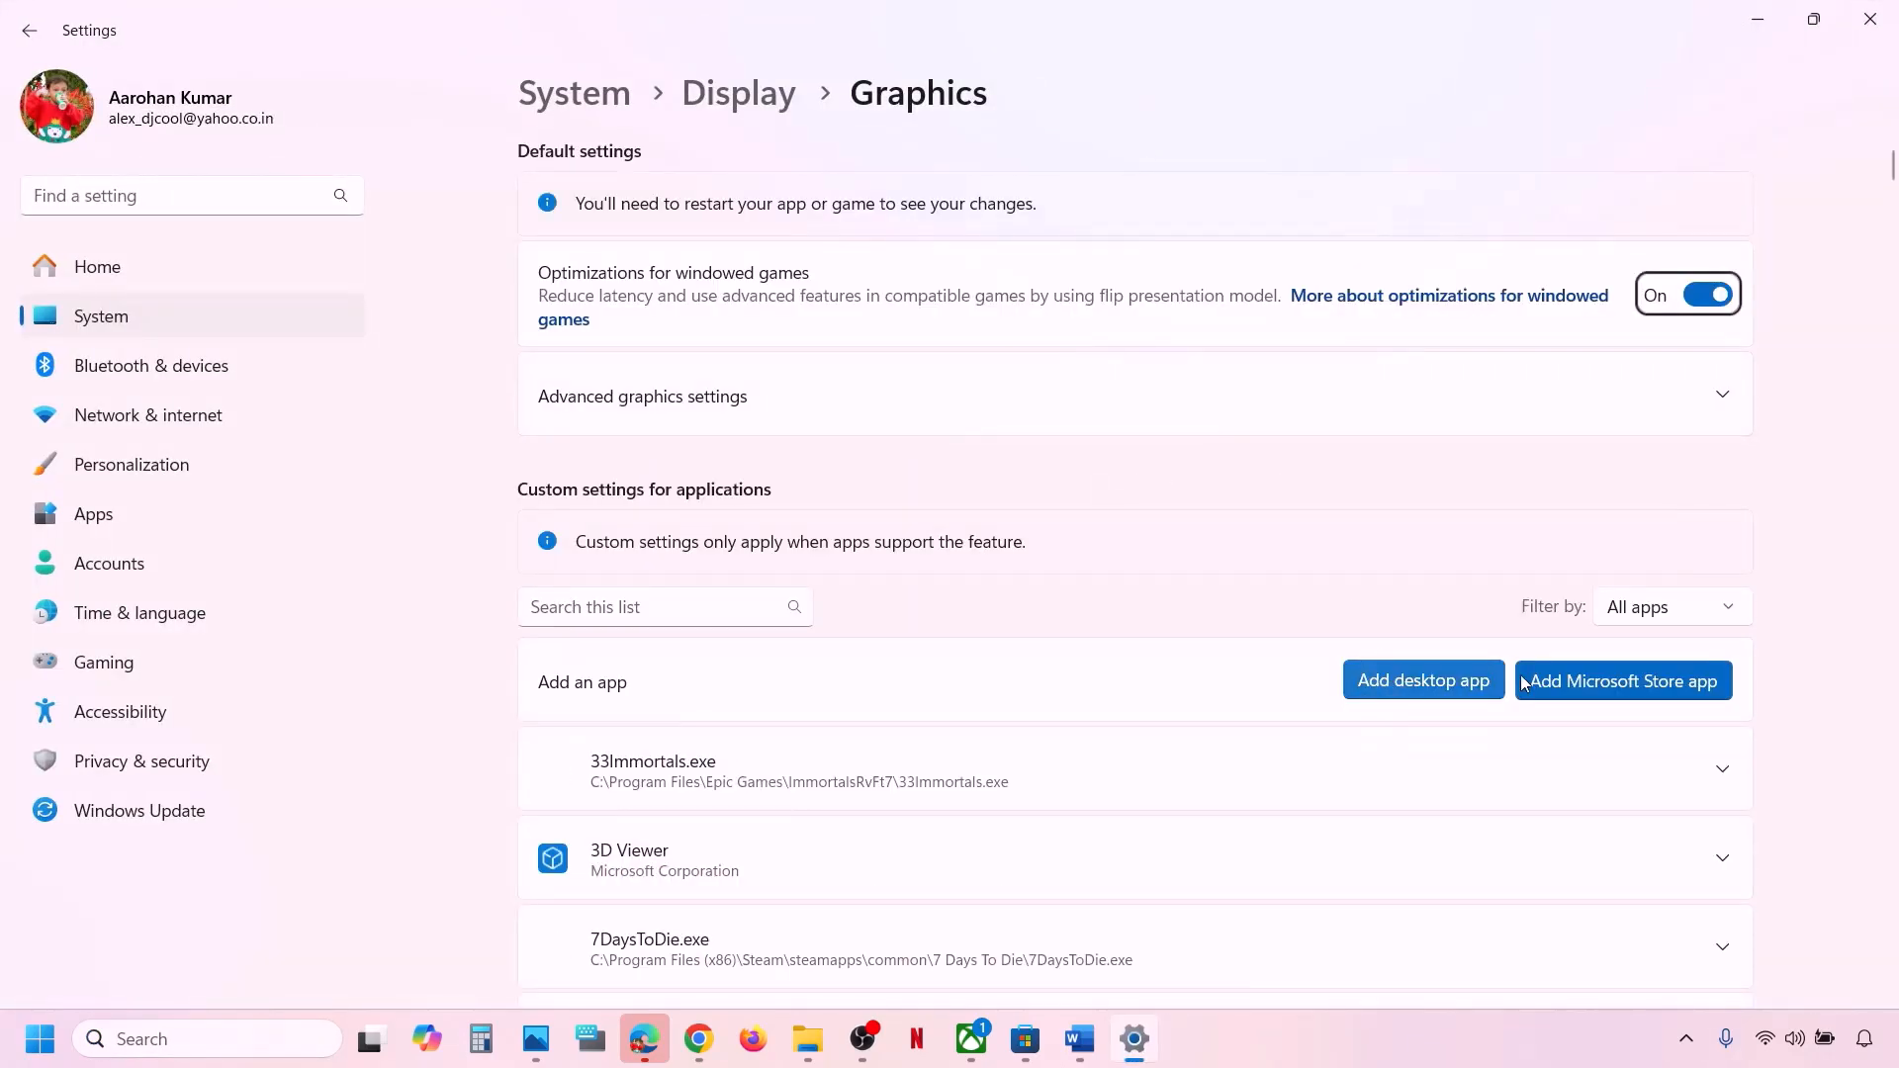
Add the Microsoft Store app DOOM: The Dark Ages to the custom graphics settings for applications
left_click(1650, 682)
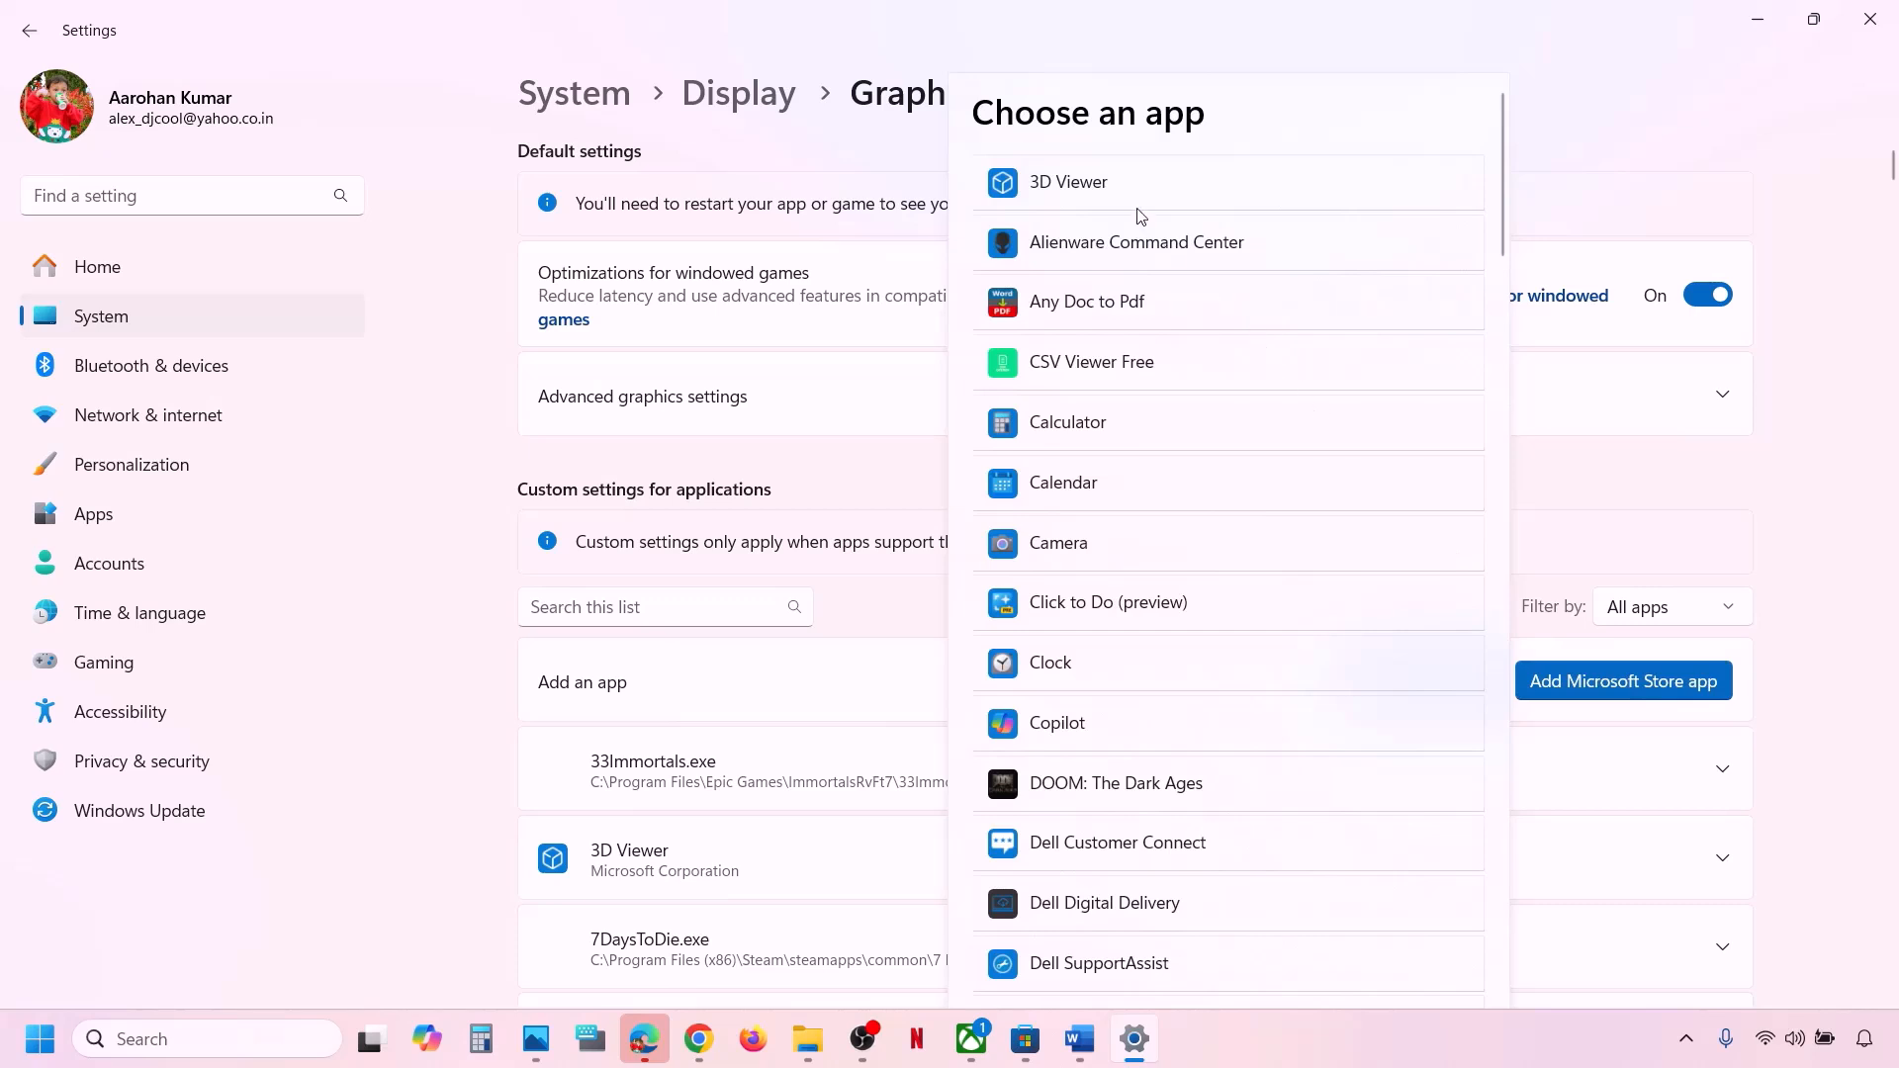
scroll(1188, 764, "down", 3)
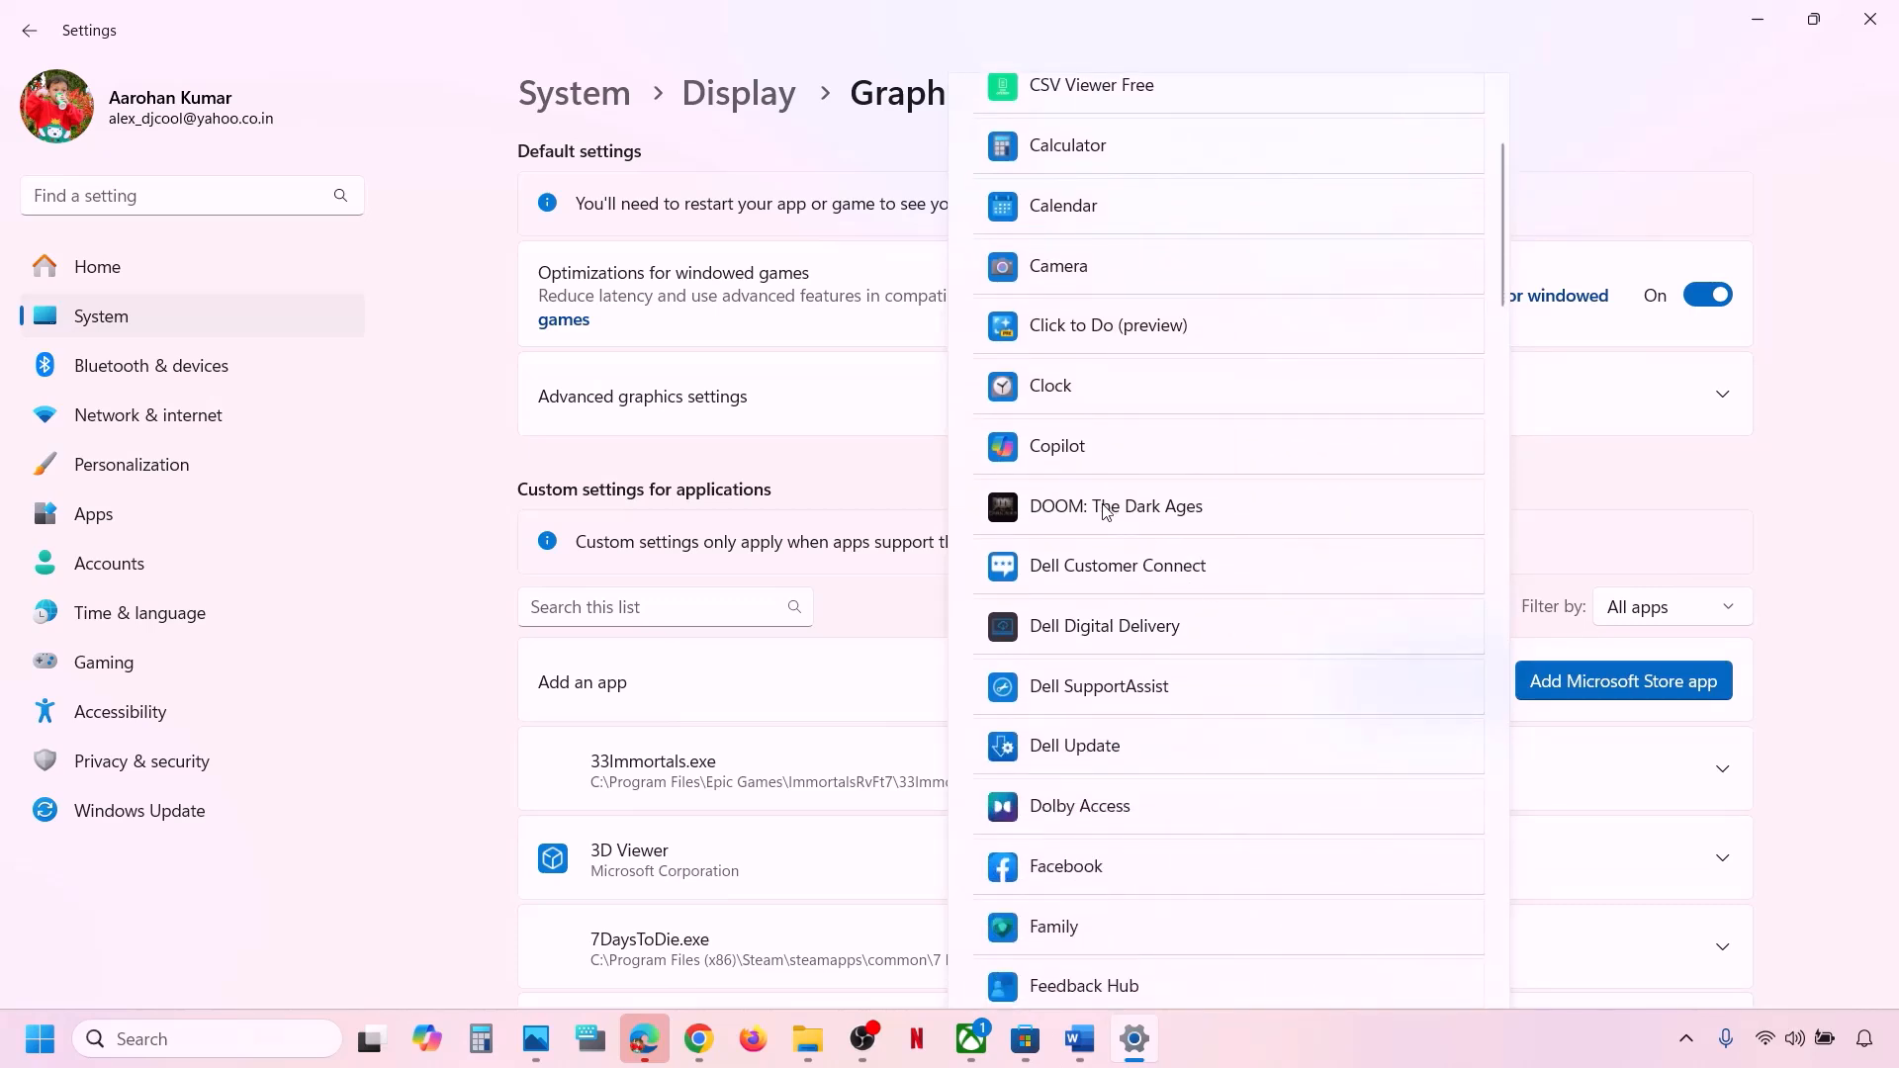
left_click(1106, 507)
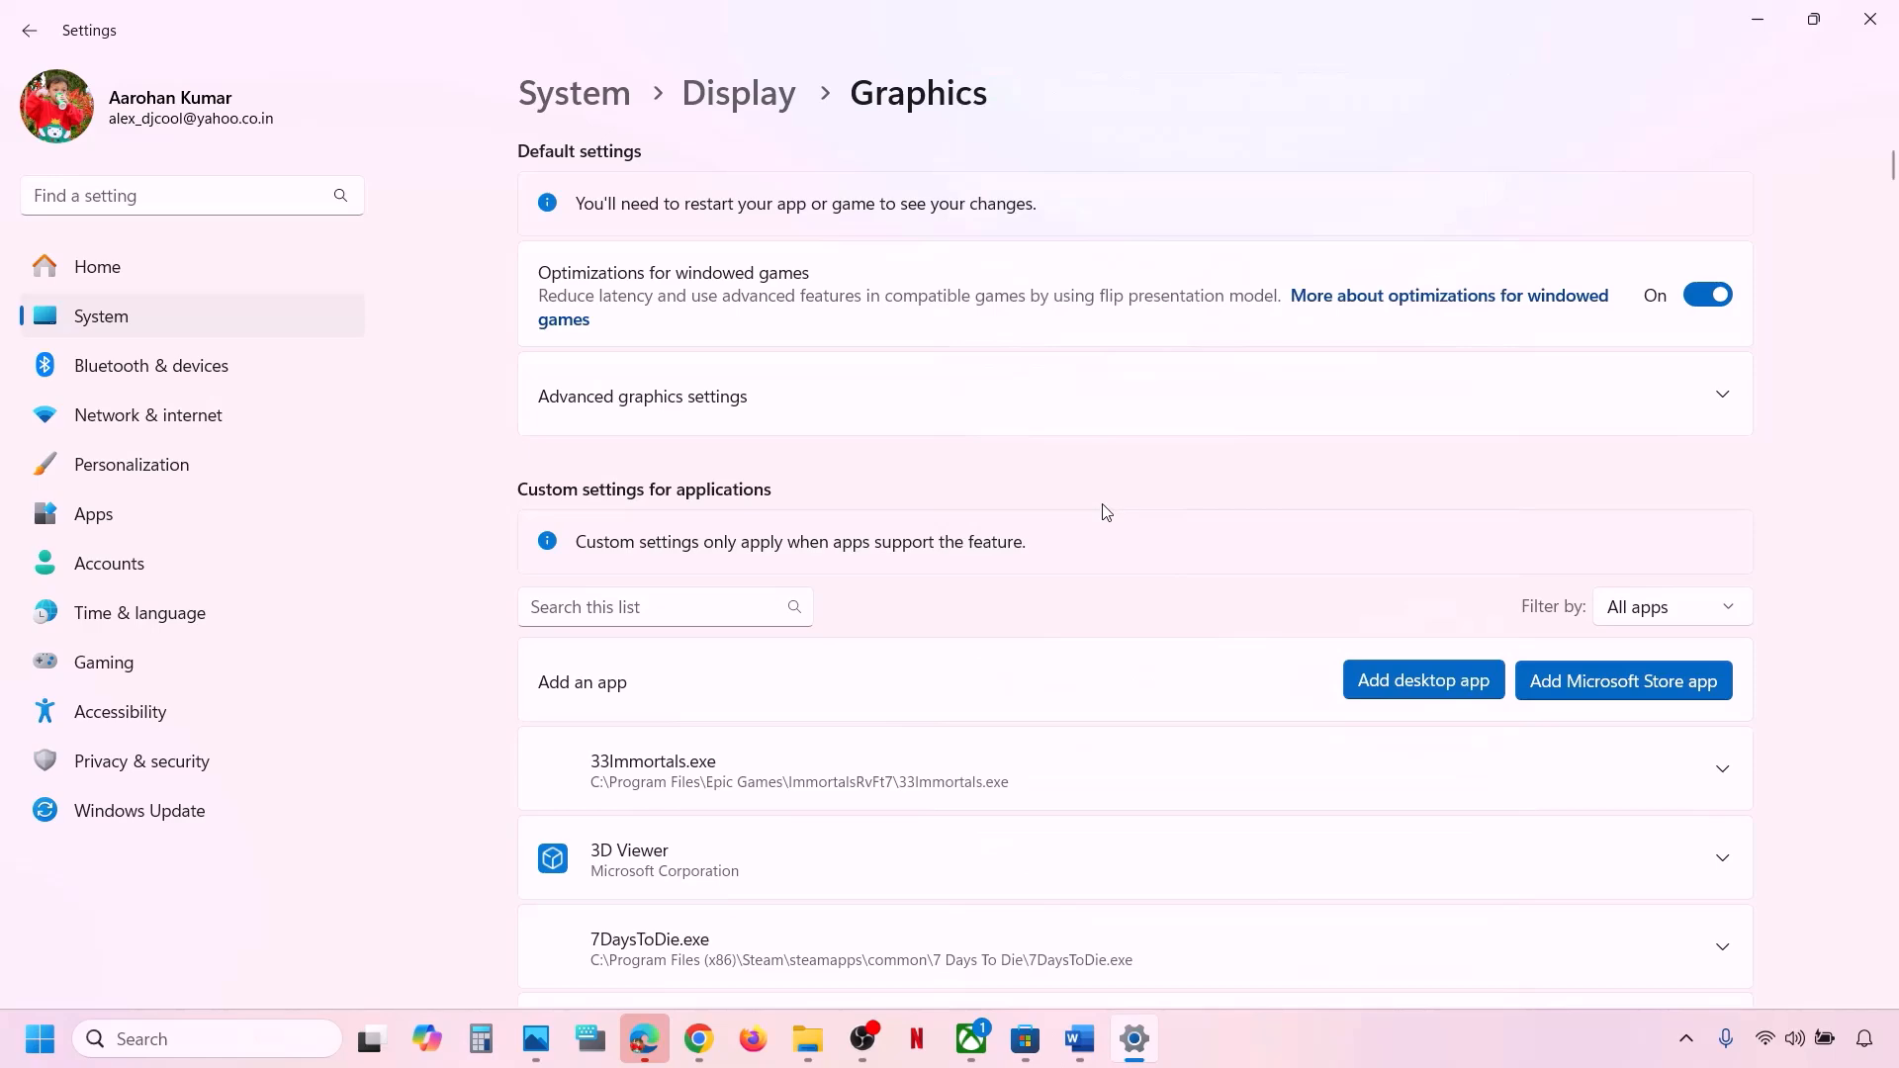
Set the GPU preference of DOOM: The Dark Ages to High Performance (NVIDIA GeForce RTX 3050 Laptop GPU), and close Settings
scroll(778, 791, "down", 15)
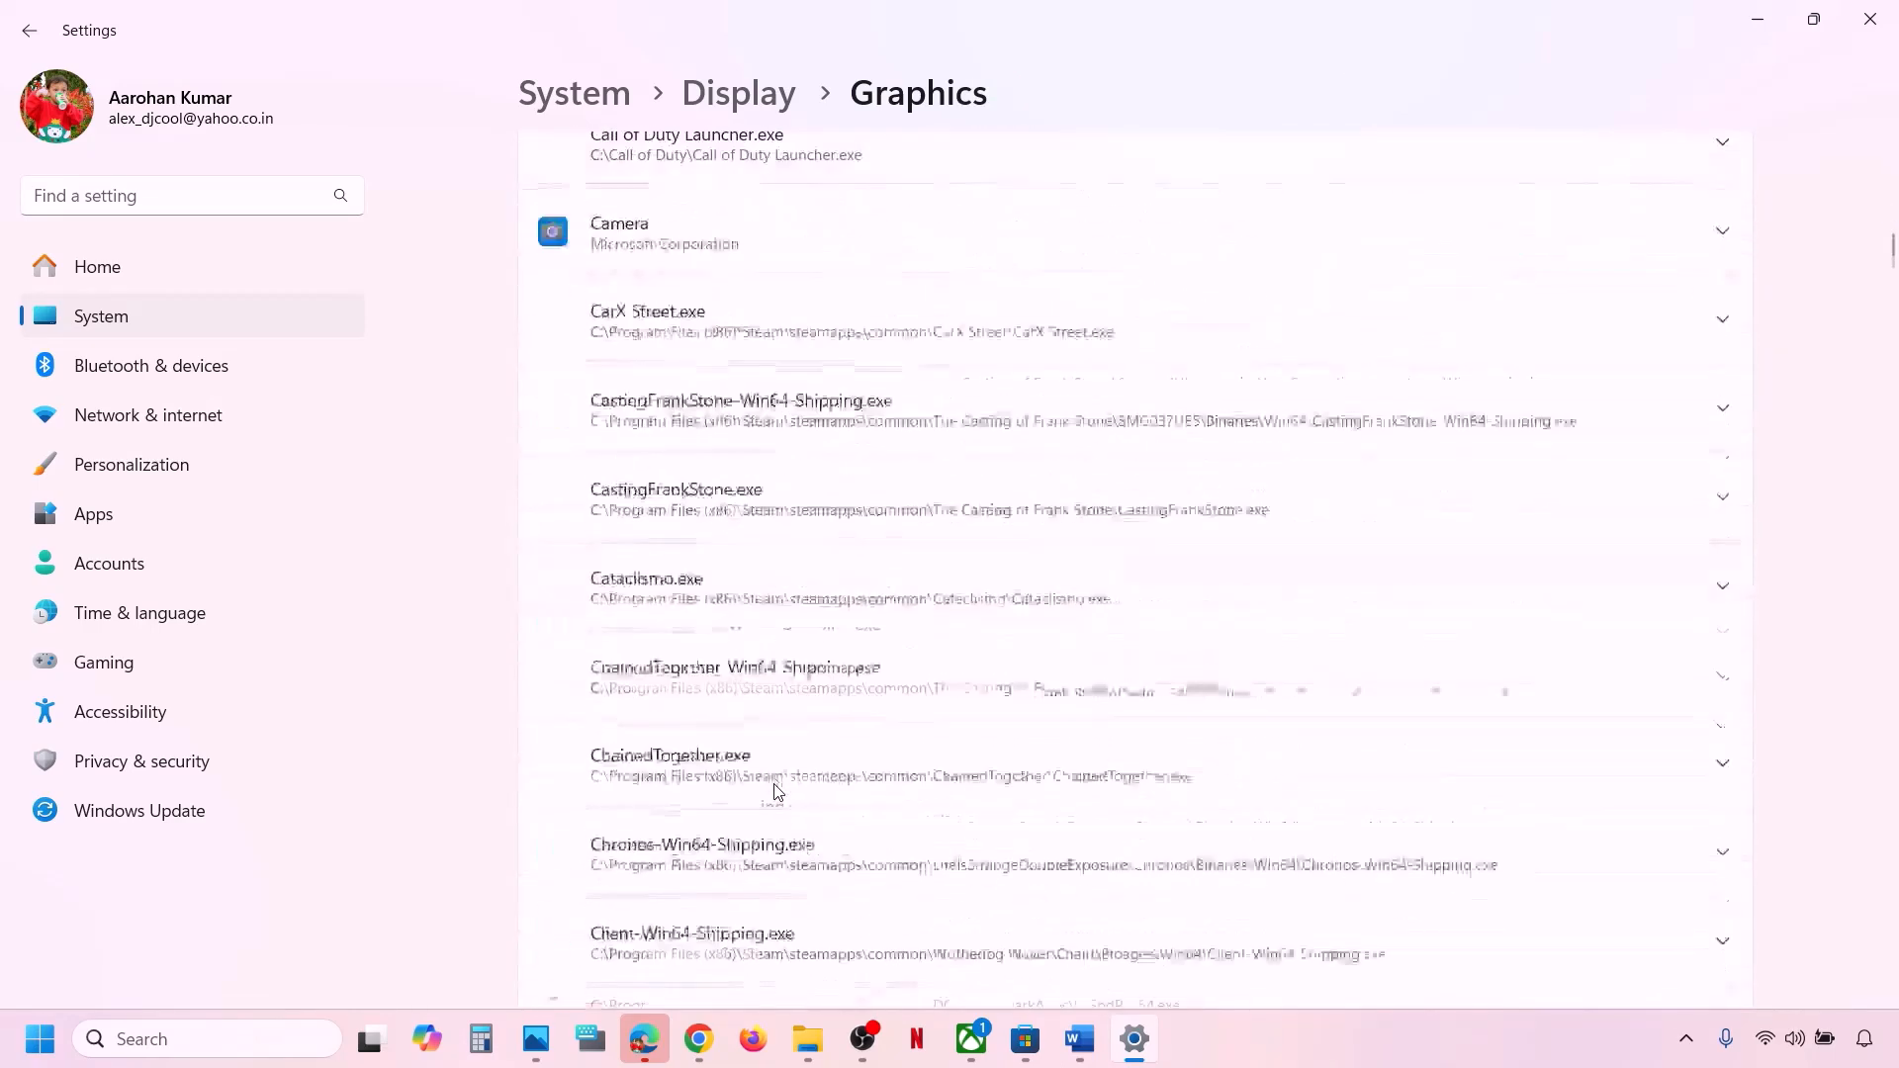
scroll(778, 791, "down", 3)
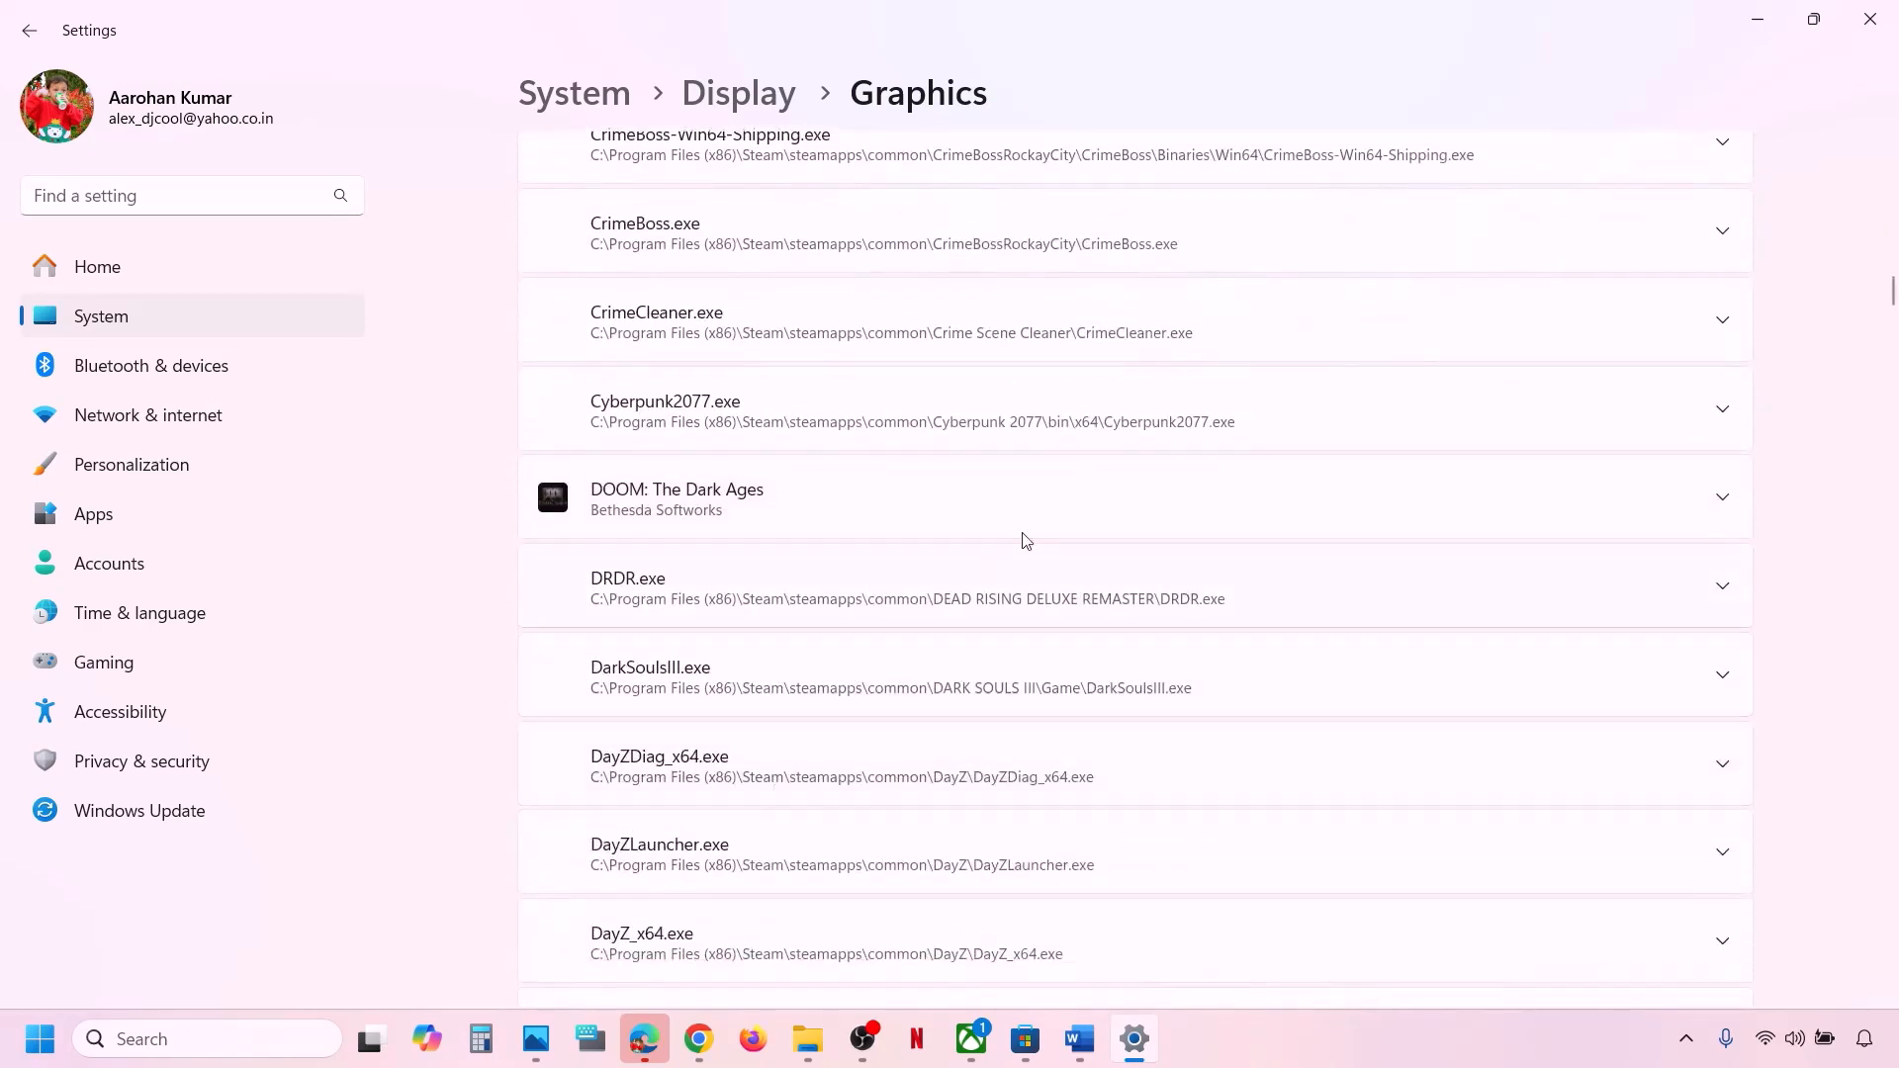
left_click(1057, 514)
scroll(1057, 513, "down", 1)
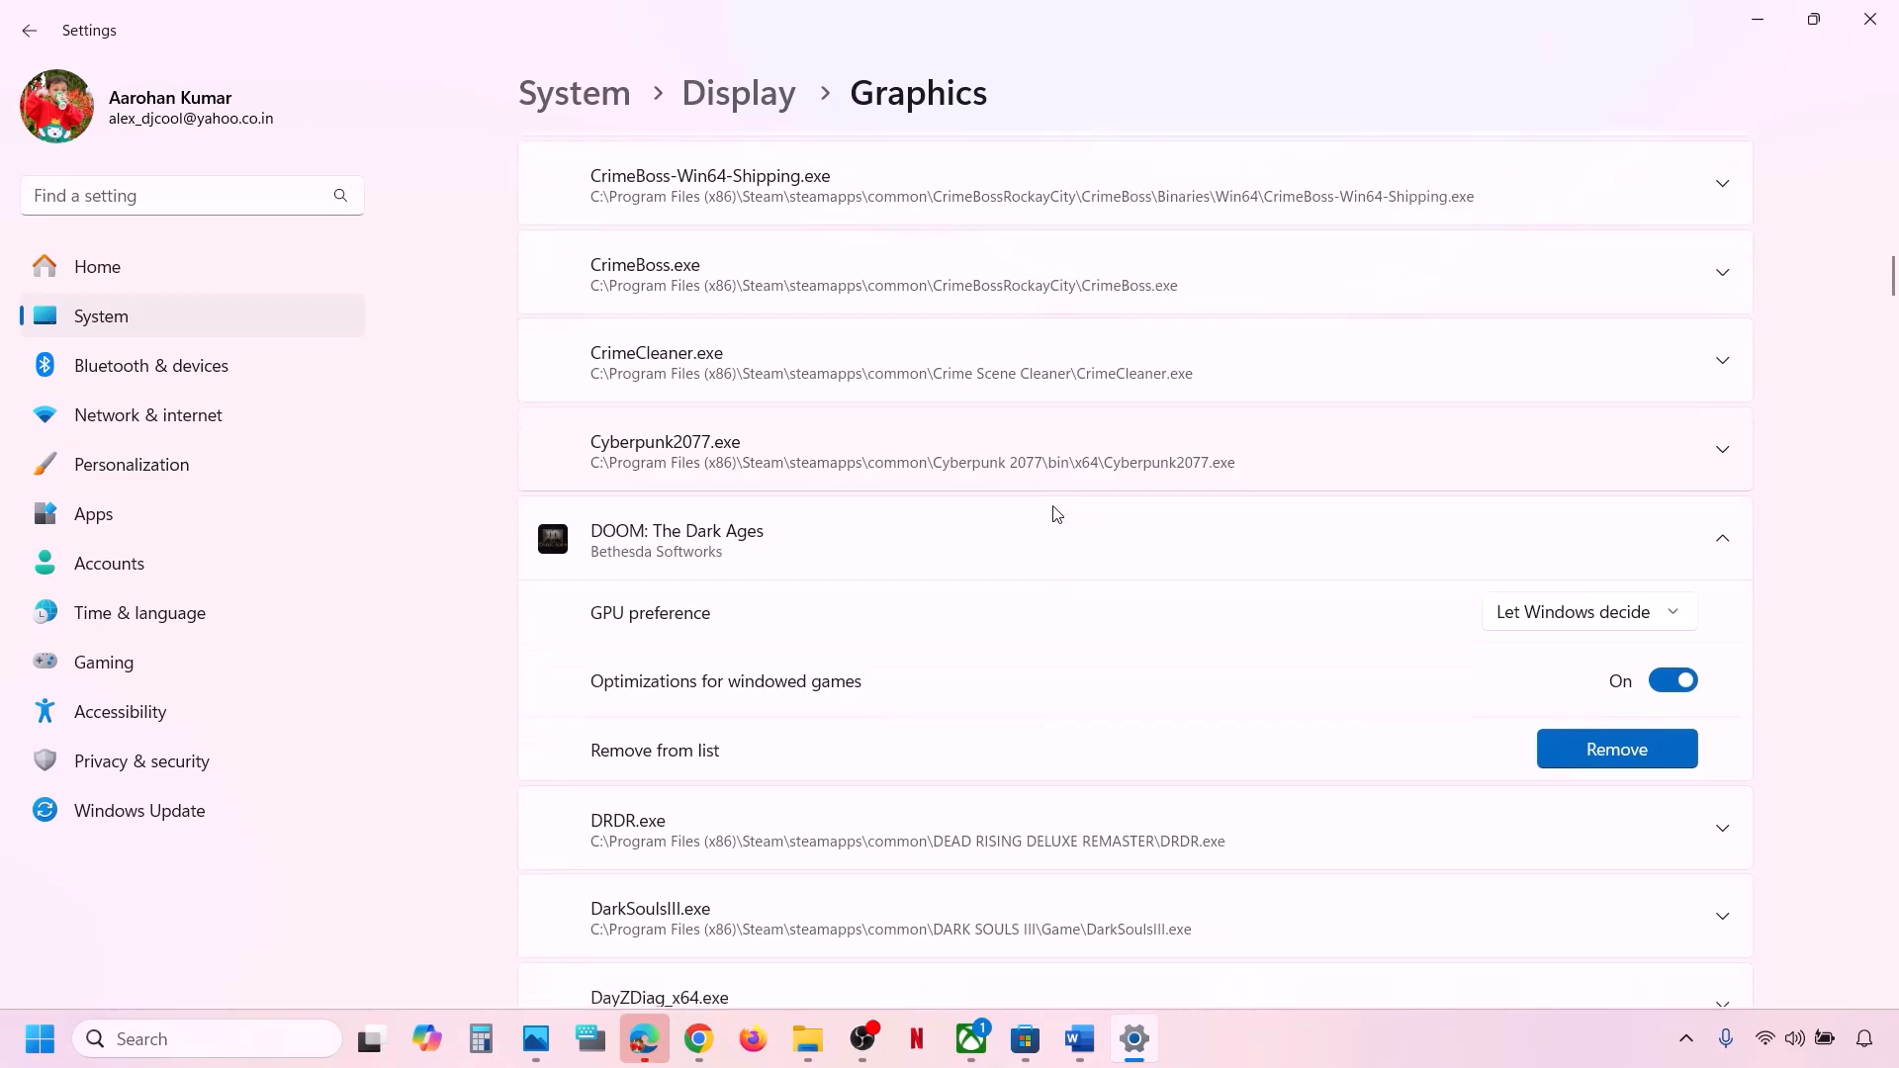
scroll(1056, 513, "down", 9)
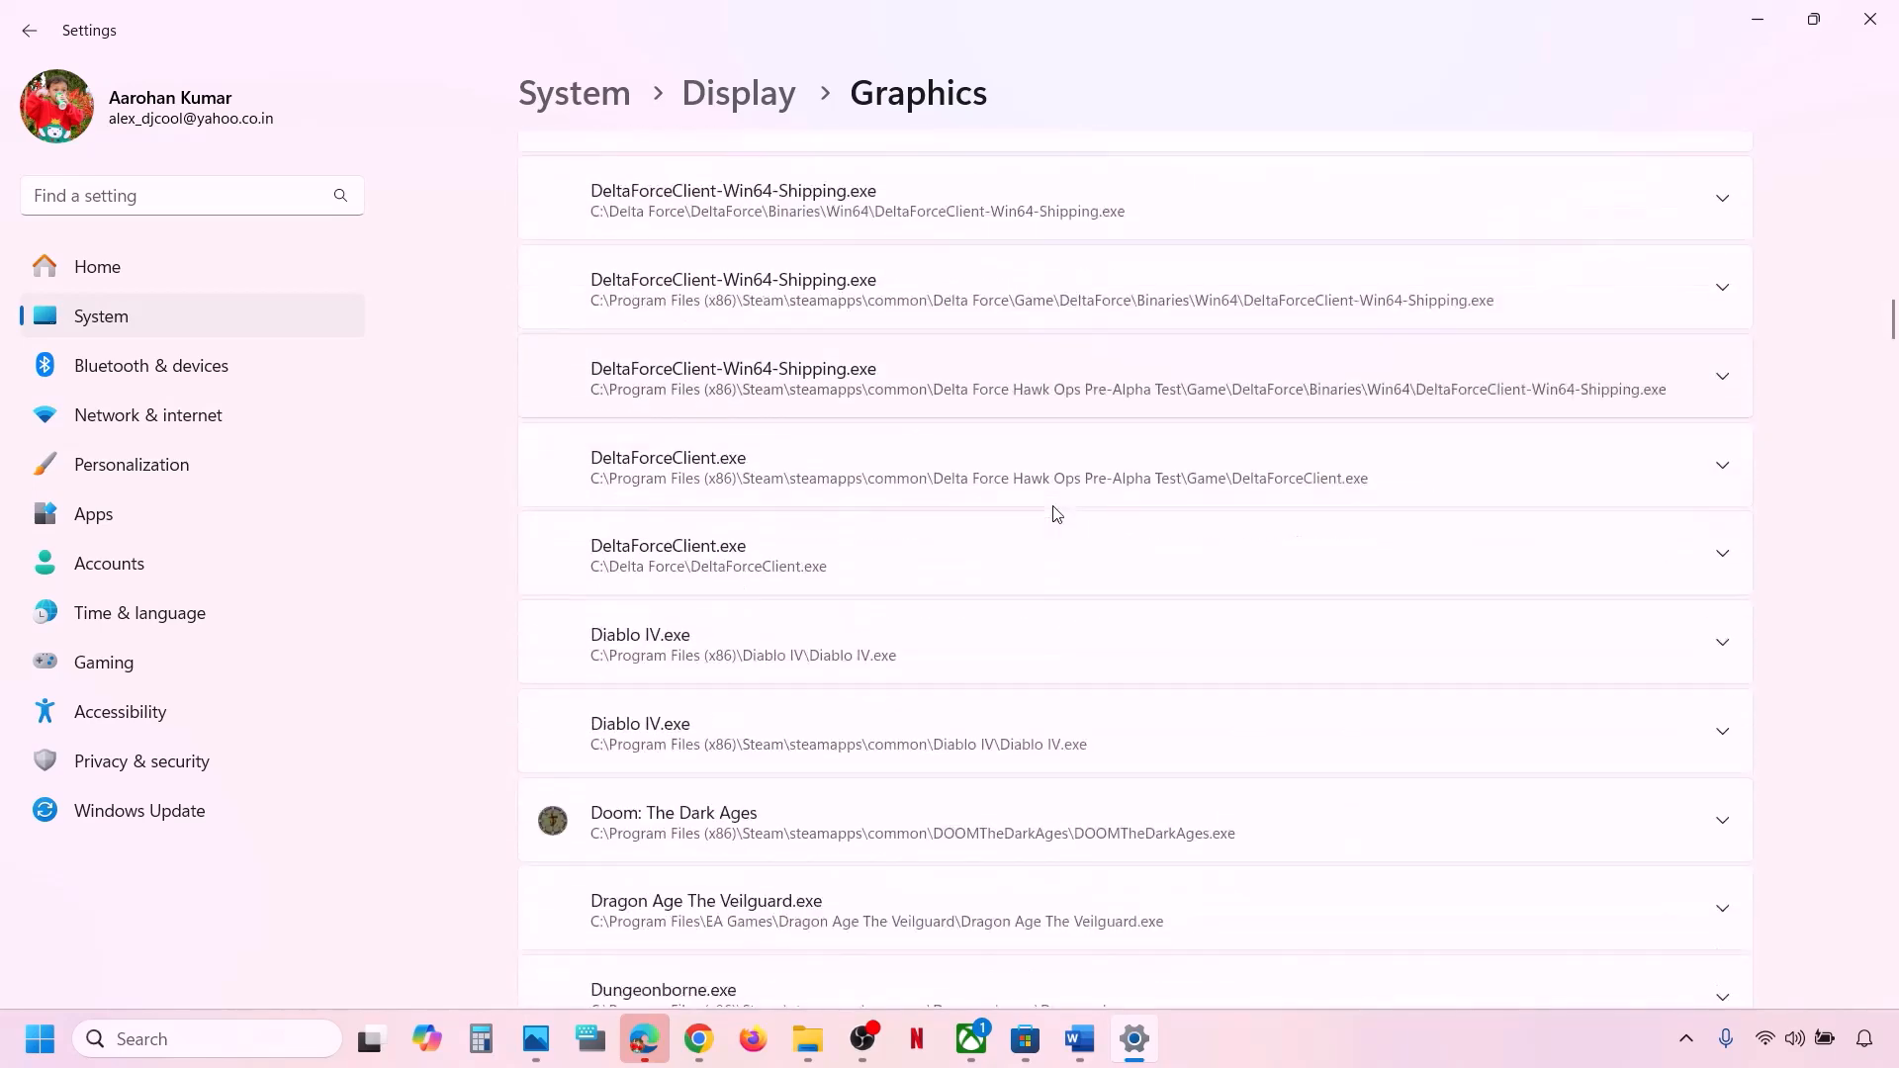
scroll(1056, 513, "up", 8)
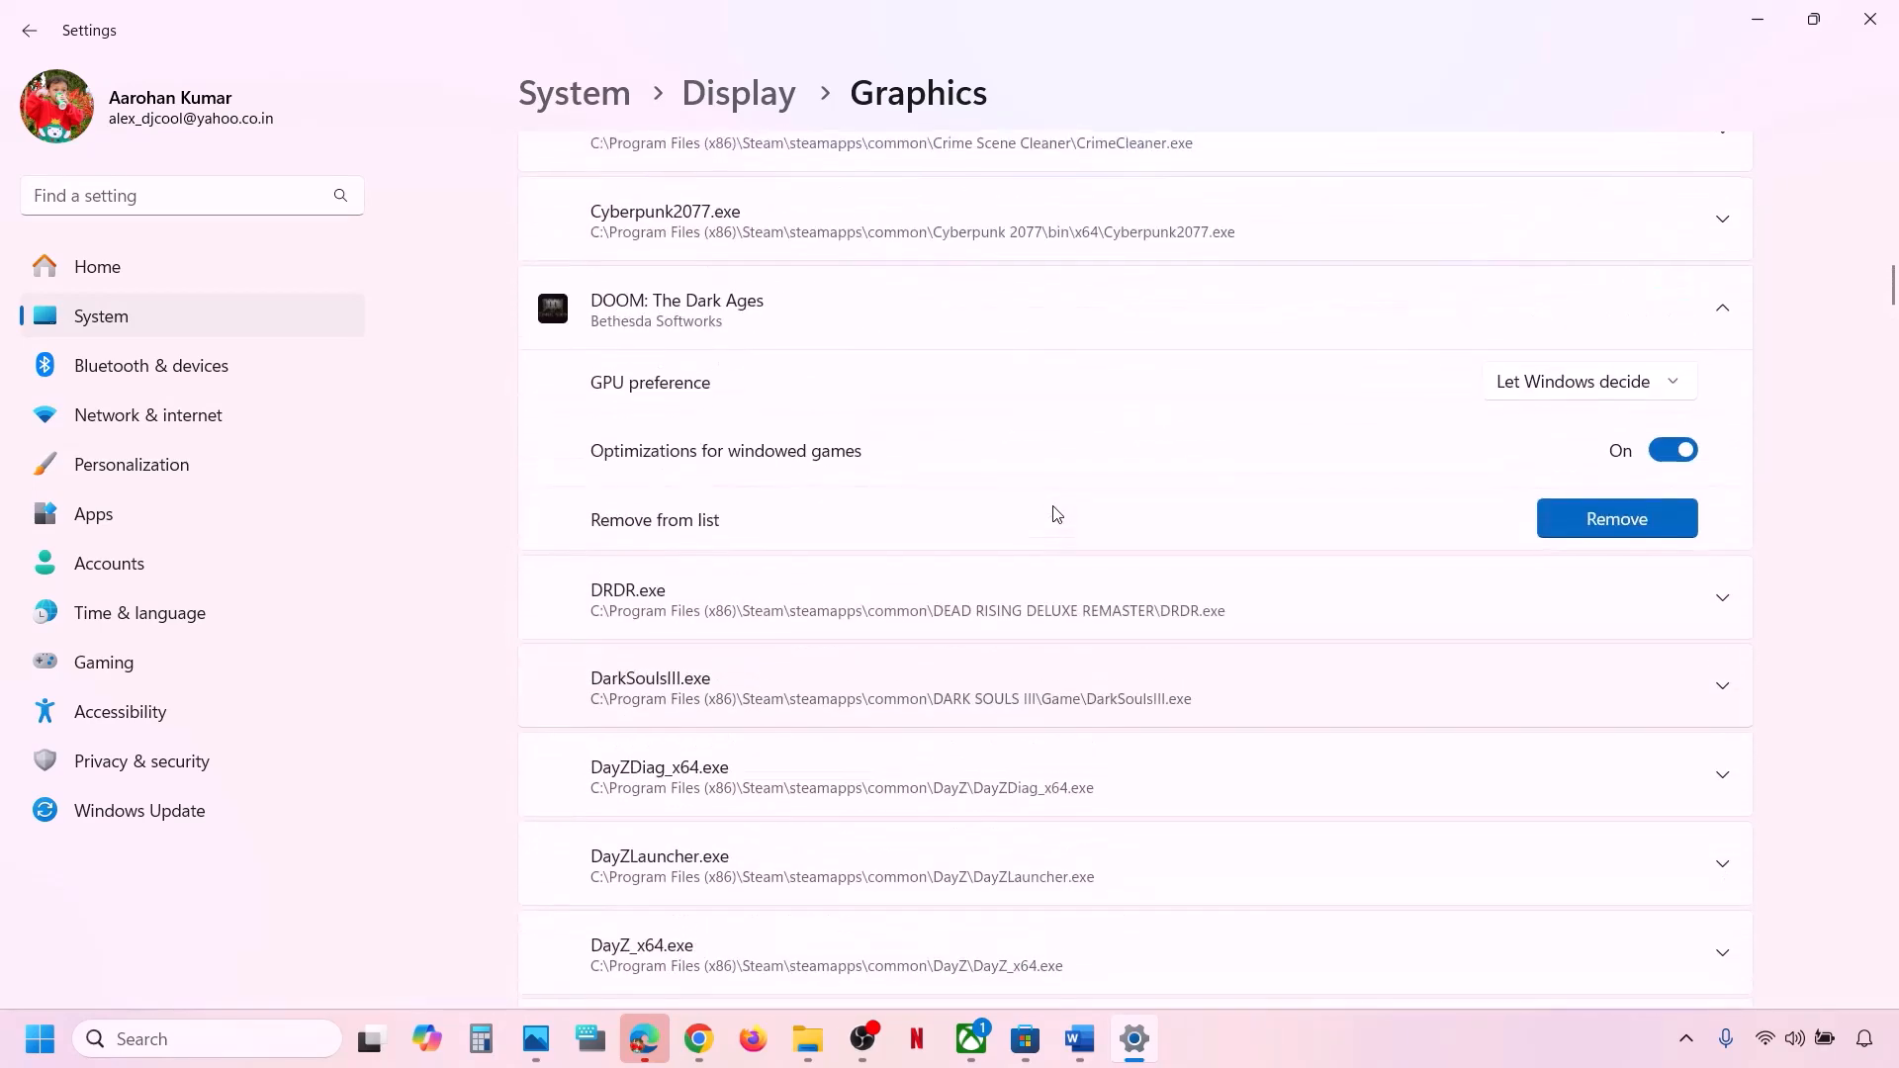
scroll(865, 331, "up", 1)
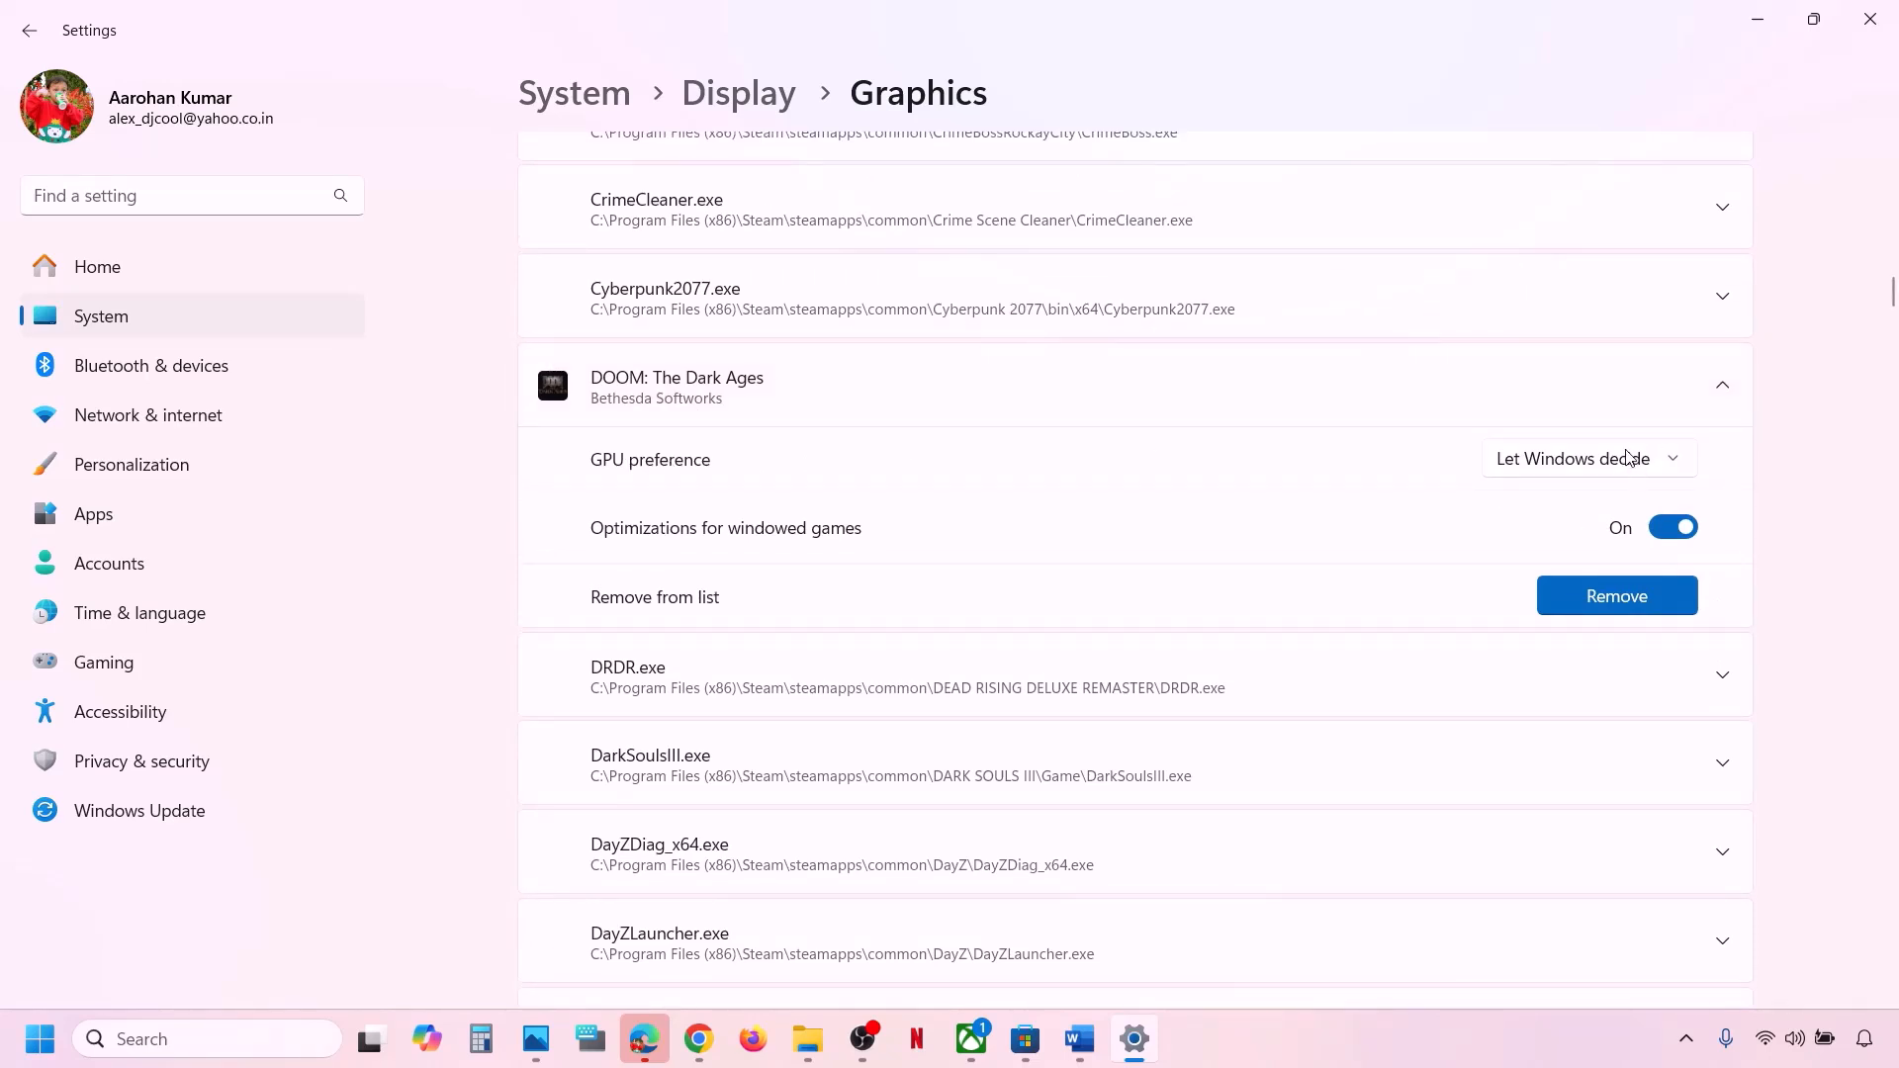
left_click(1674, 467)
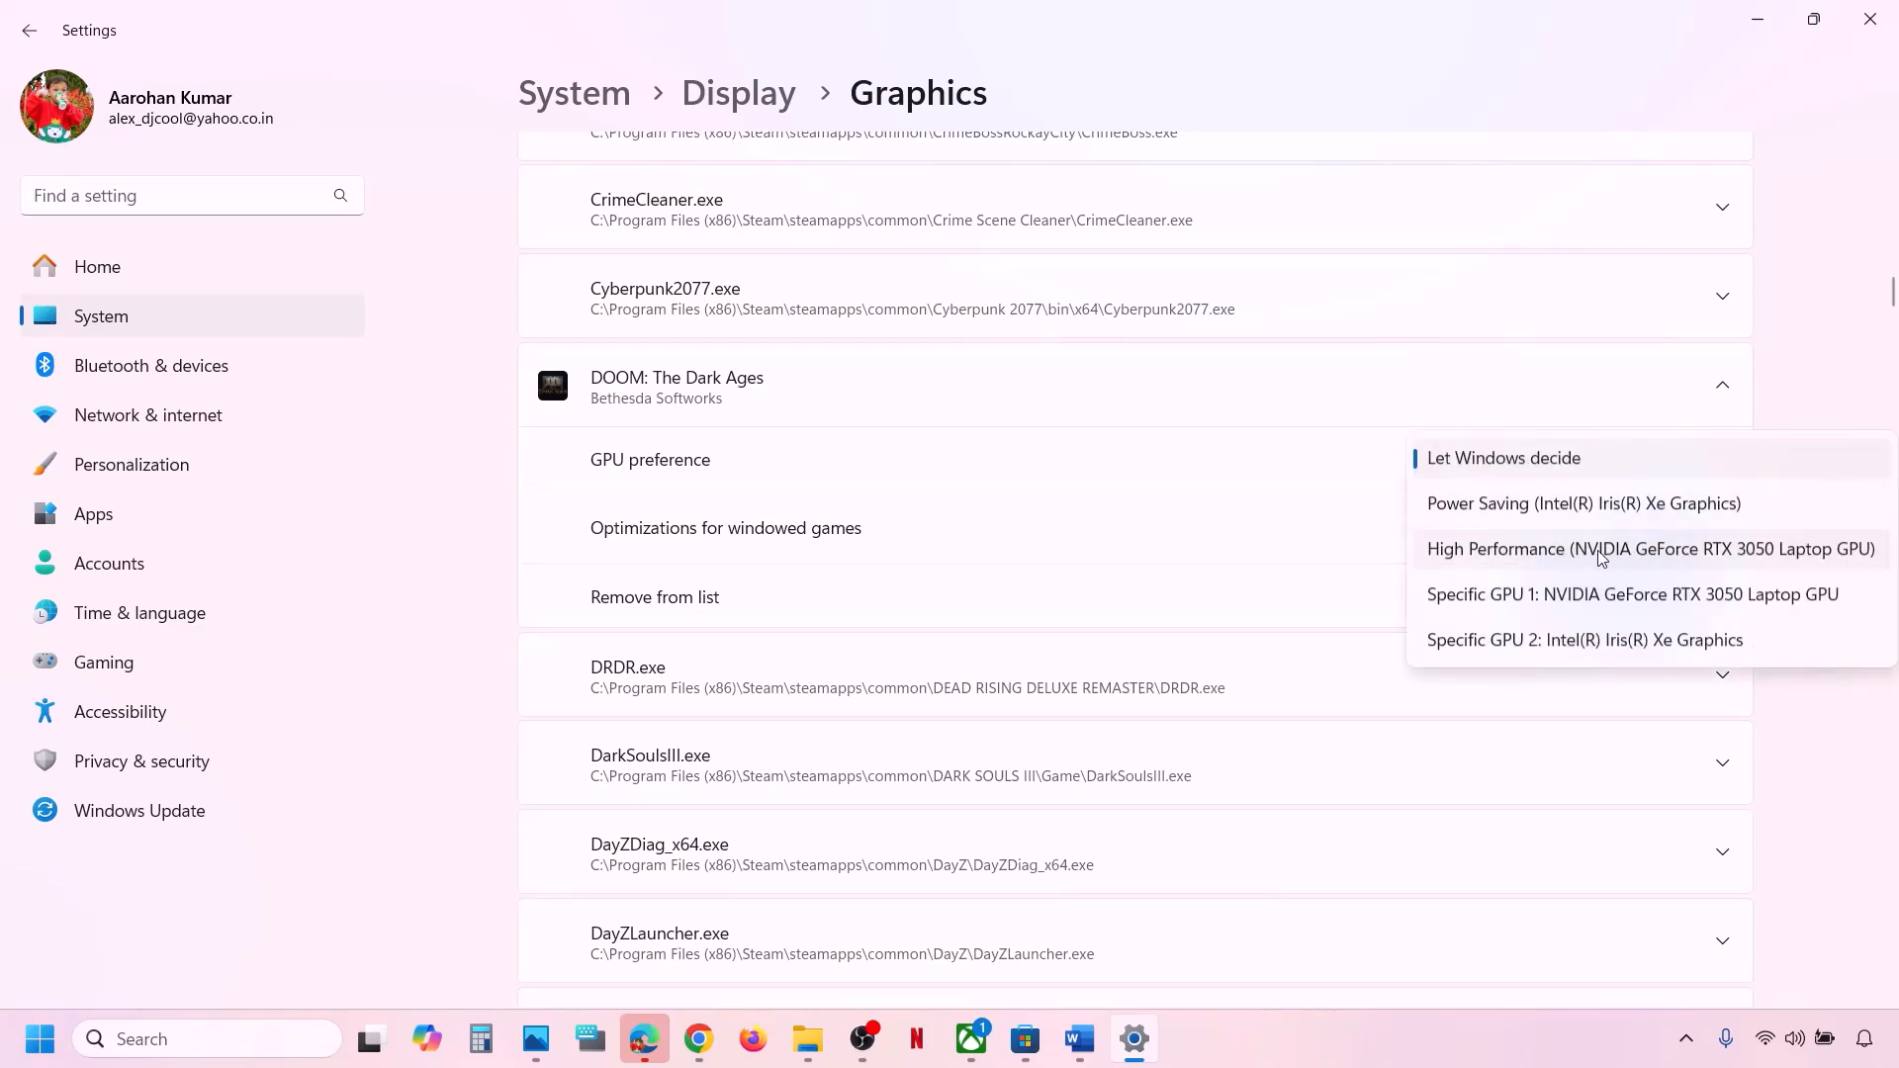
left_click(1635, 550)
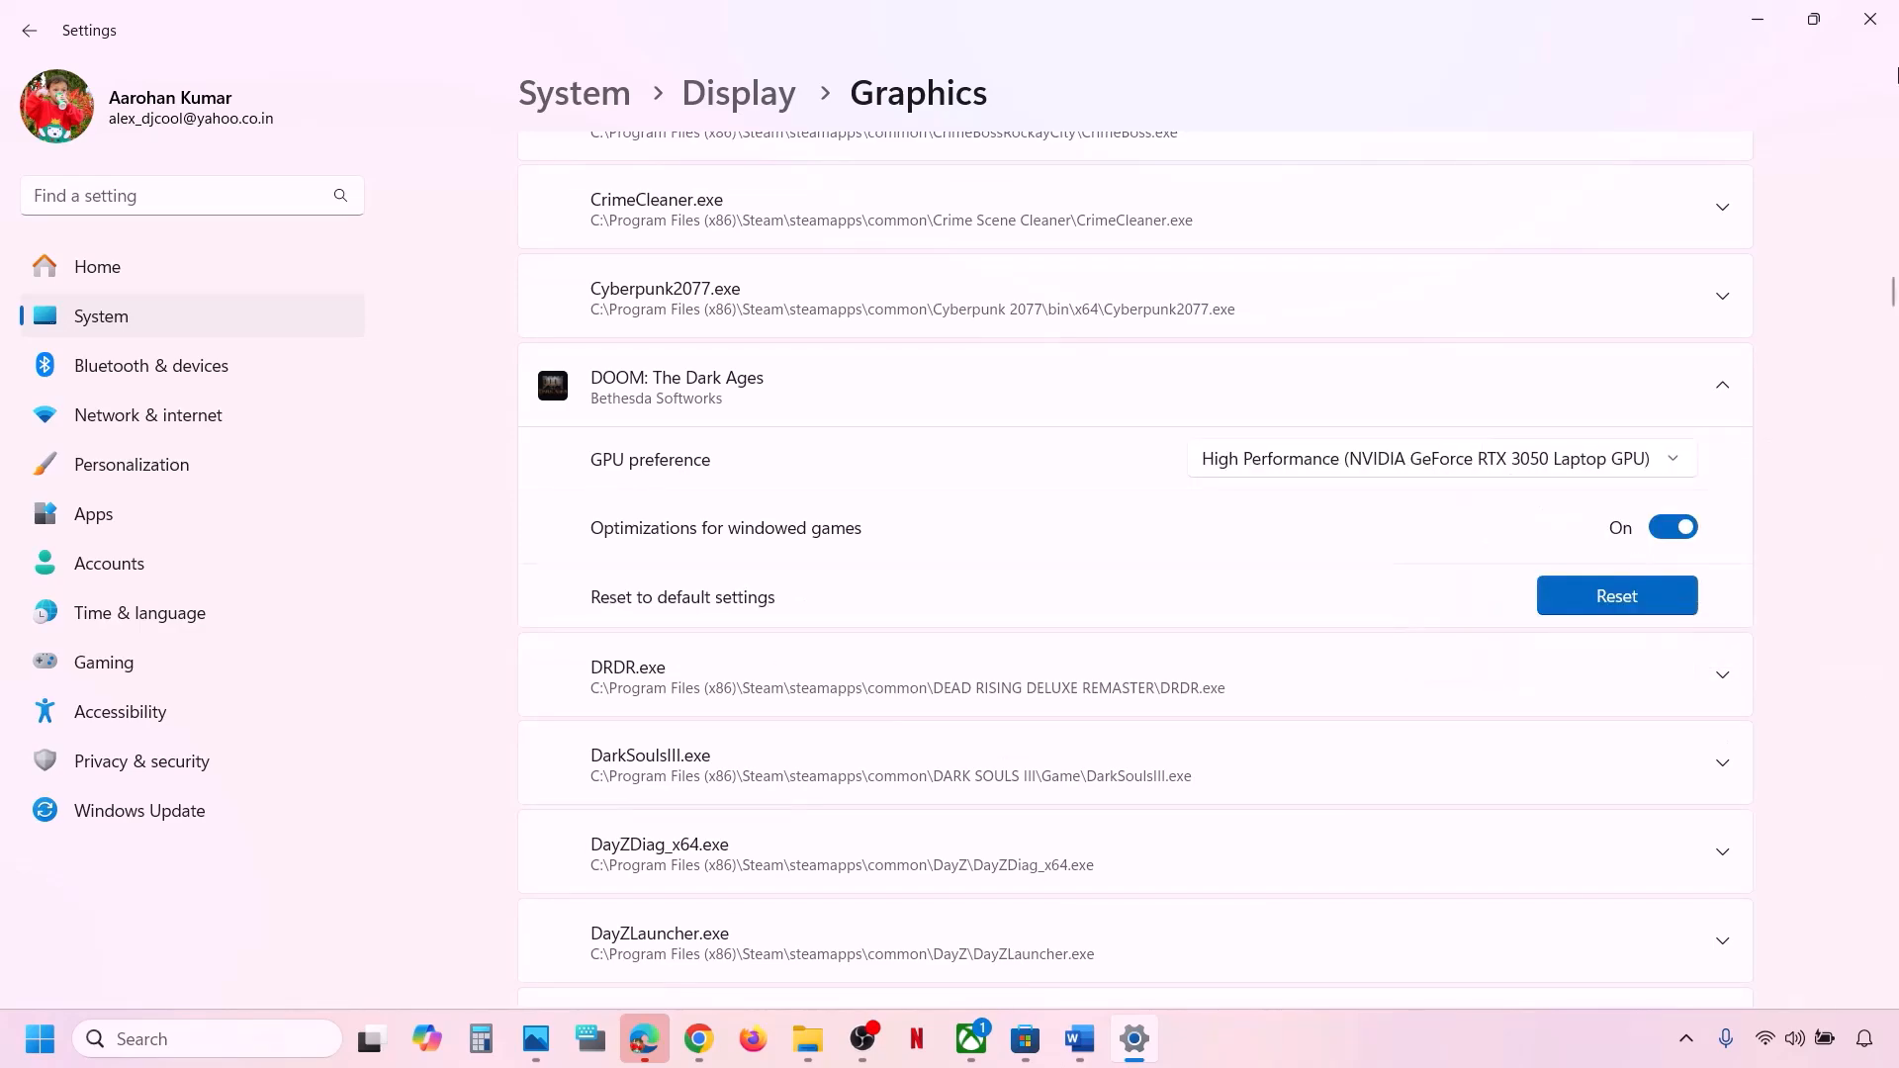
left_click(1869, 19)
Highlight "Verify & repair the game" in Step 7, and run Verify and Repair on DOOM: The Dark Ages in the Xbox app
scroll(813, 669, "down", 4)
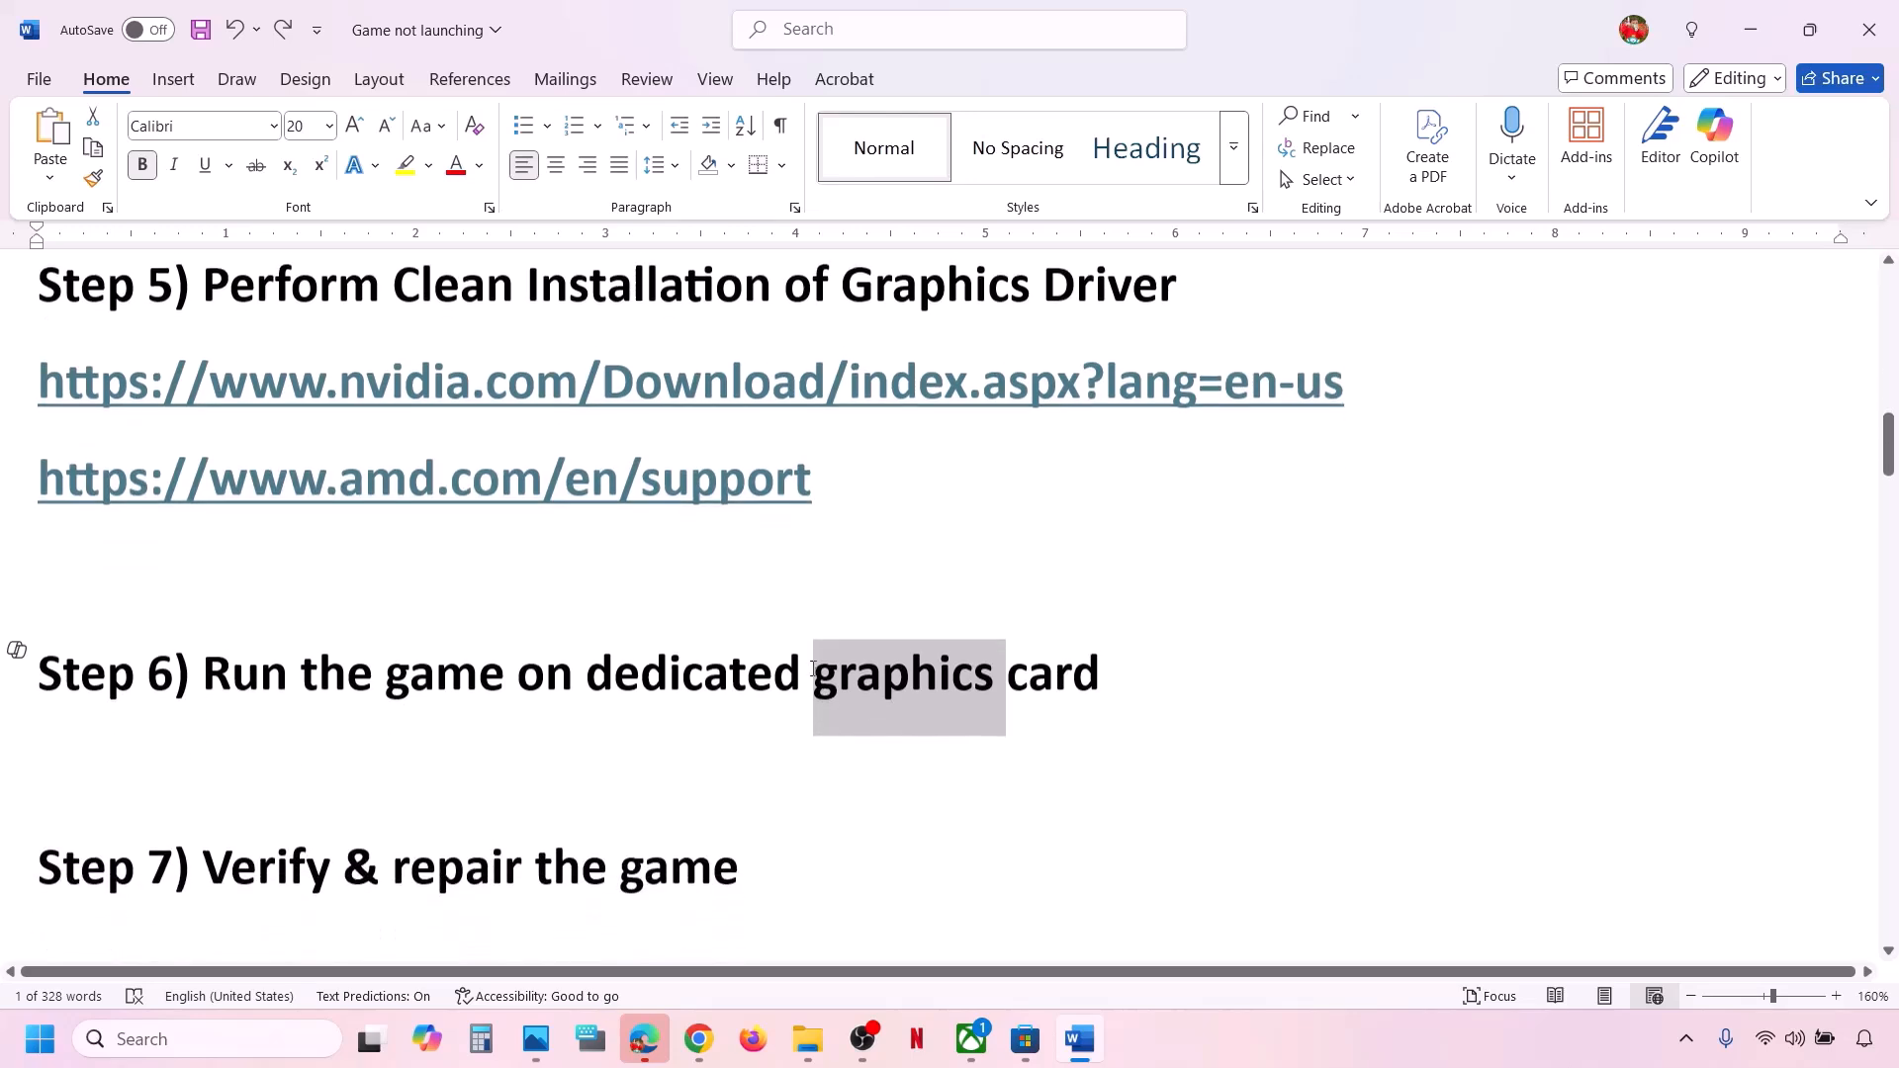
left_click_drag(211, 722, 908, 701)
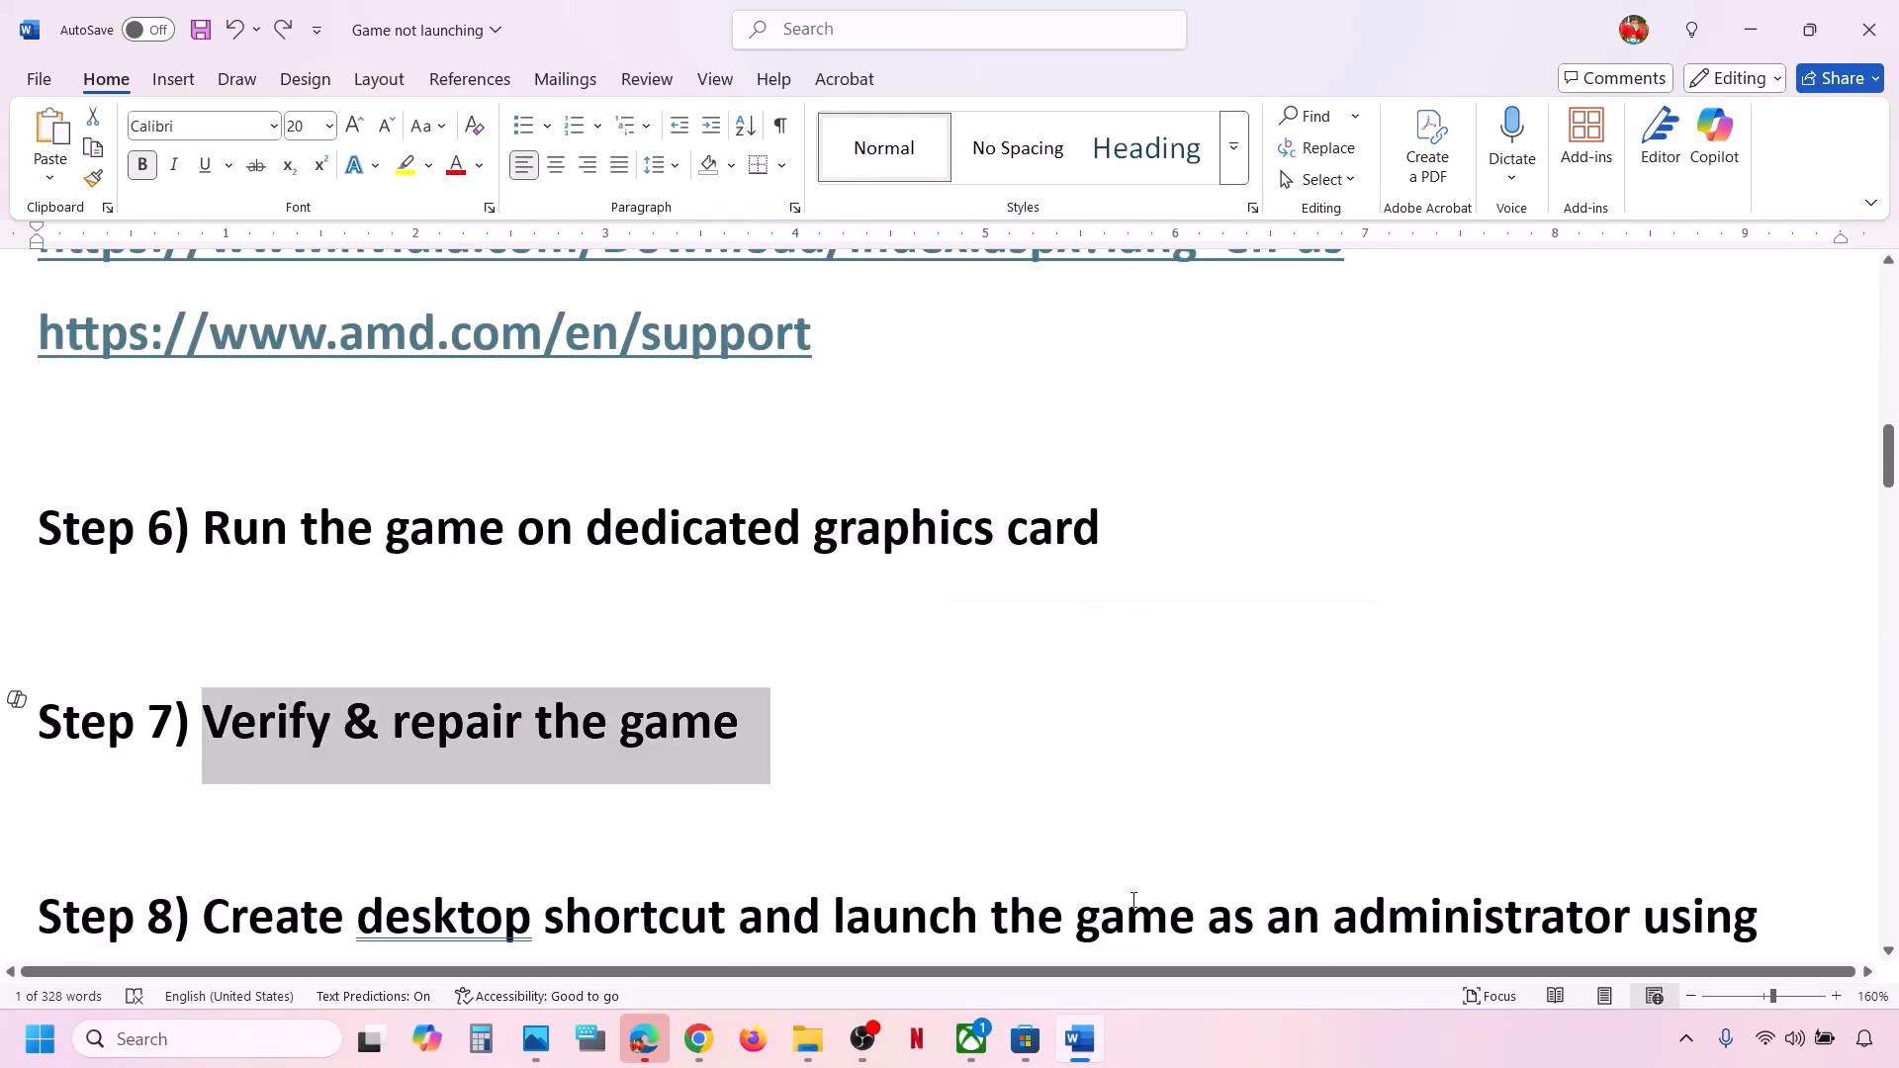
left_click(971, 1039)
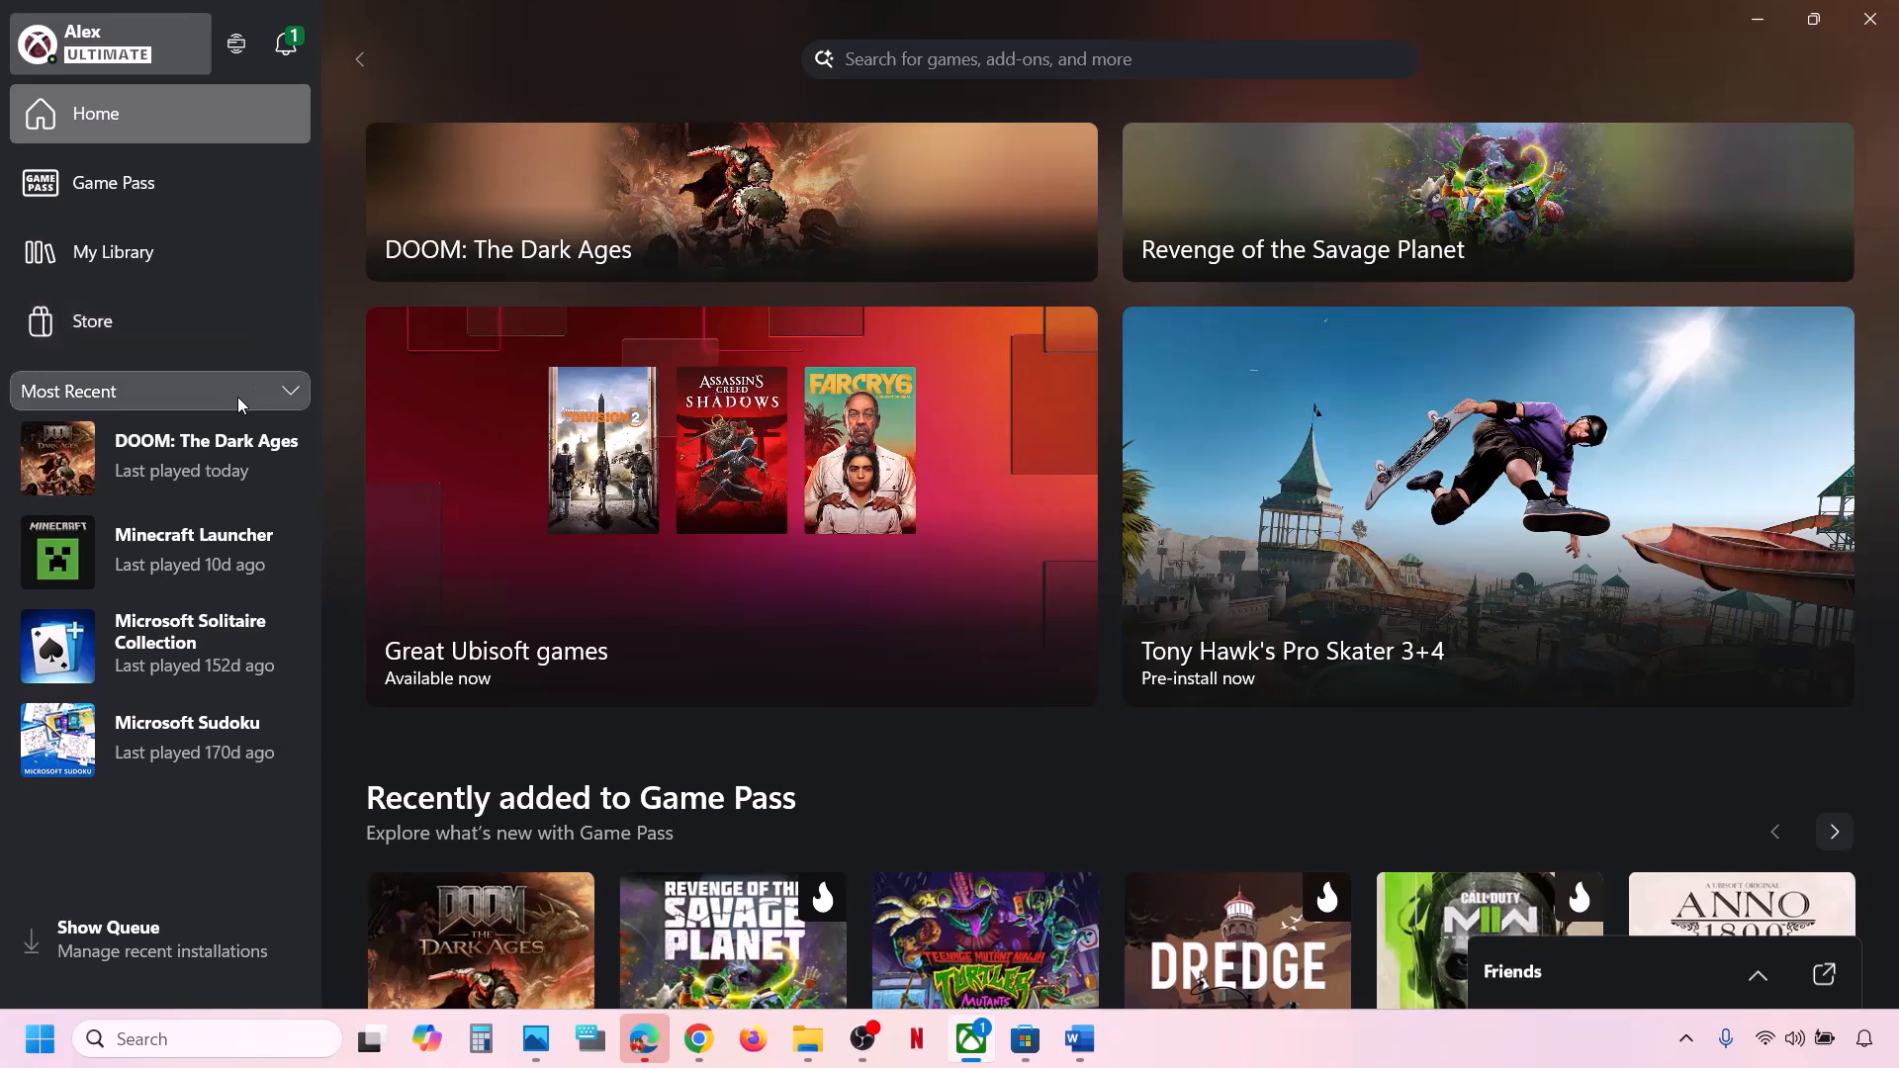
right_click(193, 456)
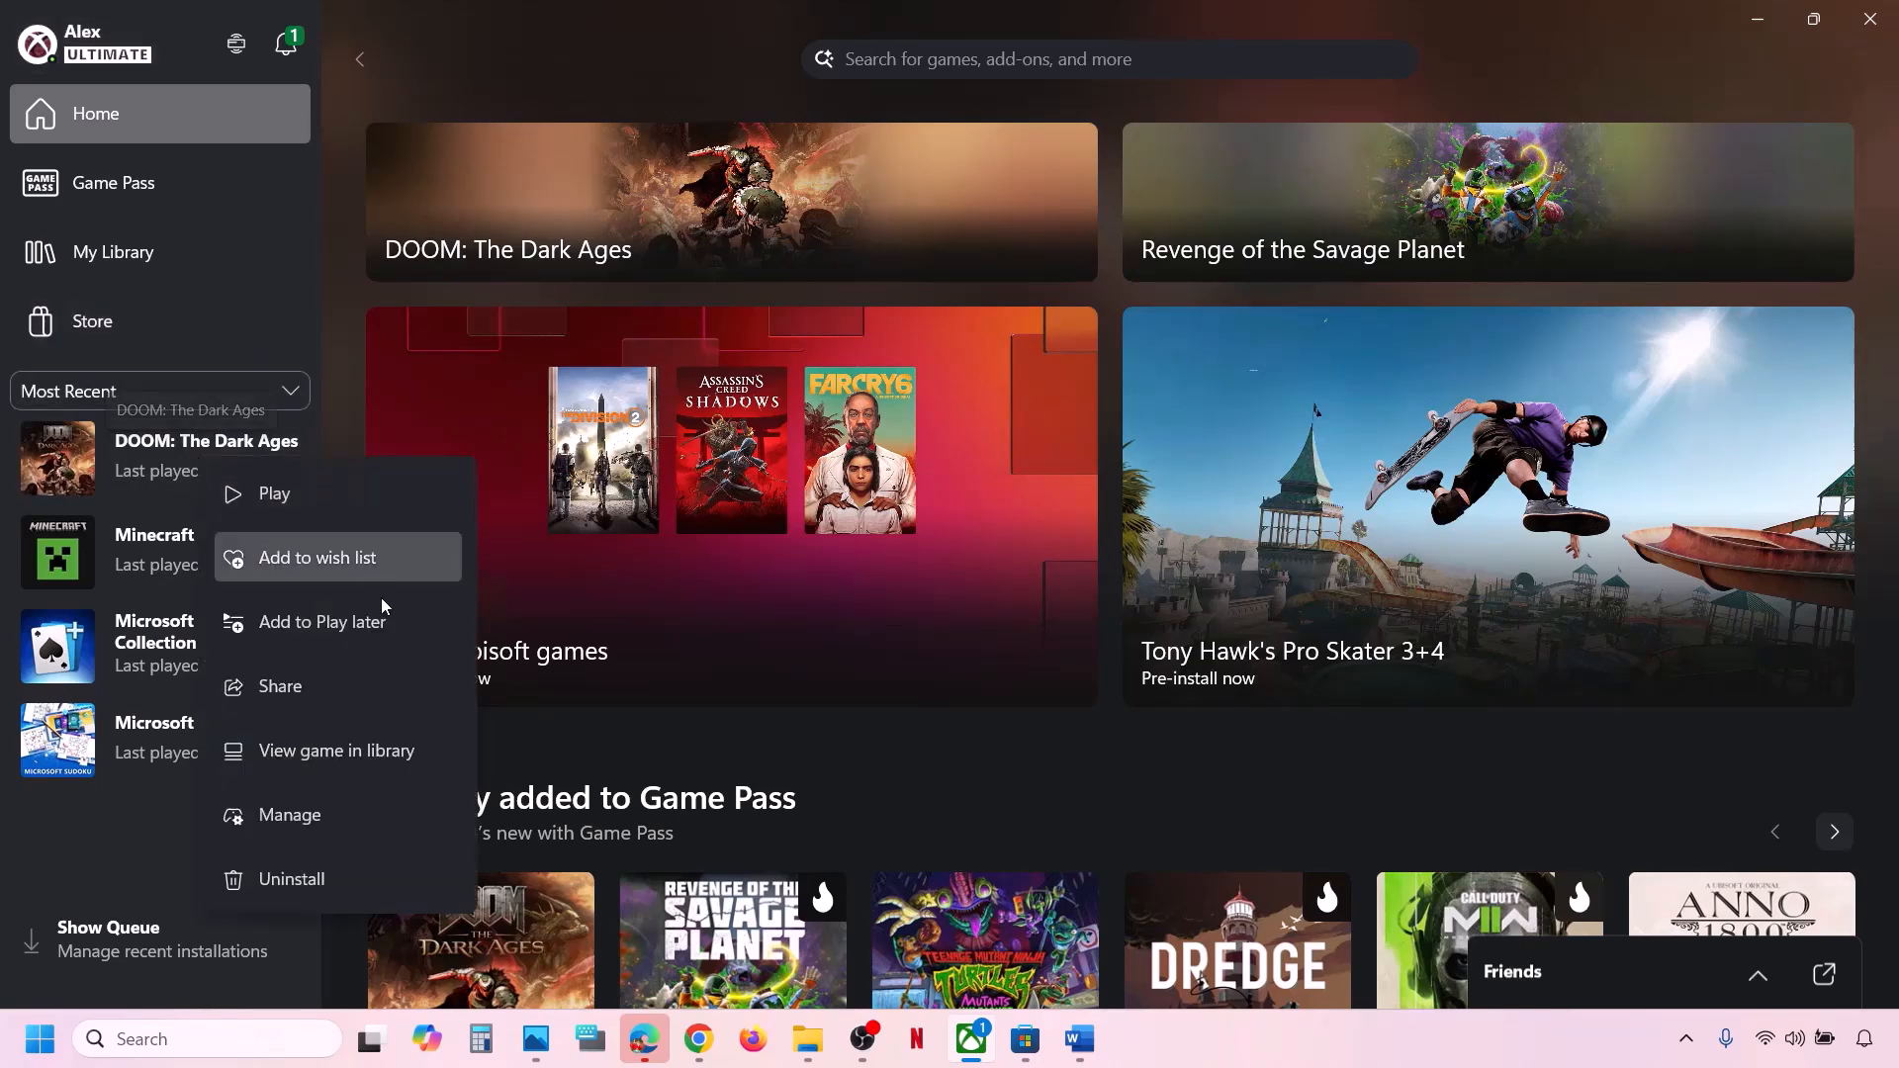
left_click(305, 825)
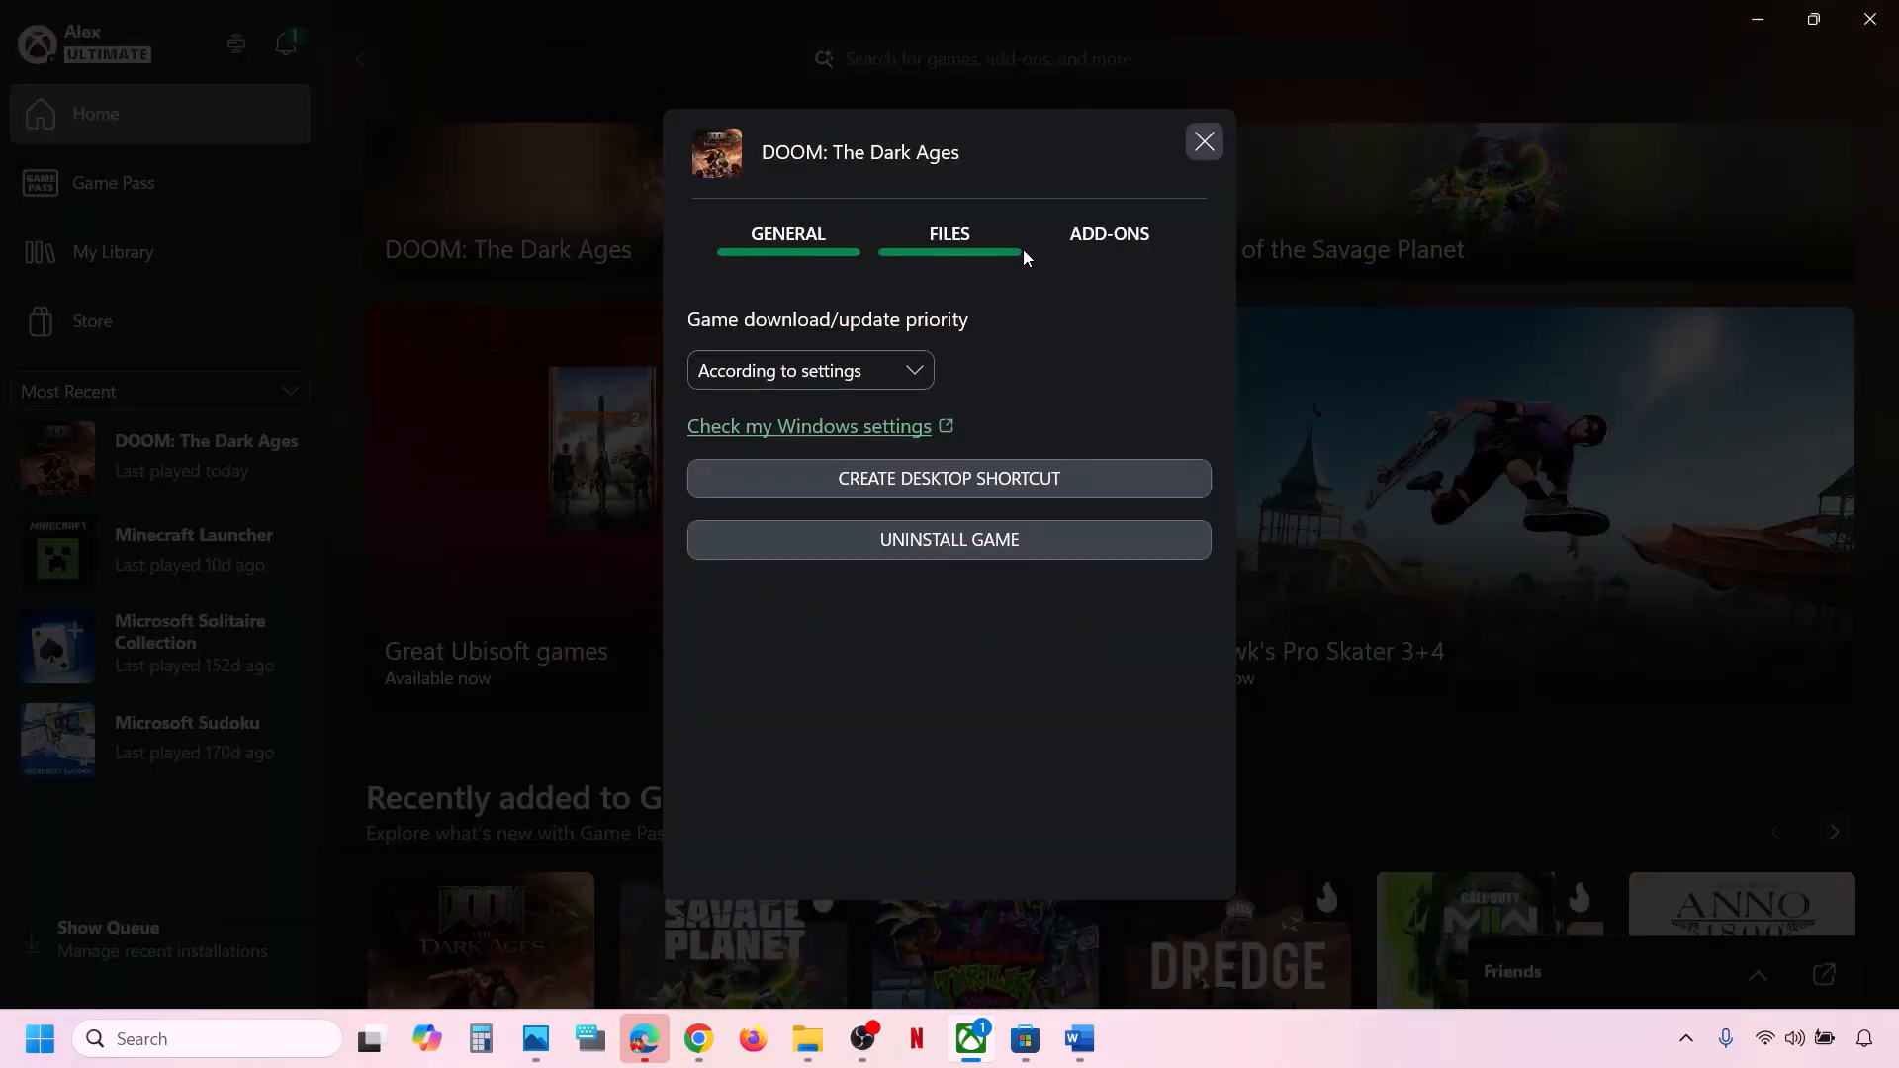
left_click(969, 255)
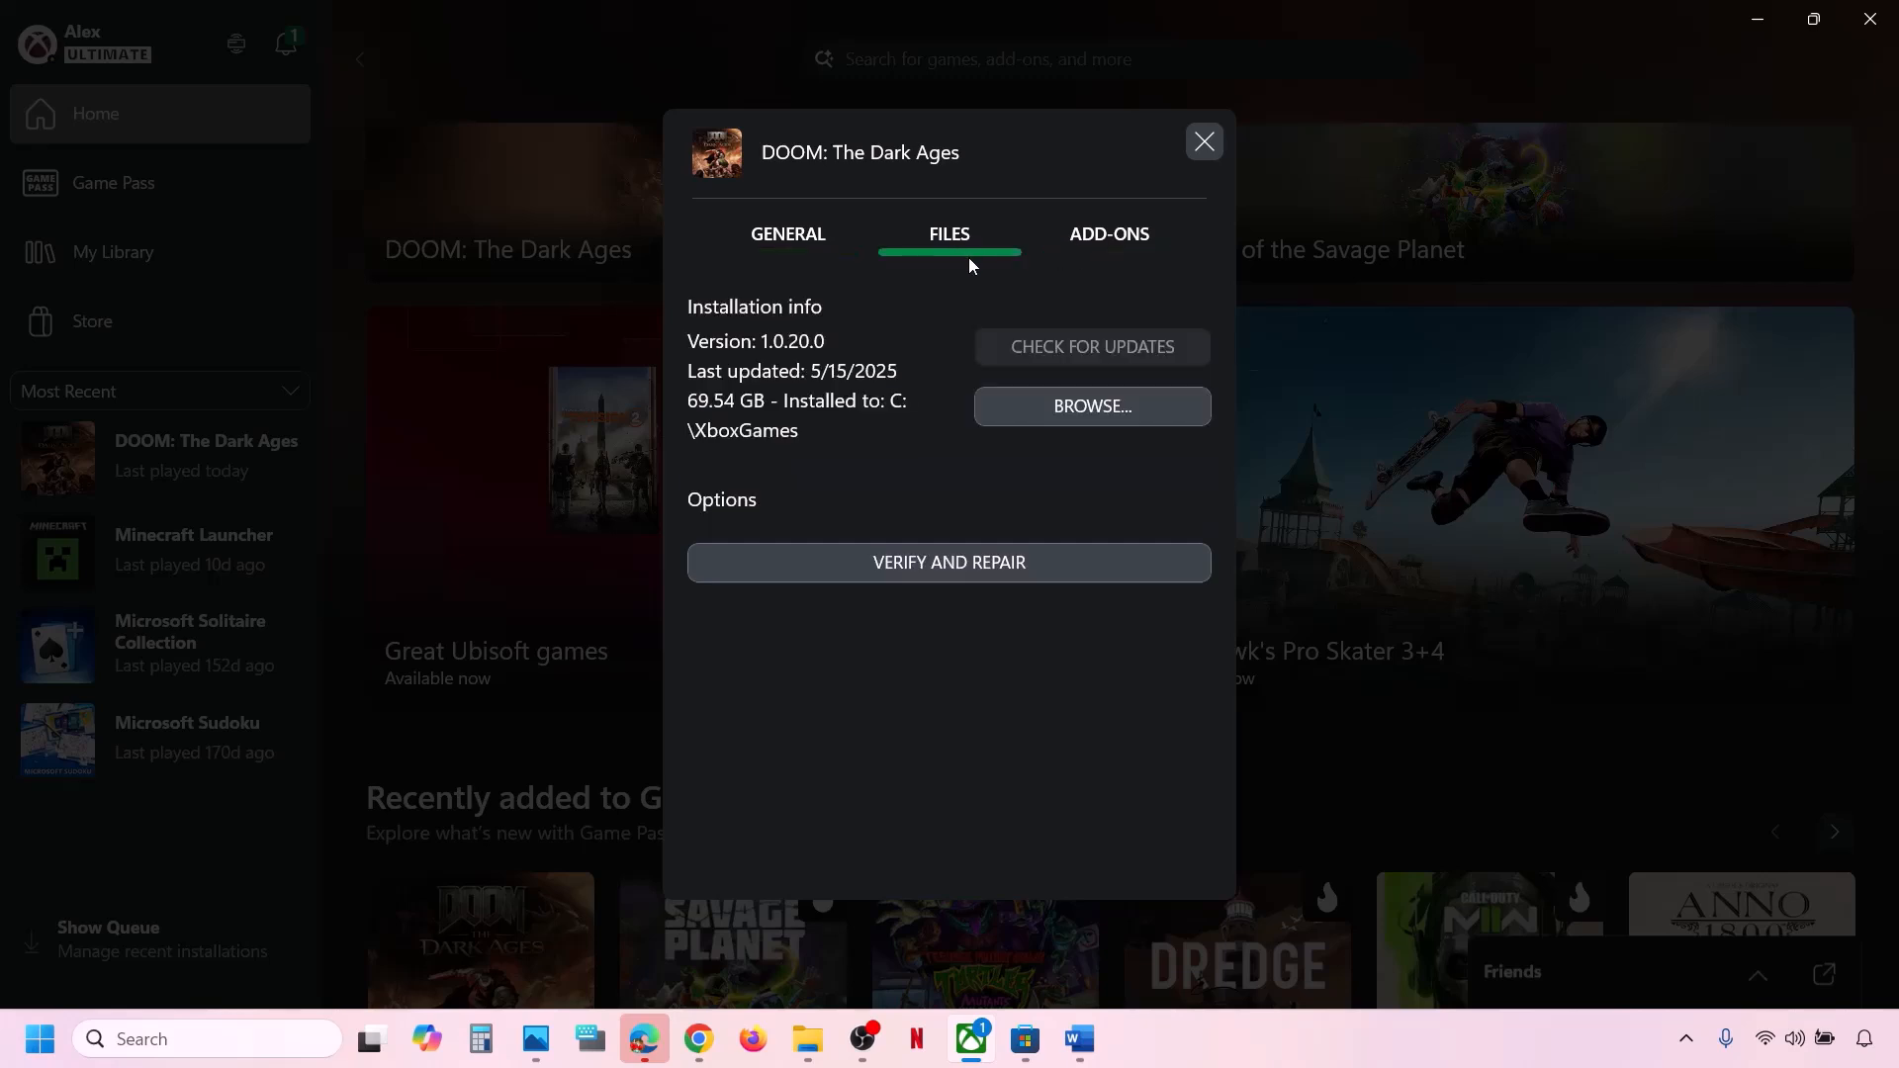
left_click(989, 564)
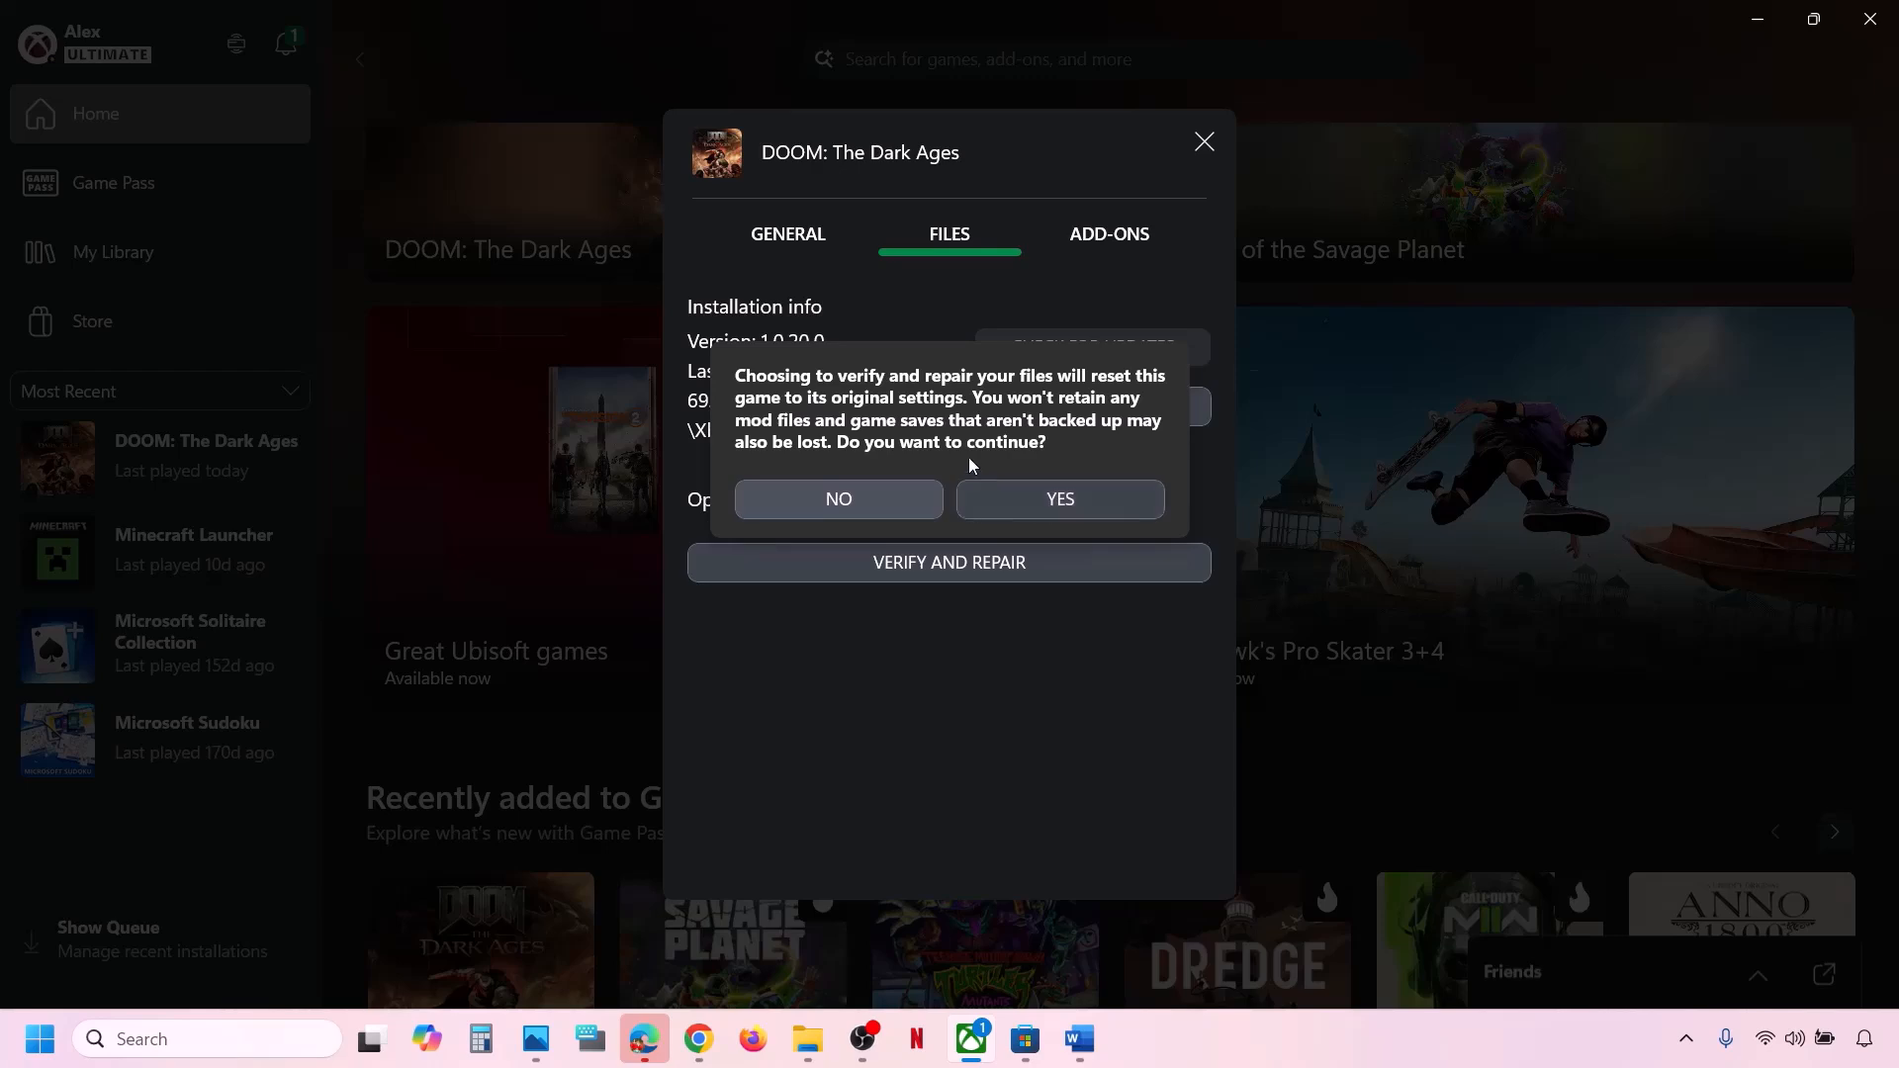
left_click(1078, 502)
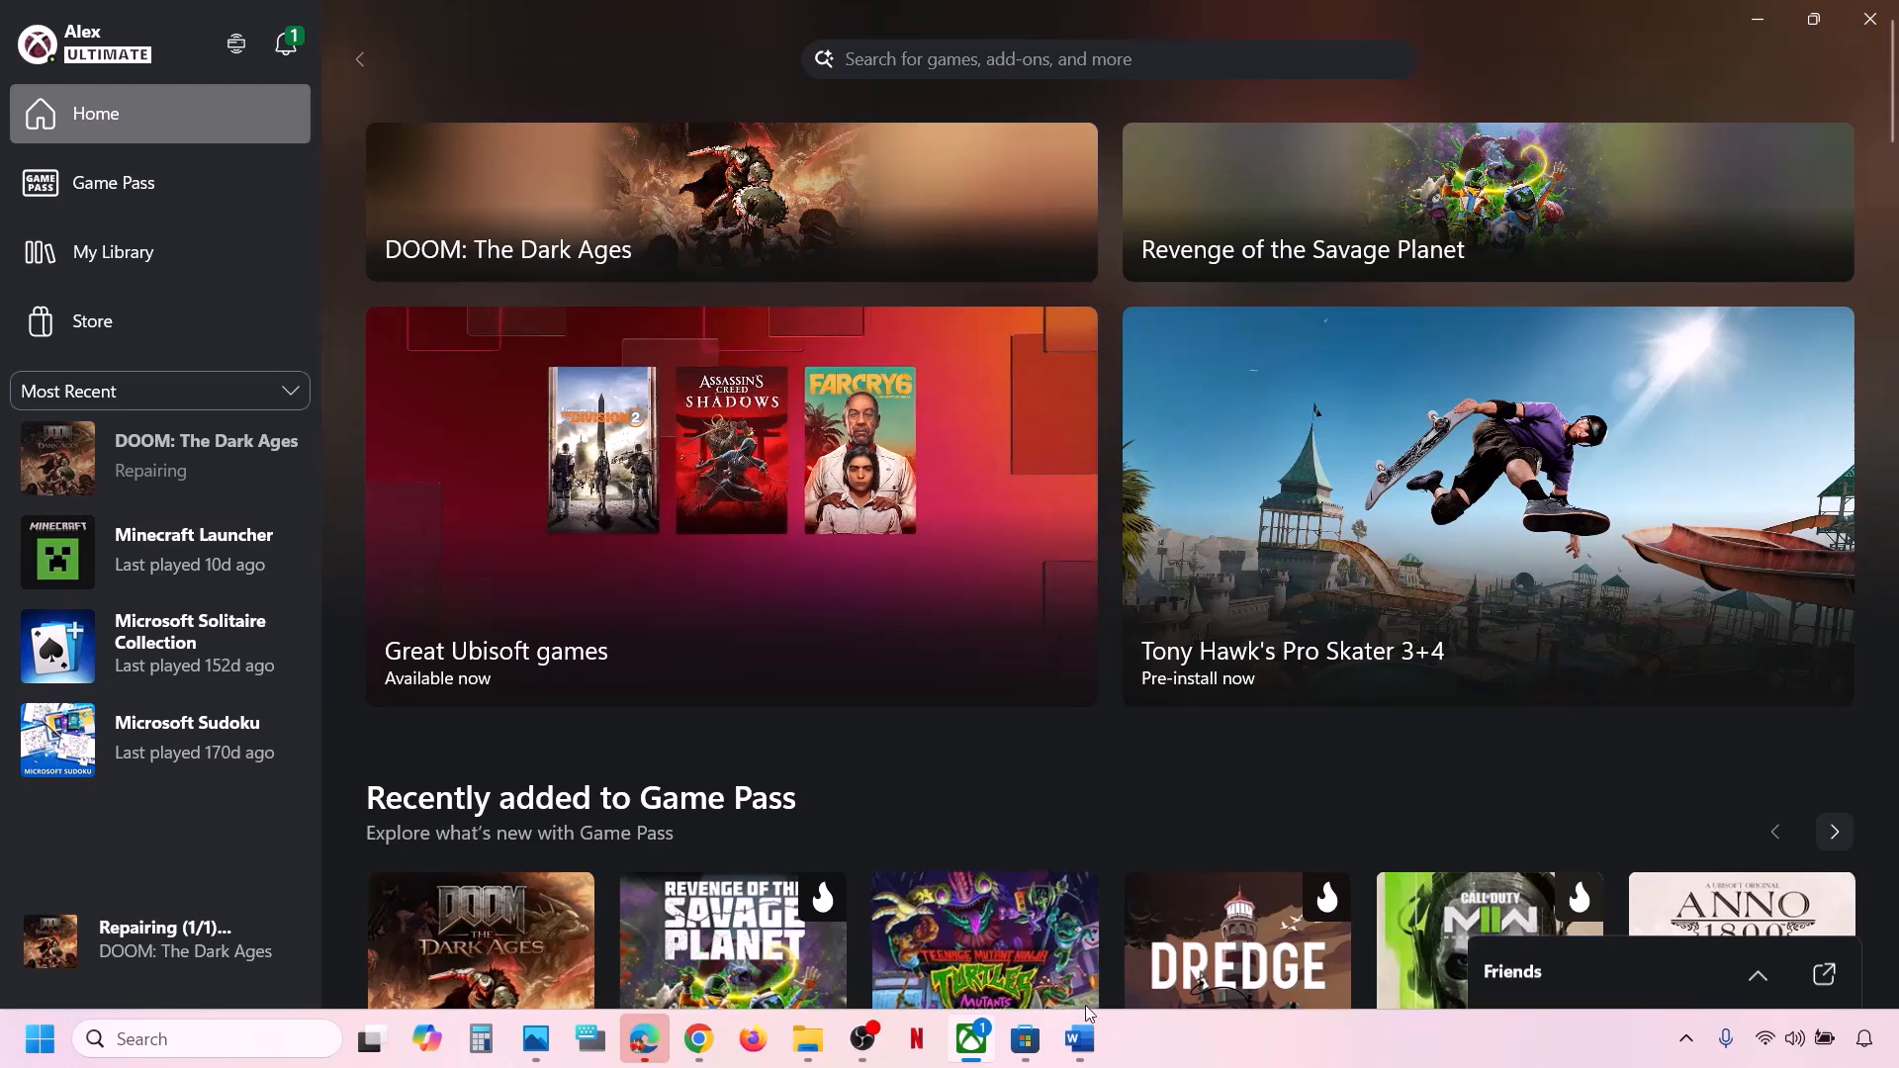
Return to the Word document, highlight the Step 8 text about the desktop shortcut, and clear the selection
left_click(1079, 1038)
scroll(594, 801, "down", 3)
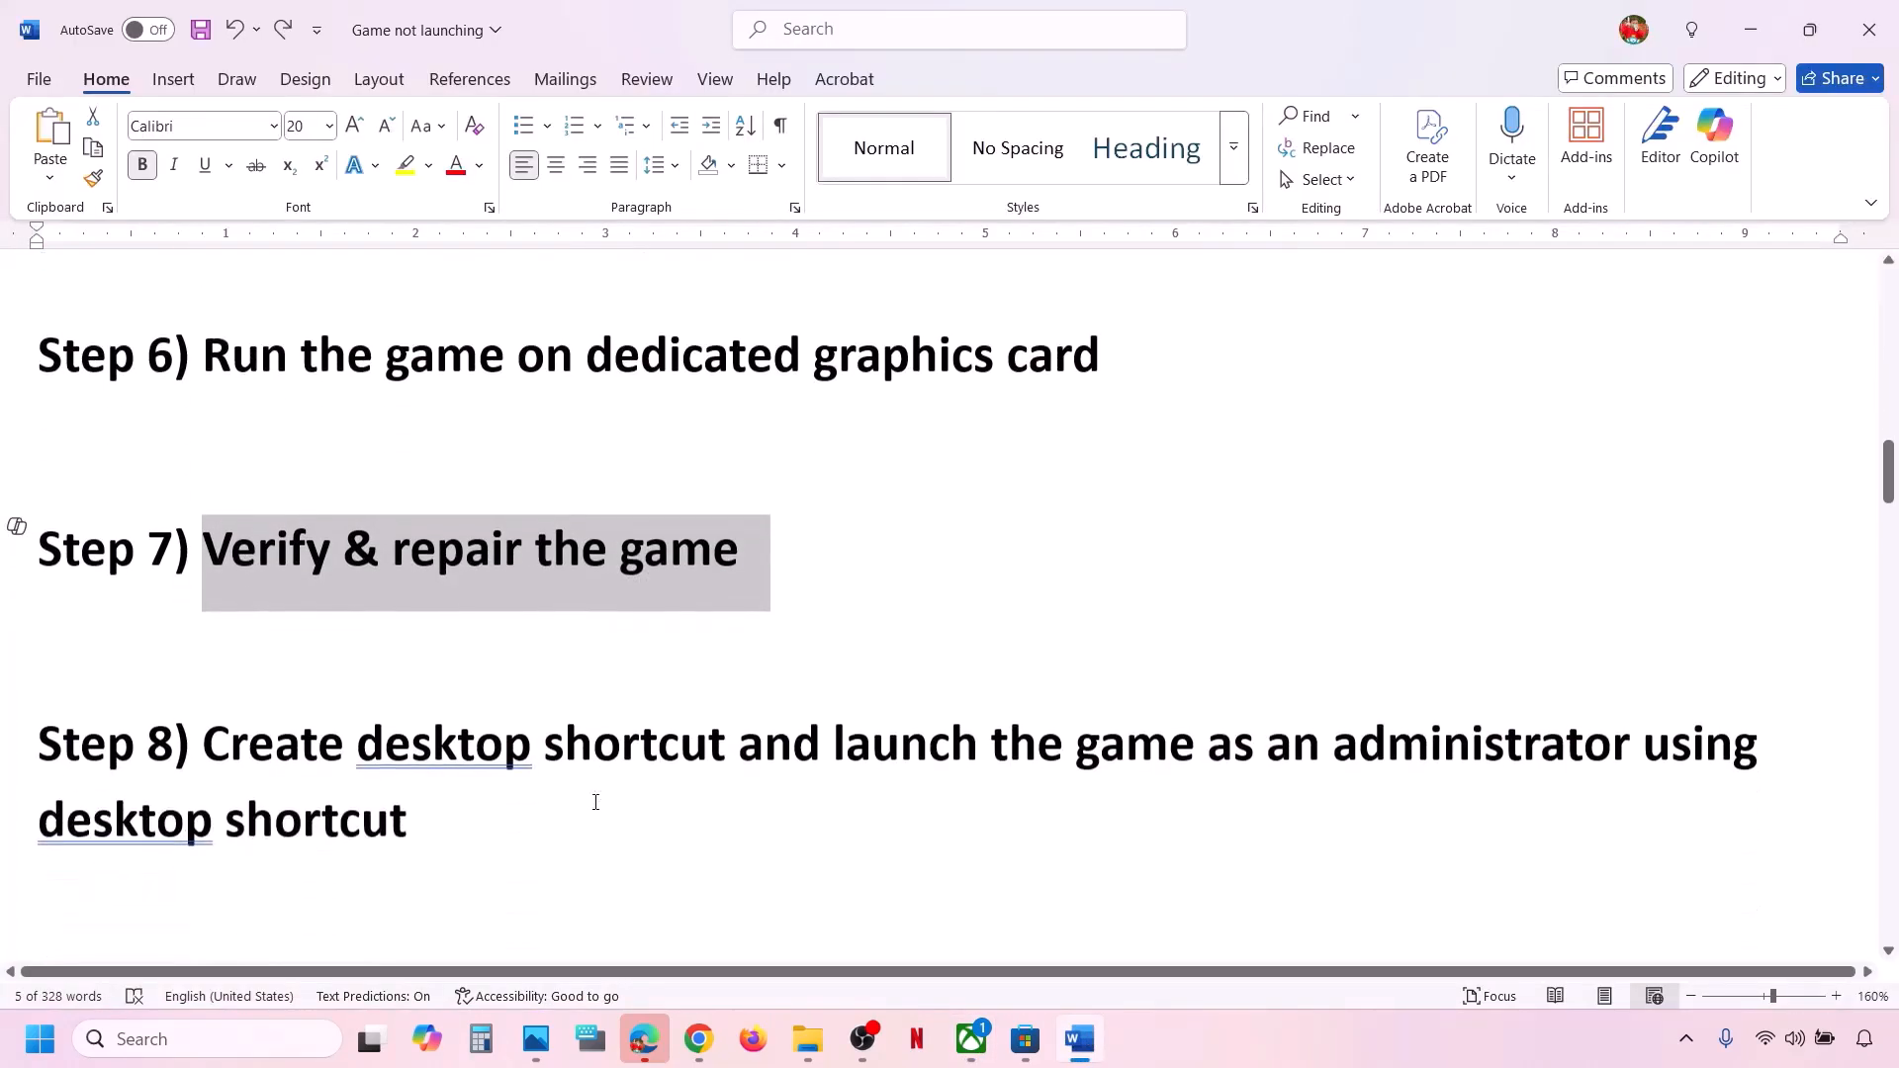
left_click_drag(203, 740, 425, 804)
left_click(425, 803)
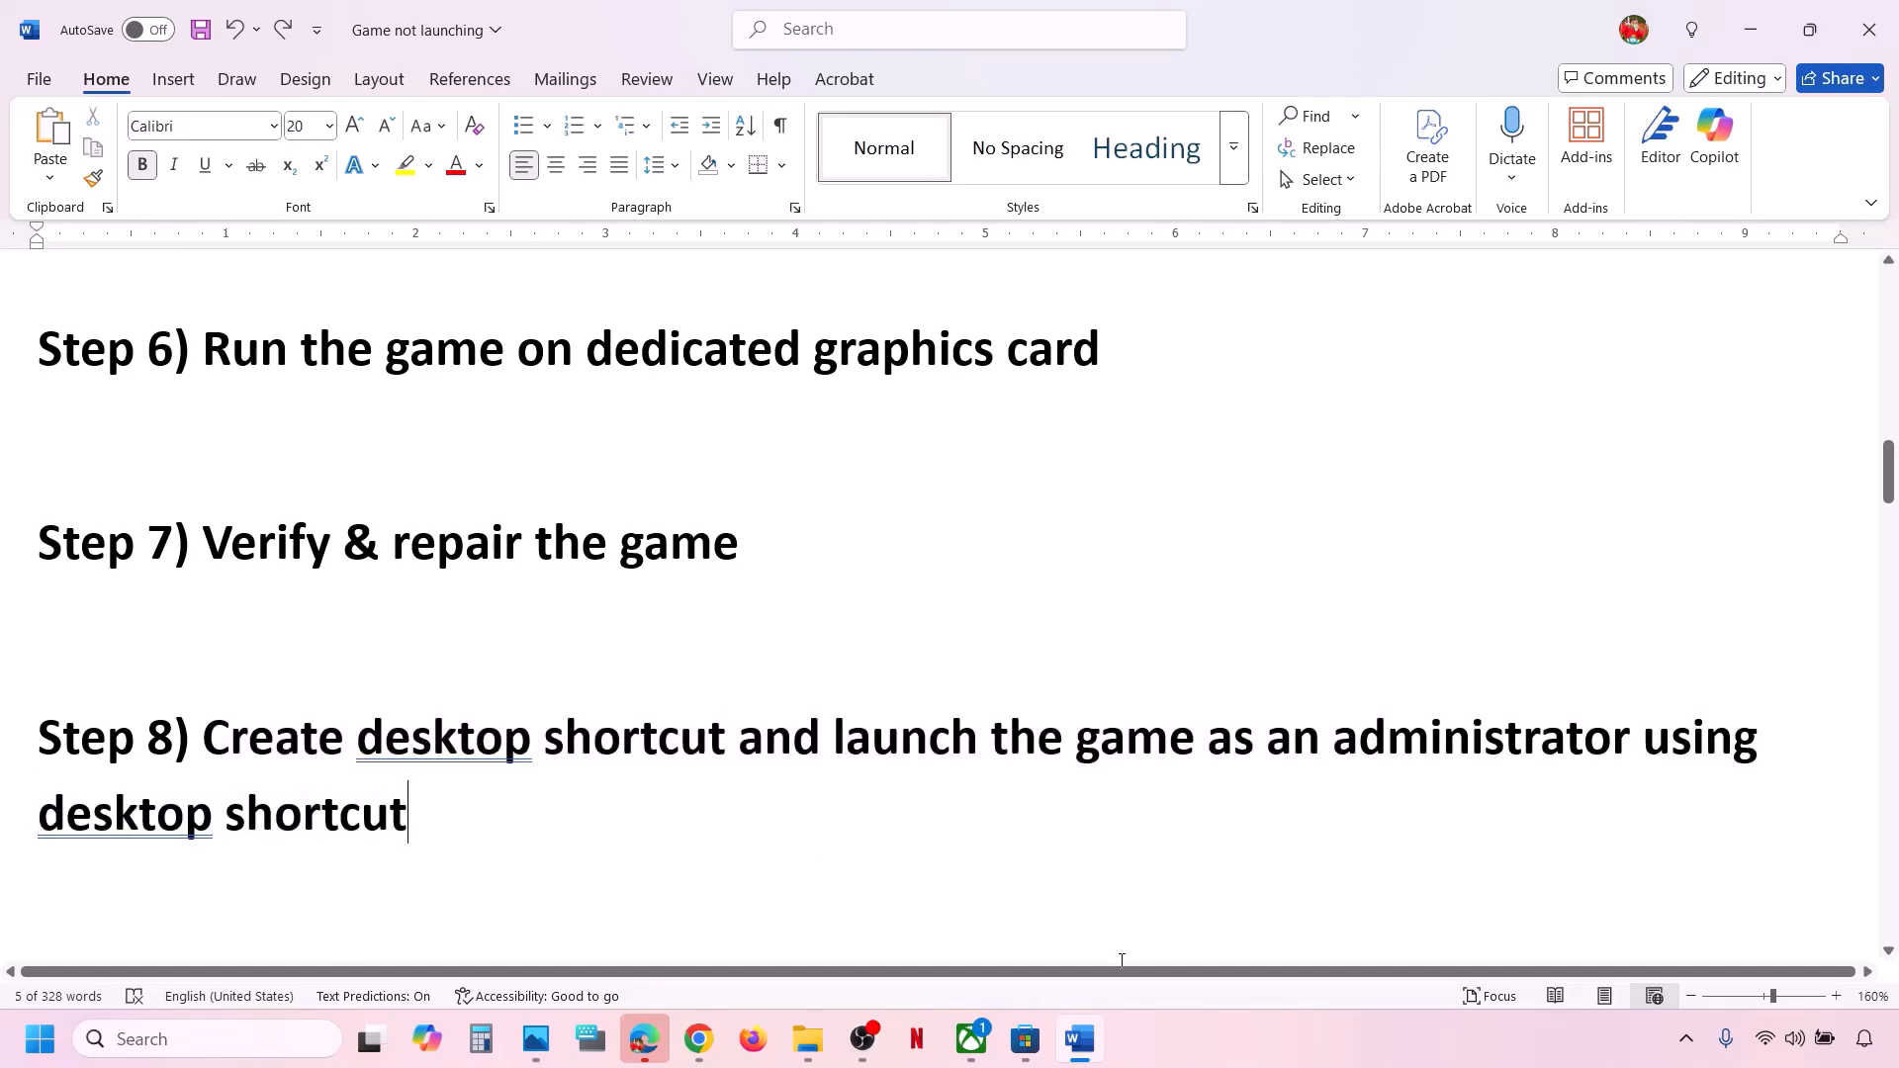
left_click(1450, 1056)
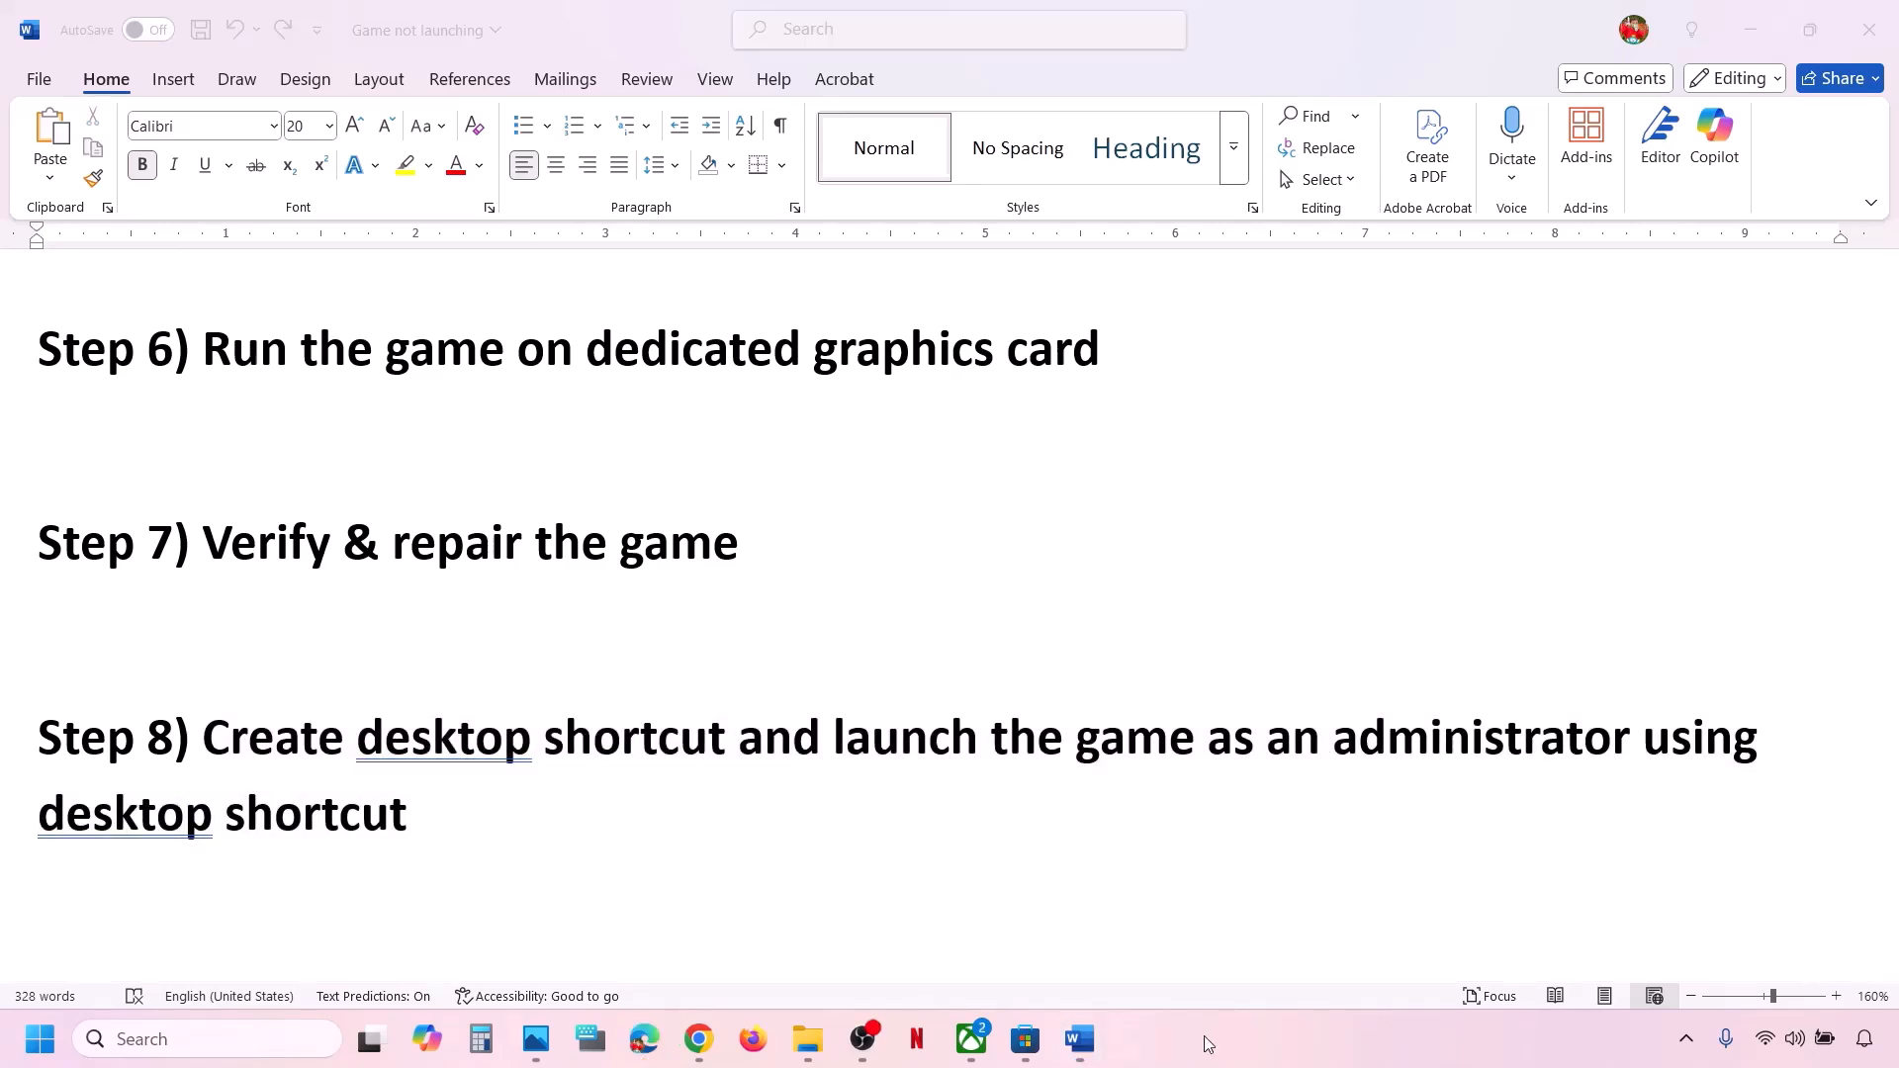
Create a desktop shortcut for DOOM: The Dark Ages from its management options in the Xbox app
left_click(971, 1051)
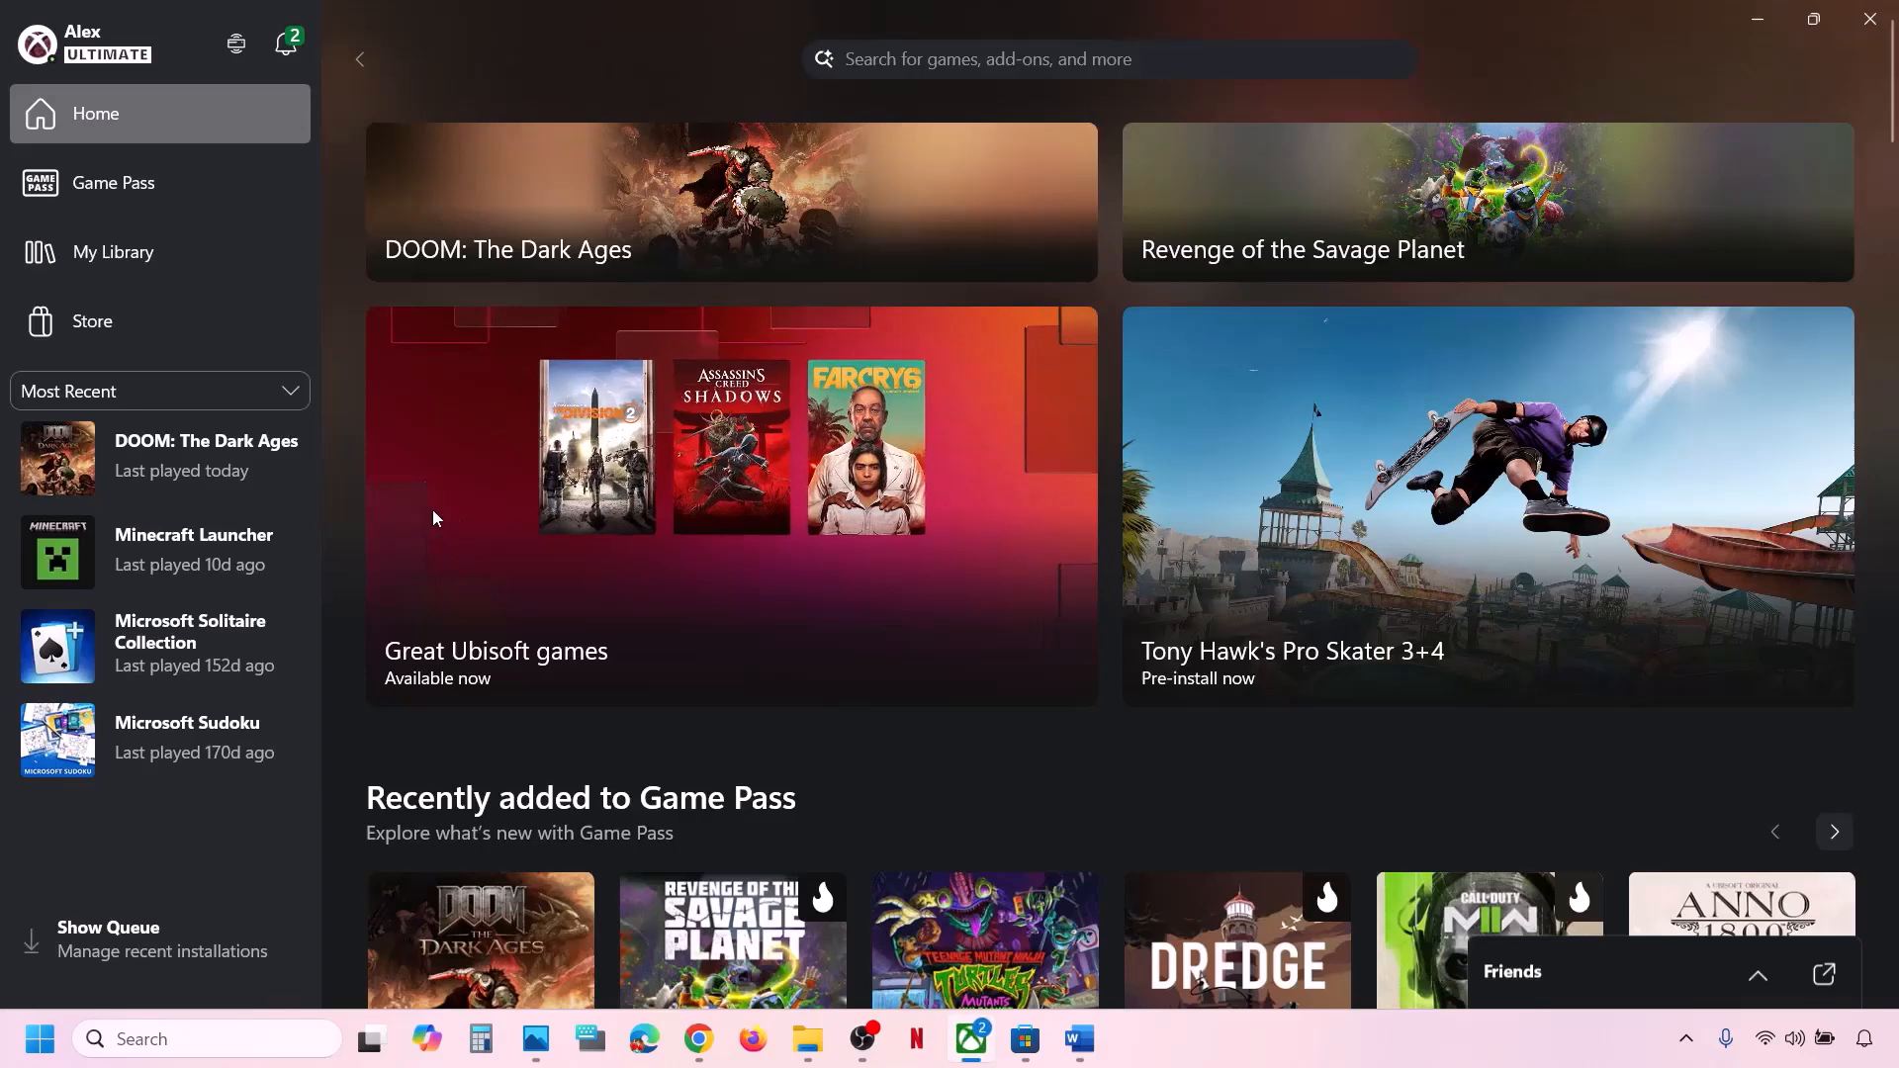
right_click(199, 465)
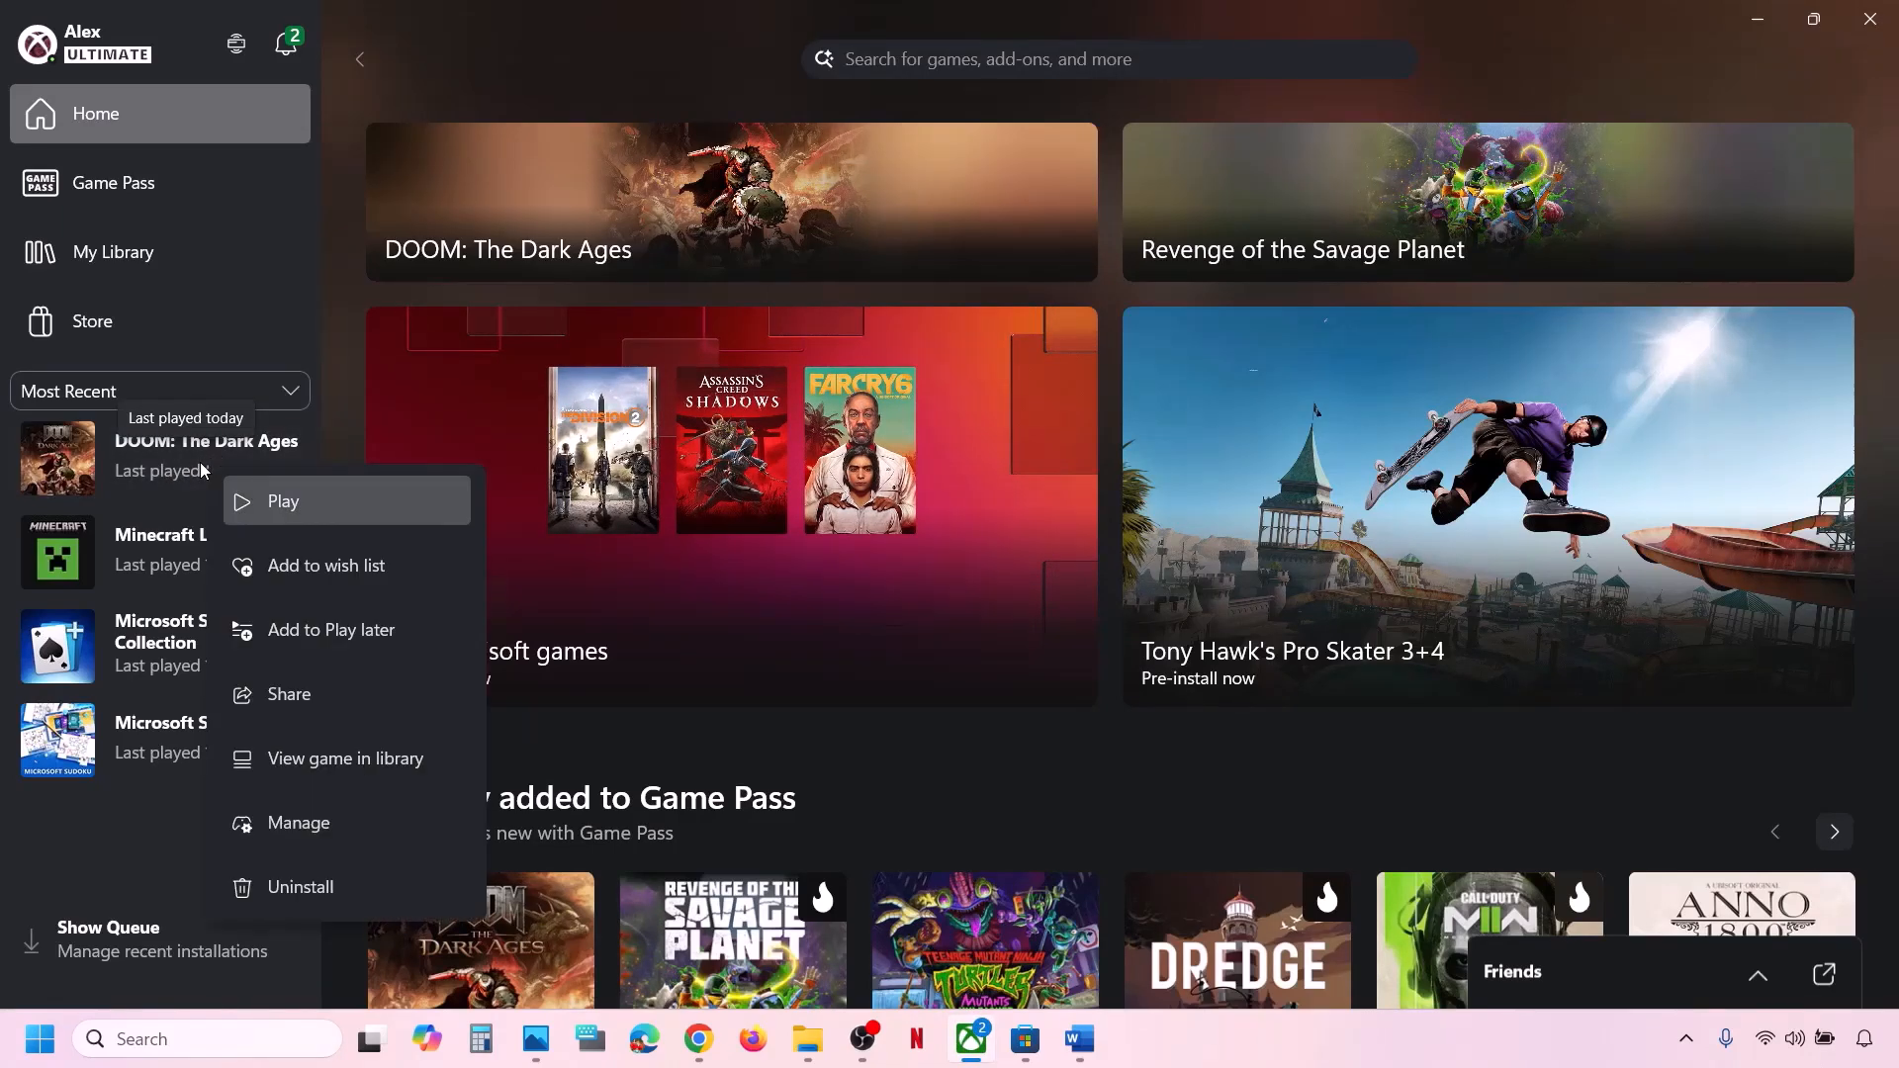
left_click(339, 828)
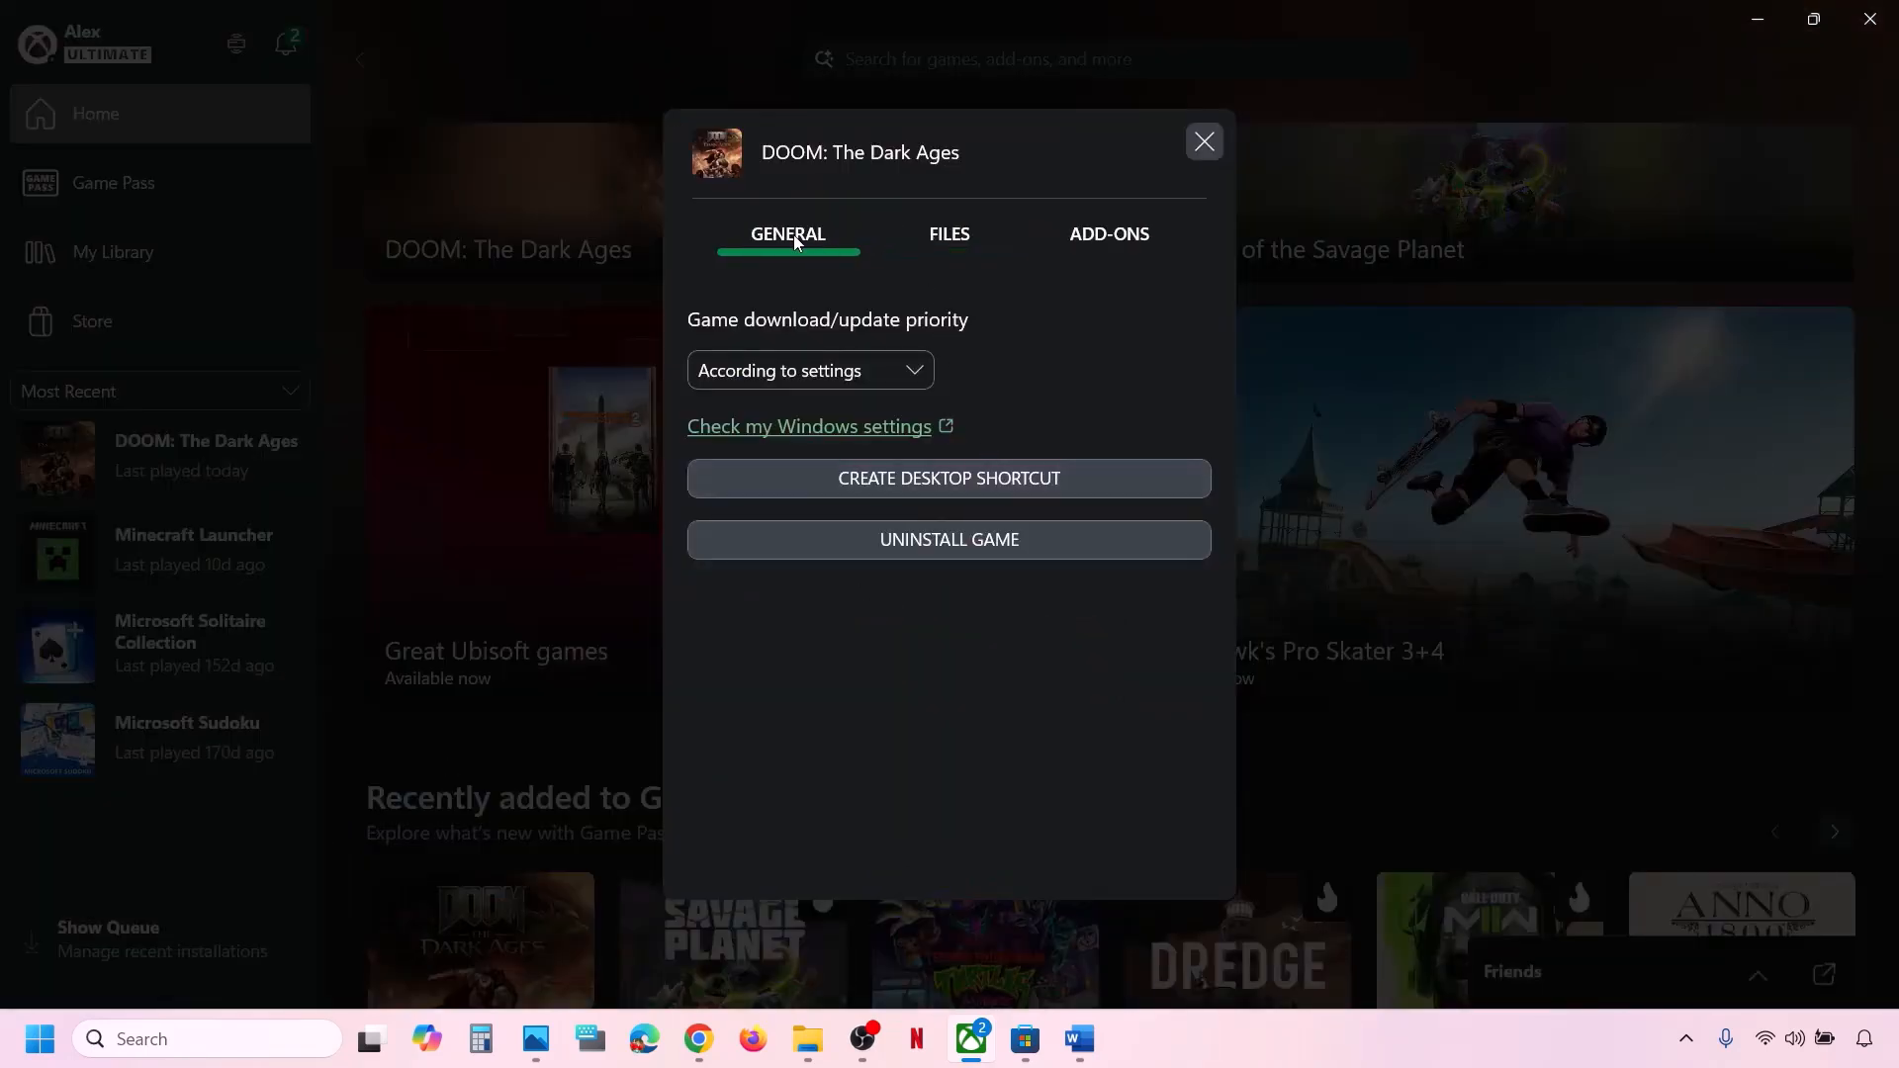
left_click(999, 478)
left_click(1202, 142)
Move the DOOM The Dark Ages desktop shortcut away from the other icons, and view its Run as administrator option
key("super+d")
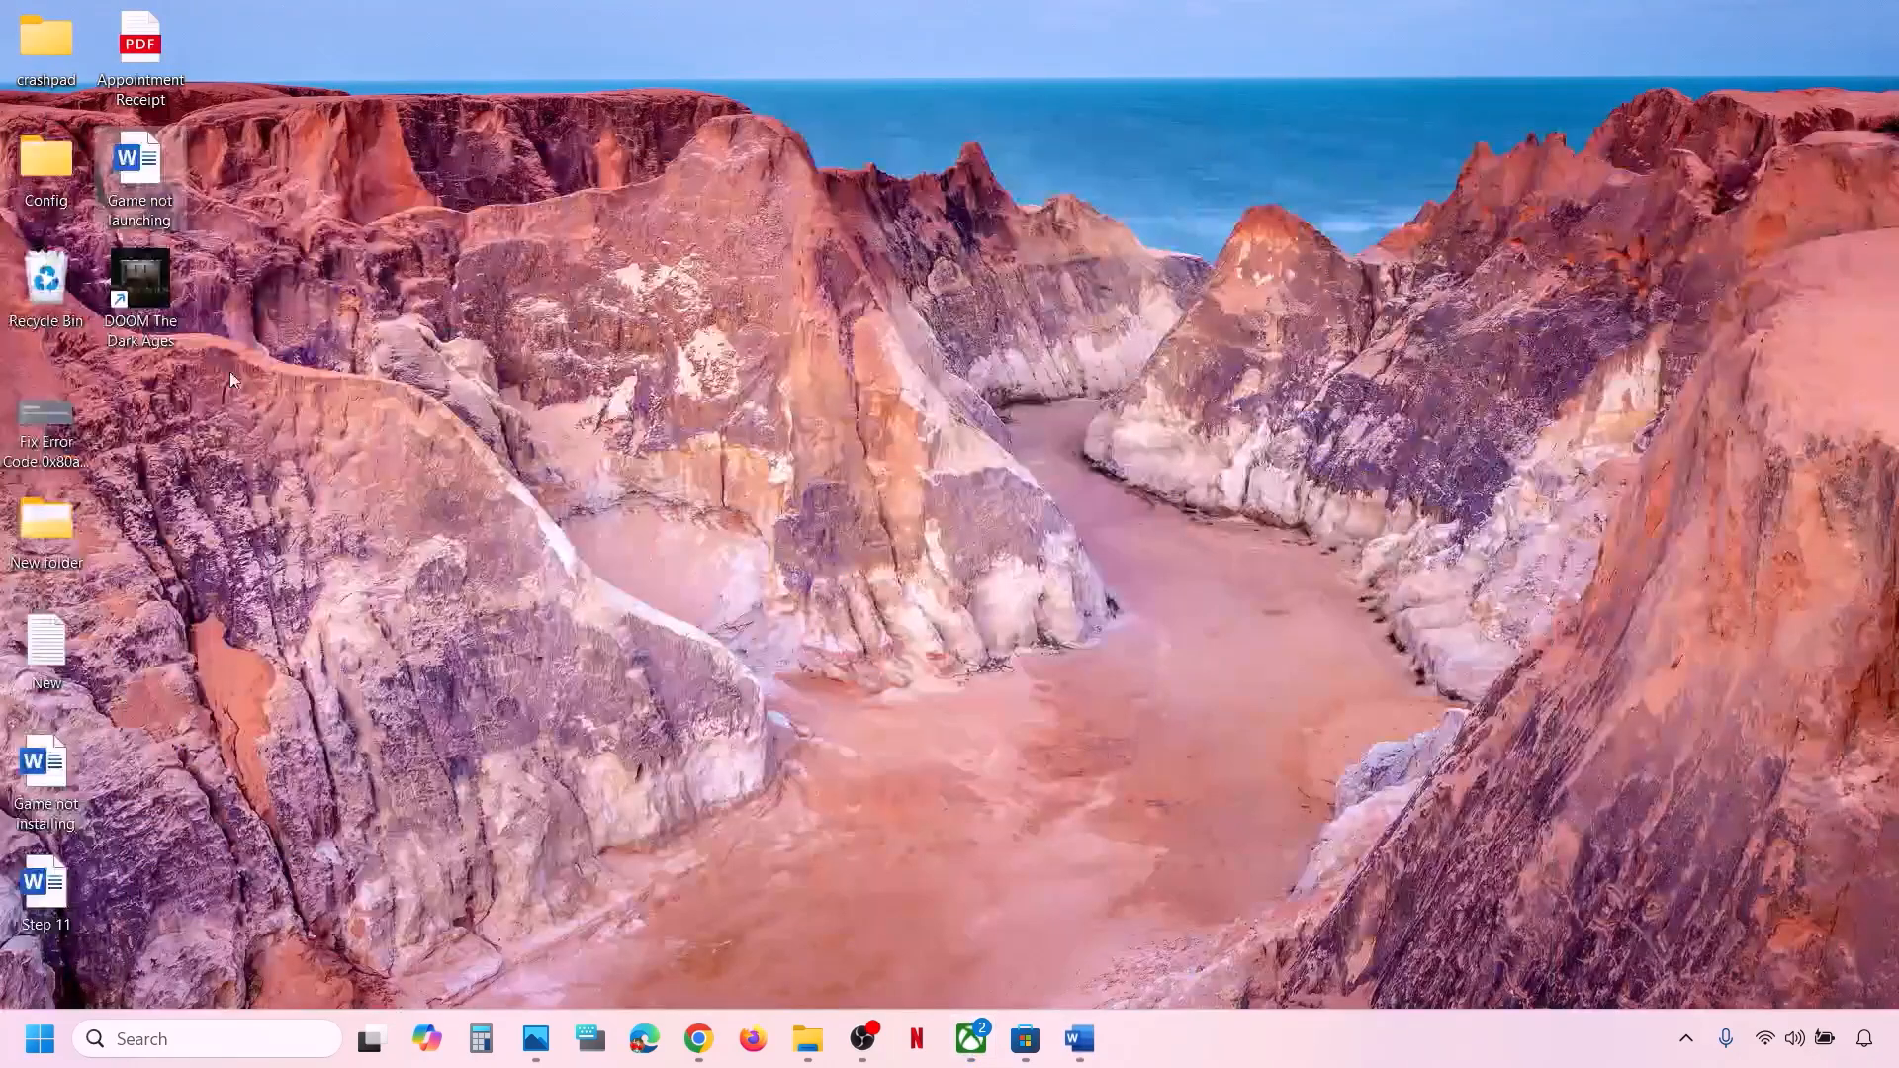
left_click_drag(167, 306, 708, 464)
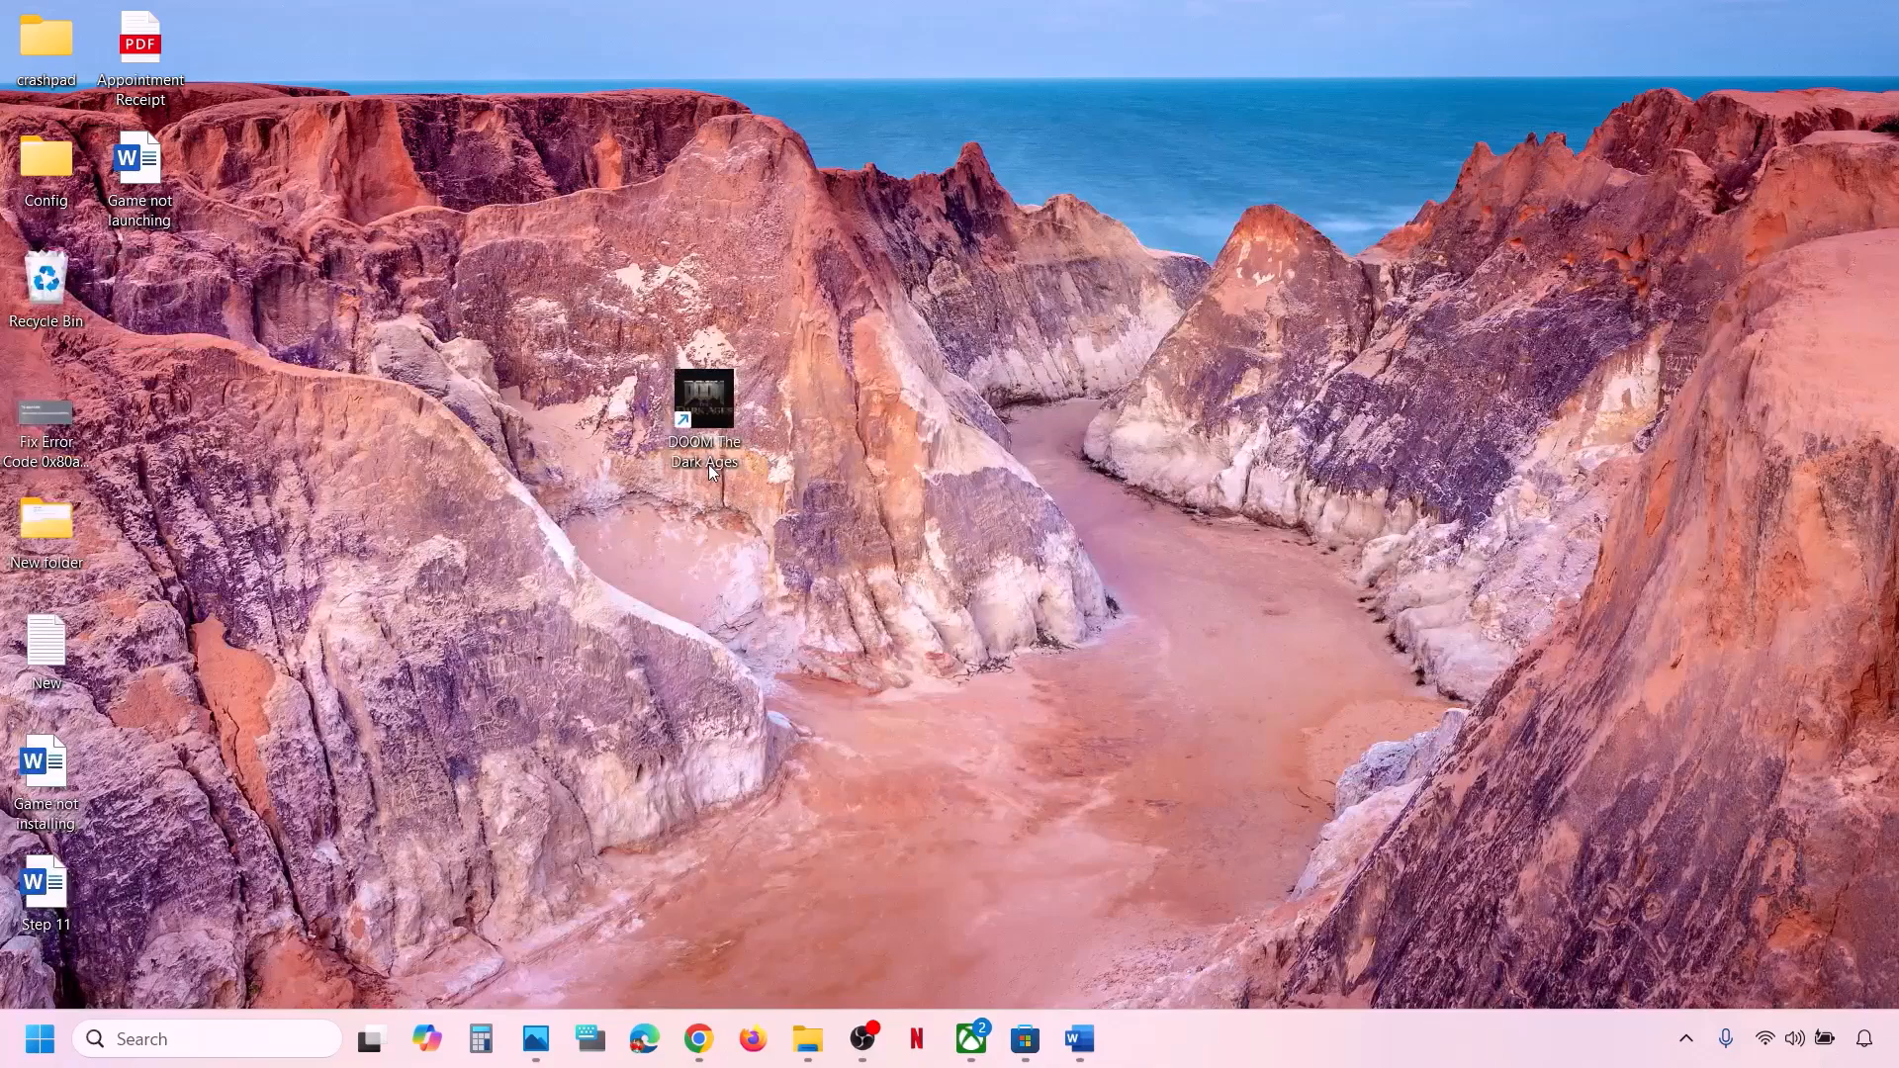
right_click(728, 387)
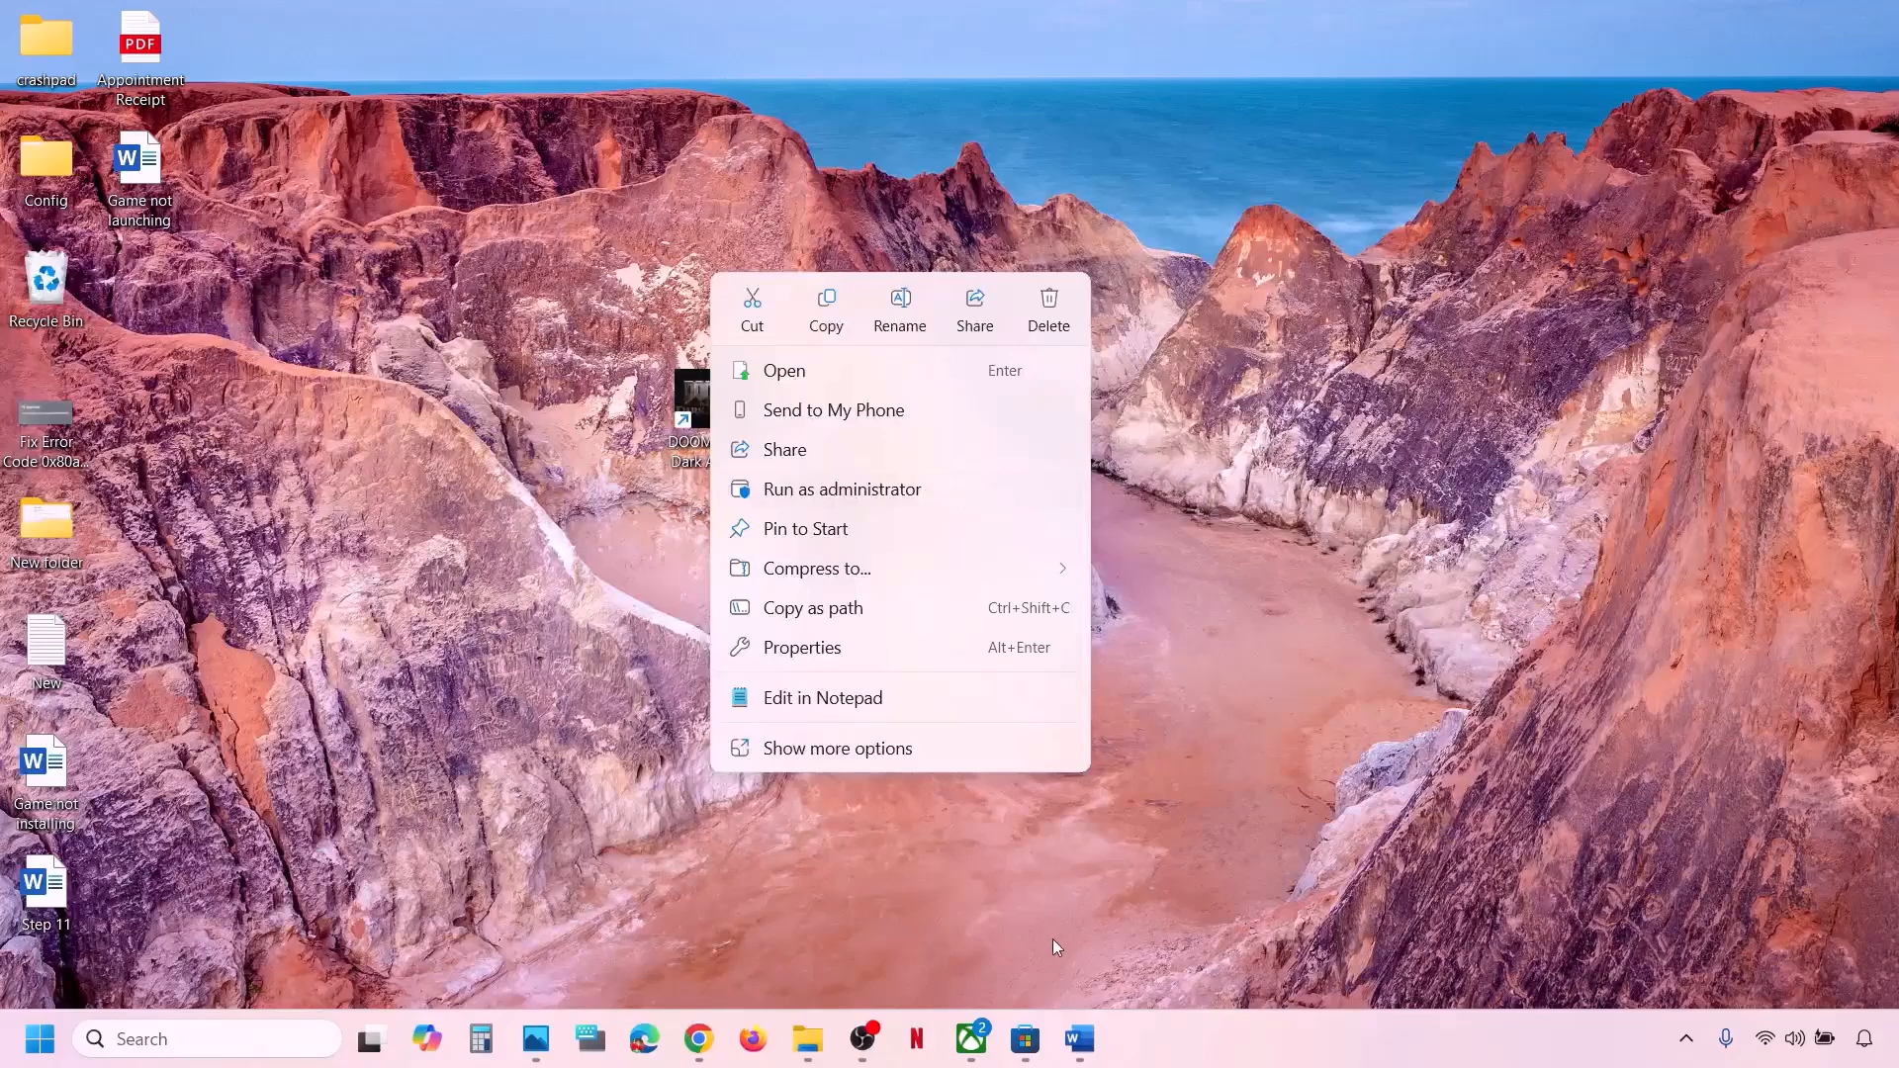
left_click(982, 1042)
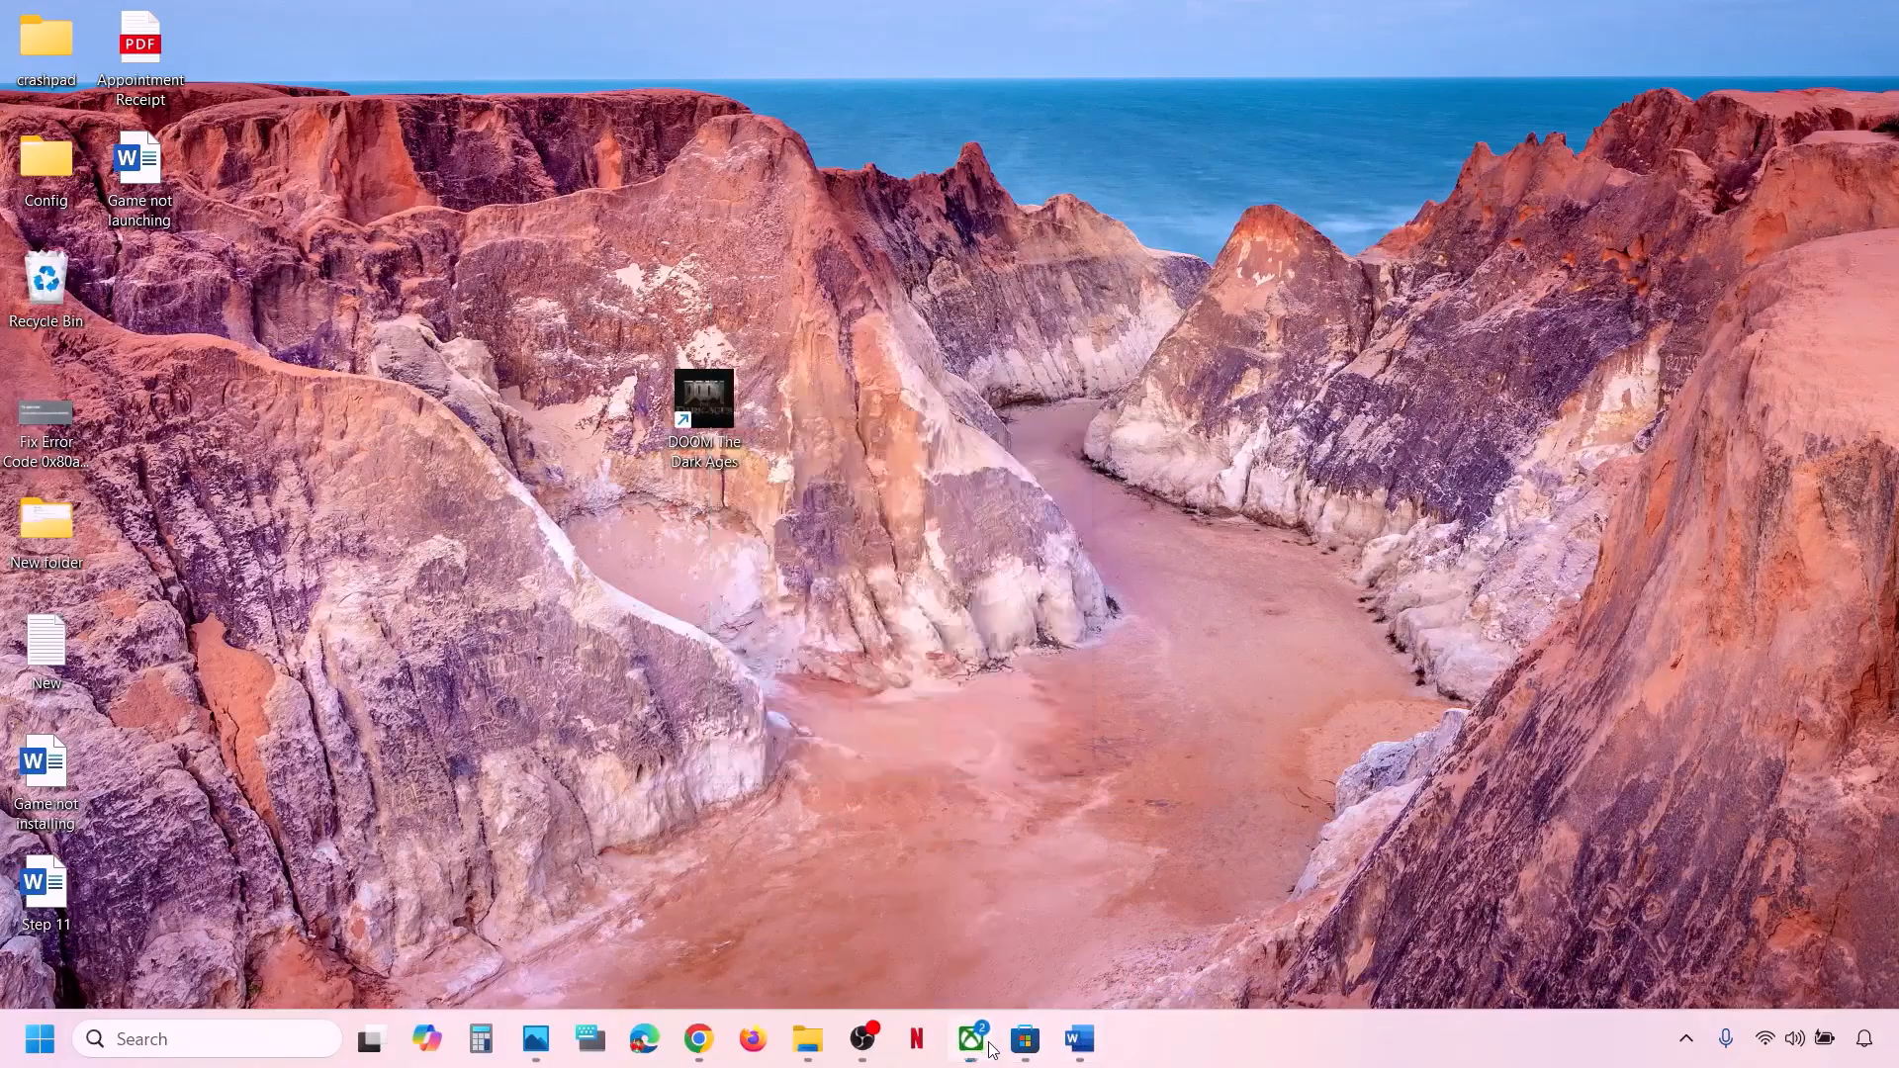
Return to the Word document, highlight part of the Step 9 Repair/Reset heading, and clear the selection
left_click(1078, 1040)
scroll(767, 559, "down", 3)
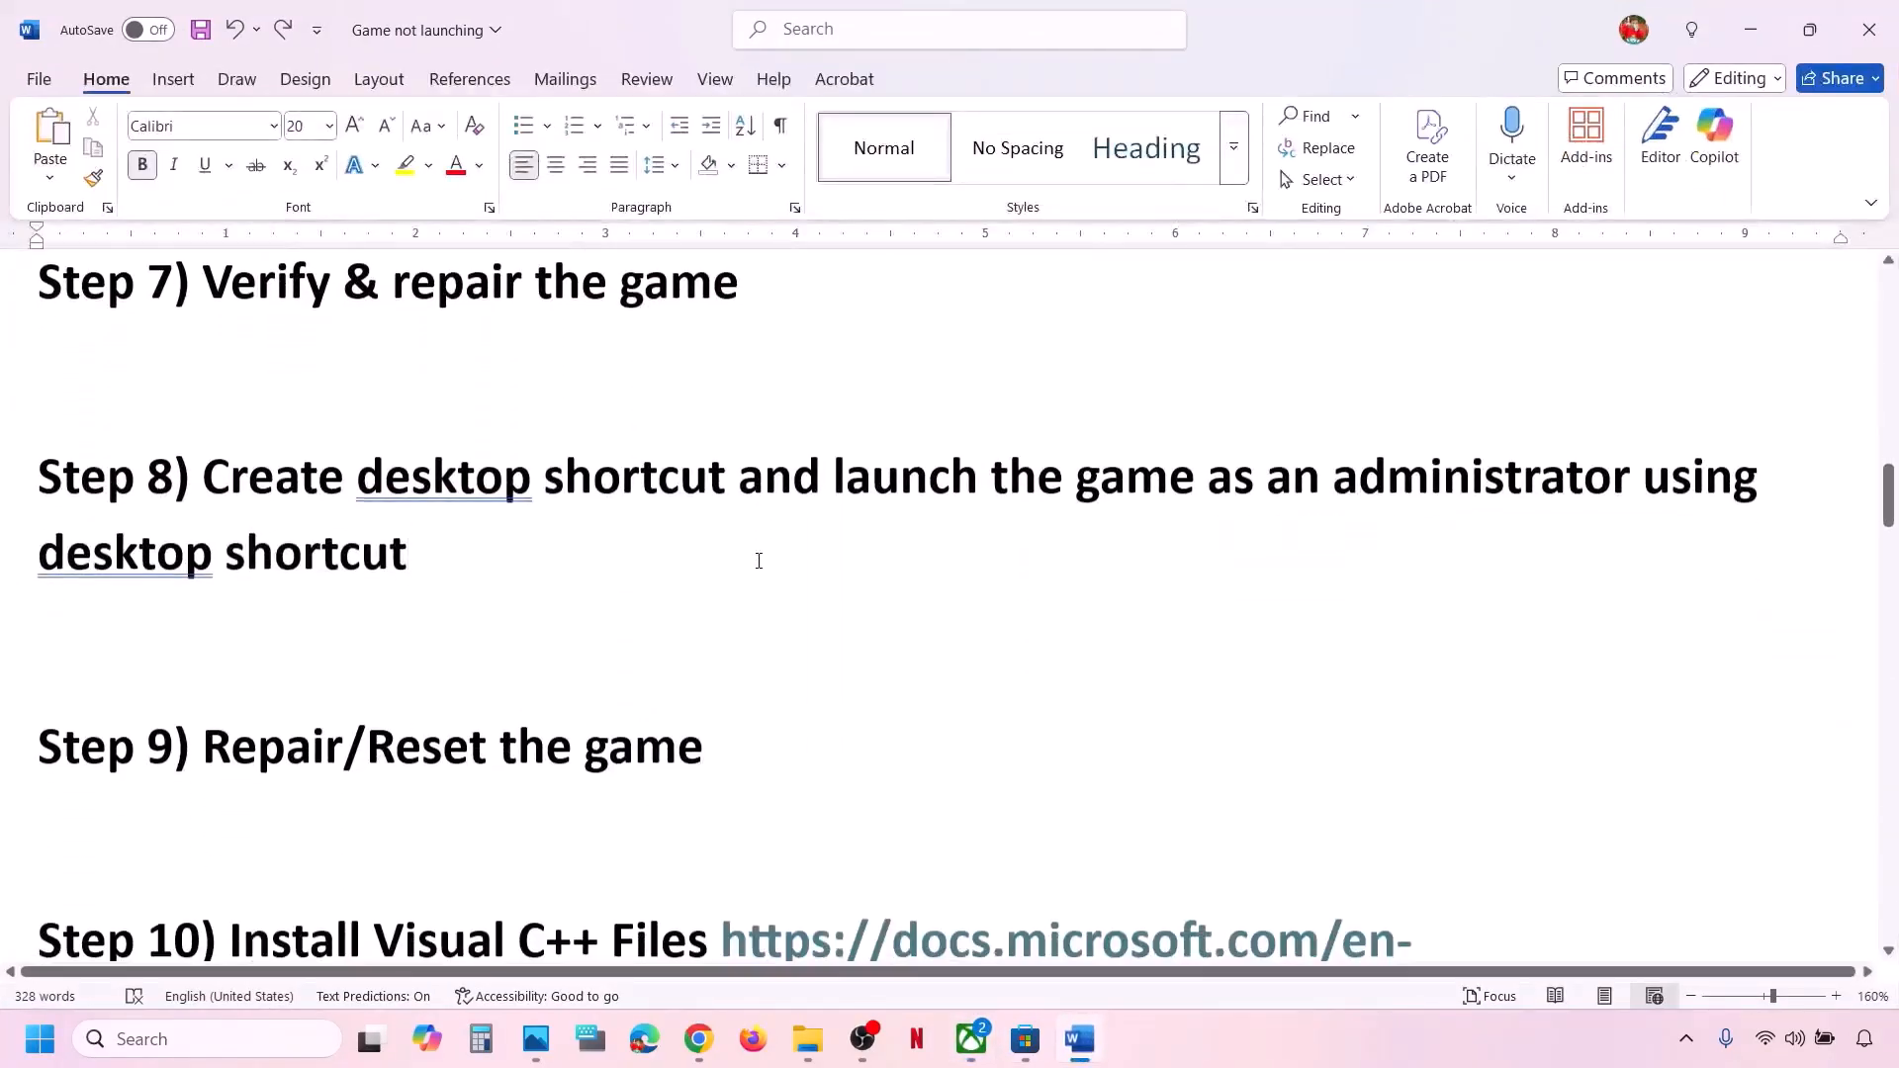
left_click_drag(263, 760, 12, 727)
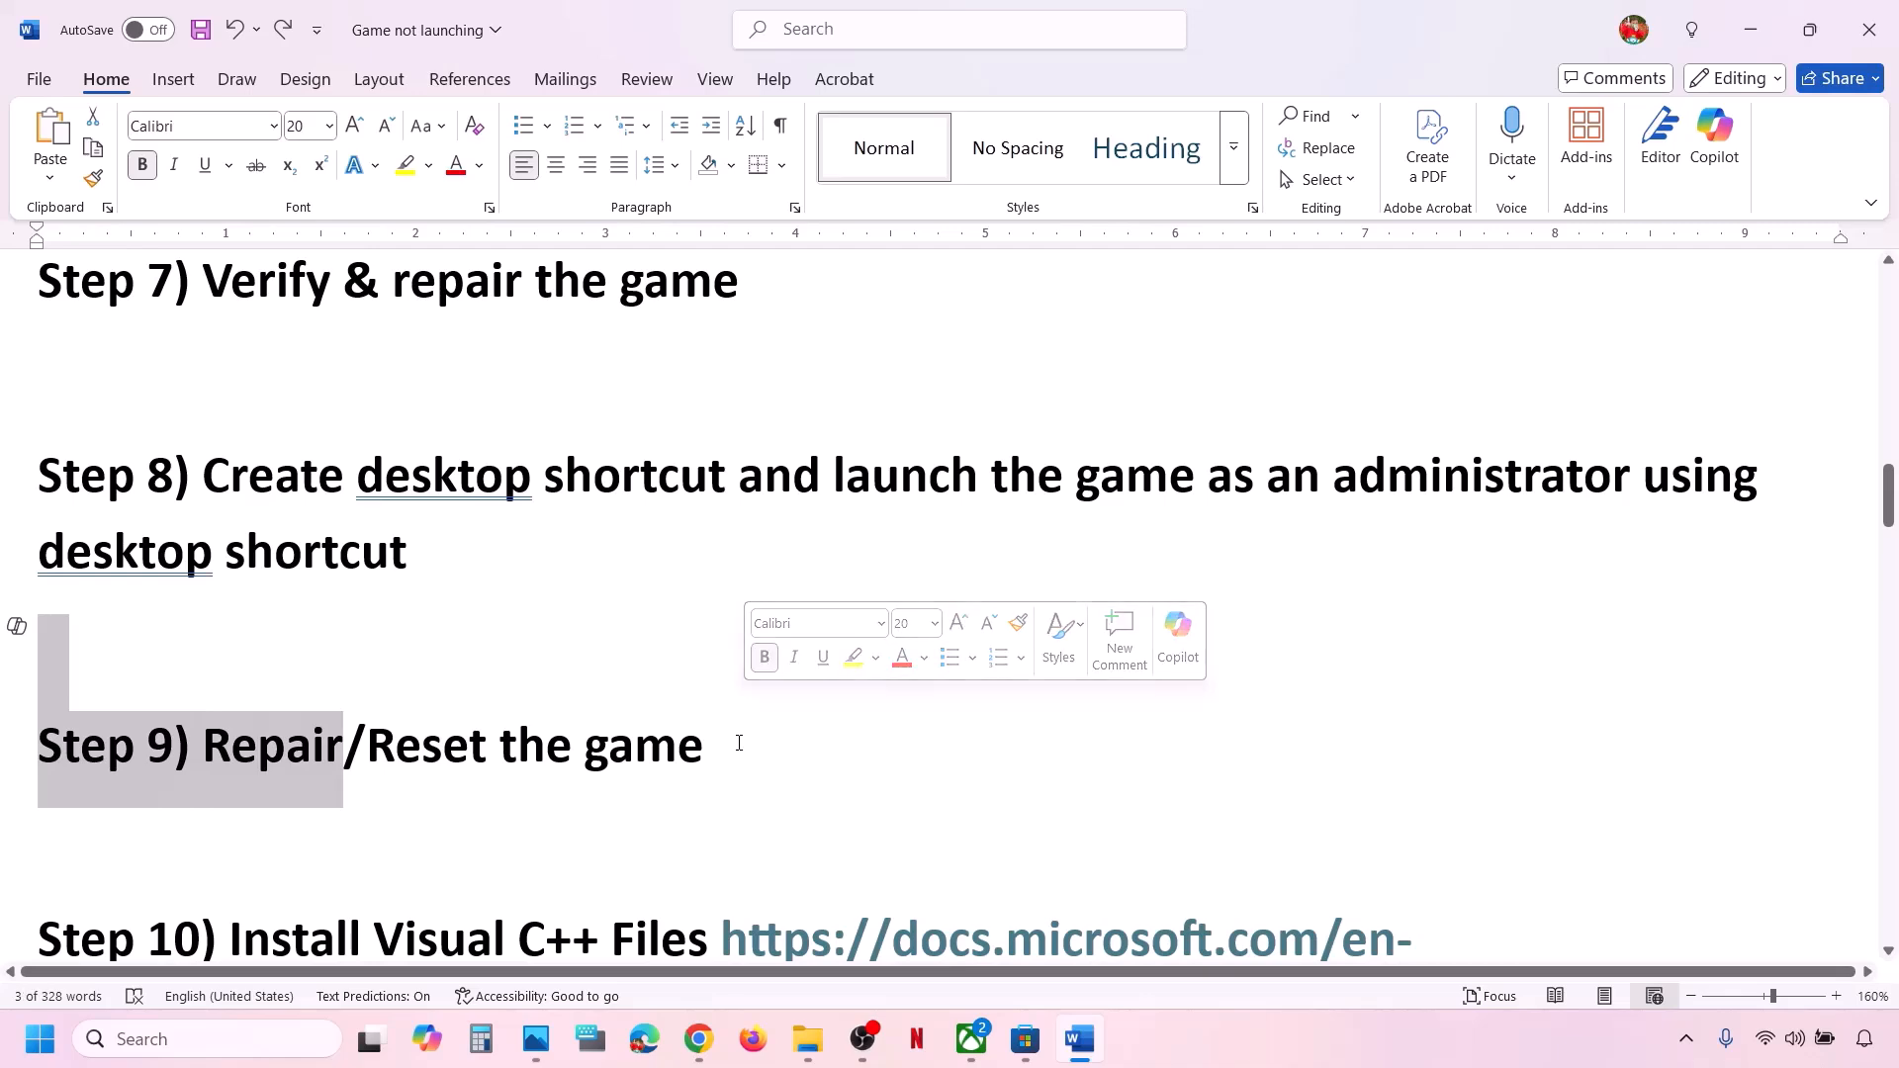
left_click(740, 744)
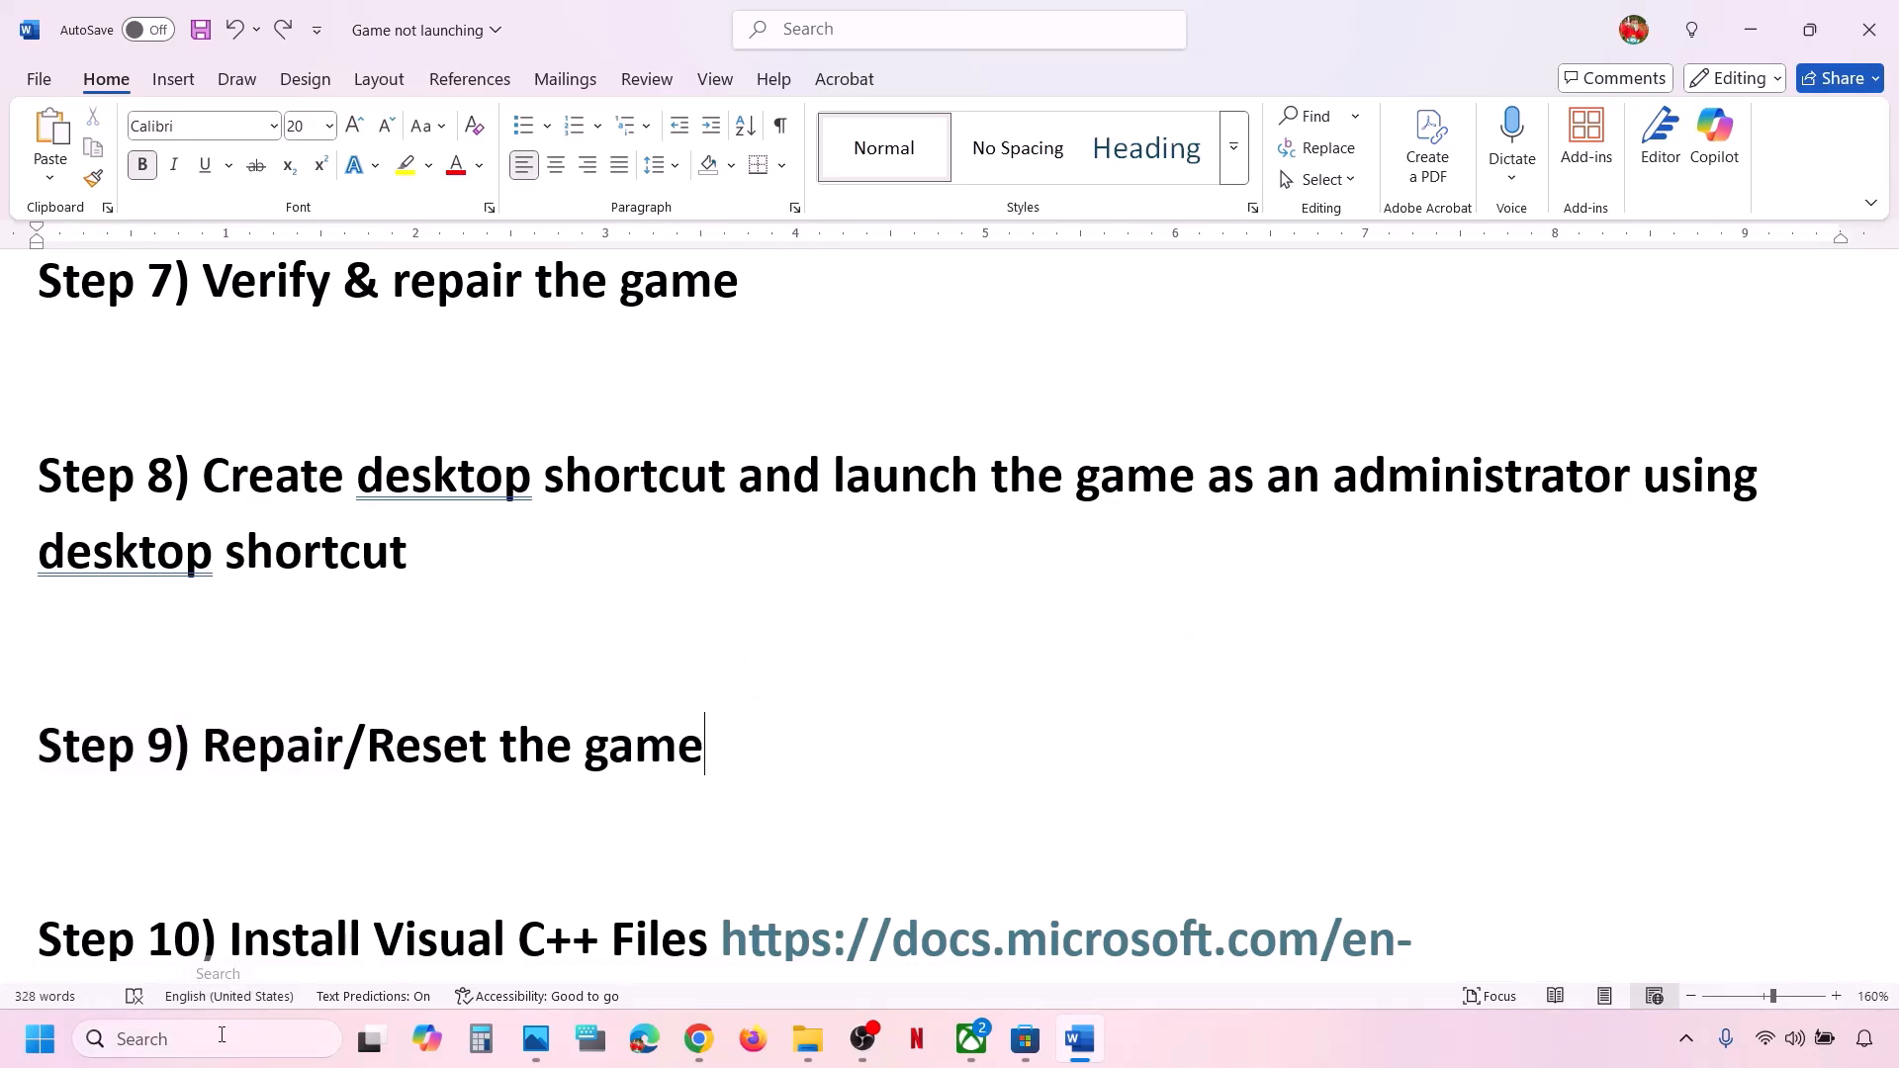
Open the list of installed apps in Windows Settings
key("super+i")
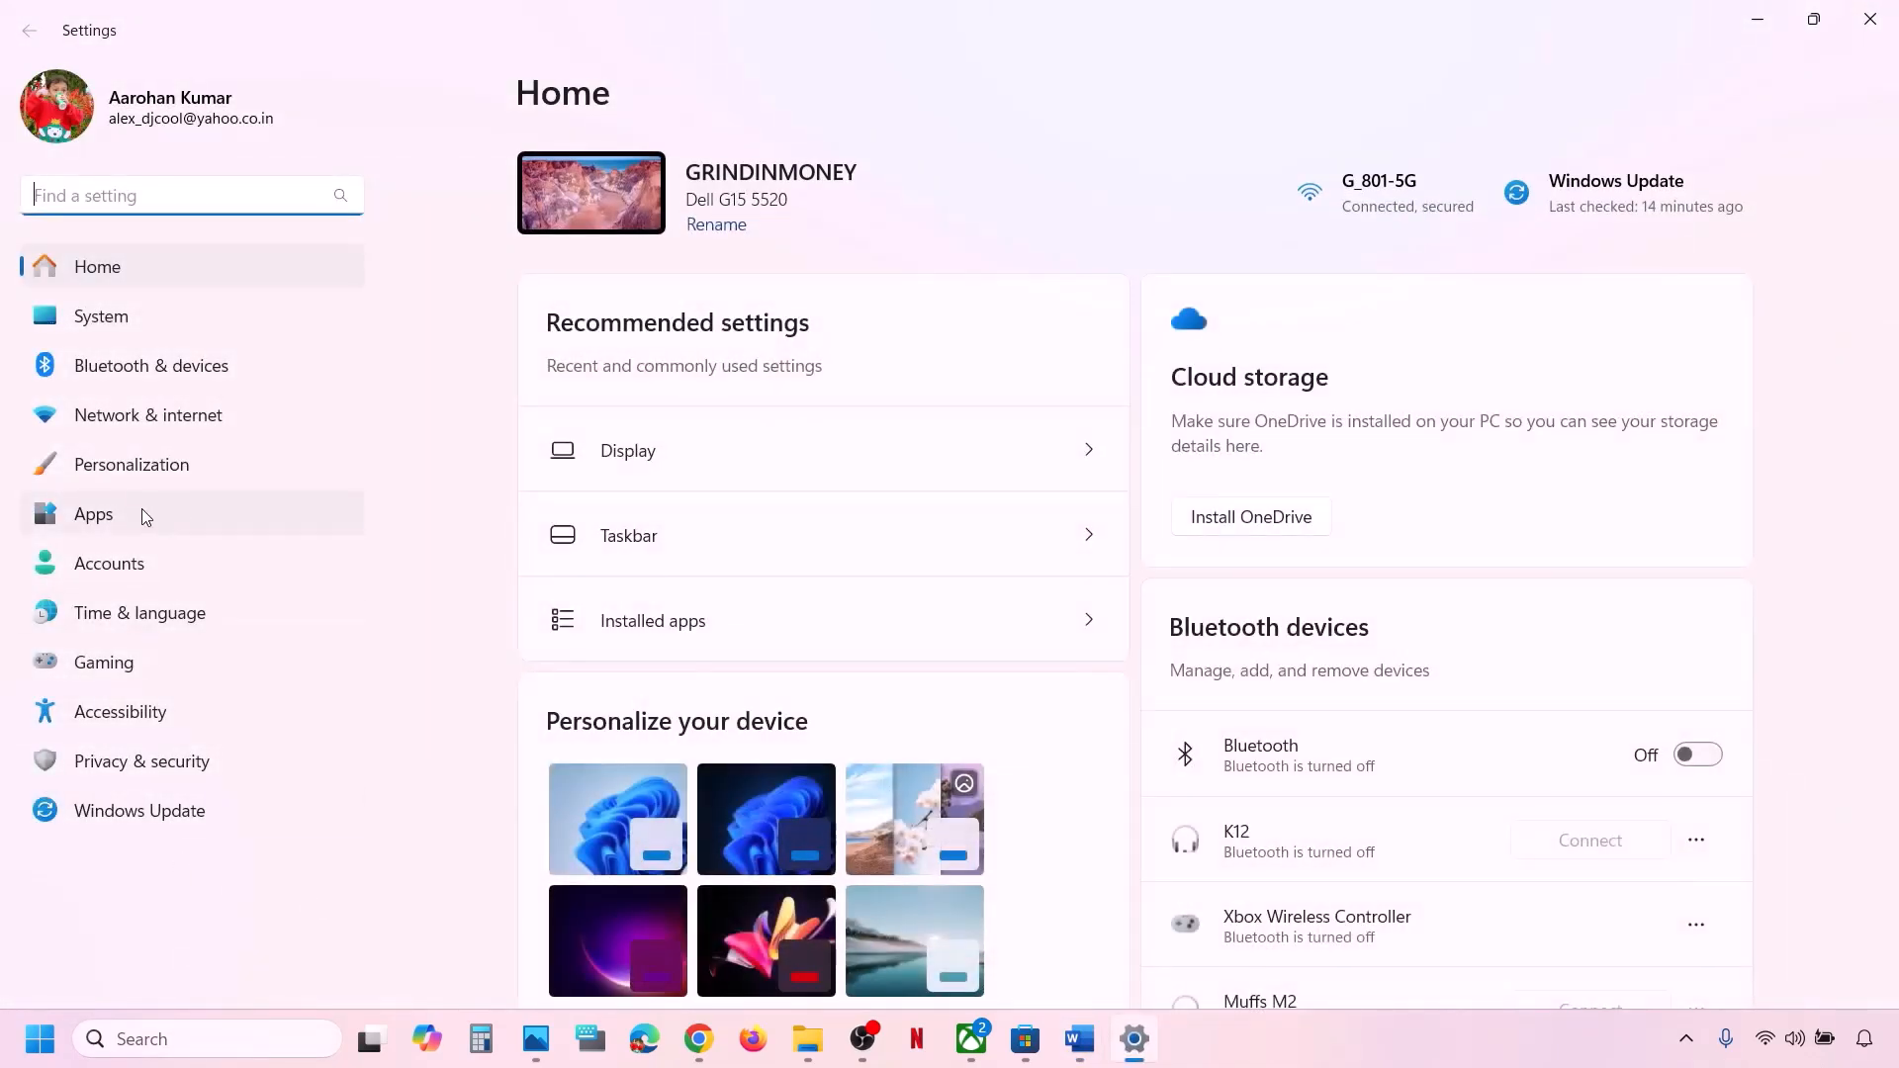
left_click(141, 513)
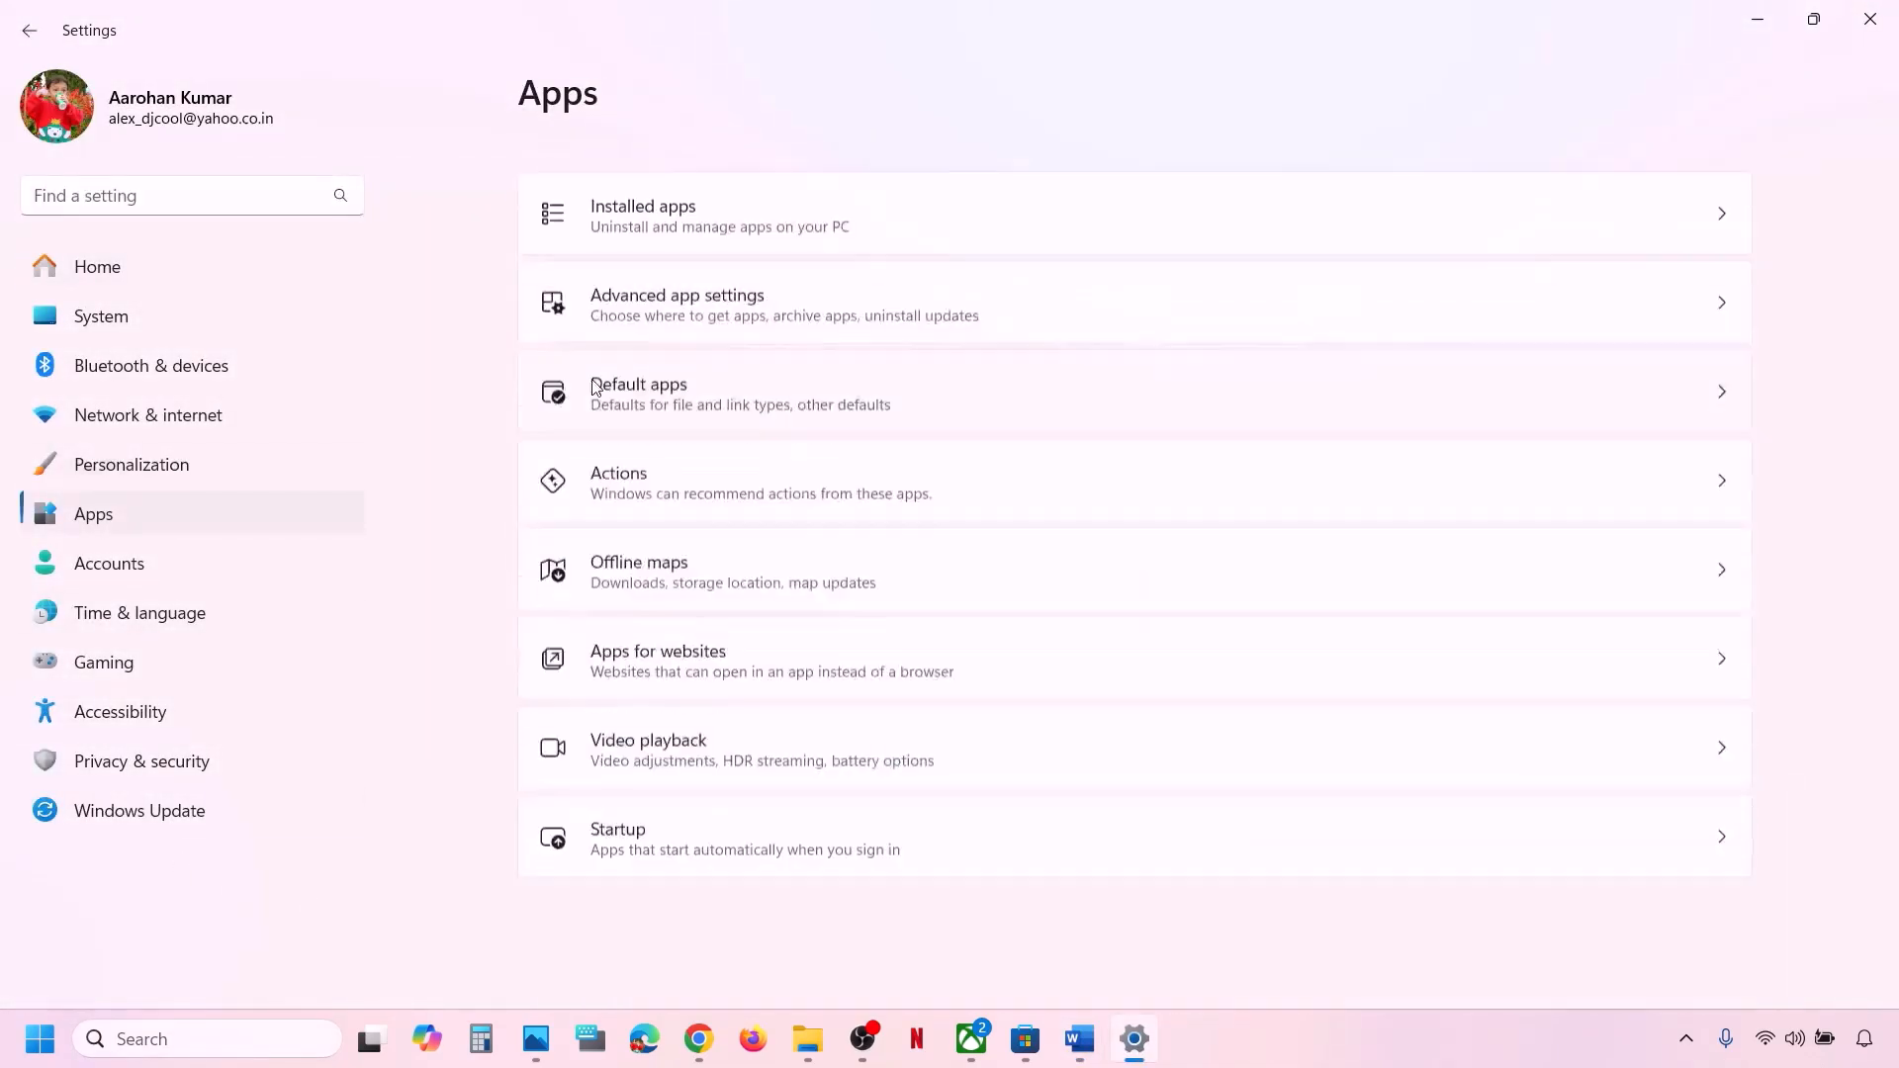
left_click(735, 183)
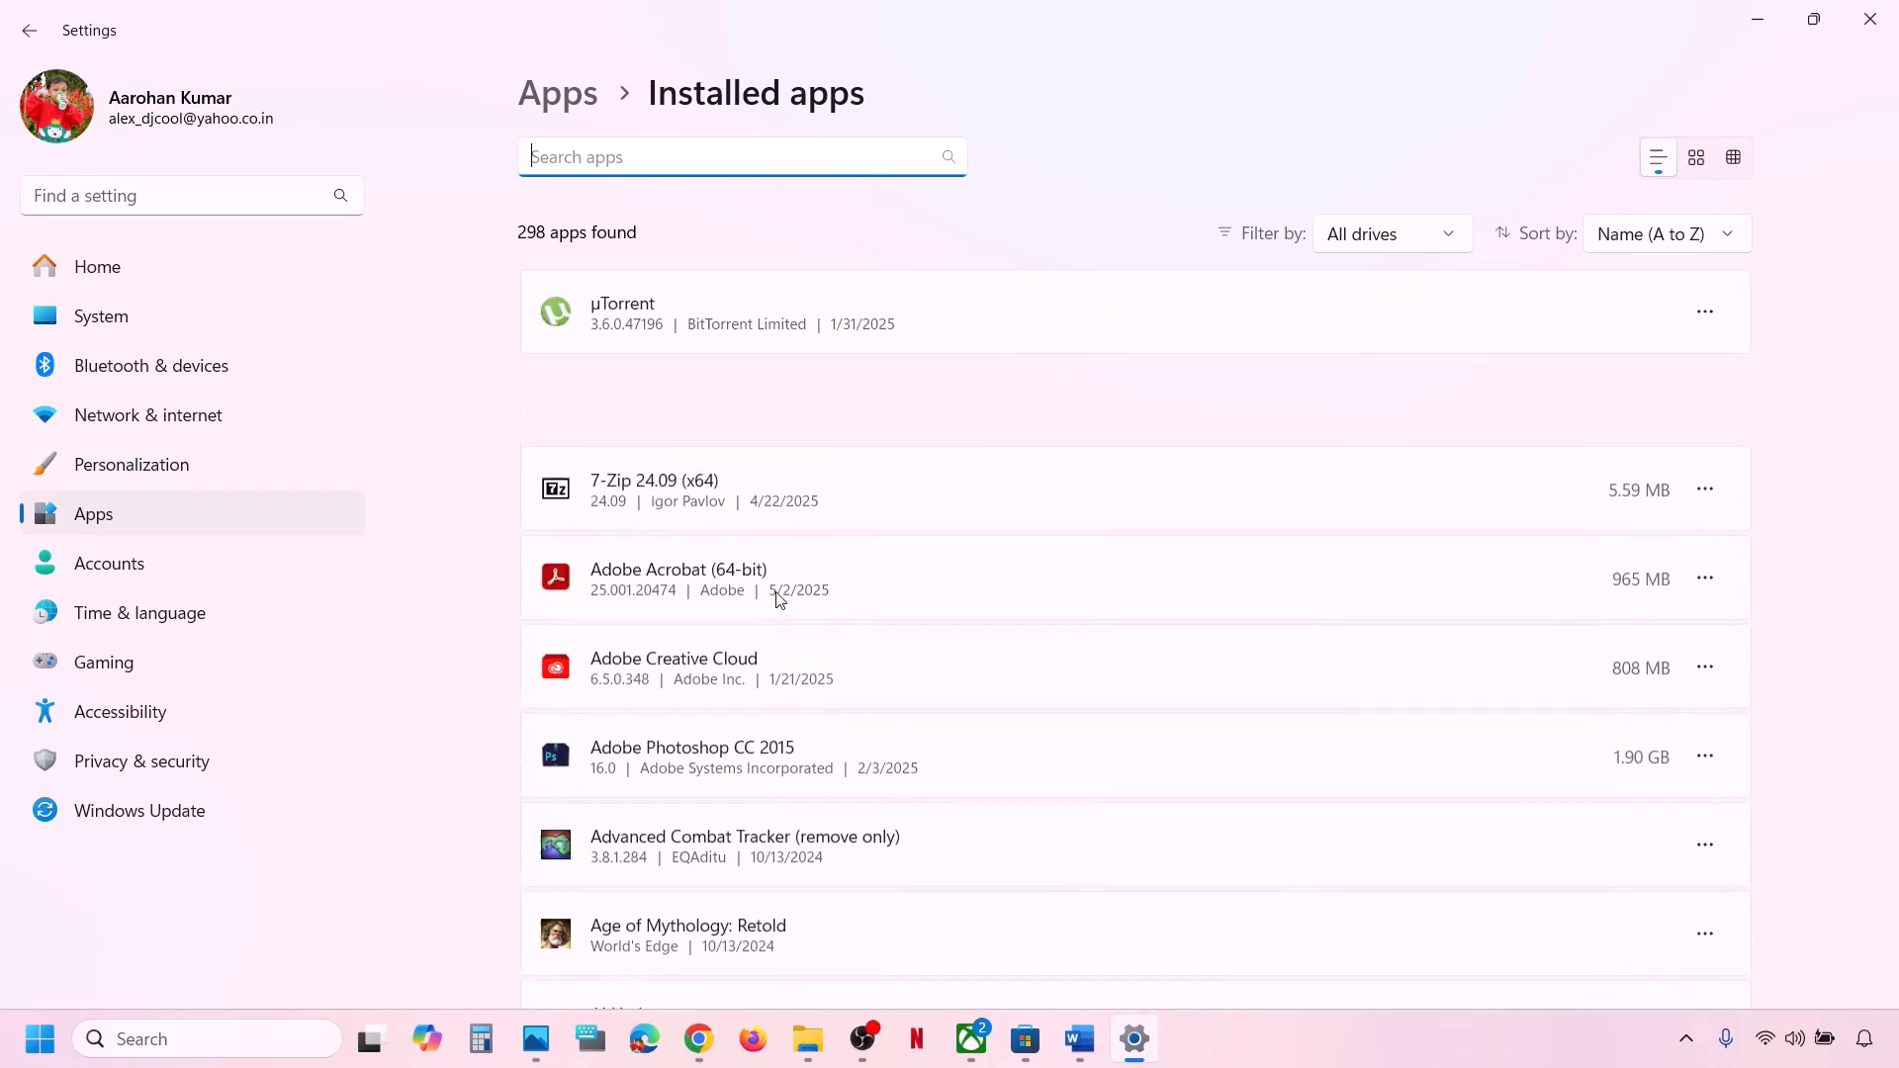
Find the Bethesda Softworks entry for DOOM: The Dark Ages among the installed apps and open its advanced options
scroll(780, 599, "down", 12)
scroll(780, 598, "down", 3)
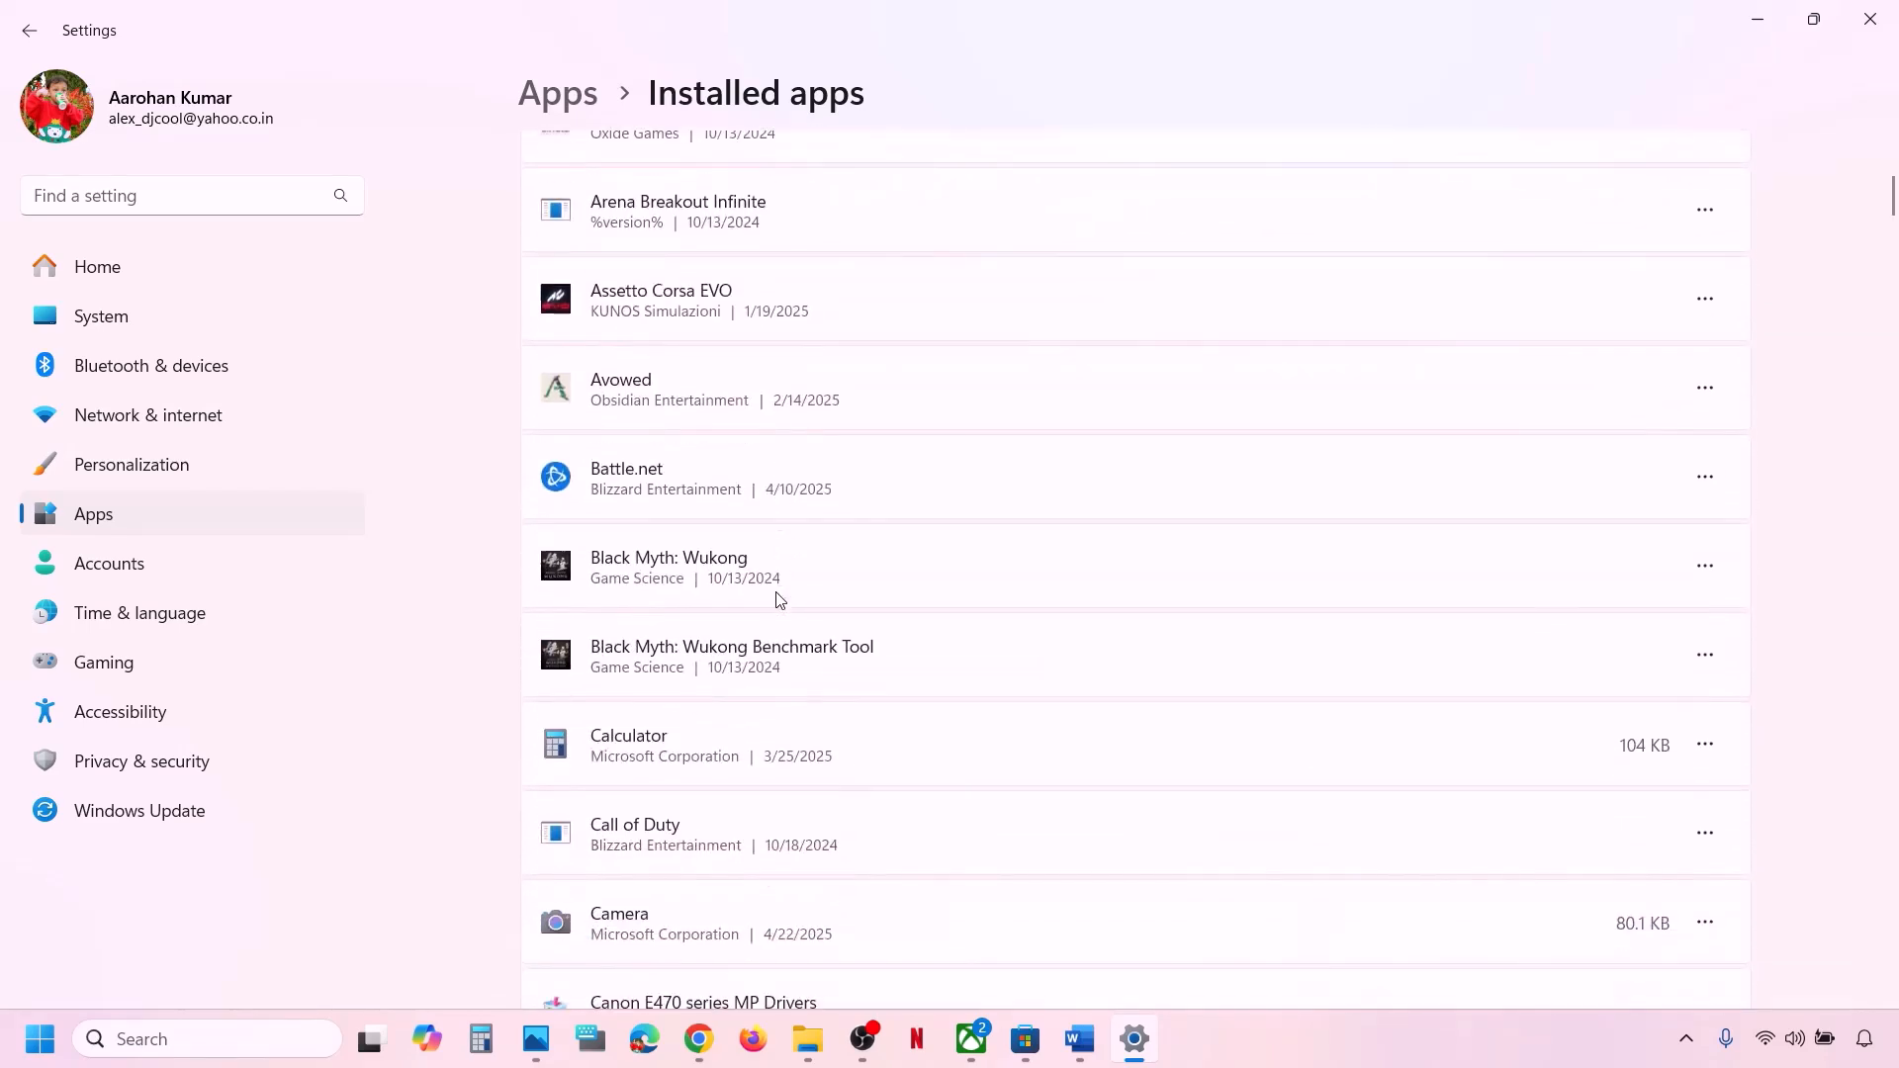
scroll(781, 599, "down", 10)
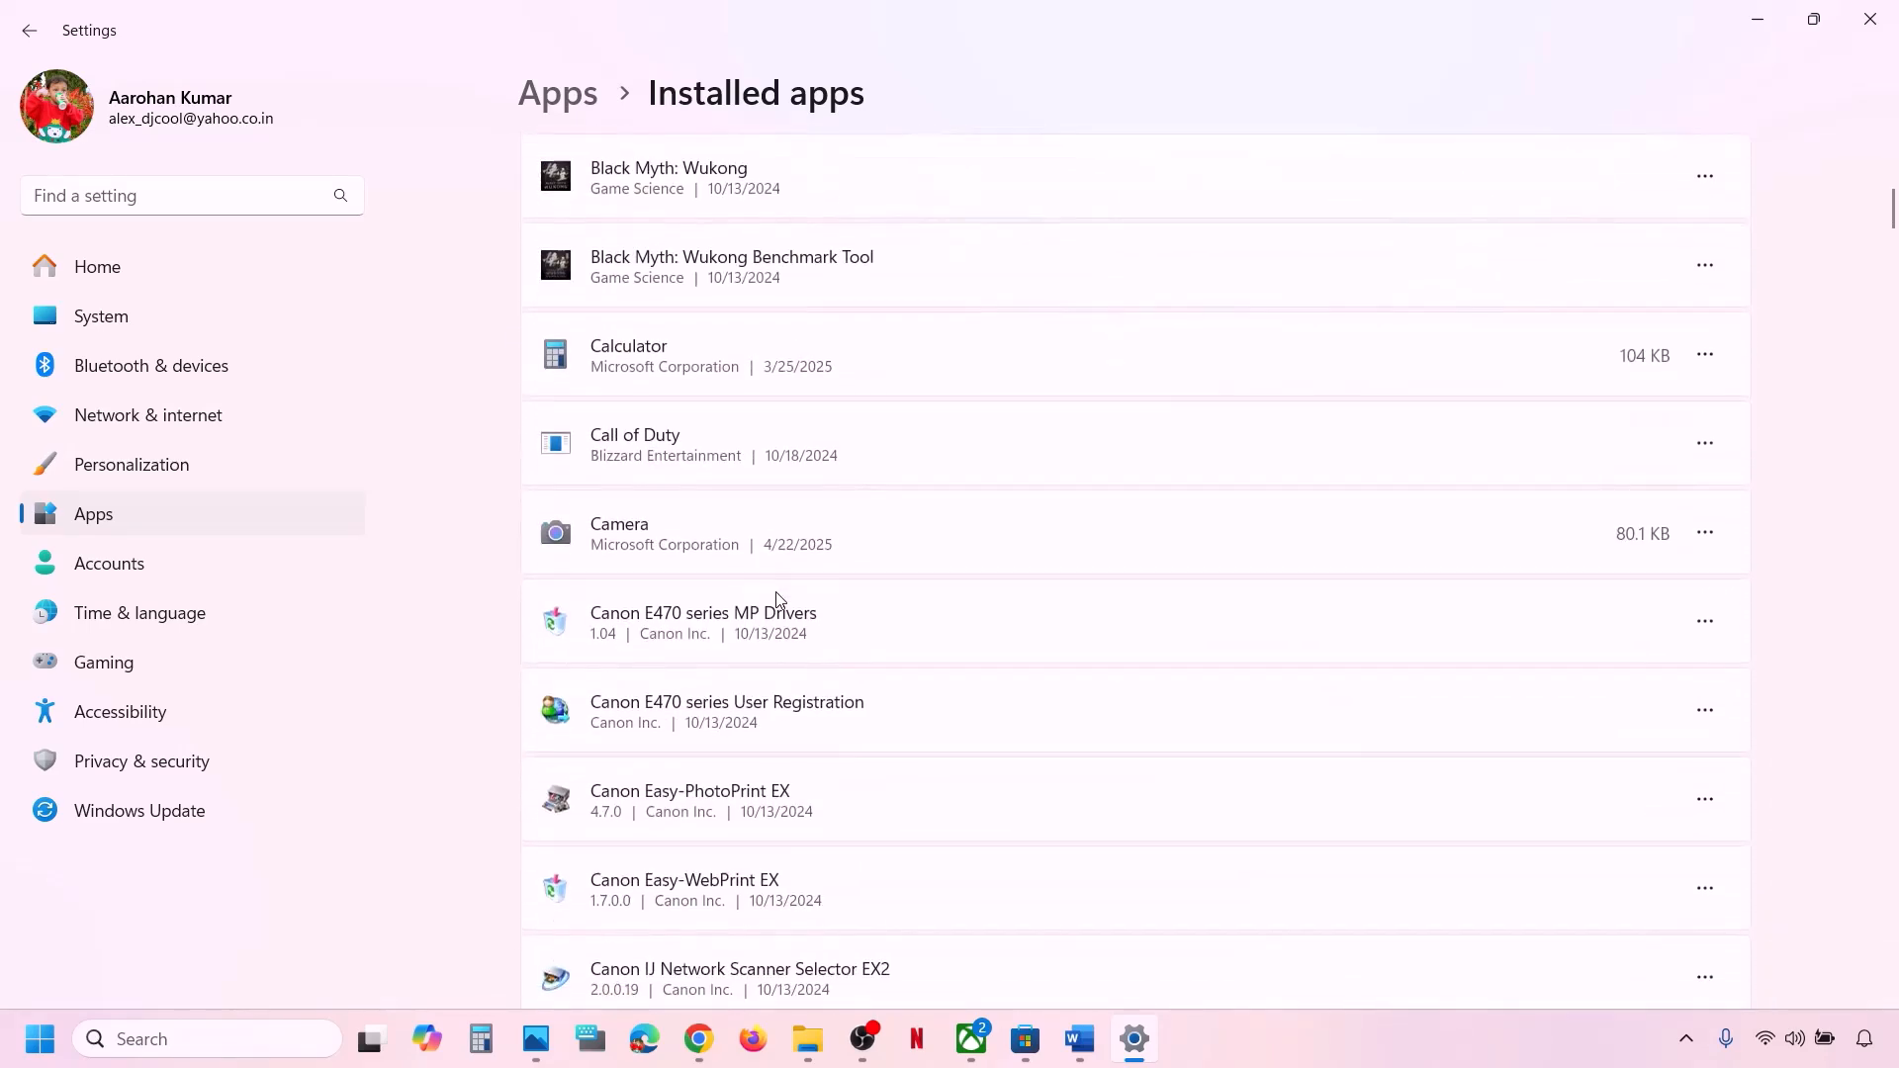
scroll(781, 599, "down", 7)
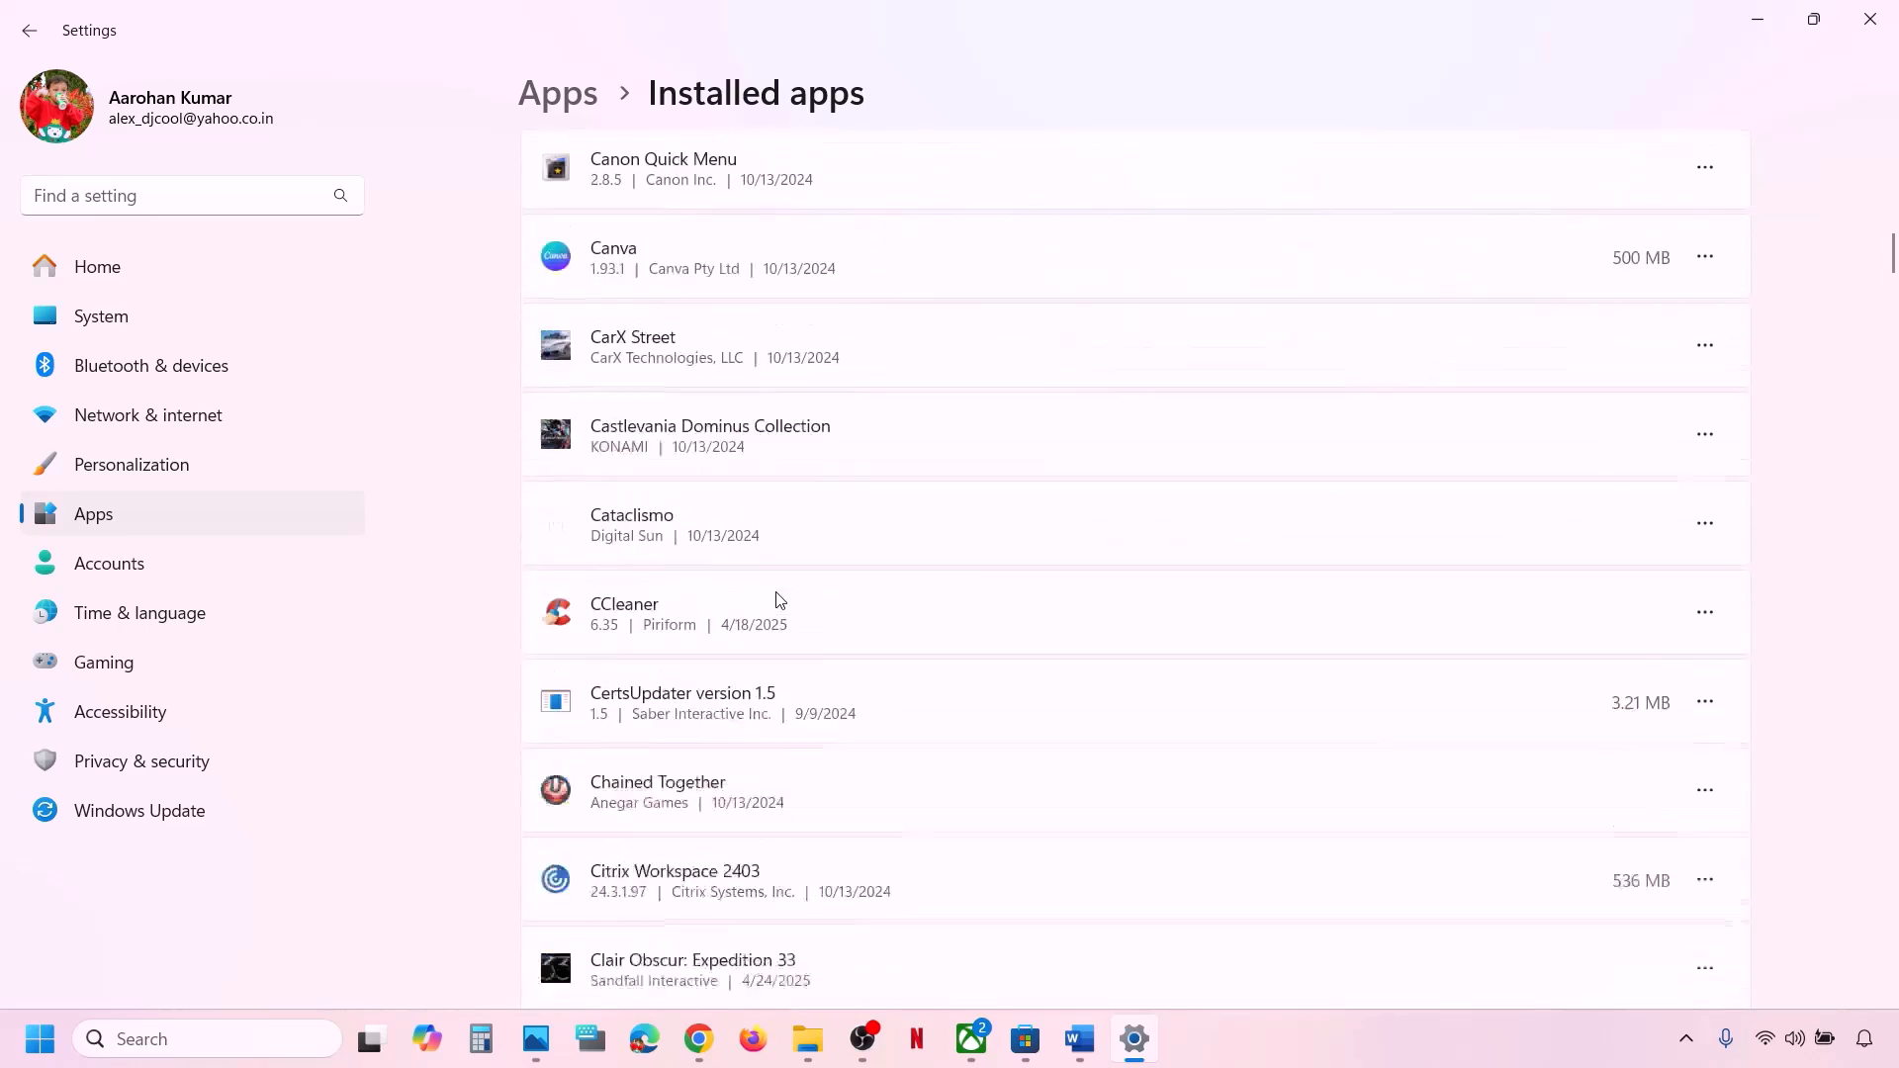
scroll(780, 599, "down", 3)
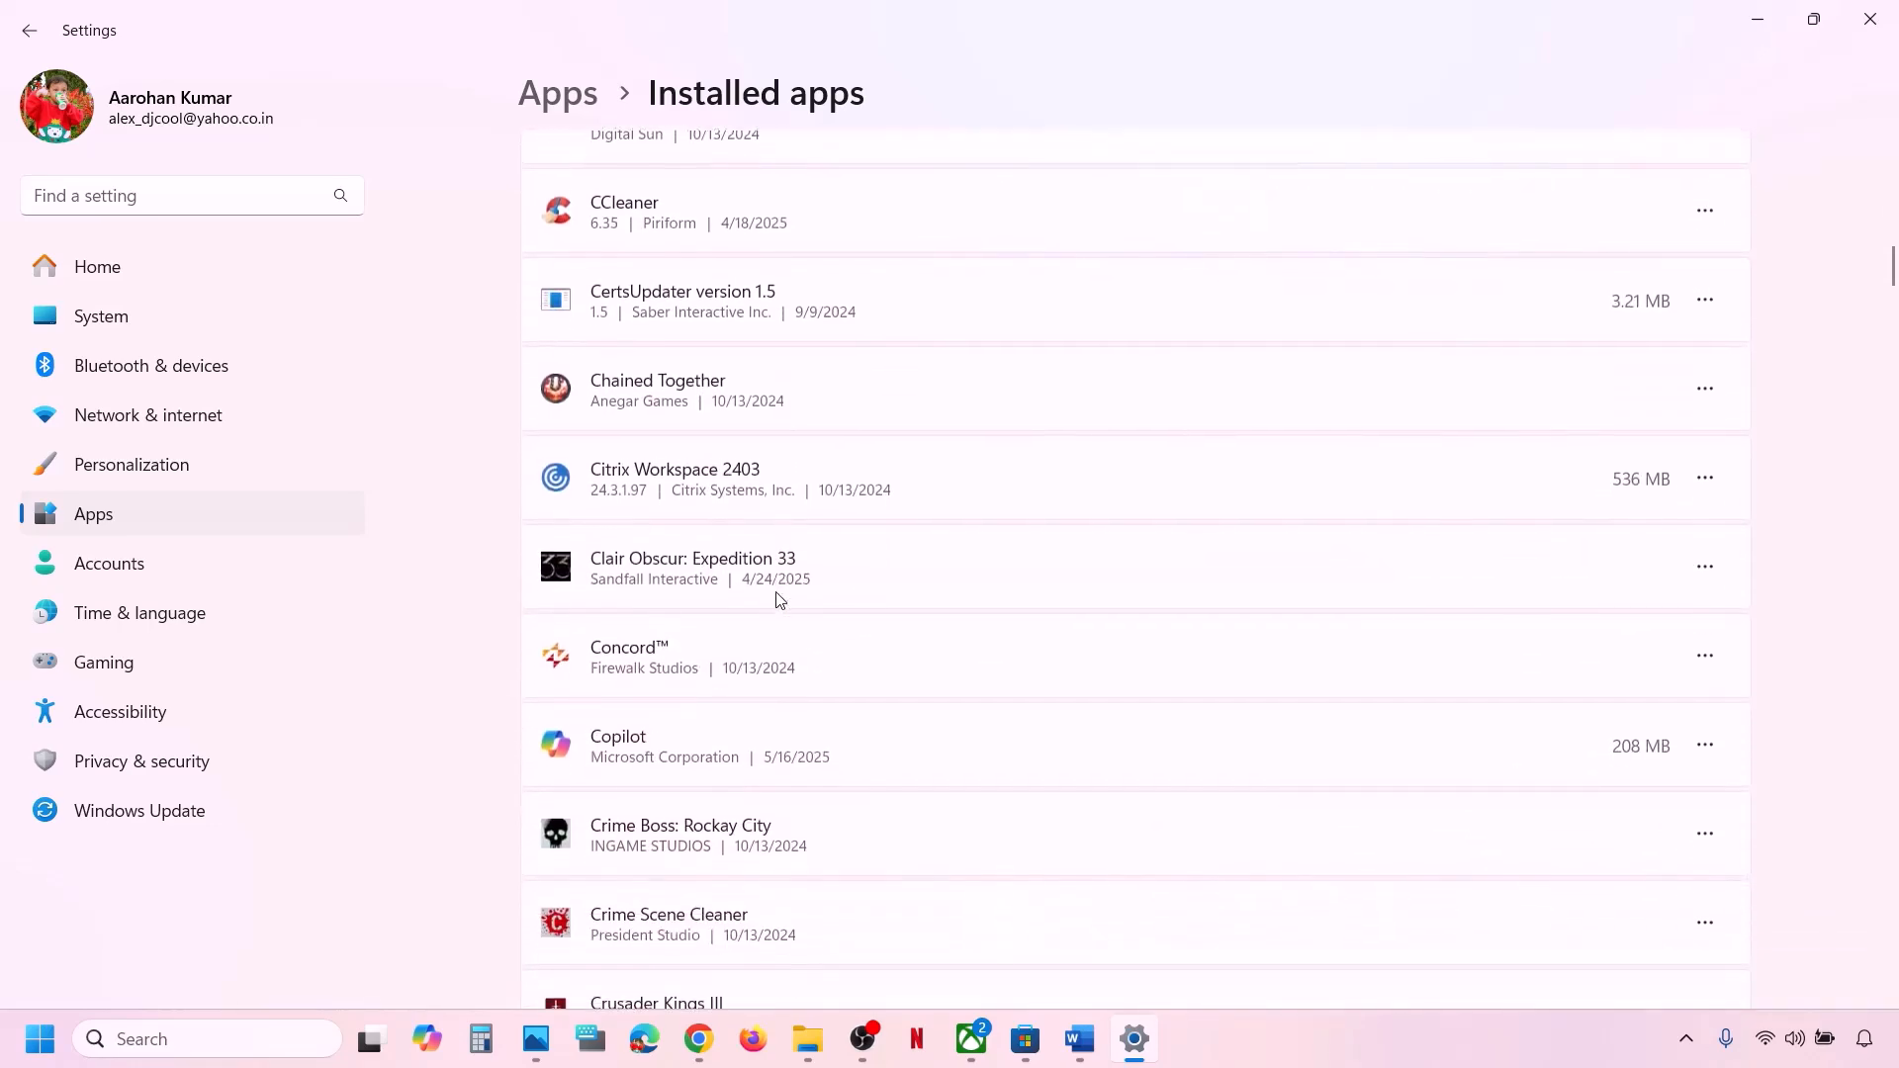
scroll(780, 600, "down", 7)
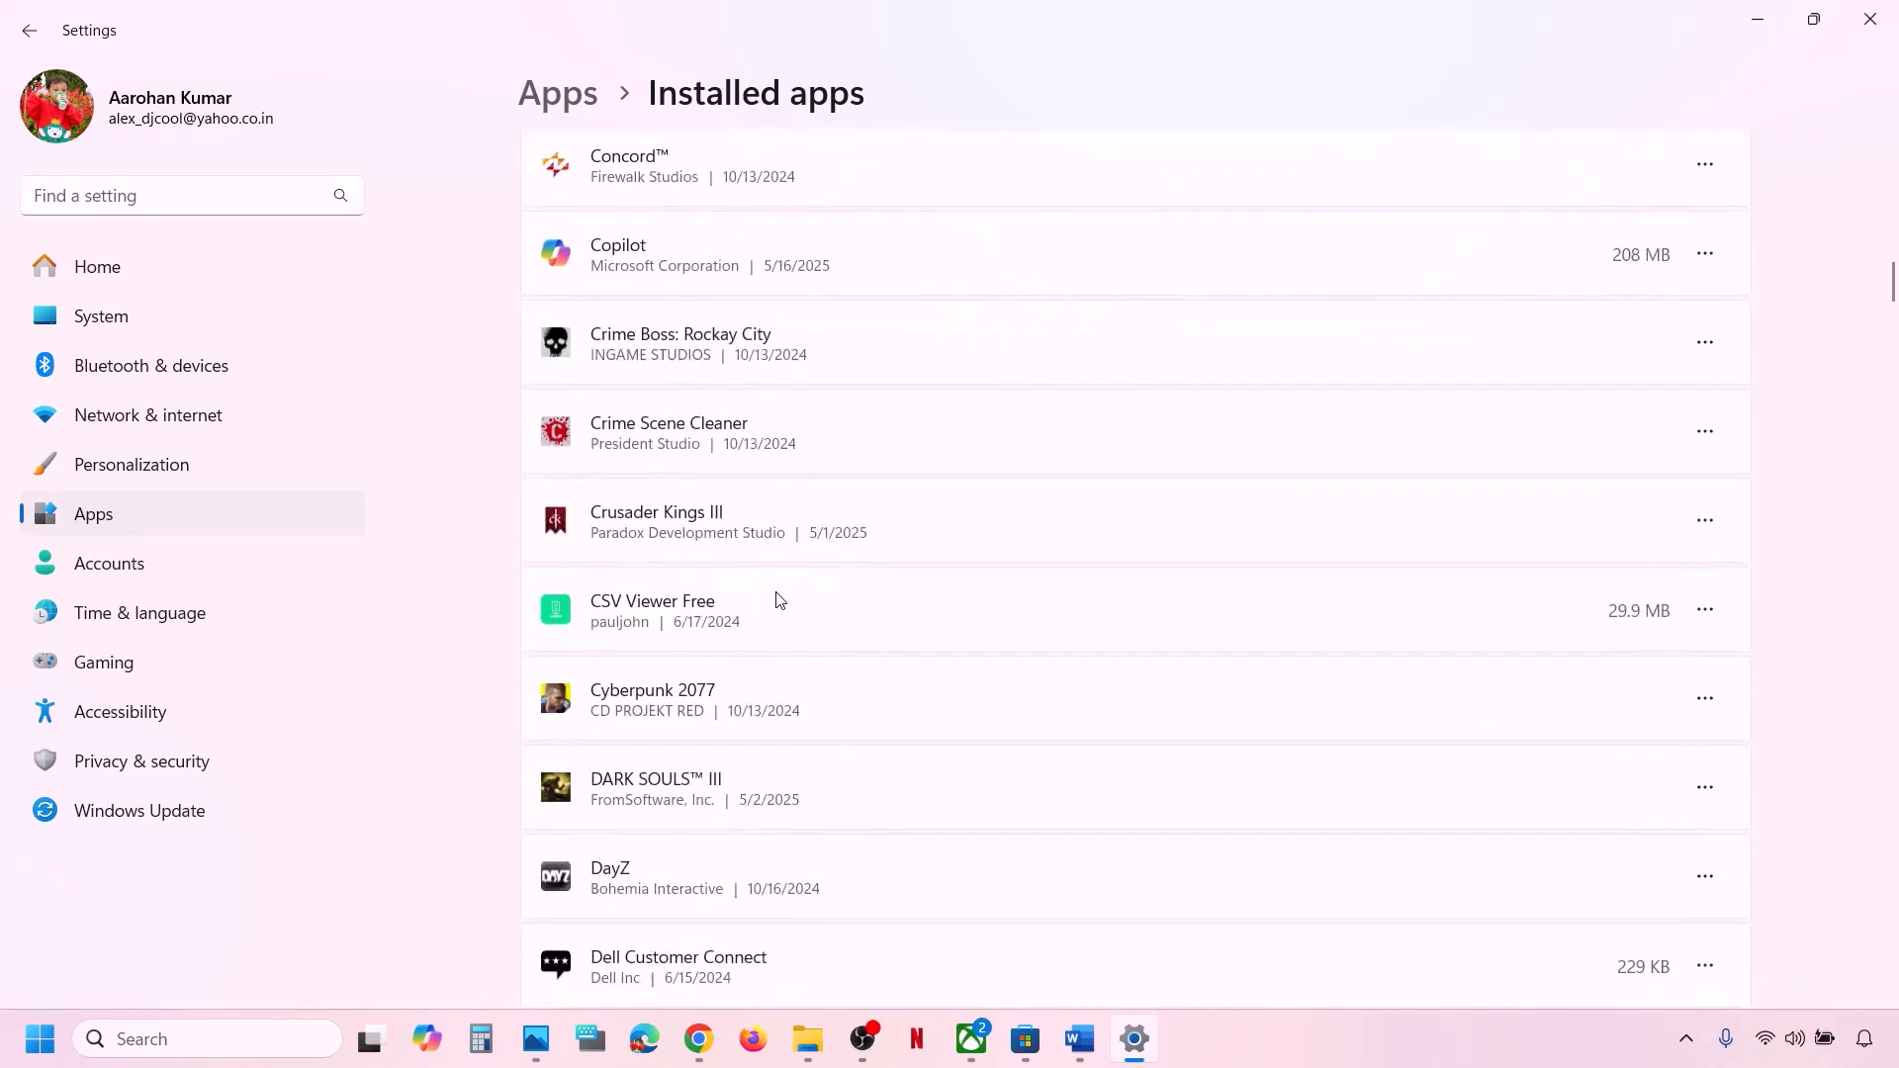
scroll(780, 599, "down", 10)
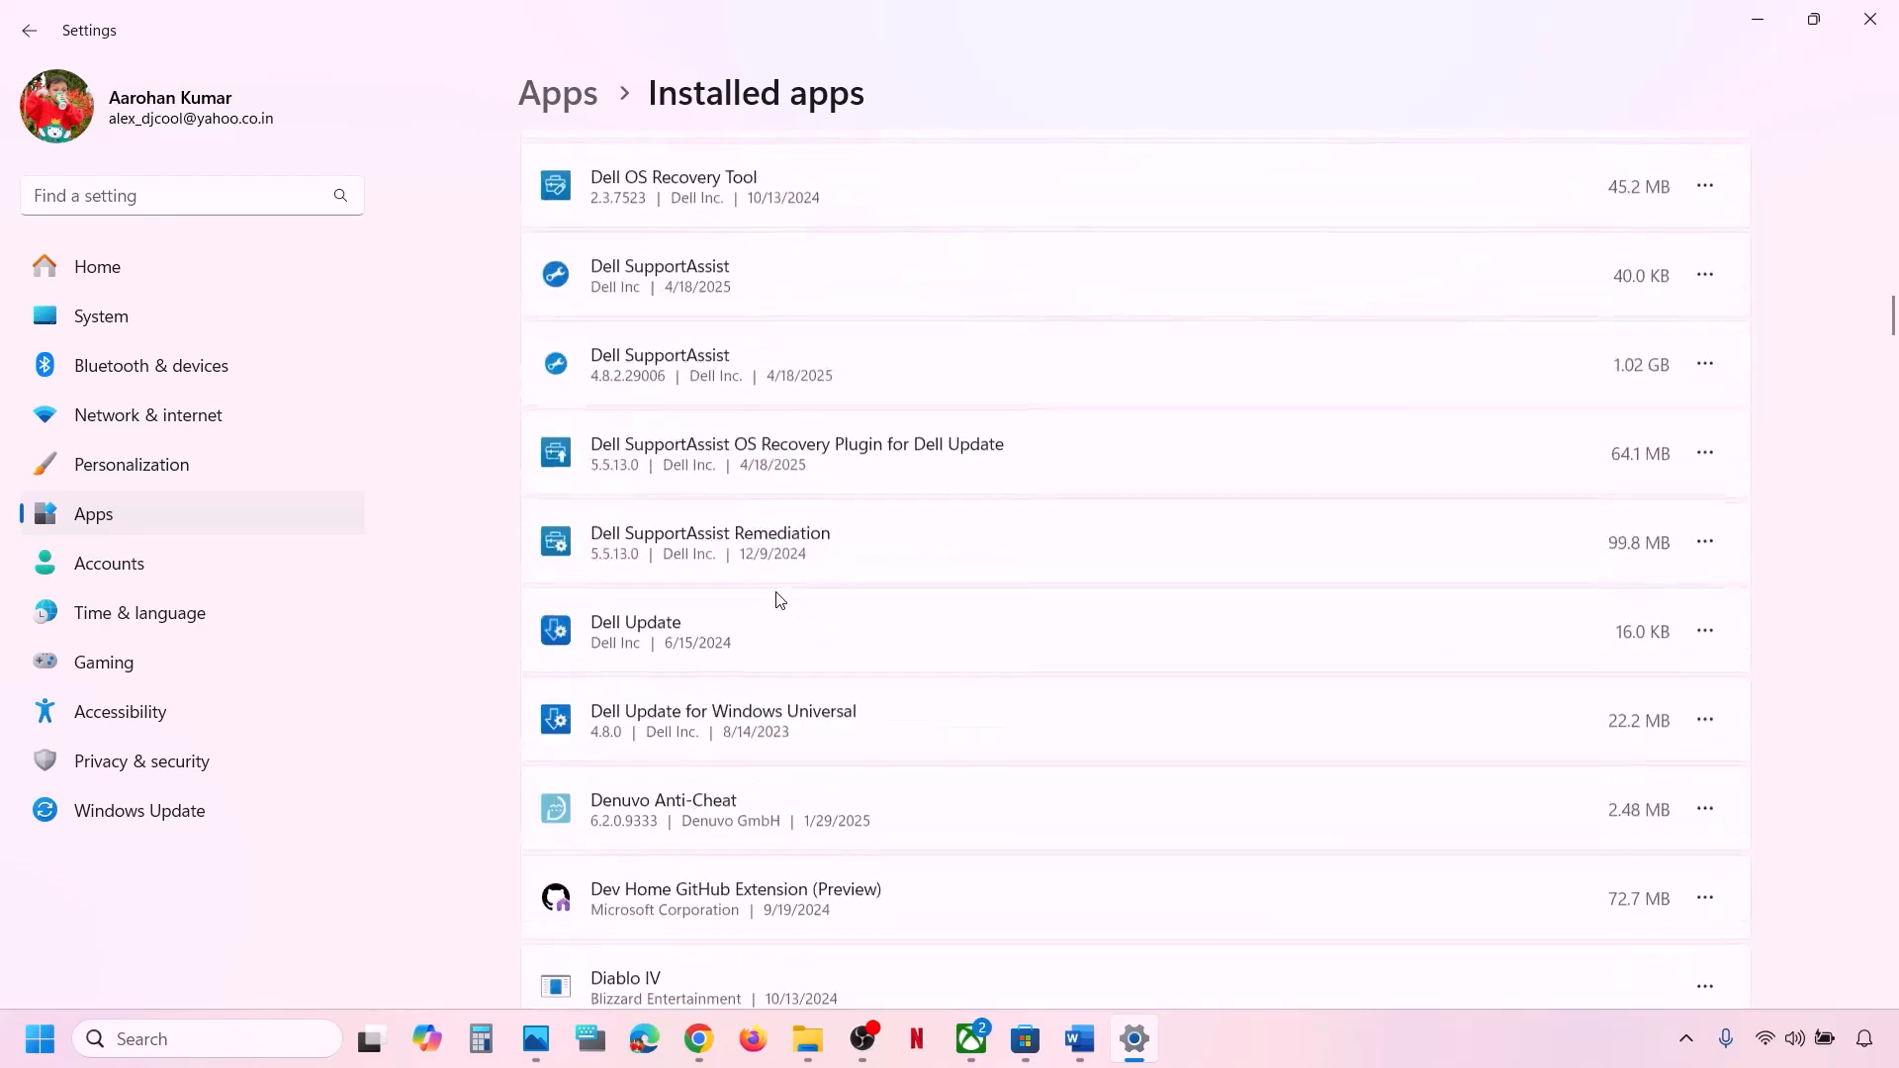
scroll(777, 598, "down", 3)
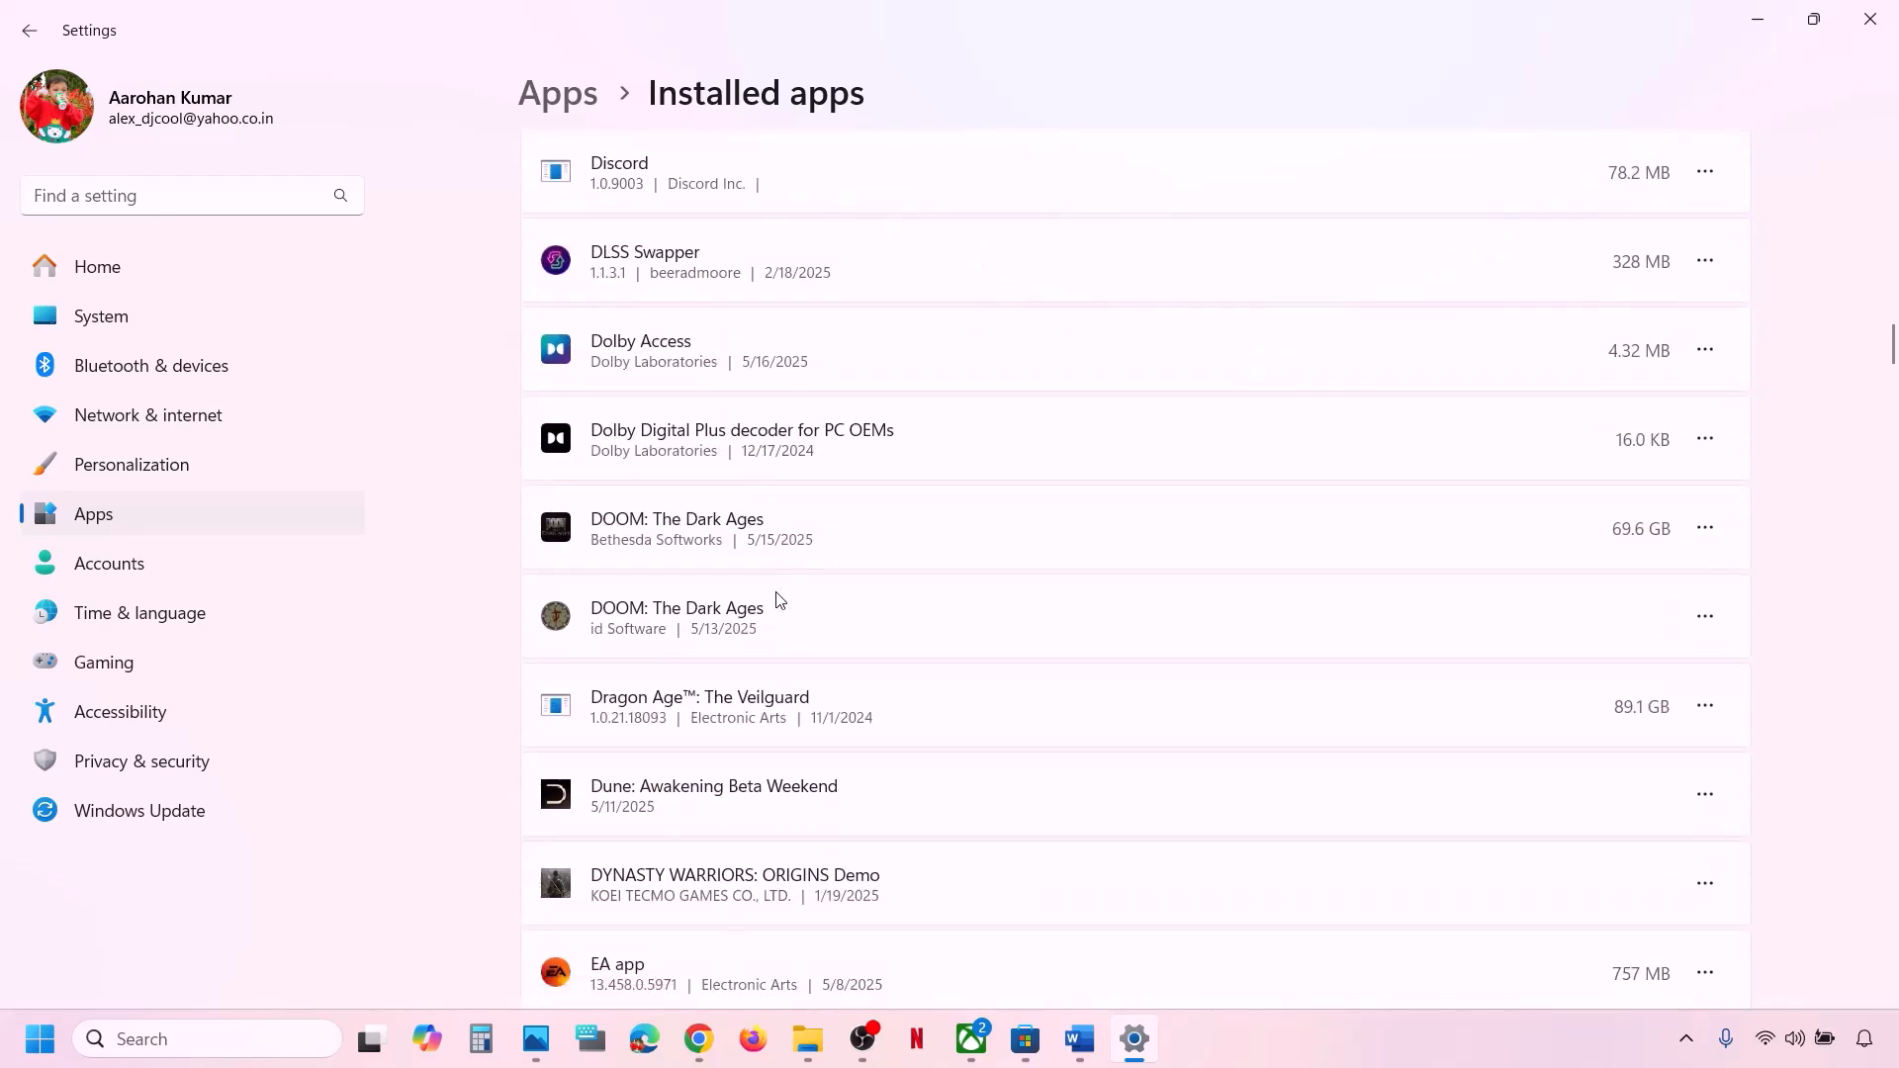
left_click(1706, 527)
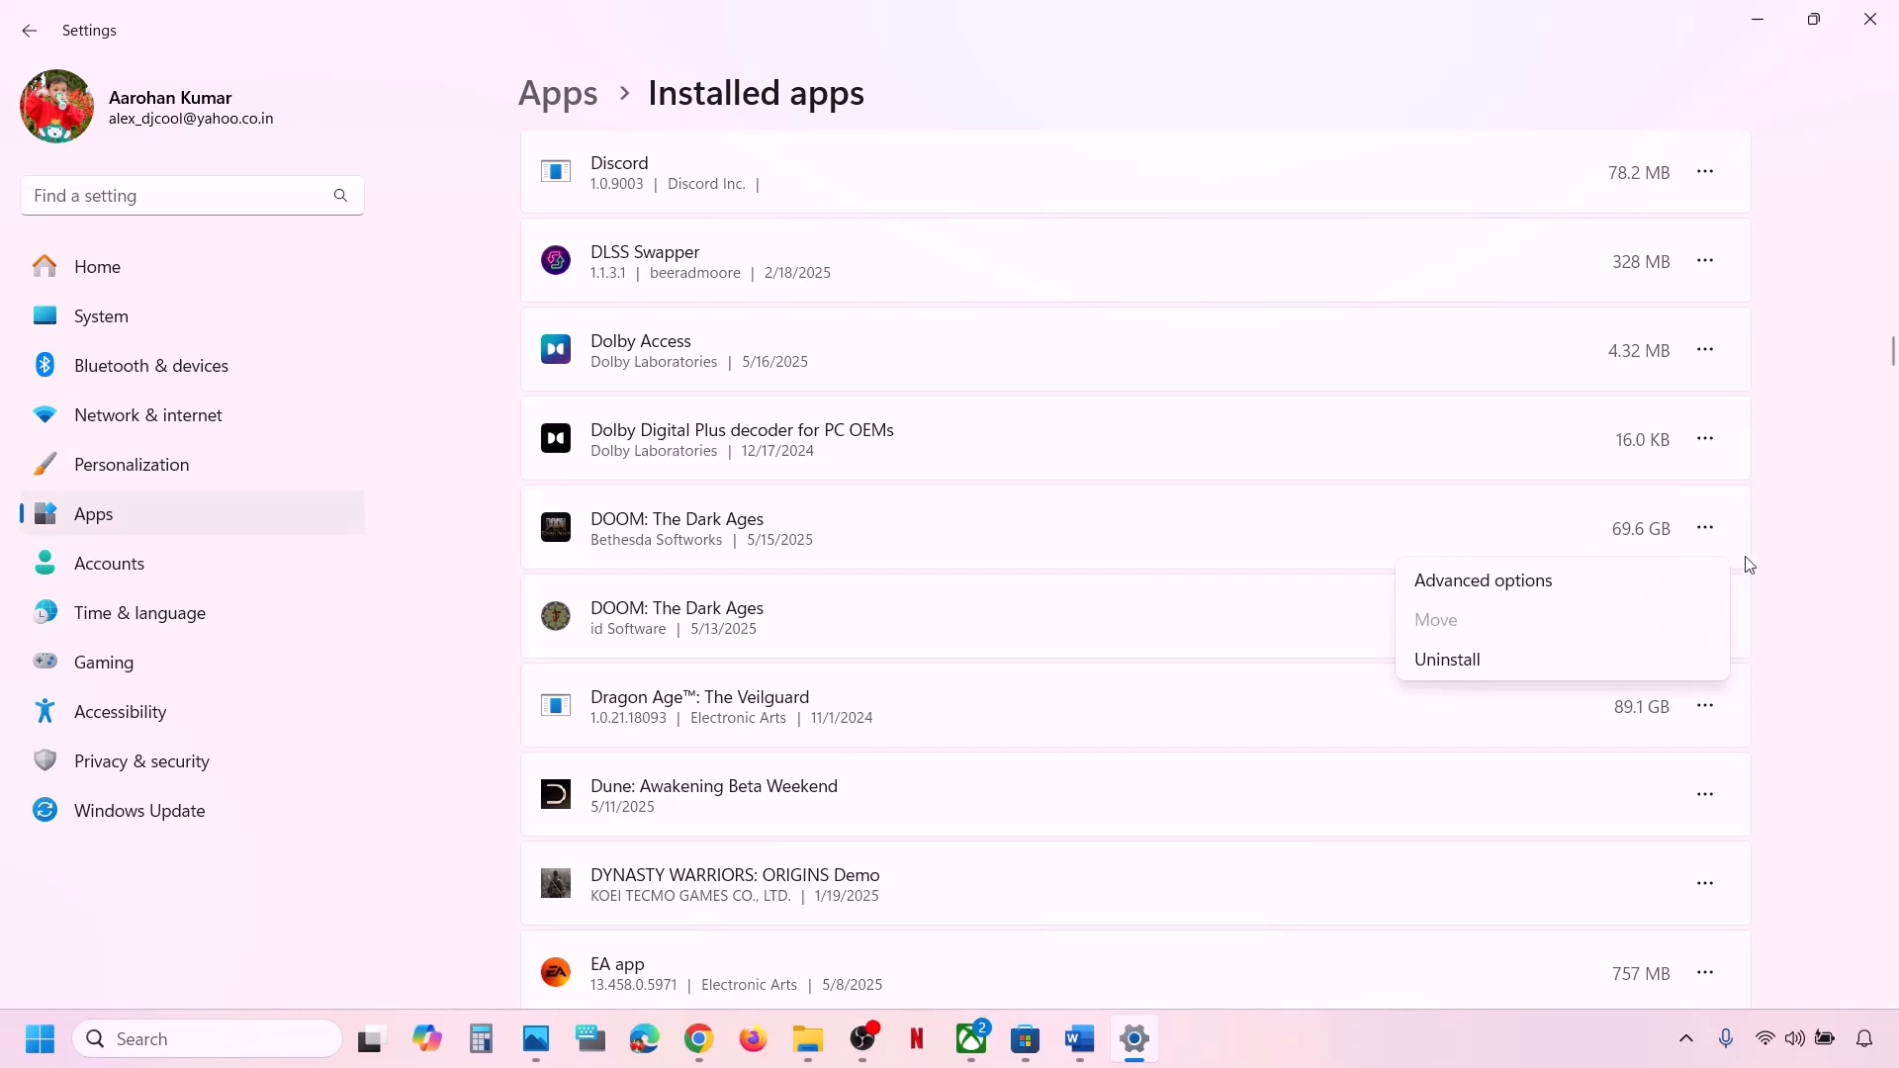
left_click(1521, 591)
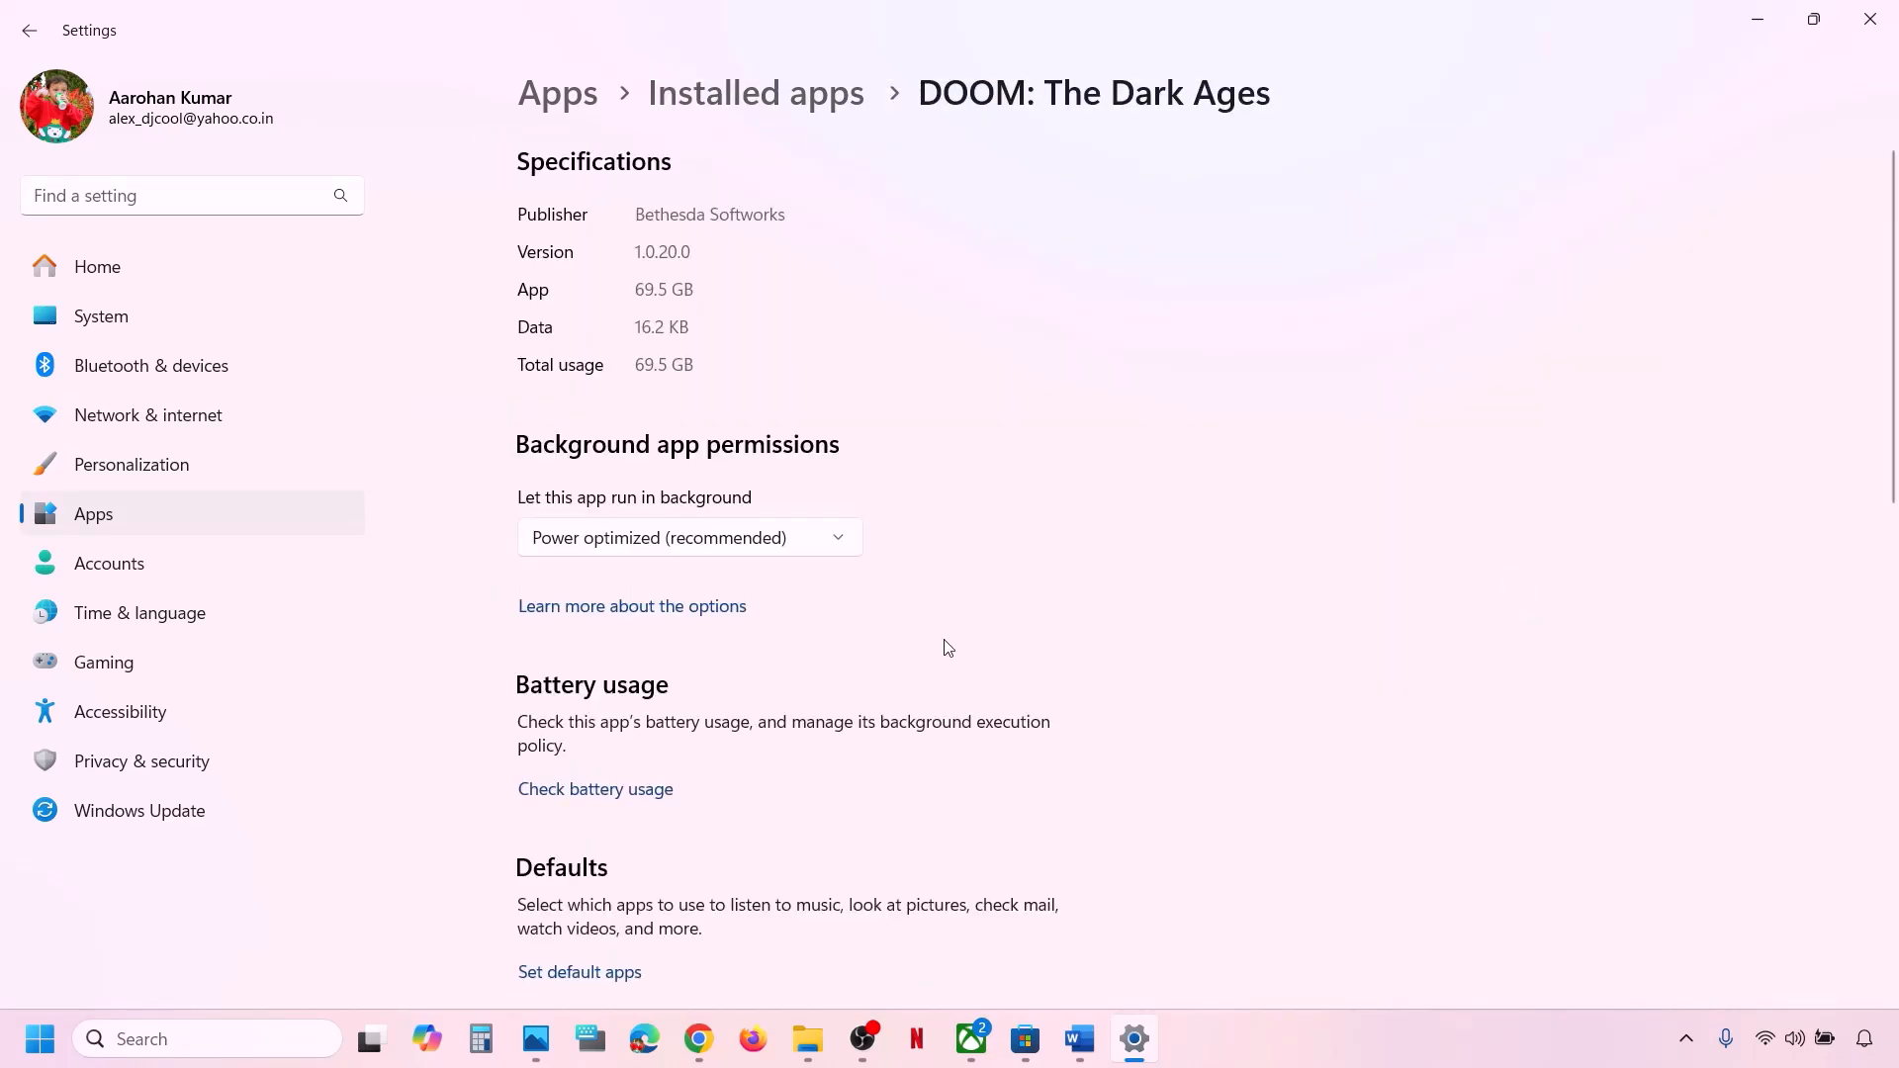
Repair DOOM: The Dark Ages, then reset it and confirm deleting the app's data
scroll(945, 648, "down", 8)
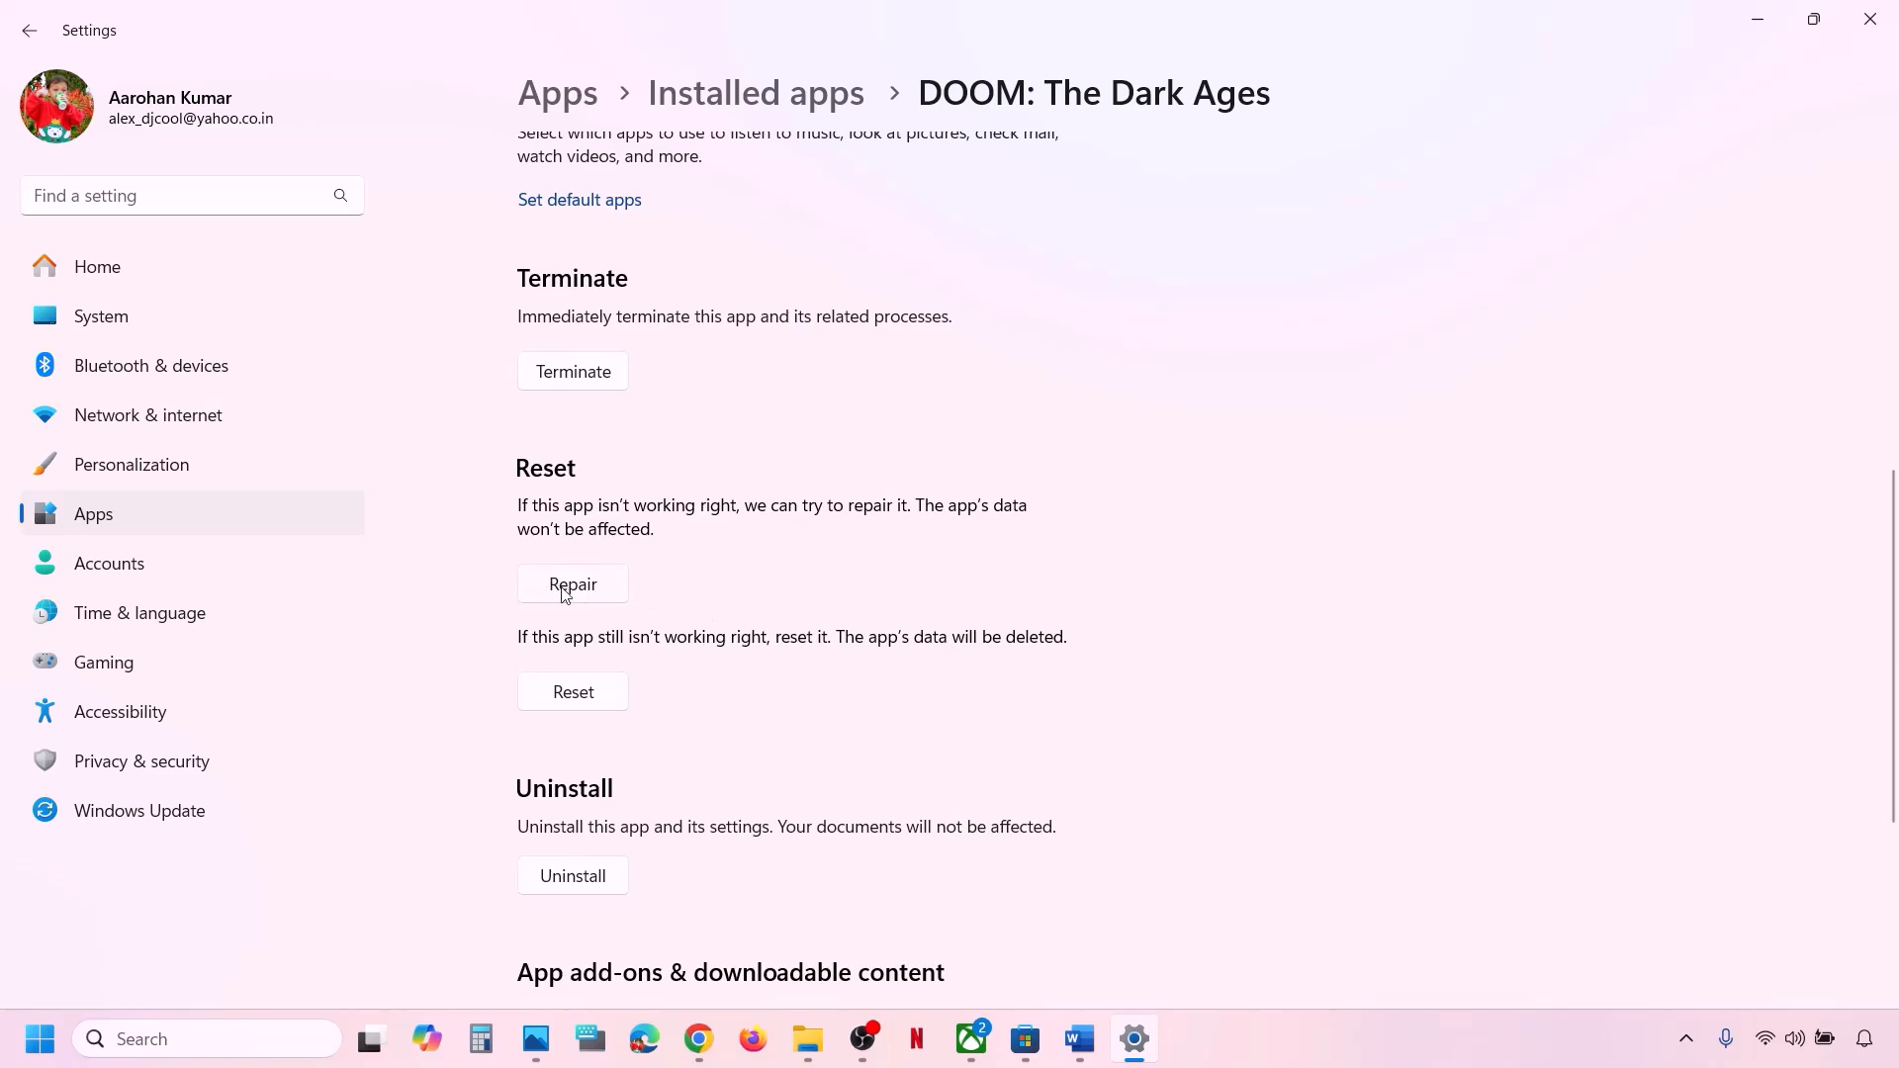
left_click(565, 590)
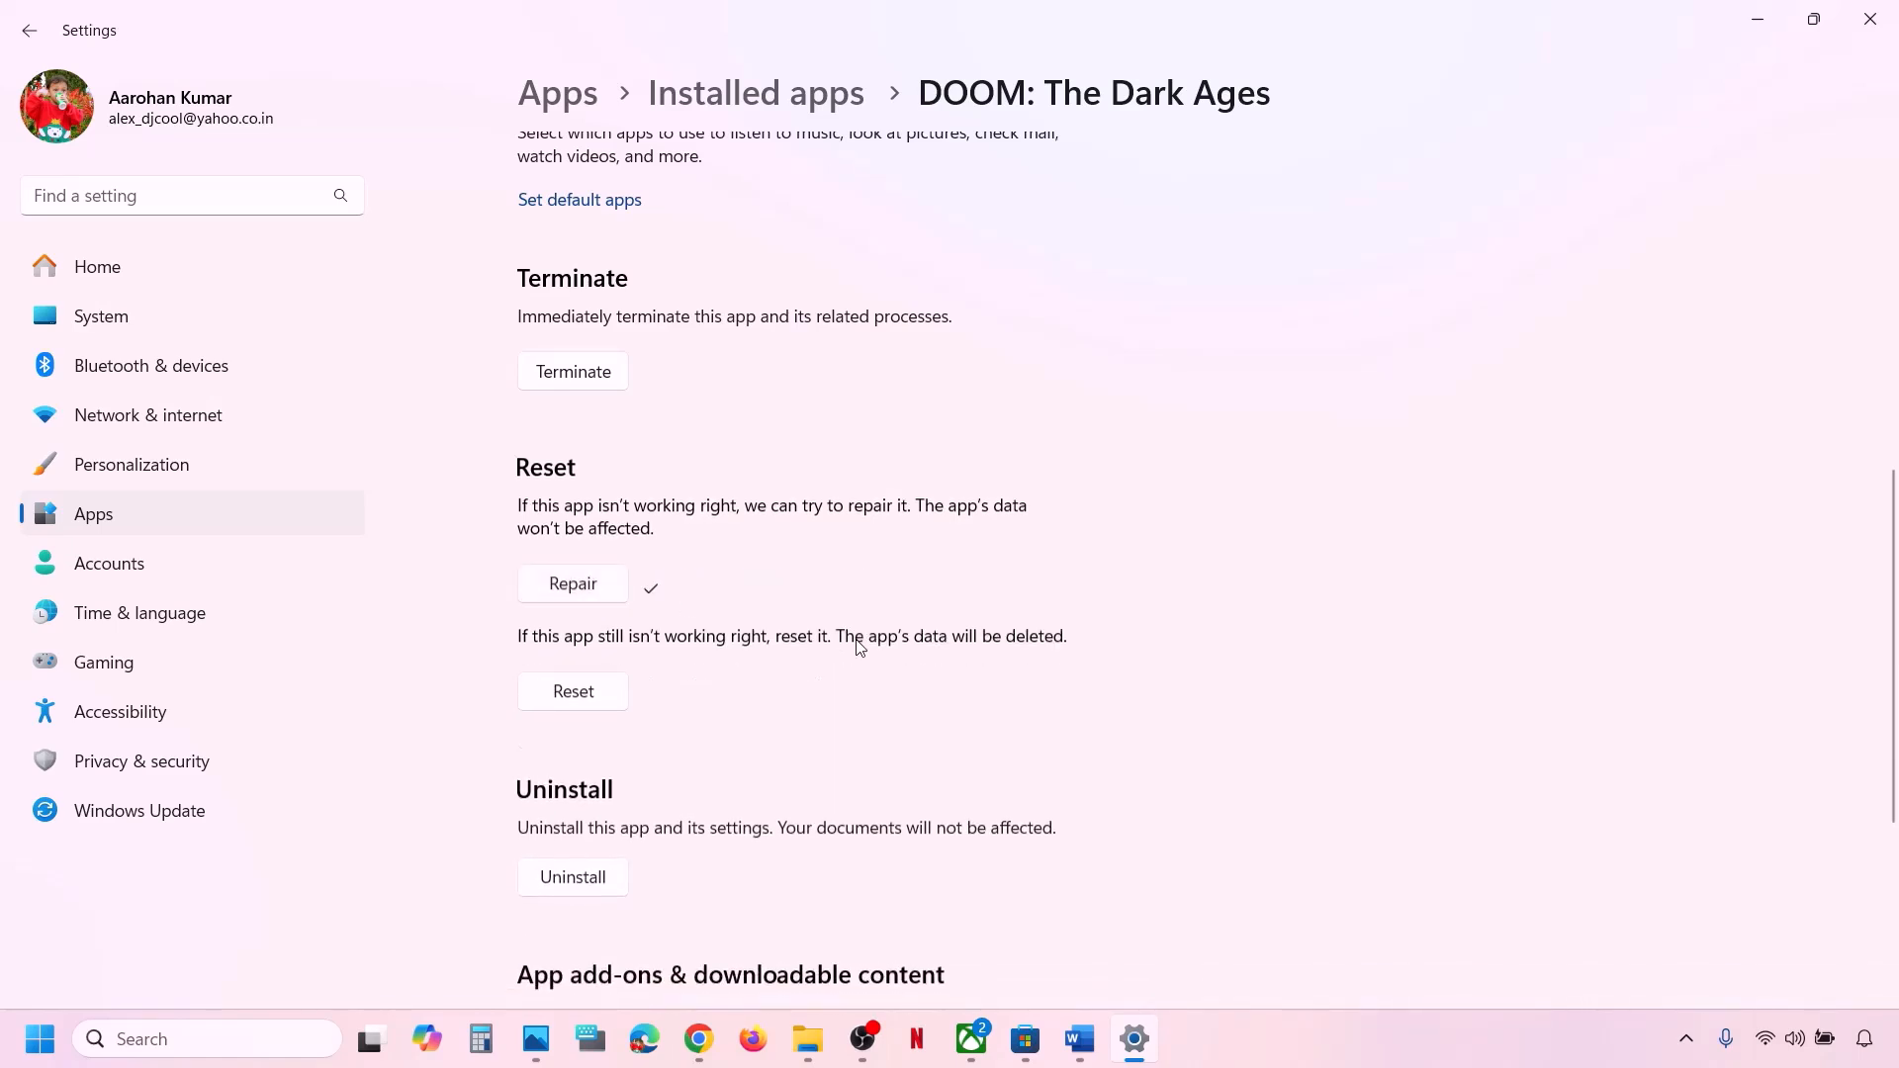
left_click(587, 699)
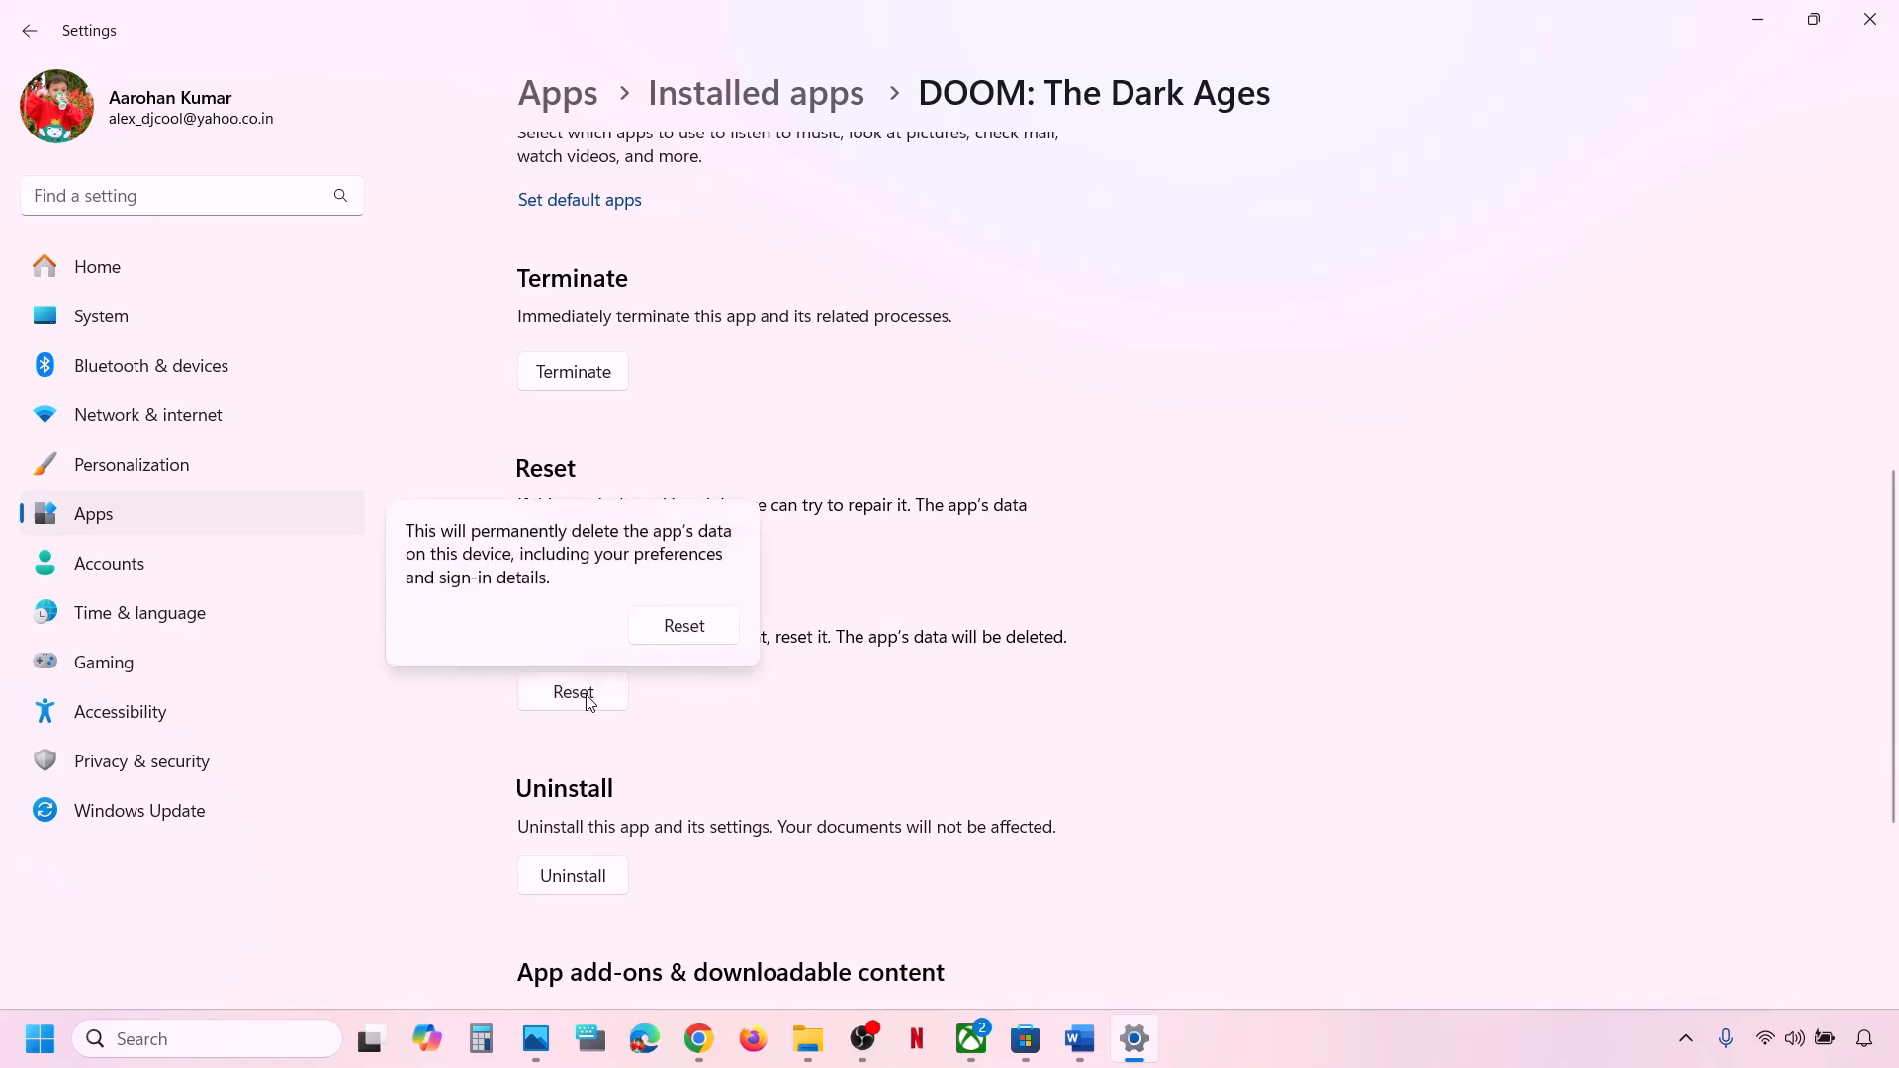
left_click(695, 639)
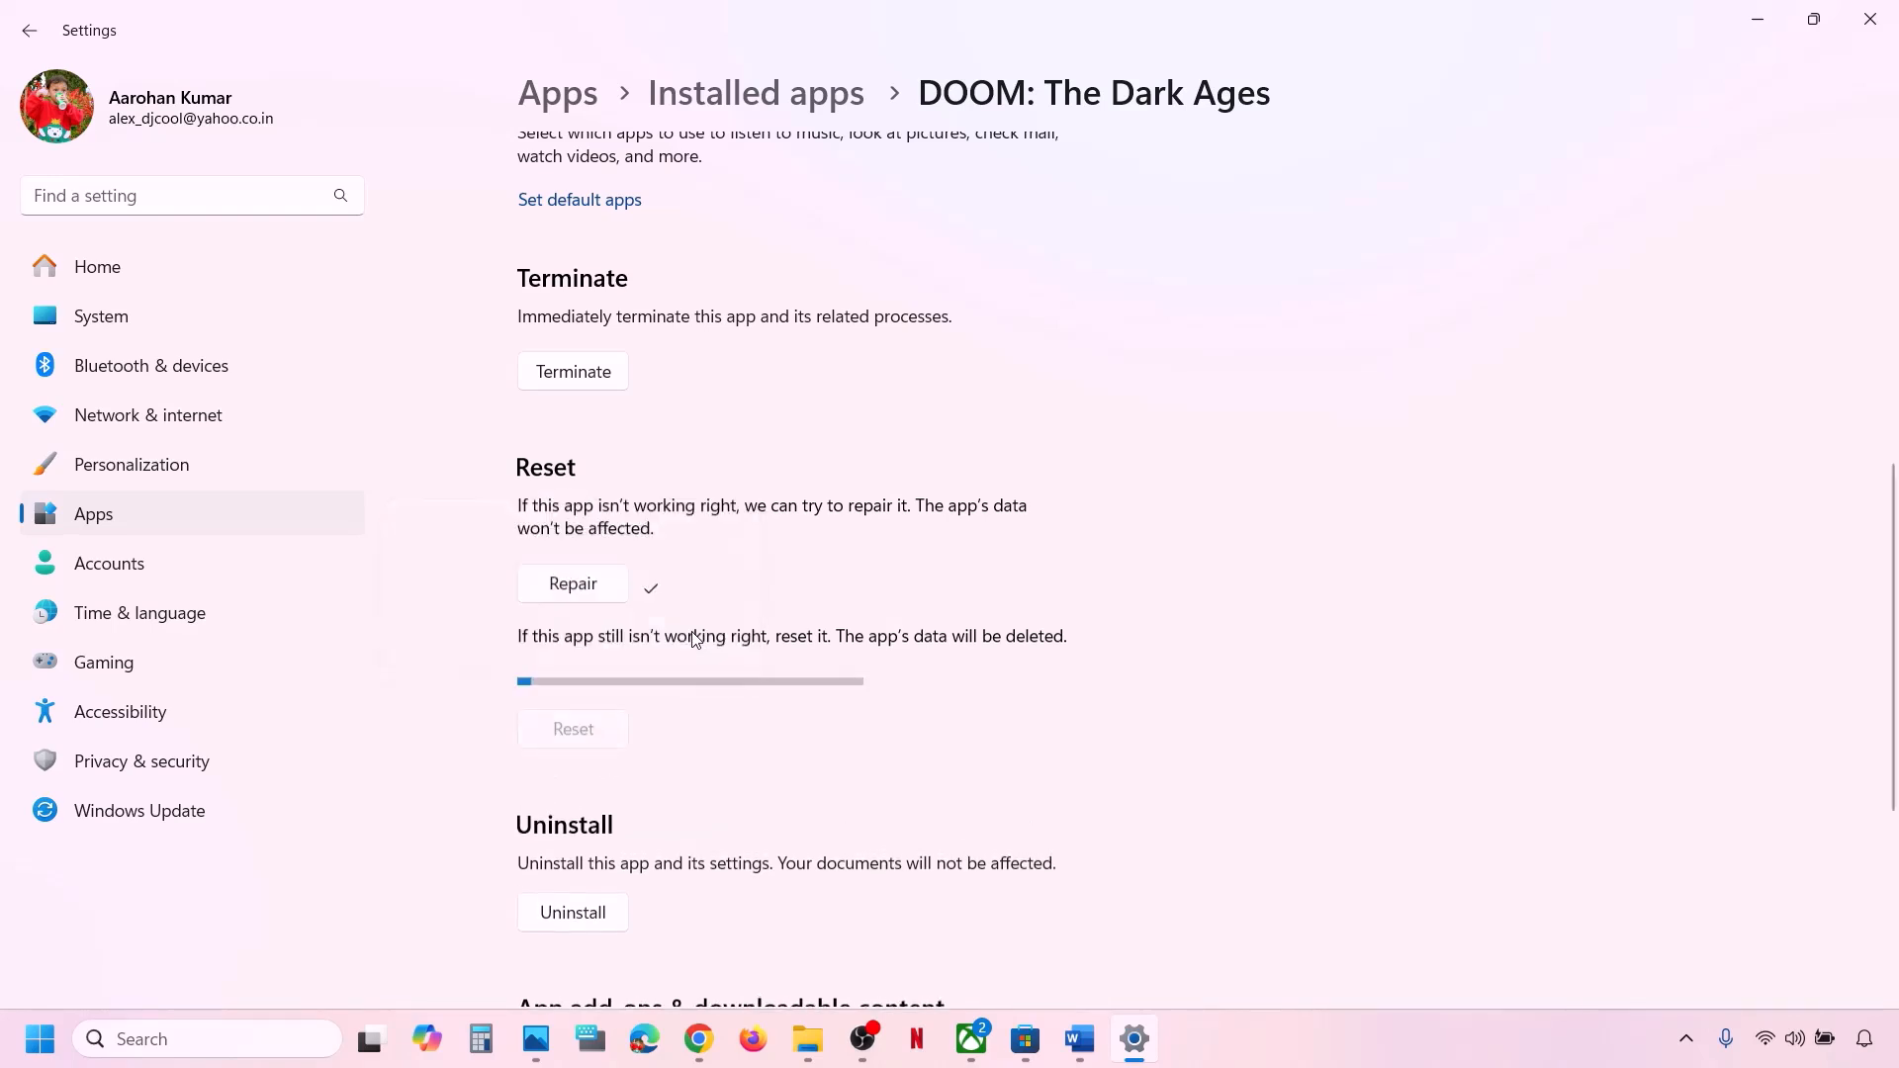
Switch to the Xbox app and view the store page of DOOM: The Dark Ages
left_click(974, 1050)
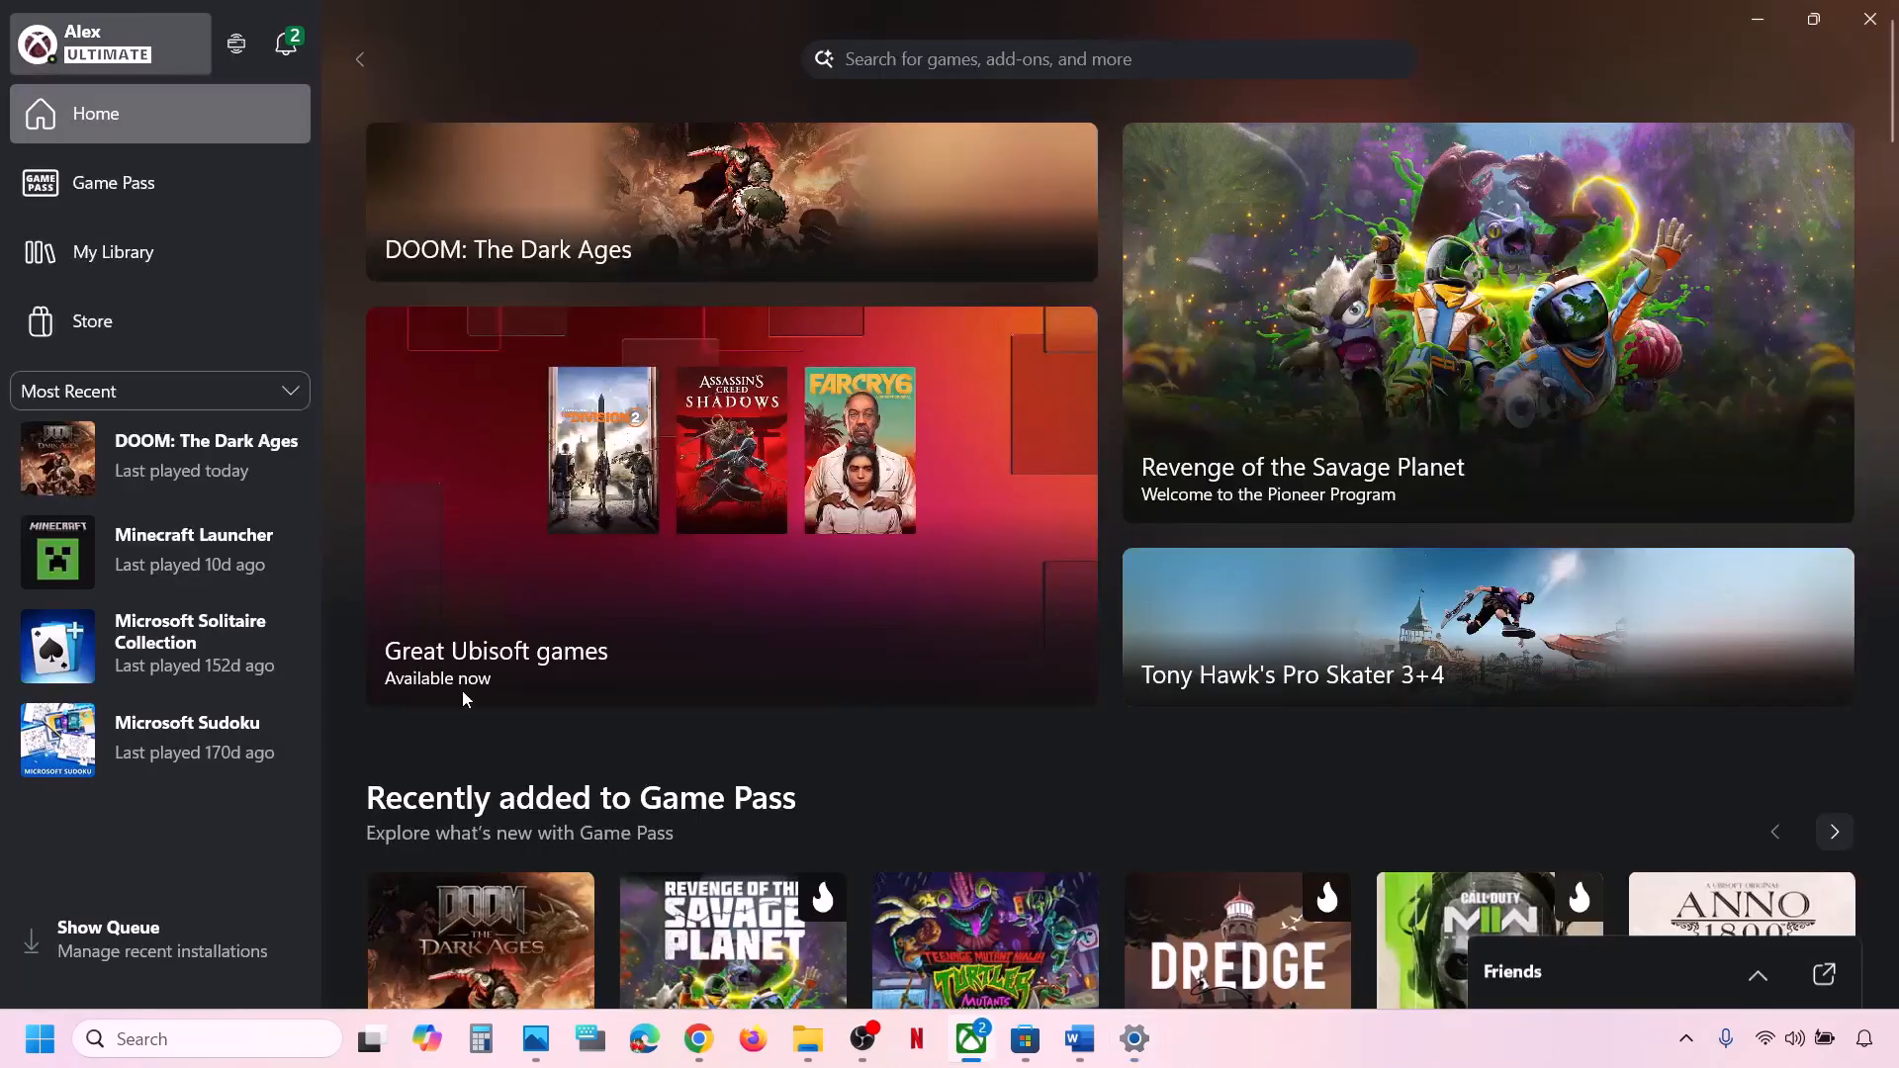
left_click(186, 476)
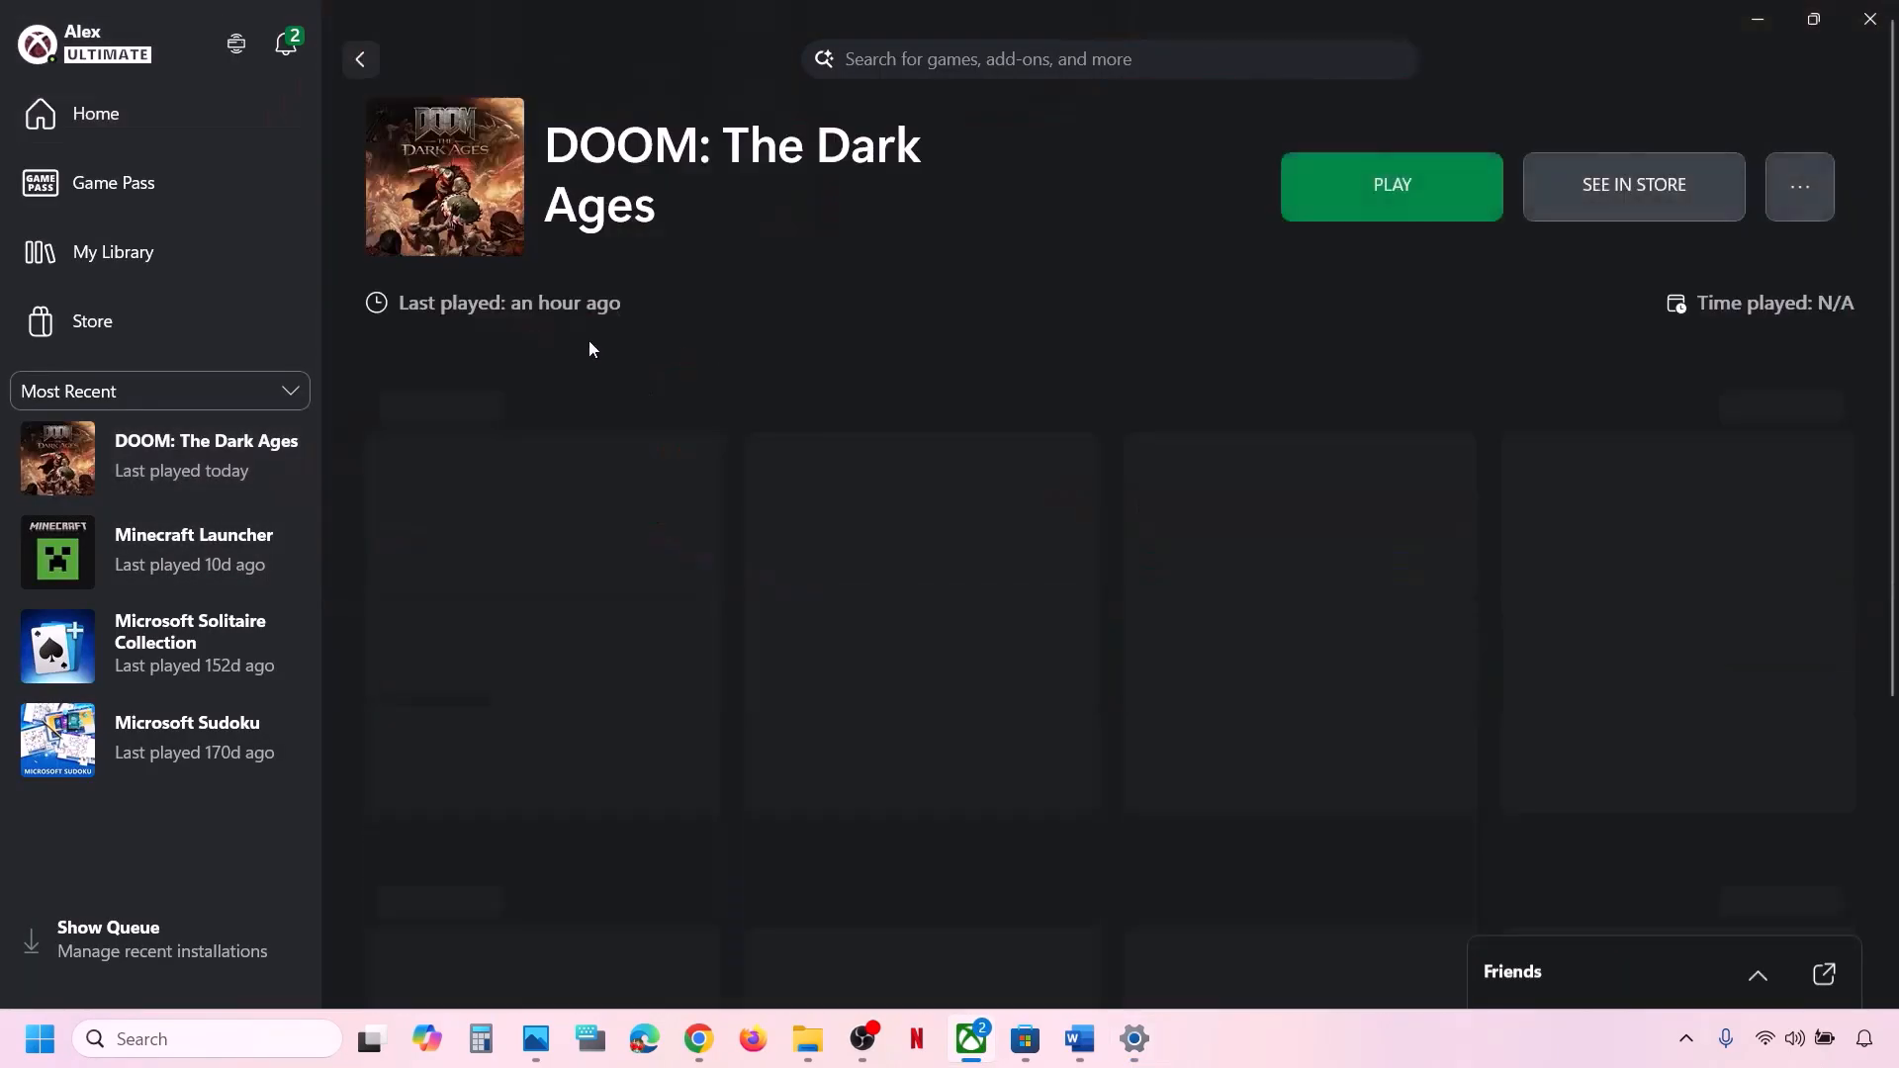
left_click(1644, 184)
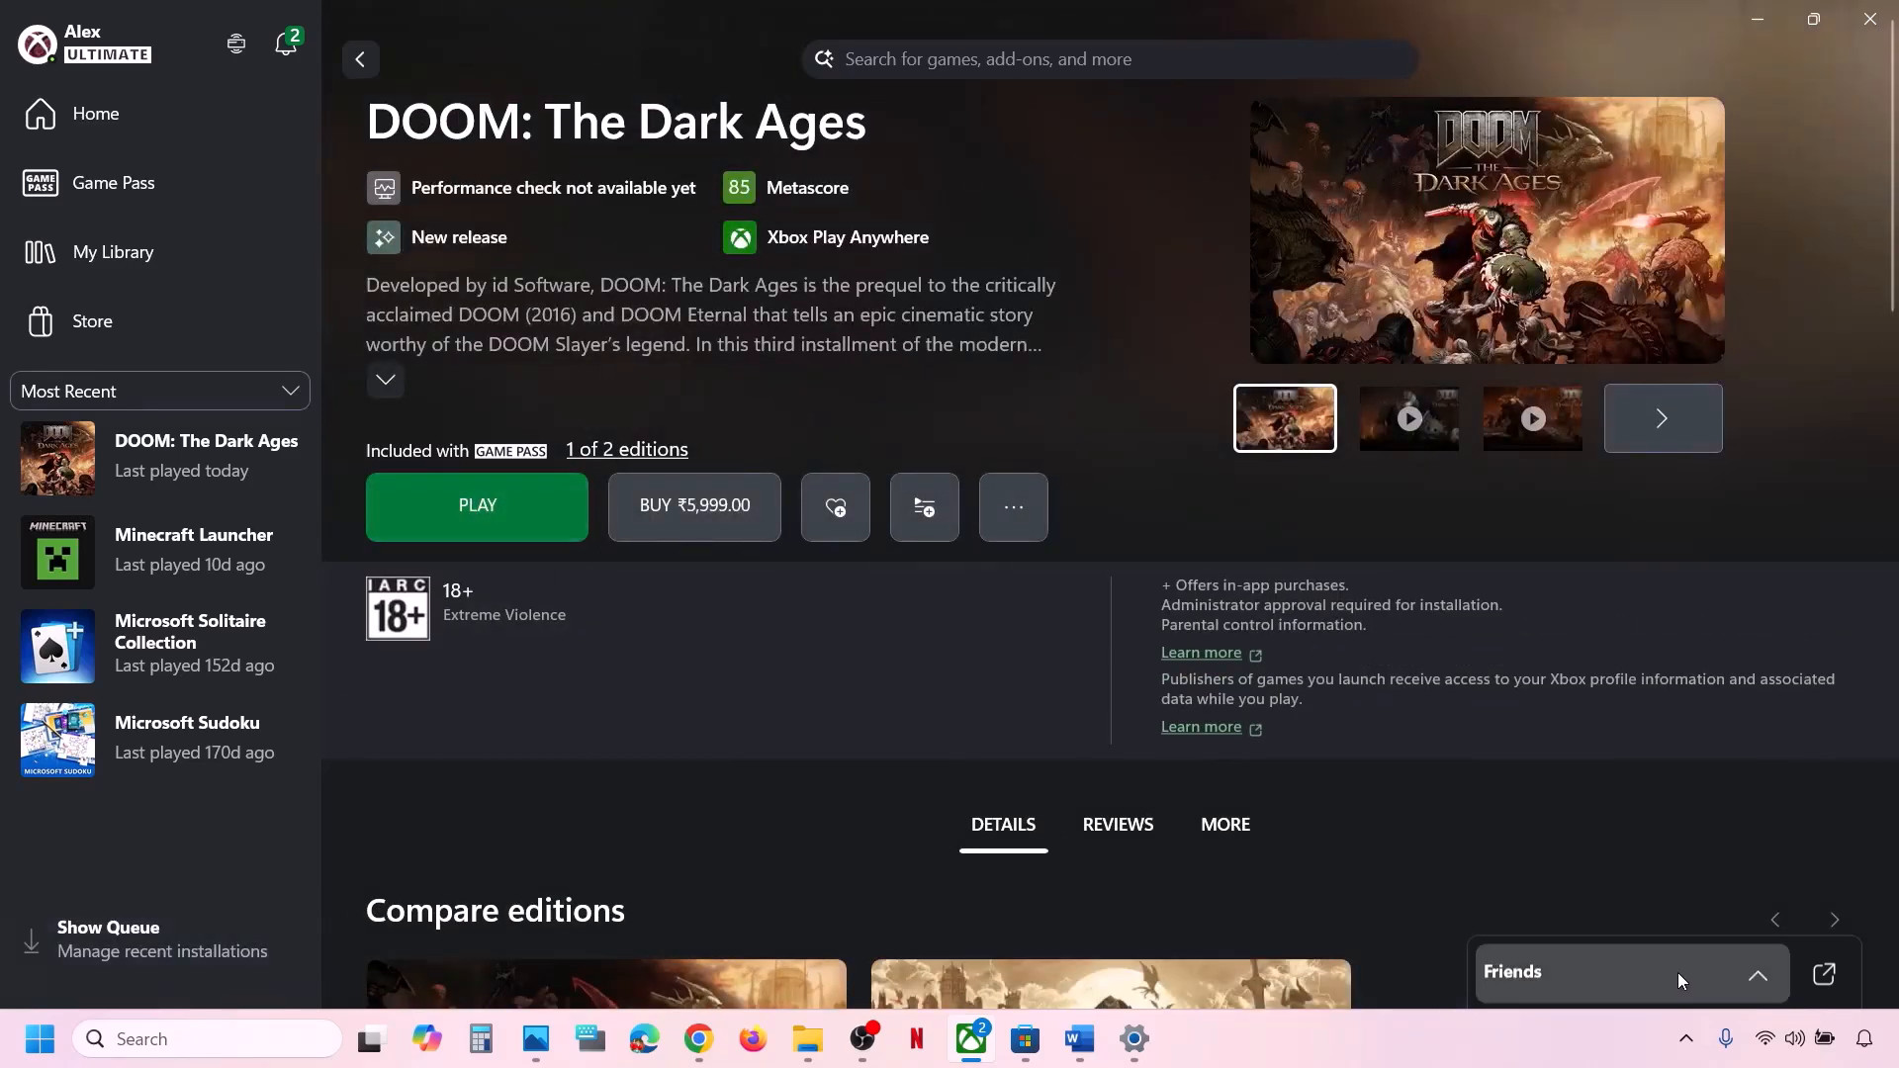
Quit the Xbox app completely, including its background process
left_click(1686, 1040)
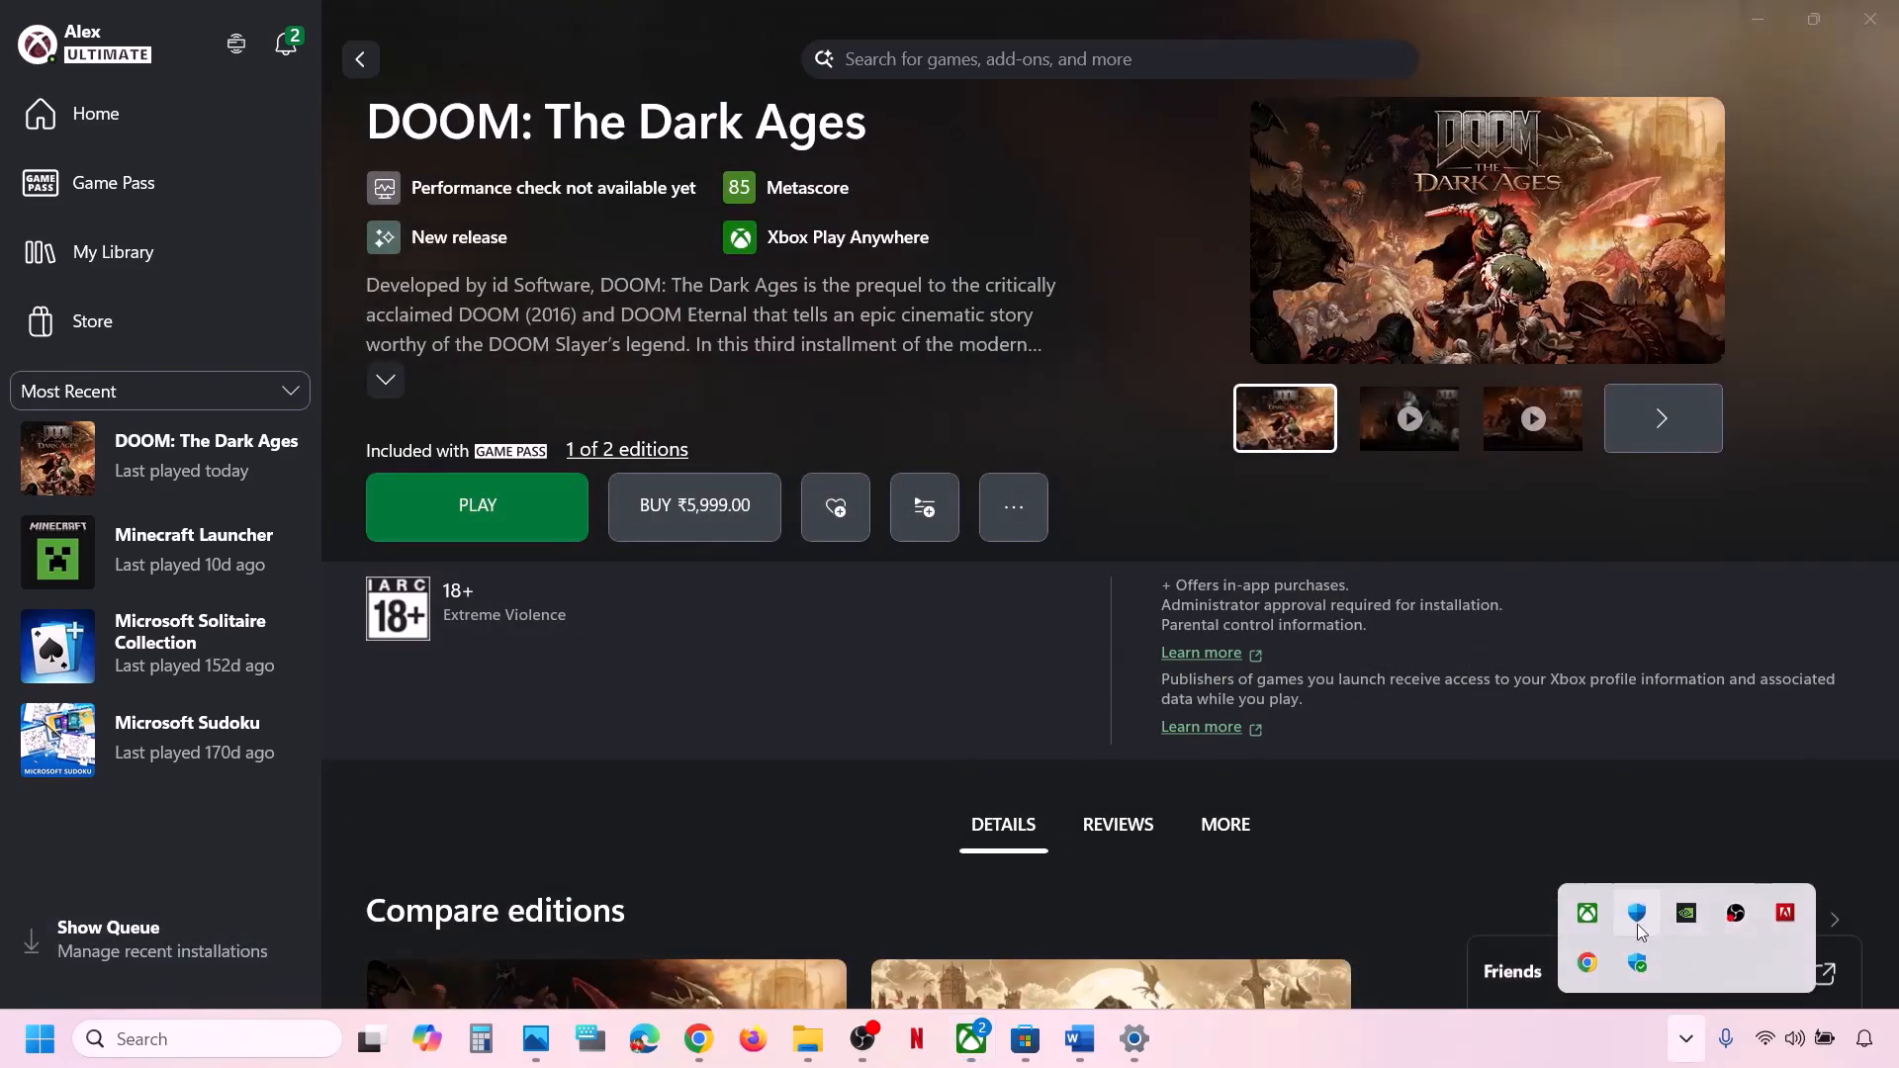
right_click(1593, 914)
left_click(1374, 896)
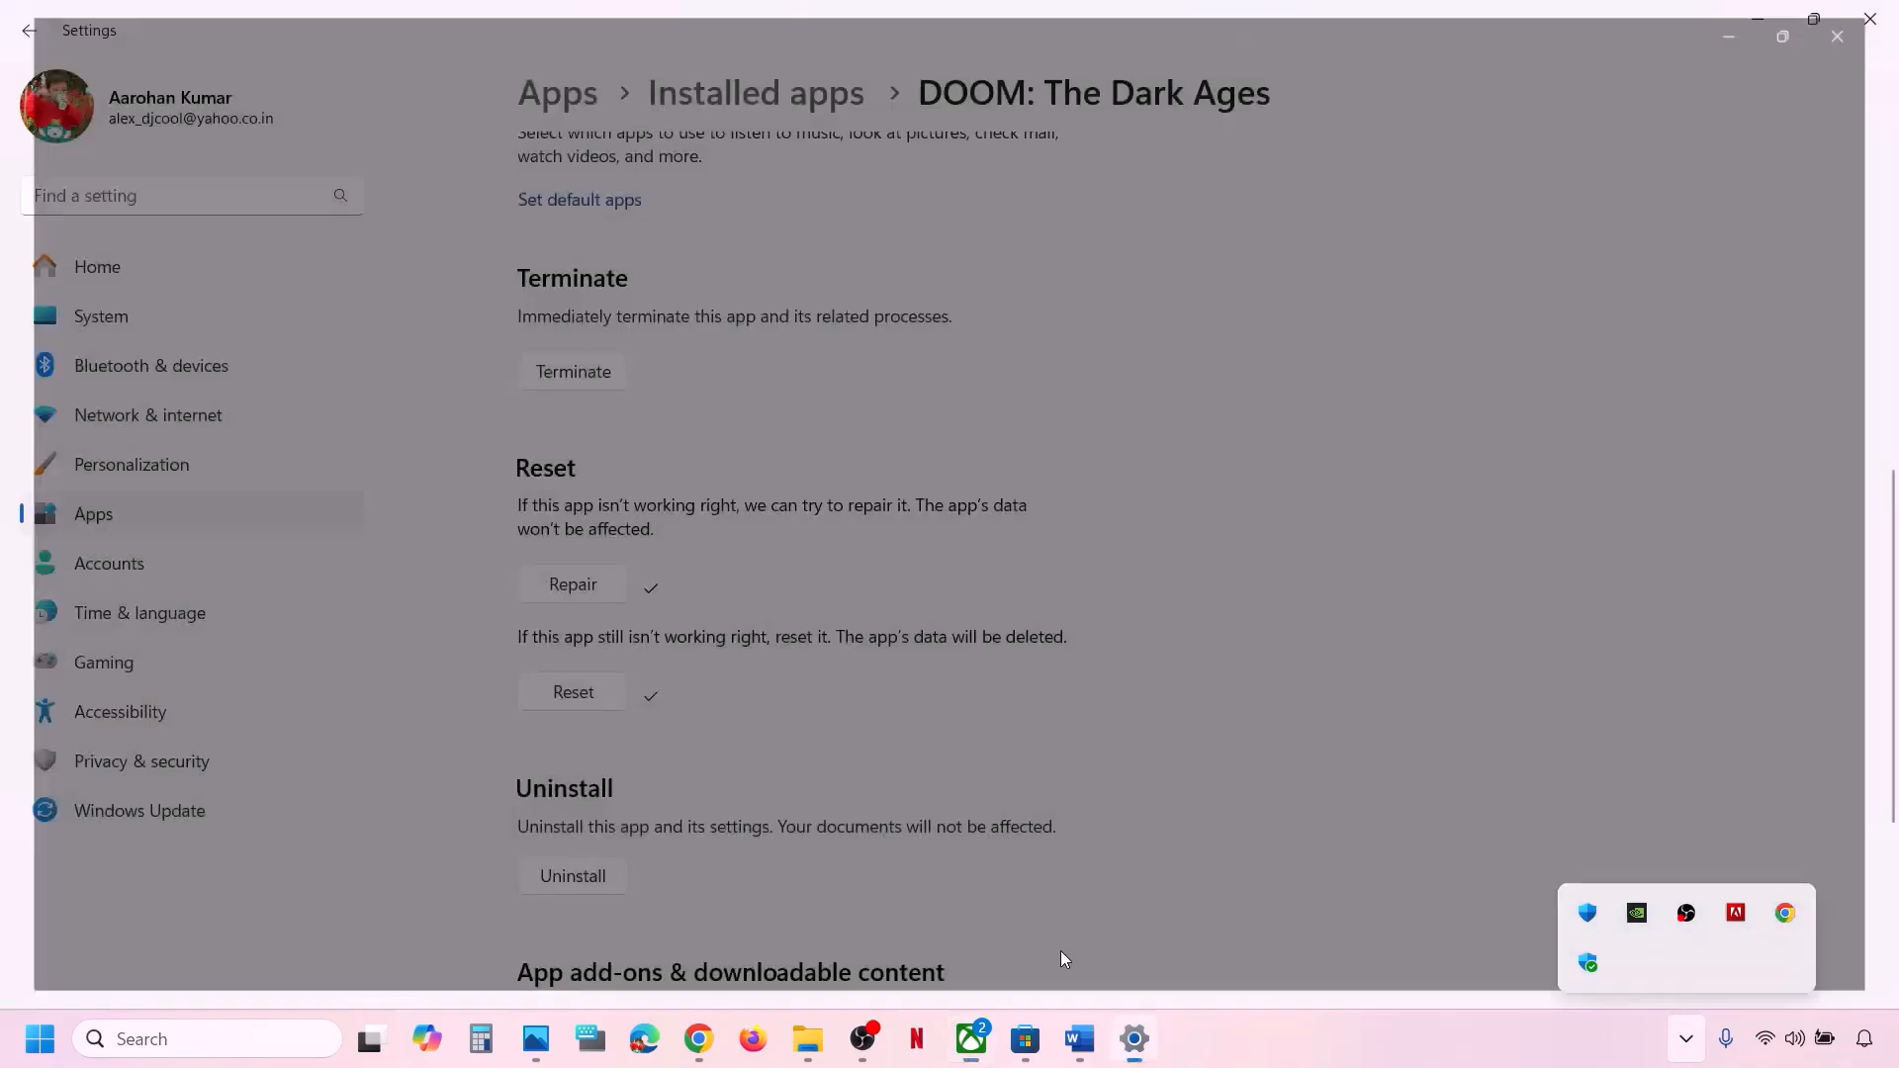
Relaunch the Xbox app and open the store page of DOOM: The Dark Ages from its game page
left_click(969, 1044)
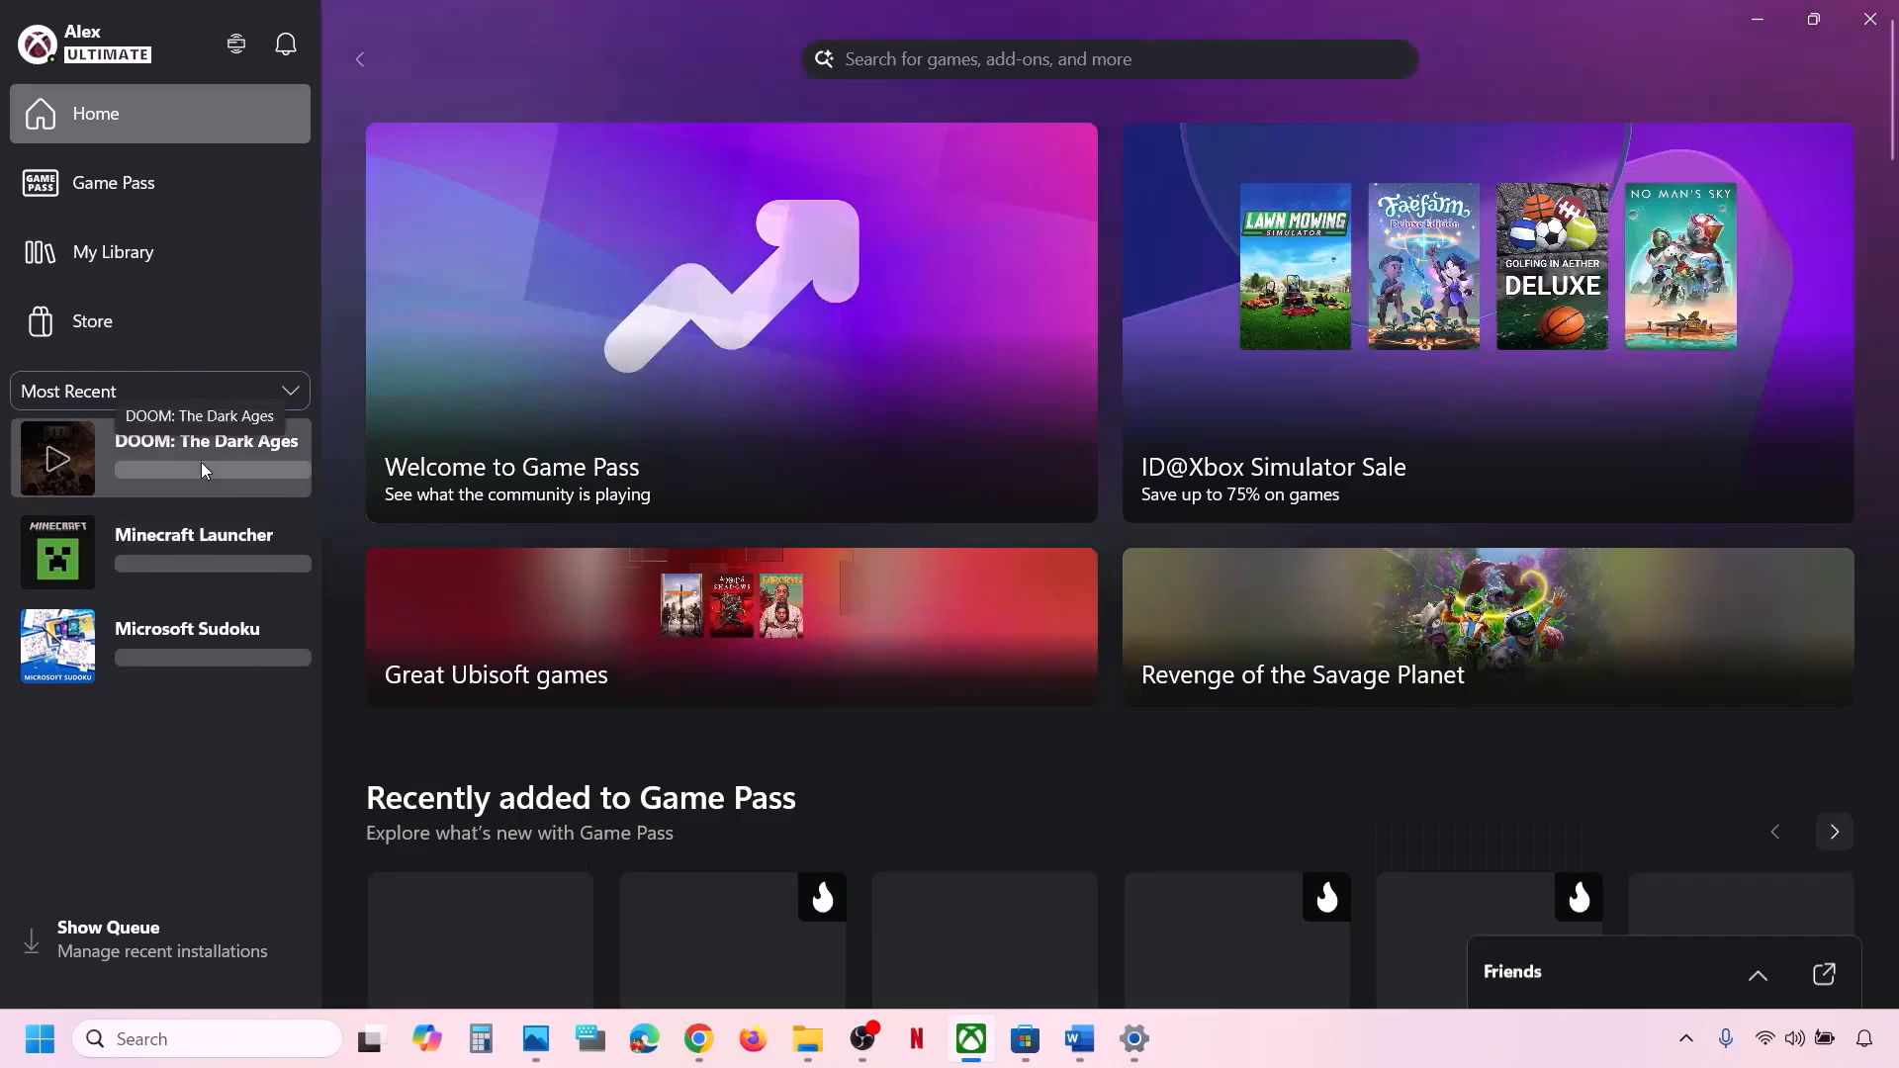
left_click(200, 461)
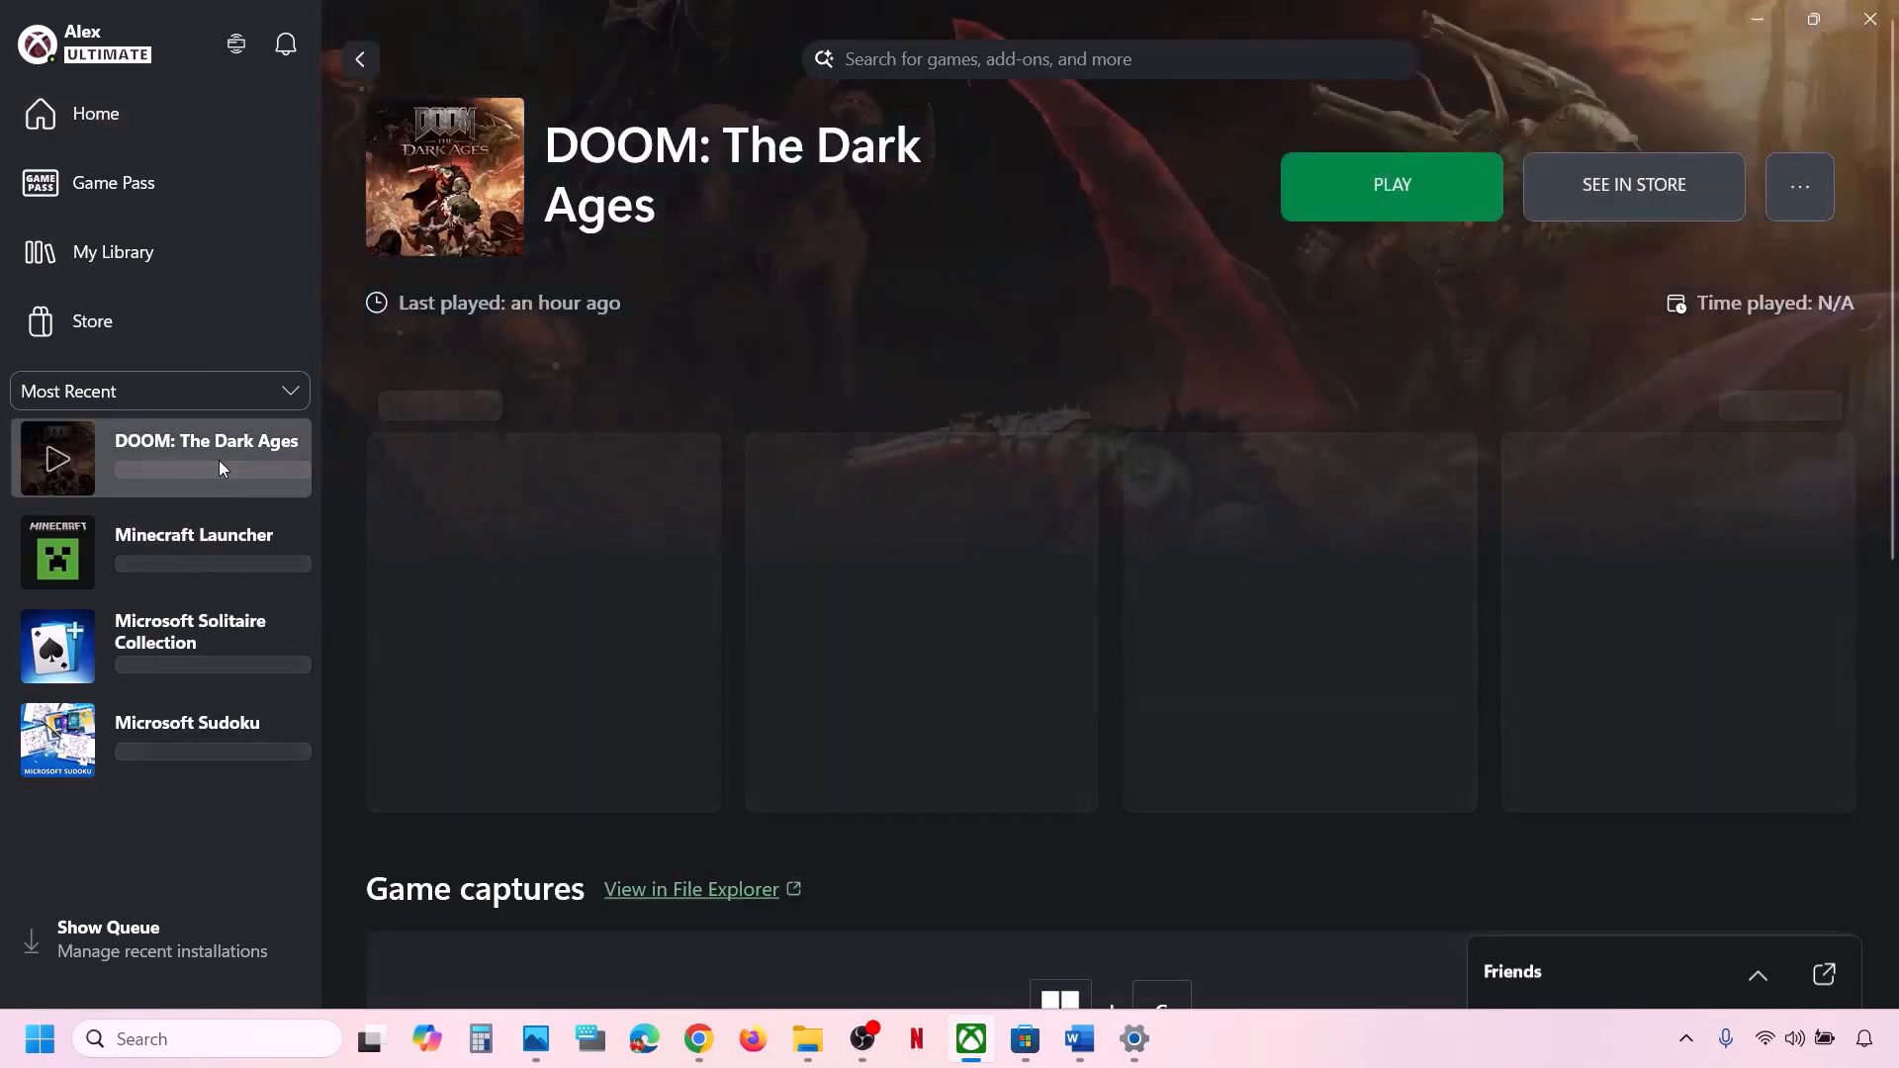
left_click(1602, 192)
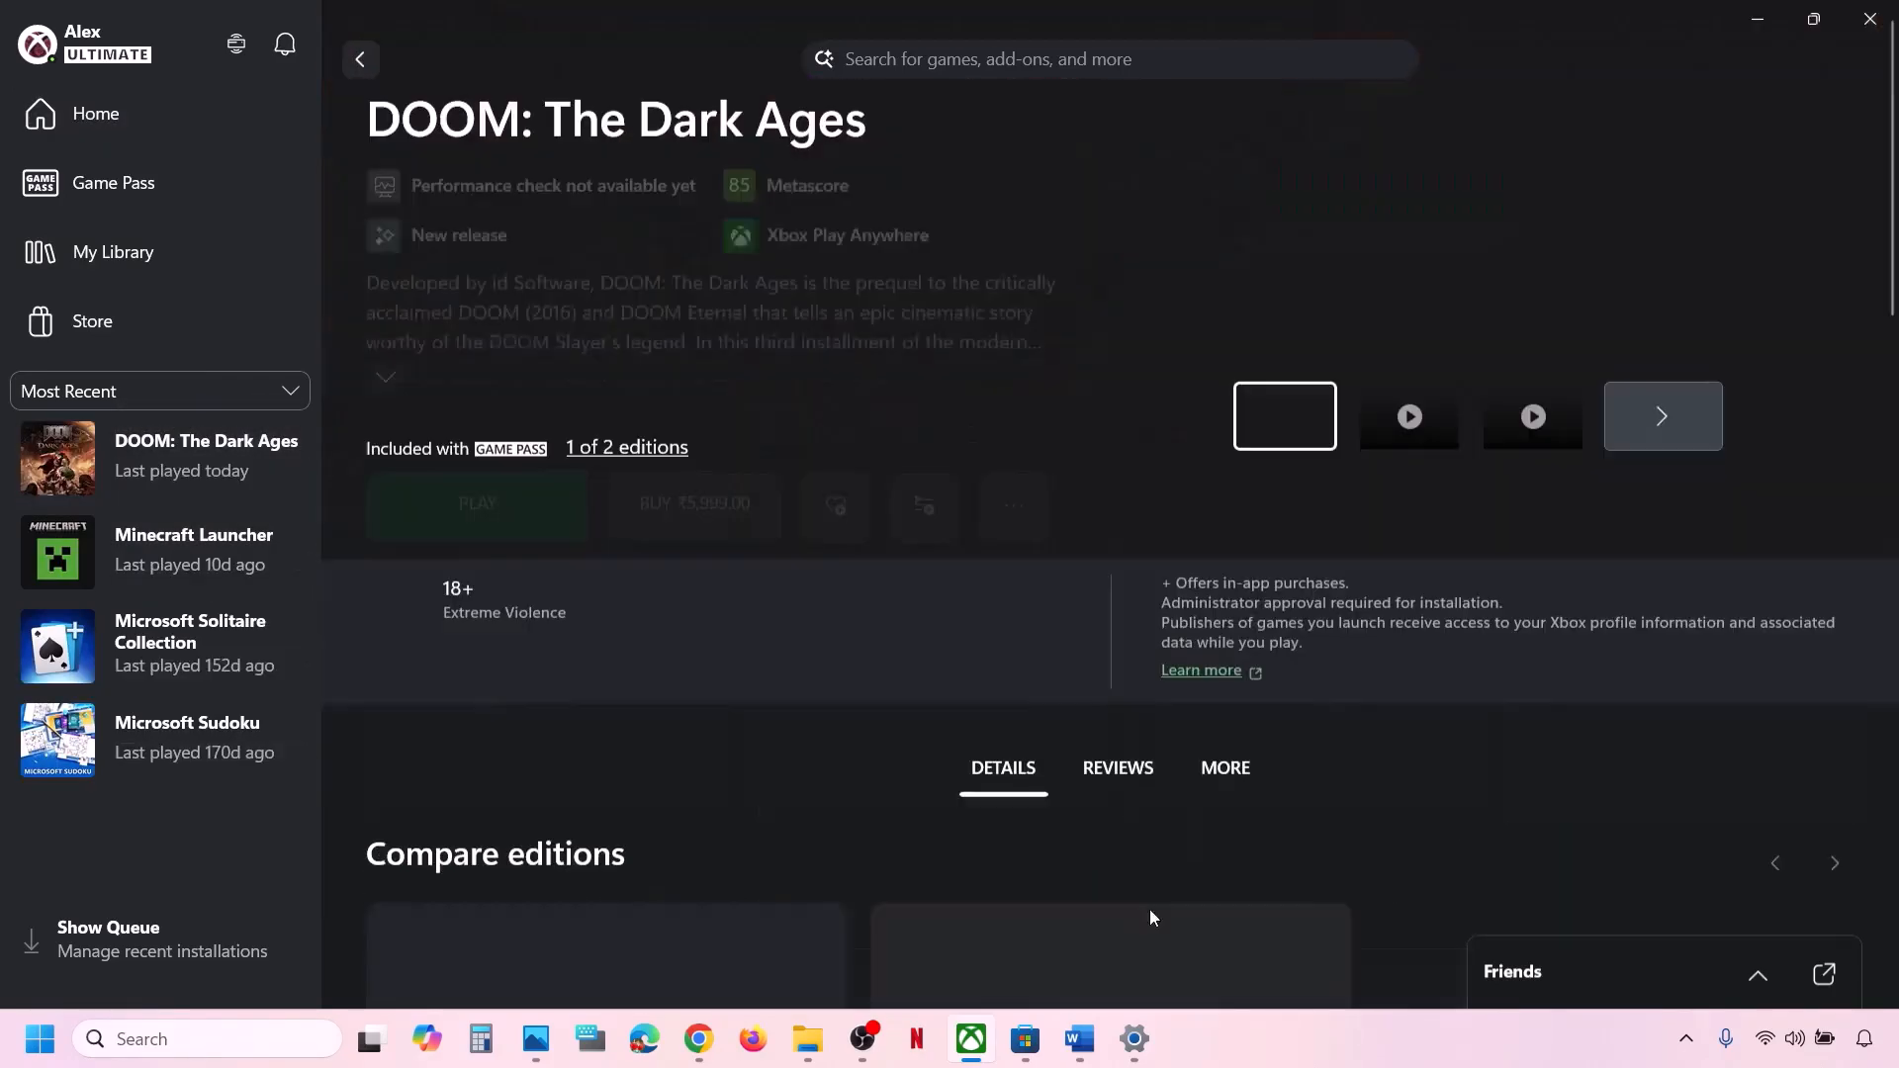
Return to the Word document and copy the Visual C++ download link in Step 10
left_click(1079, 1038)
scroll(973, 841, "down", 3)
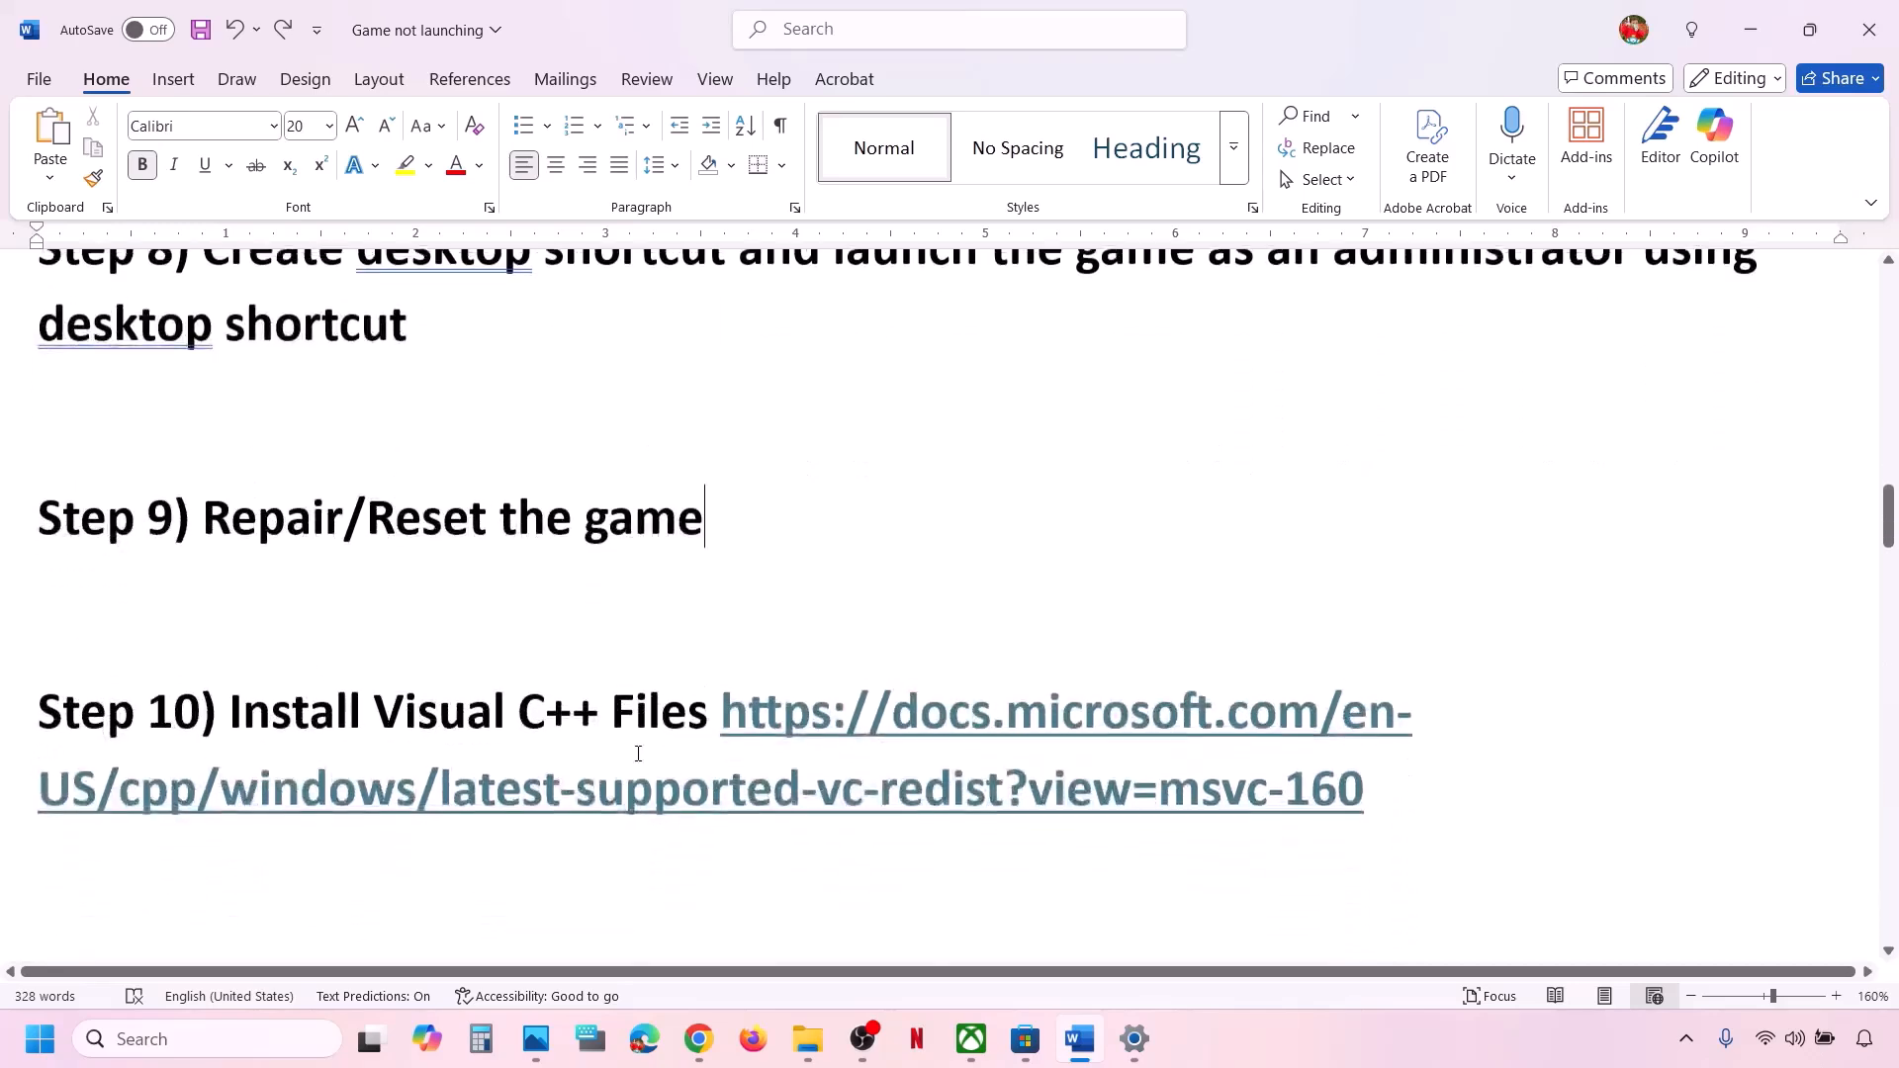
left_click_drag(1391, 776, 730, 708)
key("ctrl+c")
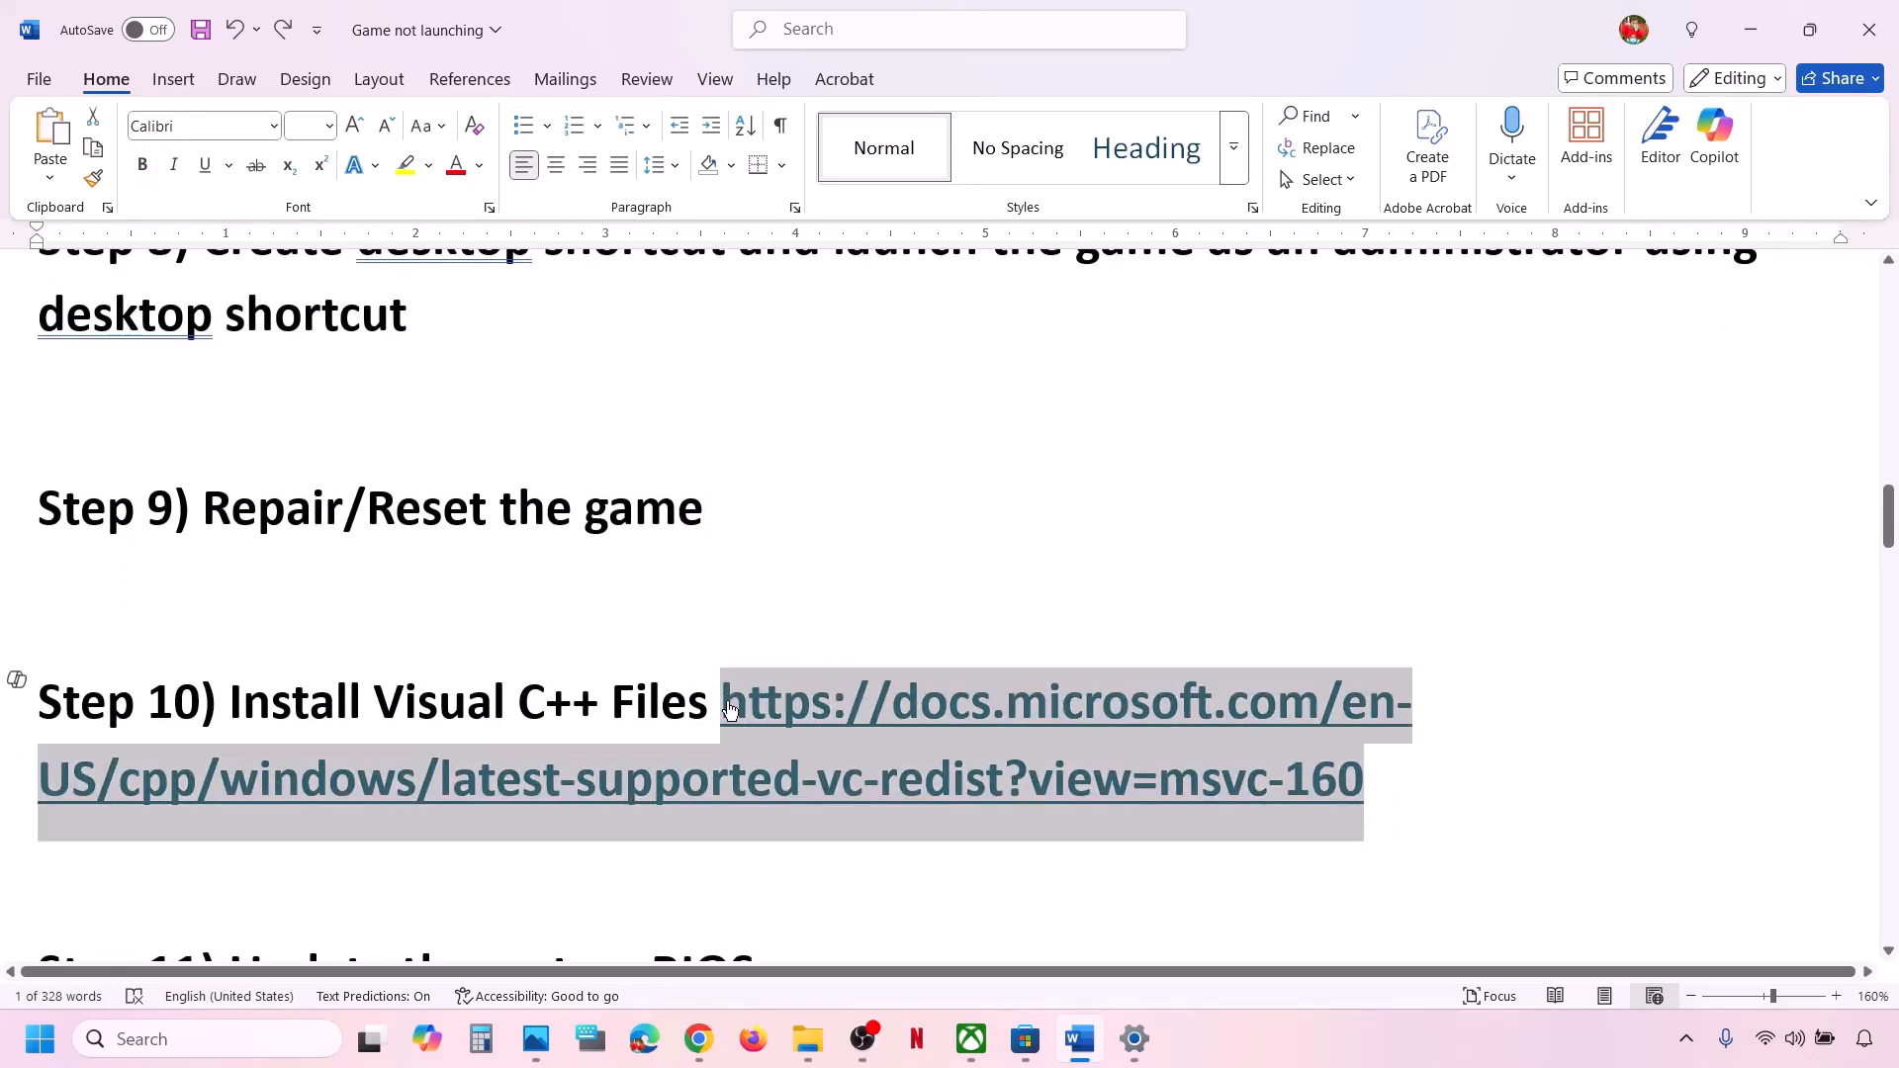
Switch to Chrome and open the copied Visual C++ Redistributable link in a new tab
left_click(699, 1038)
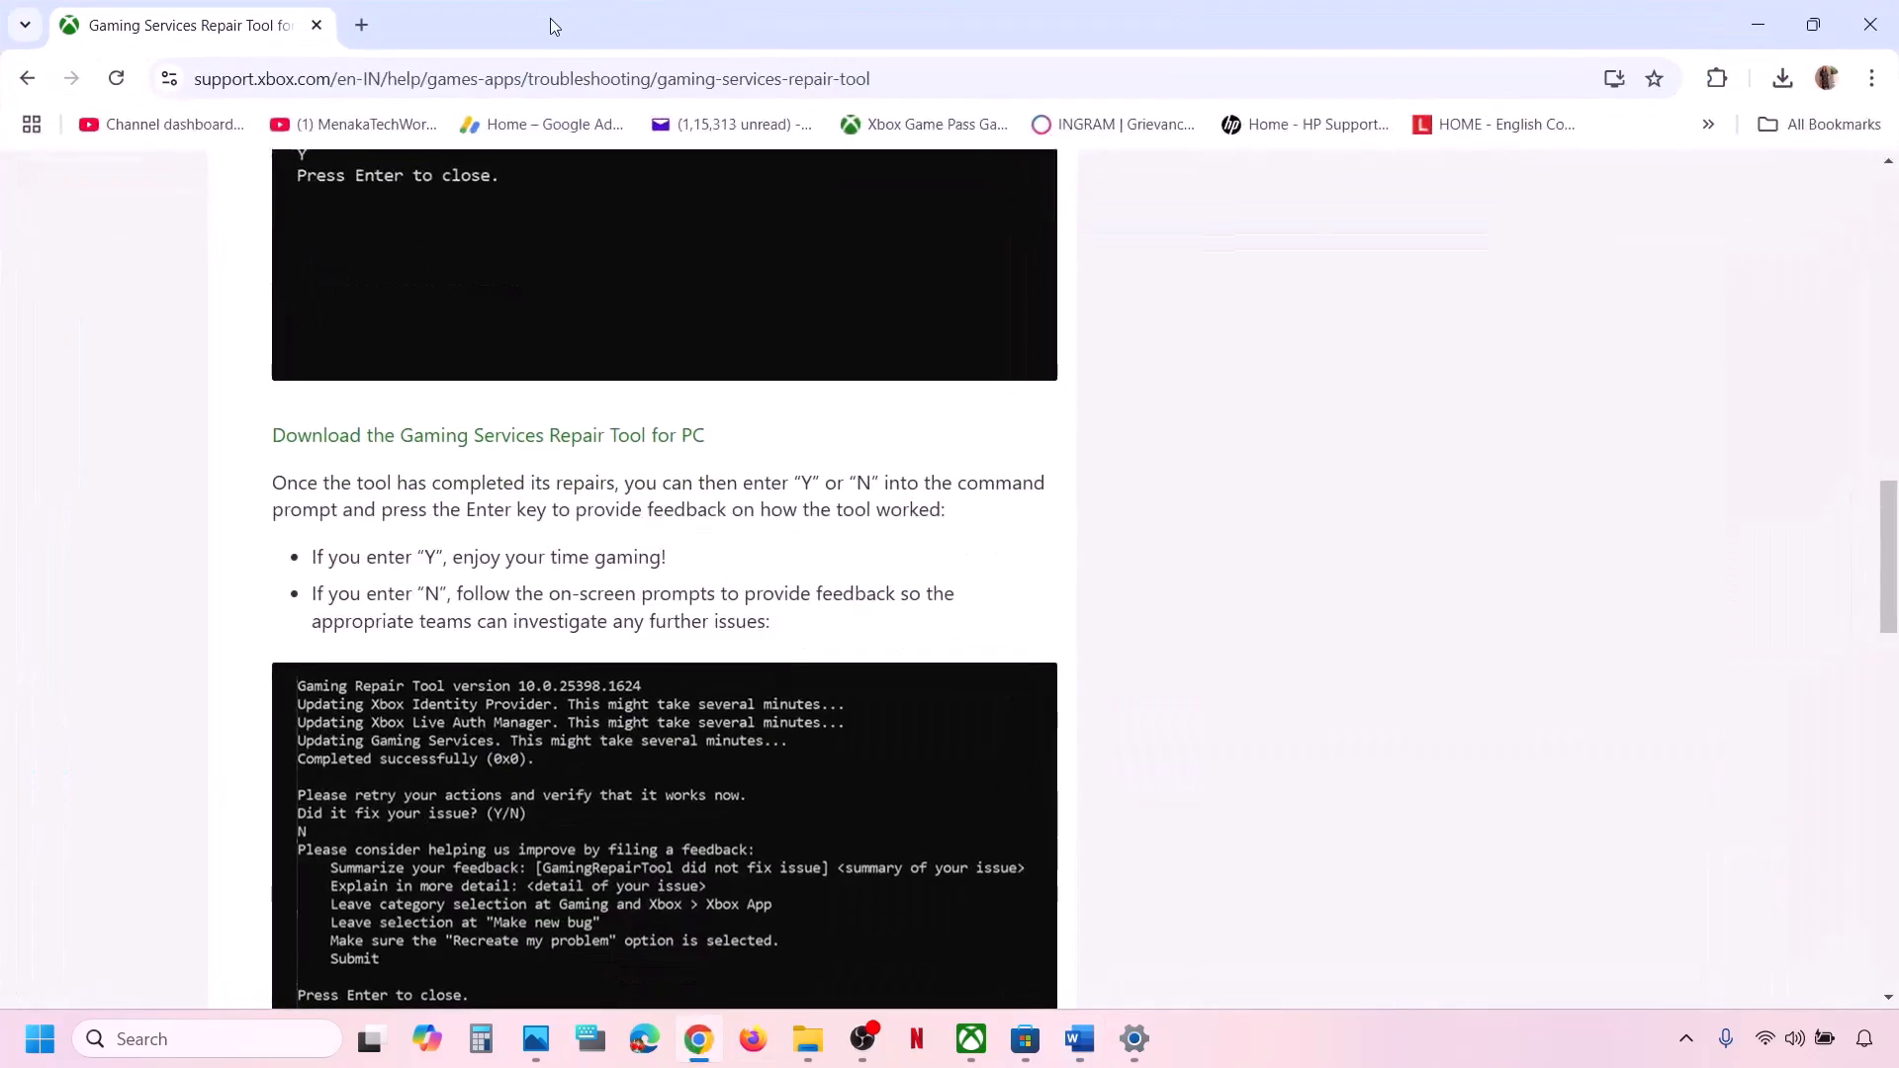
left_click(363, 28)
key("ctrl+v")
key("Return")
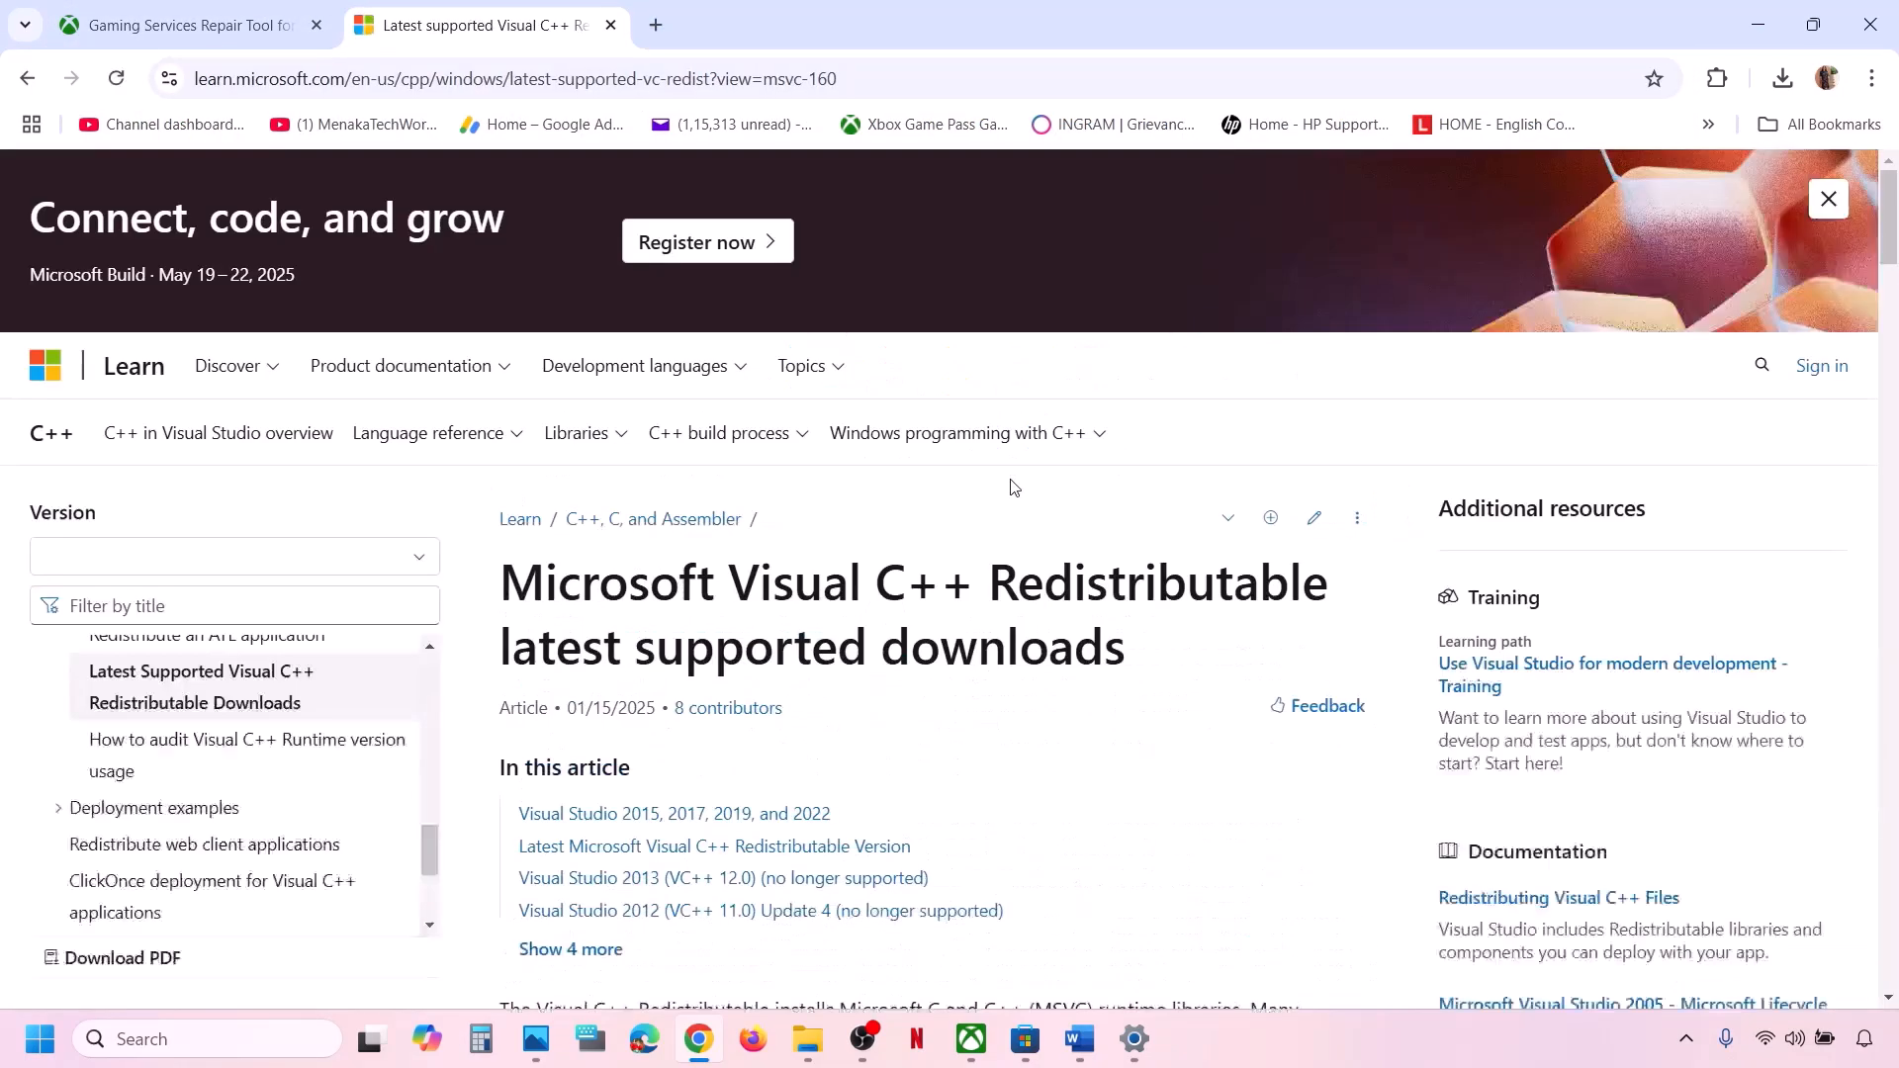
Highlight the X86 architecture in the latest Visual C++ Redistributable table and download vc_redist.x86.exe
scroll(1022, 712, "down", 5)
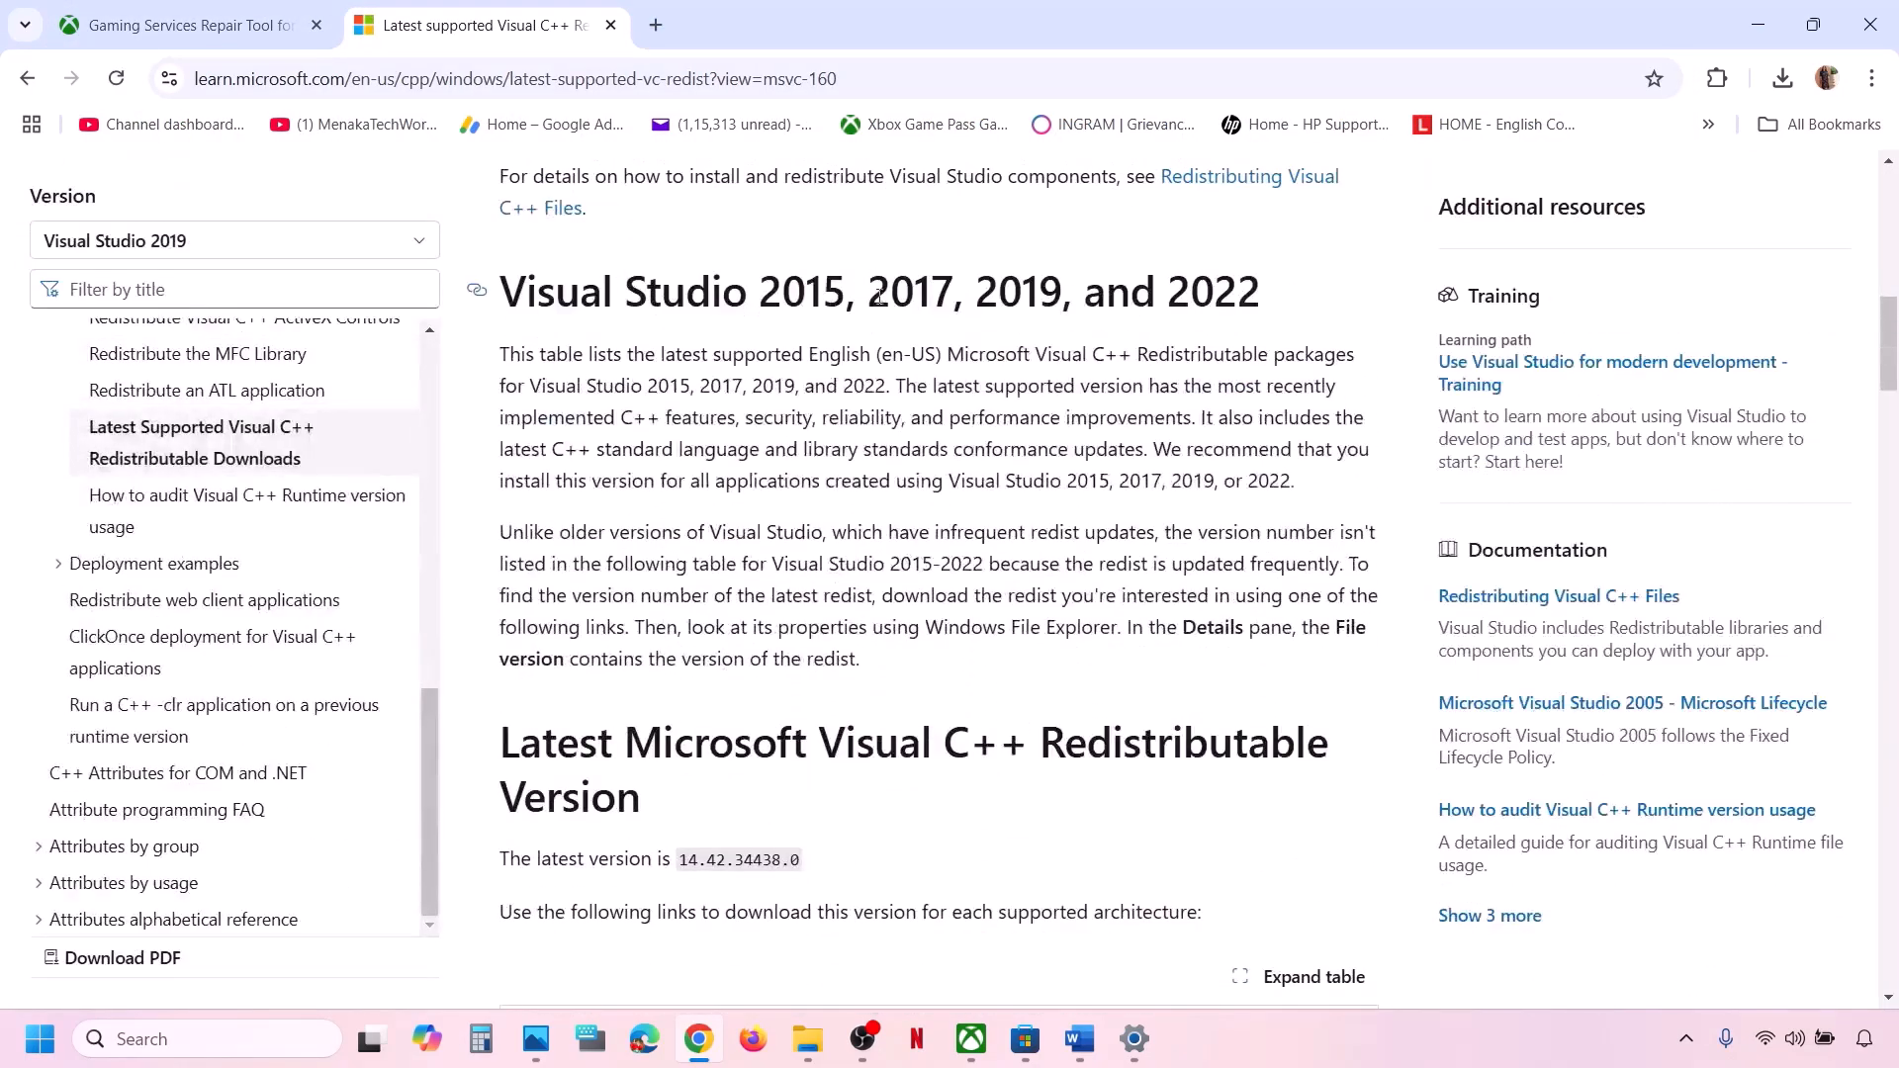
scroll(678, 742, "down", 6)
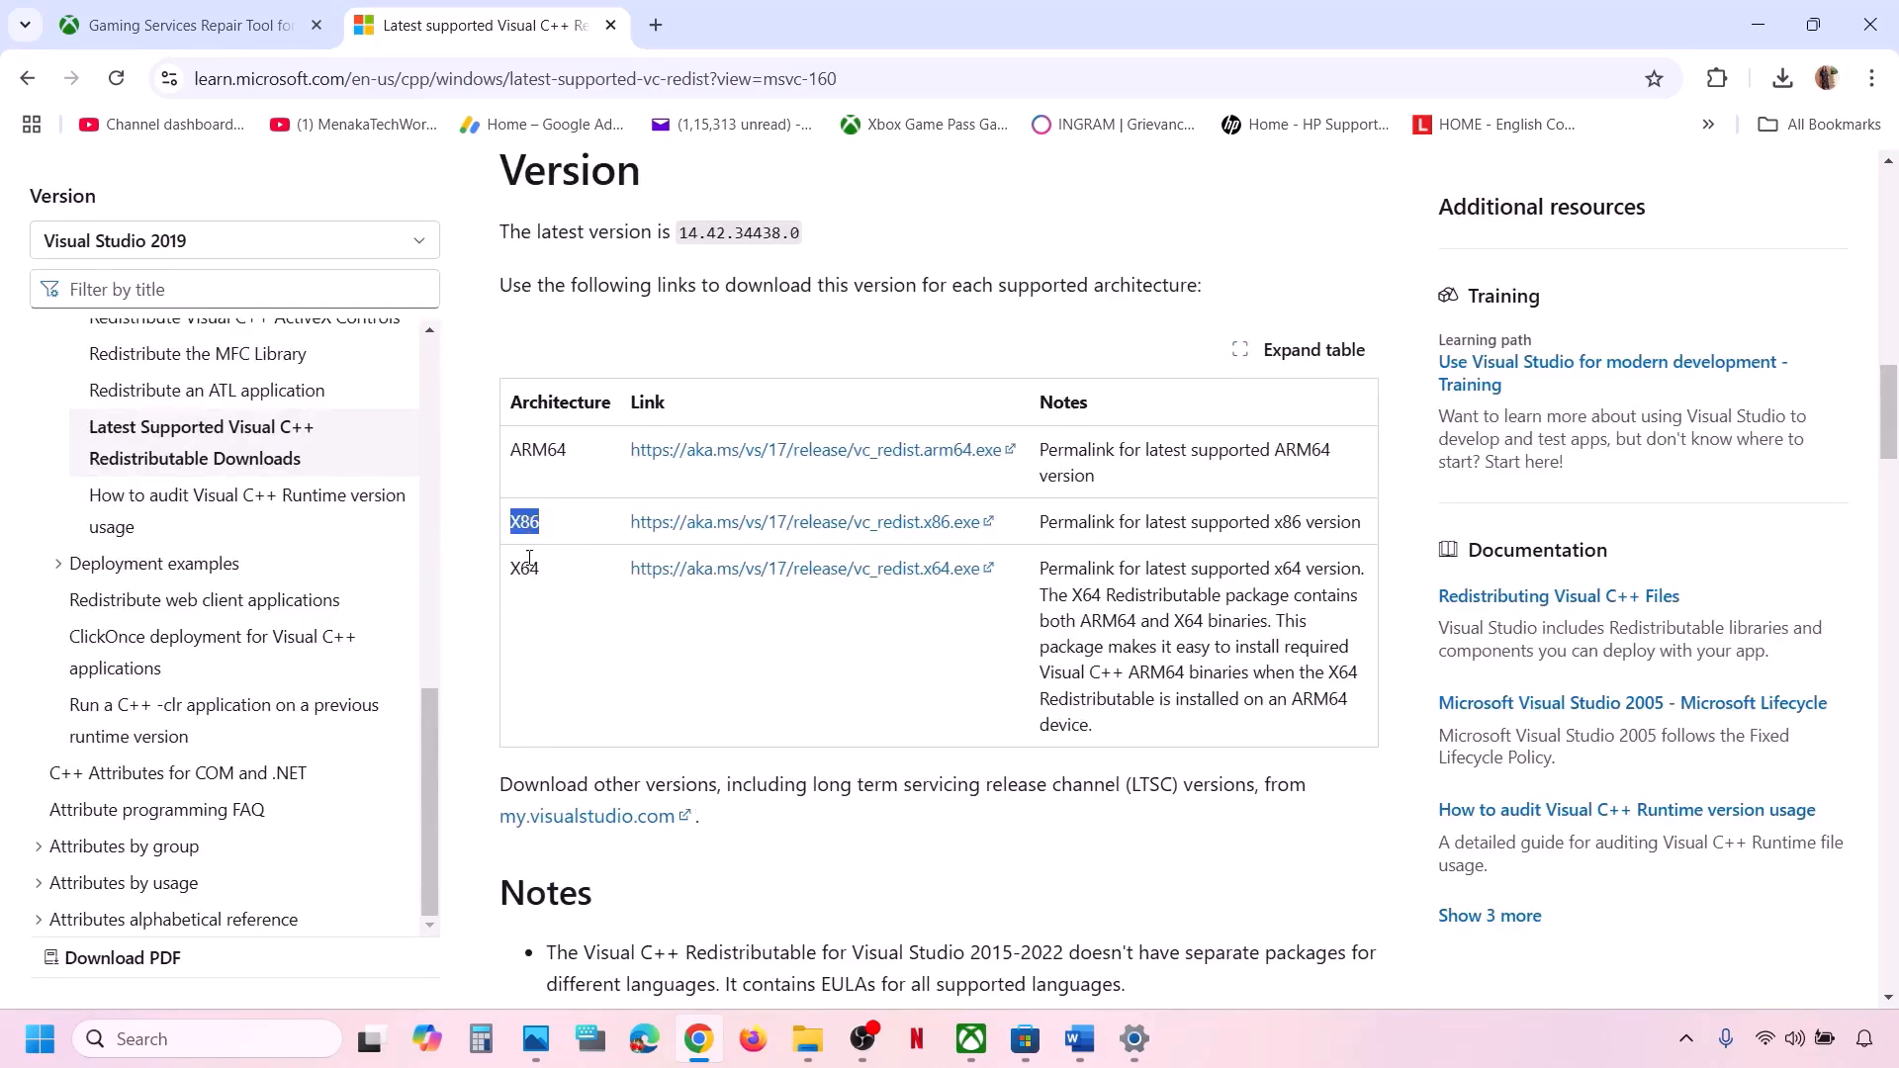
left_click_drag(531, 562, 540, 521)
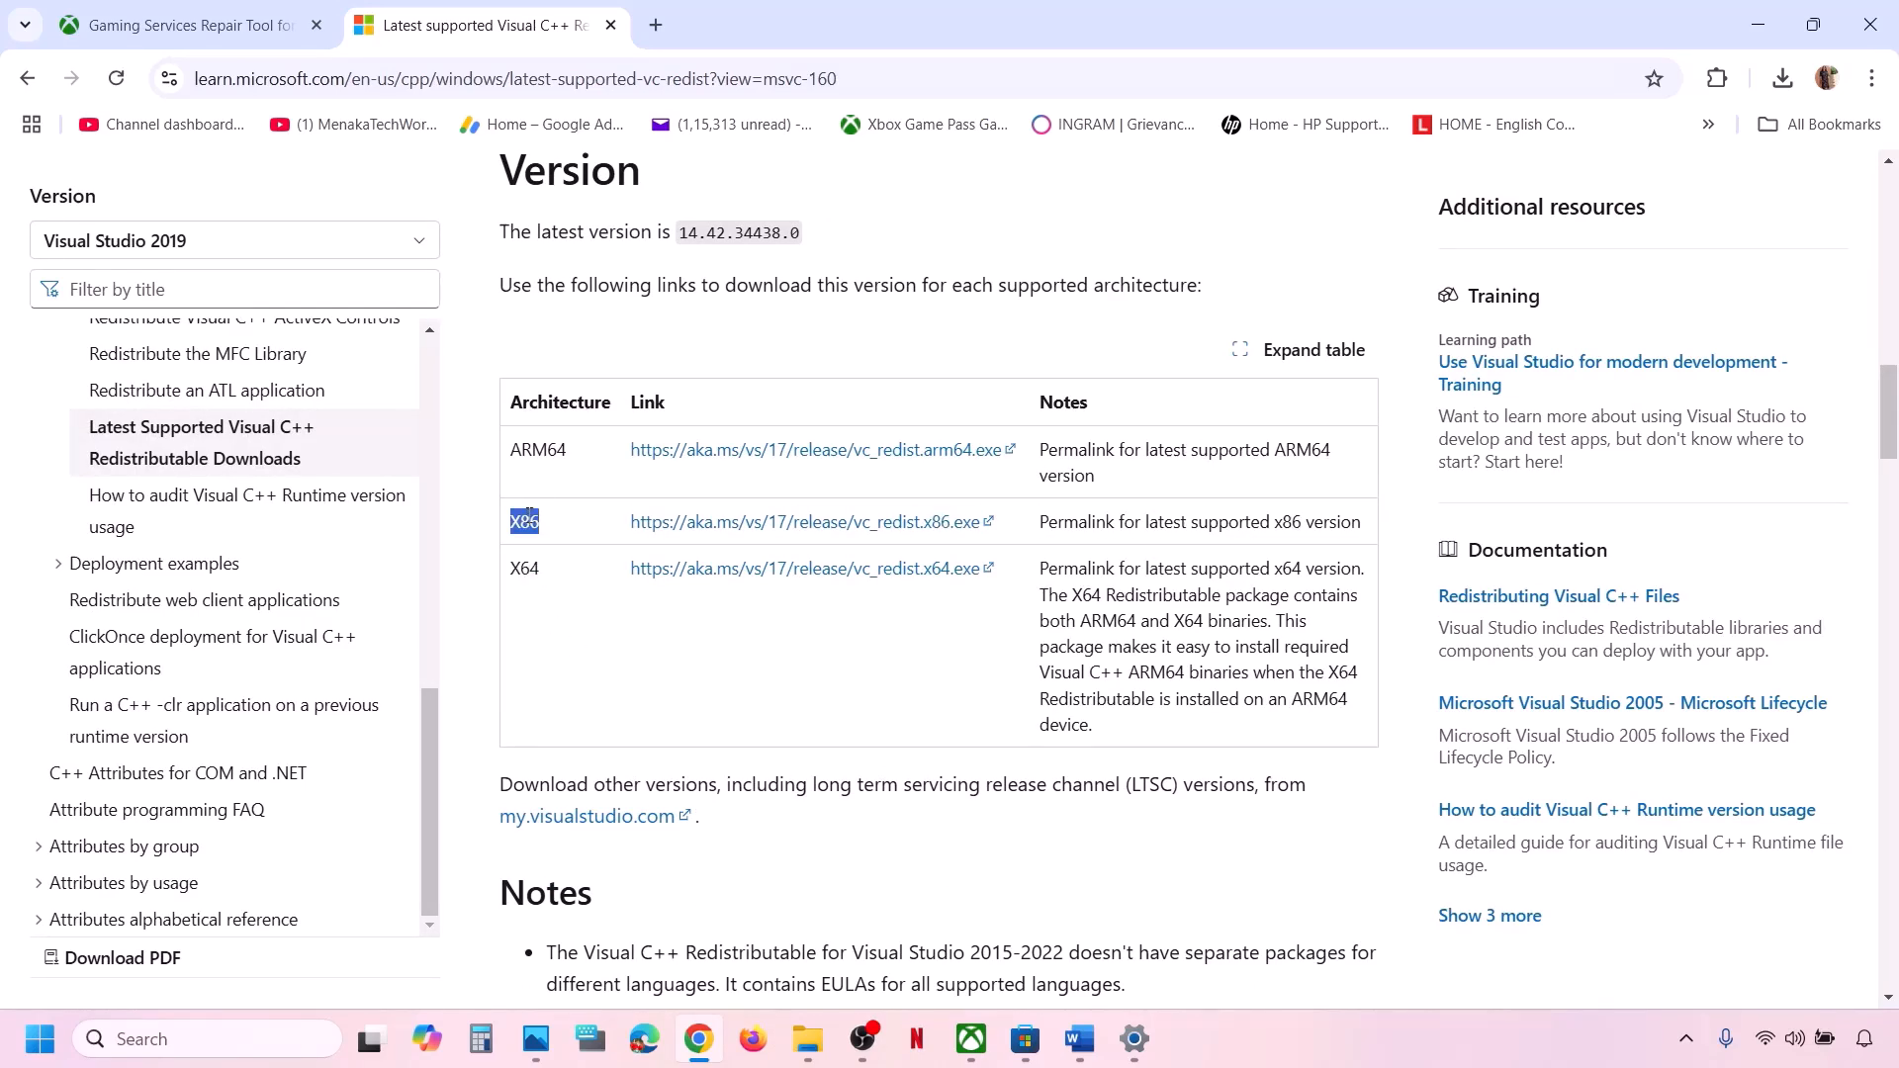
left_click(823, 521)
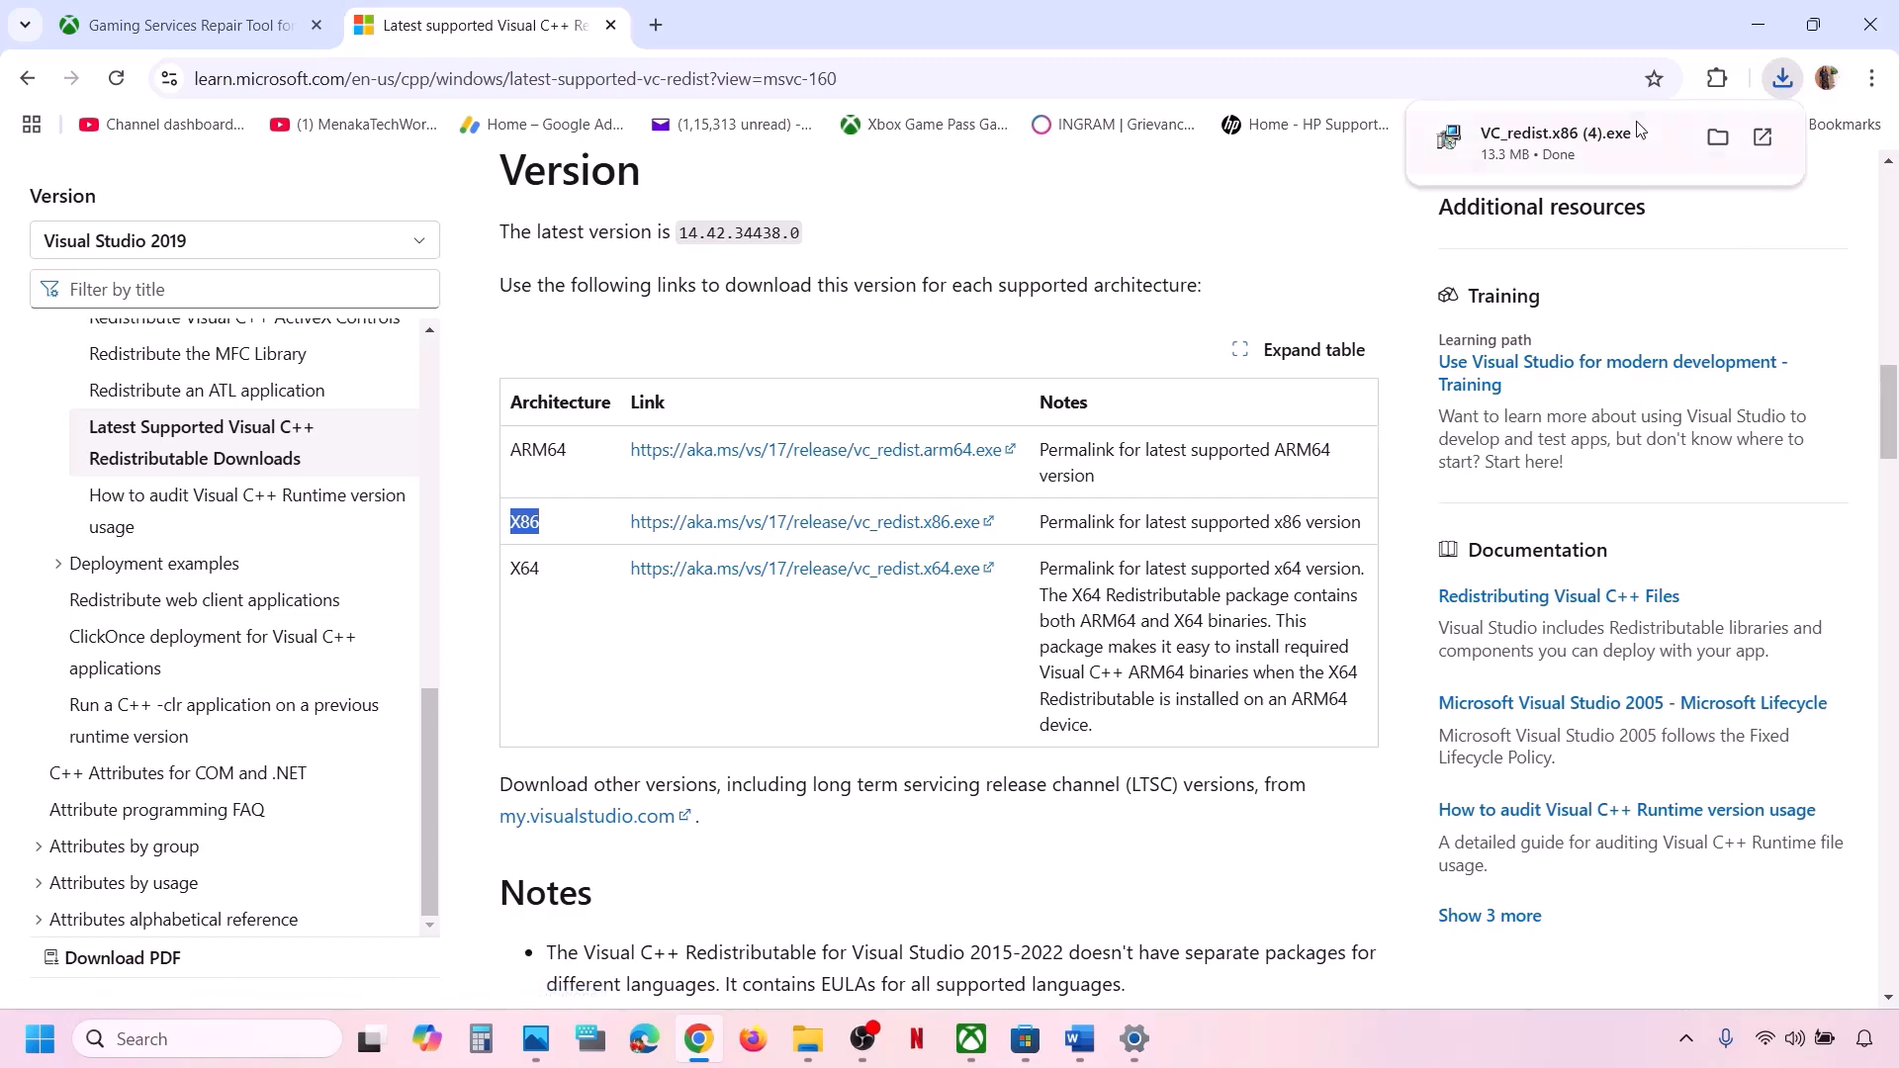
Run the downloaded x86 Redistributable installer, agree to the license terms and start the installation
left_click(1634, 134)
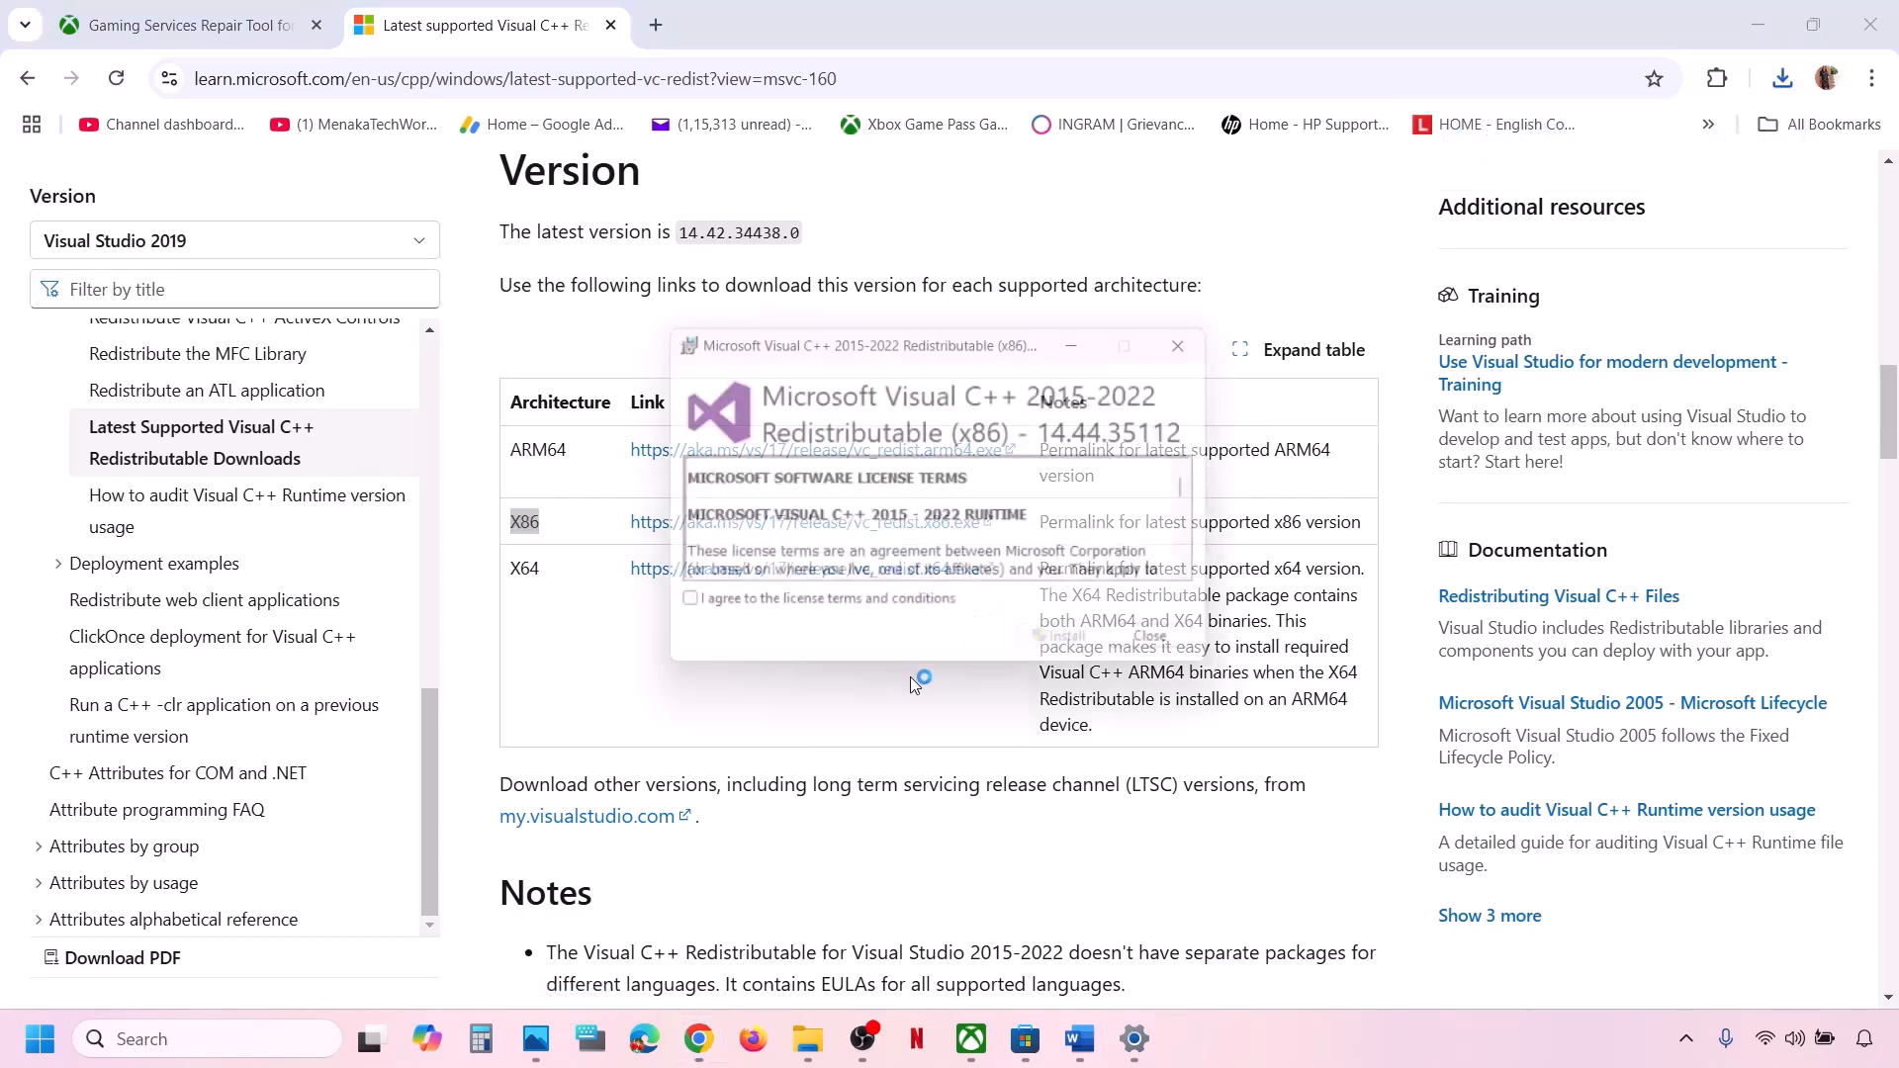
left_click(848, 613)
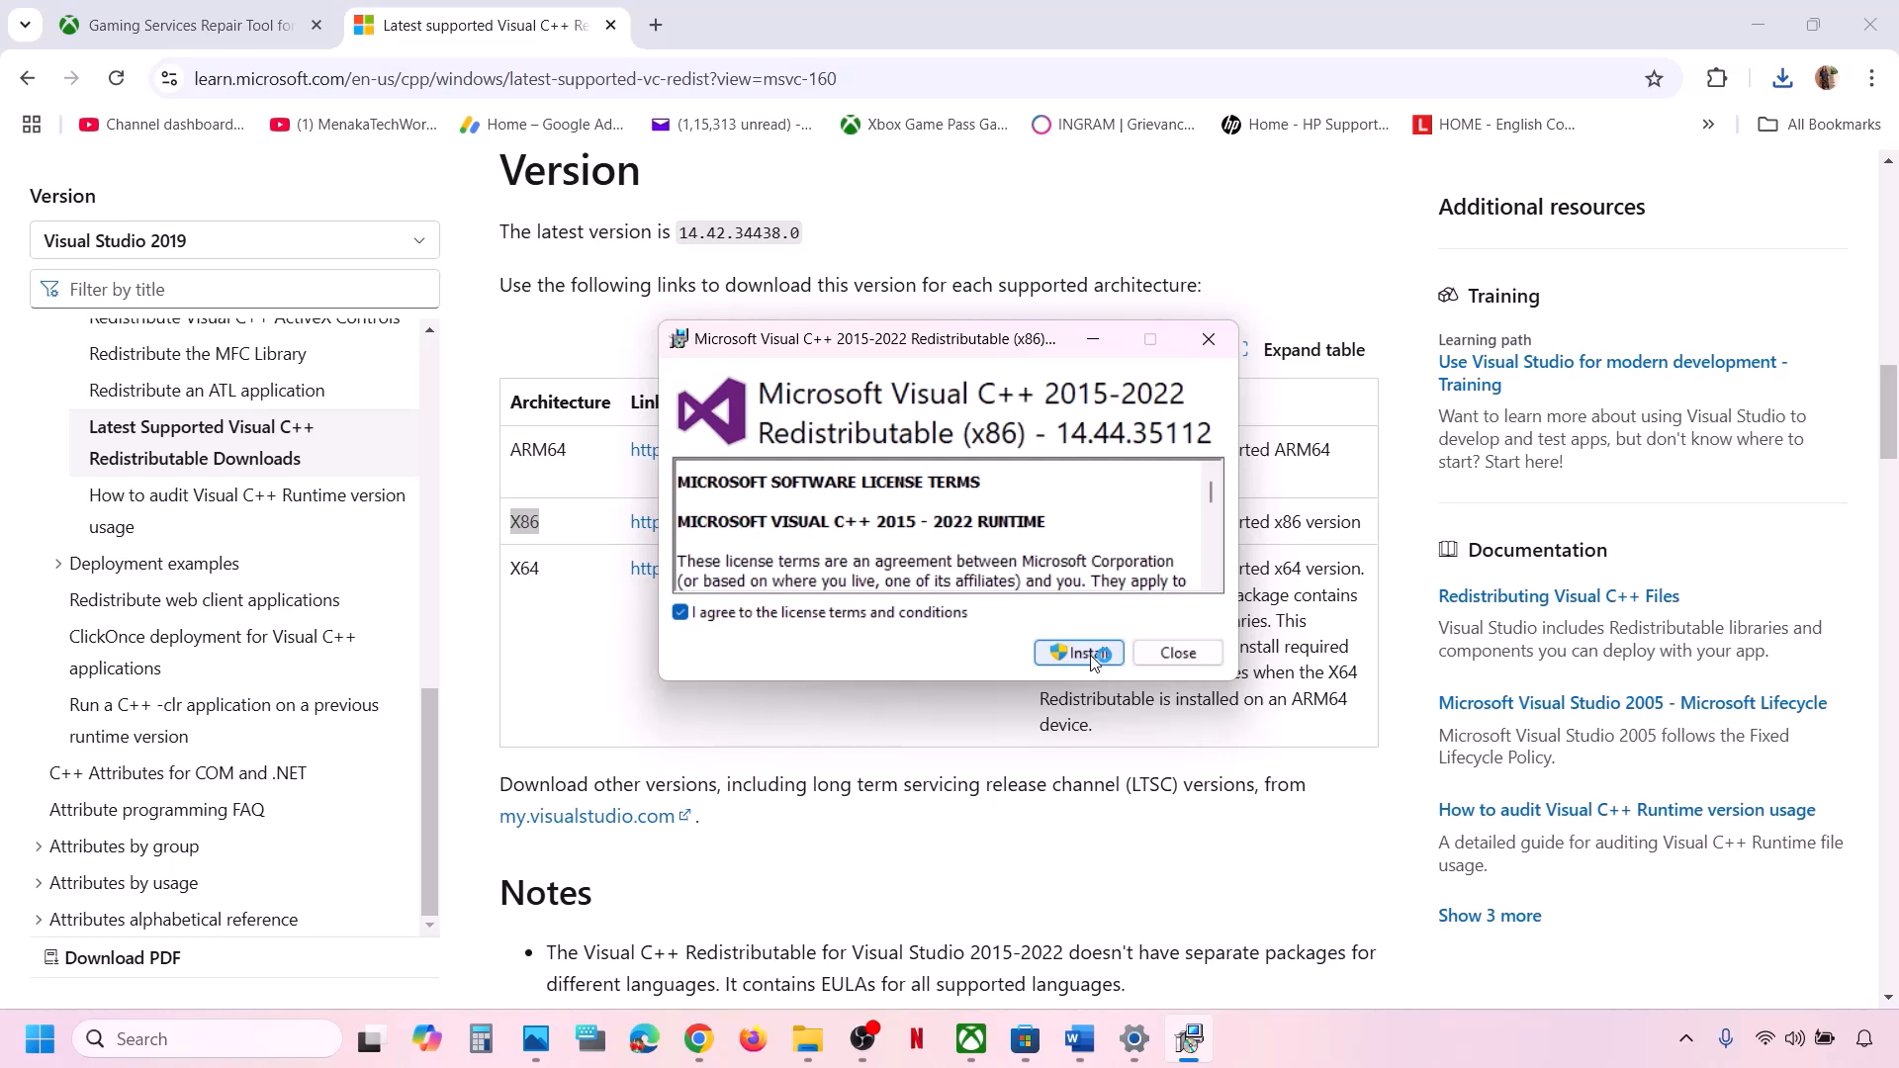
left_click(1092, 654)
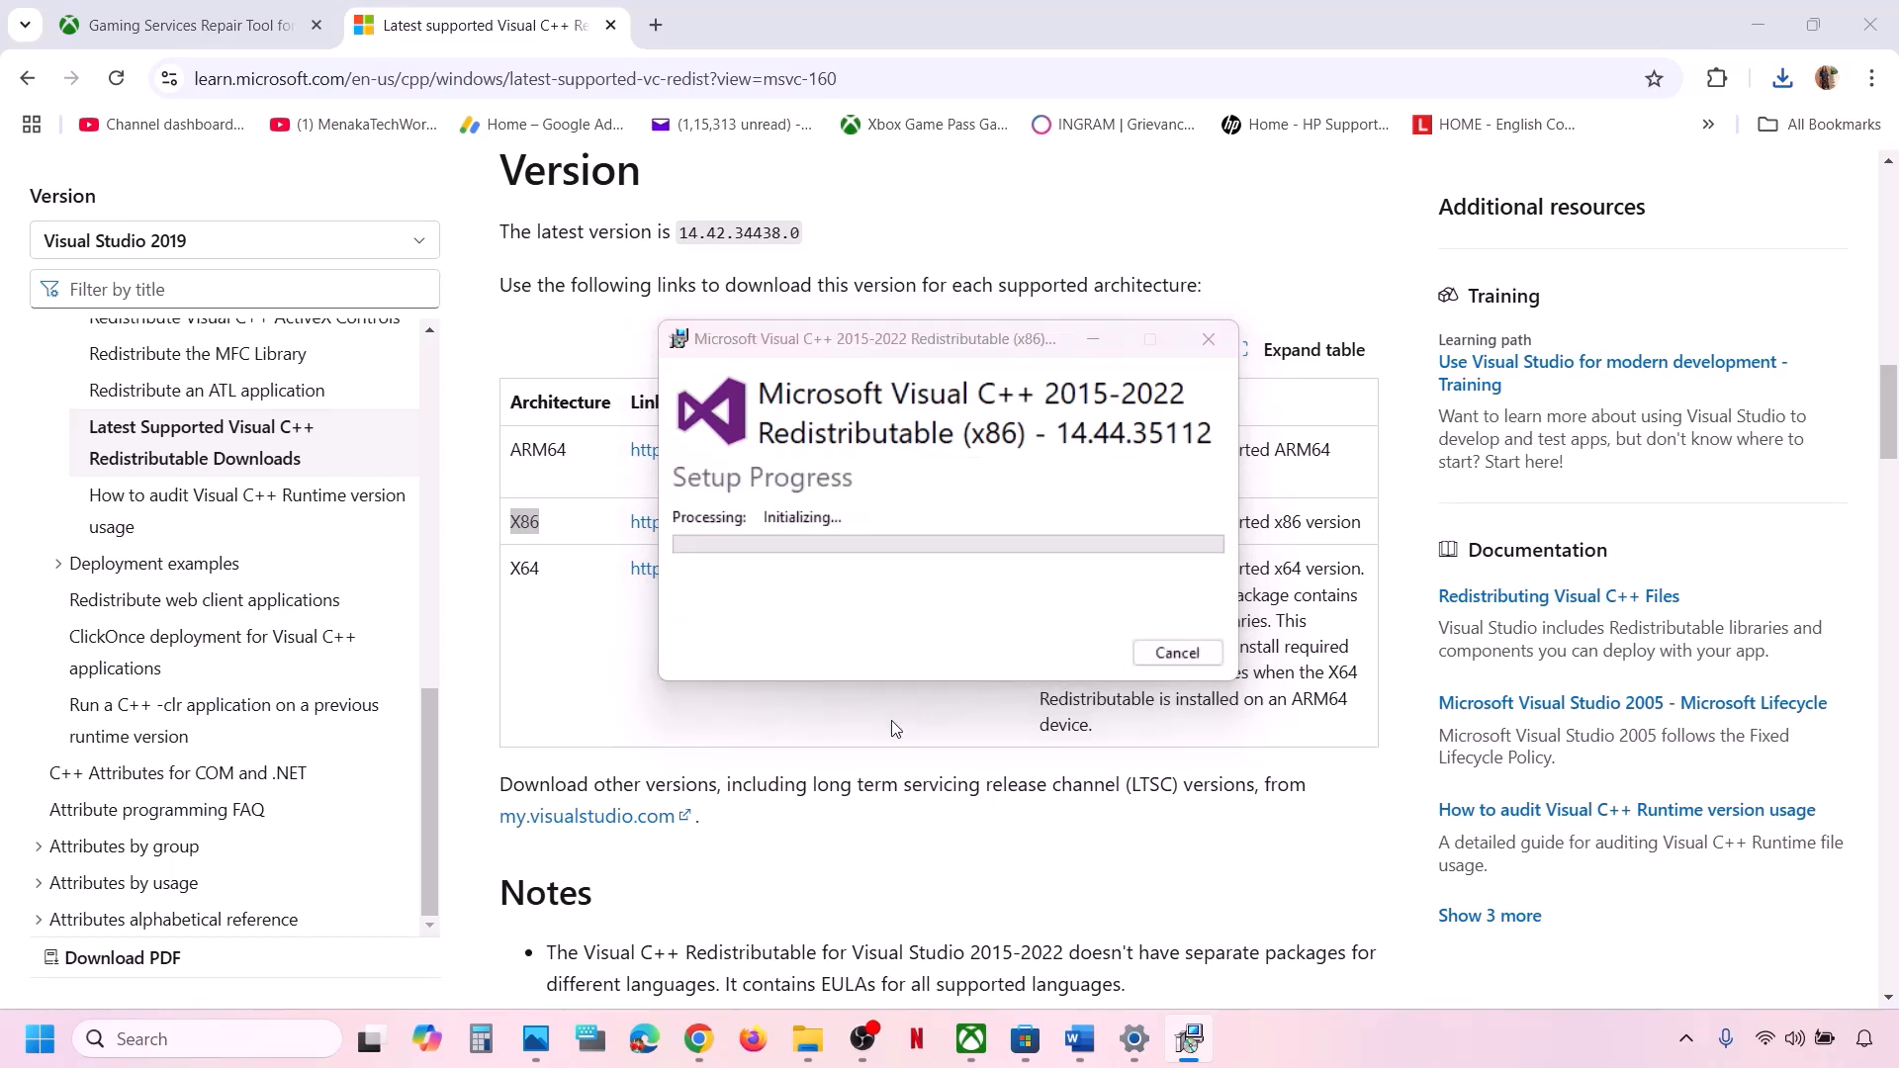
Highlight the X64 architecture, download the x64 Visual C++ Redistributable, run its installer and start the repair
double_click(524, 568)
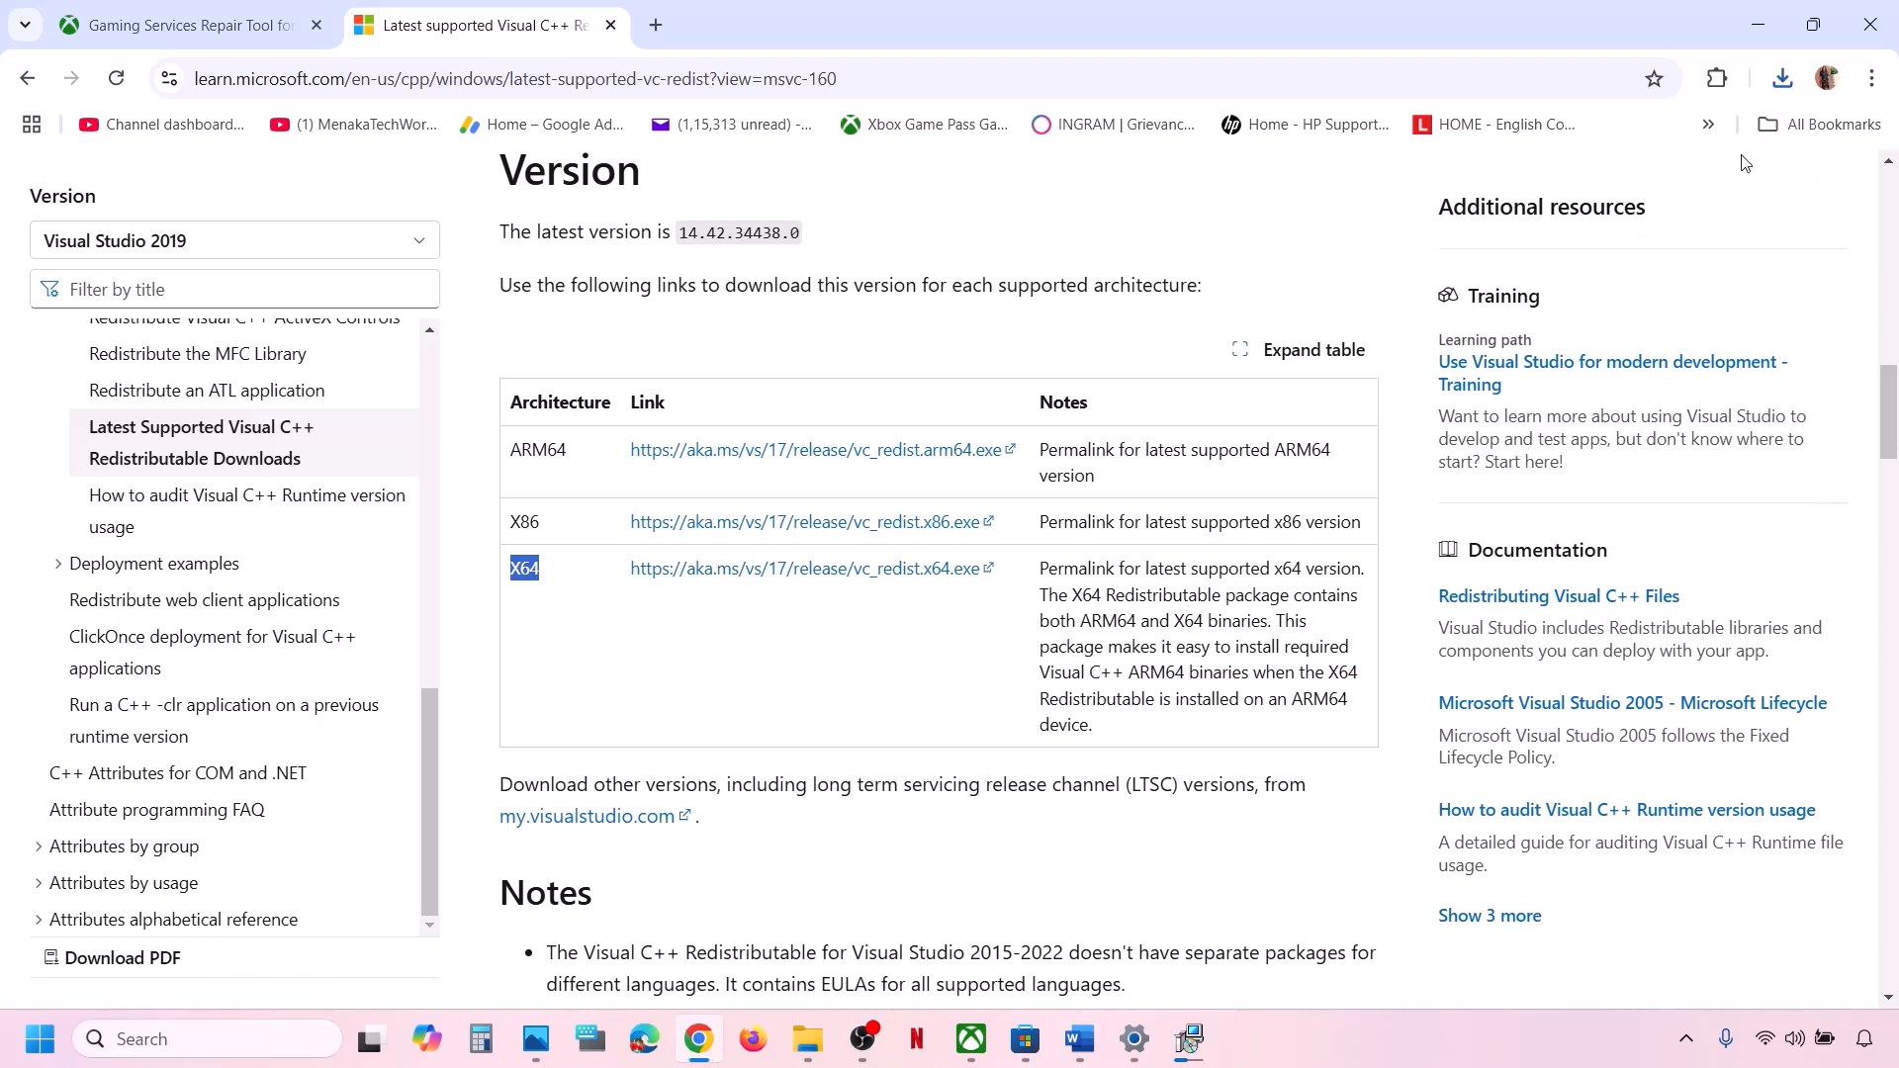
left_click(1782, 79)
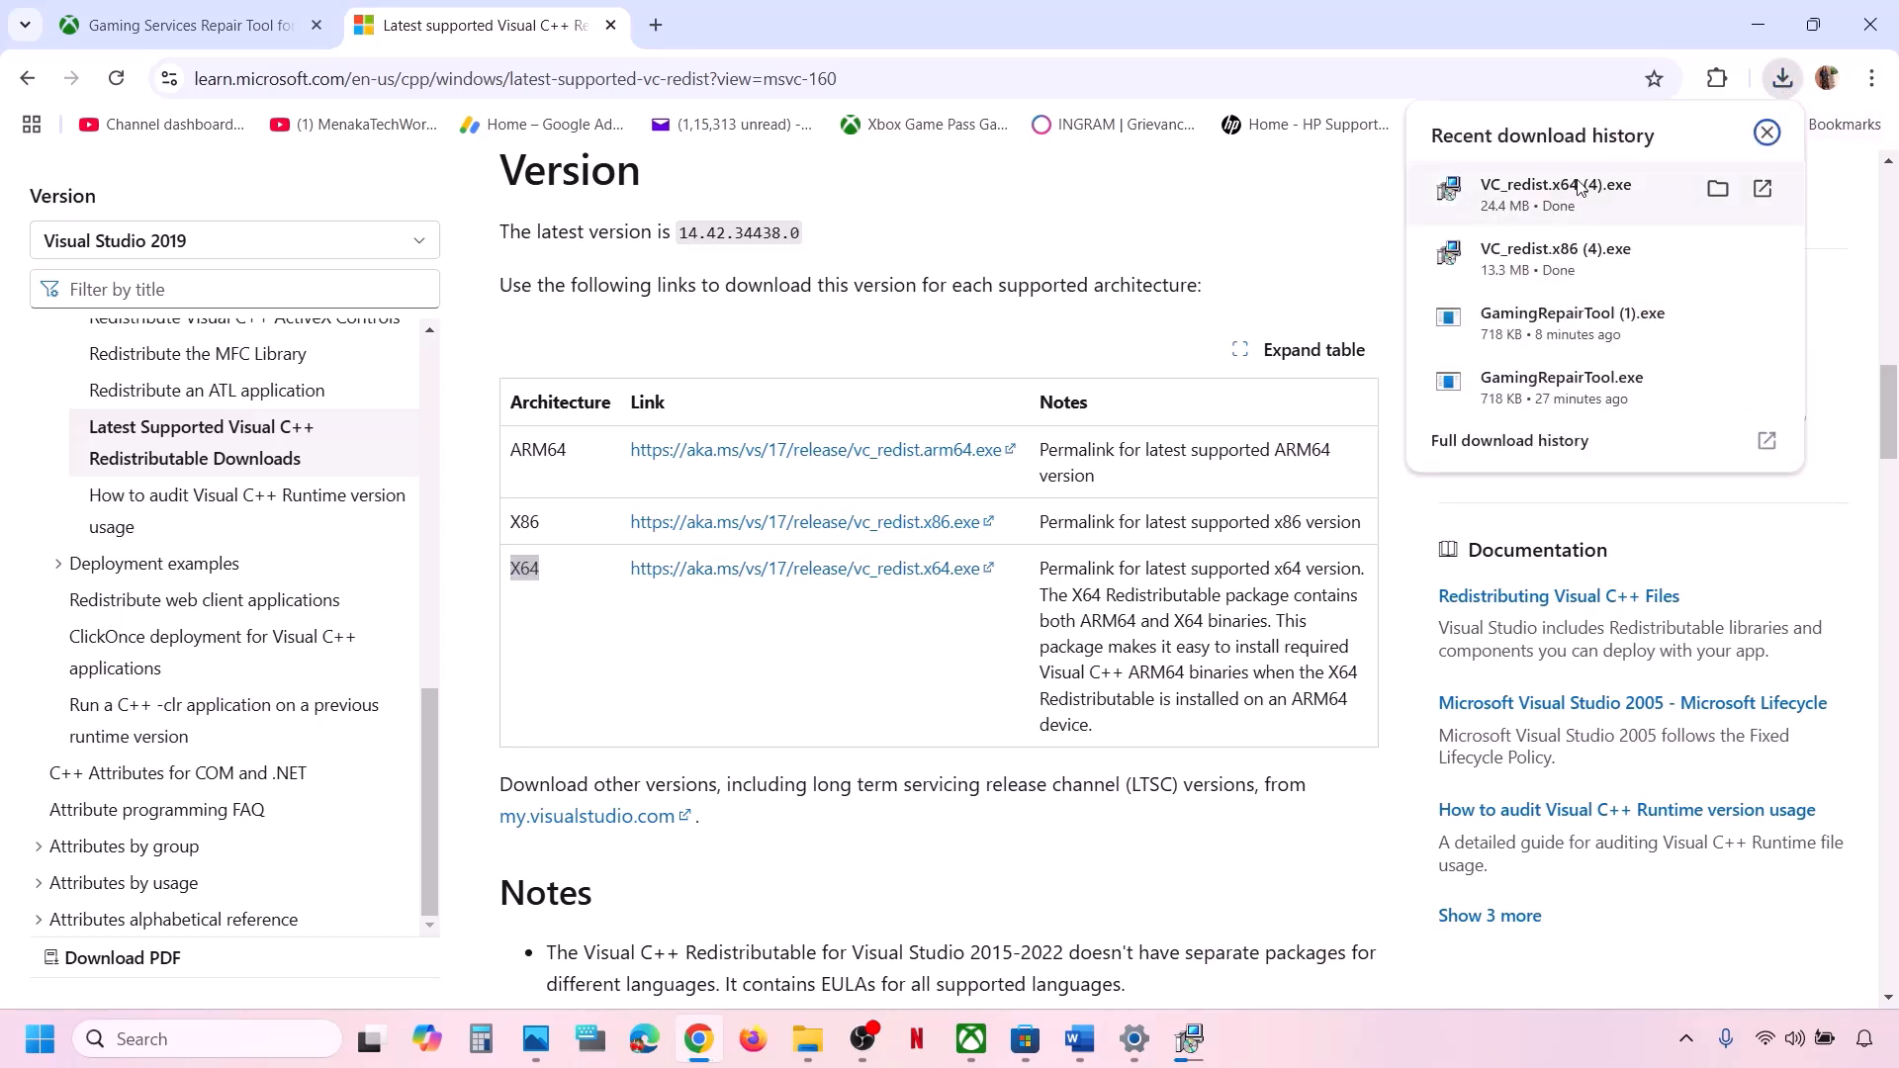
left_click(1579, 188)
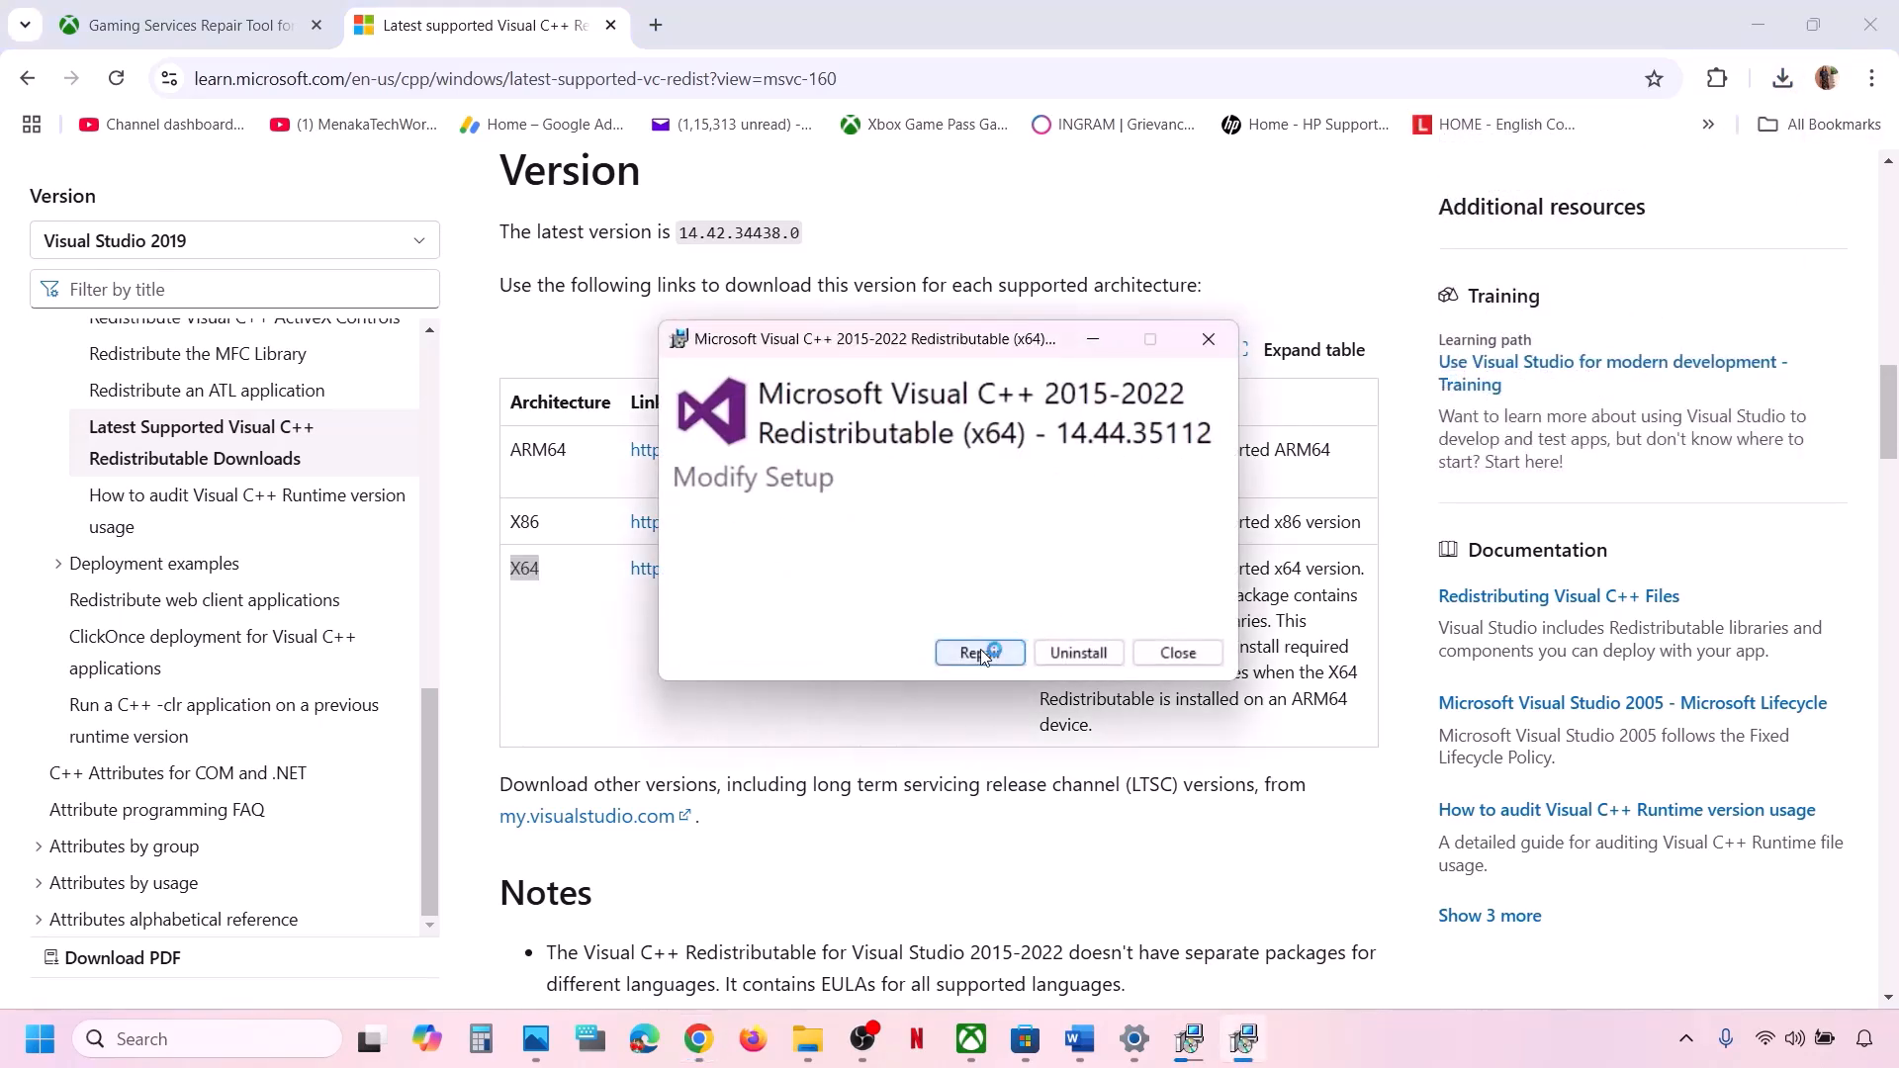
left_click(984, 657)
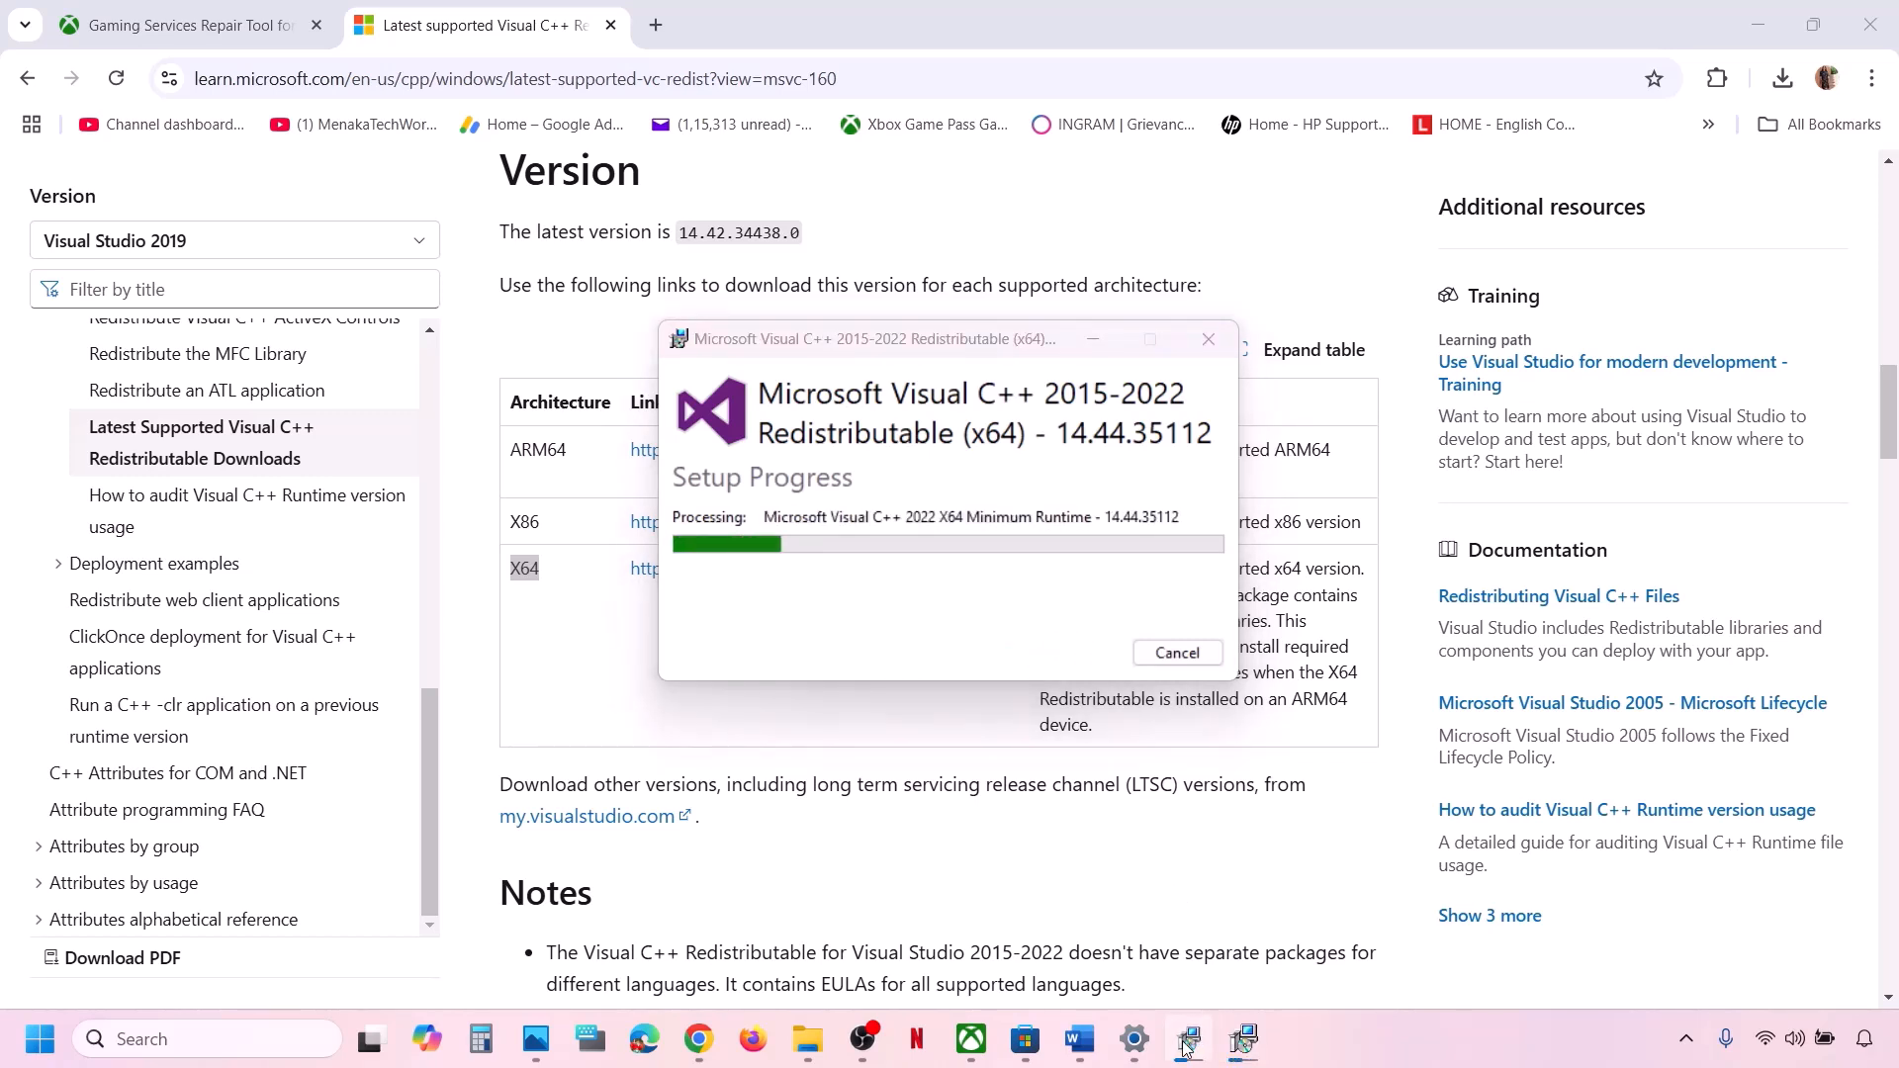
Arrange the x86 and x64 Redistributable setup windows side by side so both progress bars can be seen
left_click_drag(930, 339, 1296, 380)
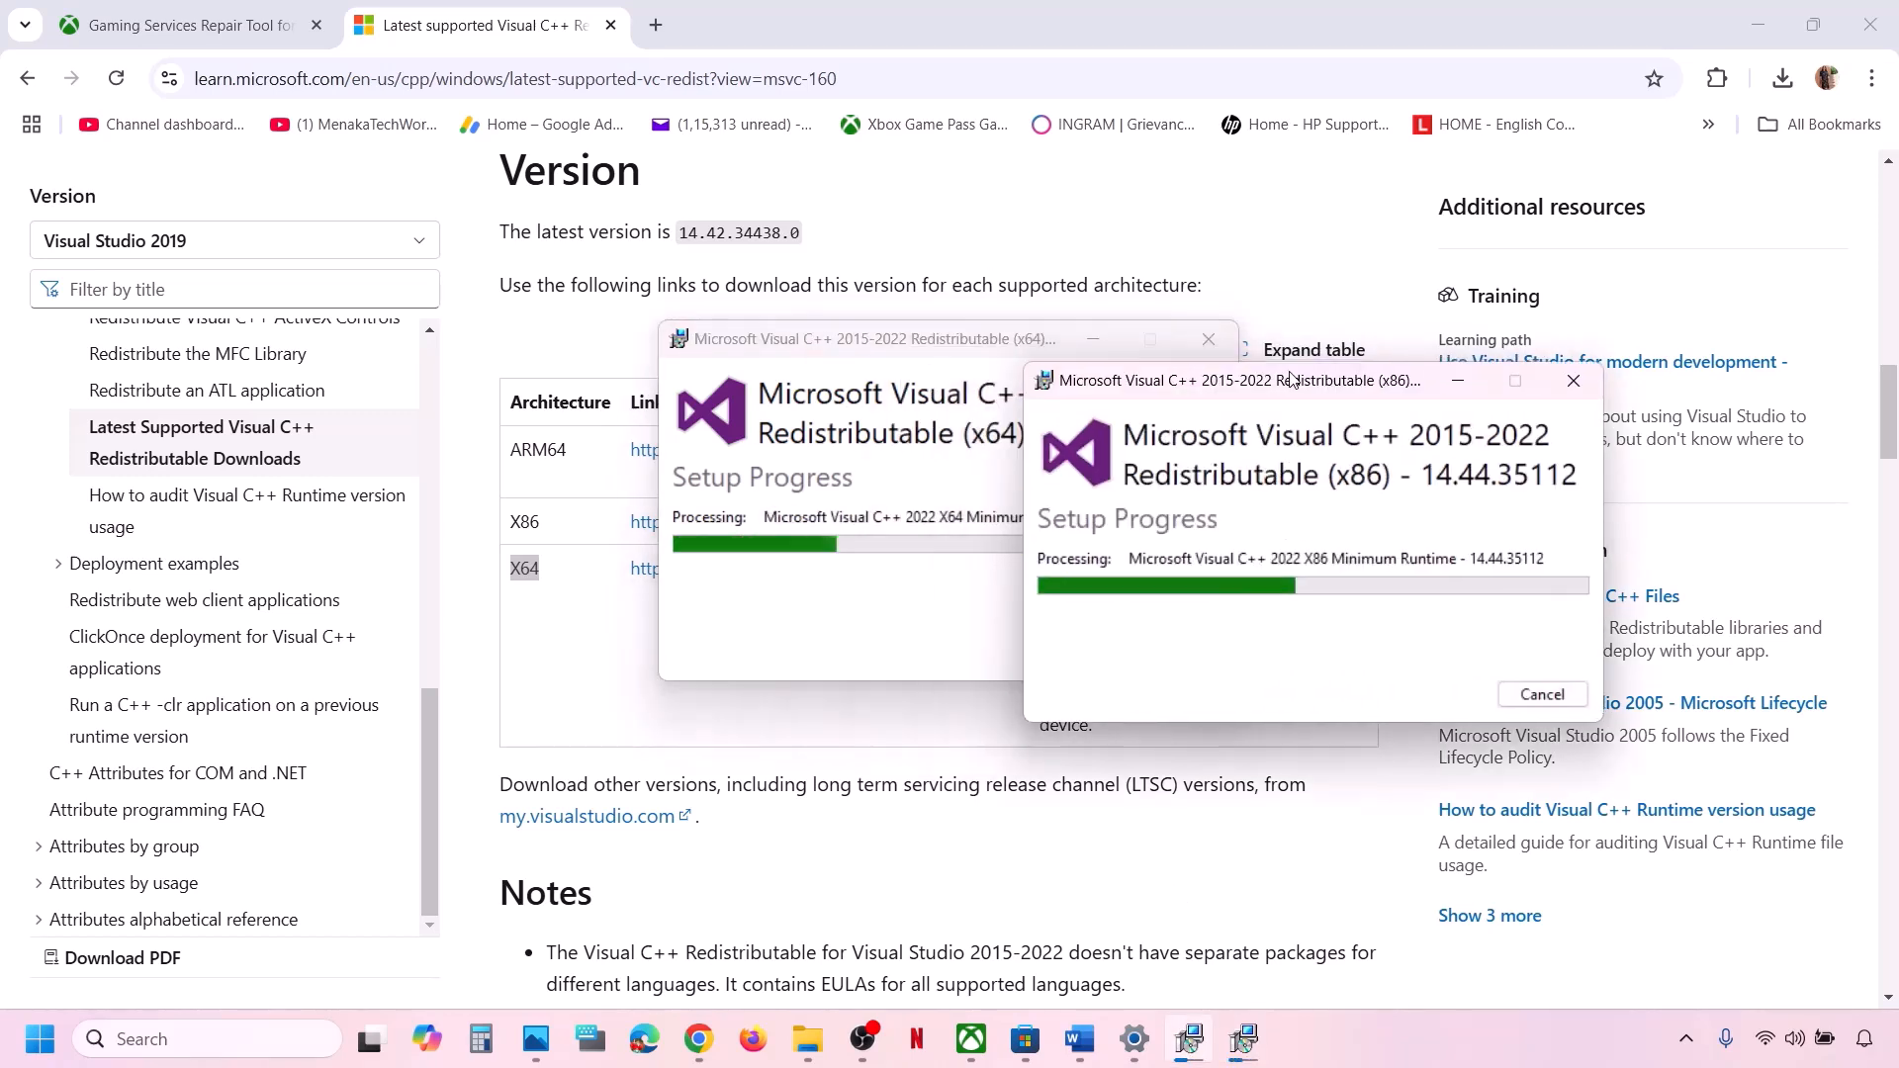
left_click(887, 348)
left_click_drag(884, 347, 654, 437)
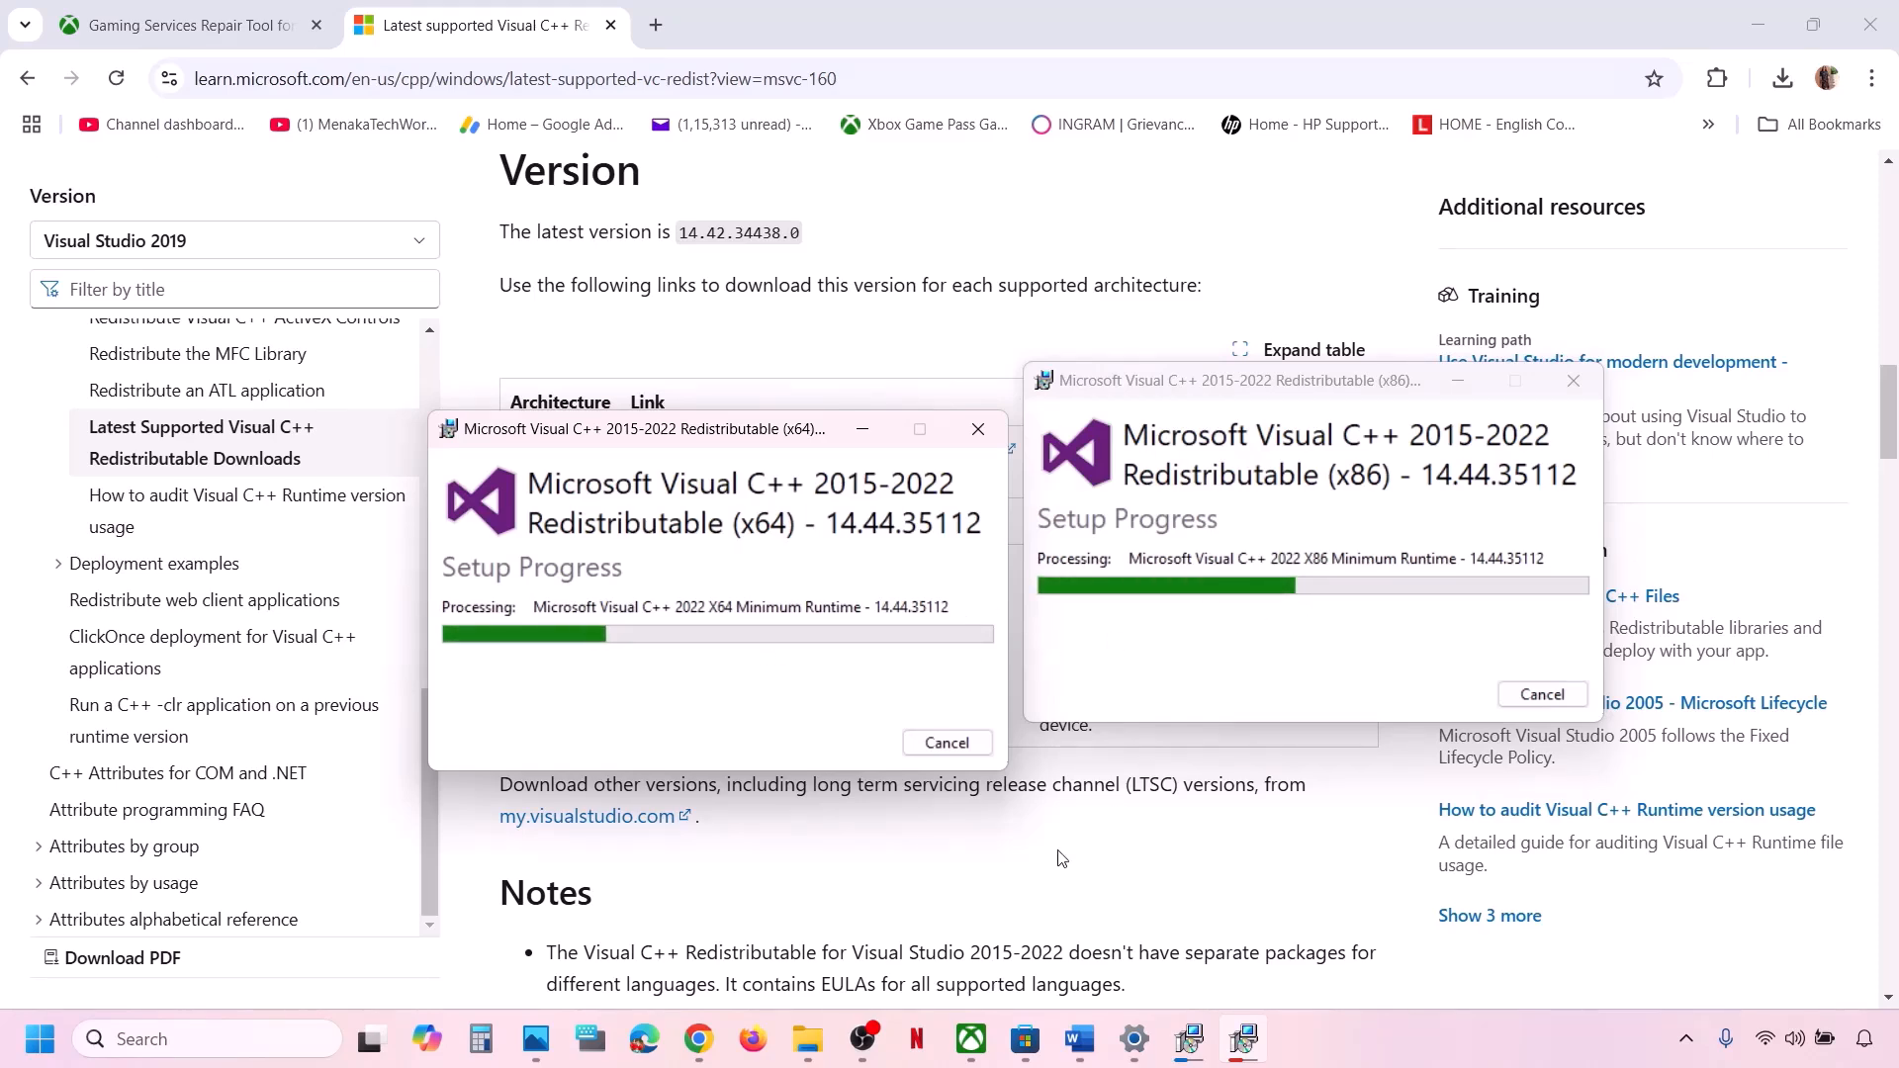
Show the Restart option among the Windows power choices and close them without restarting the computer
left_click(40, 1039)
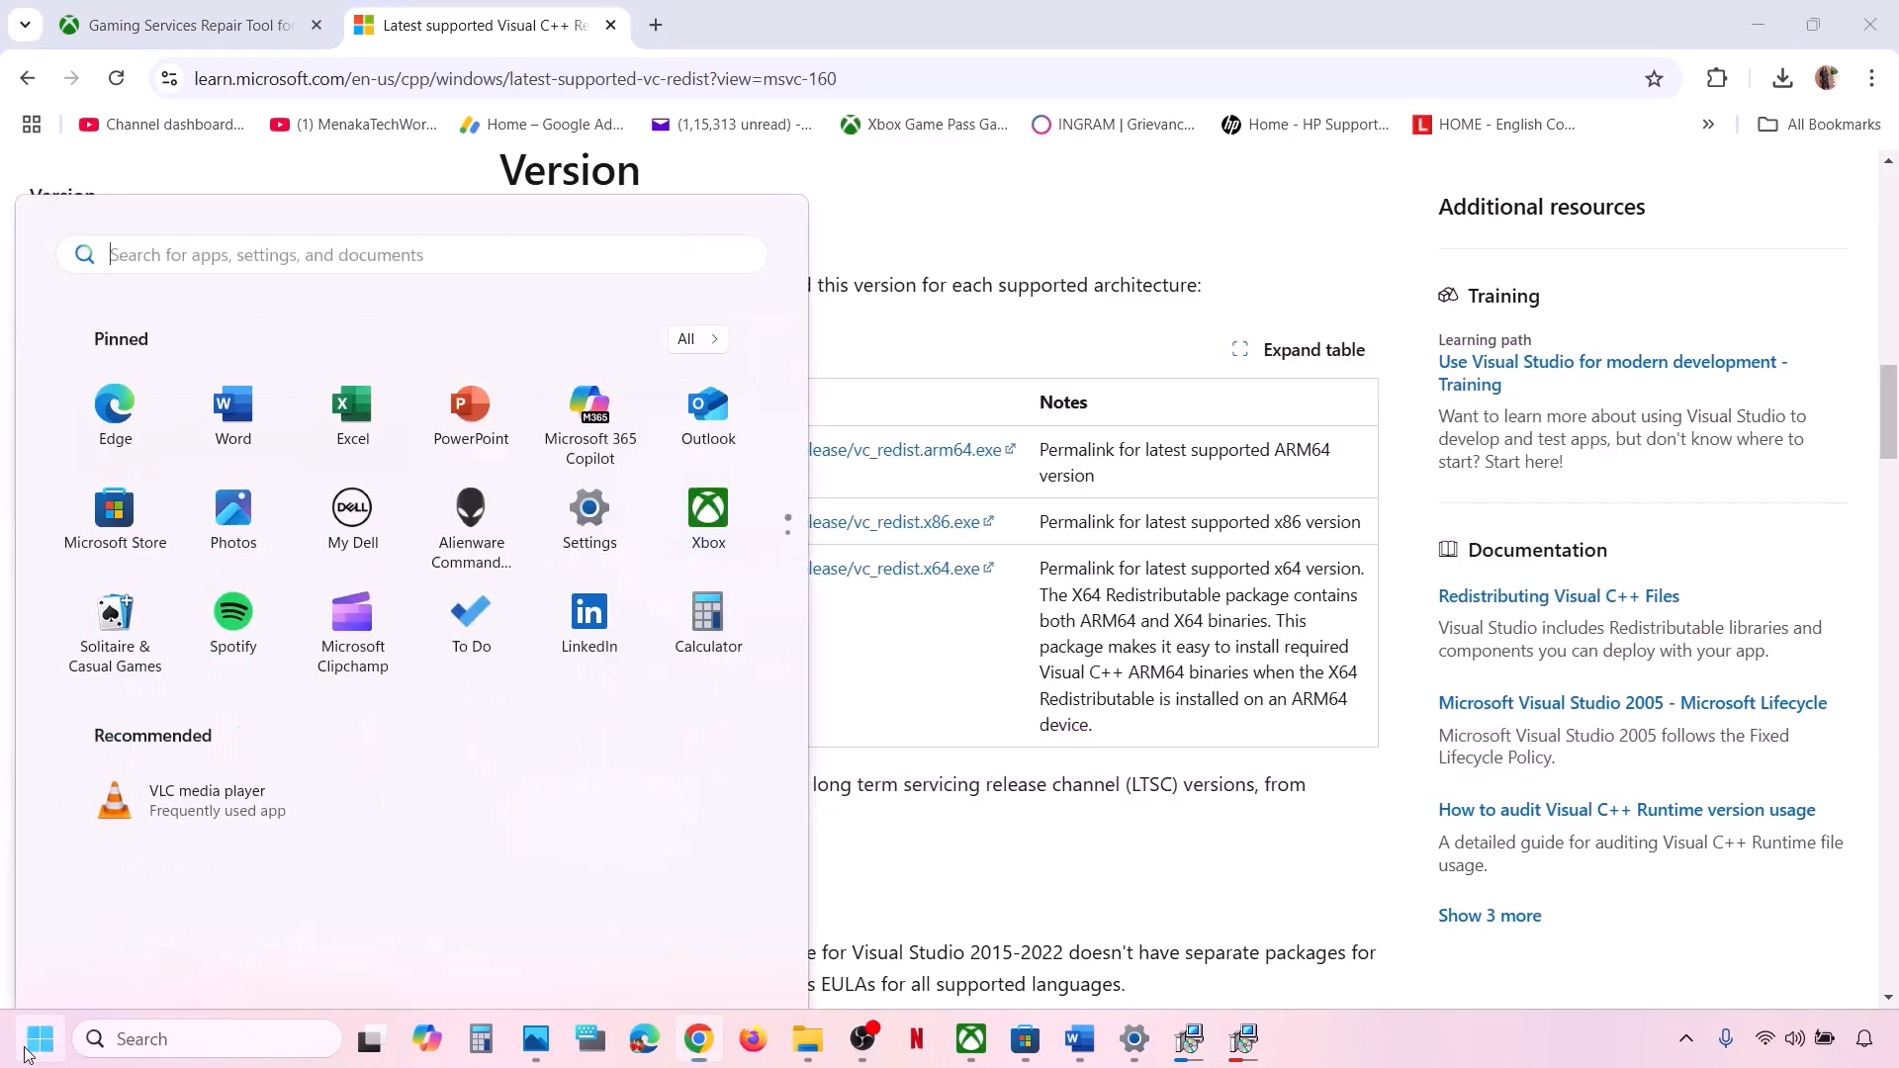
left_click(716, 957)
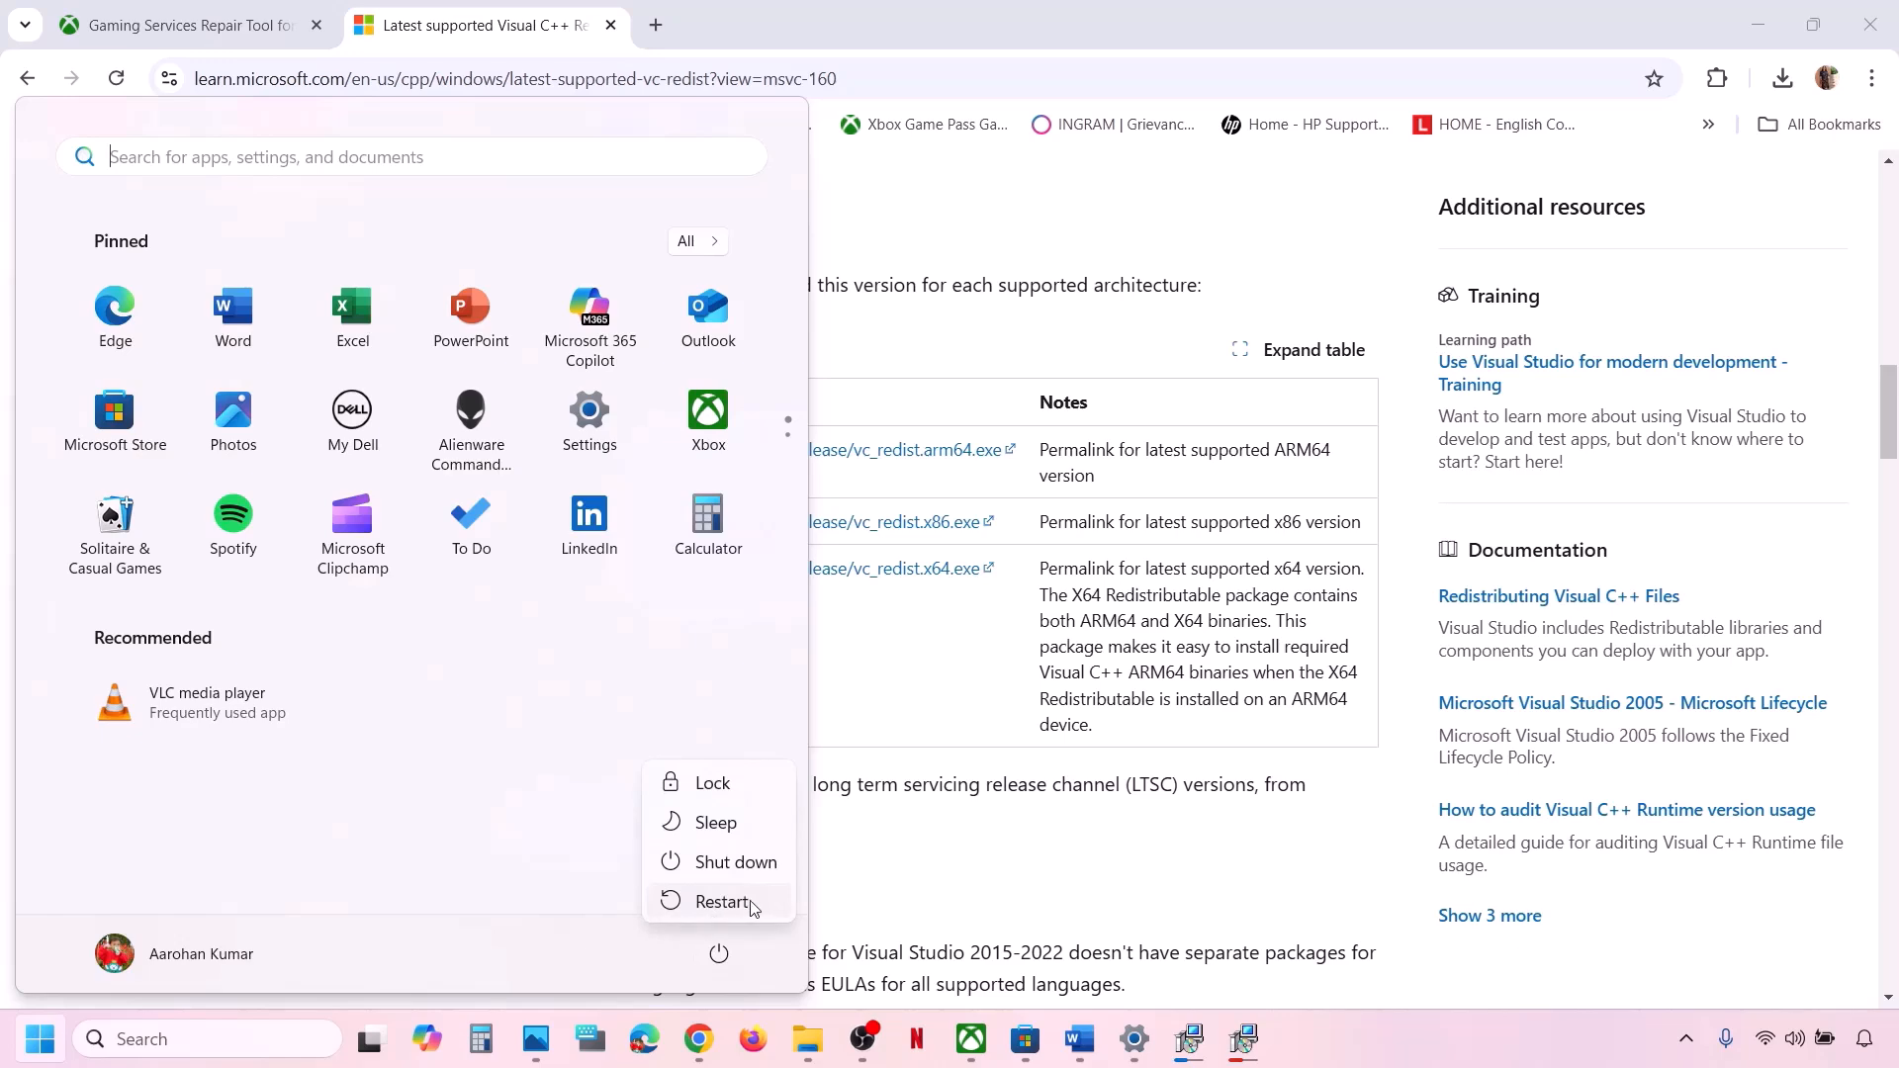
left_click(903, 896)
left_click(904, 896)
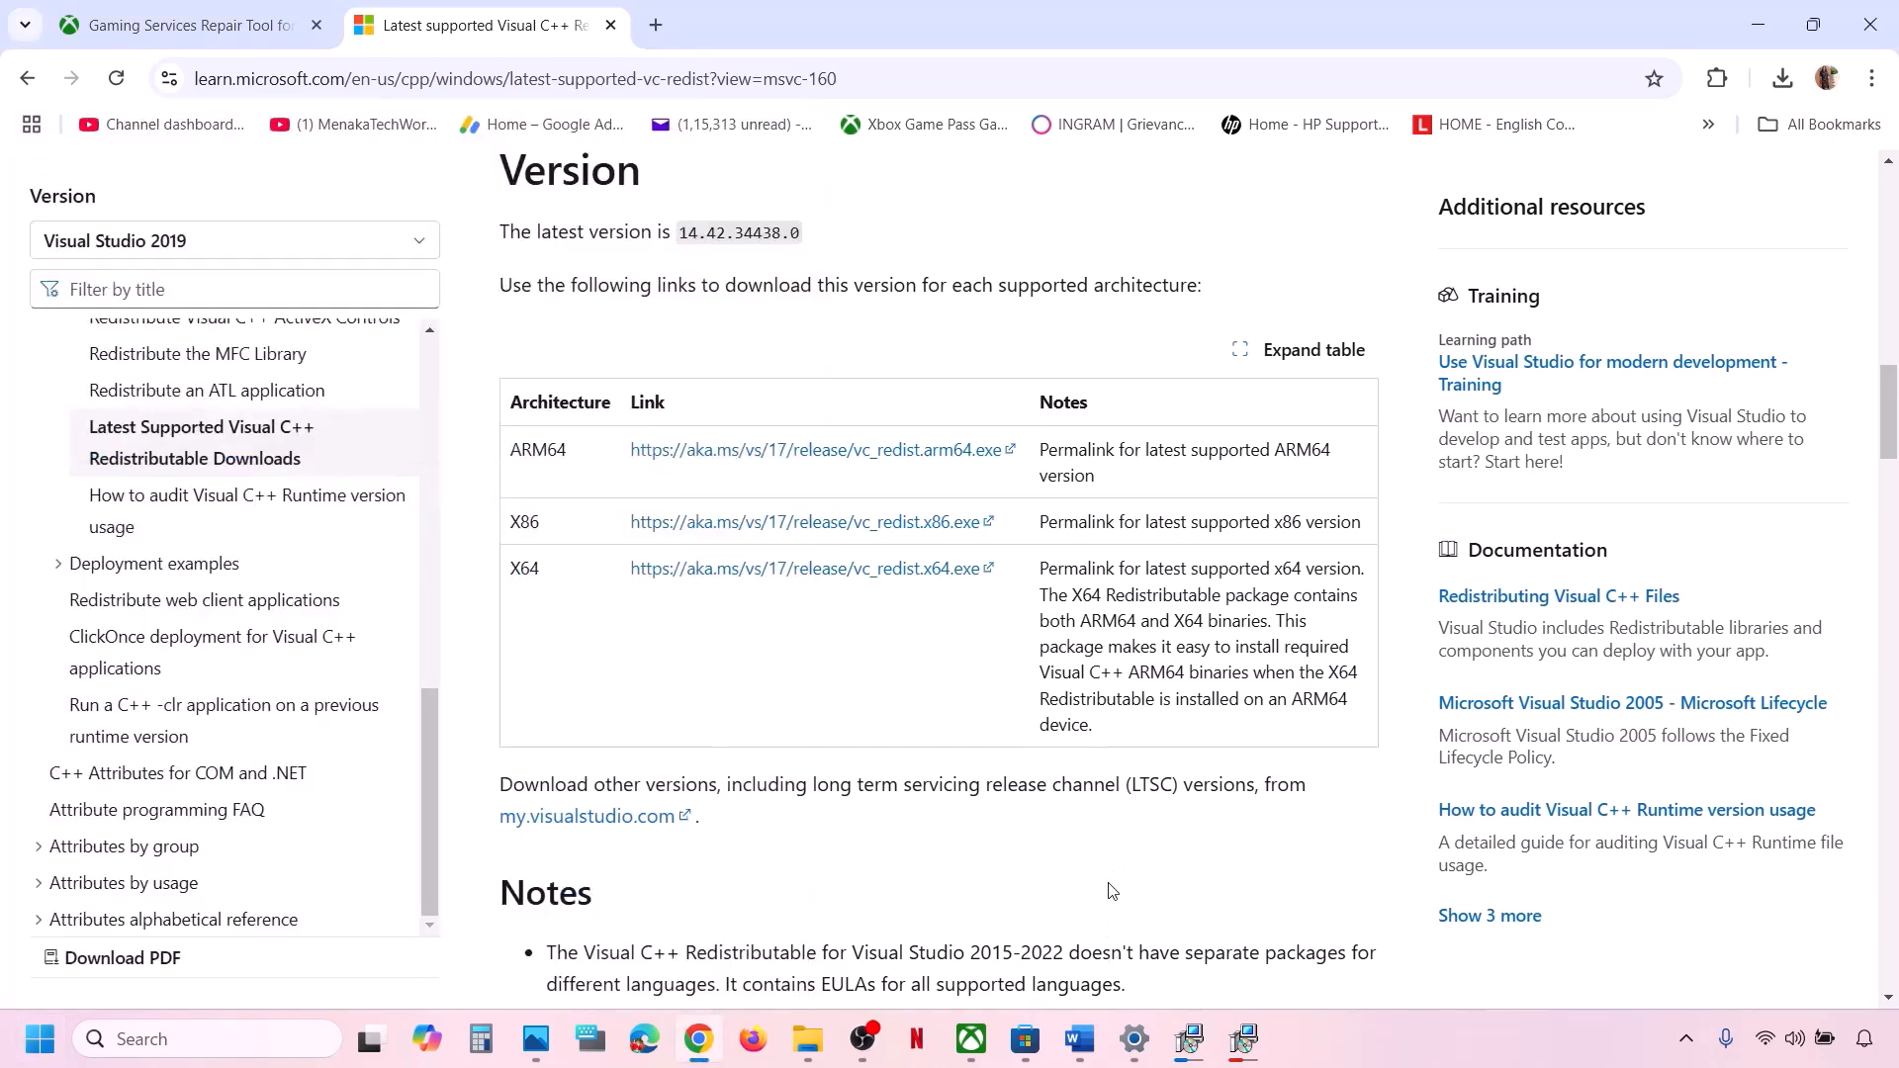
Switch to the Word document and highlight the Step 11 instruction, Update the system BIOS
left_click(1086, 1058)
scroll(724, 751, "down", 3)
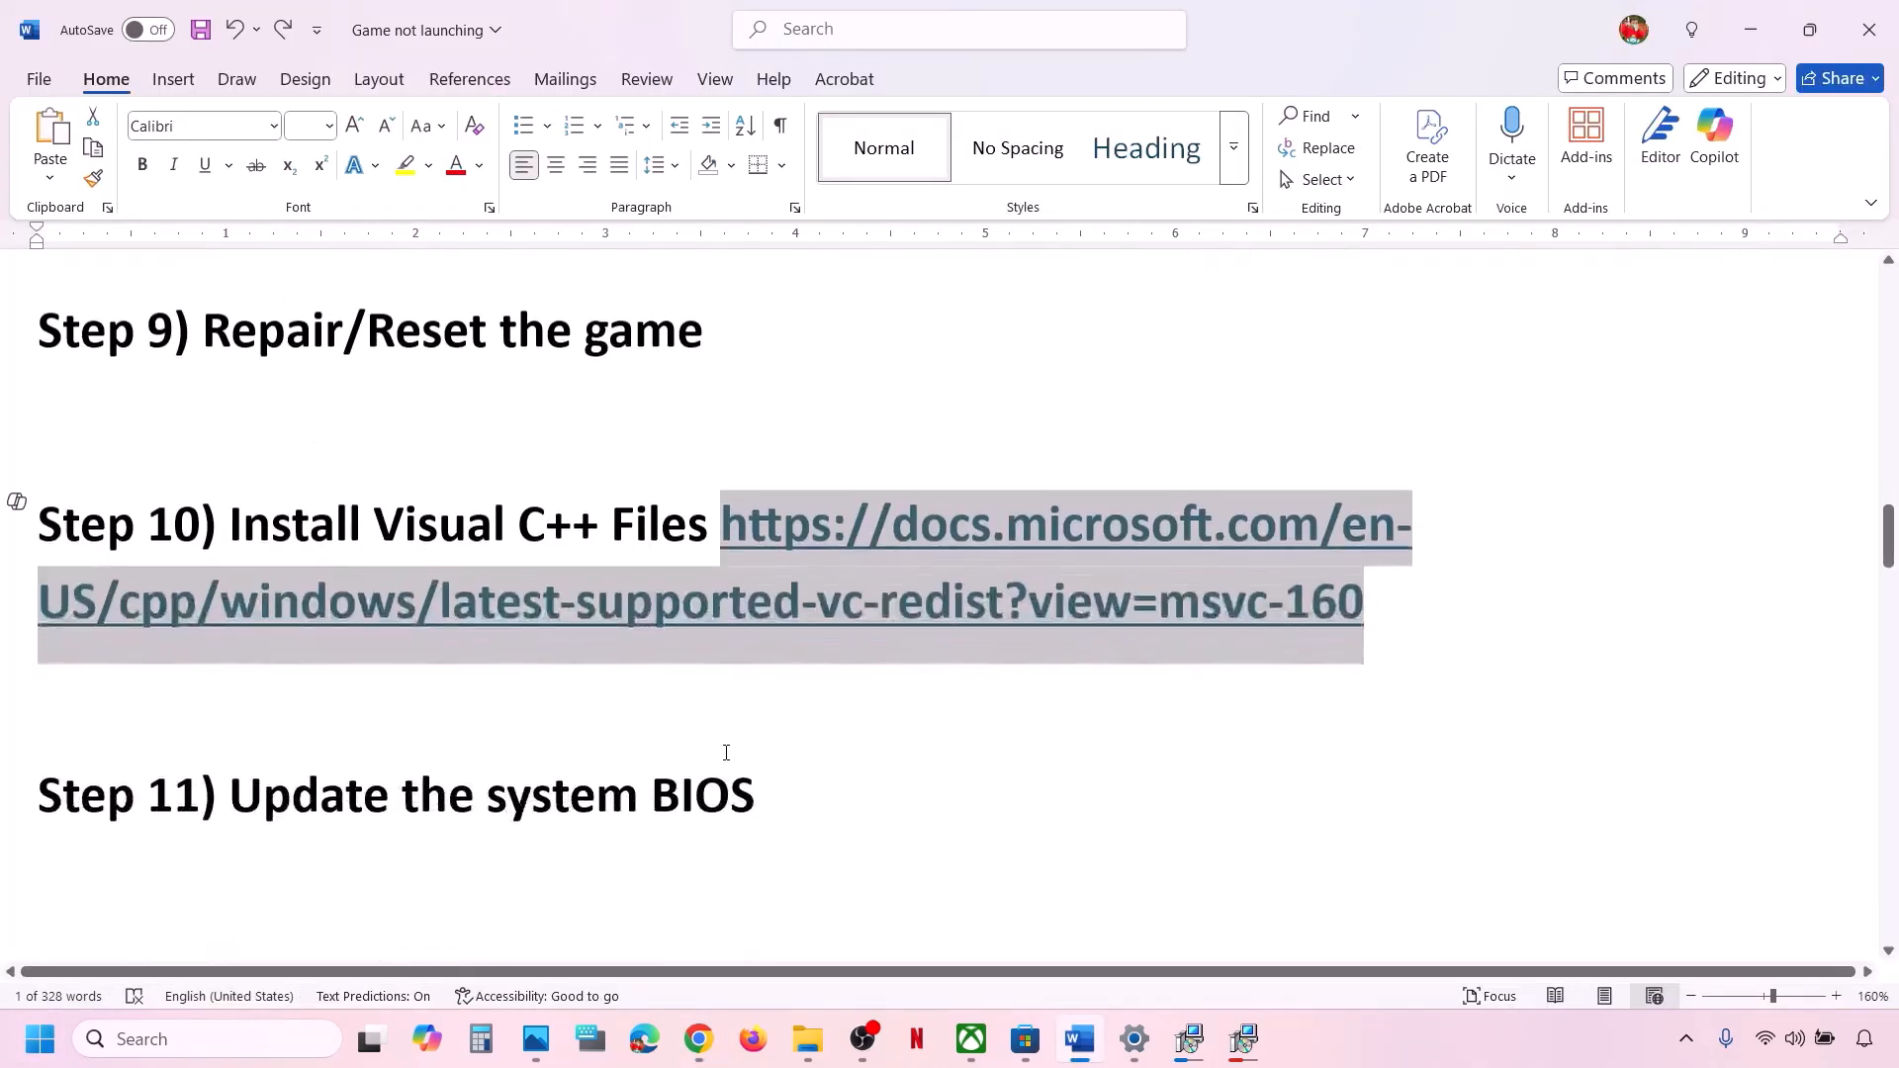
left_click_drag(232, 731, 769, 730)
left_click(770, 730)
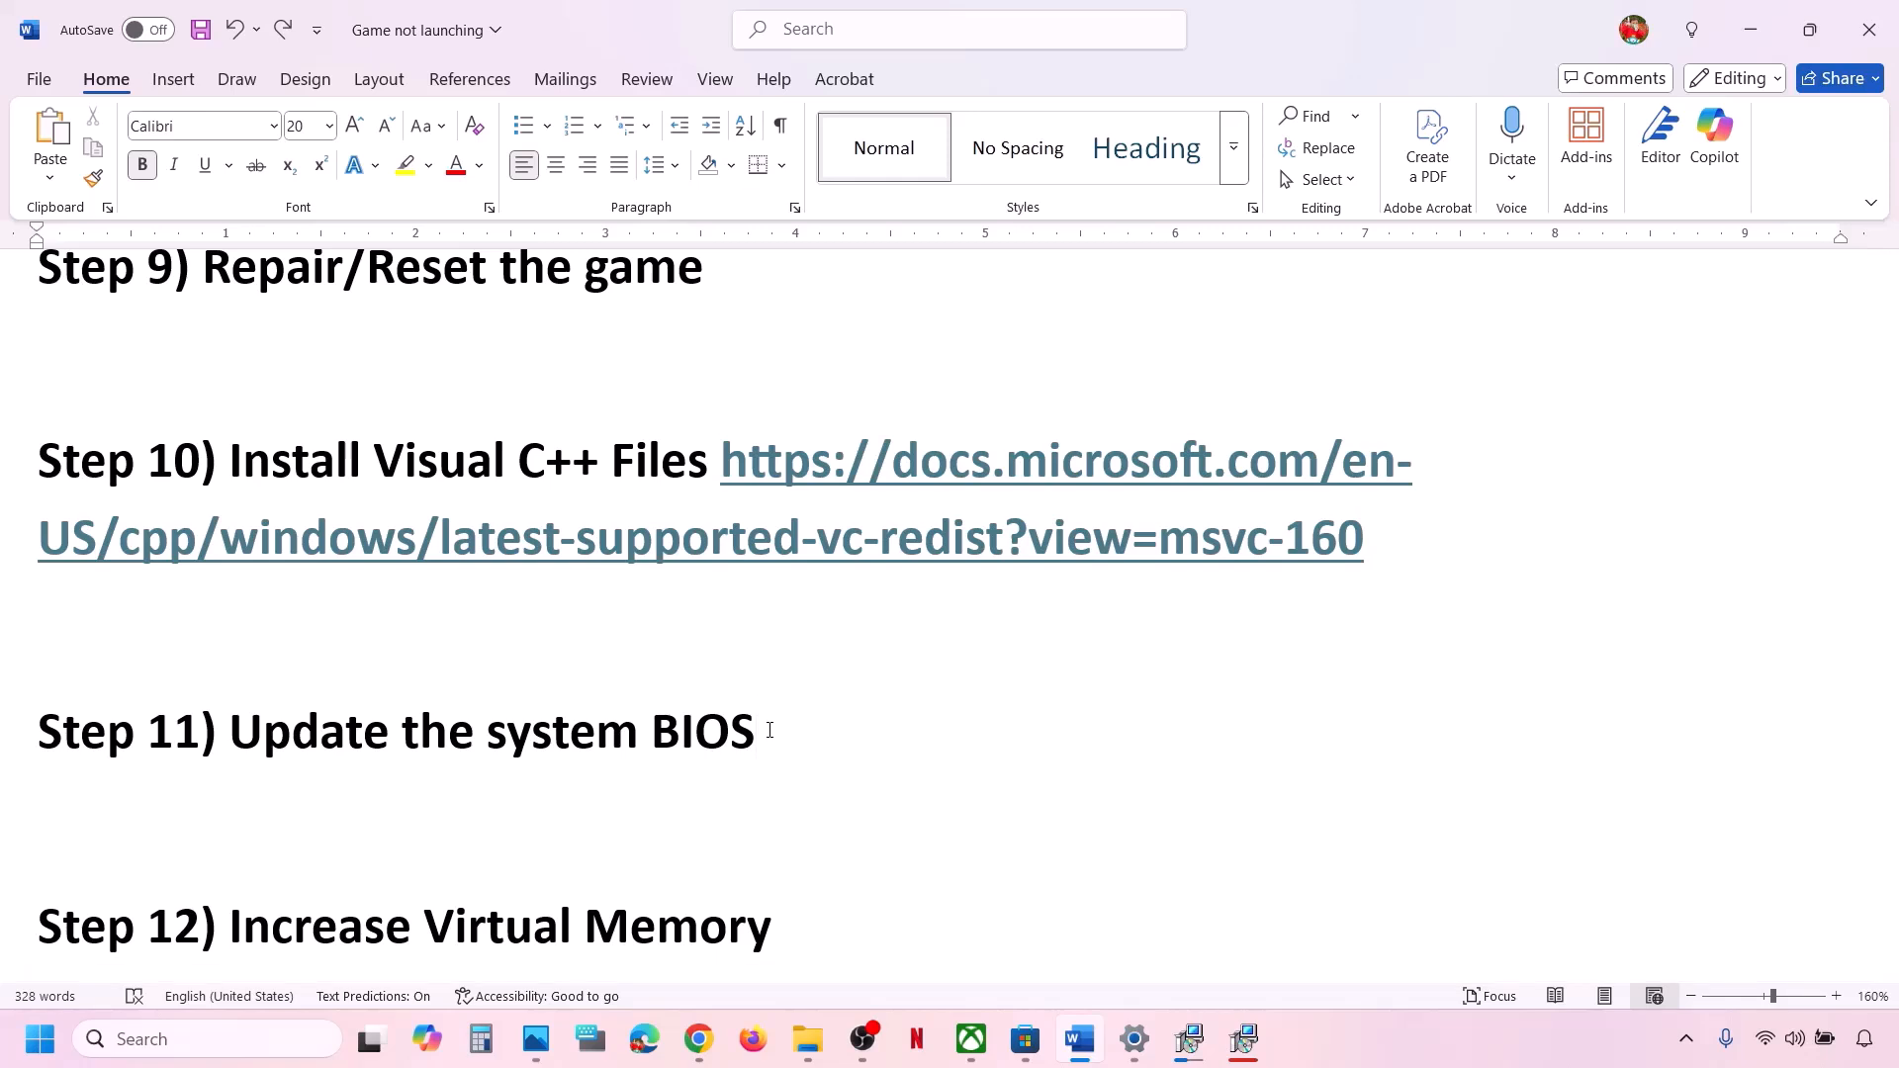
Check the laptop's battery charge level, and highlight the Step 11 BIOS update instruction in the document again
left_click(1824, 1040)
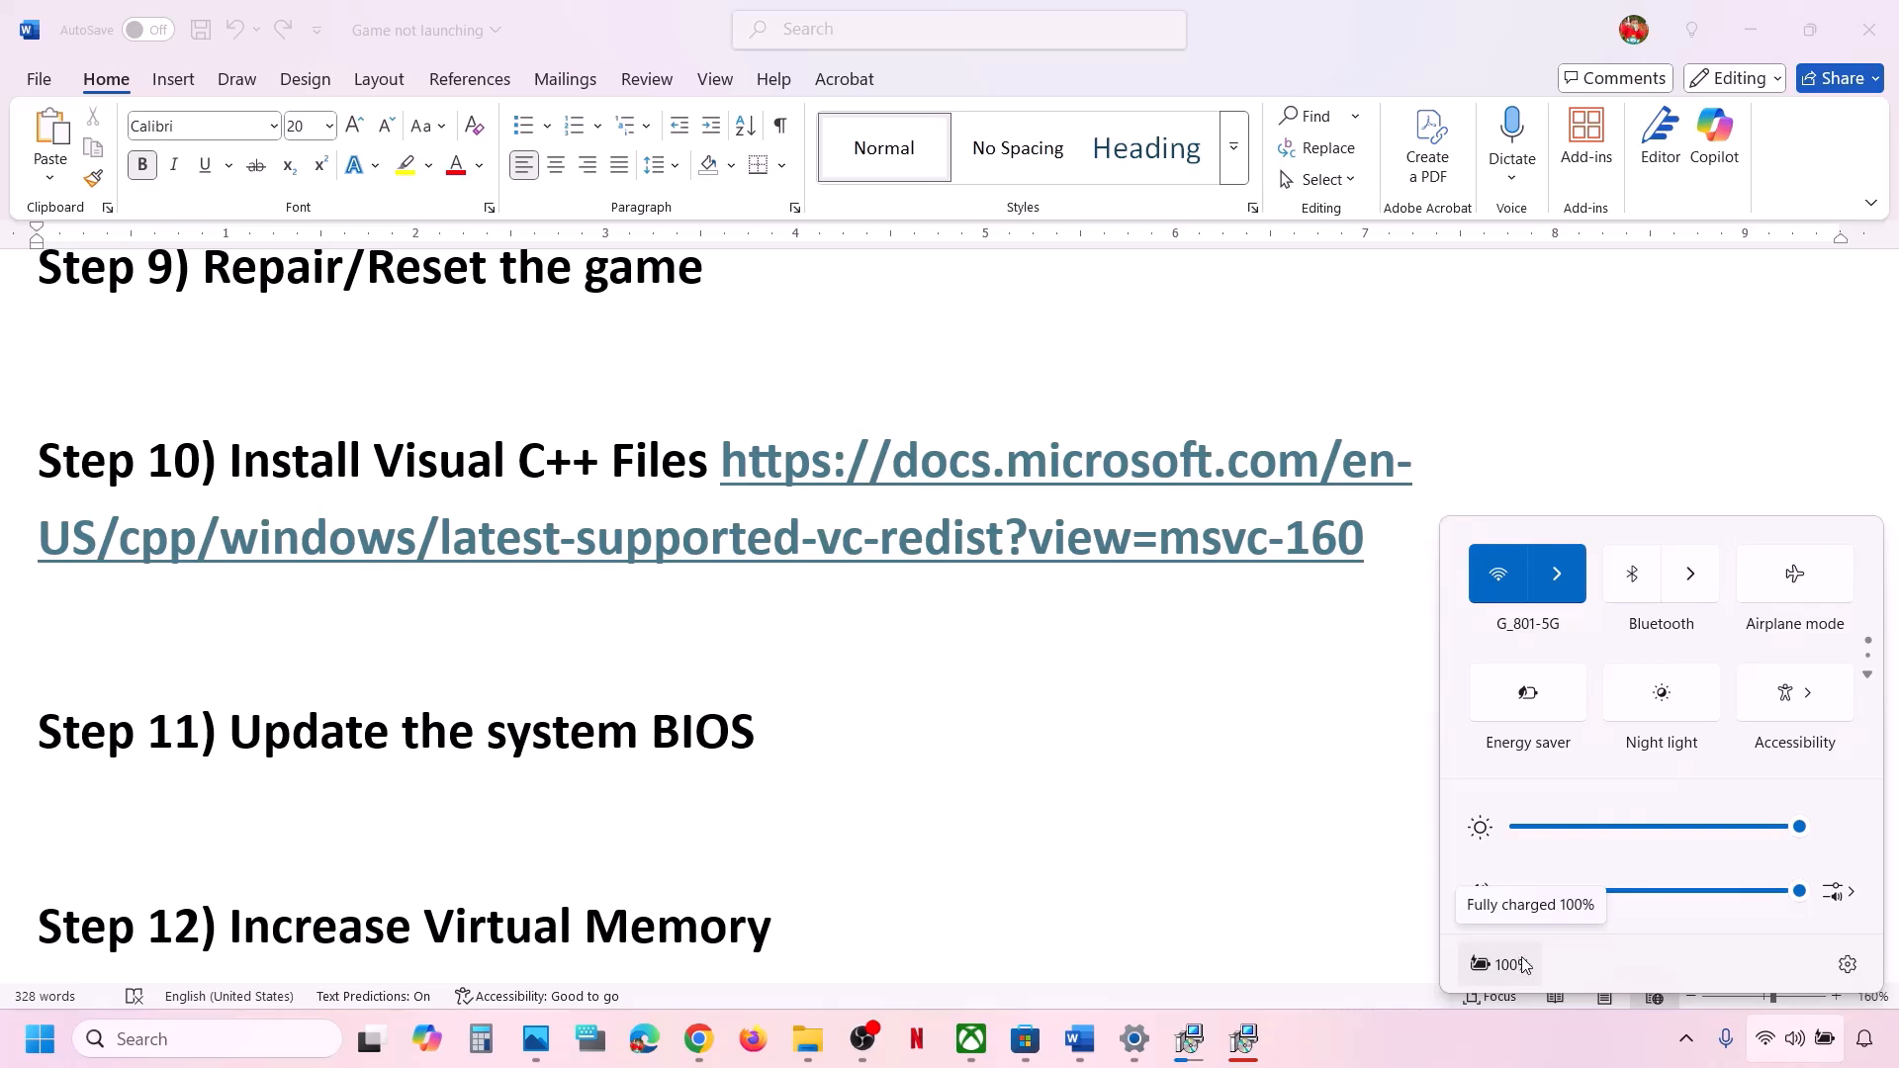
left_click(797, 731)
left_click_drag(788, 726, 201, 731)
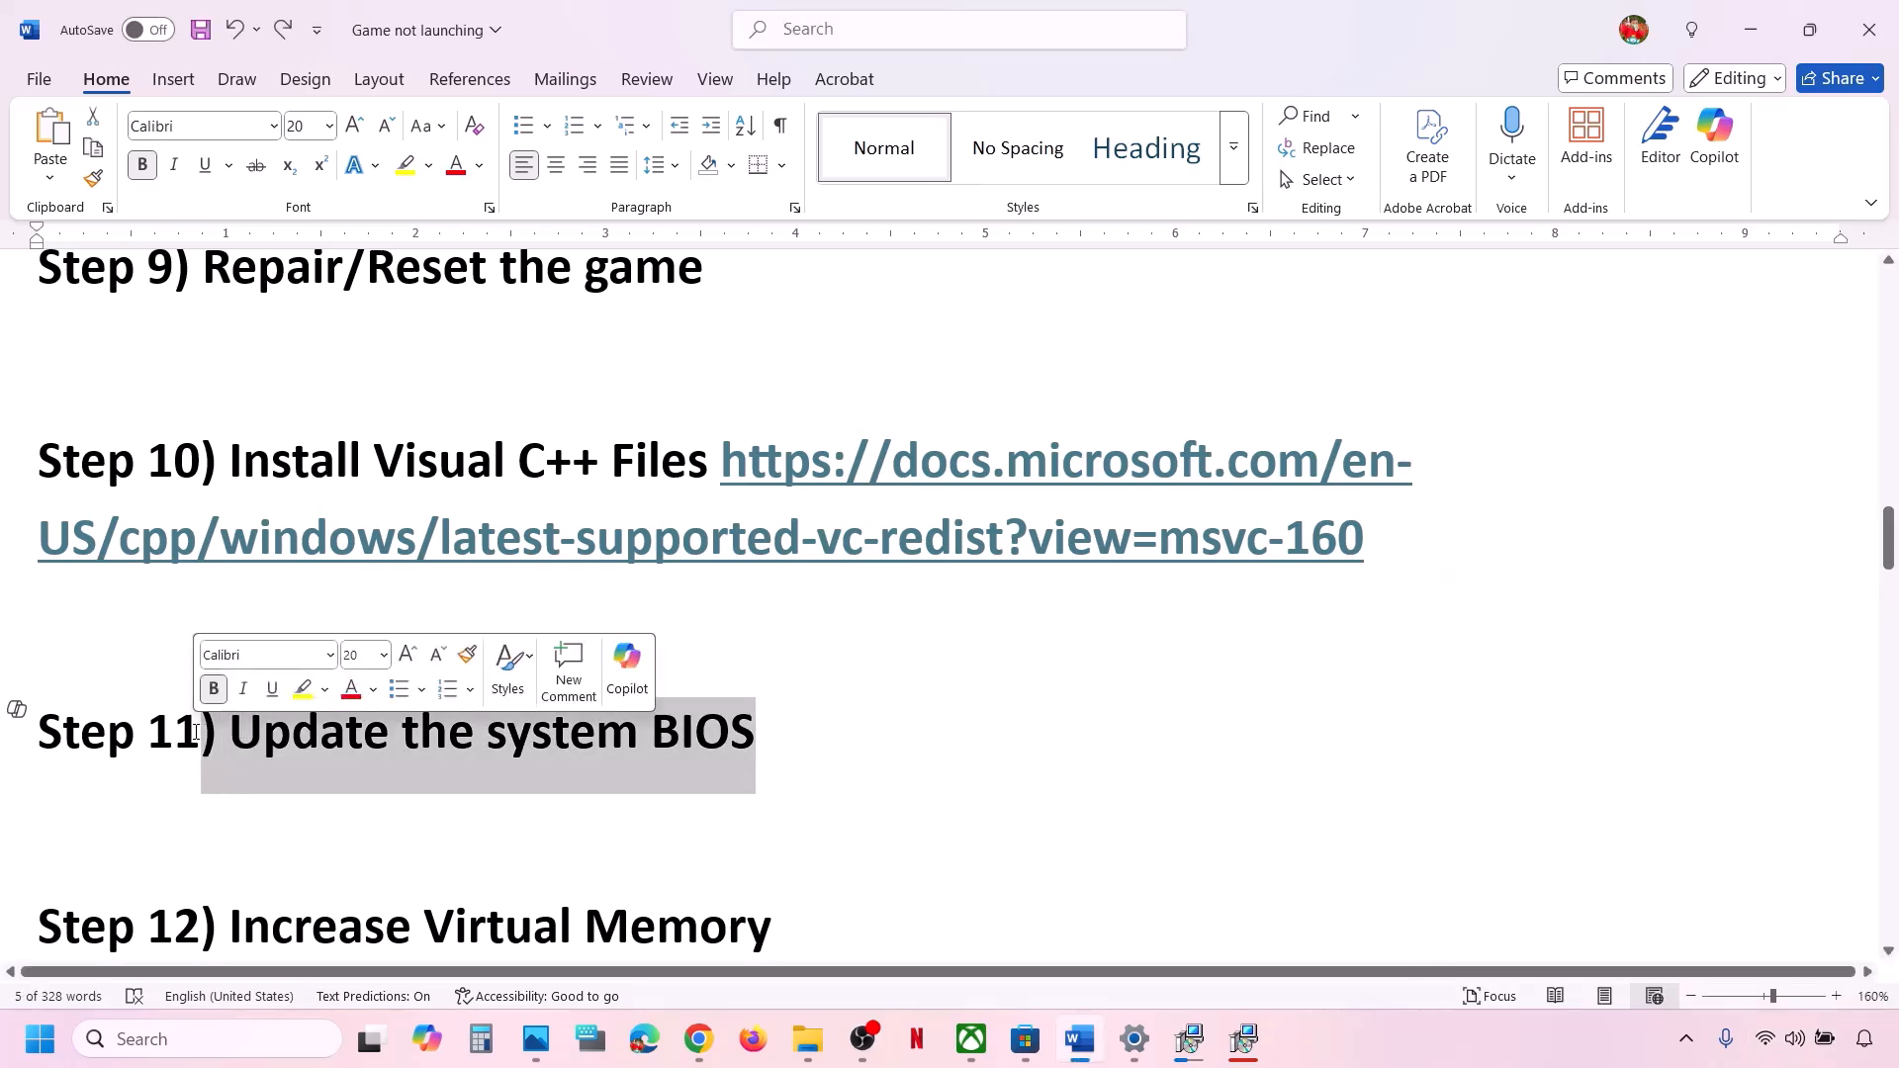
Go to Step 12, Increase Virtual Memory, and copy the text "View Advanced system settings" from the document
scroll(196, 732, "down", 3)
scroll(196, 731, "down", 1)
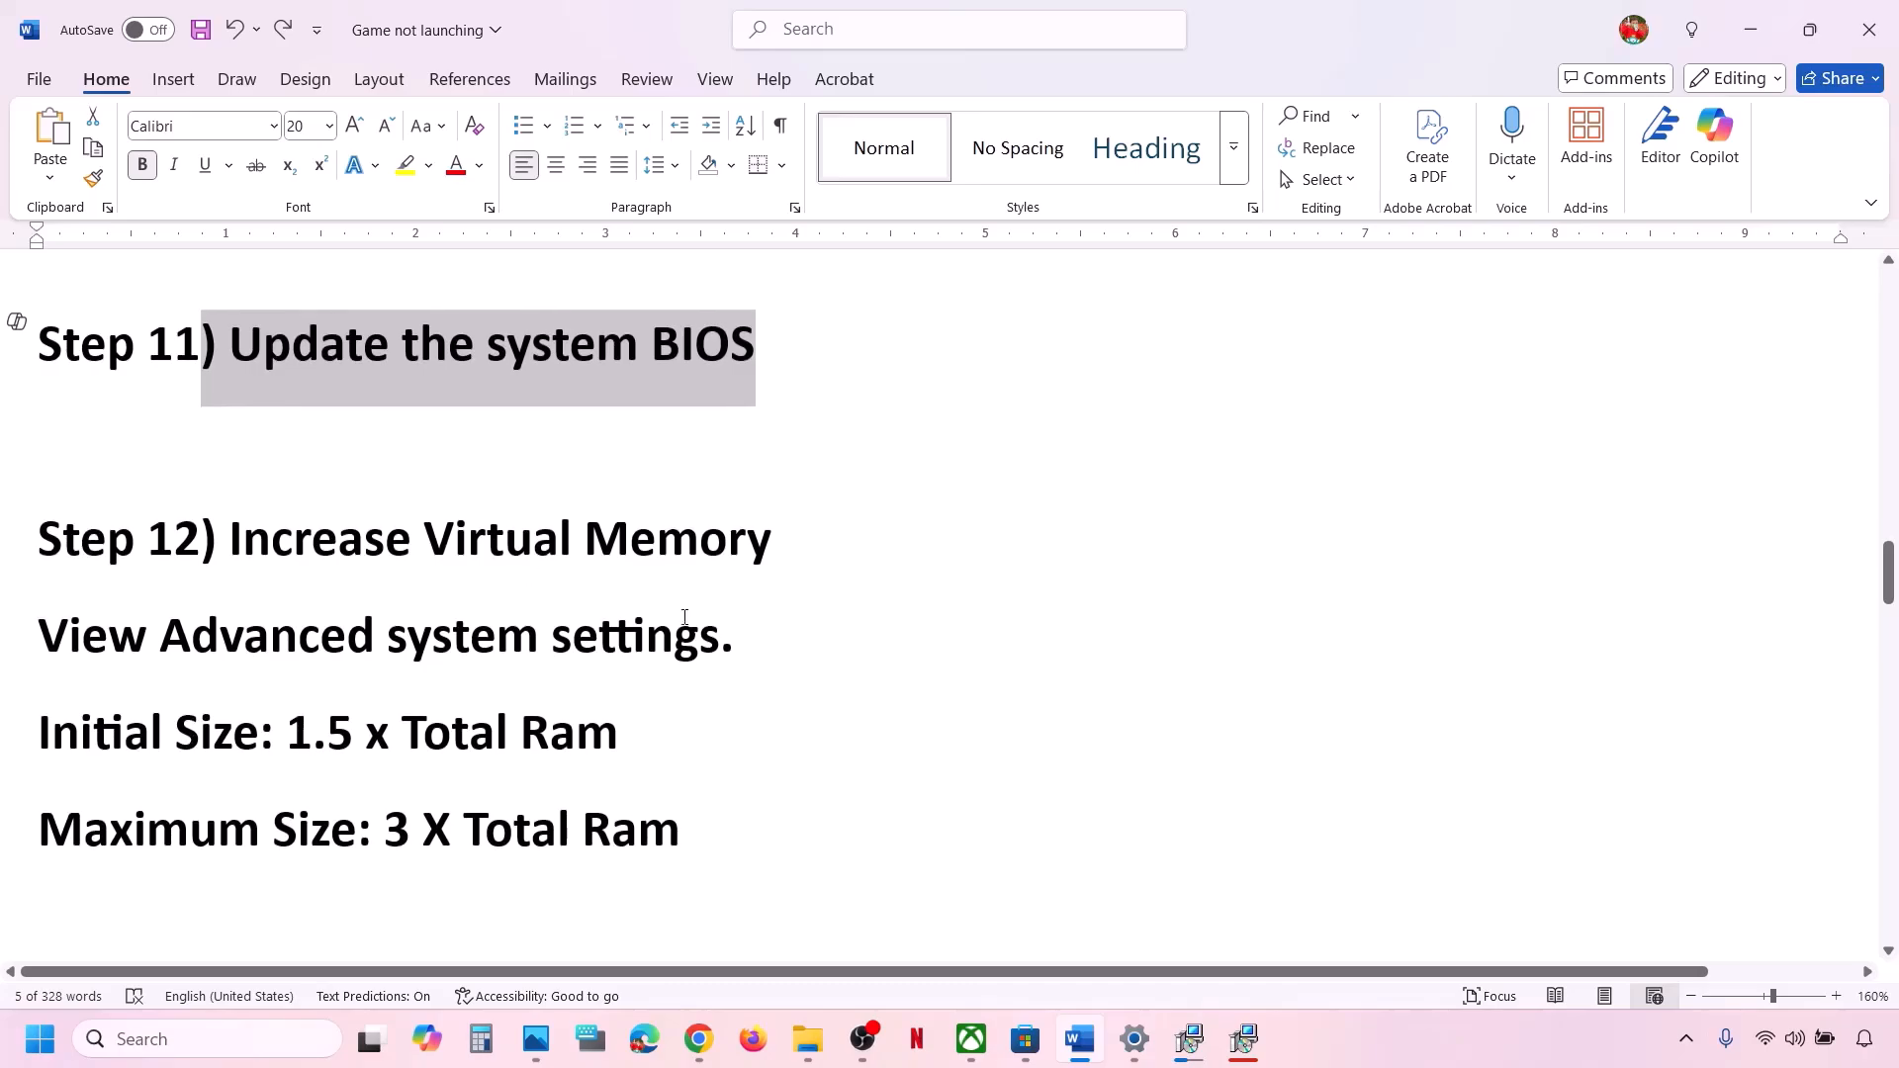
left_click(1314, 1022)
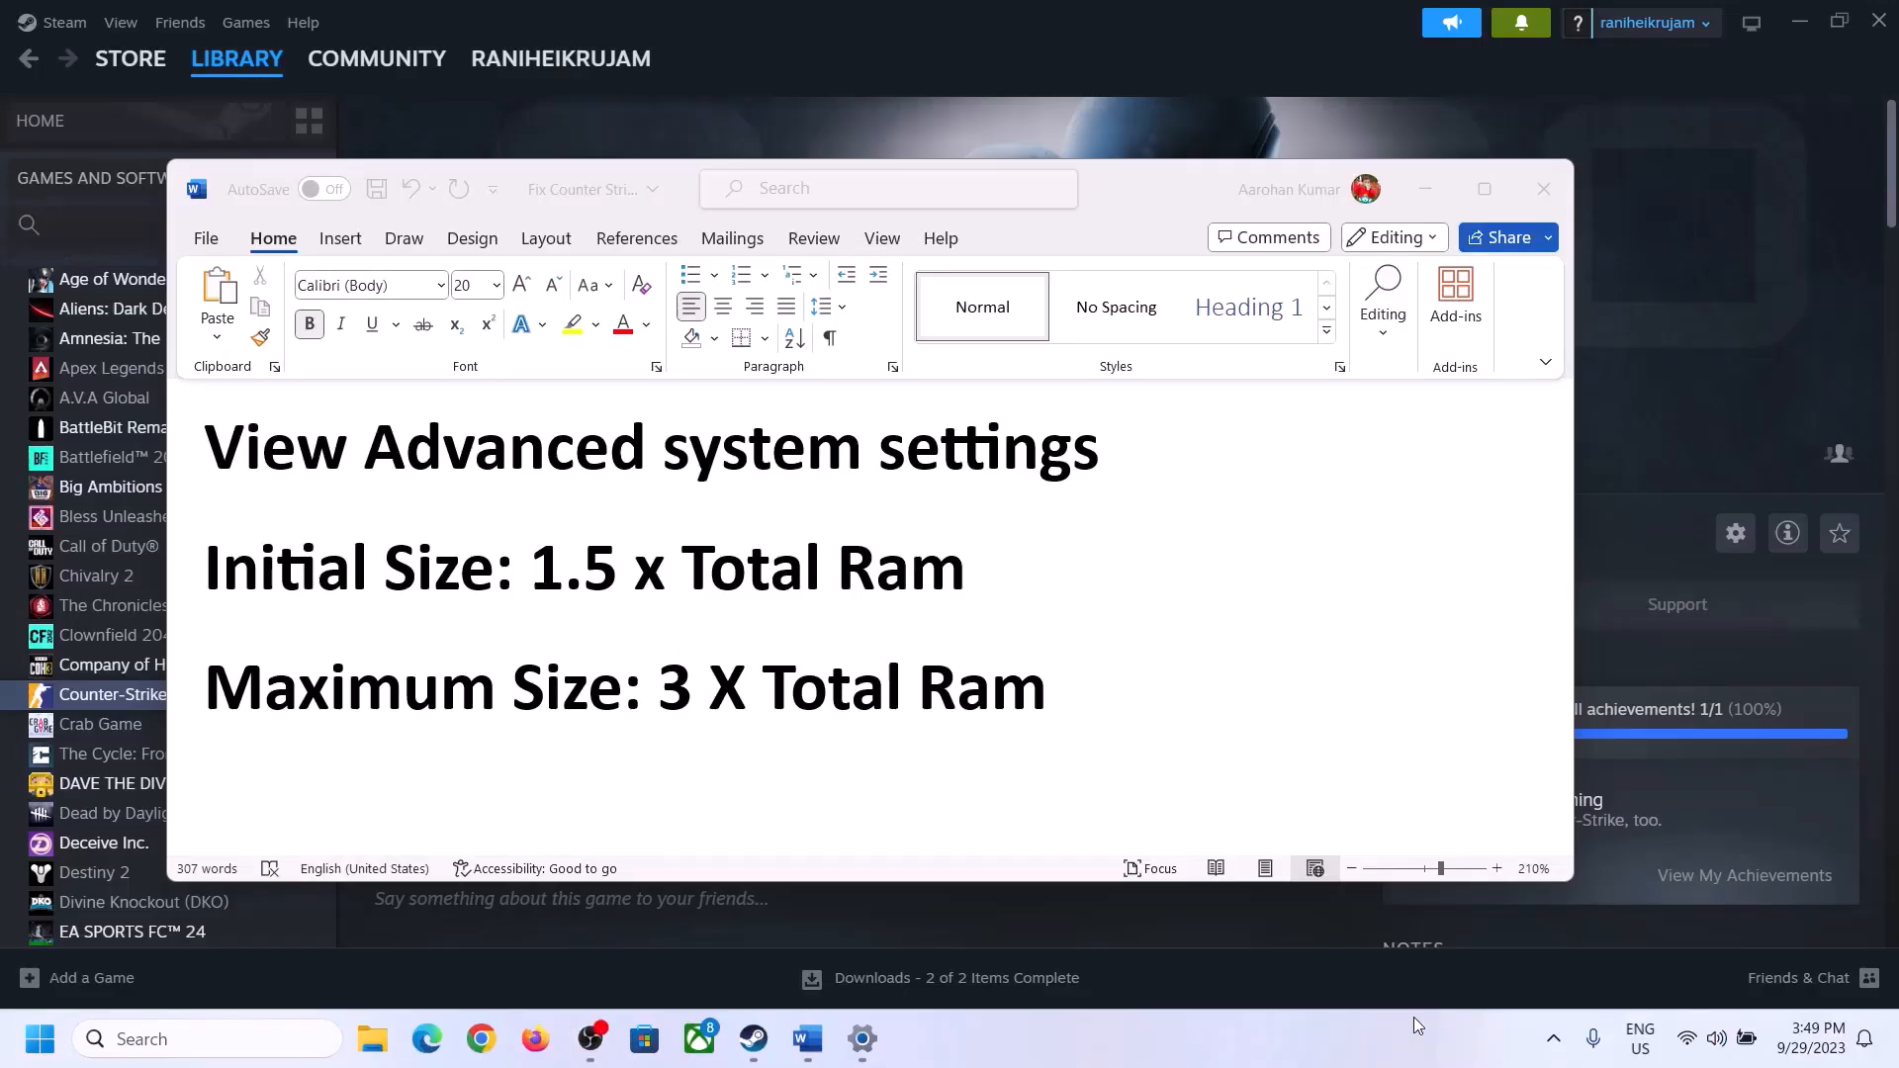
left_click(273, 461)
left_click_drag(225, 458, 1029, 486)
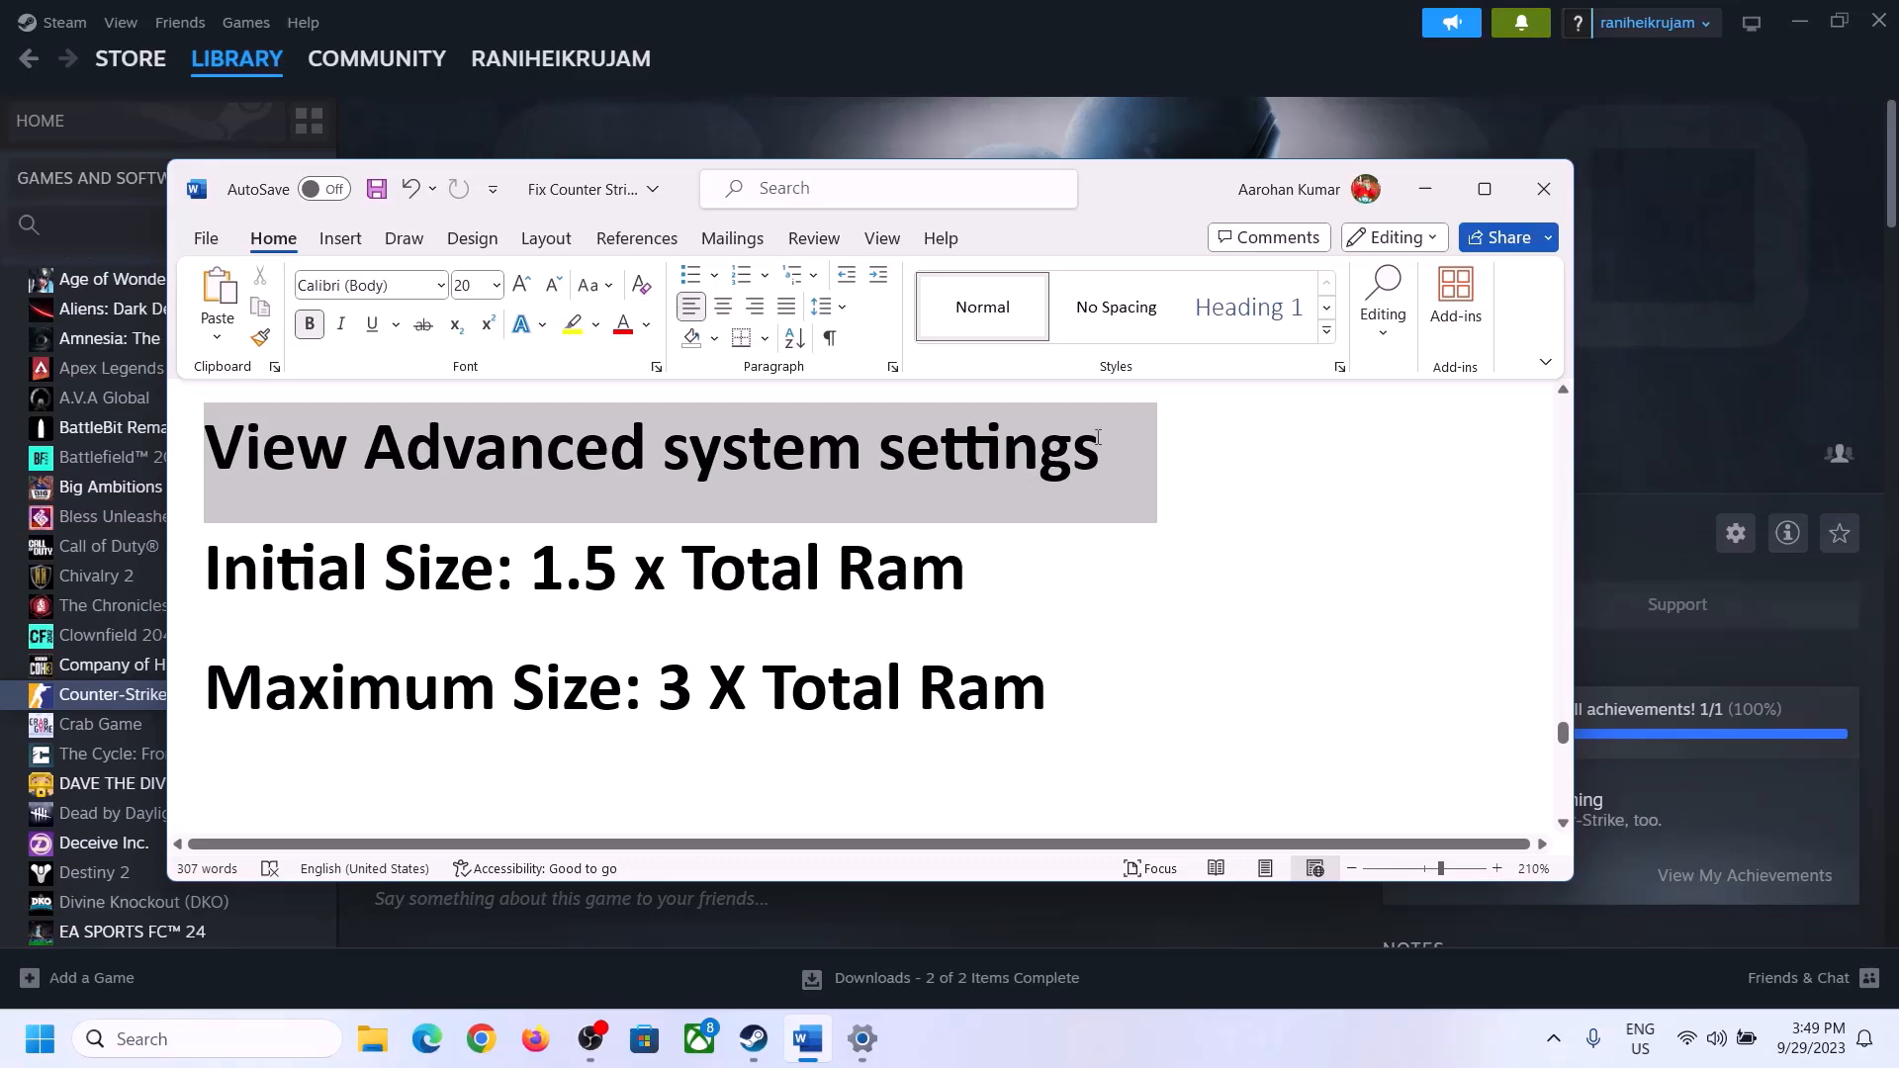
key("ctrl+c")
Search Windows for the copied text and open the View advanced system settings result
left_click(198, 1039)
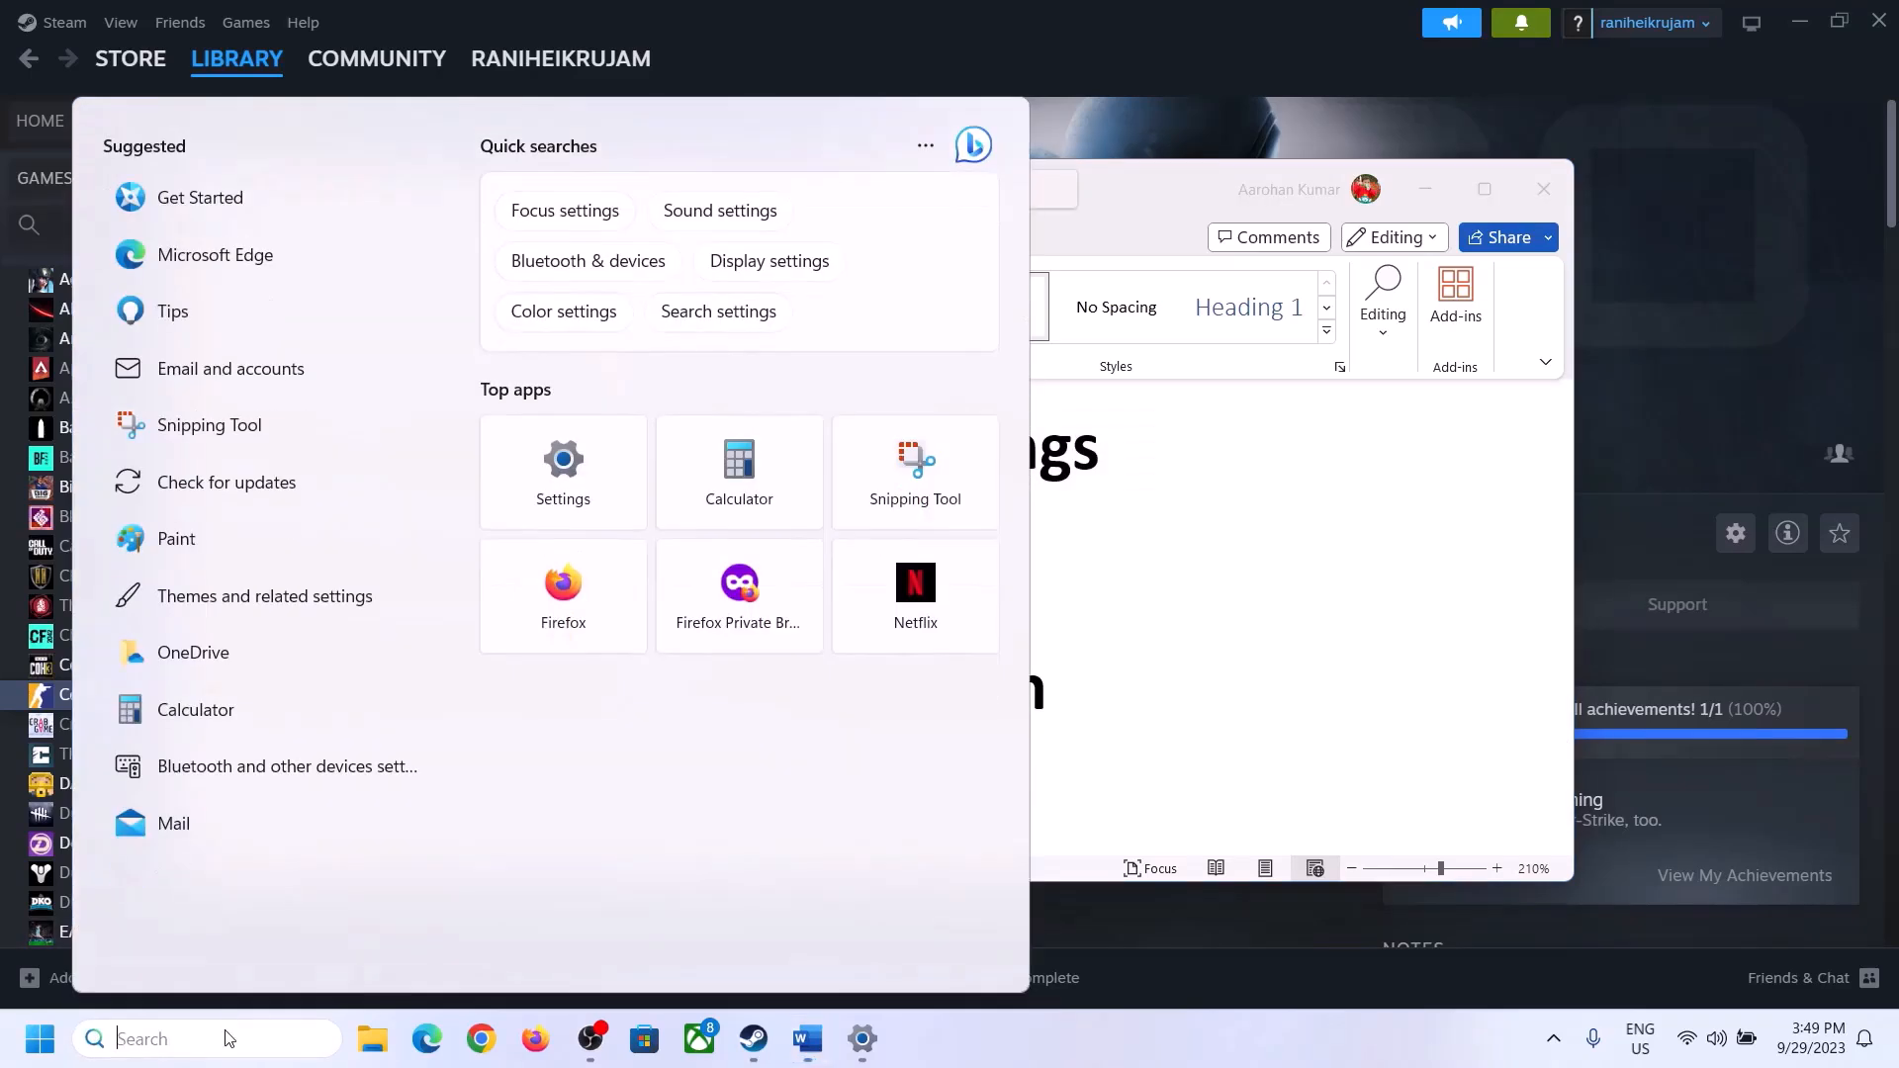
key("ctrl+v")
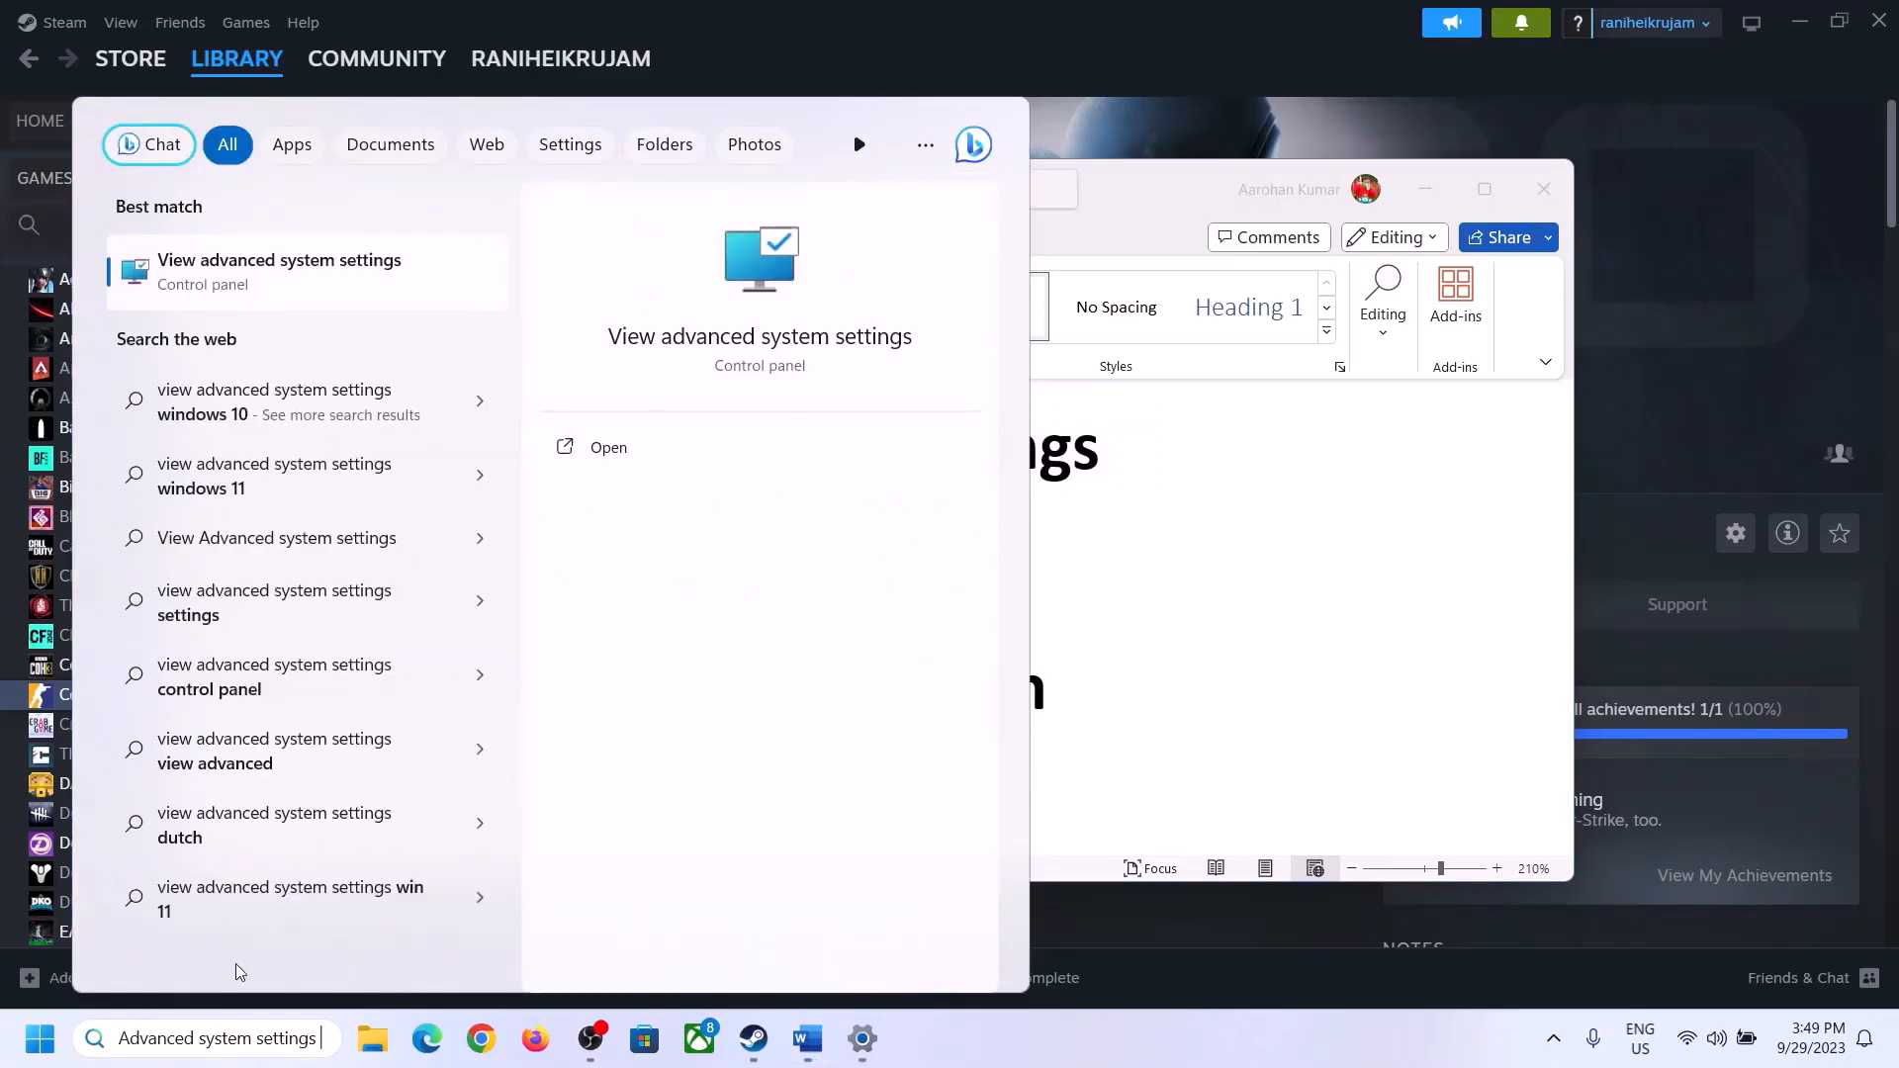
left_click(263, 287)
In the Virtual Memory settings under Performance, turn off automatic paging file management and choose Custom size for drive C:
left_click_drag(394, 188, 847, 337)
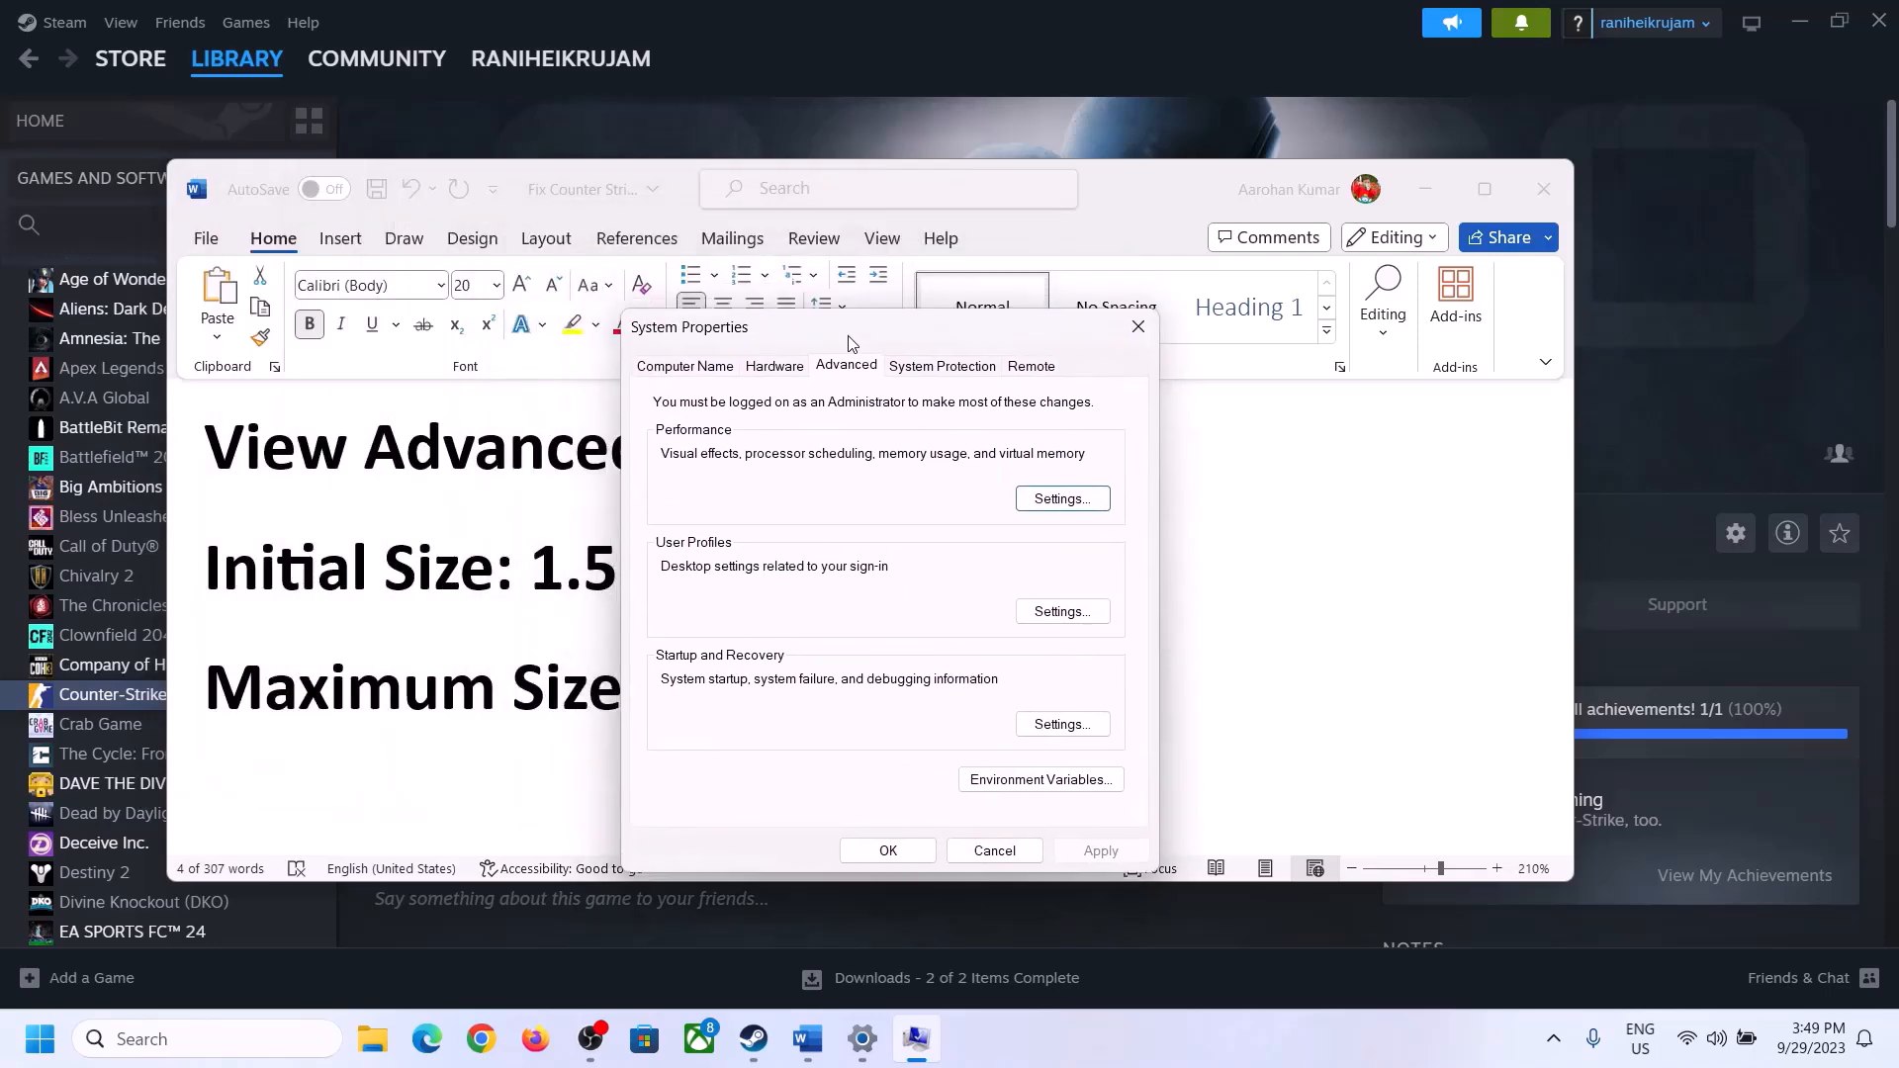
left_click(1063, 500)
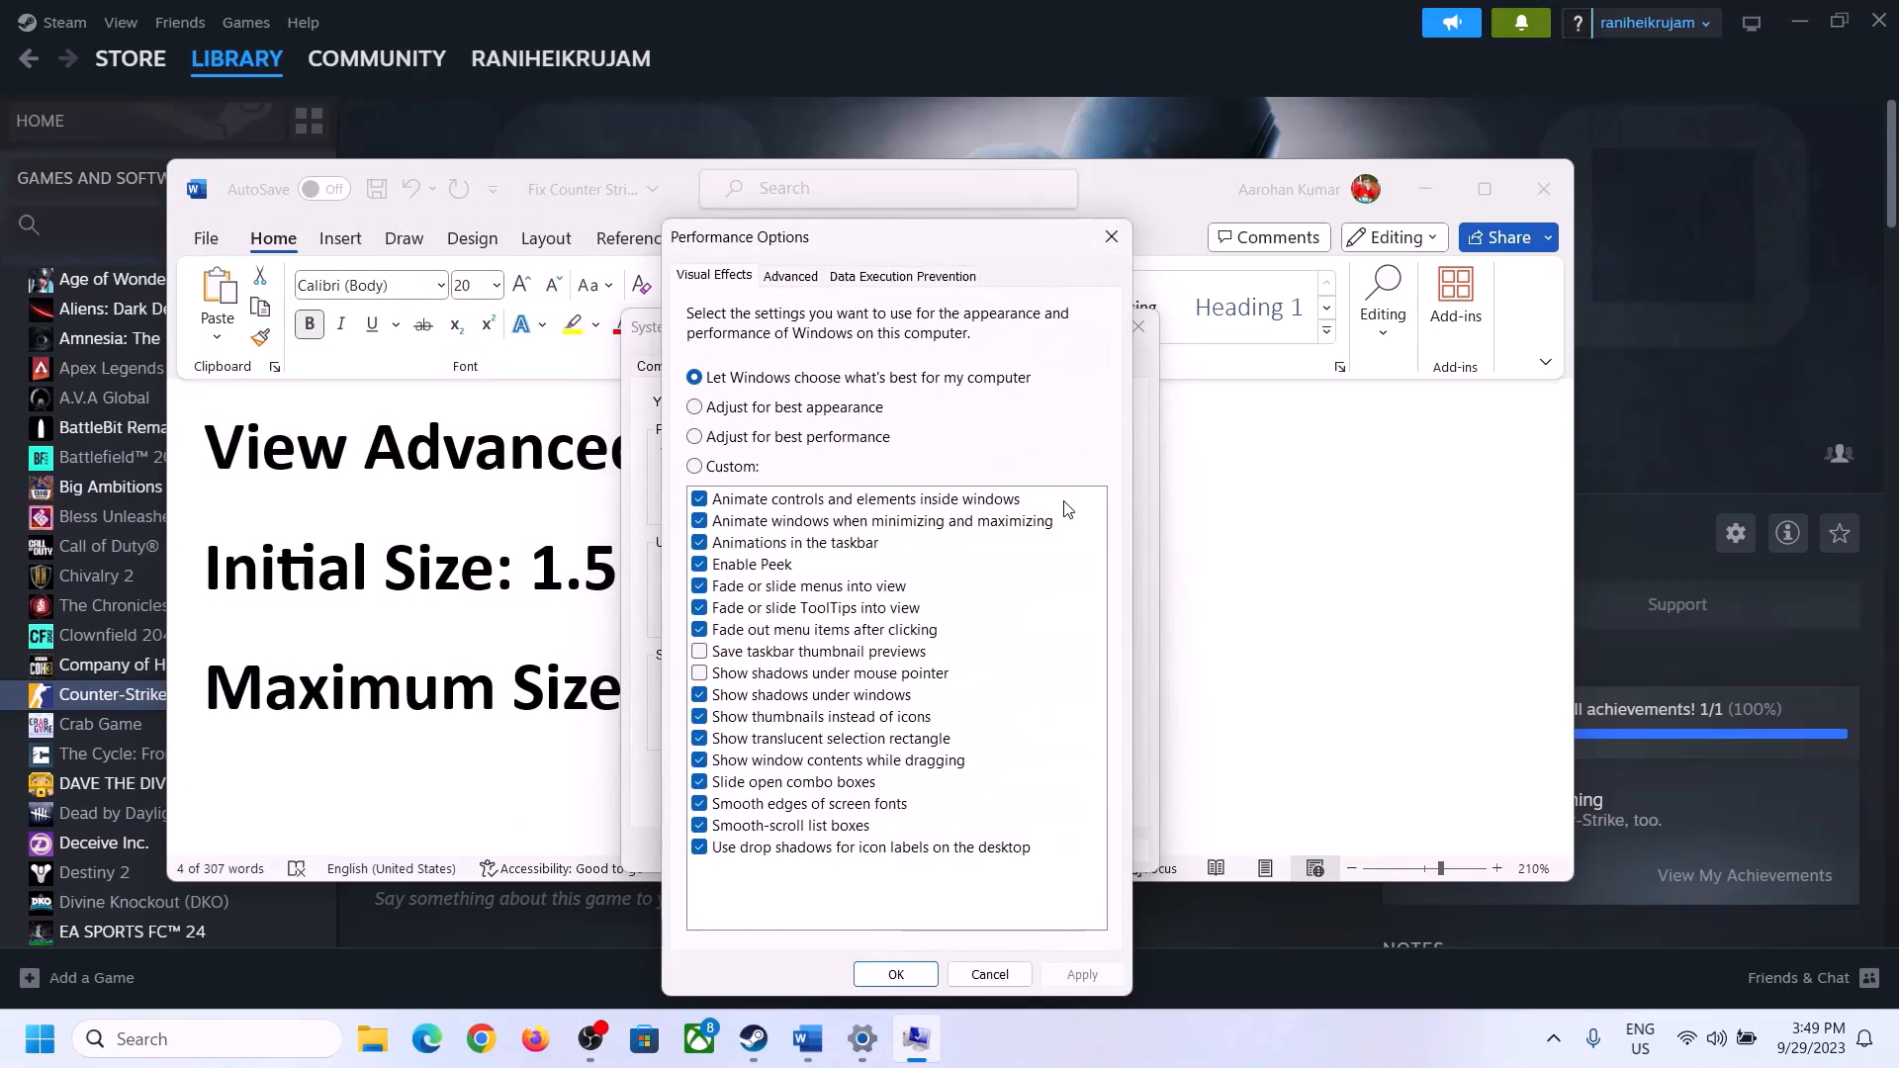
left_click(791, 277)
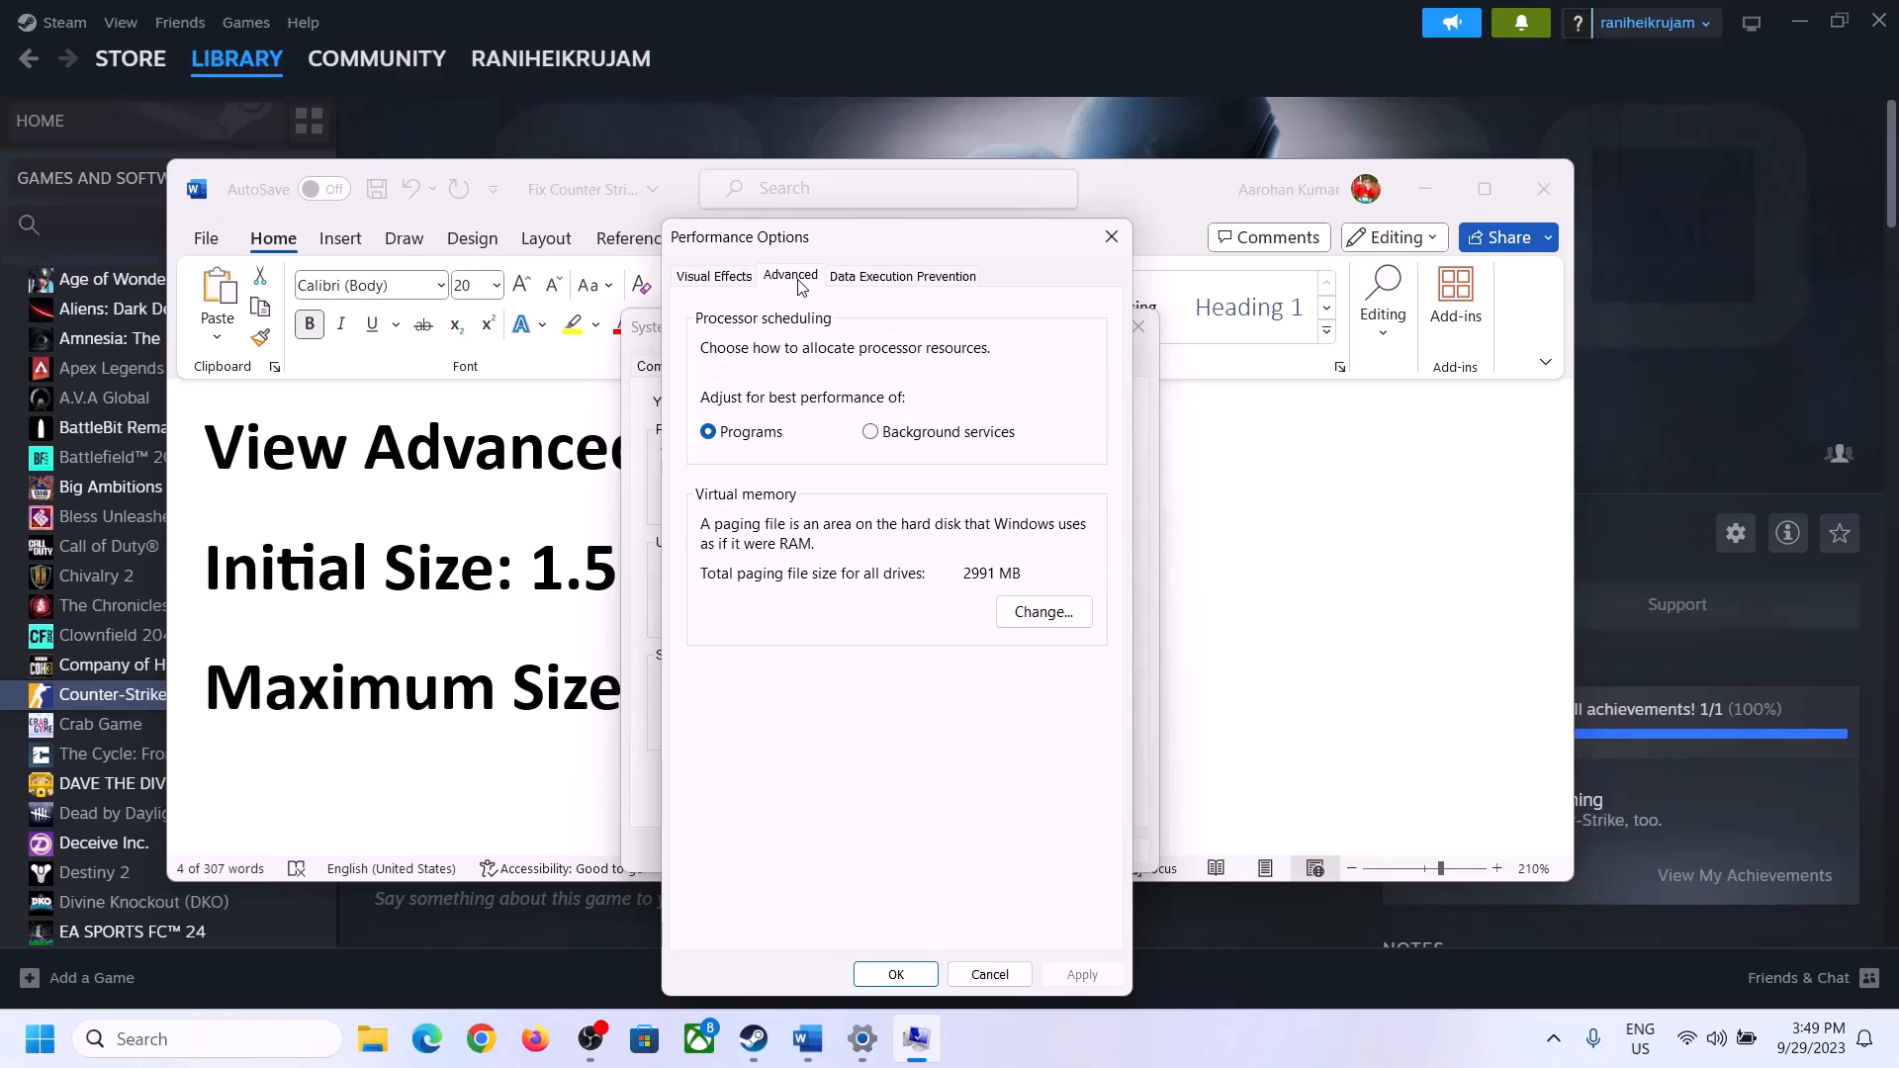
left_click(1048, 611)
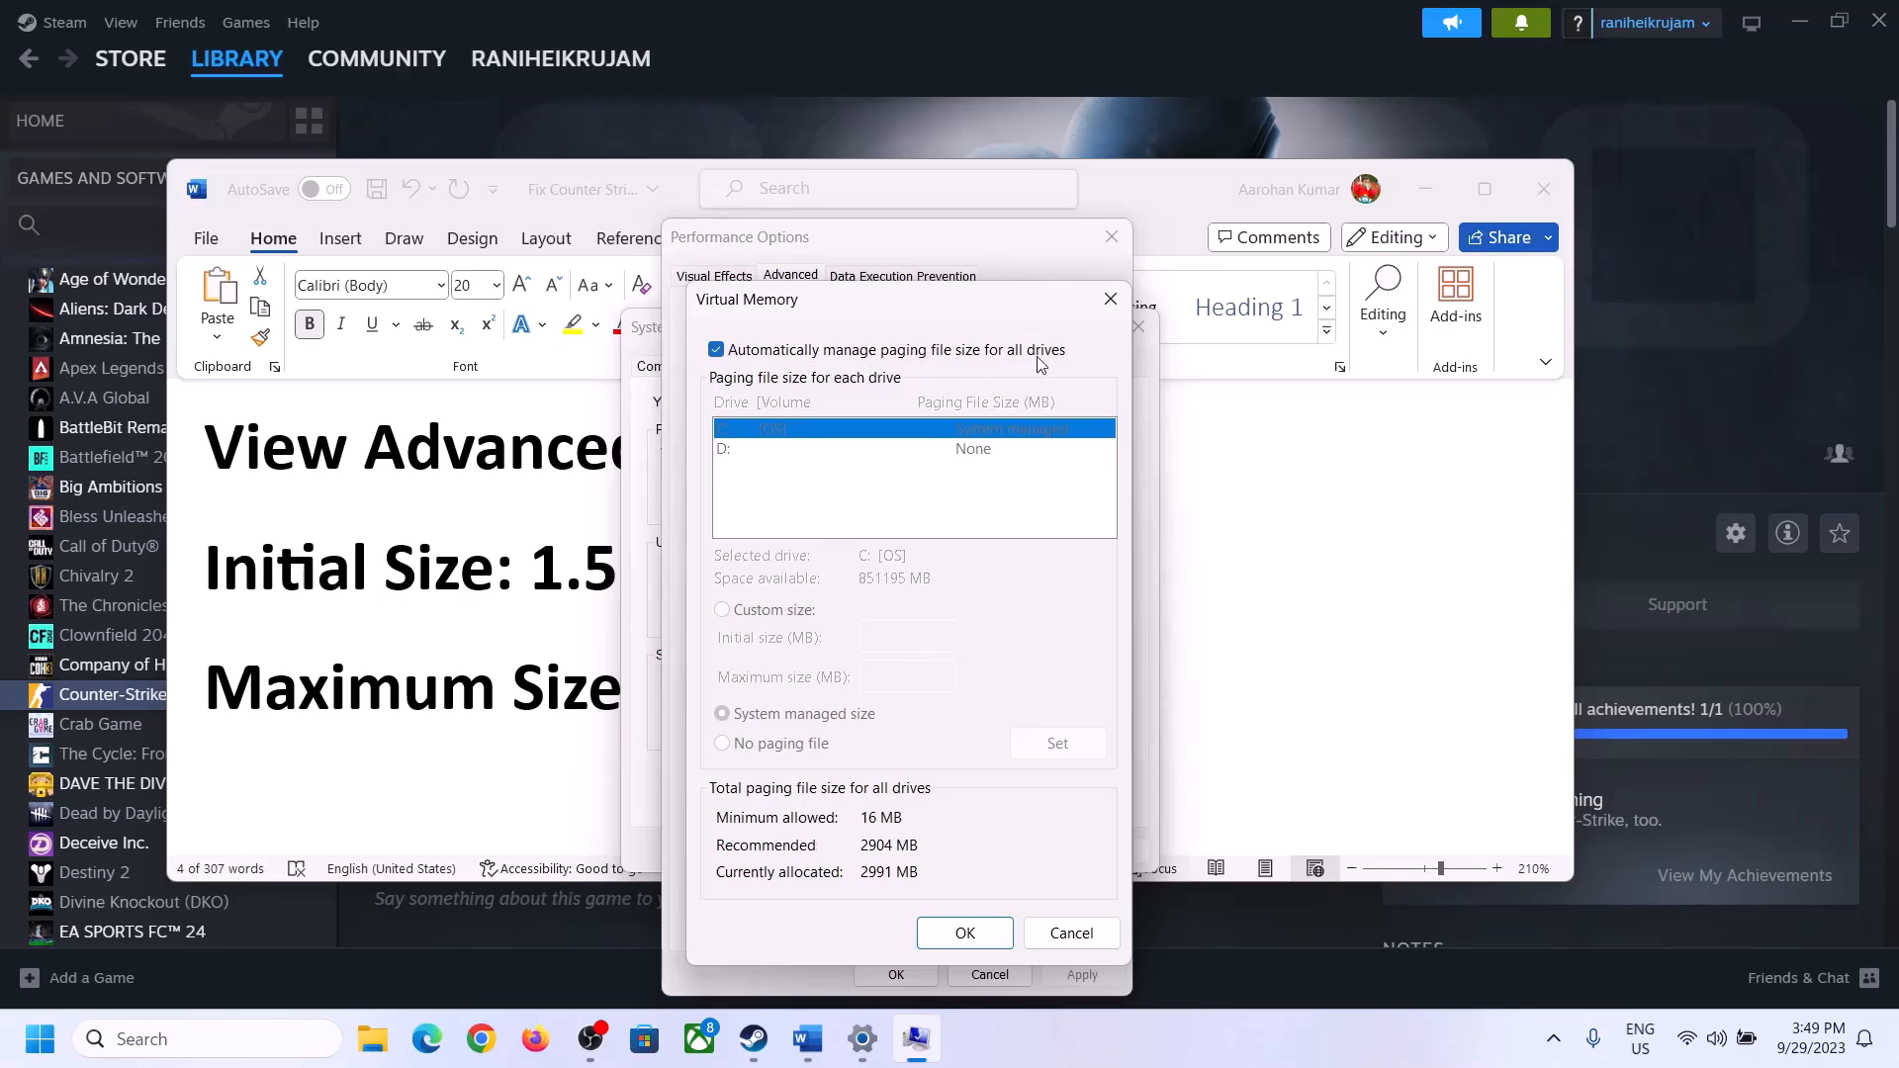
left_click(716, 350)
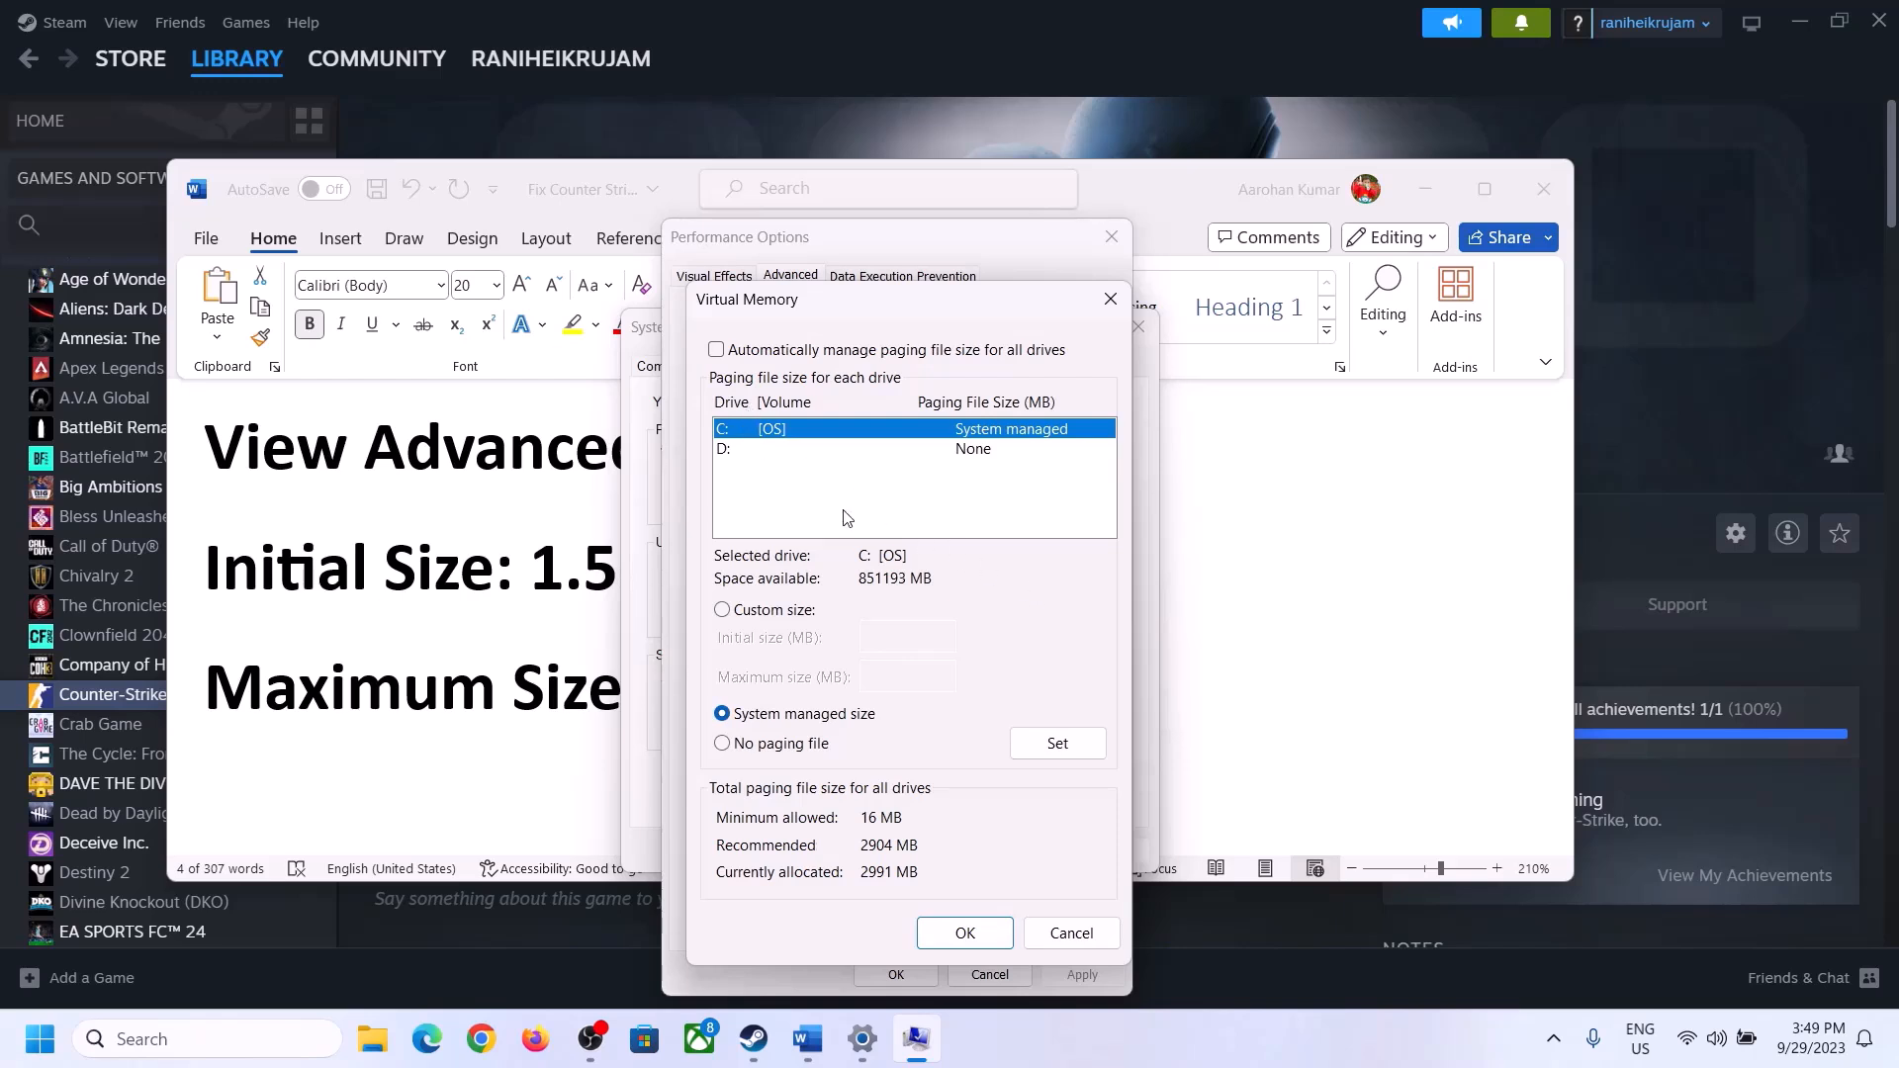
left_click(723, 613)
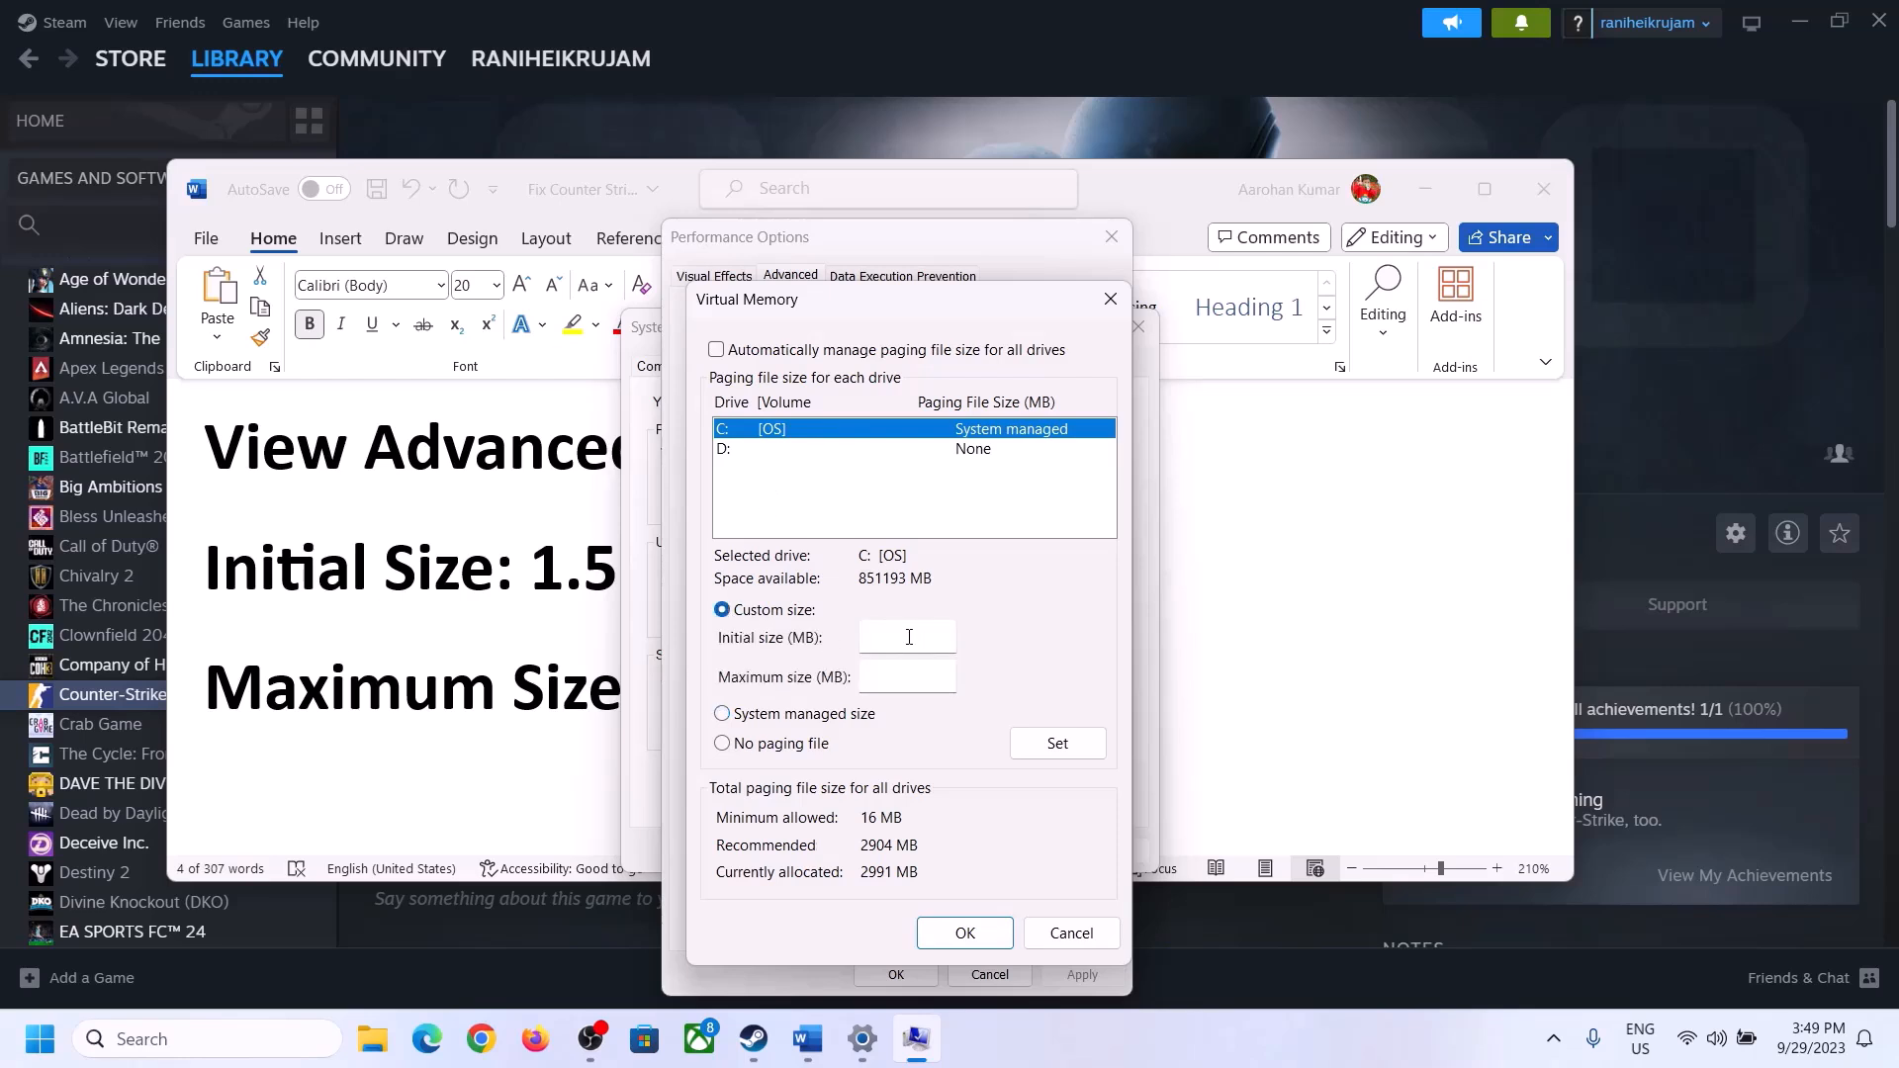
Highlight the initial size formula, "1.5 x Total Ram", in the Word document
left_click(570, 589)
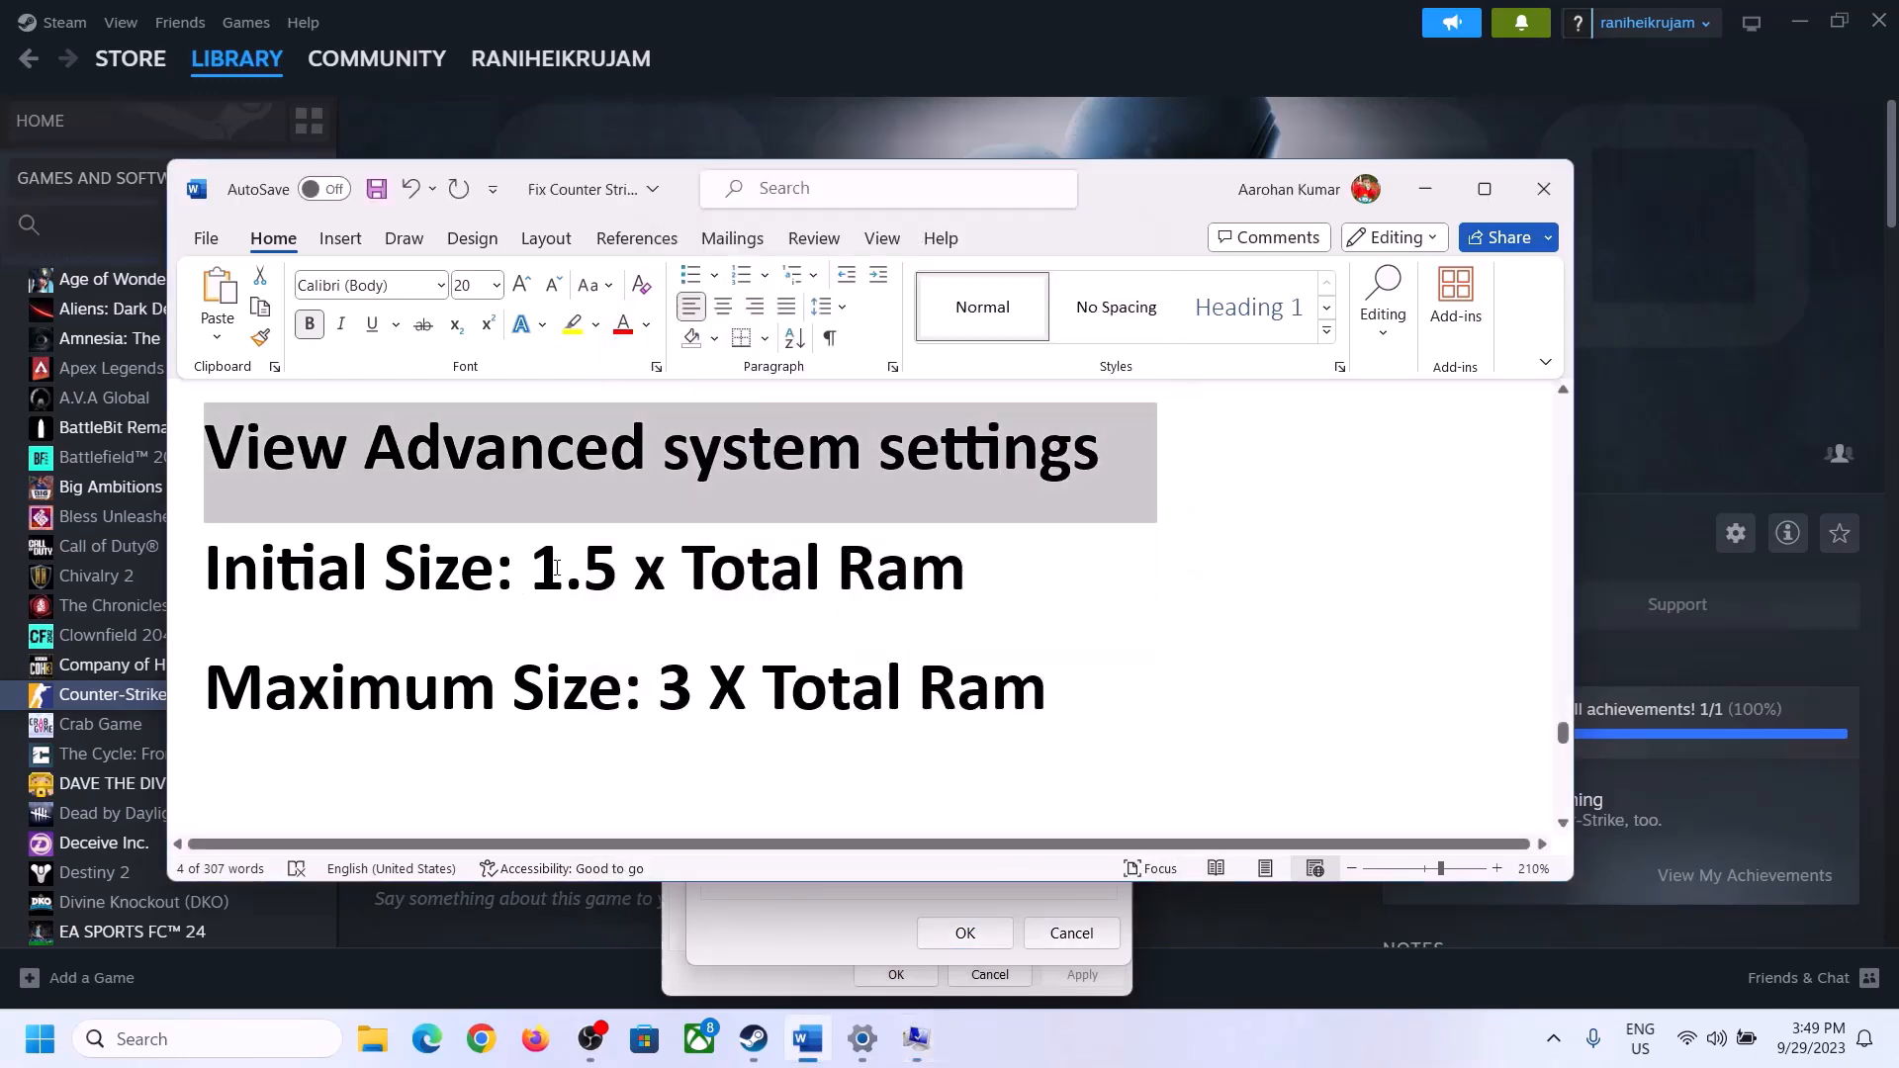
left_click_drag(555, 569, 880, 591)
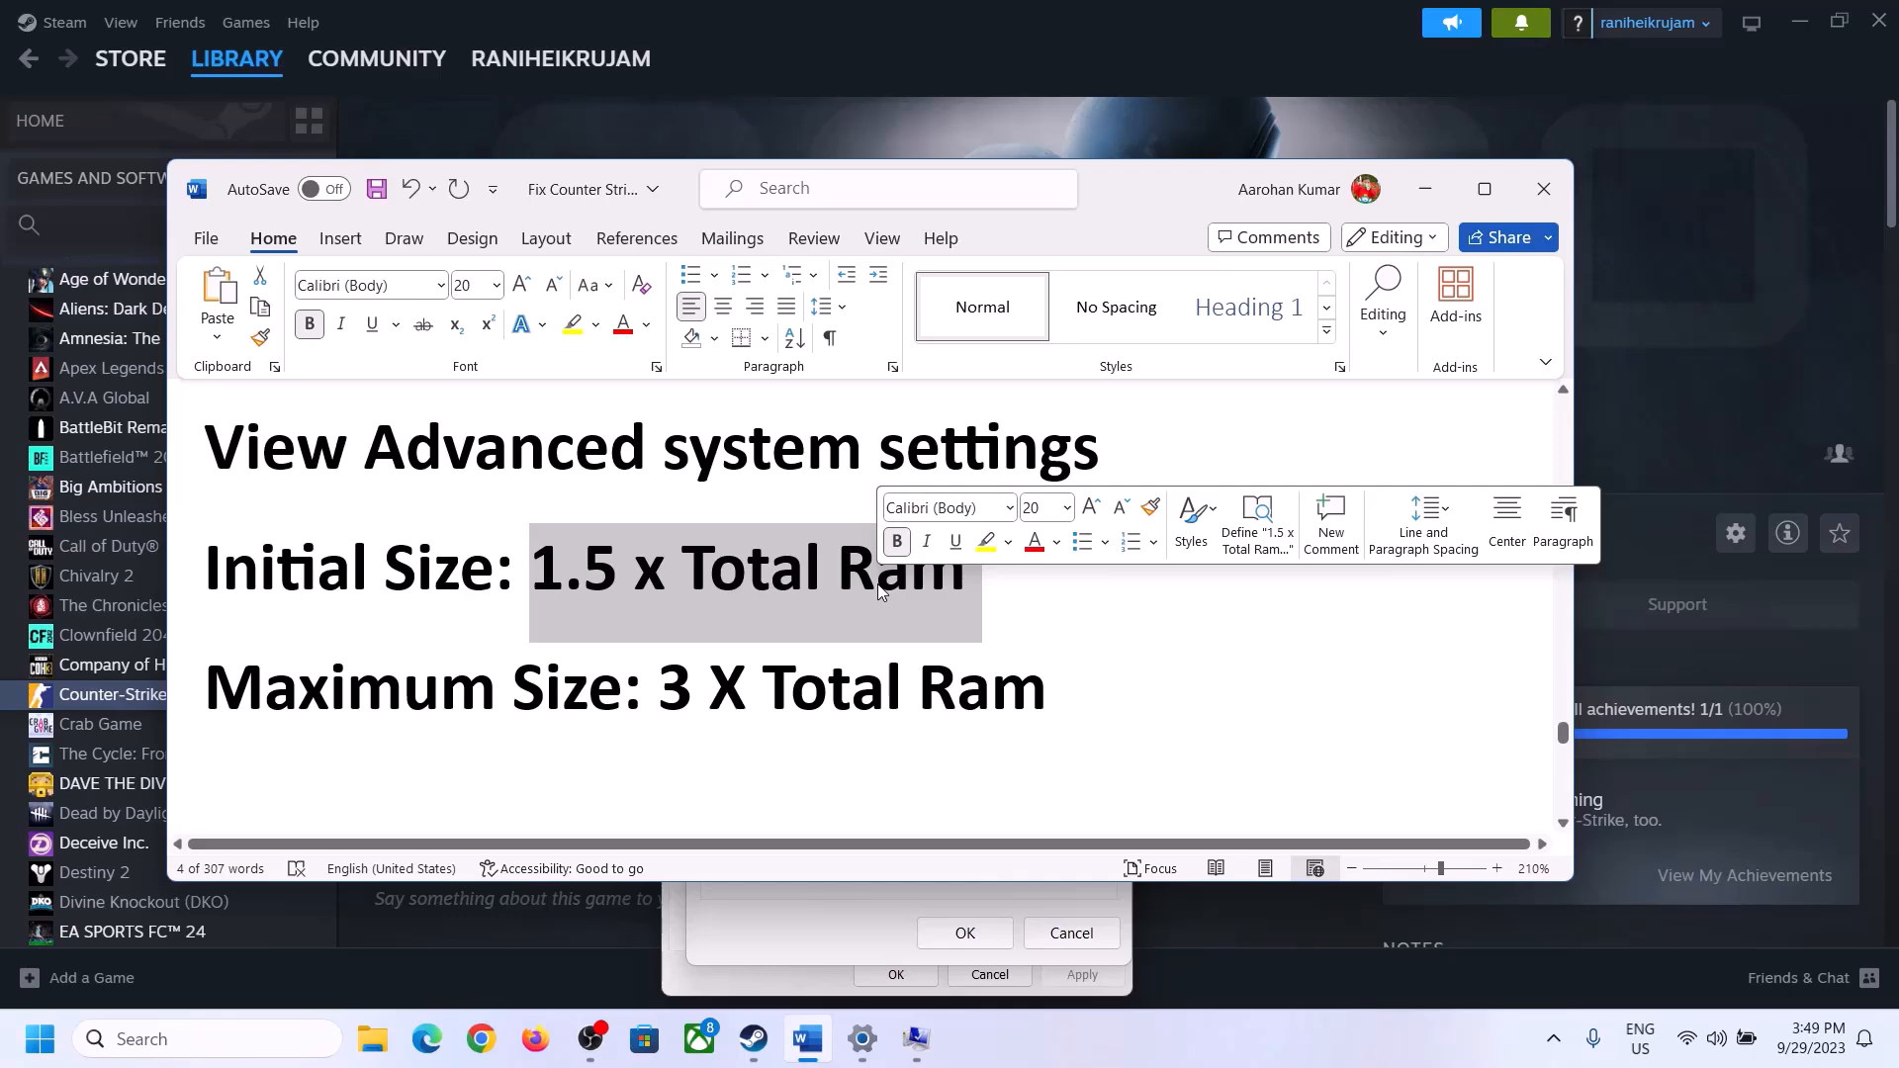
Switch to Windows Settings, open the System About page and highlight the Installed RAM value
left_click(862, 1045)
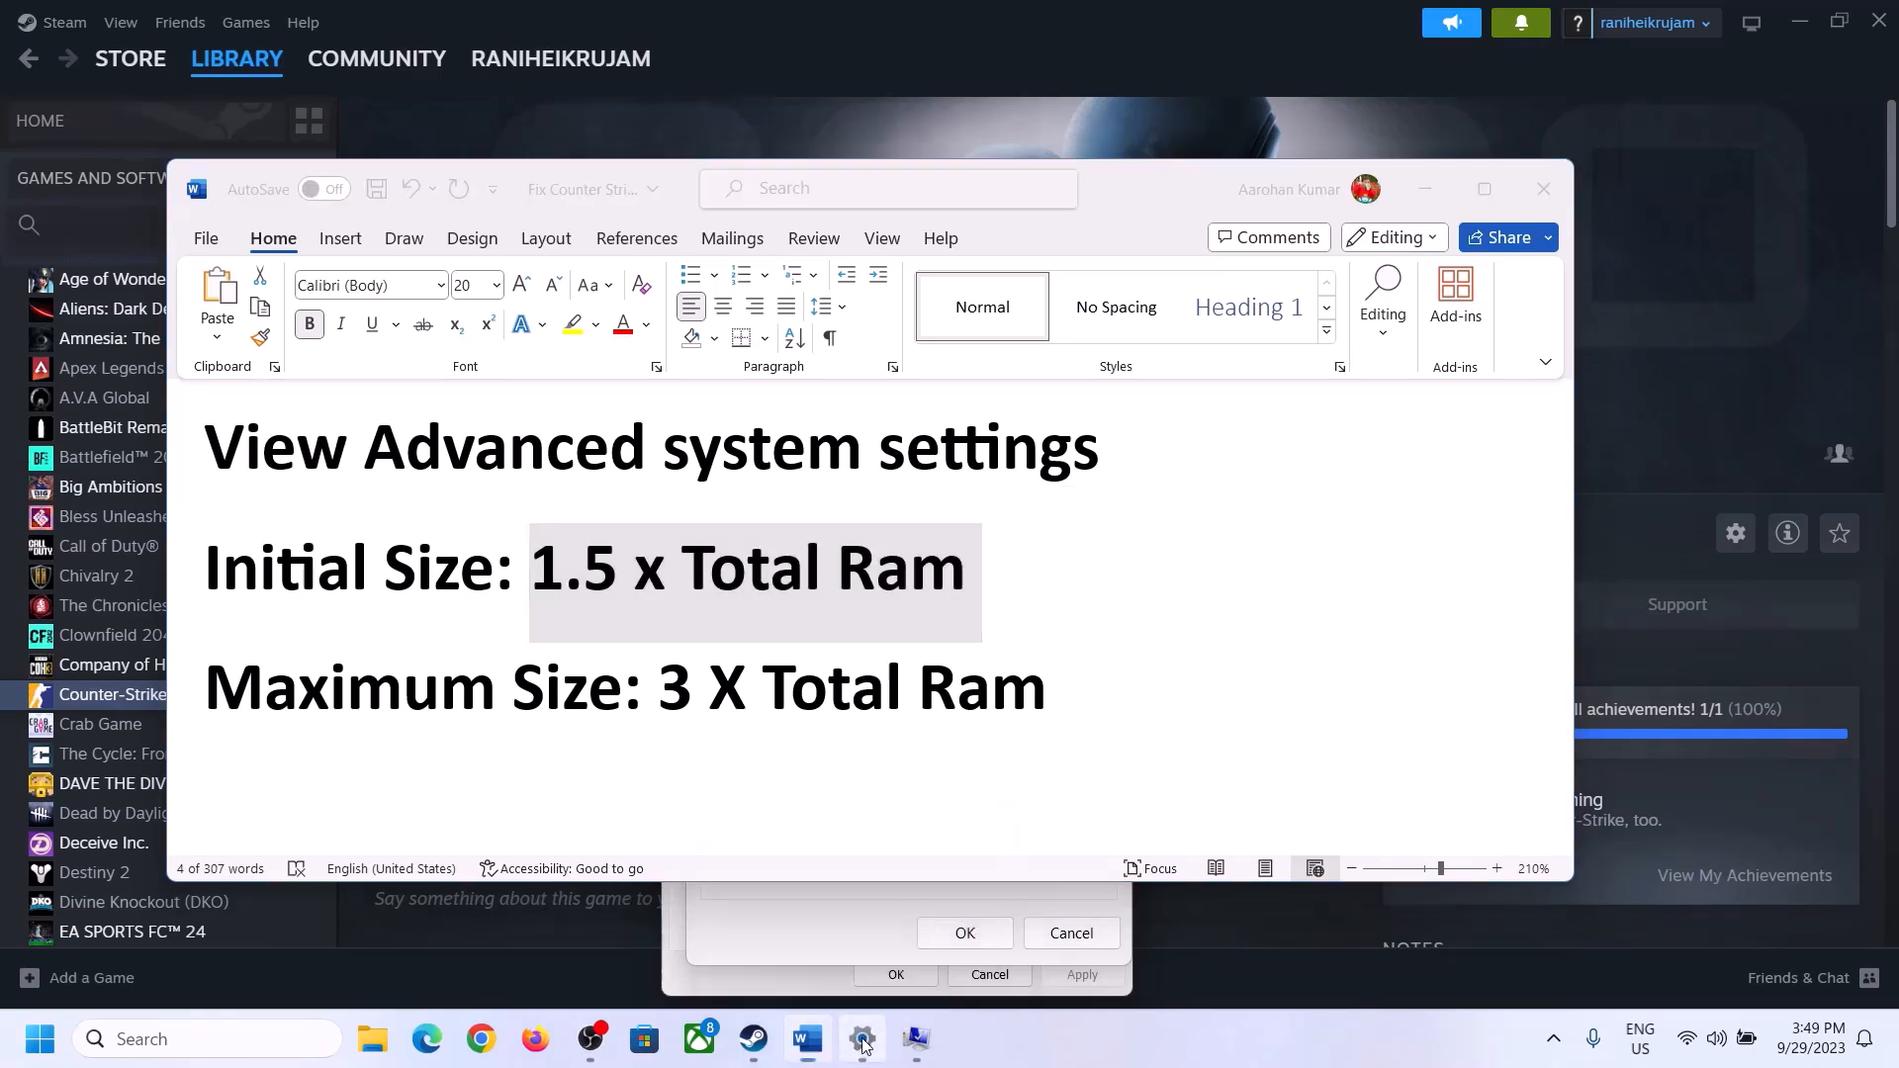
left_click(87, 319)
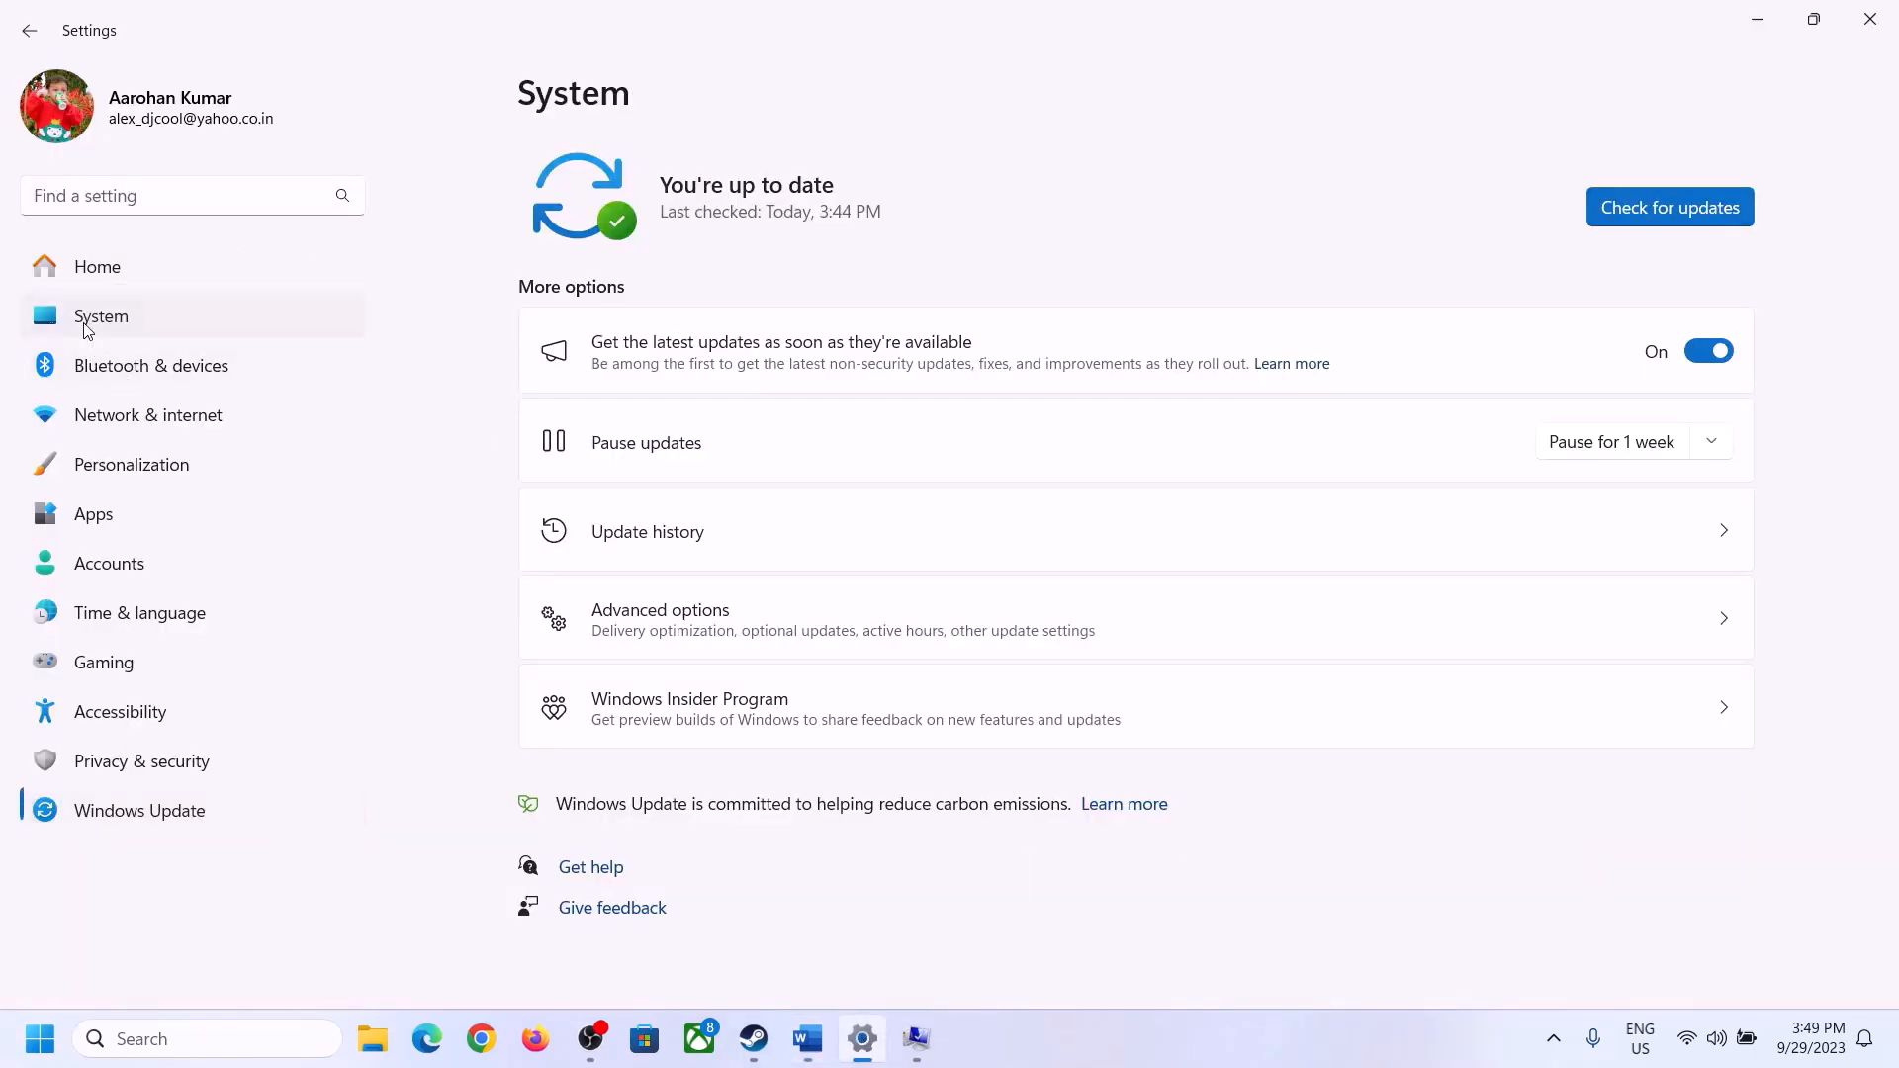
scroll(690, 789, "down", 8)
left_click(625, 938)
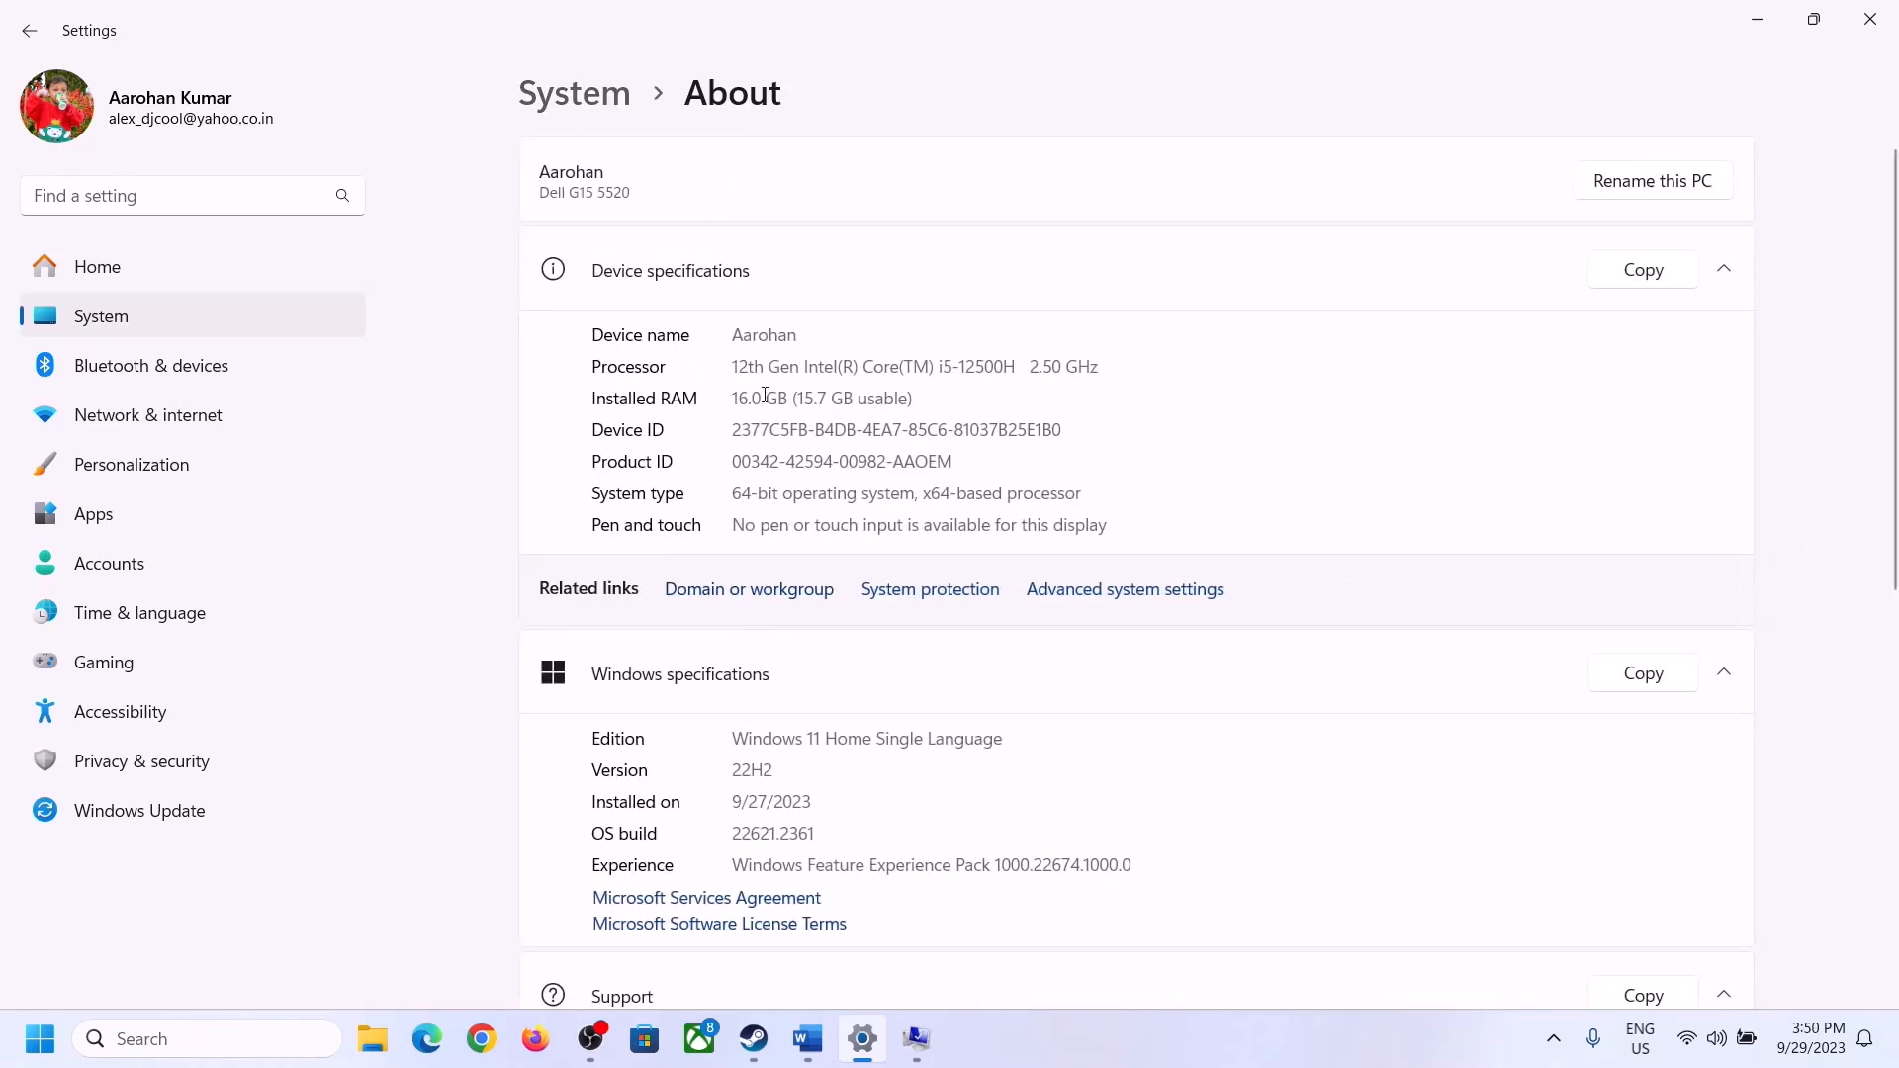
left_click_drag(747, 397, 723, 397)
left_click(764, 401)
left_click_drag(749, 395, 725, 398)
Return to the Virtual Memory dialog, launch Calculator with the Run command "calc" and place it beside the dialog
left_click(907, 1042)
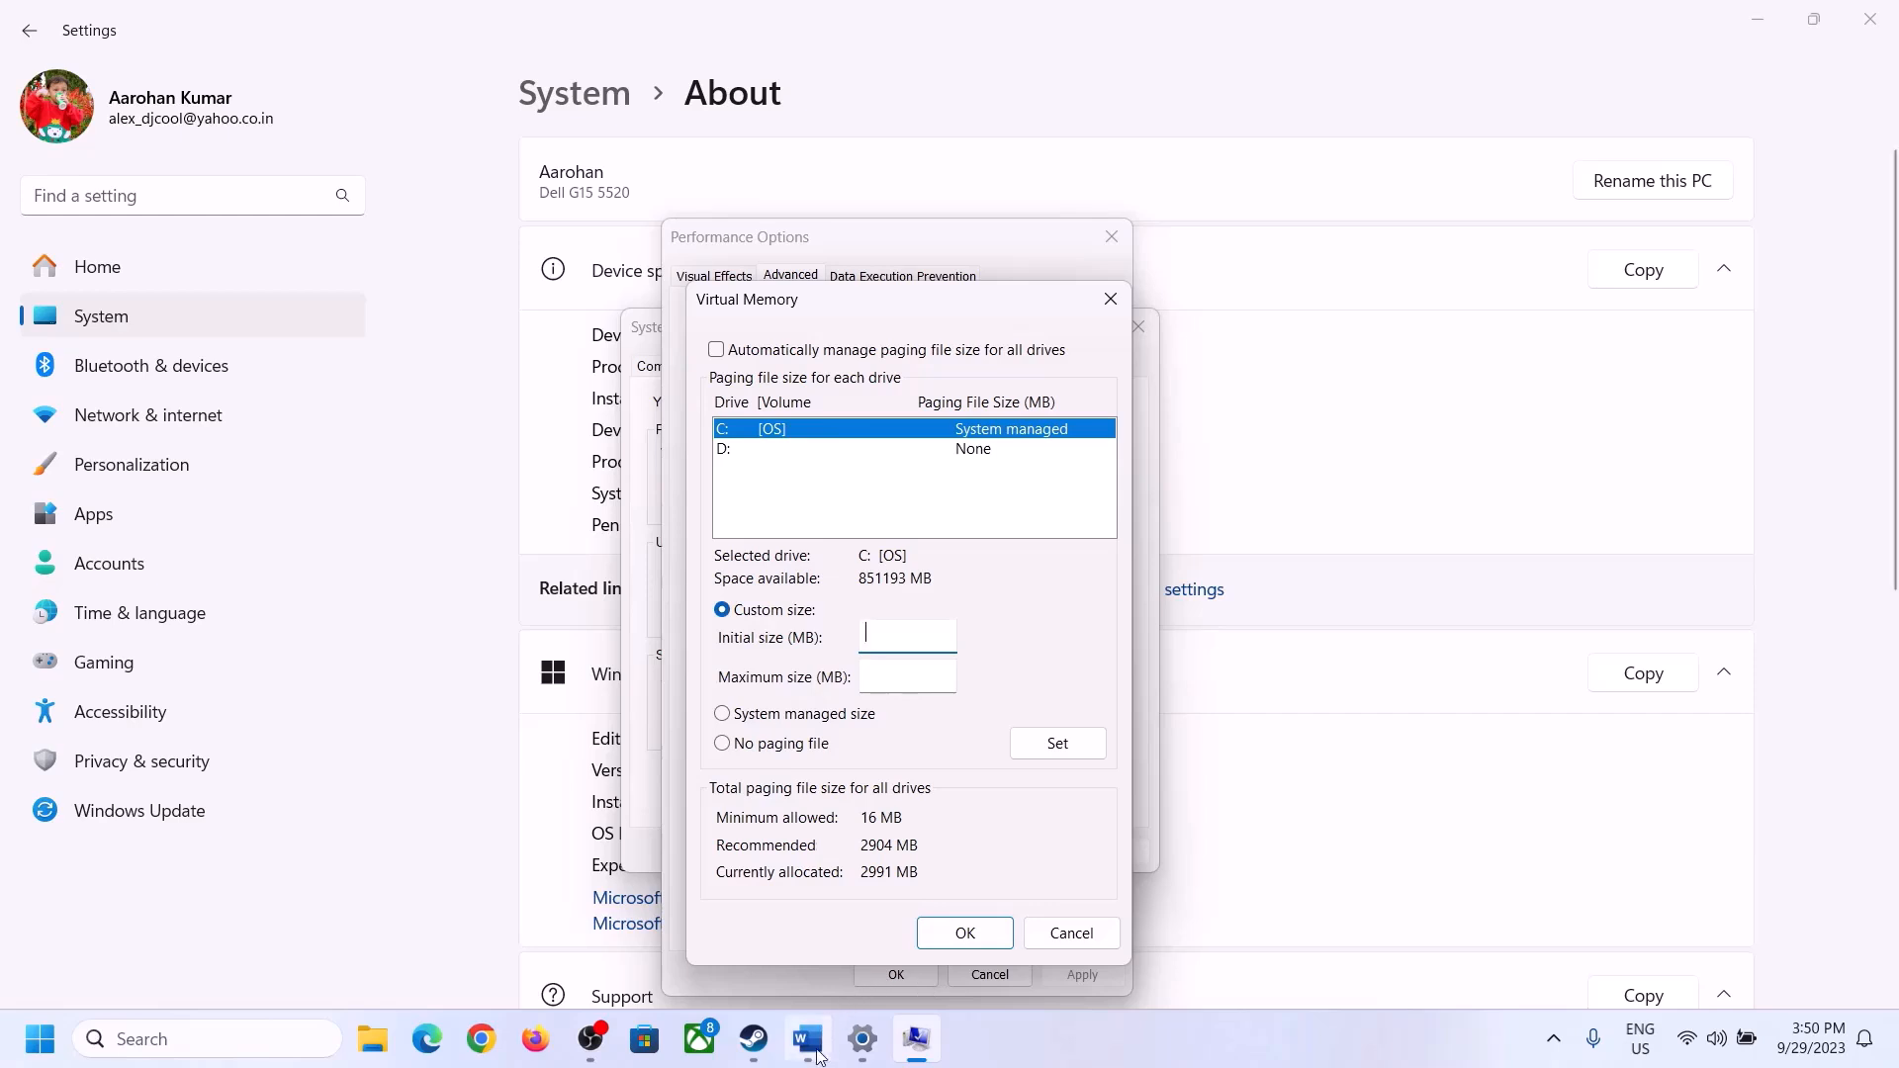
mouse_move(857, 914)
key("super+r")
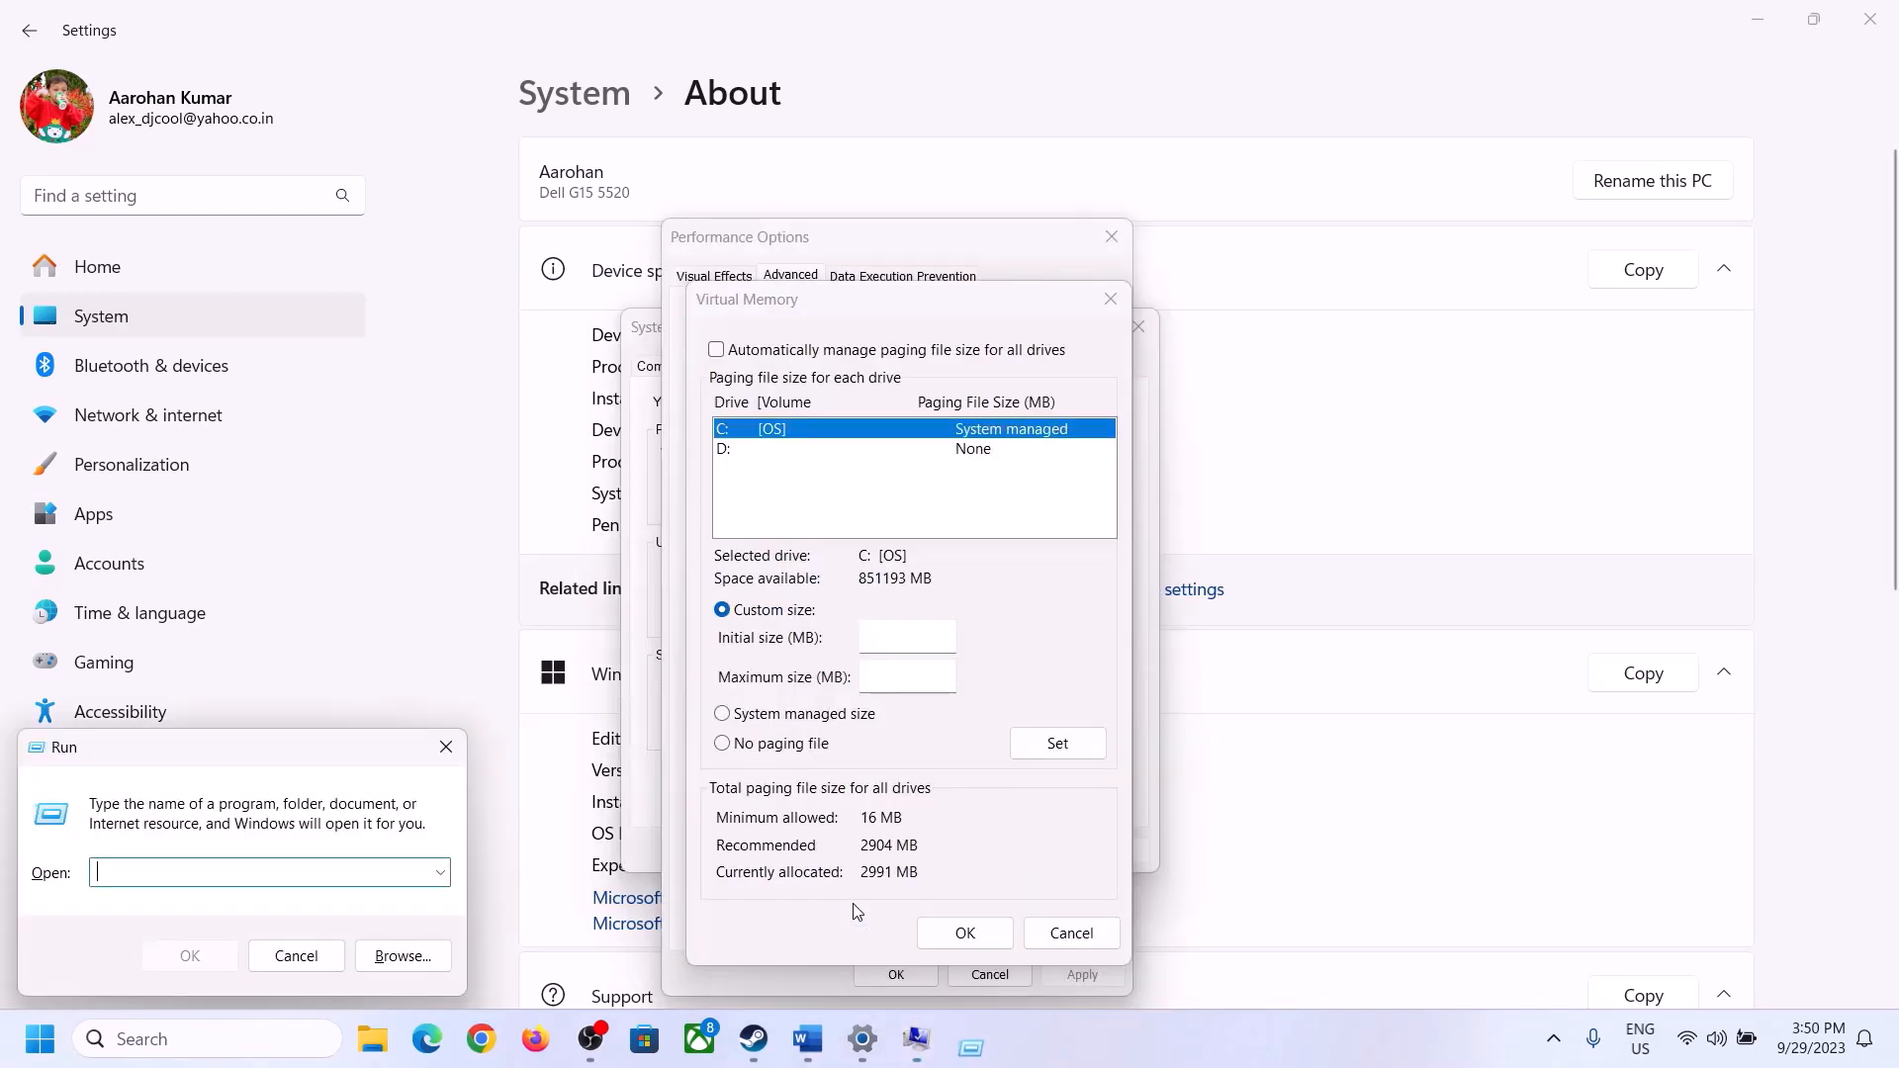
type("calc")
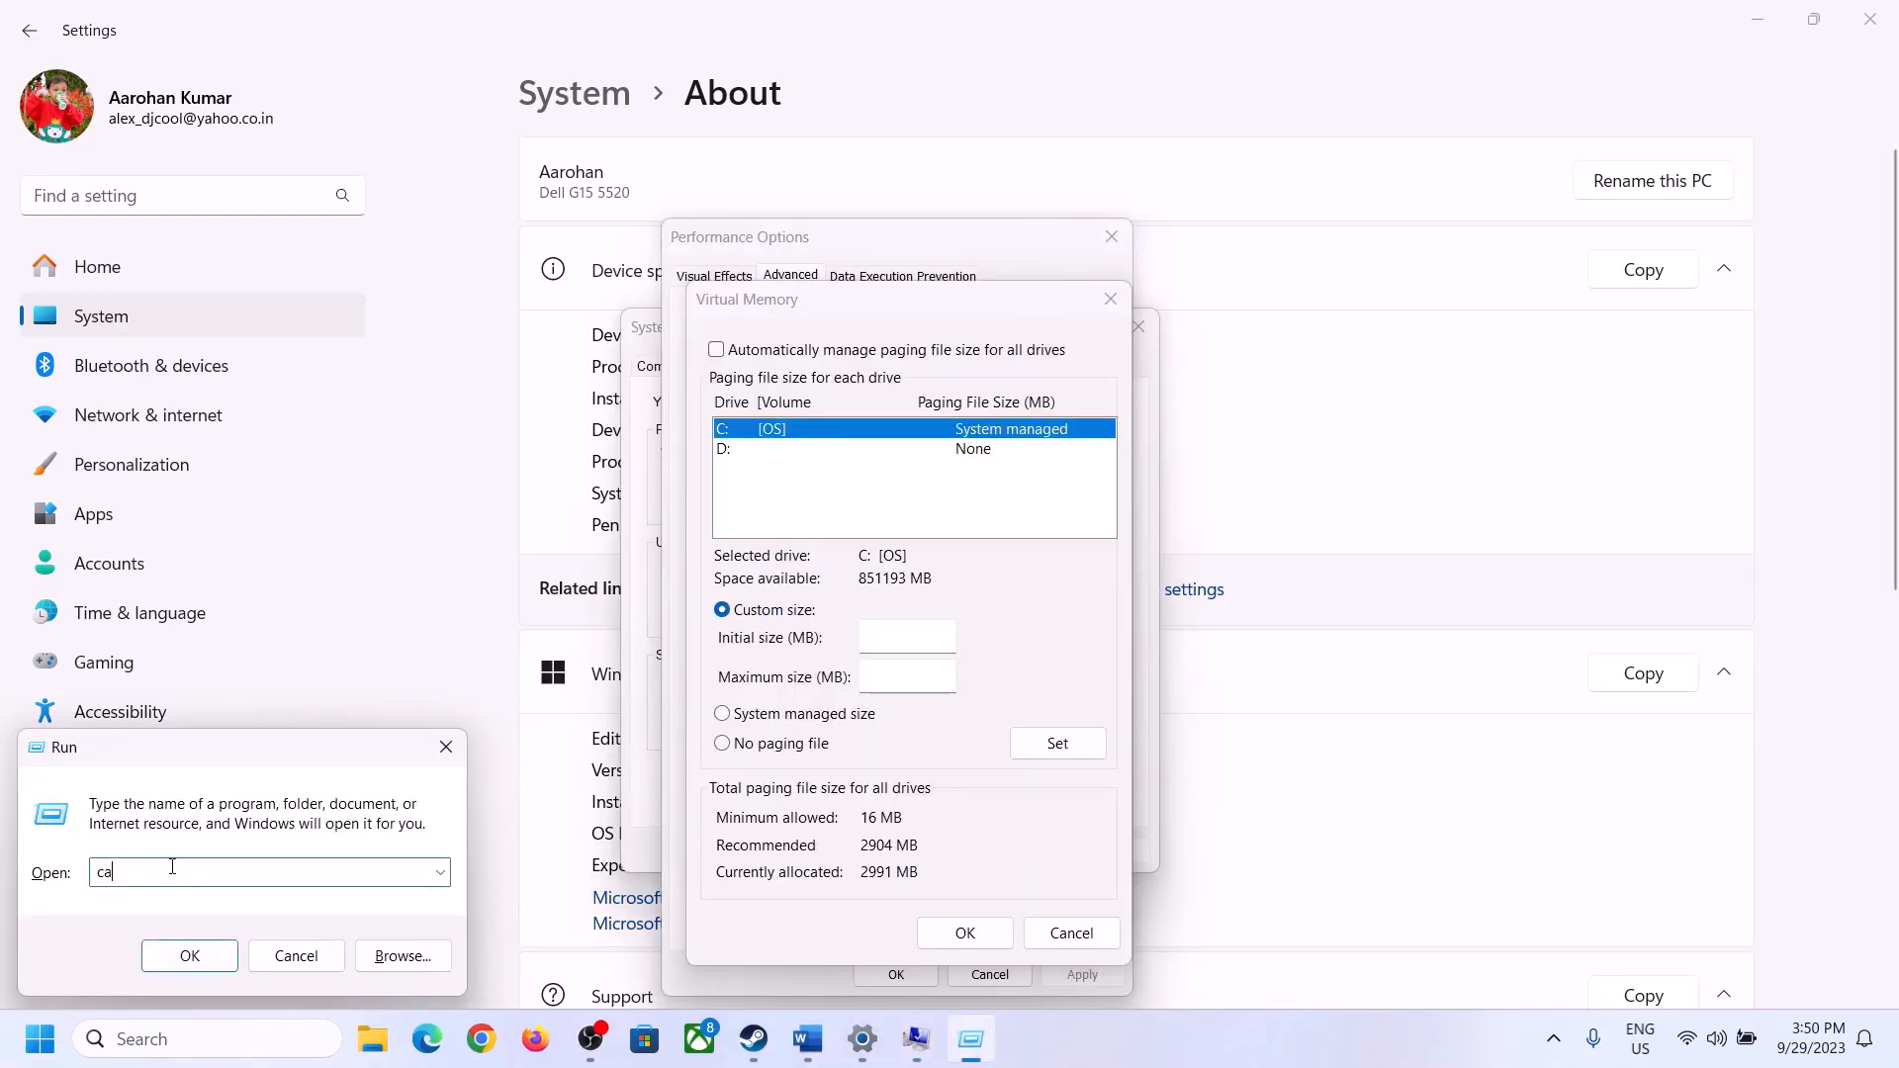
left_click(188, 956)
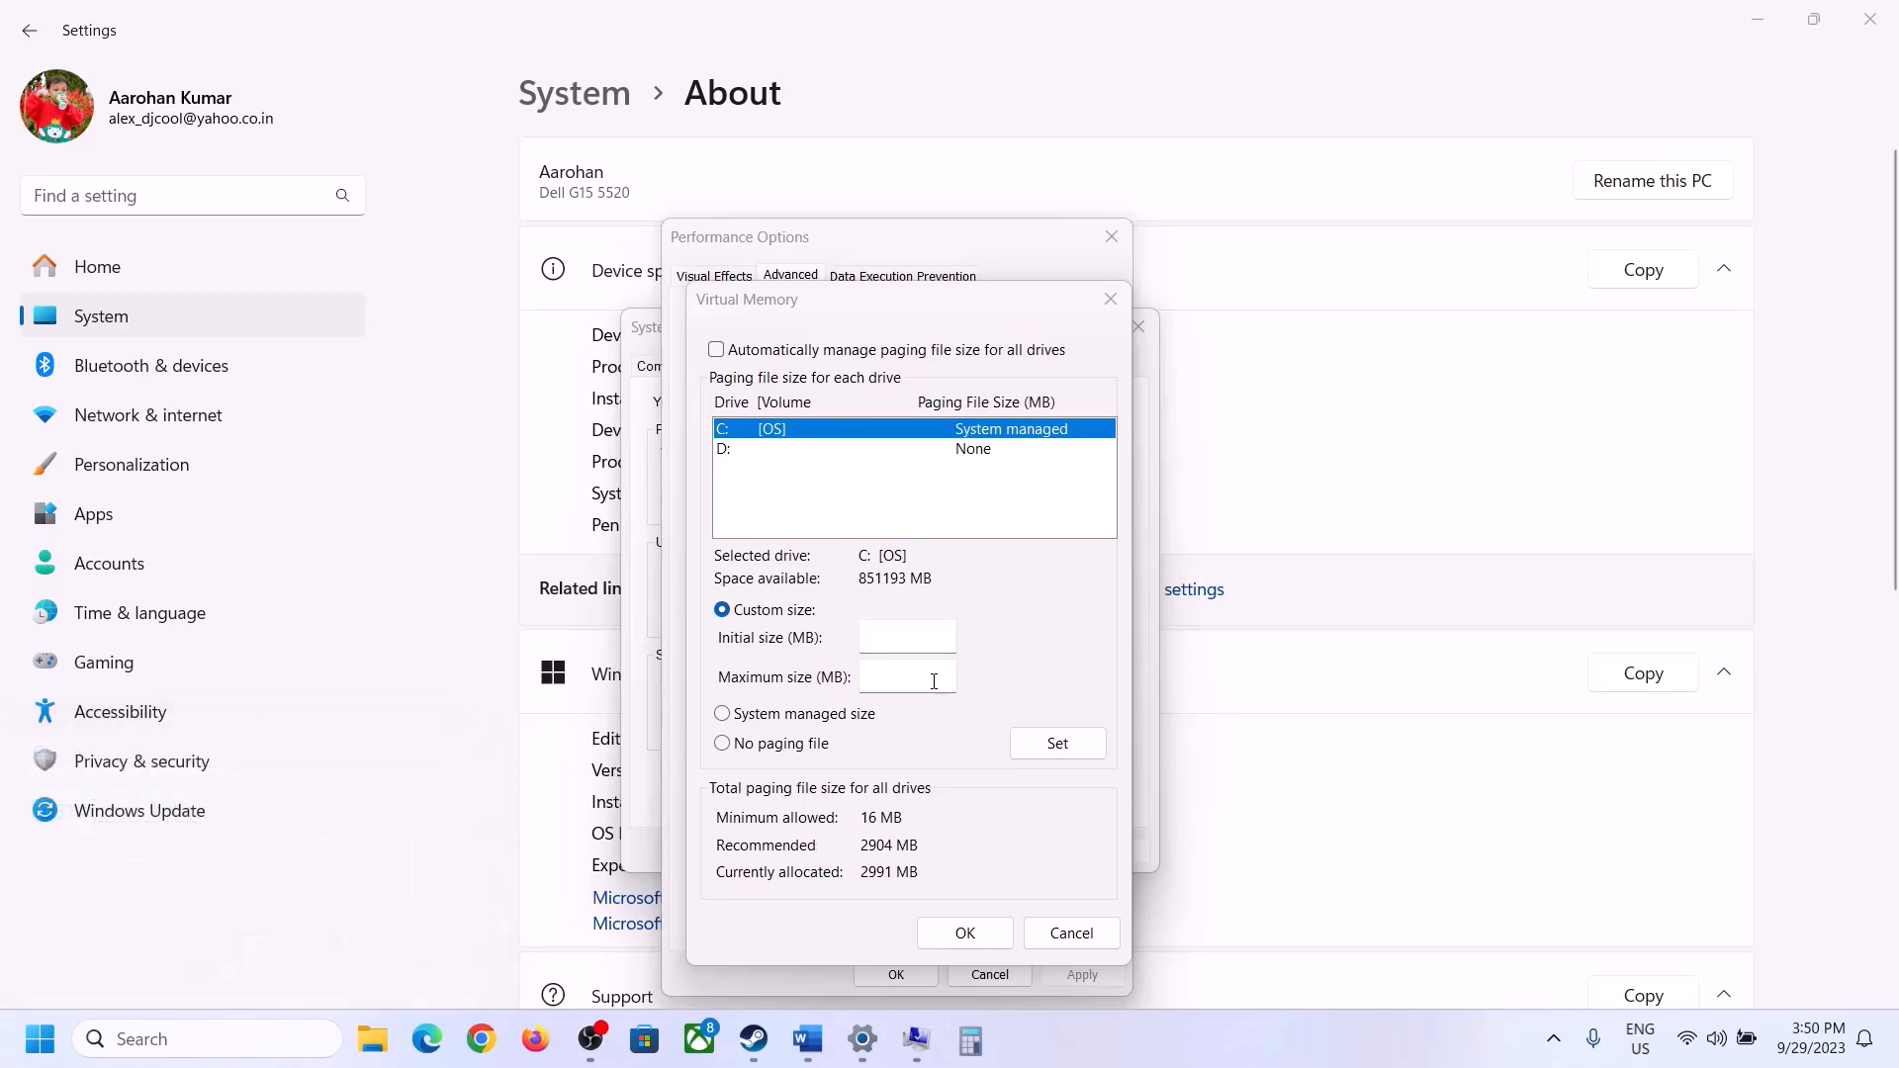
left_click_drag(238, 34, 1382, 316)
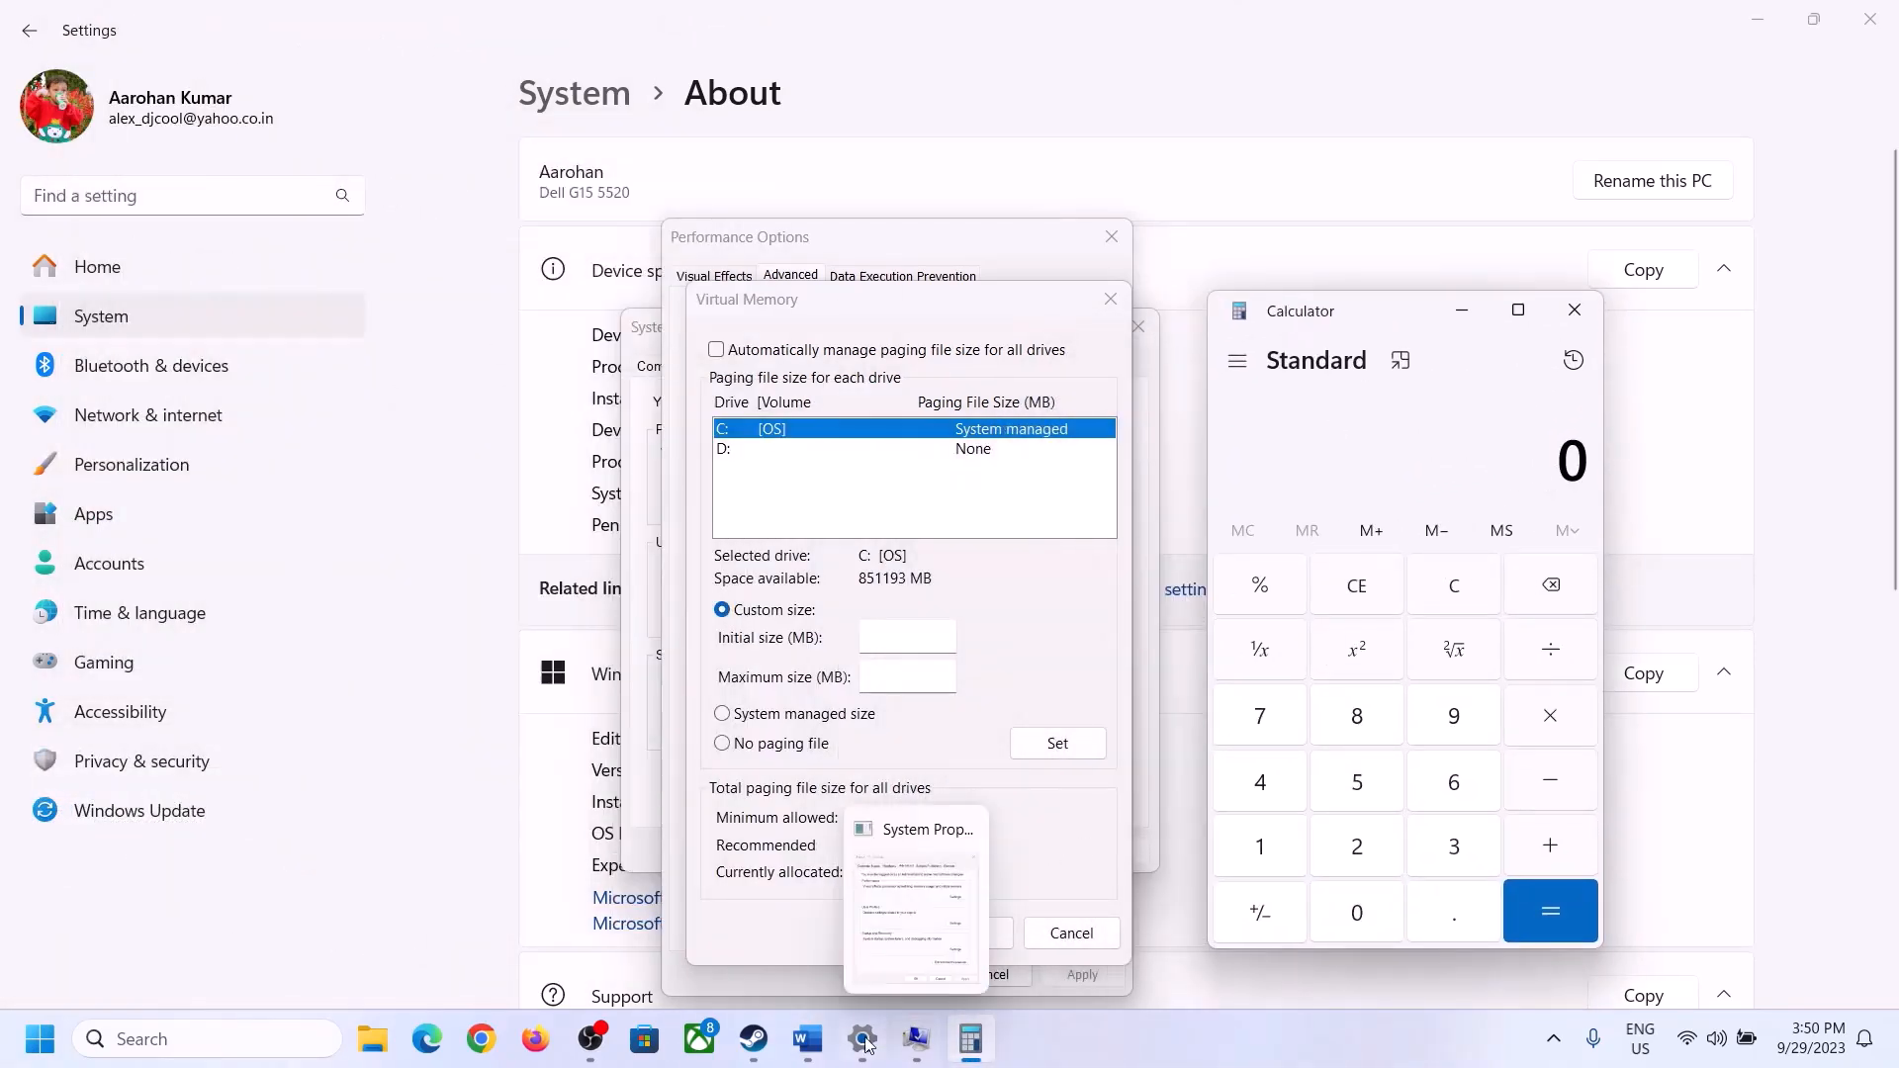
Check the size formulas in the Word document and calculate 16 x 1024 in Calculator
left_click(808, 1039)
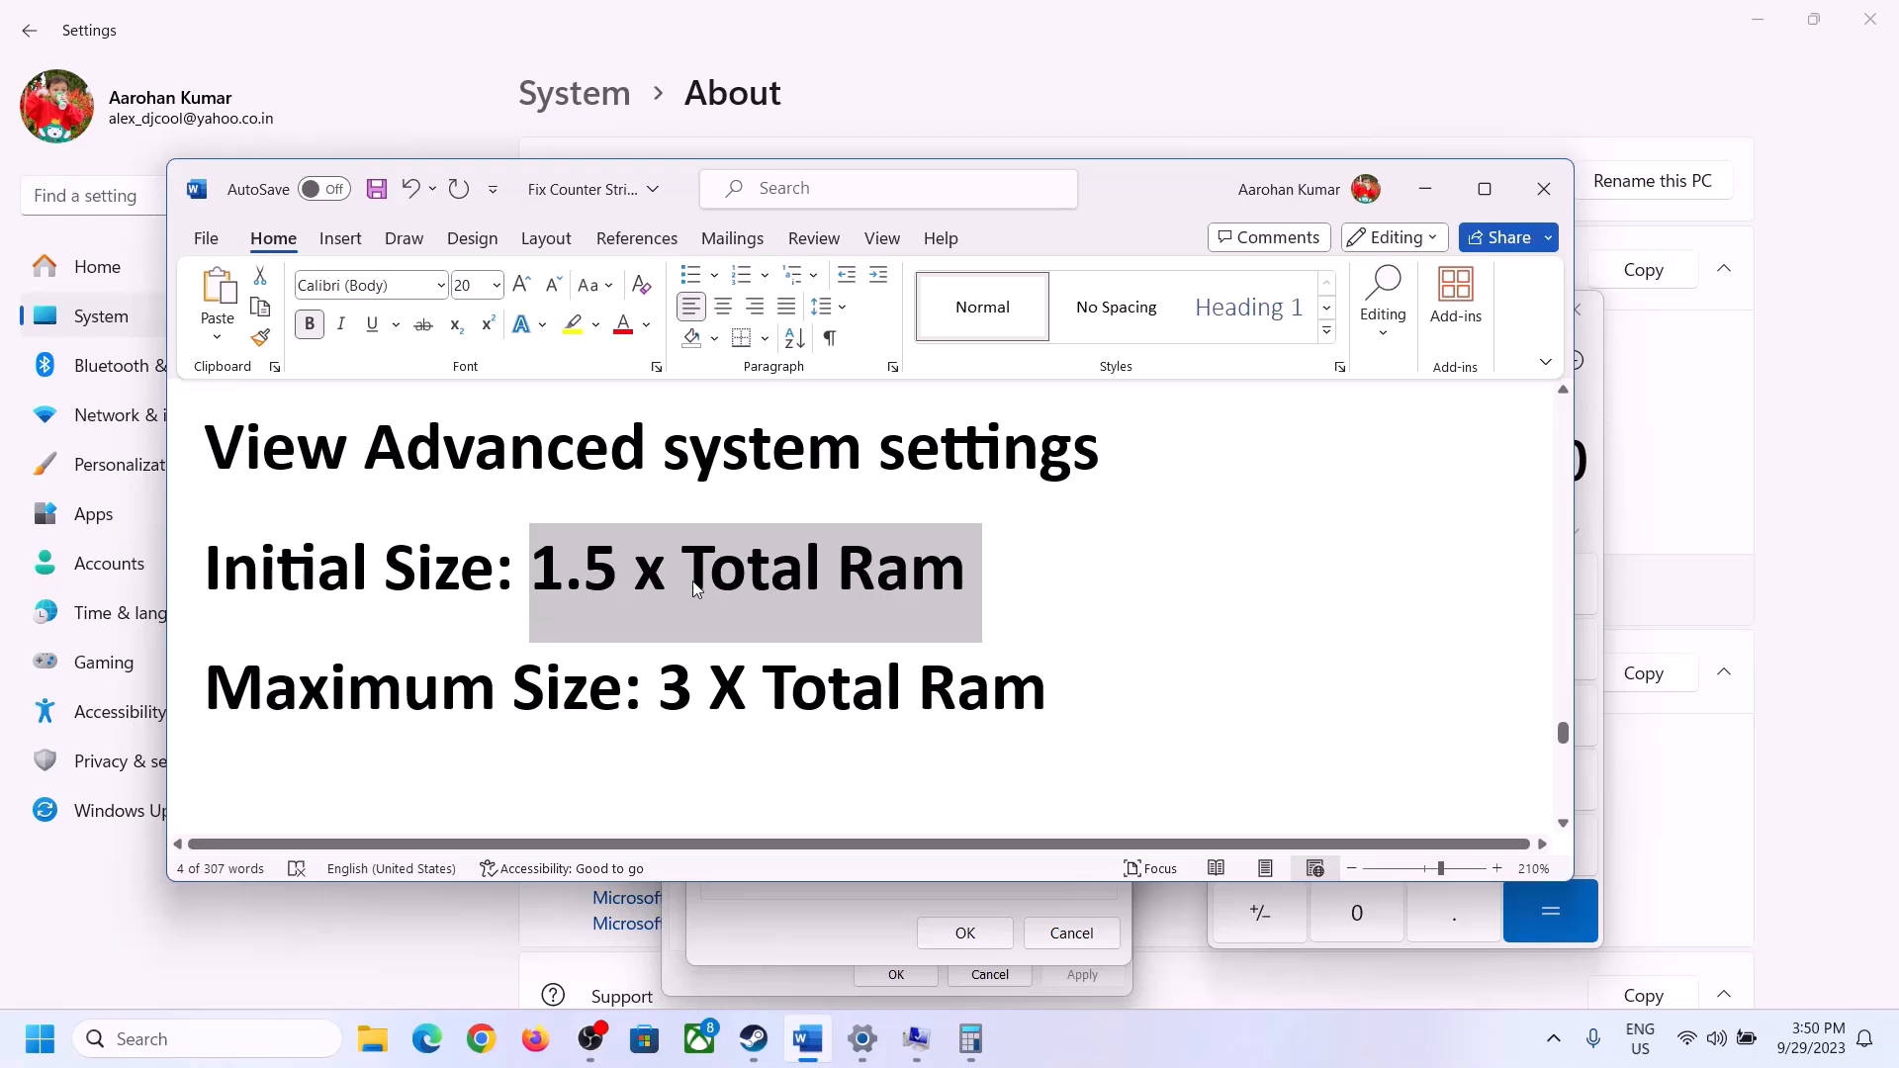
left_click(973, 1038)
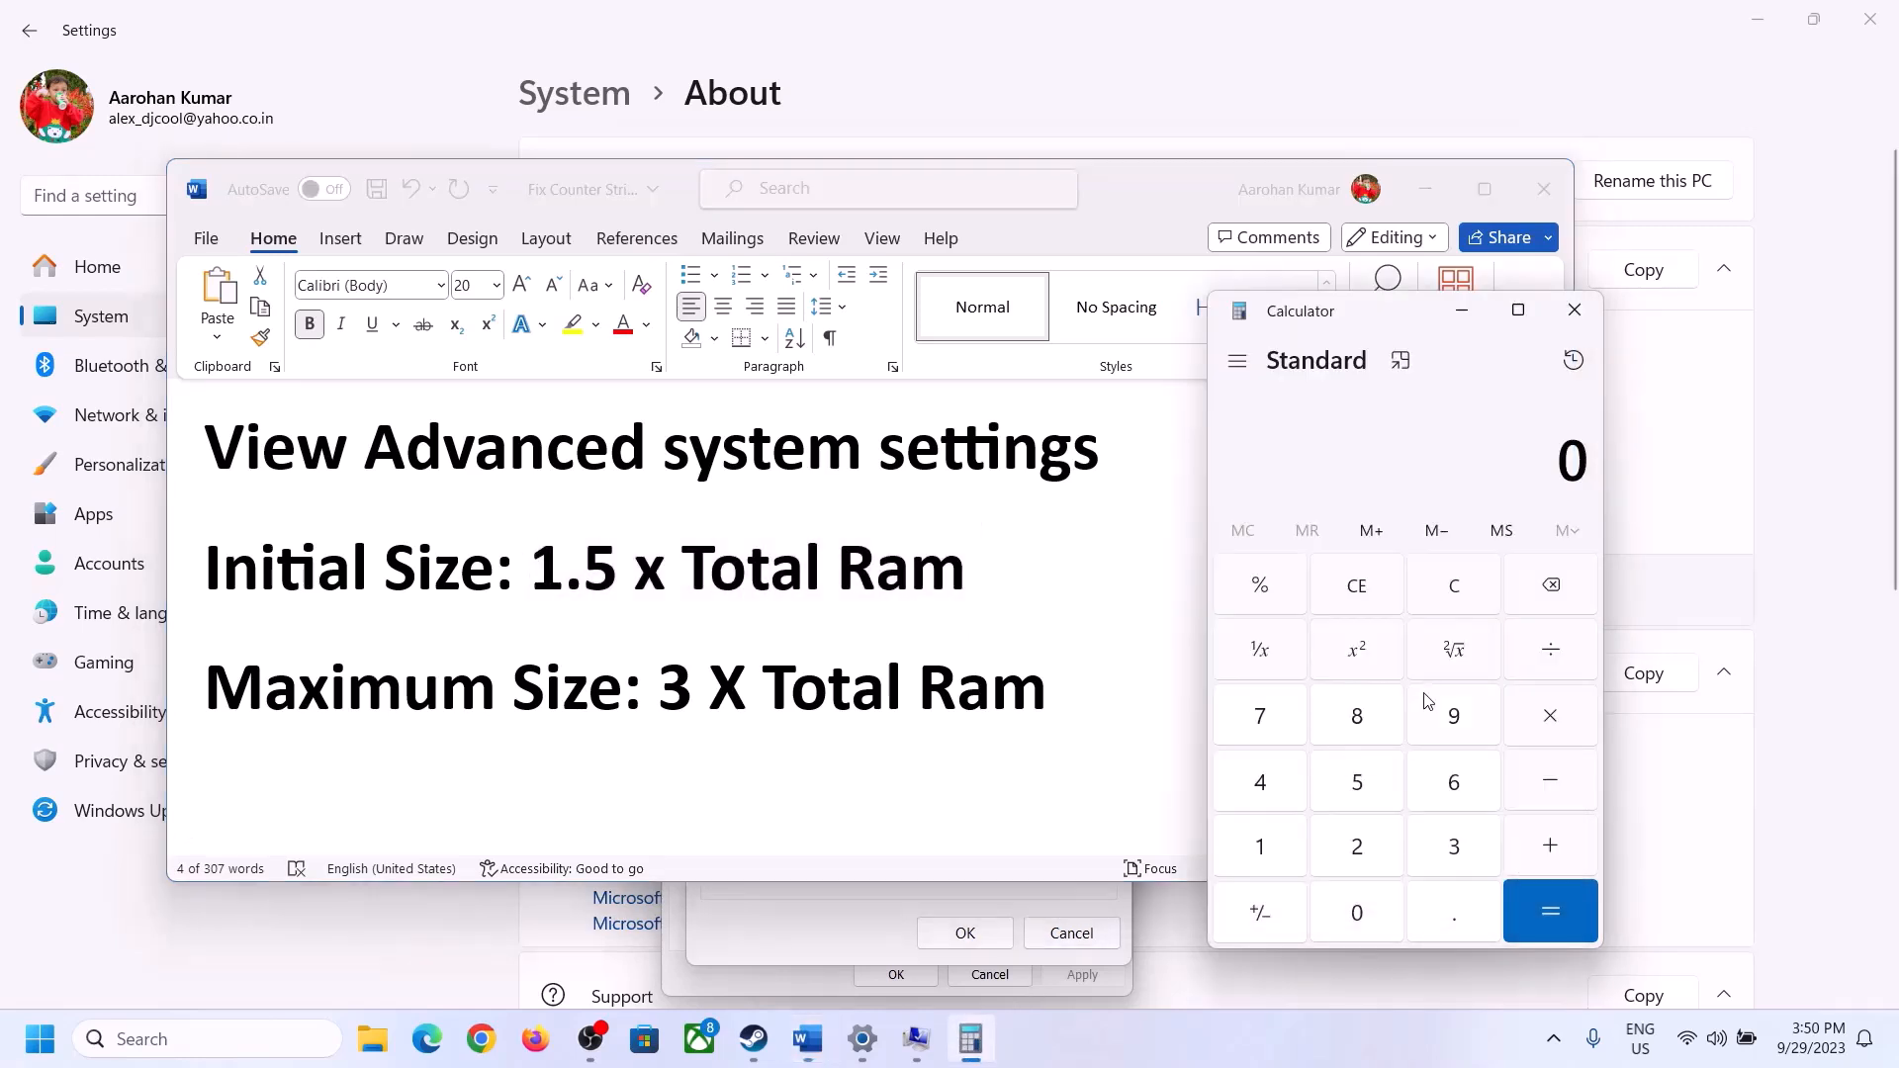
left_click(1260, 848)
left_click(1447, 791)
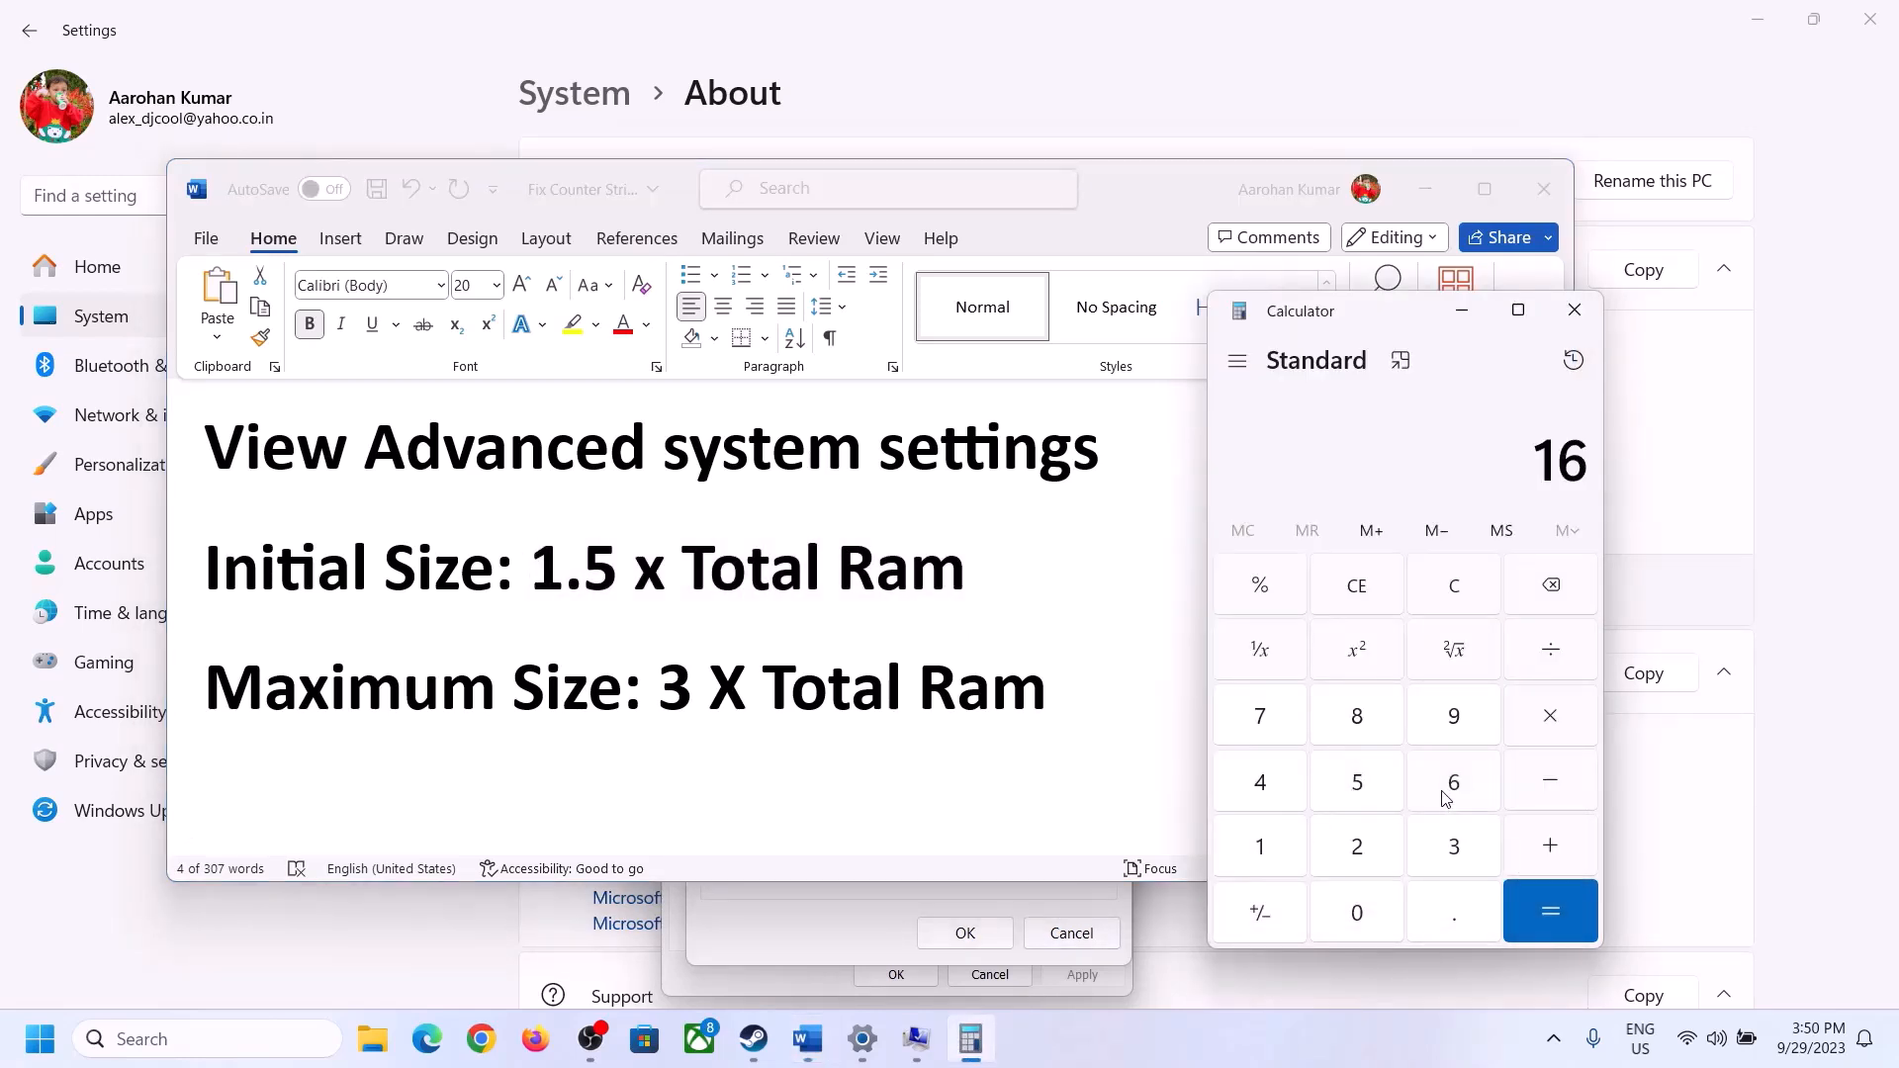
left_click(1458, 603)
left_click(1273, 849)
left_click(1424, 791)
left_click(1550, 730)
left_click(1299, 872)
left_click(1358, 924)
left_click(1359, 850)
left_click(1275, 799)
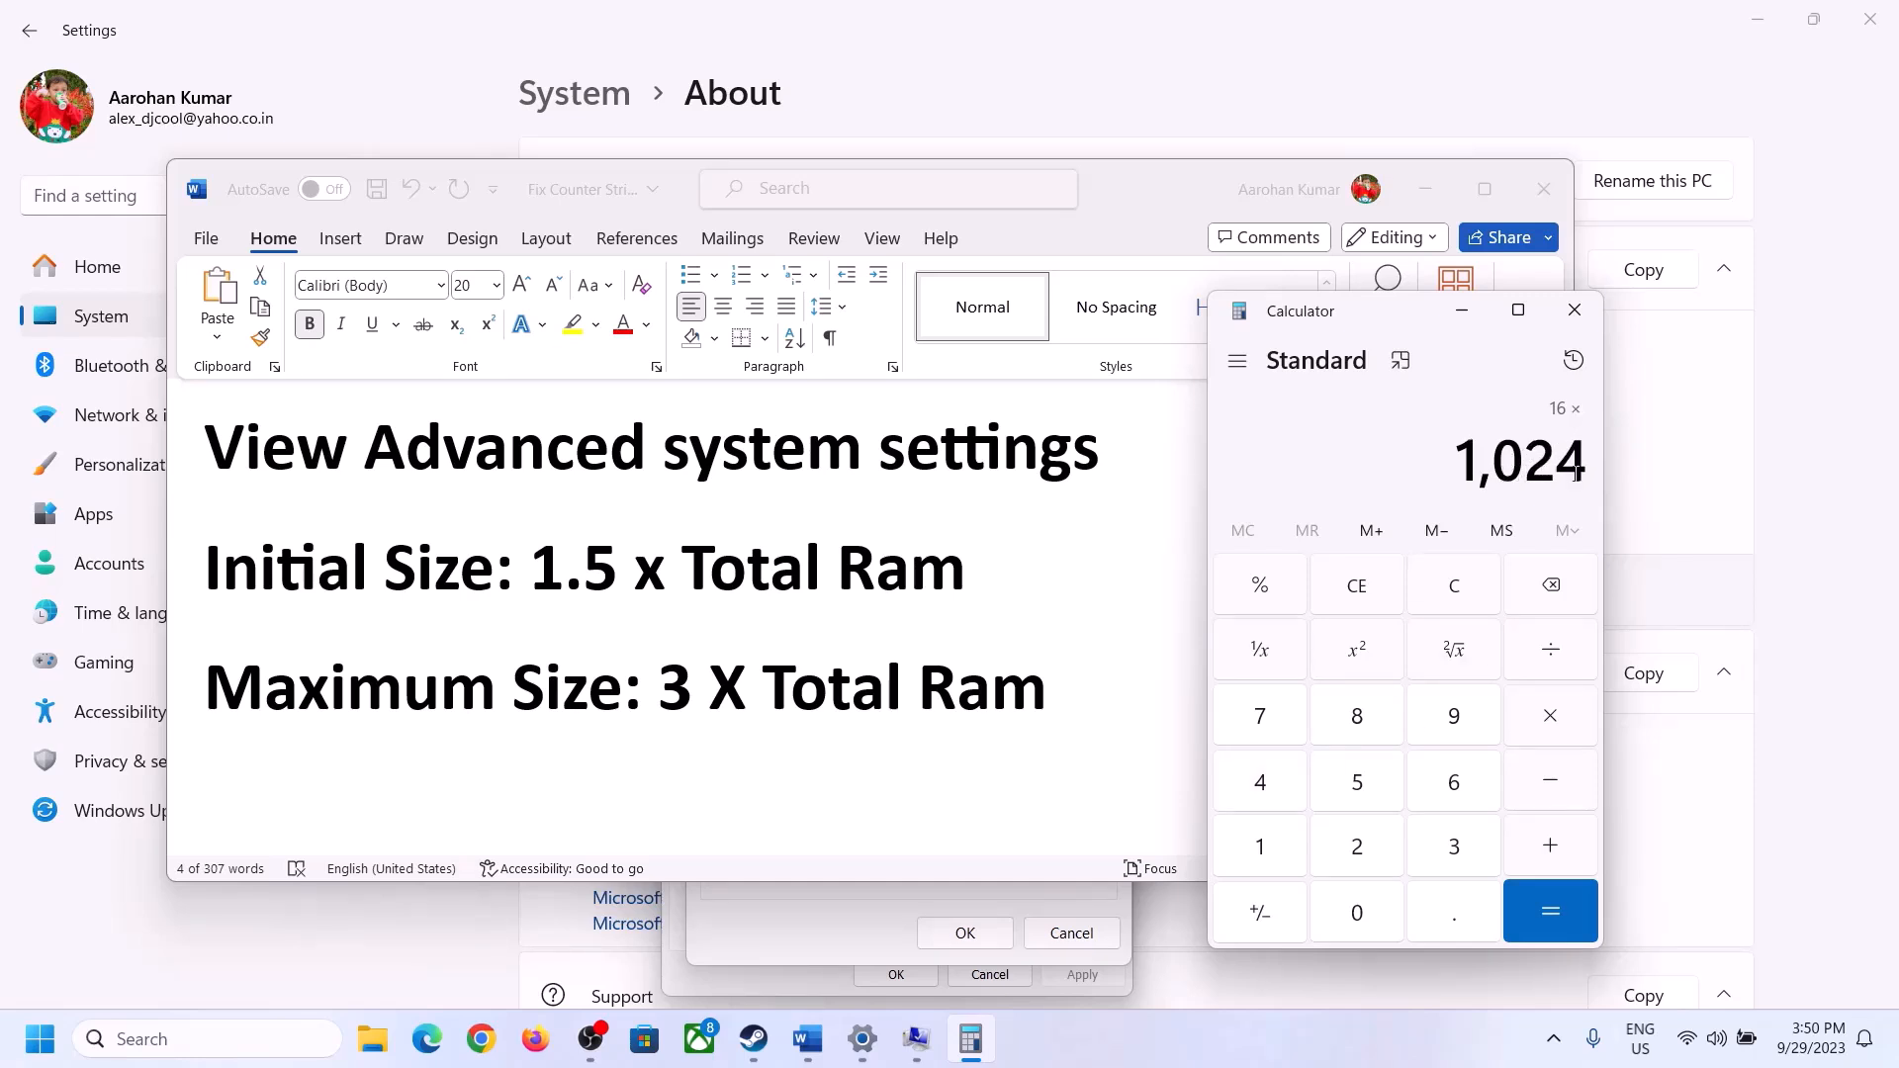
left_click(1549, 912)
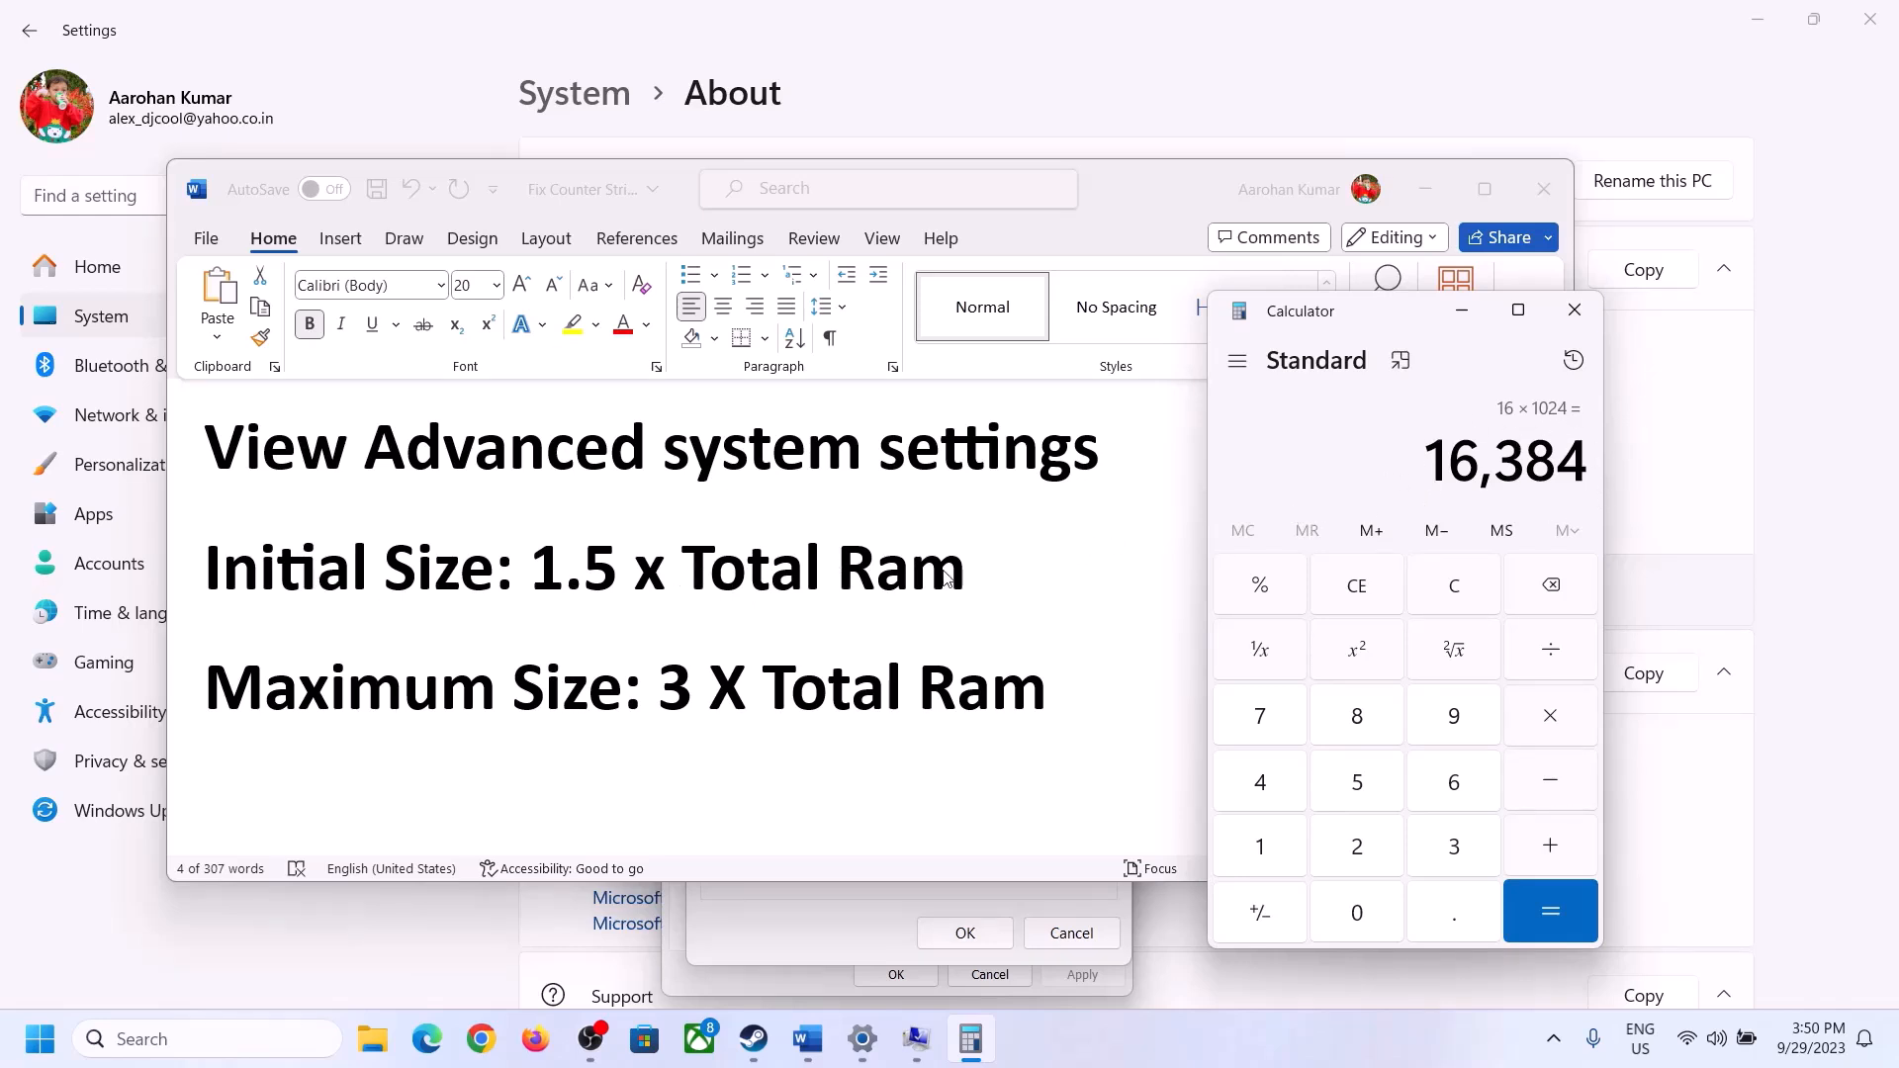
Multiply the Calculator result by 1.5 to work out the initial paging file size
left_click(1552, 723)
left_click(1276, 853)
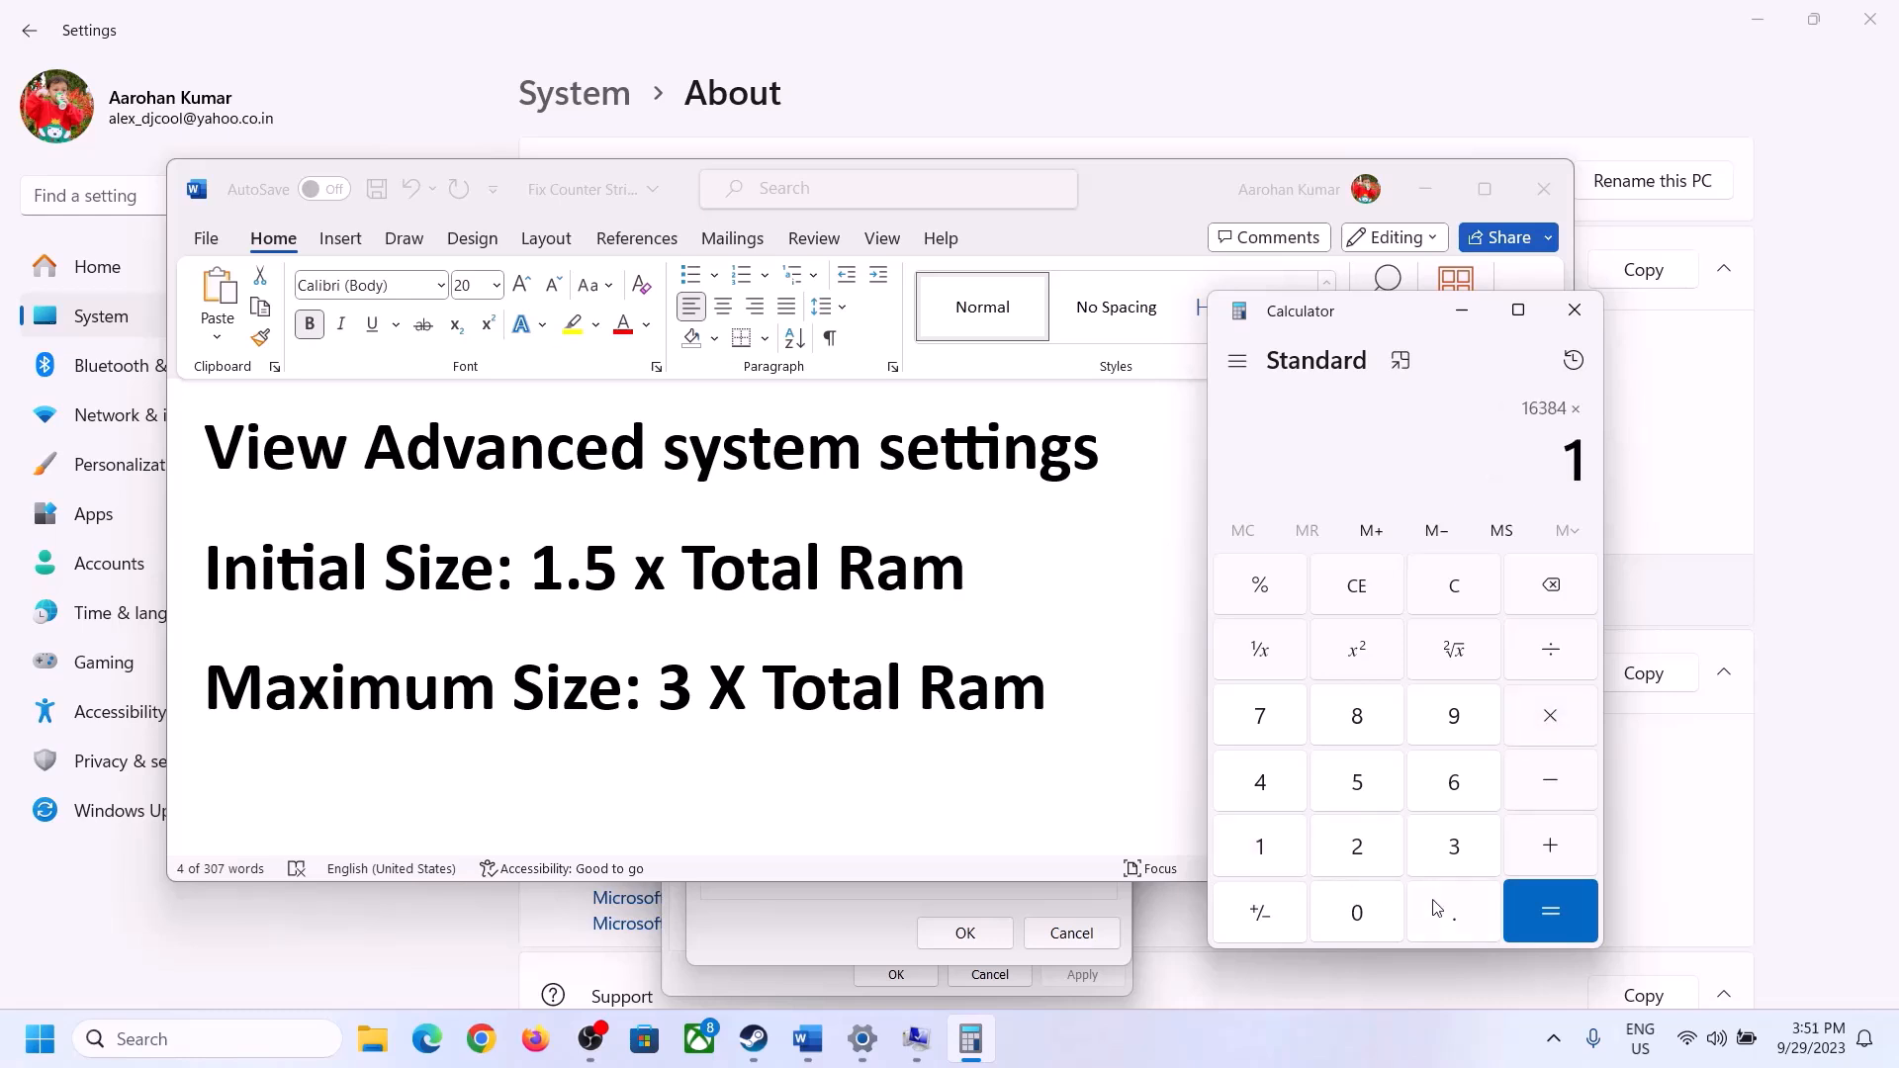
left_click(1446, 909)
left_click(1357, 792)
left_click(1550, 910)
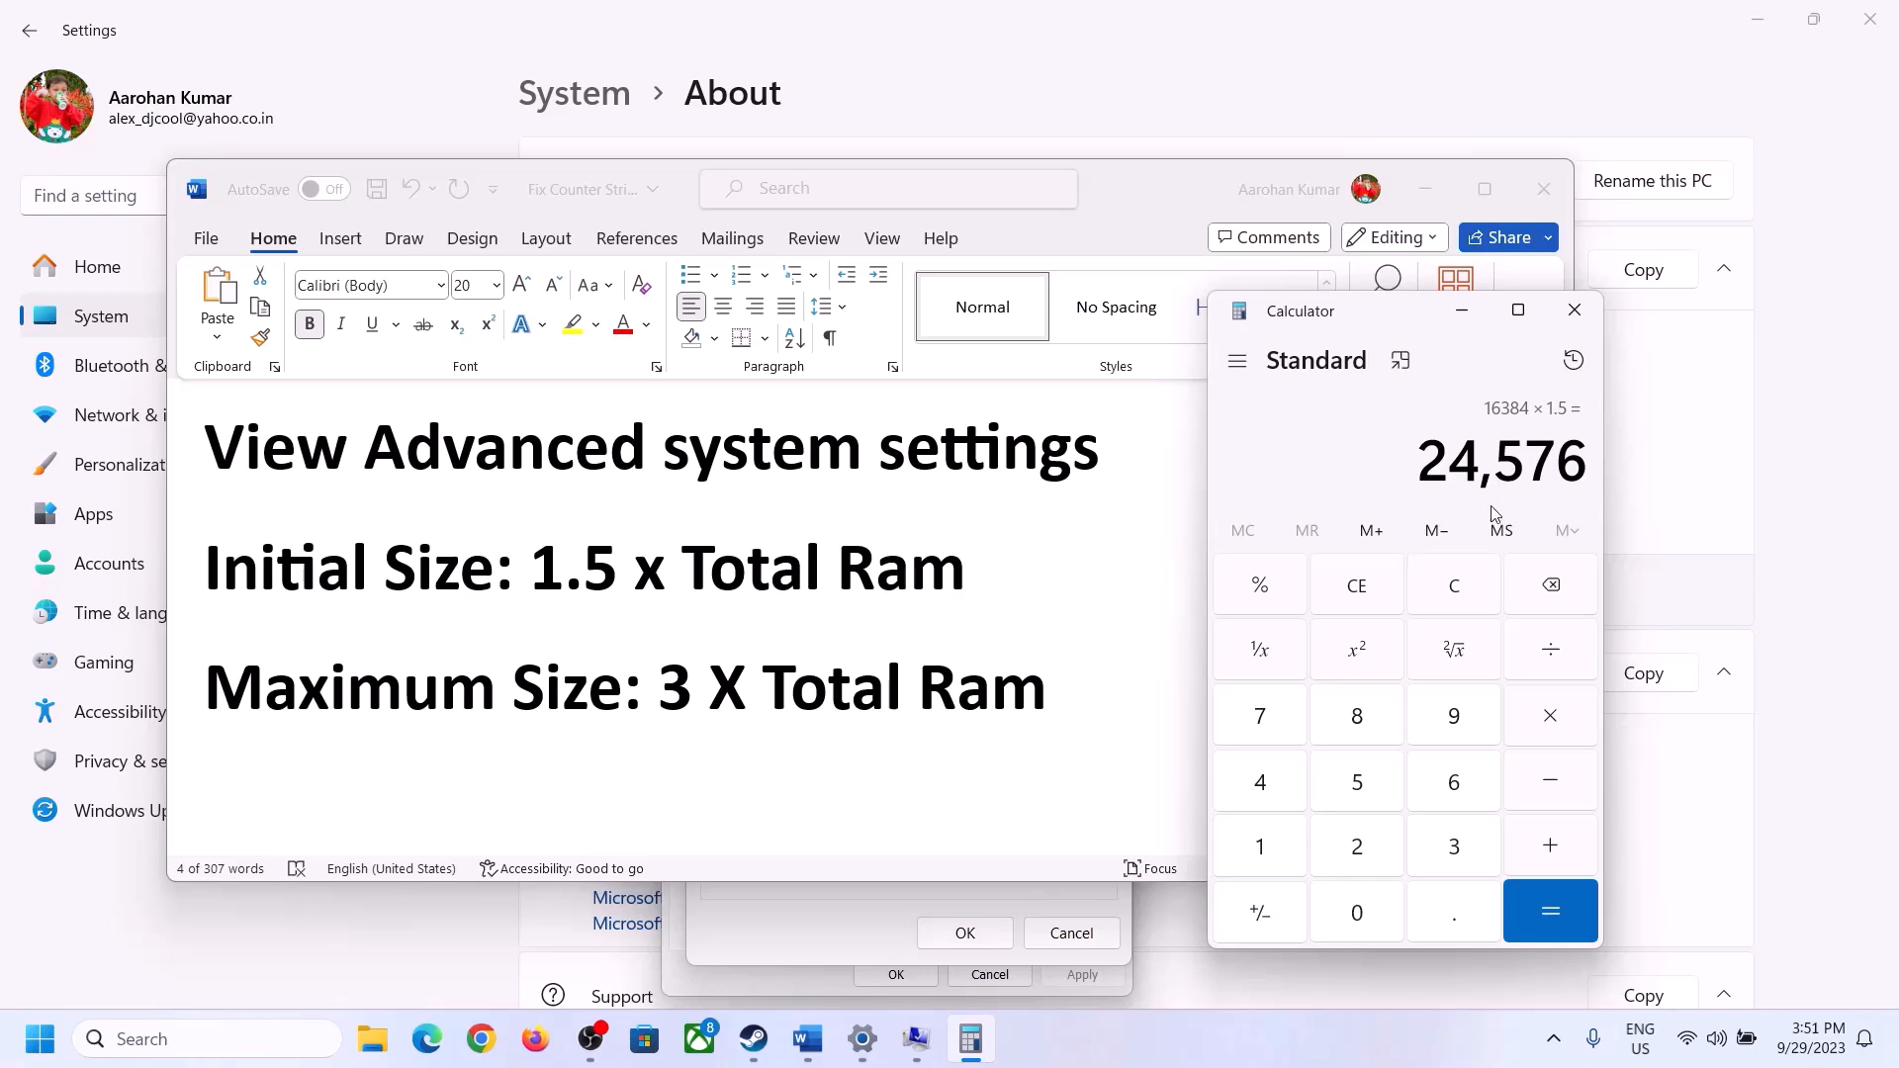
In the Virtual Memory dialog, set the custom initial size for drive C: to 24576 MB
left_click(878, 891)
left_click(898, 638)
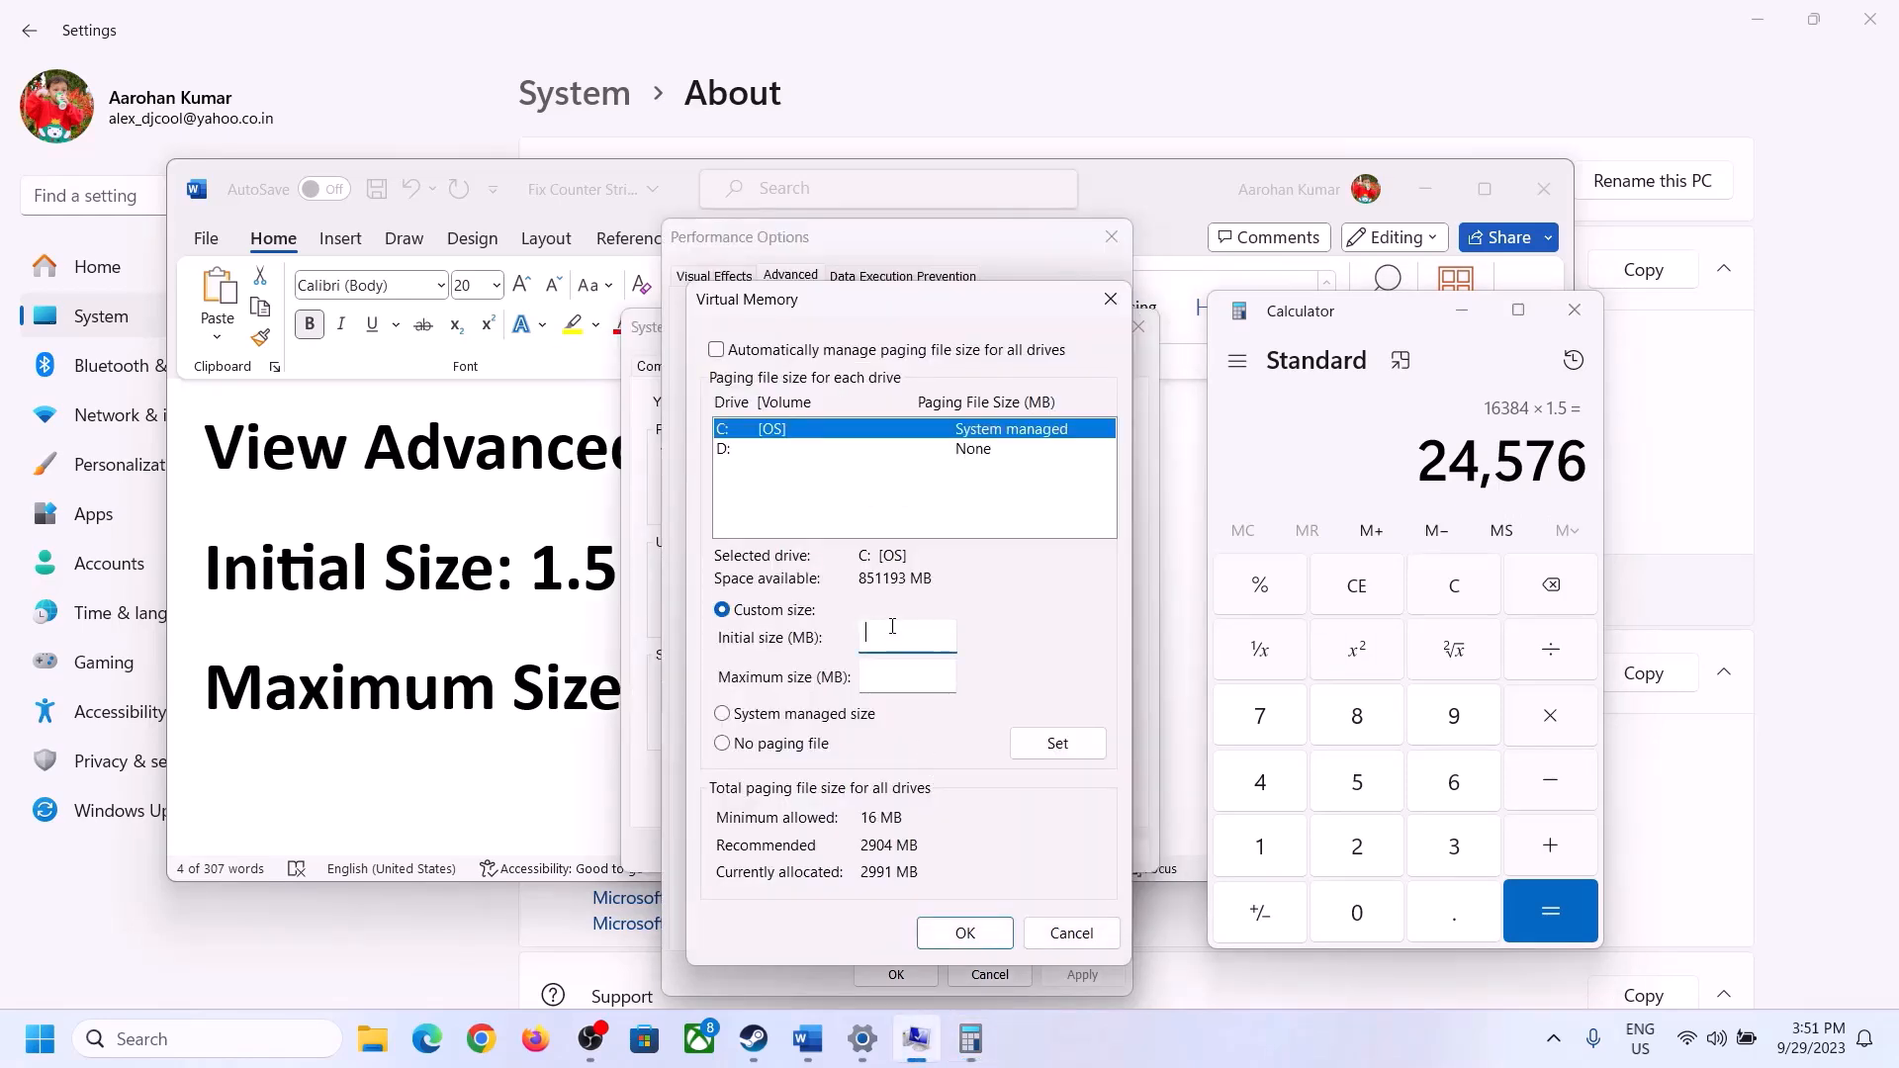
type("24576")
left_click(950, 675)
Clear Calculator after viewing the maximum size formula in Word, and recheck the Installed RAM value in Windows Settings
left_click(601, 696)
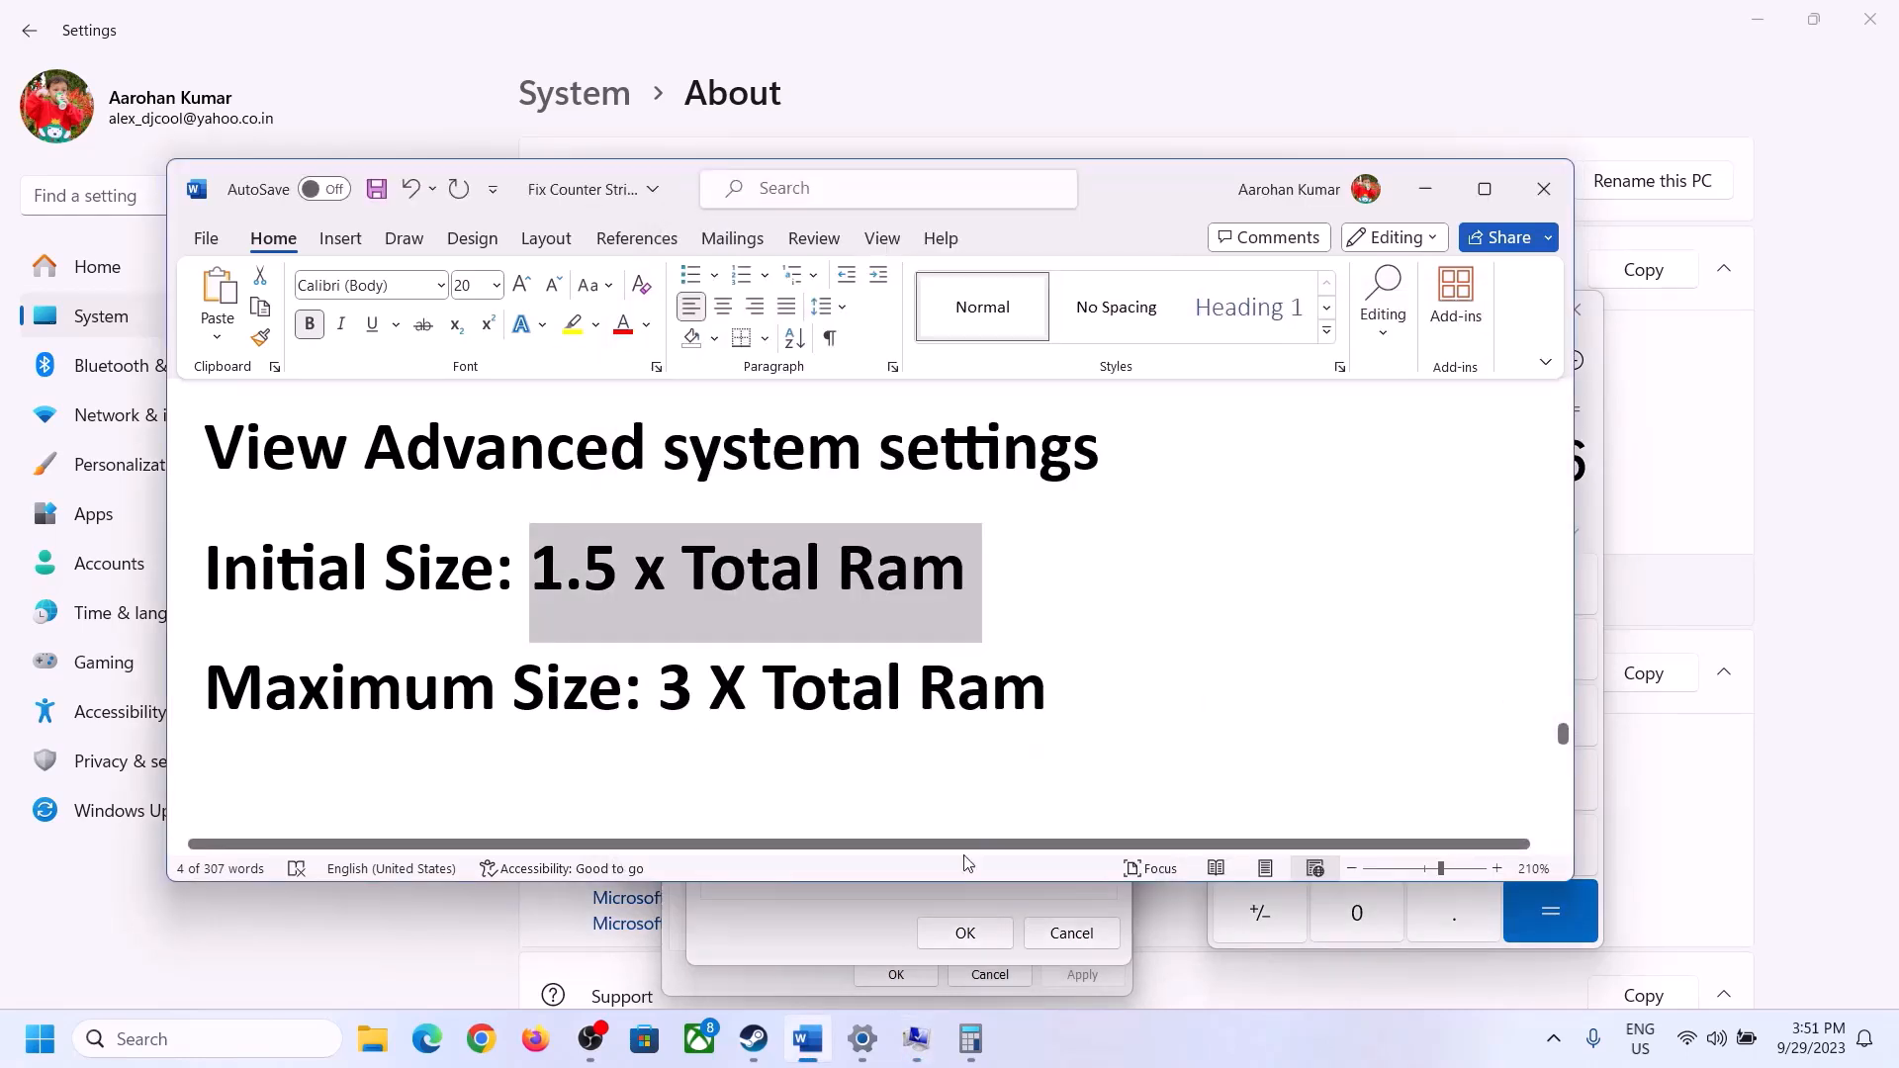
left_click(1590, 512)
left_click(1471, 590)
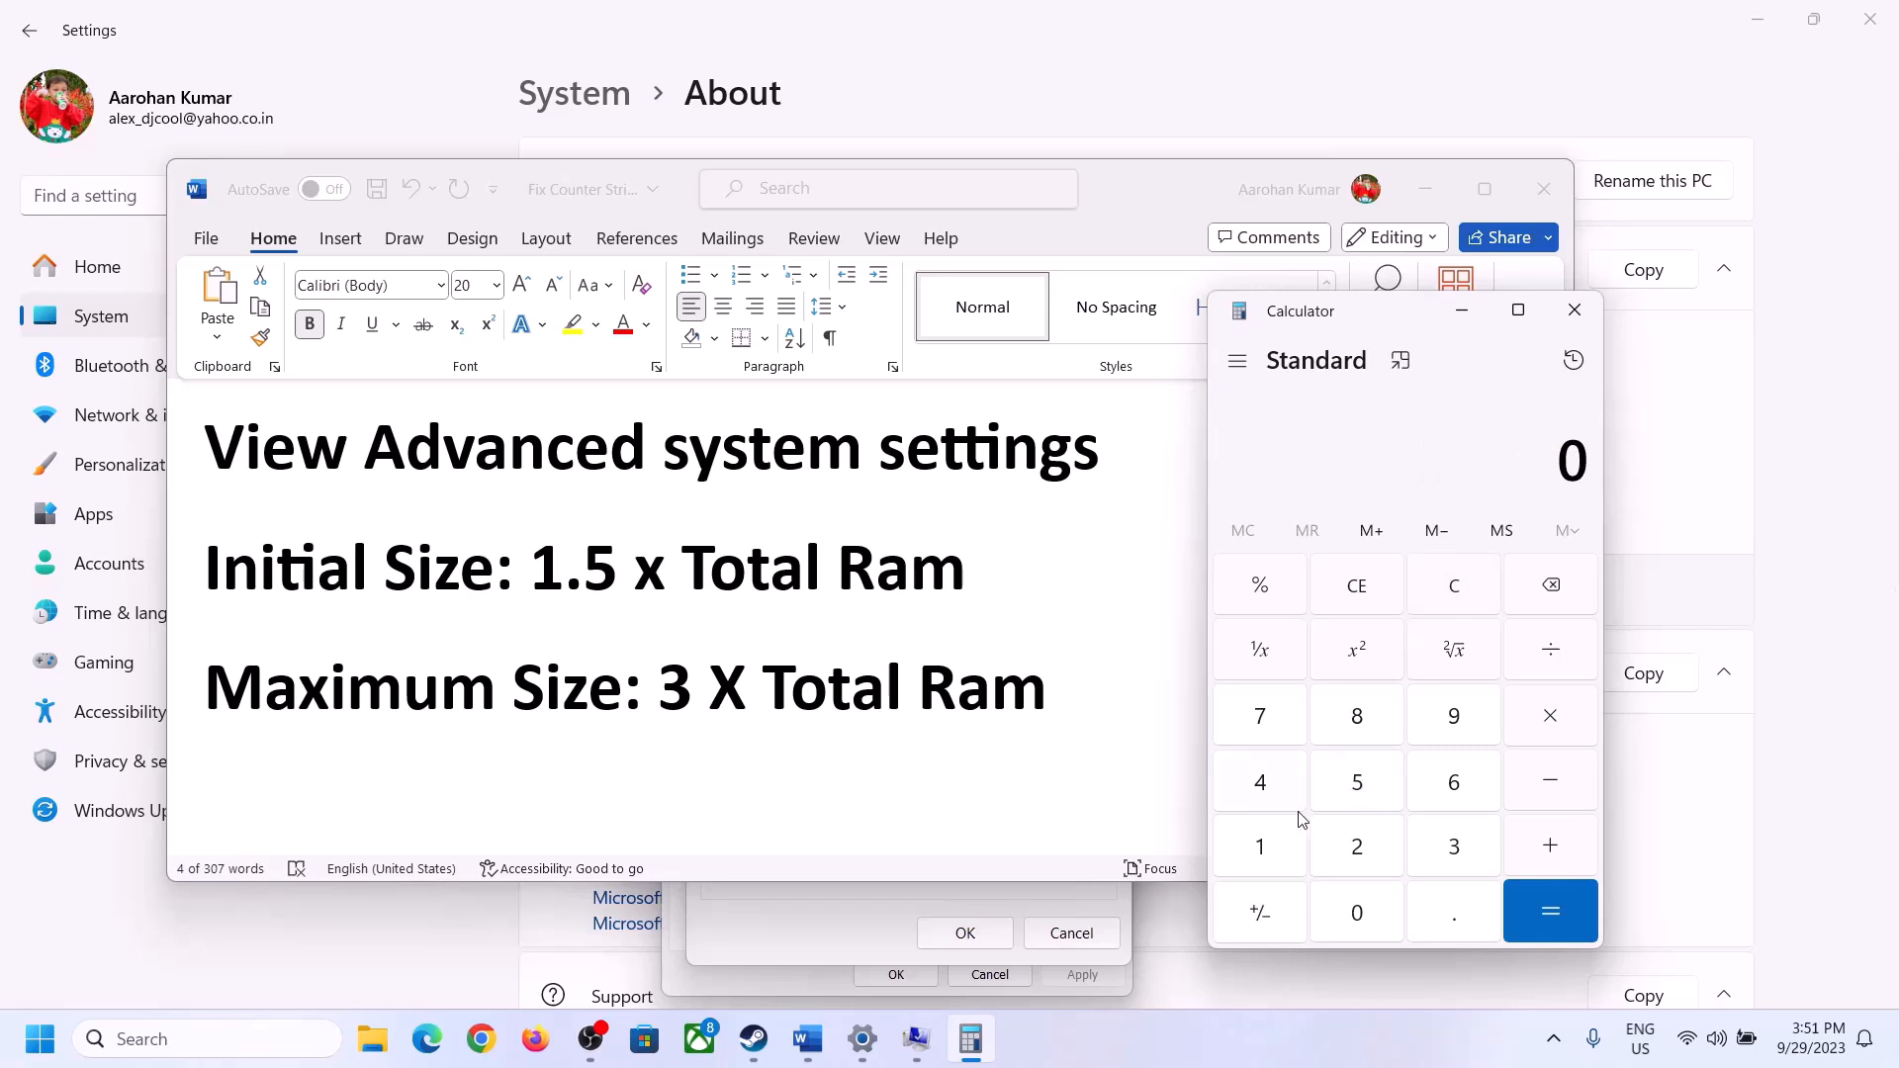
left_click(870, 1038)
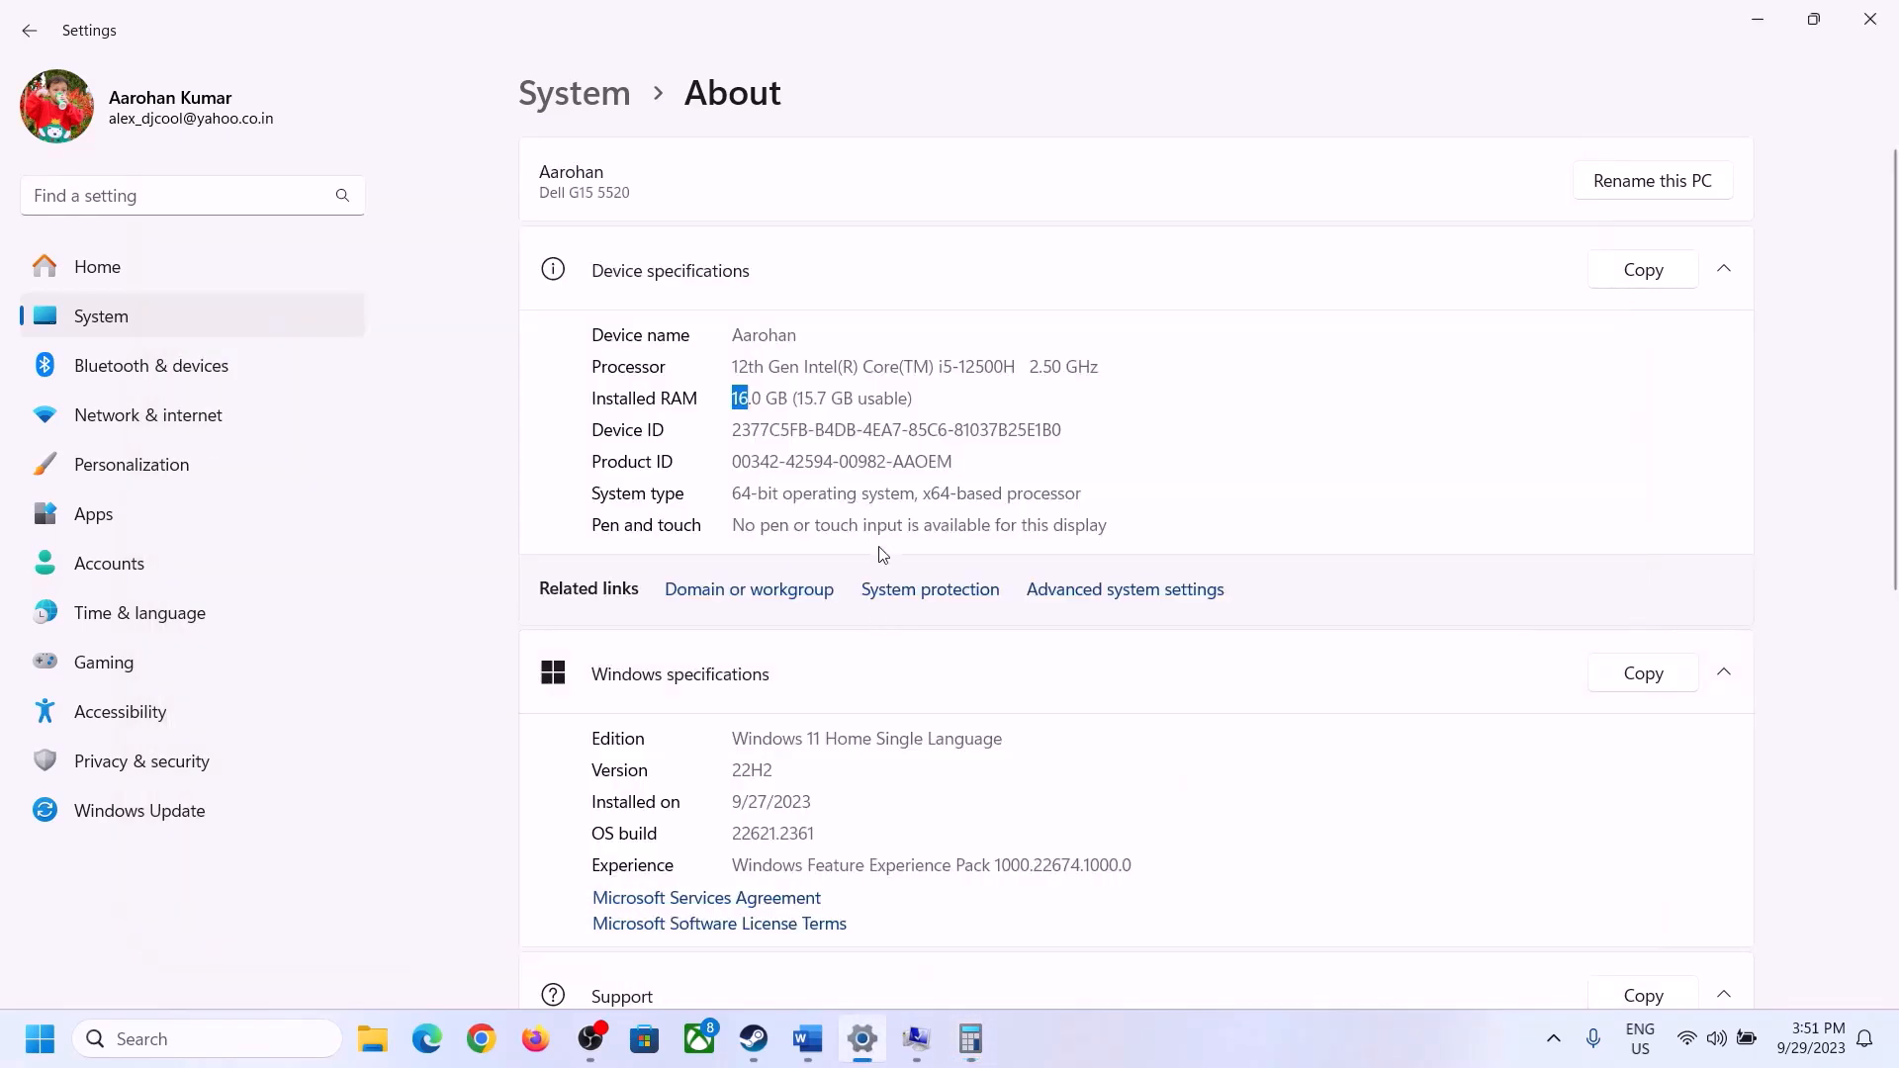
left_click(971, 1039)
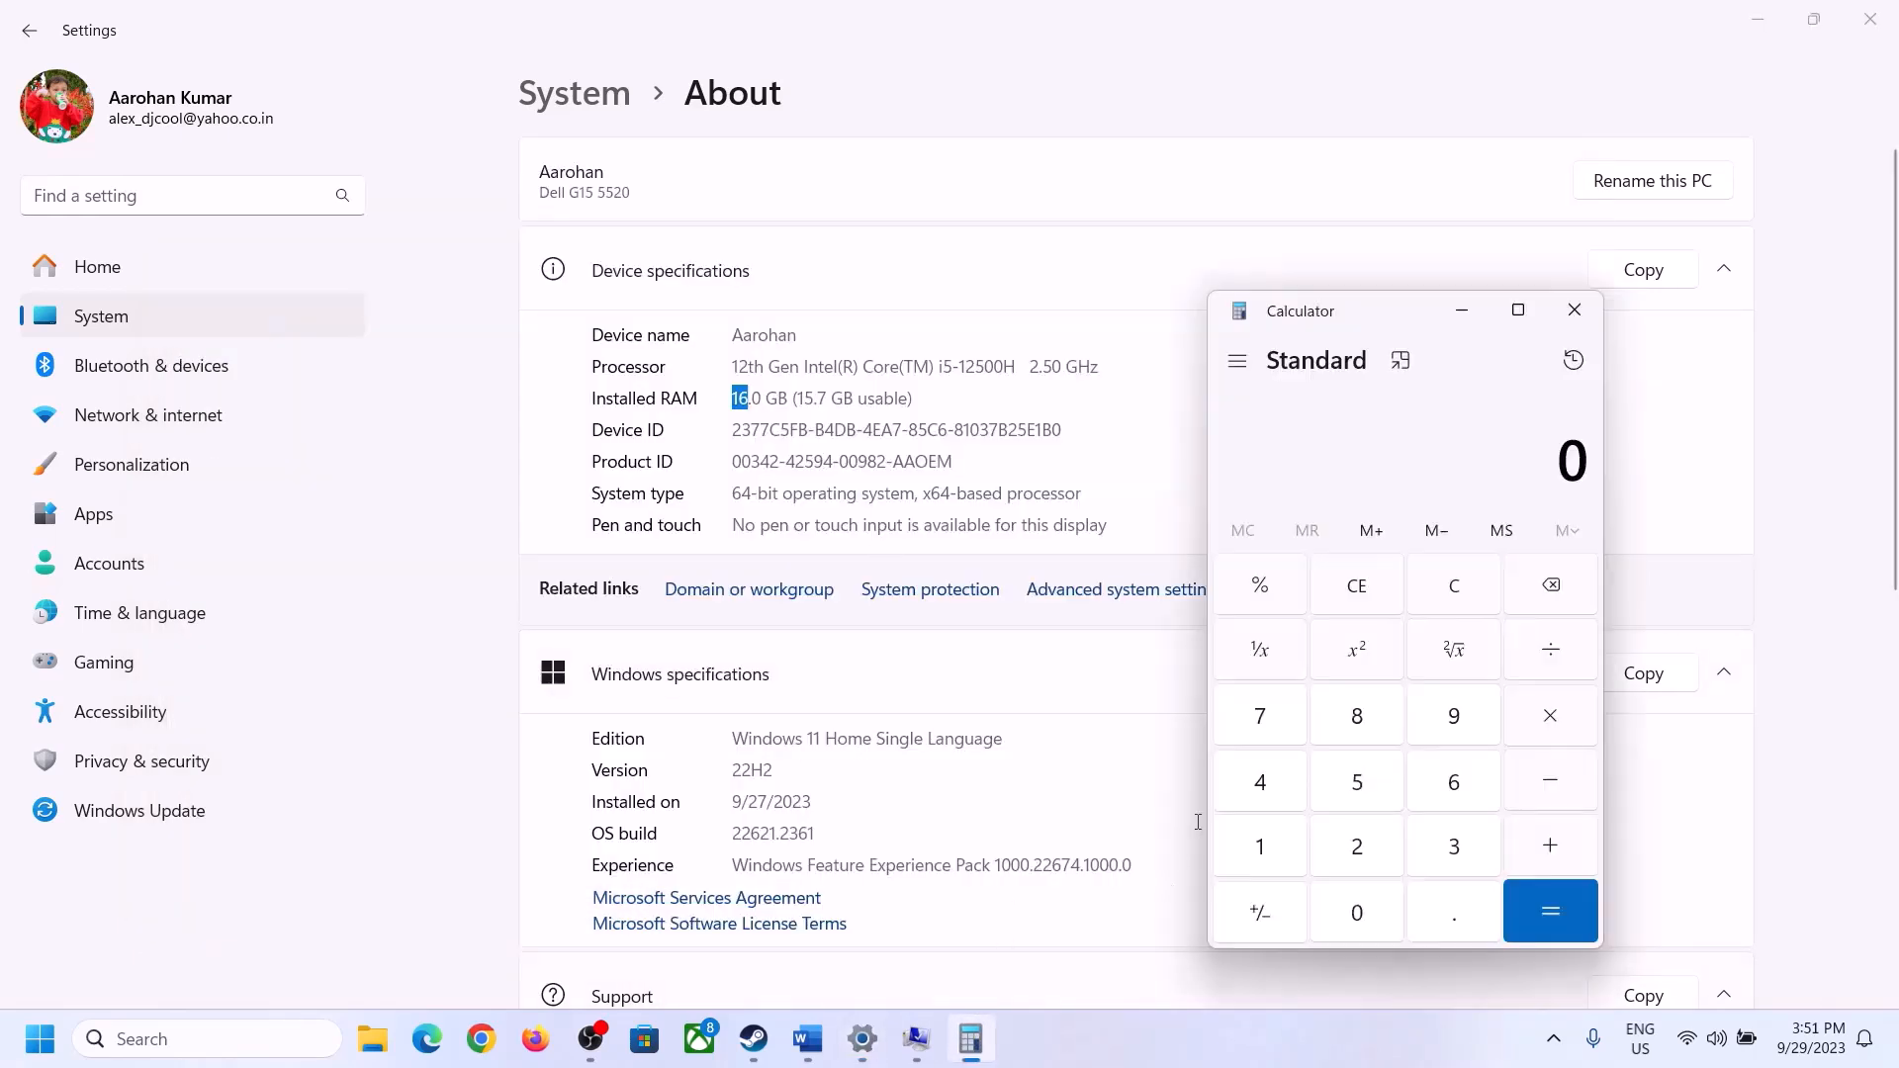
Calculate 16 x 1024 again in Calculator to convert the installed RAM to megabytes
left_click(1282, 839)
left_click(1449, 784)
left_click(1548, 718)
left_click(1273, 838)
left_click(1345, 906)
left_click(1355, 859)
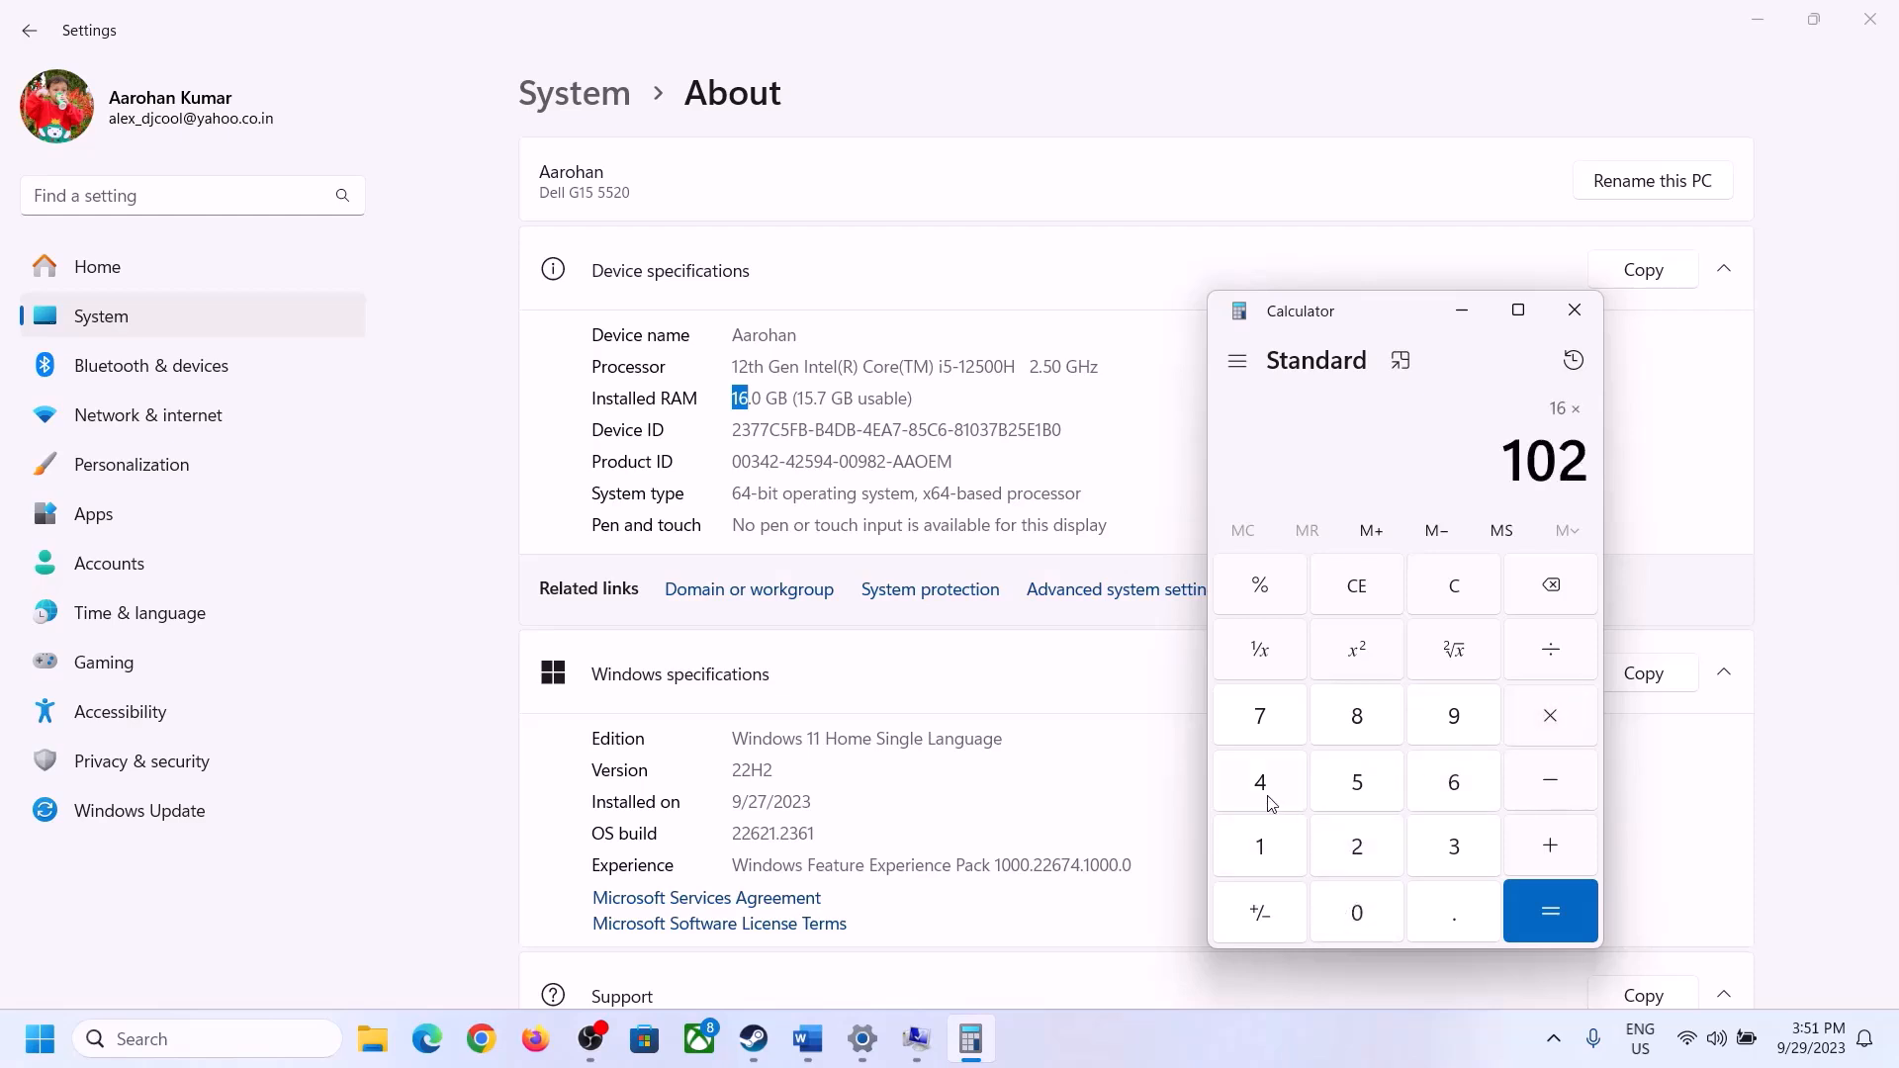
left_click(1260, 781)
left_click(1533, 924)
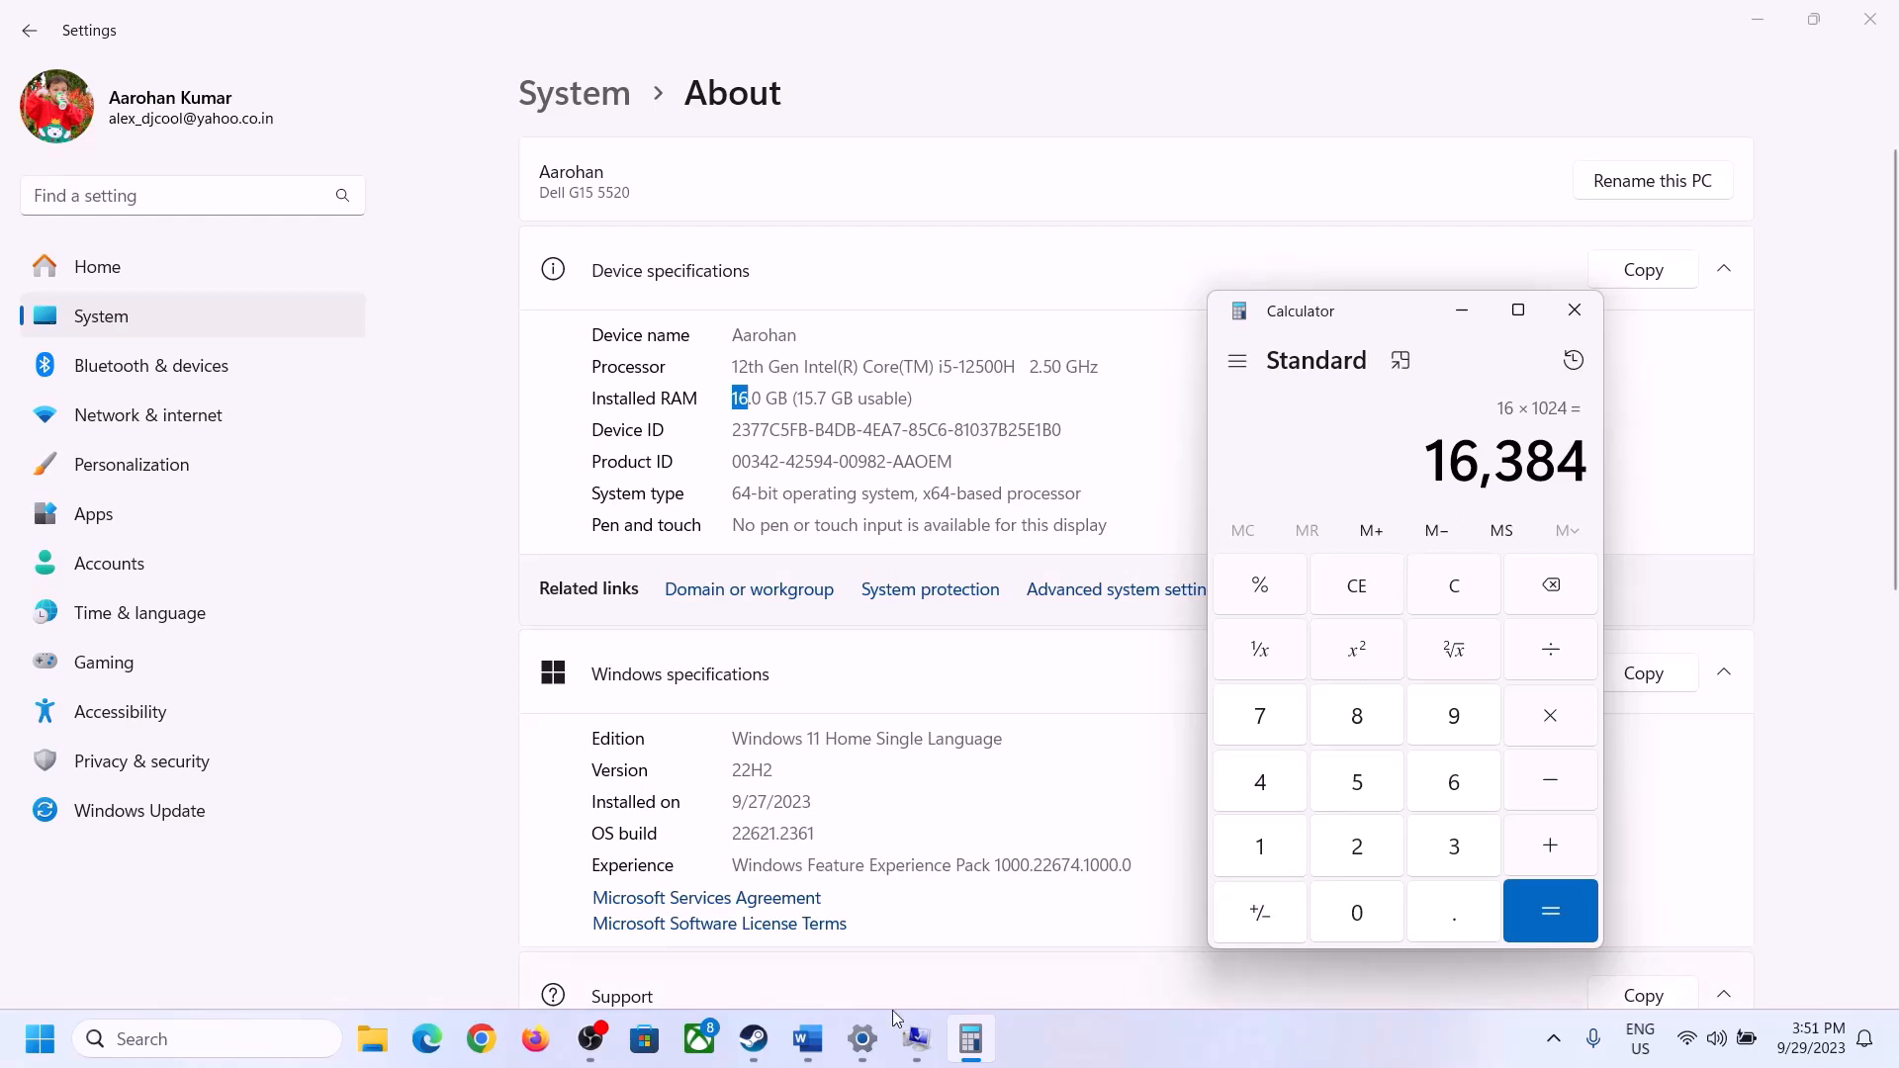
Check the maximum size formula in Word and multiply the Calculator result by 3
left_click(808, 1038)
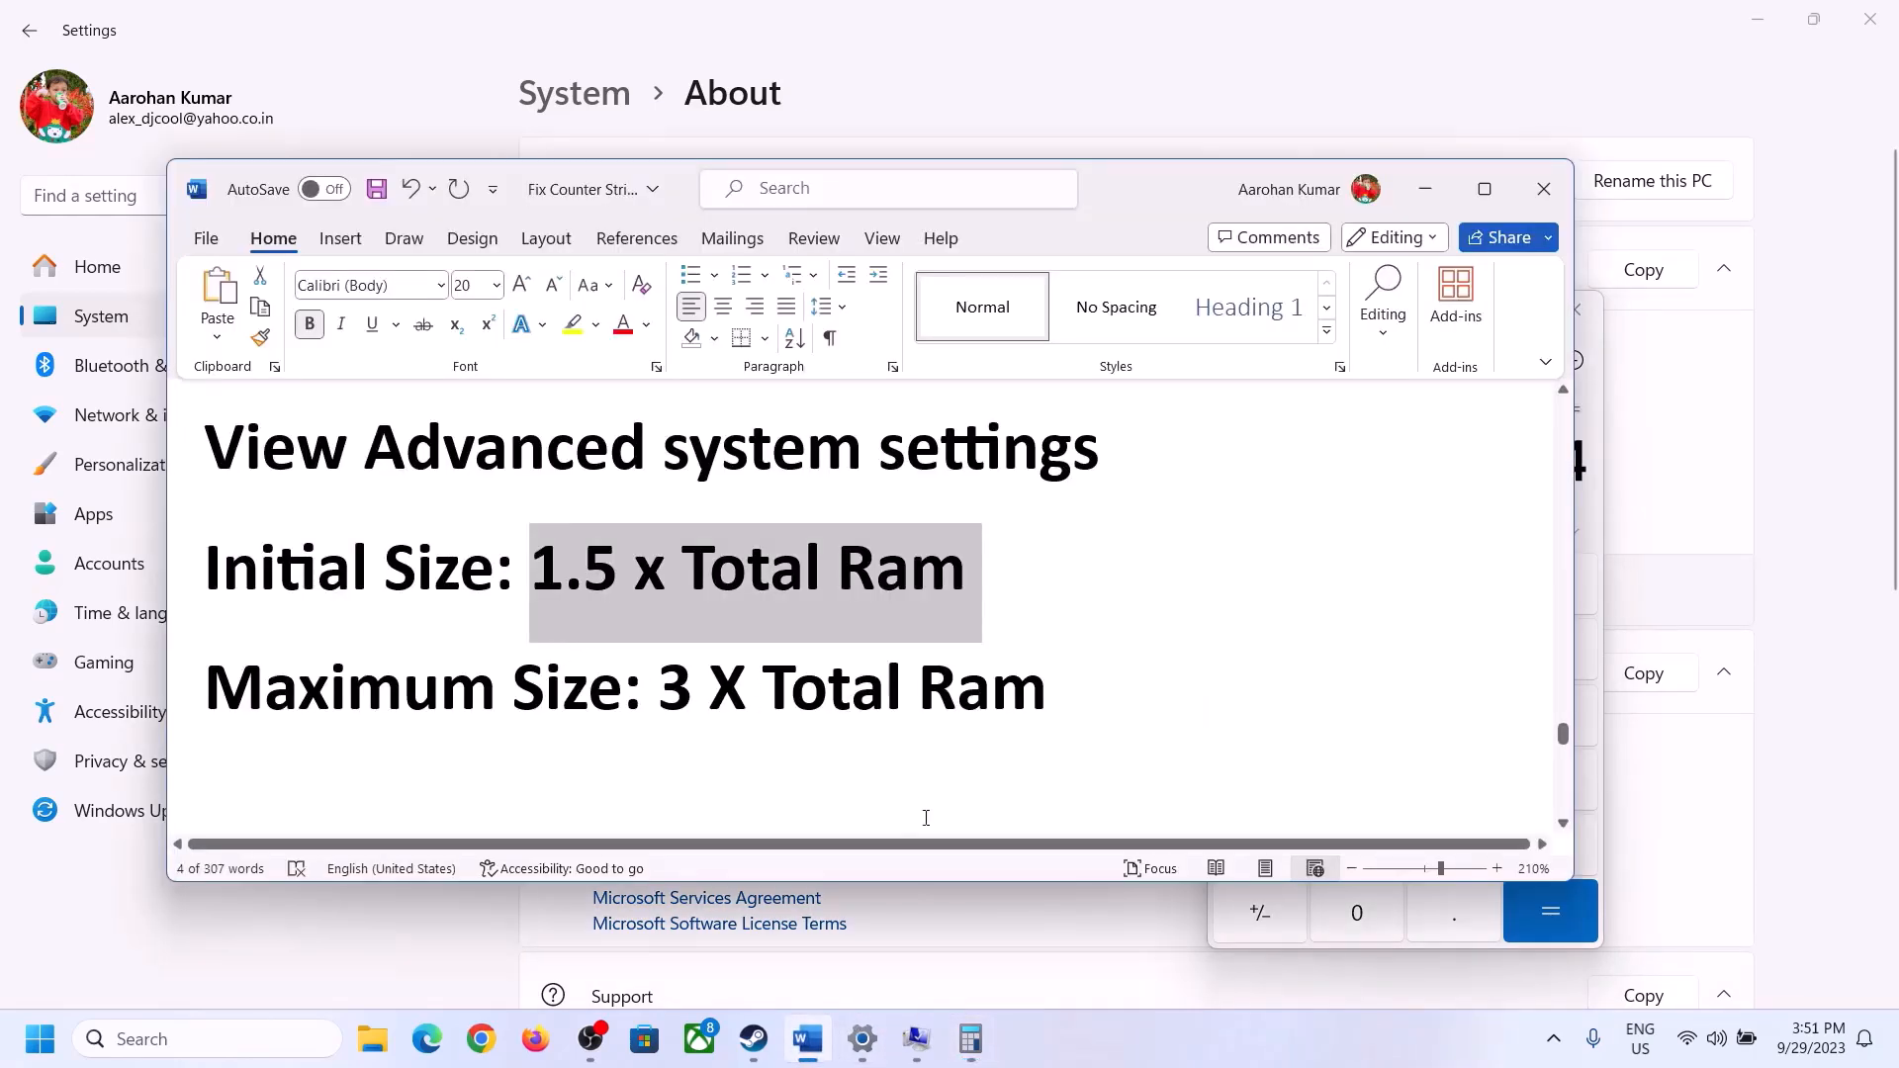
left_click(970, 1038)
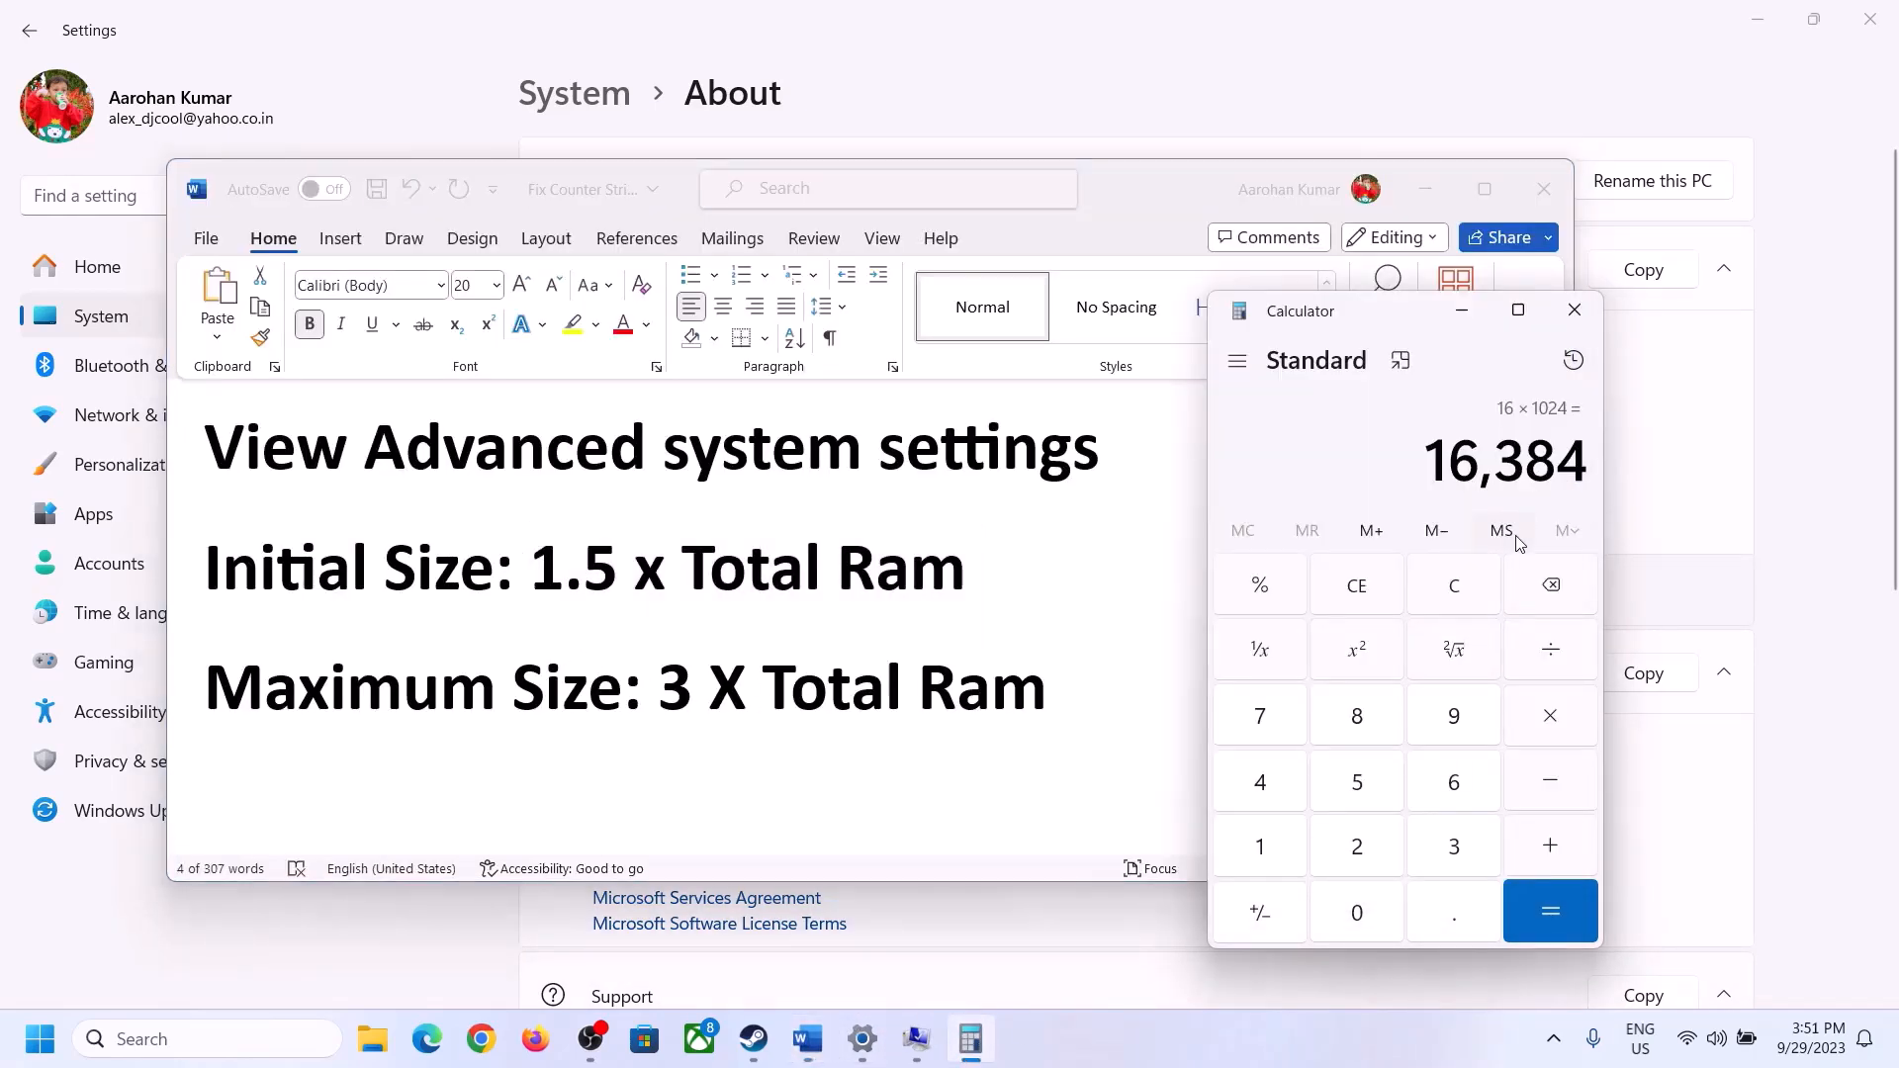
left_click(1550, 718)
left_click(1429, 850)
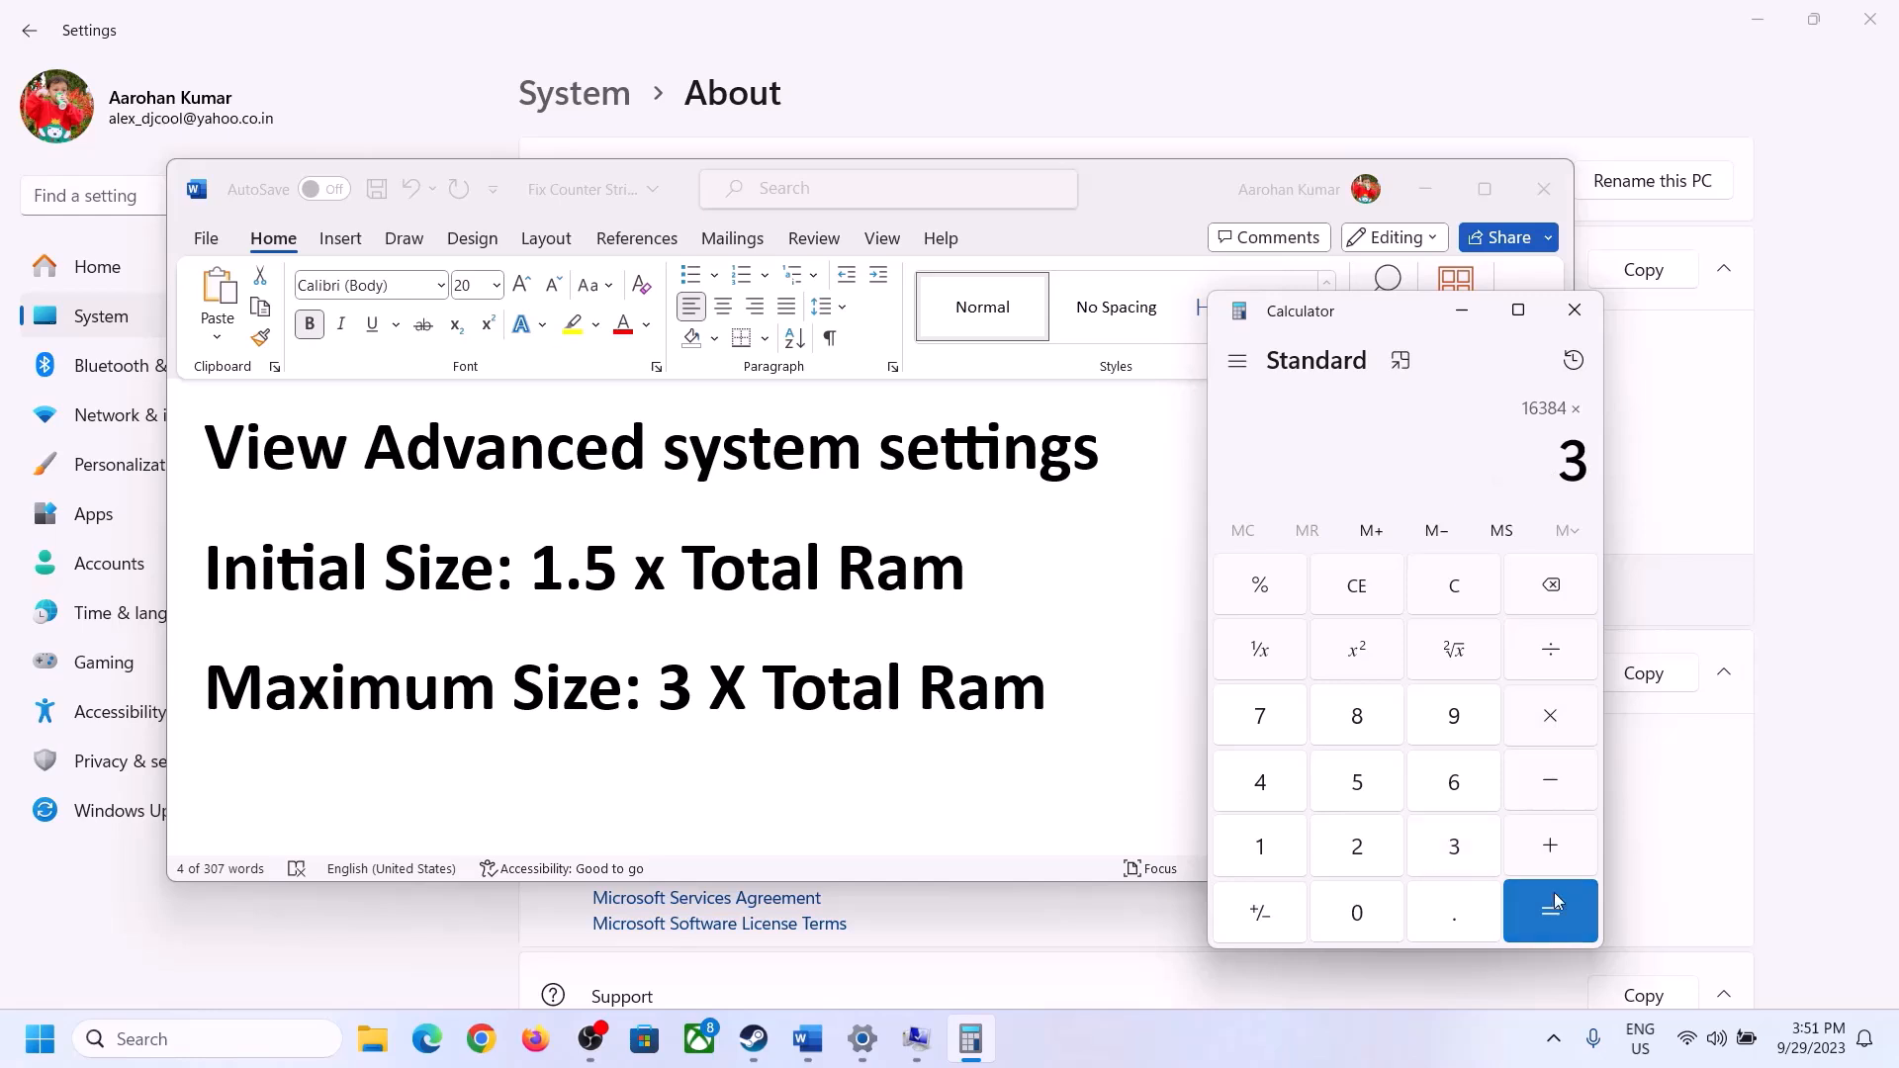
left_click(1556, 902)
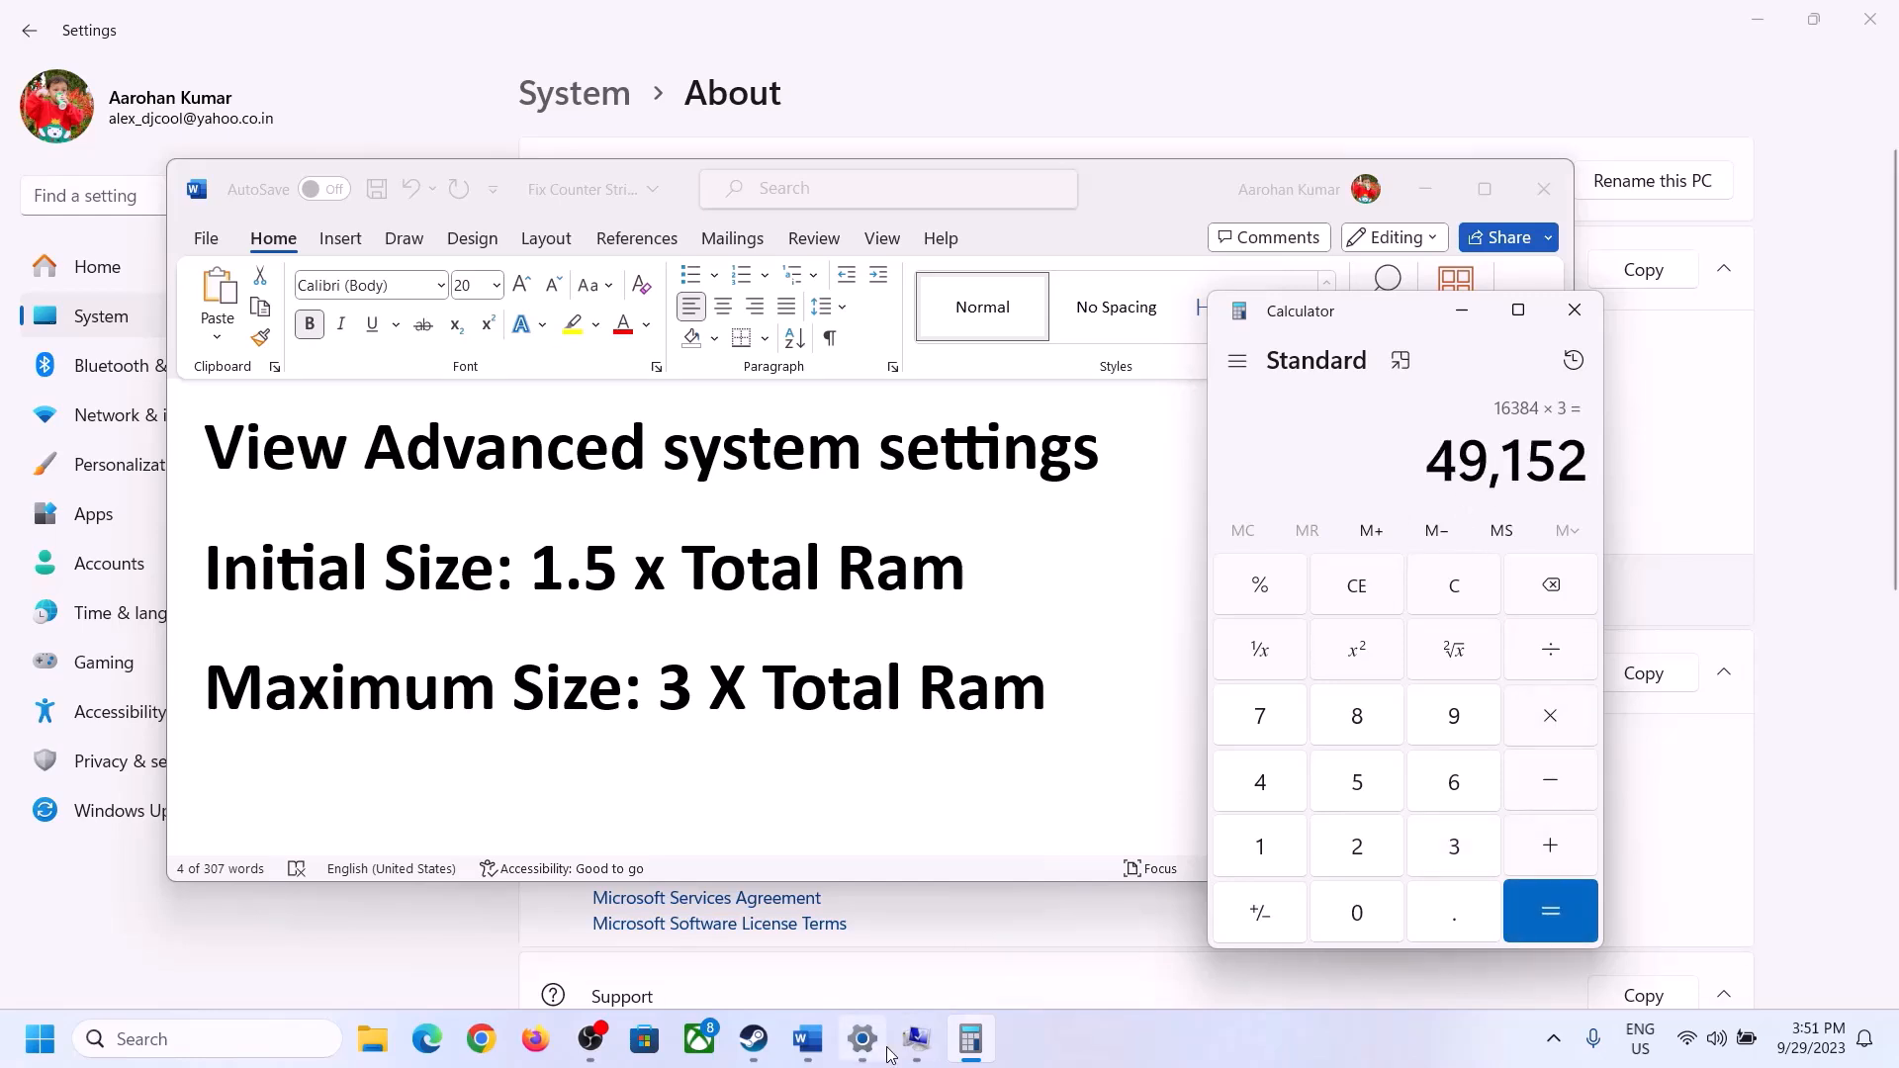
Set the custom maximum size to 49152 MB in the Virtual Memory dialog and assign the sizes to drive C:
left_click(915, 1039)
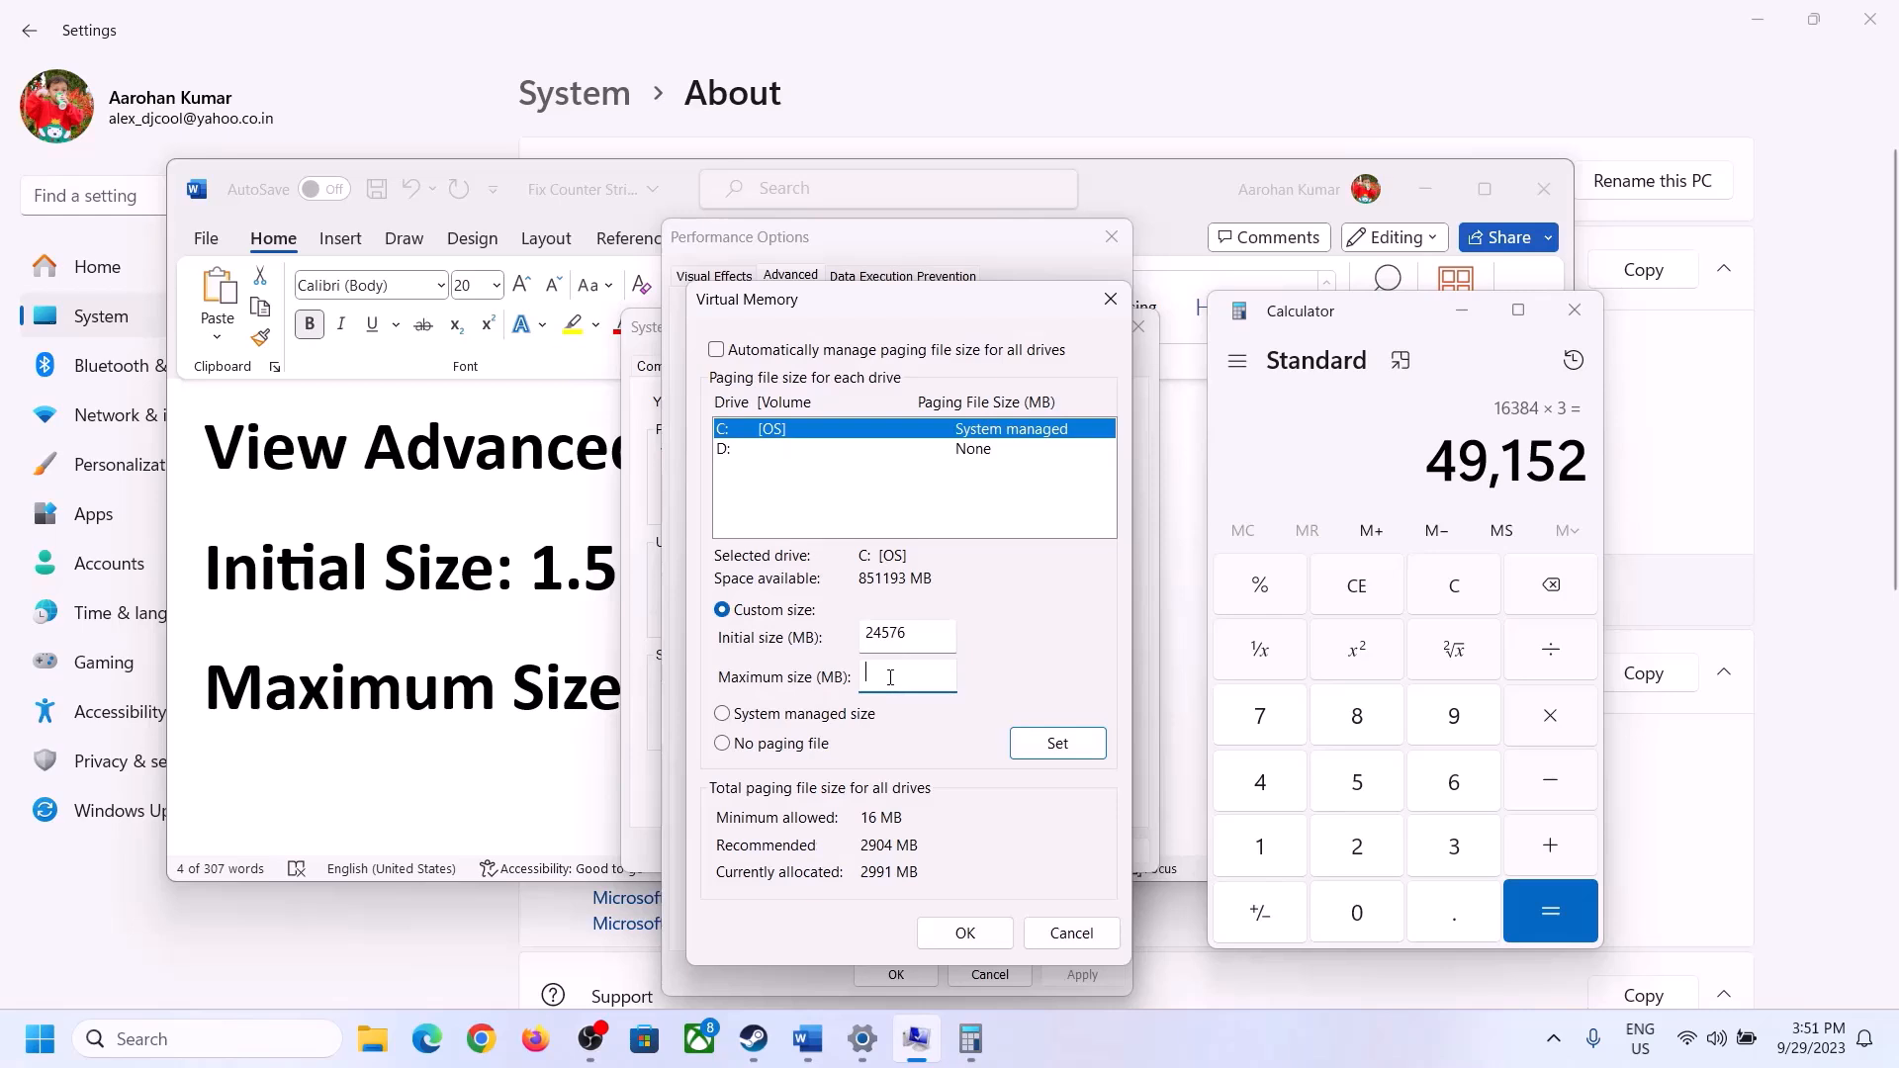
type("49152")
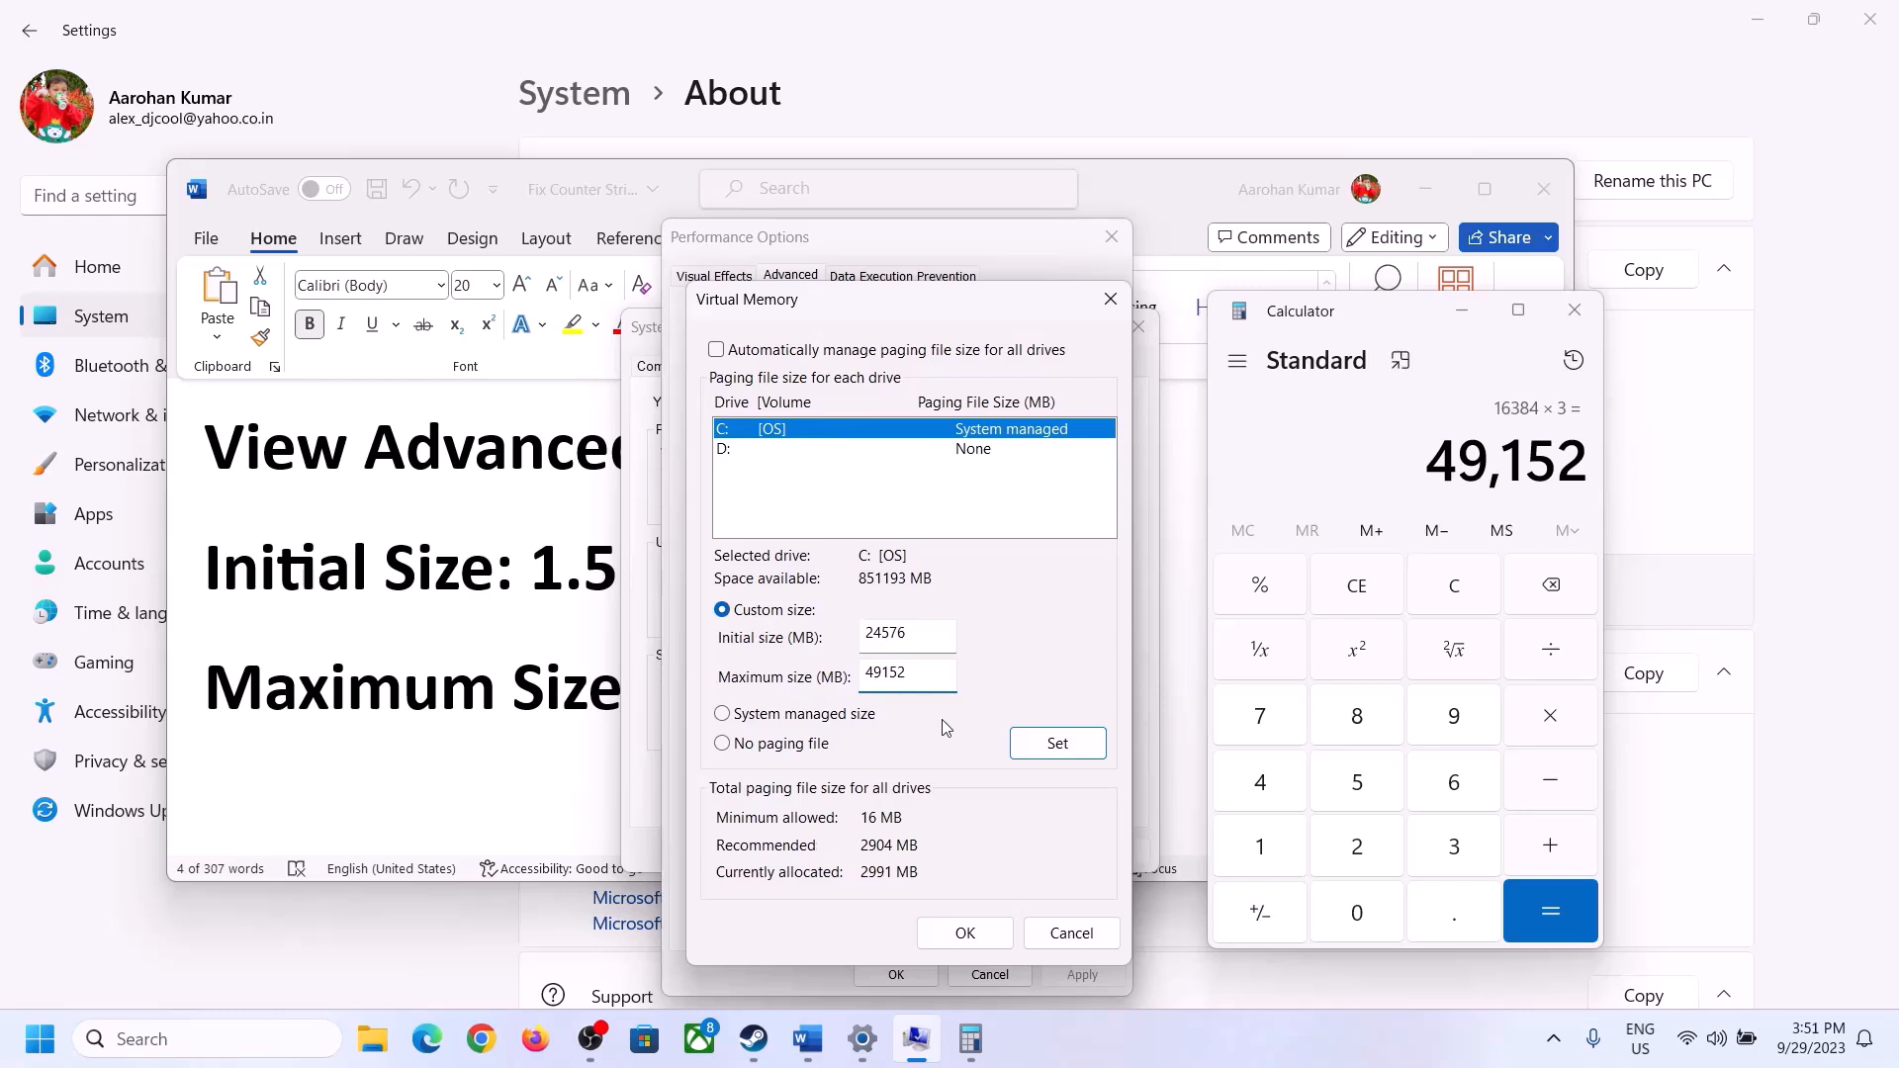
left_click(1056, 744)
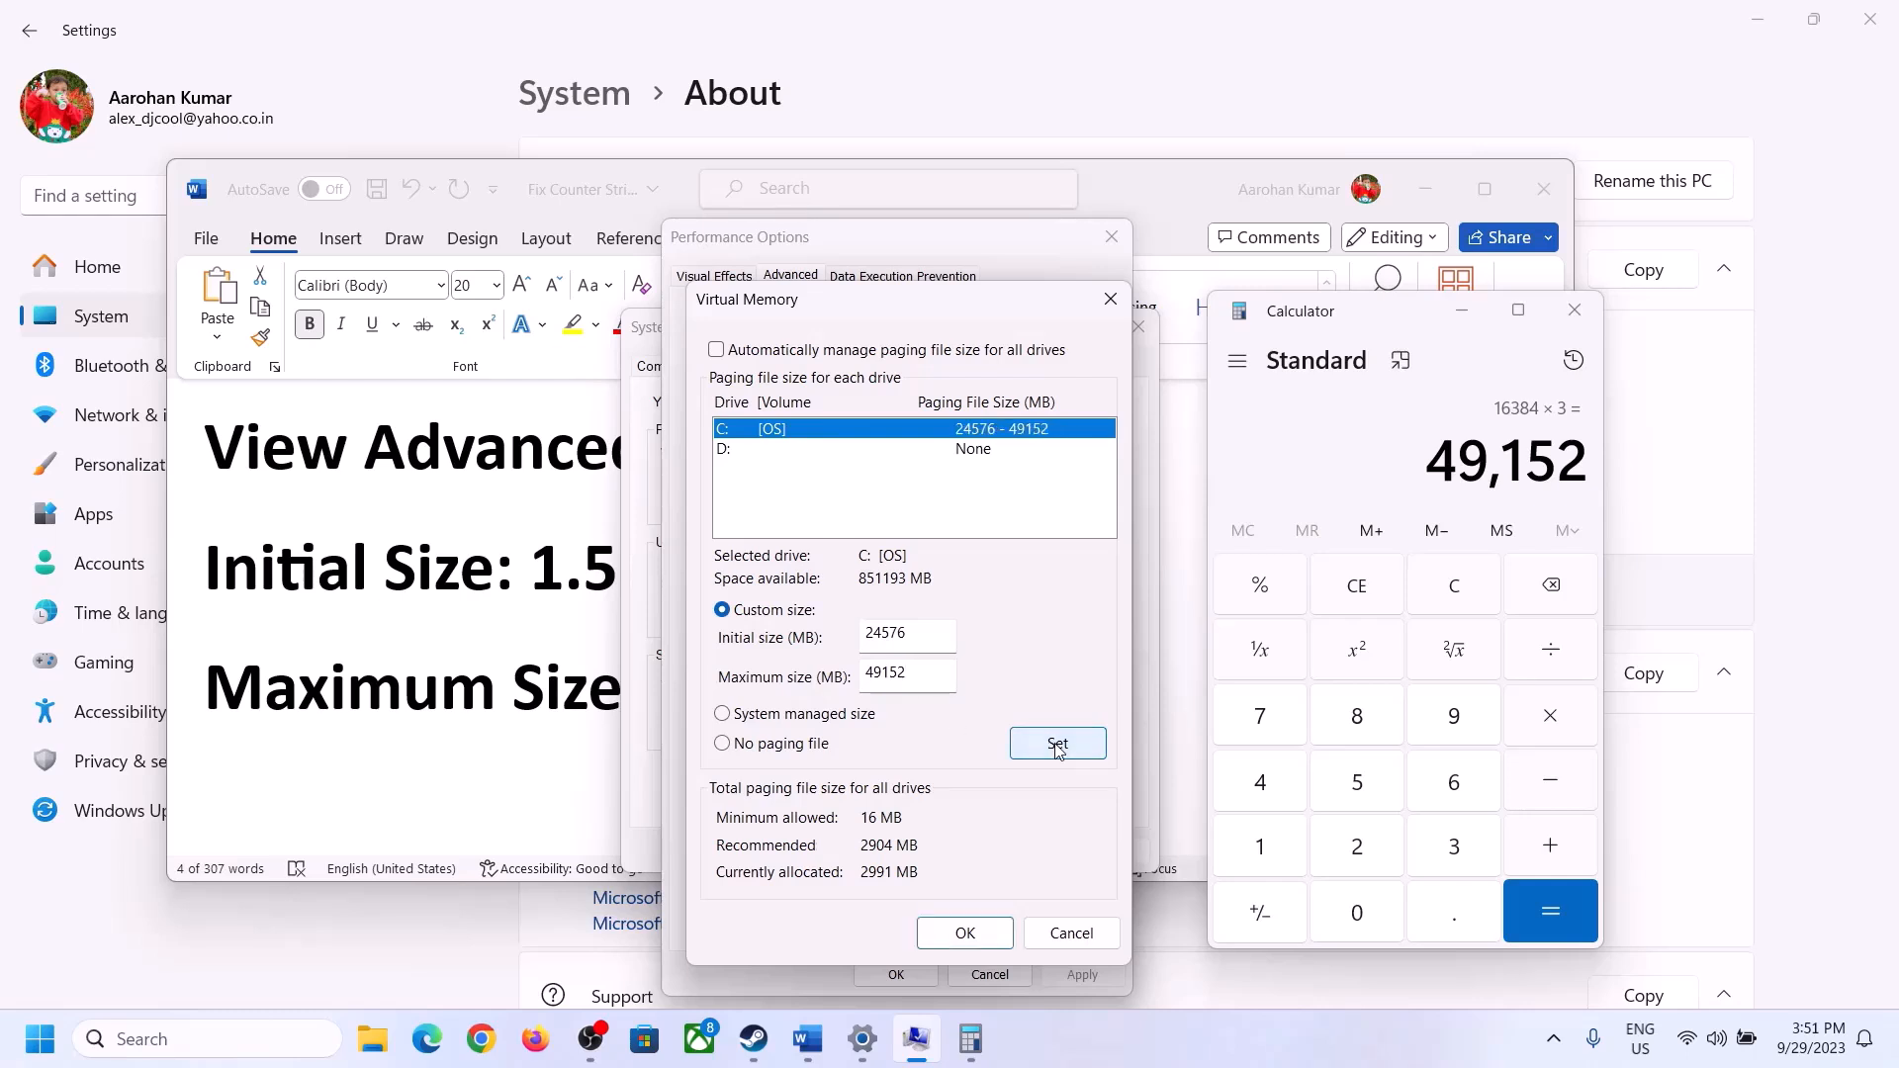
Confirm the Virtual Memory, Performance Options and System Properties dialogs, and dismiss the restart prompt without restarting
left_click(965, 932)
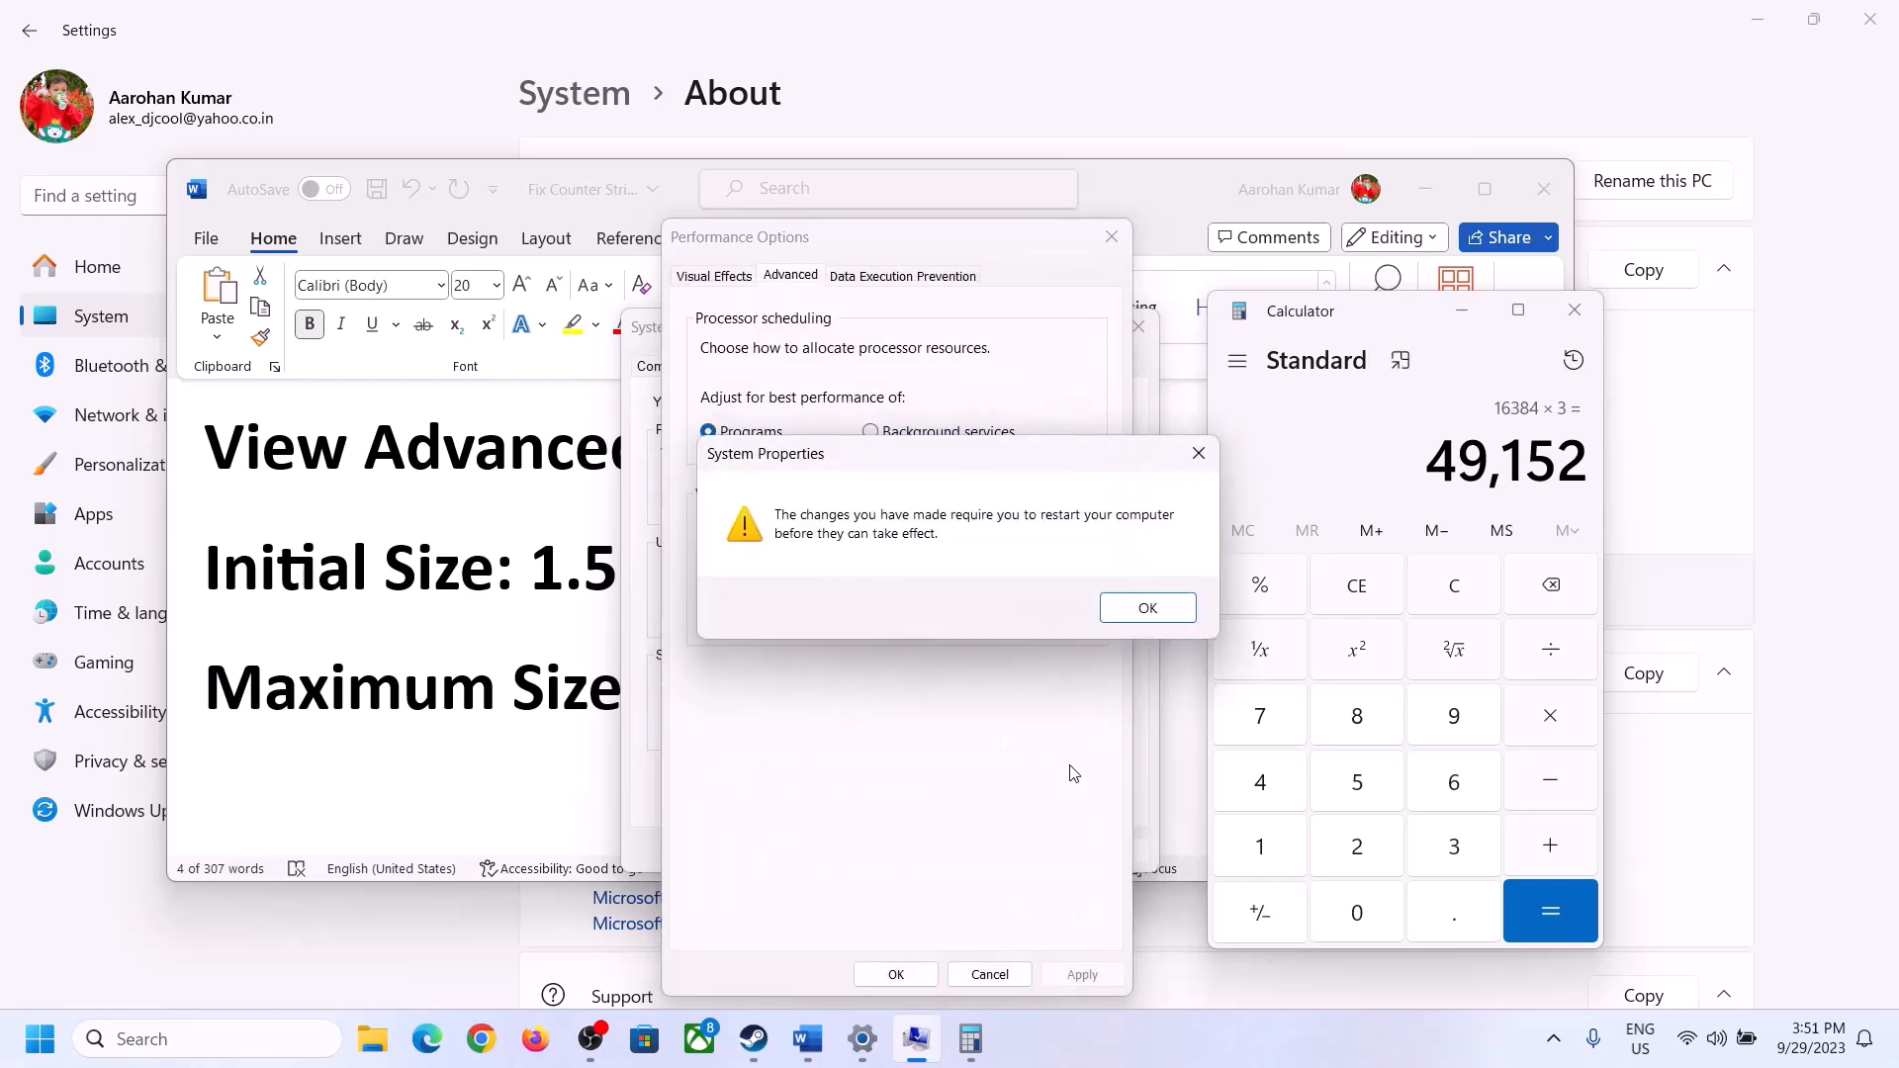
left_click(1147, 607)
left_click(1082, 974)
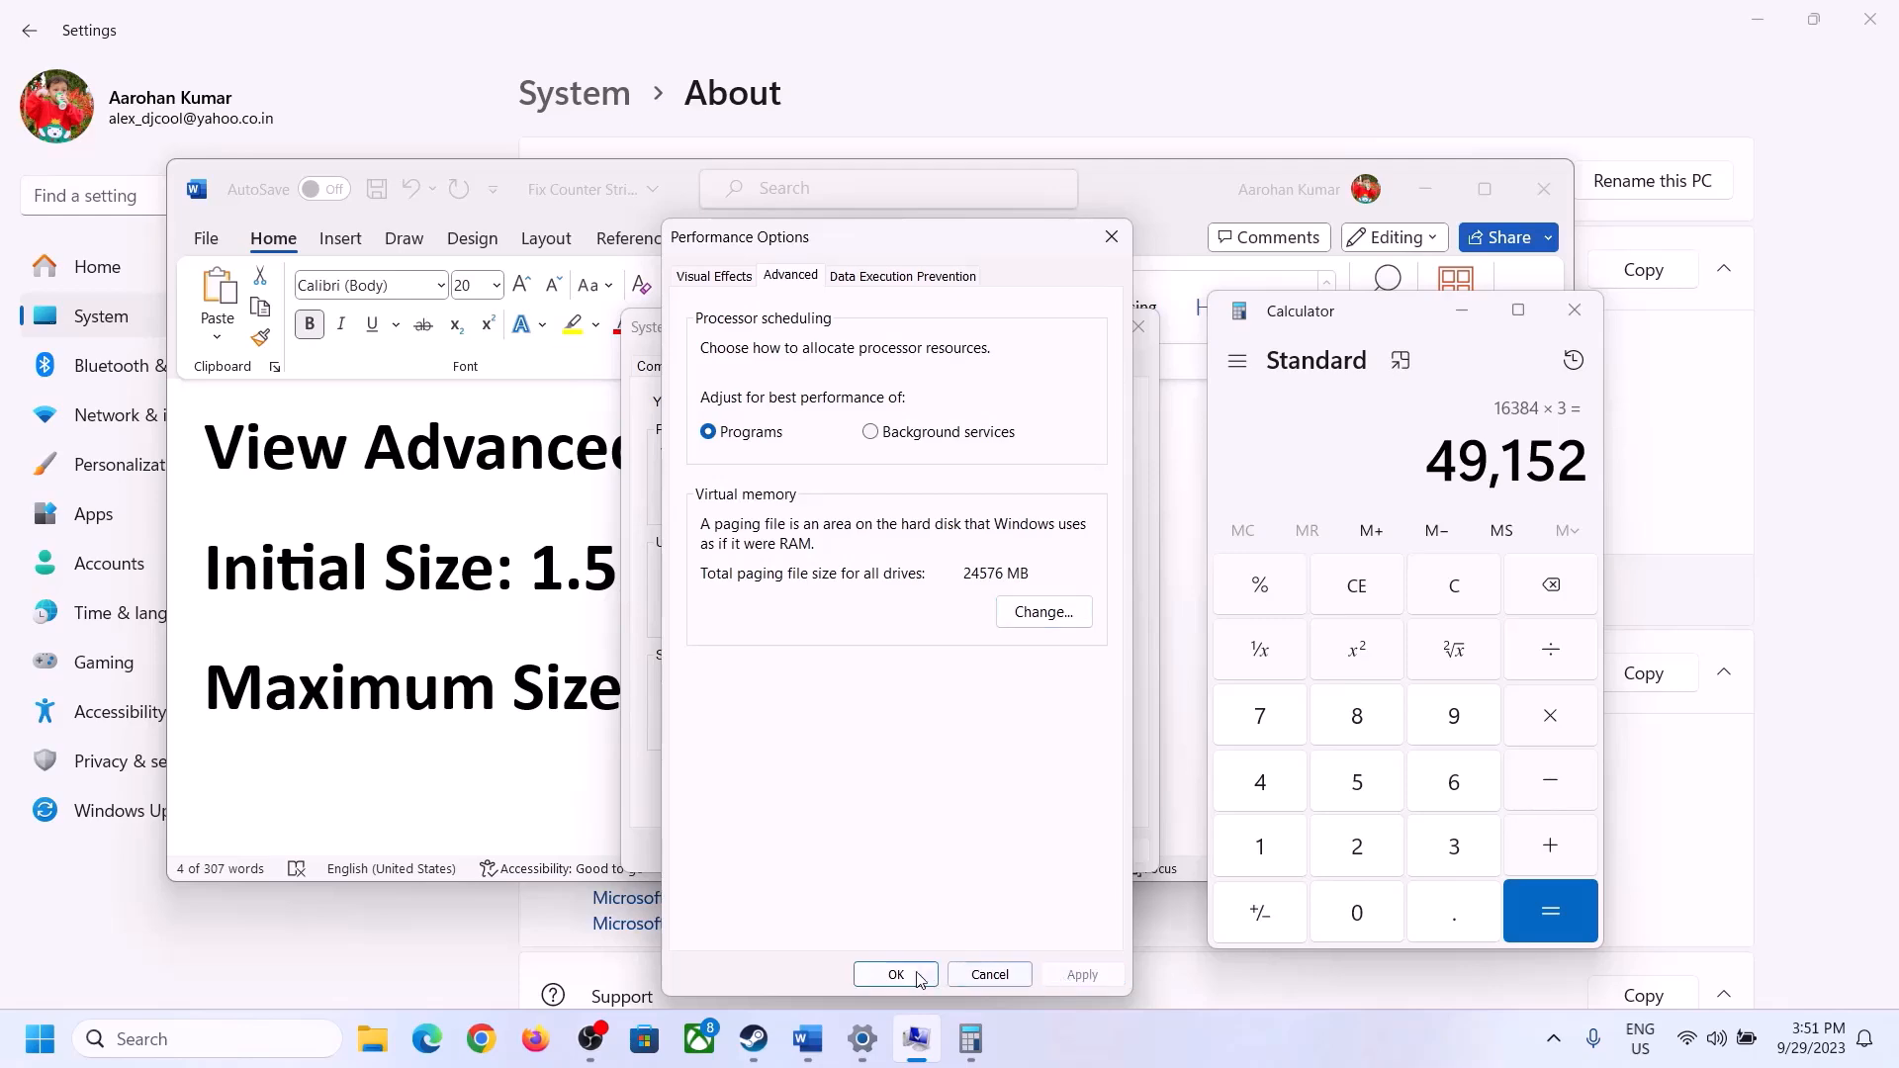
left_click(918, 977)
left_click(902, 849)
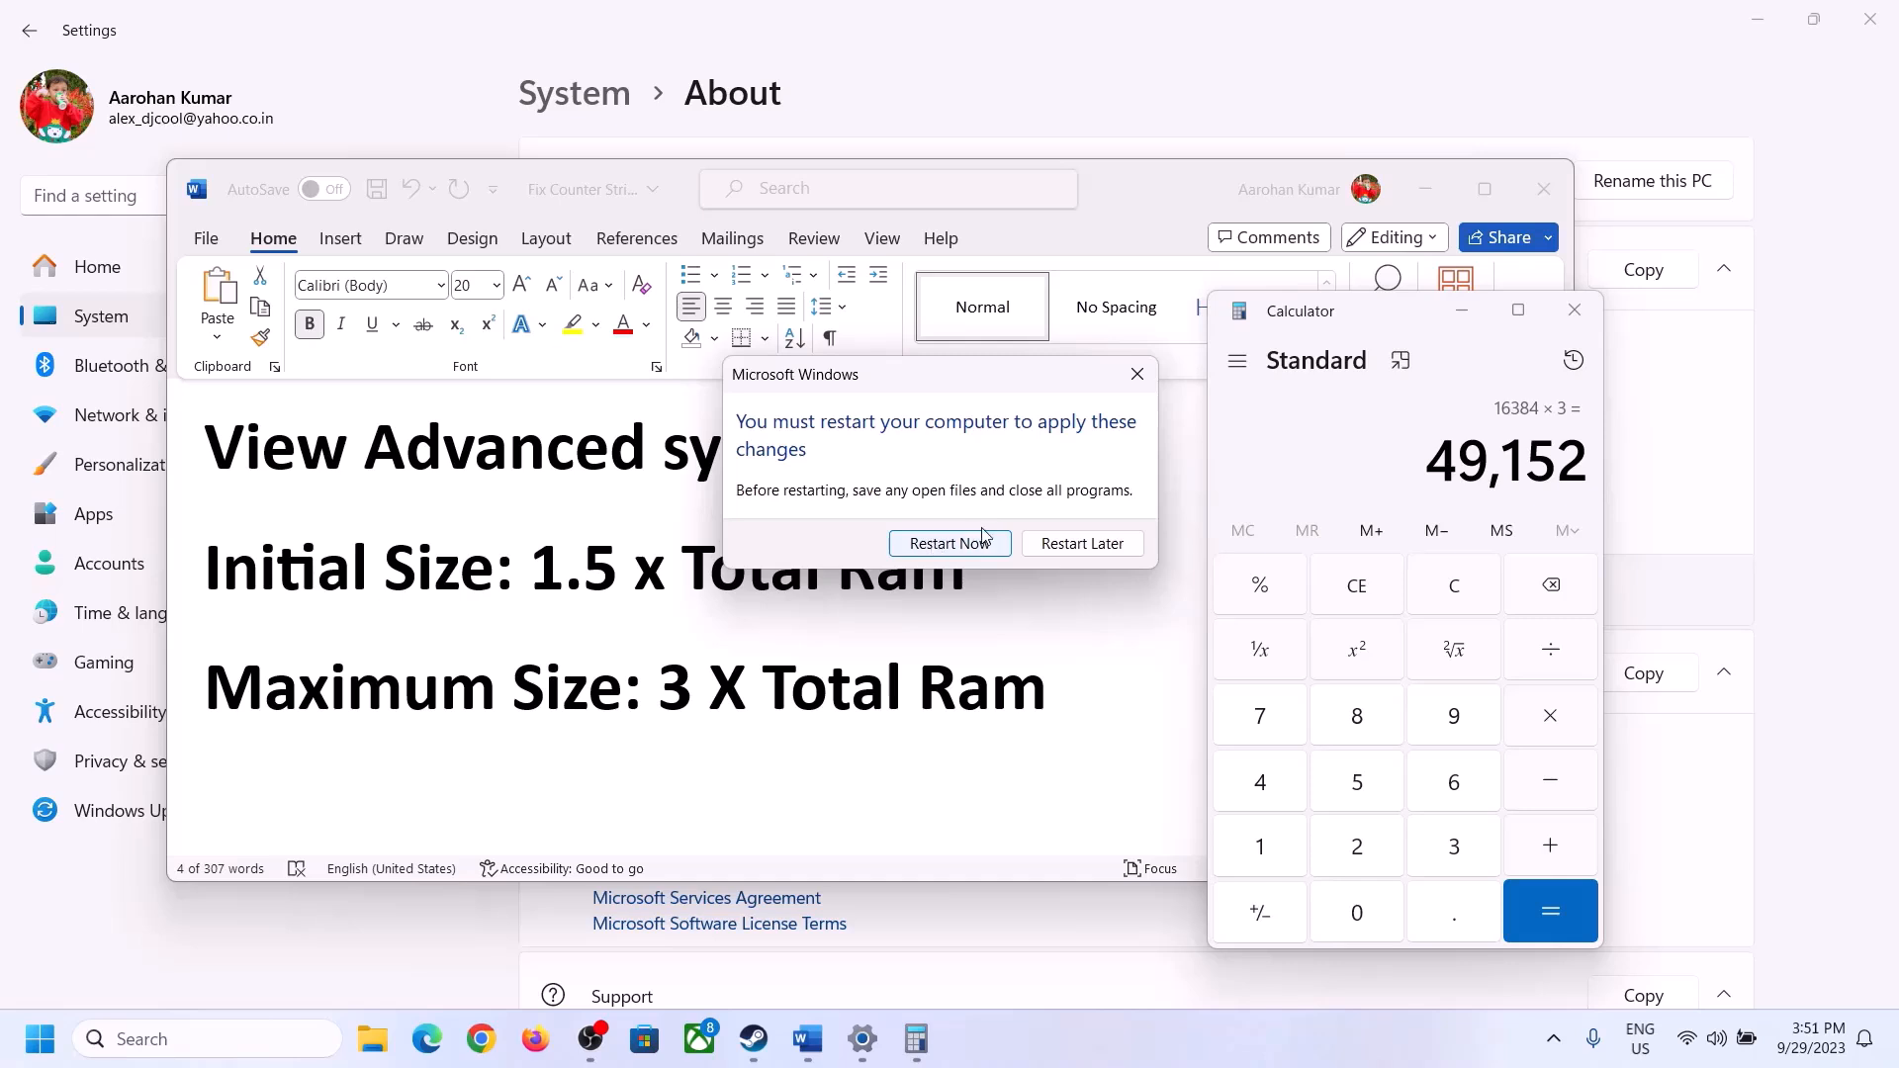
left_click(1135, 373)
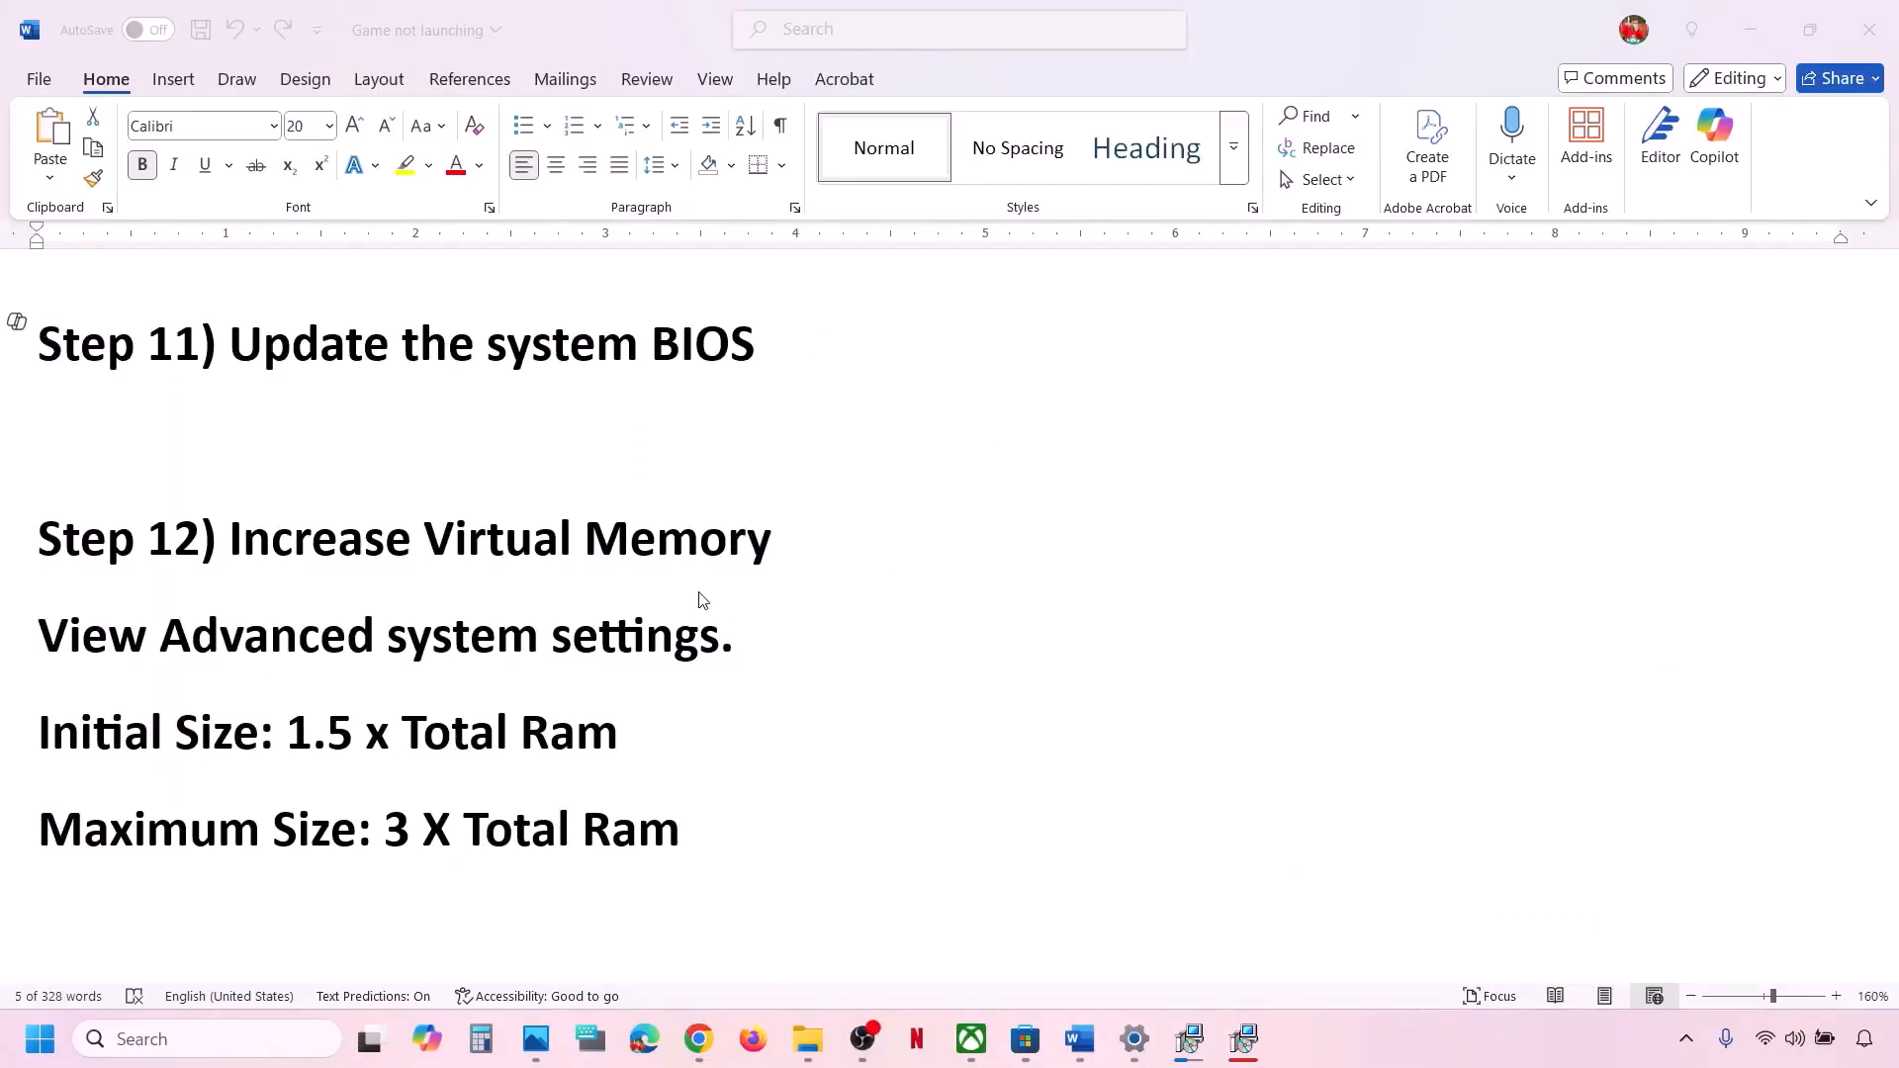
In the Word document, reduce the Microsoft Store cache path under Step 13 to font size 12
scroll(699, 602, "down", 5)
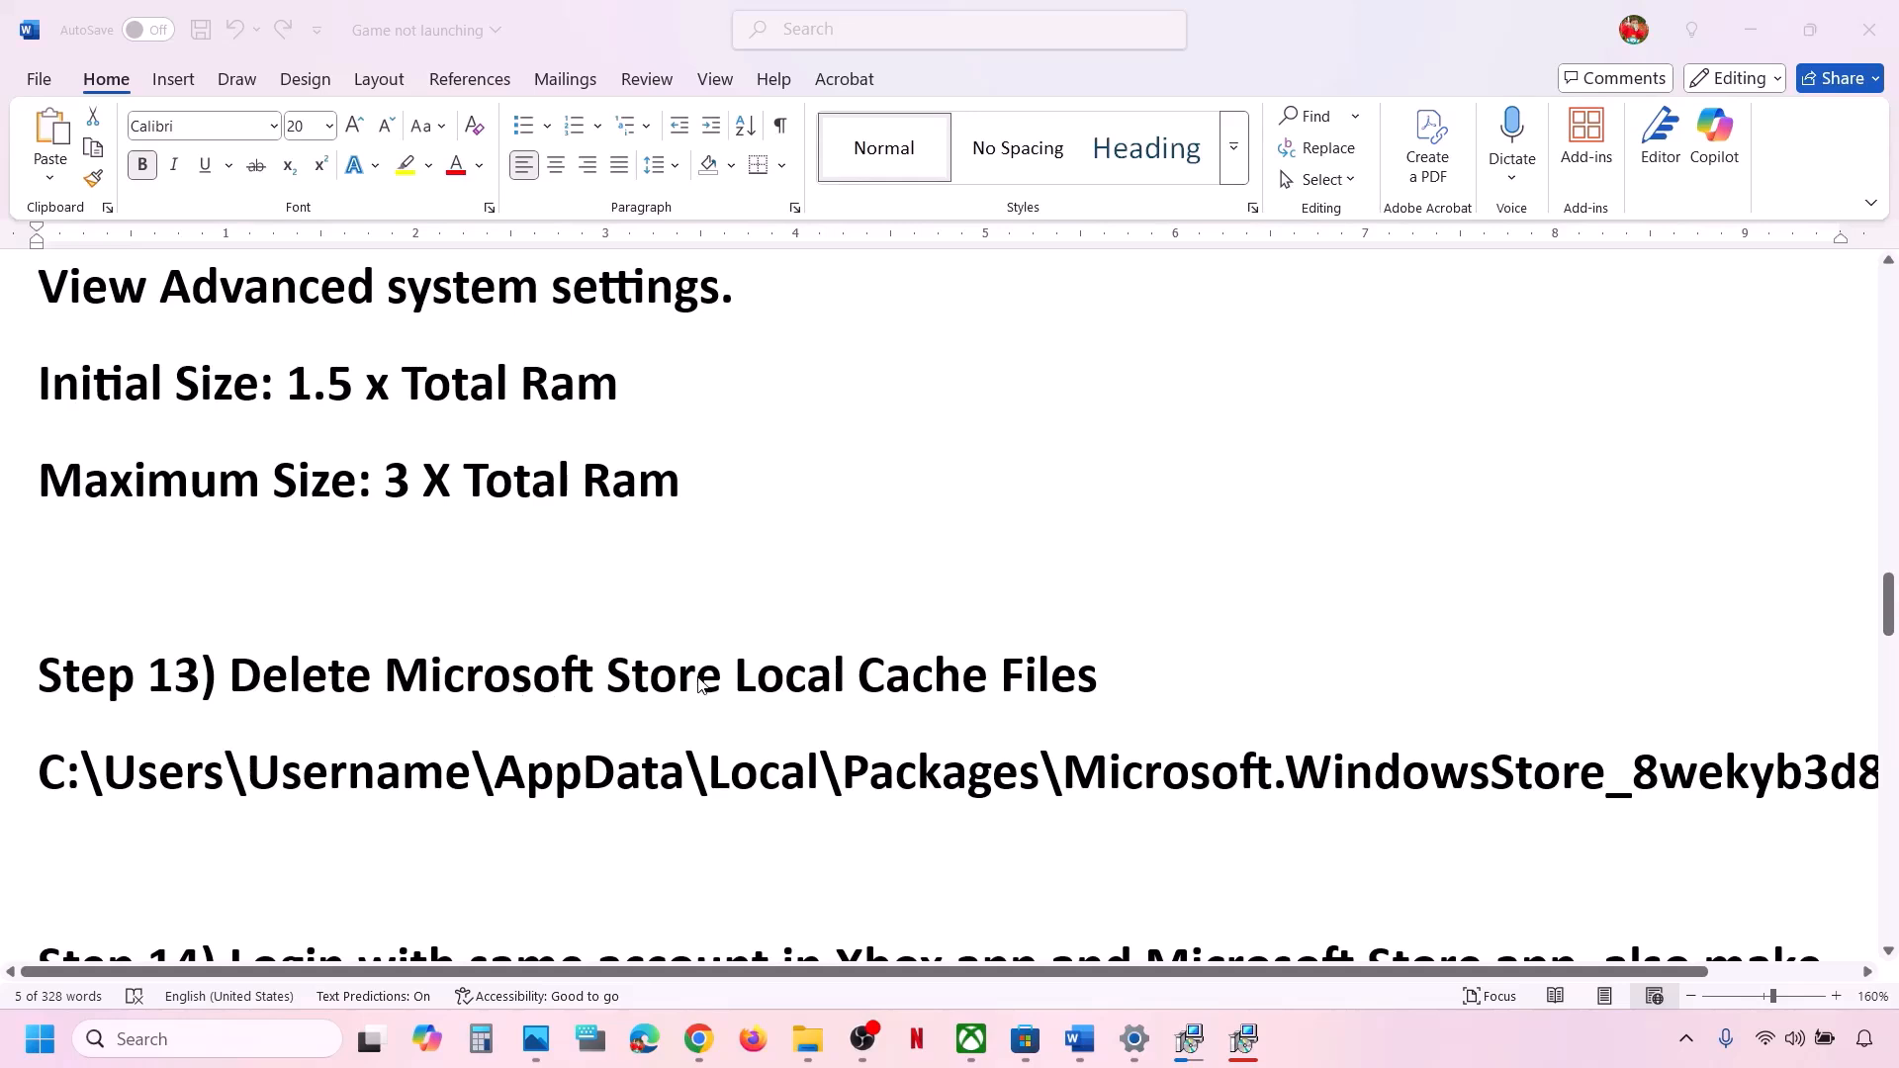
triple_click(982, 767)
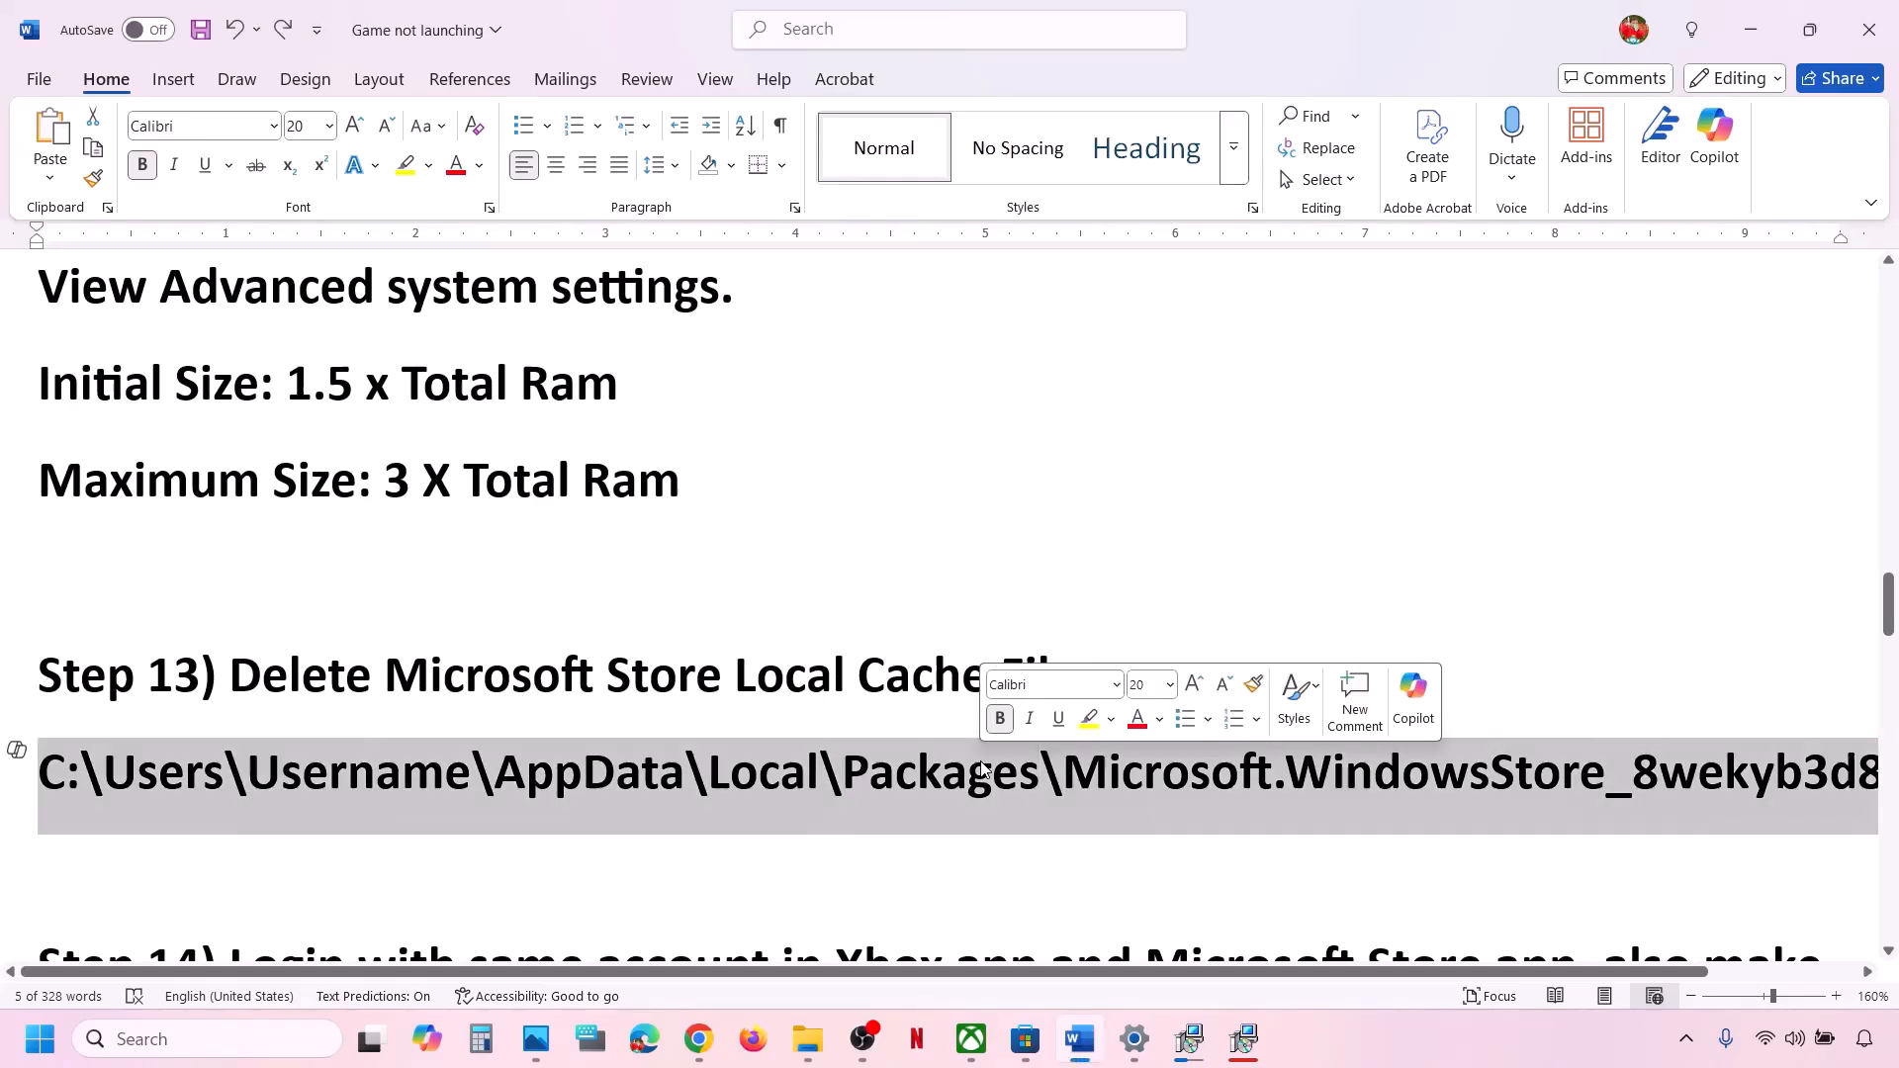
left_click(329, 126)
left_click(307, 276)
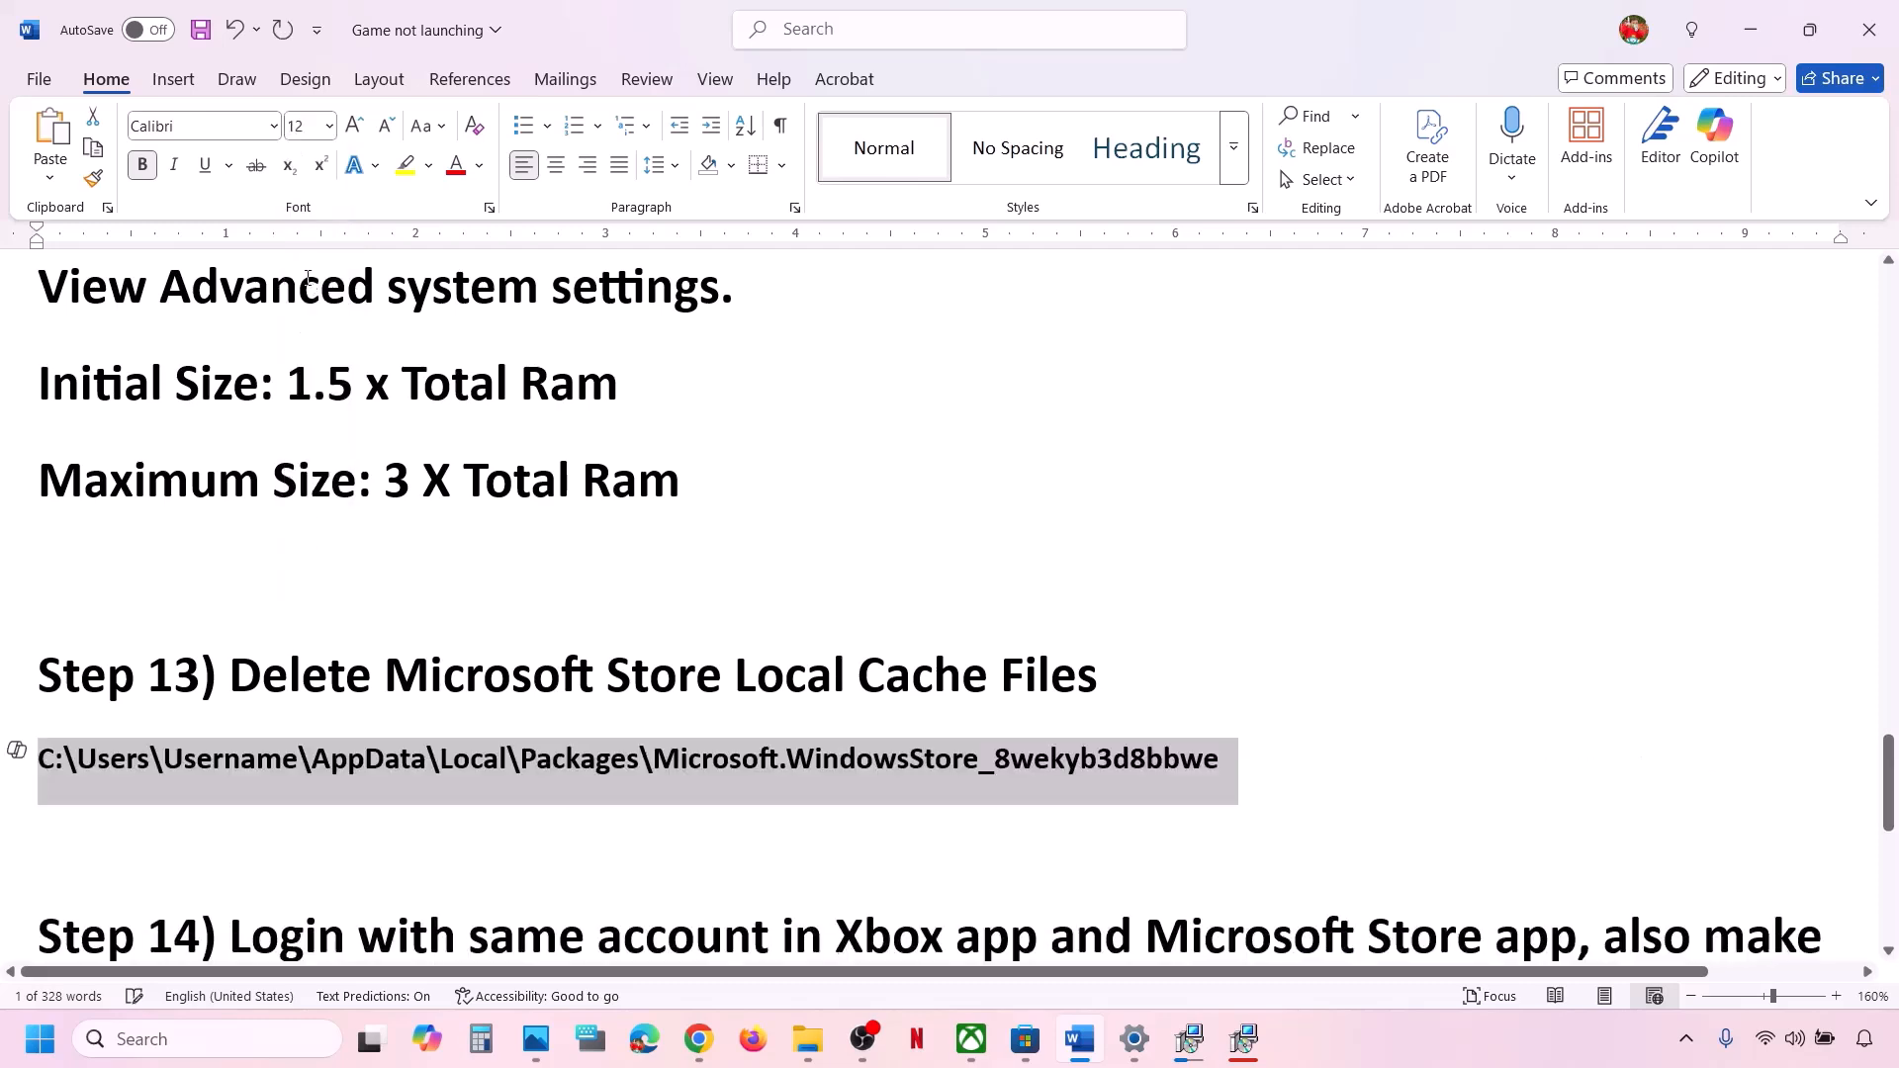
Switch to File Explorer and open the user's profile folder inside the Users folder on drive C:
left_click(807, 1040)
left_click(99, 552)
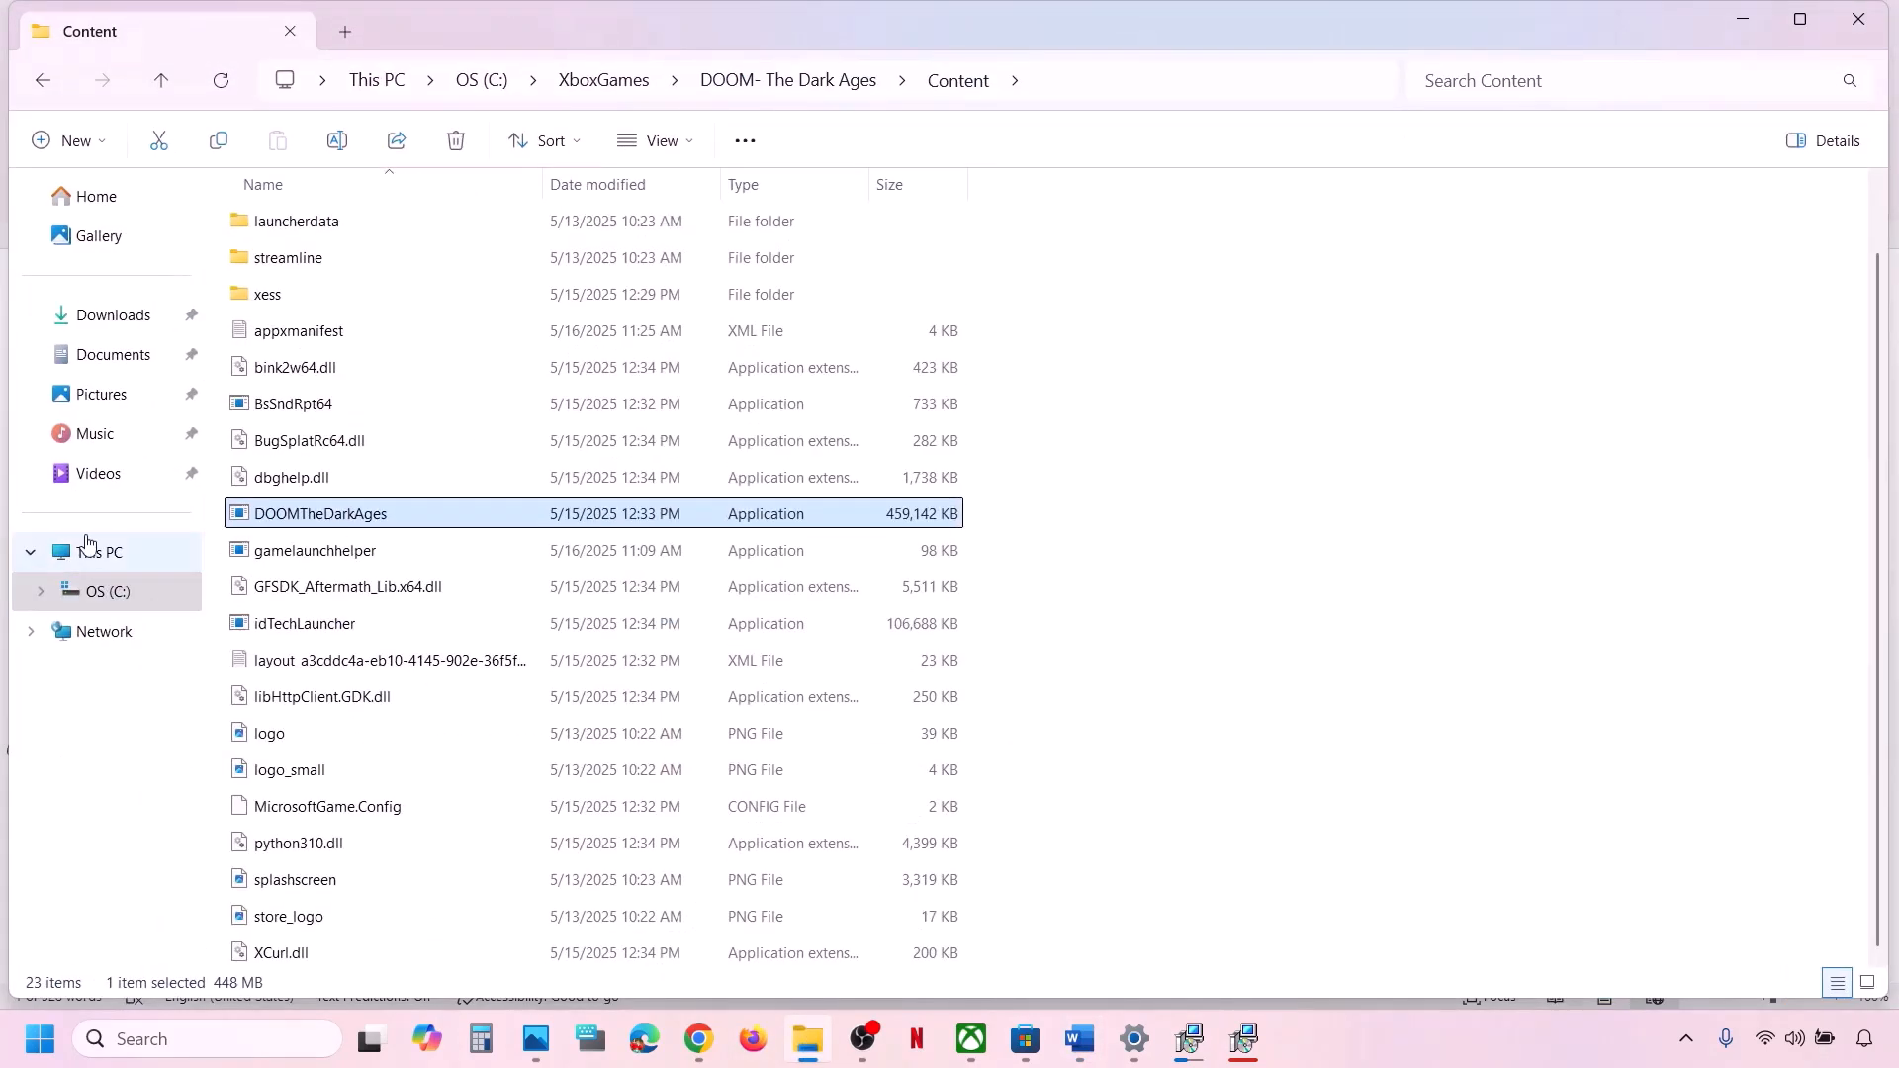
double_click(424, 241)
scroll(442, 638, "down", 5)
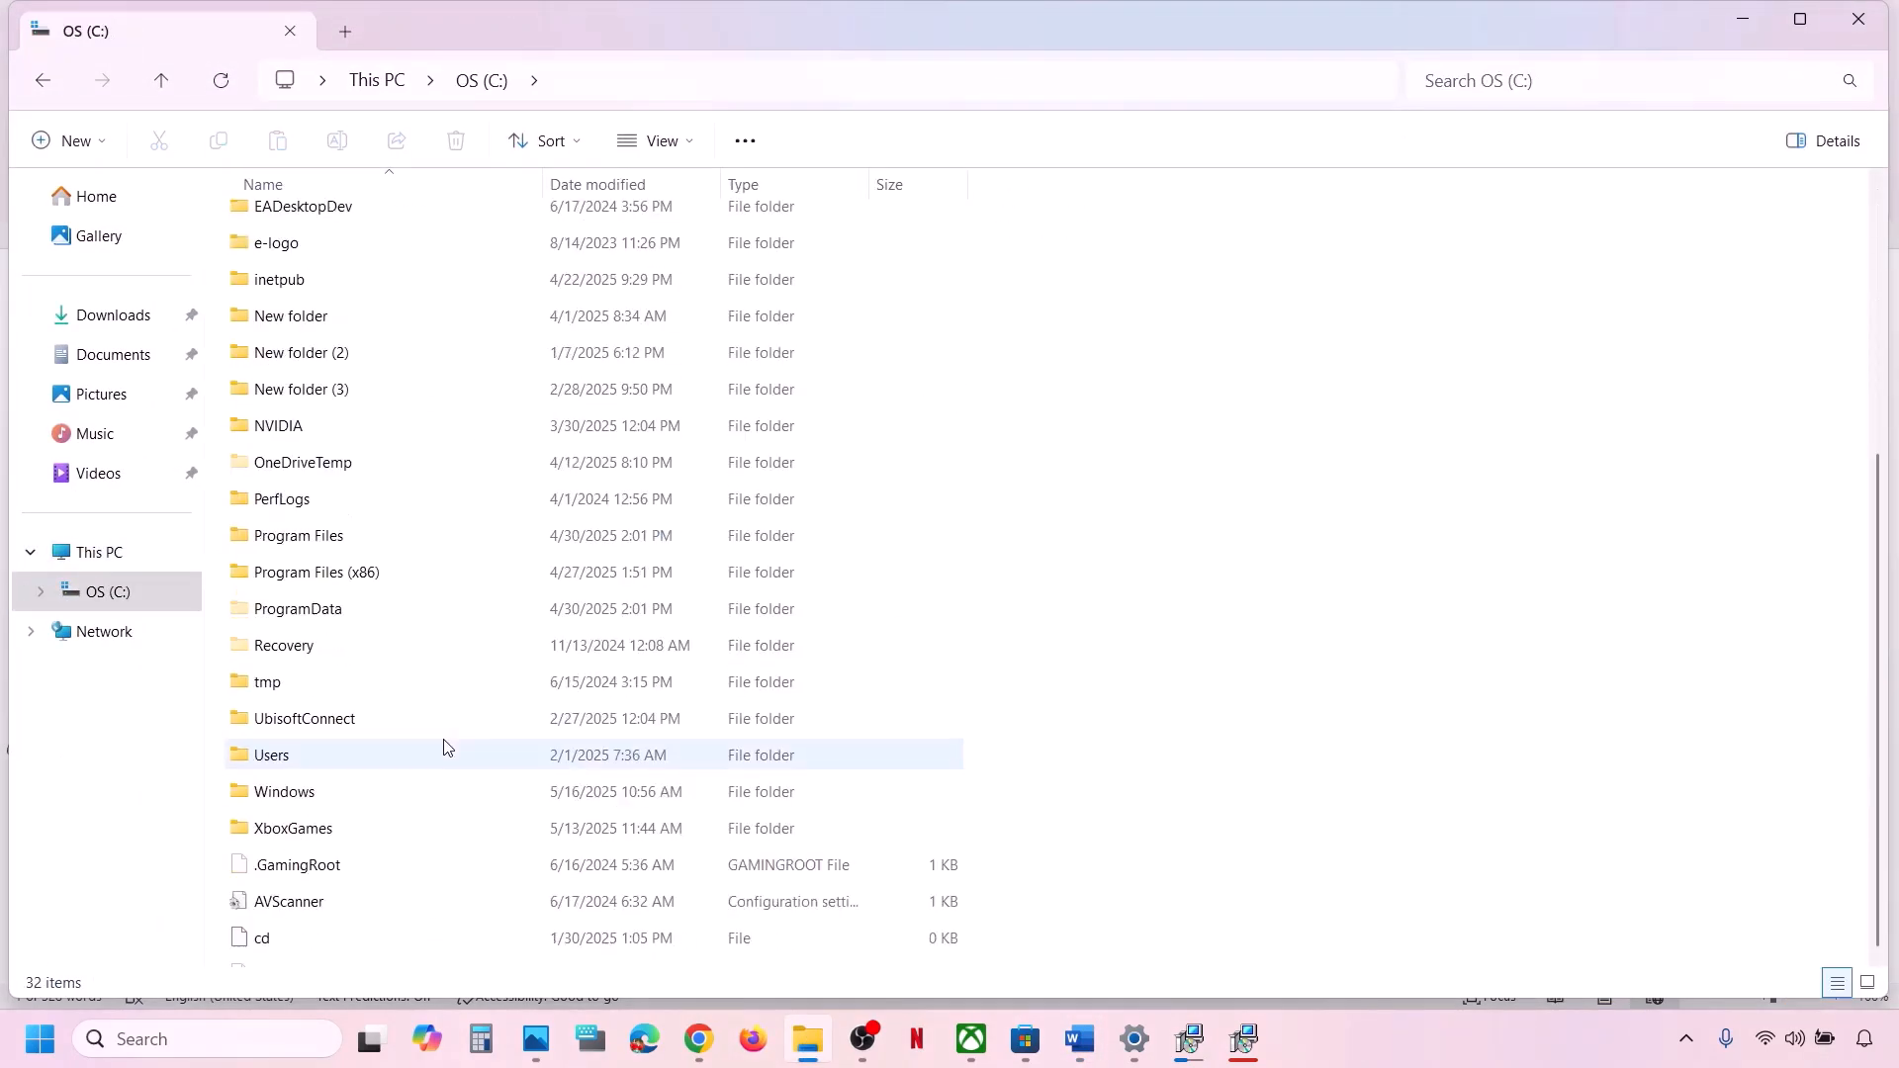
double_click(276, 665)
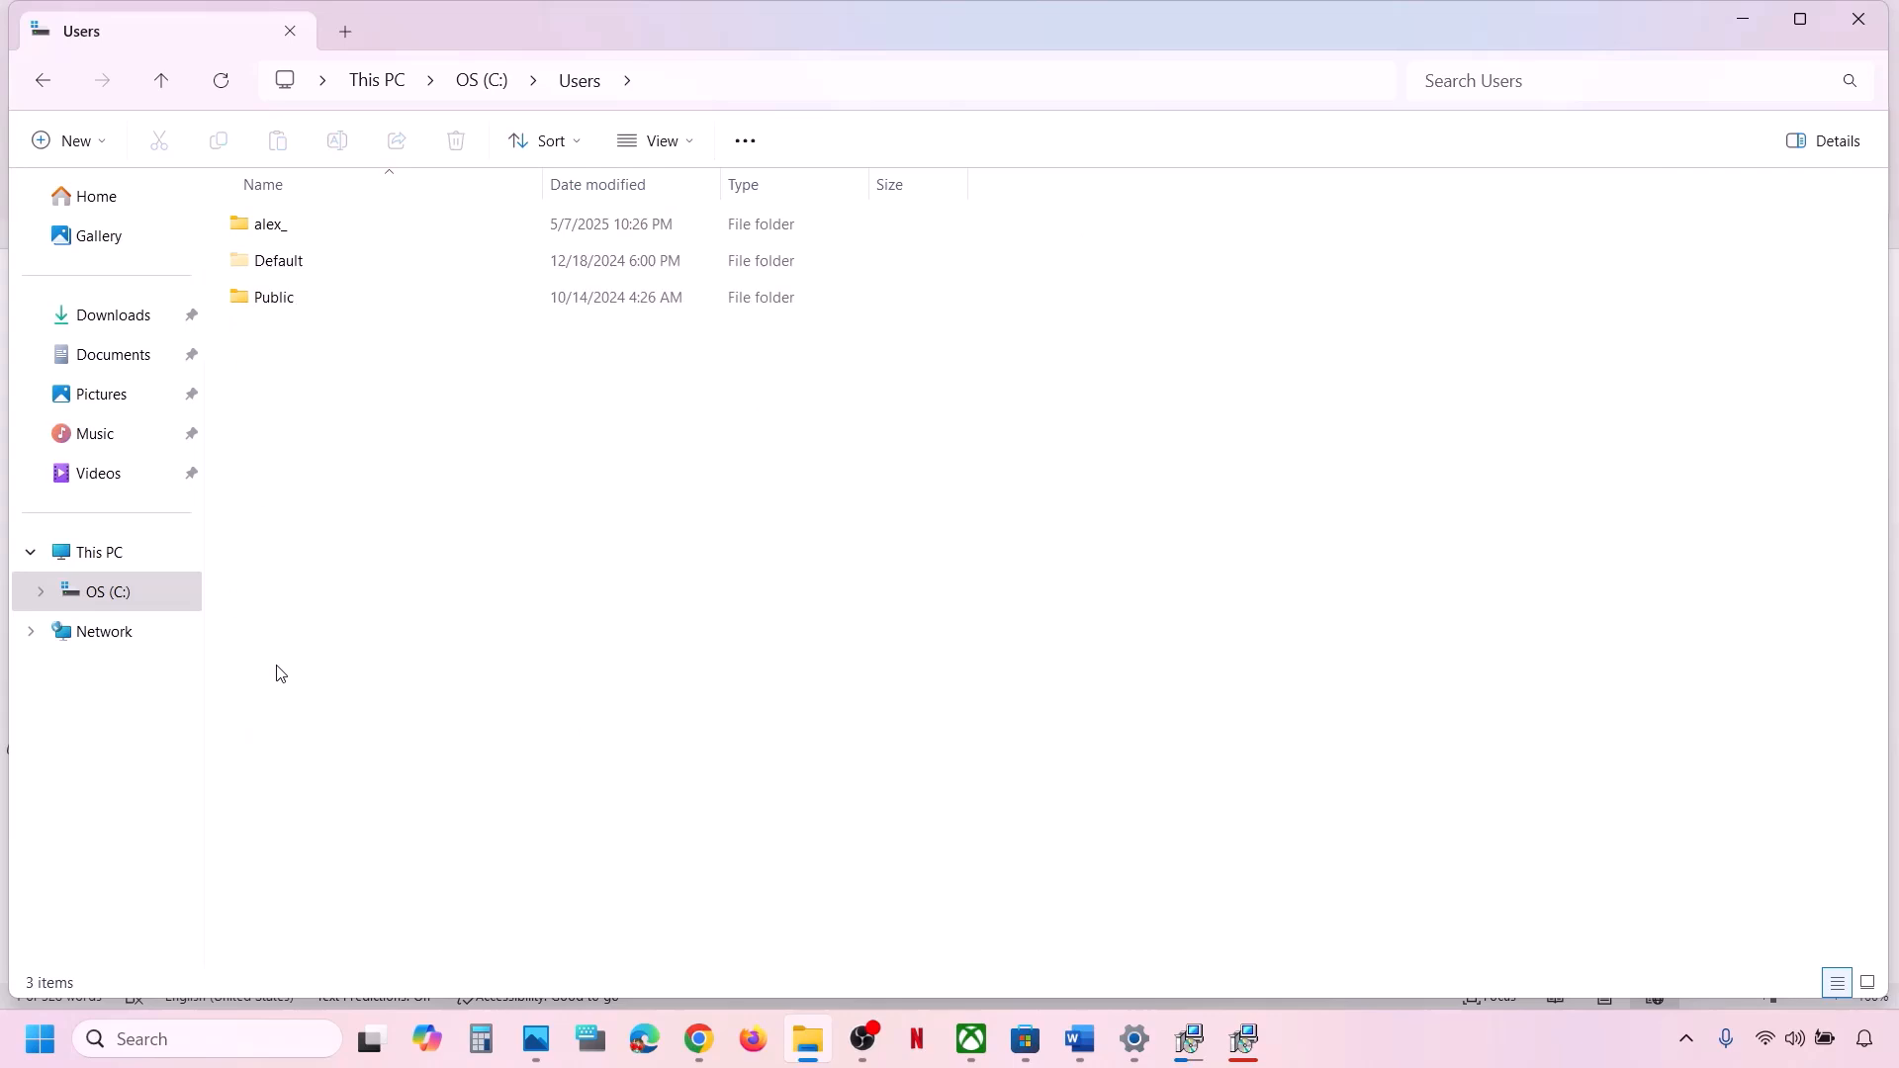
double_click(287, 225)
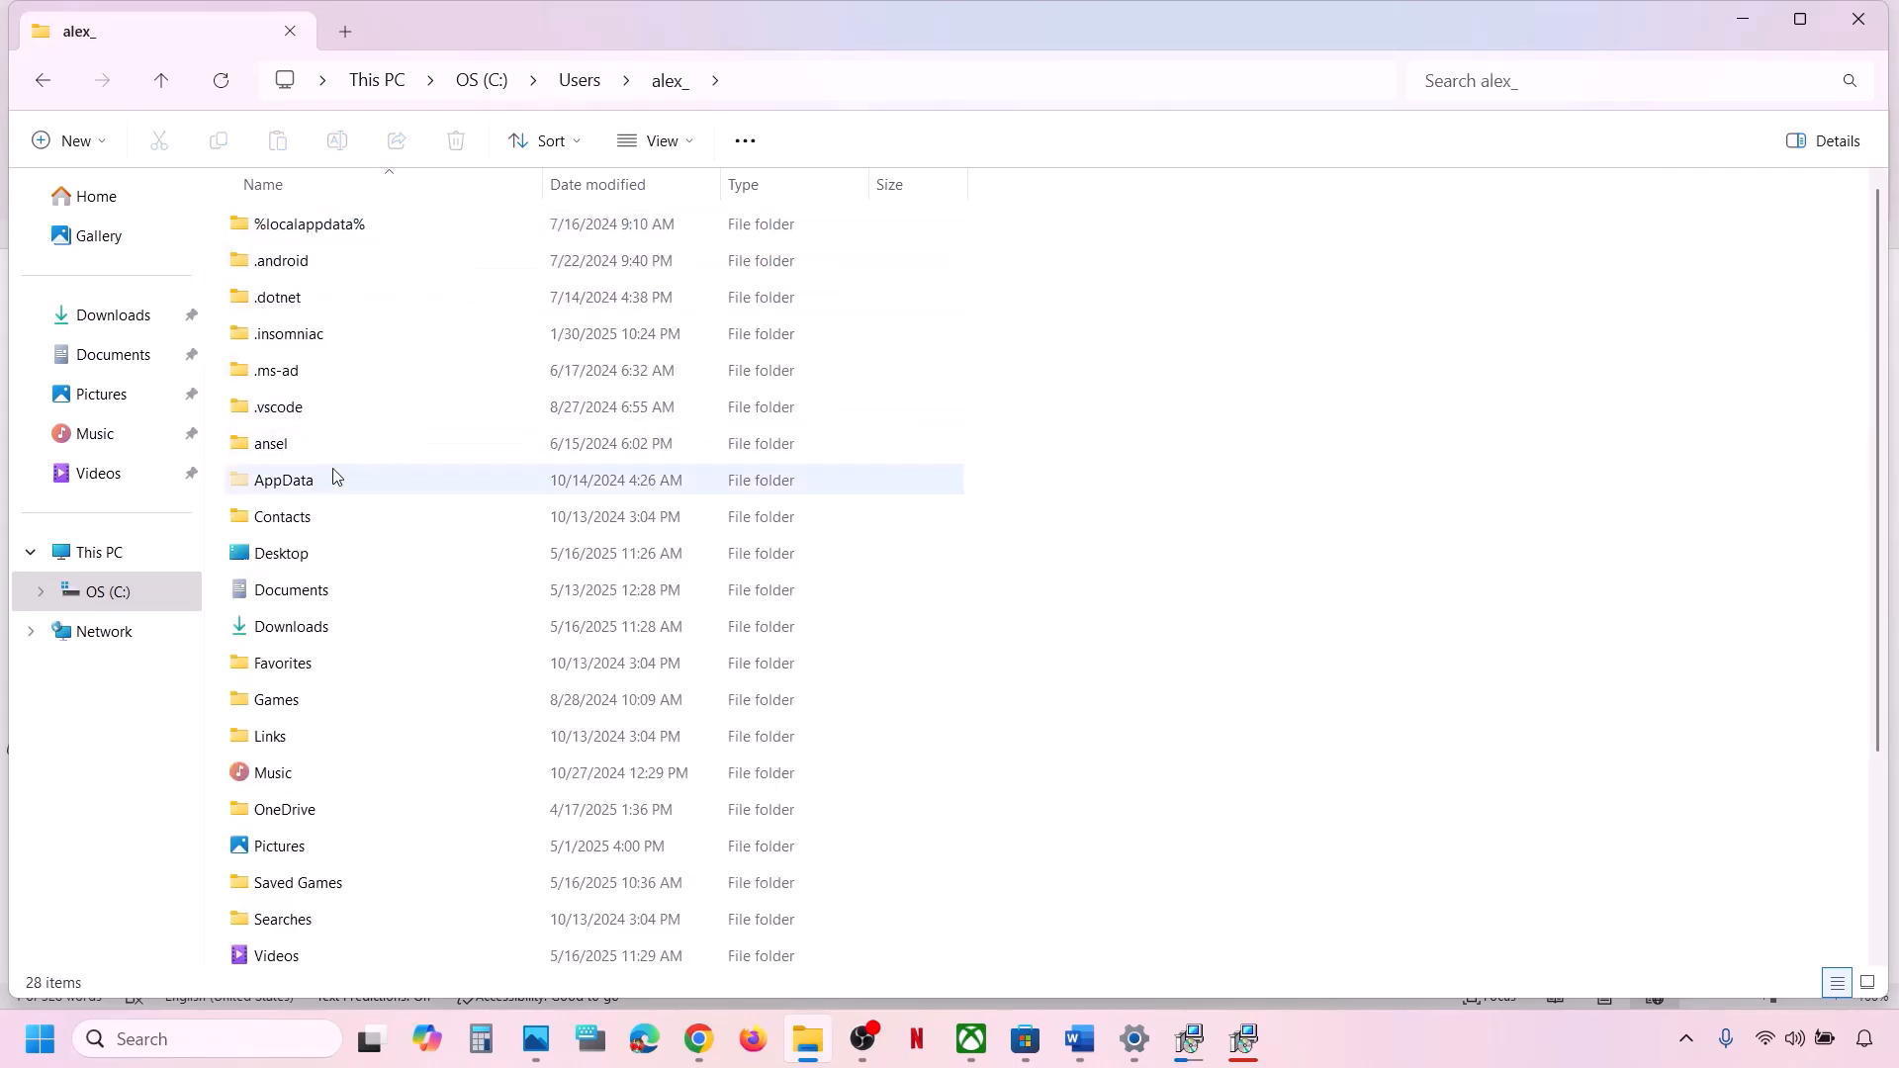
Check the Hidden items display option for the profile folder and select the AppData folder
left_click(319, 484)
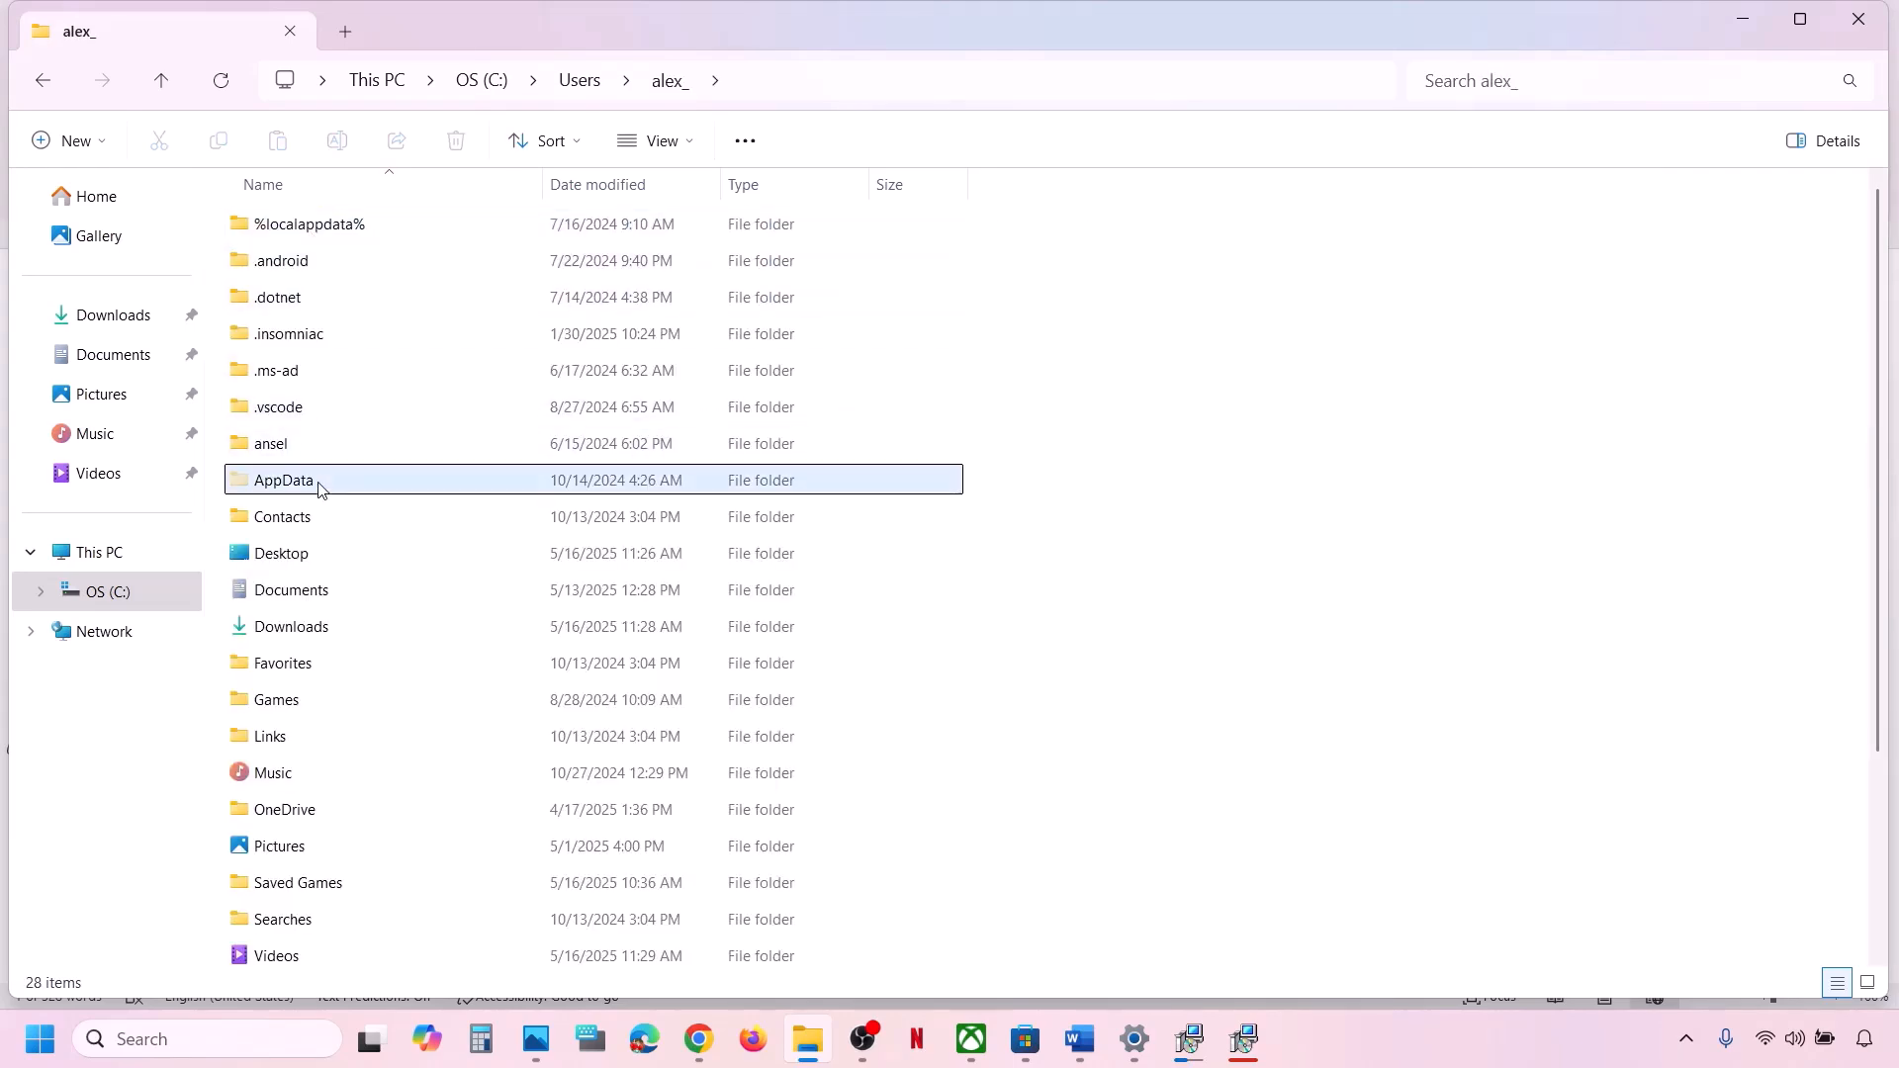
left_click(690, 145)
mouse_move(687, 612)
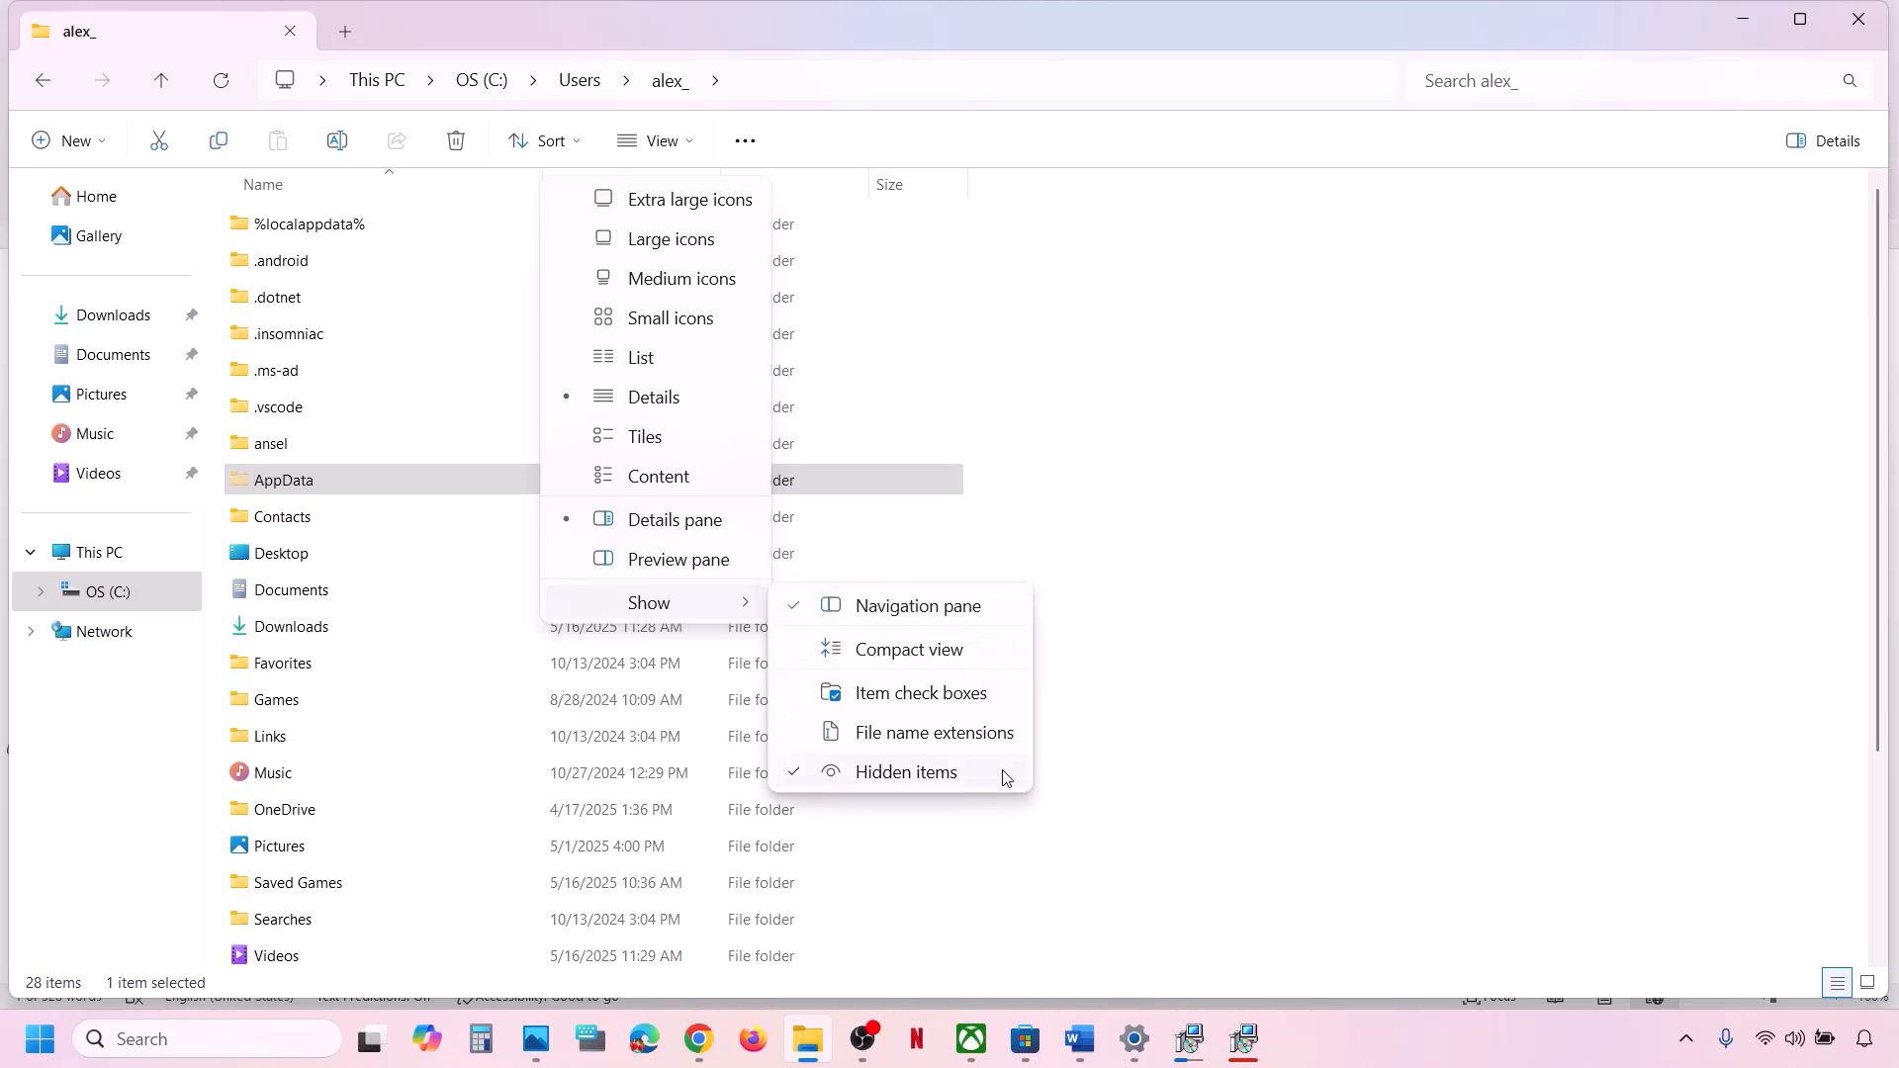
left_click(277, 481)
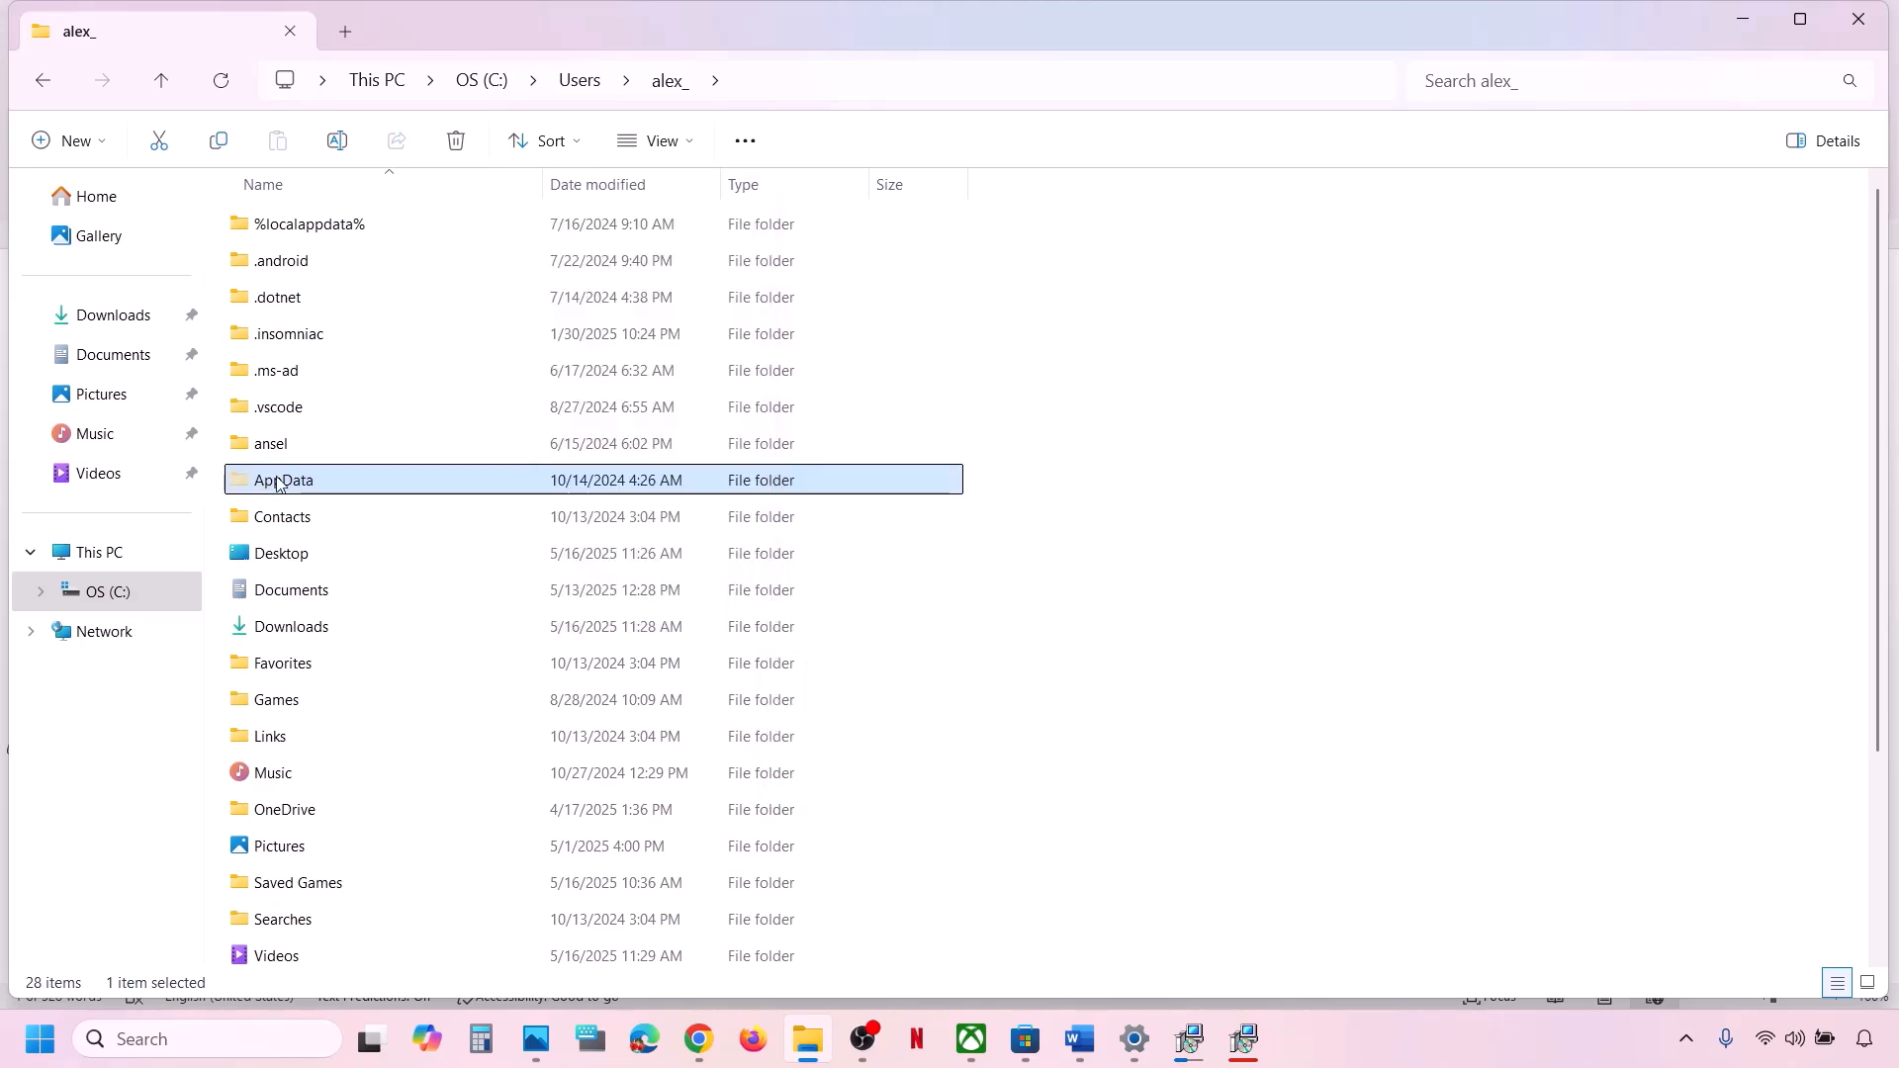
Open the Packages folder inside AppData\Local
double_click(277, 482)
double_click(285, 227)
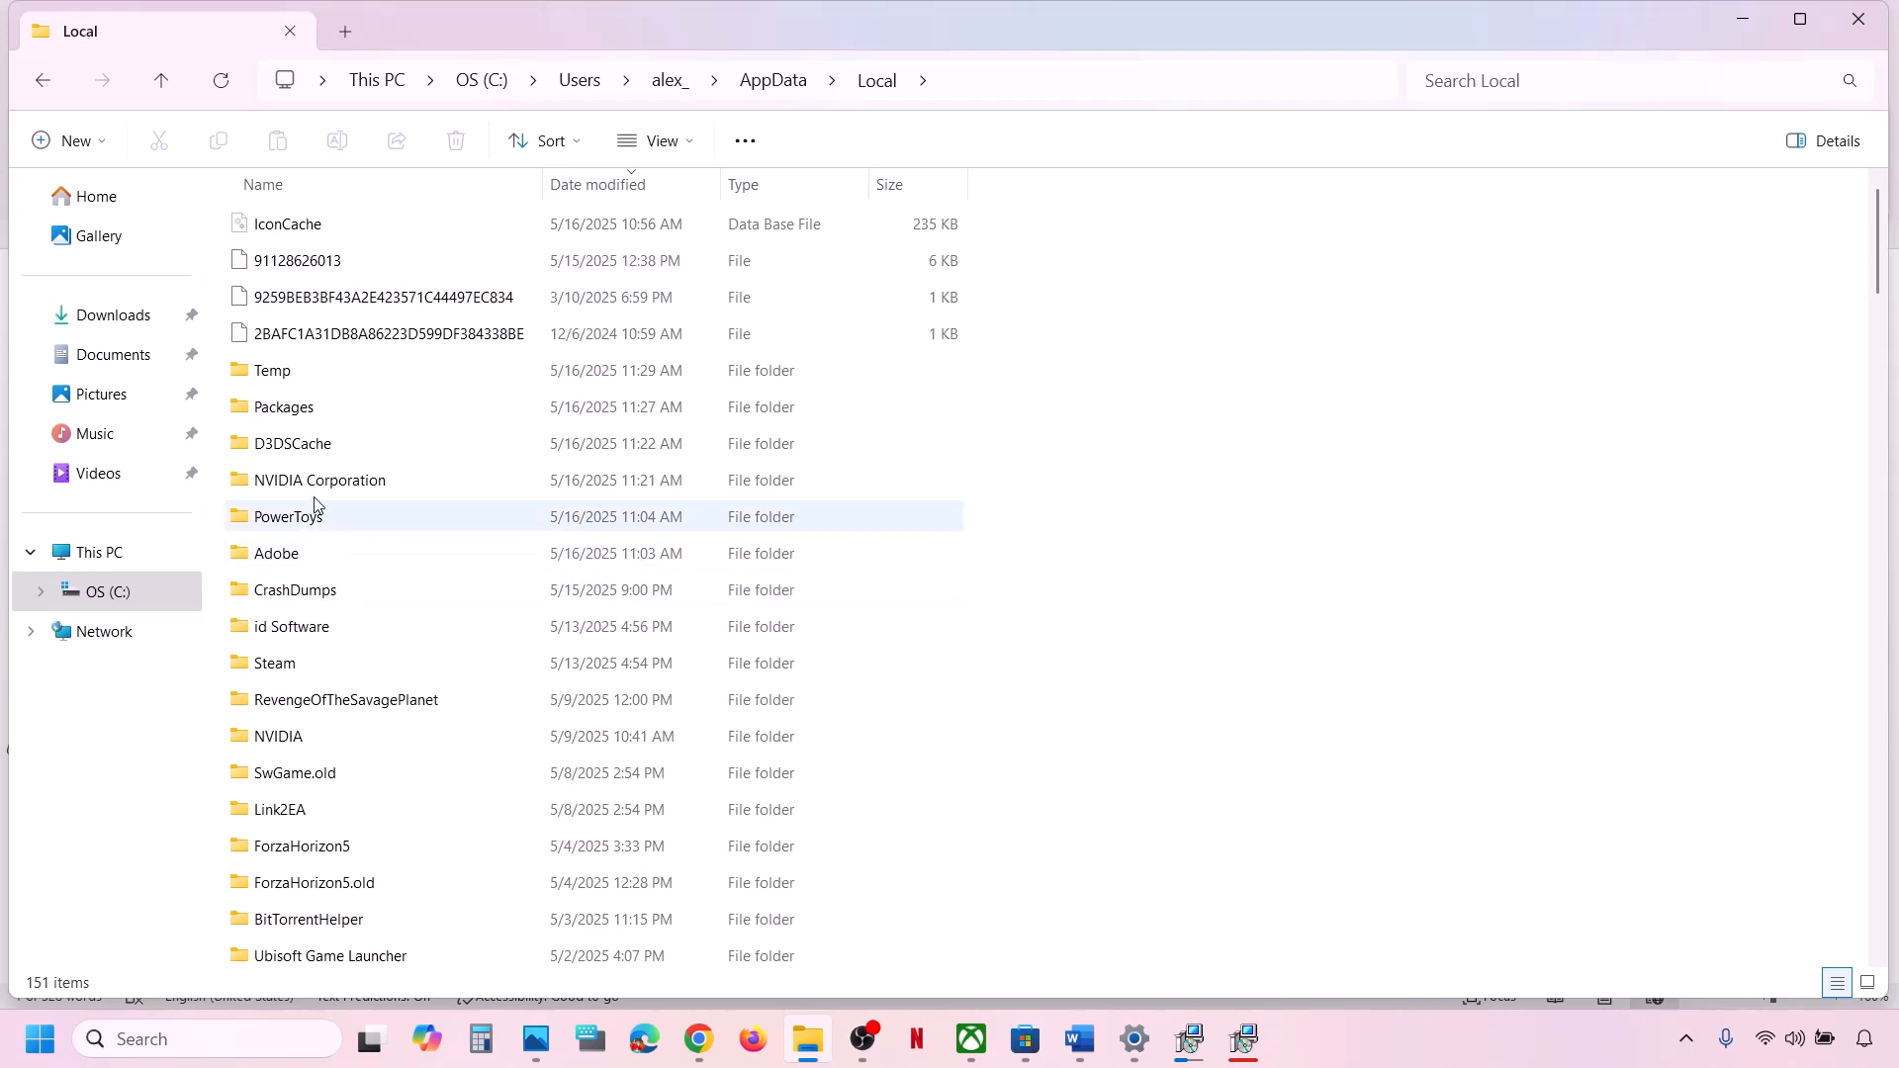
left_click(338, 406)
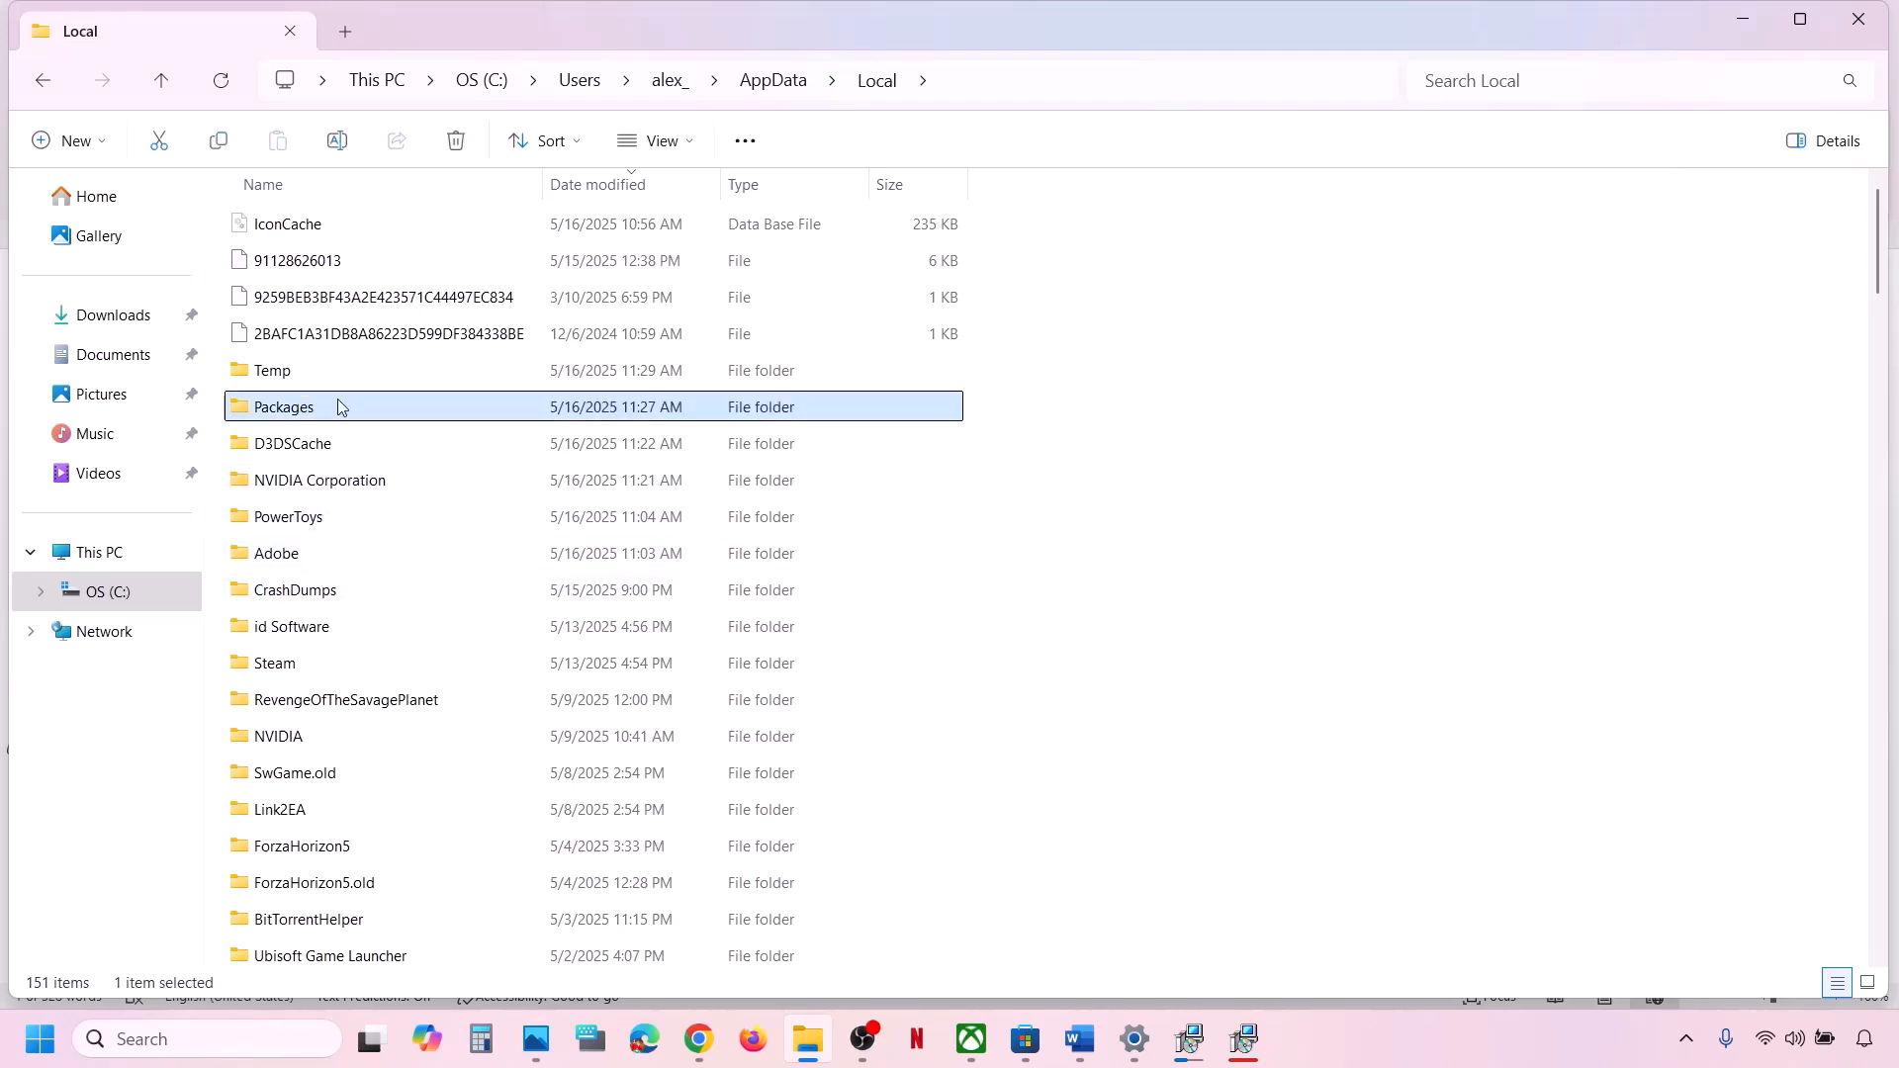
double_click(389, 411)
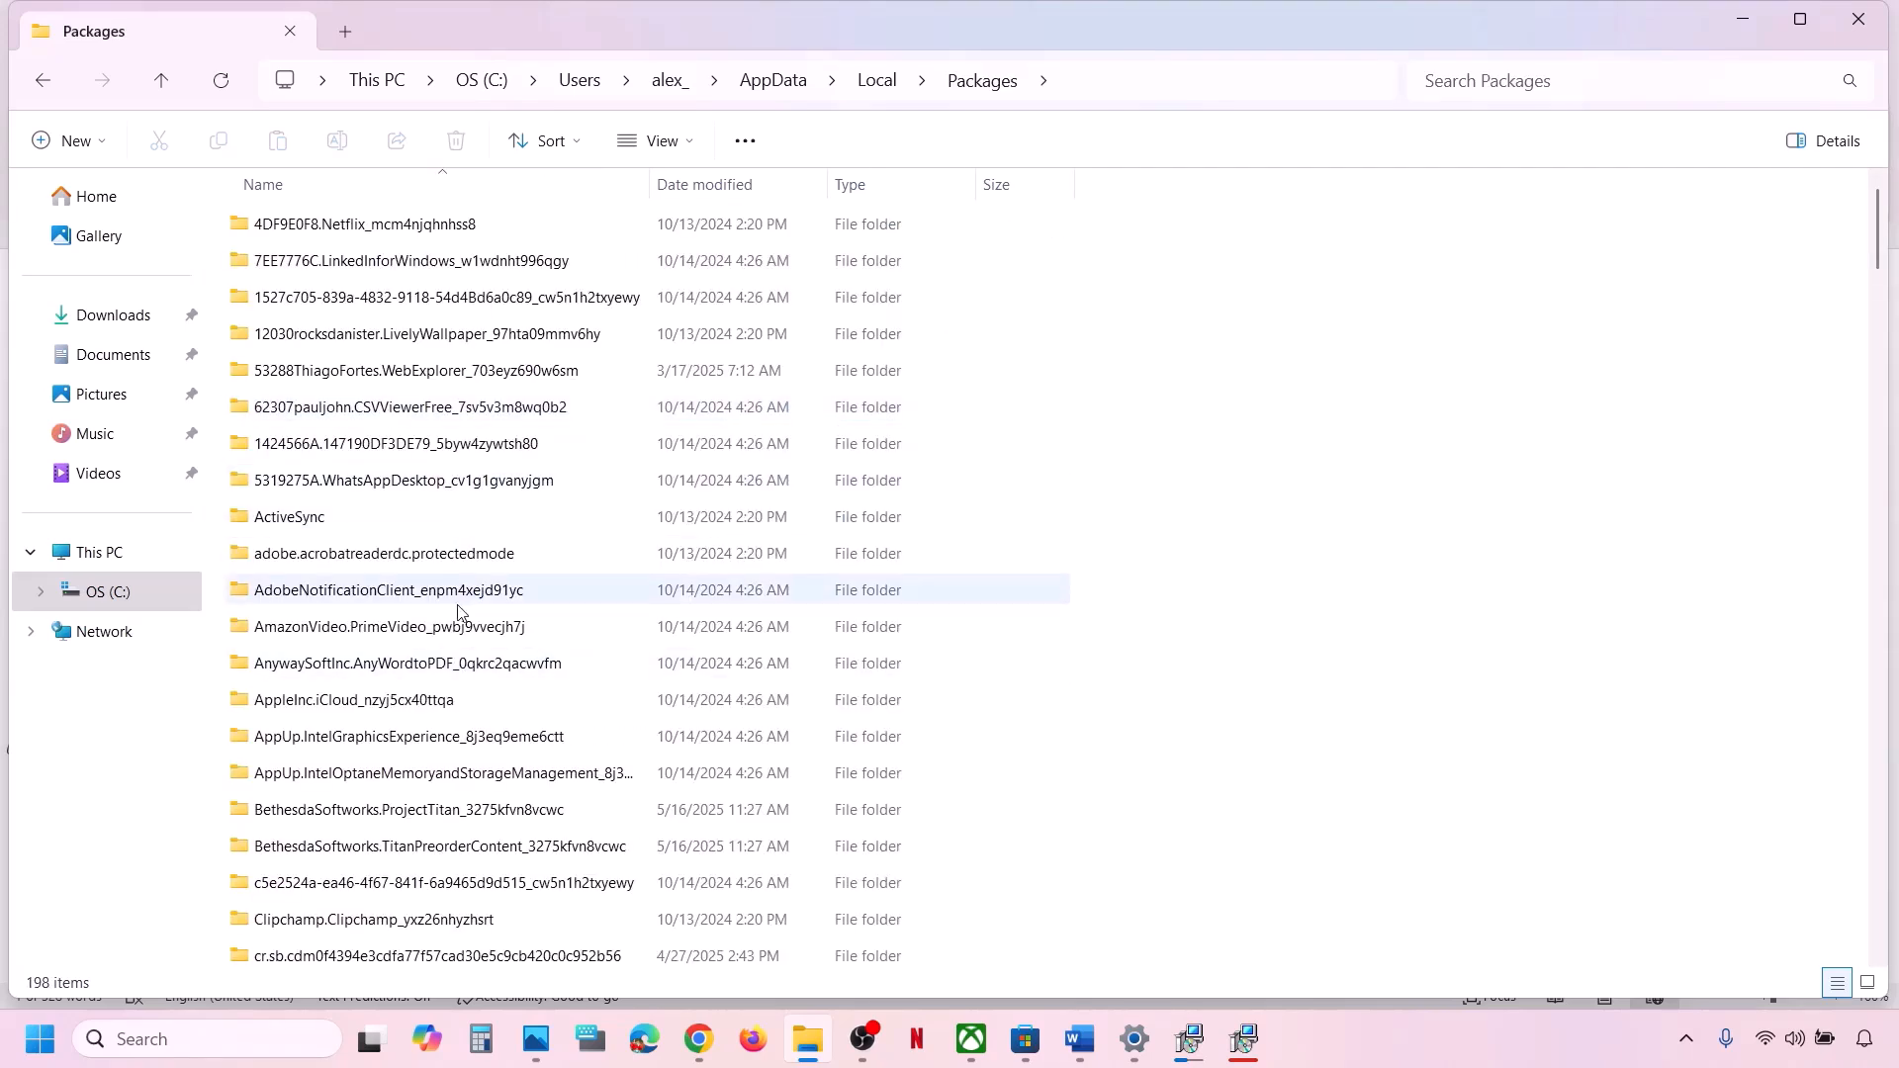
Sort the Packages folder by name in descending order and look for the Microsoft.WindowsStore_8wekyb3d8bbwe folder
left_click(412, 180)
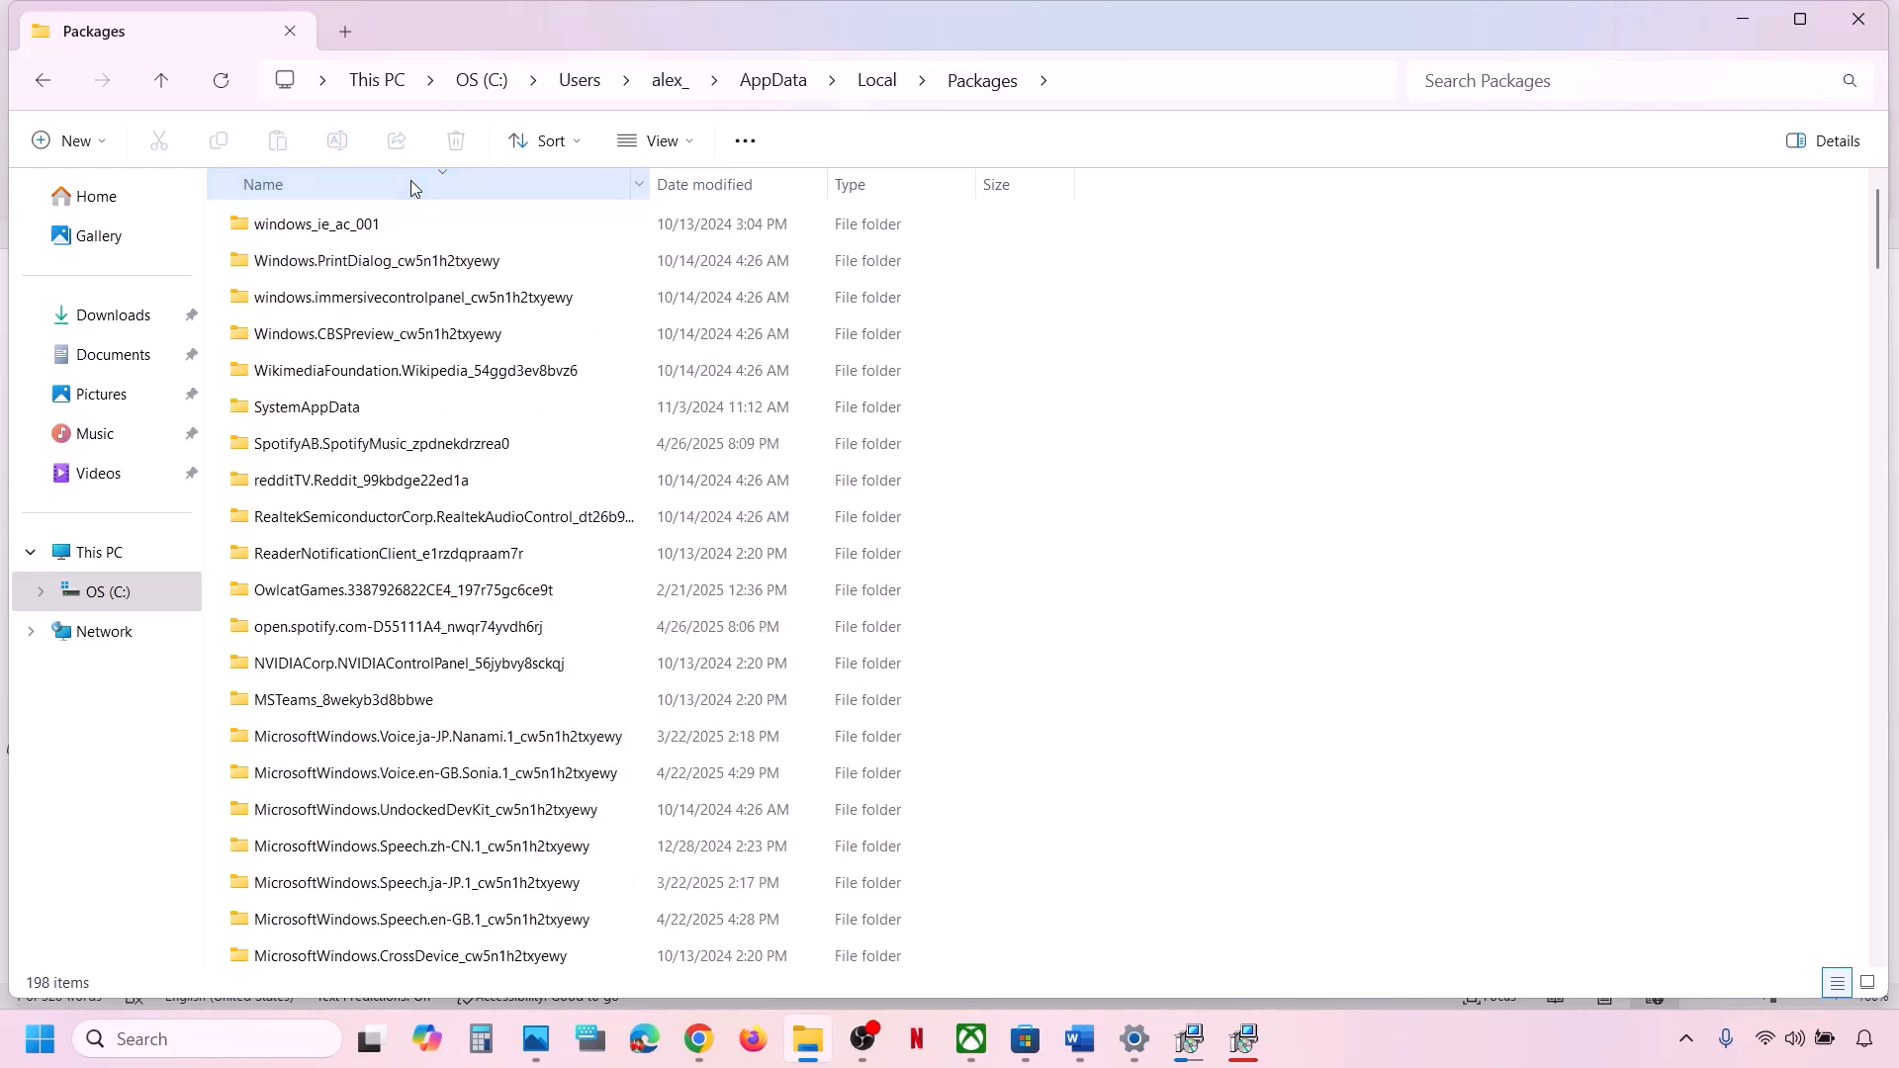
scroll(430, 555, "down", 15)
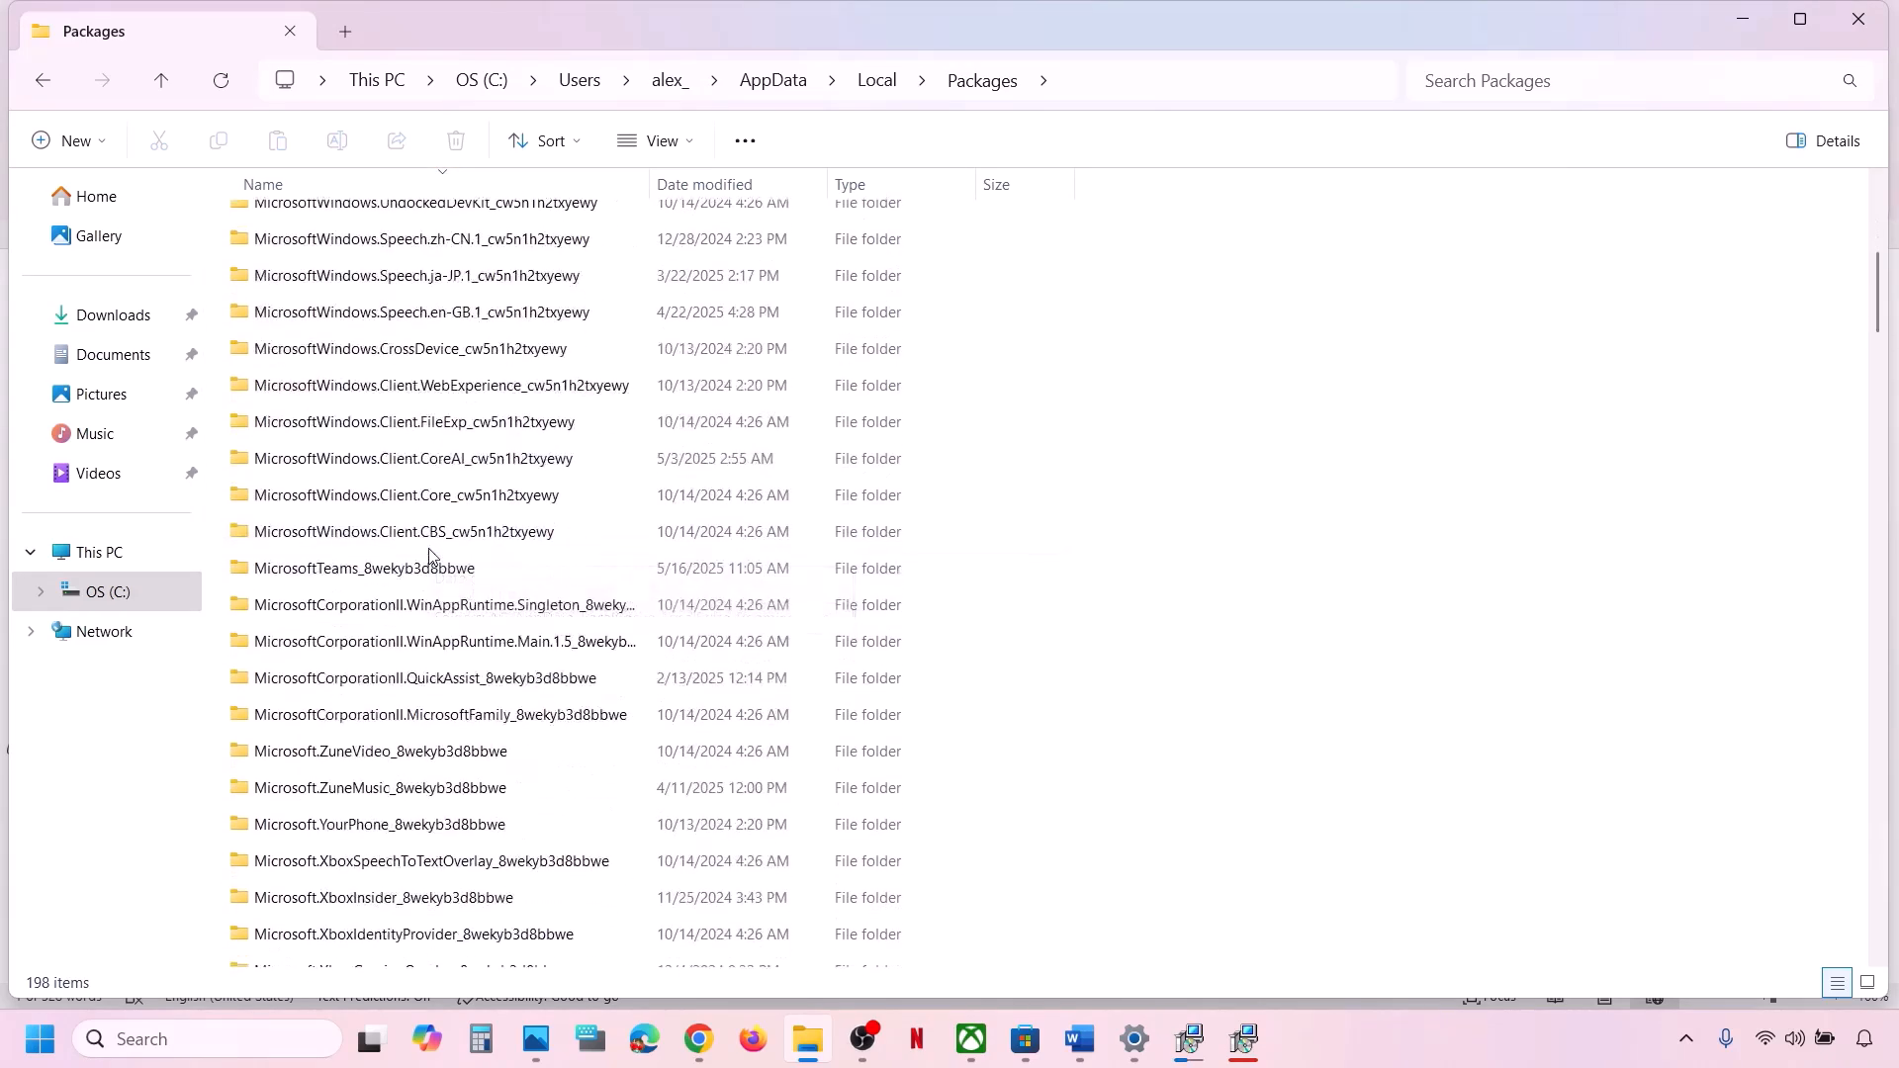
Look through the Packages folder for the Microsoft Store package folder
scroll(431, 555, "down", 15)
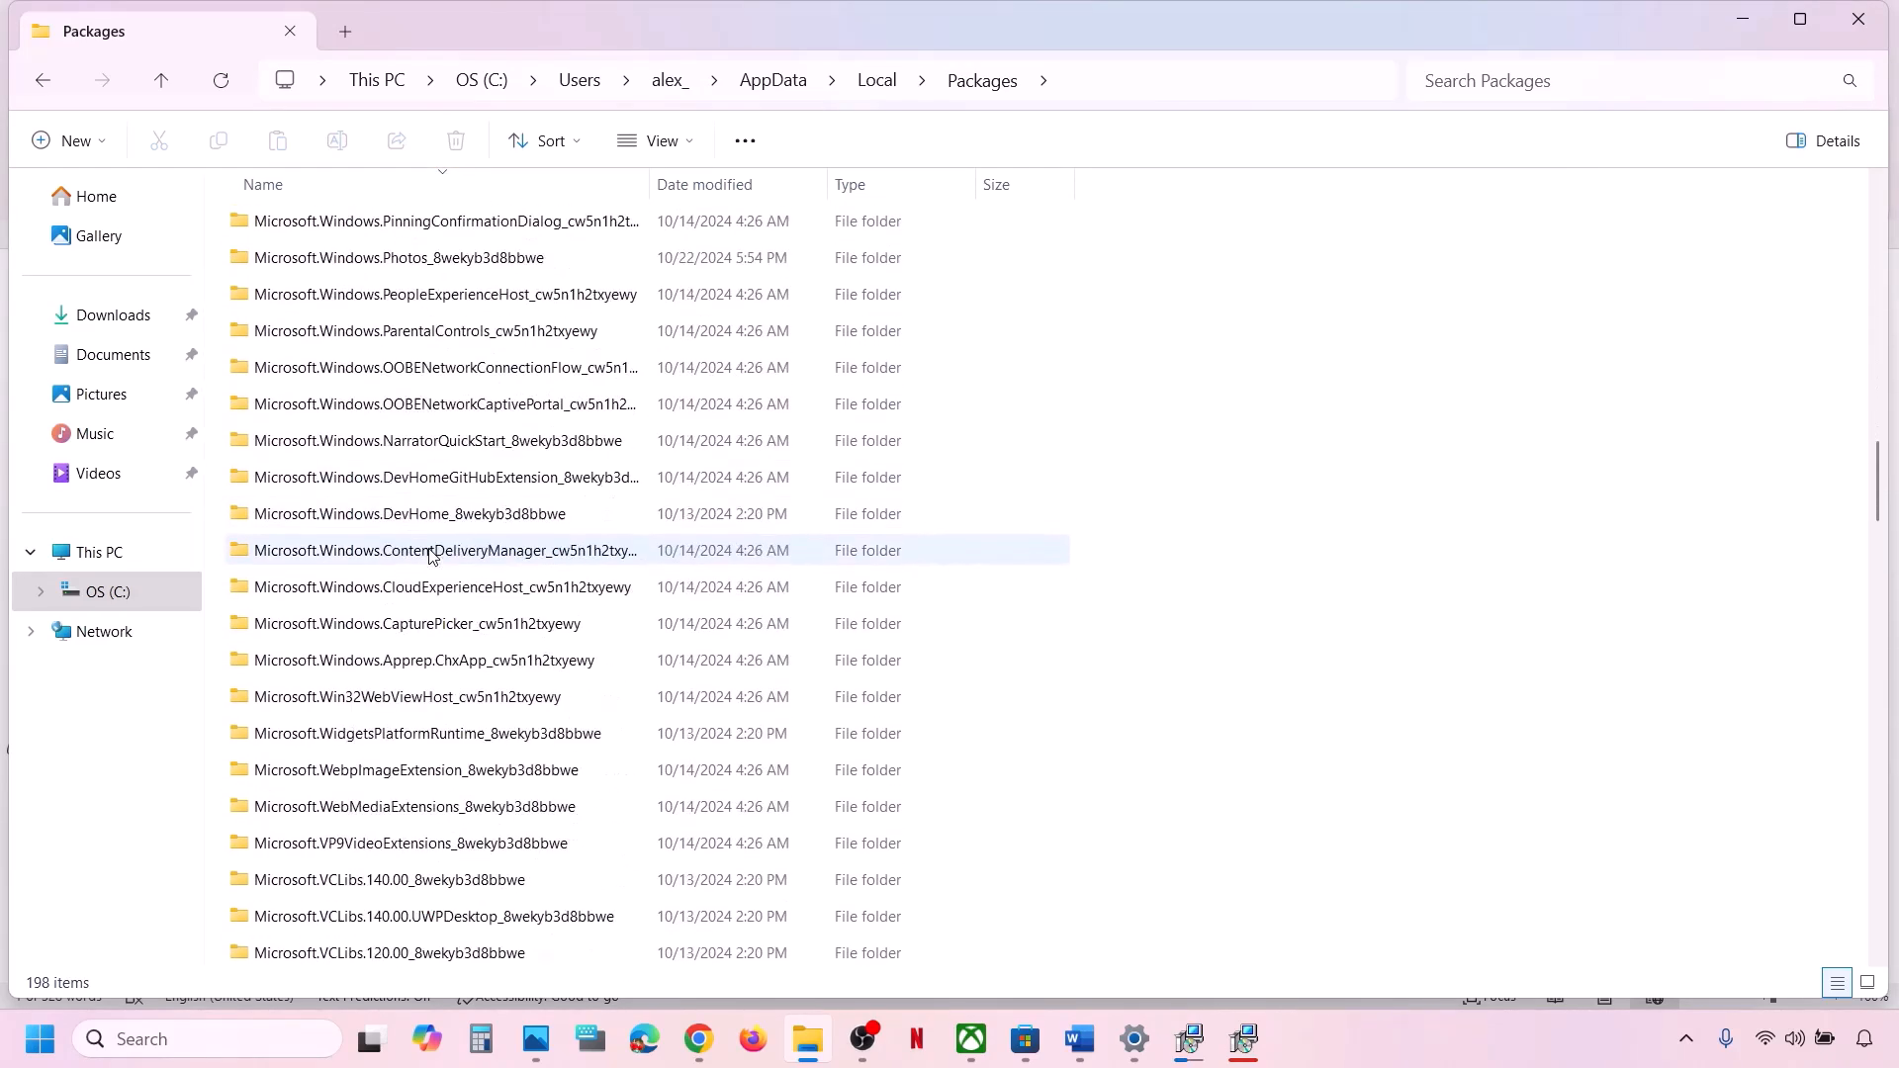
scroll(430, 554, "down", 2)
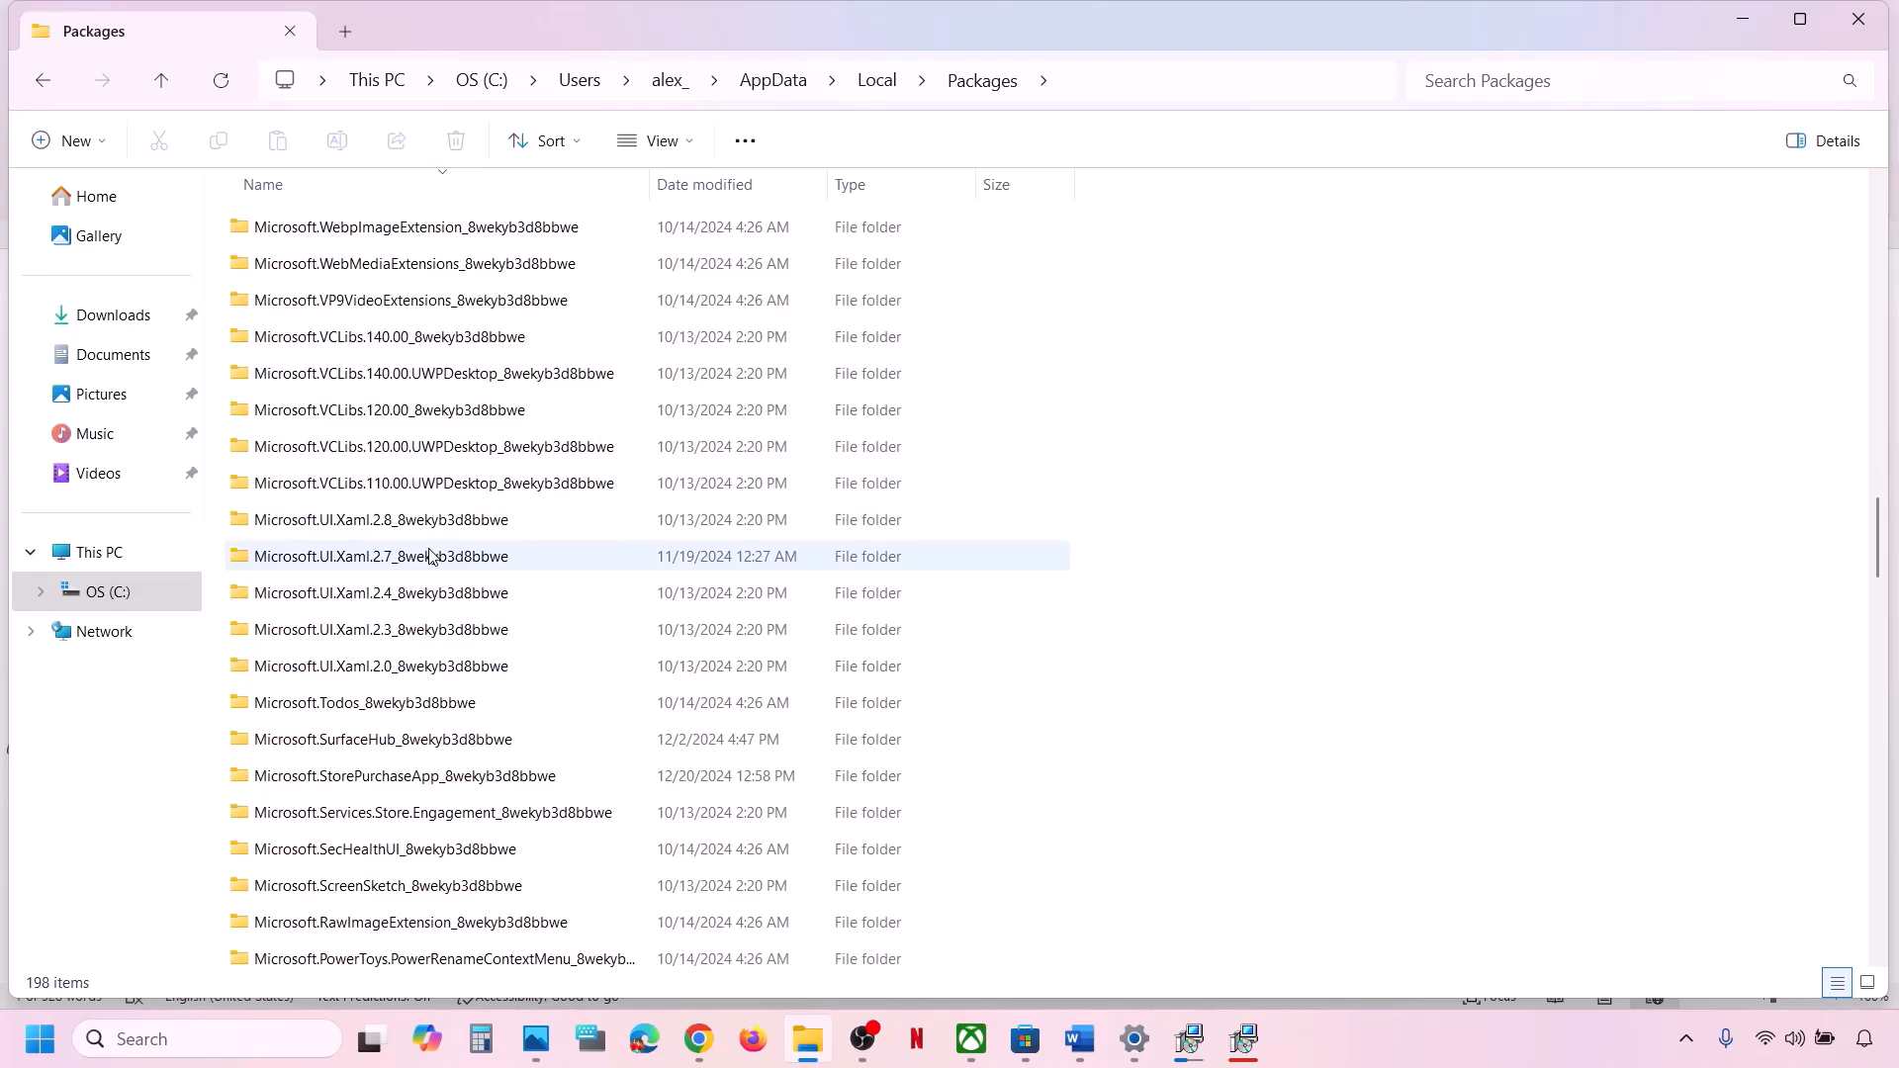
scroll(430, 555, "down", 7)
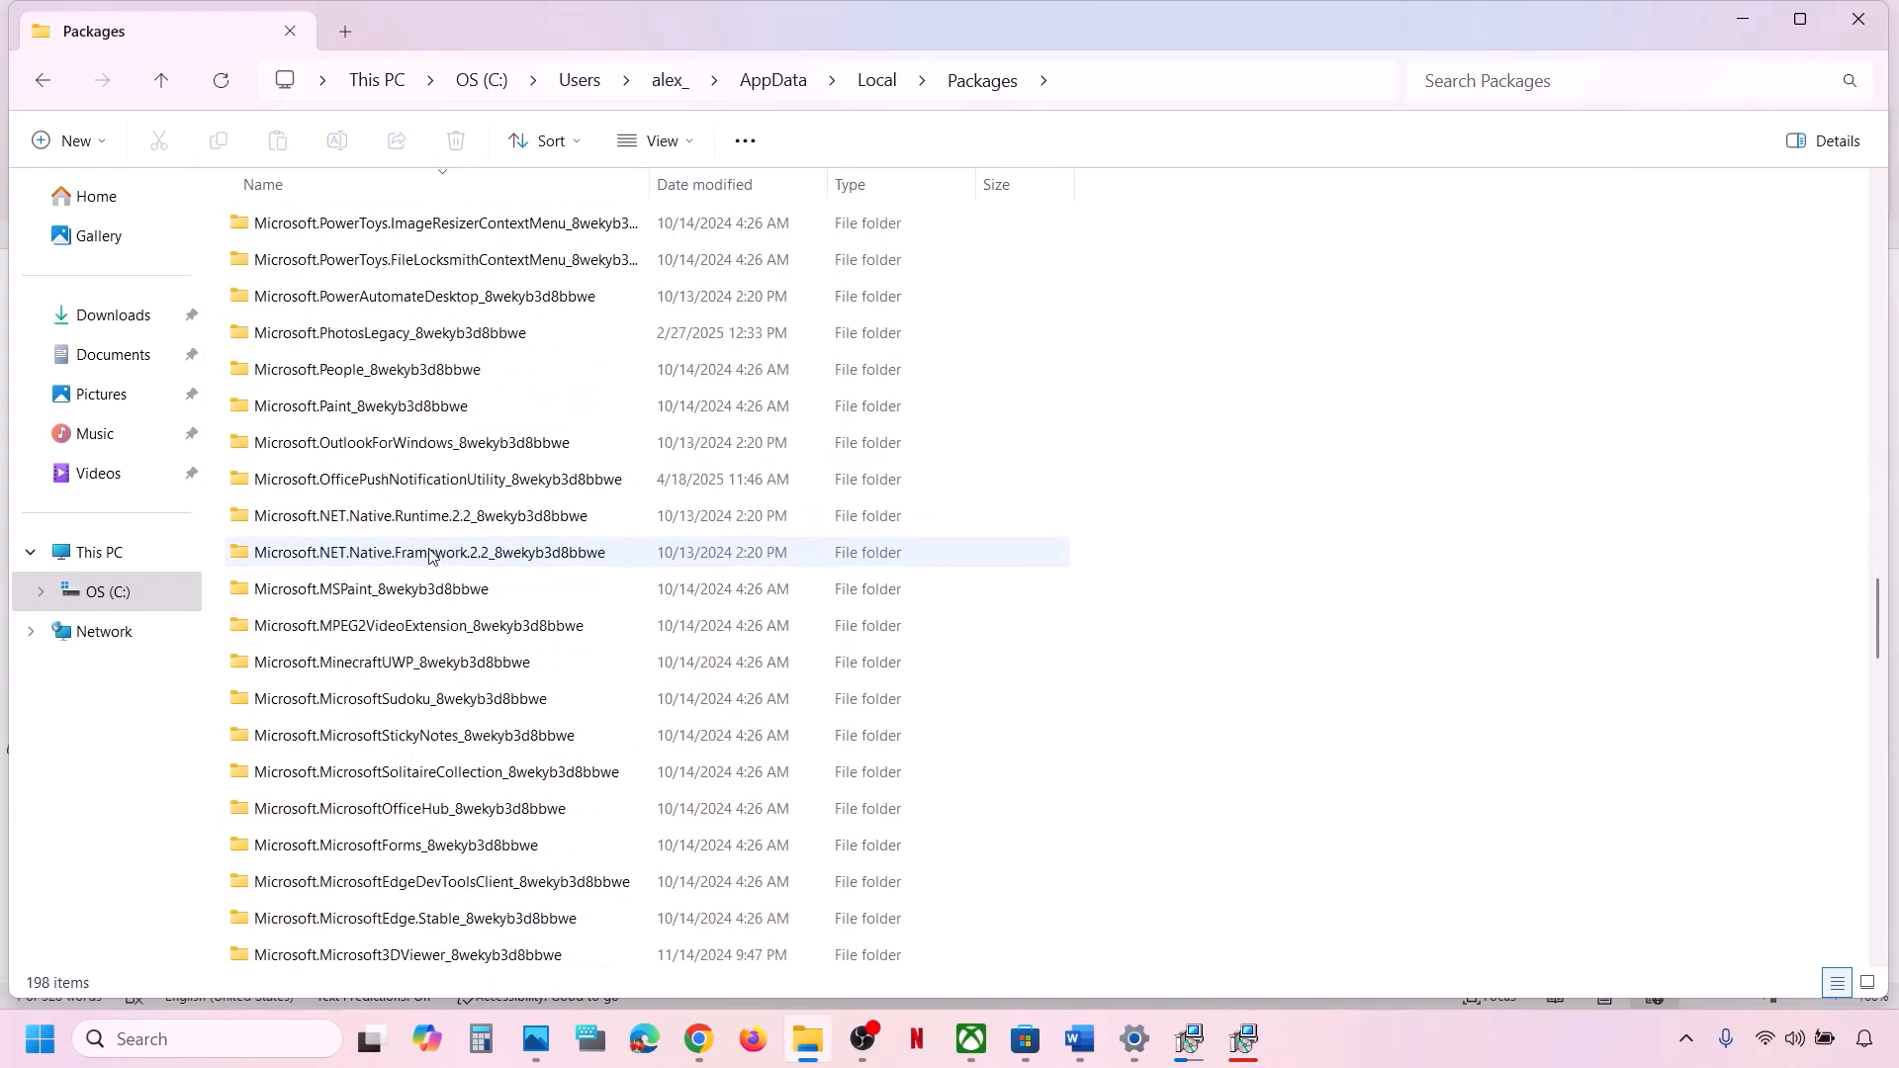
scroll(430, 555, "down", 13)
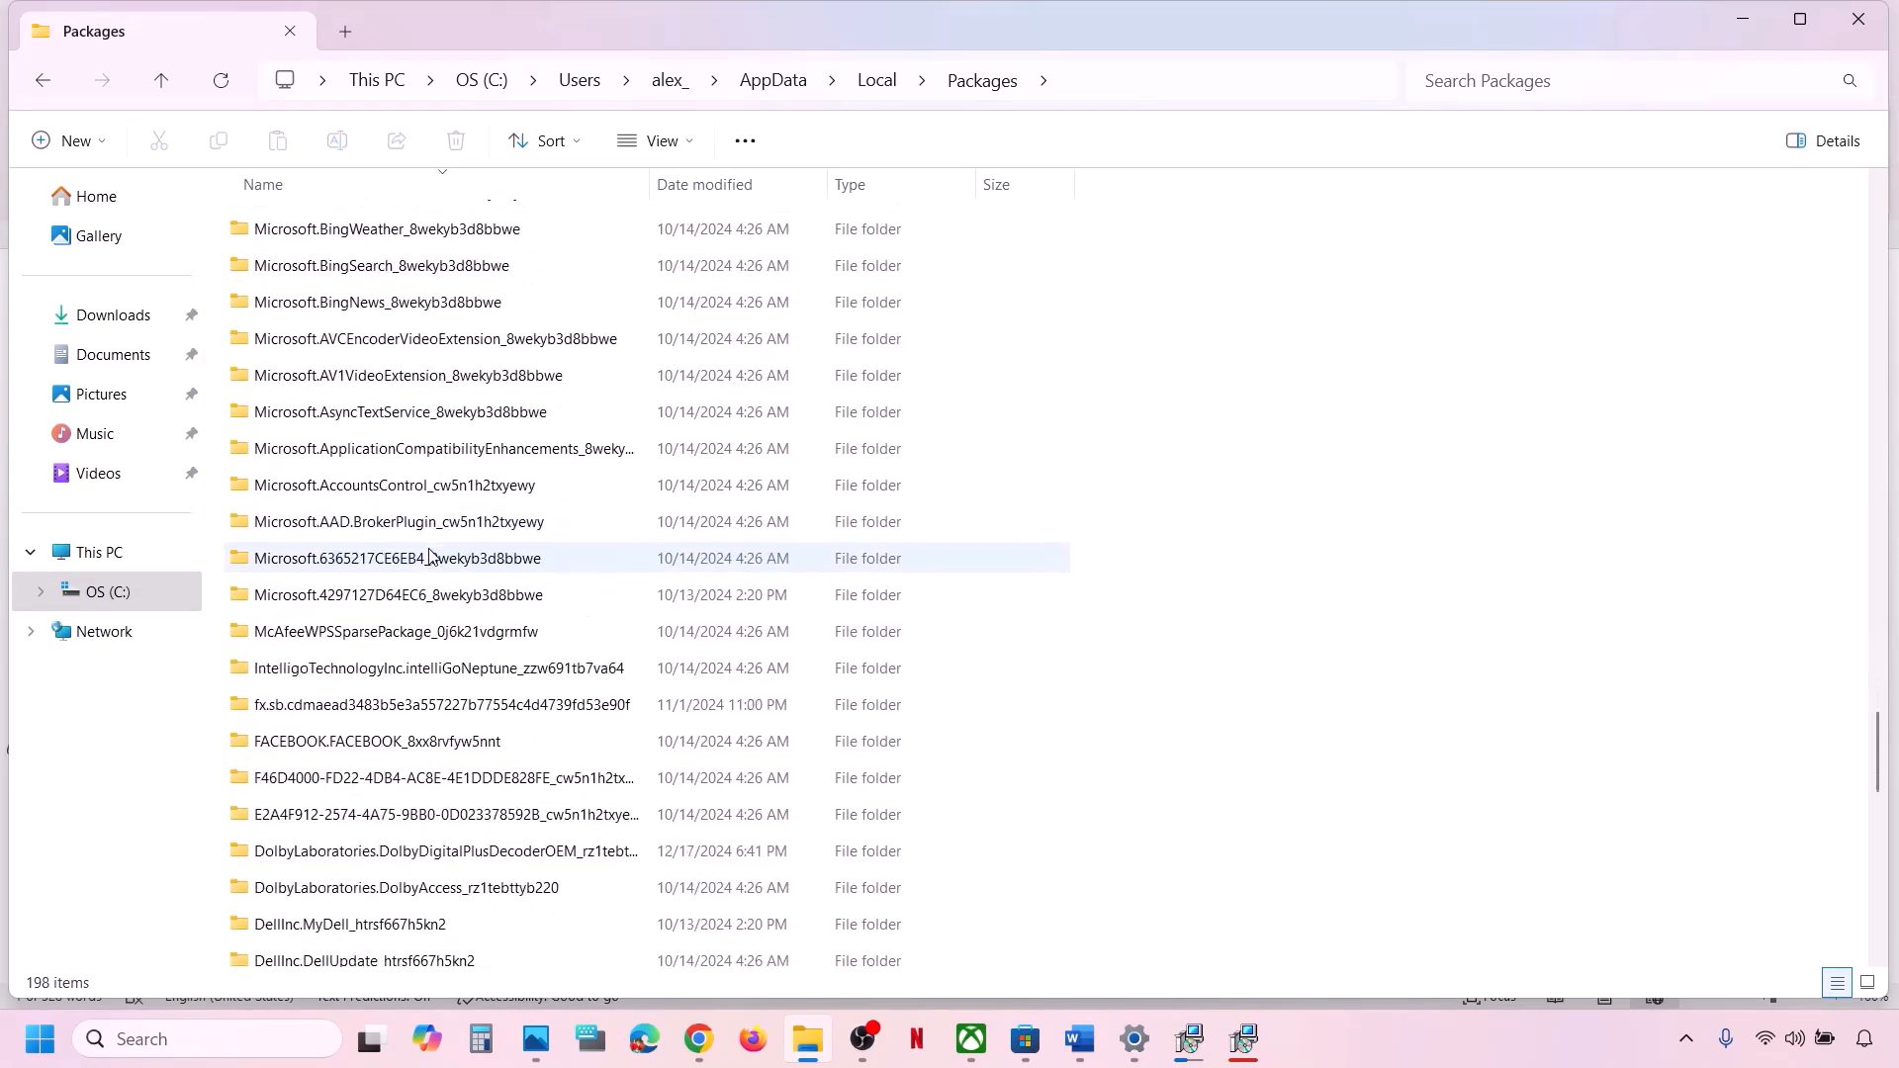
scroll(443, 778, "up", 4)
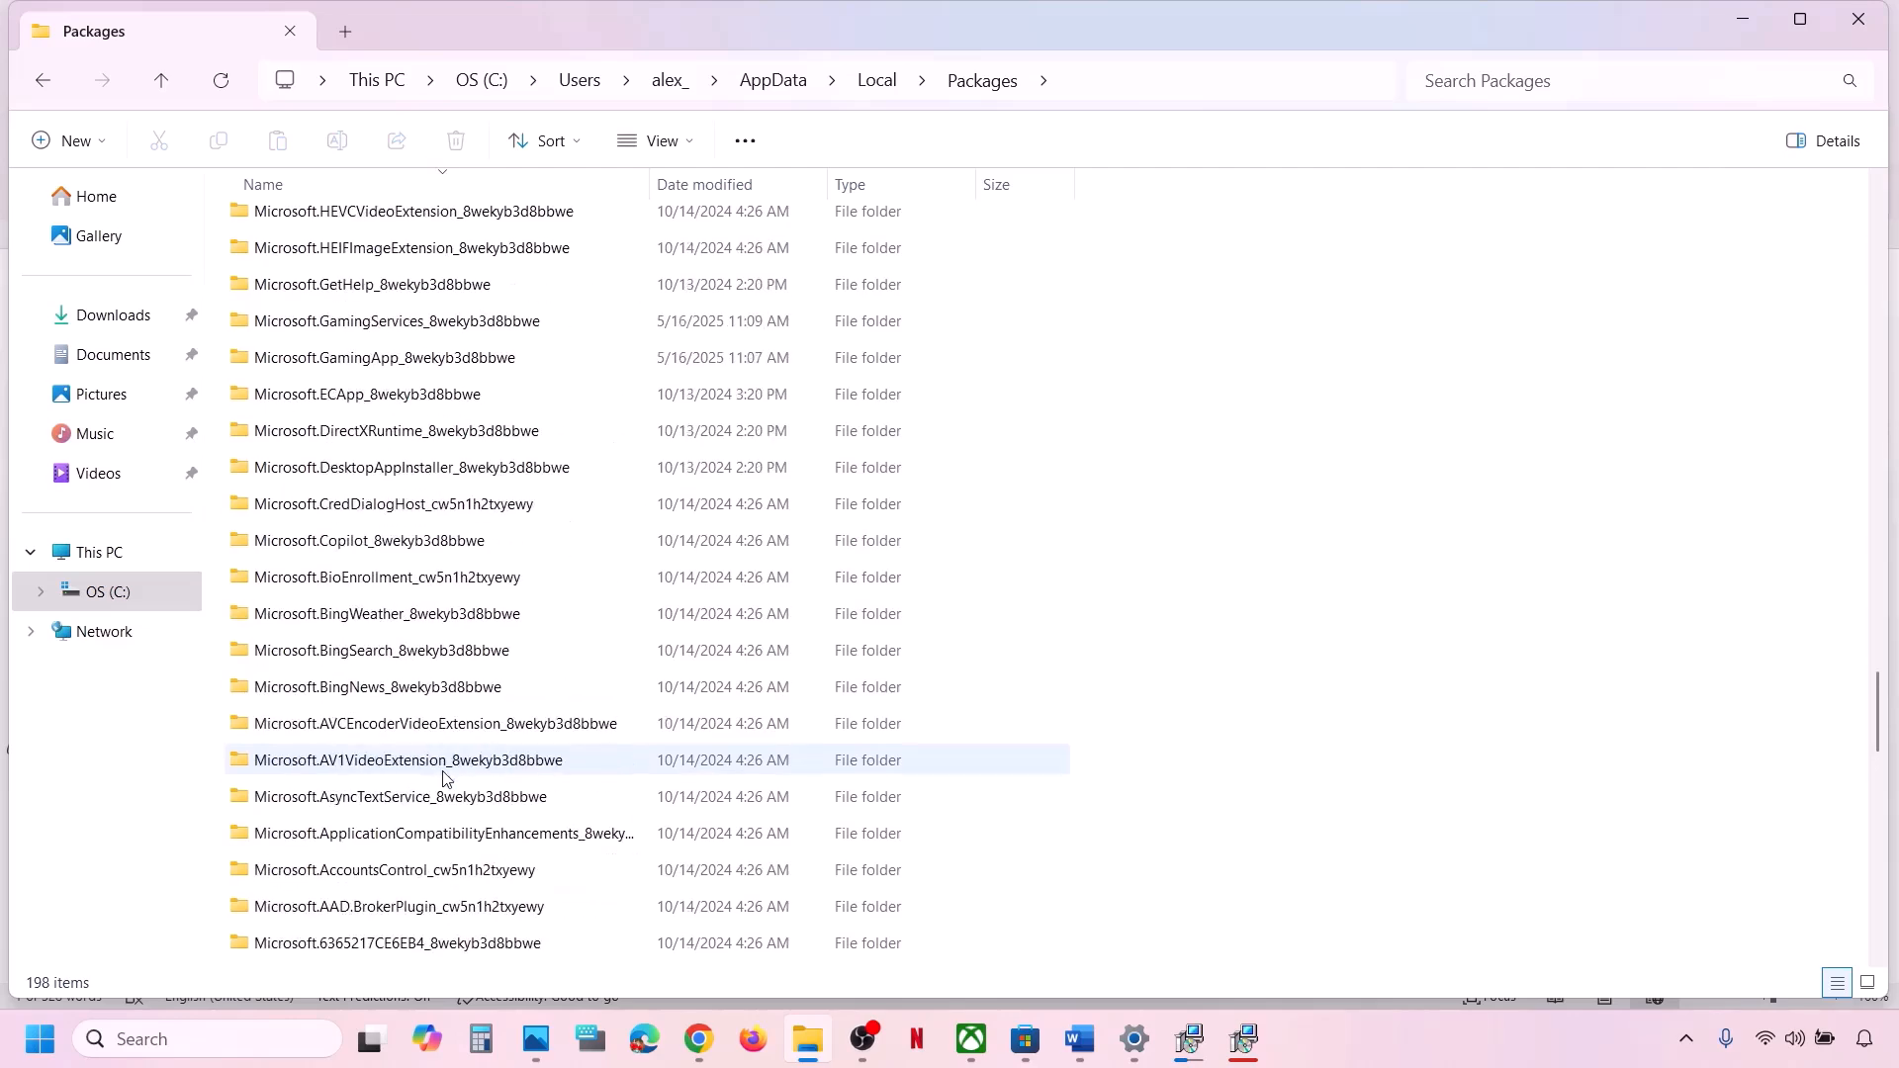
scroll(419, 475, "up", 3)
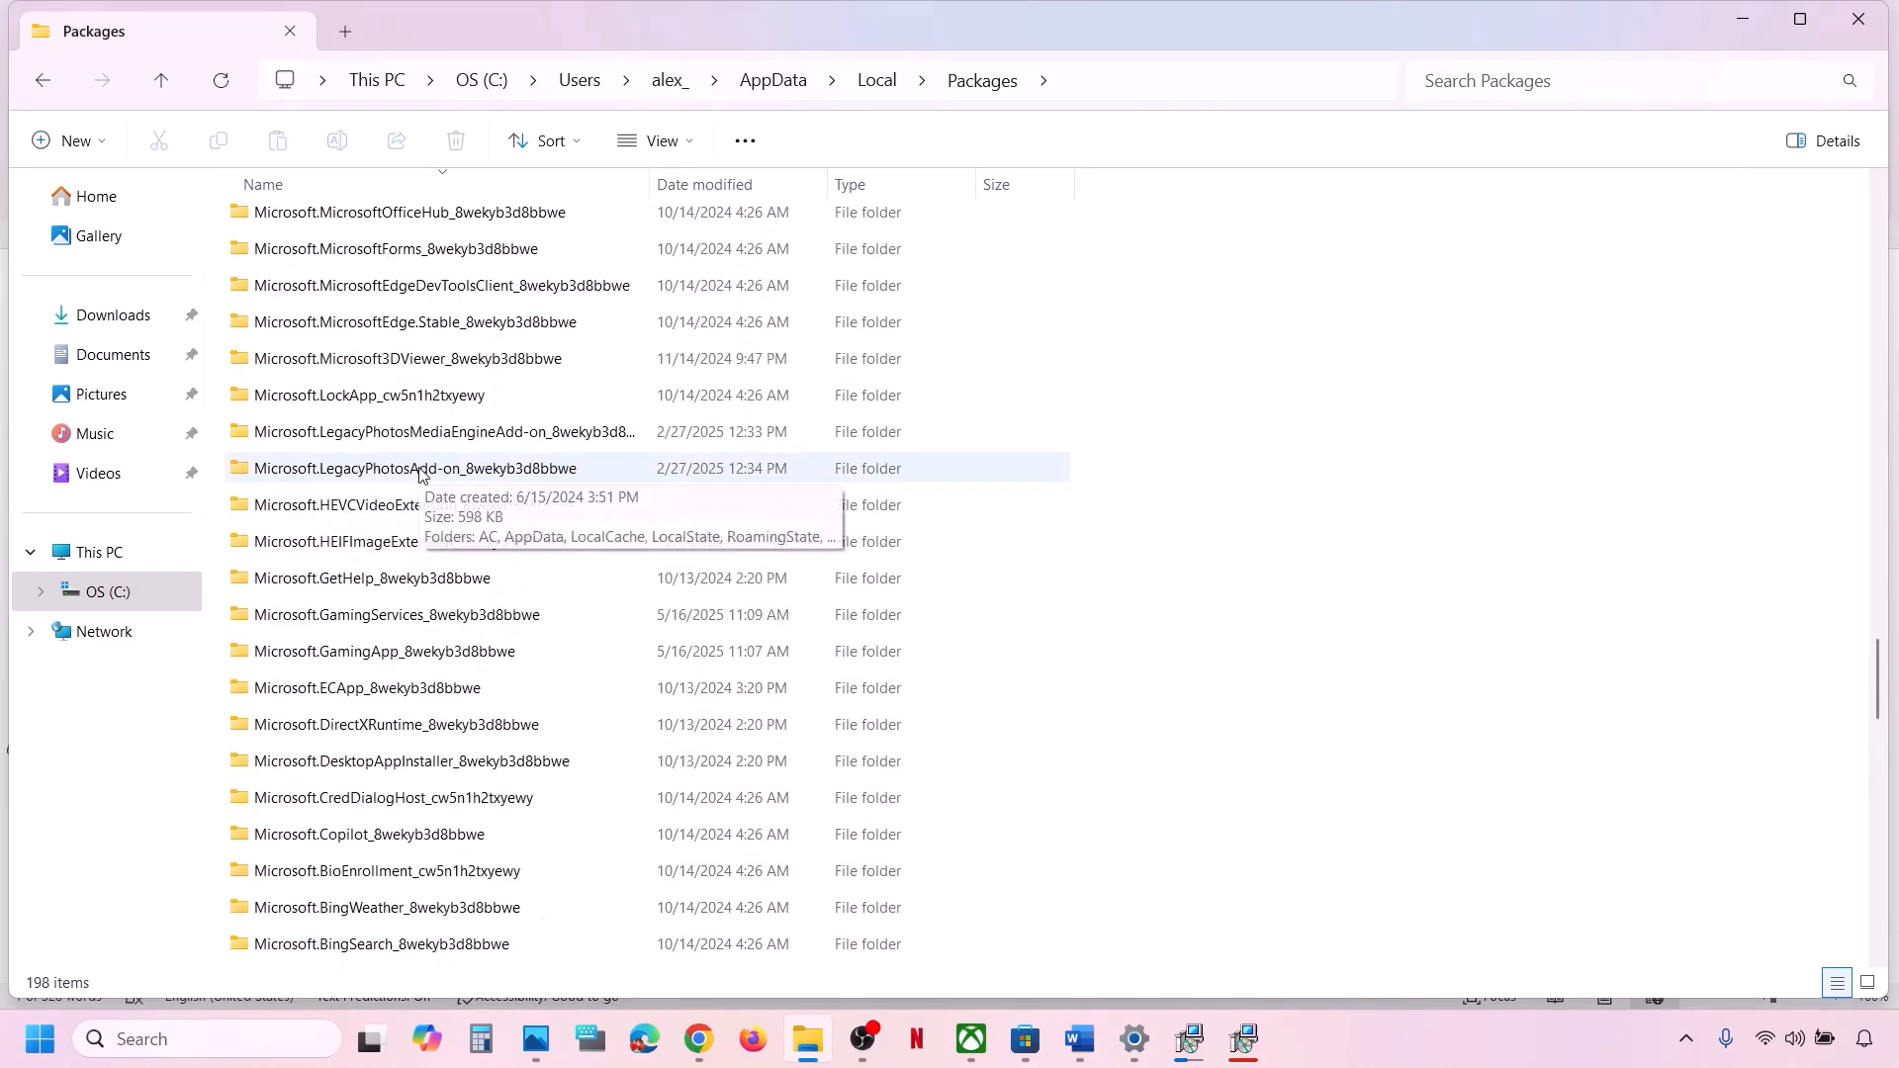
scroll(420, 475, "up", 2)
scroll(420, 475, "down", 3)
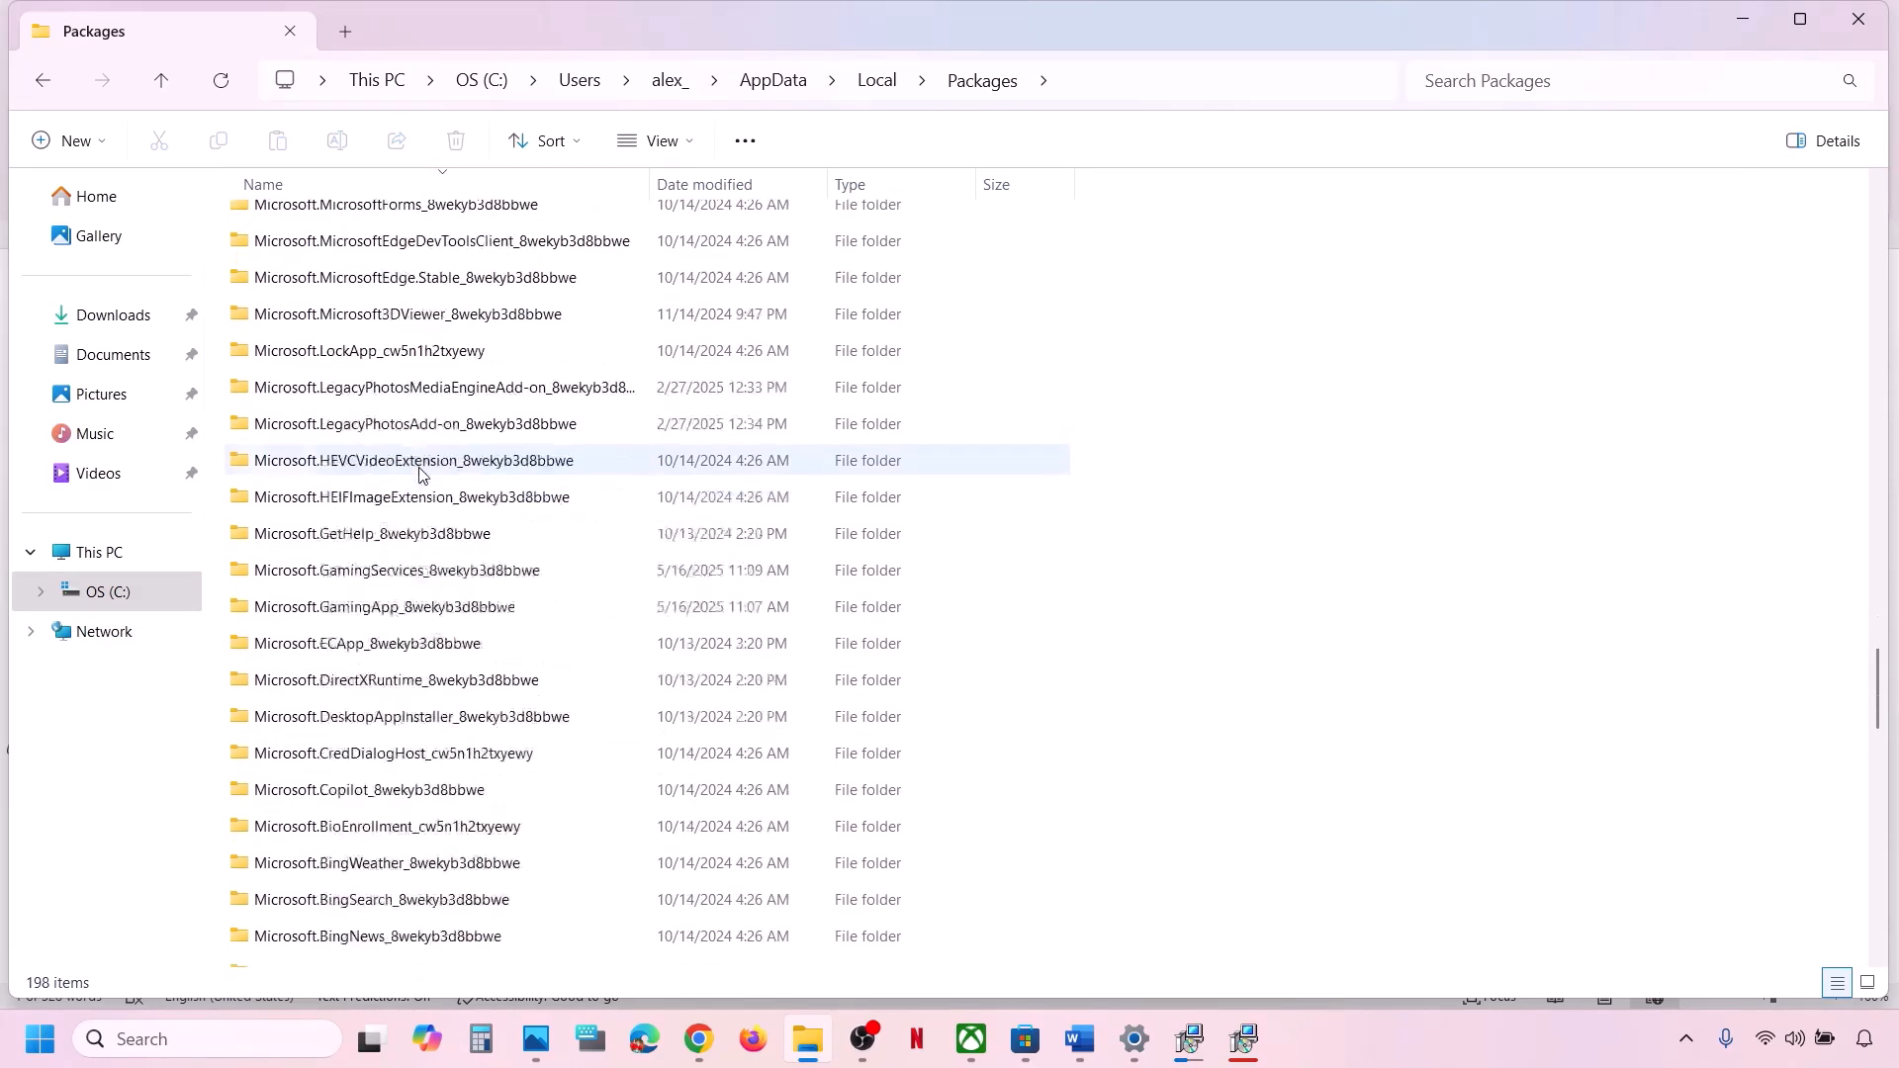
scroll(420, 475, "down", 15)
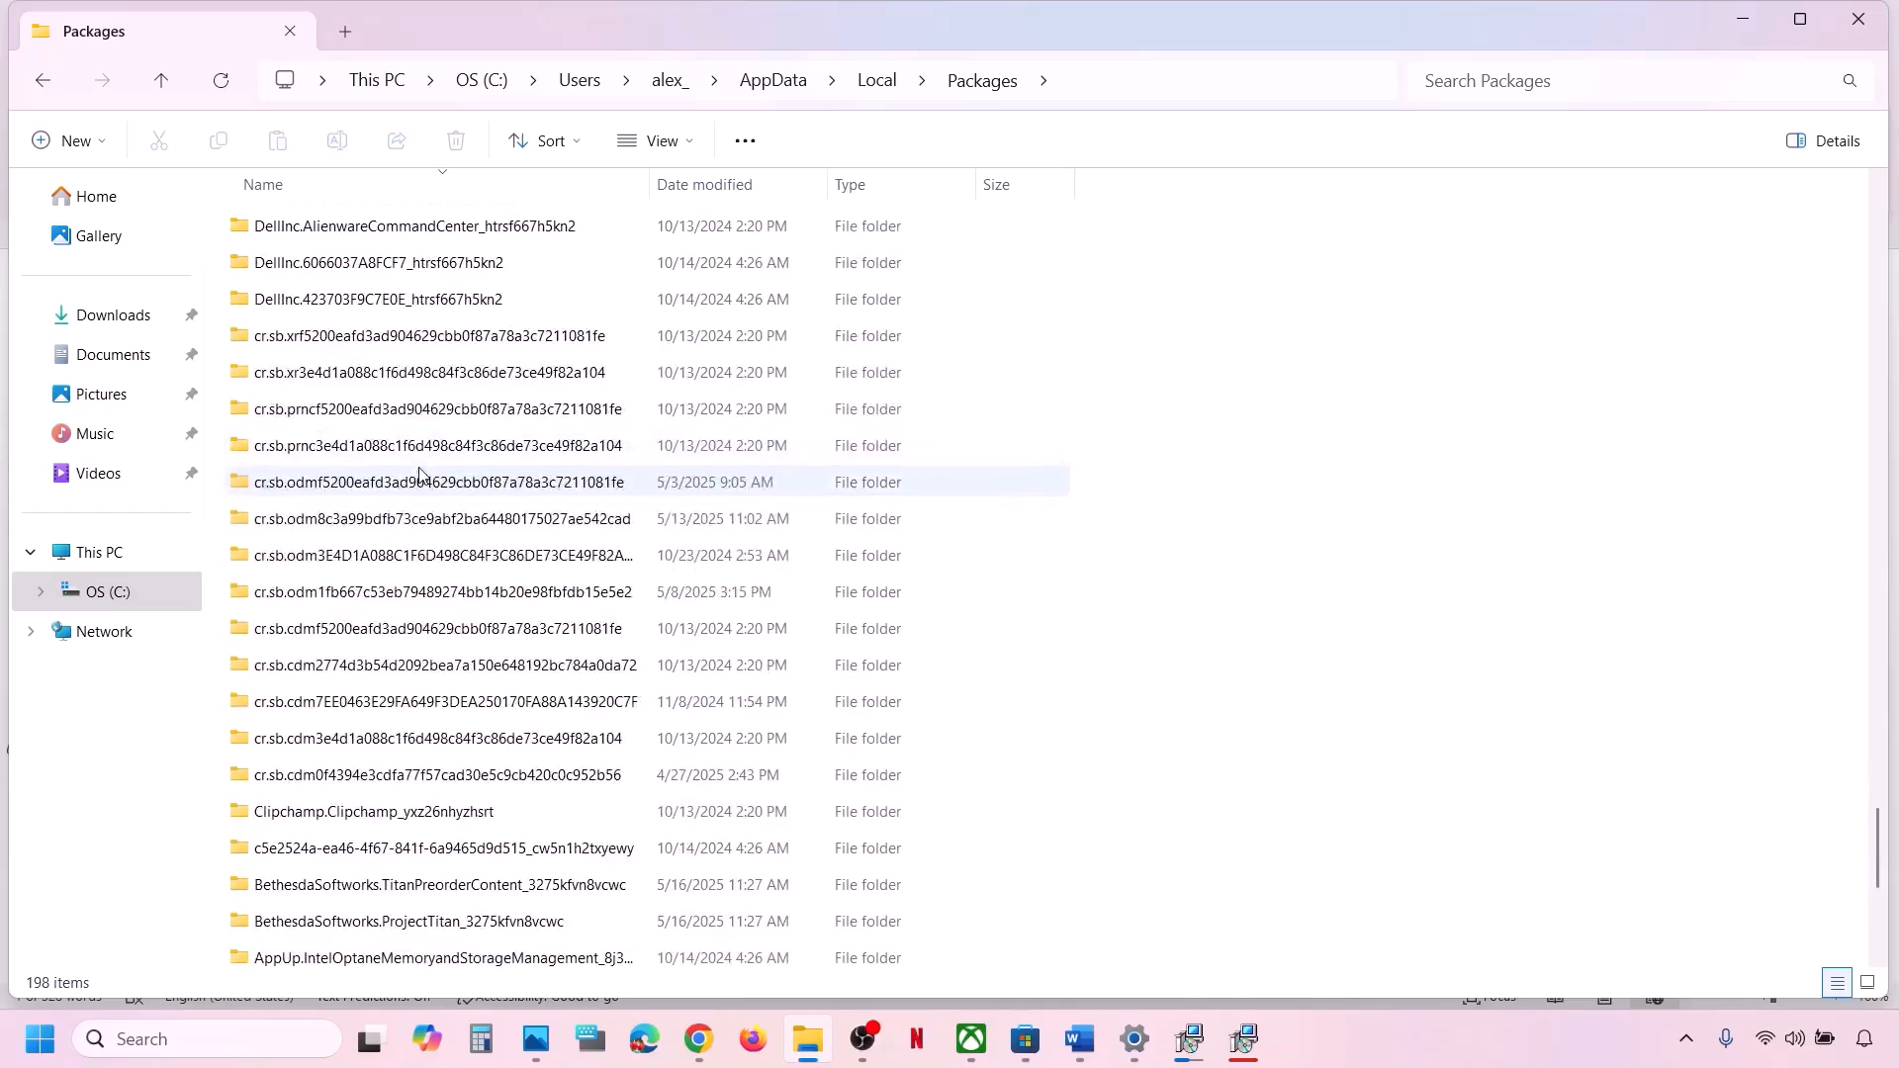
scroll(420, 475, "up", 2)
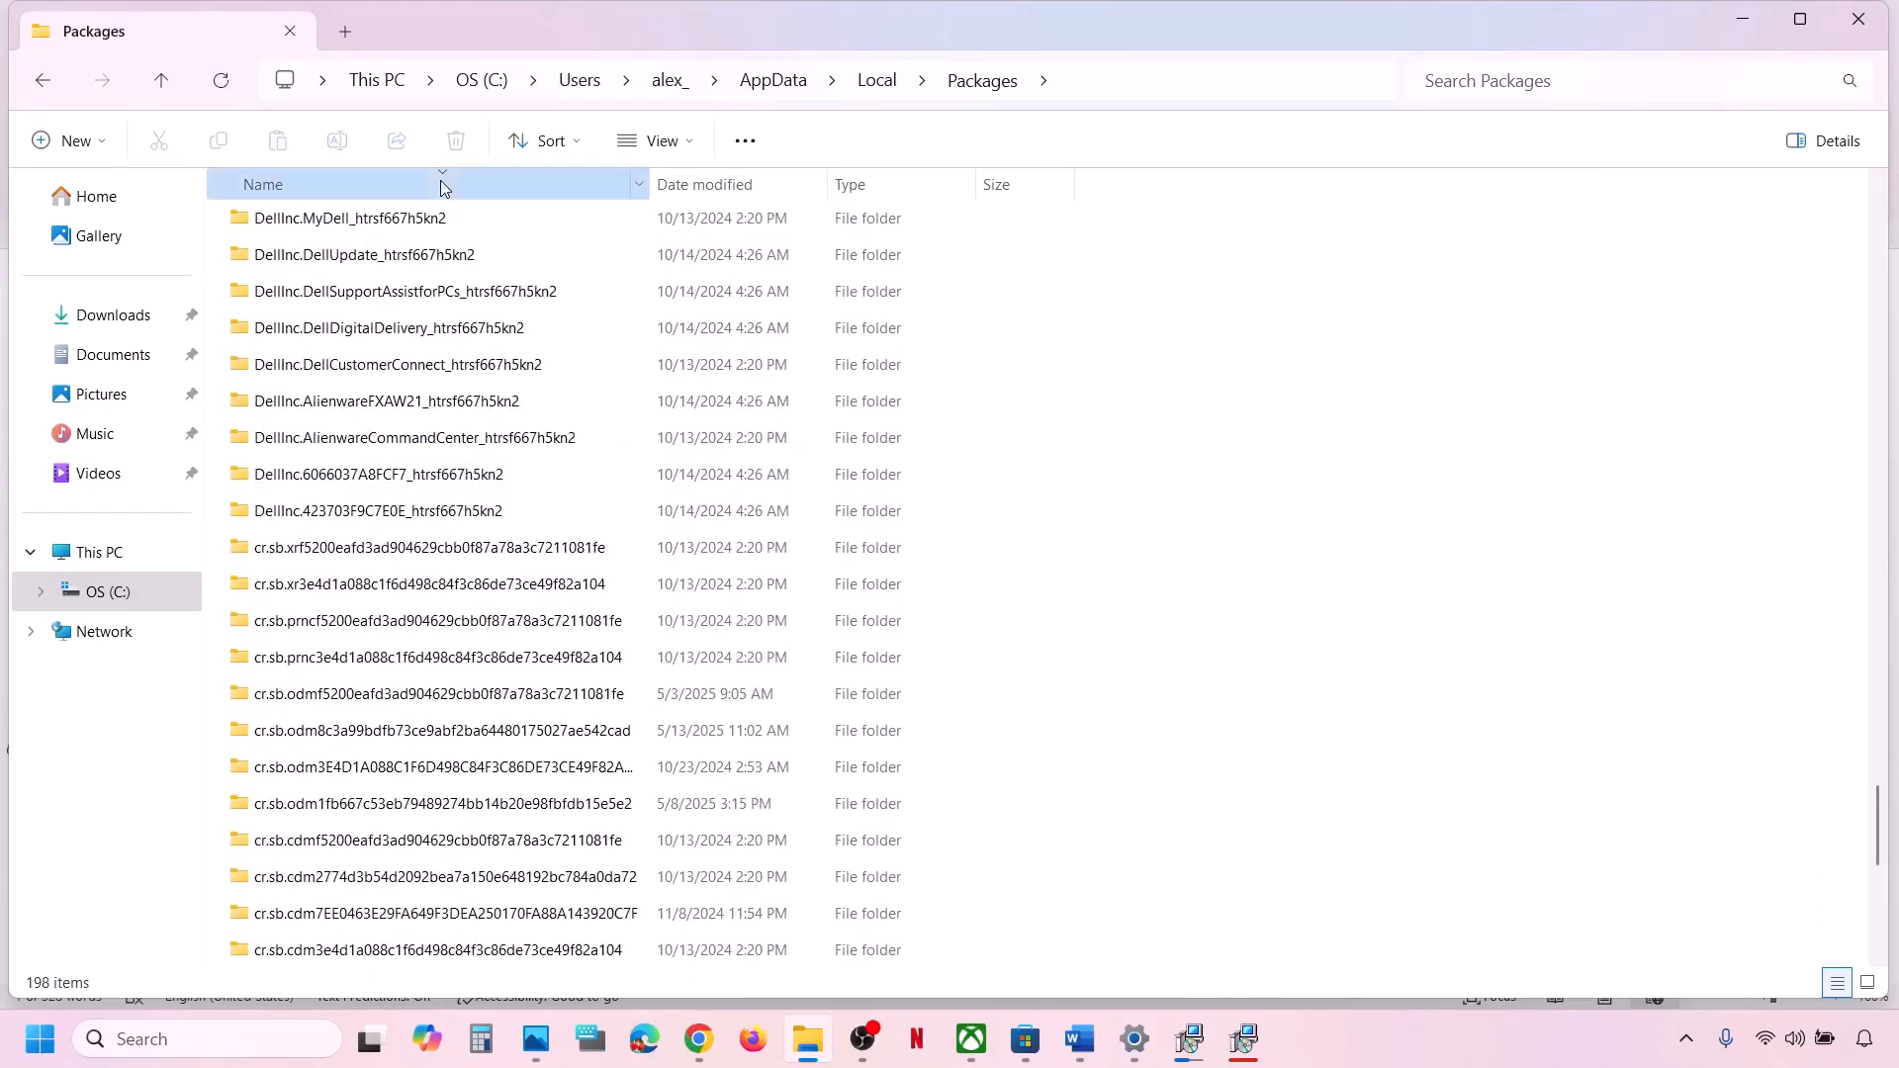
Sort the Packages folder by name in ascending order and open the Microsoft.WindowsStore_8wekyb3d8bbwe folder
left_click(442, 188)
scroll(447, 633, "down", 15)
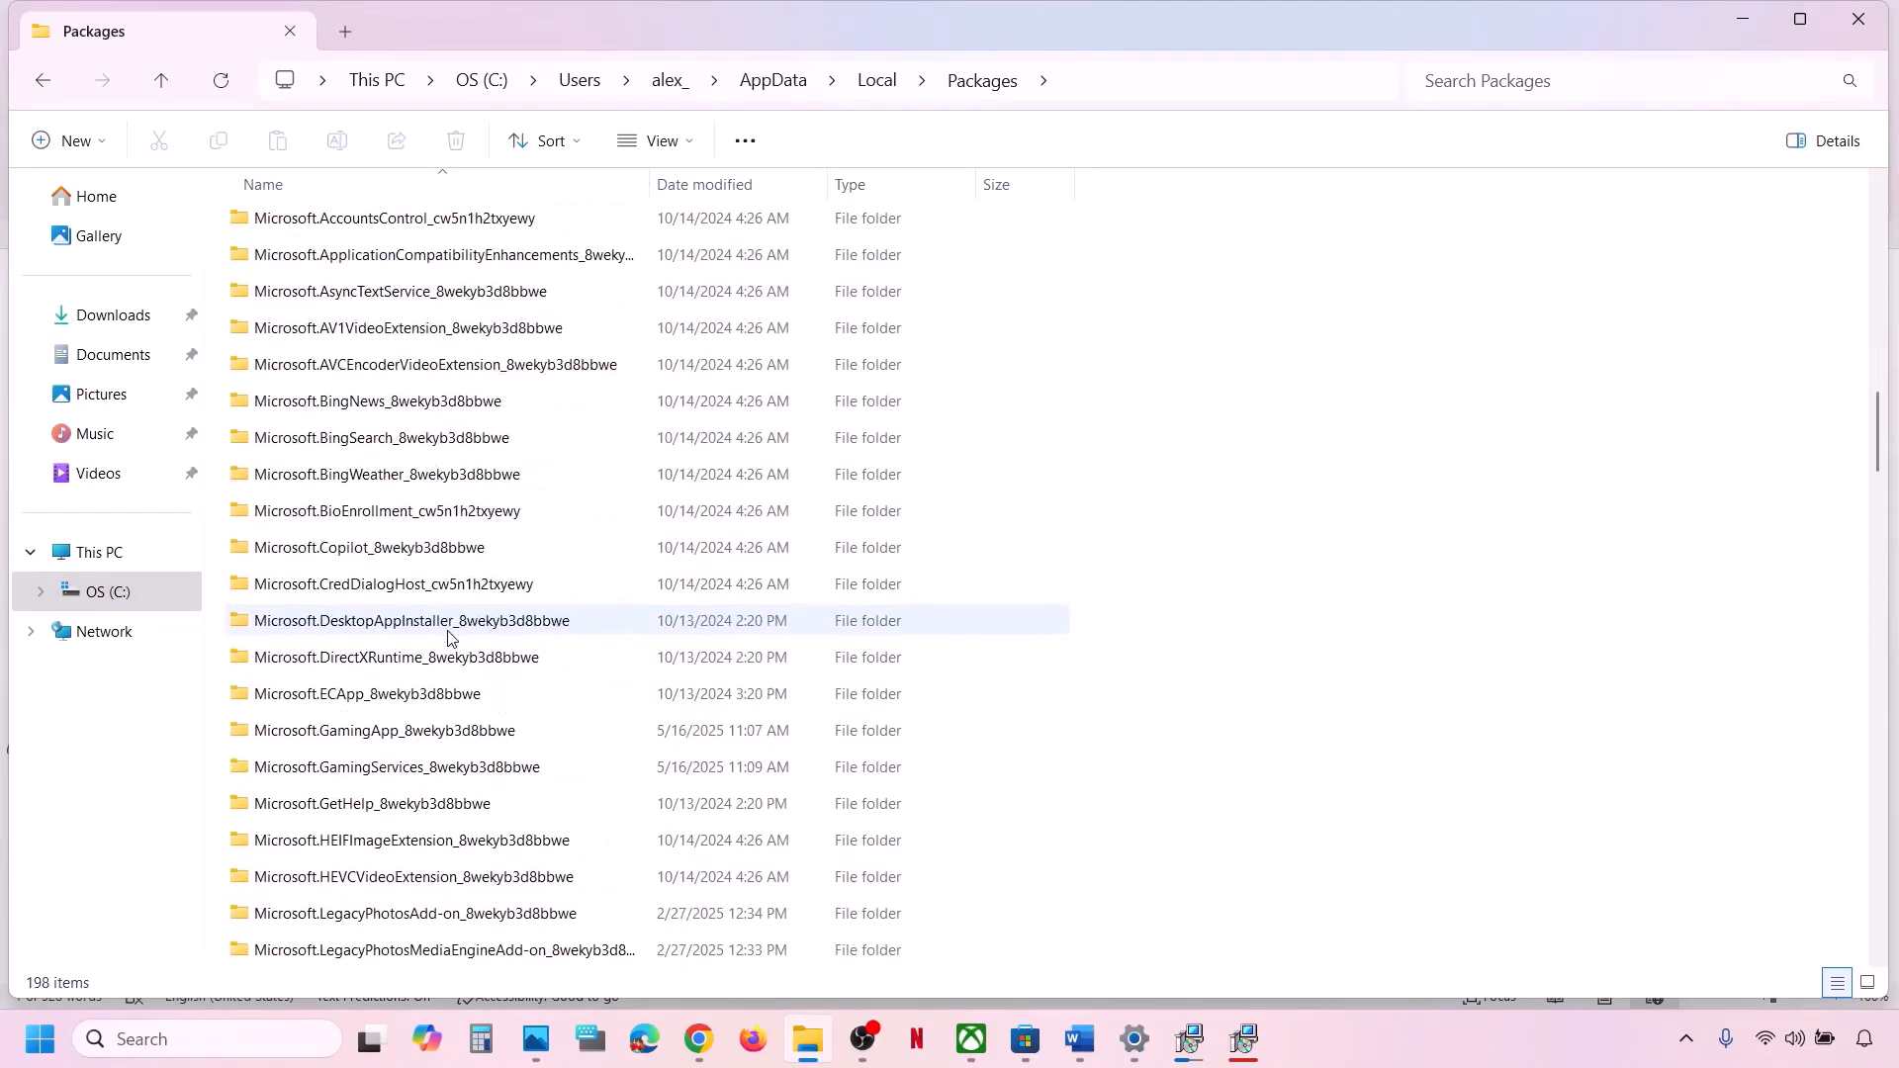
scroll(448, 638, "down", 10)
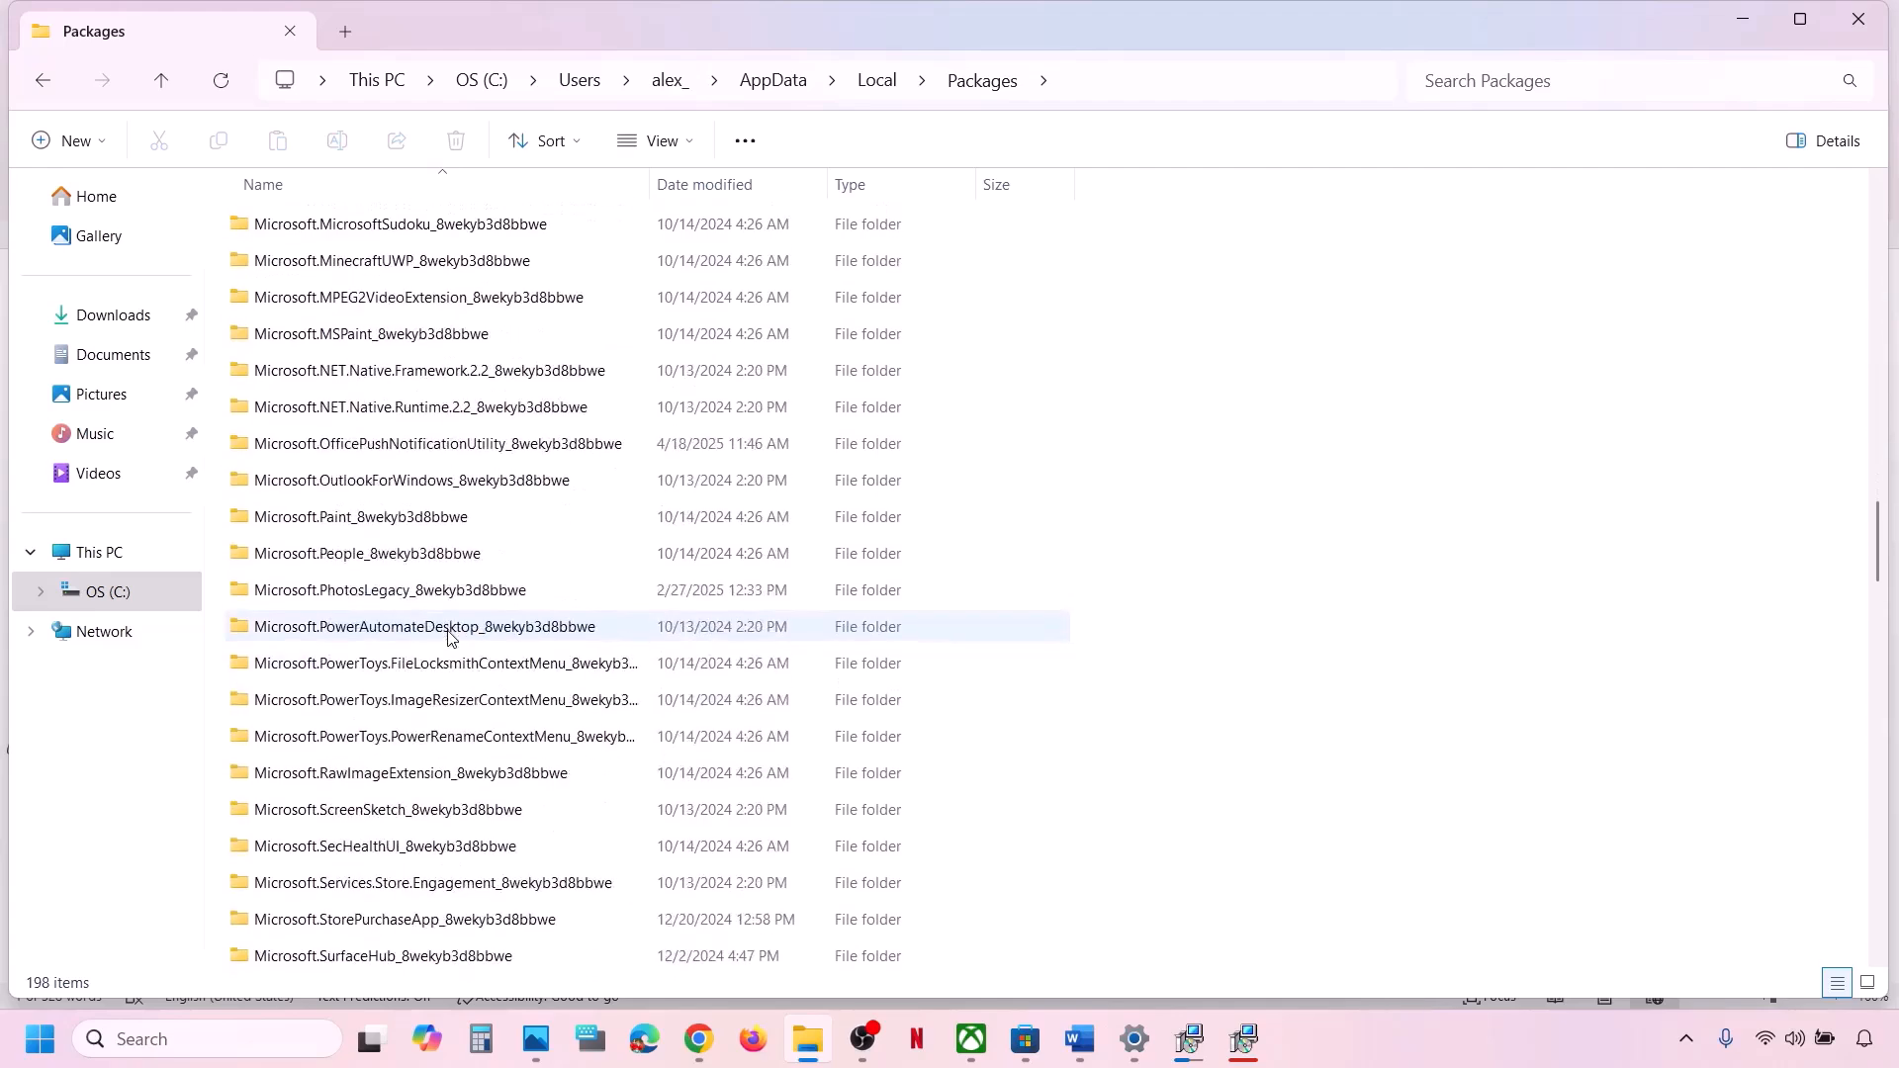
scroll(448, 638, "down", 10)
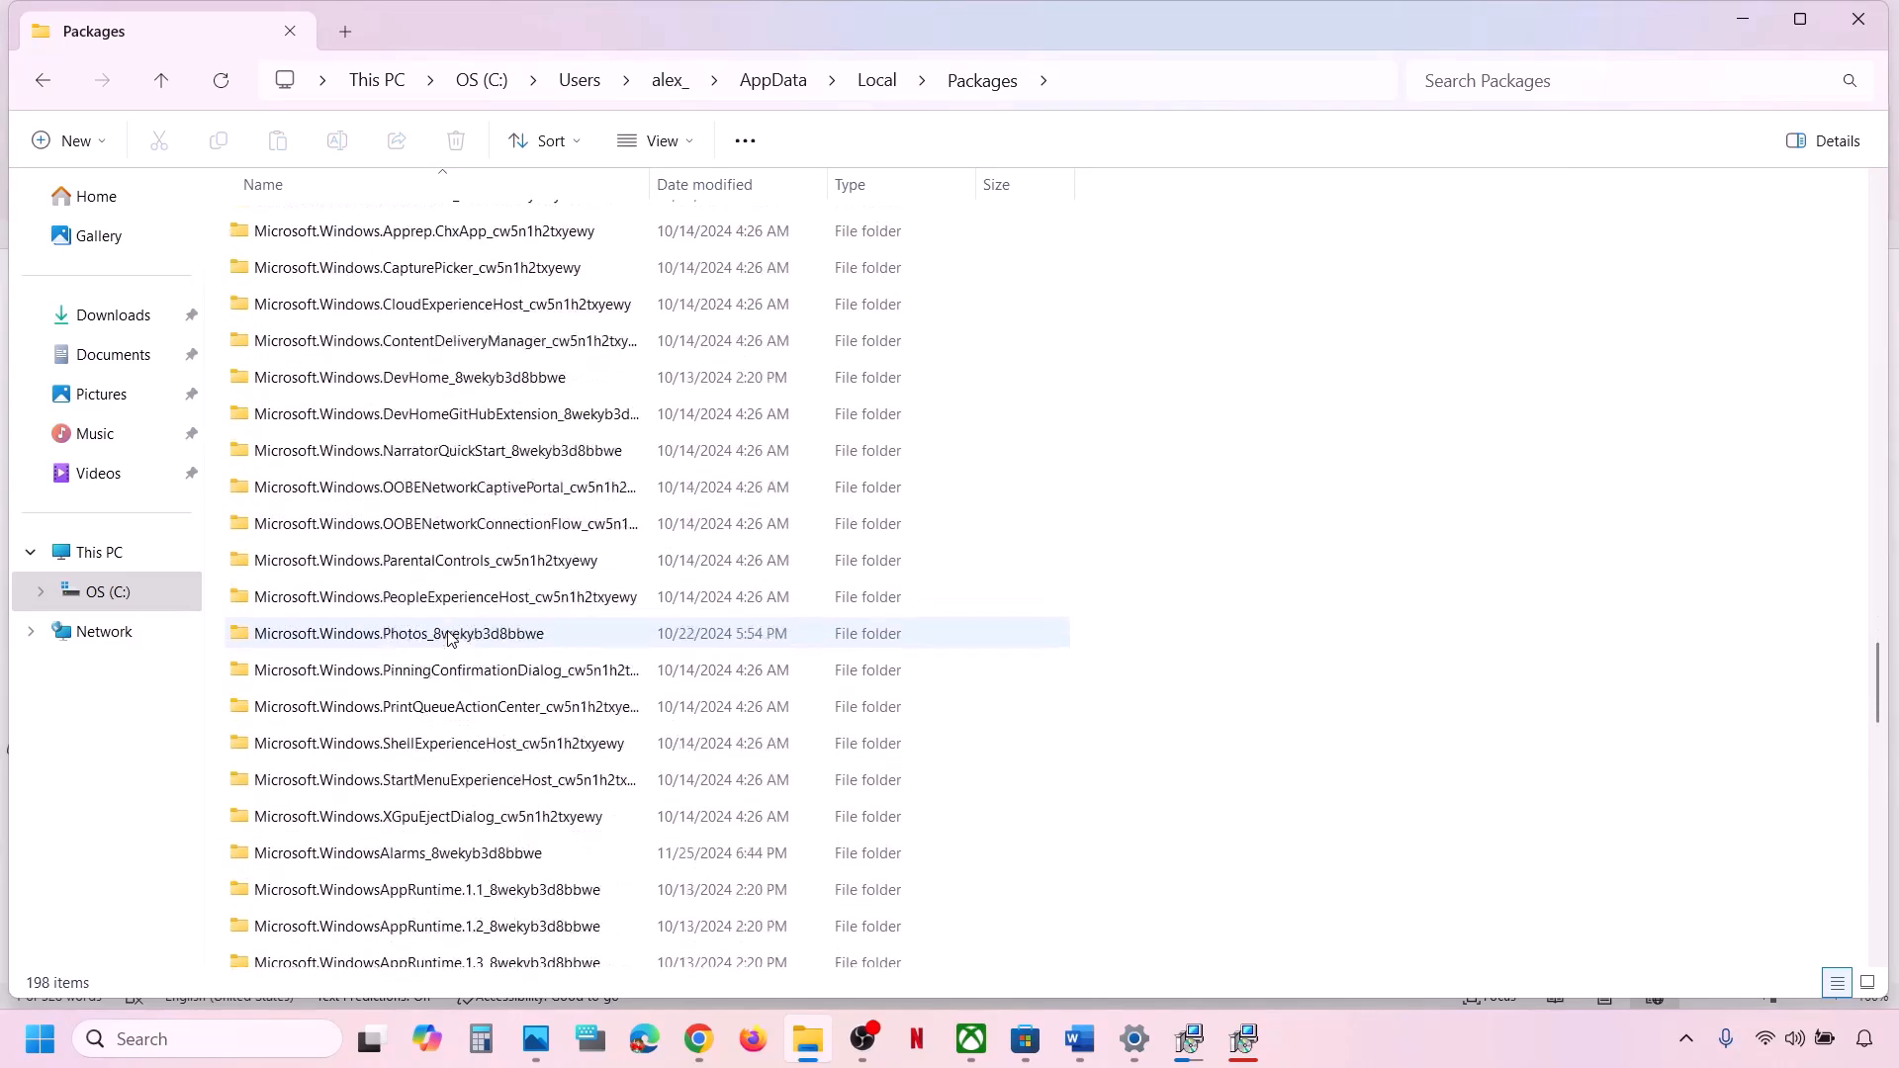
scroll(448, 638, "down", 7)
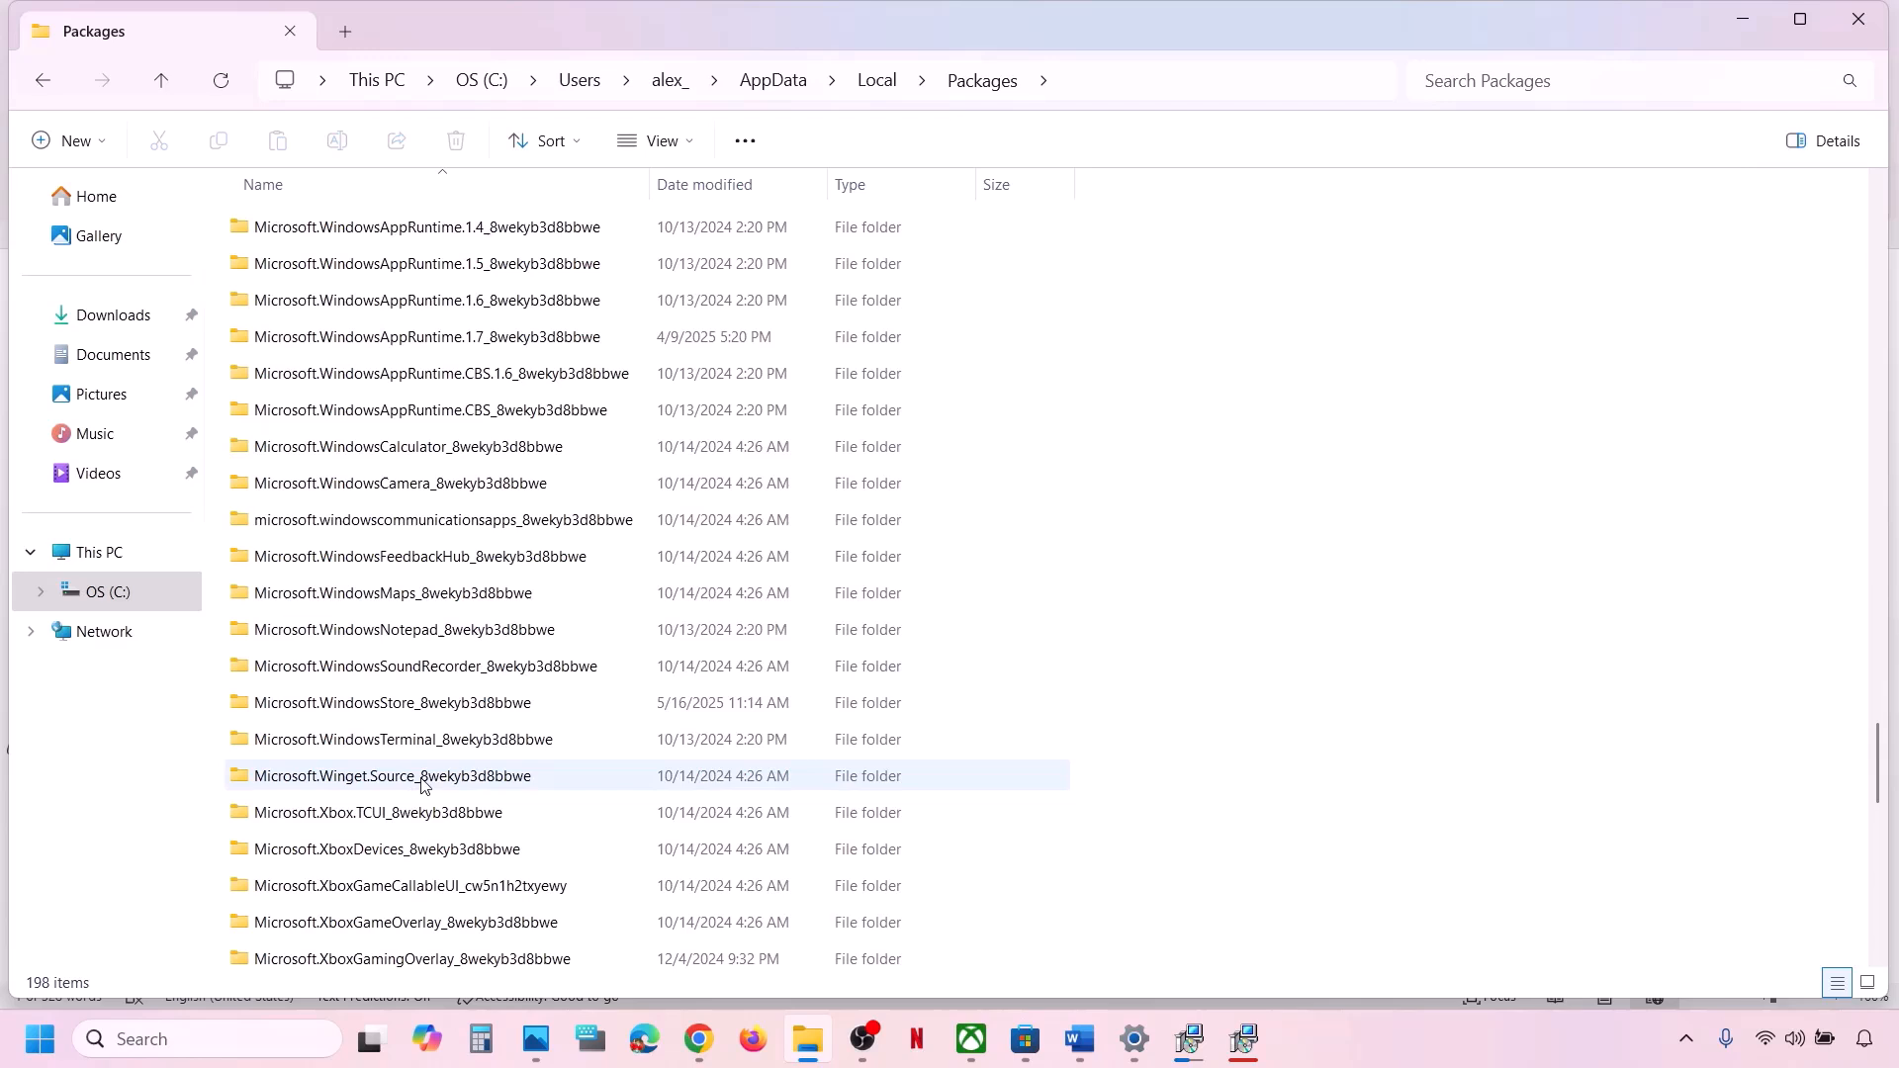
left_click(407, 710)
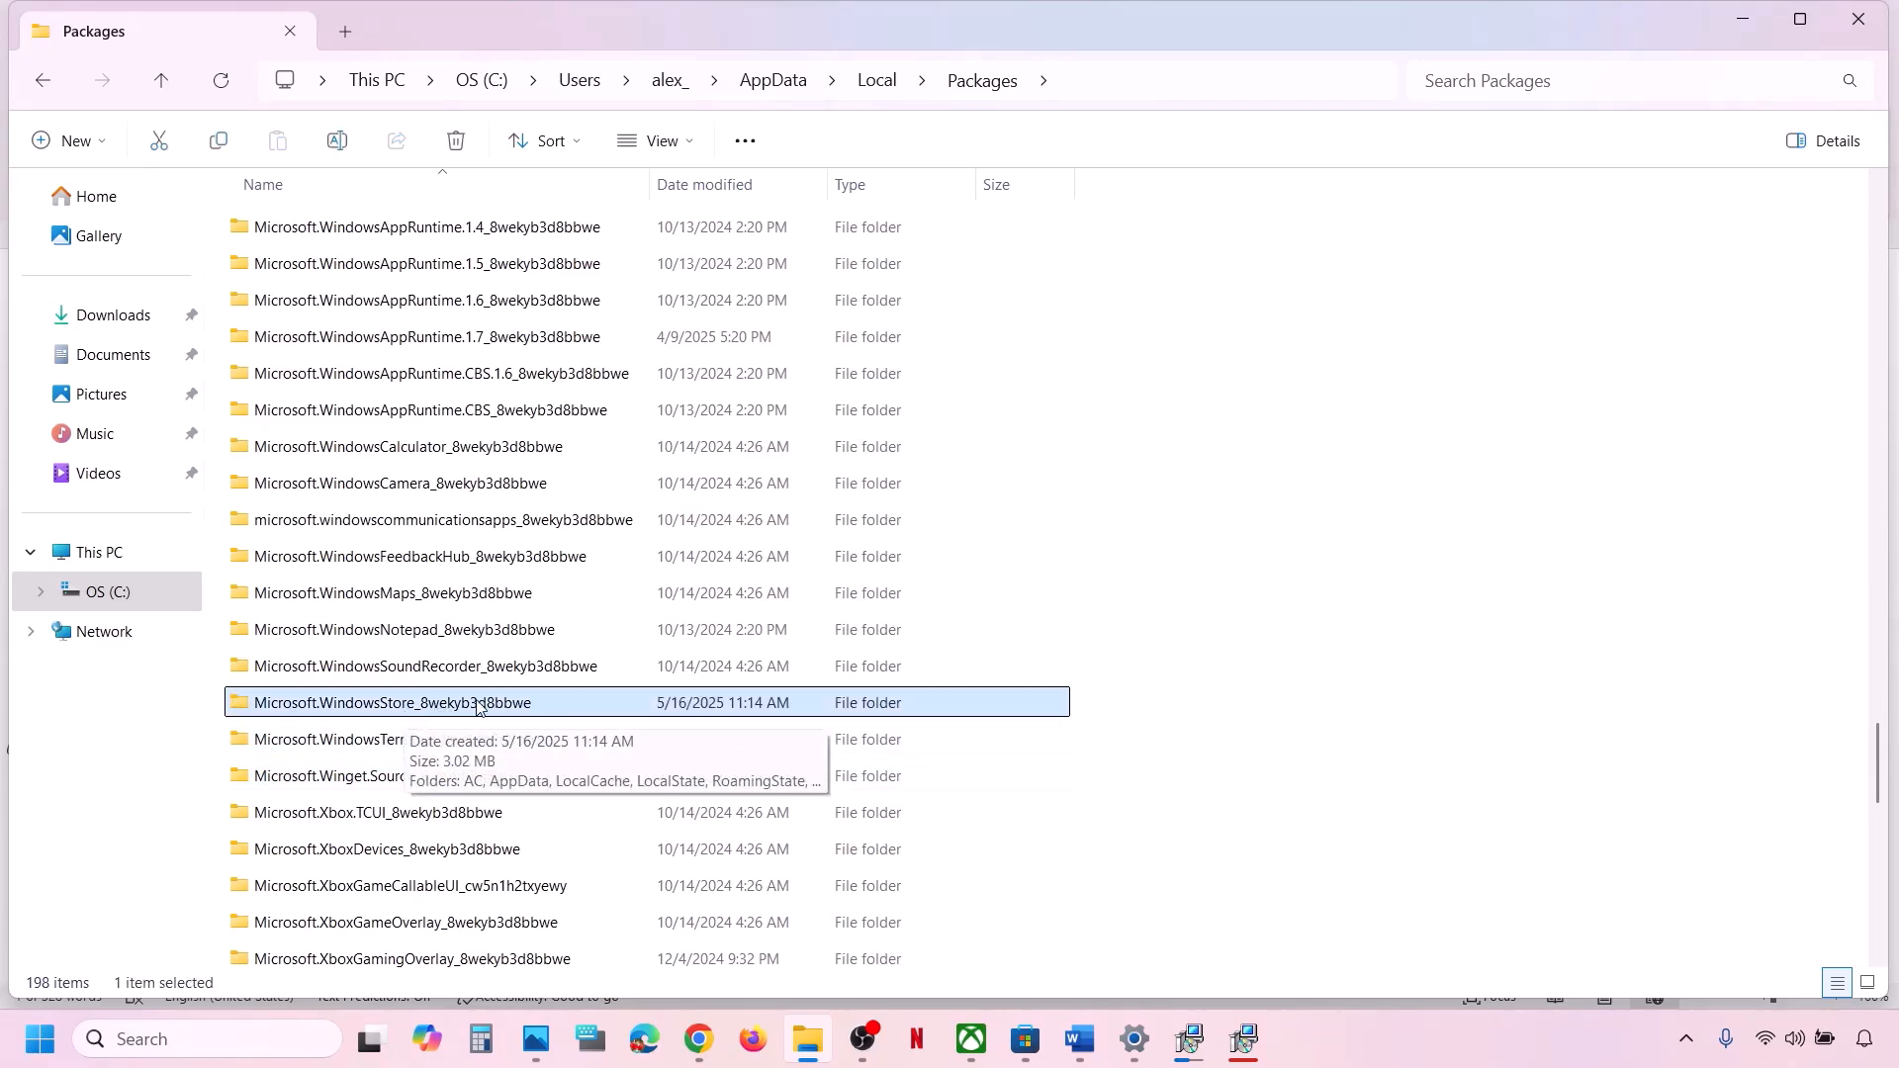
double_click(506, 705)
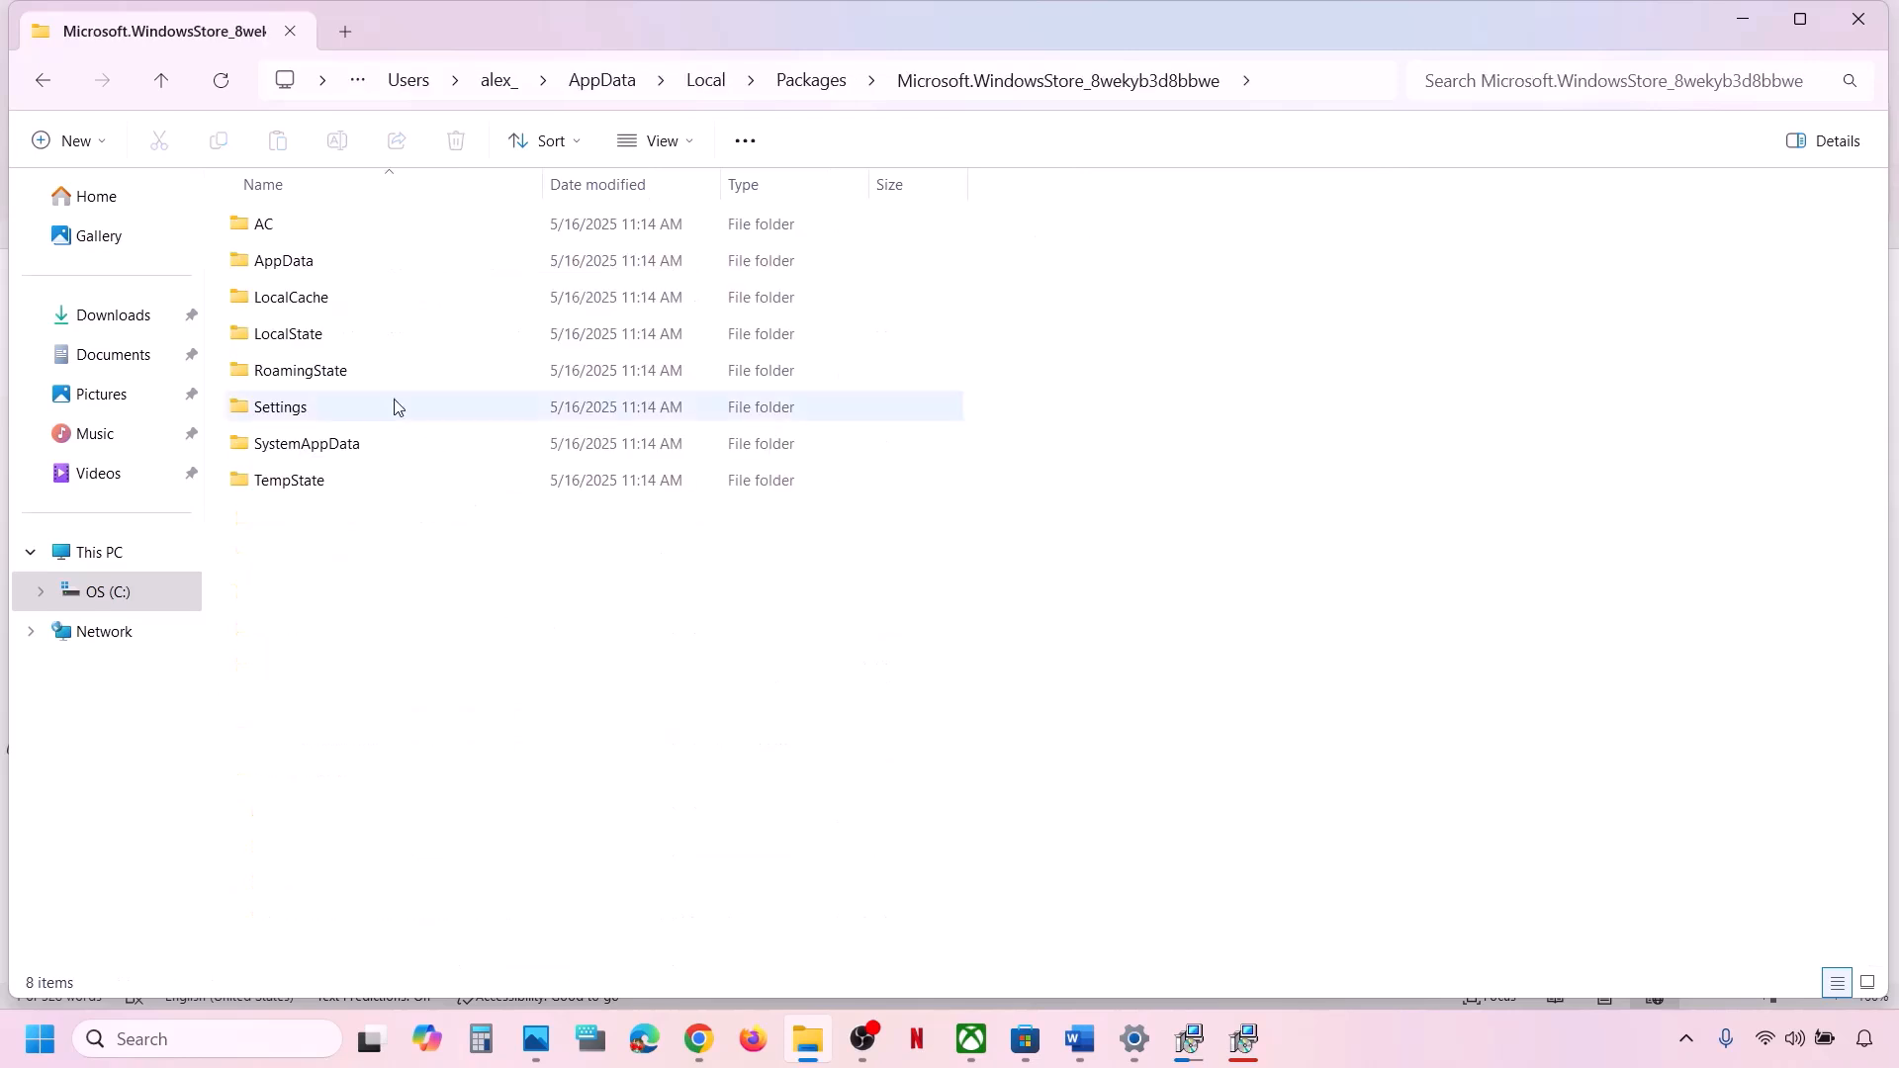
Delete the LocalCache folder from the Microsoft Store package folder
left_click(297, 300)
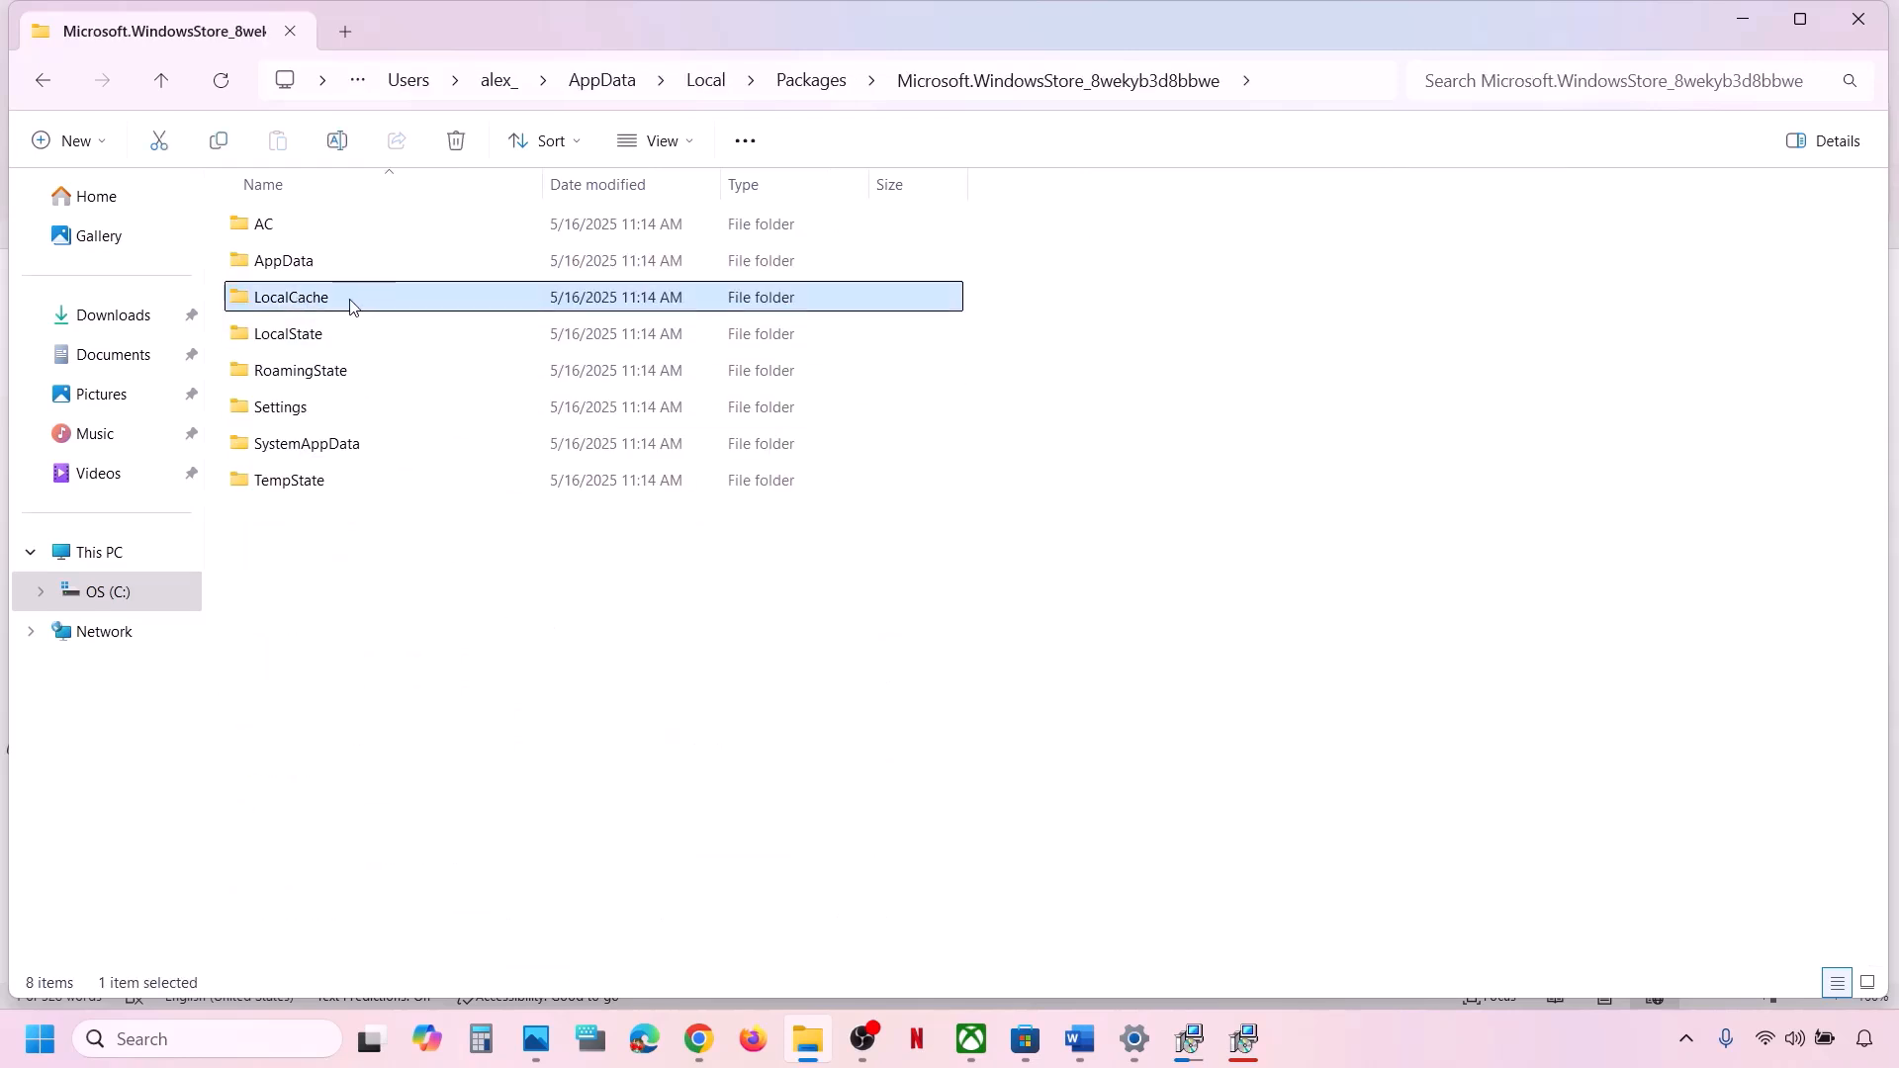
right_click(351, 305)
left_click(621, 300)
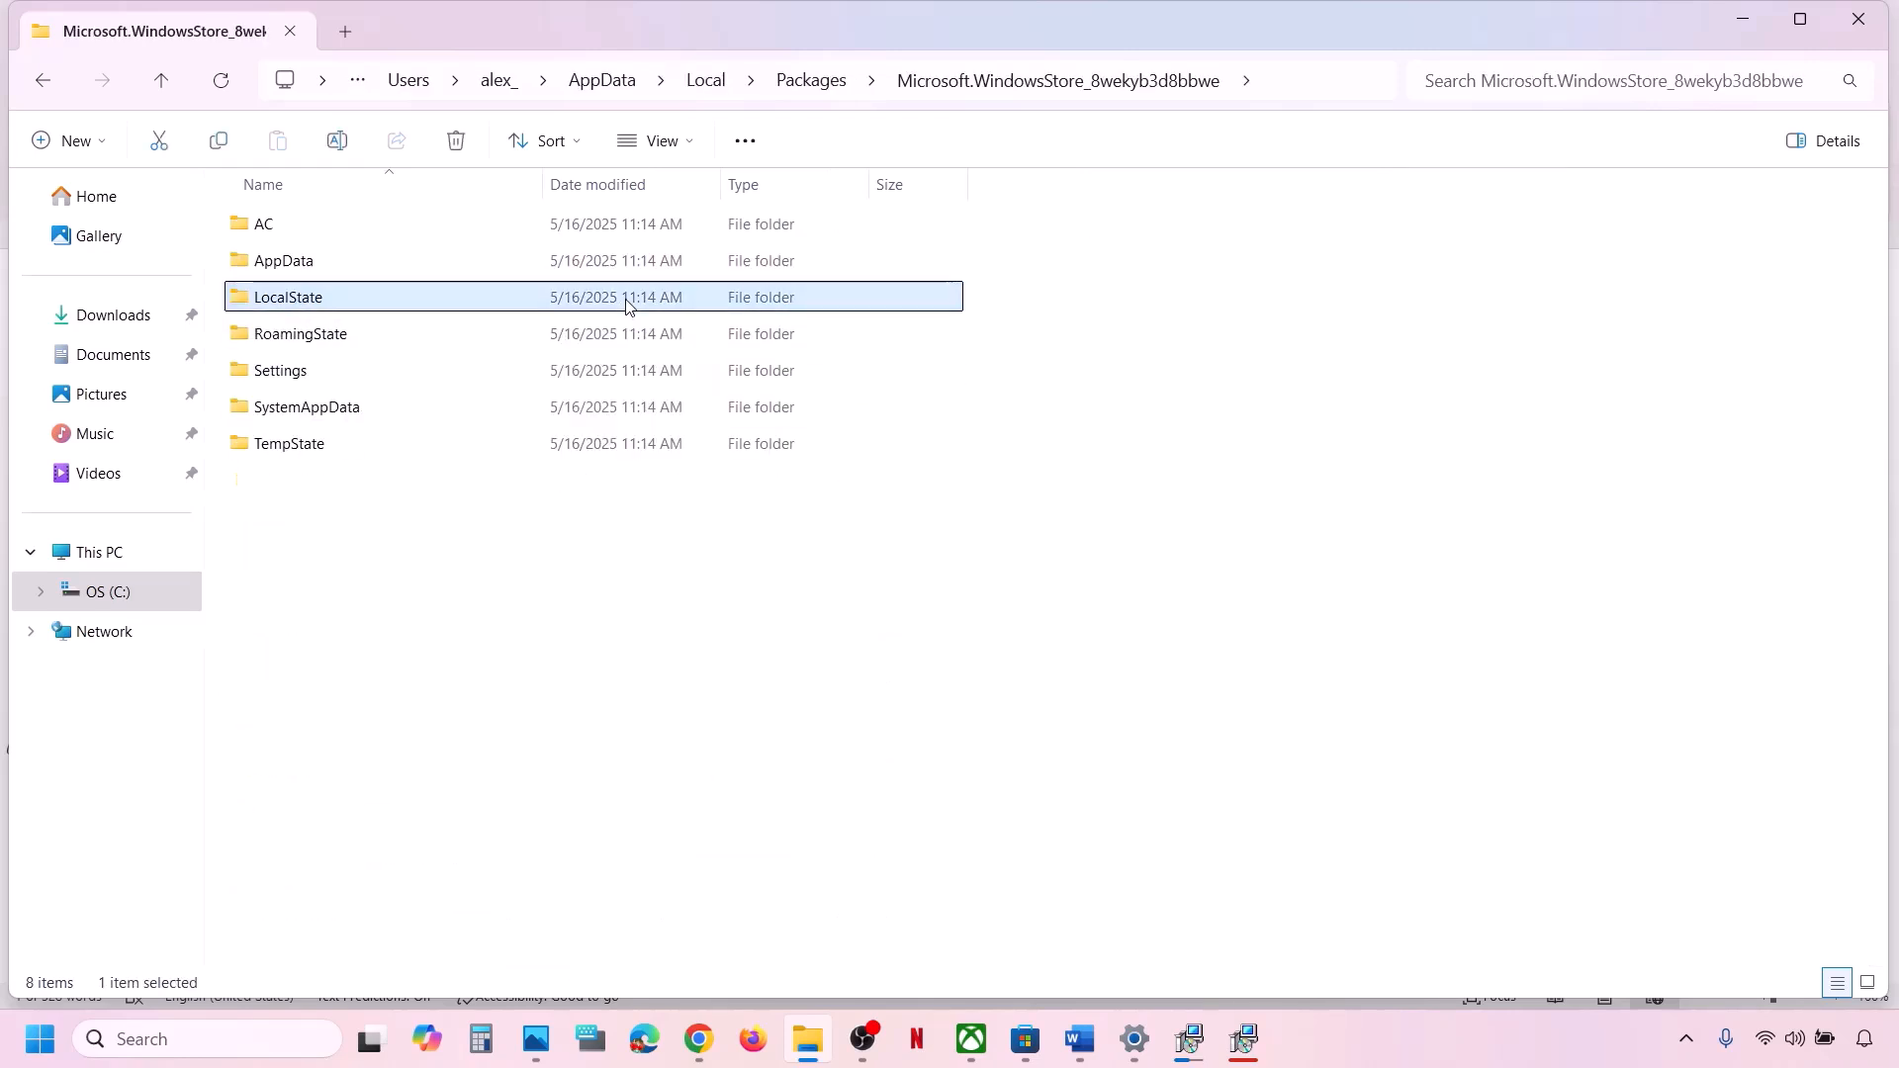
Switch to the Word document and highlight the Step 14 instruction about using the same account in both apps
left_click(986, 1039)
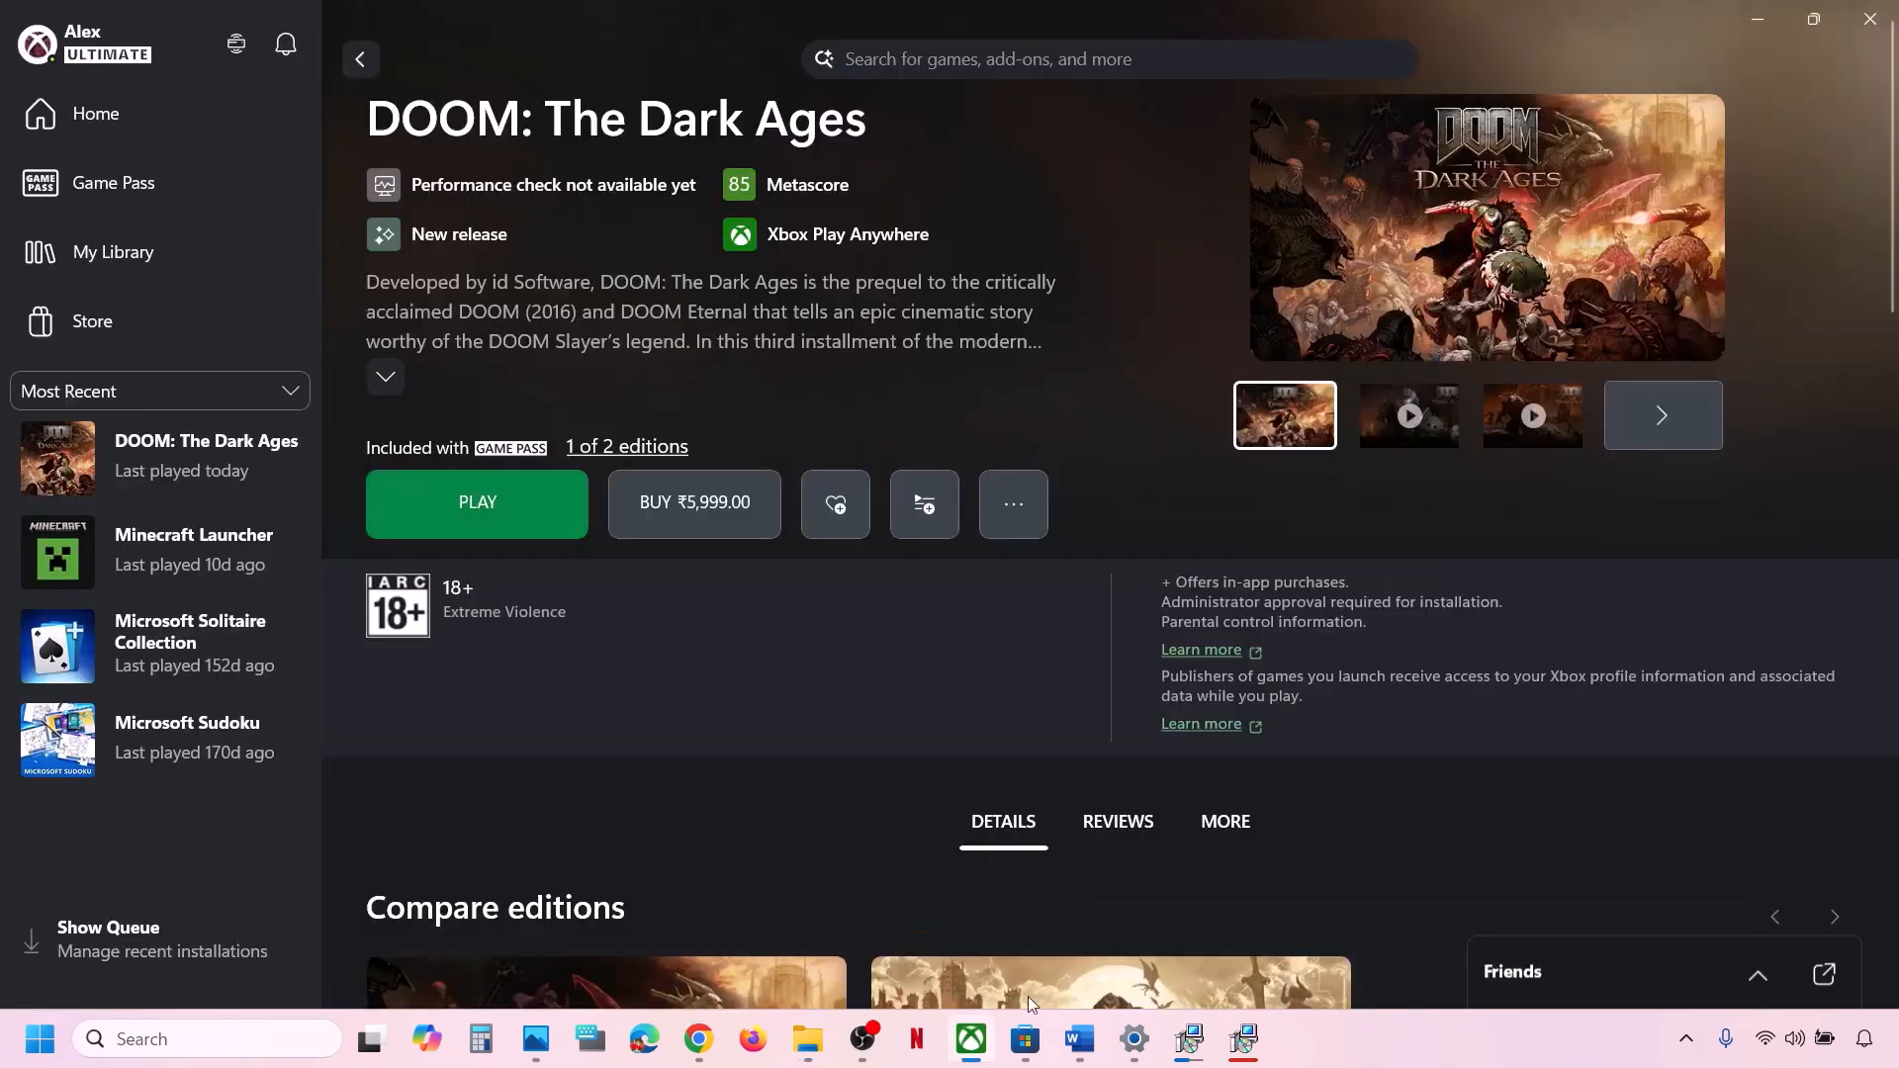
left_click(1080, 1038)
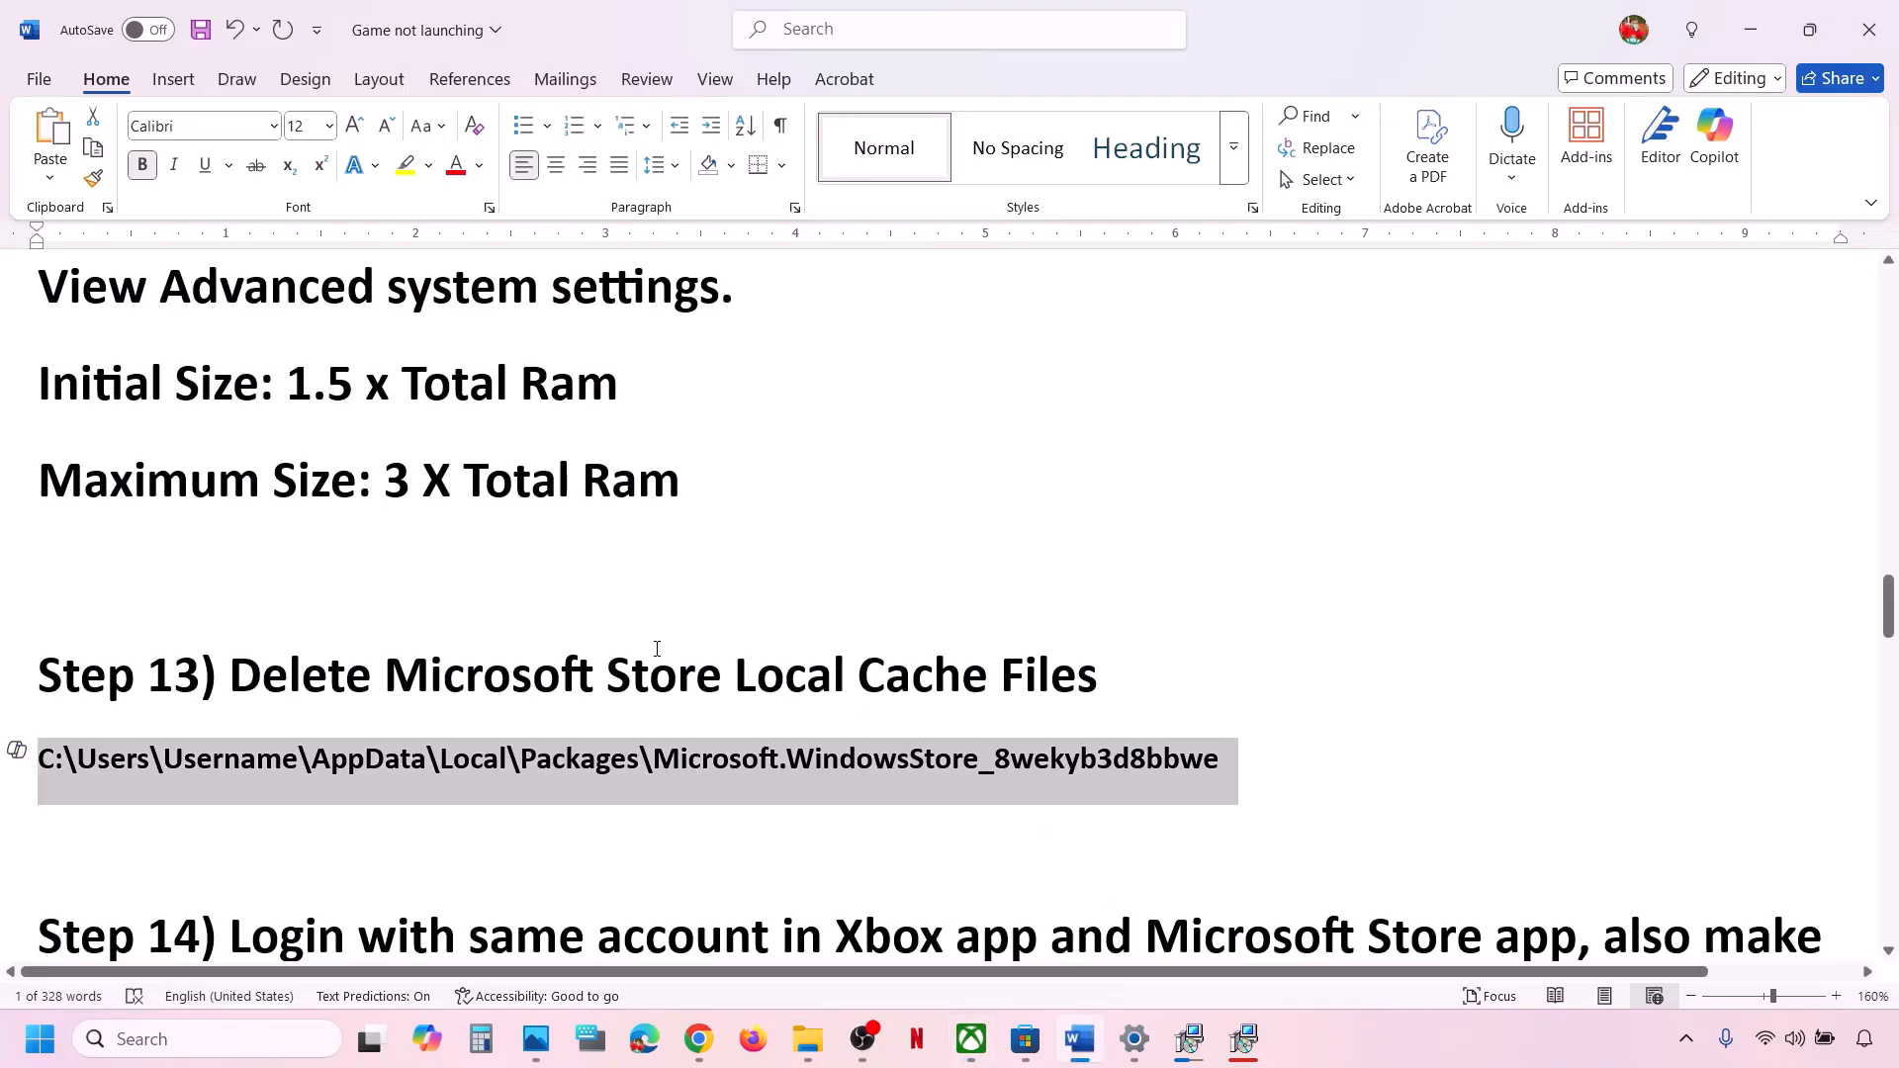
scroll(657, 649, "down", 3)
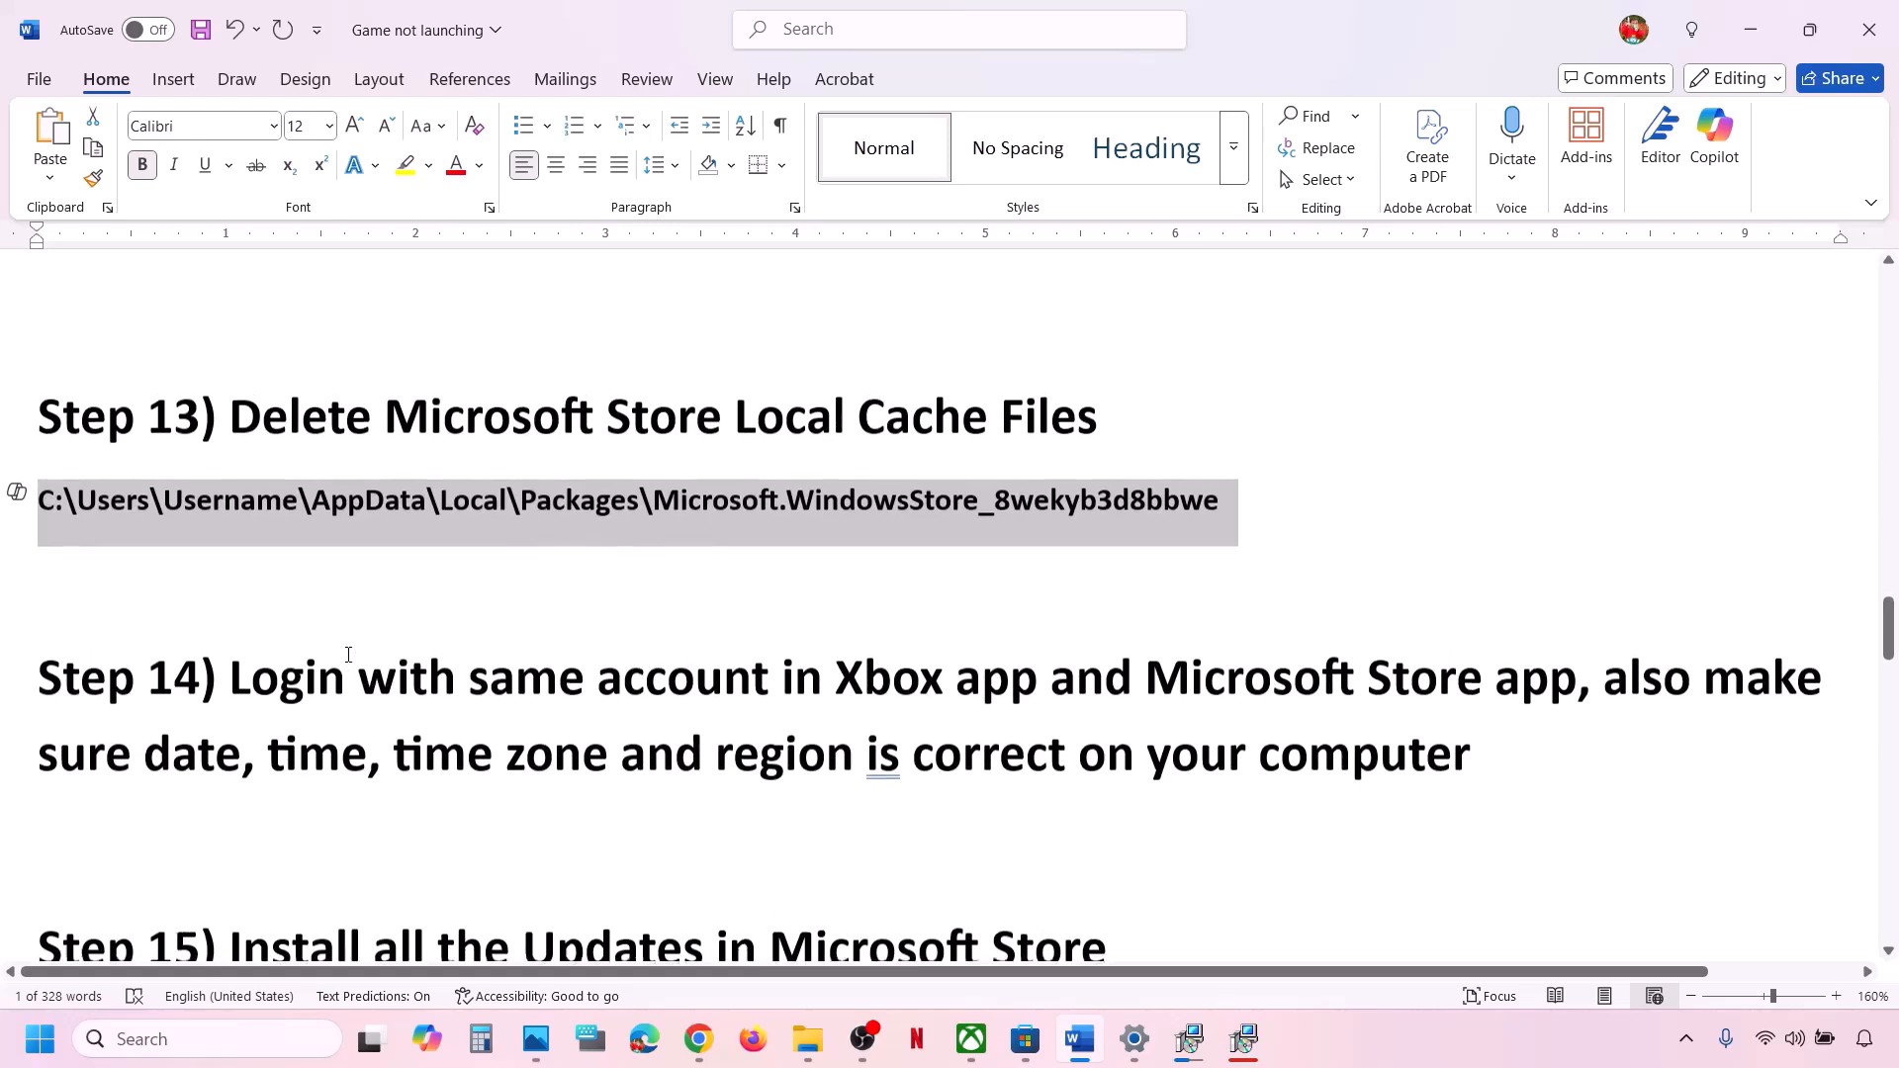
left_click_drag(350, 657, 1483, 660)
Switch to the Microsoft Store and sign in with the listed Outlook account, entering the account PIN
left_click(1022, 1054)
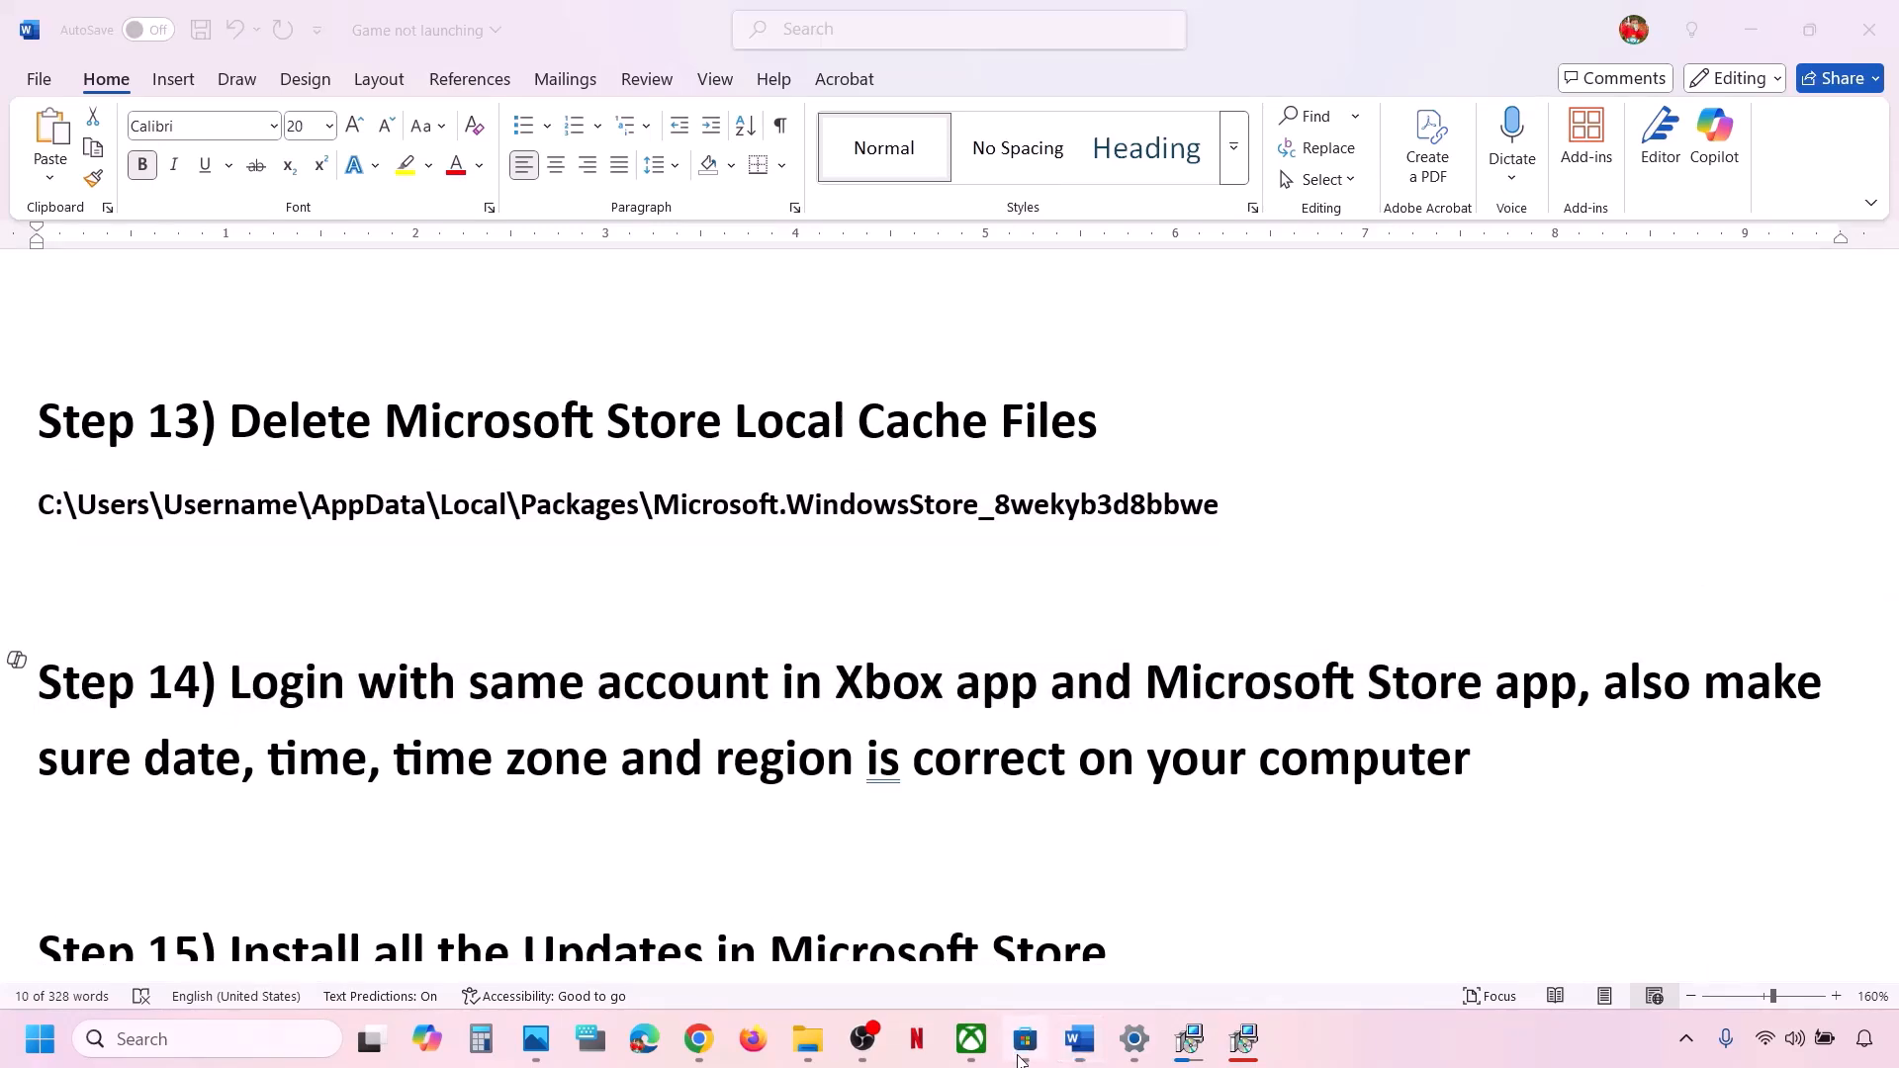
left_click(1643, 31)
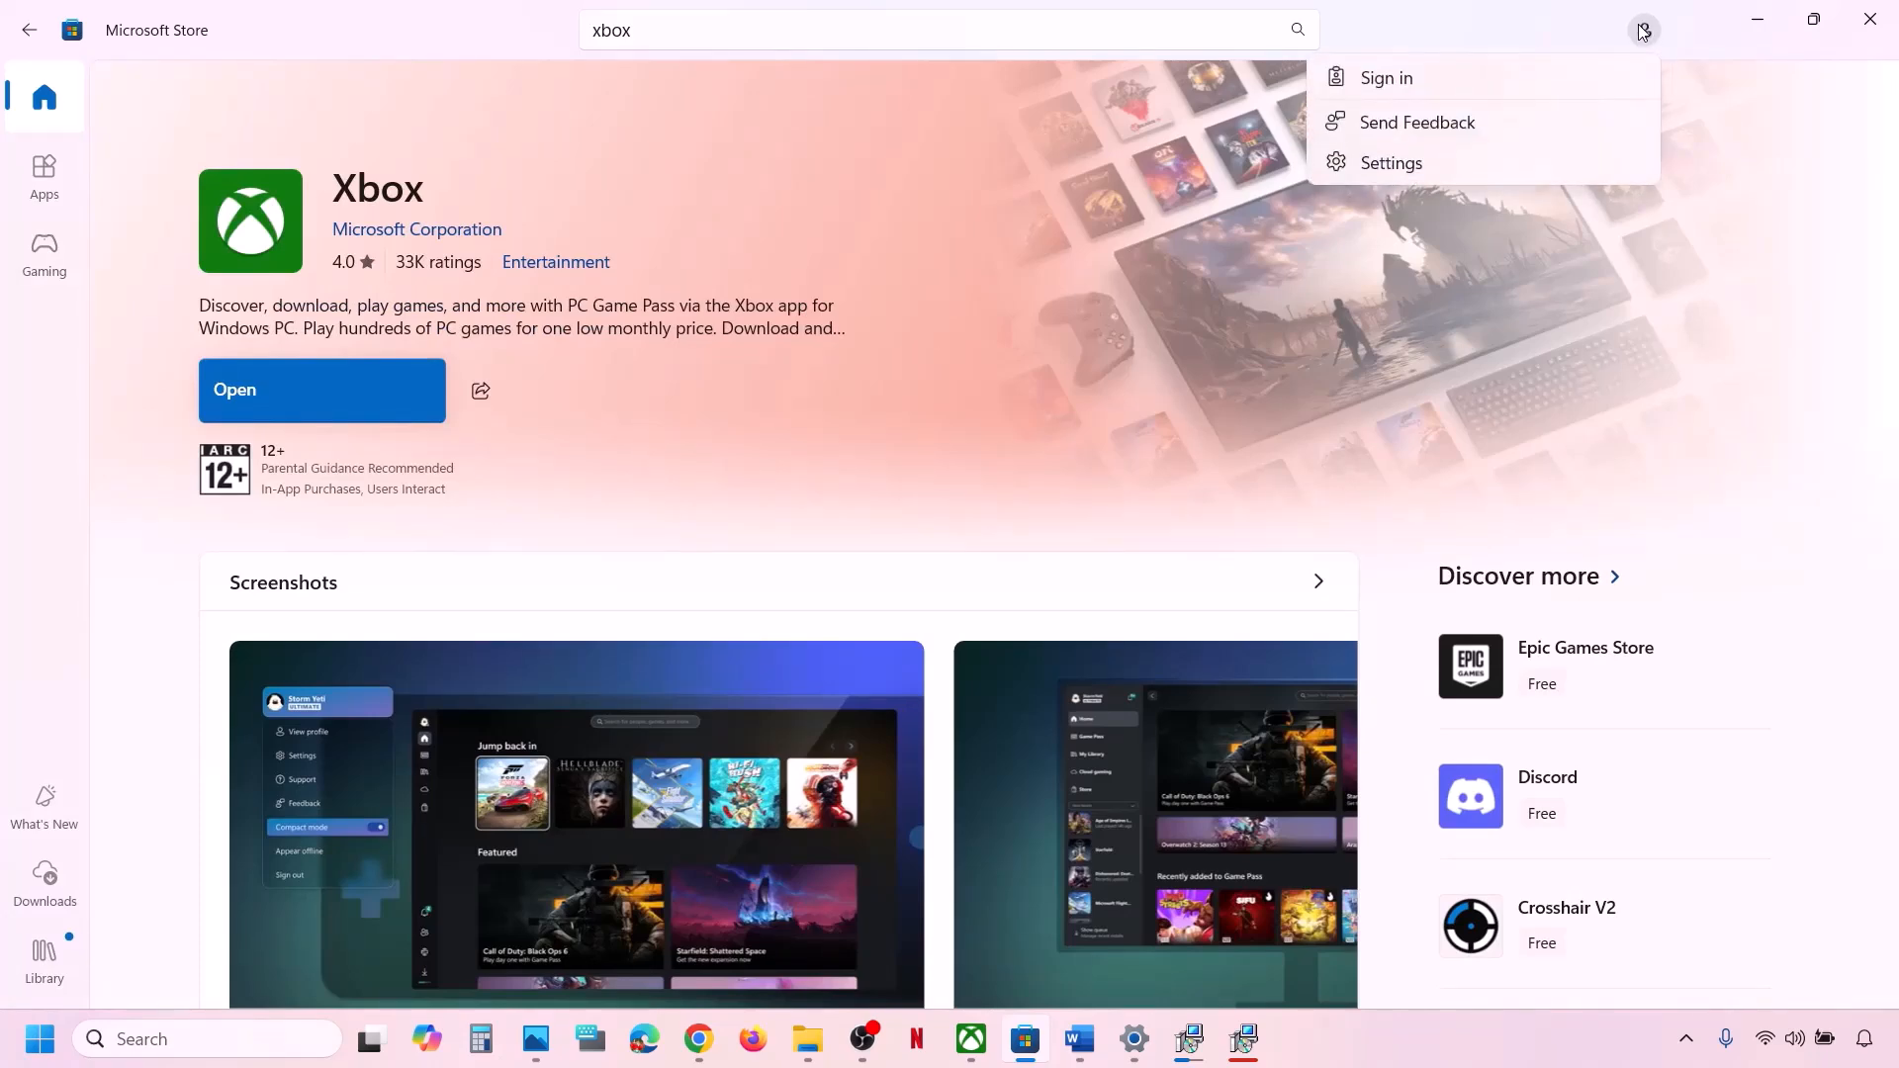
left_click(1482, 84)
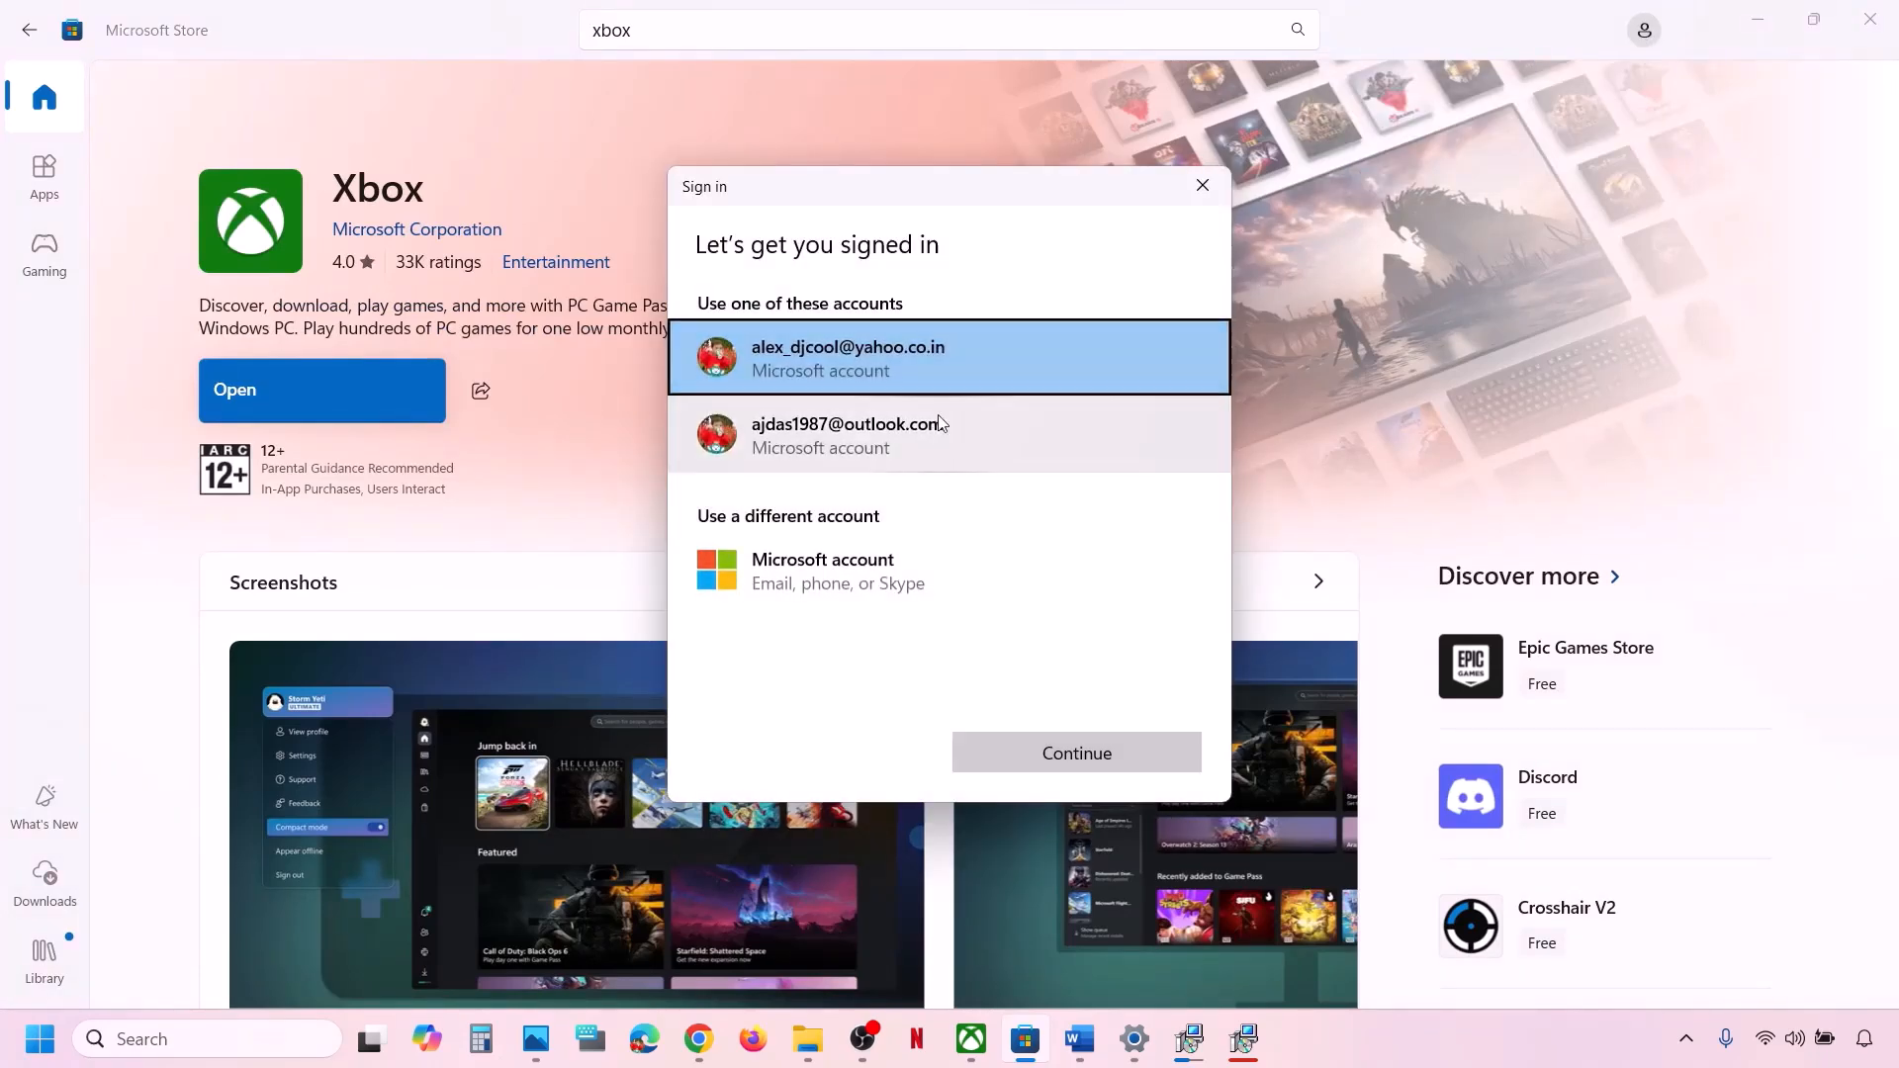
left_click(939, 436)
left_click(1088, 752)
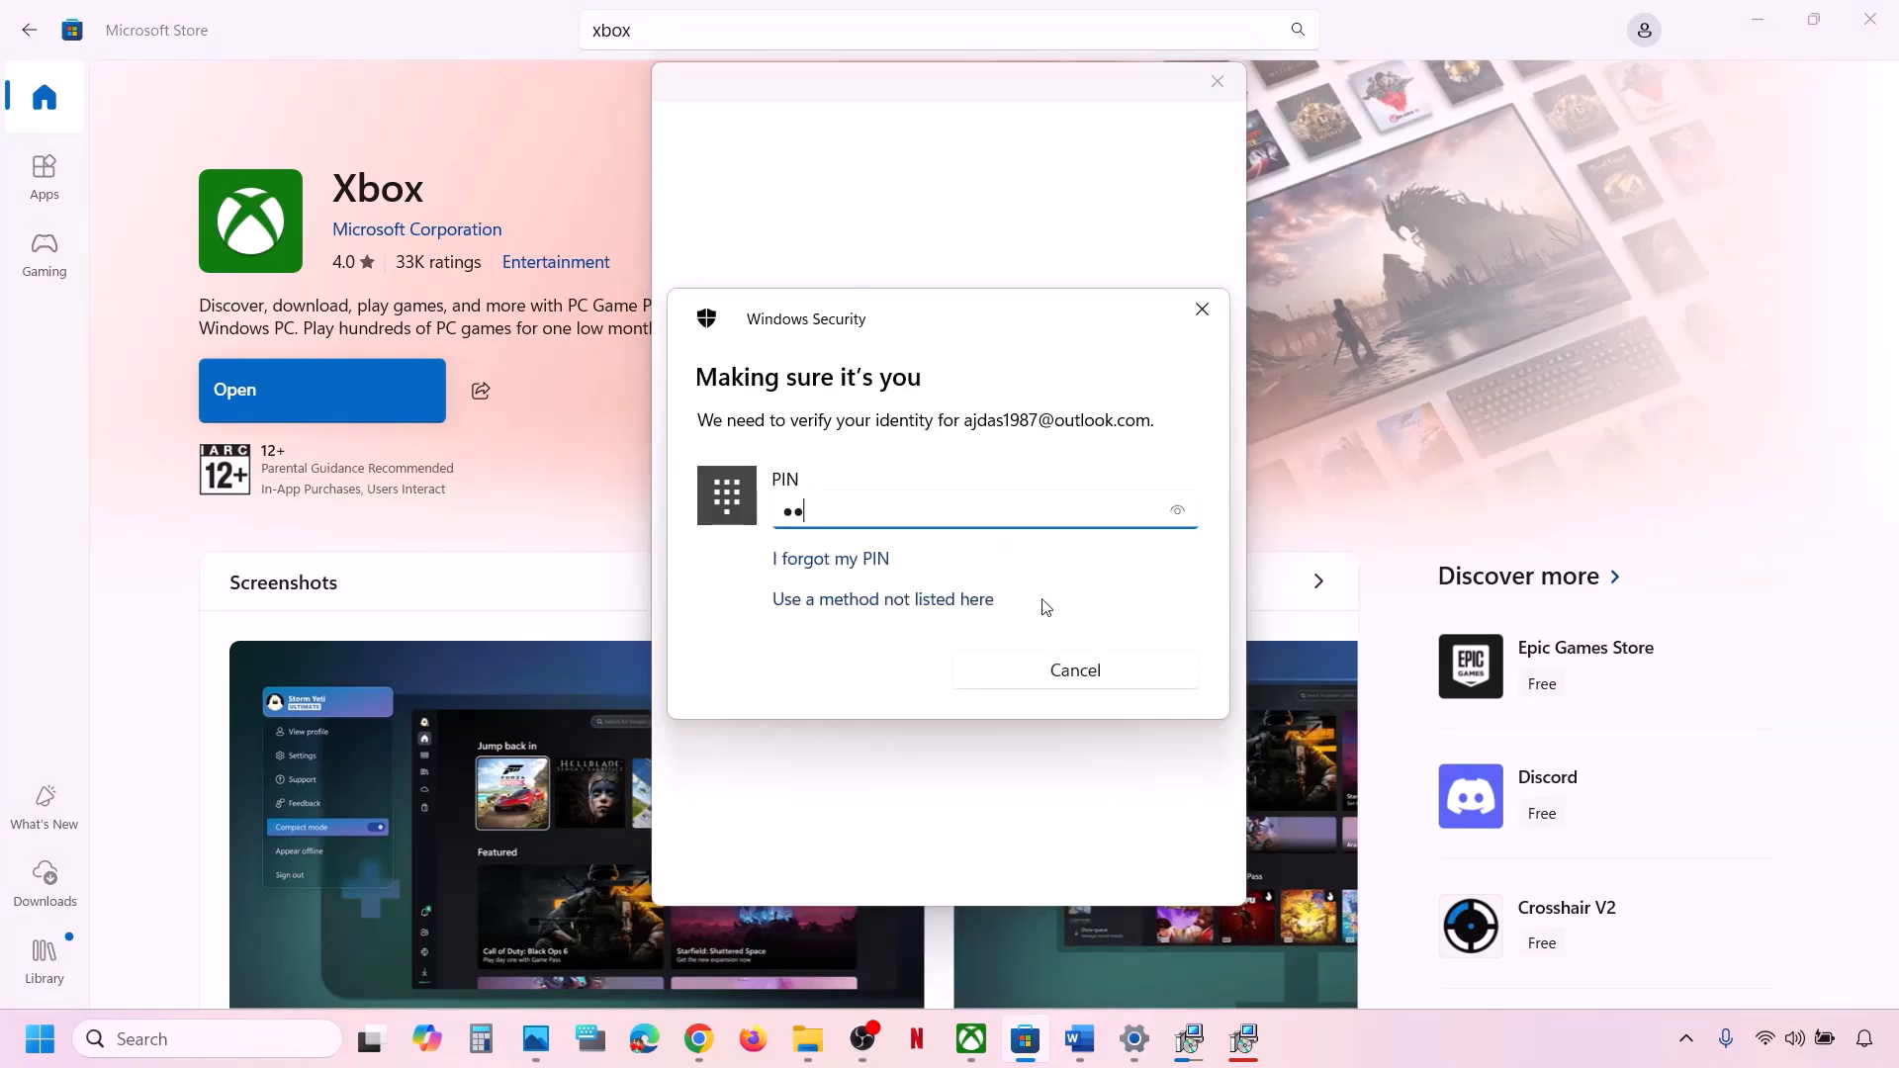
type("••")
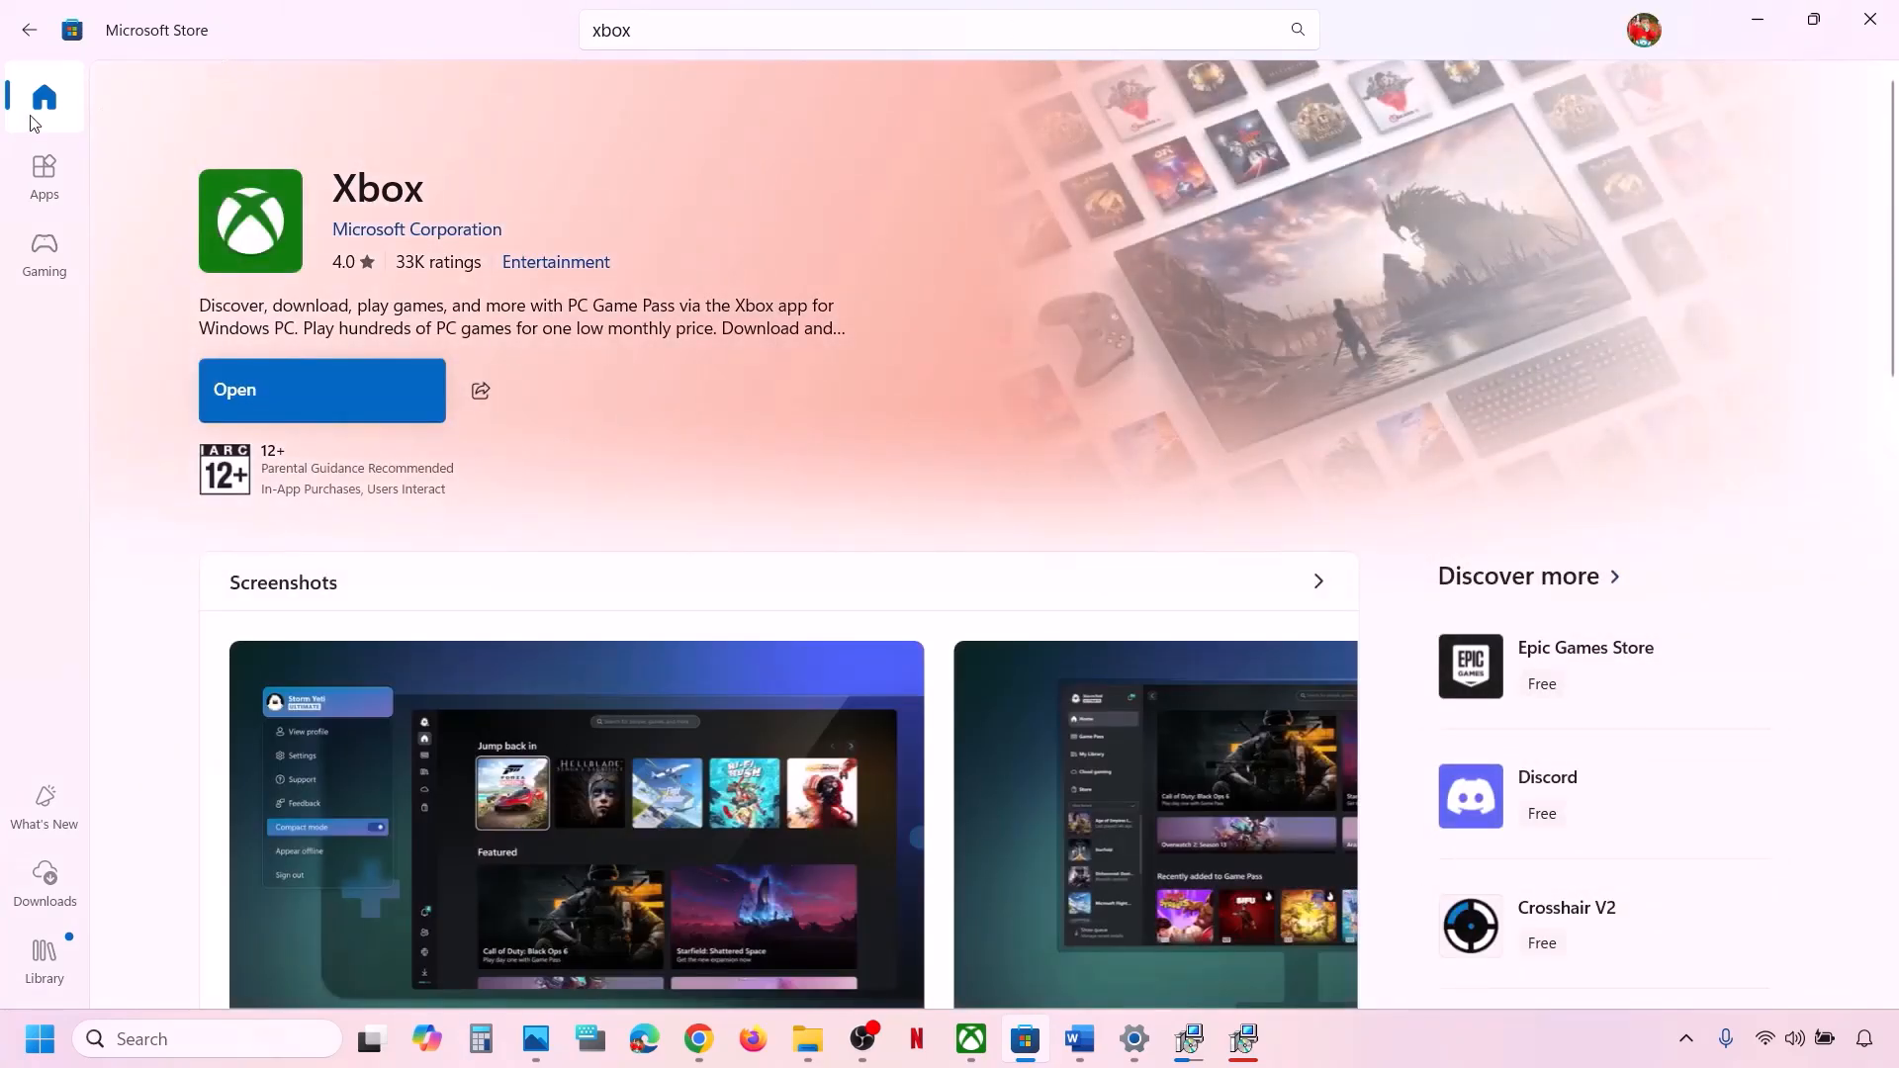
From the Store home page, sign out and sign back in with the same Outlook account, entering the account PIN
left_click(34, 116)
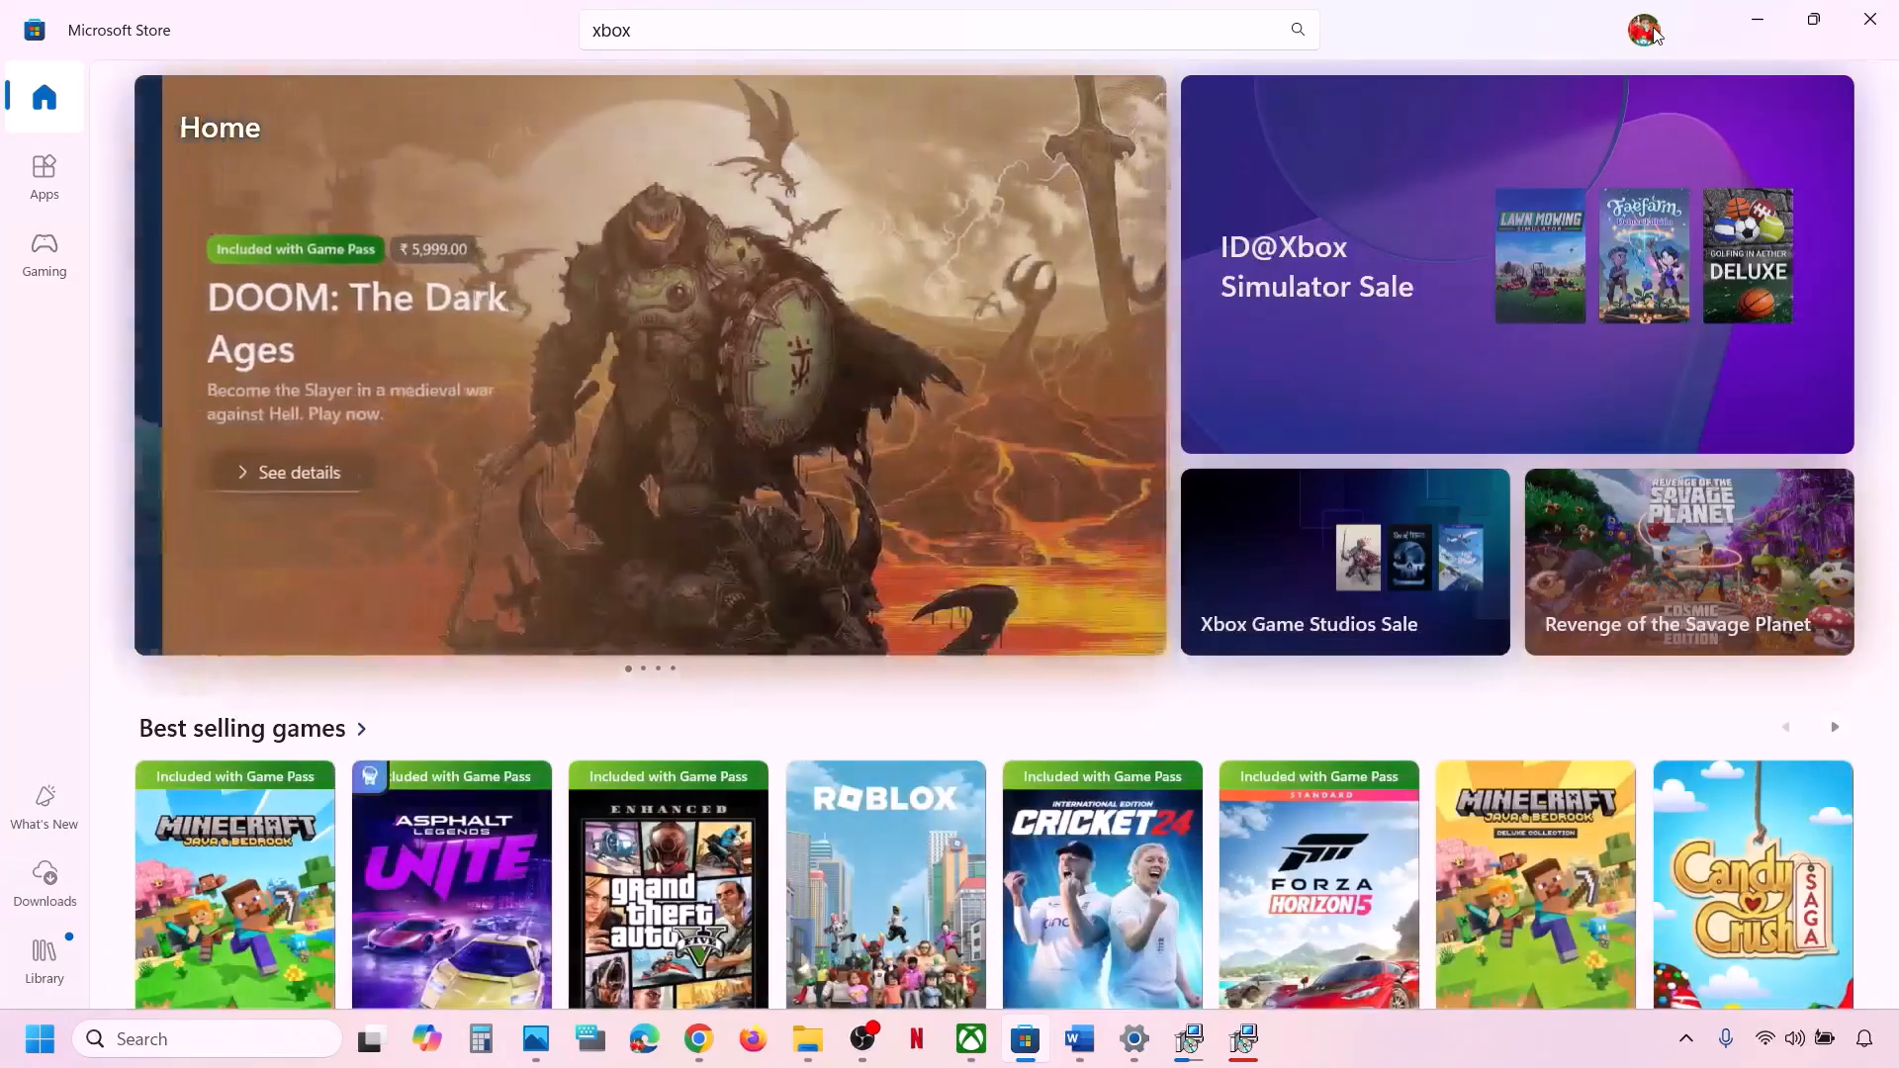
left_click(1649, 31)
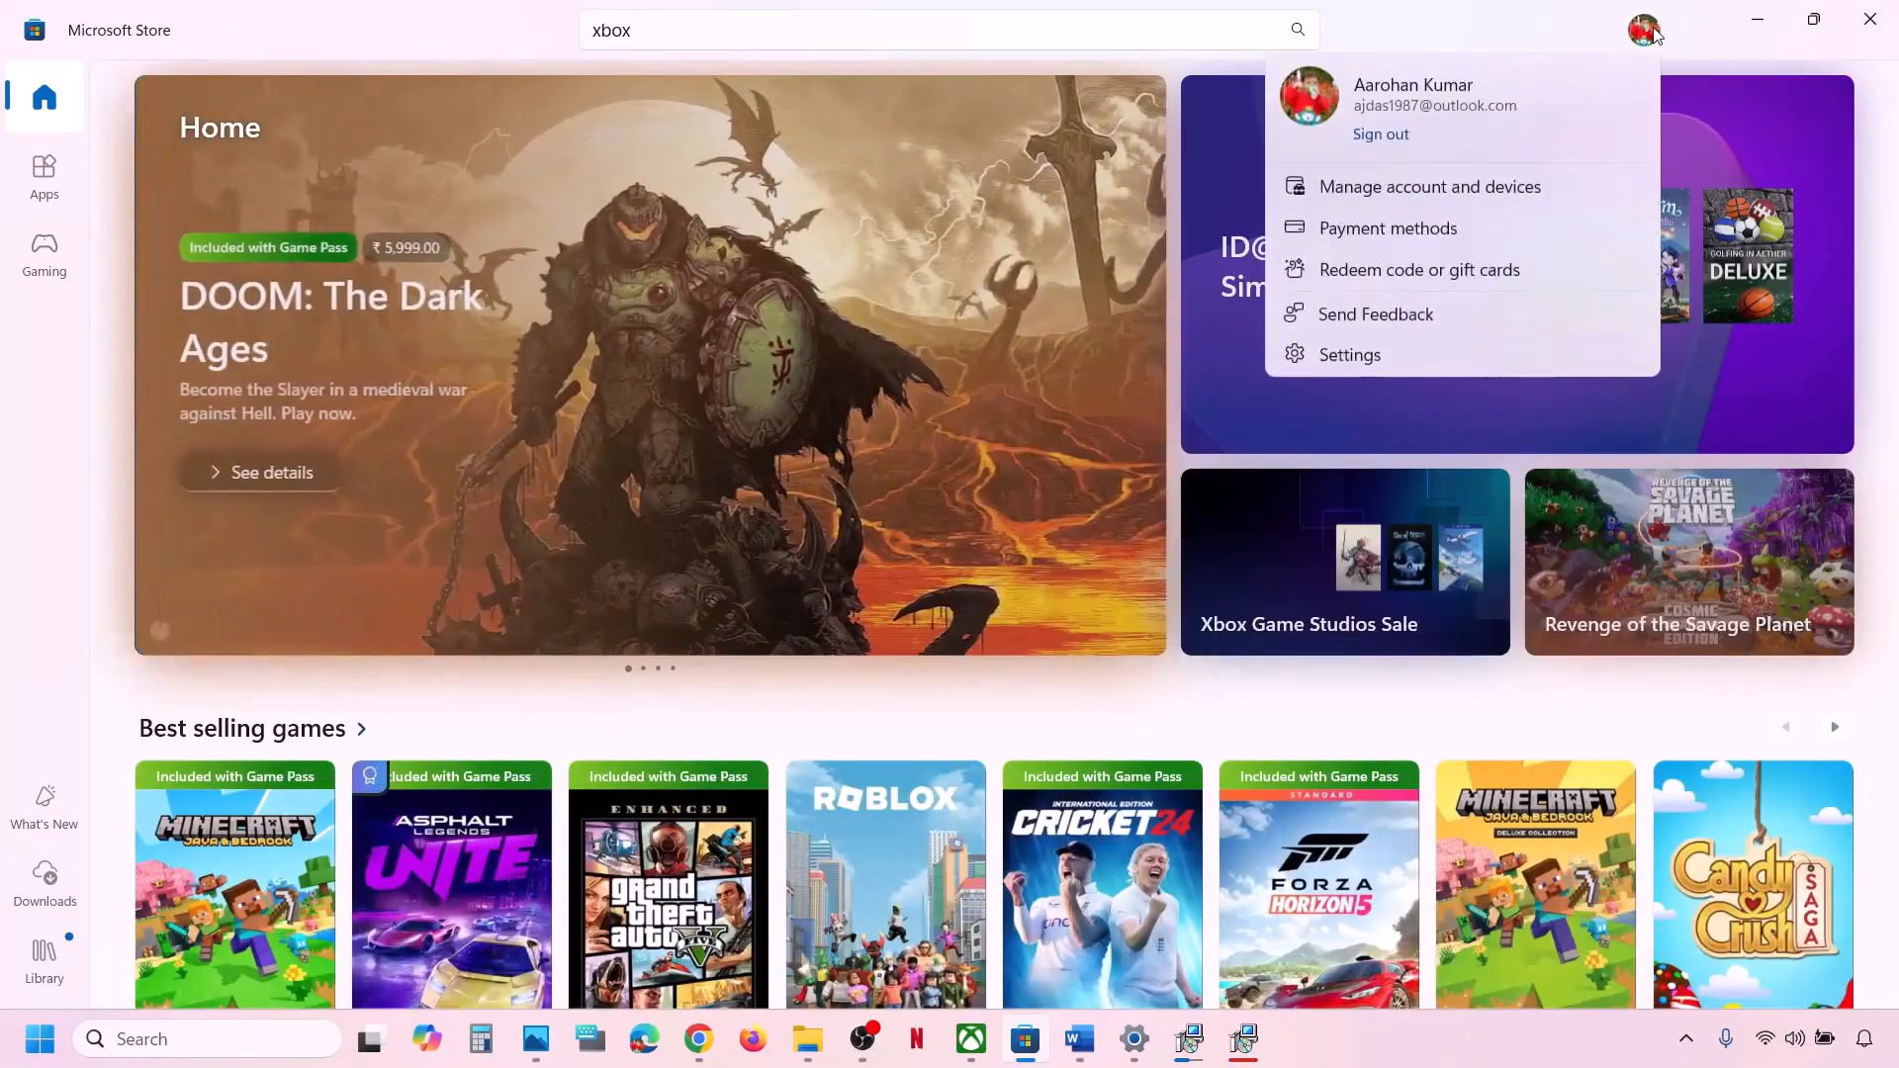
left_click(1381, 139)
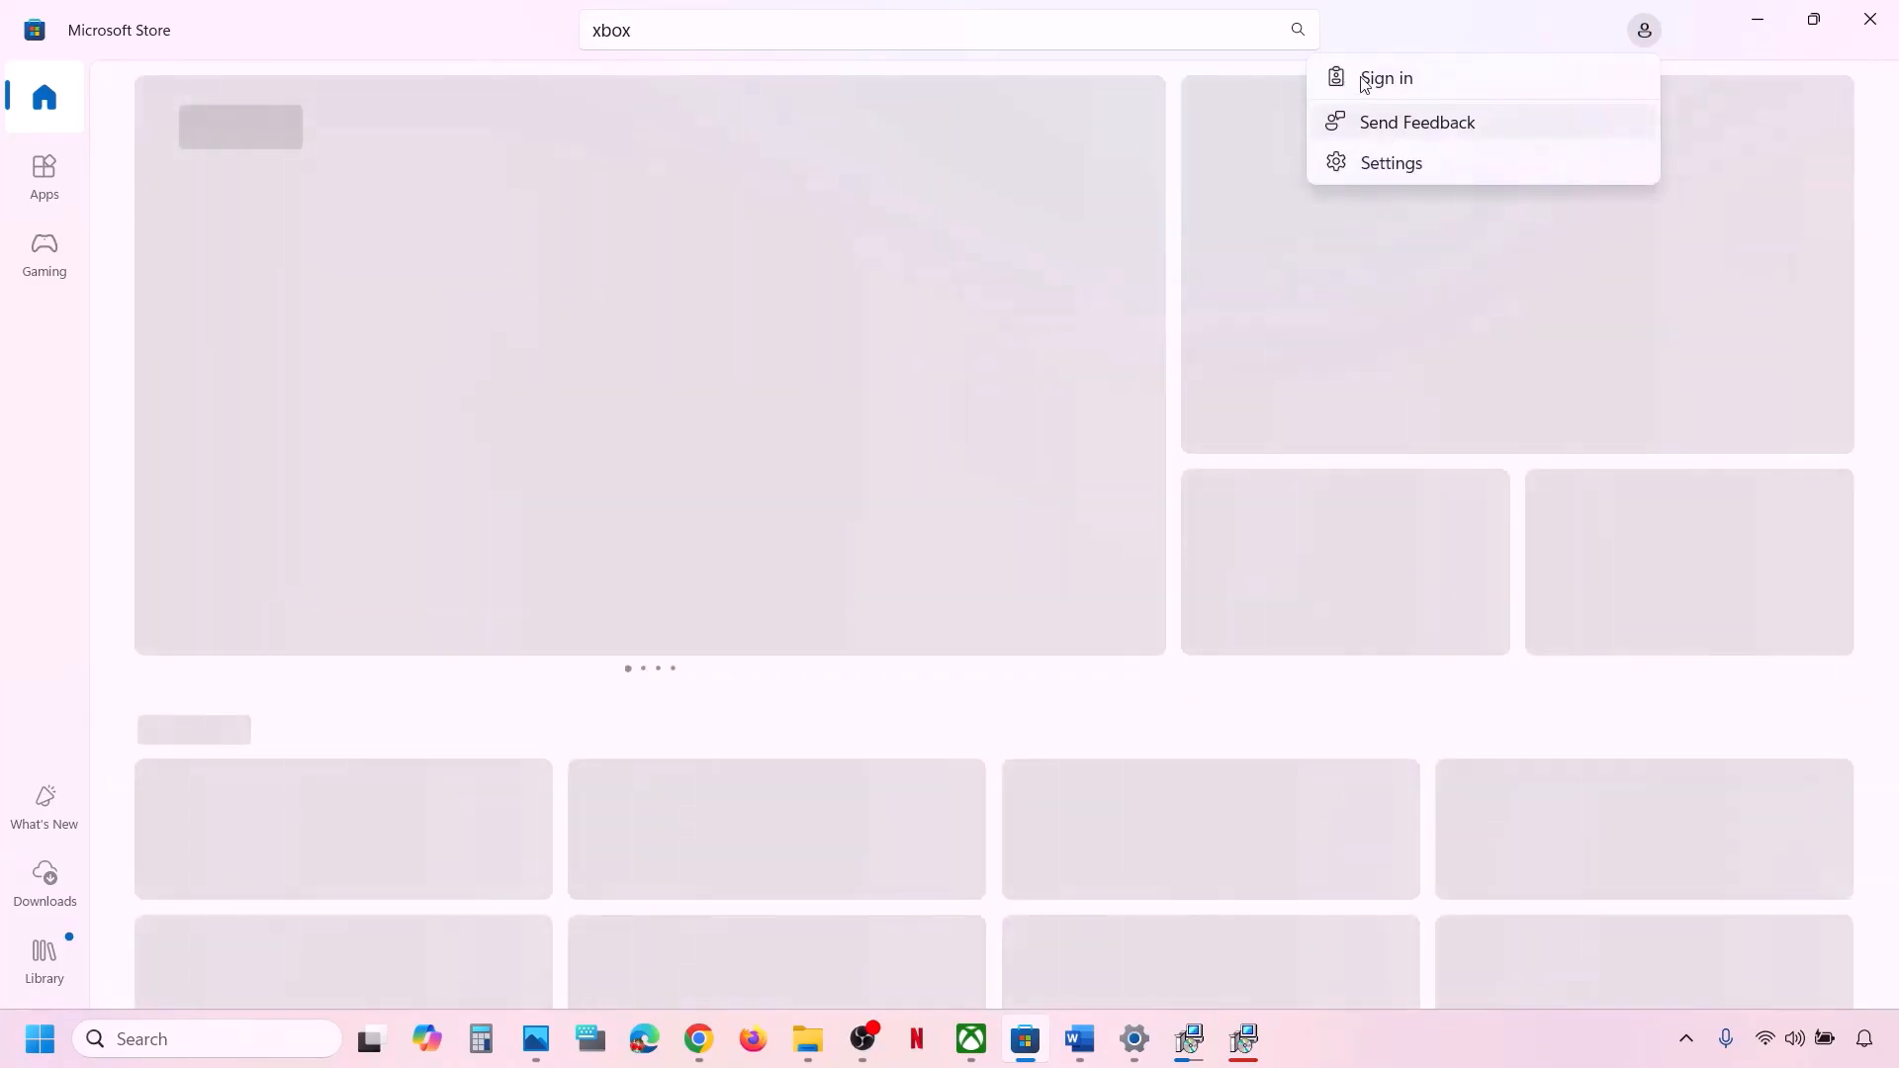
left_click(1361, 80)
left_click(821, 424)
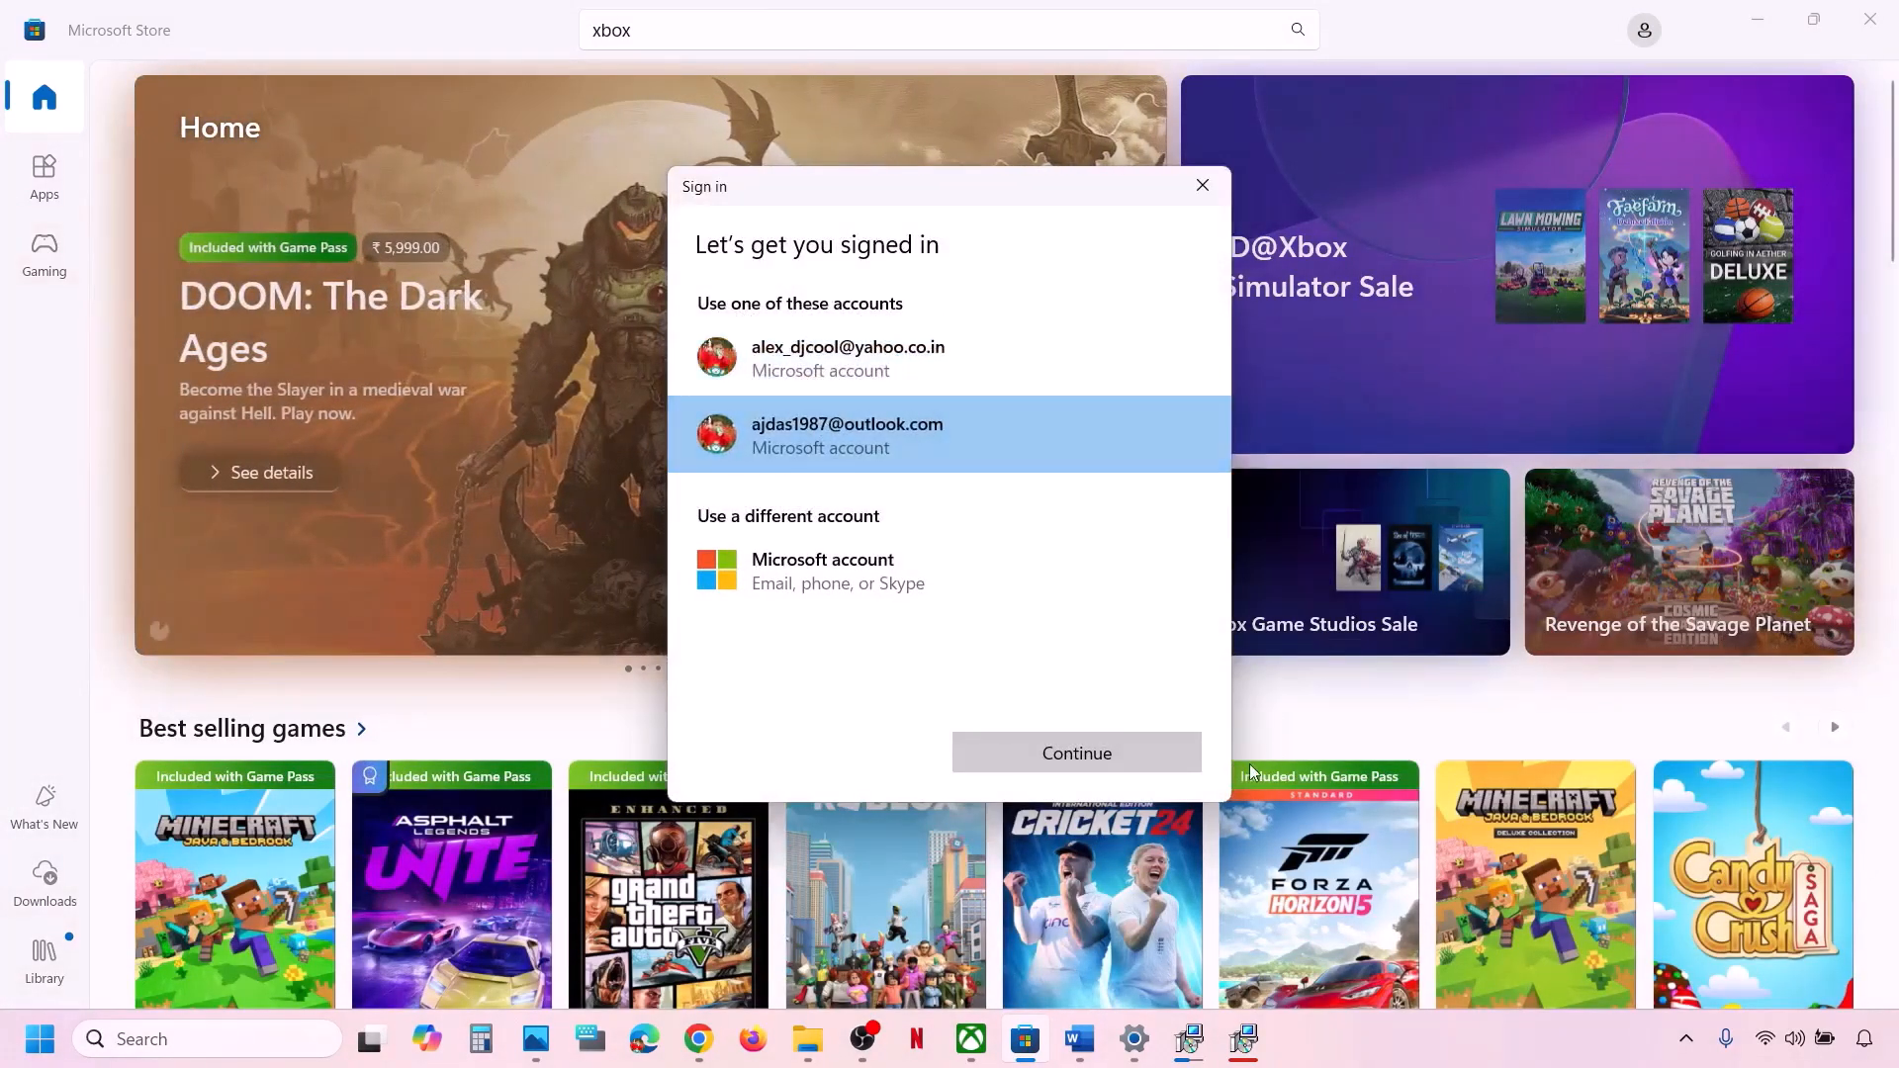
left_click(1159, 773)
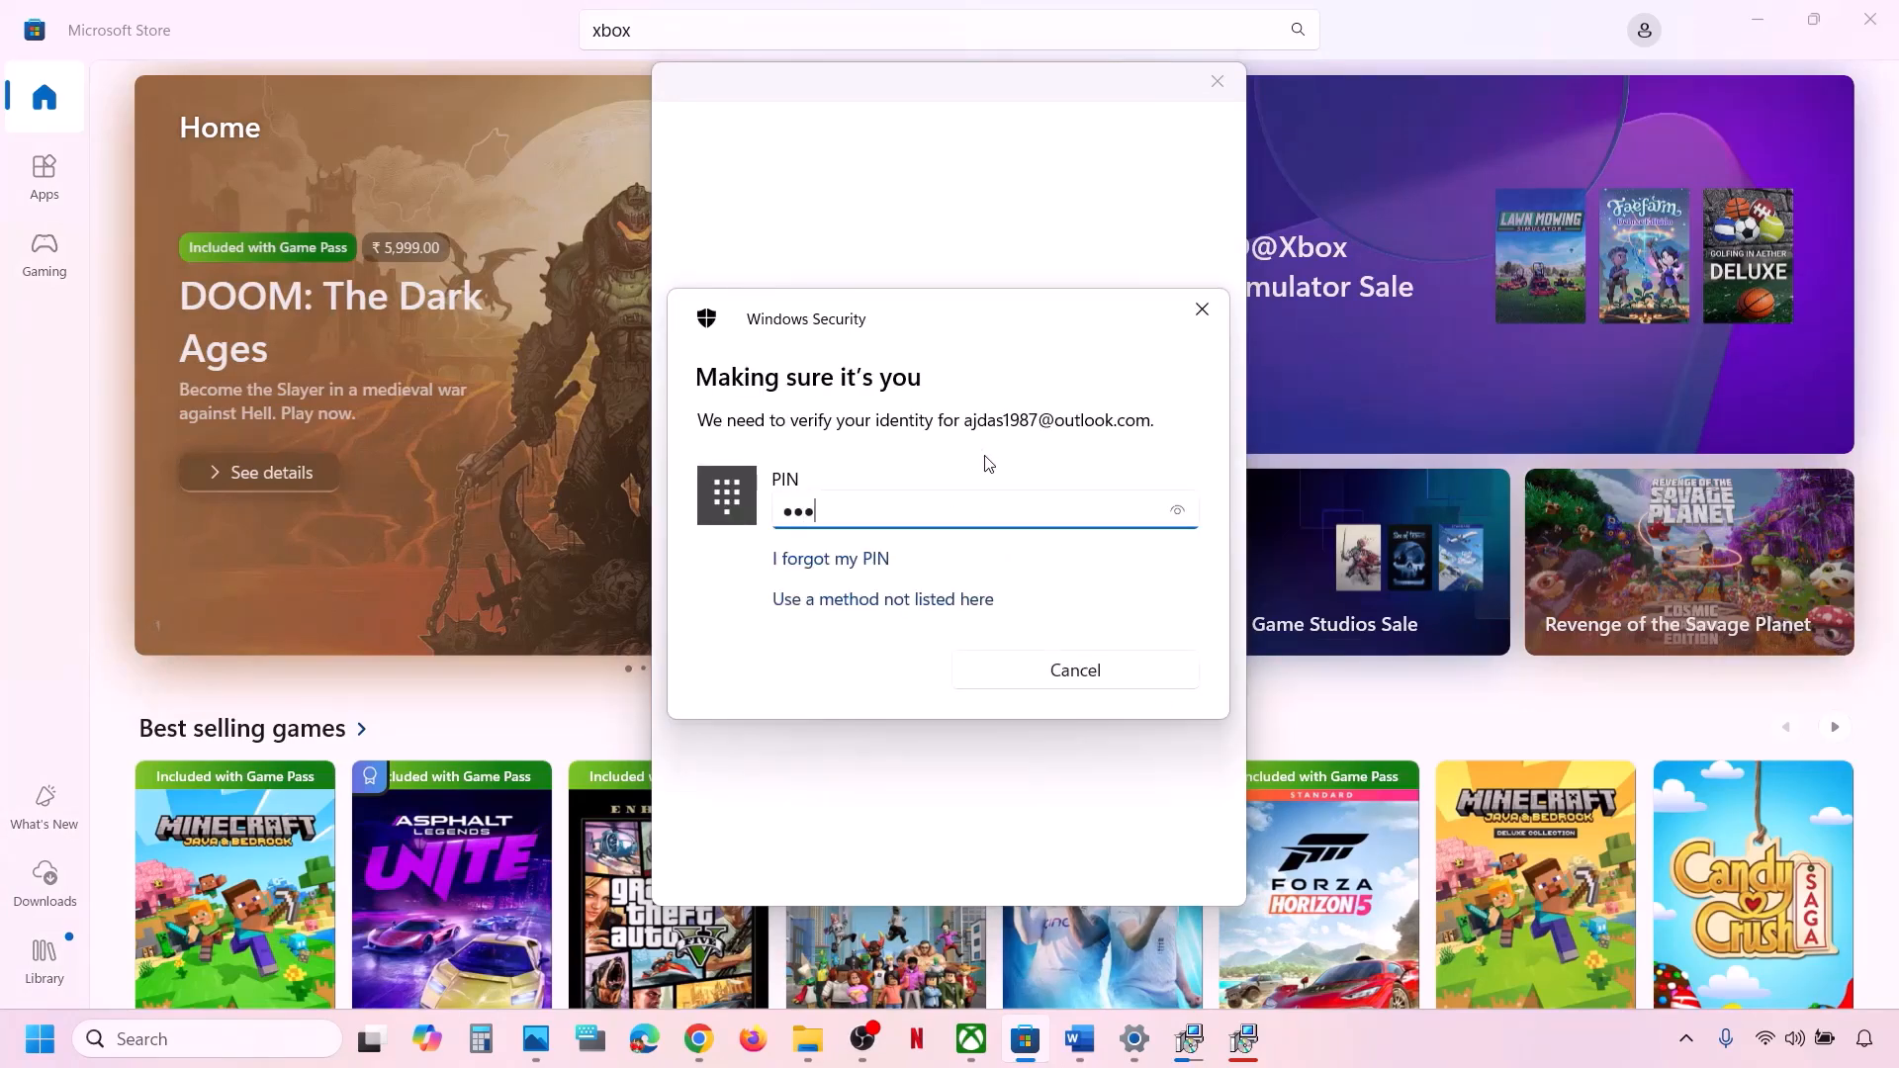
type("1")
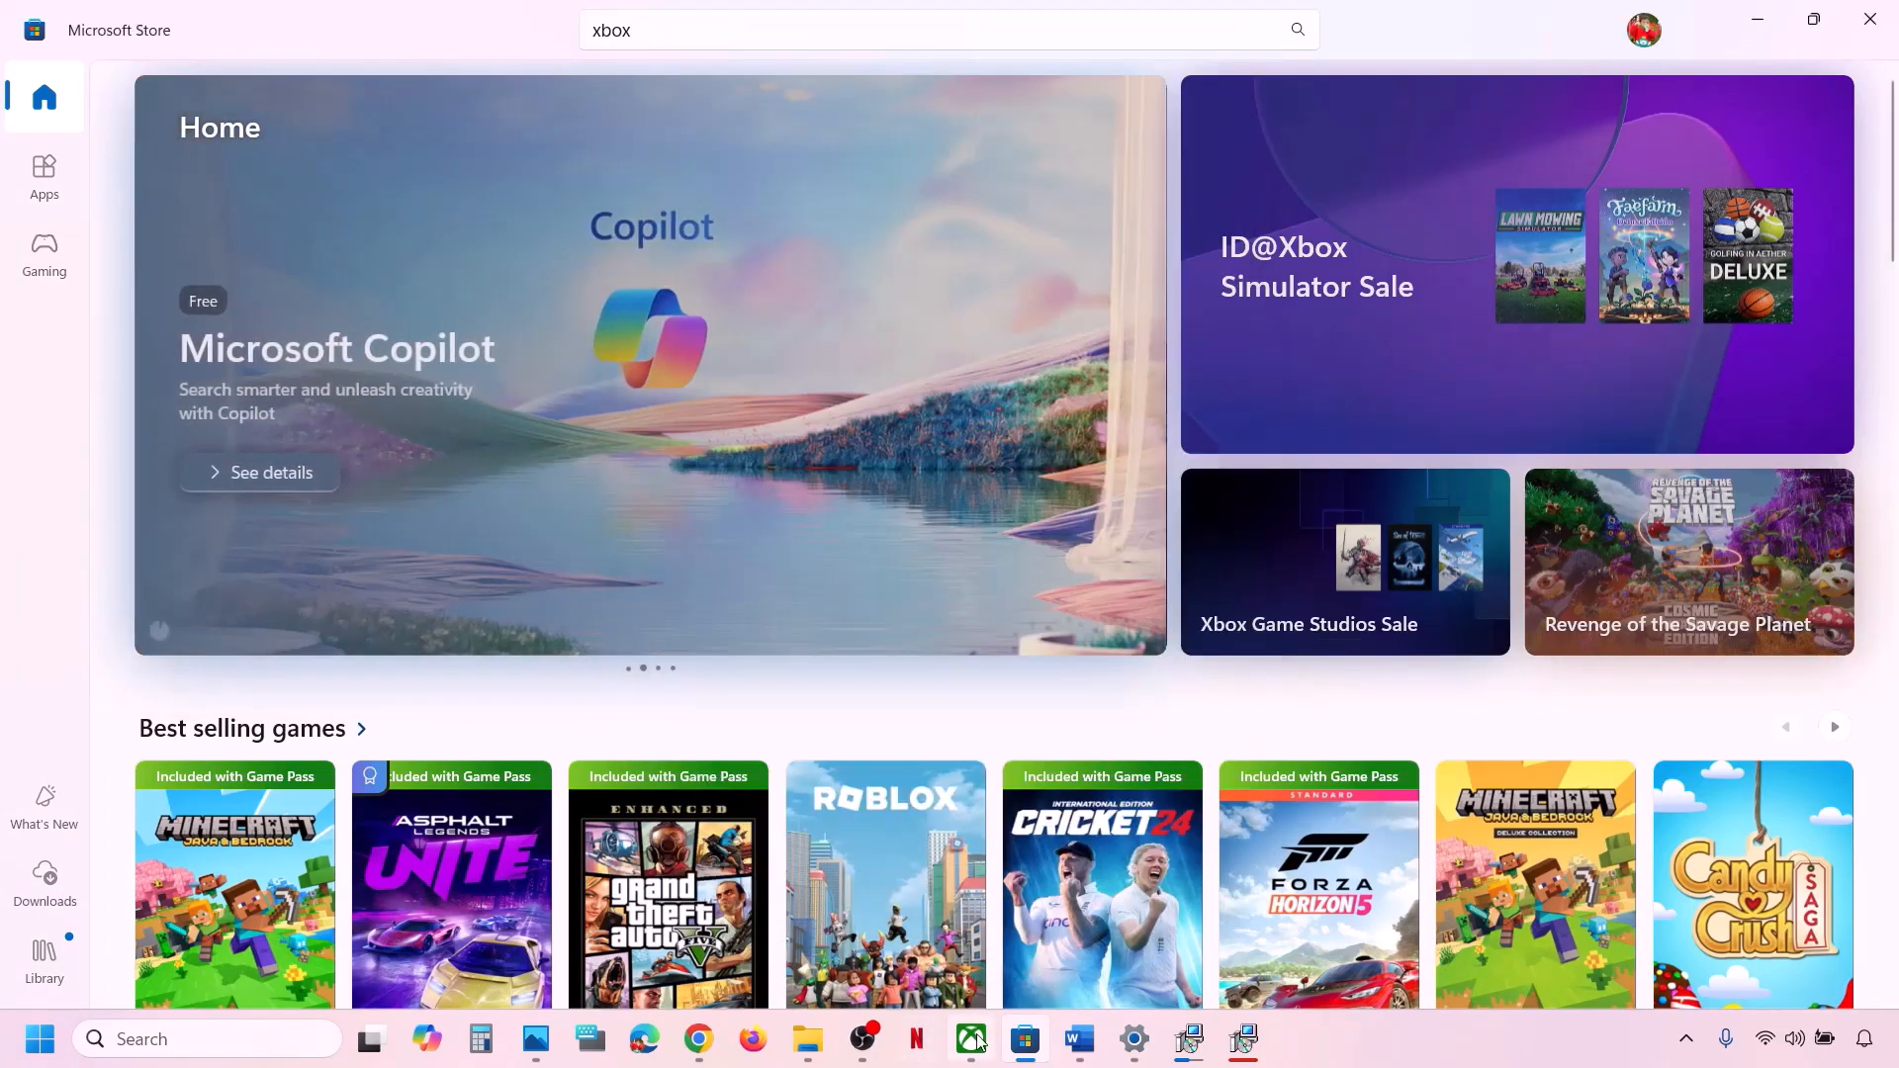
Switch to the Xbox app and sign out of the current profile
left_click(972, 1039)
left_click(130, 72)
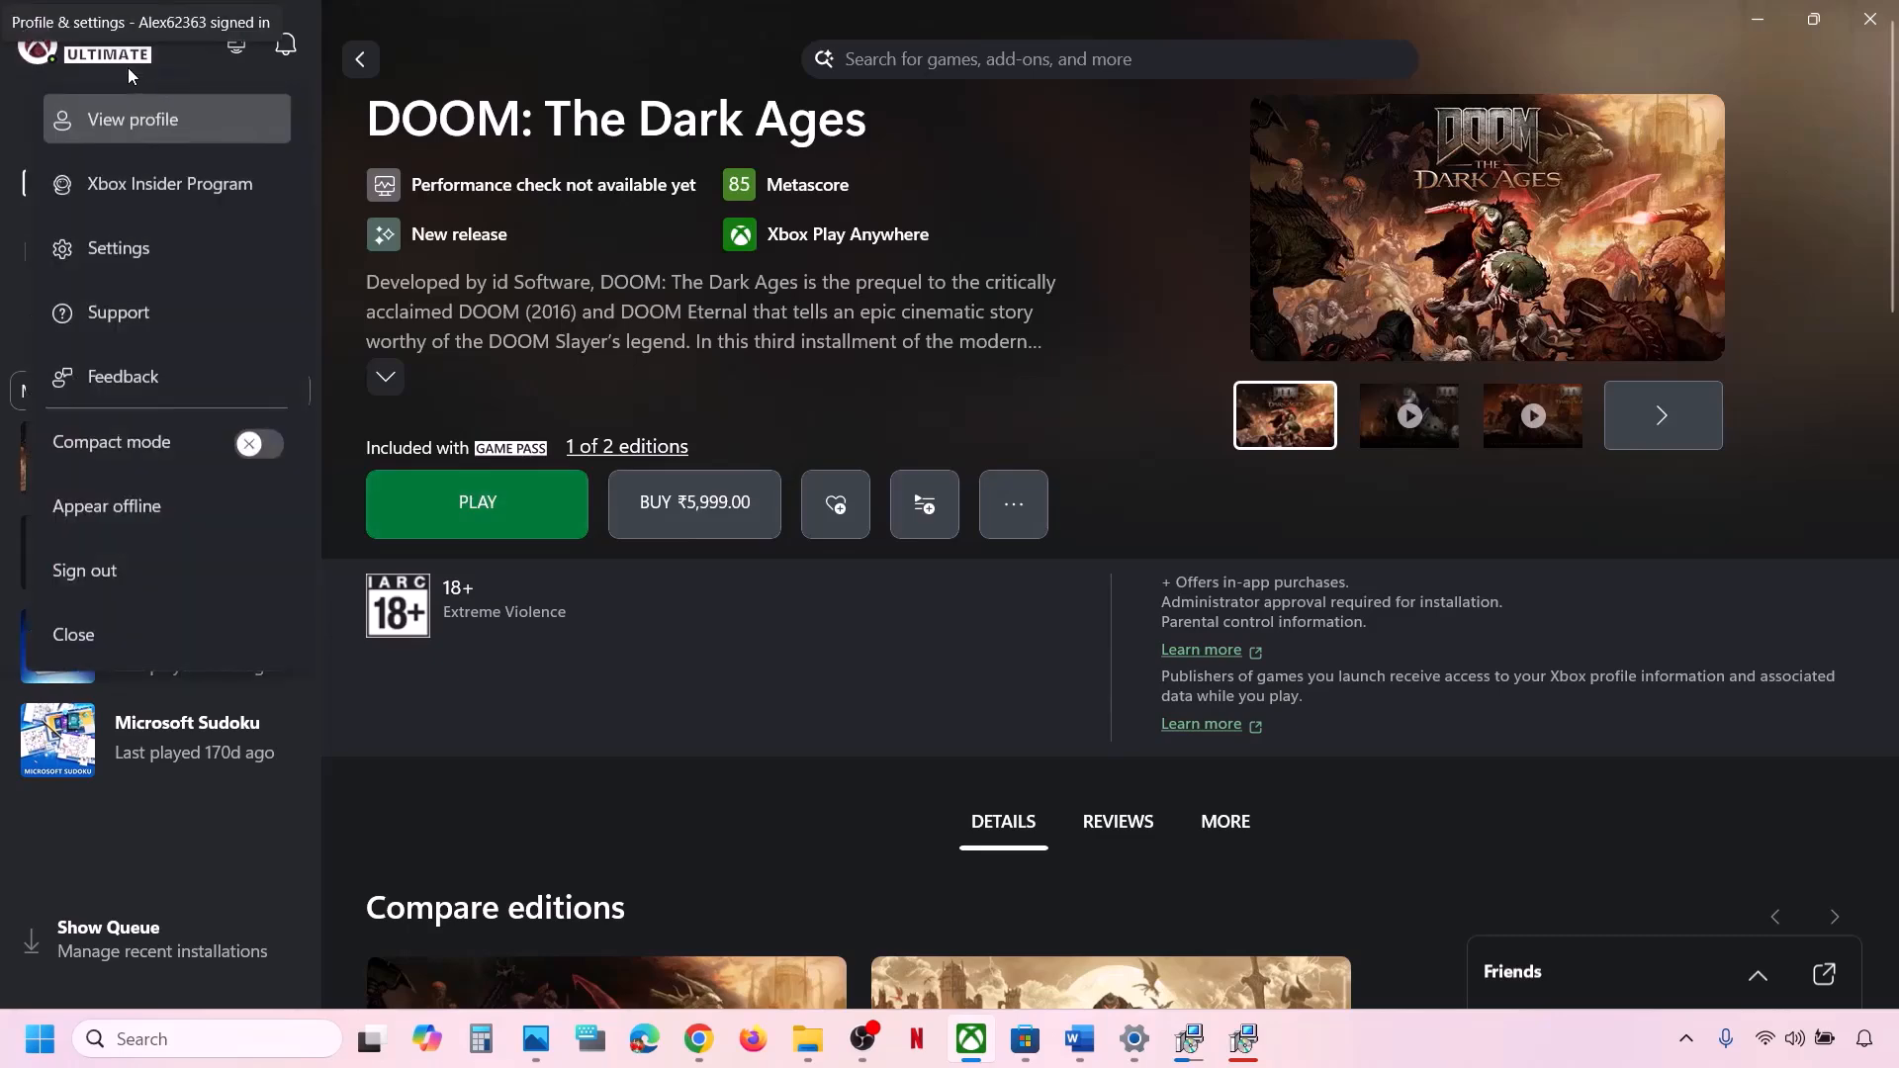
left_click(127, 561)
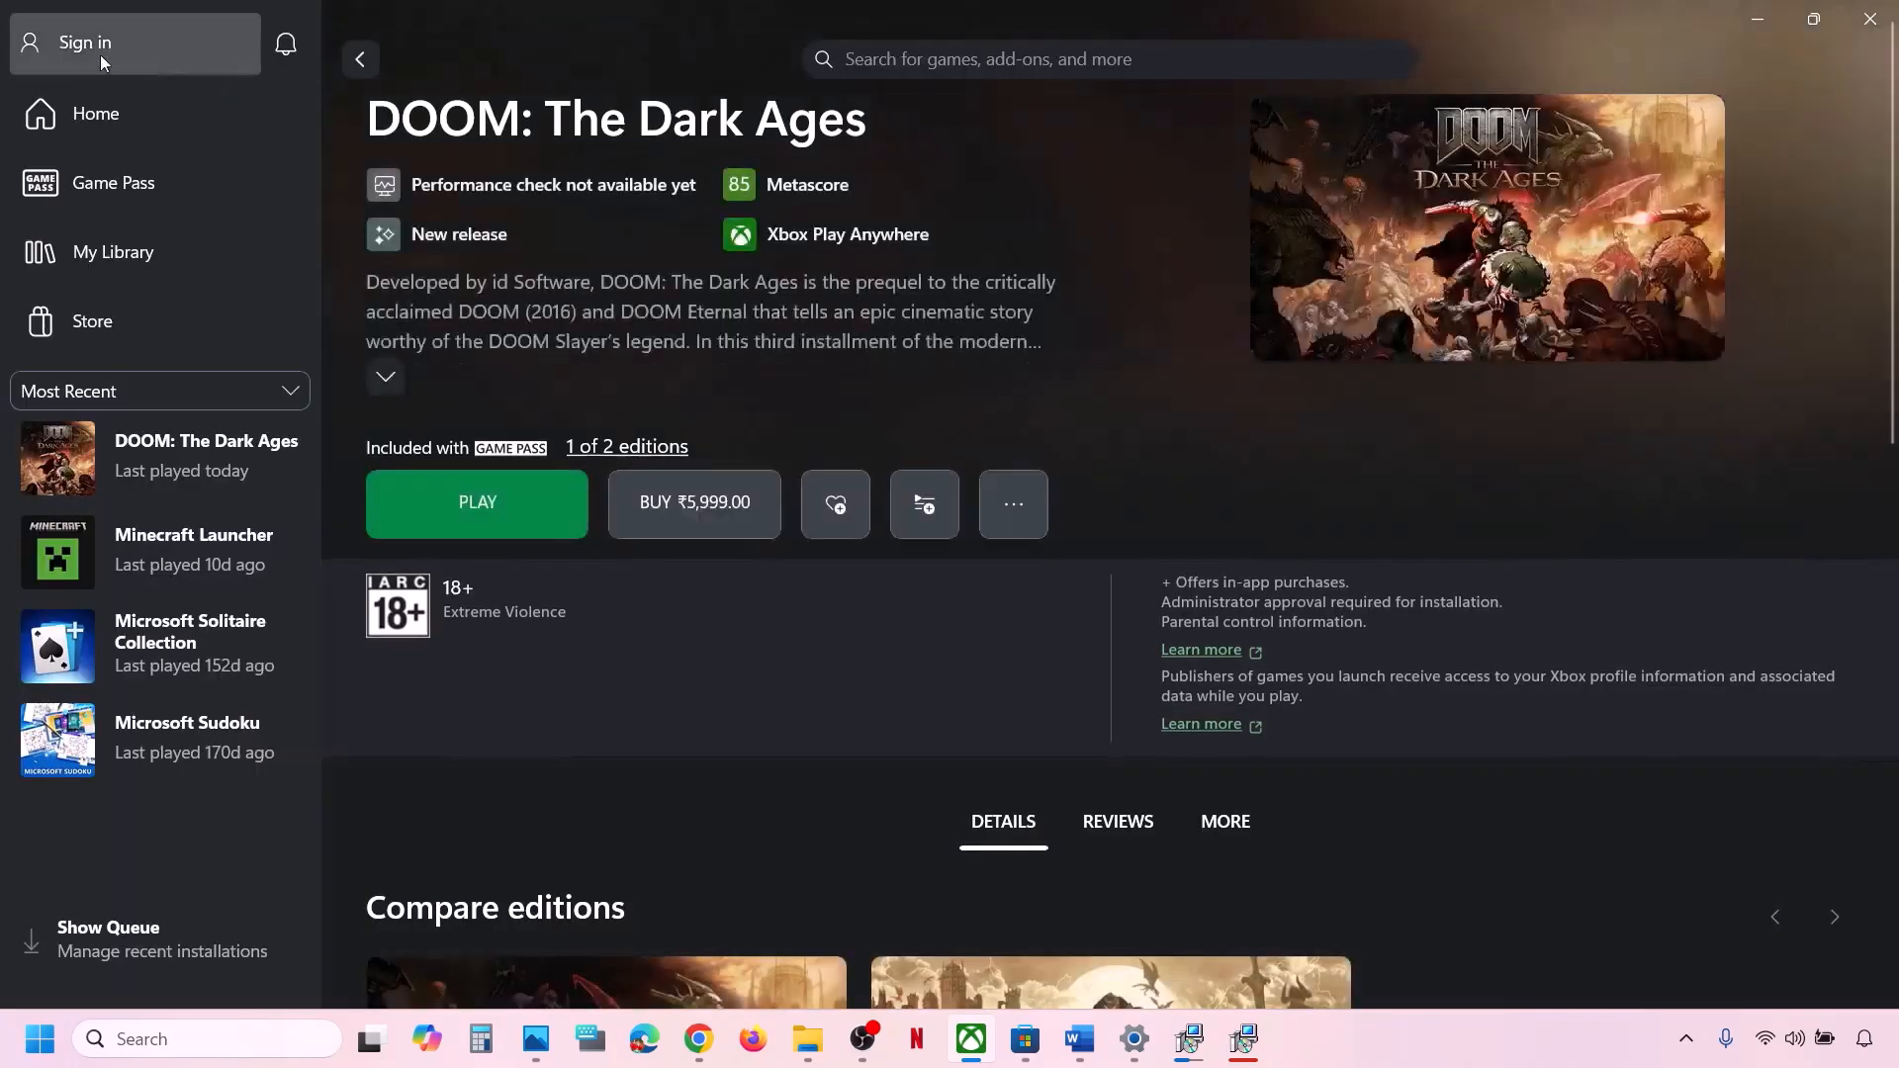
Sign back in to the Xbox app with the listed Outlook account and continue past the welcome screen
left_click(85, 41)
left_click(104, 442)
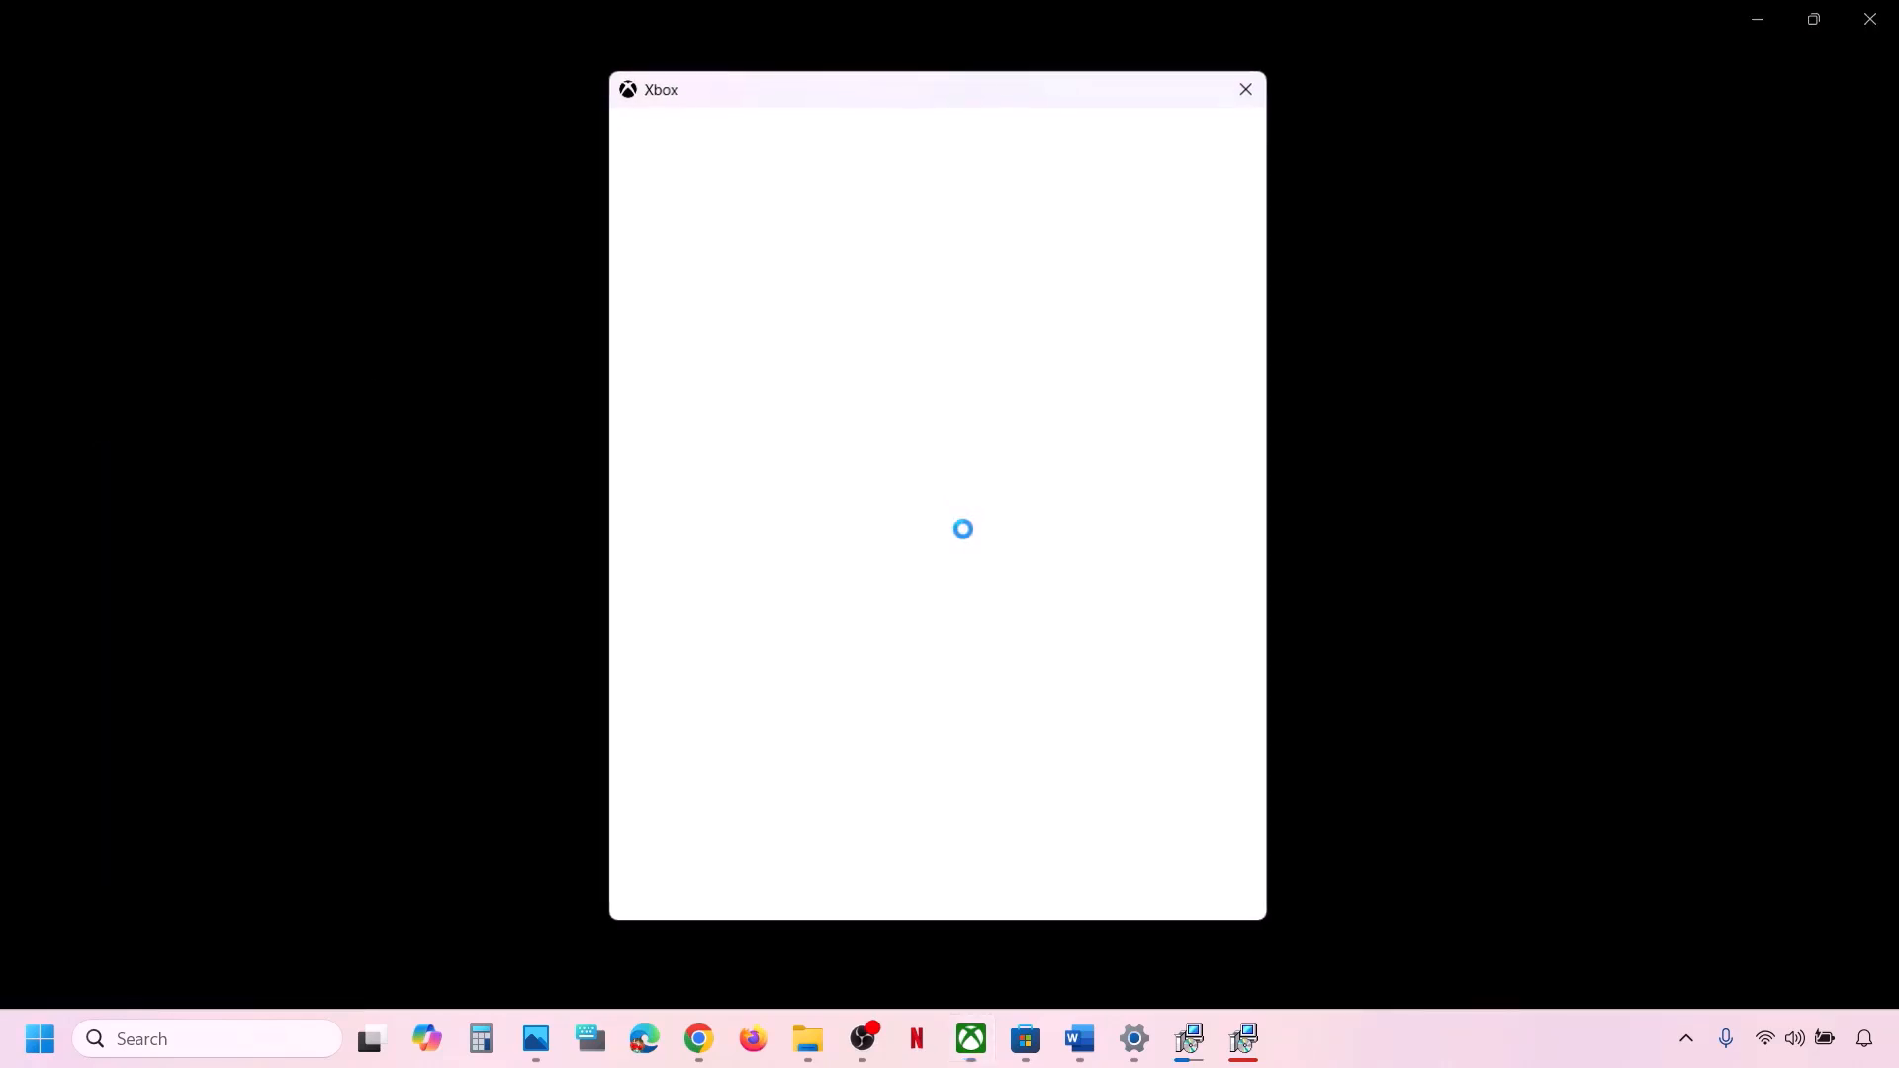
left_click(817, 444)
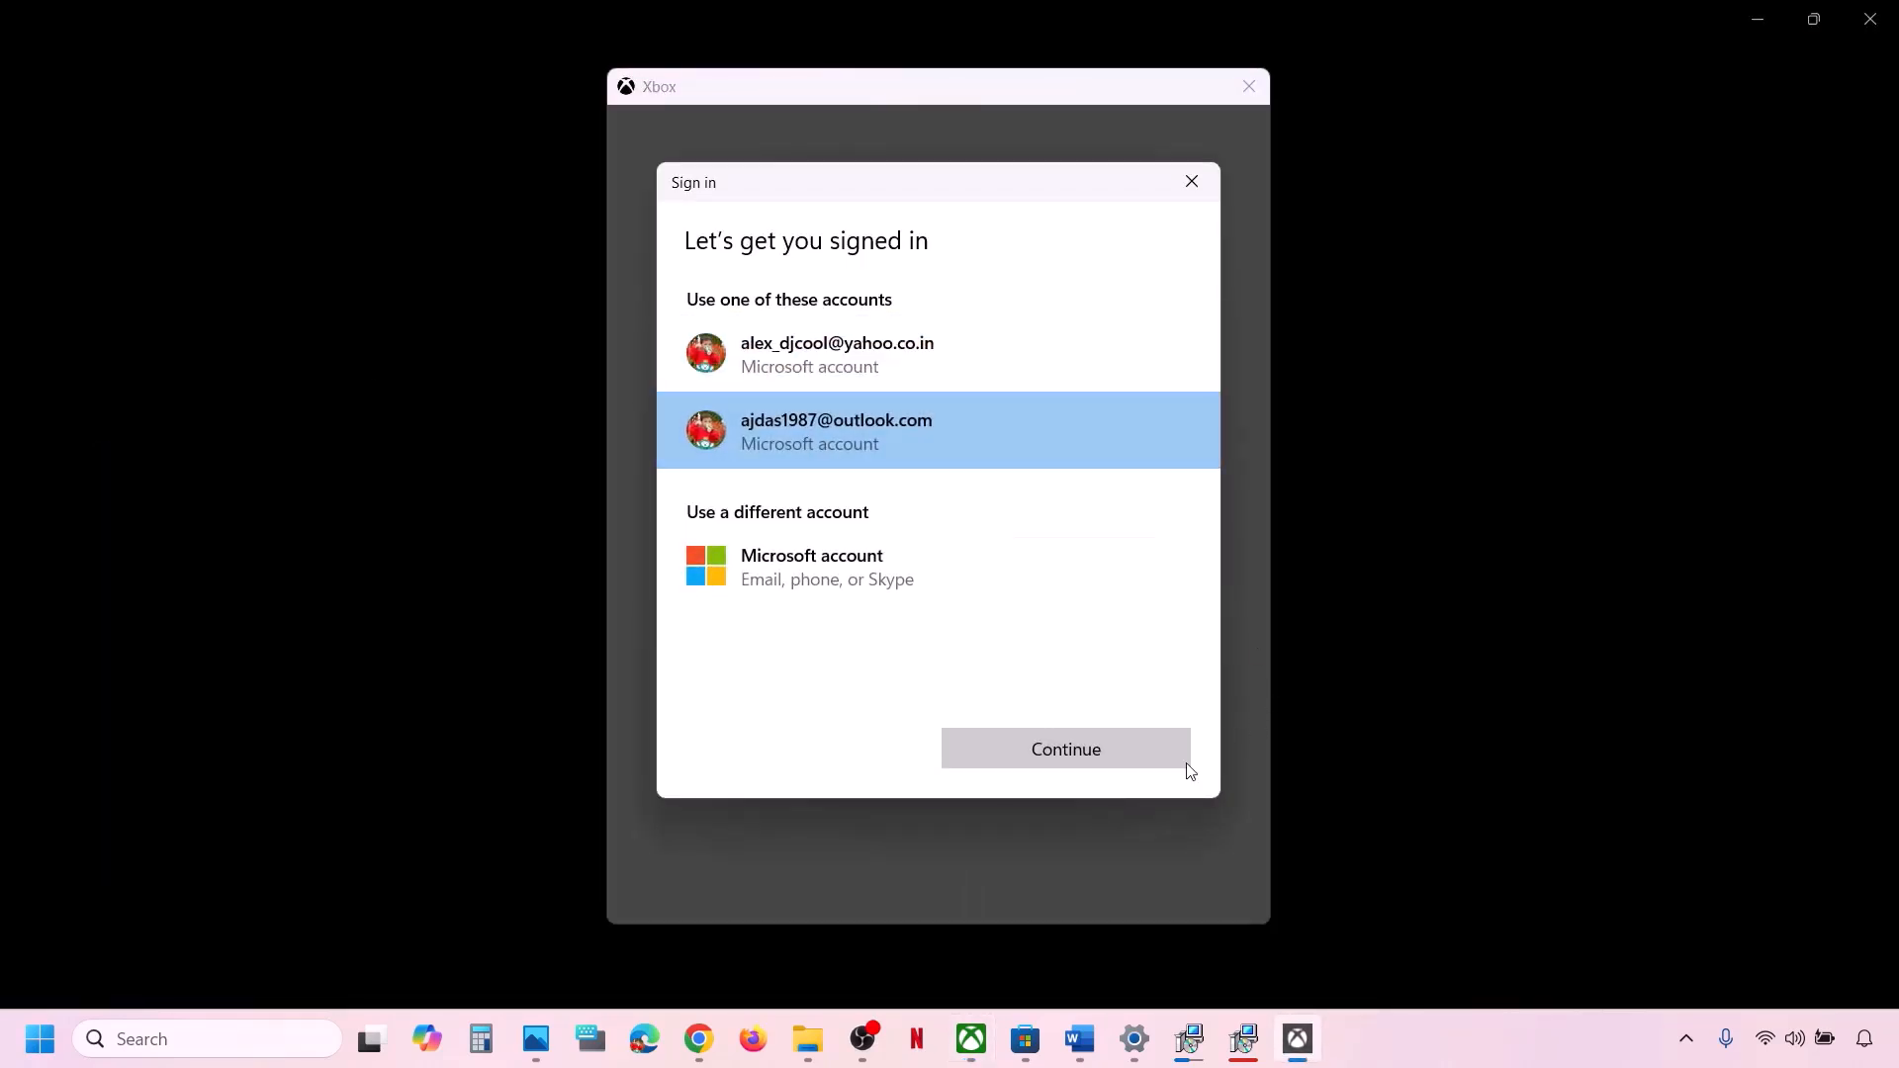
left_click(1144, 766)
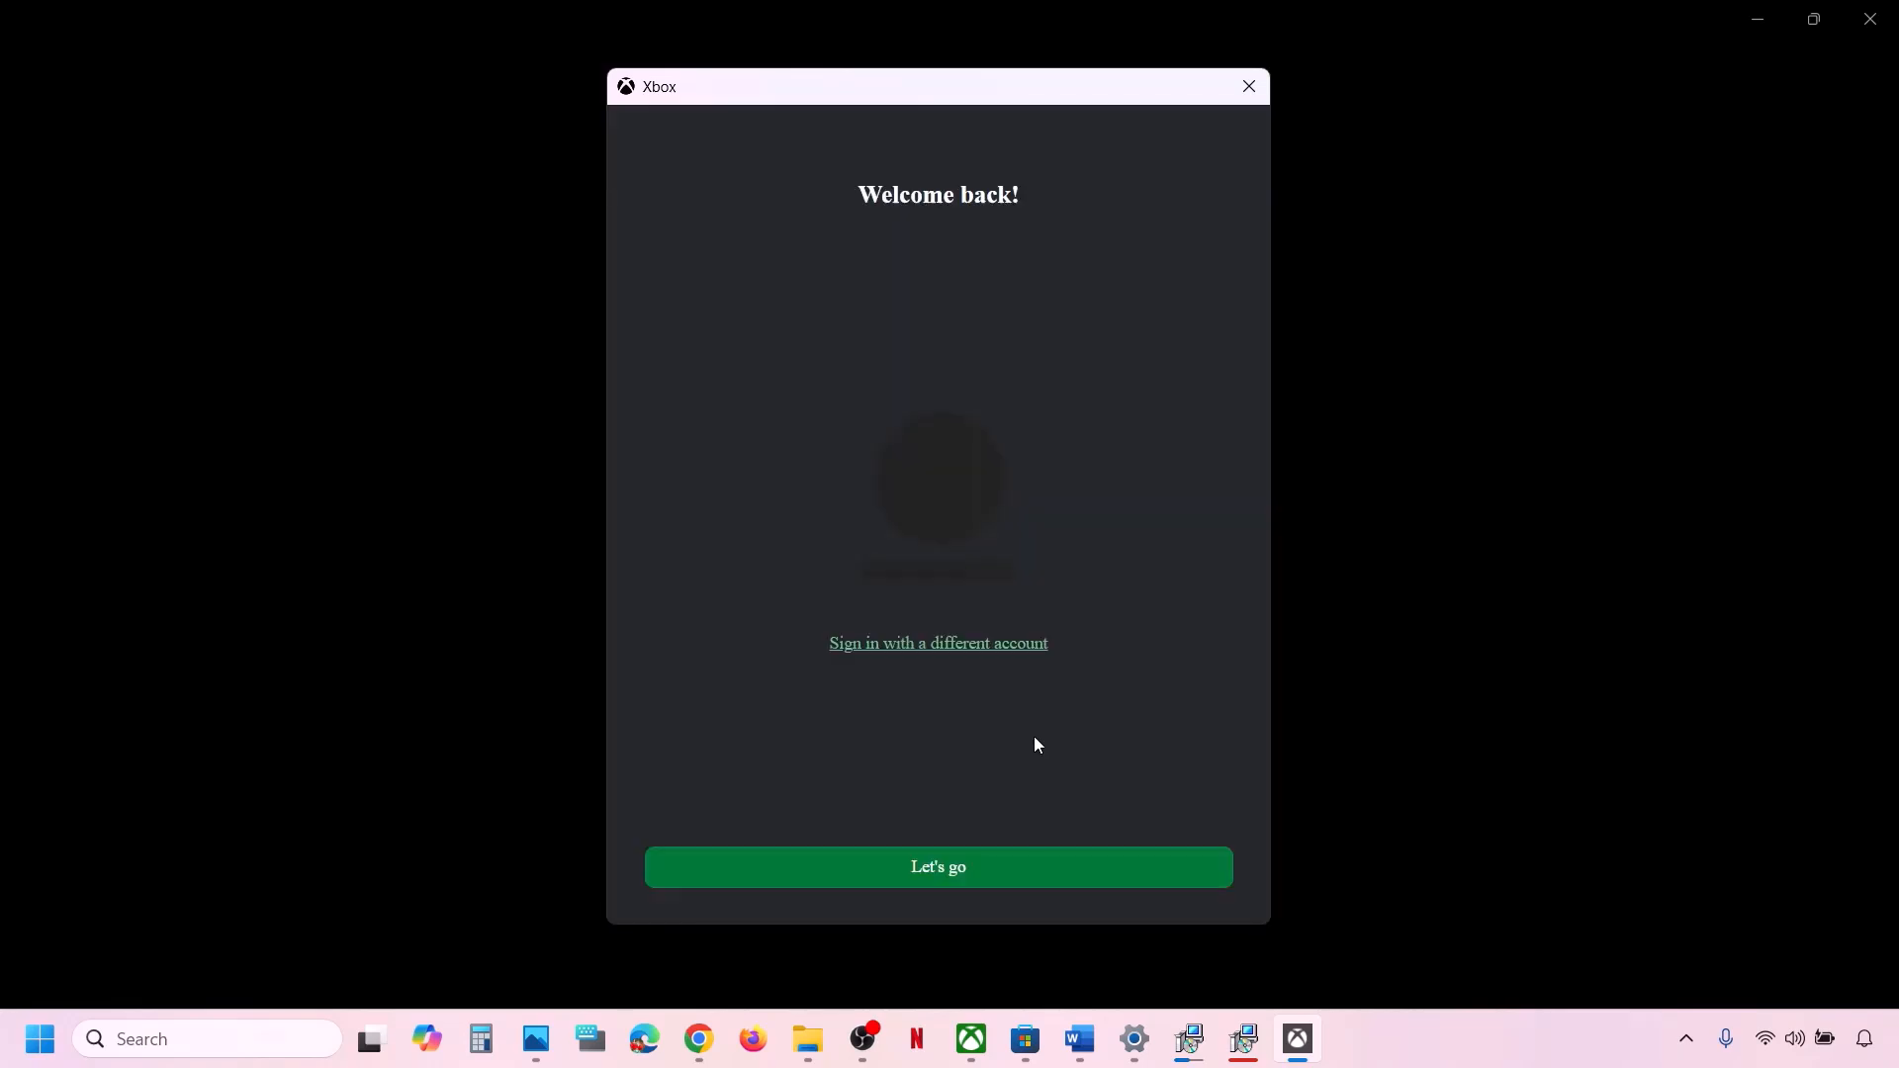
left_click(946, 882)
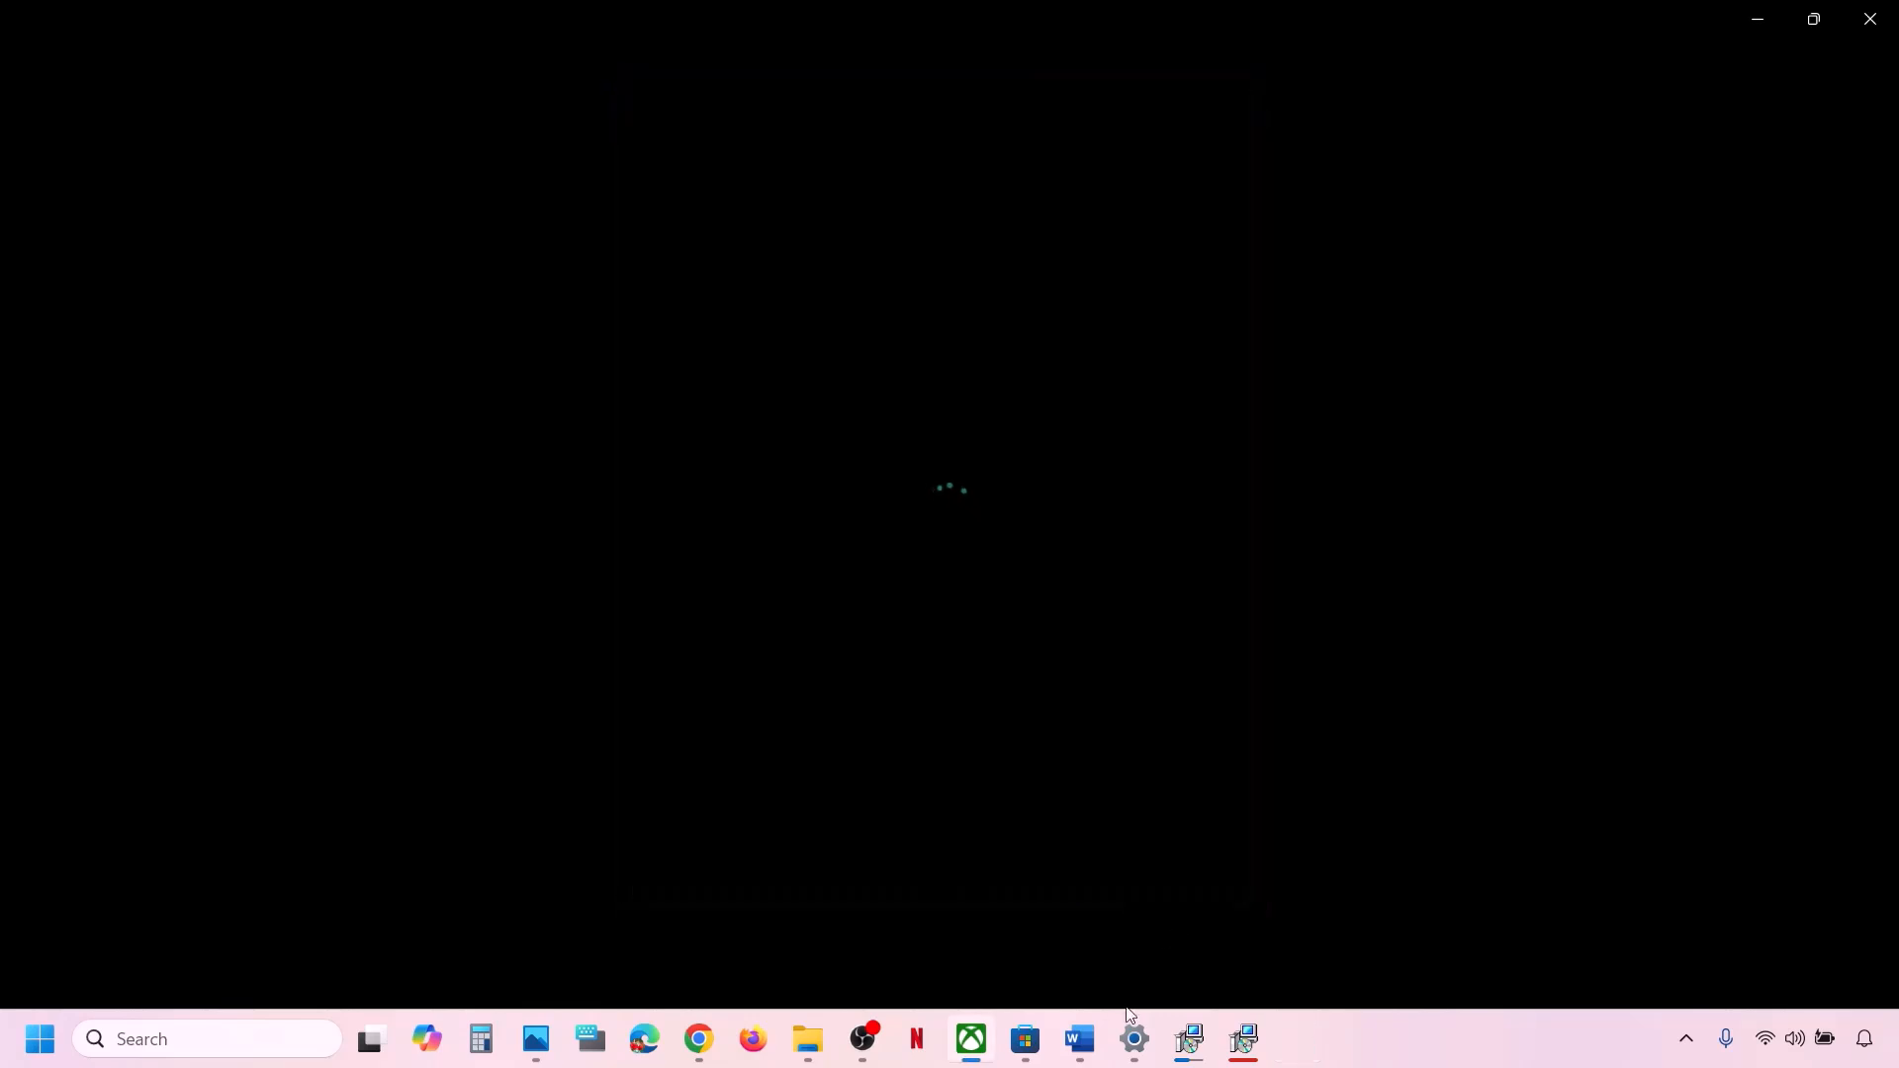
Highlight the Step 14 line about date, time and region in the Word document, and open the Date & time settings
left_click(1091, 1062)
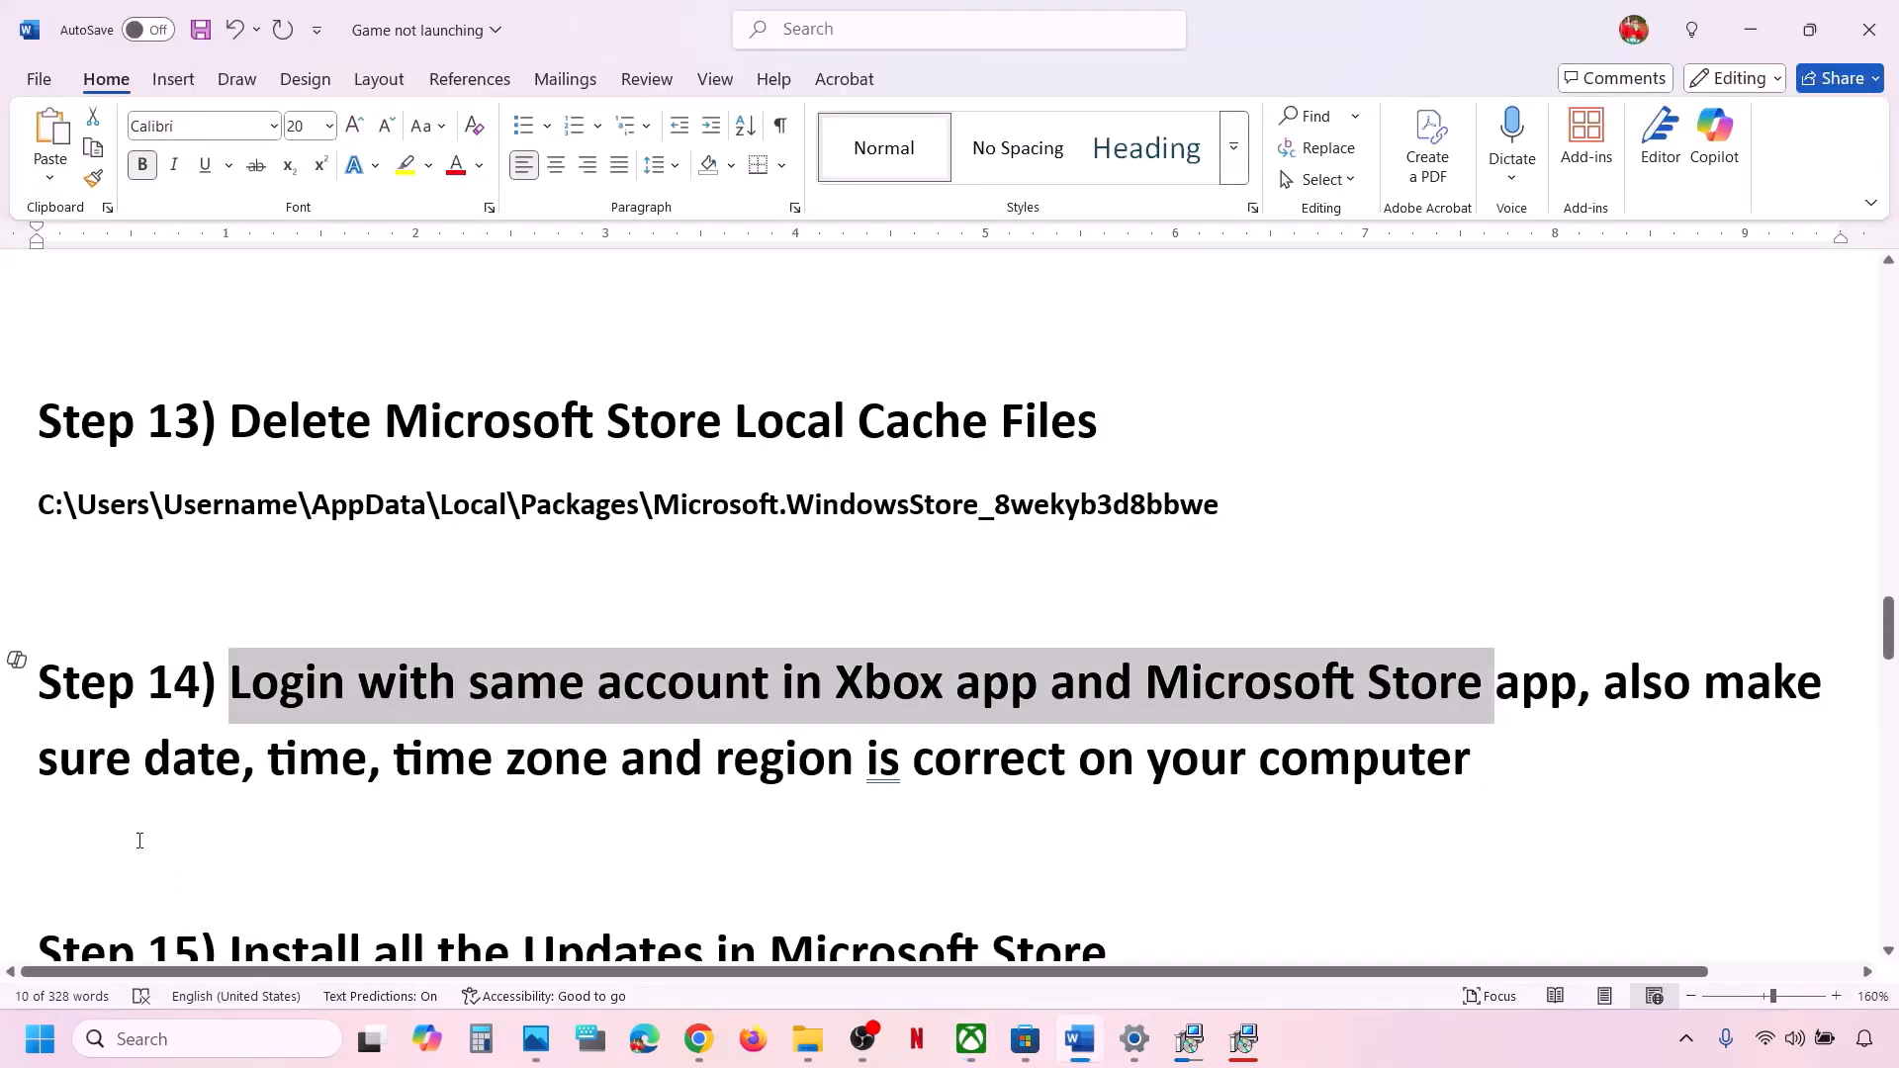
left_click_drag(99, 775, 1450, 790)
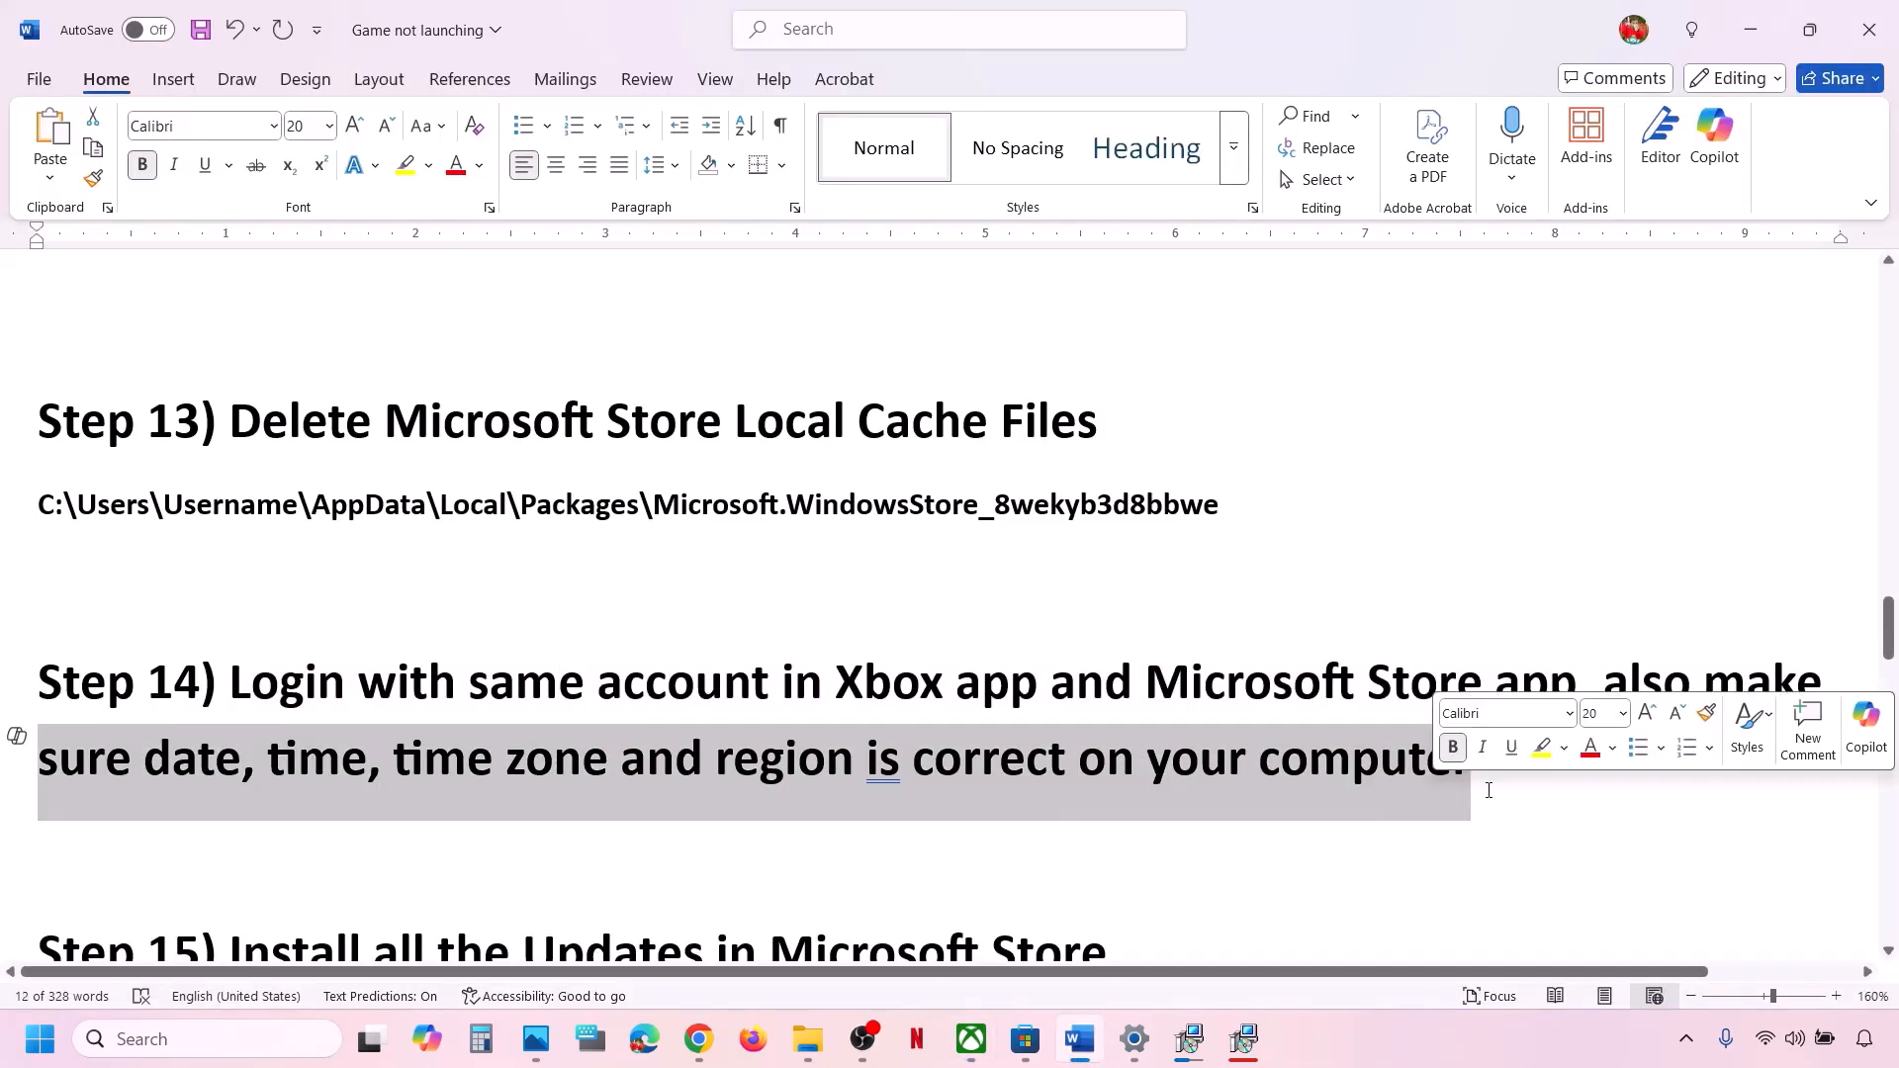
key("alt+Tab")
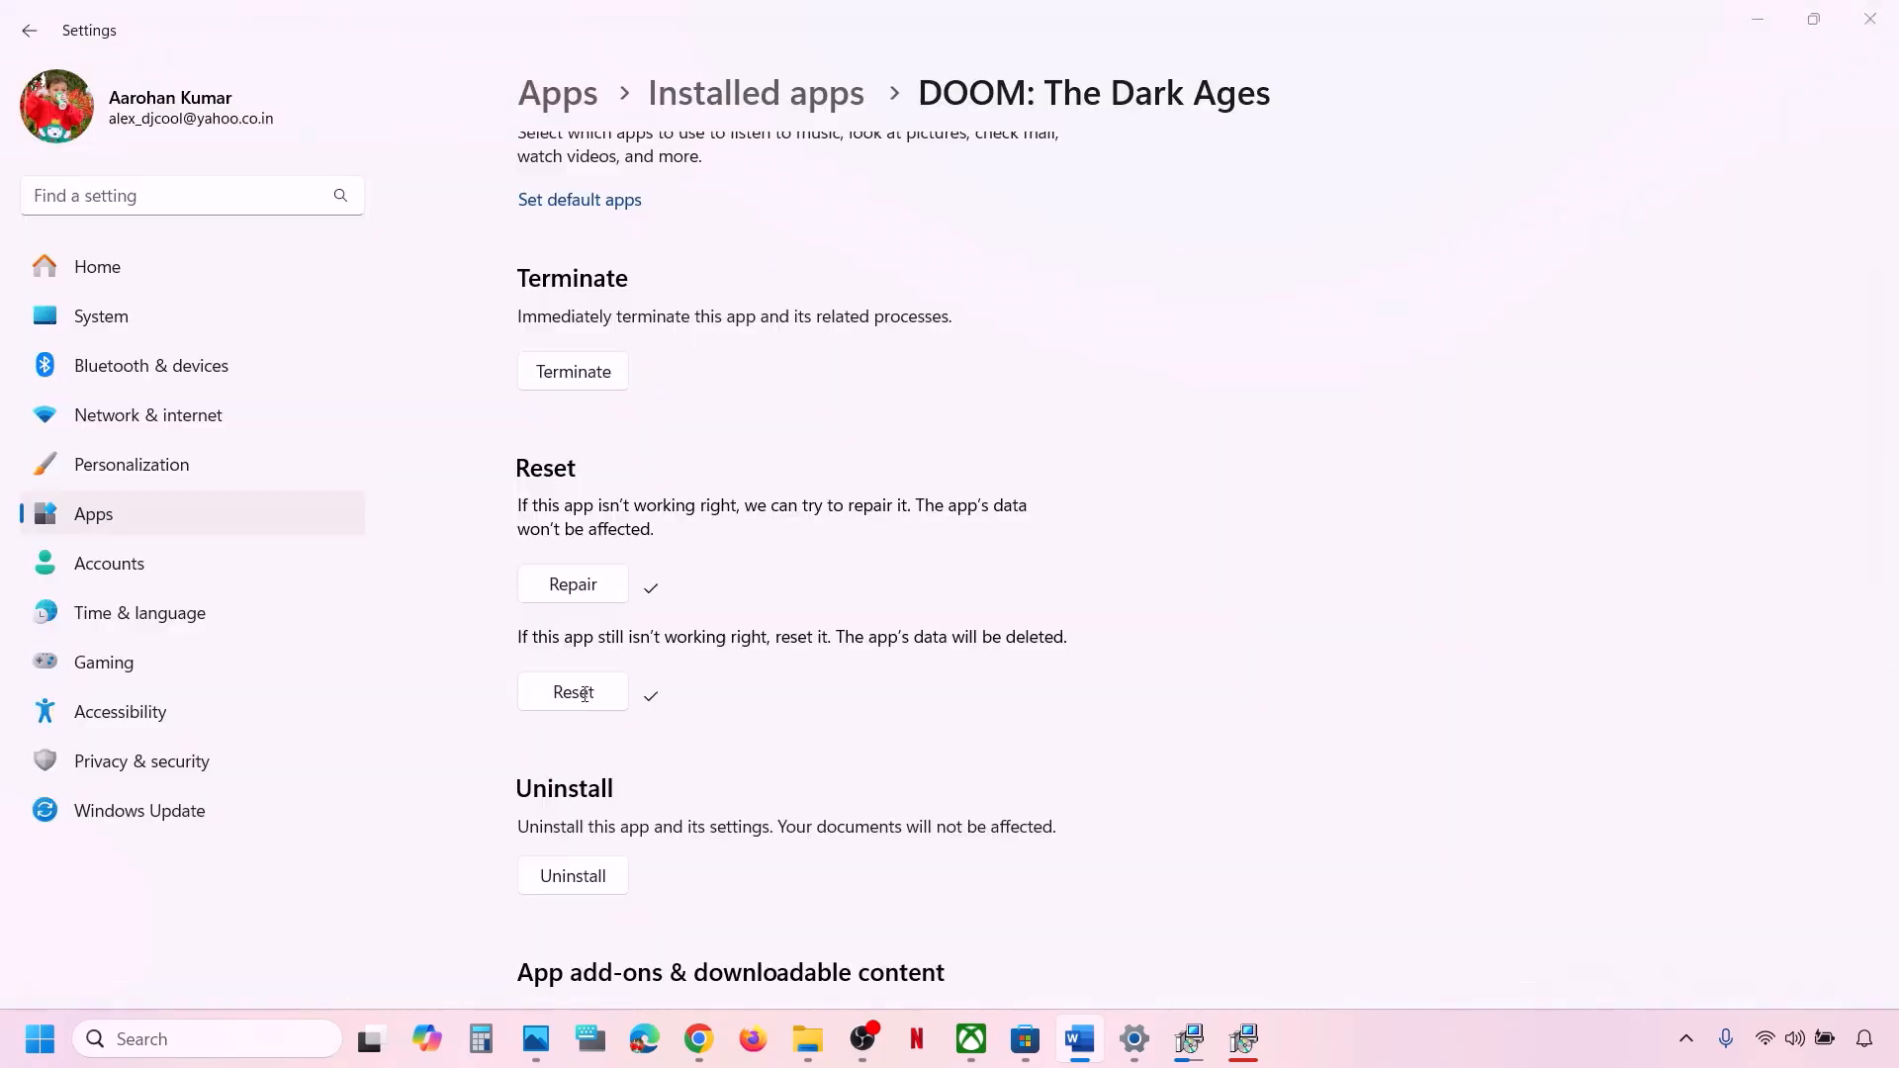
left_click(162, 605)
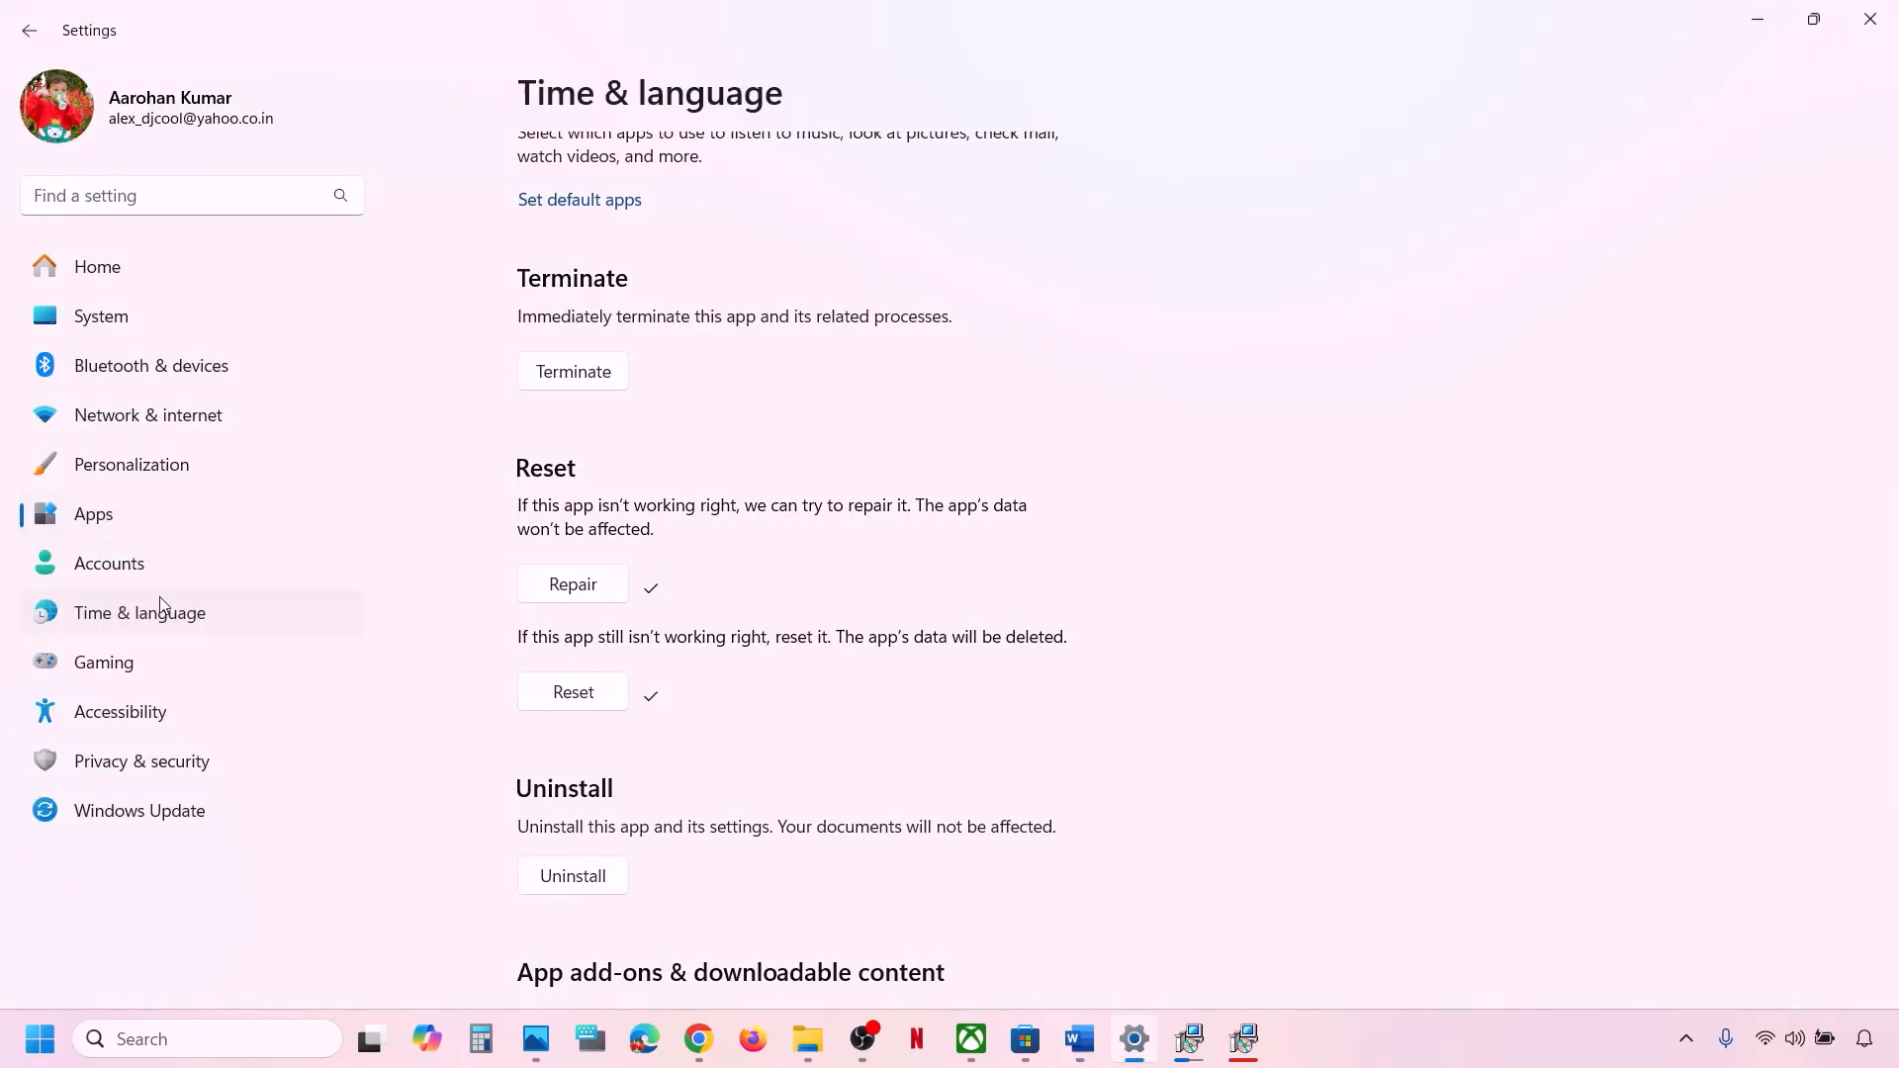
left_click(721, 316)
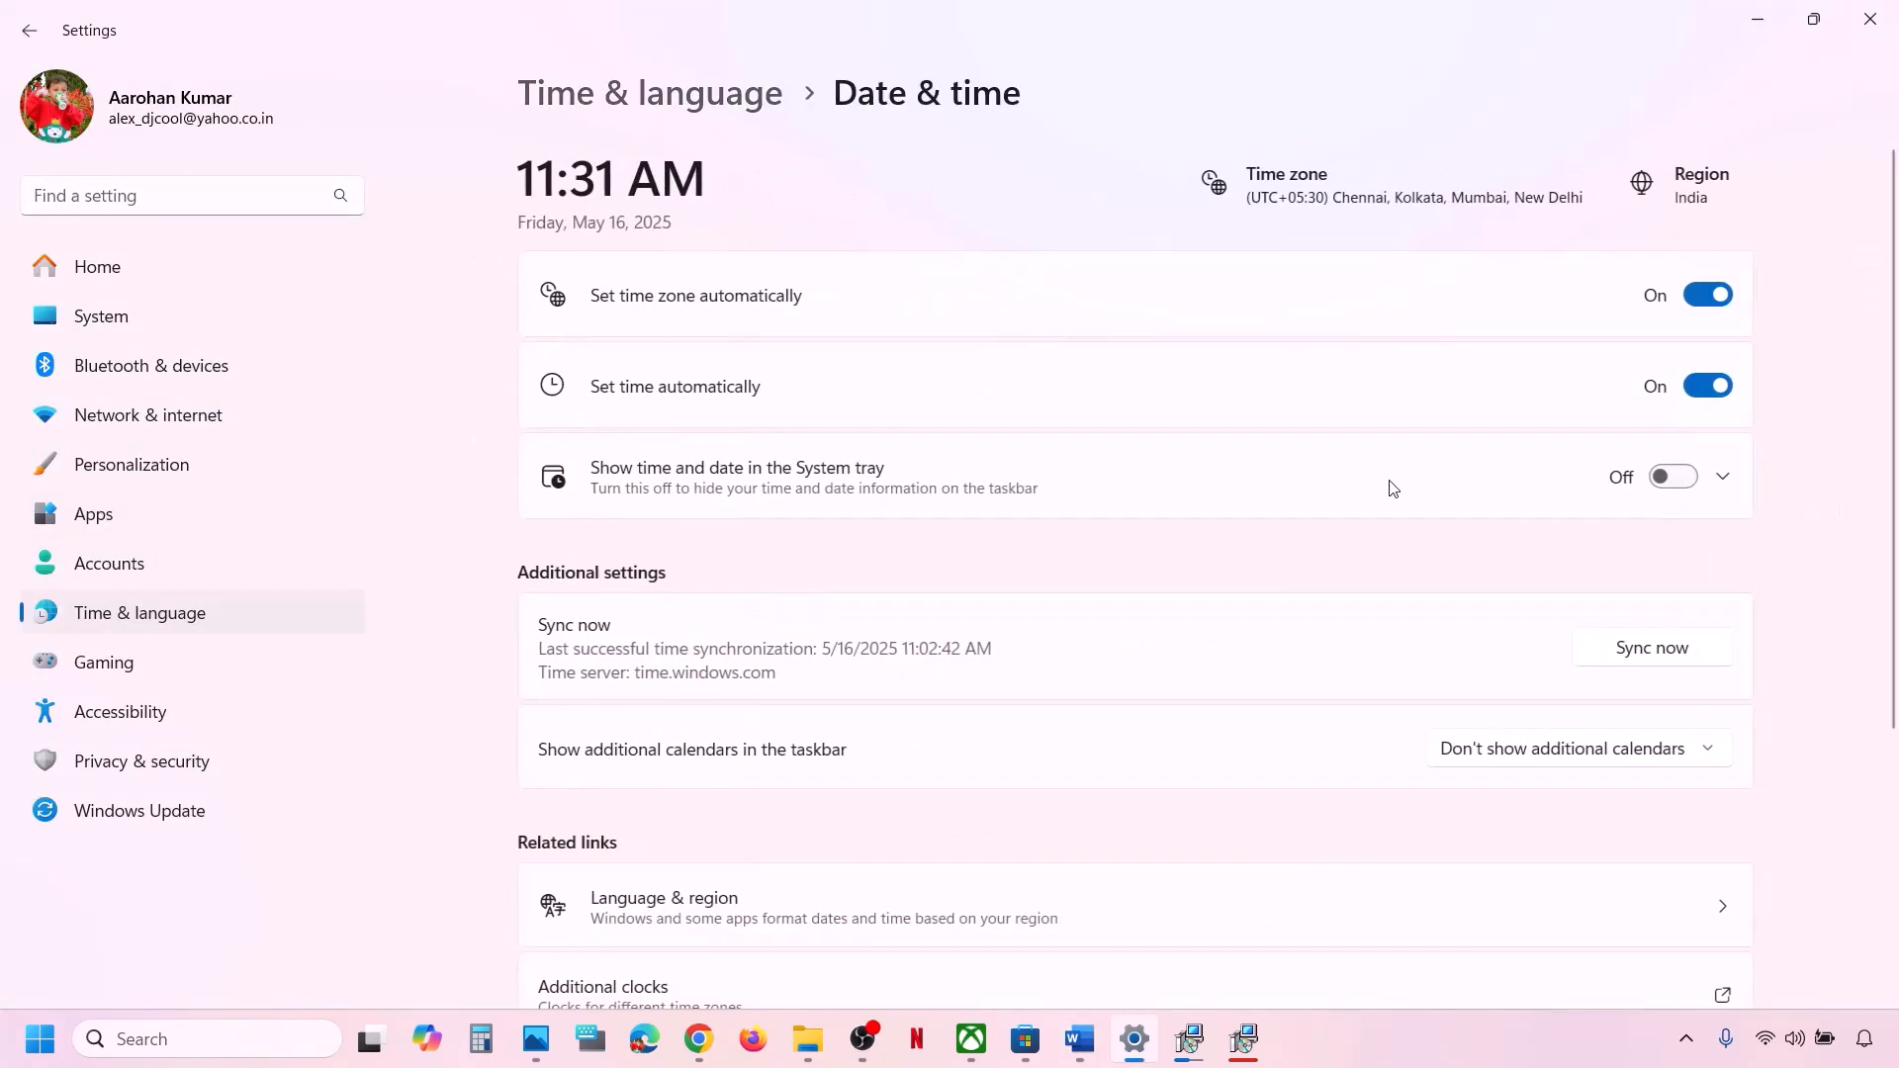
Turn the automatic time zone and automatic time options off and back on
scroll(1389, 488, "down", 1)
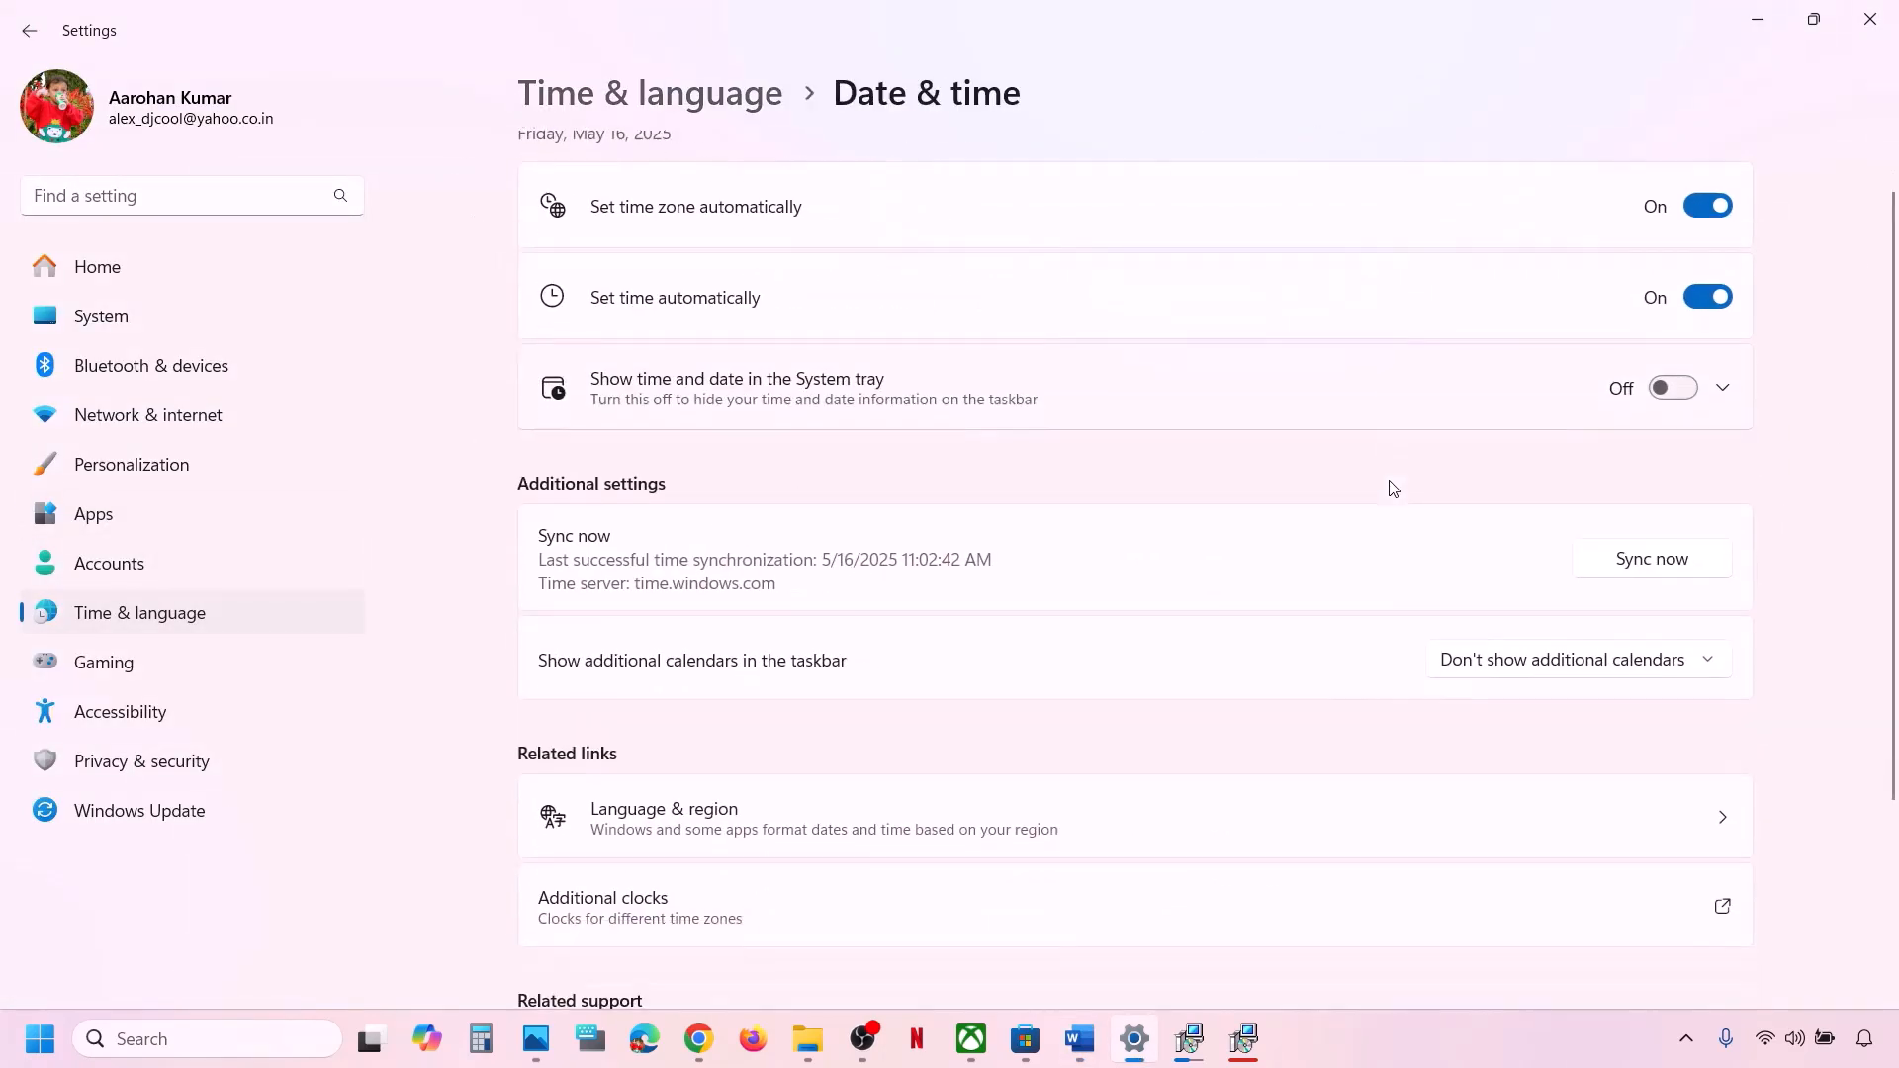
left_click(1708, 205)
left_click(1703, 362)
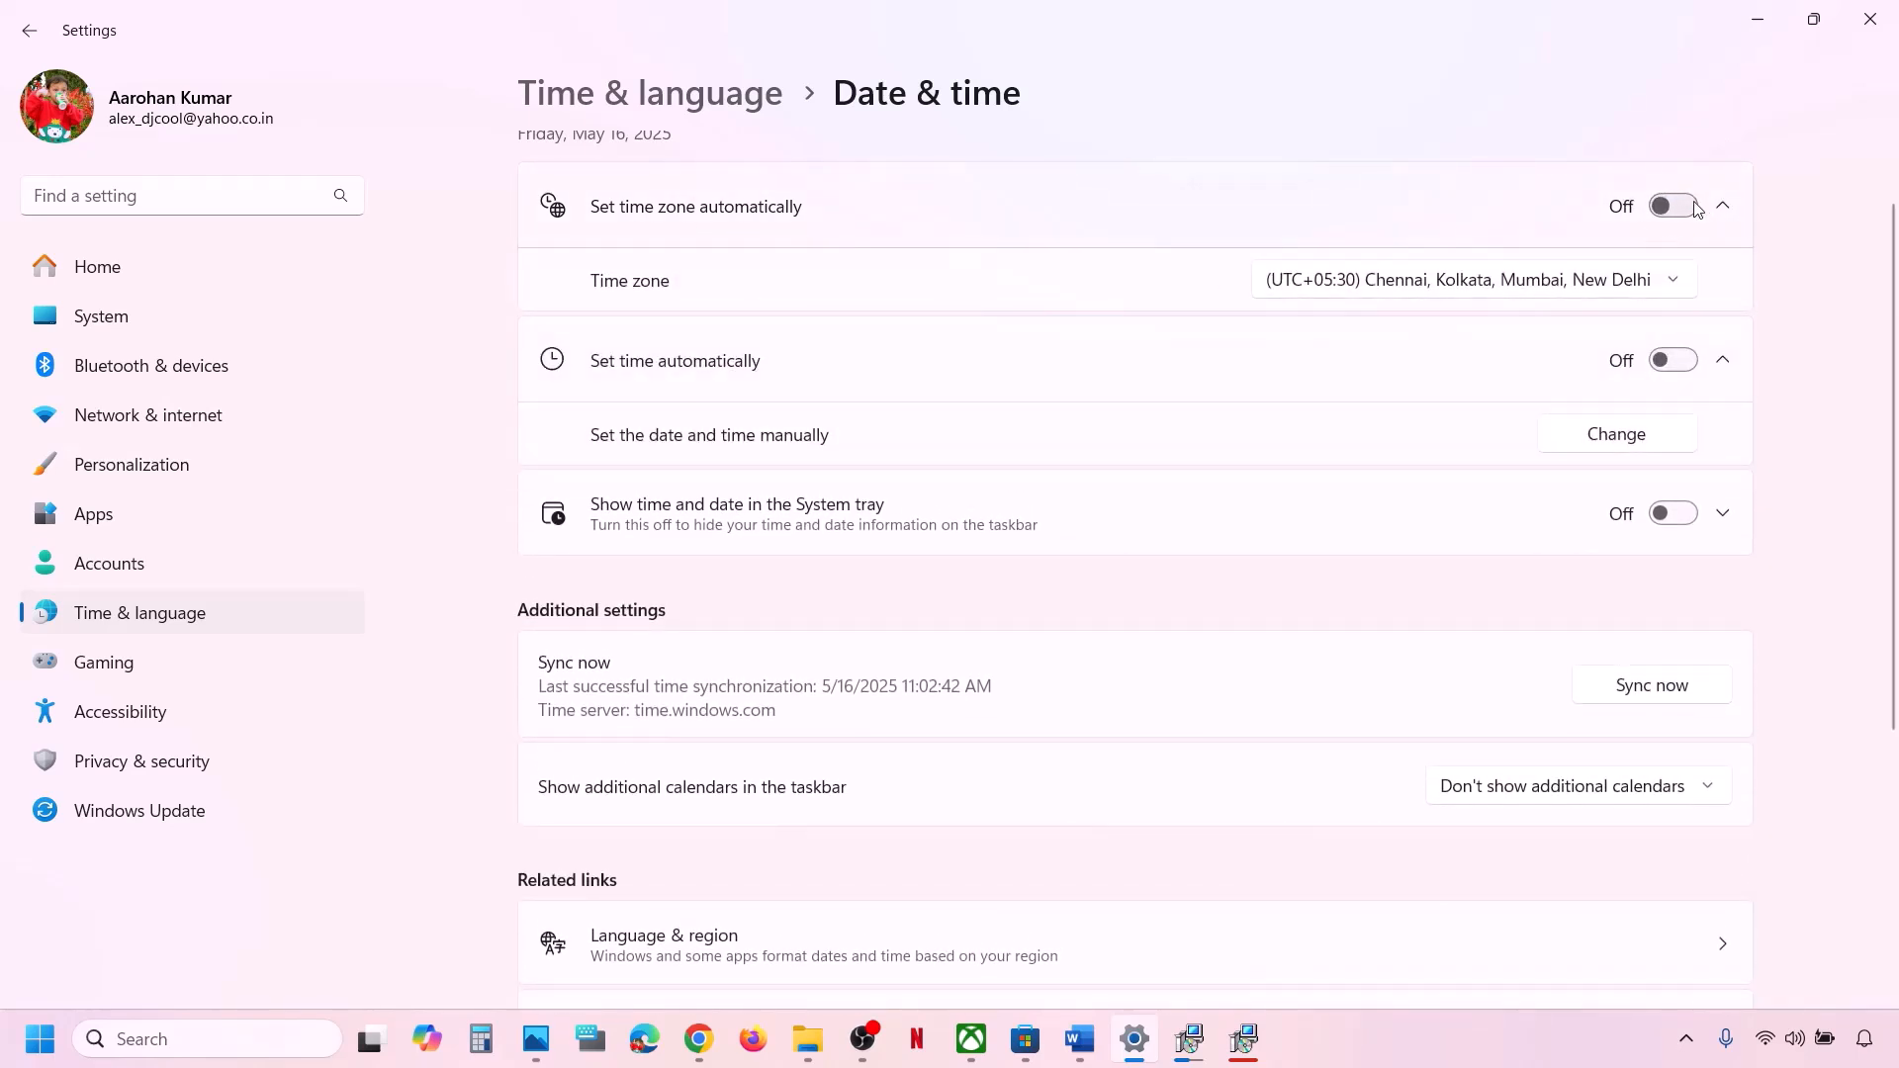
left_click(1685, 213)
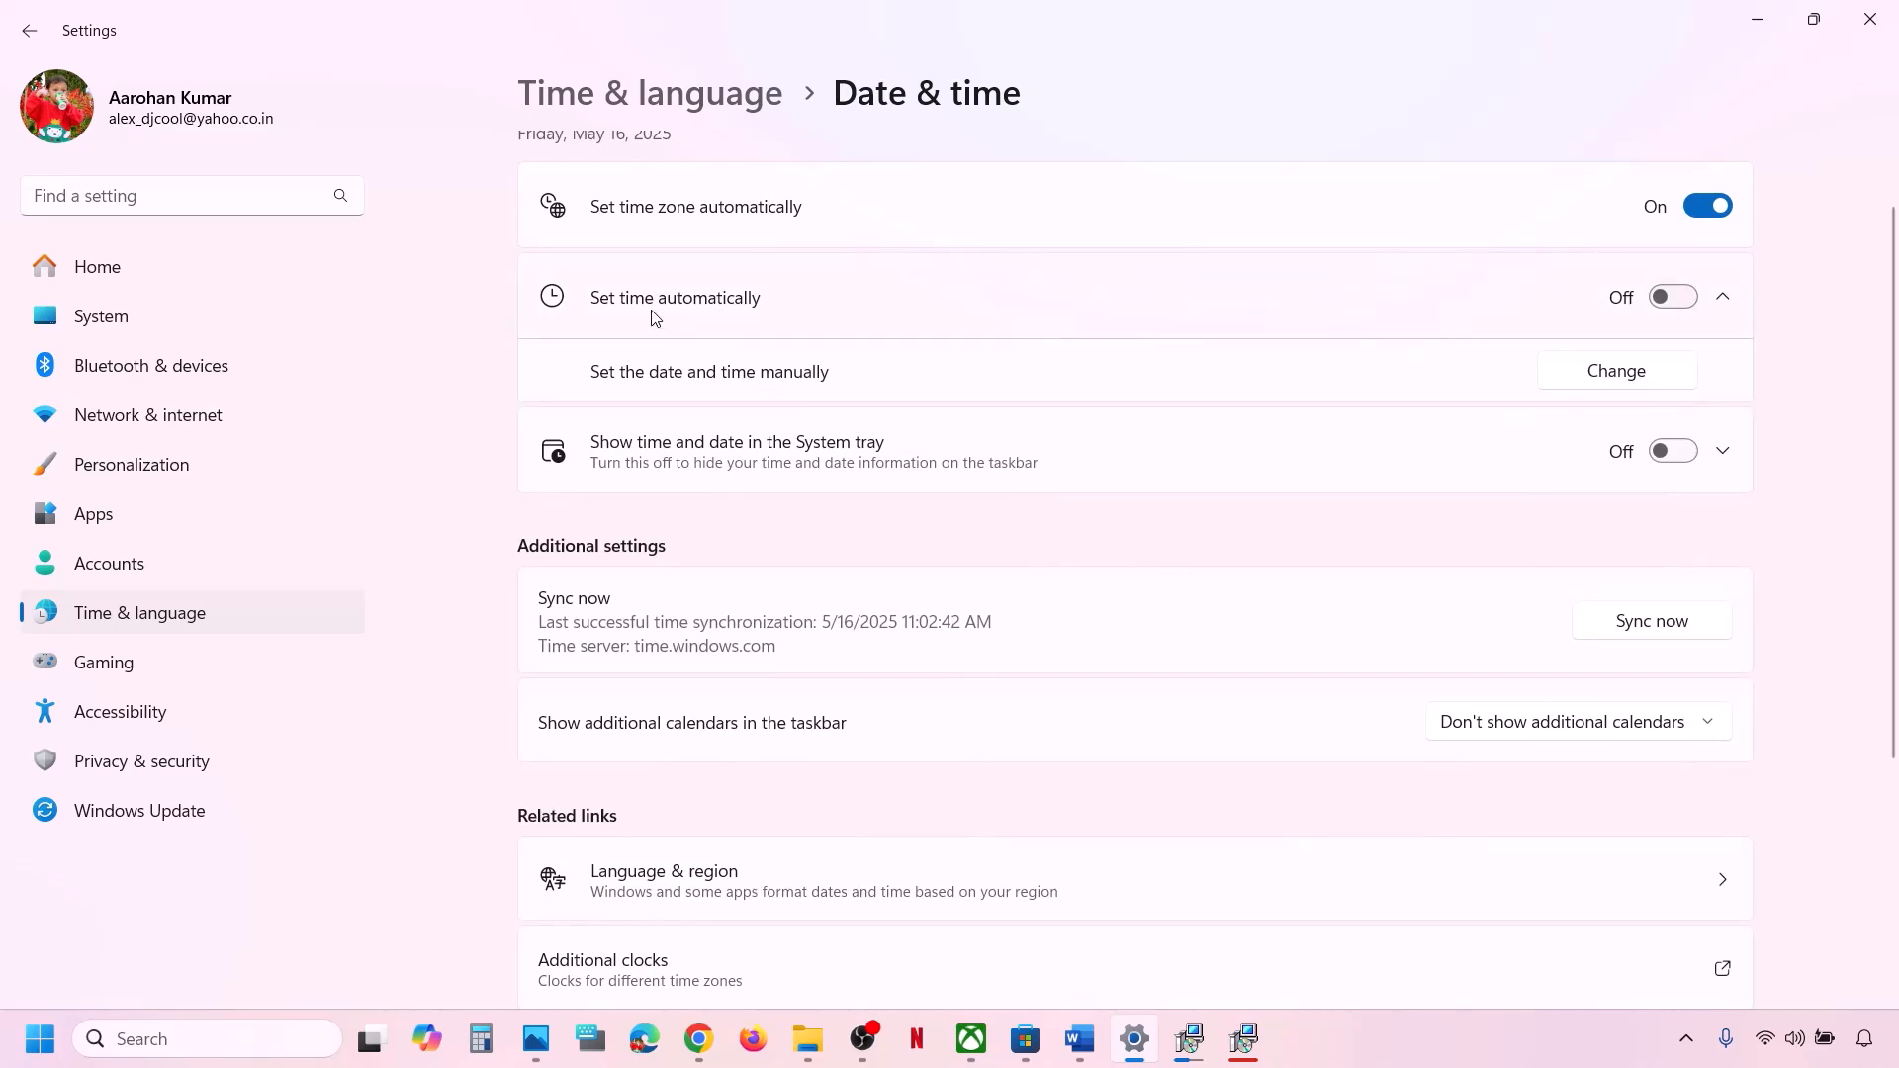
left_click(1687, 299)
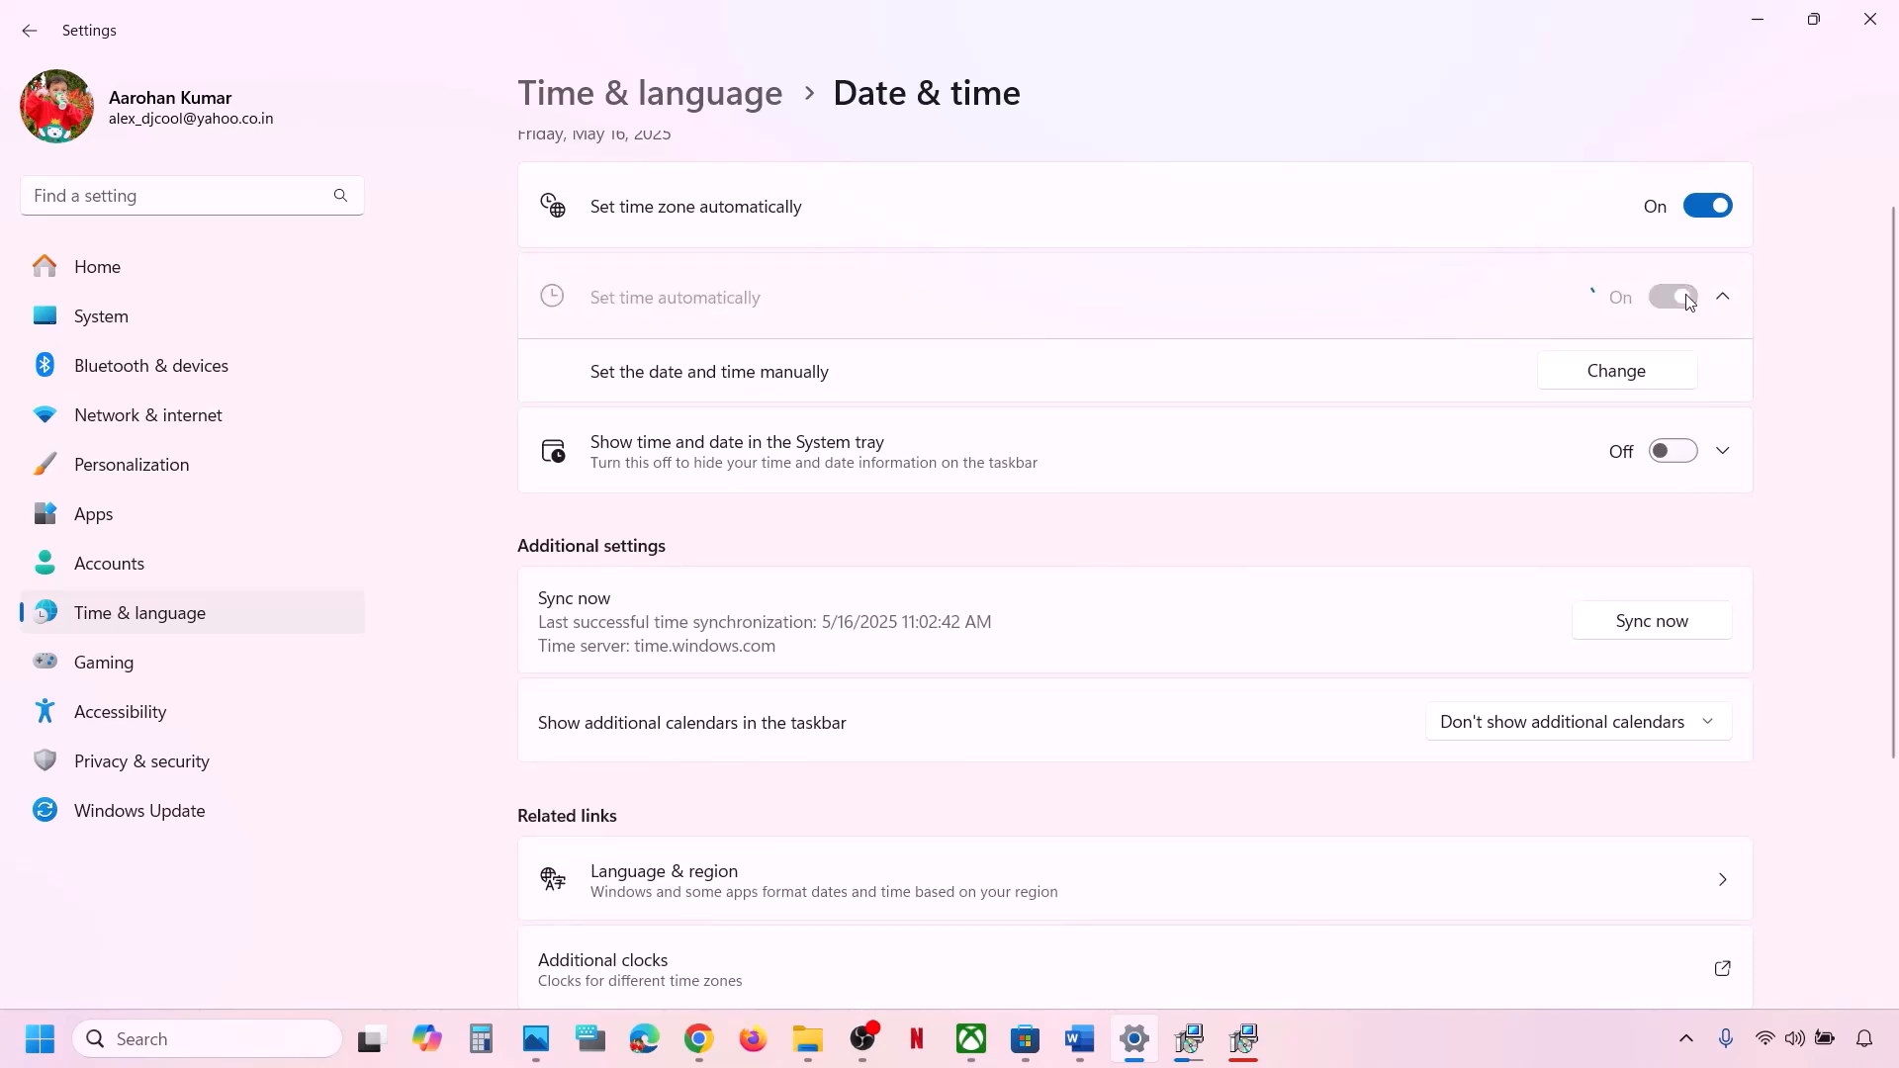
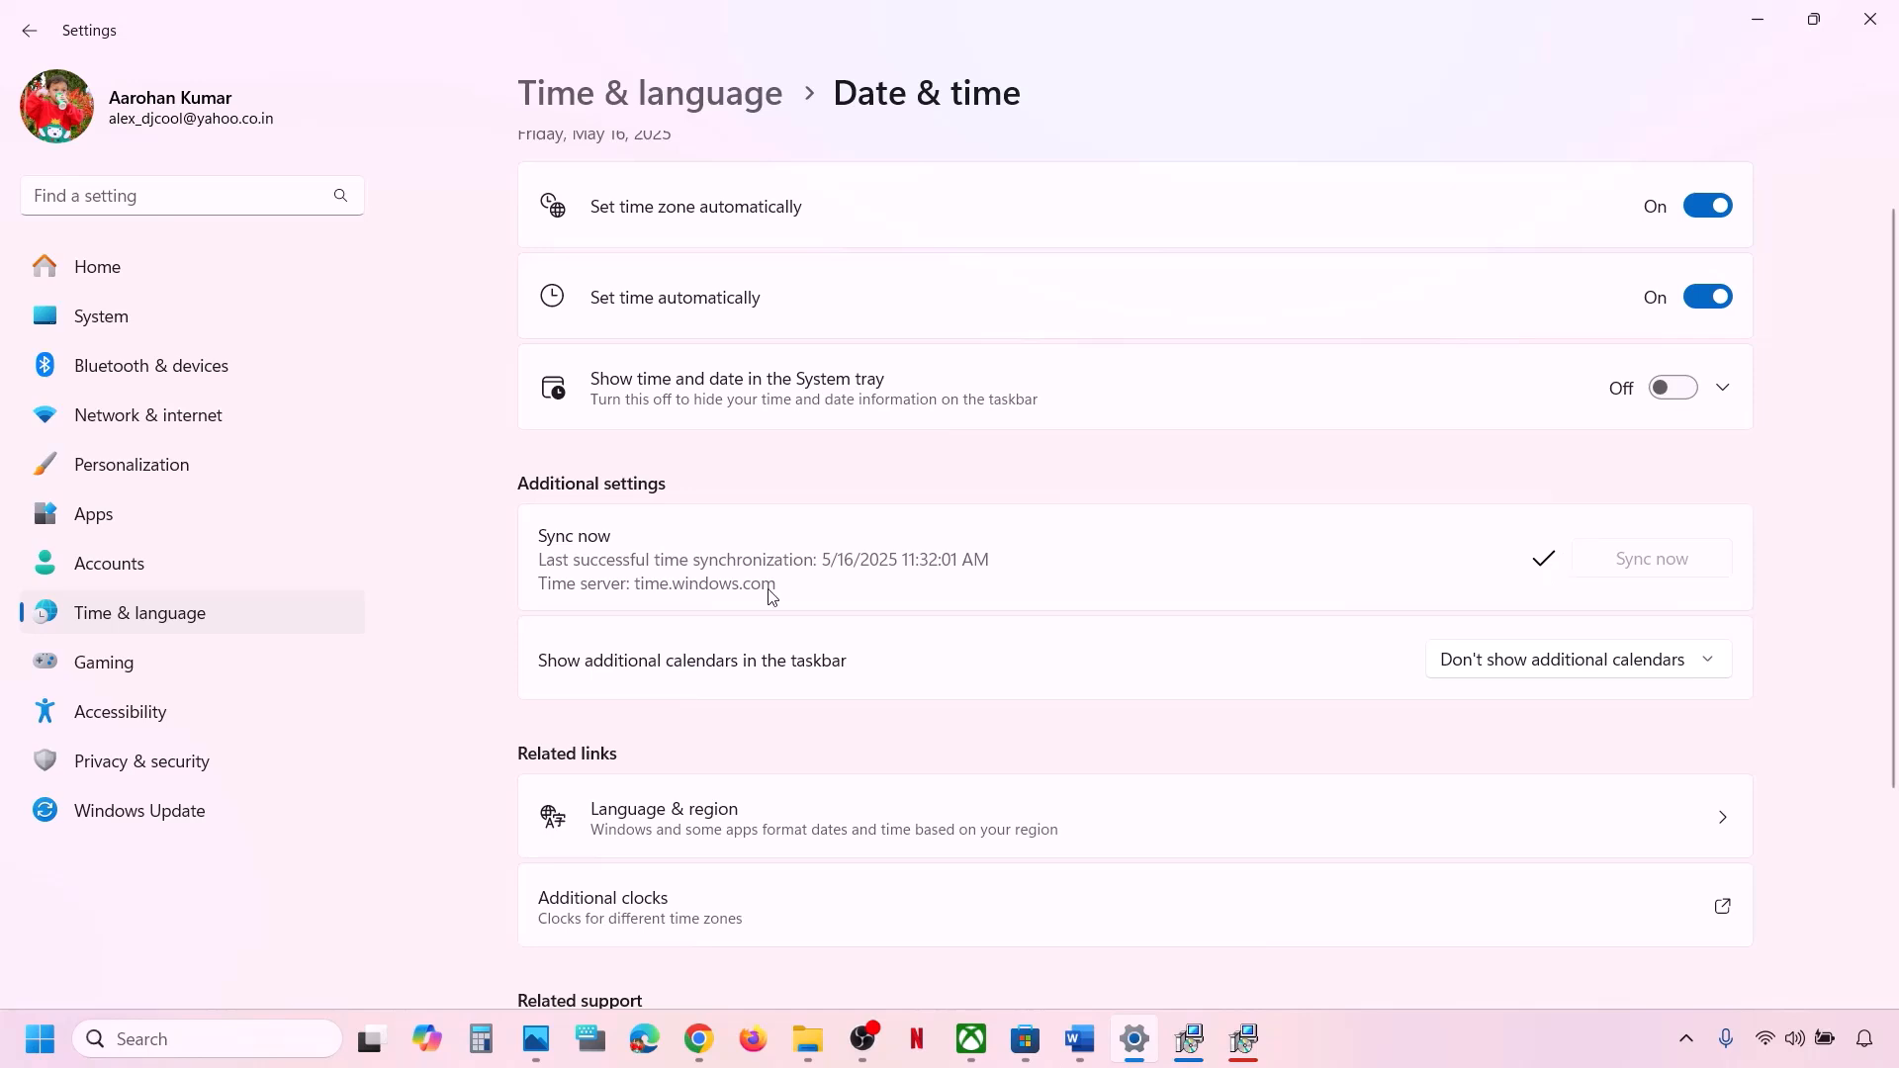
Set the country or region to India in the Language & region settings and close Settings
left_click(222, 615)
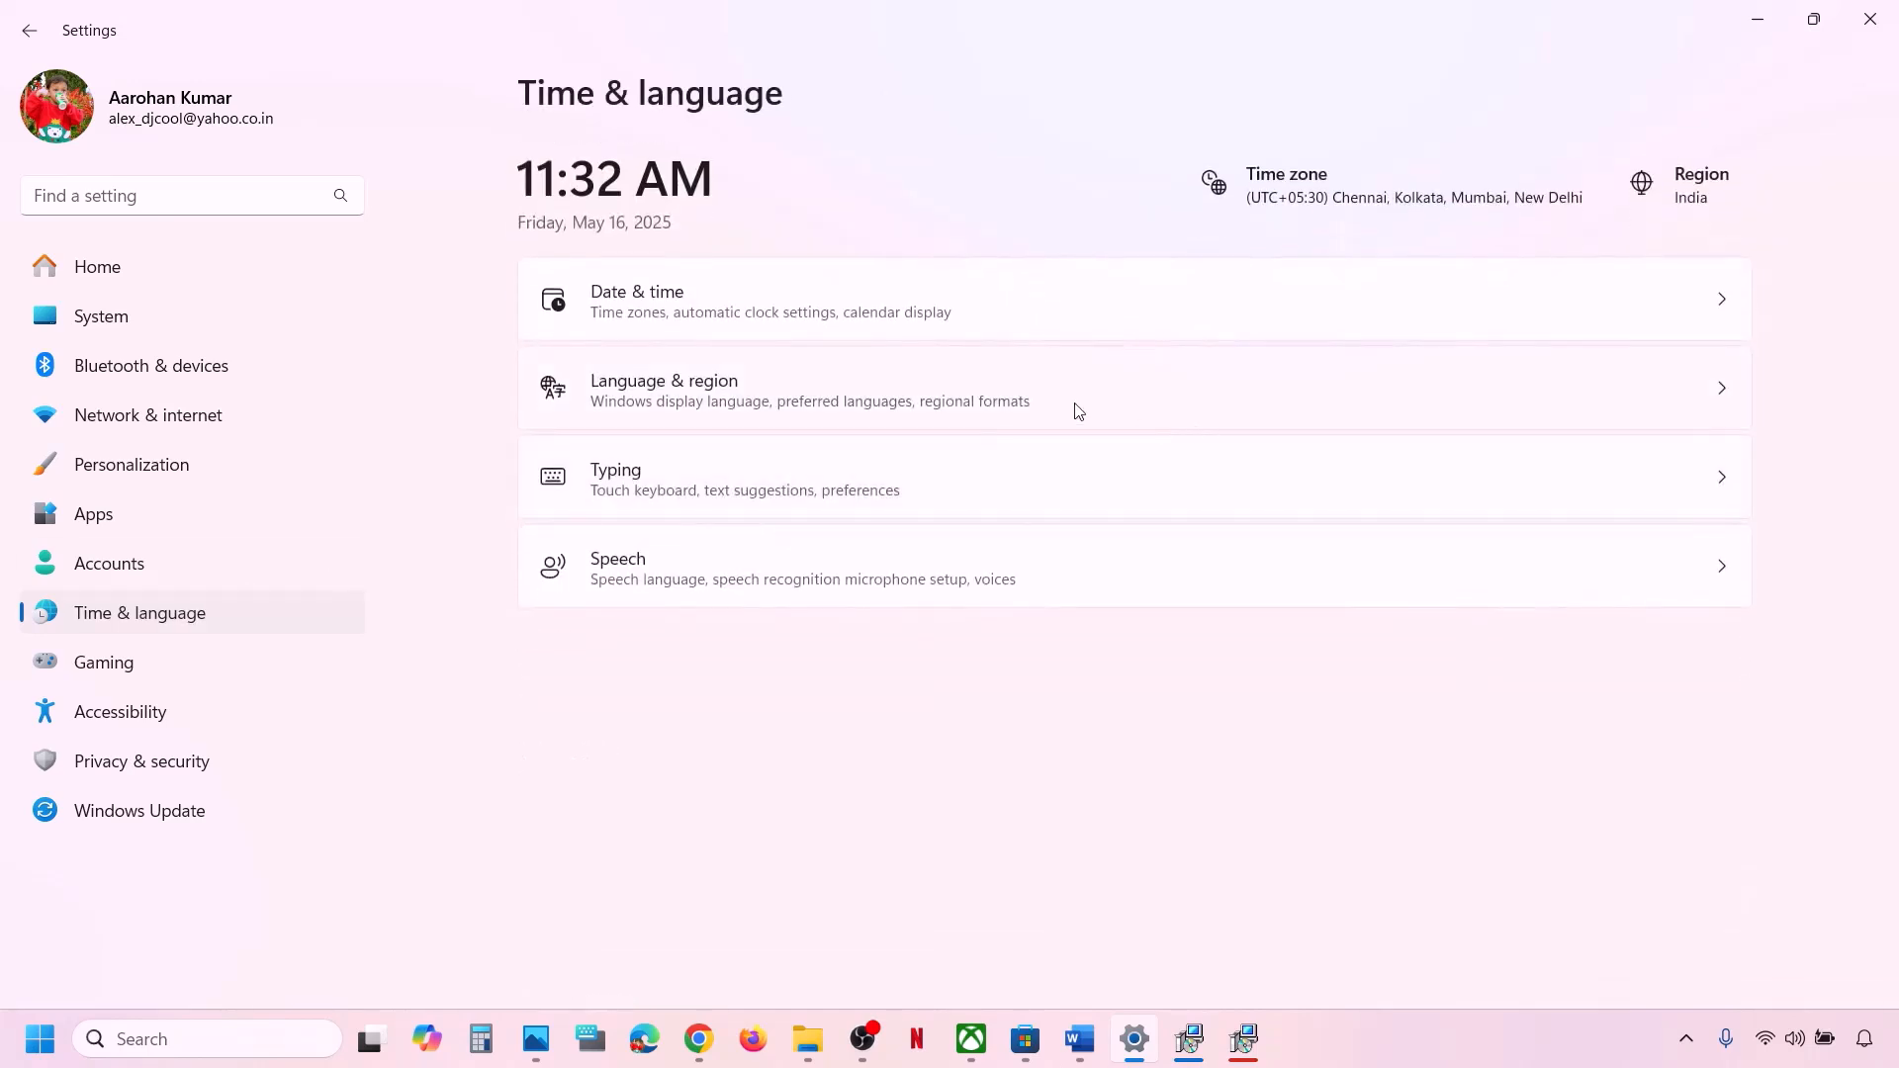
left_click(845, 388)
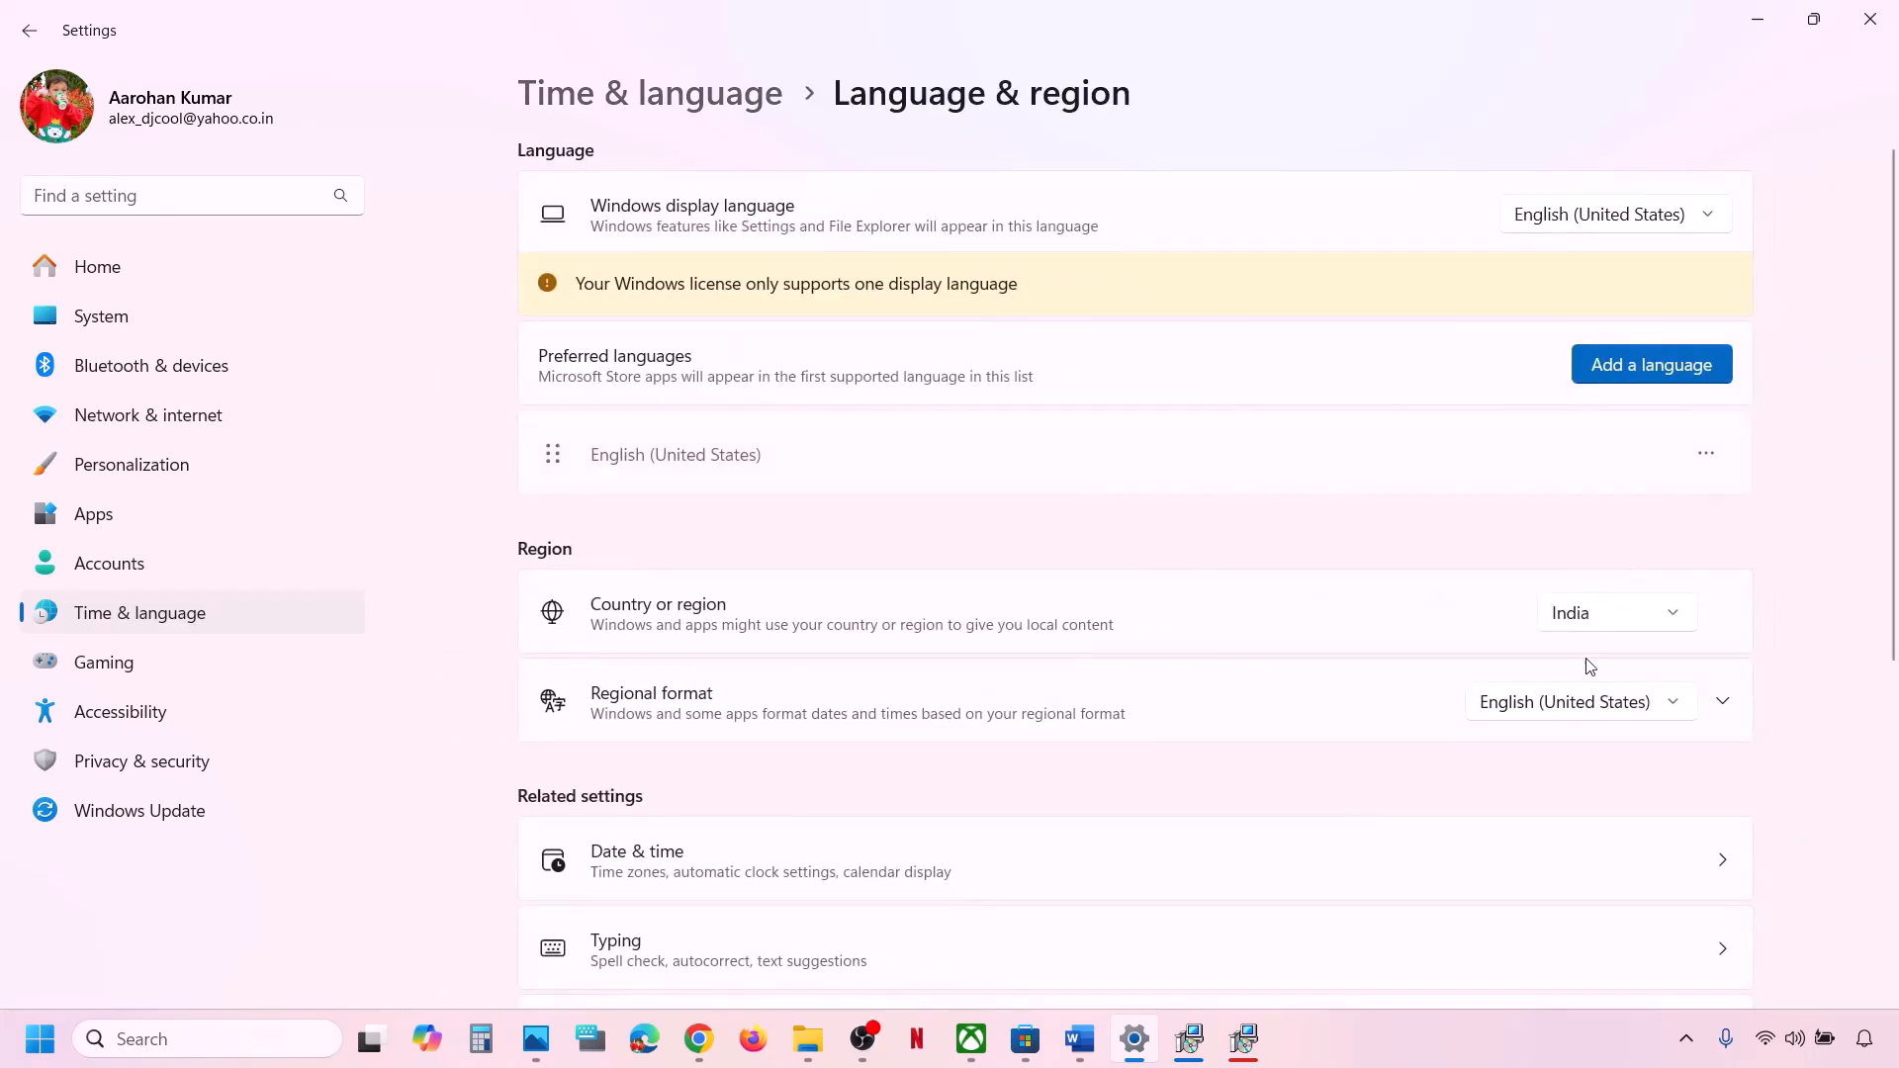
left_click(1599, 623)
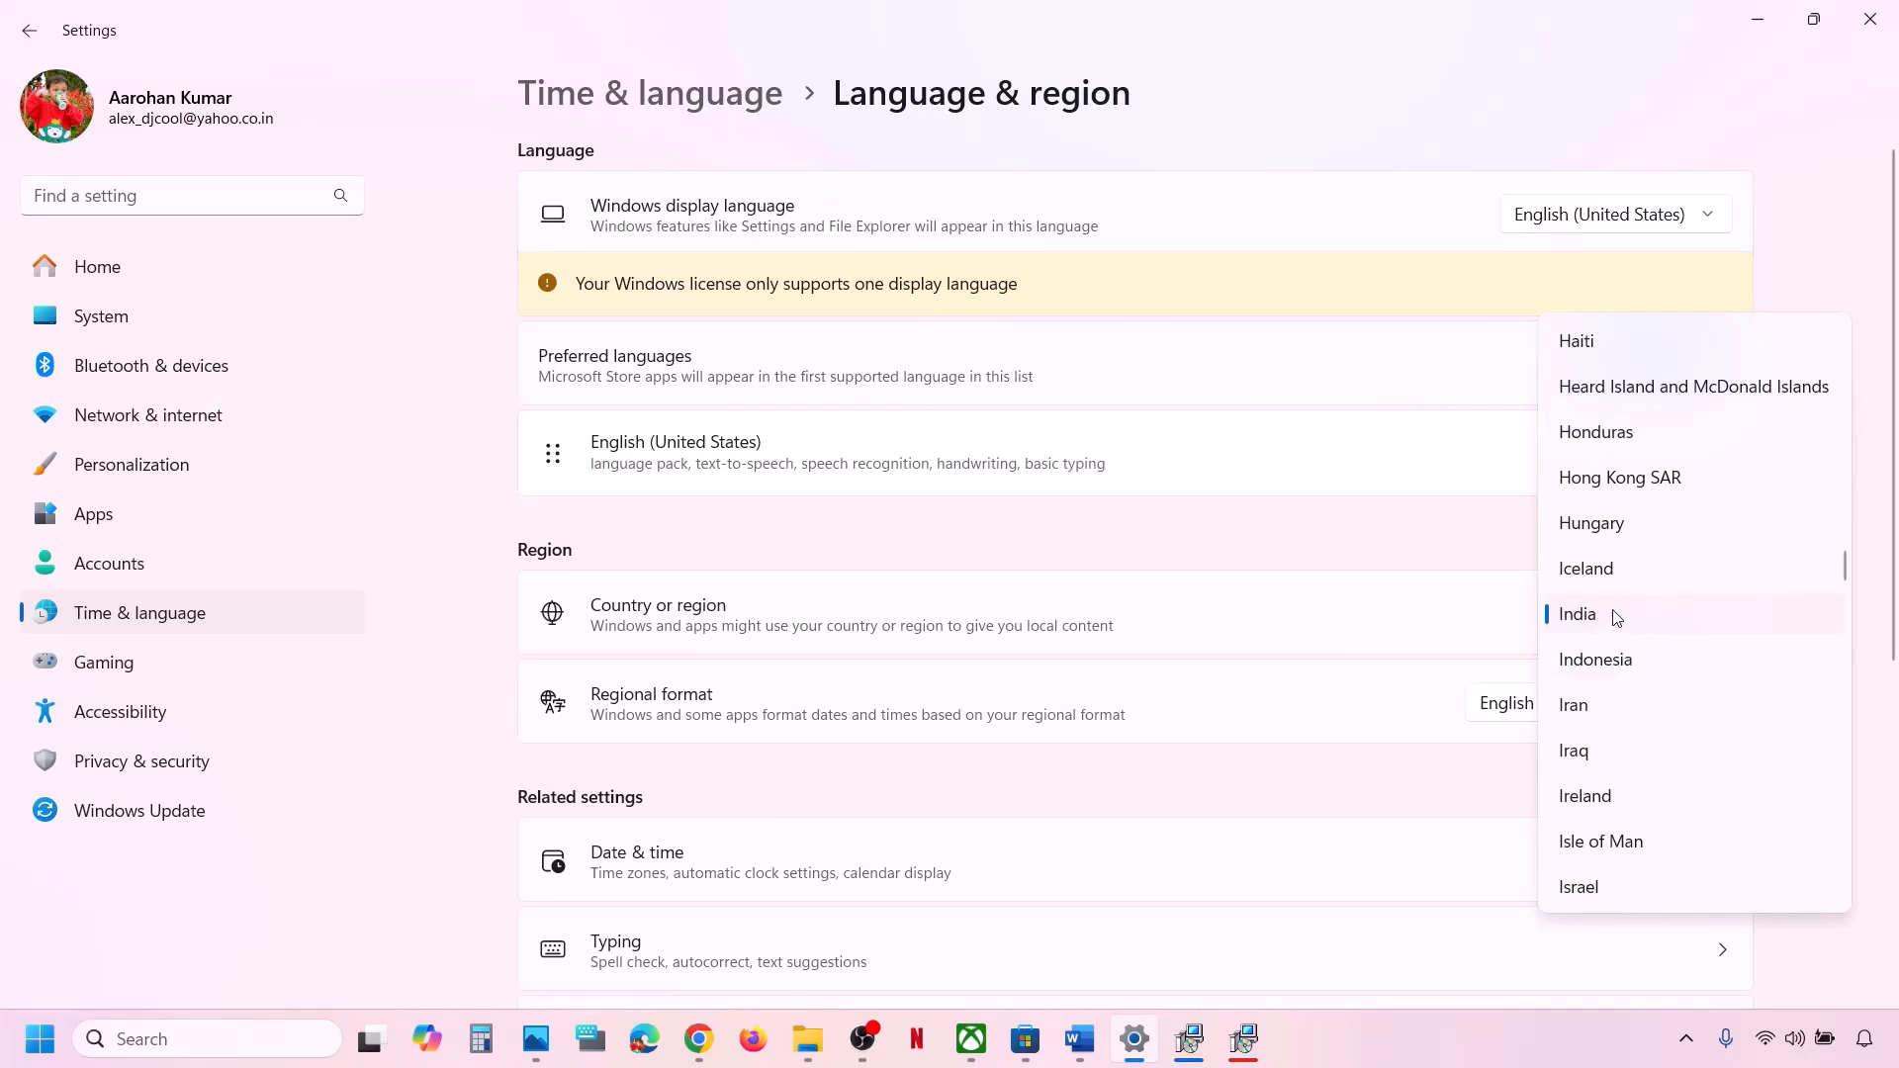
left_click(1615, 615)
left_click(1869, 20)
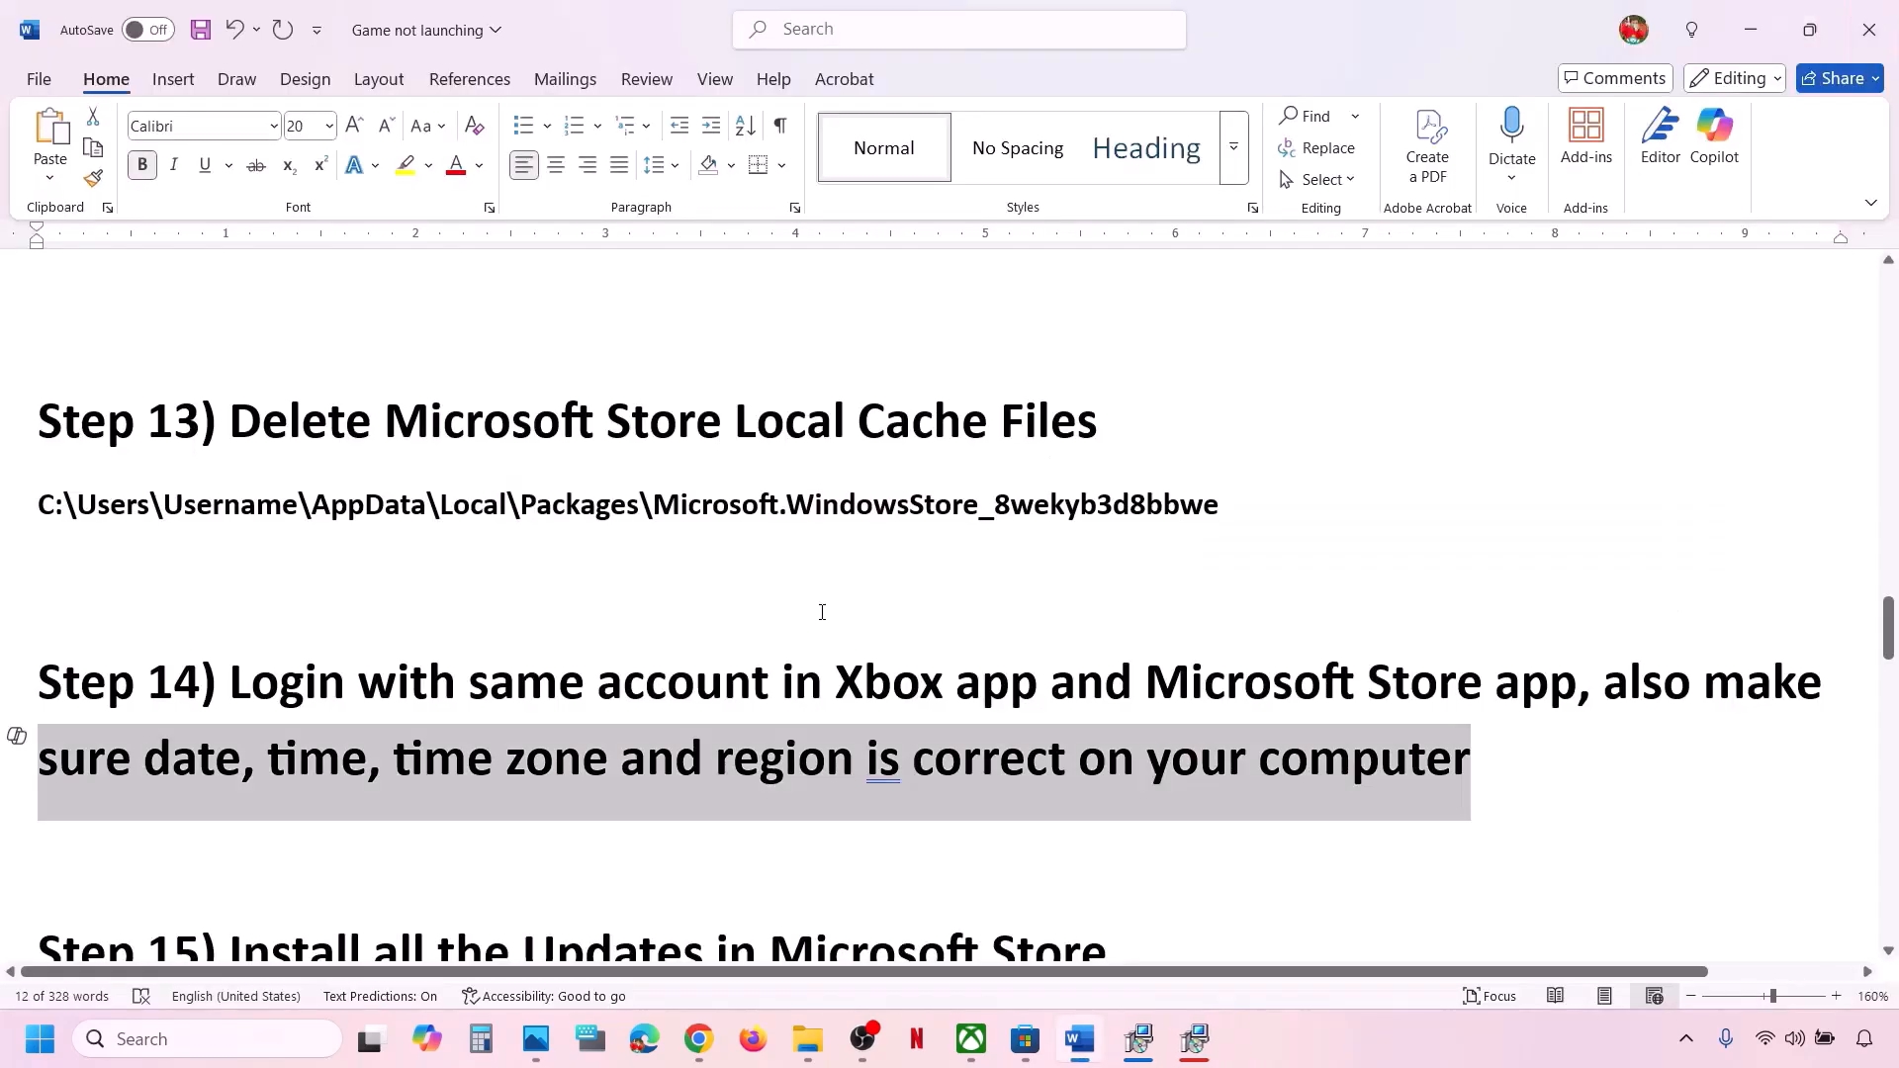
Highlight the Step 15 instruction in the Word document, and check for app updates in the Microsoft Store
scroll(822, 612, "down", 3)
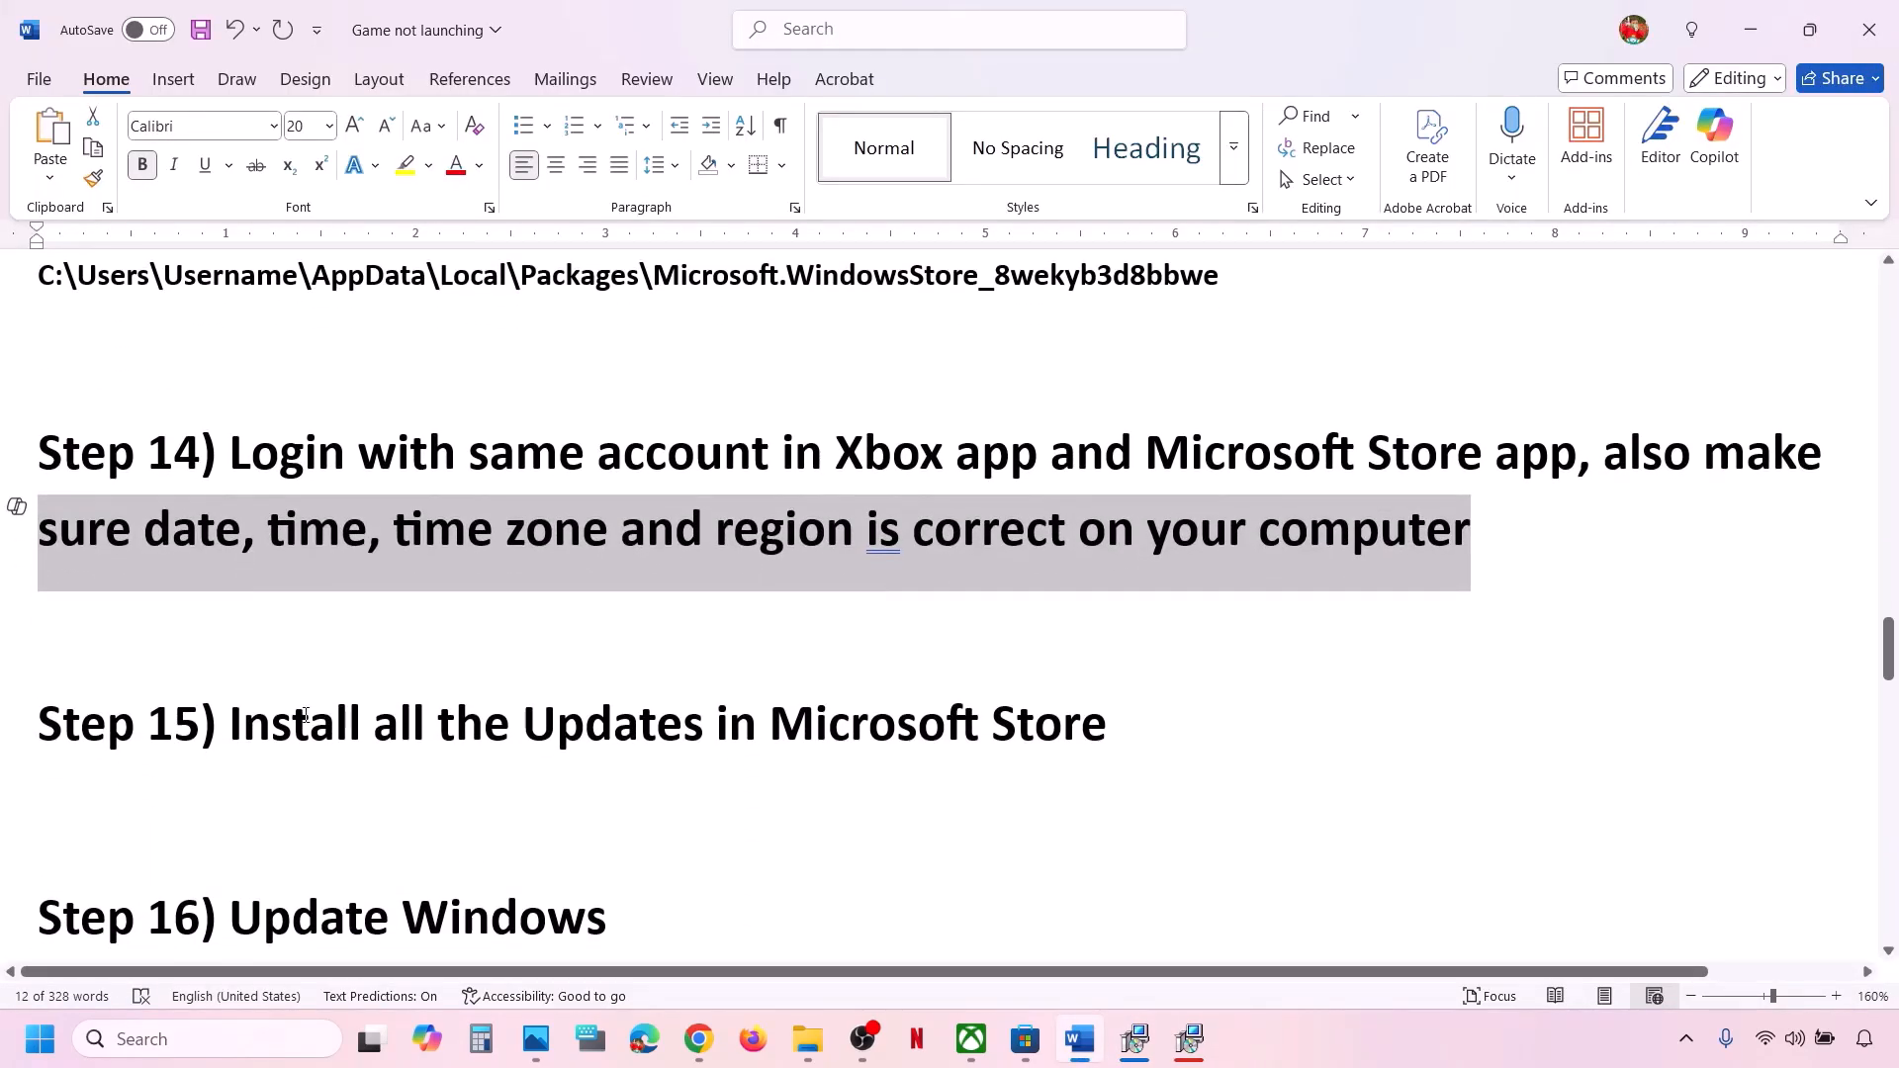
left_click_drag(304, 714, 1187, 690)
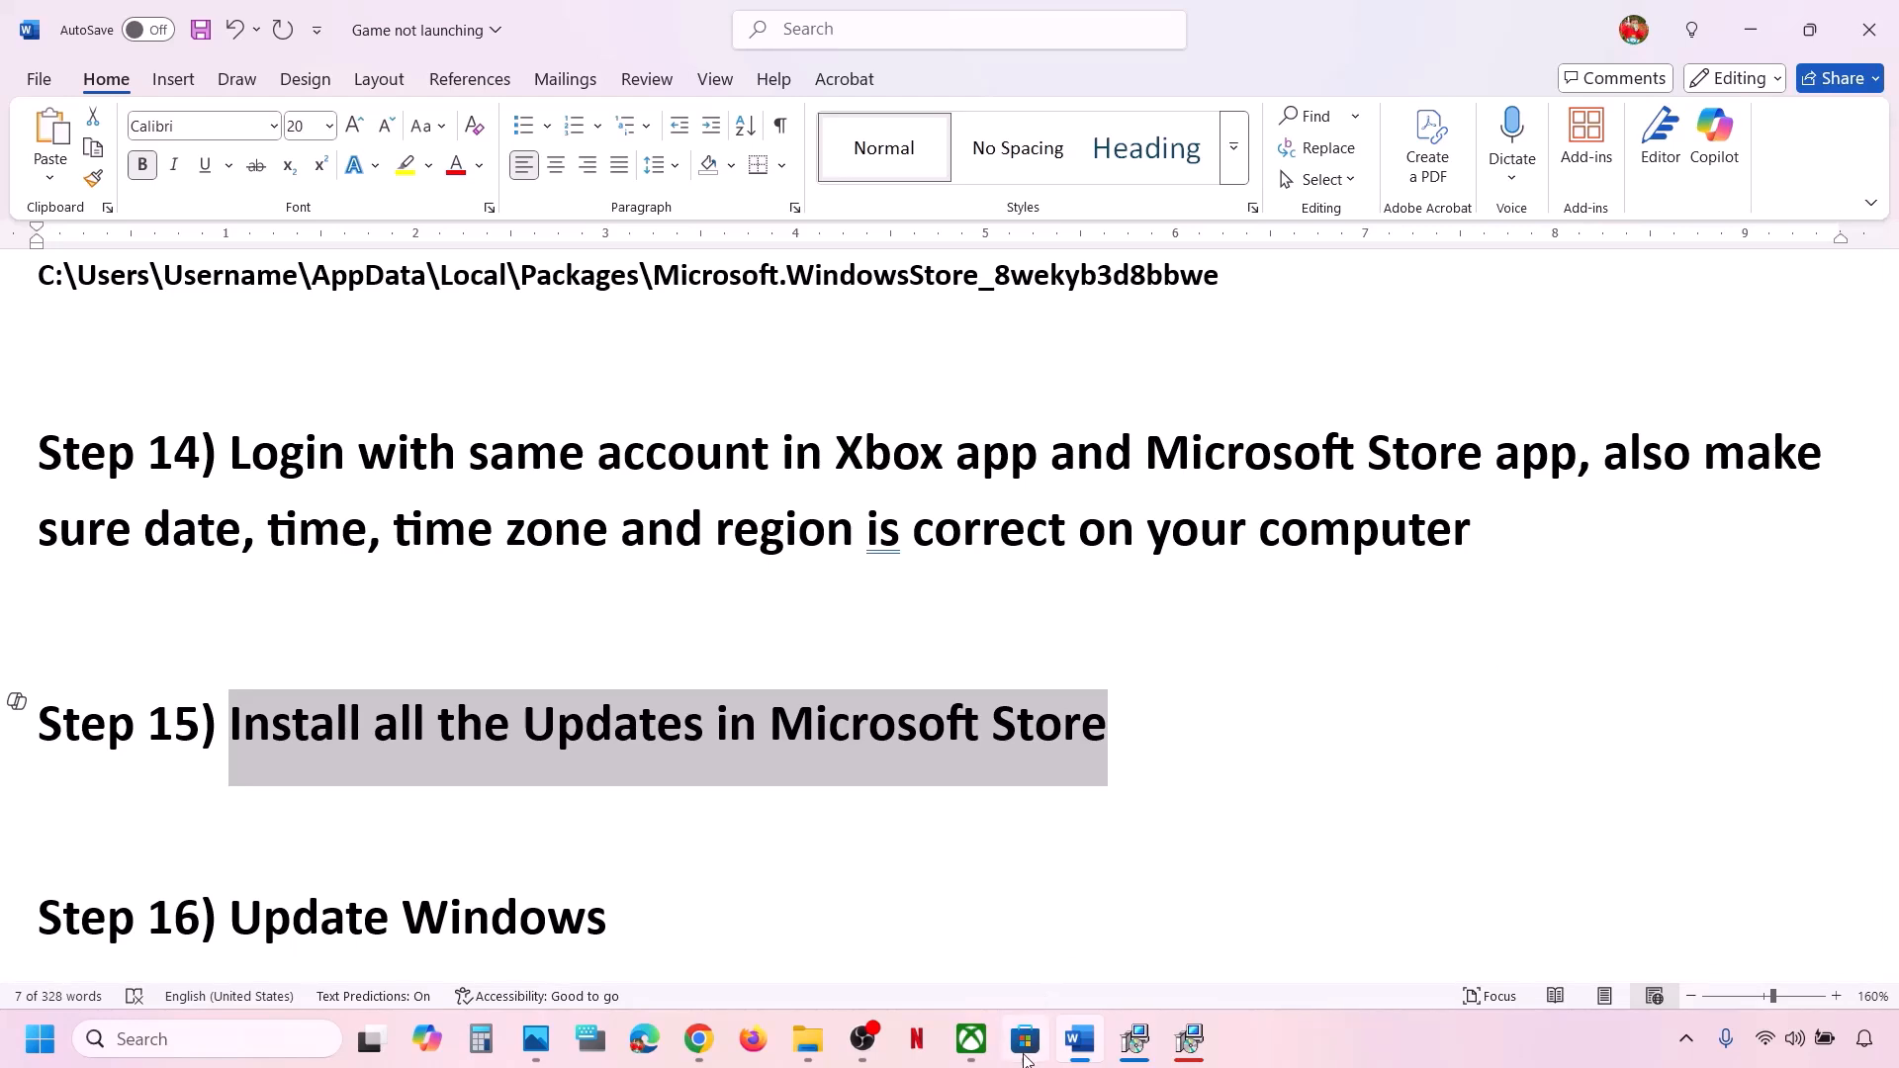
left_click(1024, 1056)
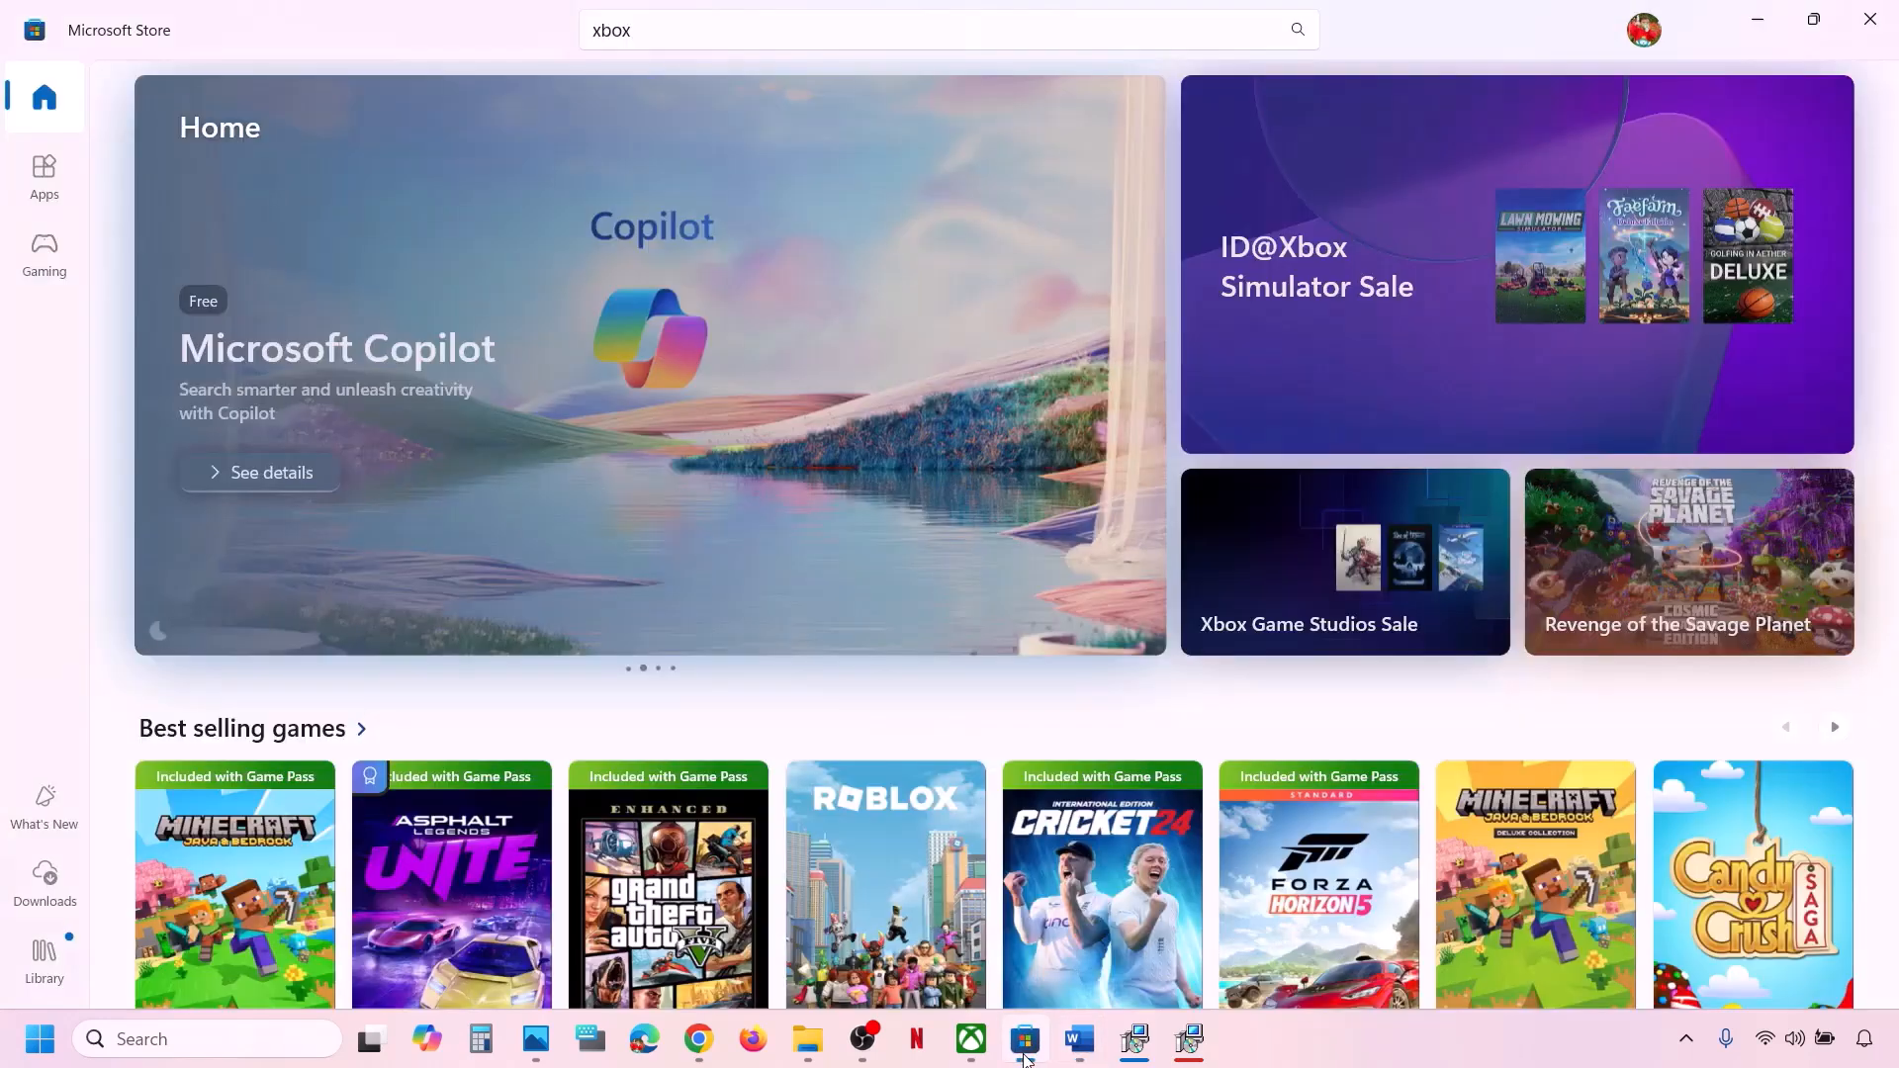
left_click(46, 897)
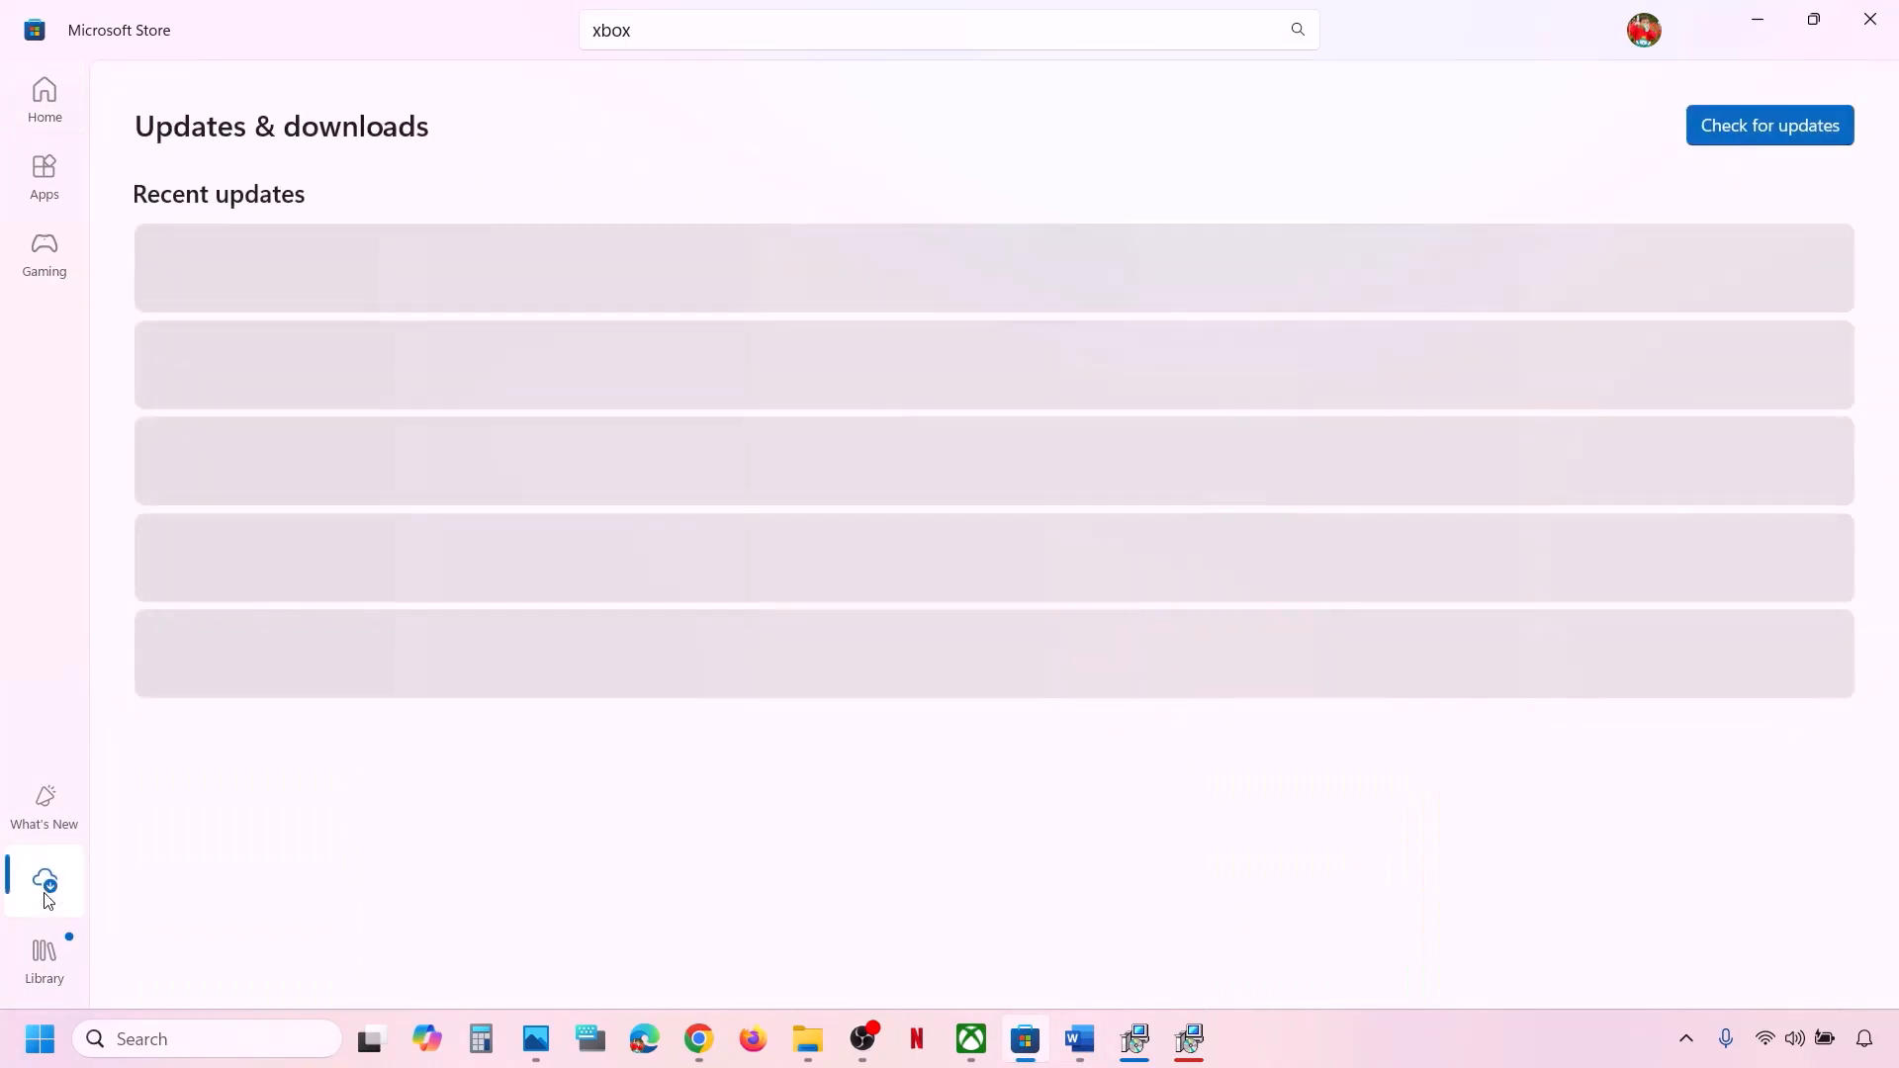
left_click(1753, 131)
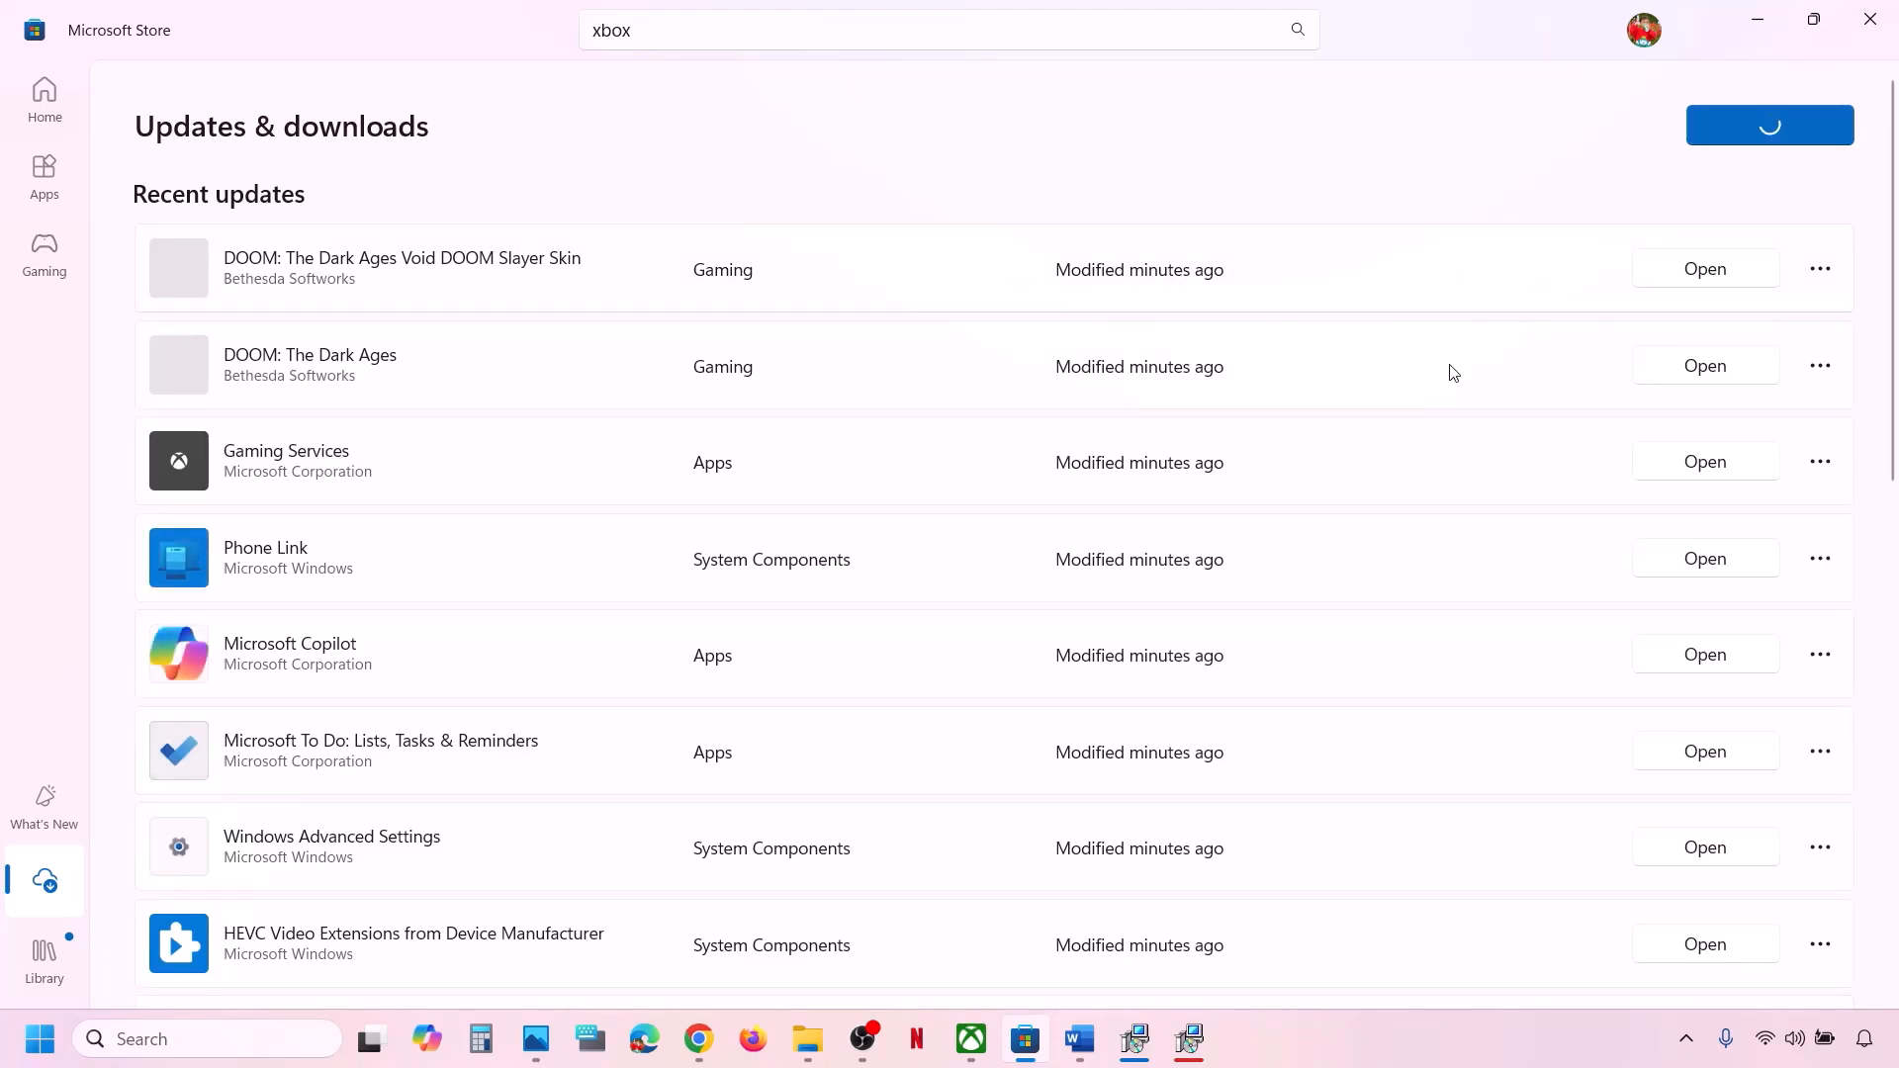
Switch to the Word document and highlight the Step 16 "Update Windows" instruction
left_click(1080, 1040)
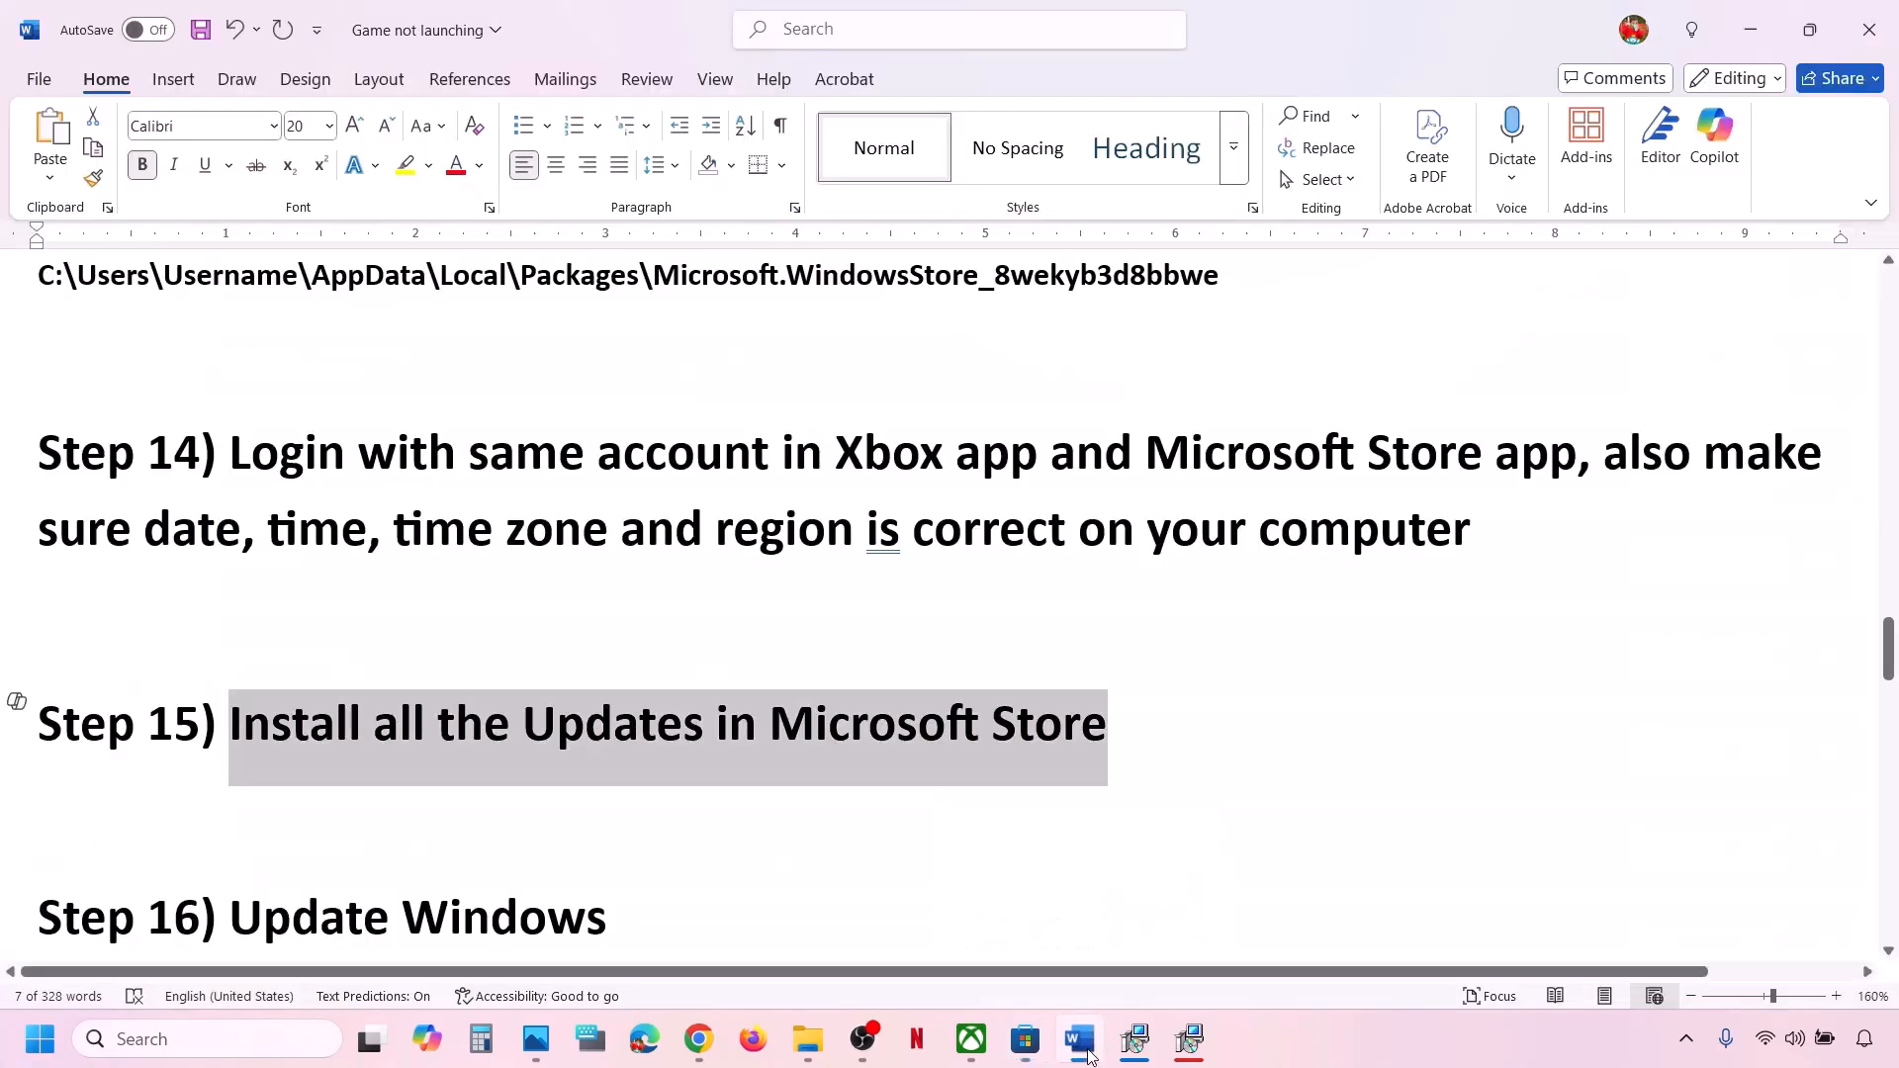
scroll(602, 817, "down", 2)
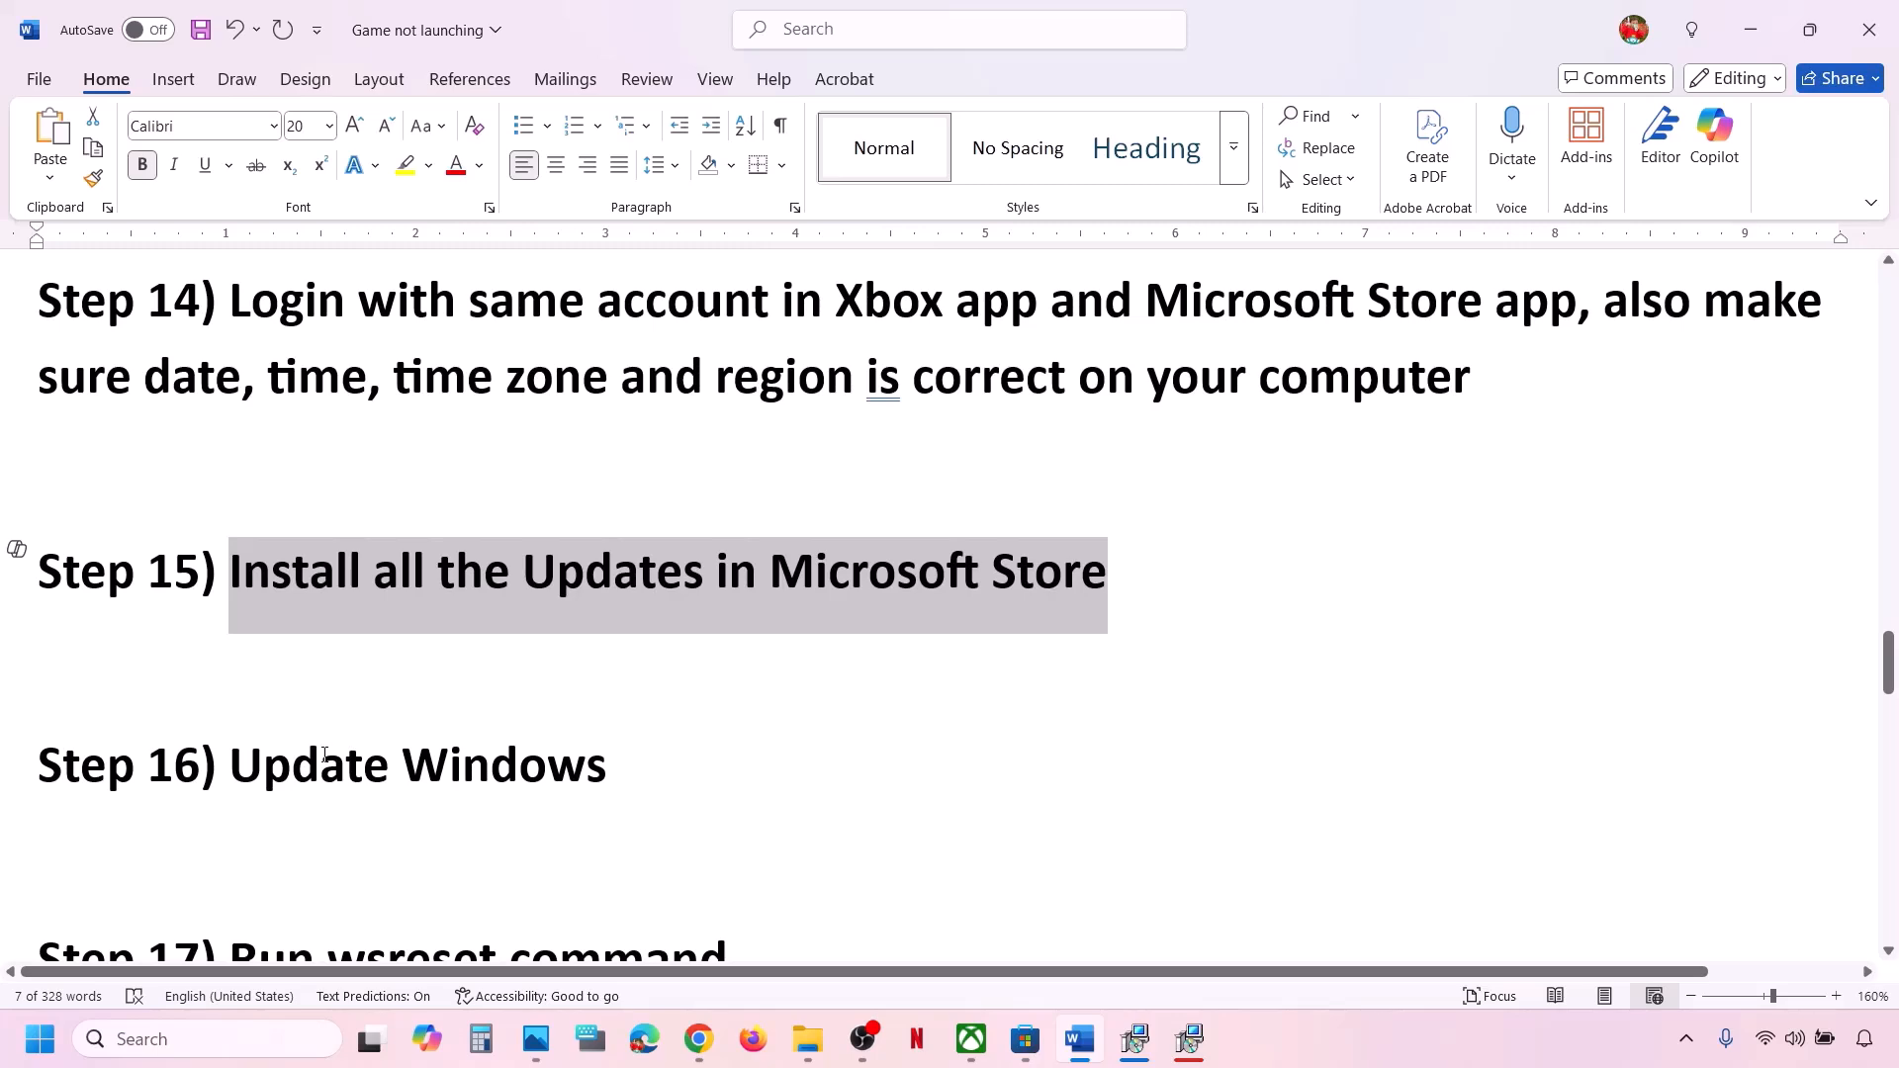
left_click_drag(324, 754, 644, 742)
Examine the cumulative update listed under Windows Update in Settings, and display the computer's power options
key("super+i")
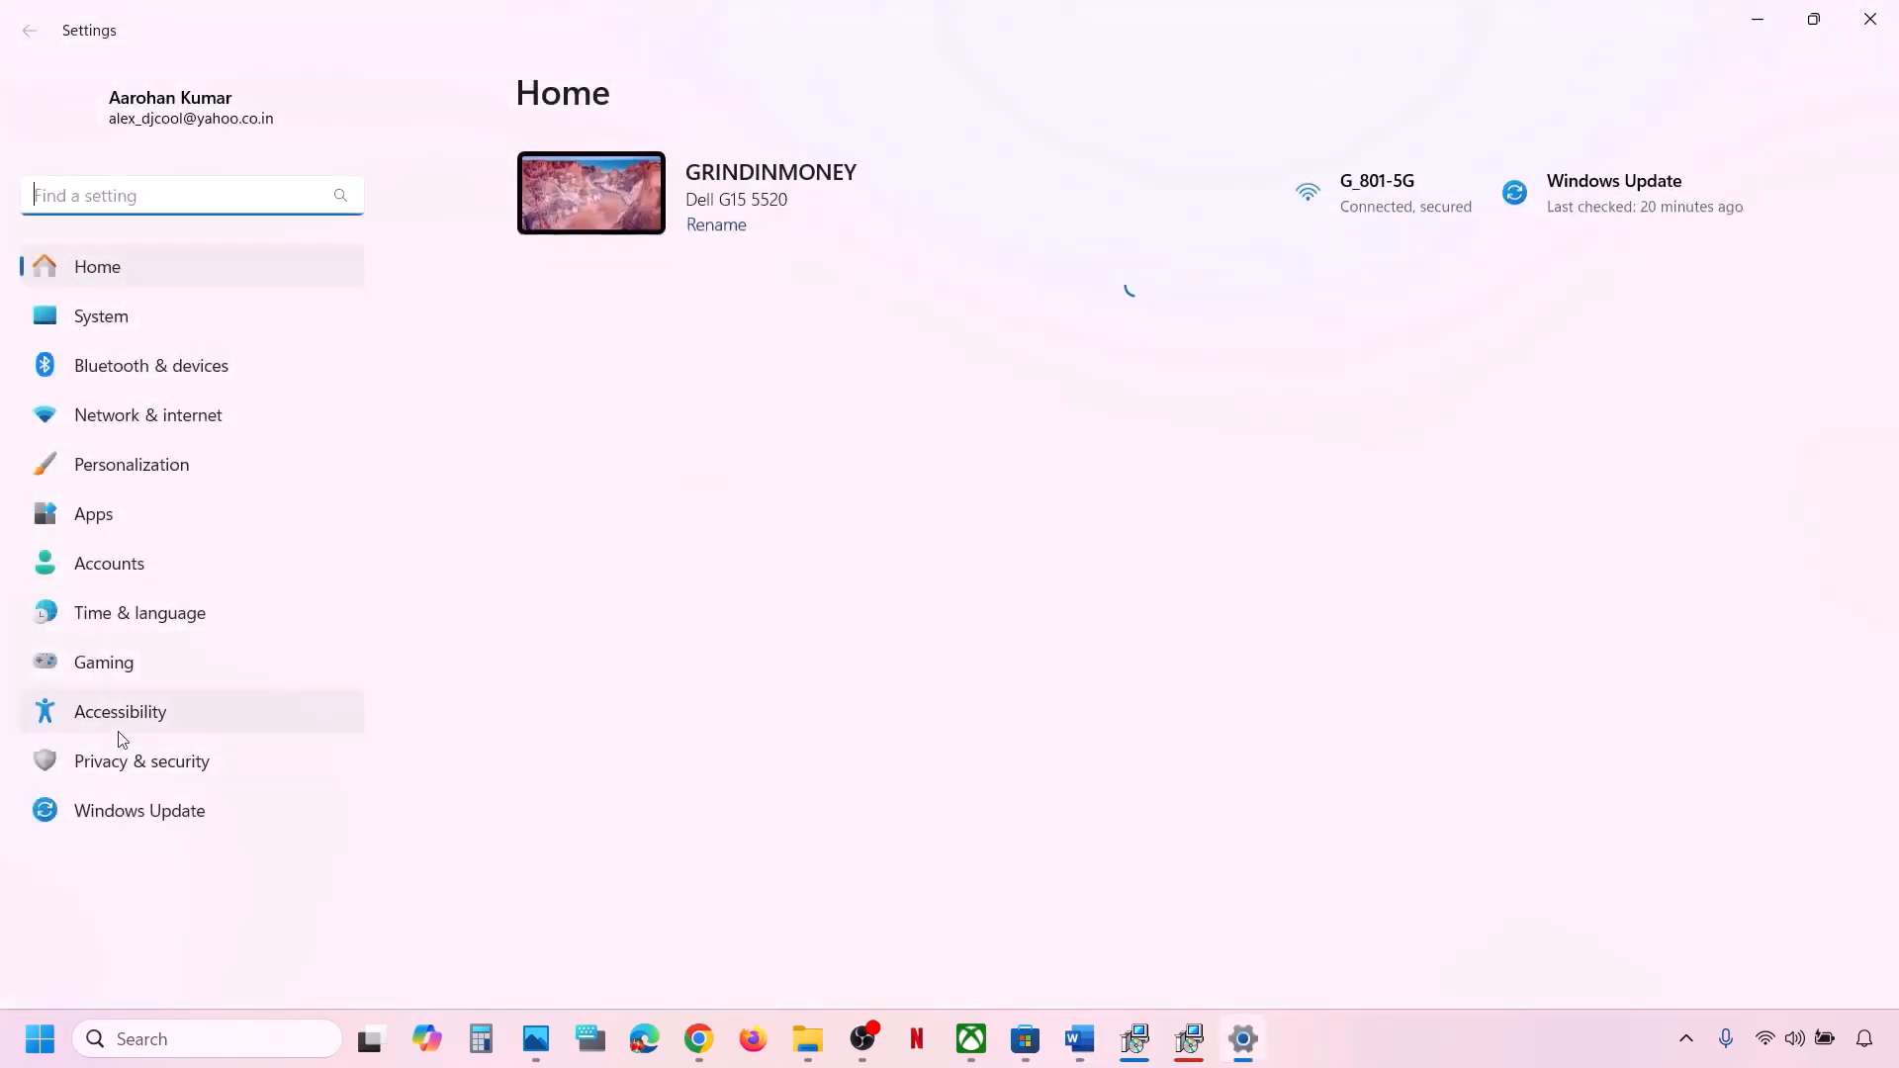
left_click(140, 810)
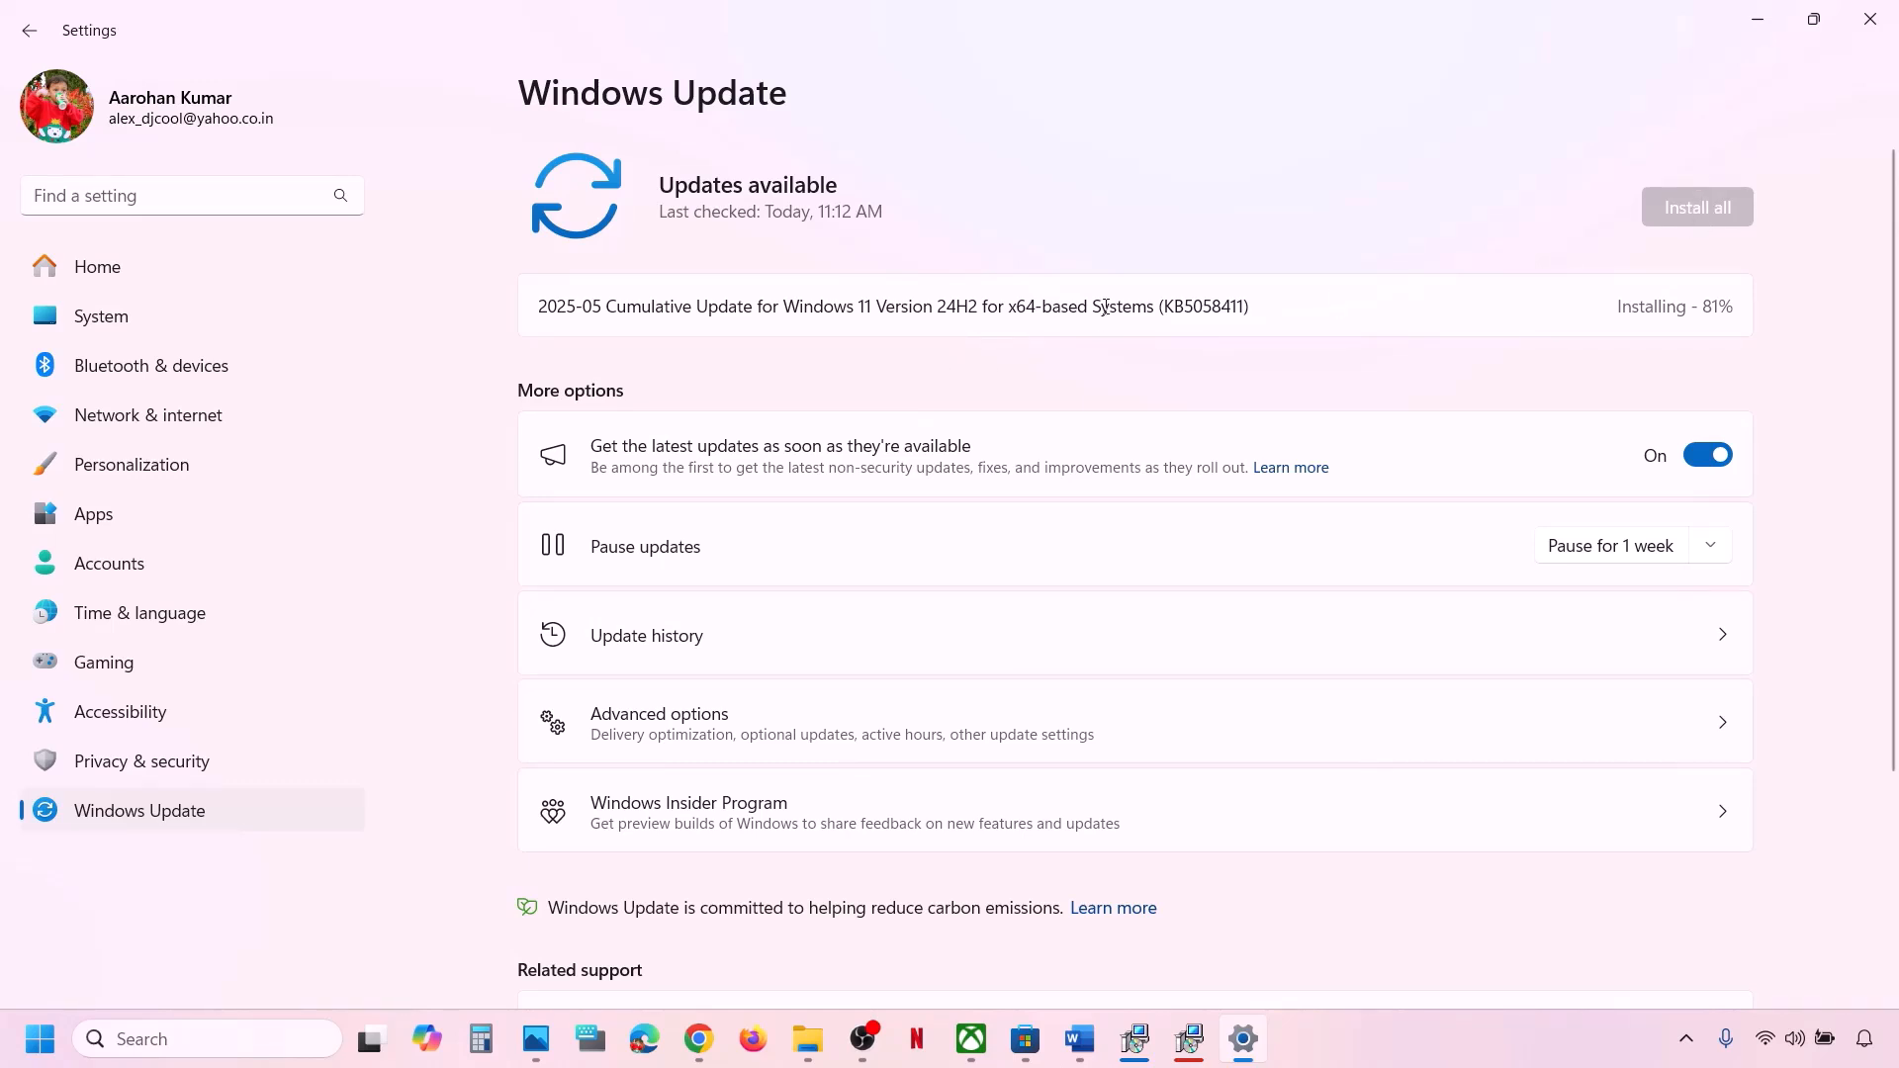
left_click_drag(1105, 307, 1276, 298)
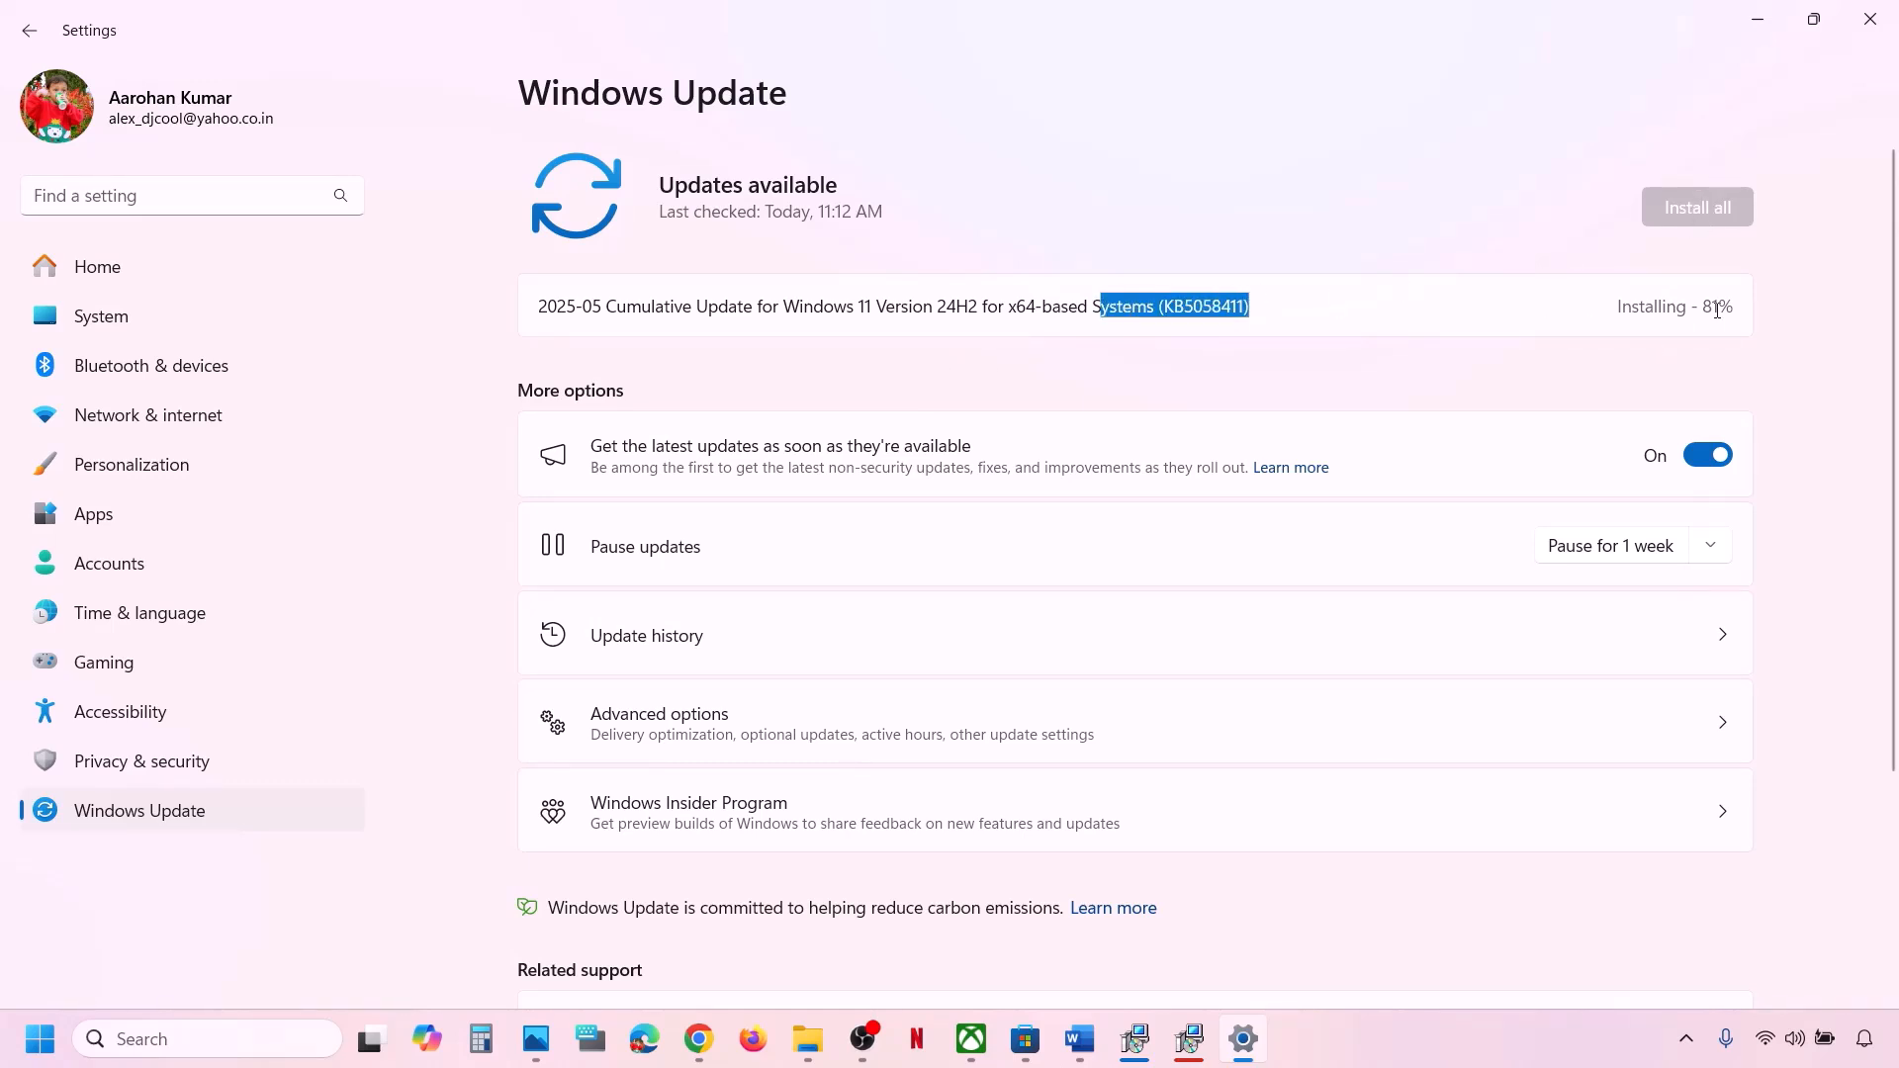
left_click(30, 1046)
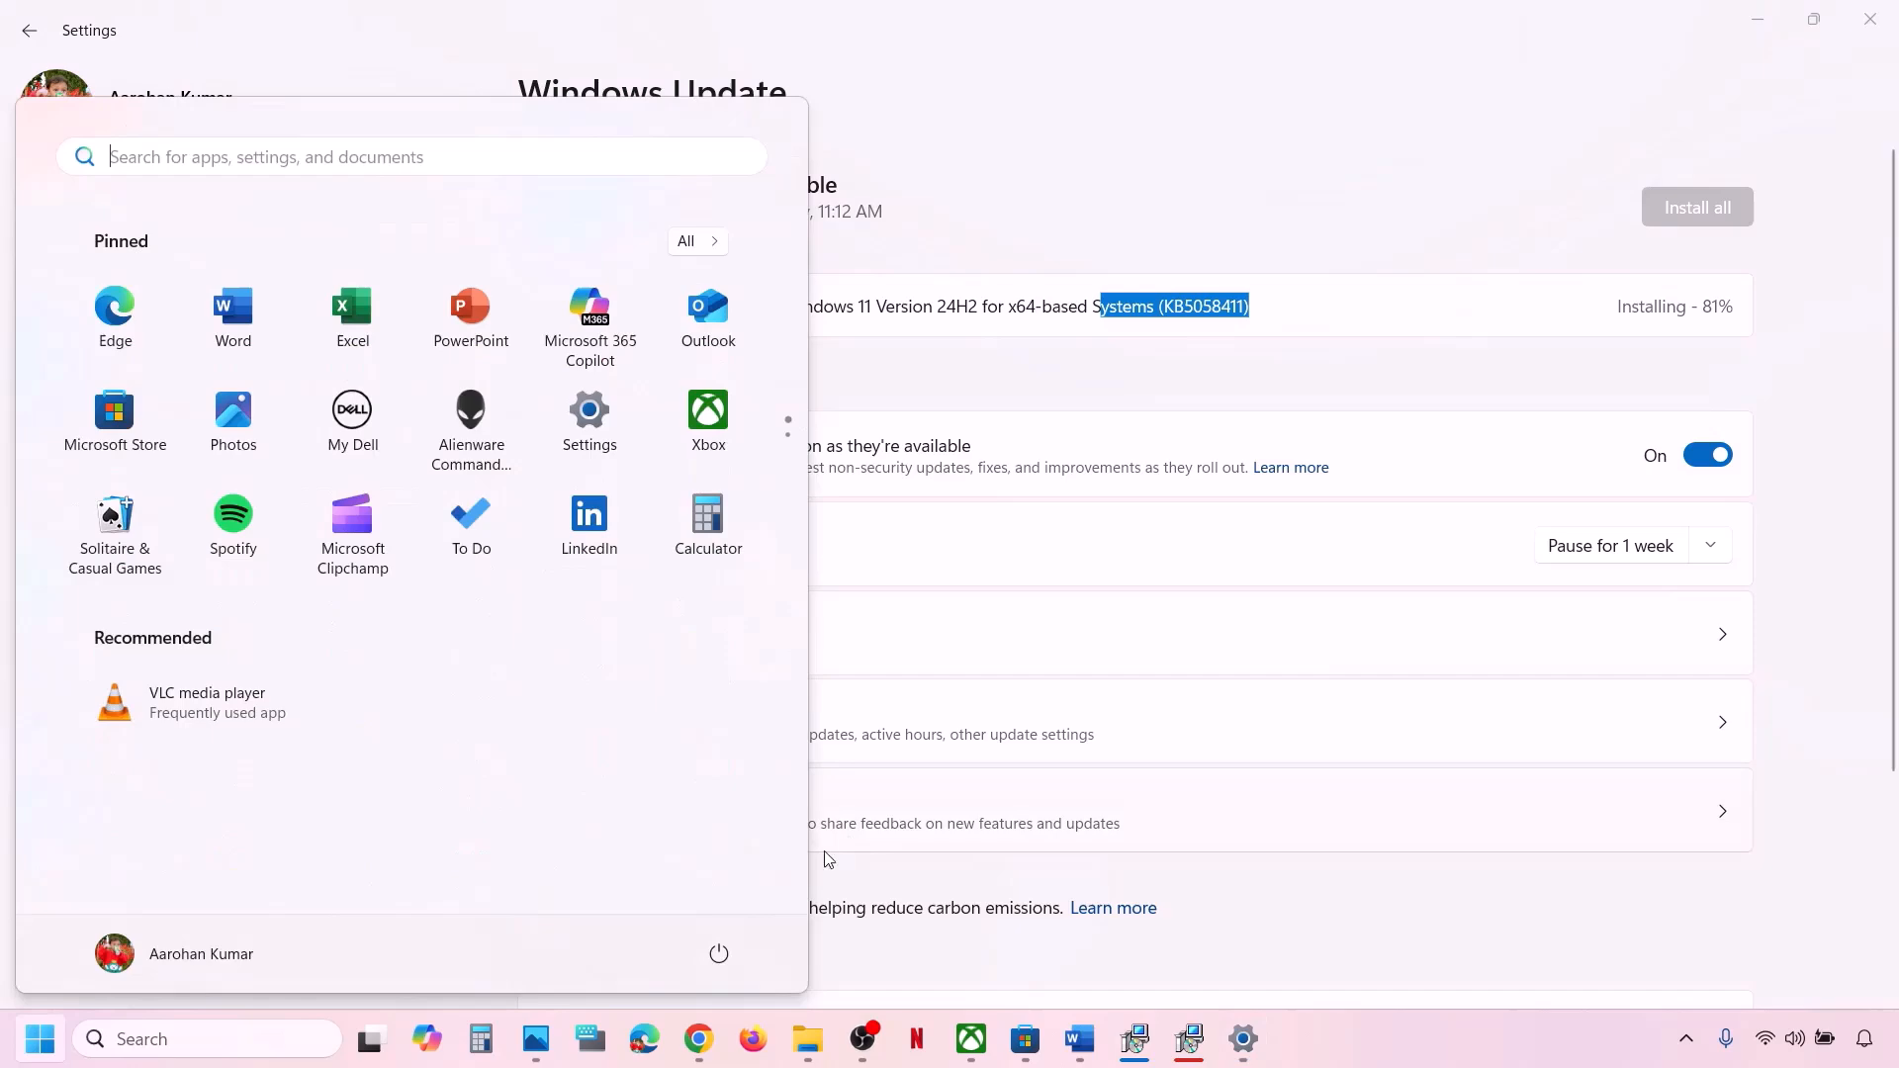
left_click(719, 954)
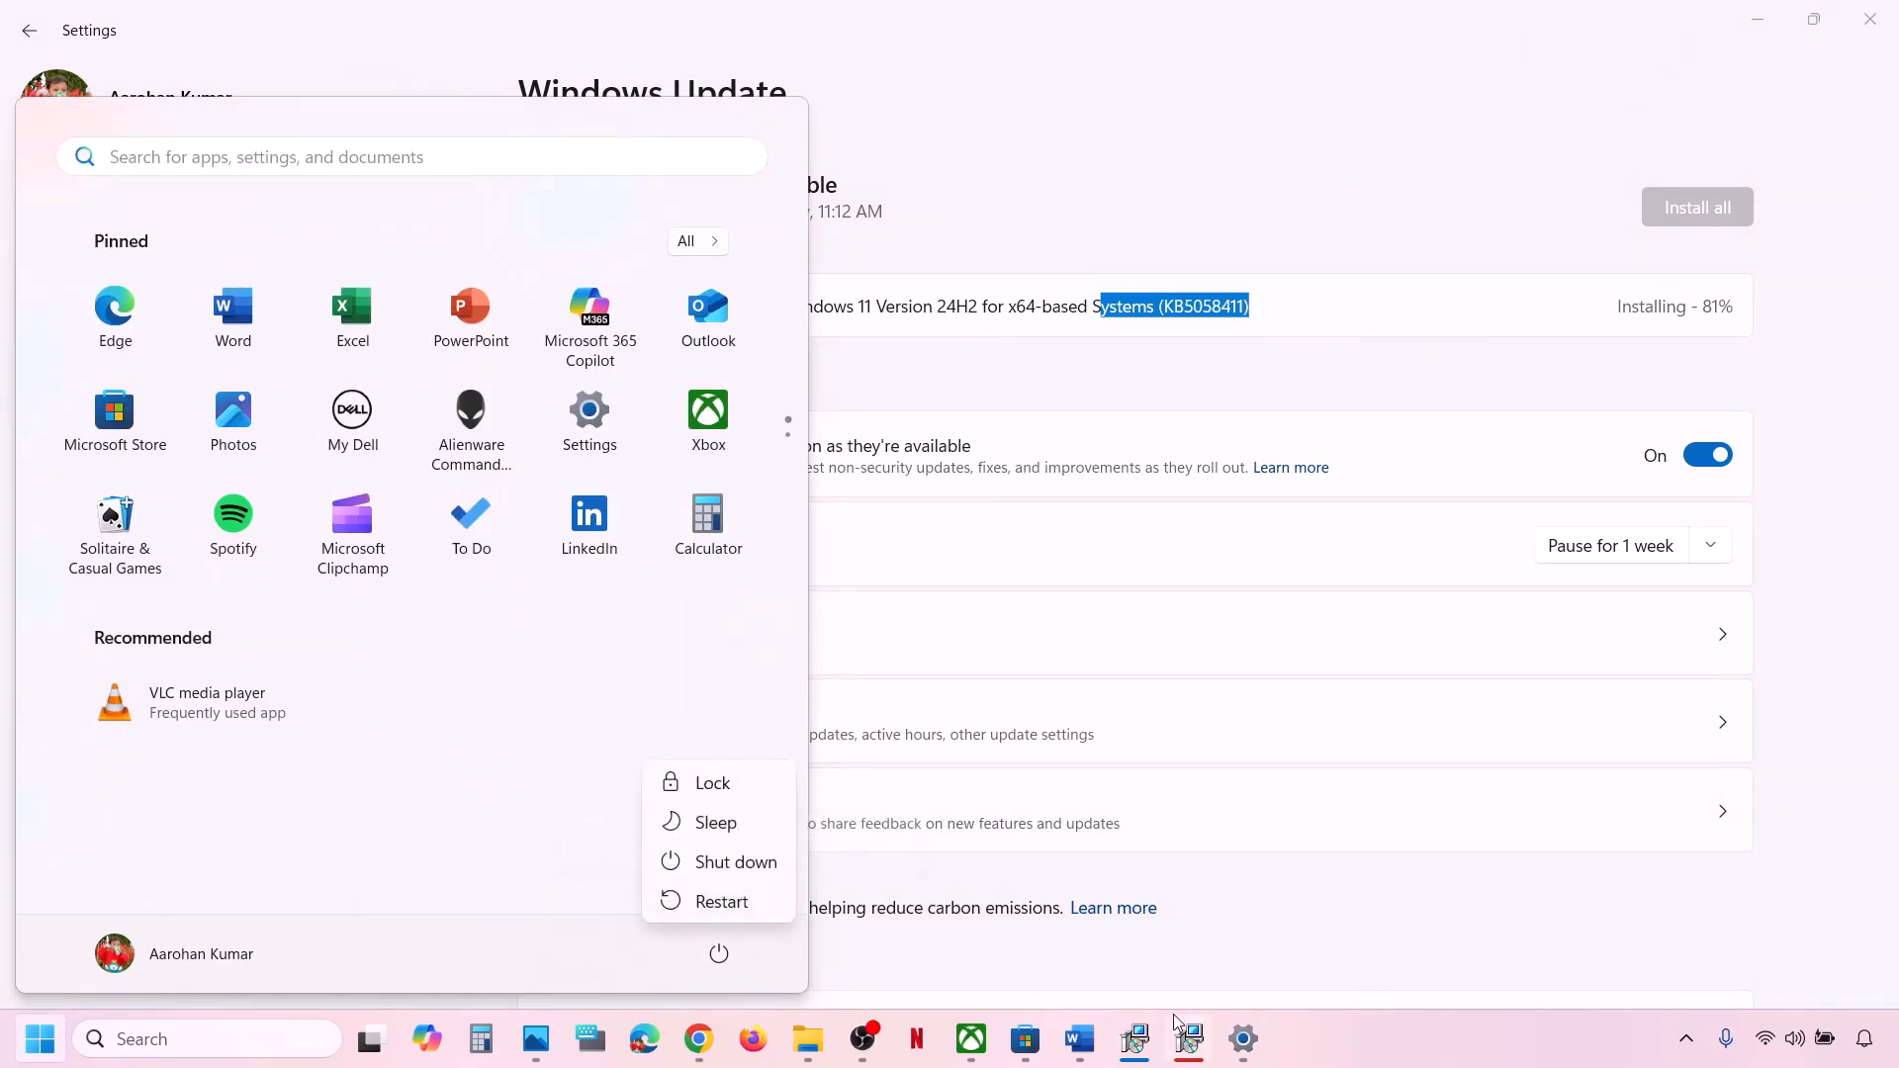
Copy wsreset from Step 17 in the Word document, run it through Windows search, and minimize the Store window that opens
left_click(1091, 1057)
scroll(748, 707, "down", 2)
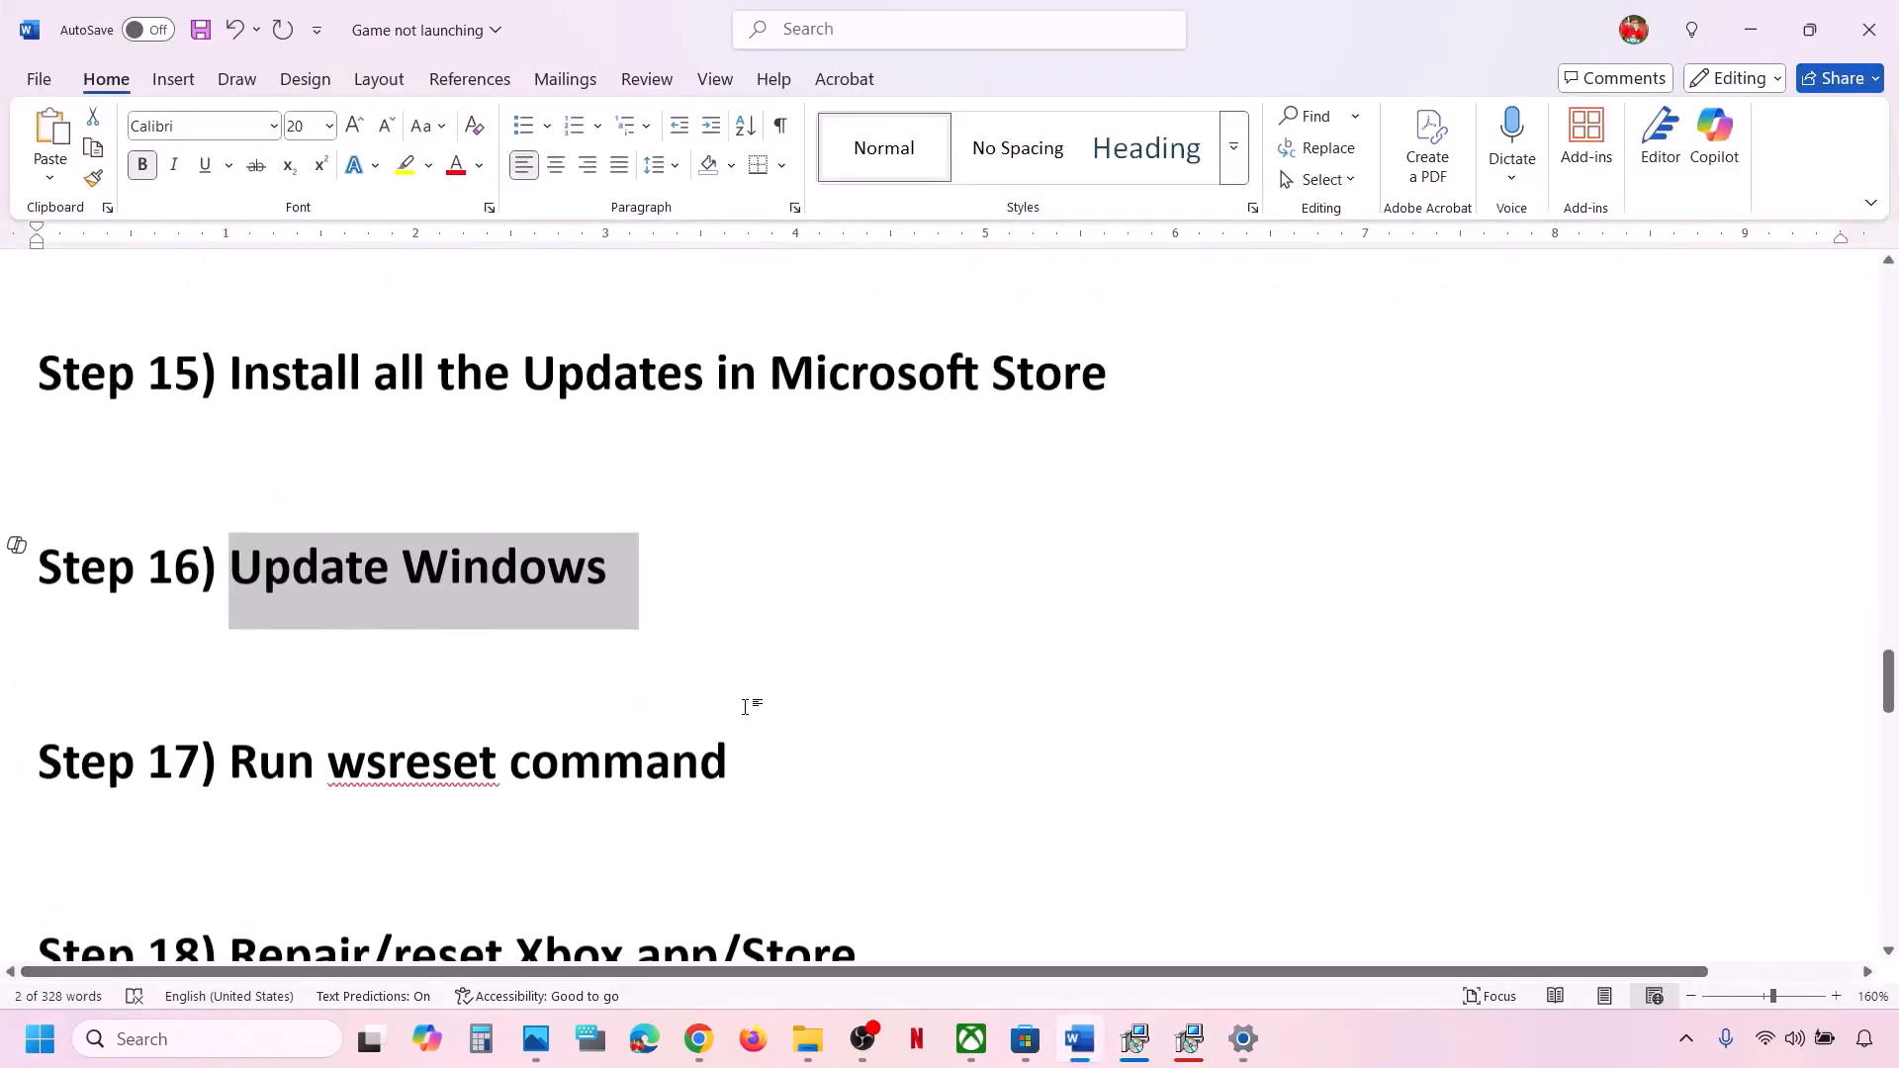
double_click(383, 763)
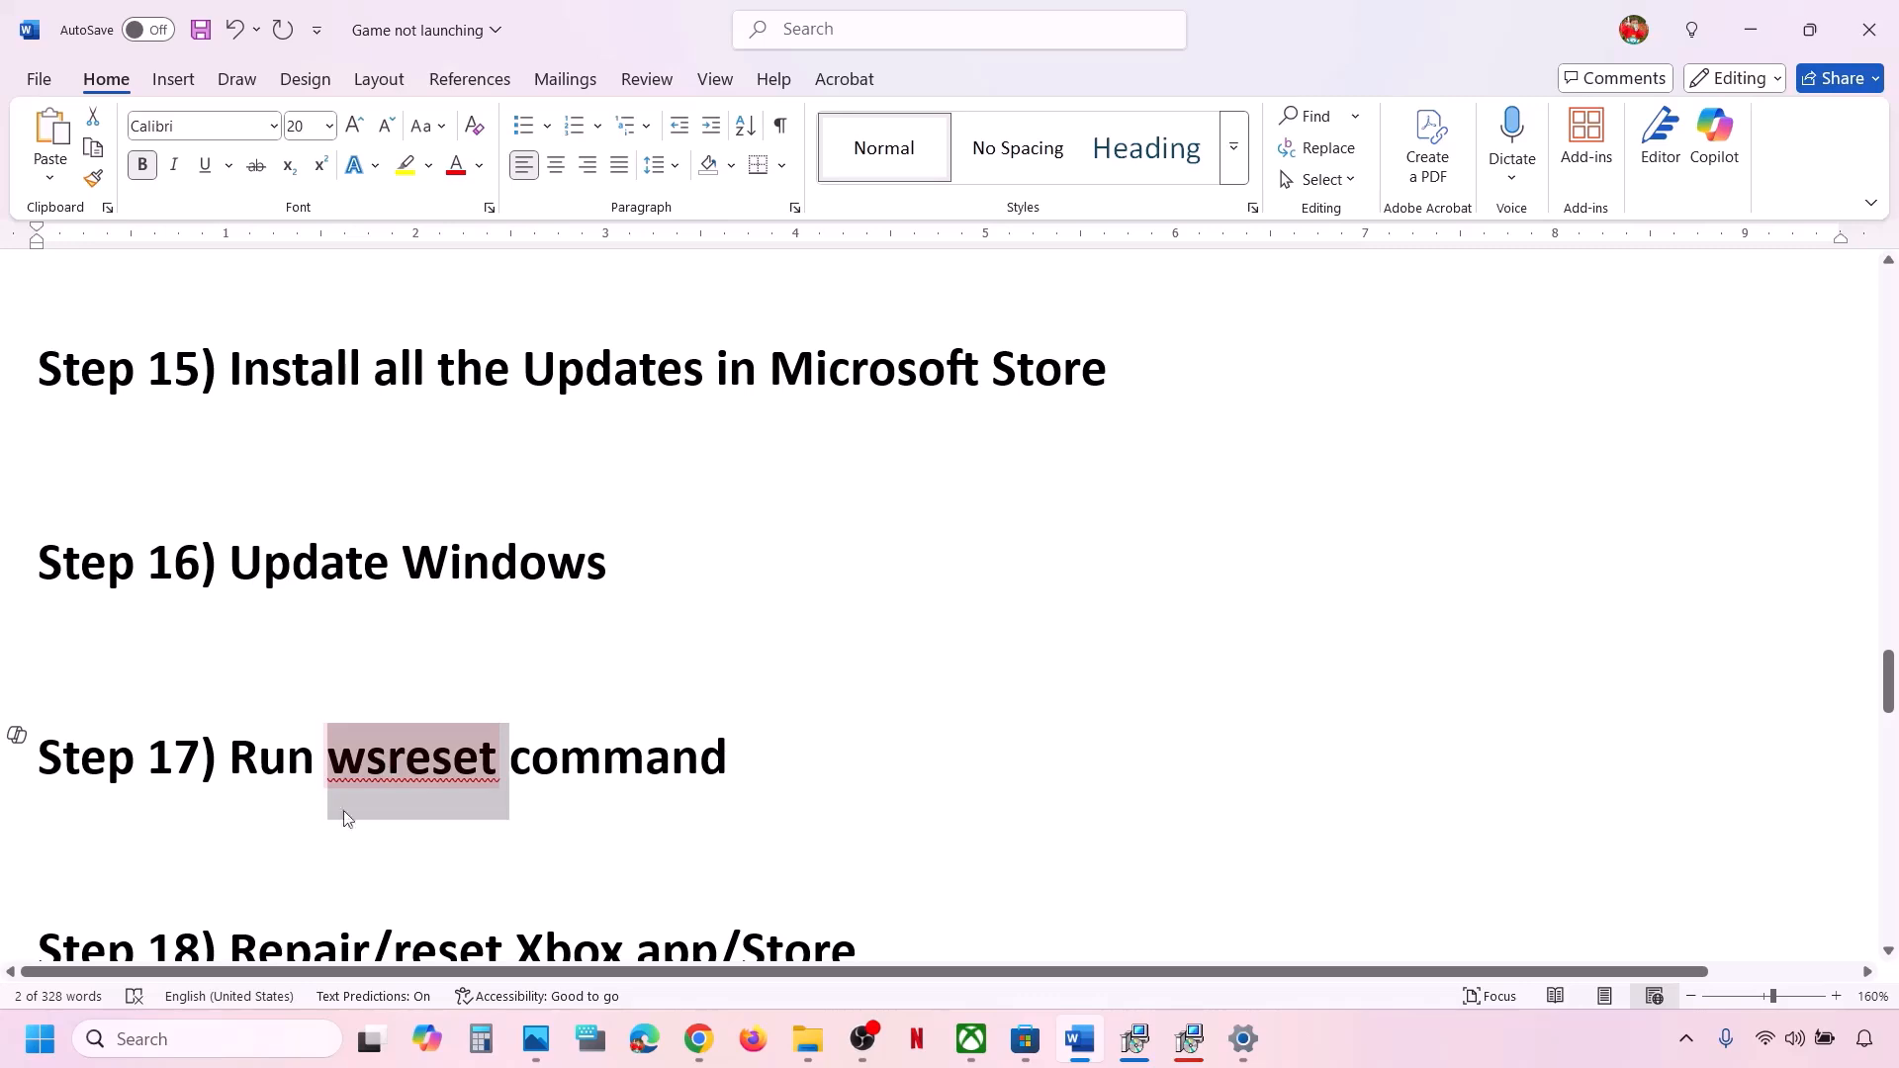
key("ctrl+c")
left_click(174, 1041)
key("ctrl+v")
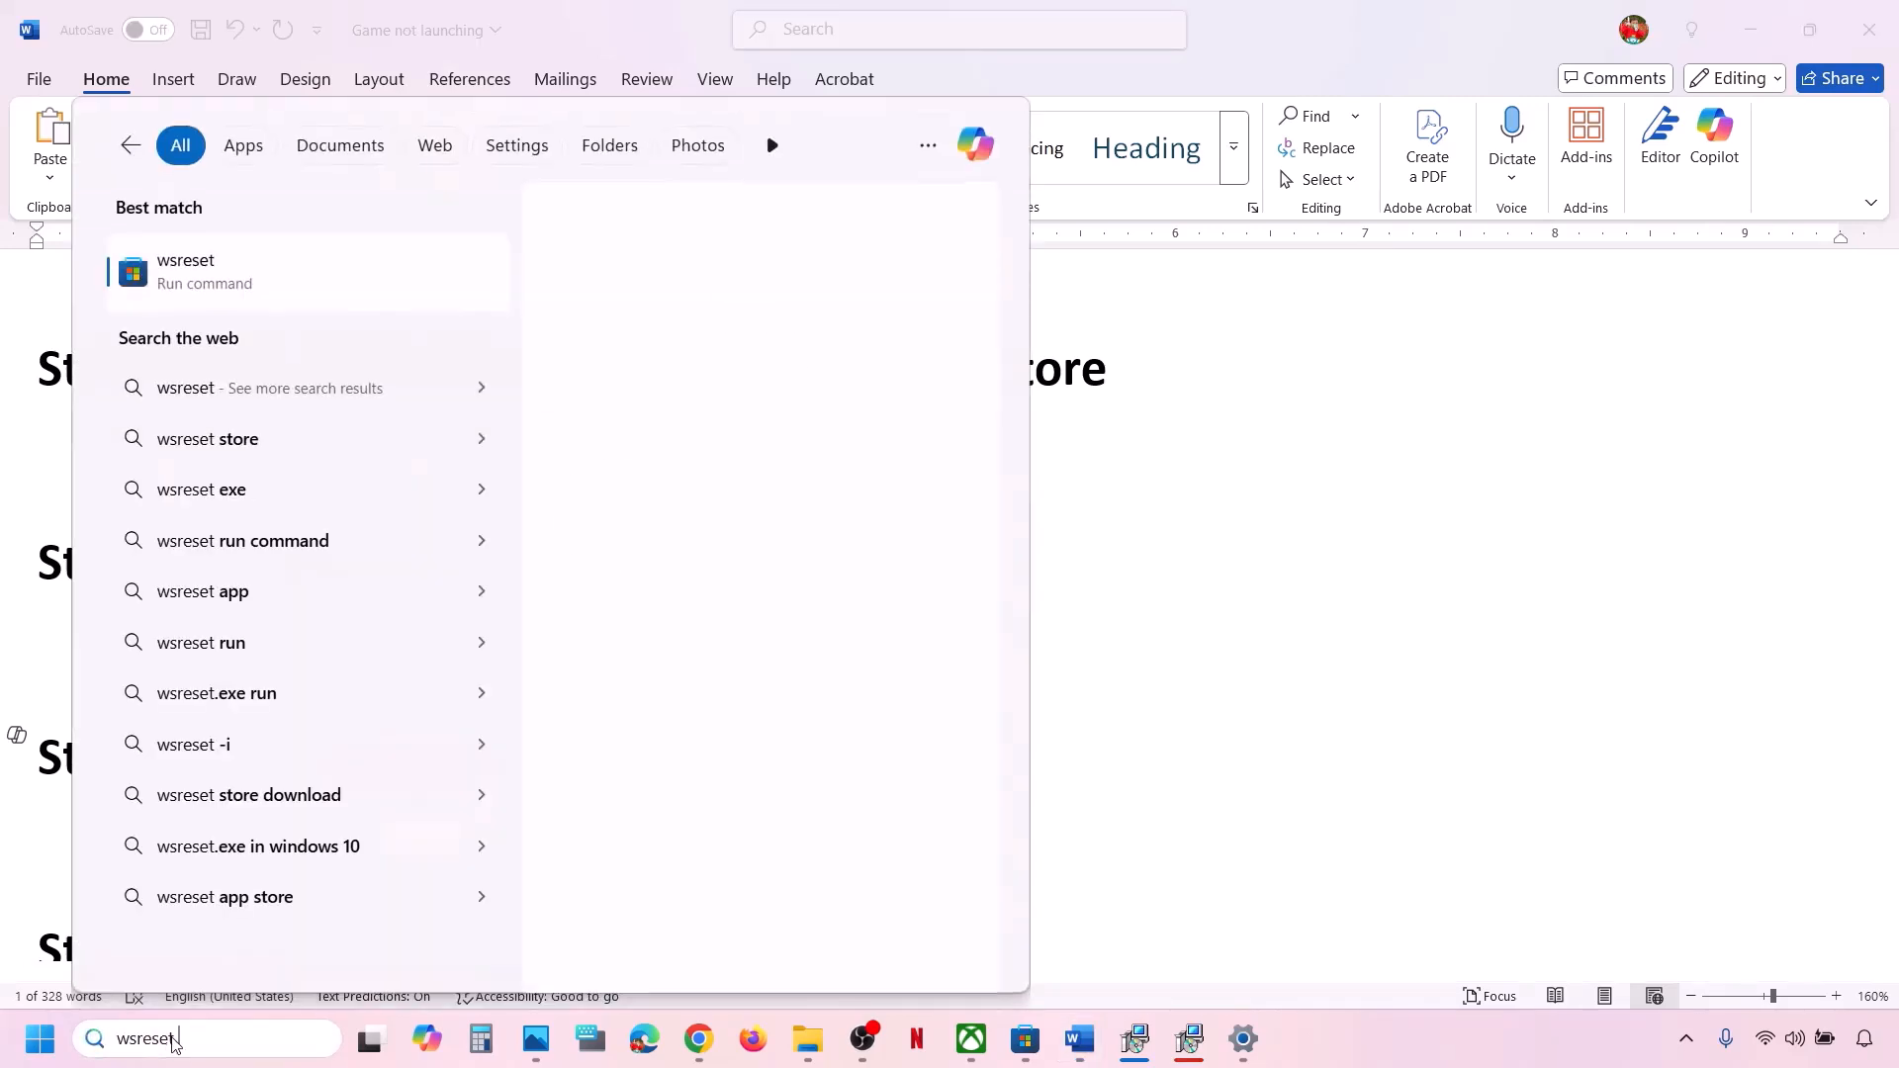
left_click(254, 286)
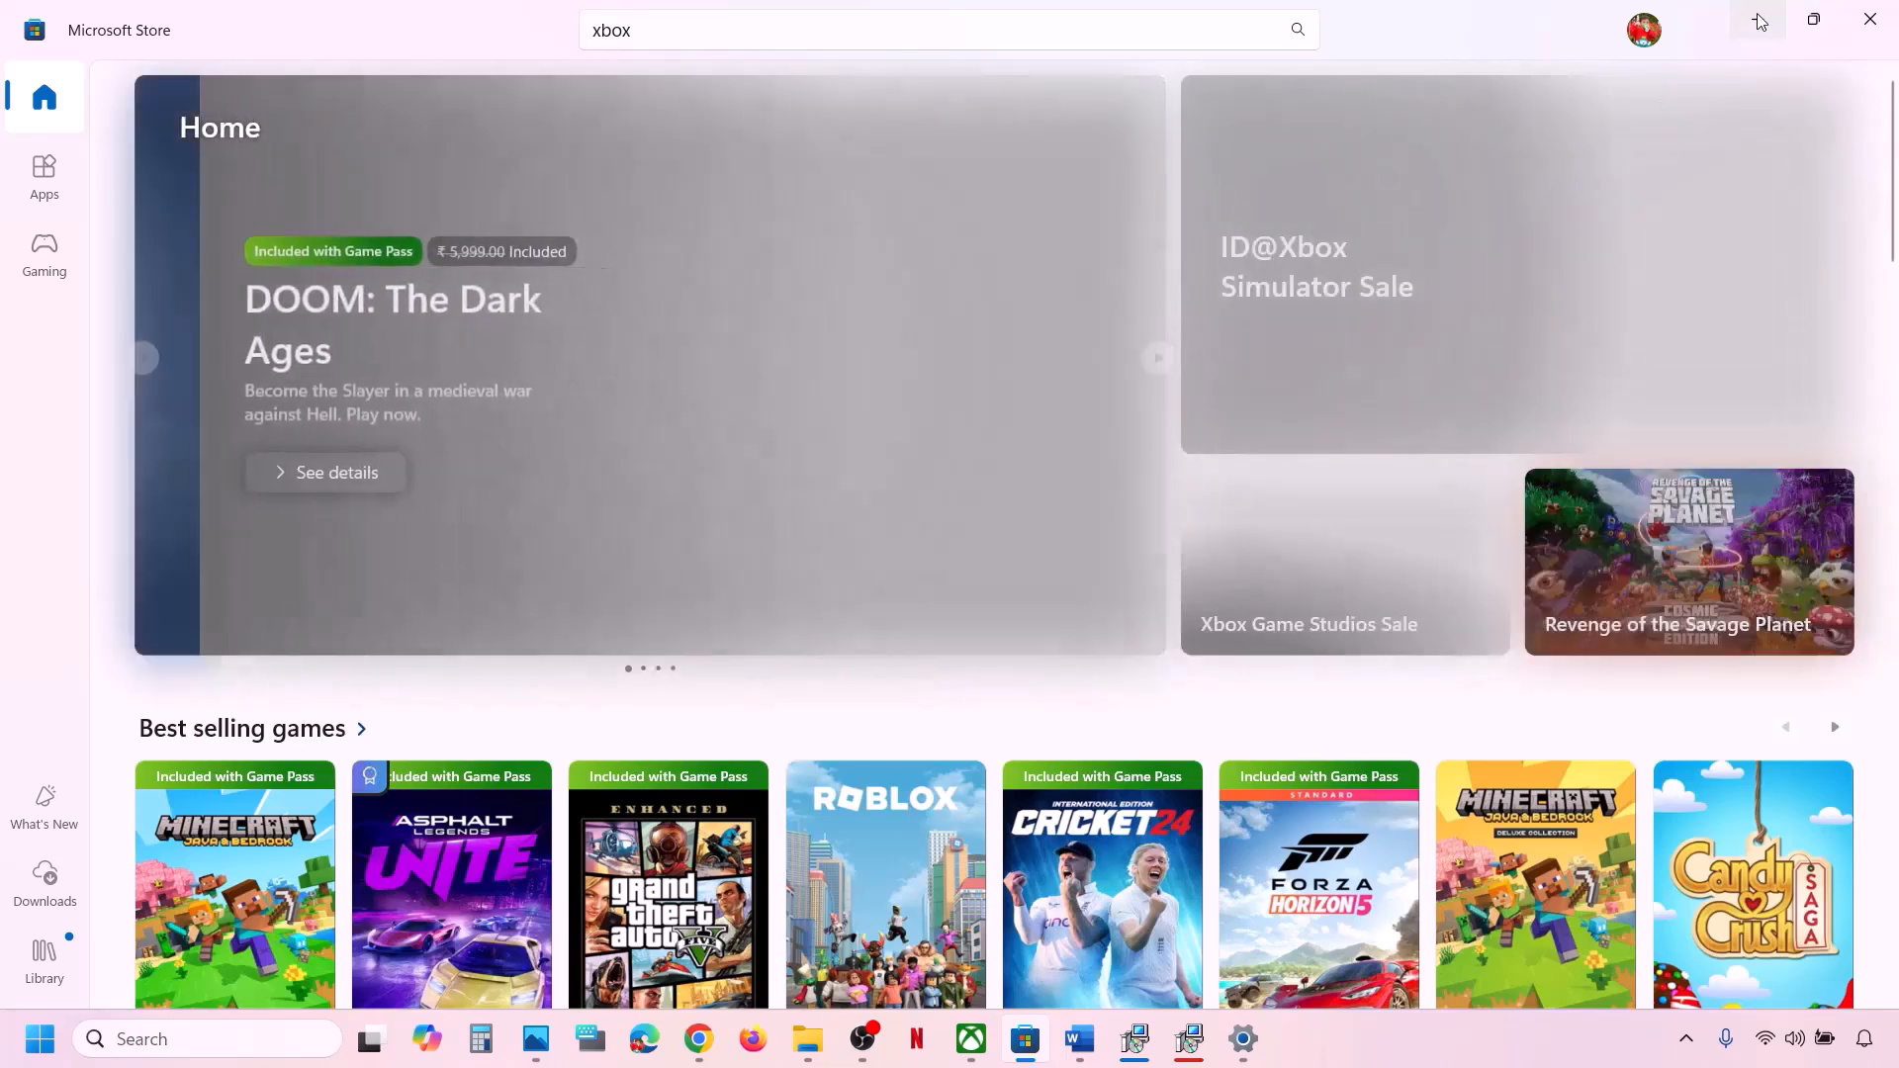
left_click(1759, 20)
scroll(607, 697, "down", 3)
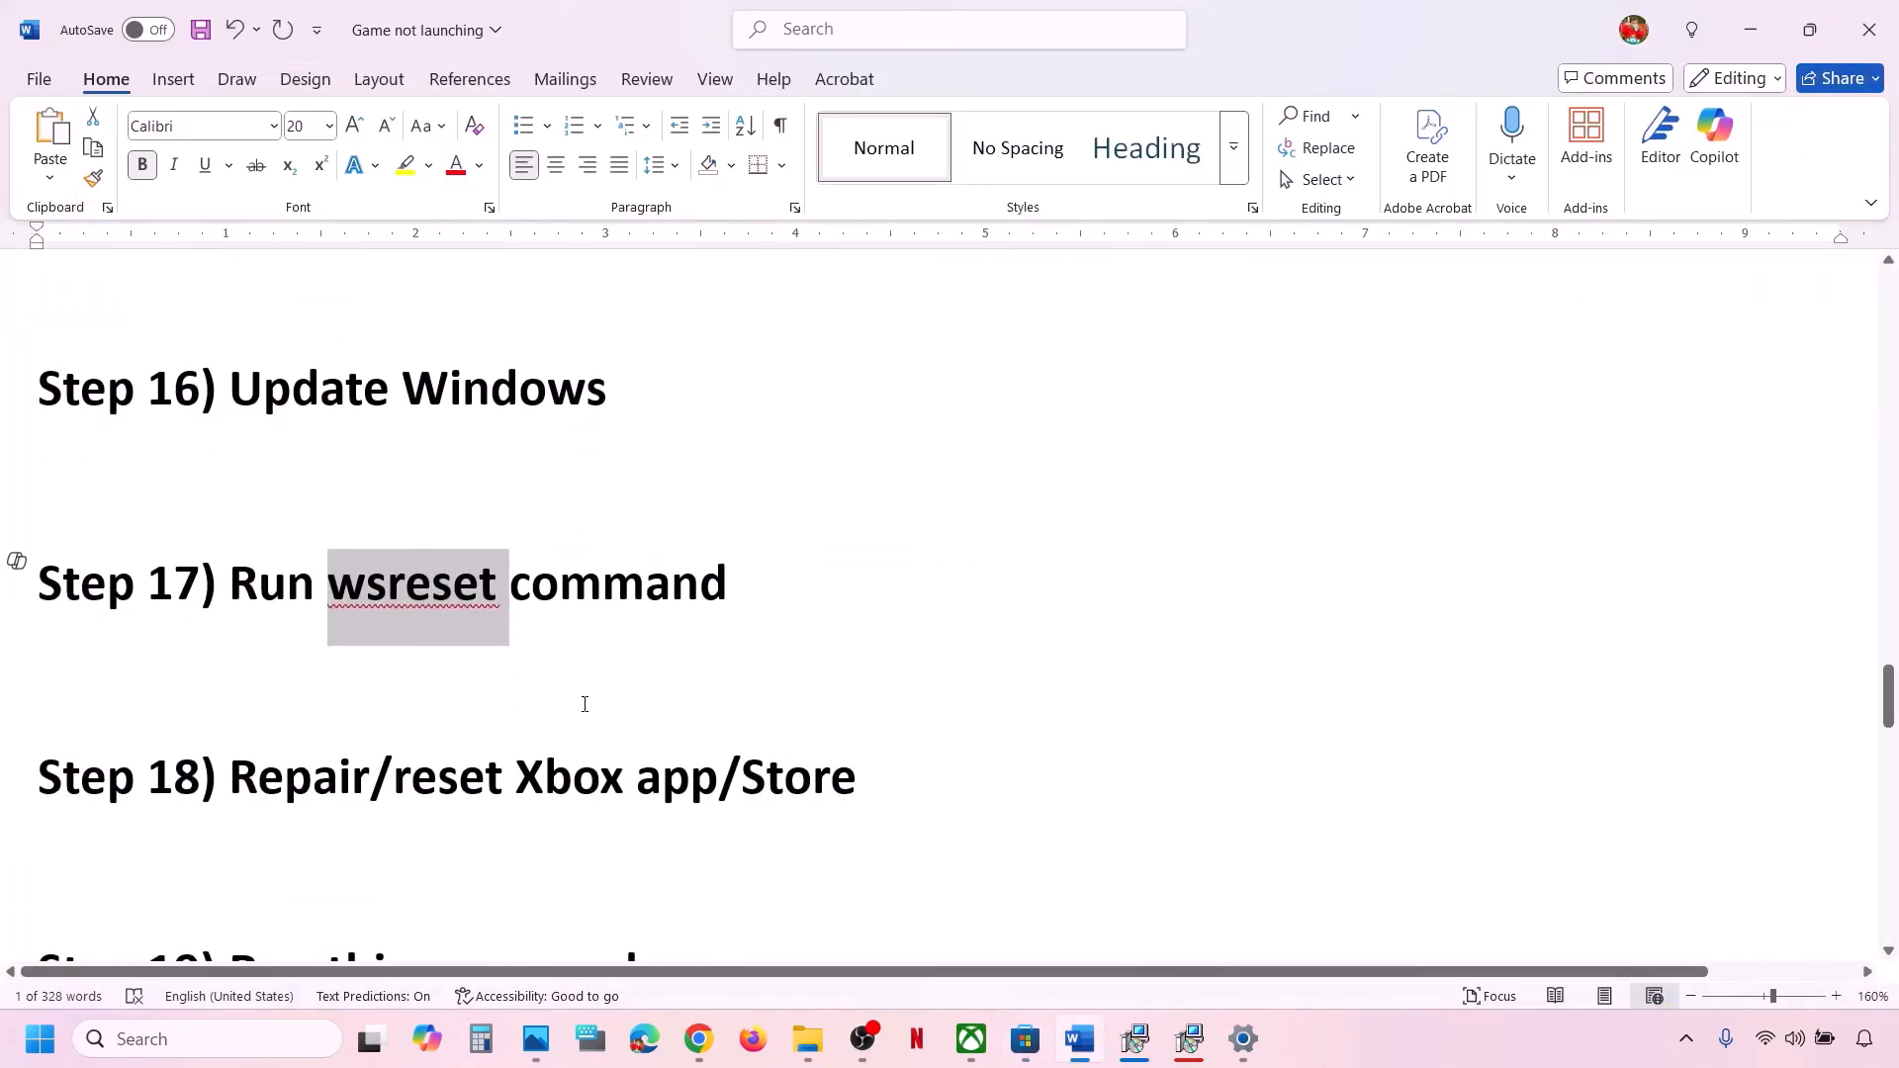
Highlight the Step 18 "Repair/reset Xbox app/Store" instruction in the Word document, and open the Xbox app's settings page from Windows search
left_click_drag(297, 766, 942, 755)
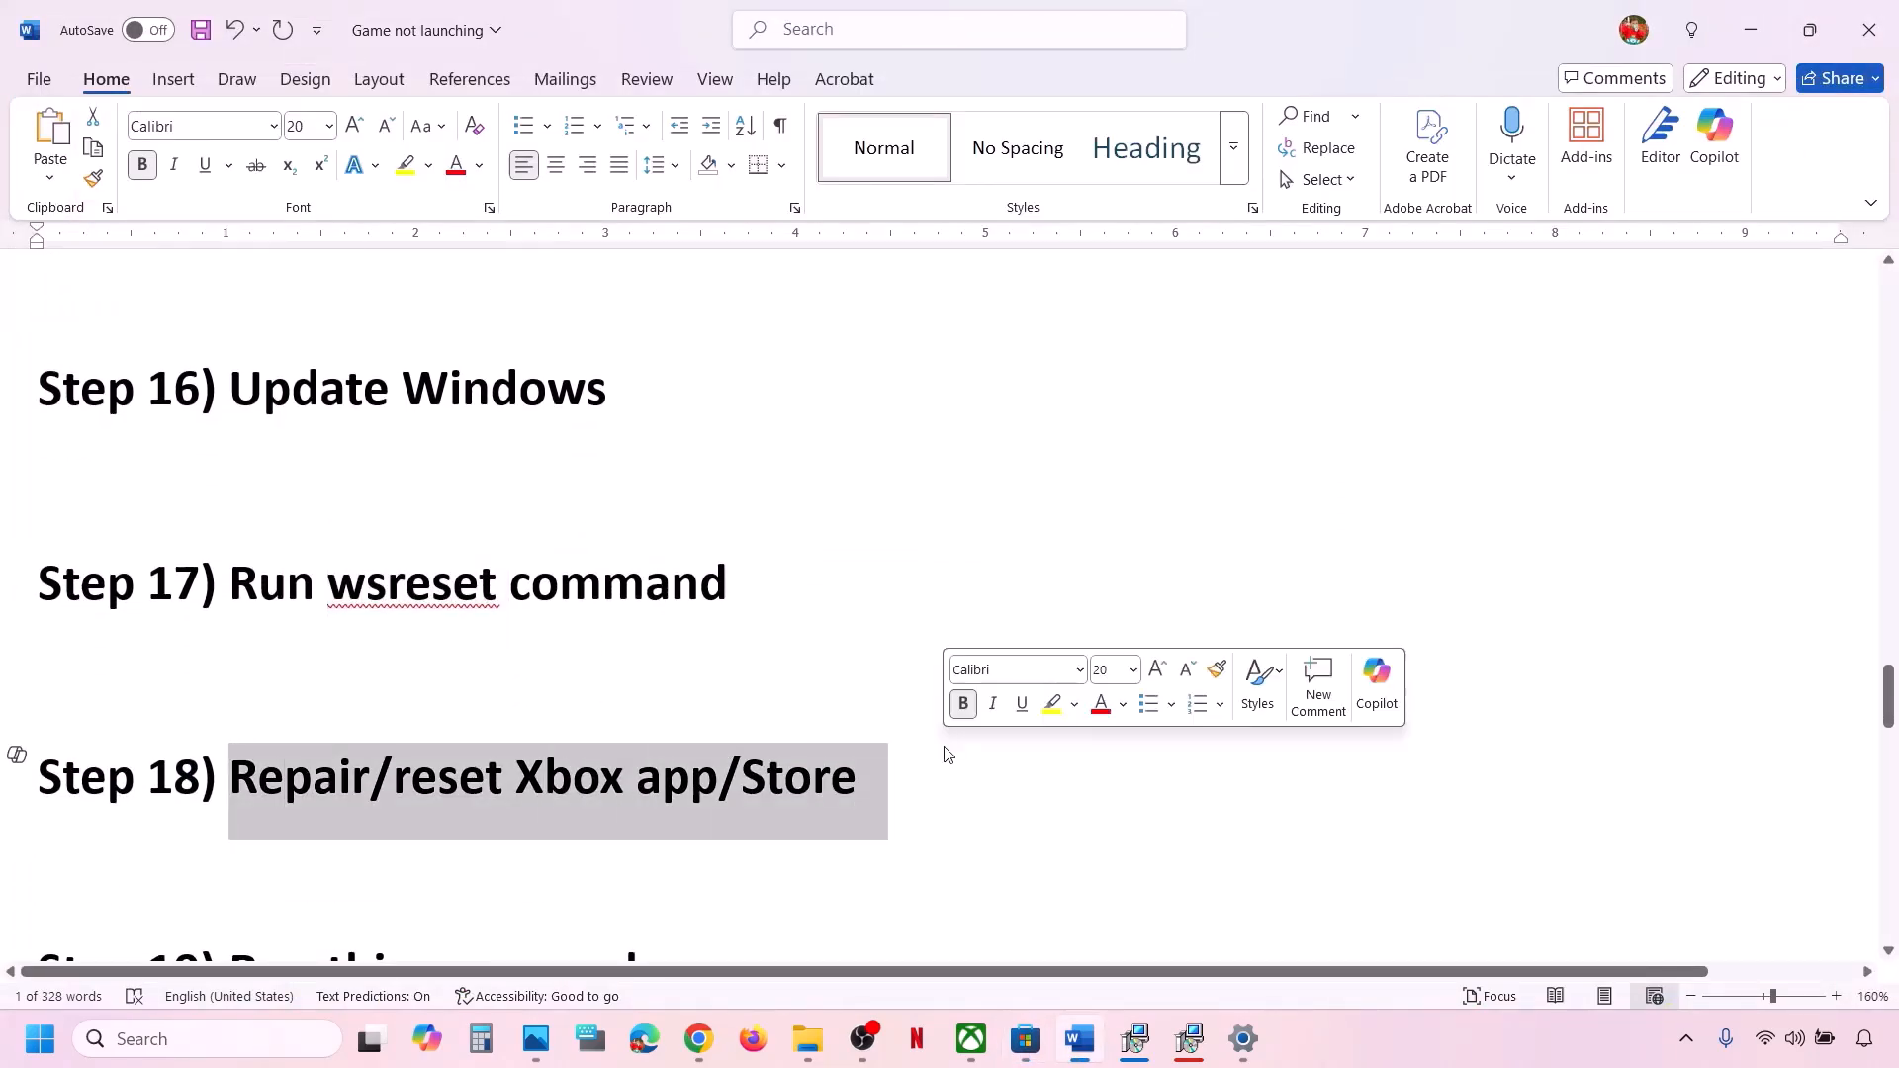
left_click(230, 1041)
type("xbox")
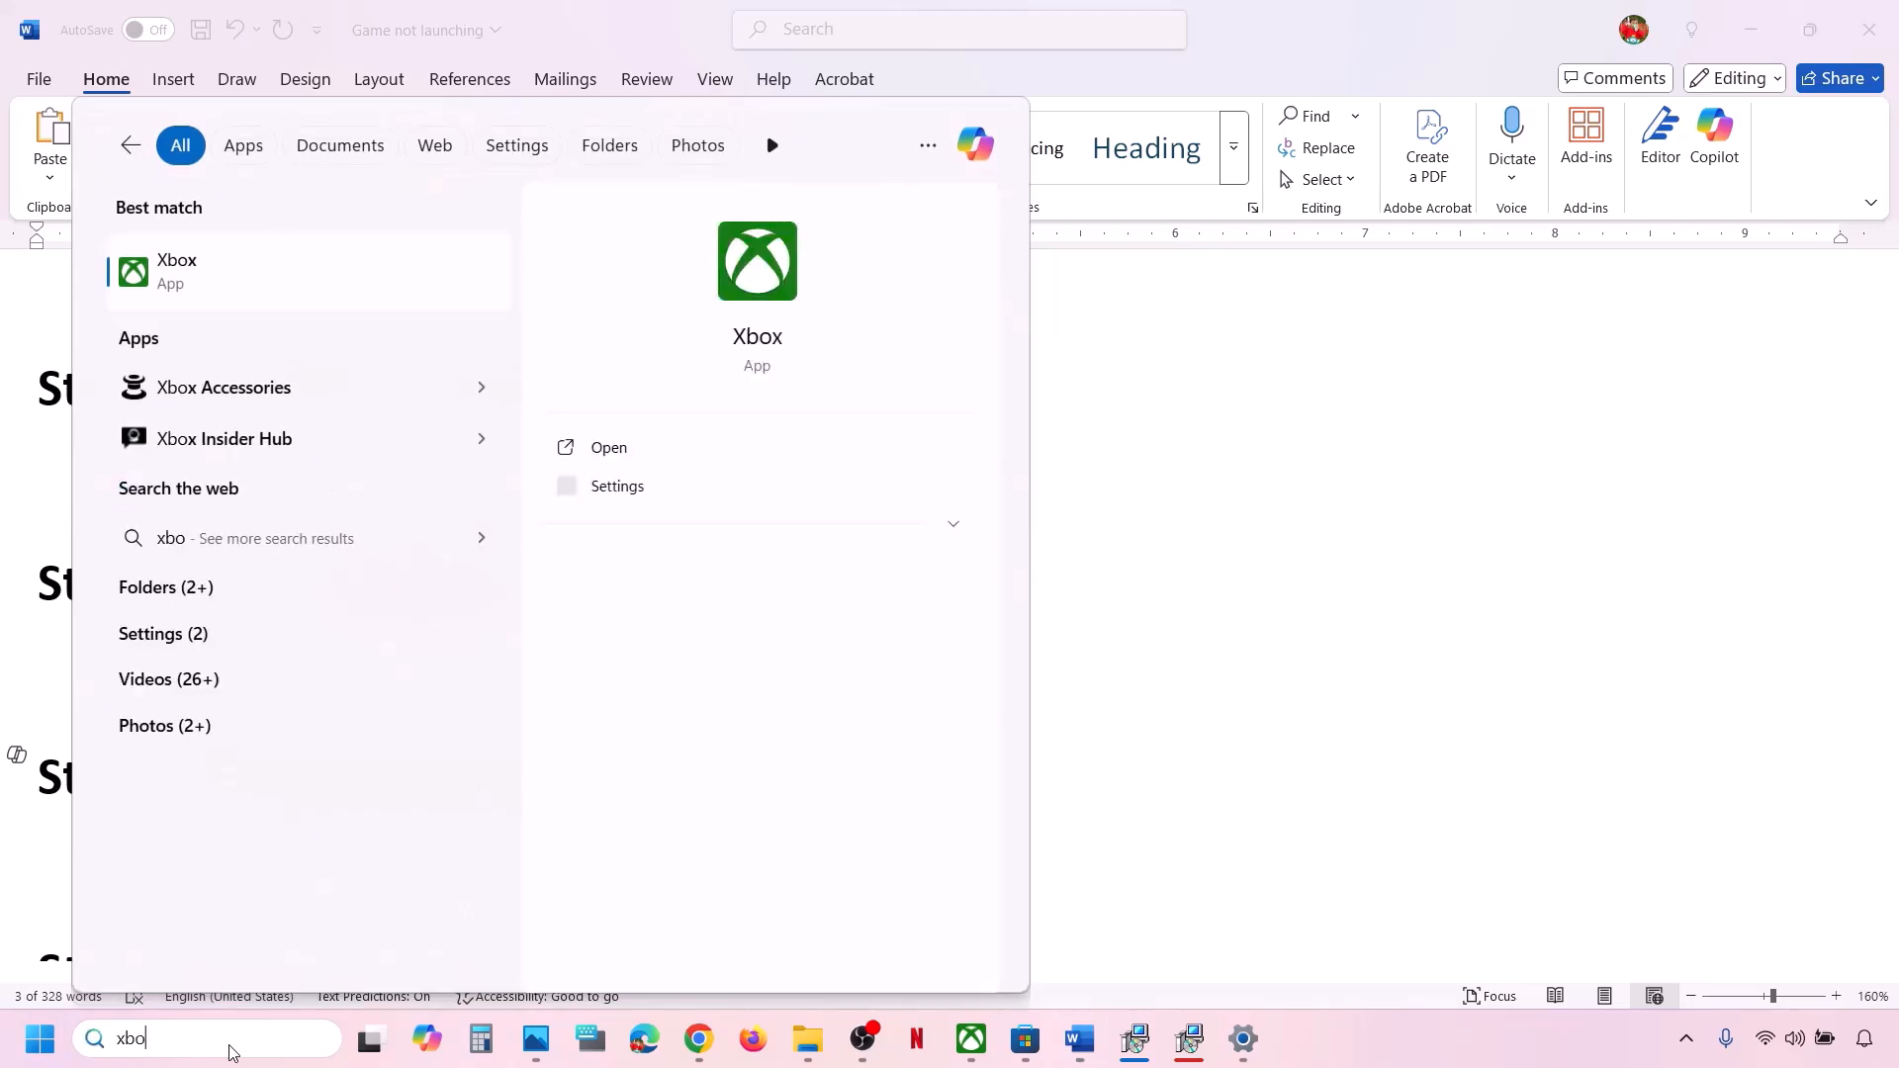
right_click(233, 277)
left_click(360, 390)
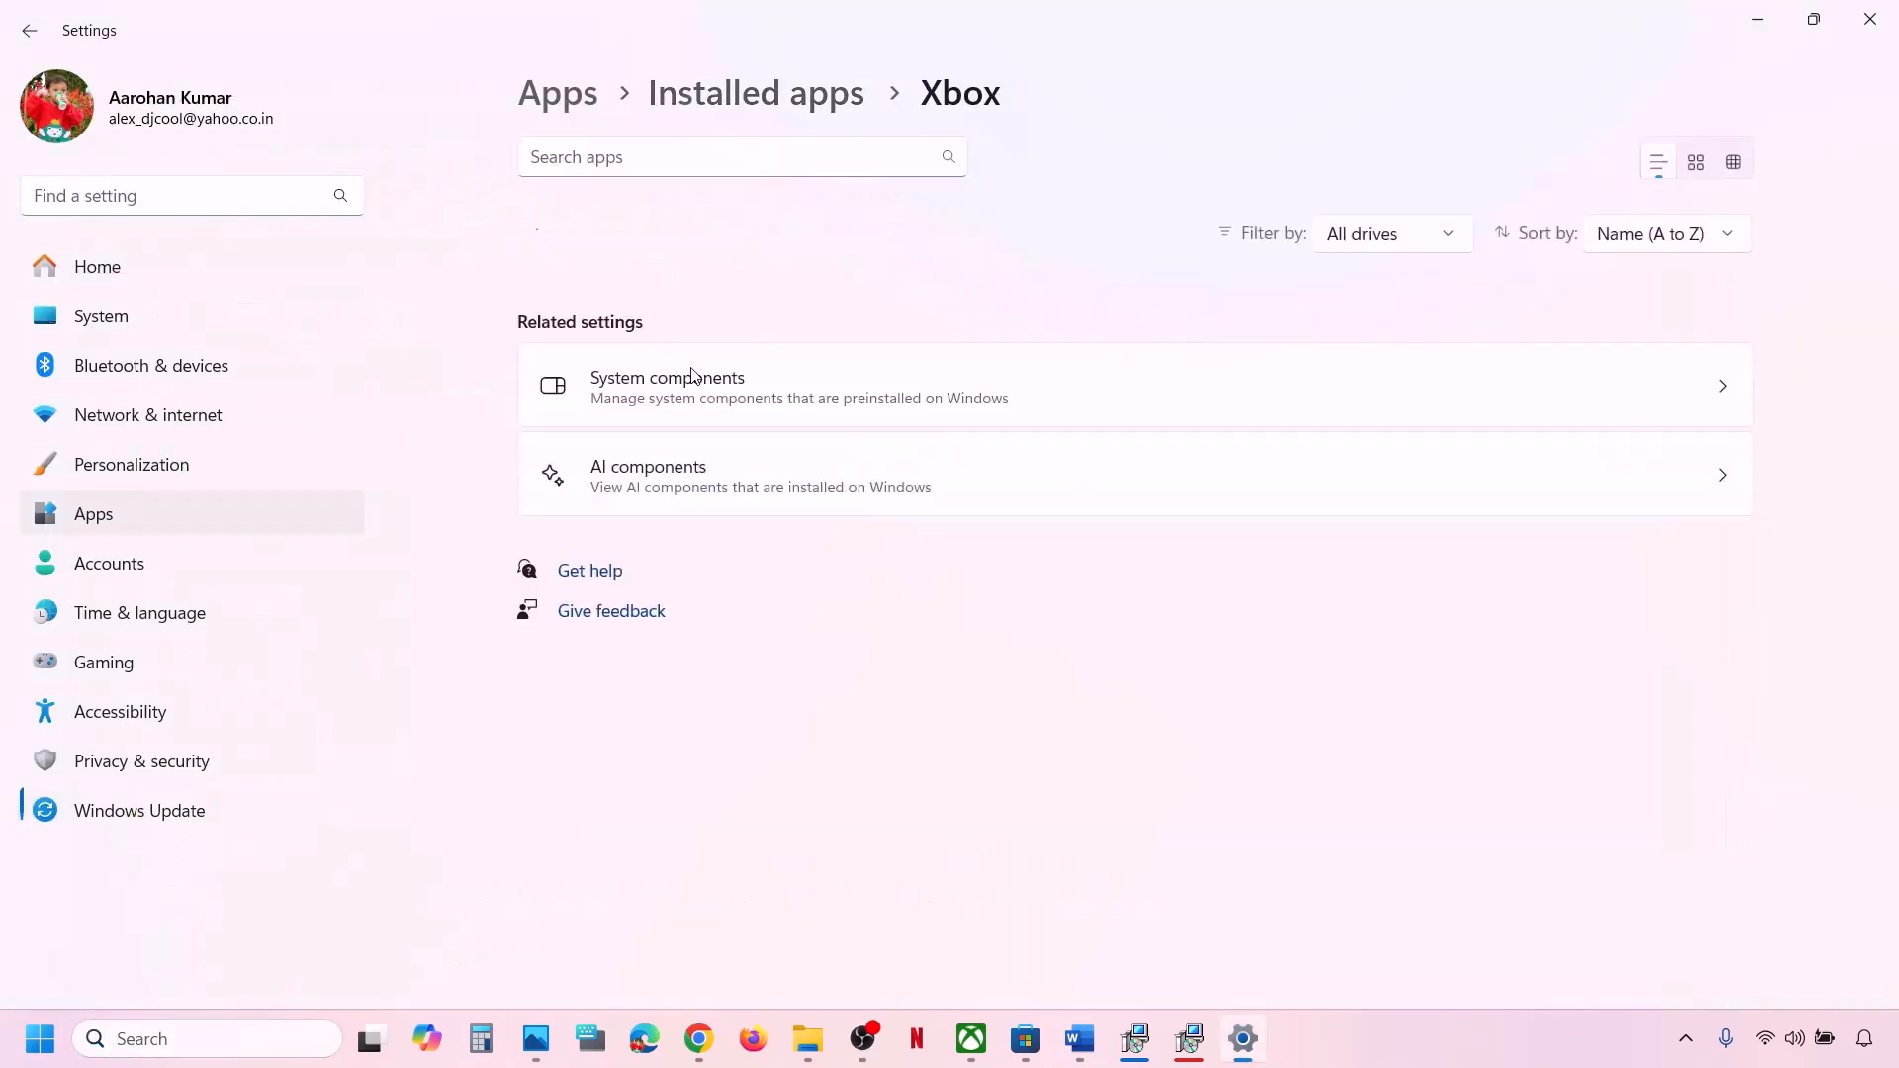
Repair the Xbox app, and reset it with deletion of its app data confirmed
scroll(854, 432, "down", 10)
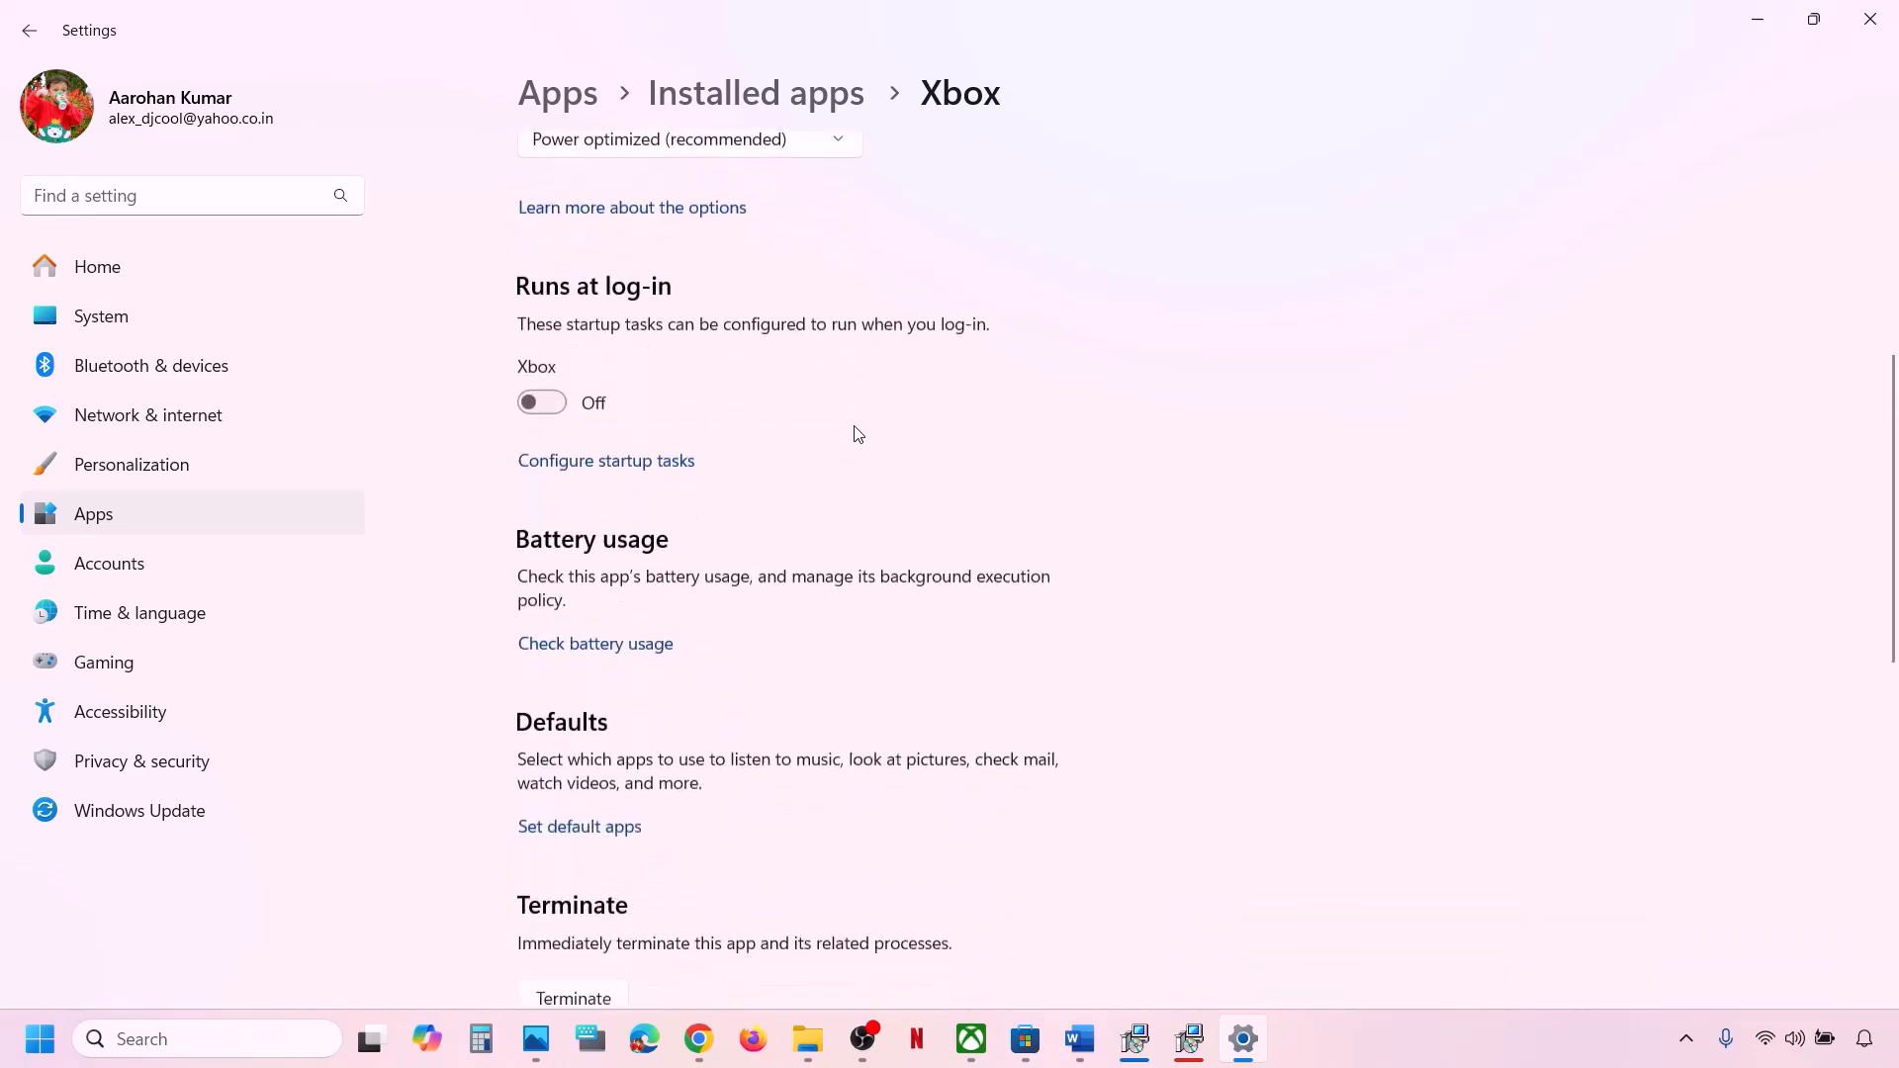
left_click(573, 651)
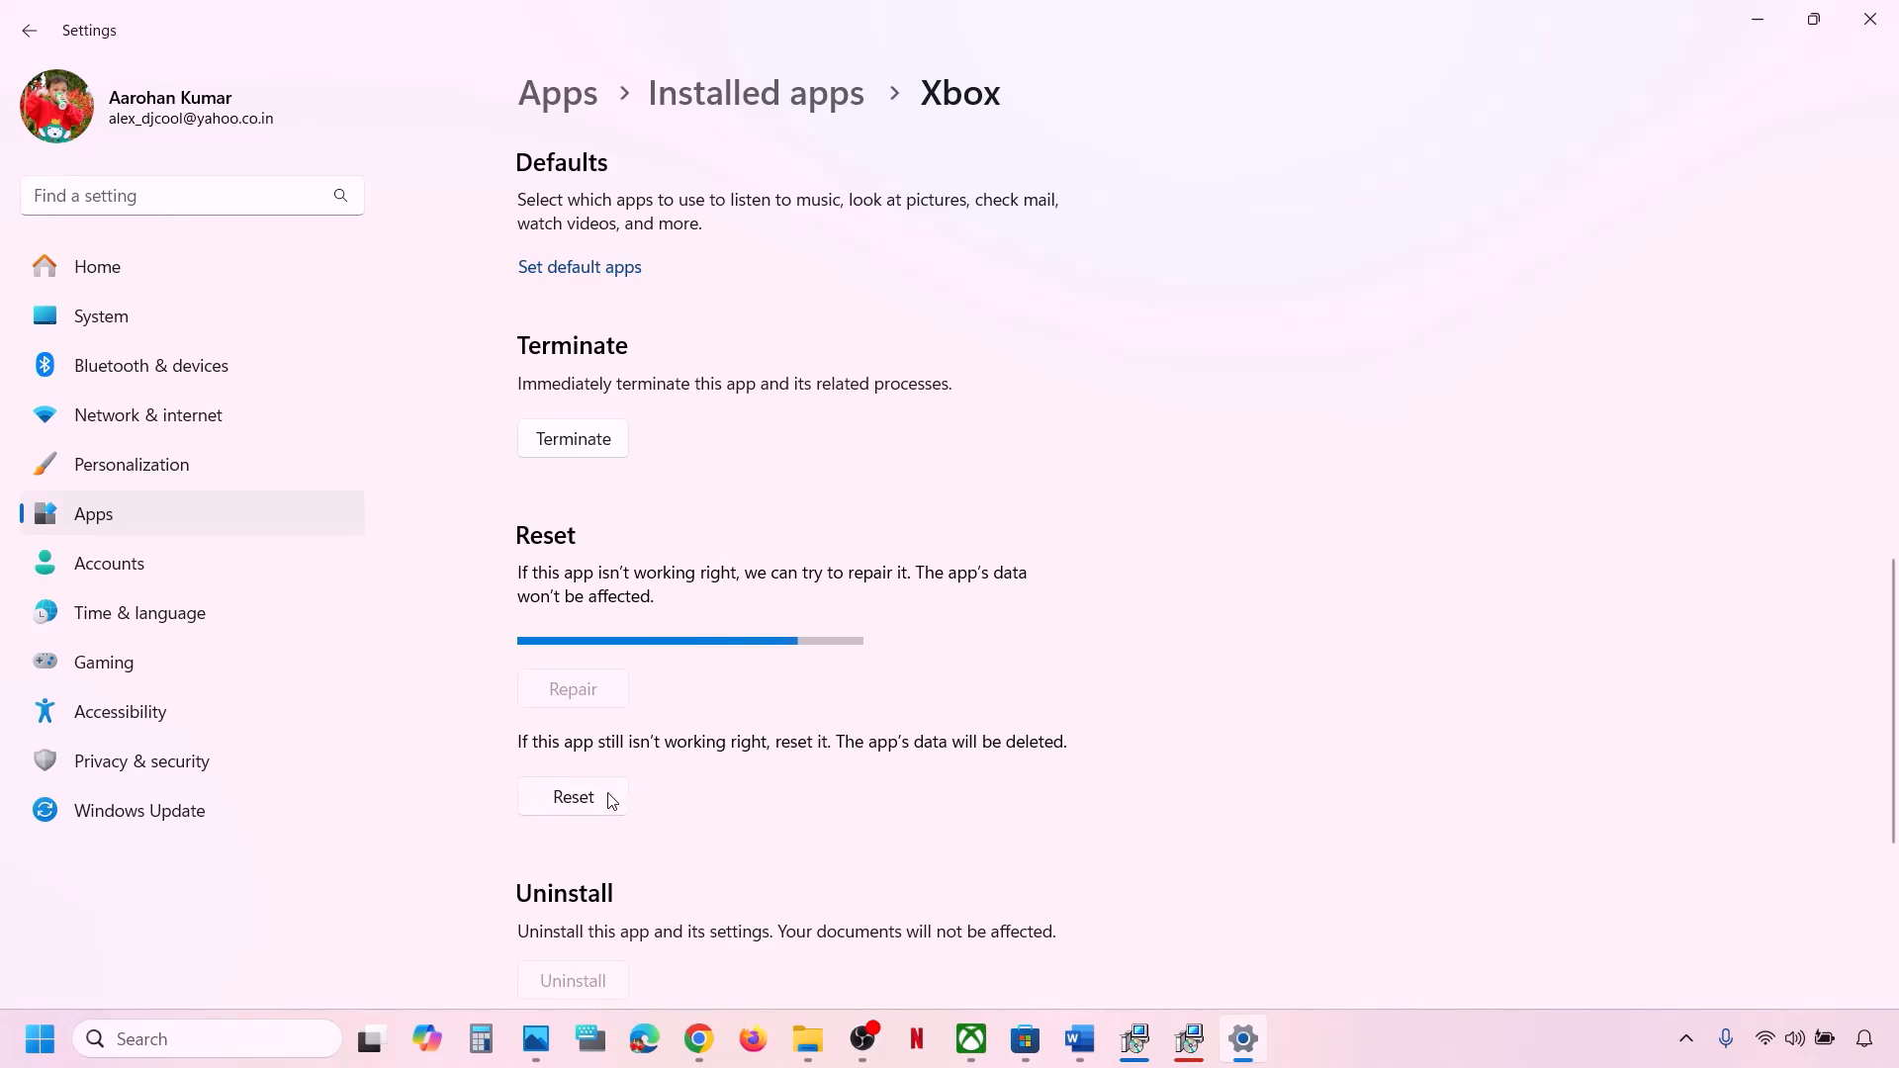
left_click(593, 764)
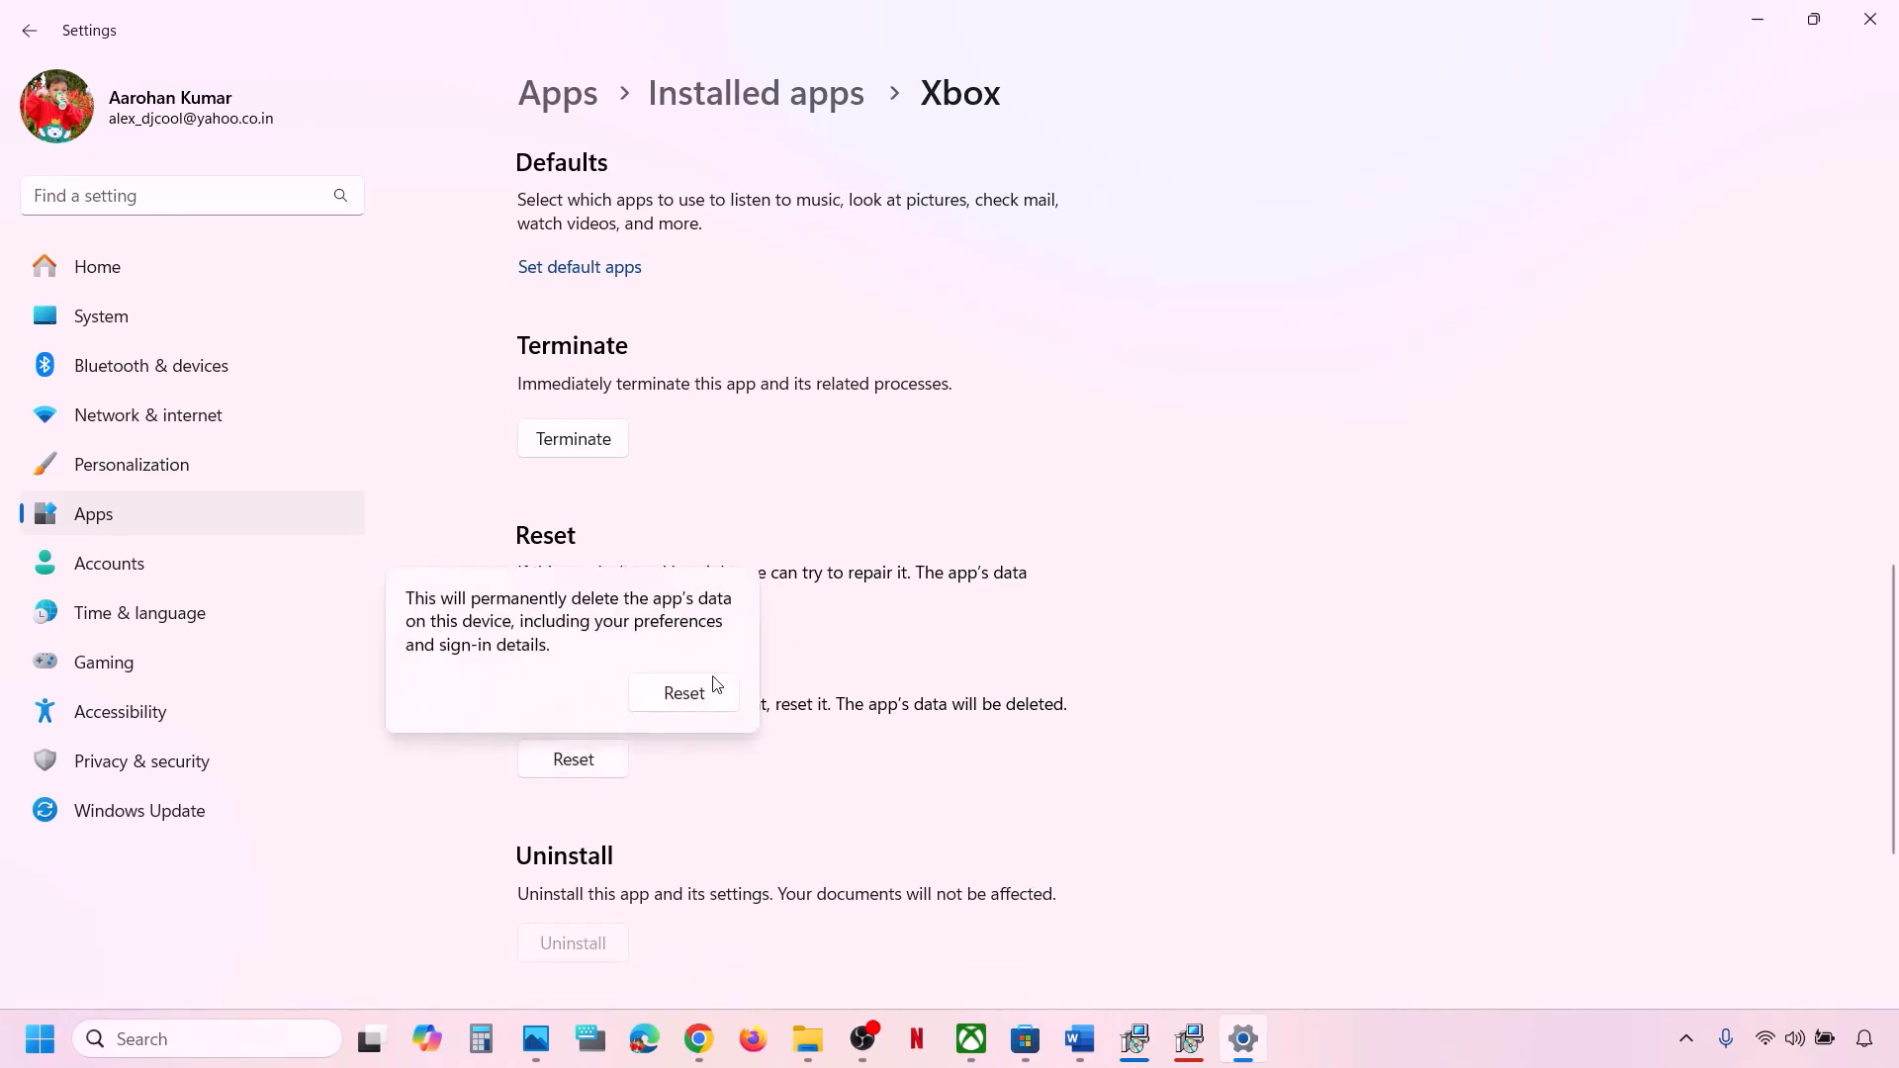
left_click(684, 694)
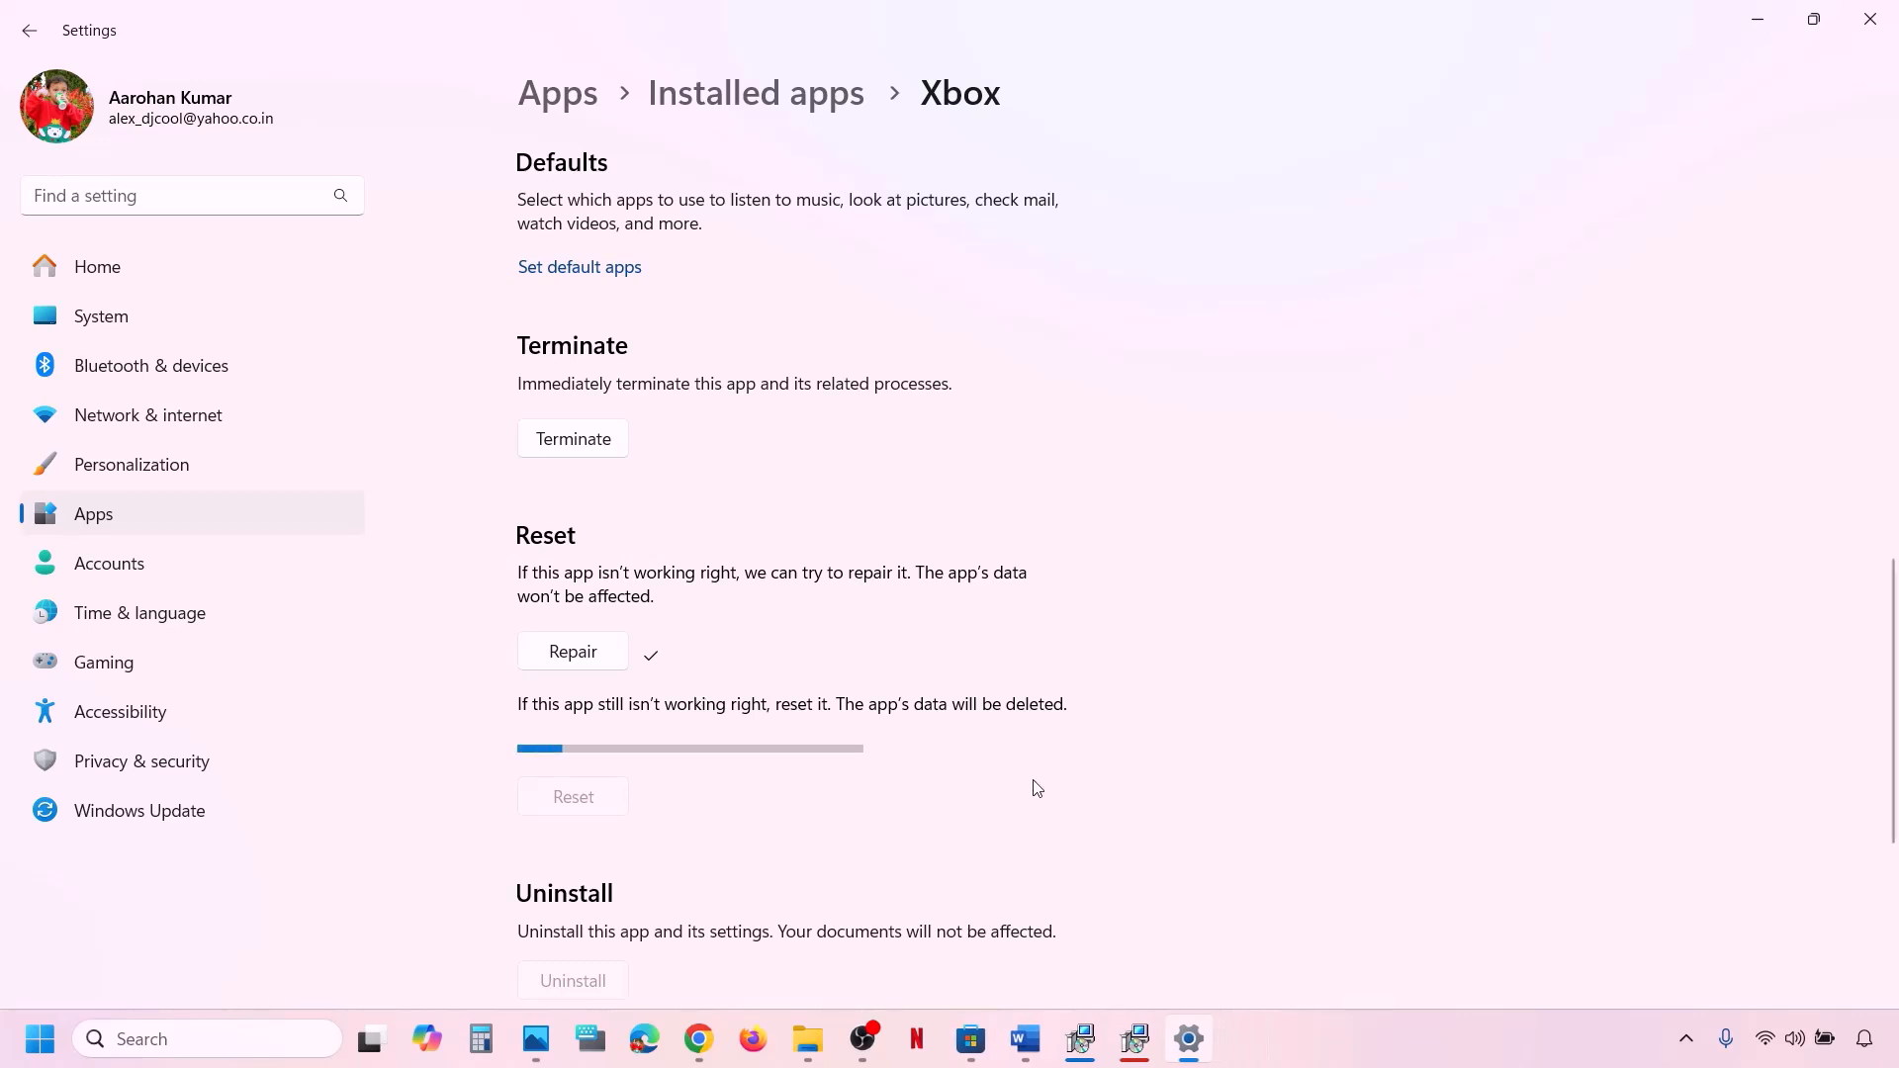
Launch the Xbox app through Windows search
left_click(250, 1036)
type("xbox")
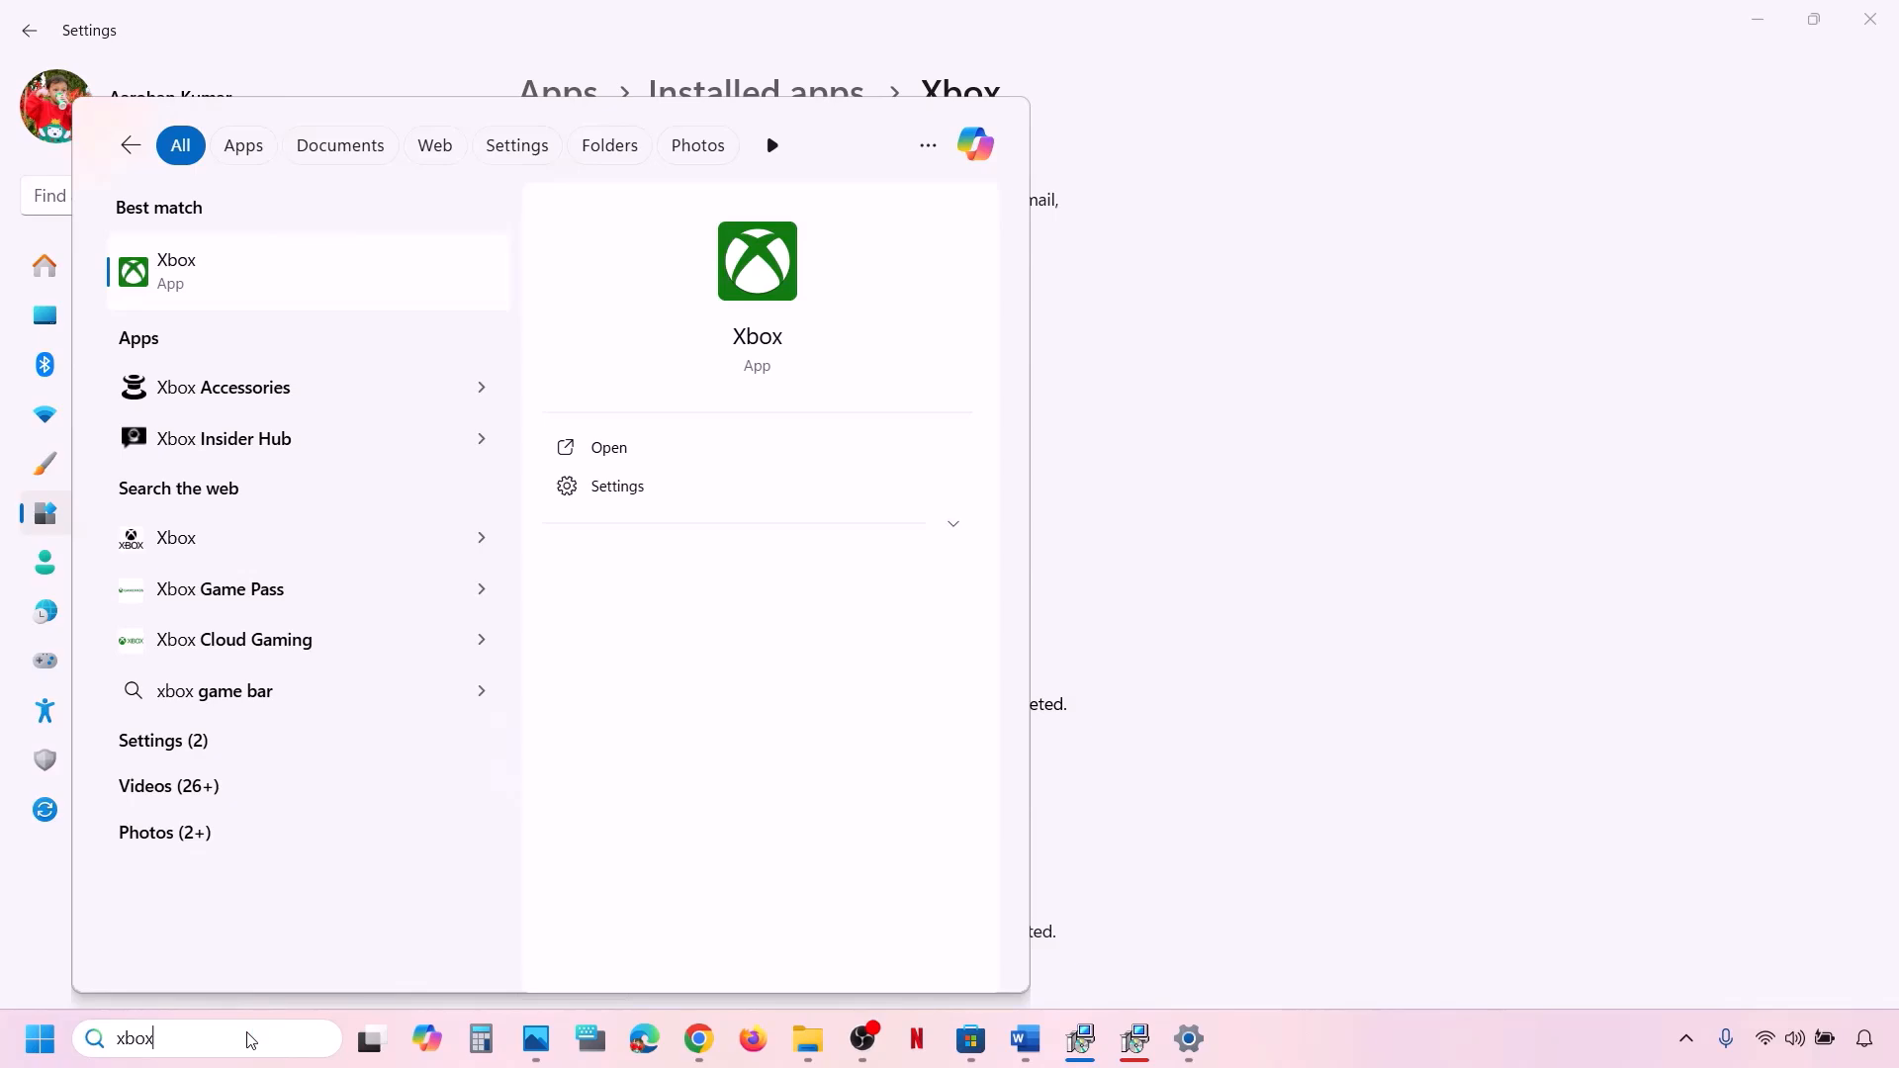
key("Return")
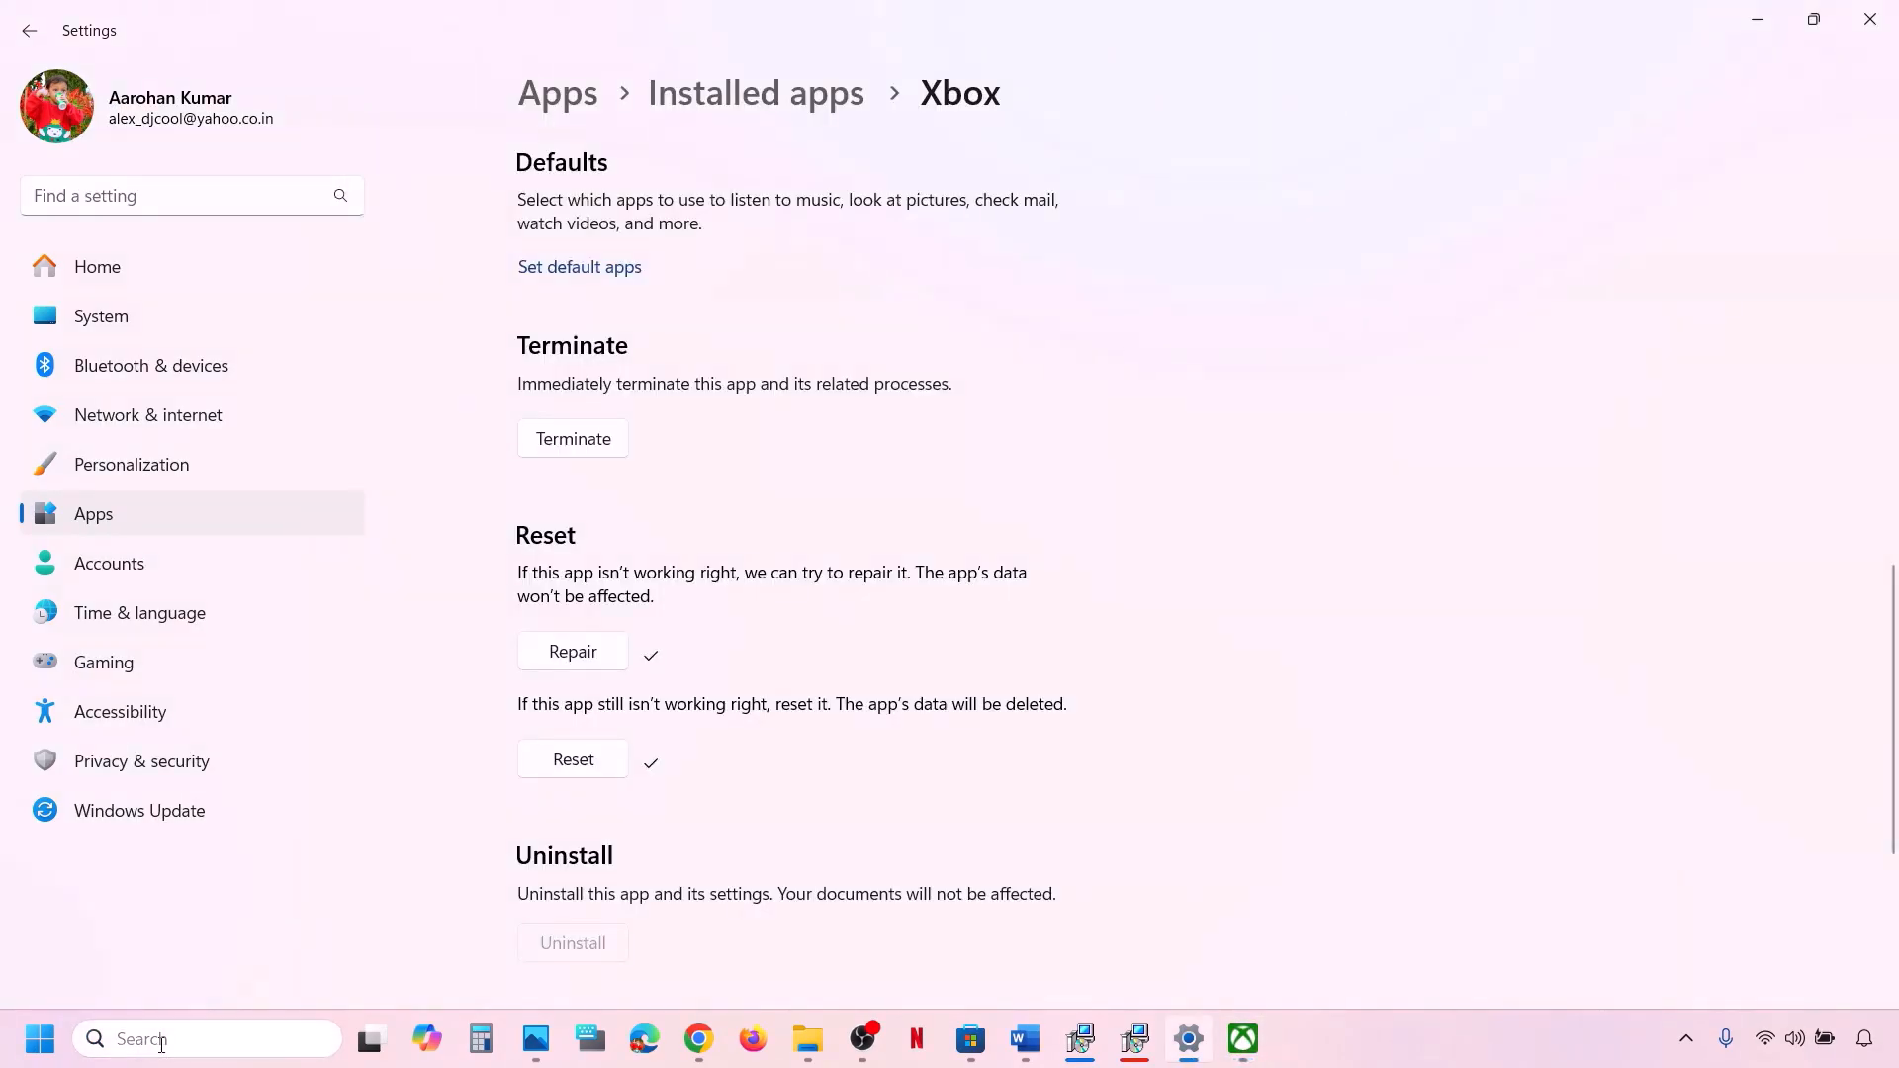
Search Windows for store and open the Microsoft Store's app settings page
left_click(164, 1038)
type("sto")
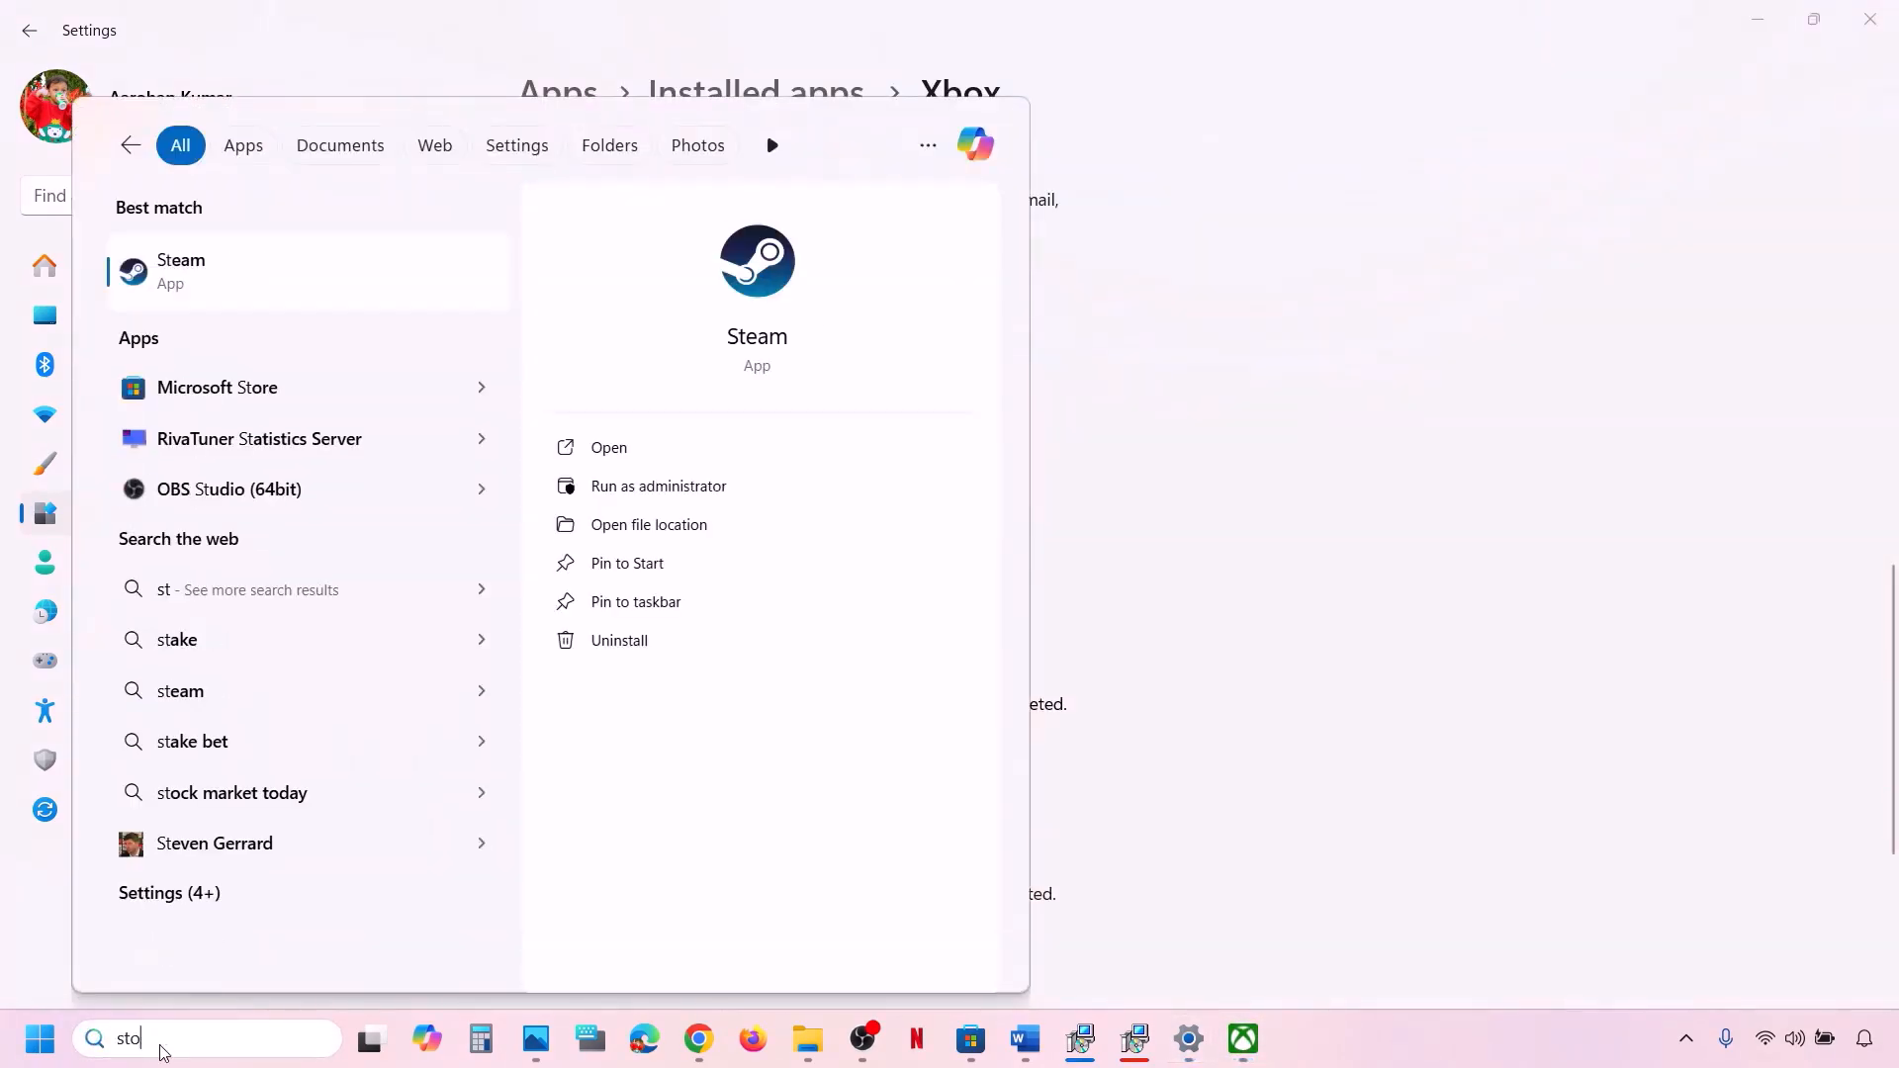
type("re")
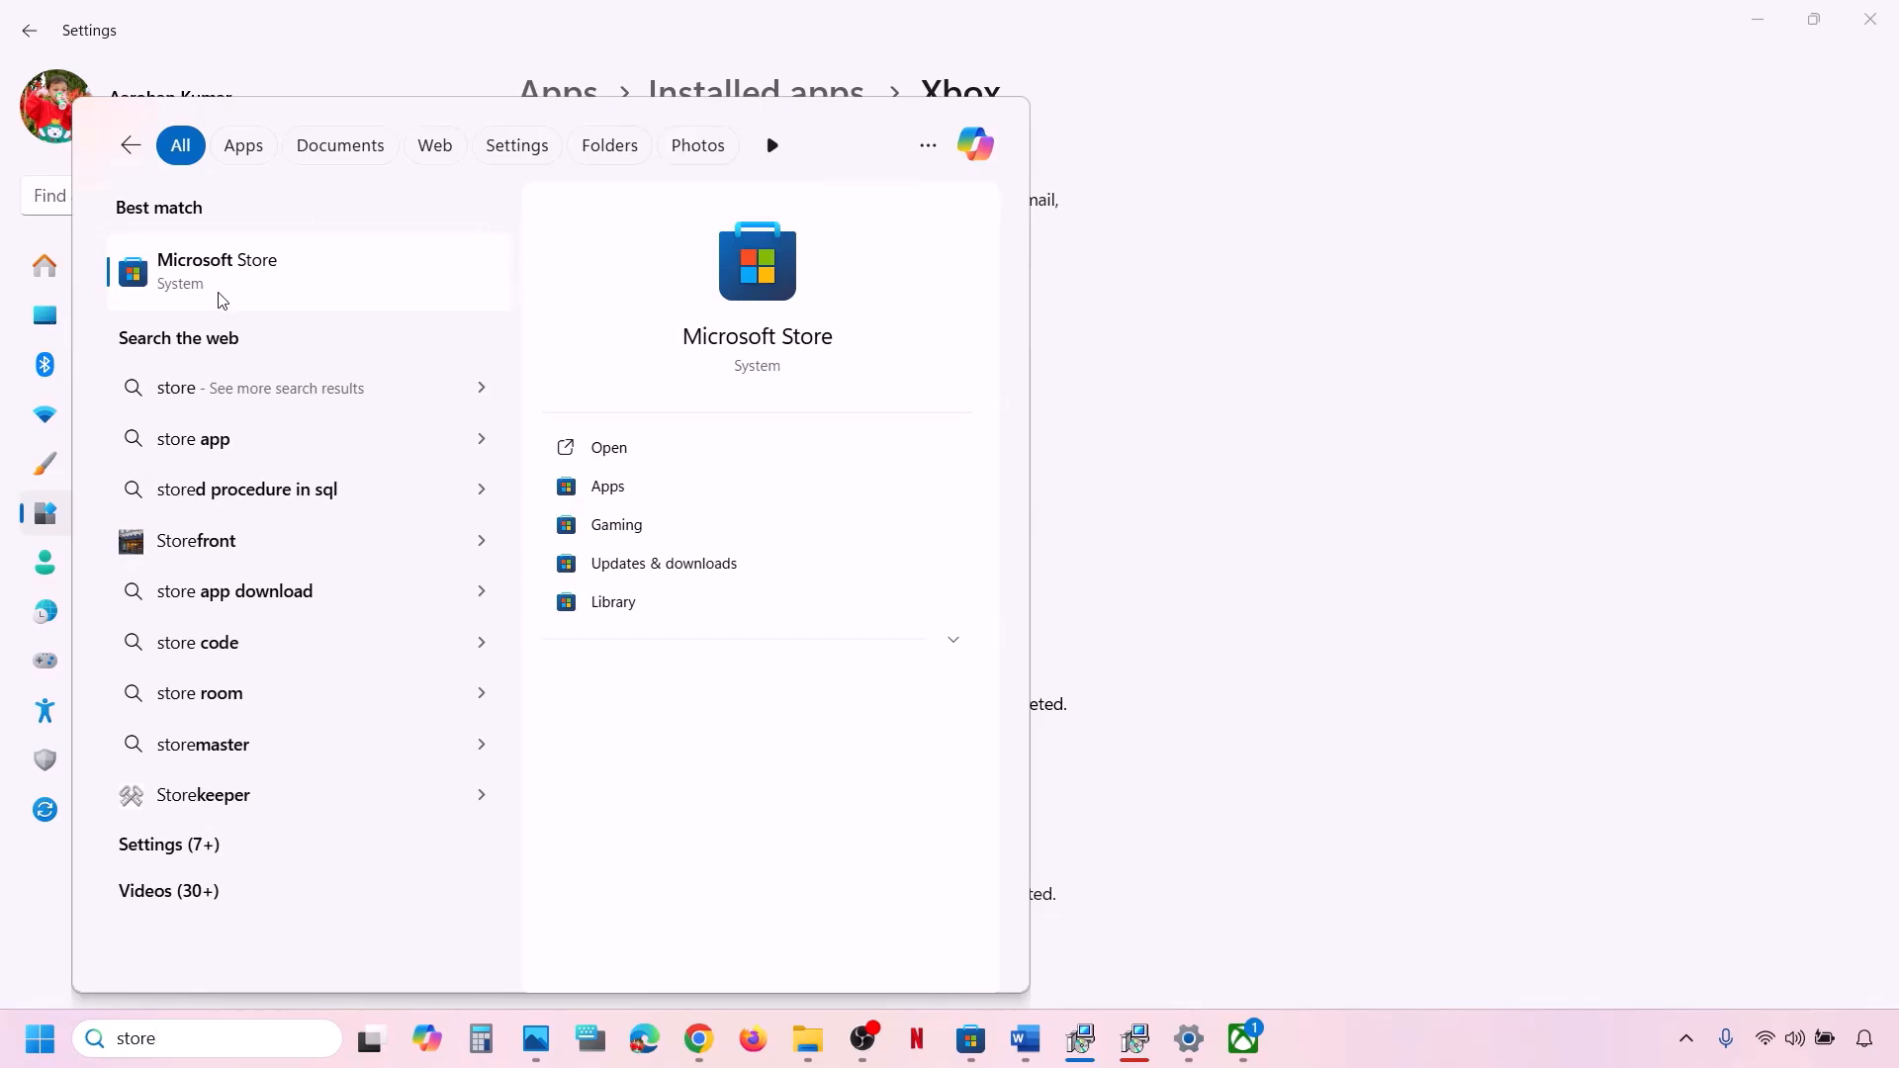
right_click(223, 300)
left_click(305, 418)
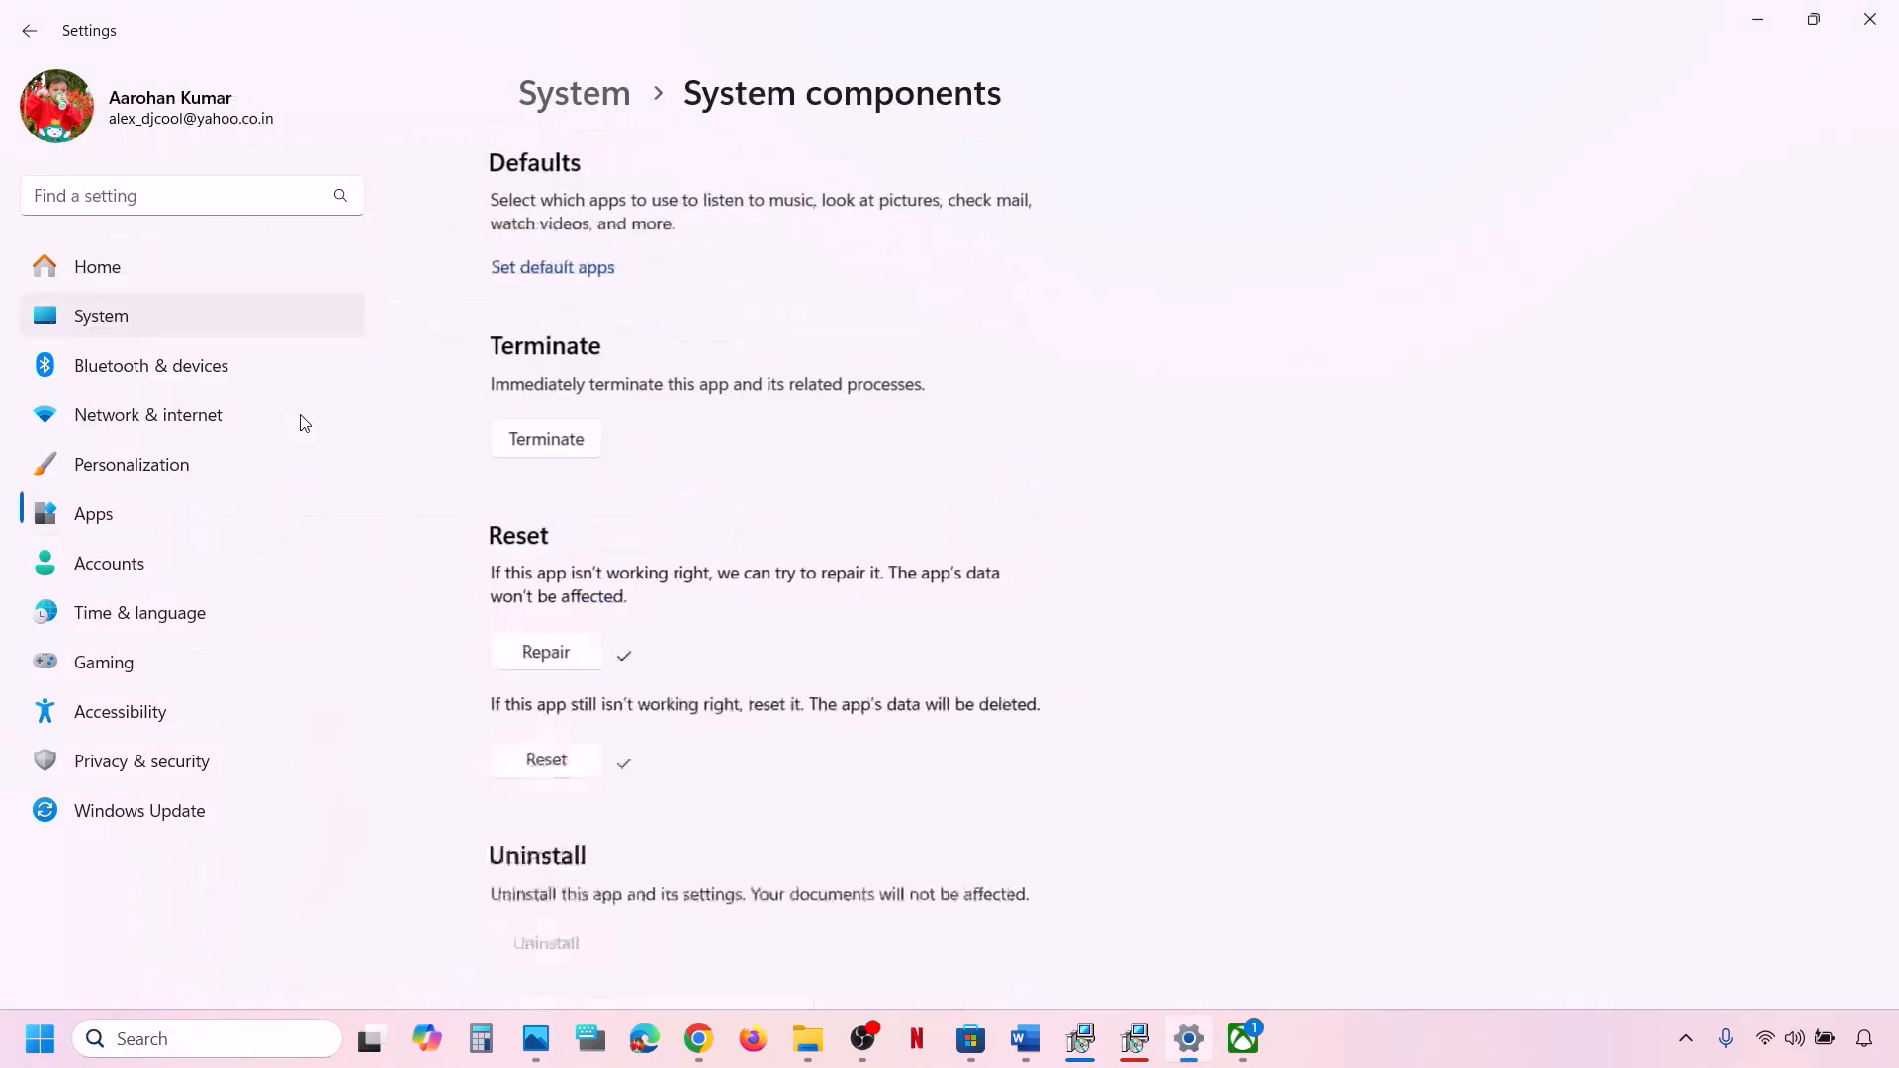
Repair the Microsoft Store component, and reset it with deletion of its data confirmed
scroll(683, 556, "down", 10)
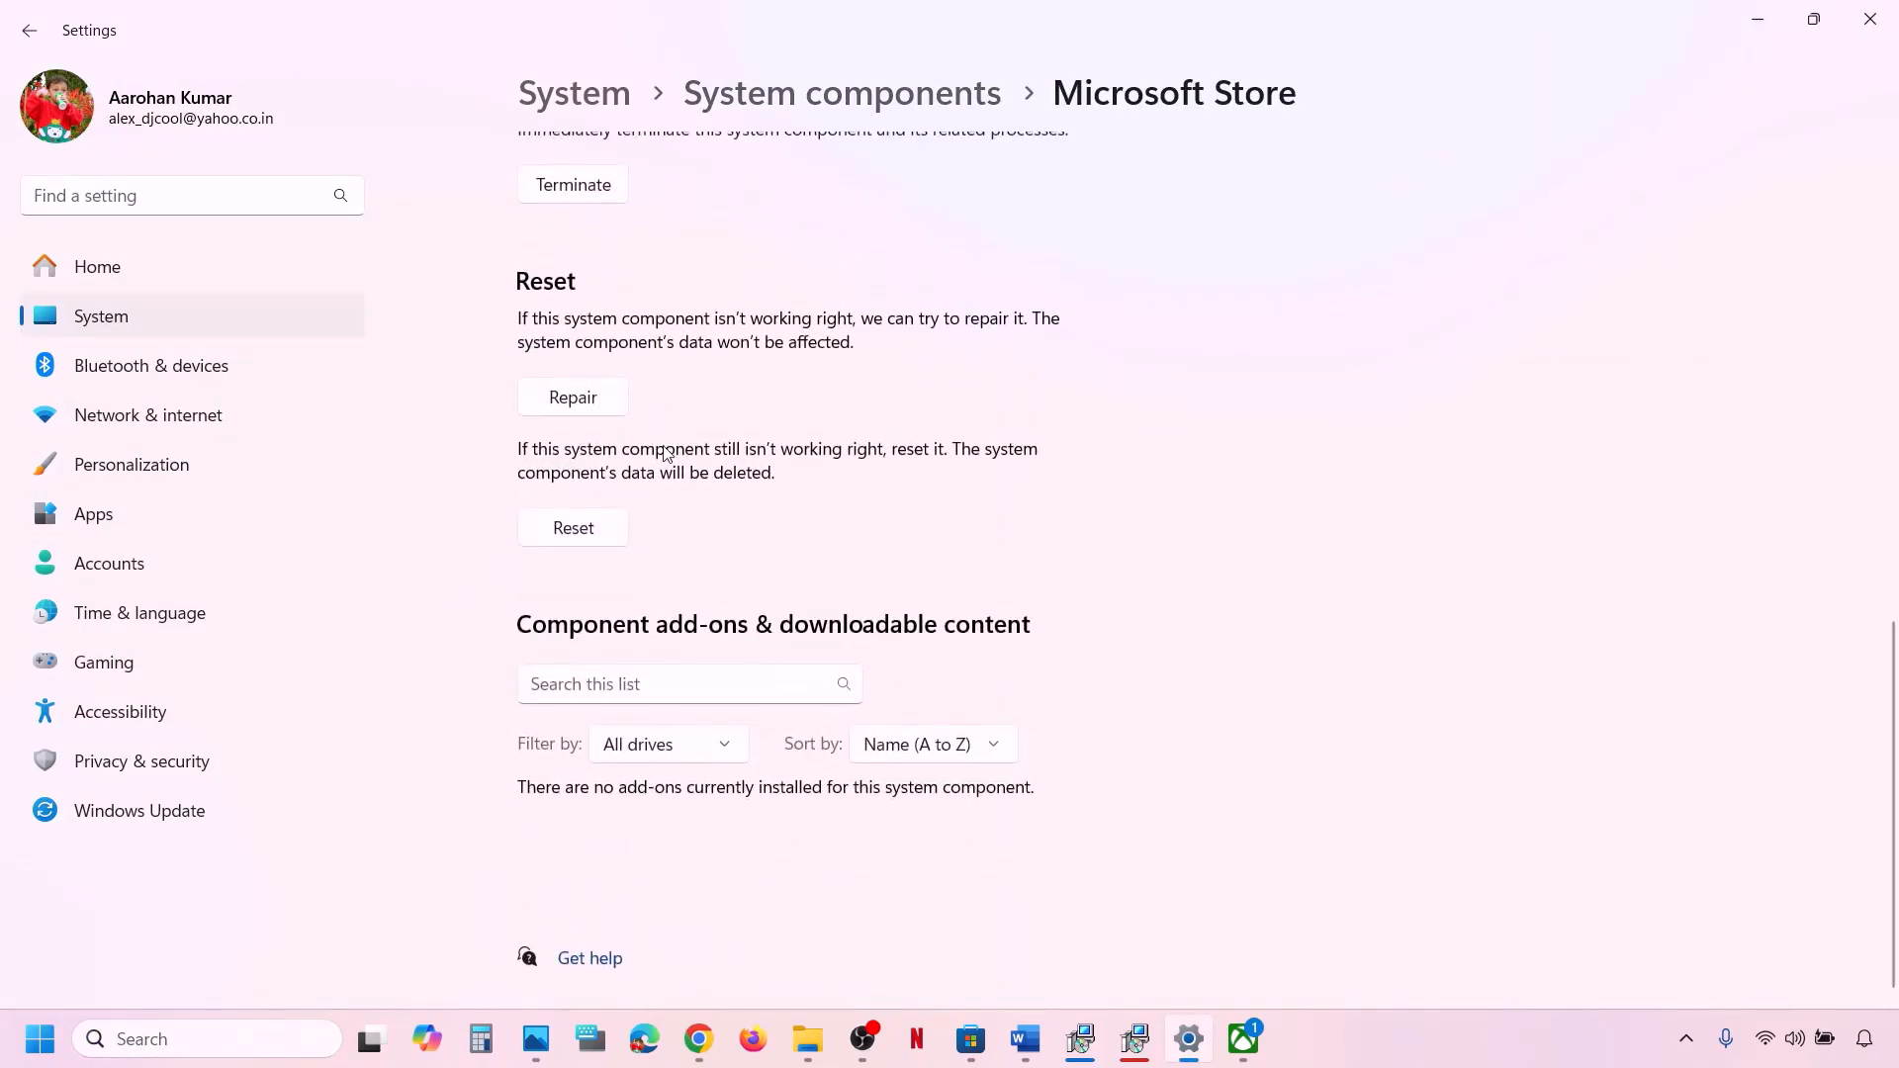
left_click(585, 407)
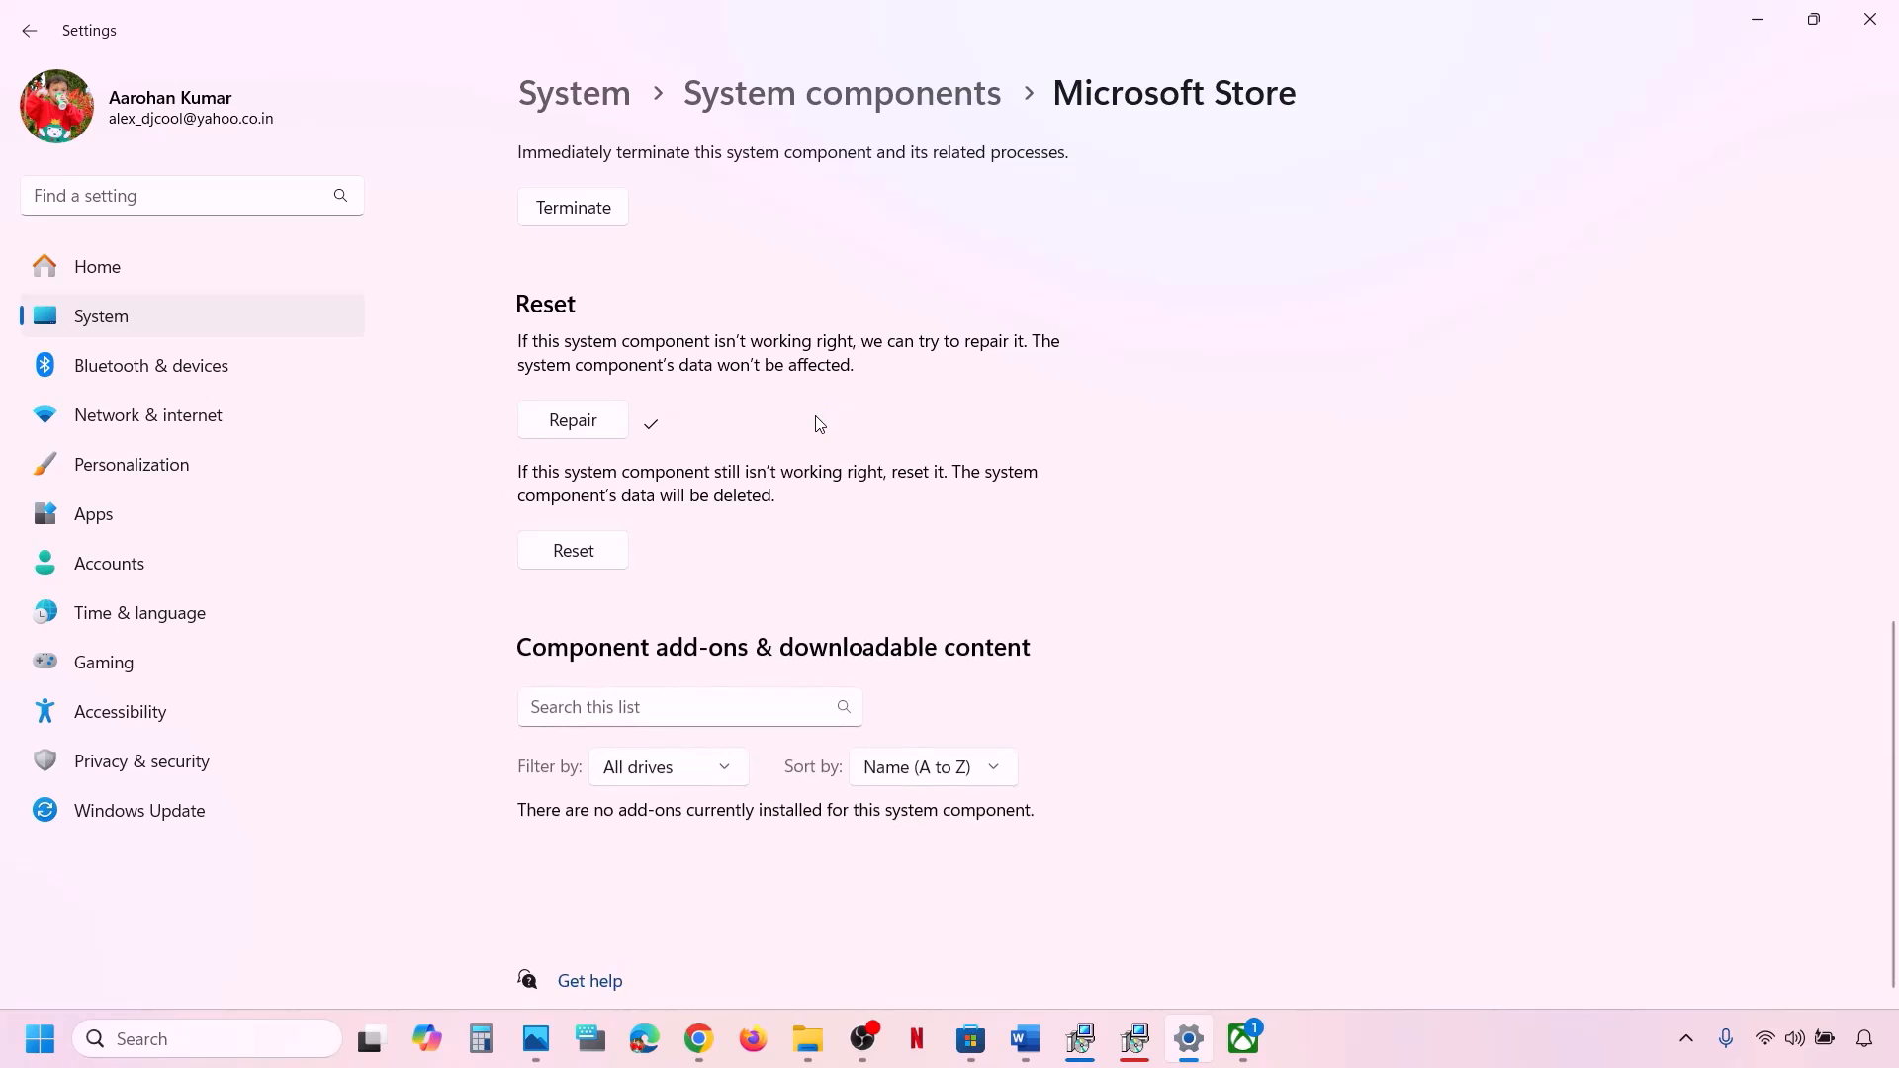
left_click(603, 552)
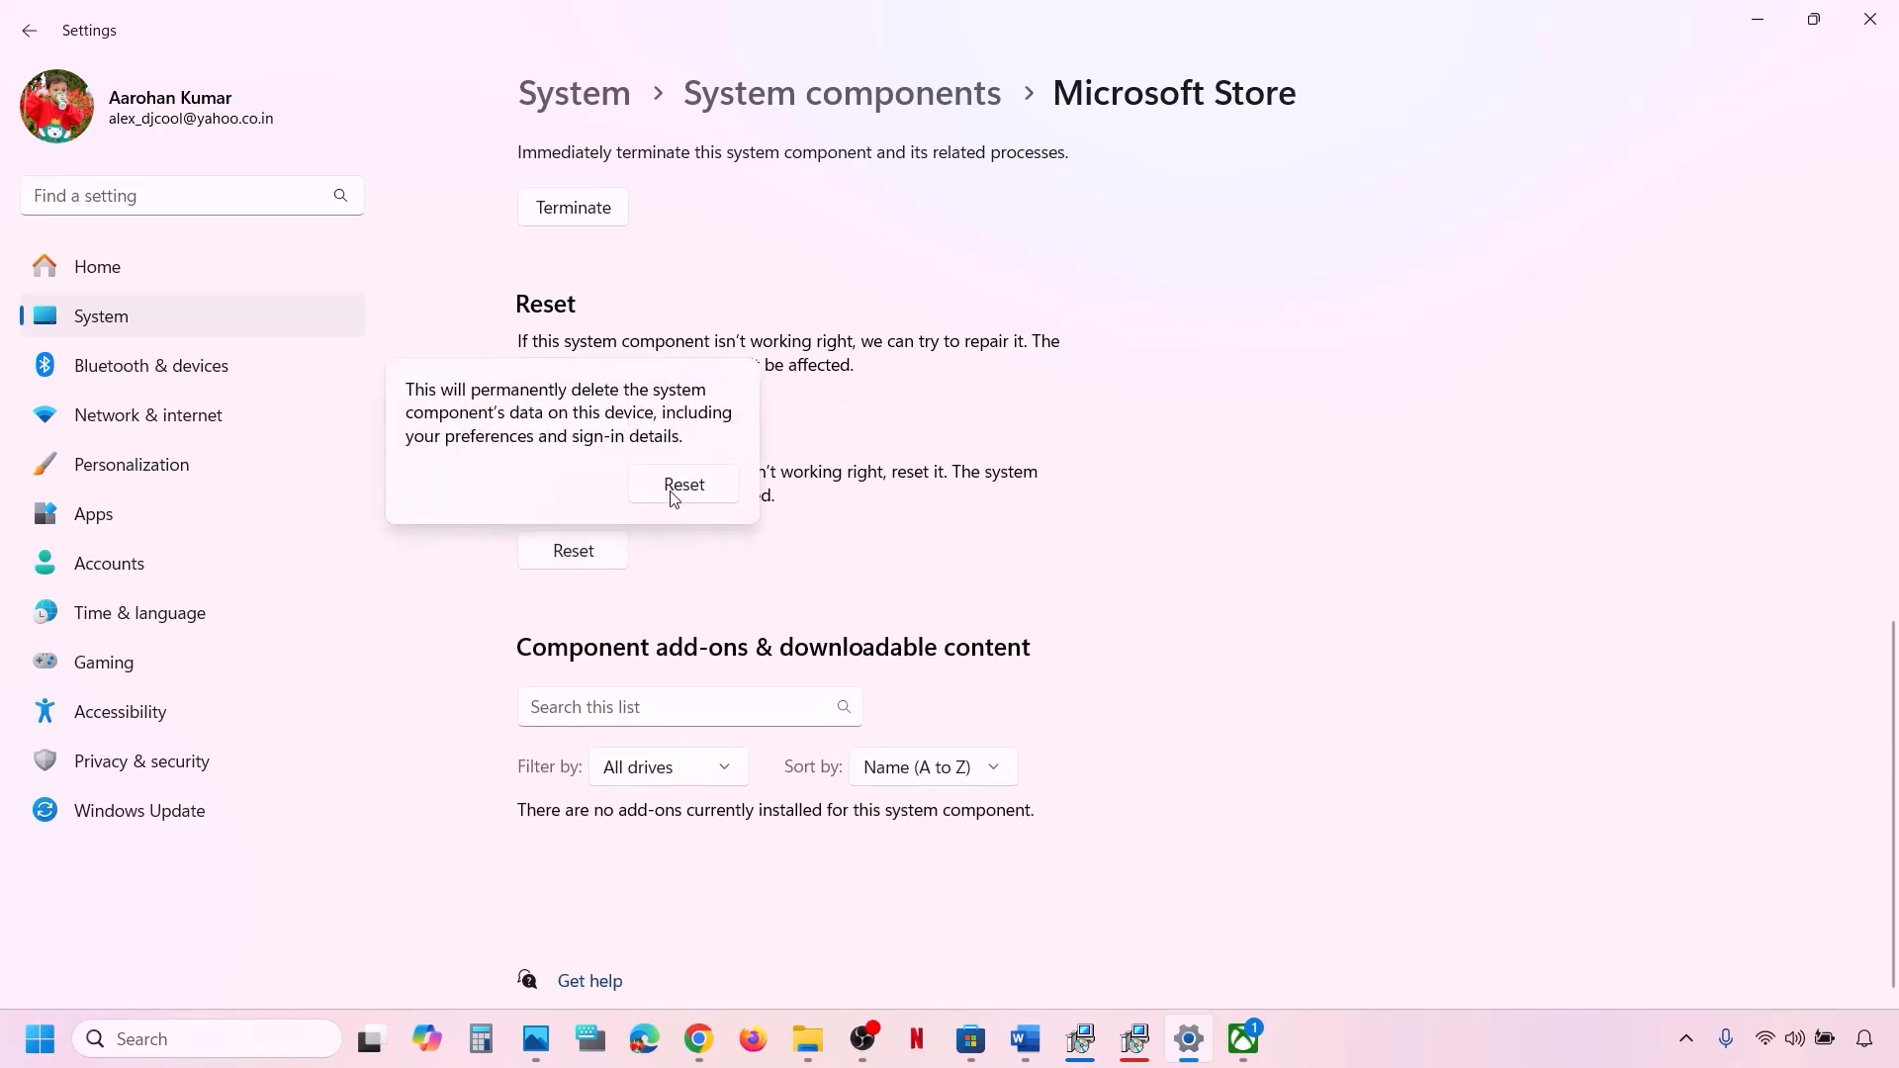
left_click(682, 484)
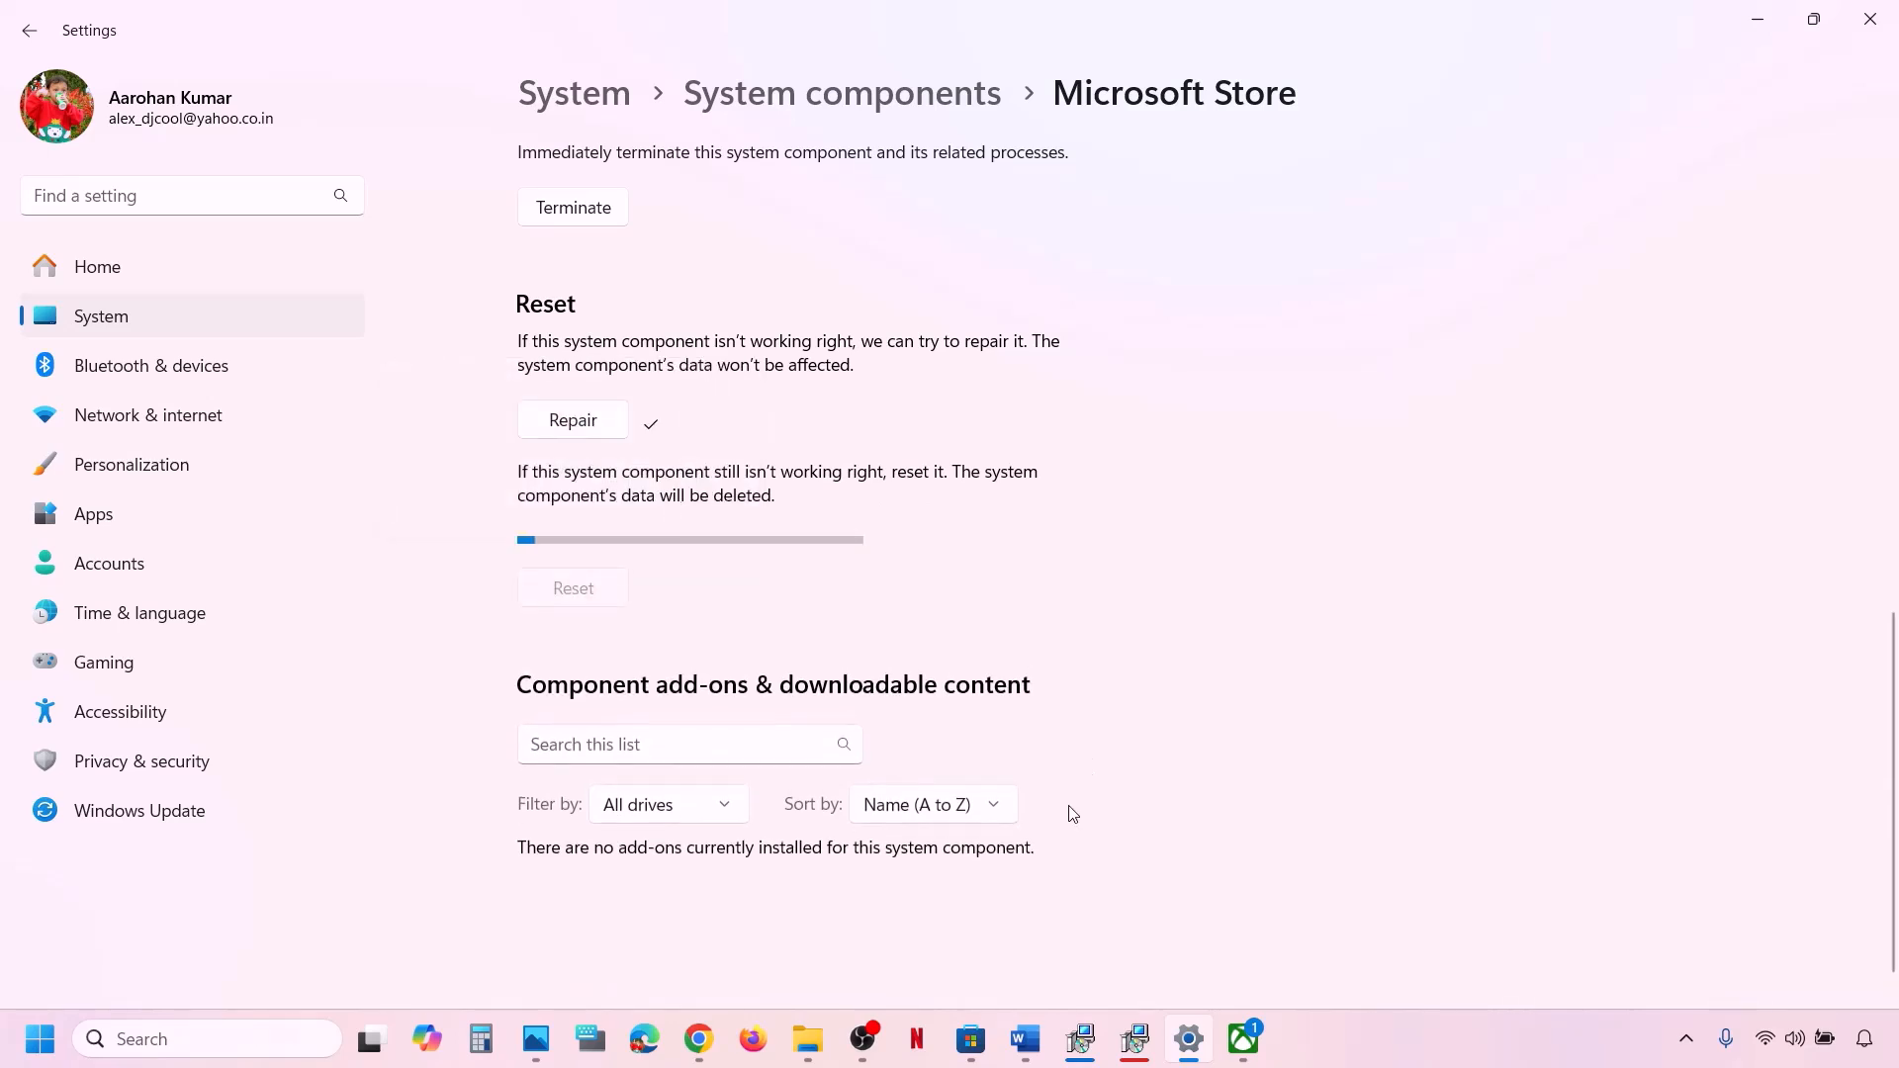
Launch the Microsoft Store through Windows search
left_click(218, 1043)
type("s")
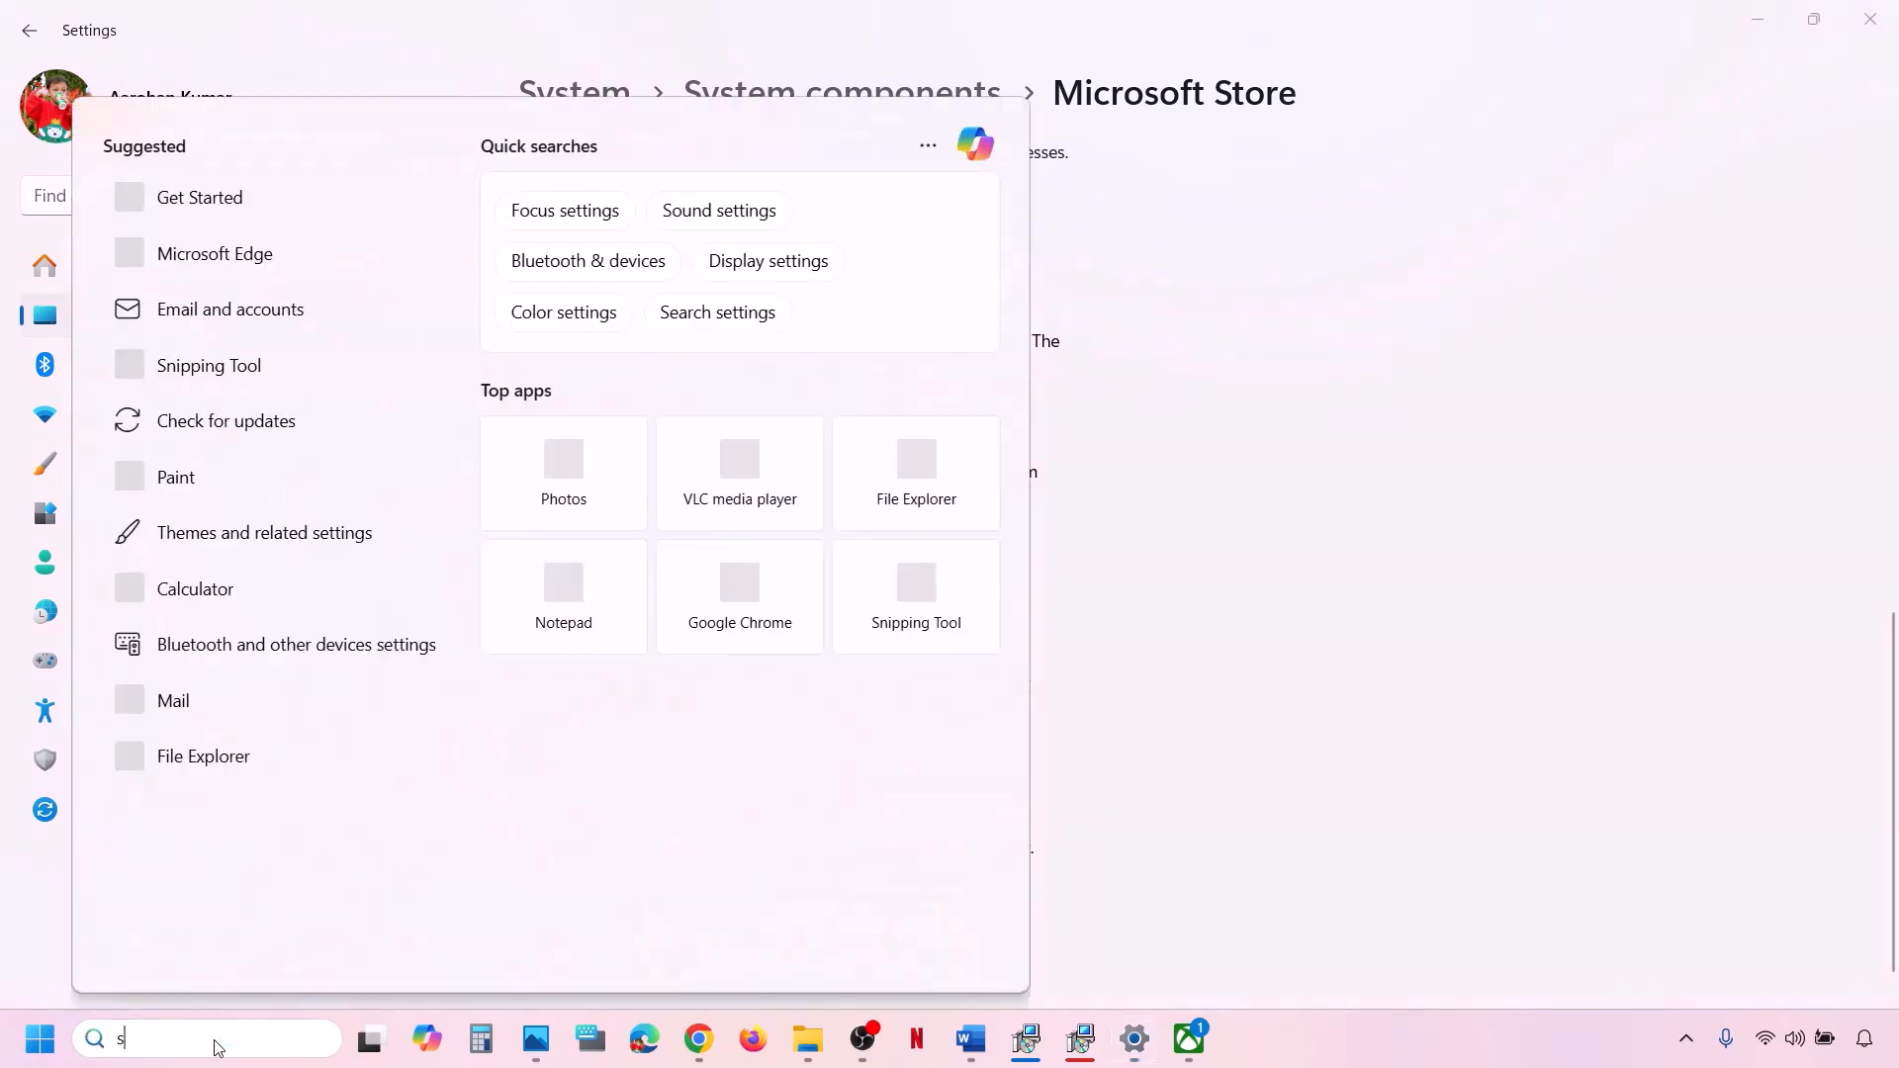
type("tore")
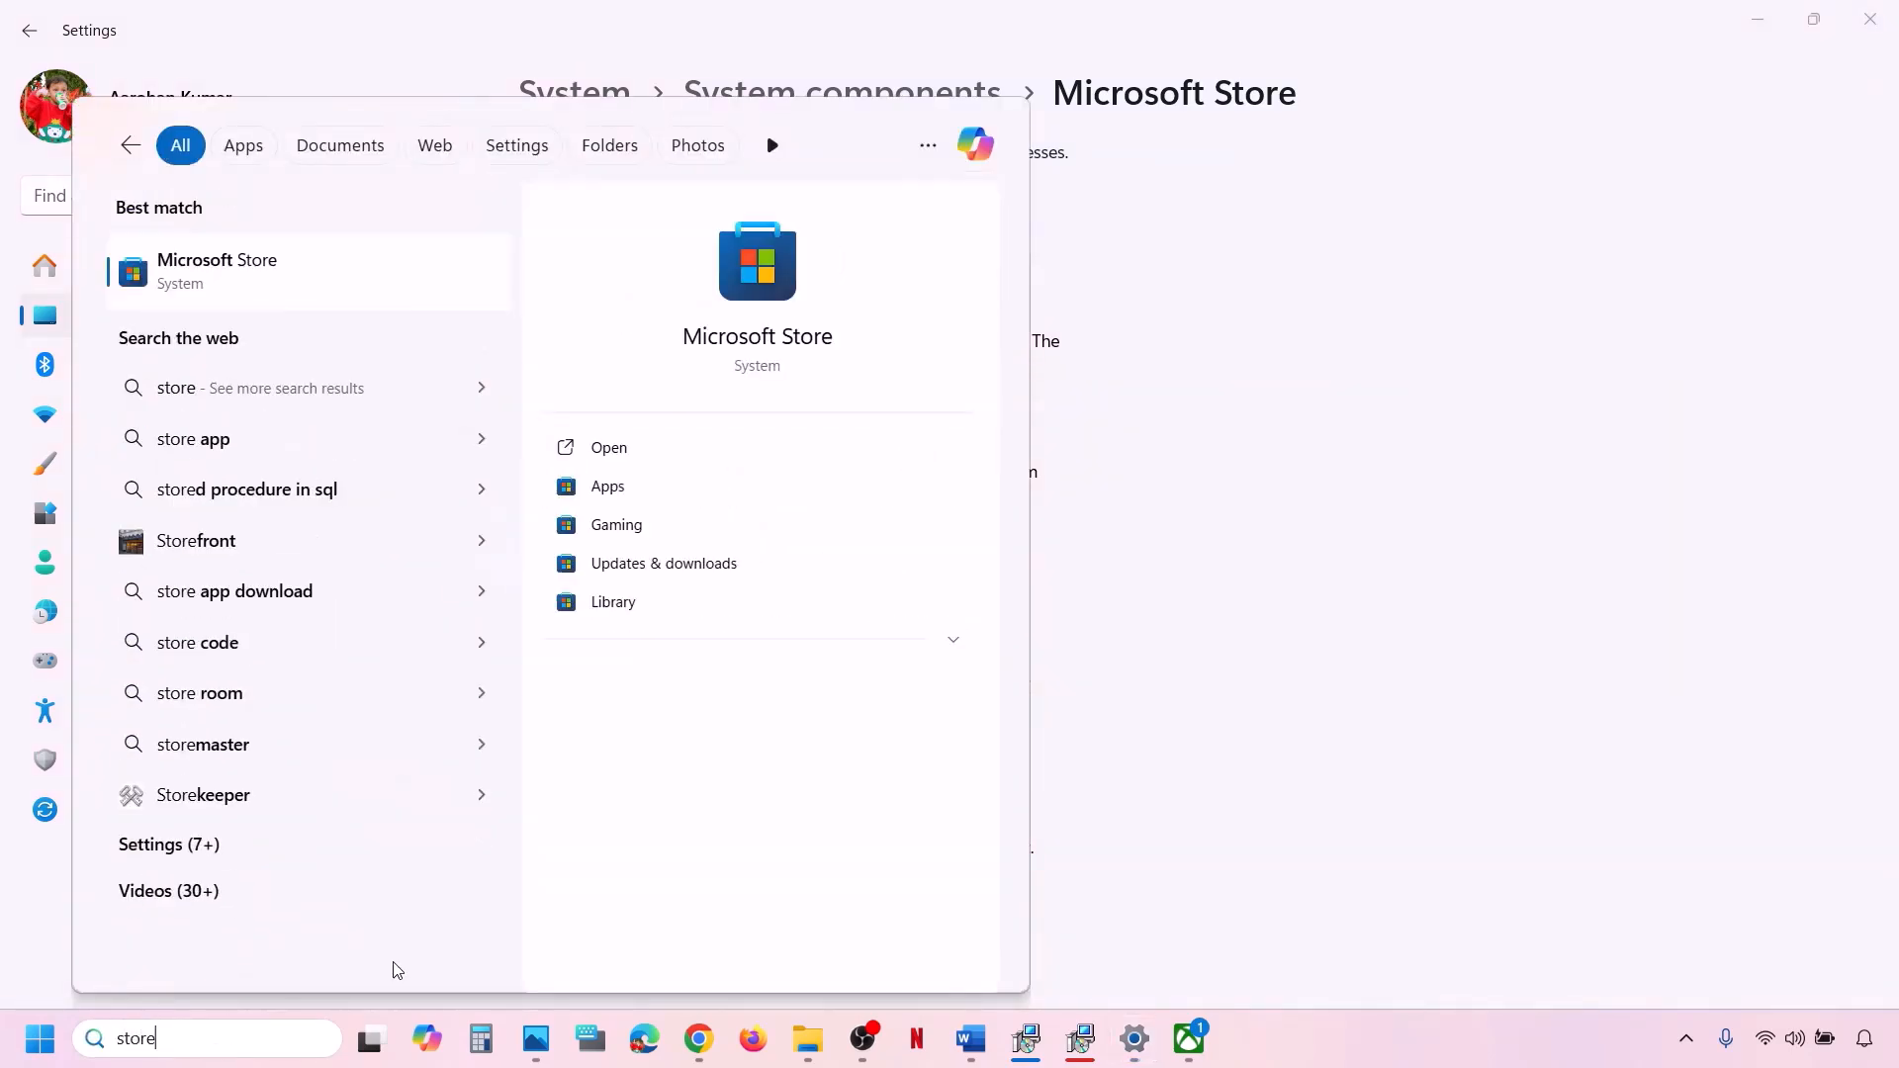
left_click(402, 271)
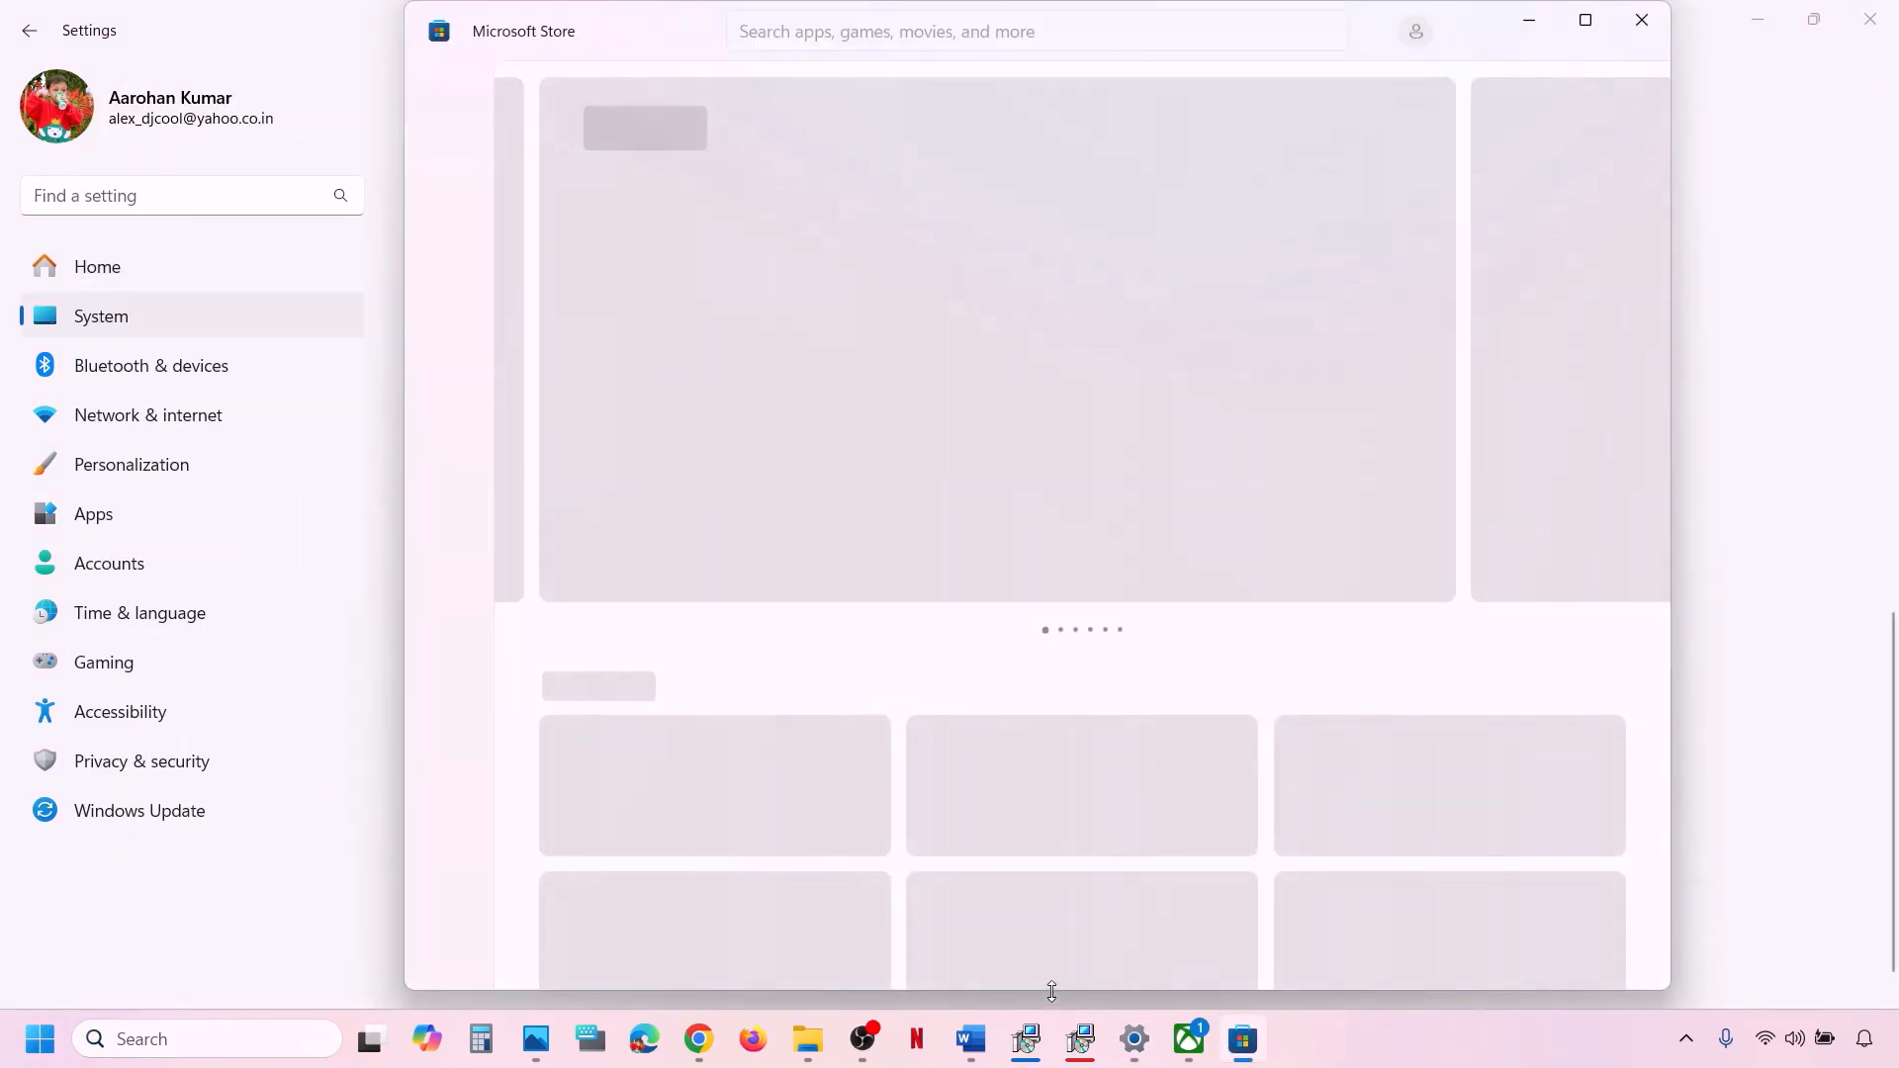
Switch to the Xbox app, accept its default "Get ready to play" startup options, and return to the Settings window
left_click(1190, 1040)
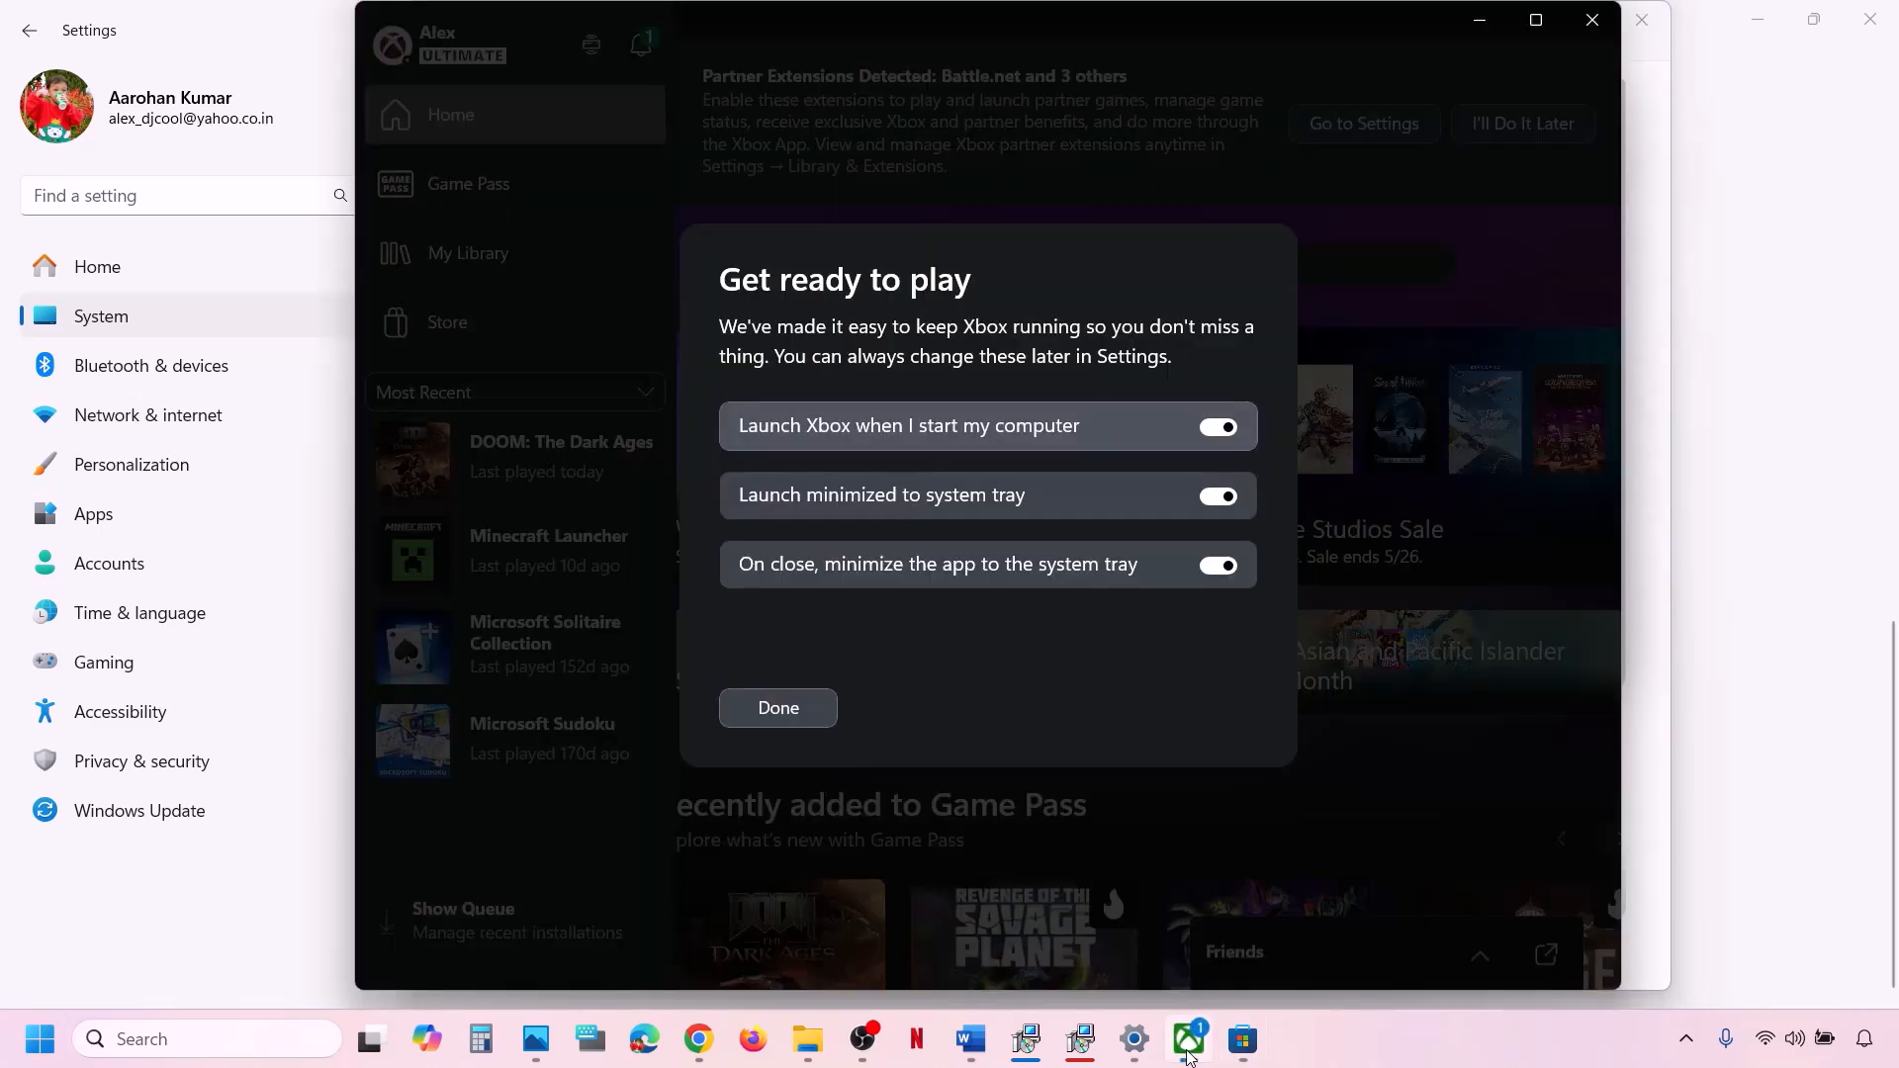
left_click(791, 703)
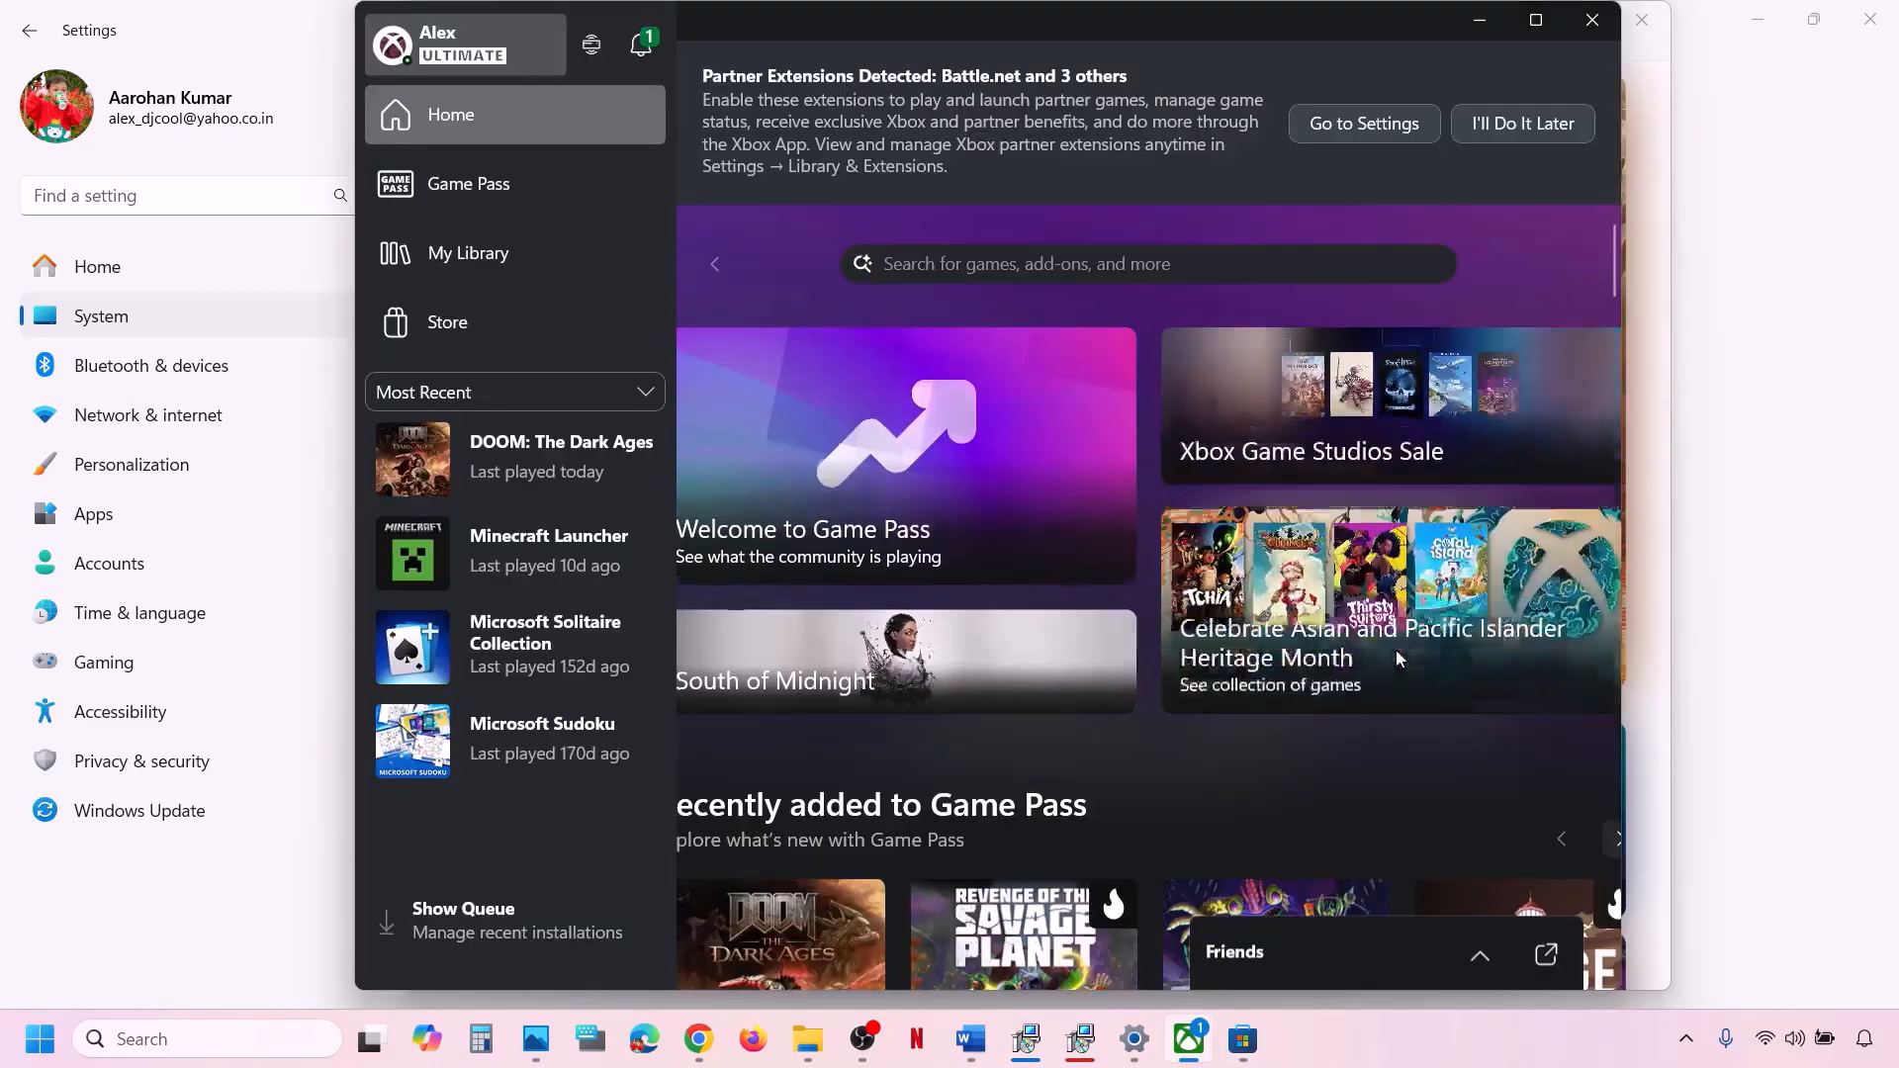
left_click(1765, 649)
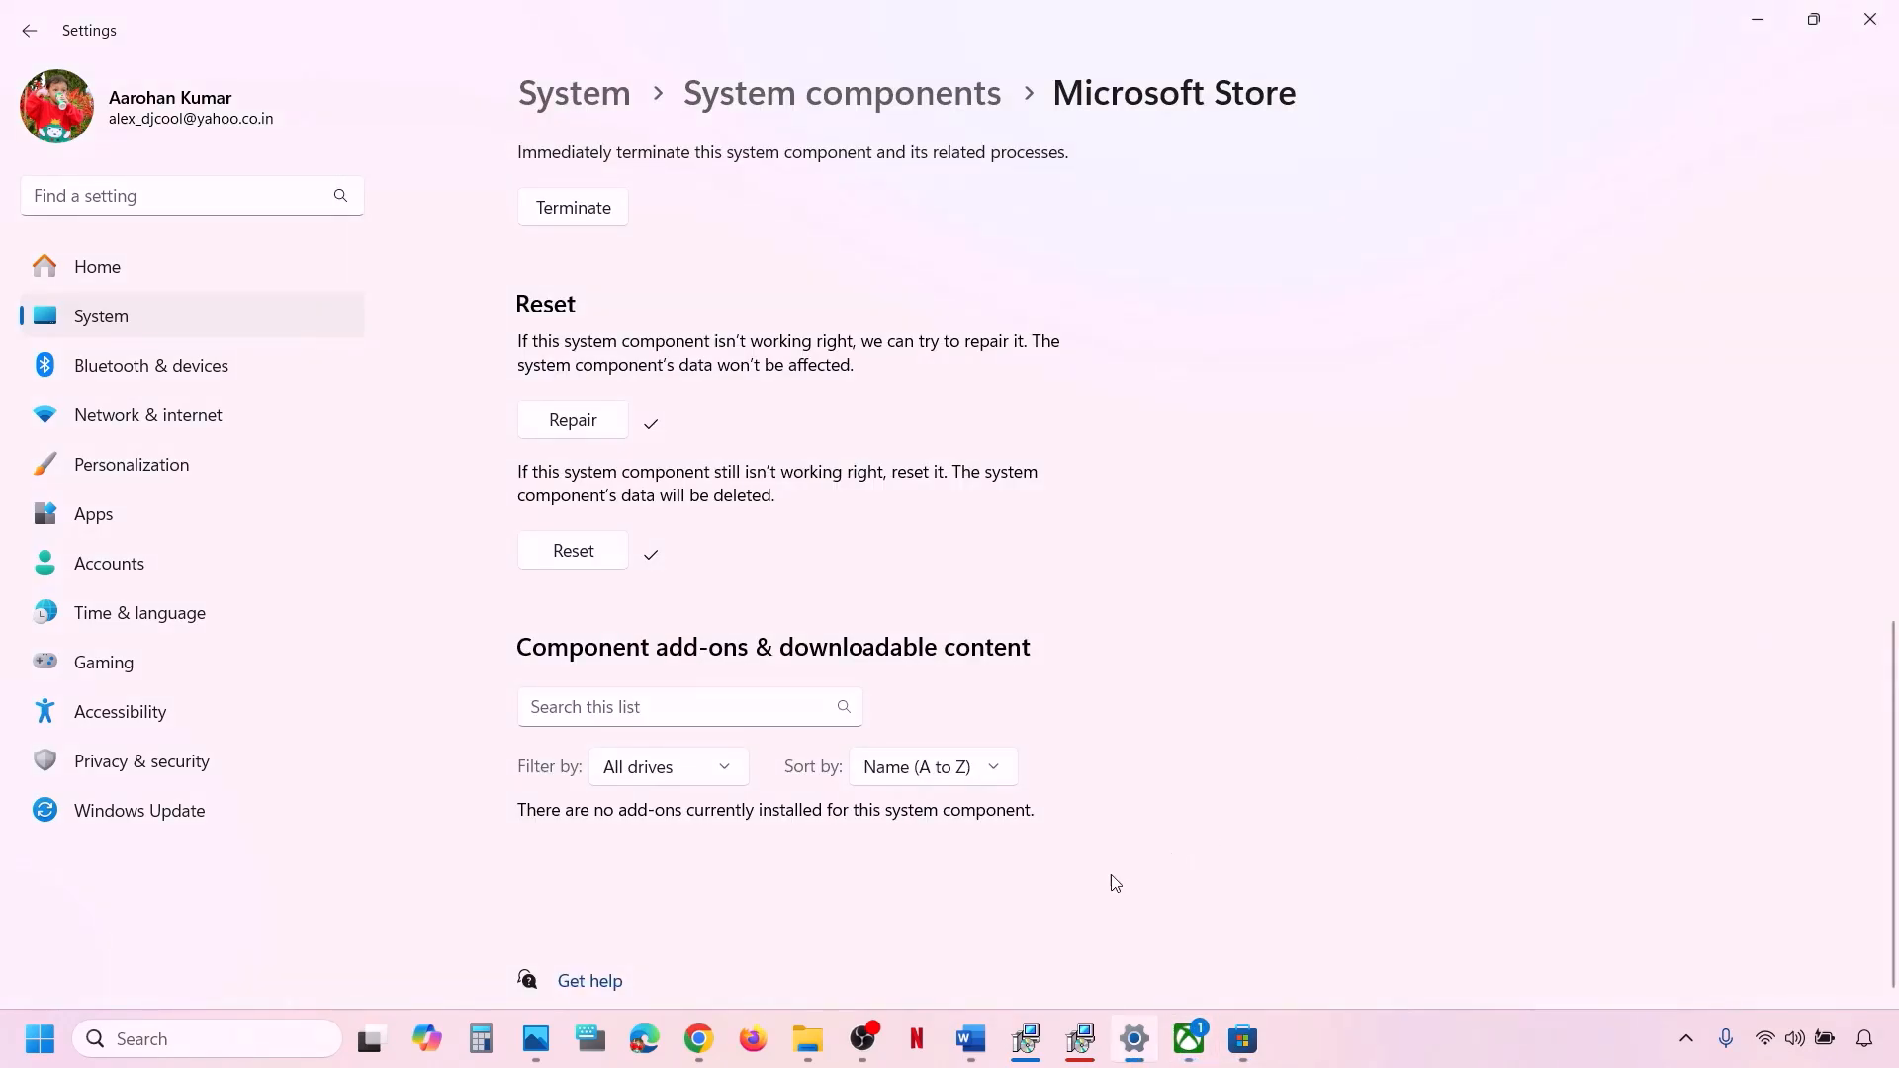
Switch to the Word document and copy the full Get-AppxPackage command given under Step 19
left_click(970, 1039)
scroll(606, 716, "down", 3)
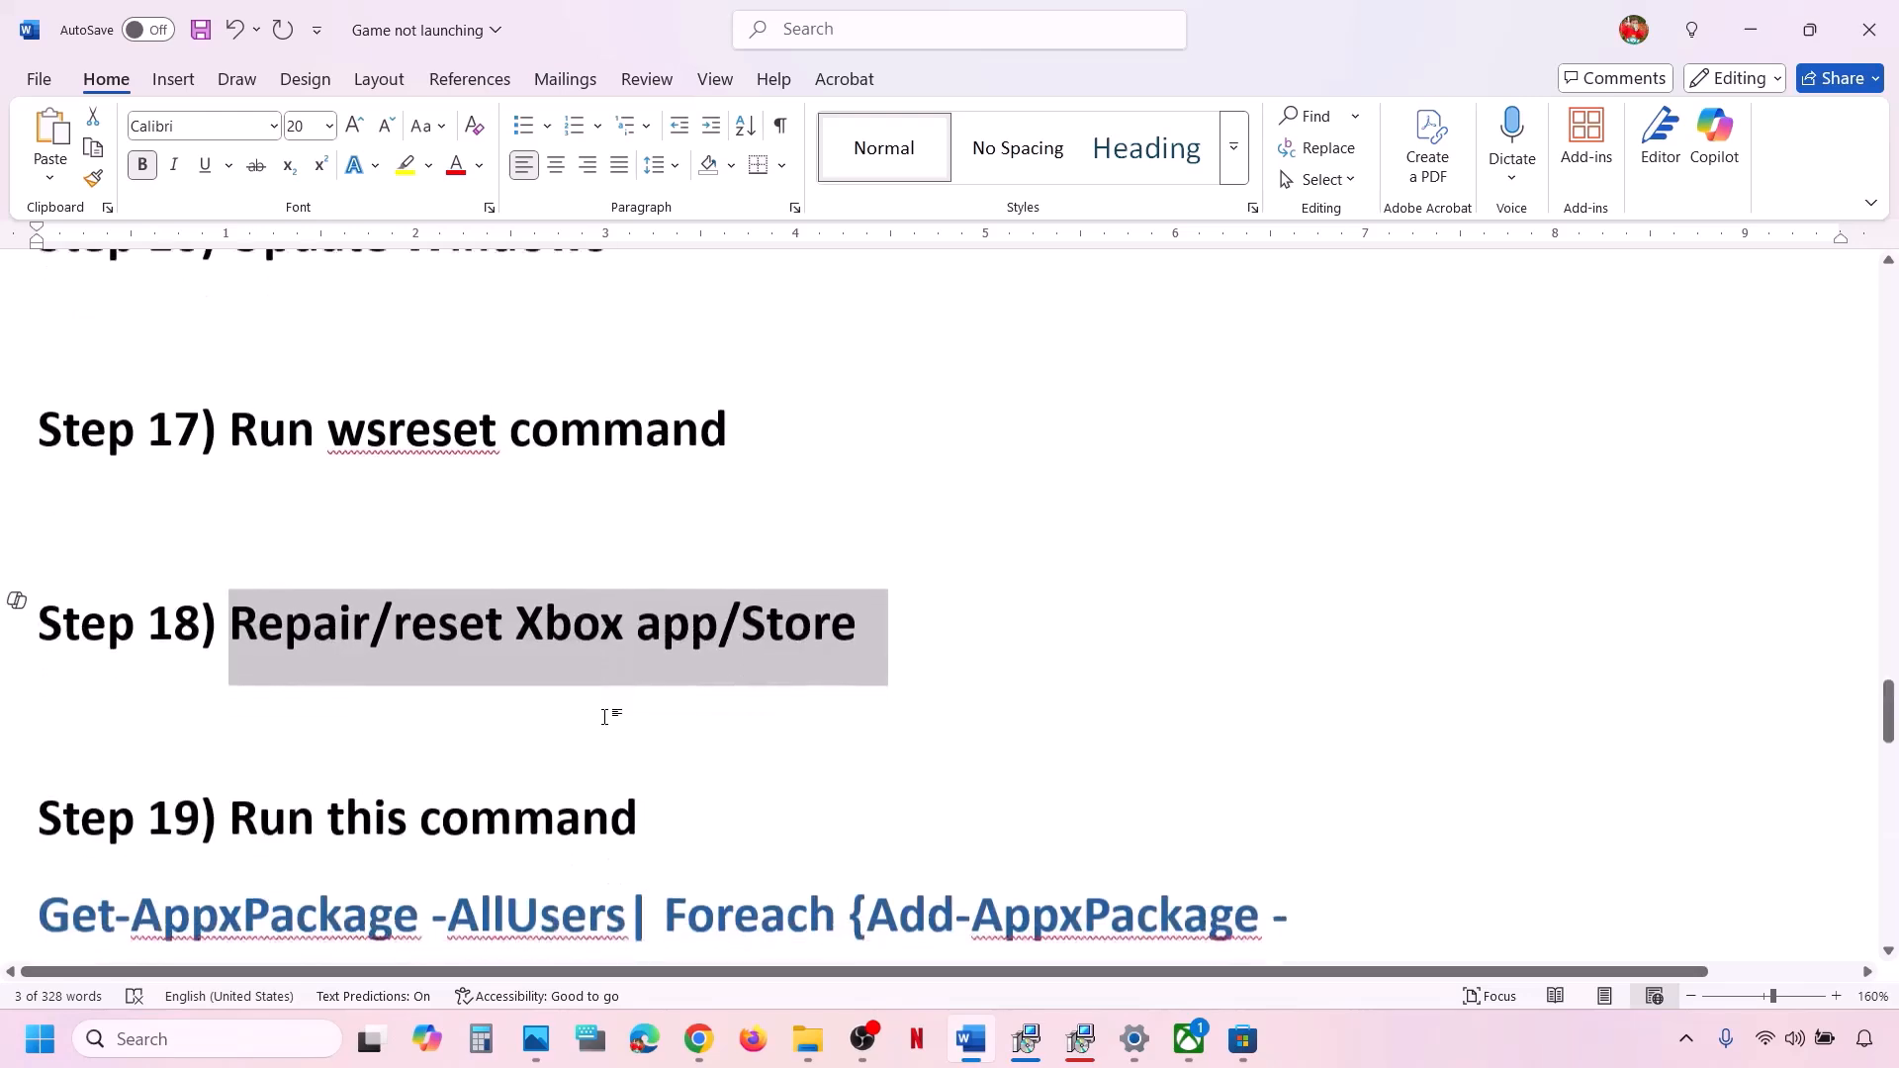
scroll(606, 716, "down", 5)
scroll(604, 712, "up", 3)
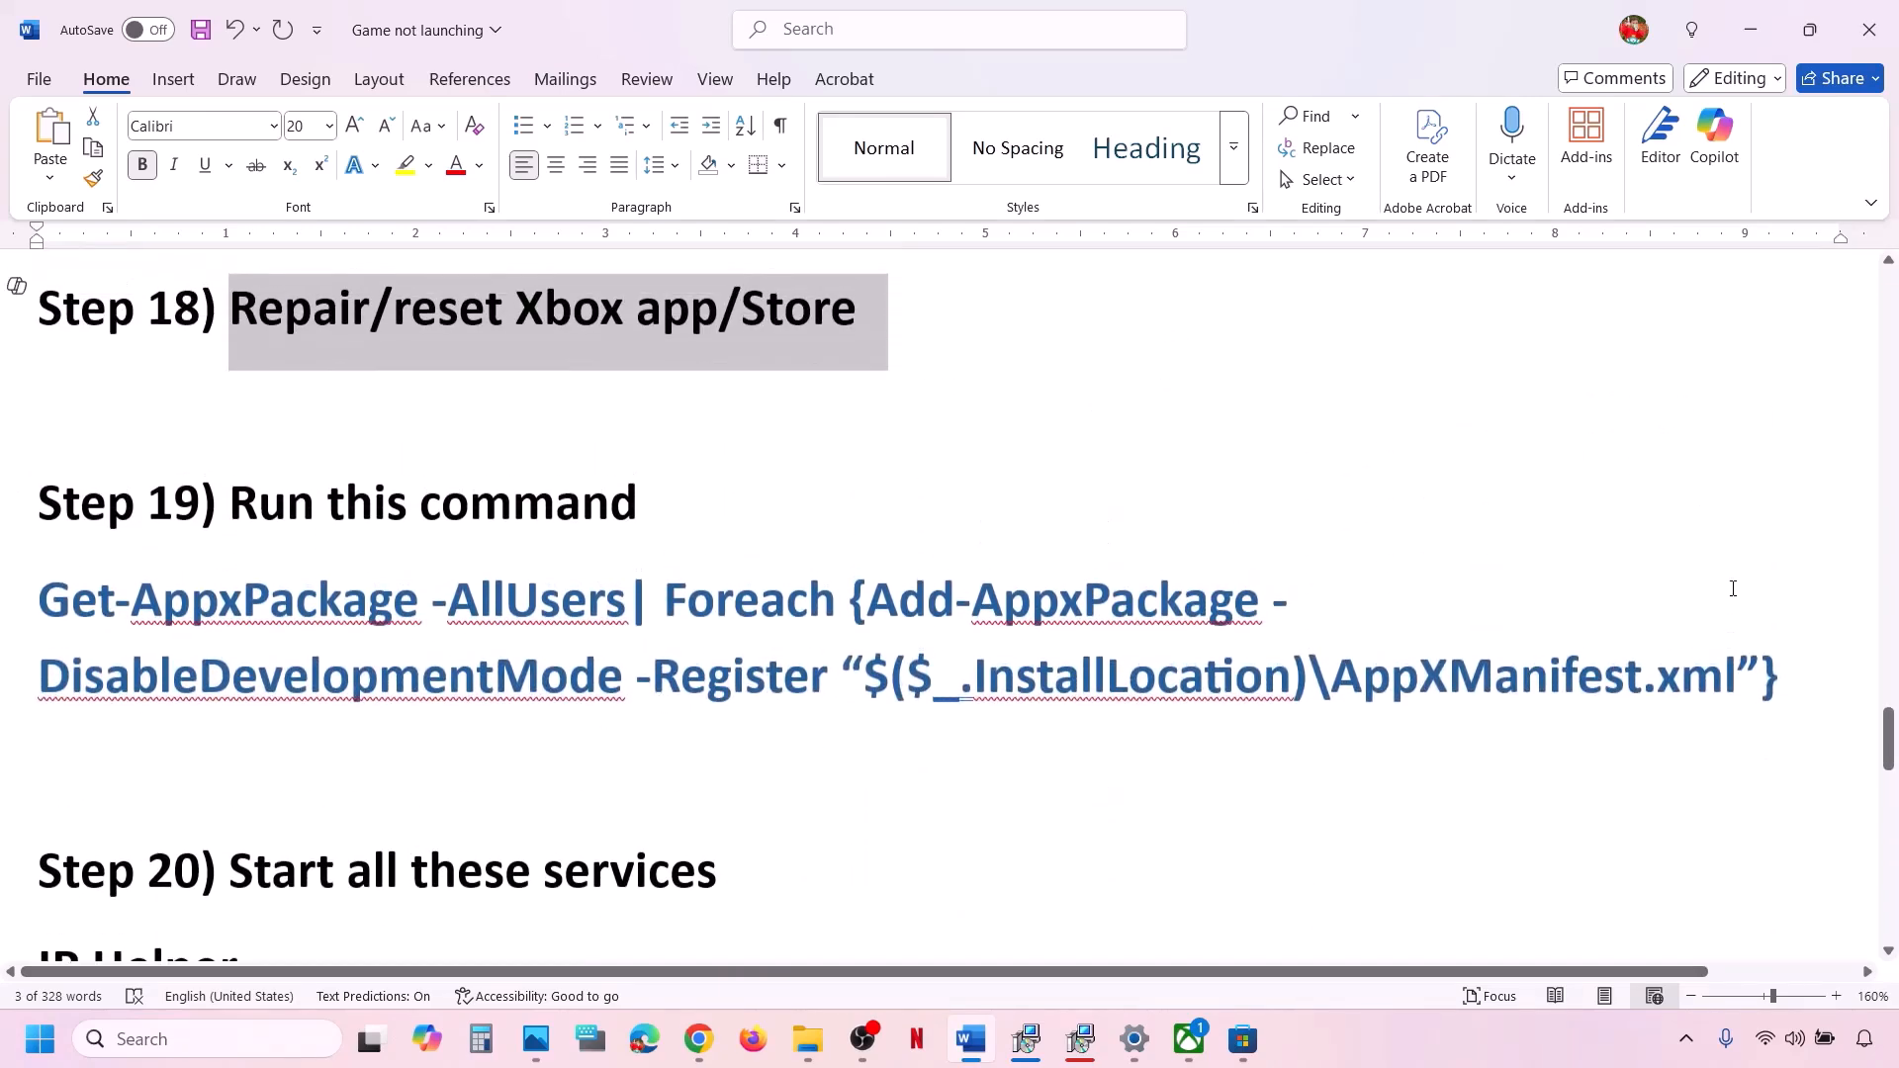
left_click_drag(1789, 665, 3, 570)
right_click(198, 632)
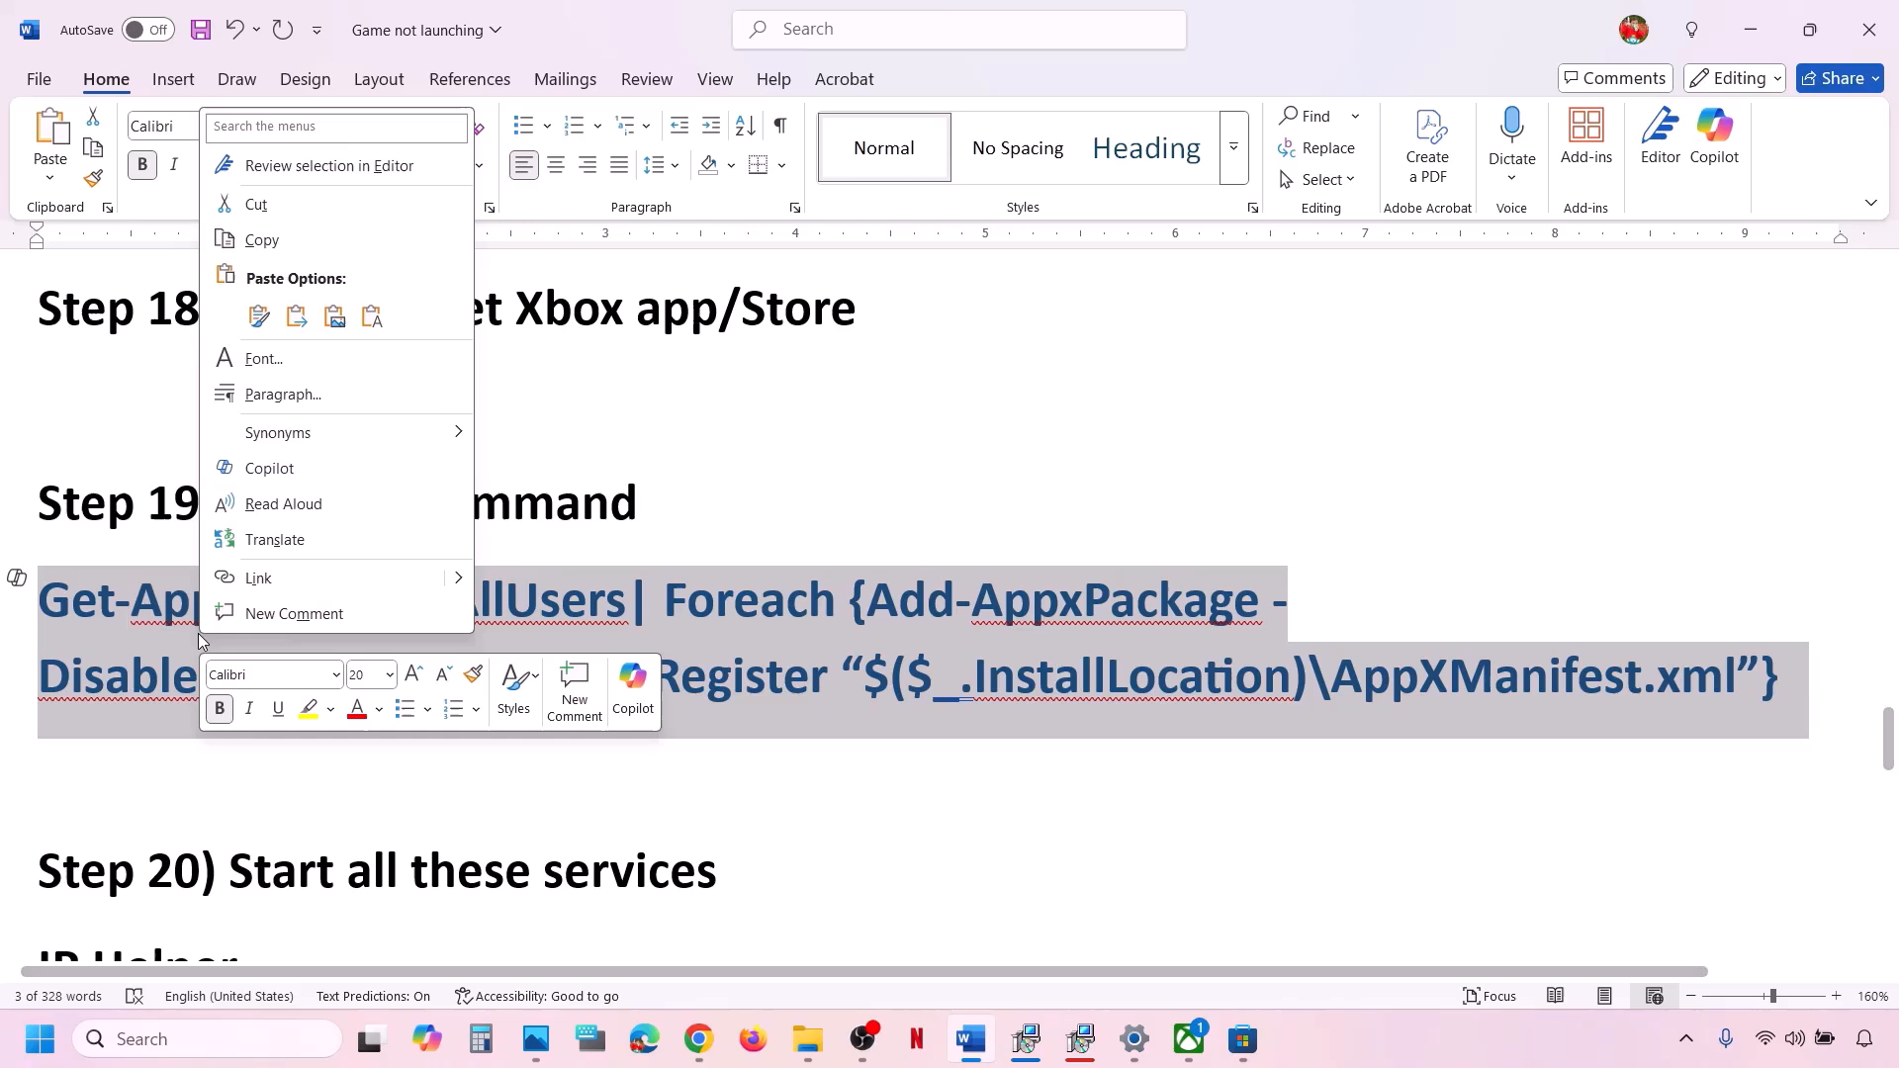
left_click(295, 241)
Open Windows PowerShell as administrator, and paste and run the copied Get-AppxPackage command
left_click(194, 1038)
type("p")
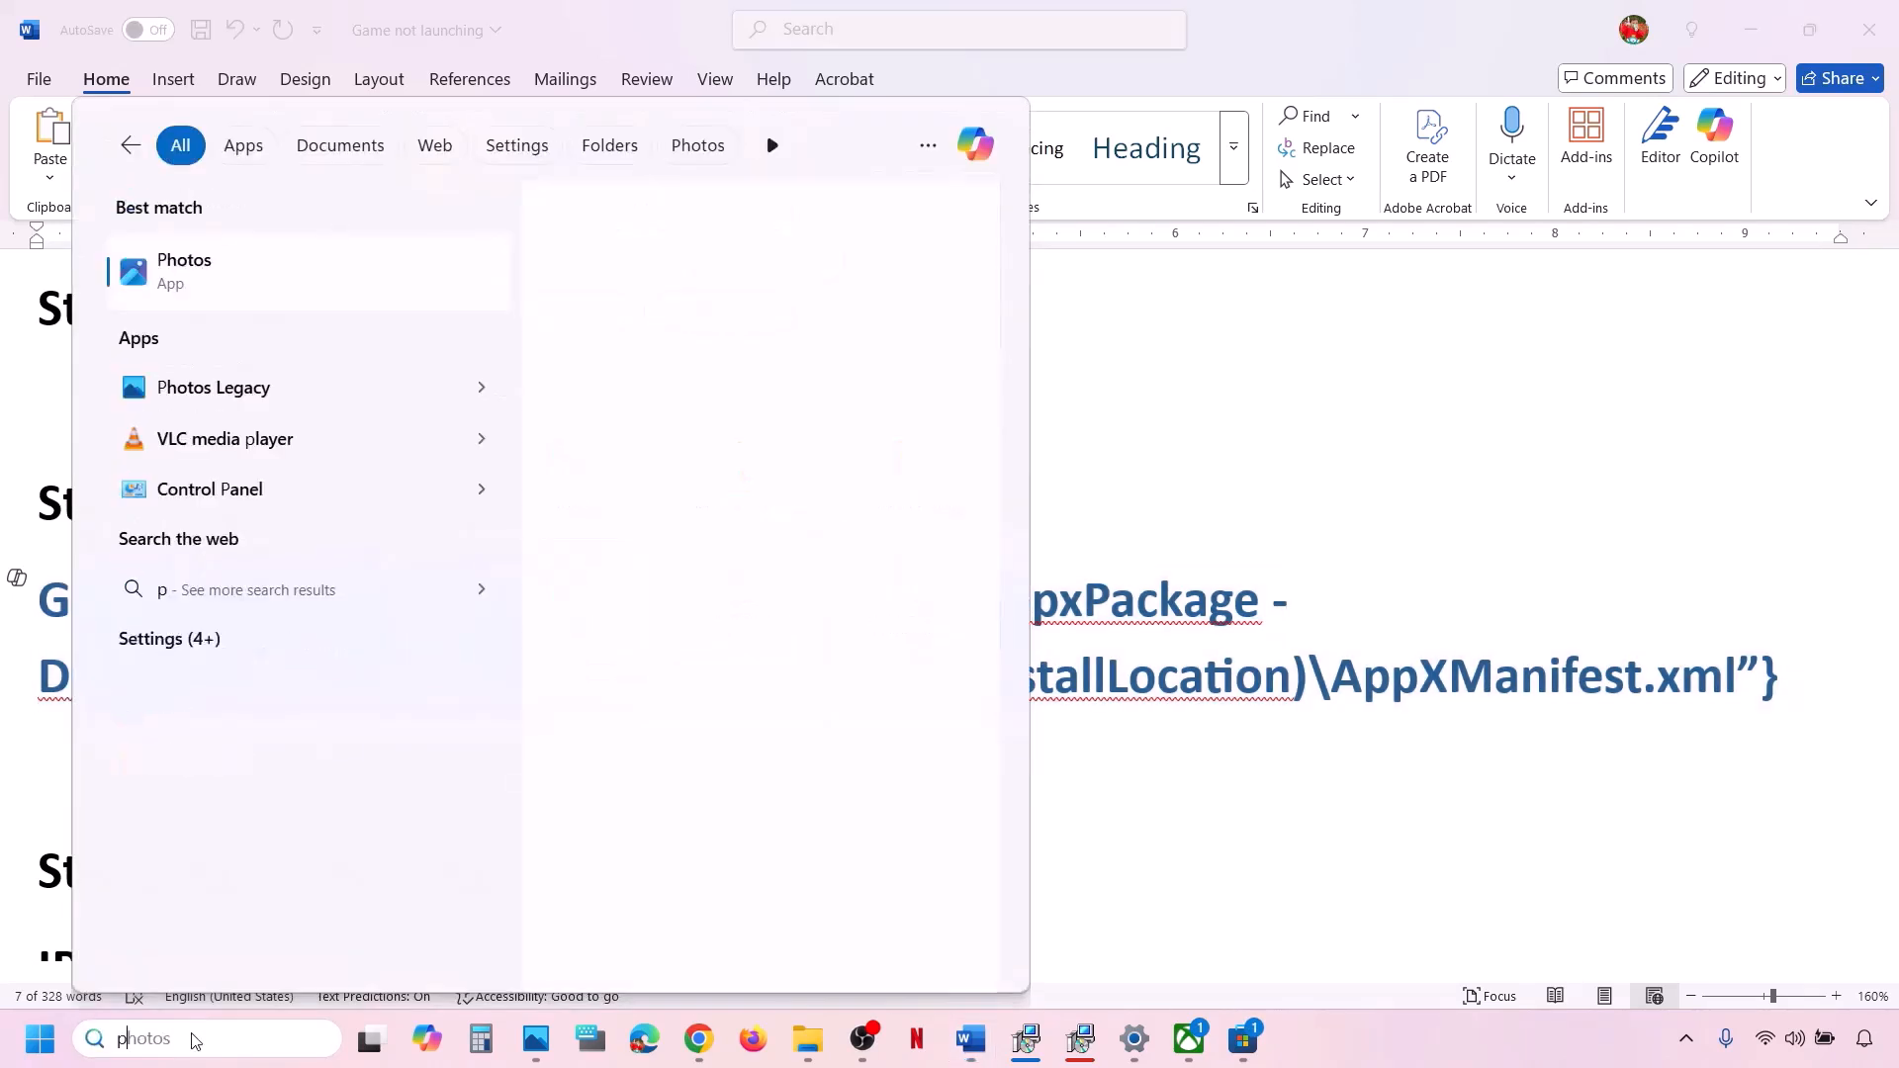
type("owershell")
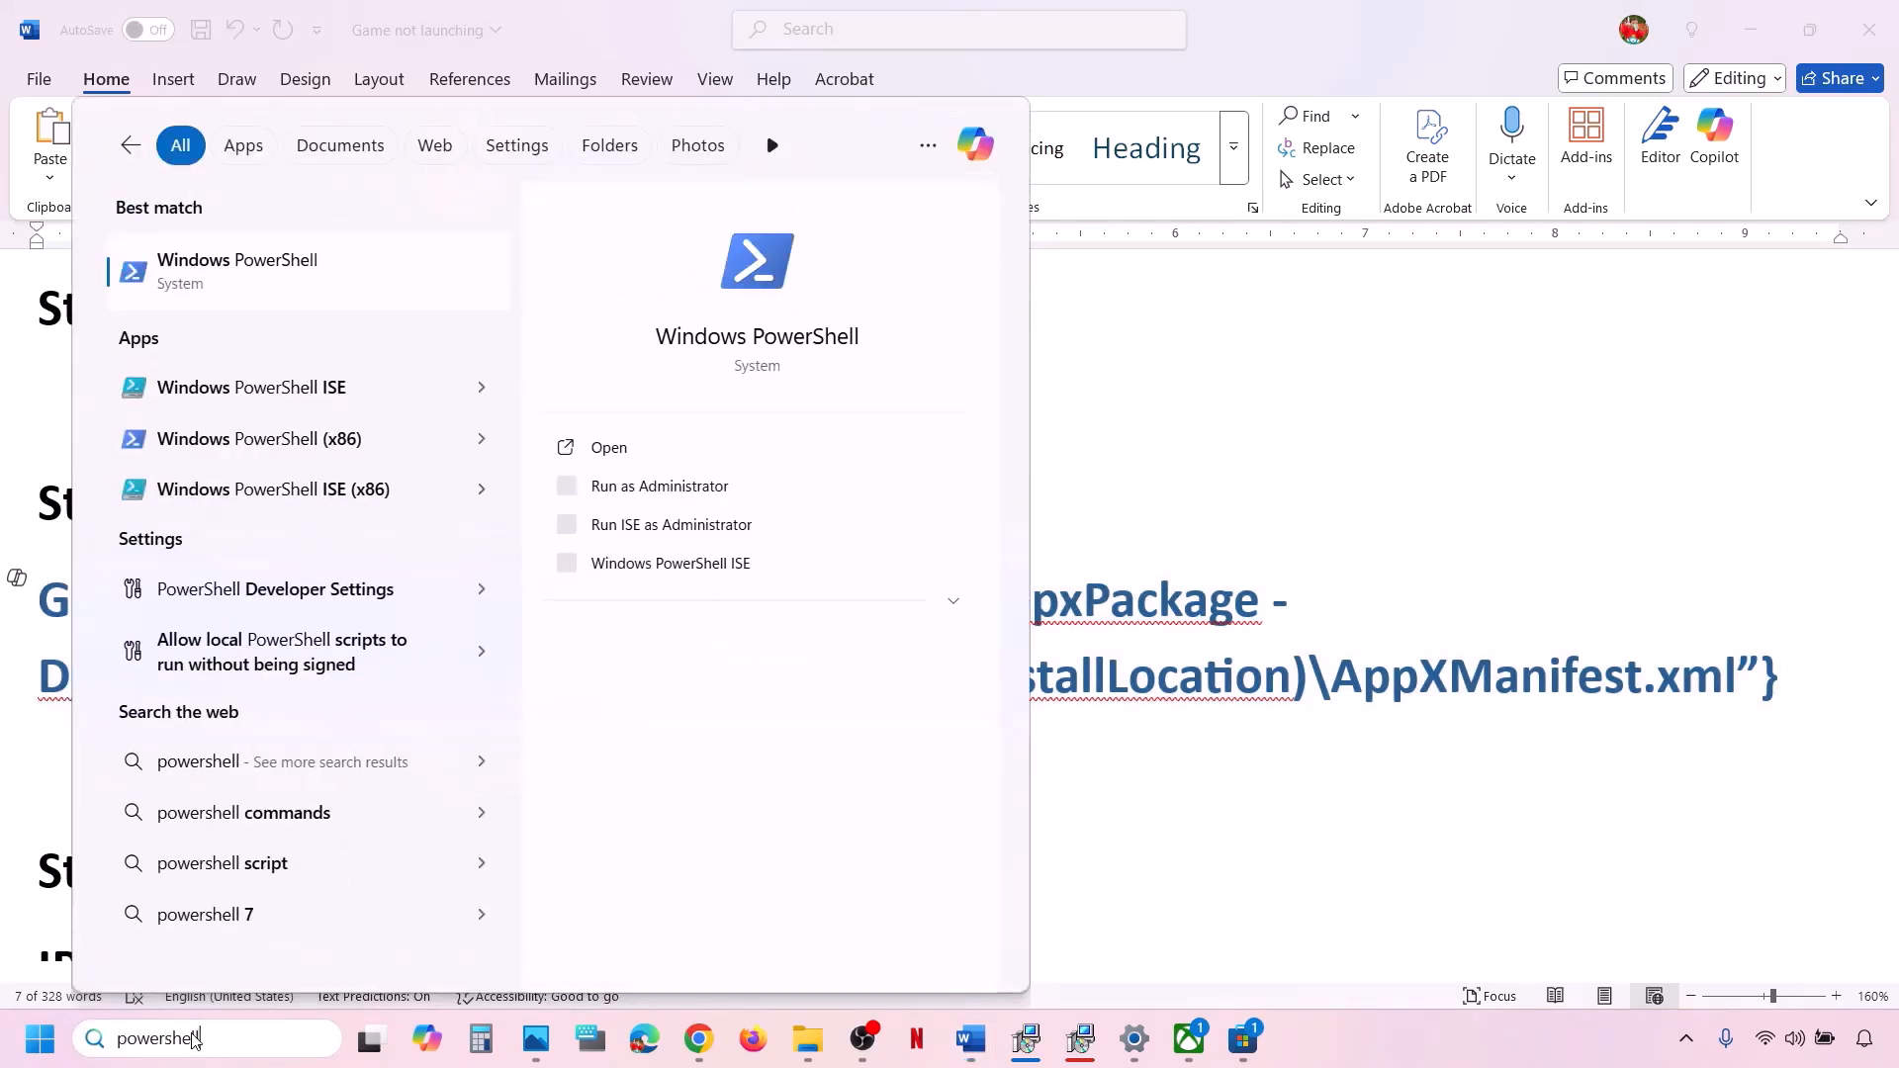
right_click(294, 274)
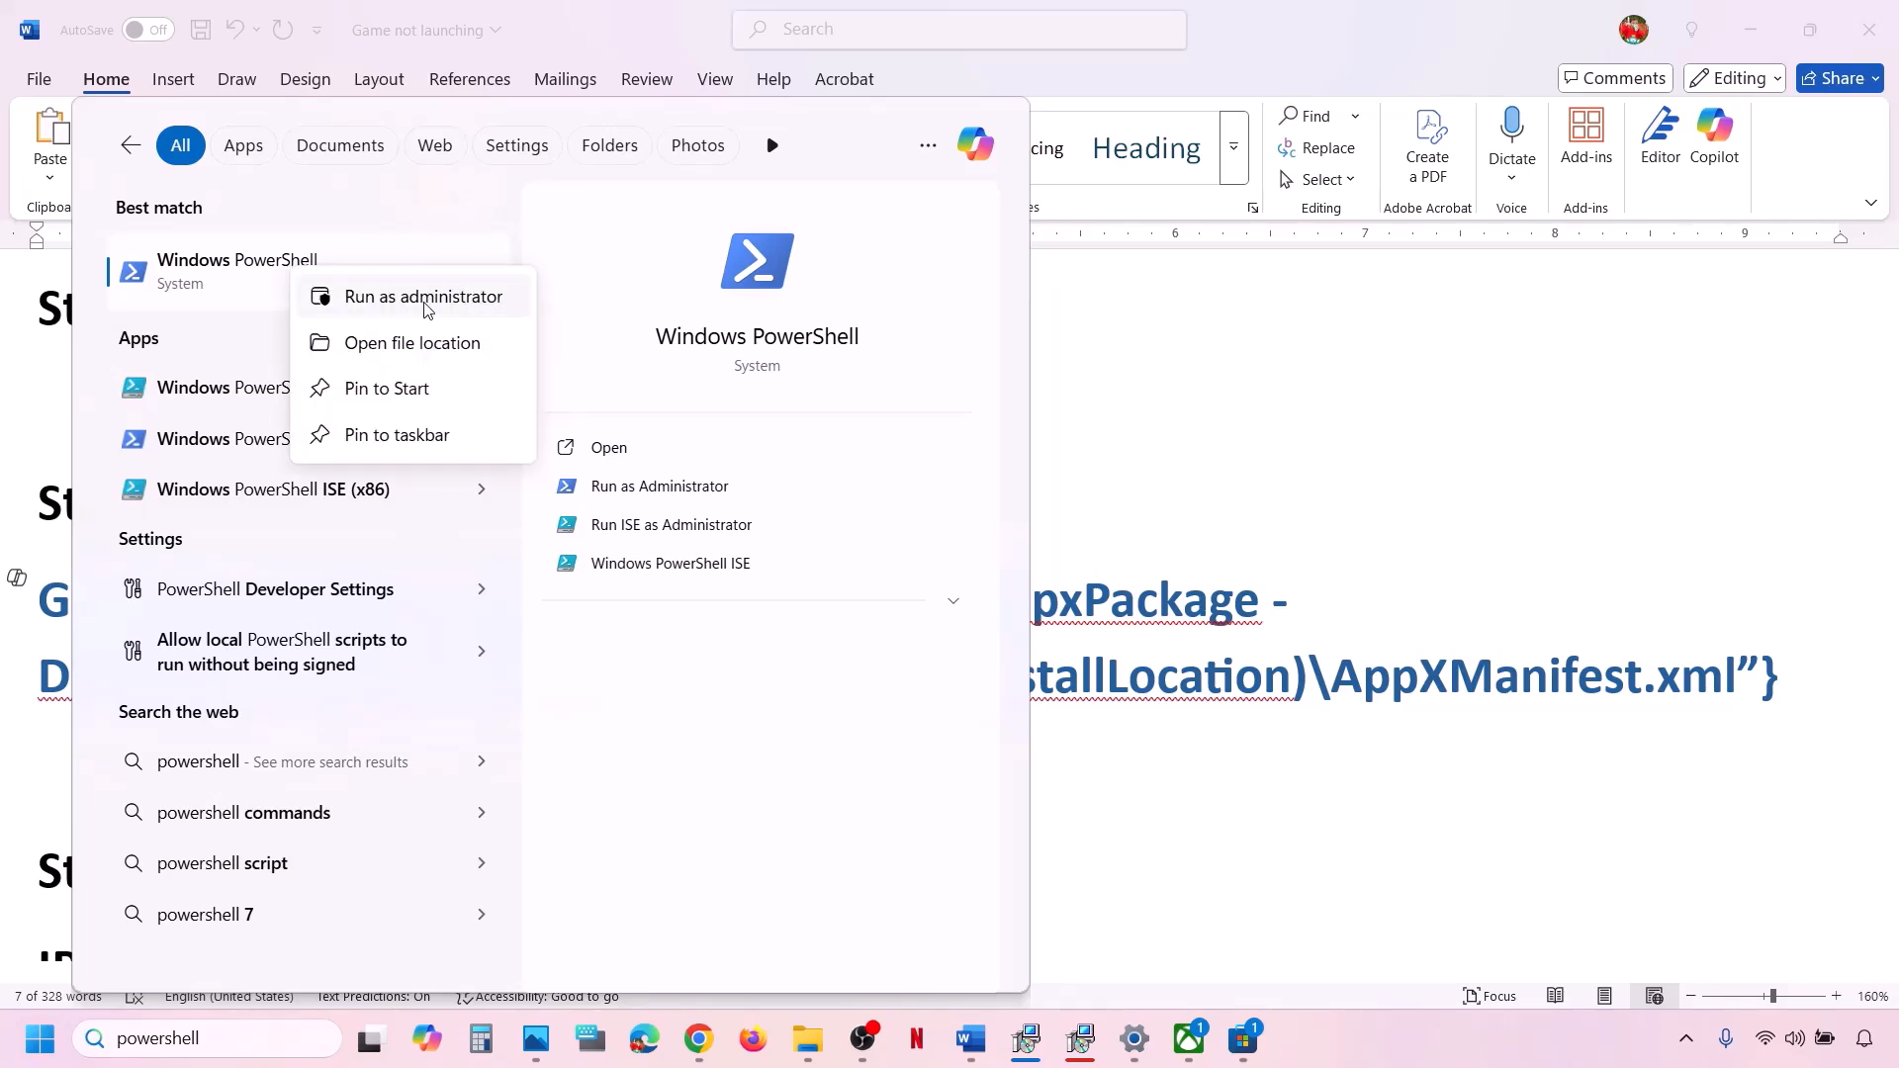
left_click(427, 298)
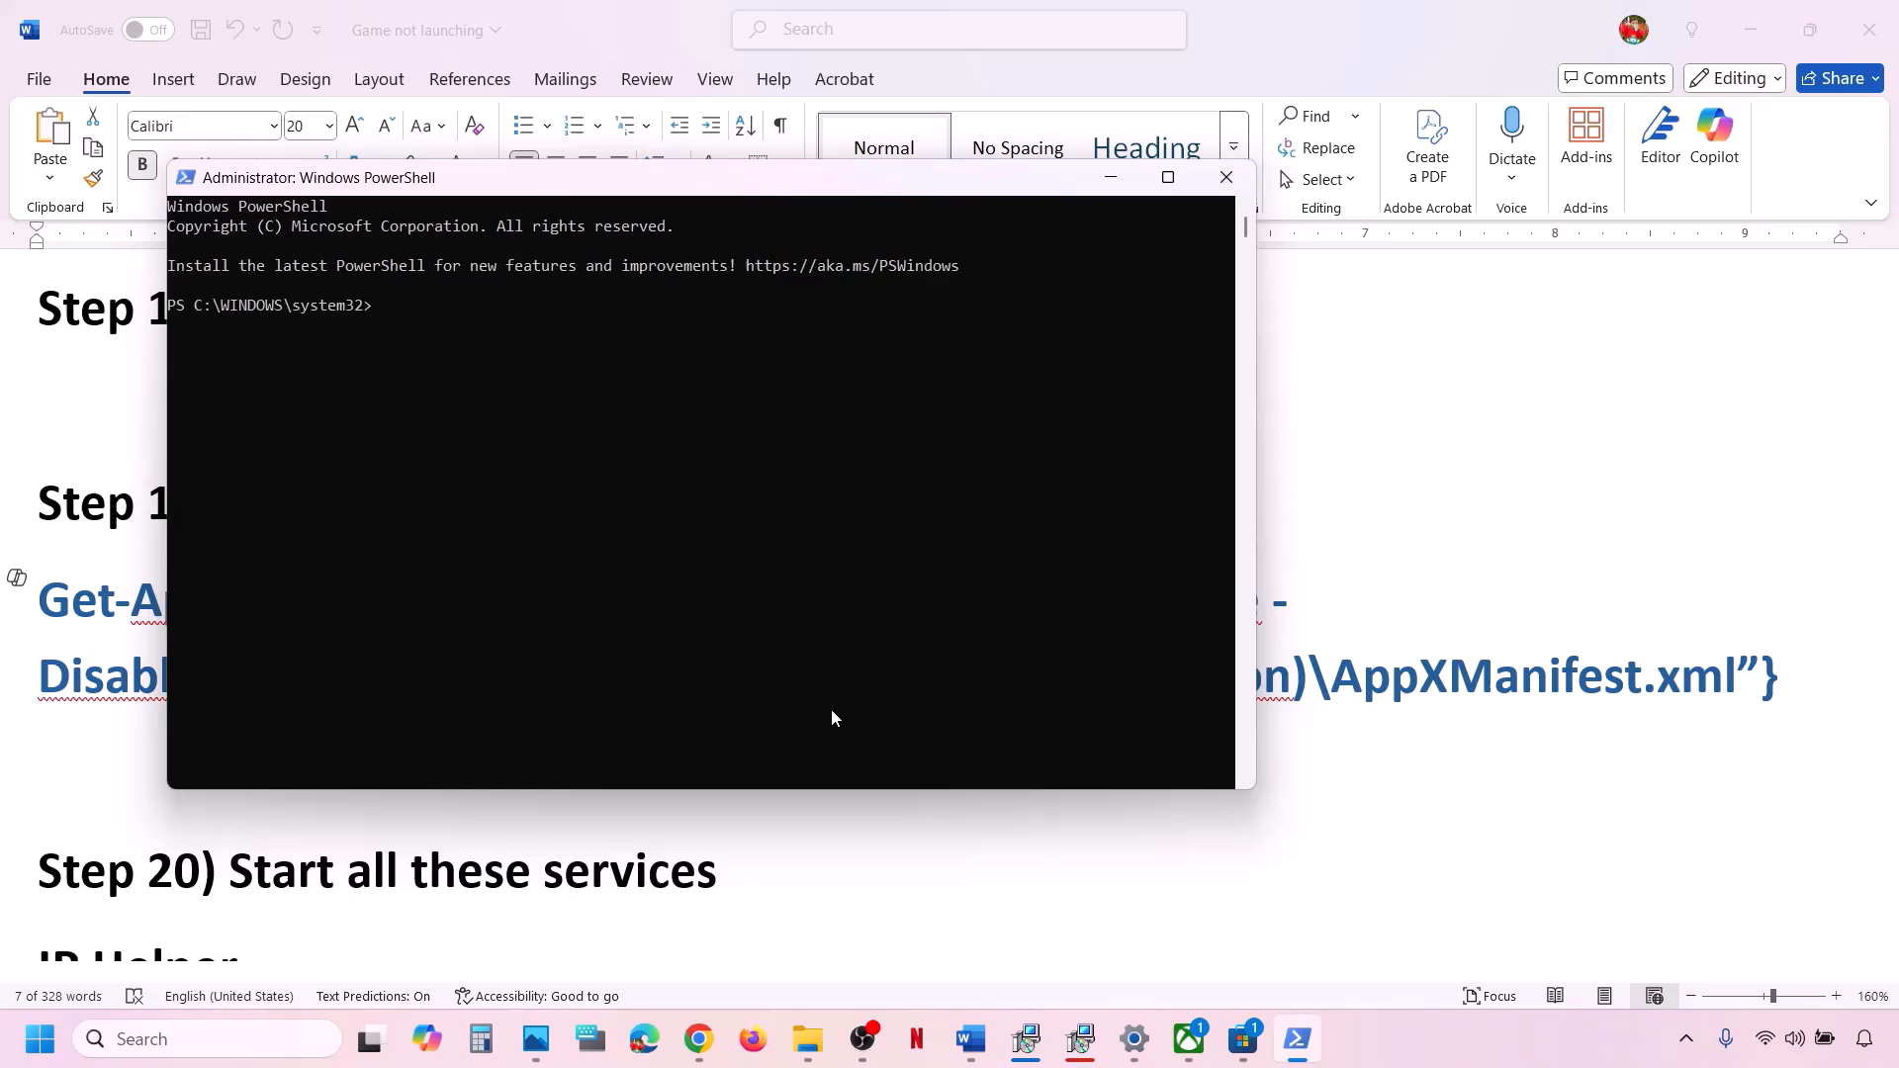
right_click(831, 711)
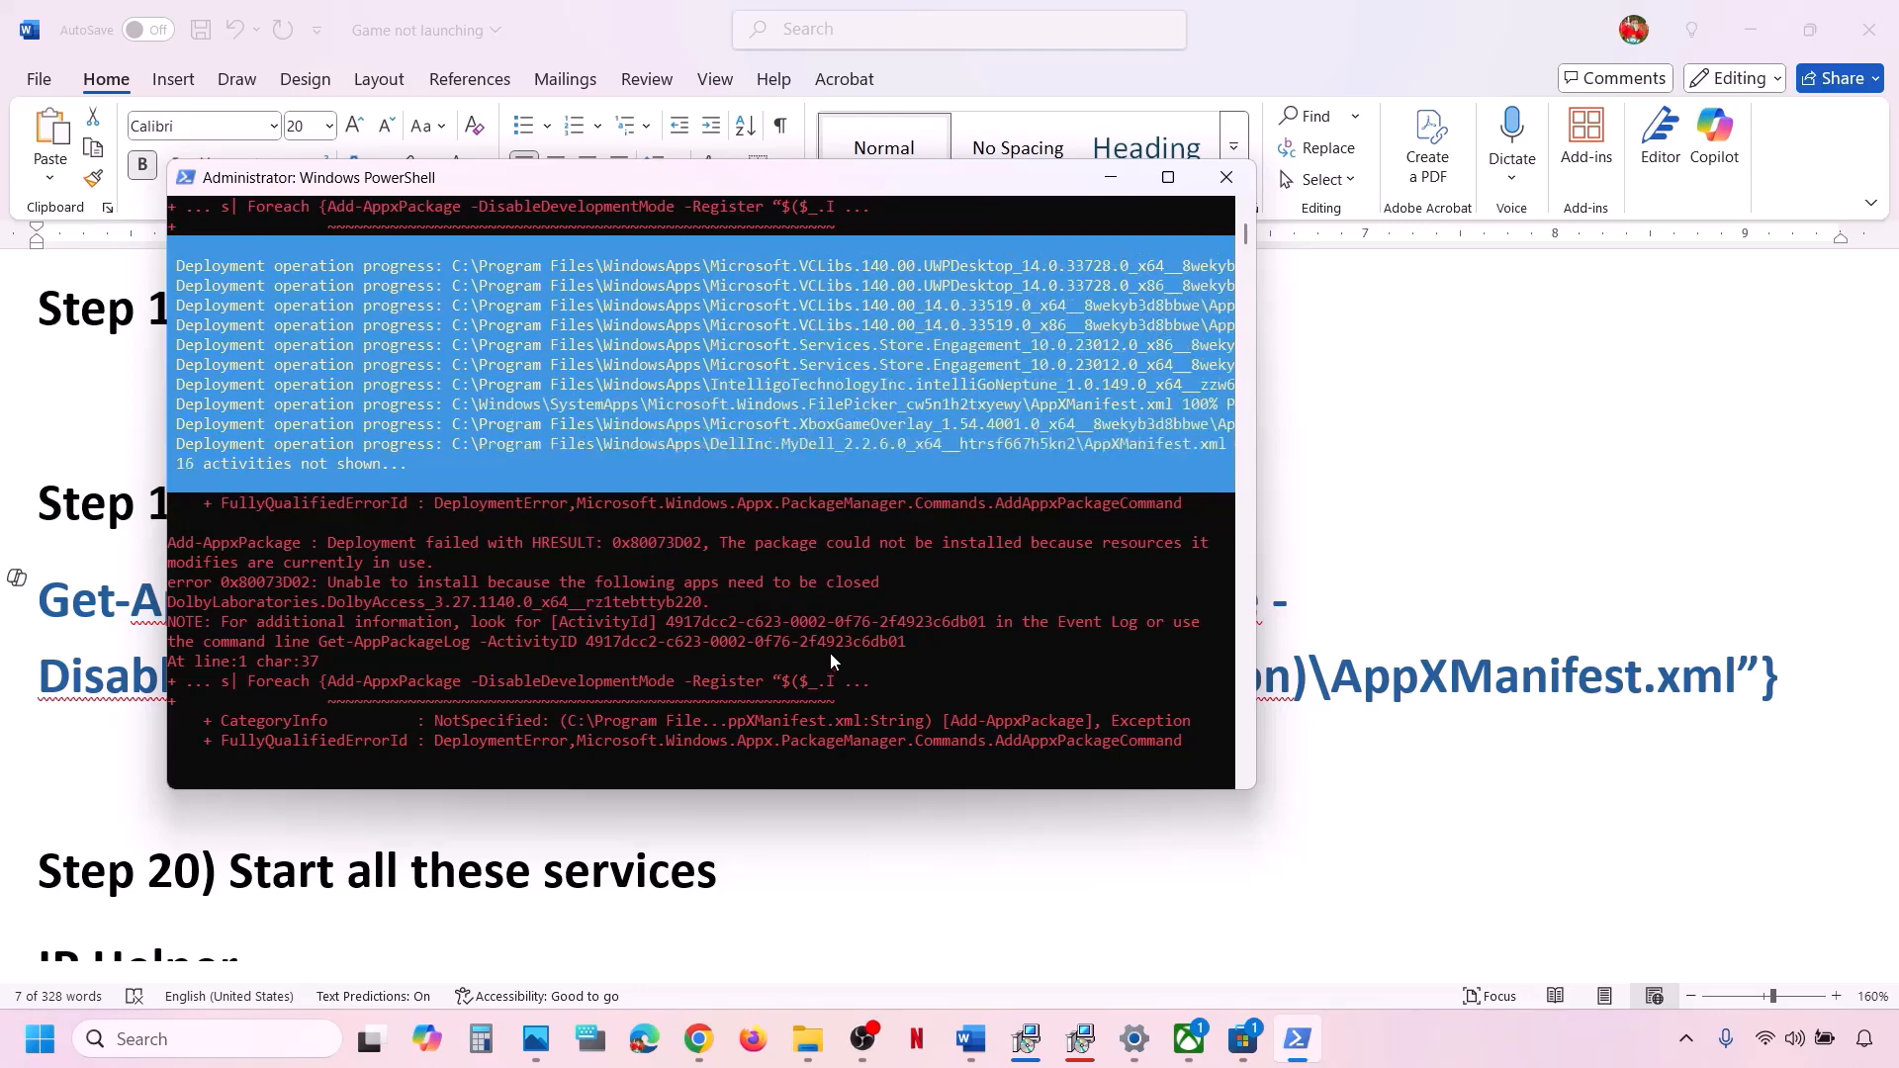
Return to the Word document's Step 20 list of services, and open the Services console through Windows search
left_click(1391, 560)
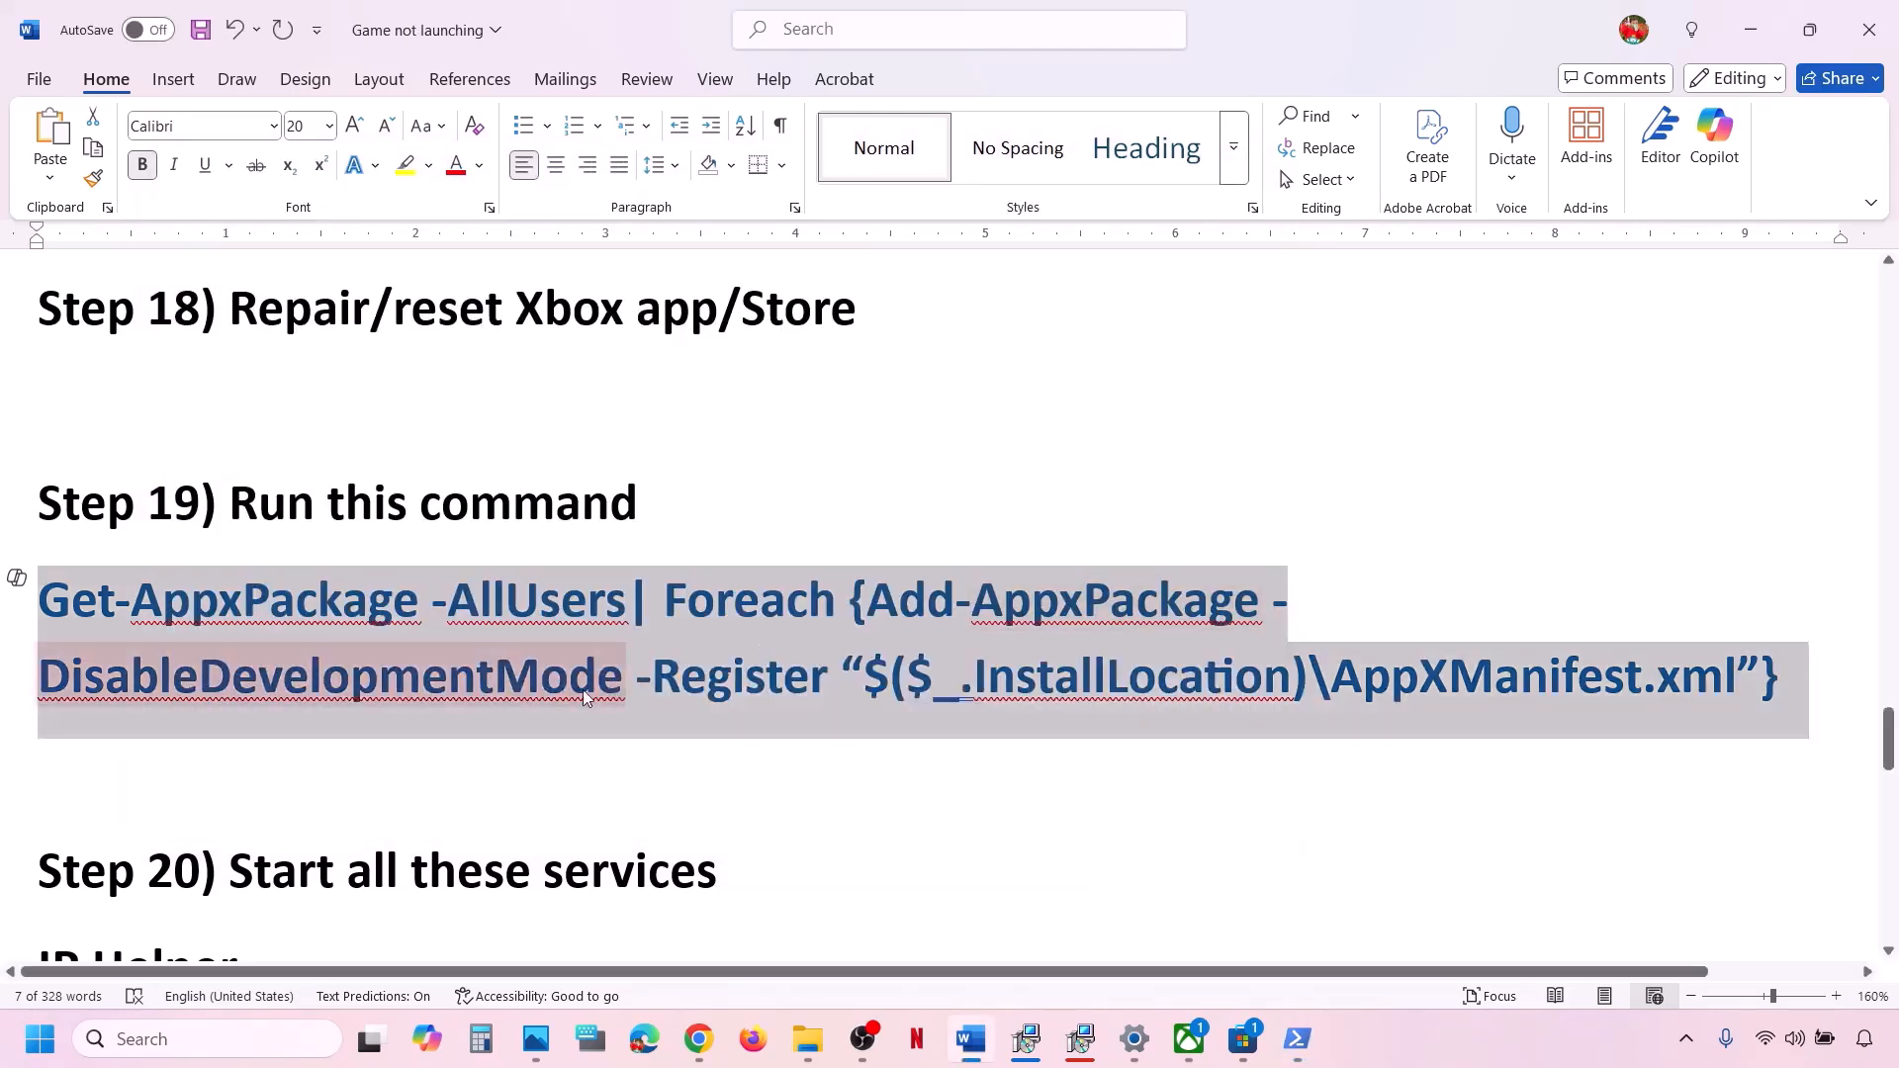
scroll(583, 690, "down", 5)
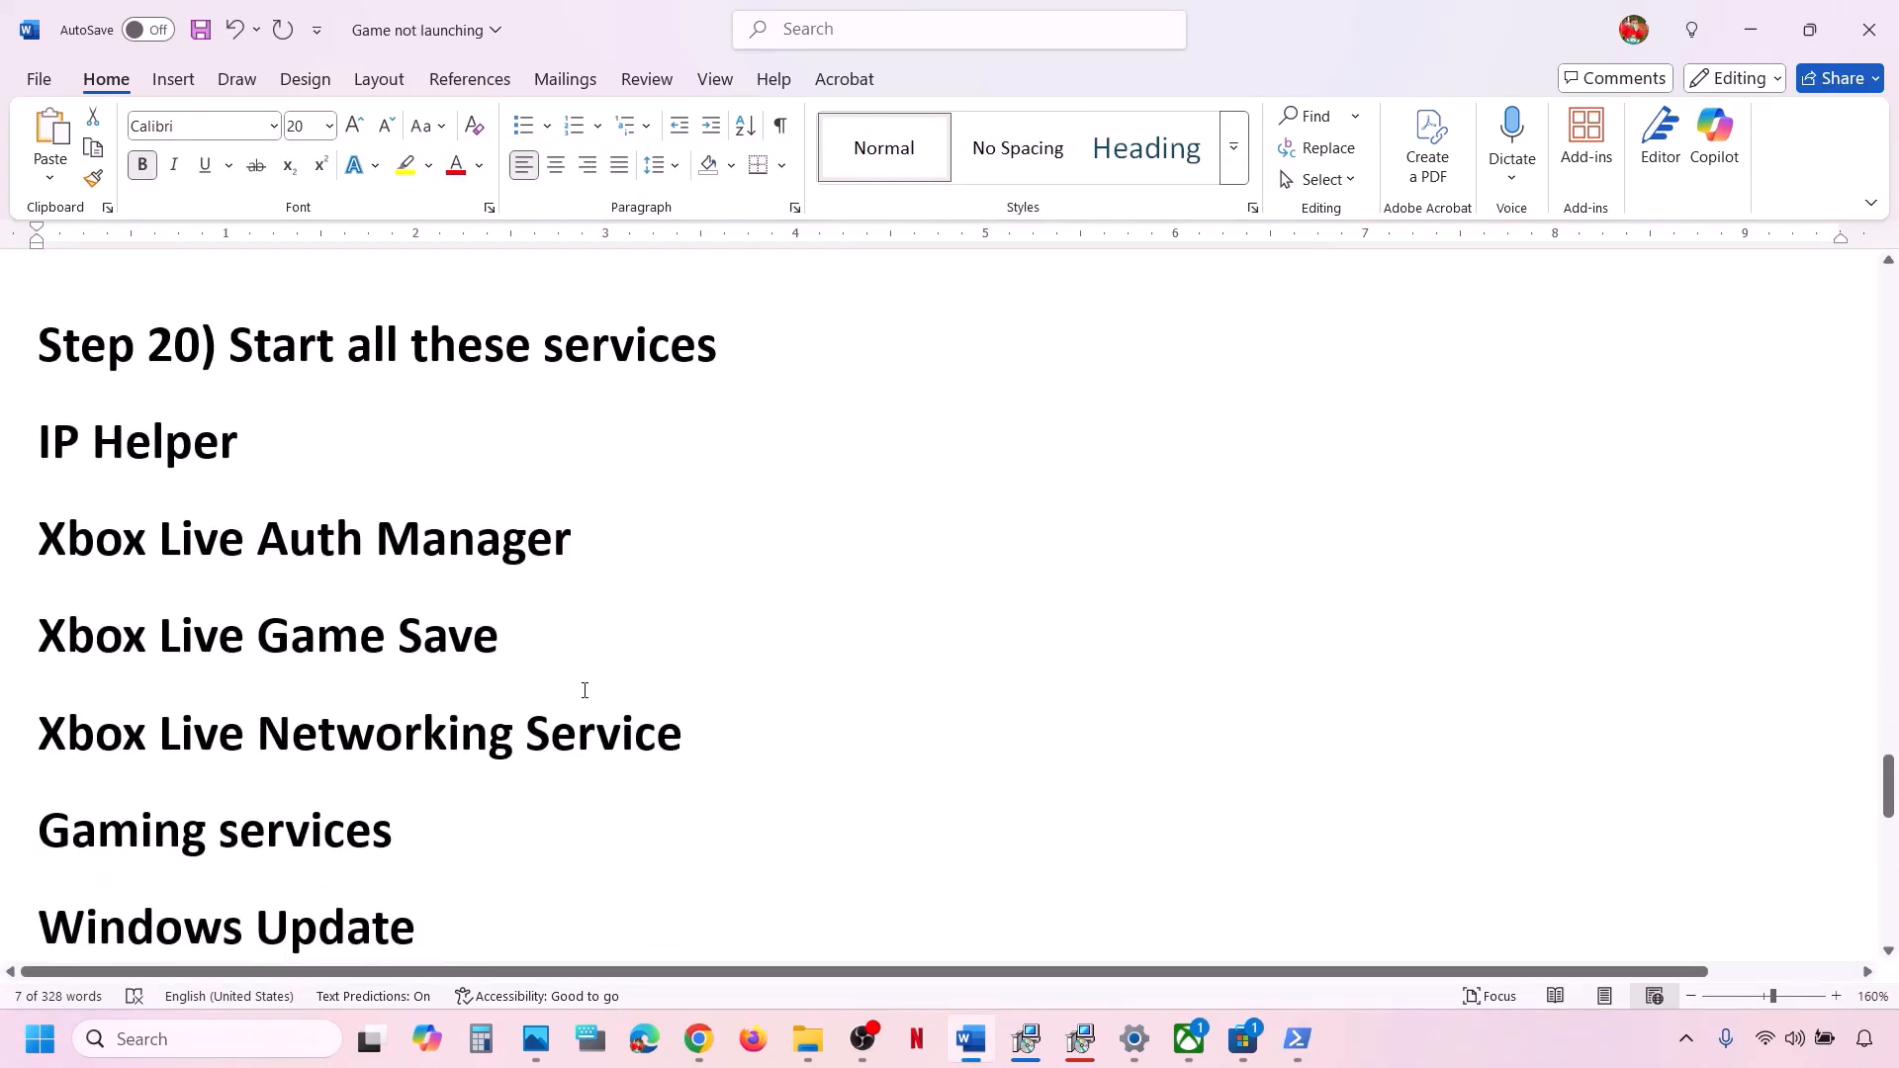
left_click(211, 1046)
type("services")
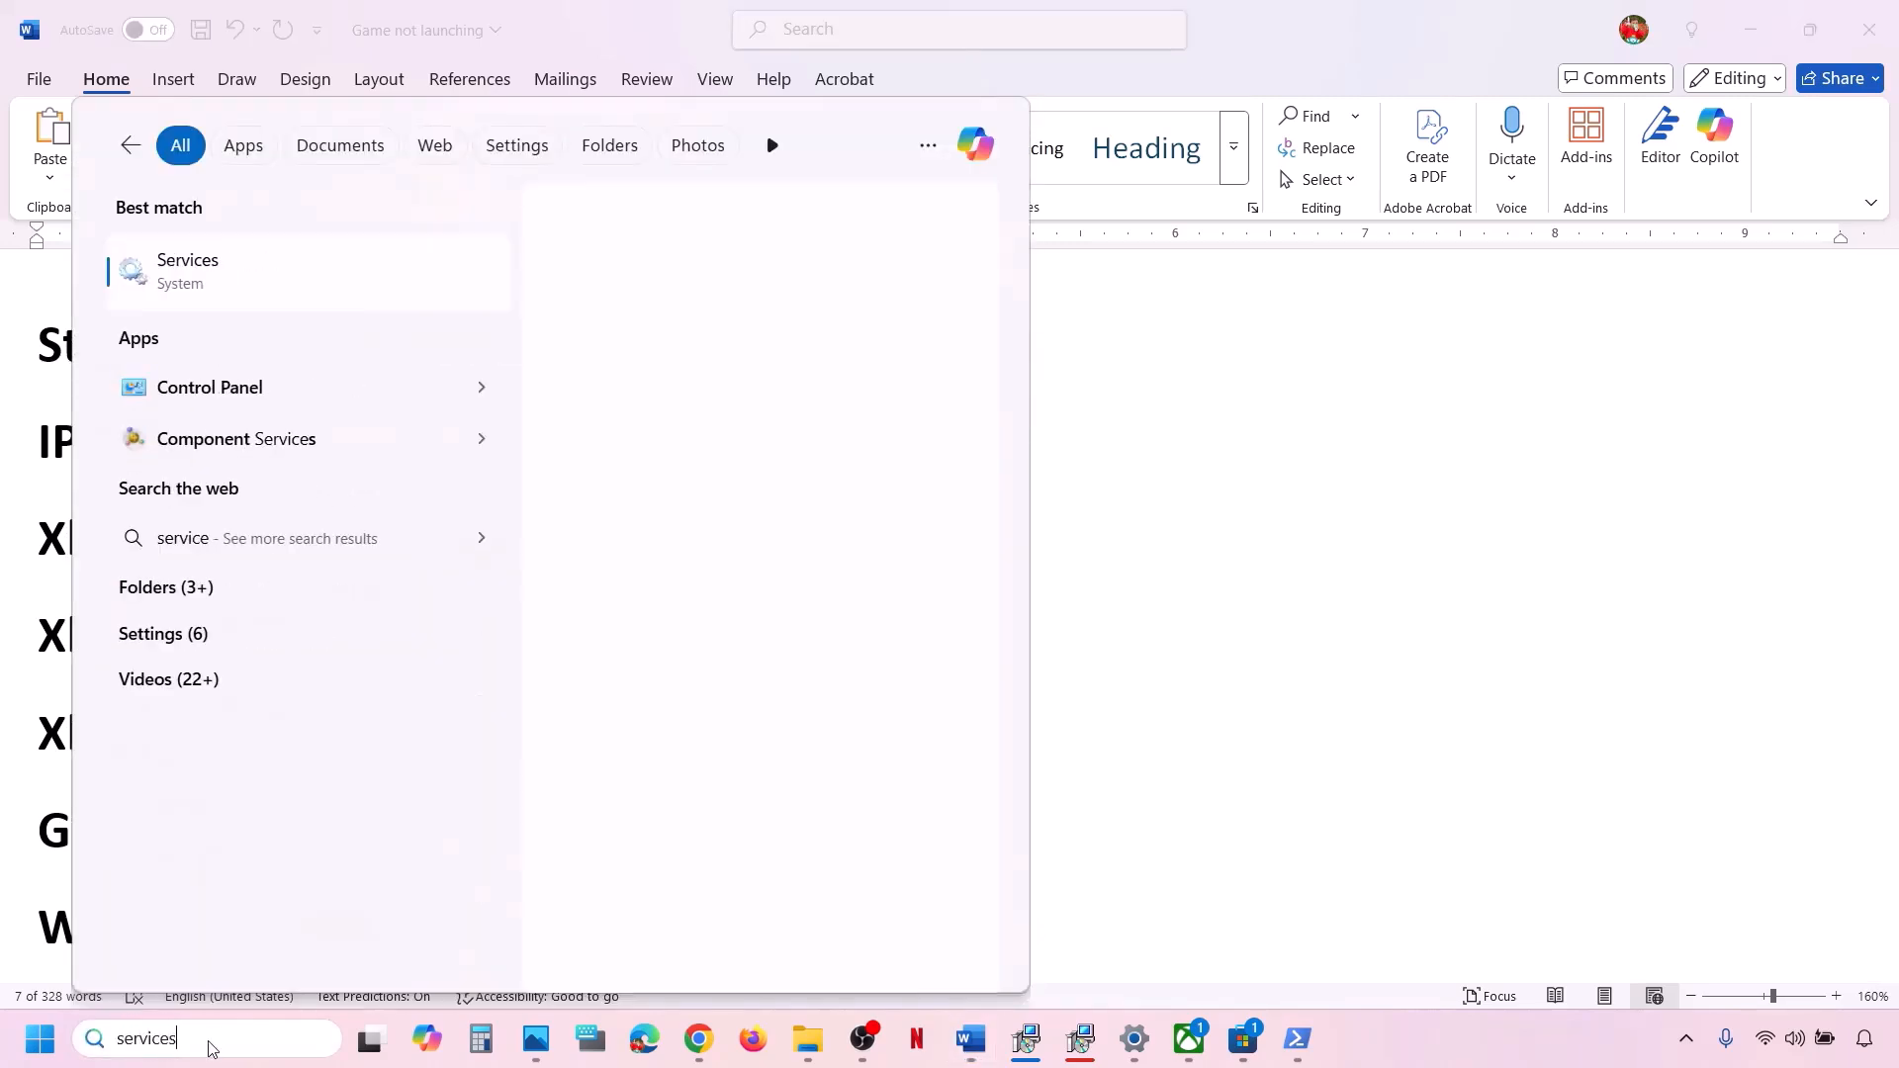
key("Return")
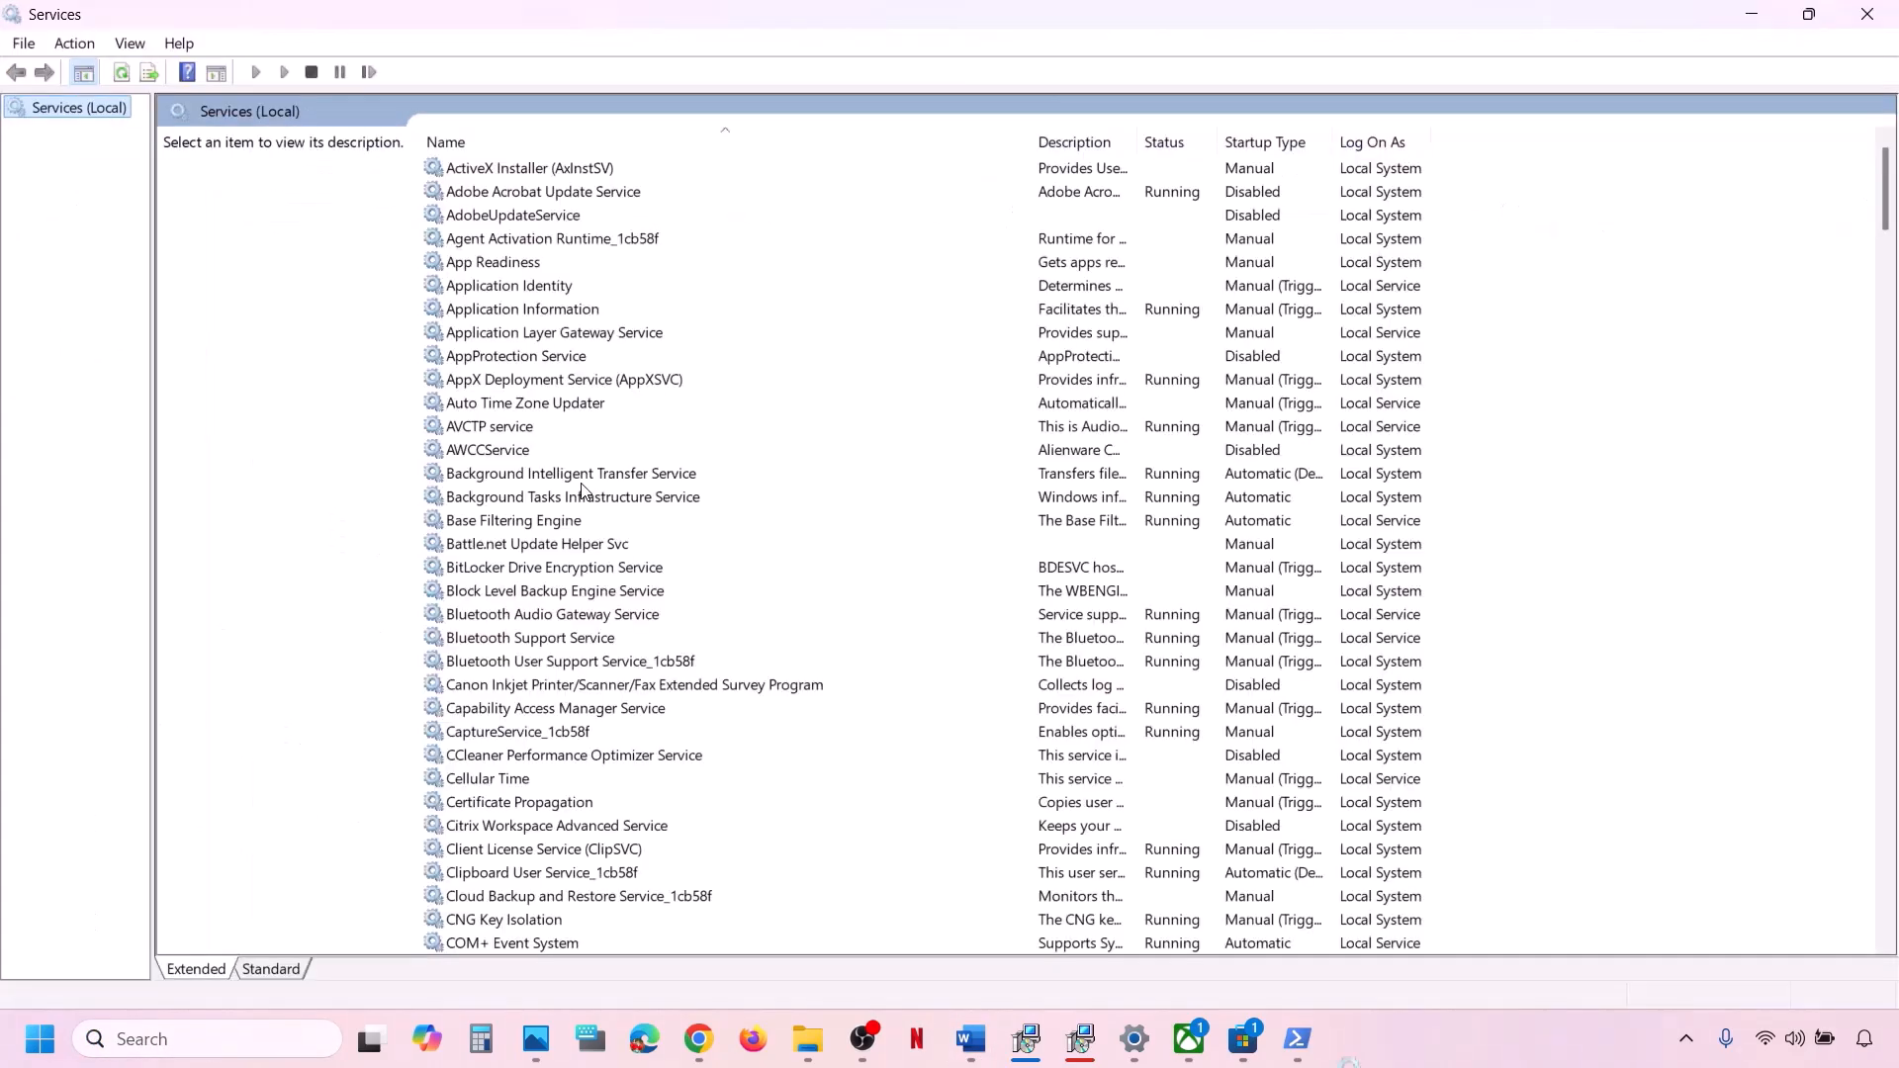
Set the IP Helper service's startup type to Automatic and restart the service
left_click(648, 618)
key("i")
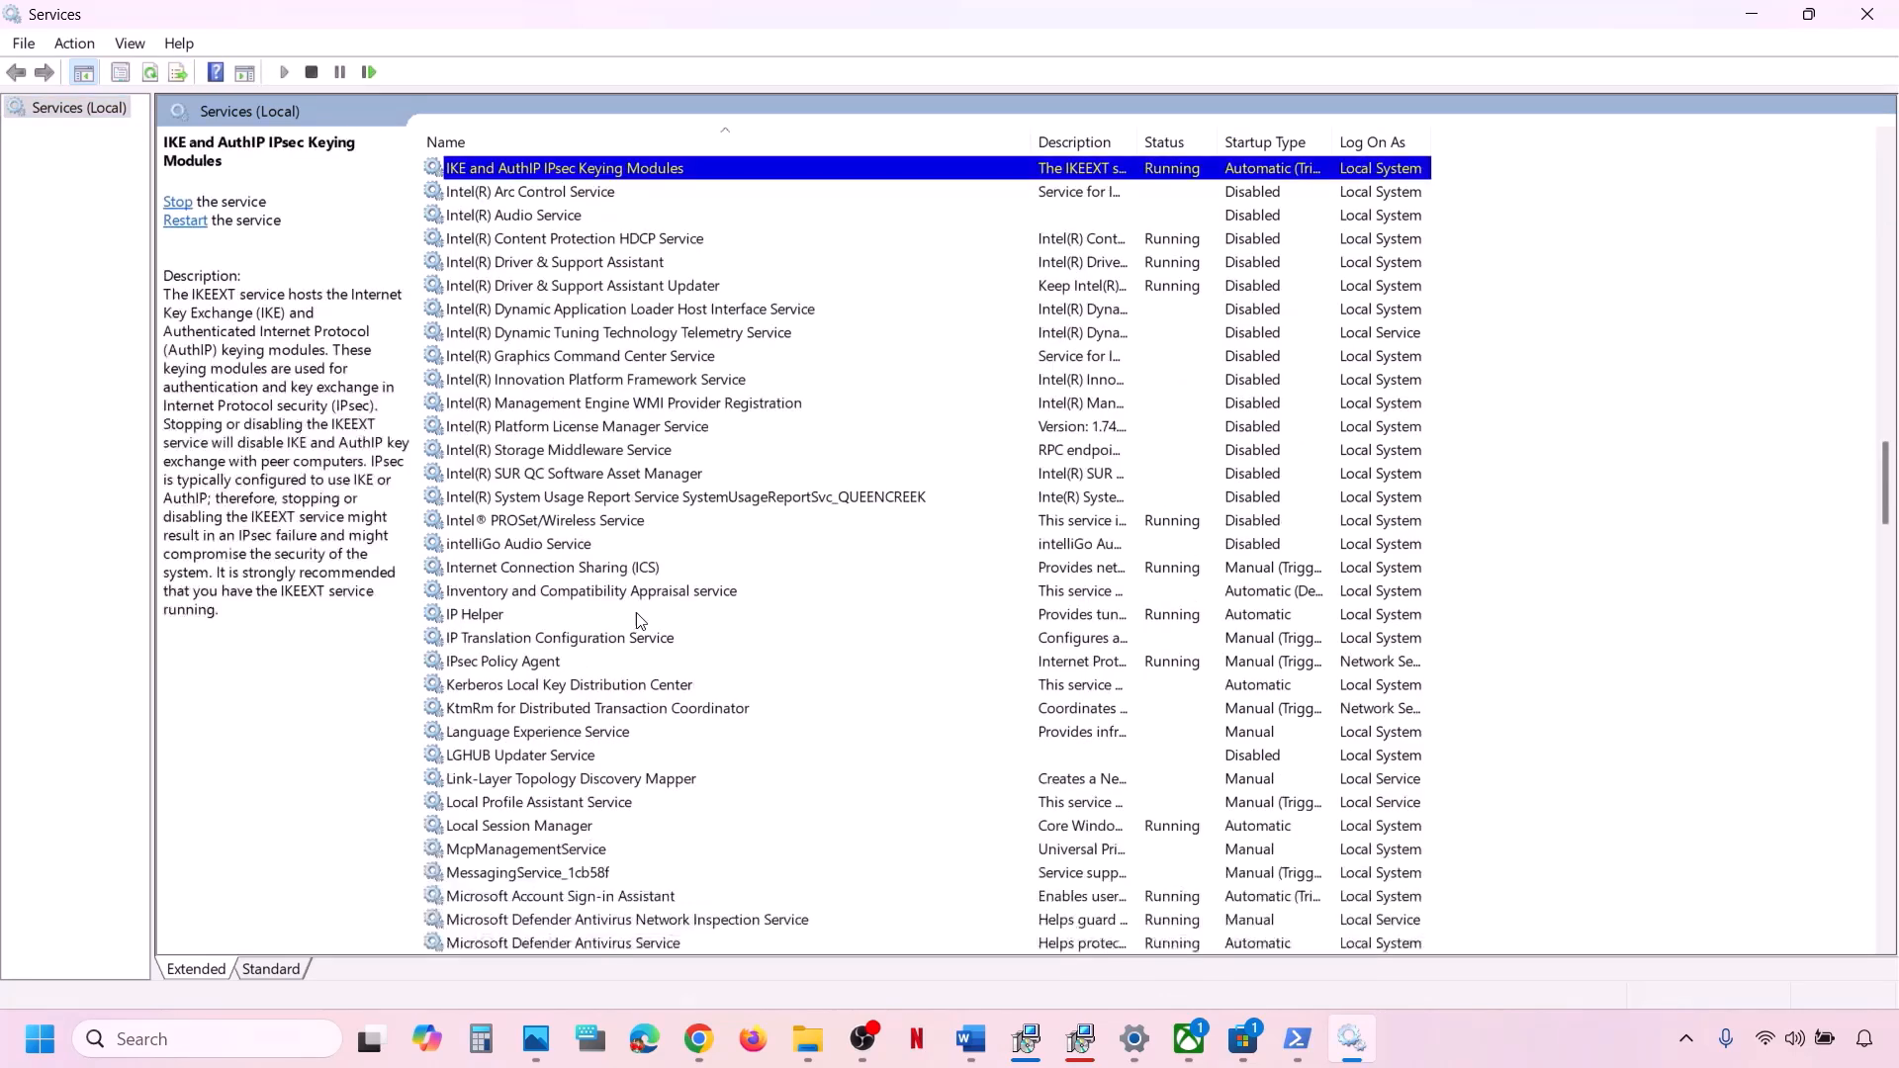
double_click(509, 619)
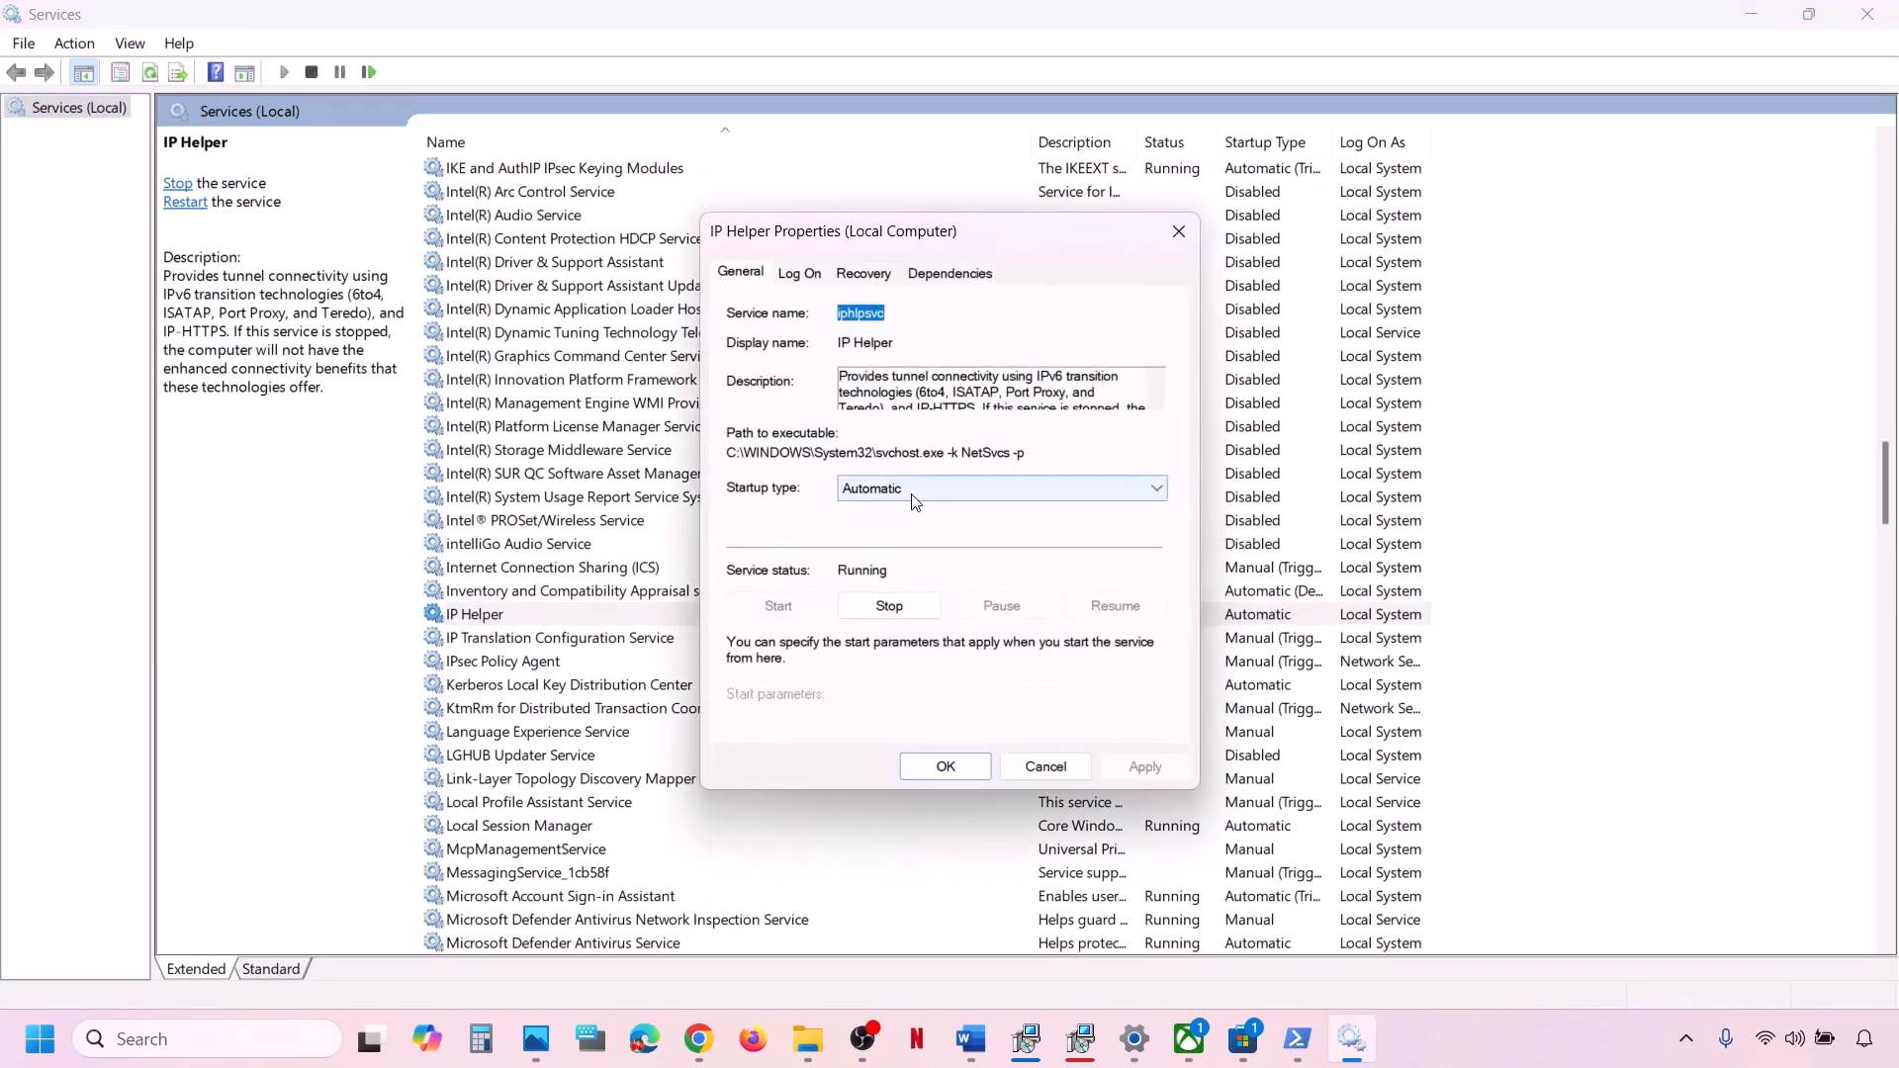
left_click(907, 490)
left_click(912, 534)
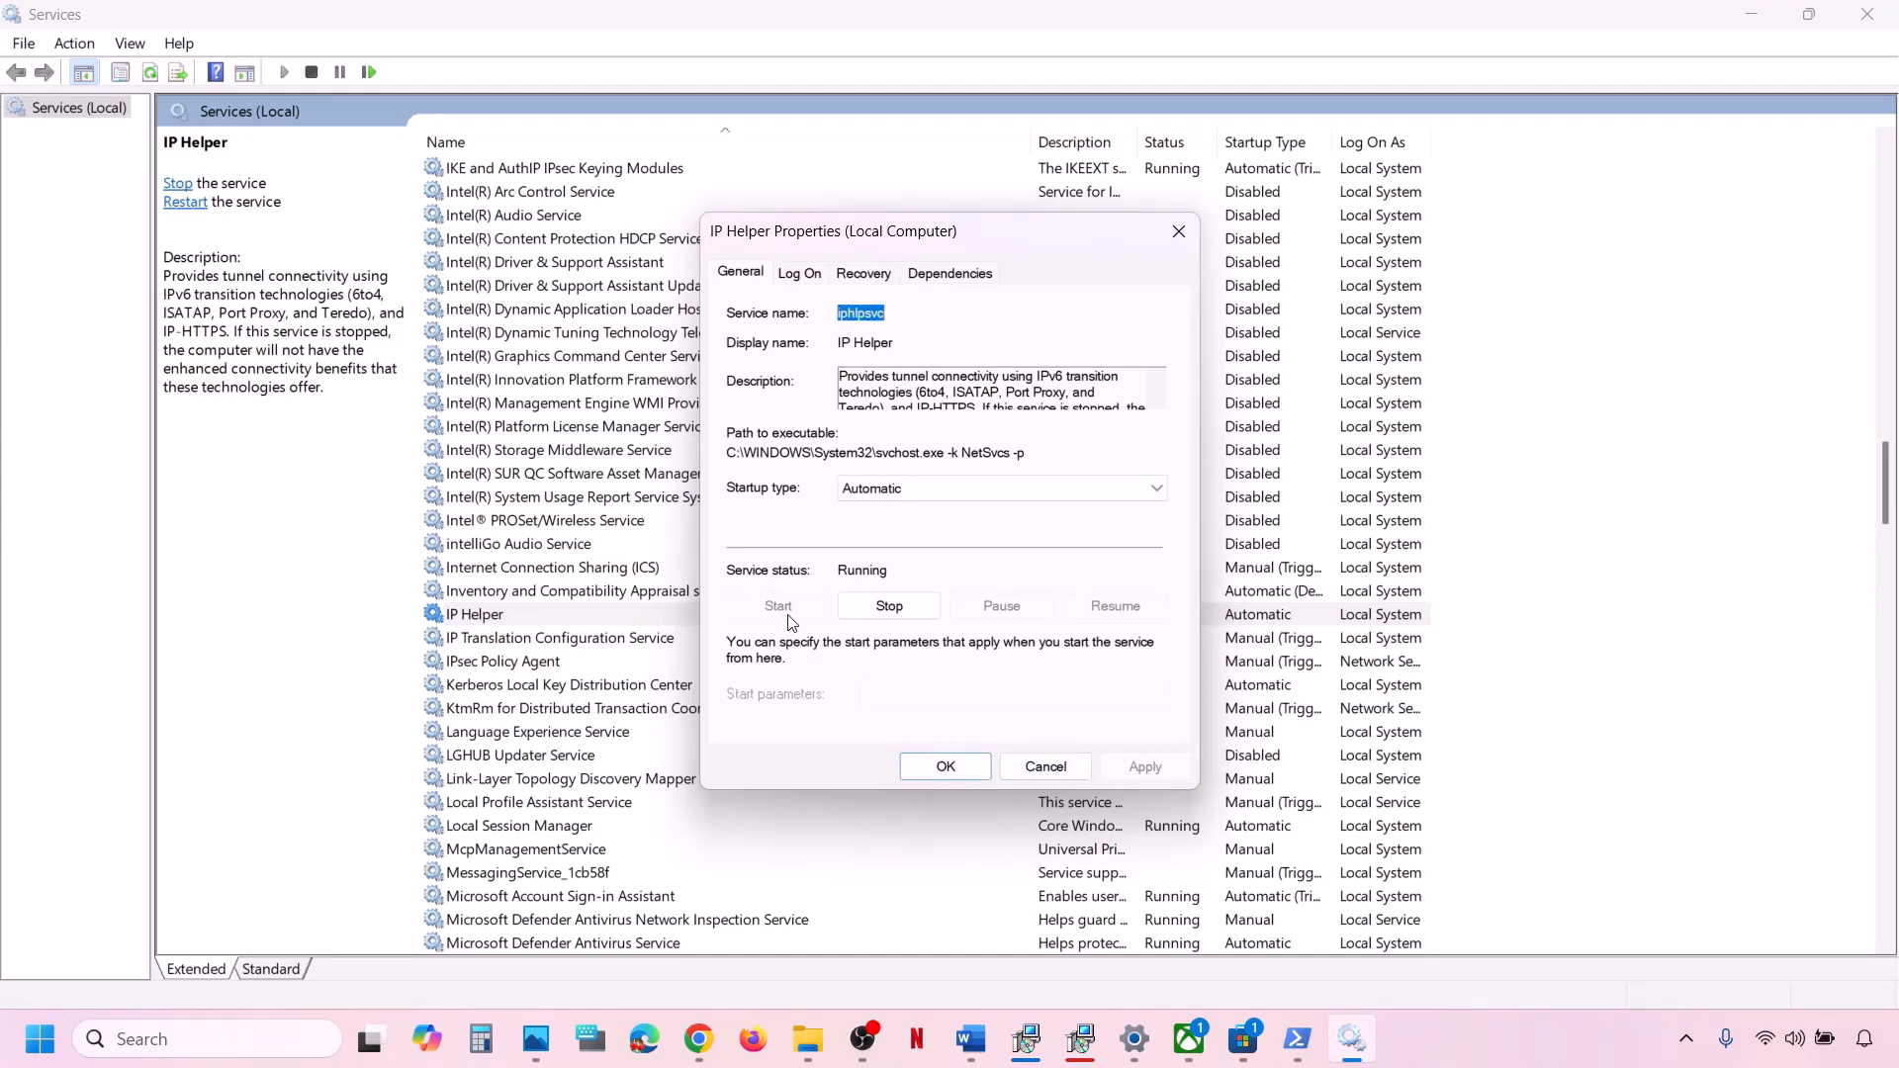
left_click(946, 768)
right_click(584, 615)
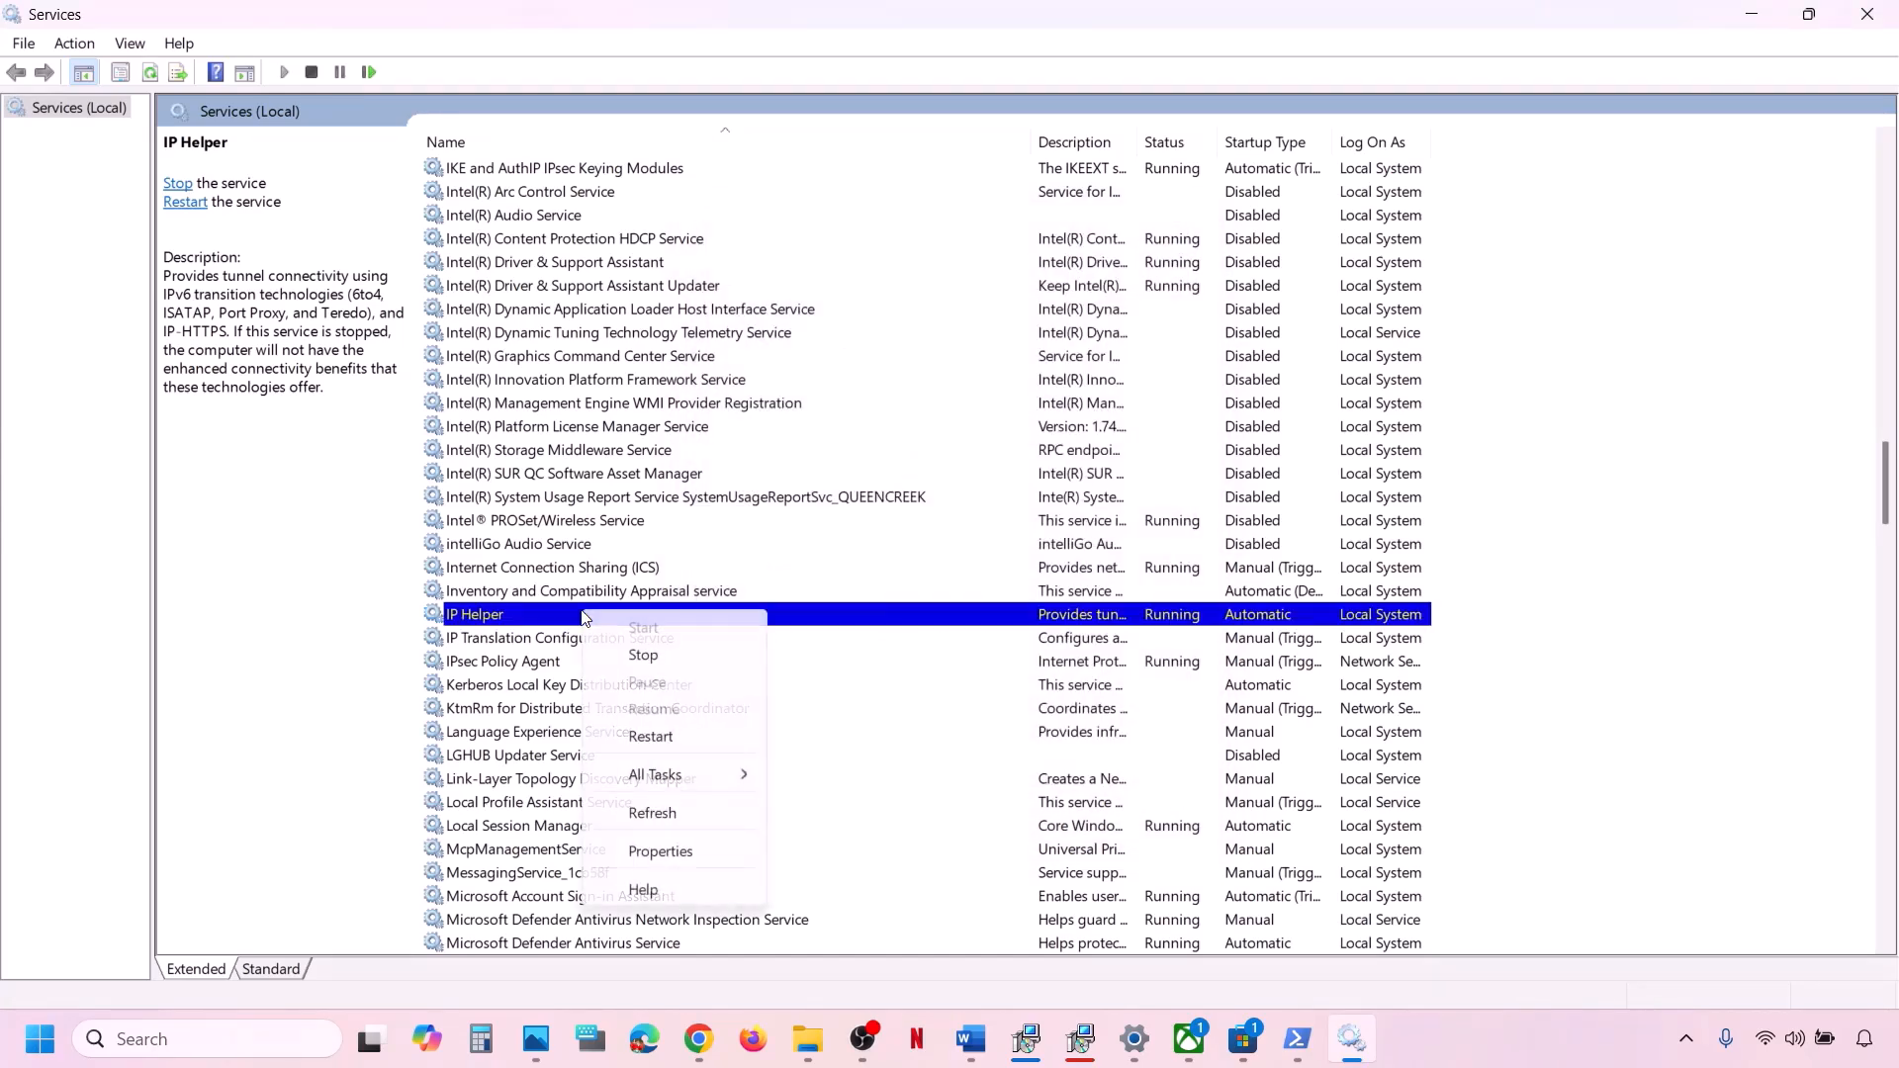
left_click(665, 737)
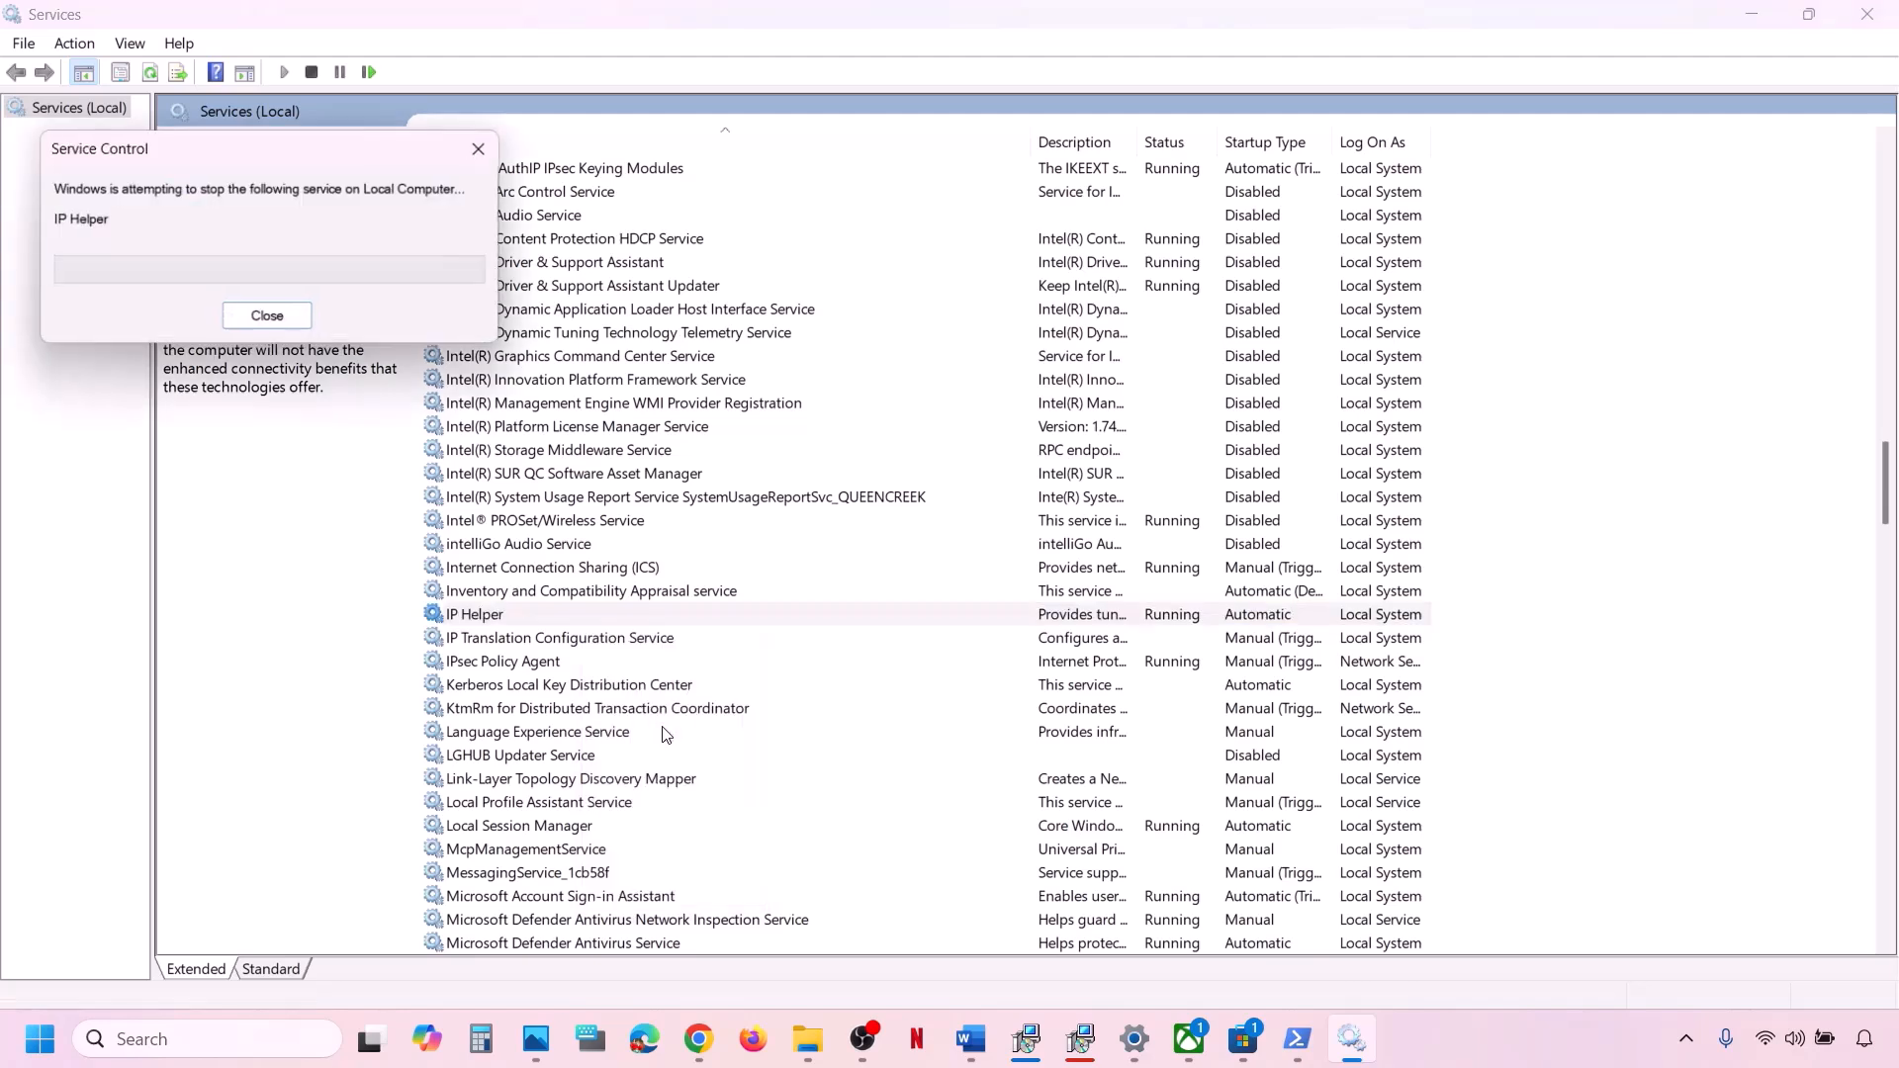
Set the Xbox Accessory Management Service's startup type to Automatic, apply it, and restart the service
left_click(611, 811)
scroll(611, 811, "down", 20)
left_click(611, 811)
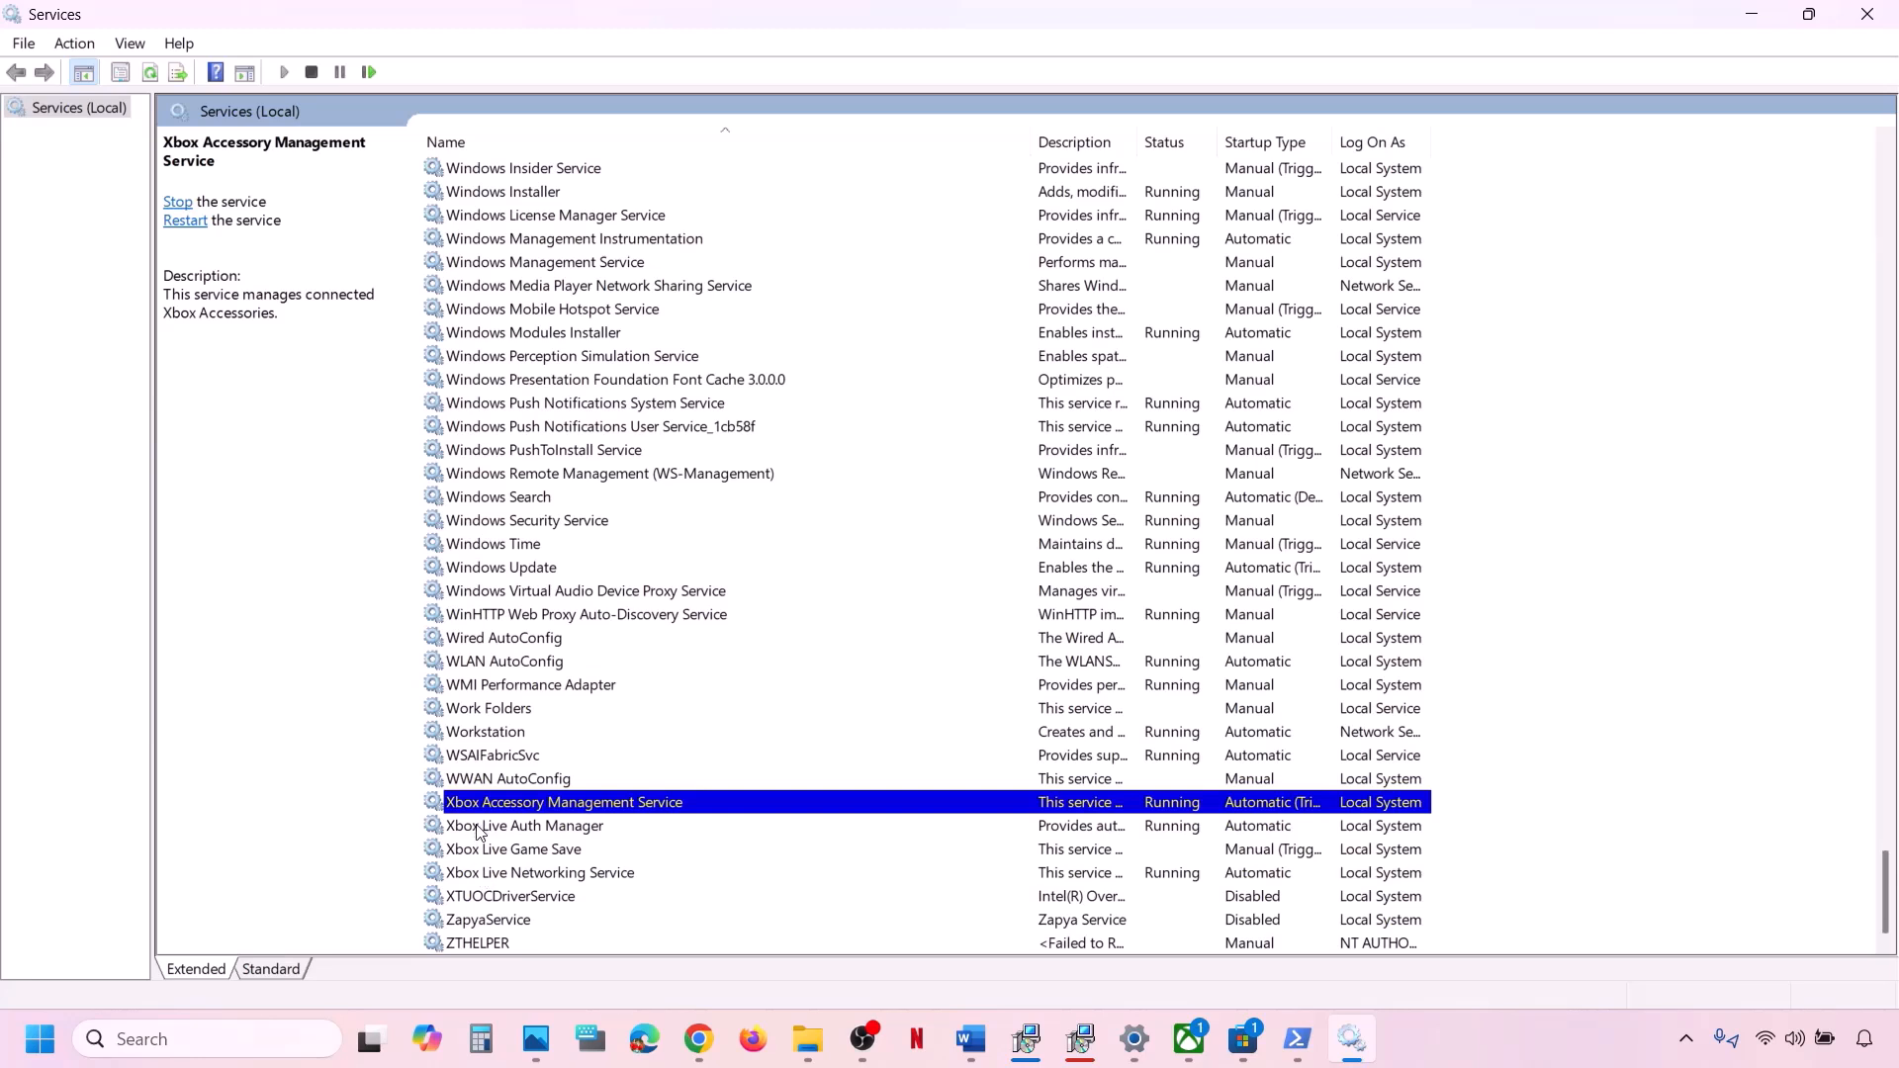
double_click(564, 803)
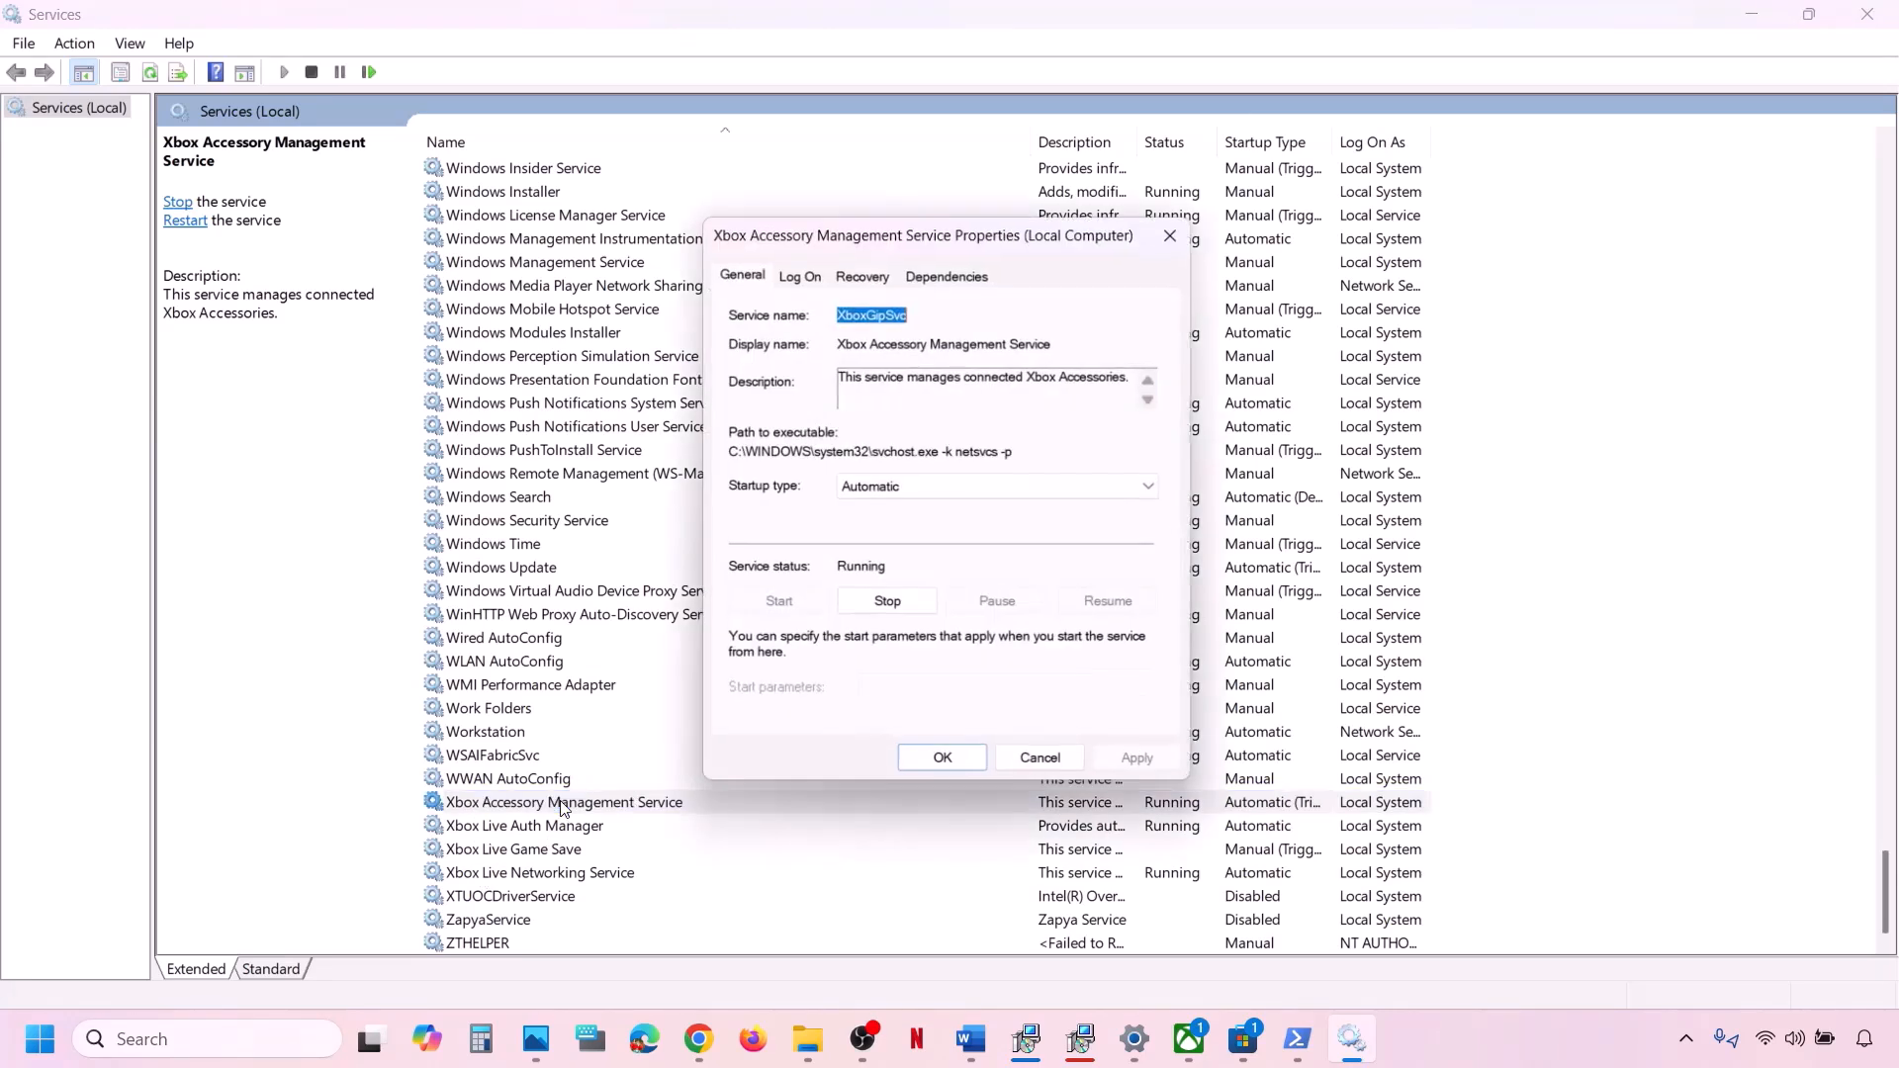
left_click(925, 489)
left_click(890, 522)
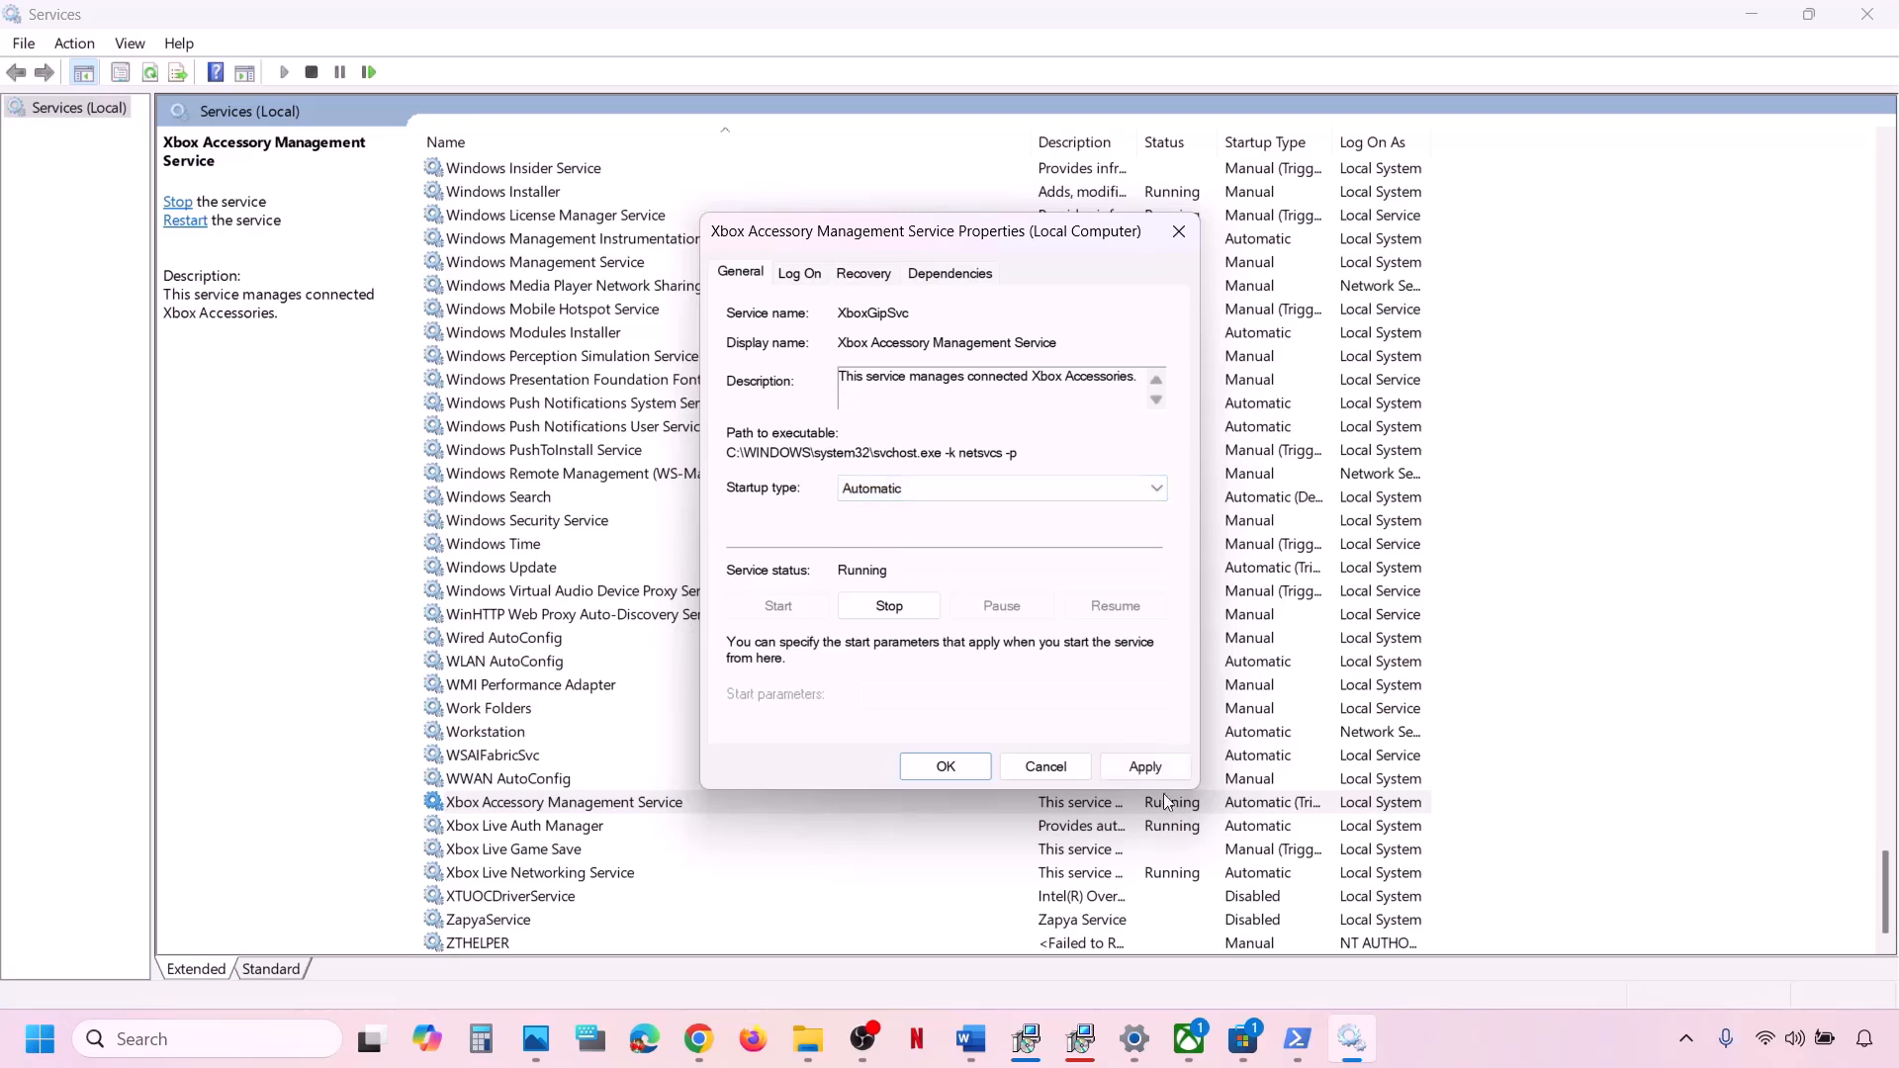
left_click(1152, 776)
left_click(945, 766)
right_click(689, 808)
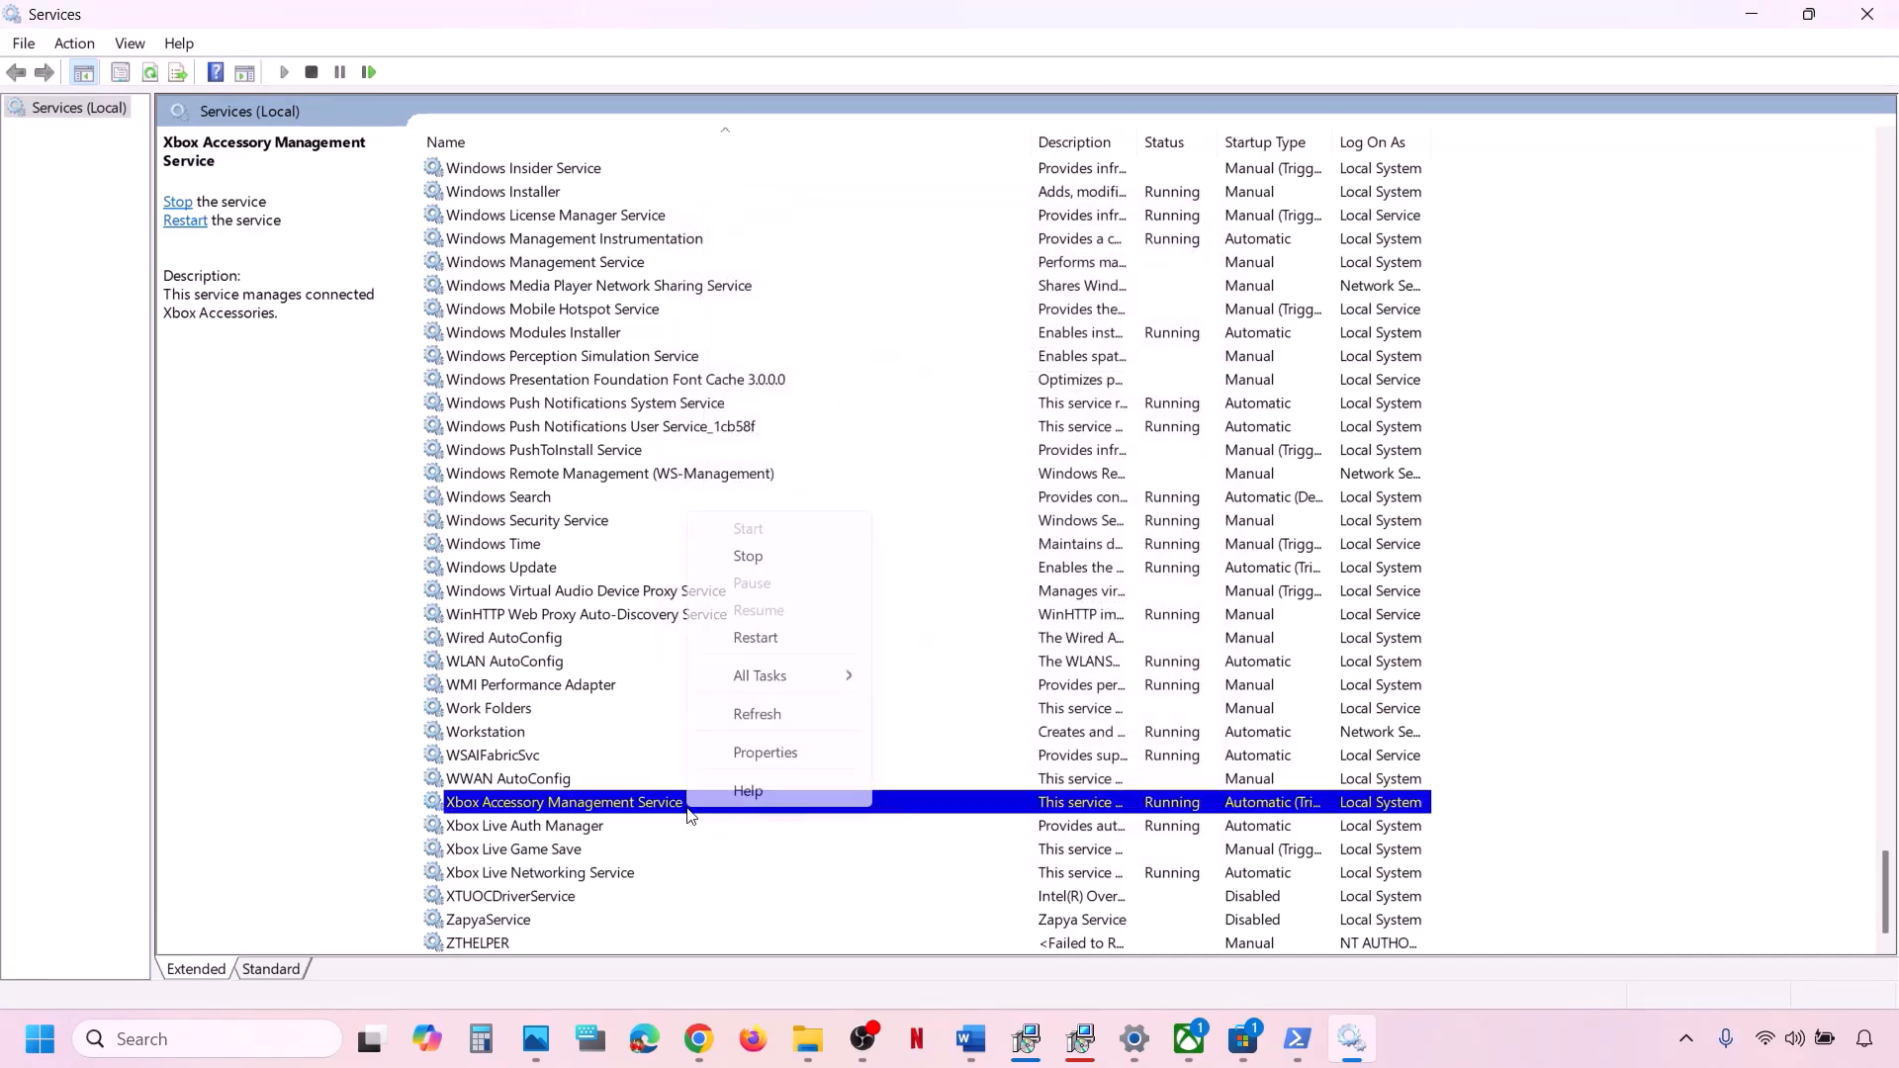
left_click(777, 638)
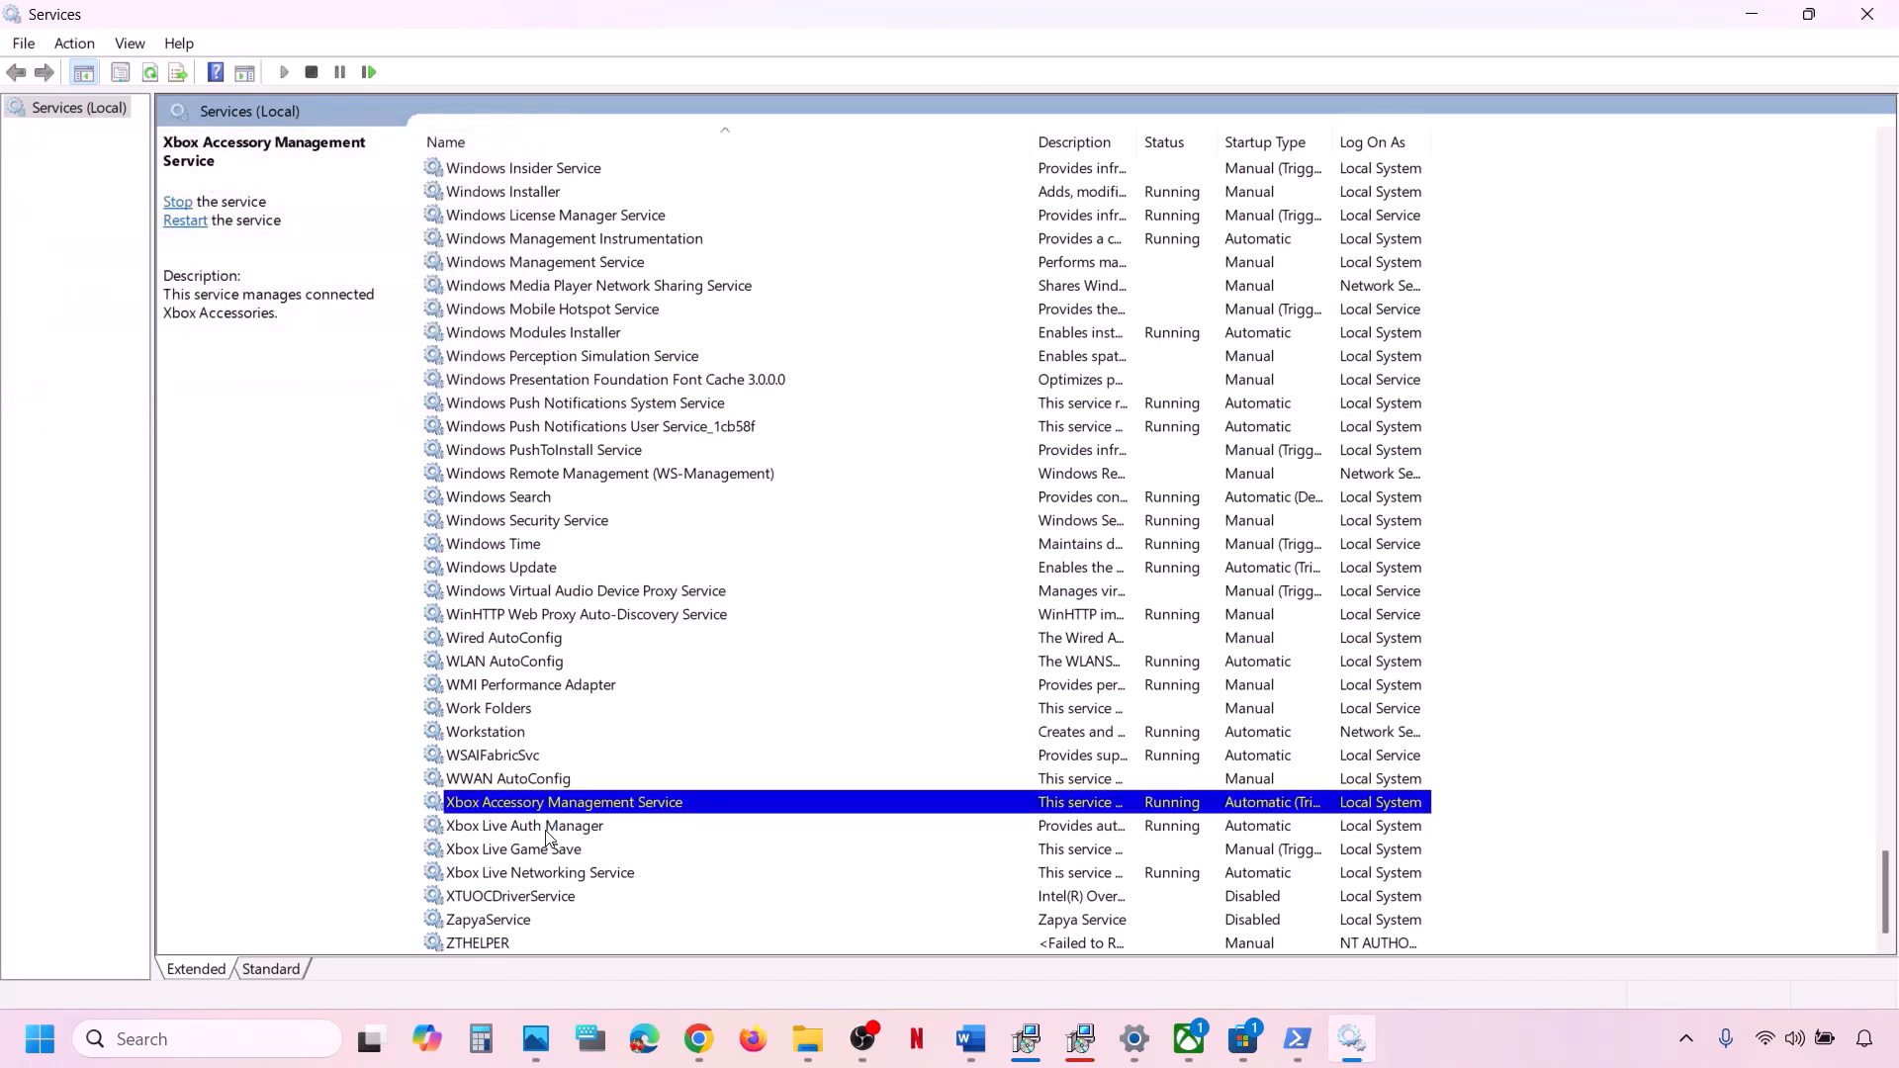
Set the Xbox Live Auth Manager service's startup type to Automatic and restart the service
double_click(547, 829)
left_click(921, 494)
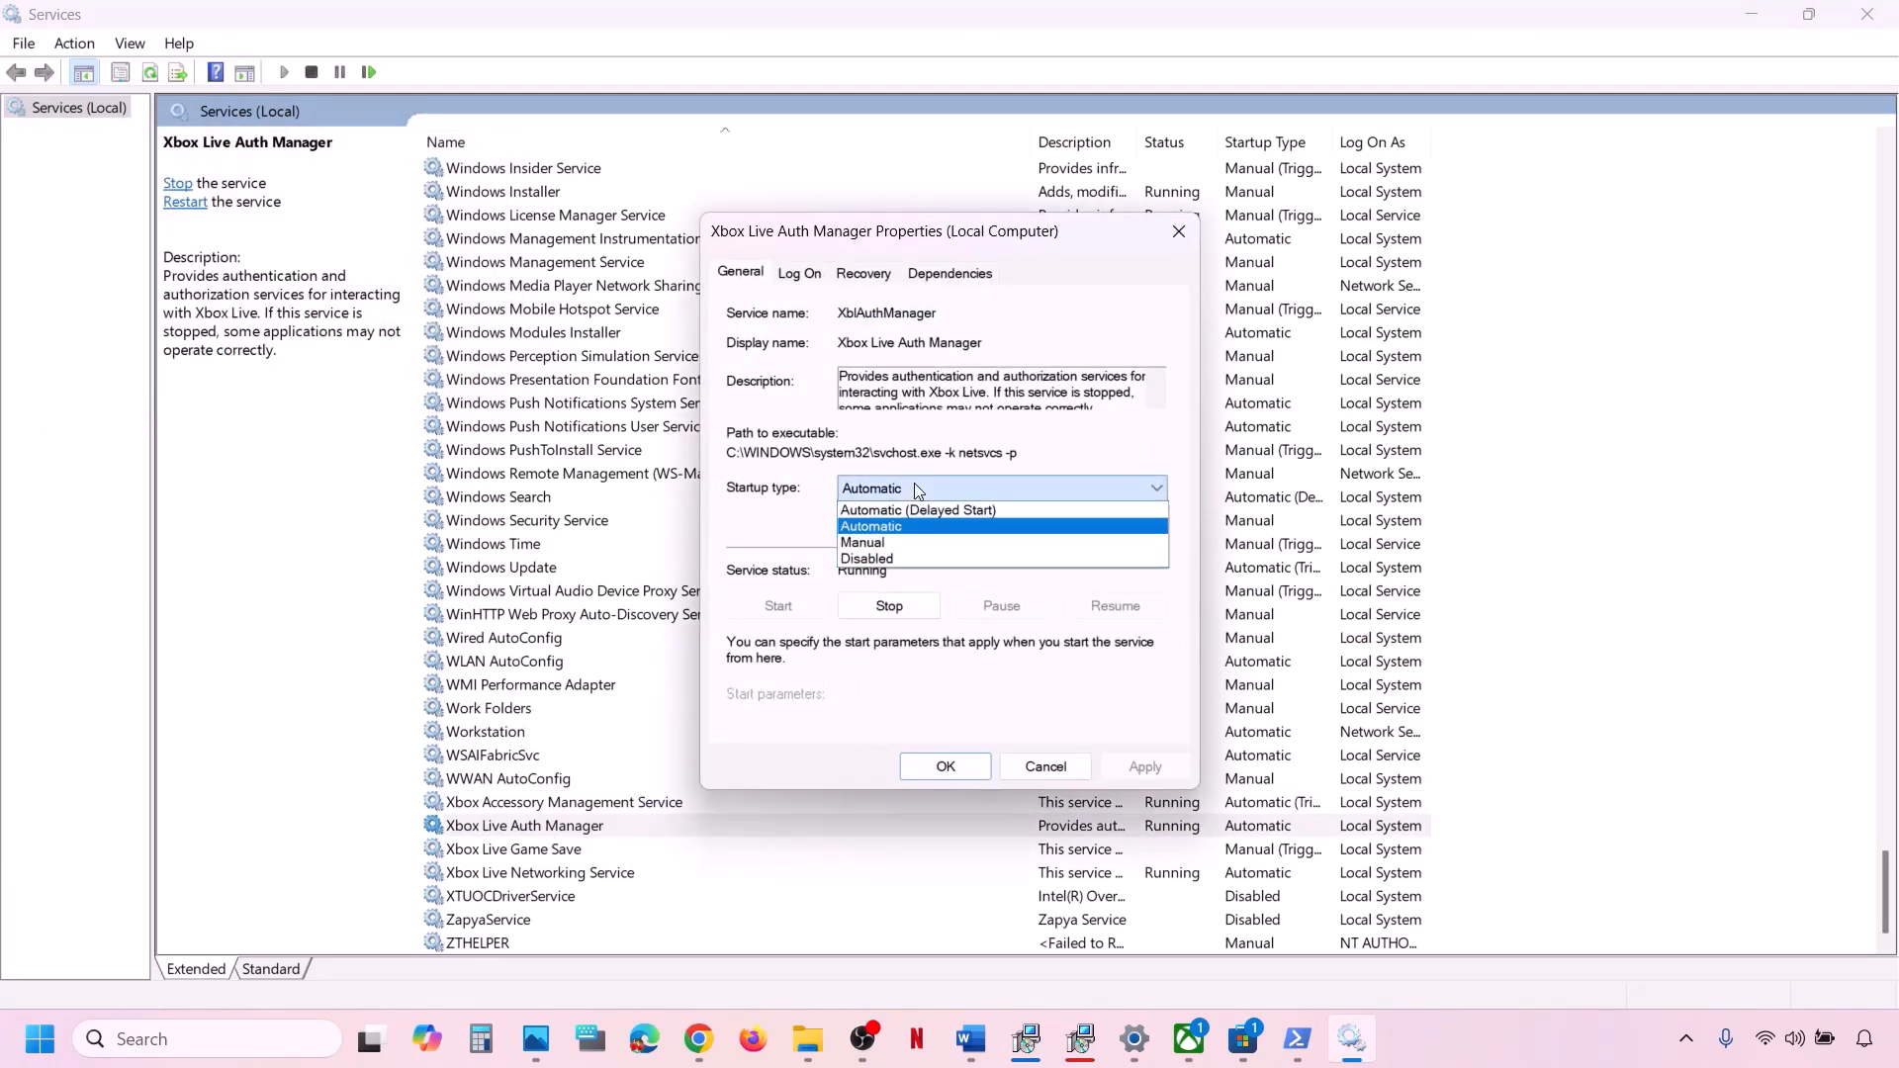
left_click(915, 525)
left_click(1147, 770)
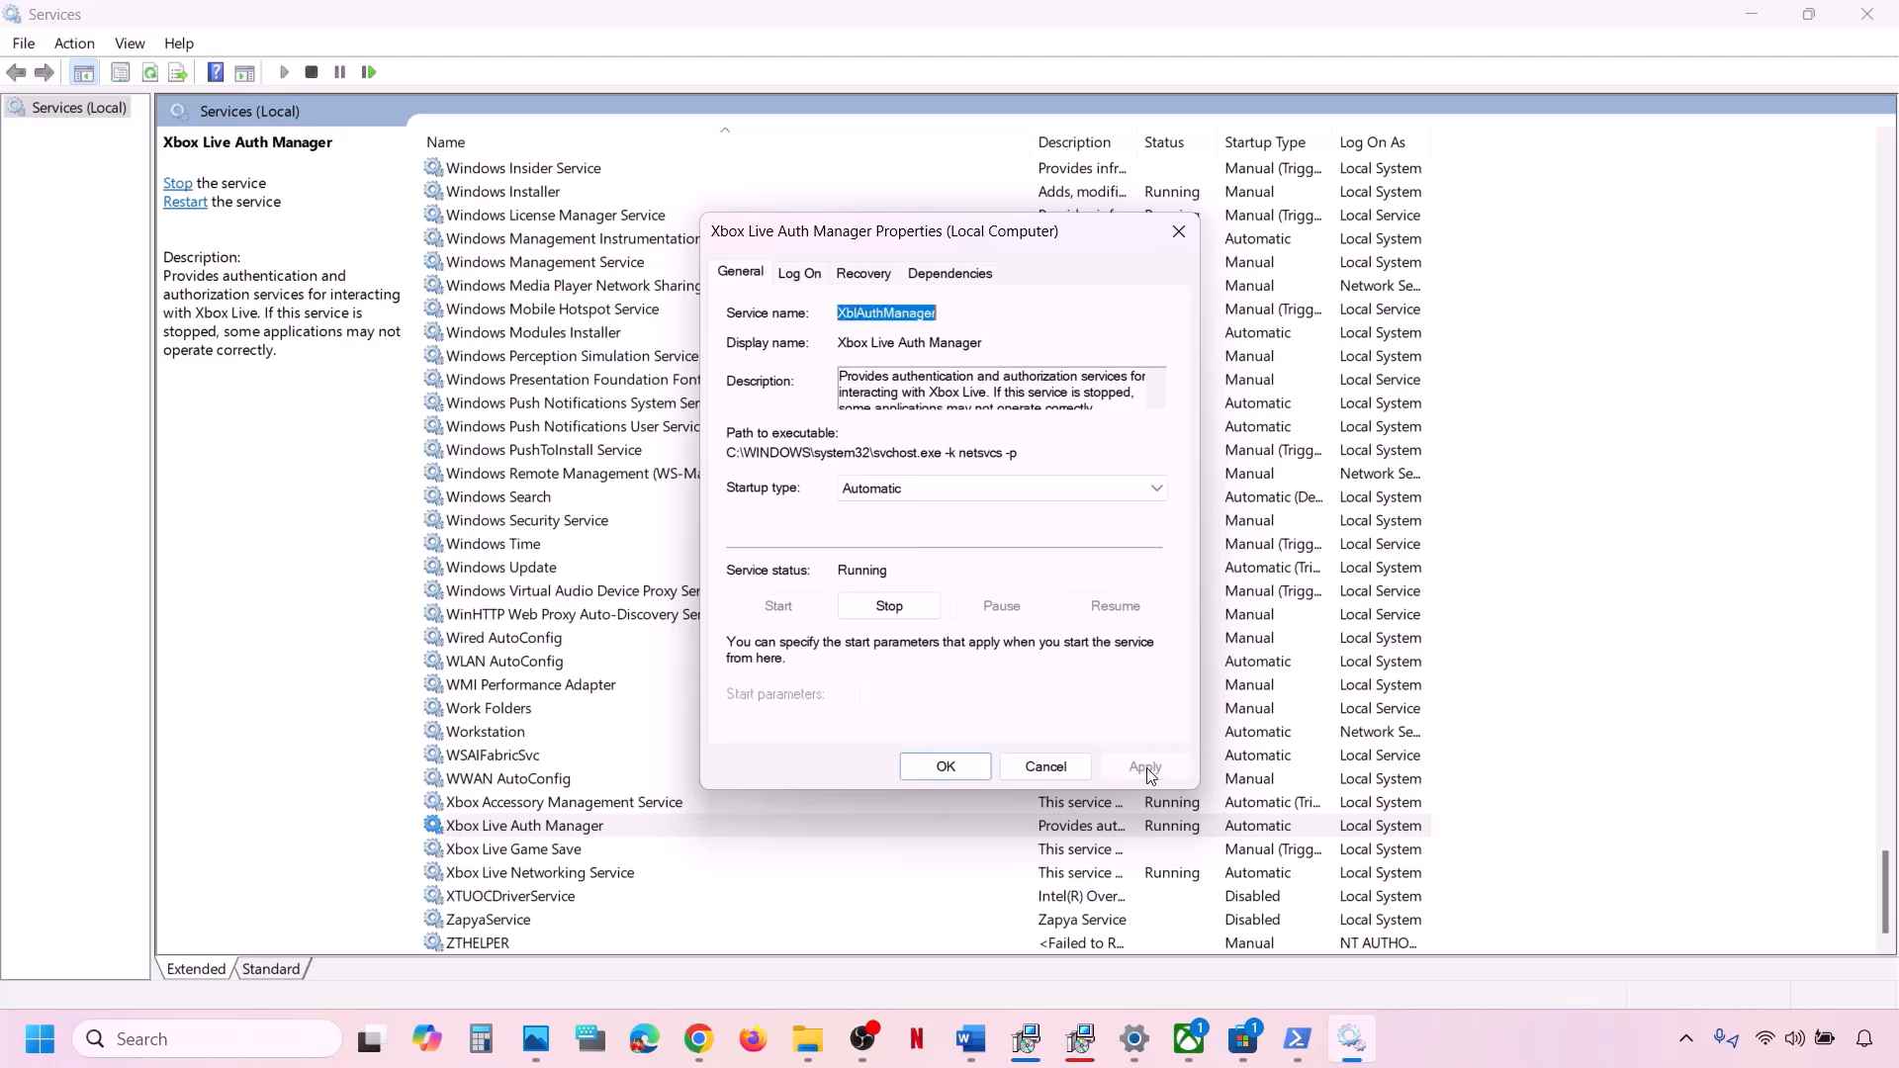
left_click(959, 768)
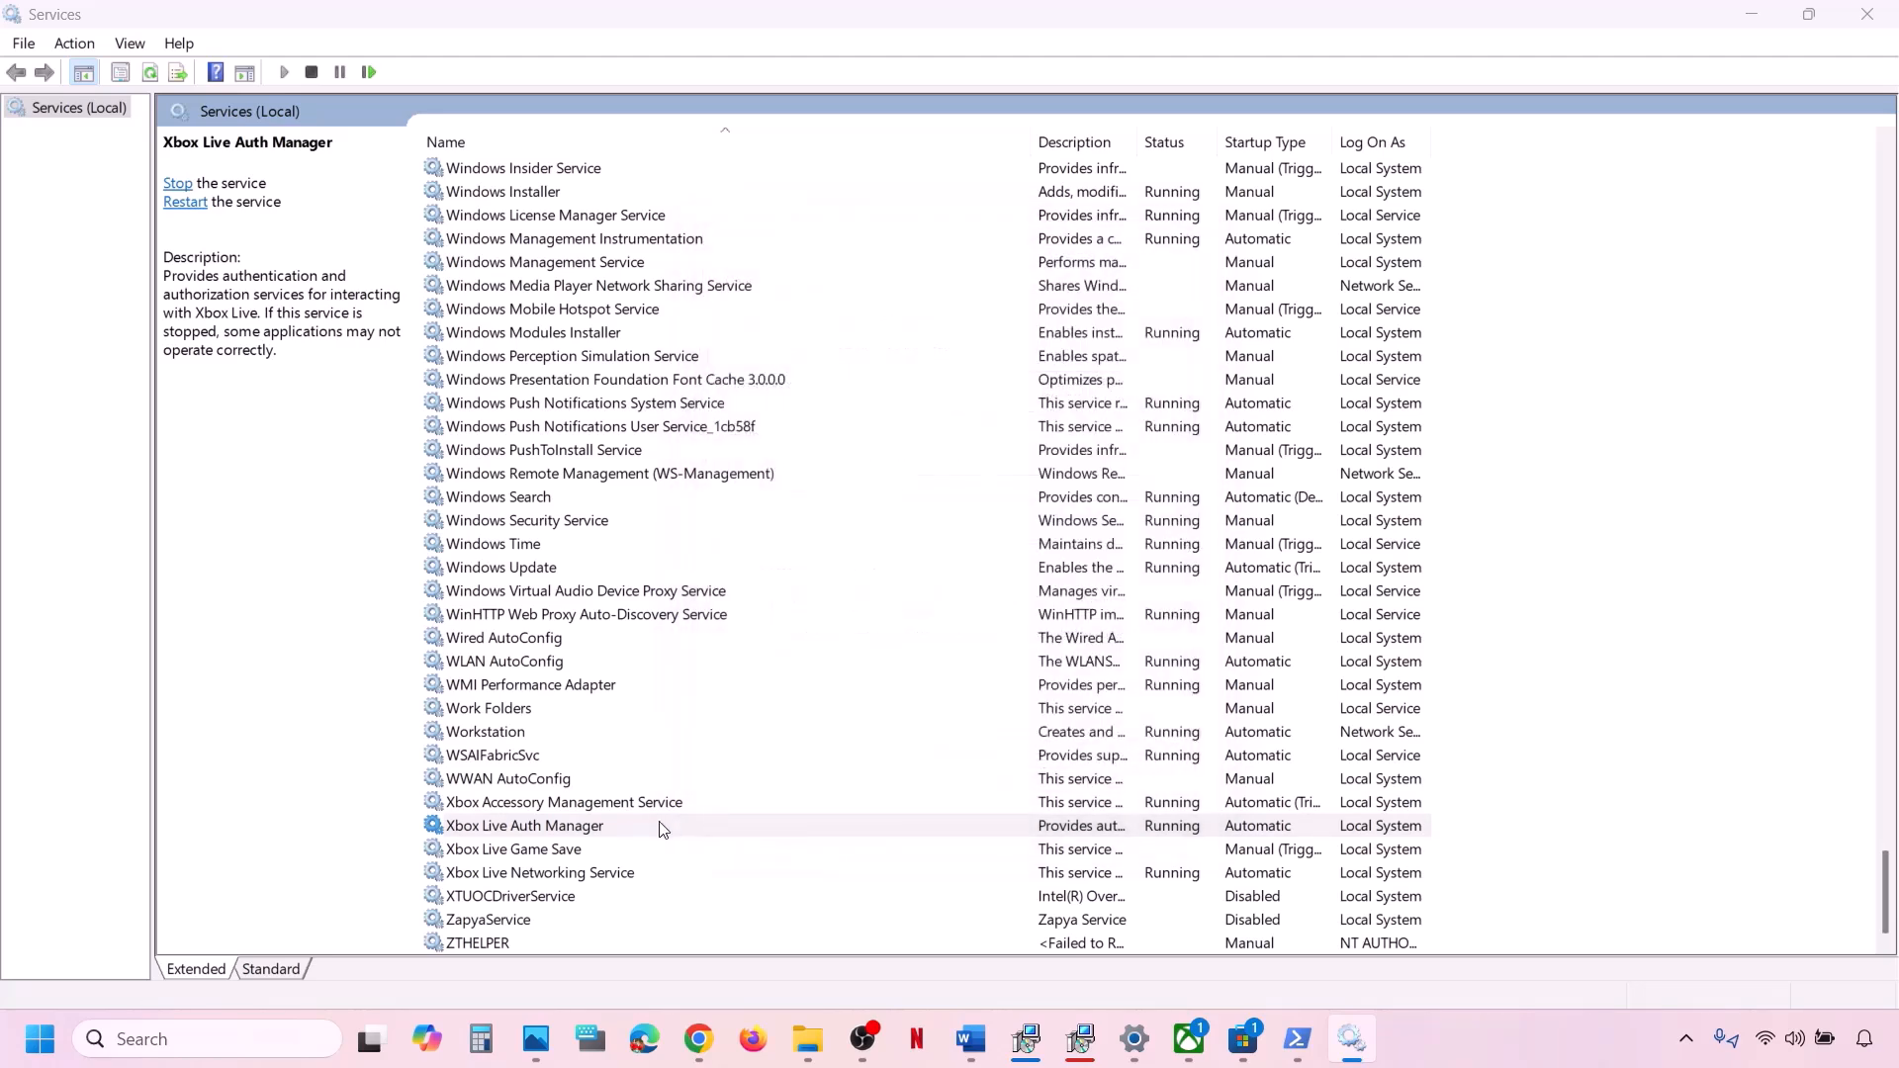
right_click(603, 833)
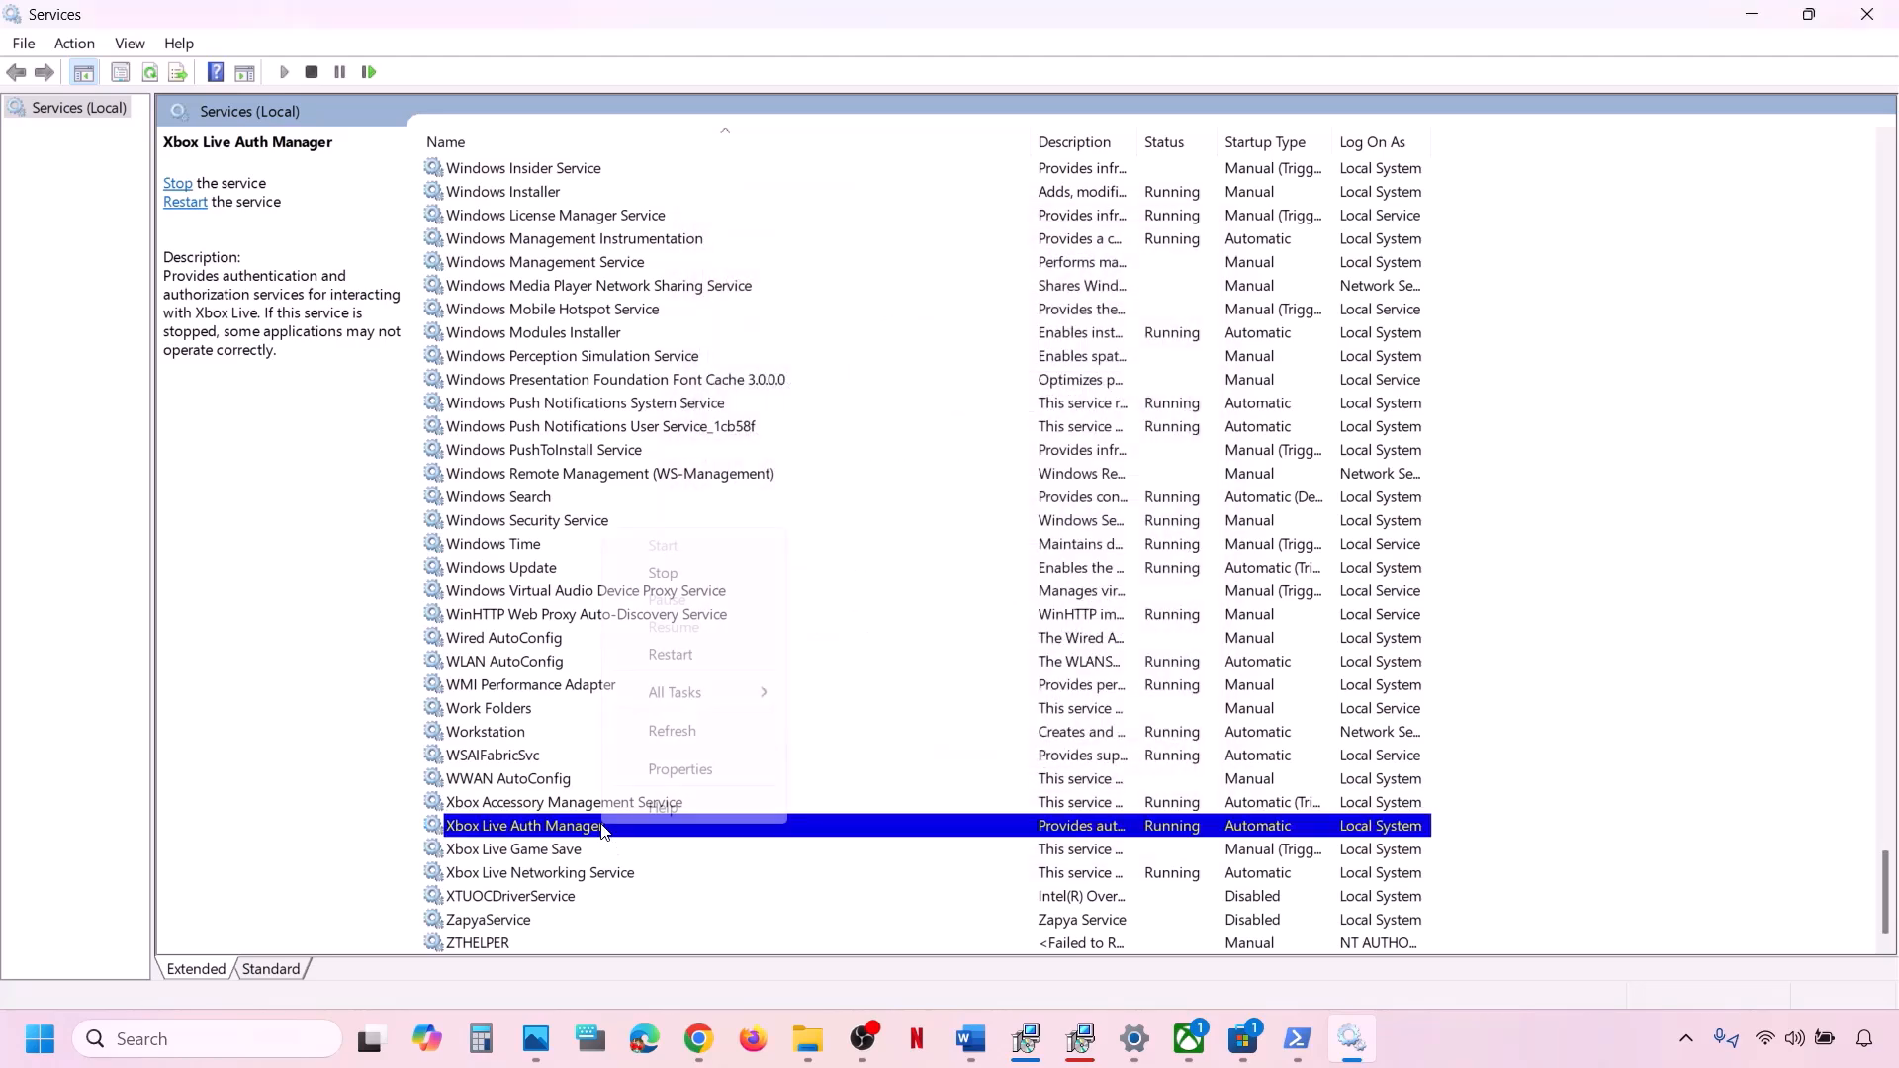
left_click(681, 656)
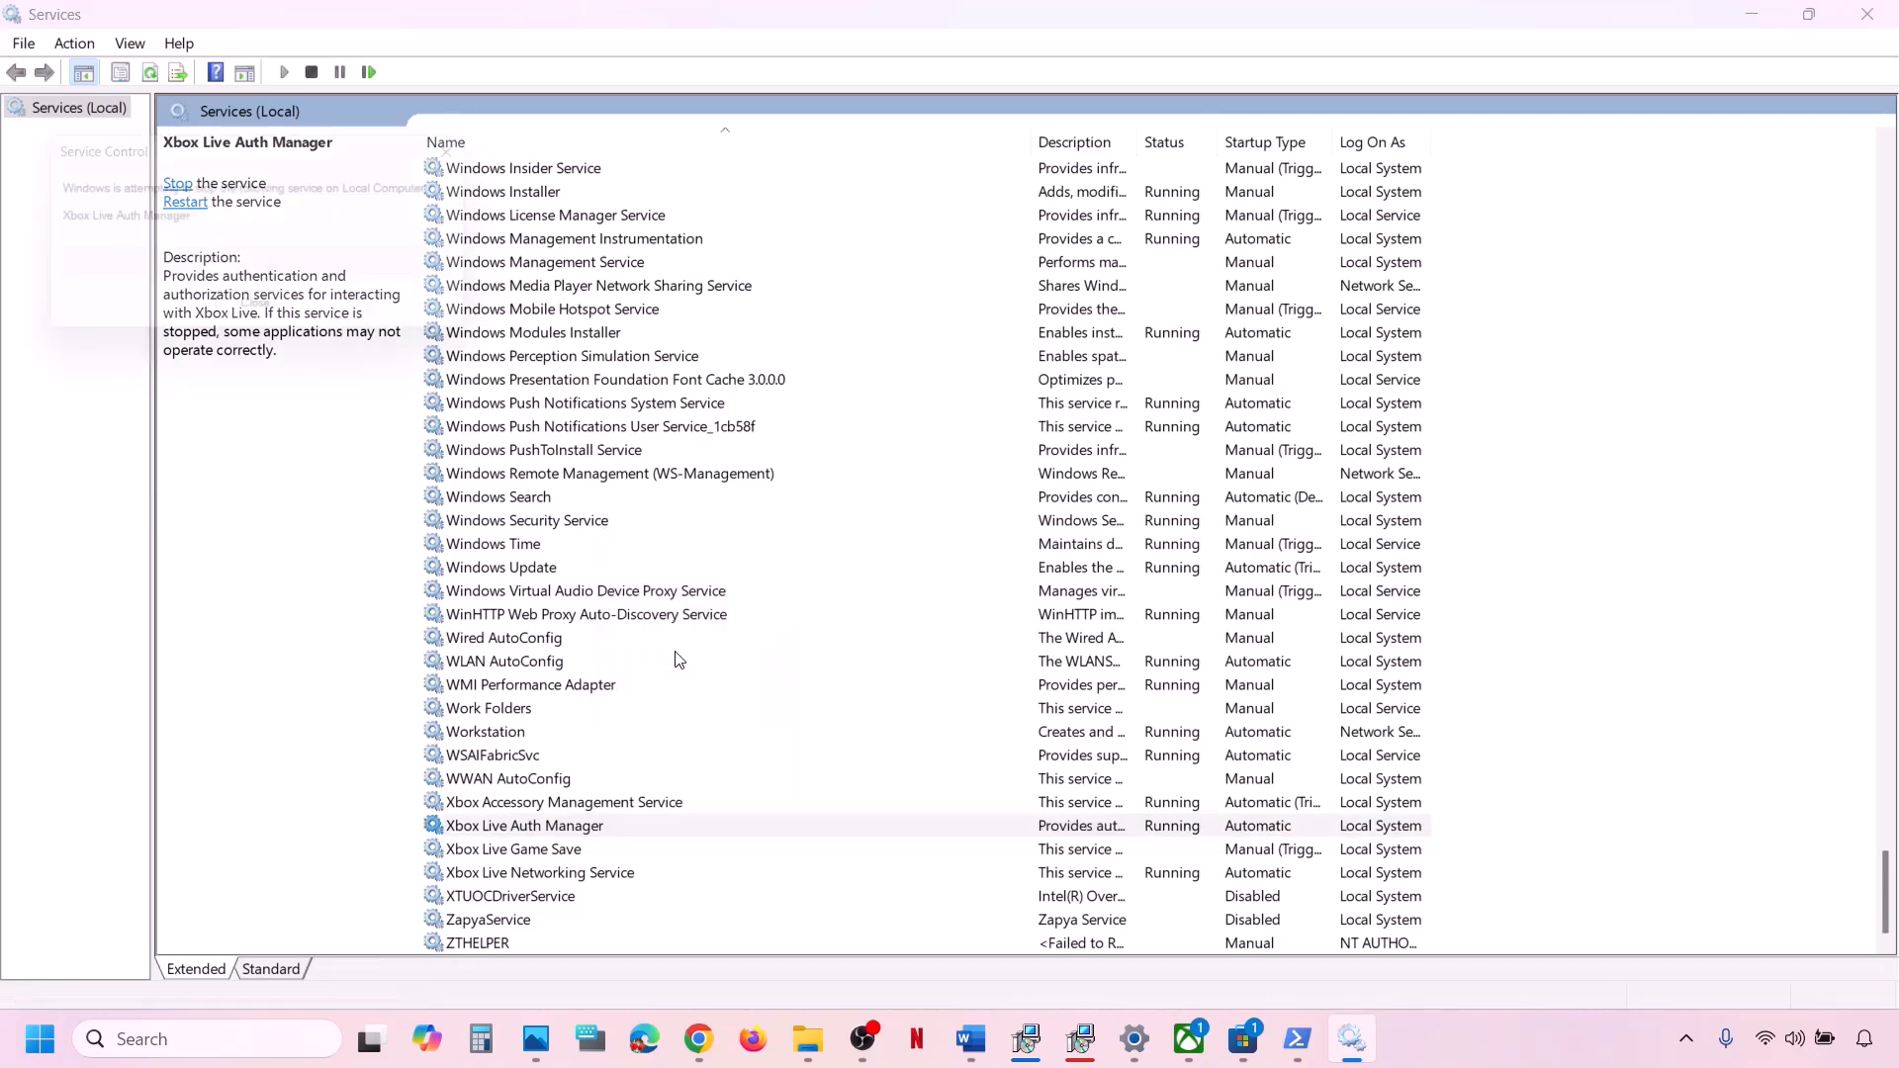
Set the Xbox Live Game Save service's startup type to Automatic, start it, and restart it from the services list
left_click(551, 853)
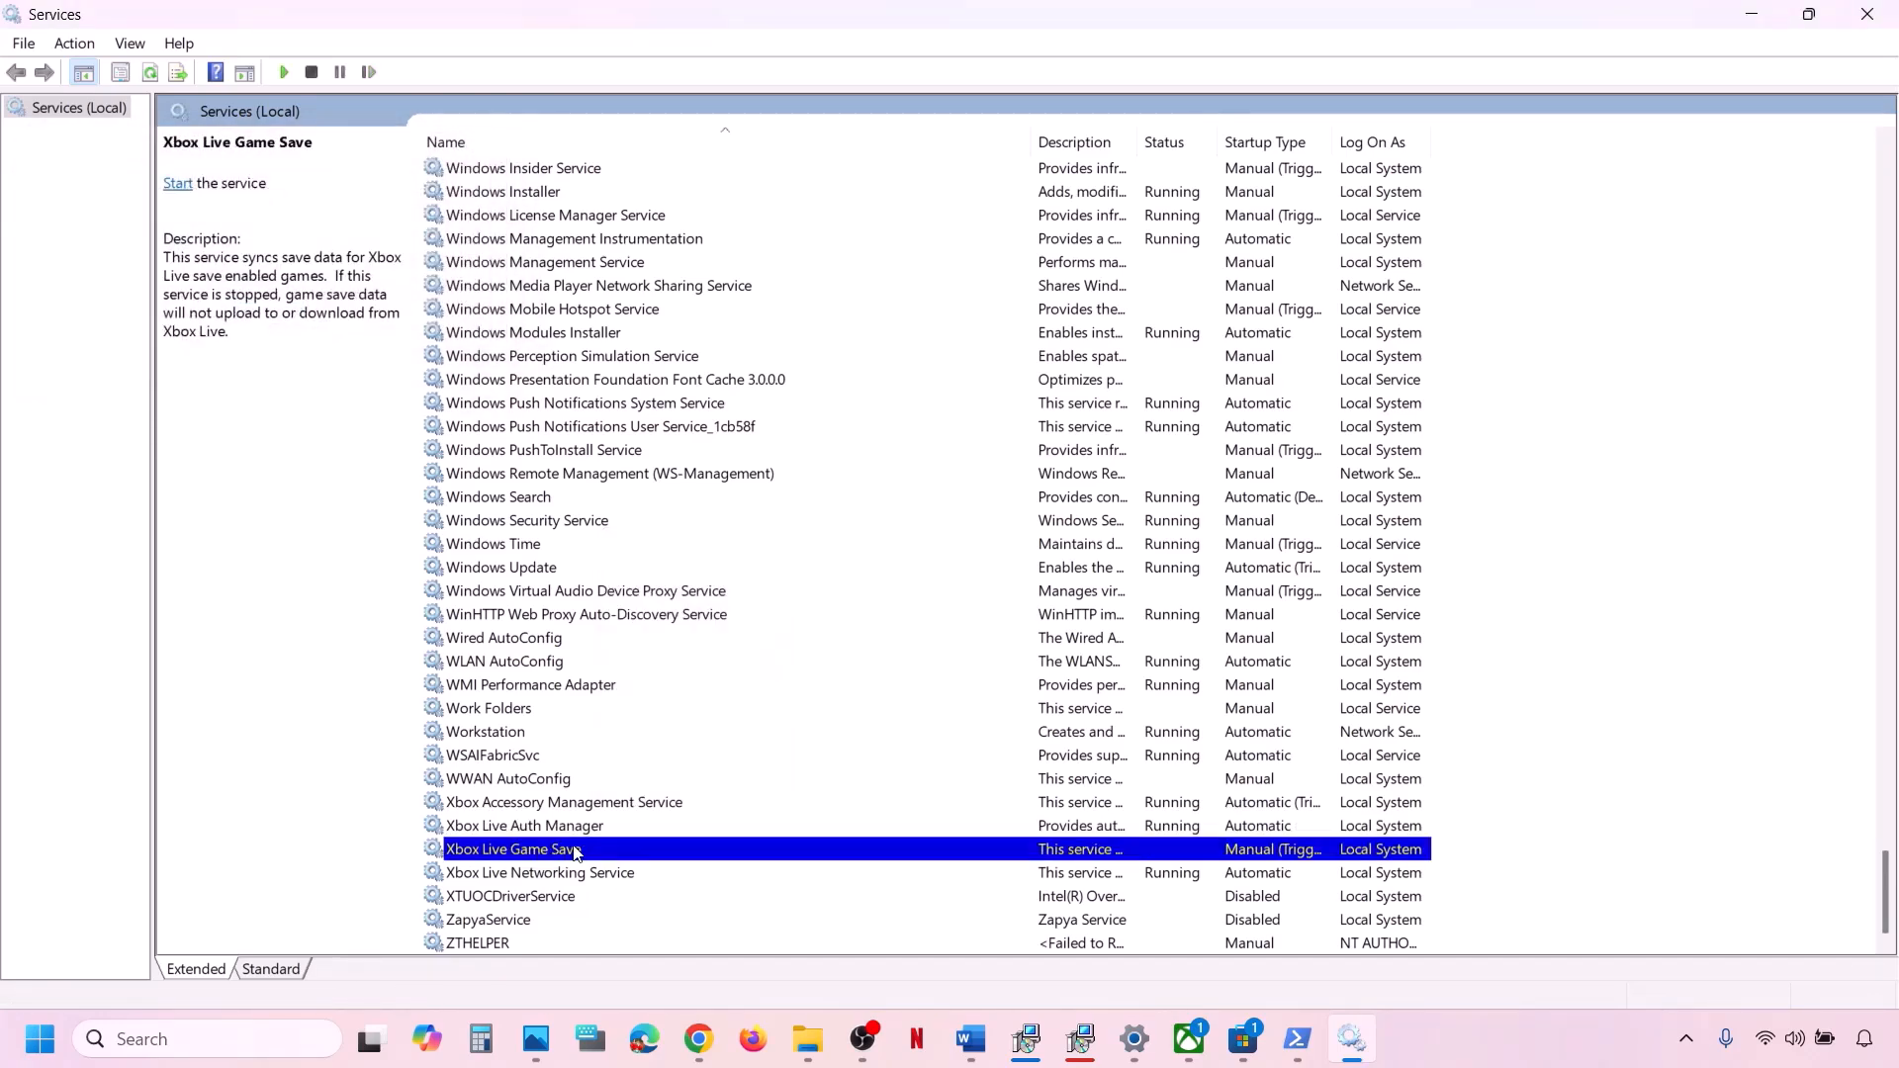
double_click(576, 853)
left_click(935, 487)
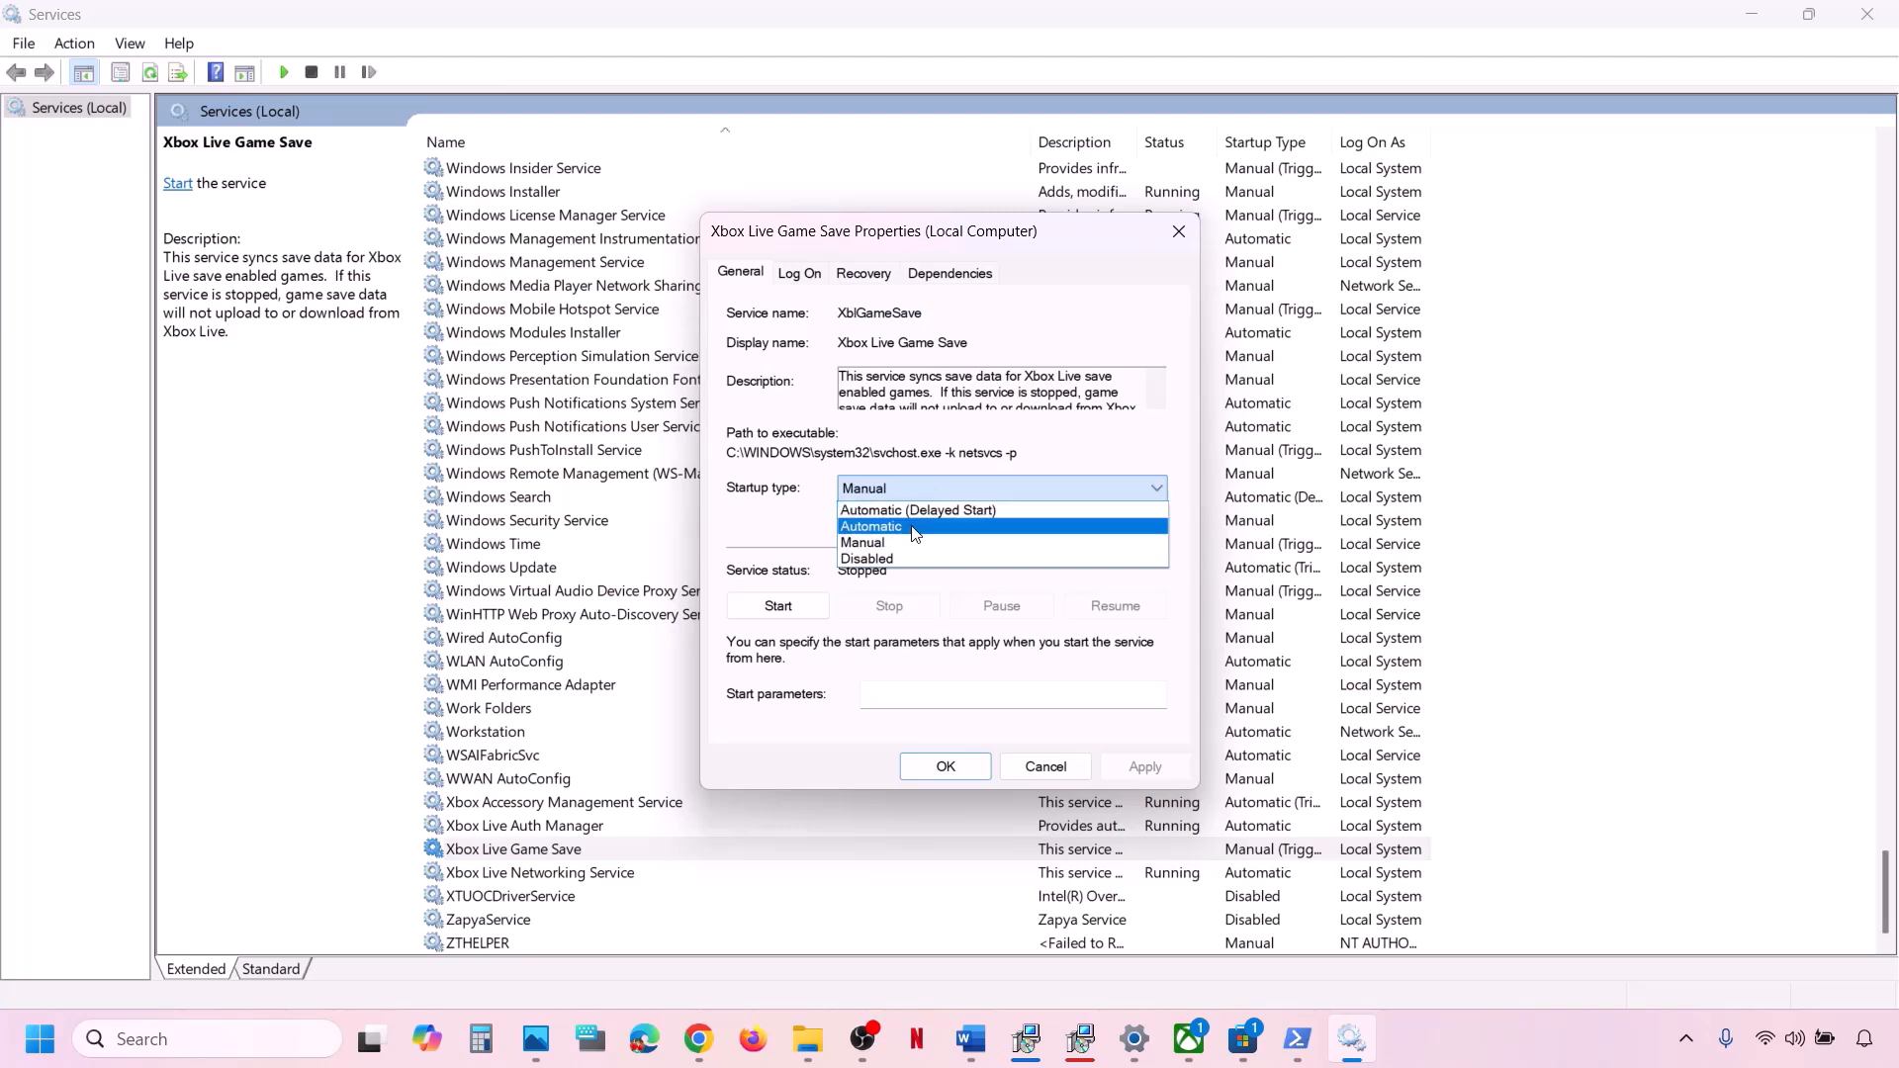
left_click(917, 531)
left_click(1159, 773)
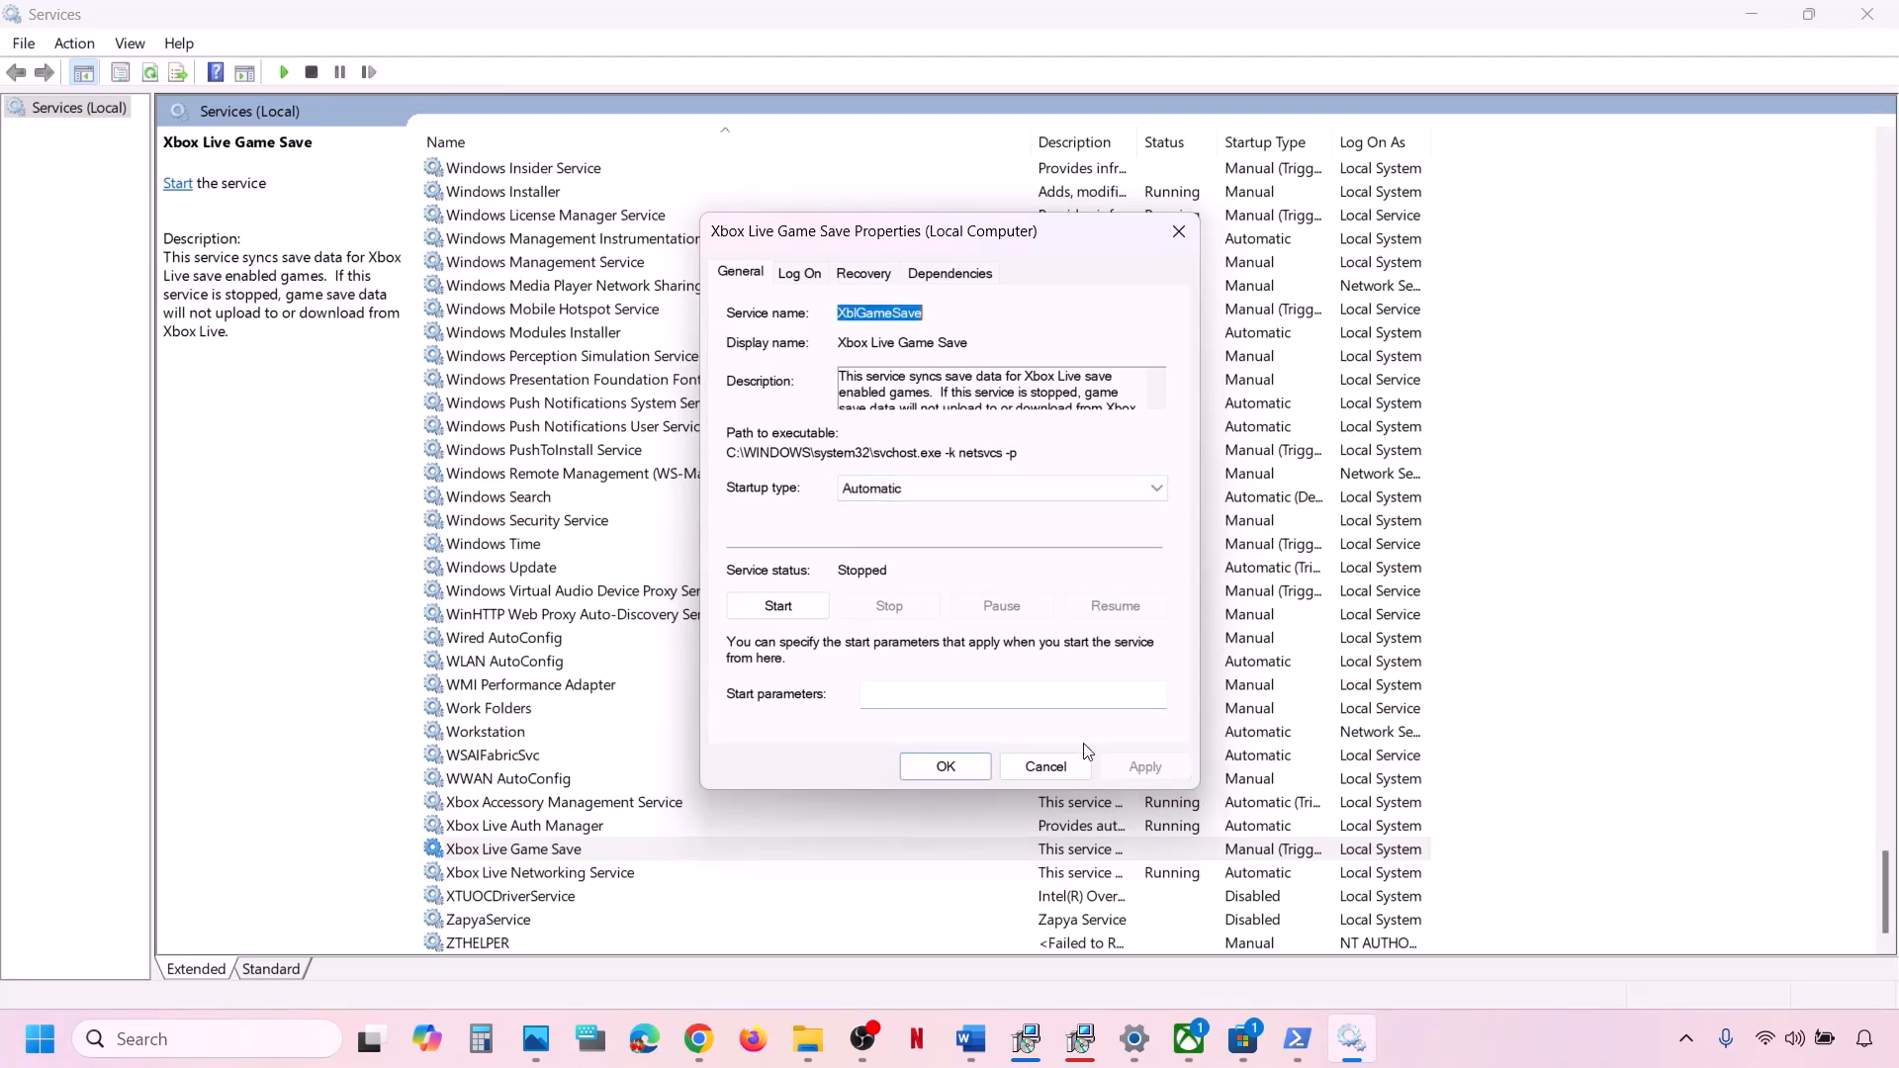
left_click(778, 605)
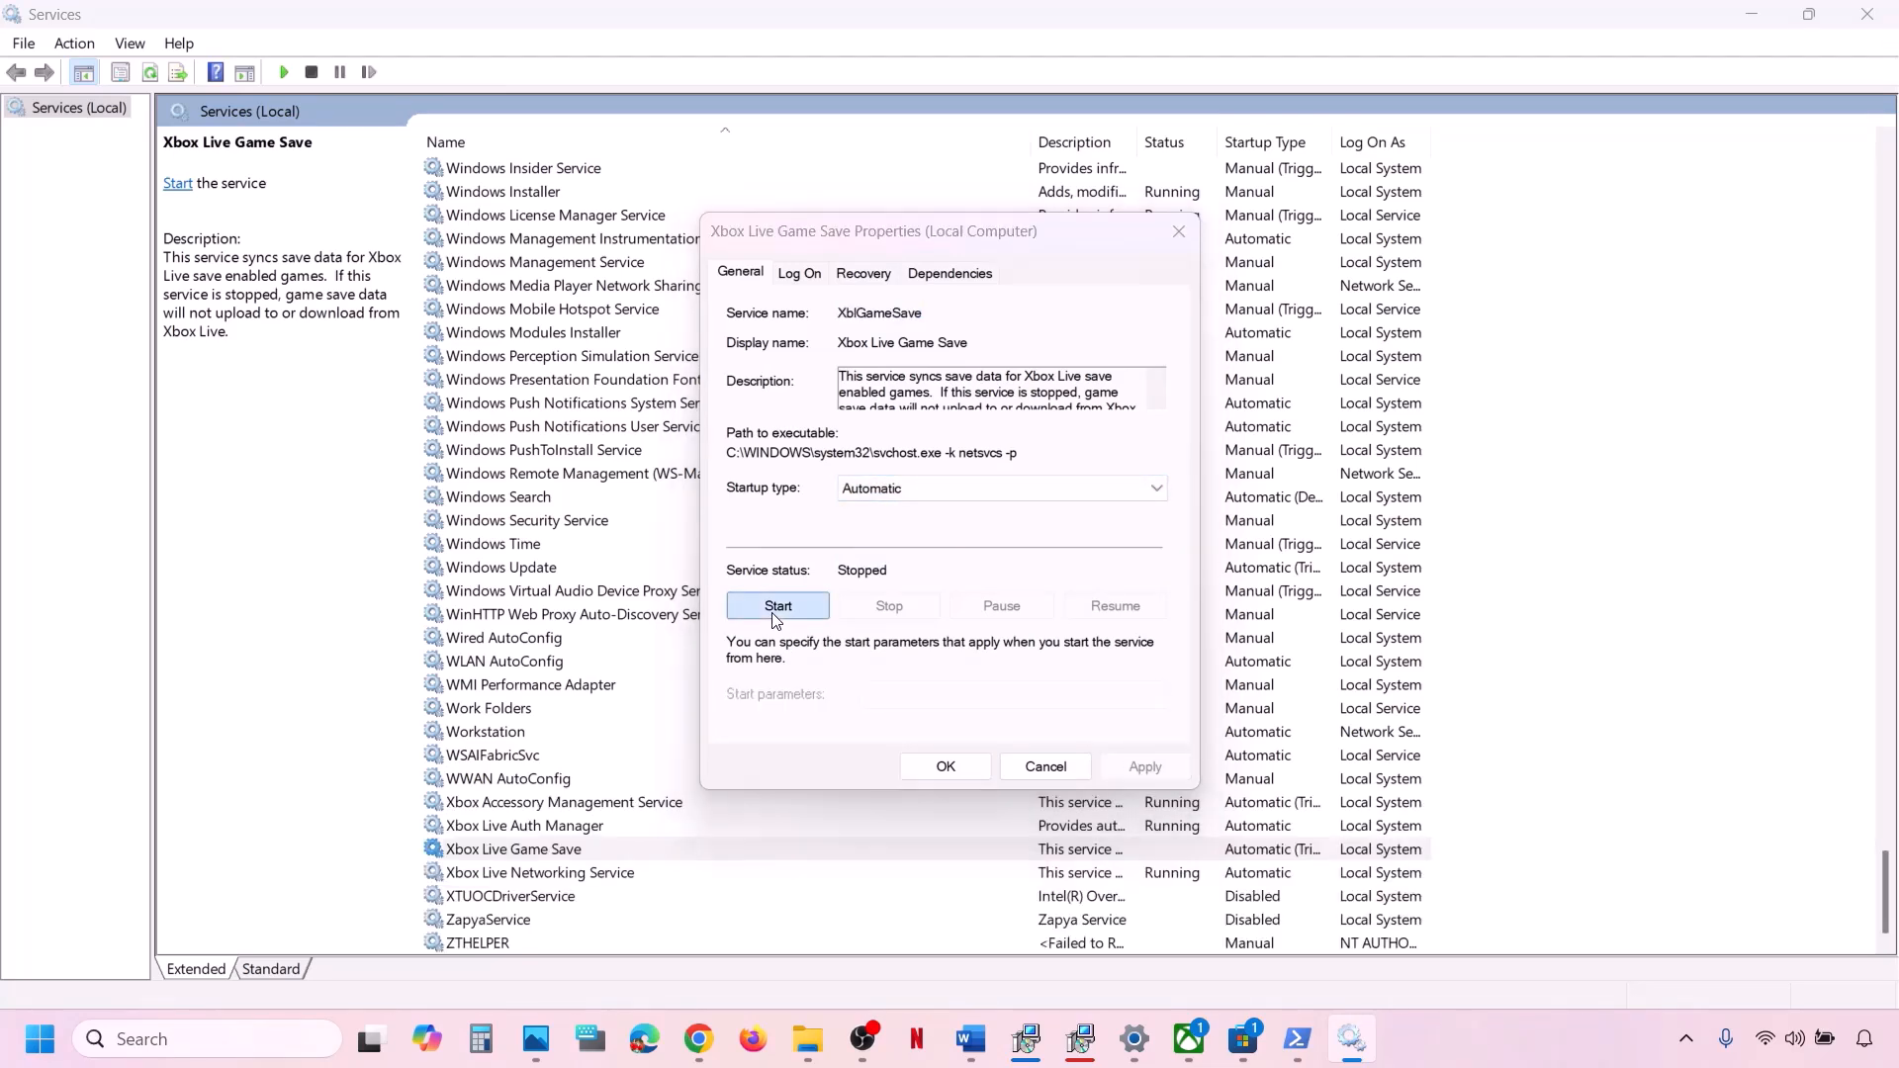
left_click(955, 768)
right_click(578, 854)
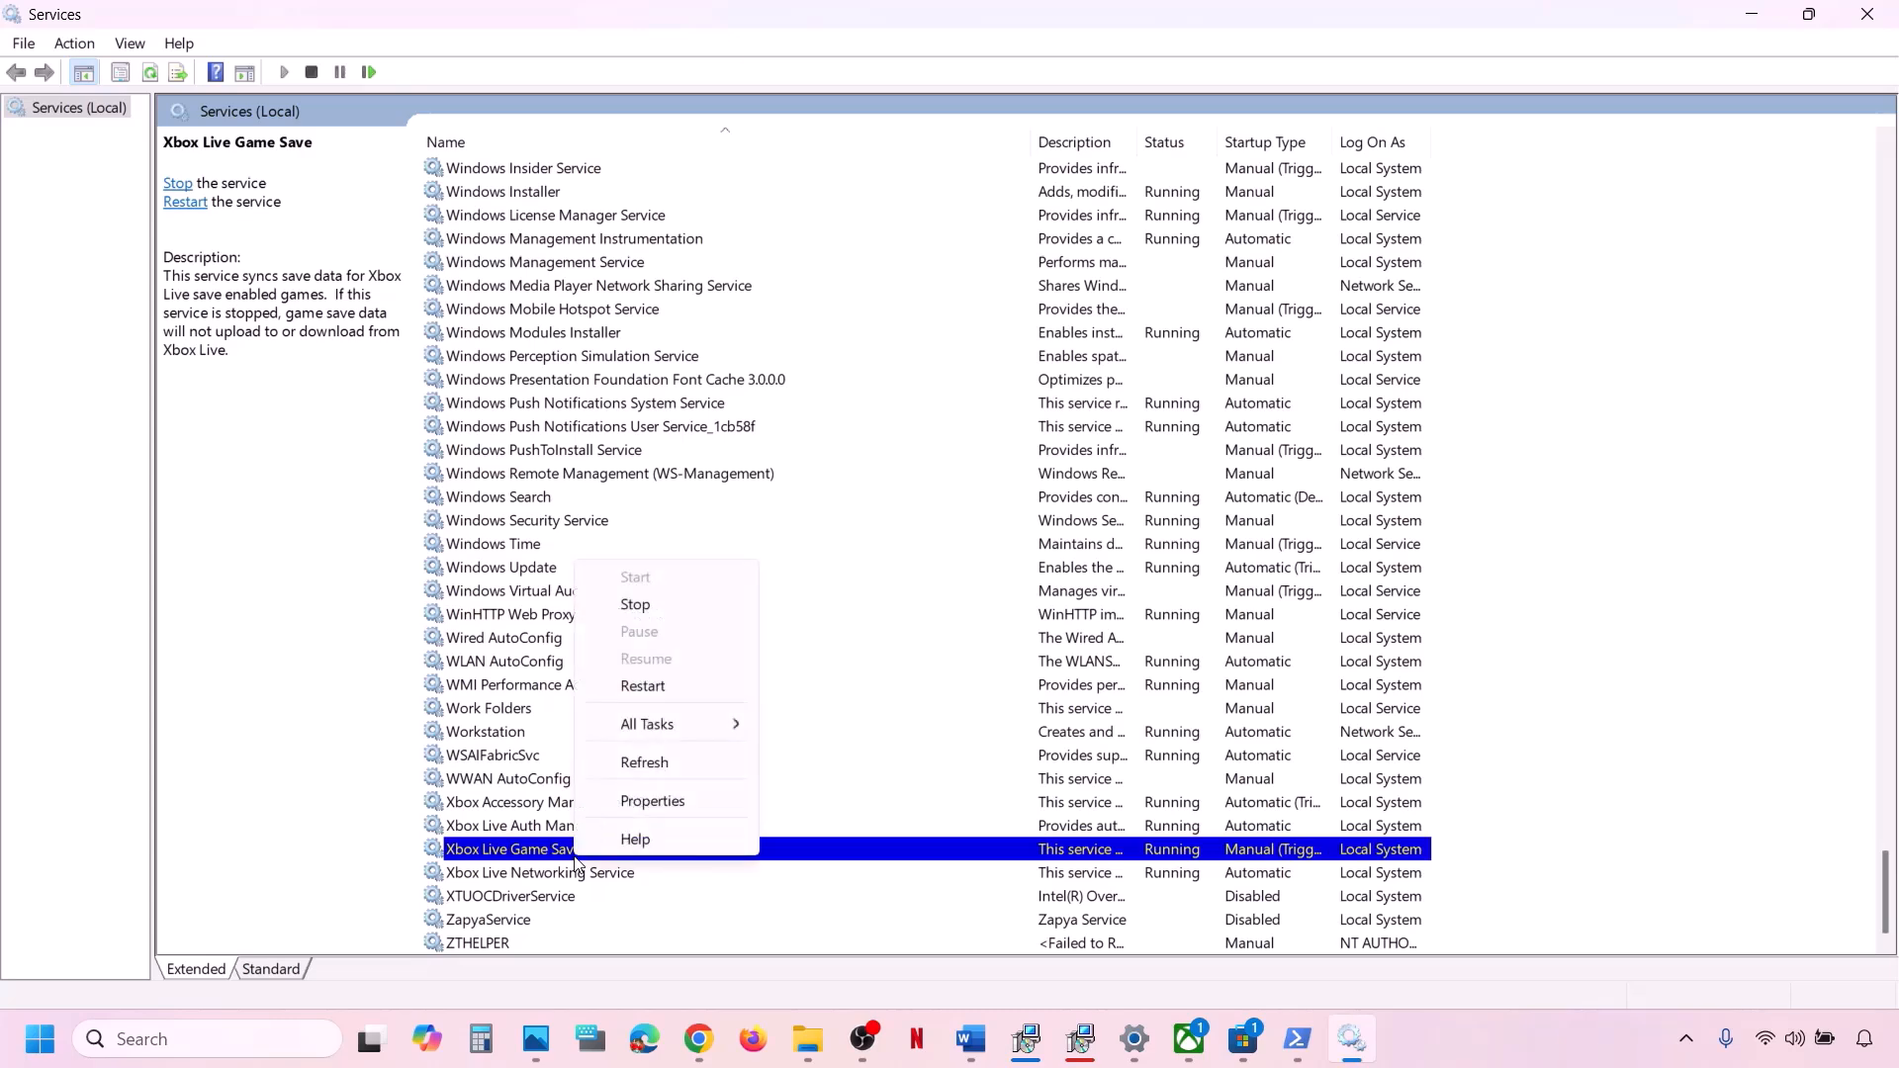
left_click(667, 689)
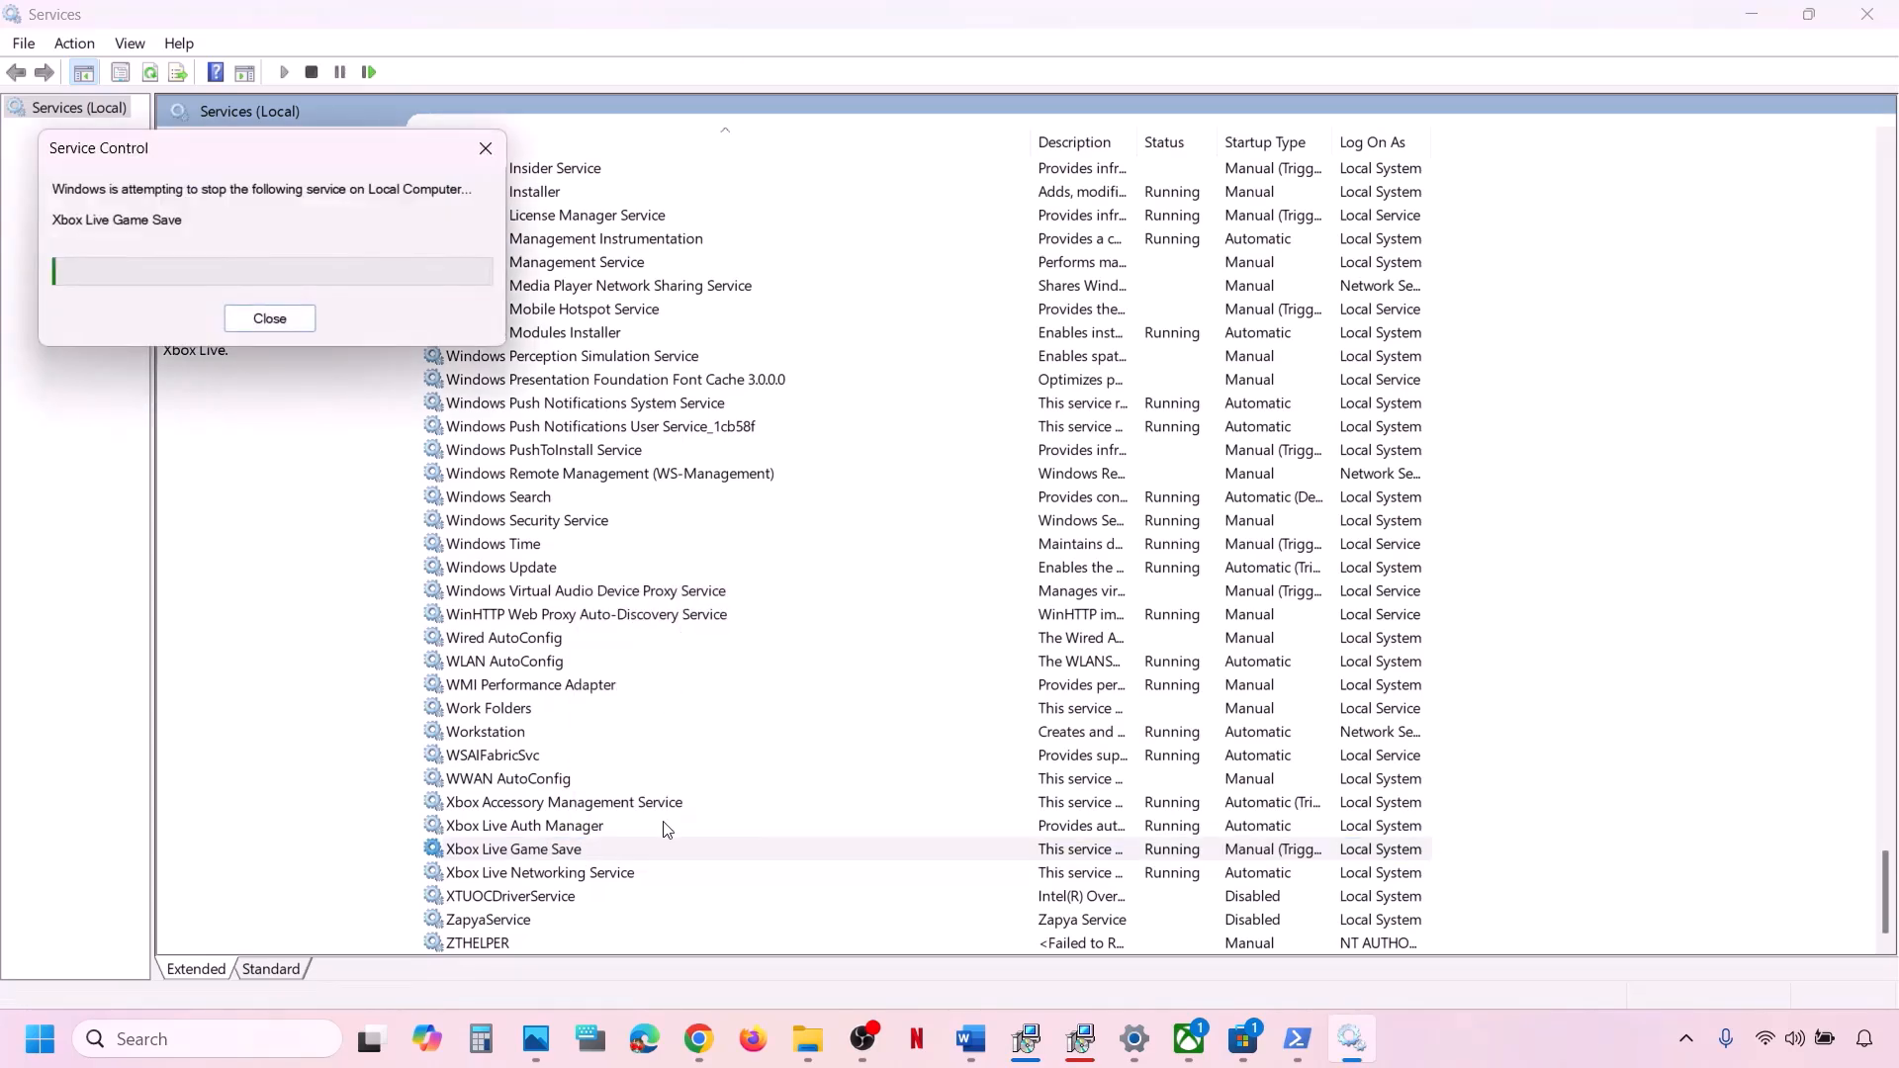
Set the Xbox Live Networking Service's startup type to Automatic and restart the service
double_click(587, 875)
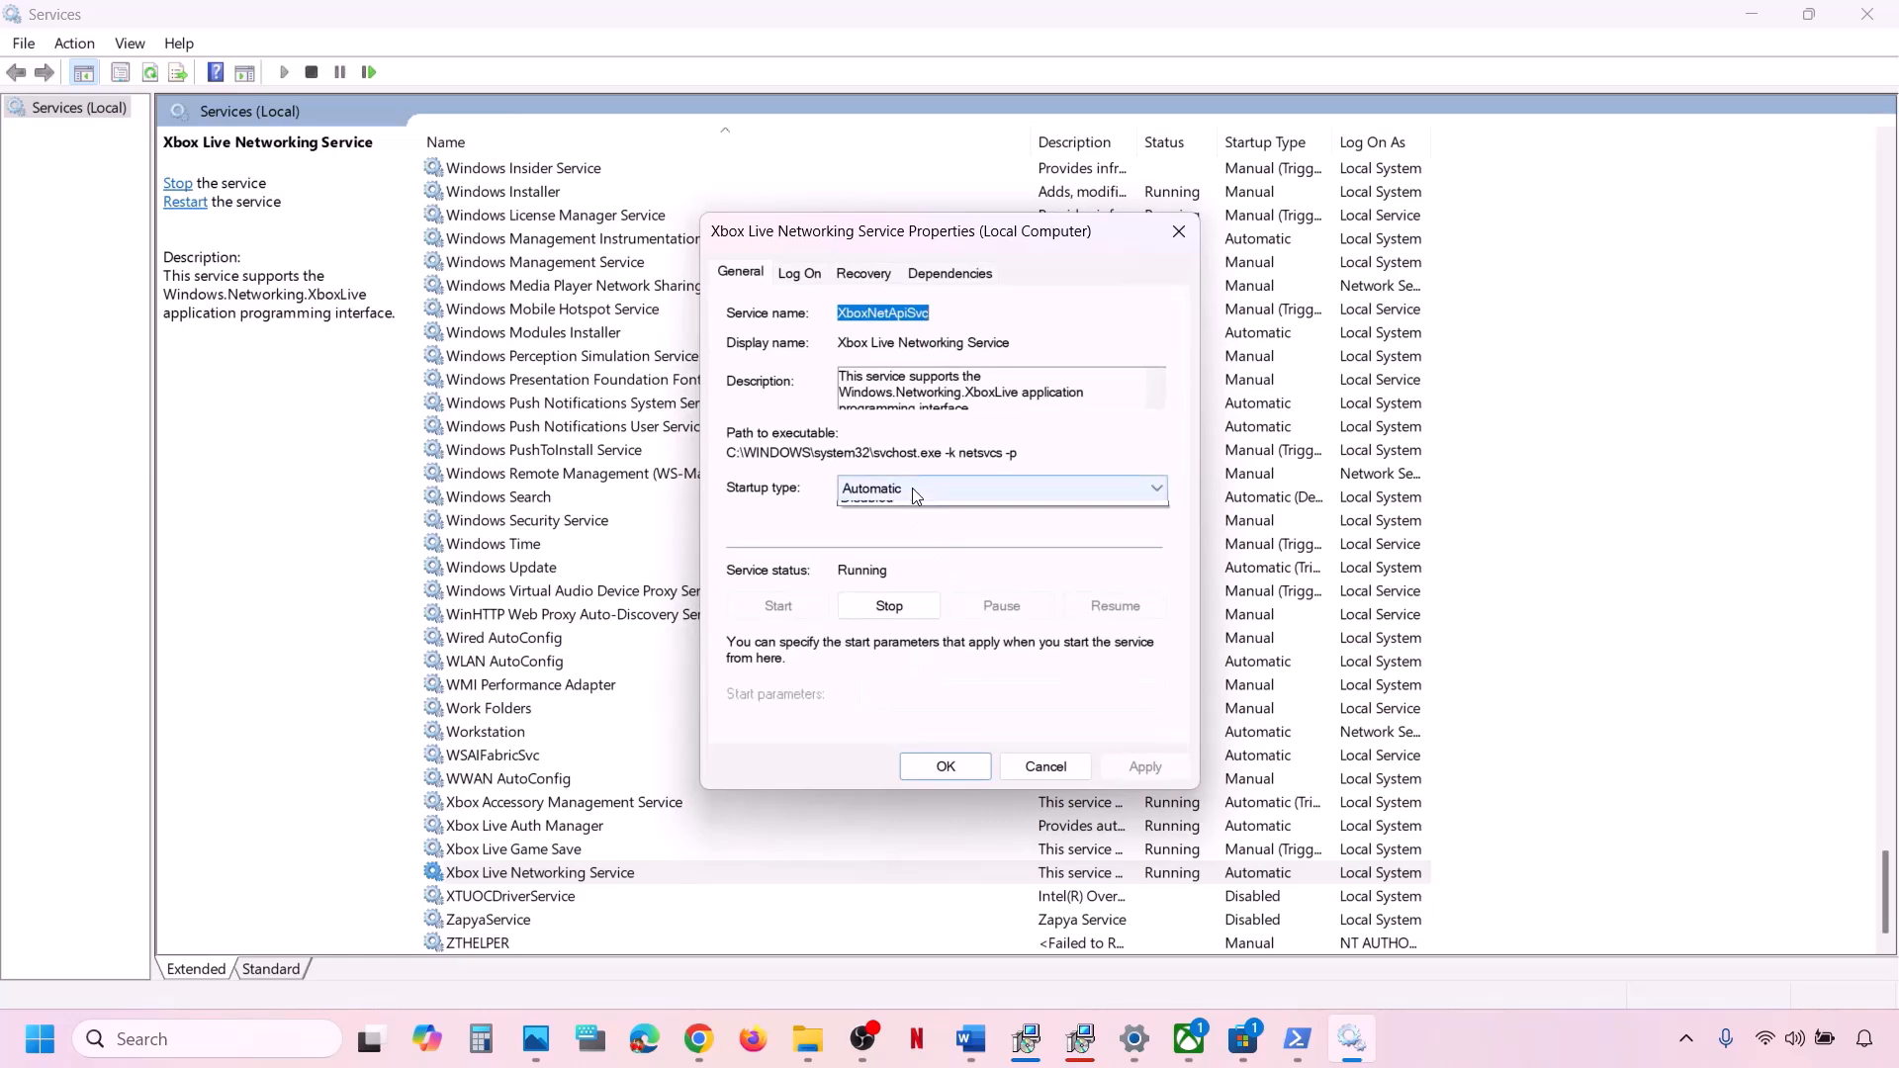
left_click(890, 519)
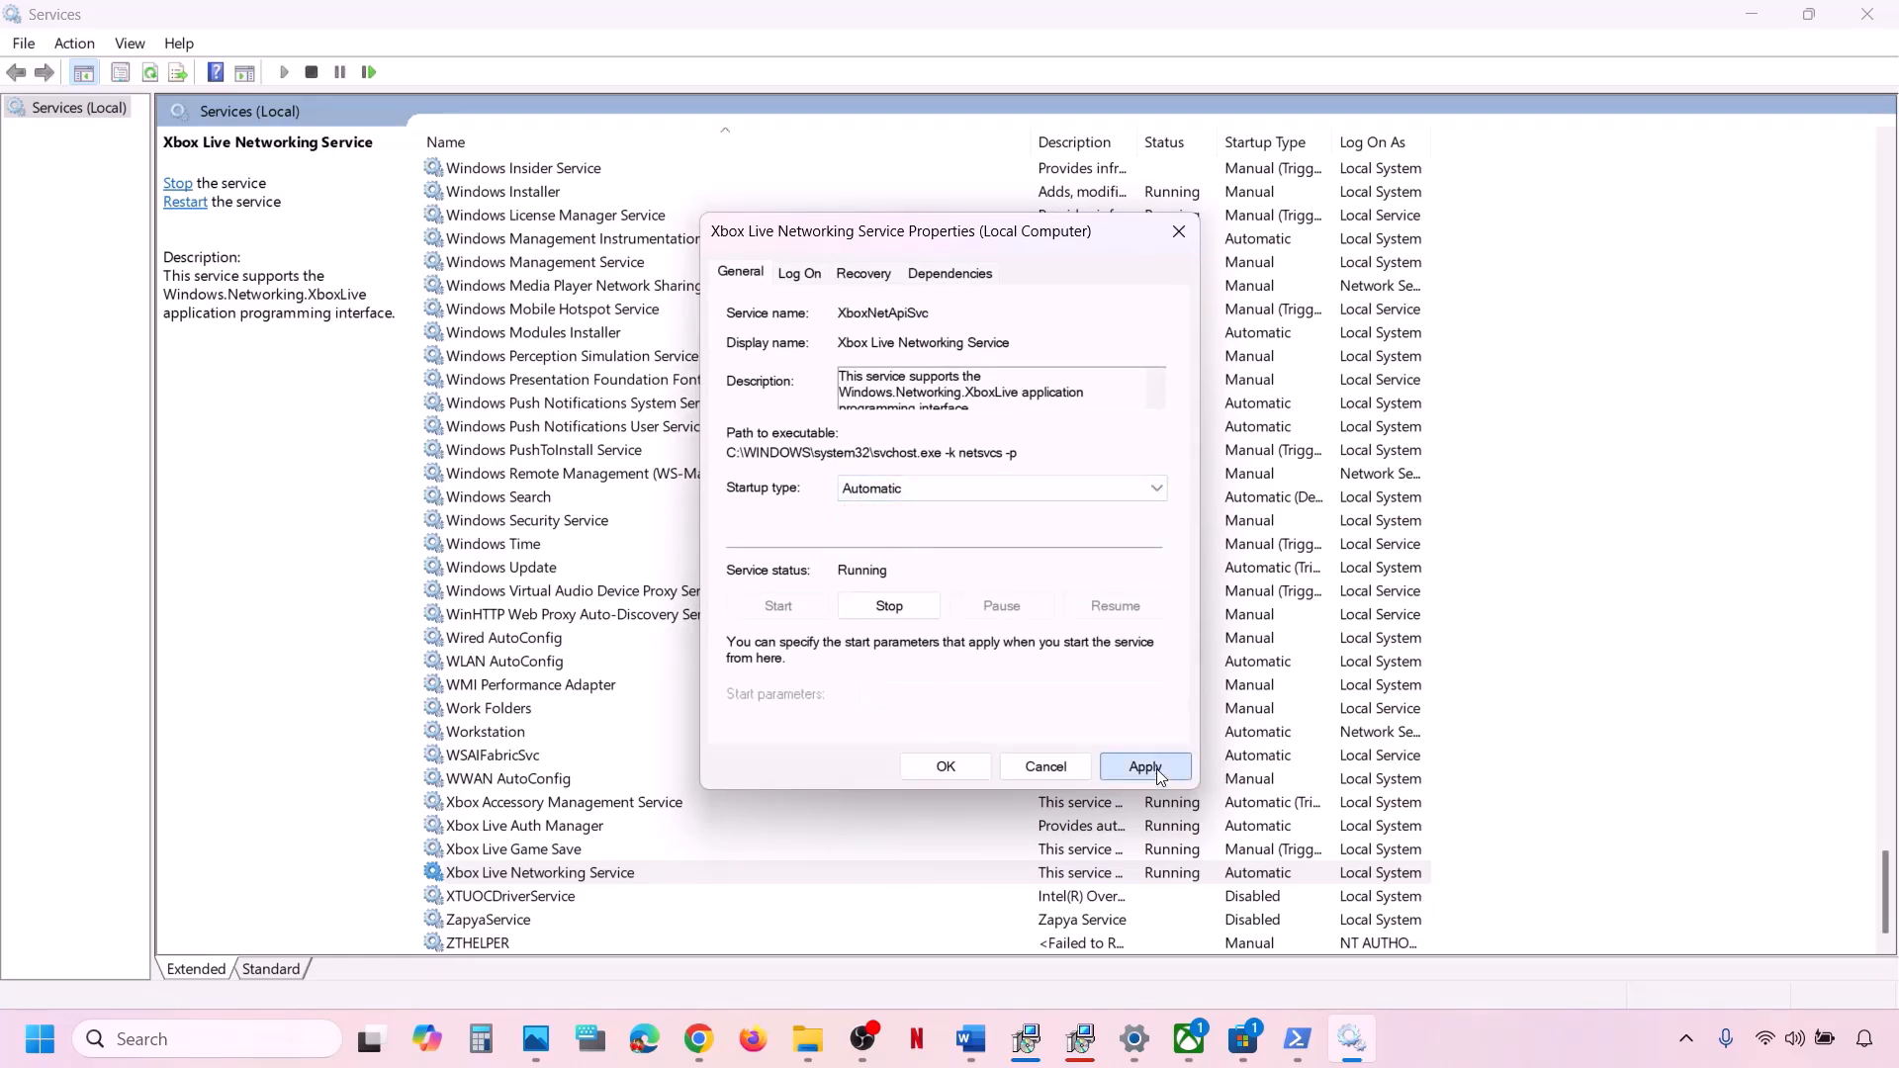
left_click(1152, 768)
left_click(945, 767)
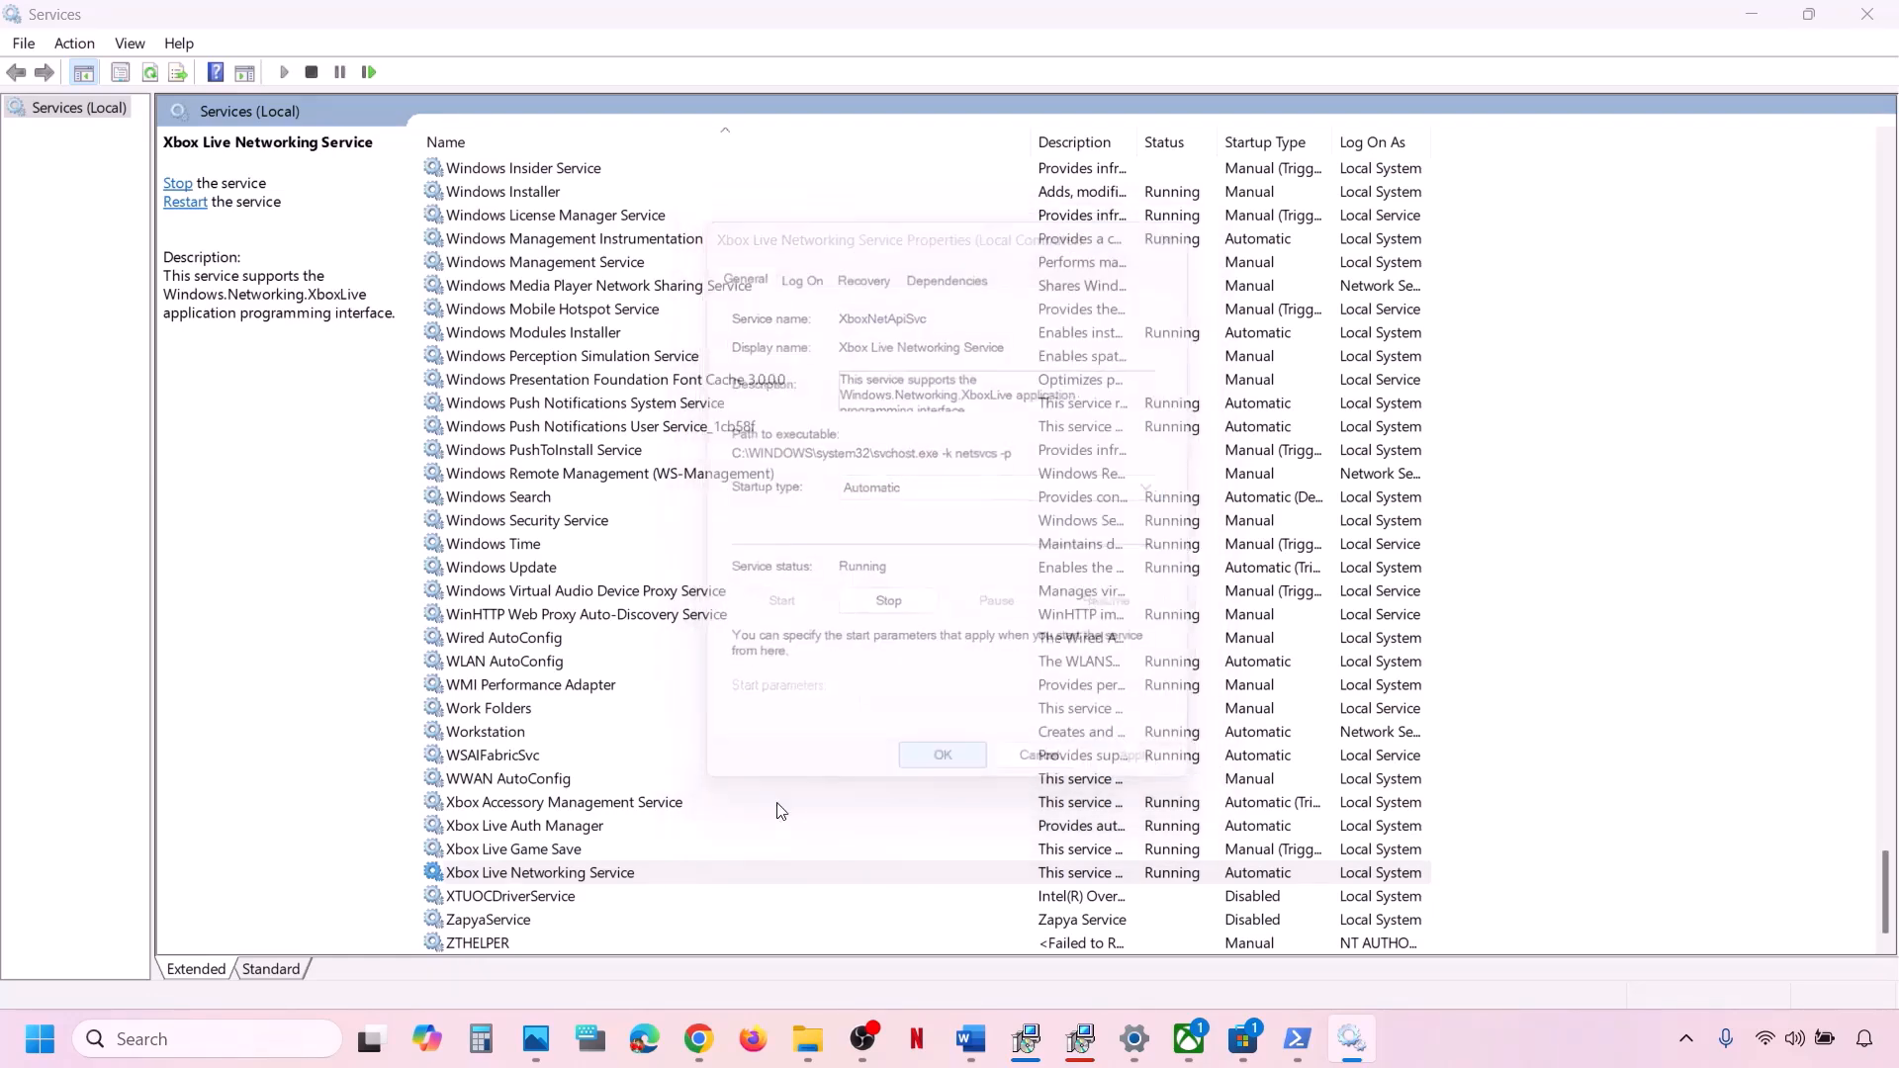
right_click(625, 874)
left_click(714, 708)
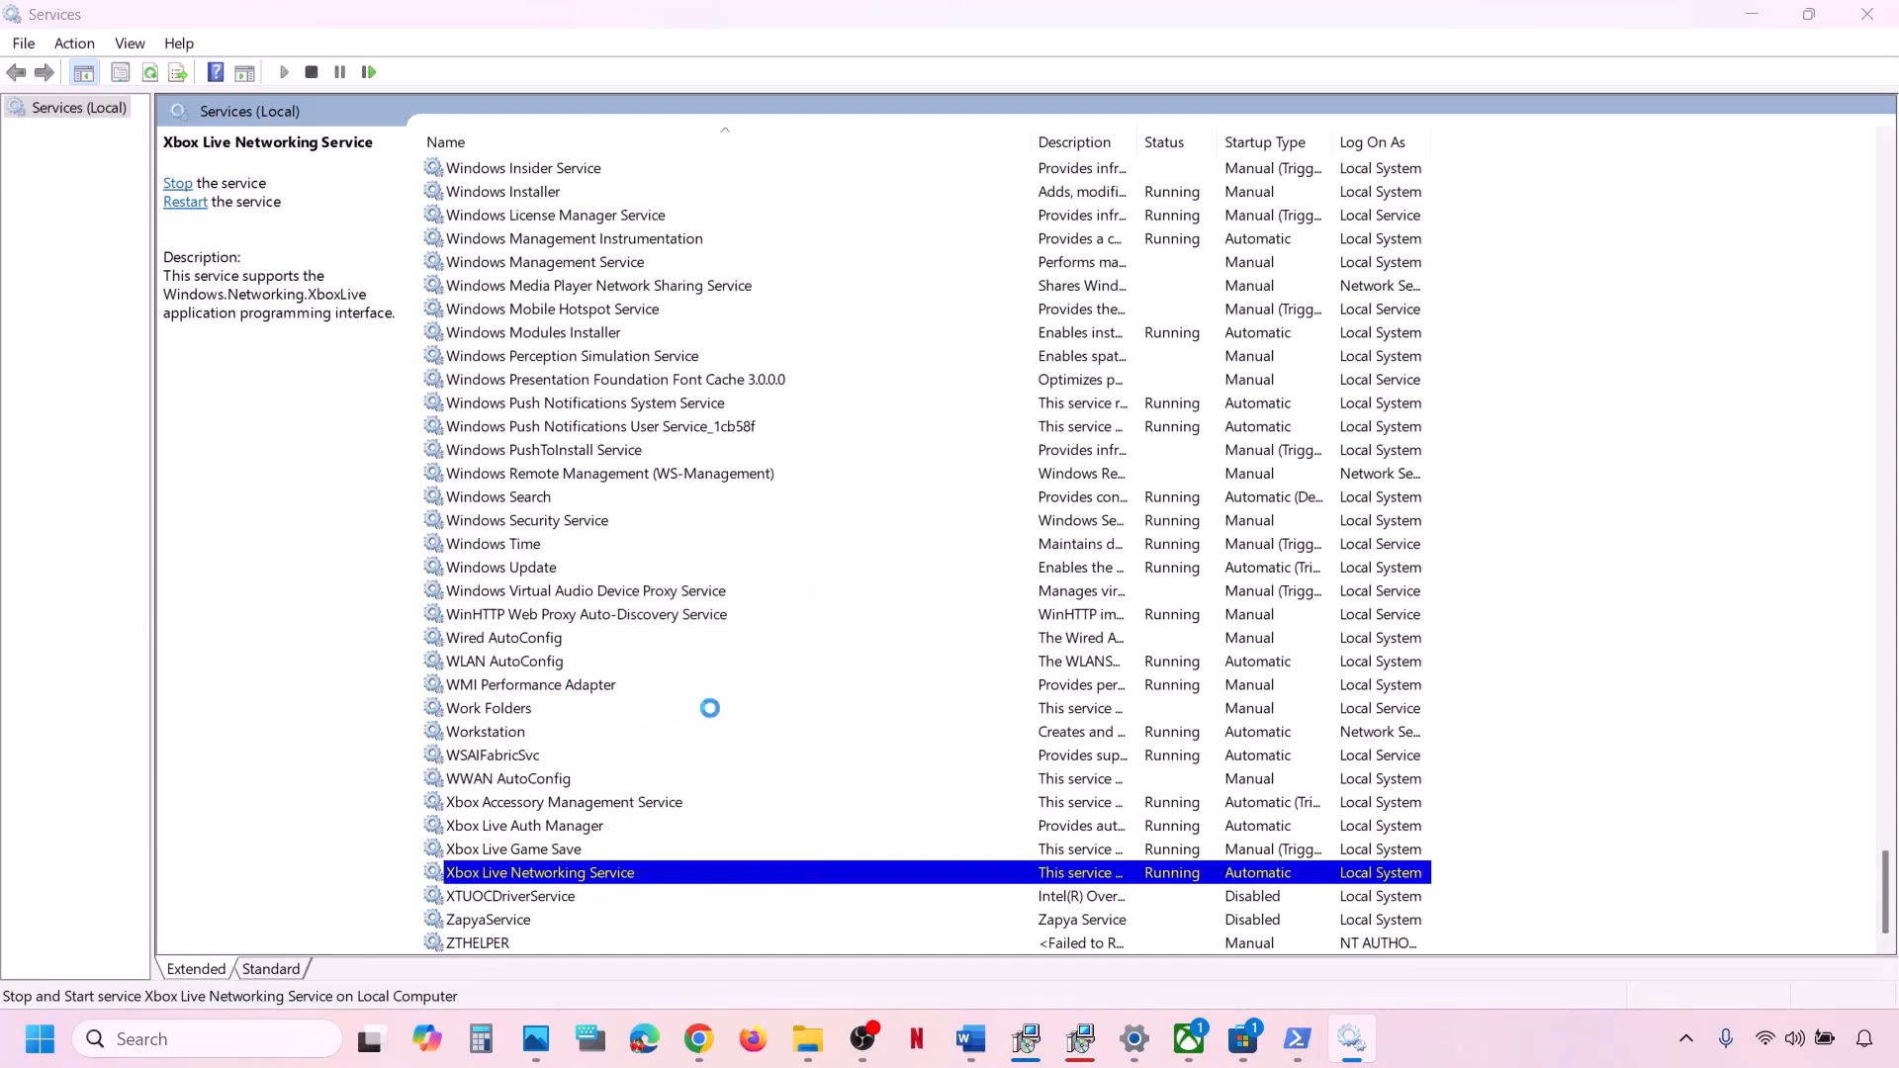
Find the two Gaming Services entries in the services list and restart each of them
left_click(624, 636)
key("h")
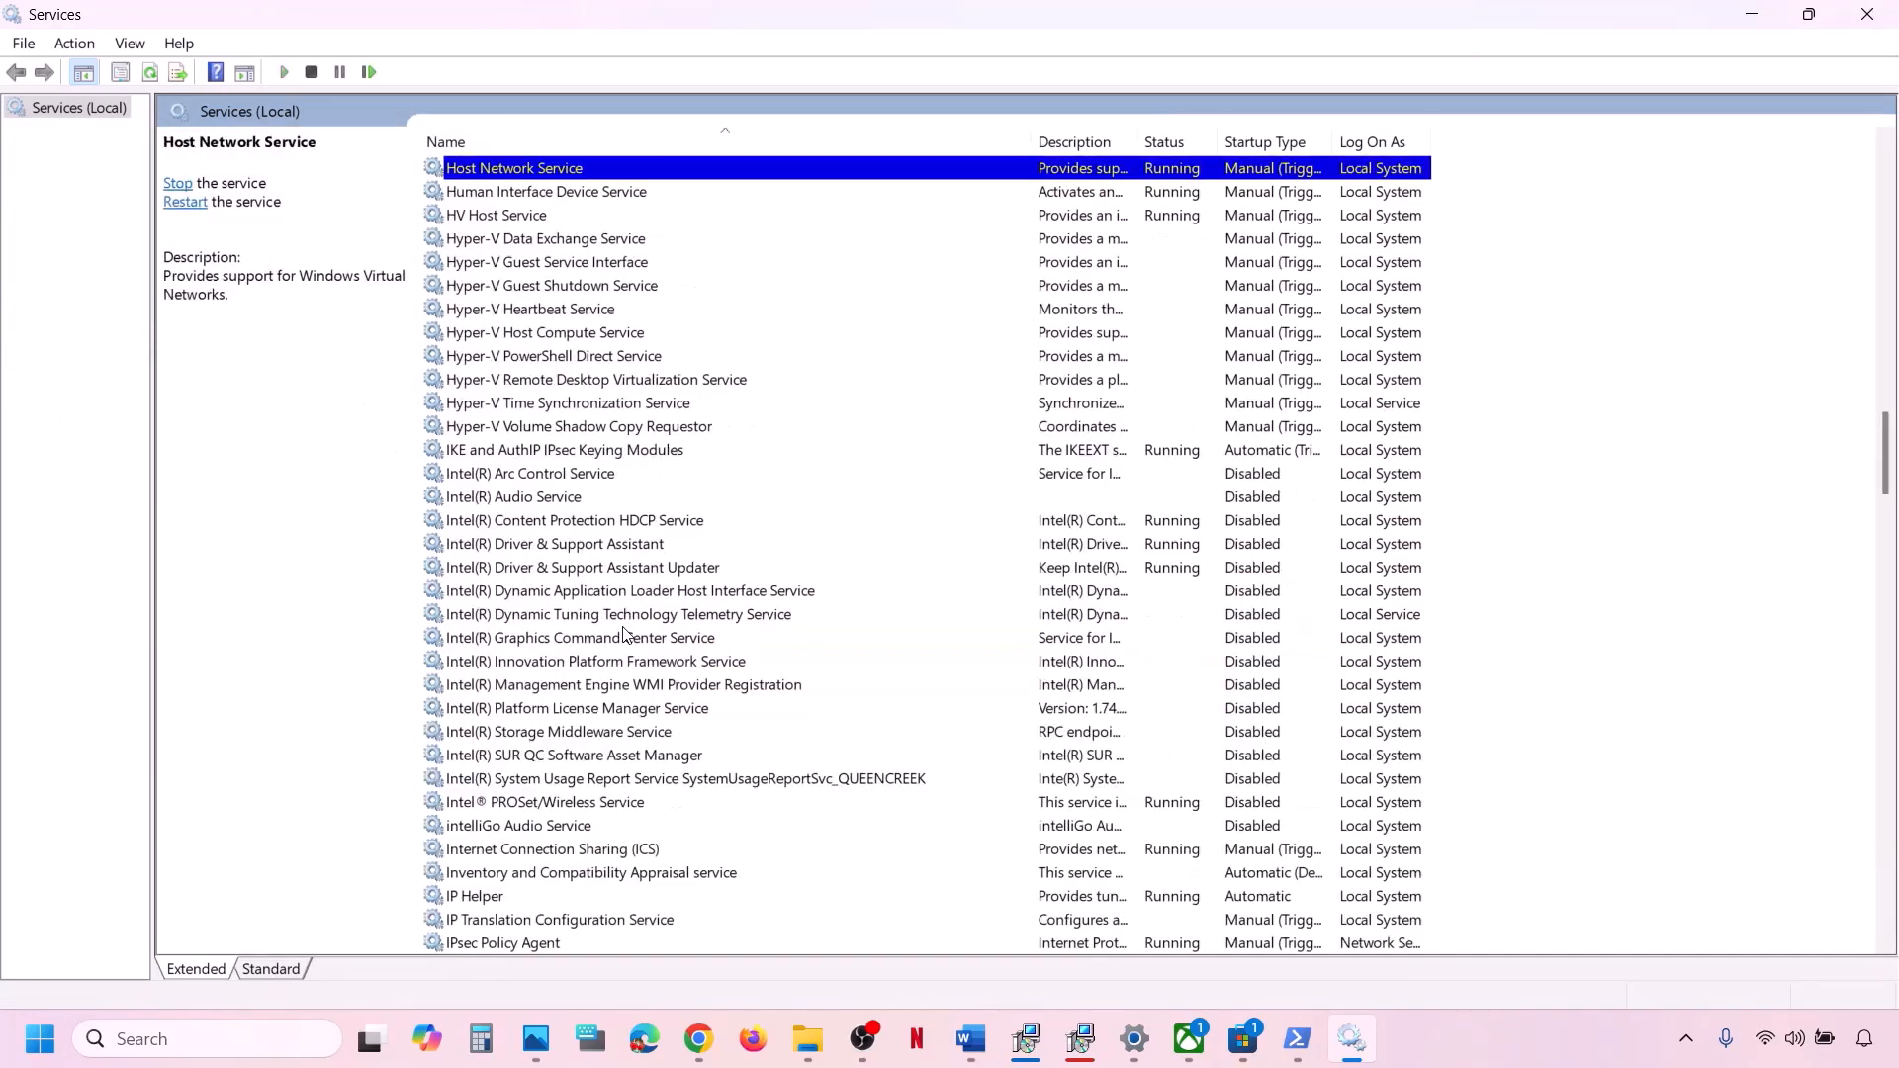
key("g")
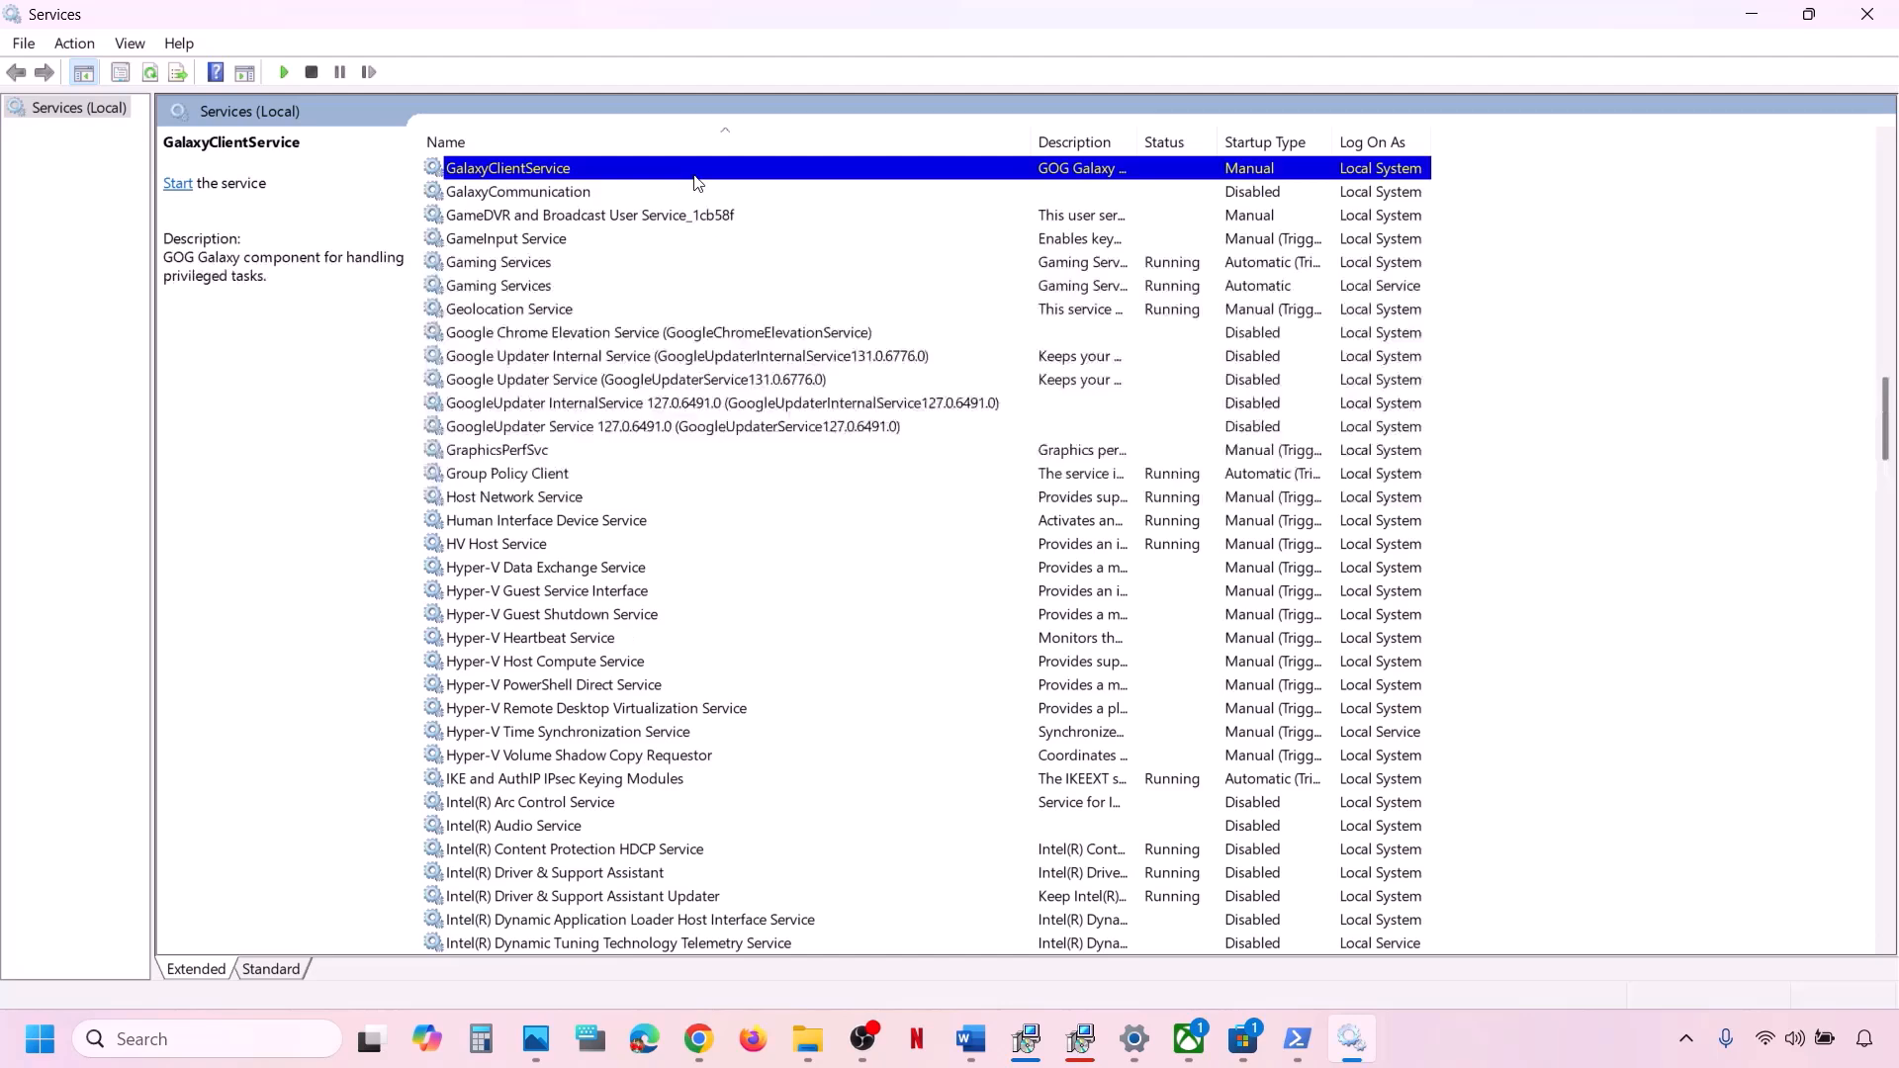
scroll(636, 361, "up", 4)
left_click(526, 546)
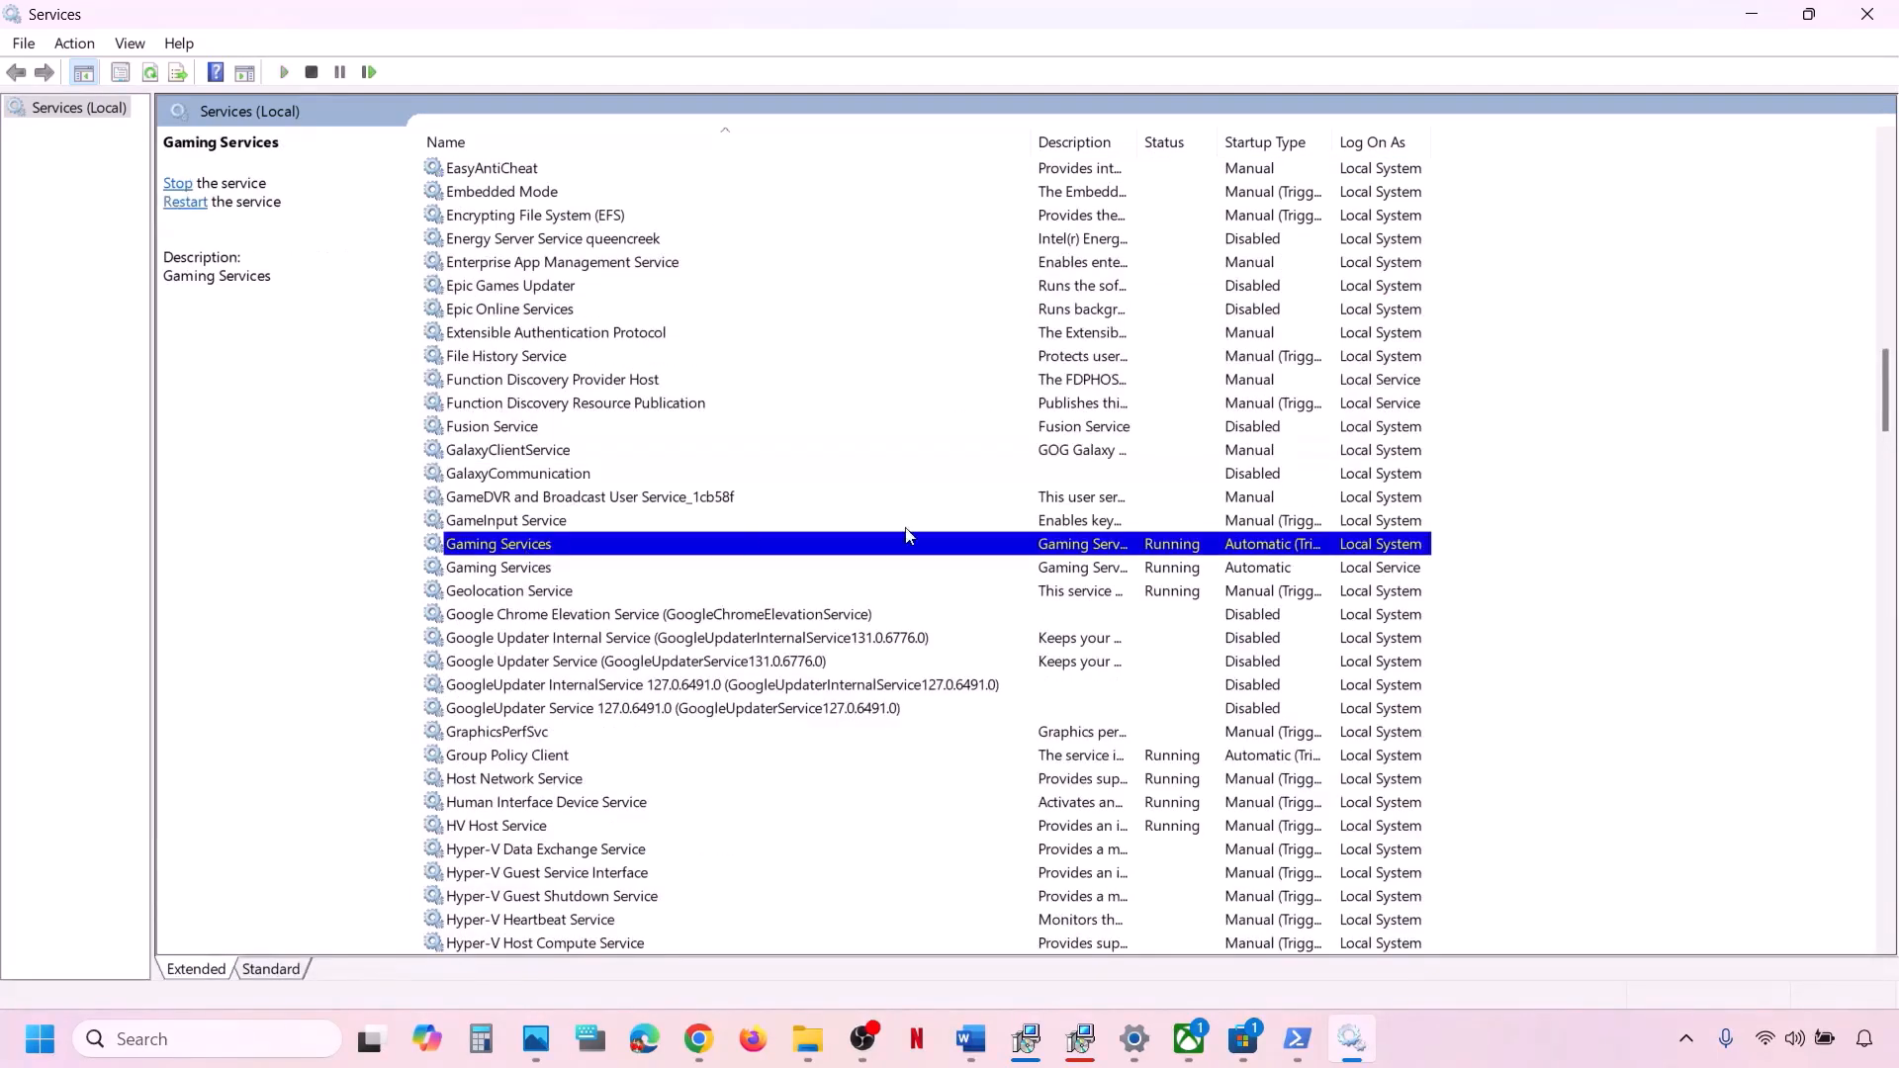
left_click(1135, 567)
left_click(1110, 543)
right_click(1064, 554)
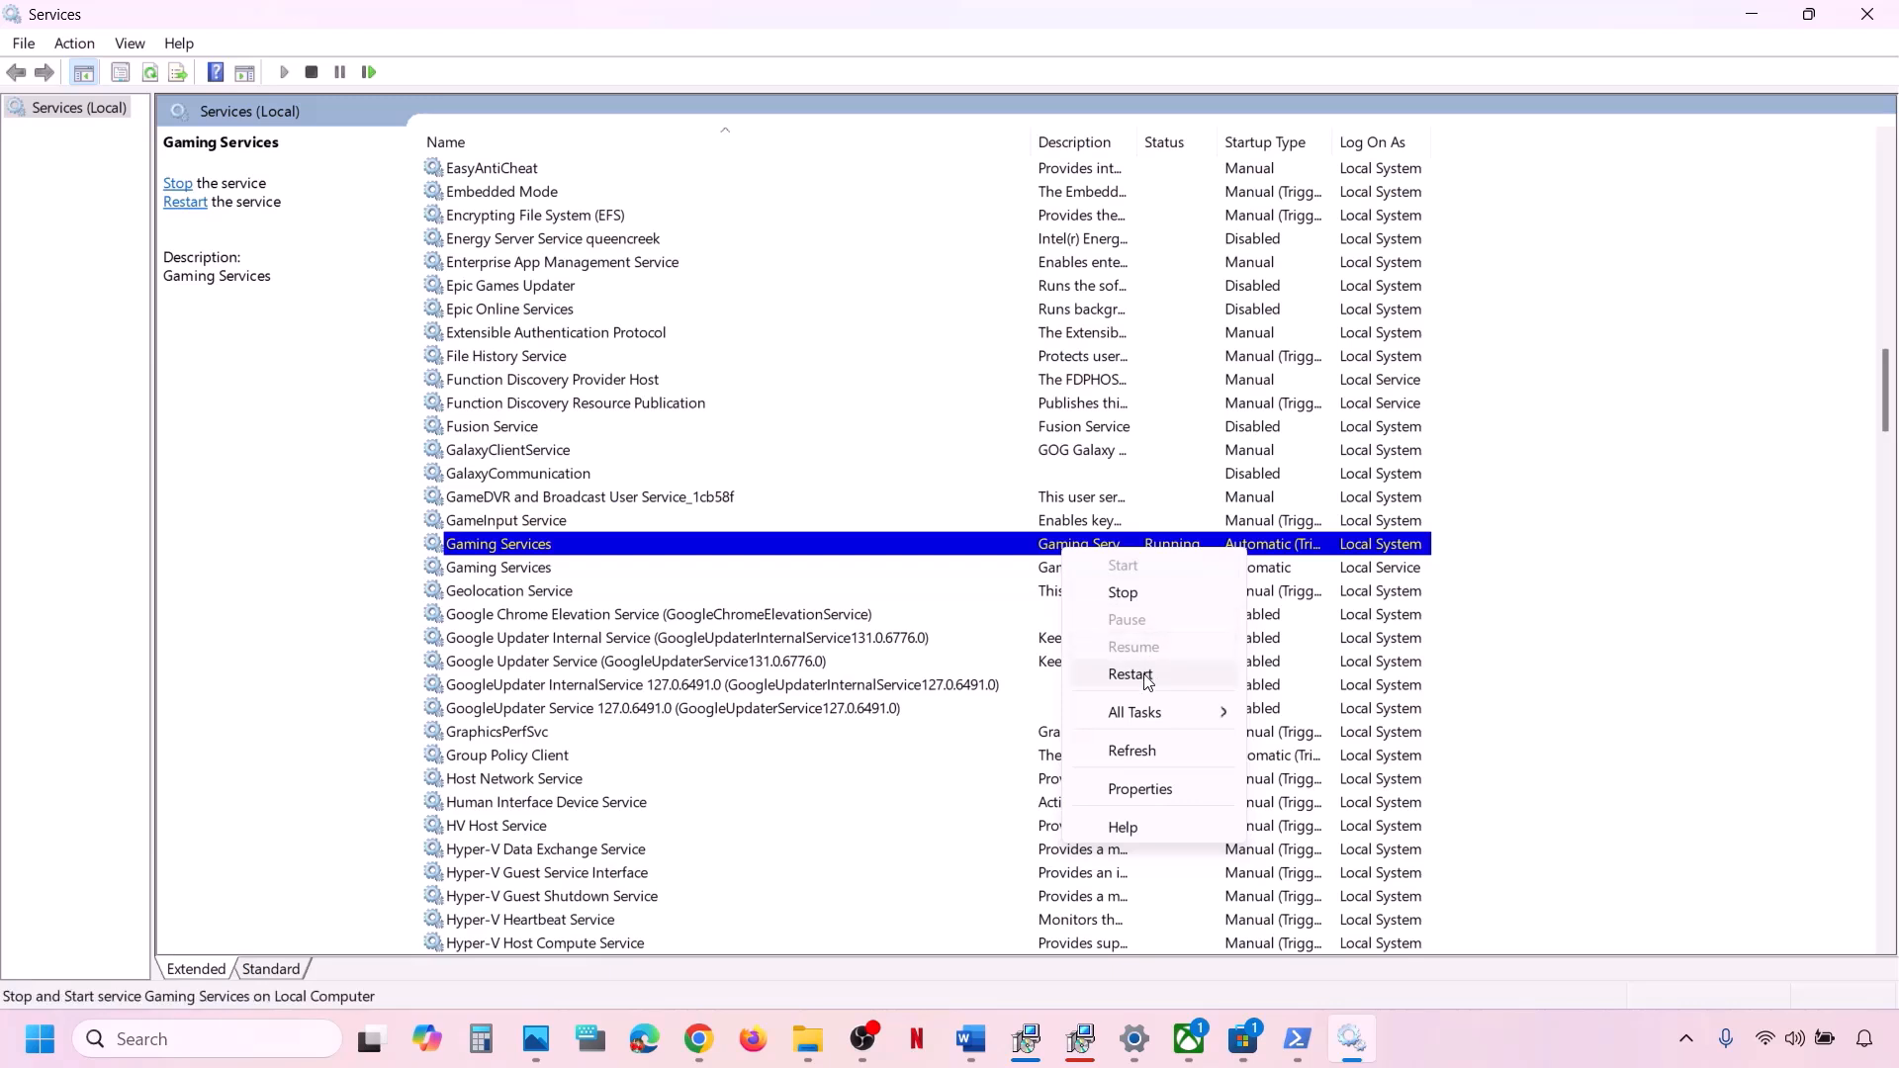
left_click(1130, 675)
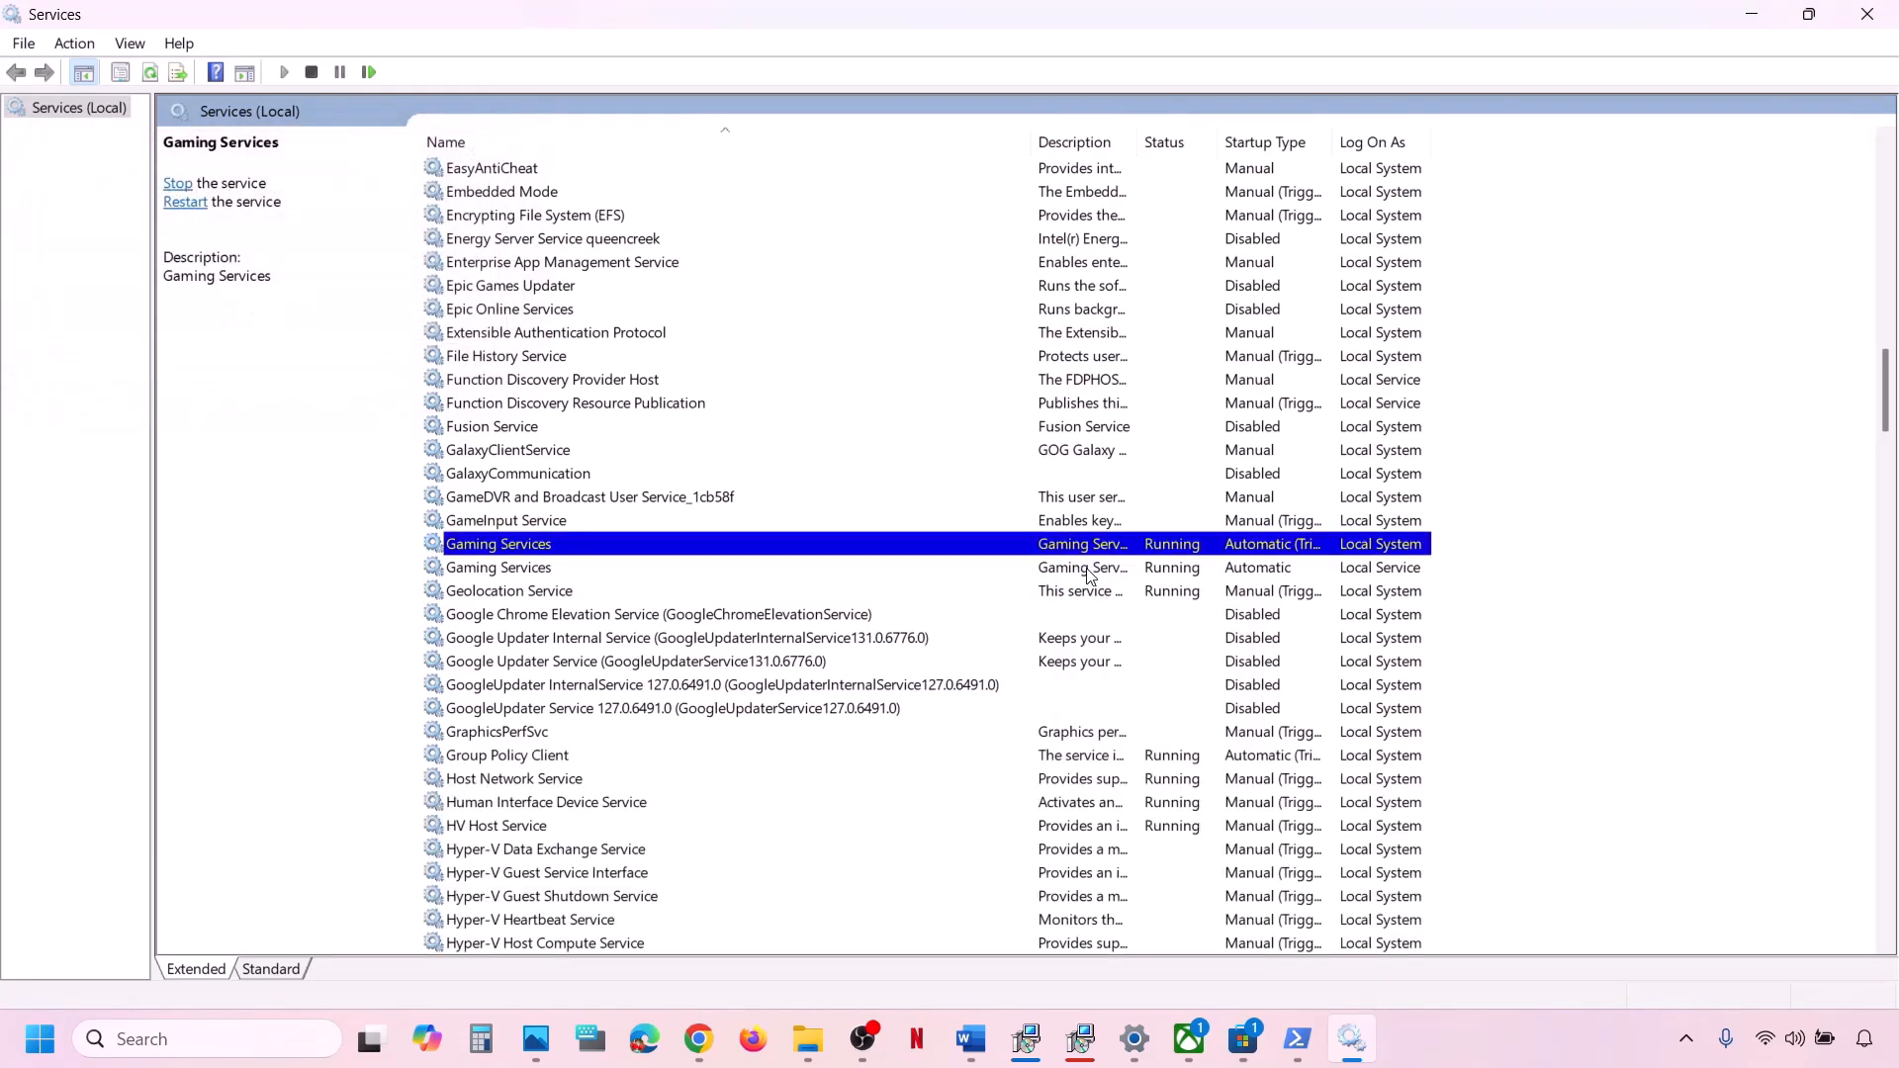
right_click(1088, 576)
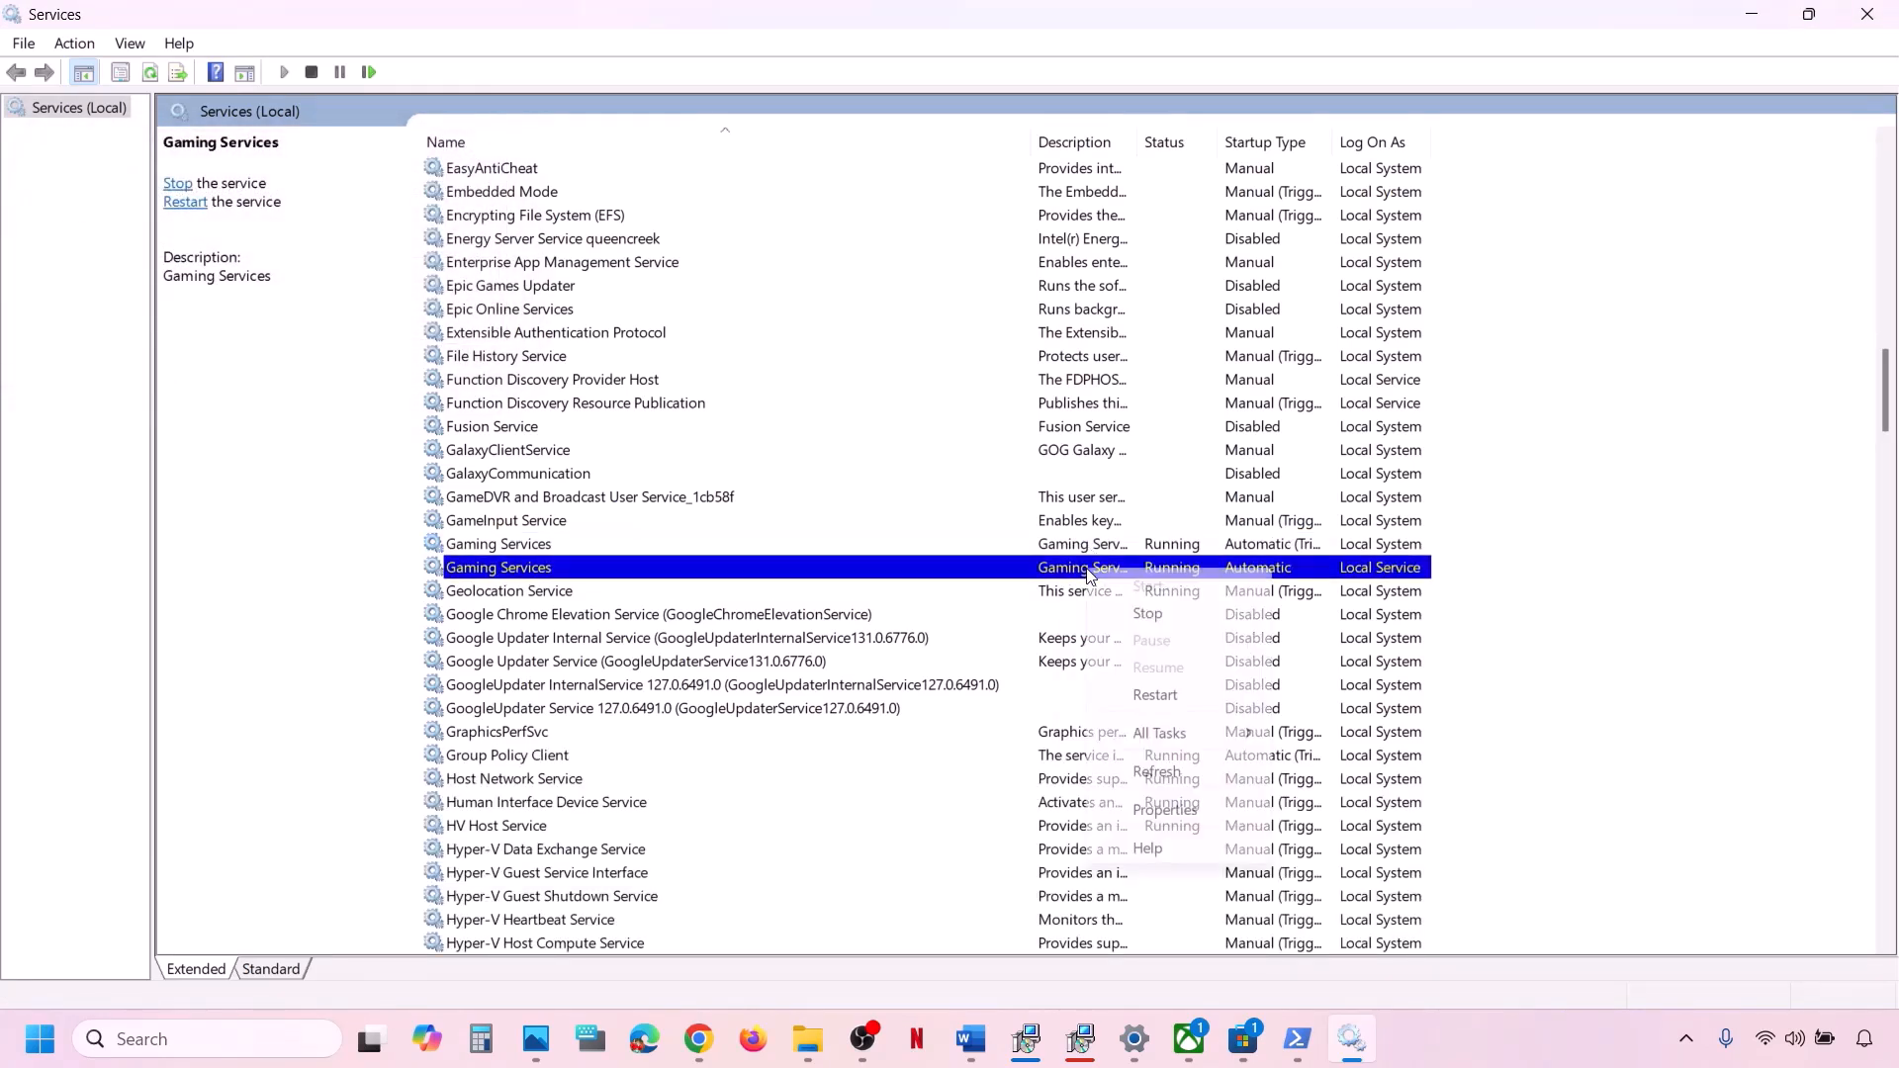
left_click(1176, 695)
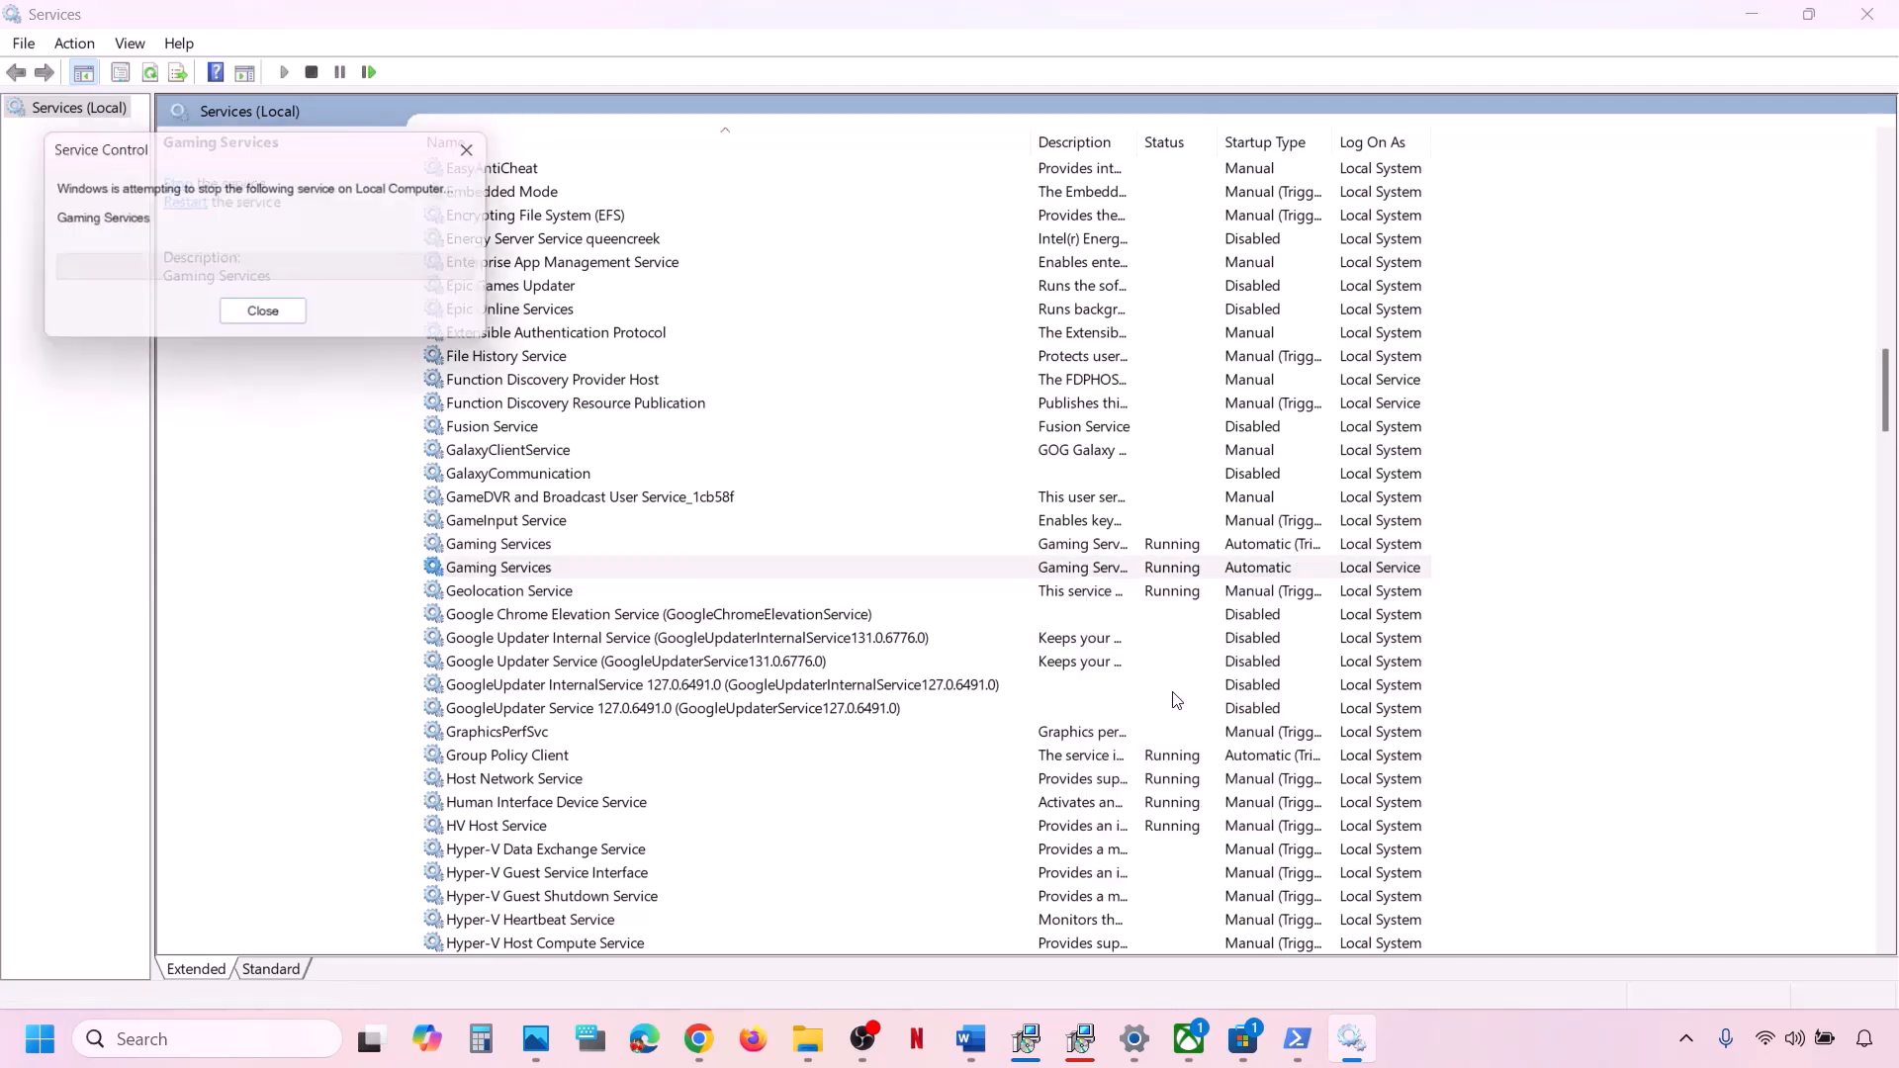
Stop both Gaming Services entries, beginning with the Local System one and finishing with the Local Service one
left_click(1116, 545)
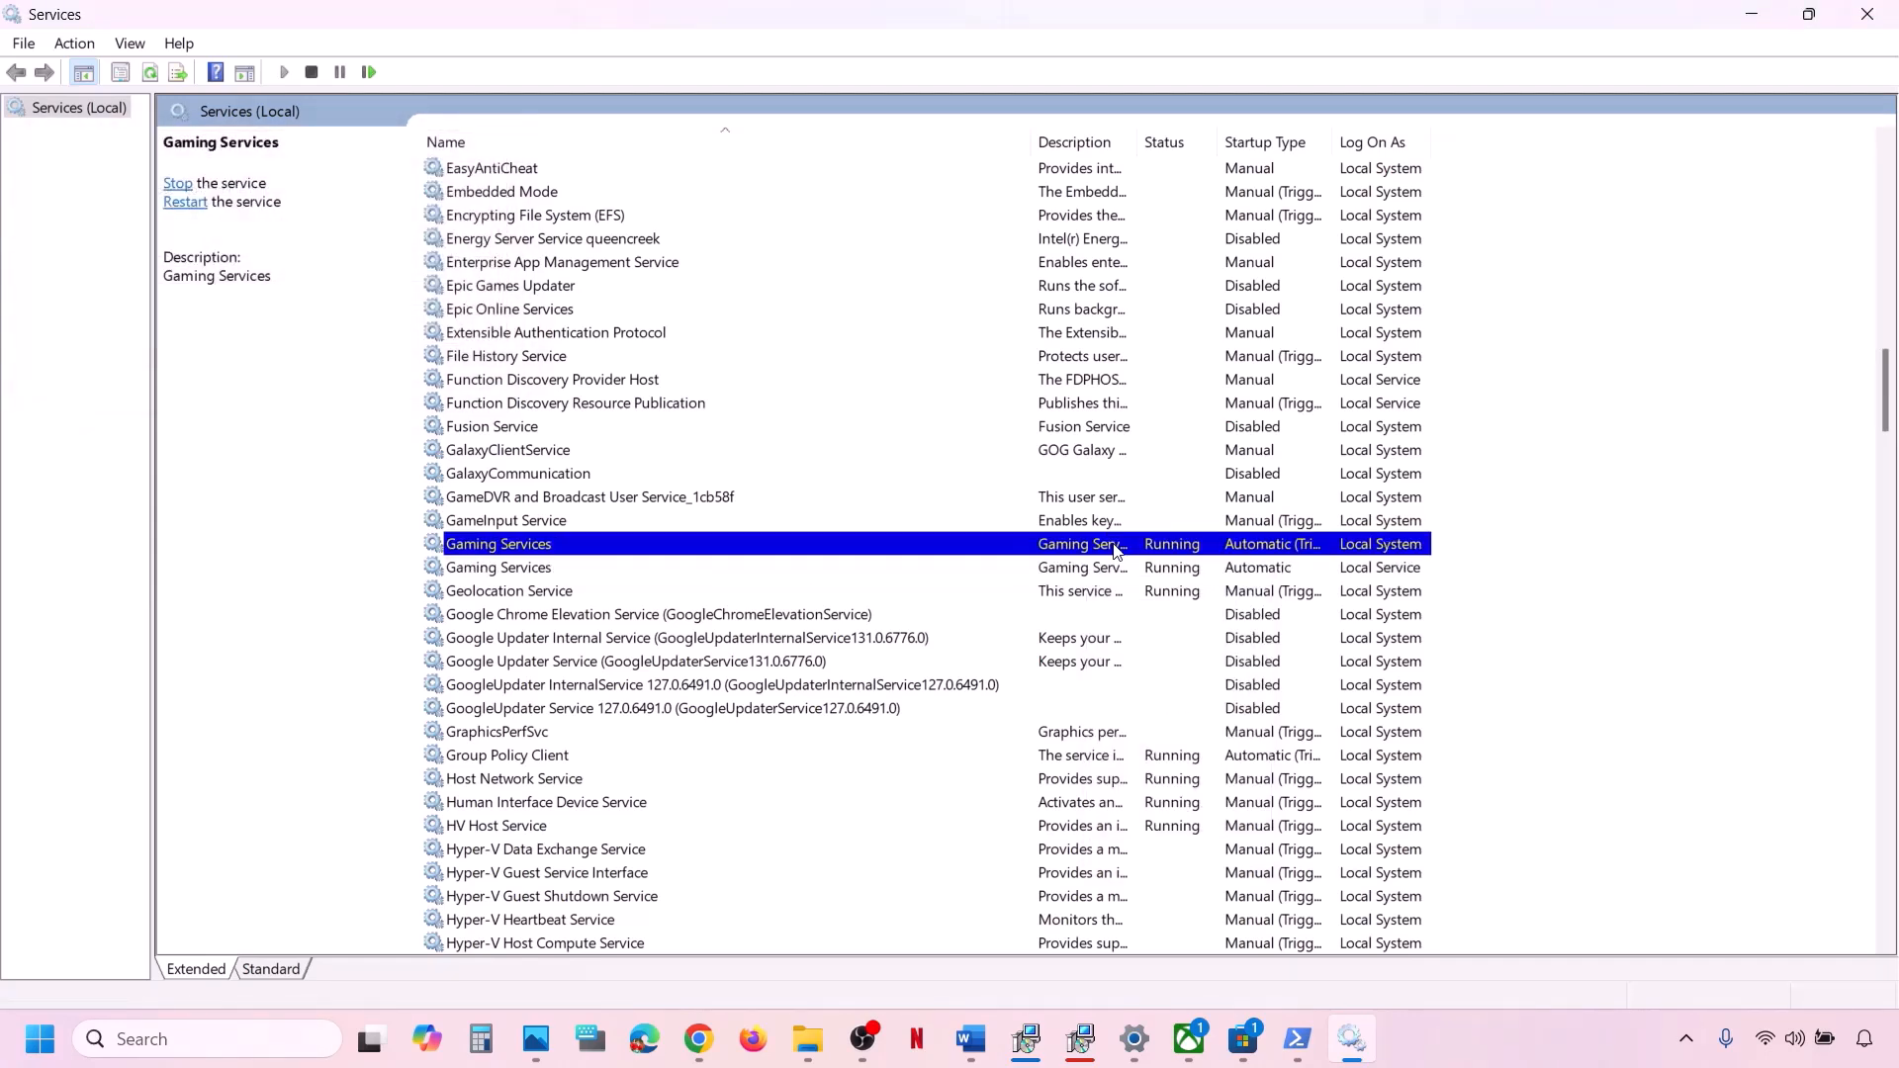
right_click(1129, 550)
left_click(1196, 596)
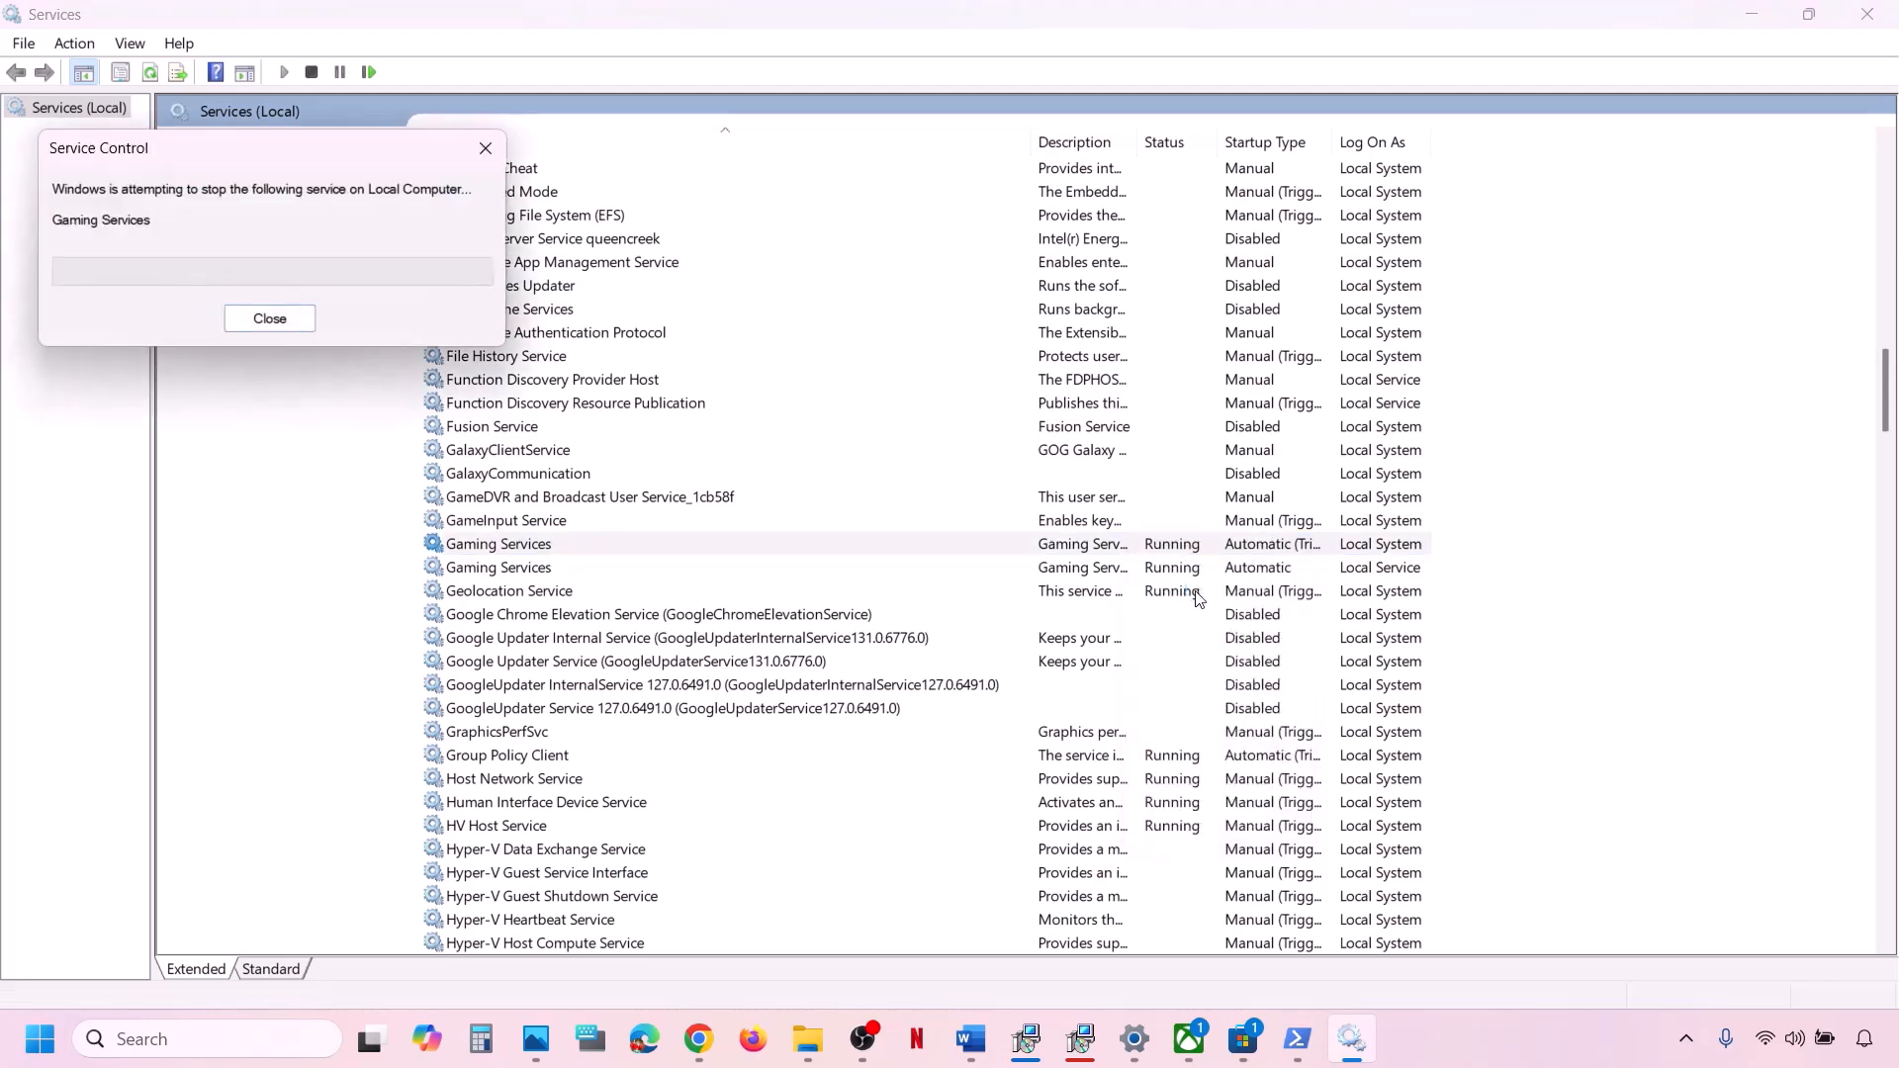
left_click(1108, 565)
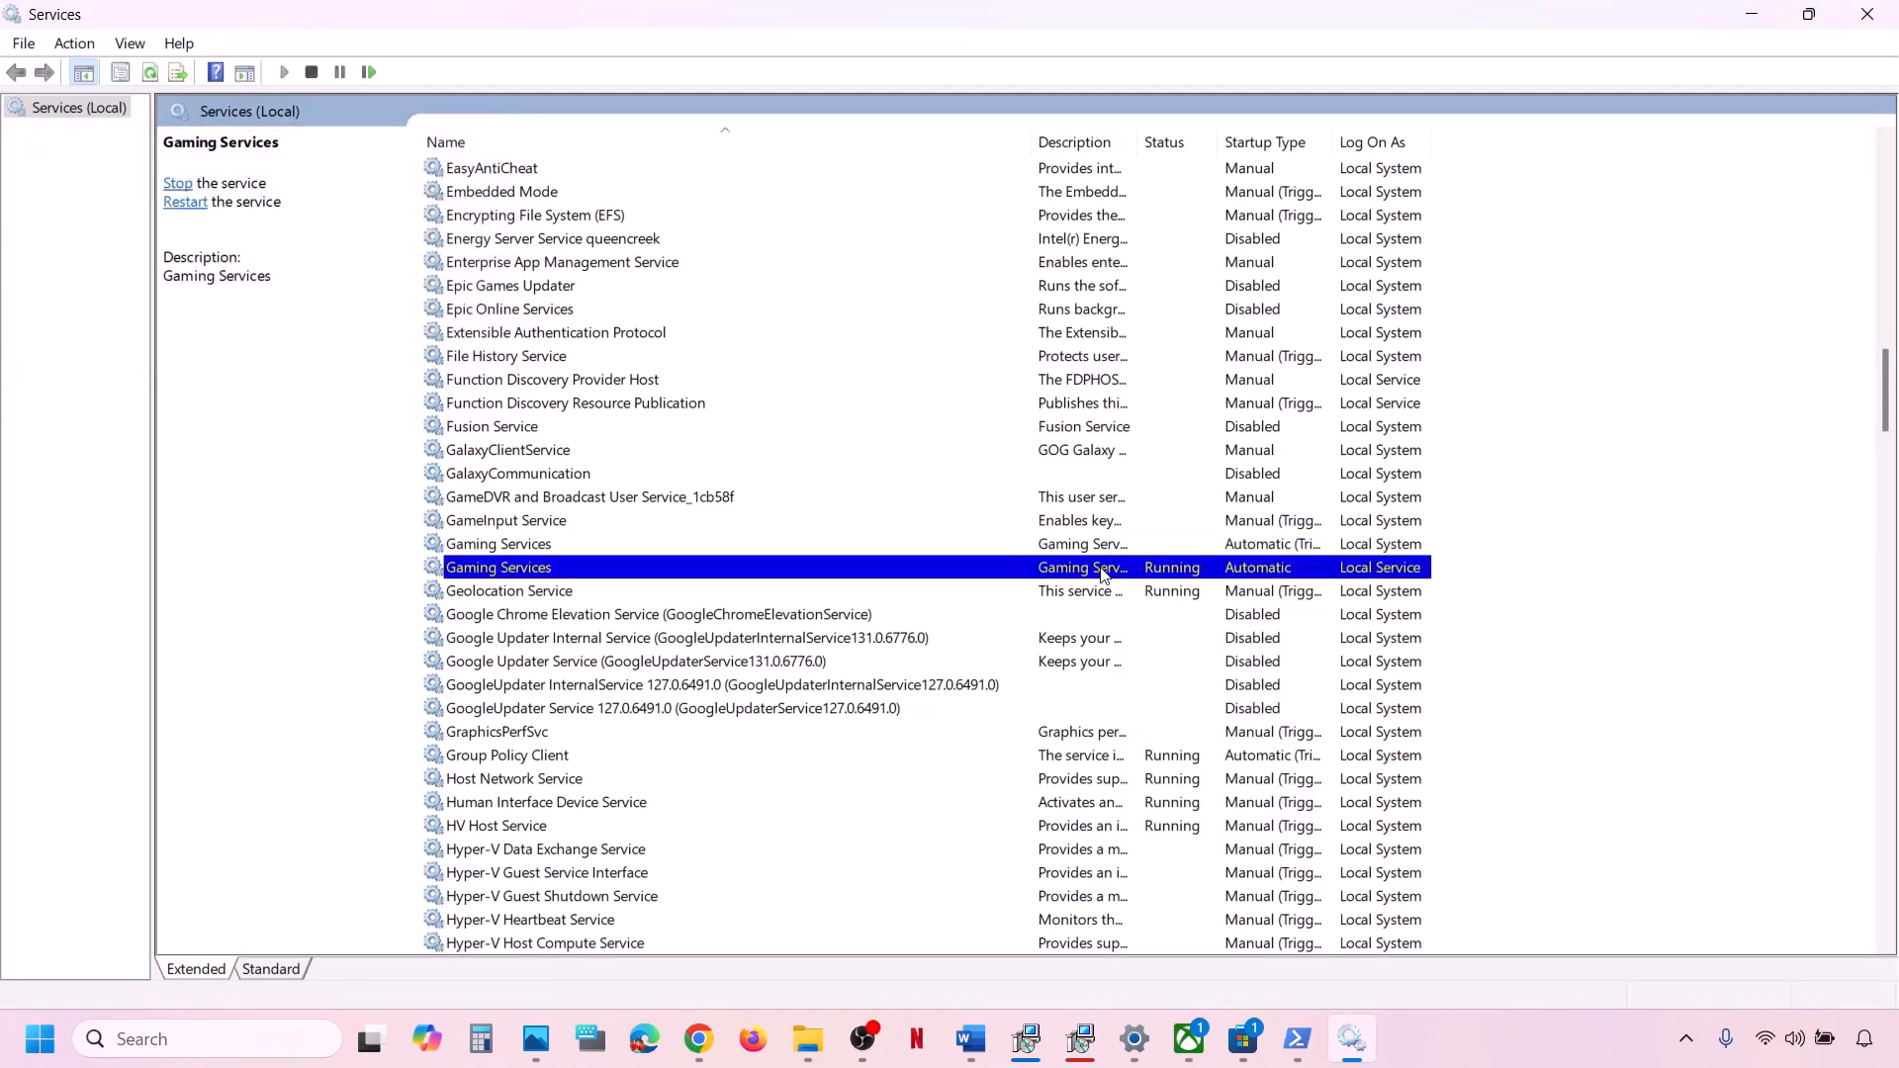
right_click(1103, 571)
left_click(1162, 611)
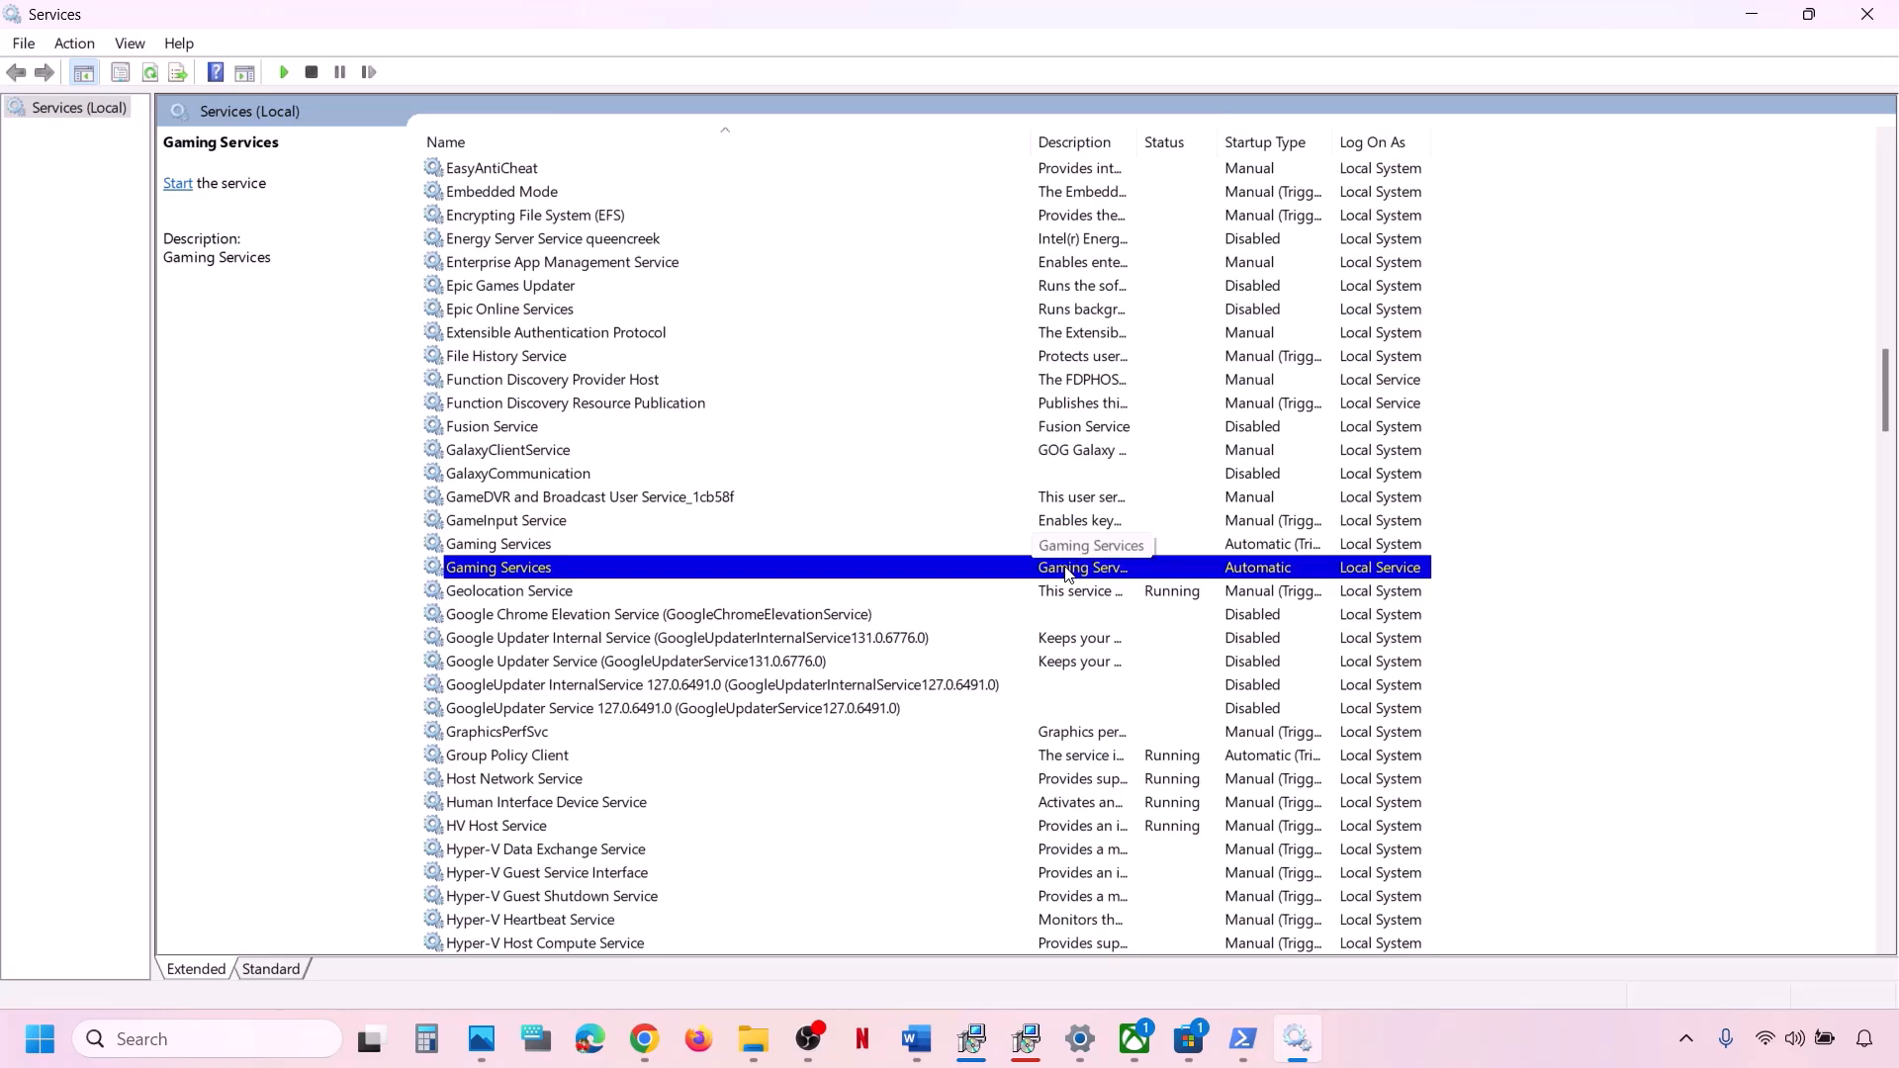
Restart the Local Service entry of Gaming Services, followed by the Local System entry
right_click(1067, 572)
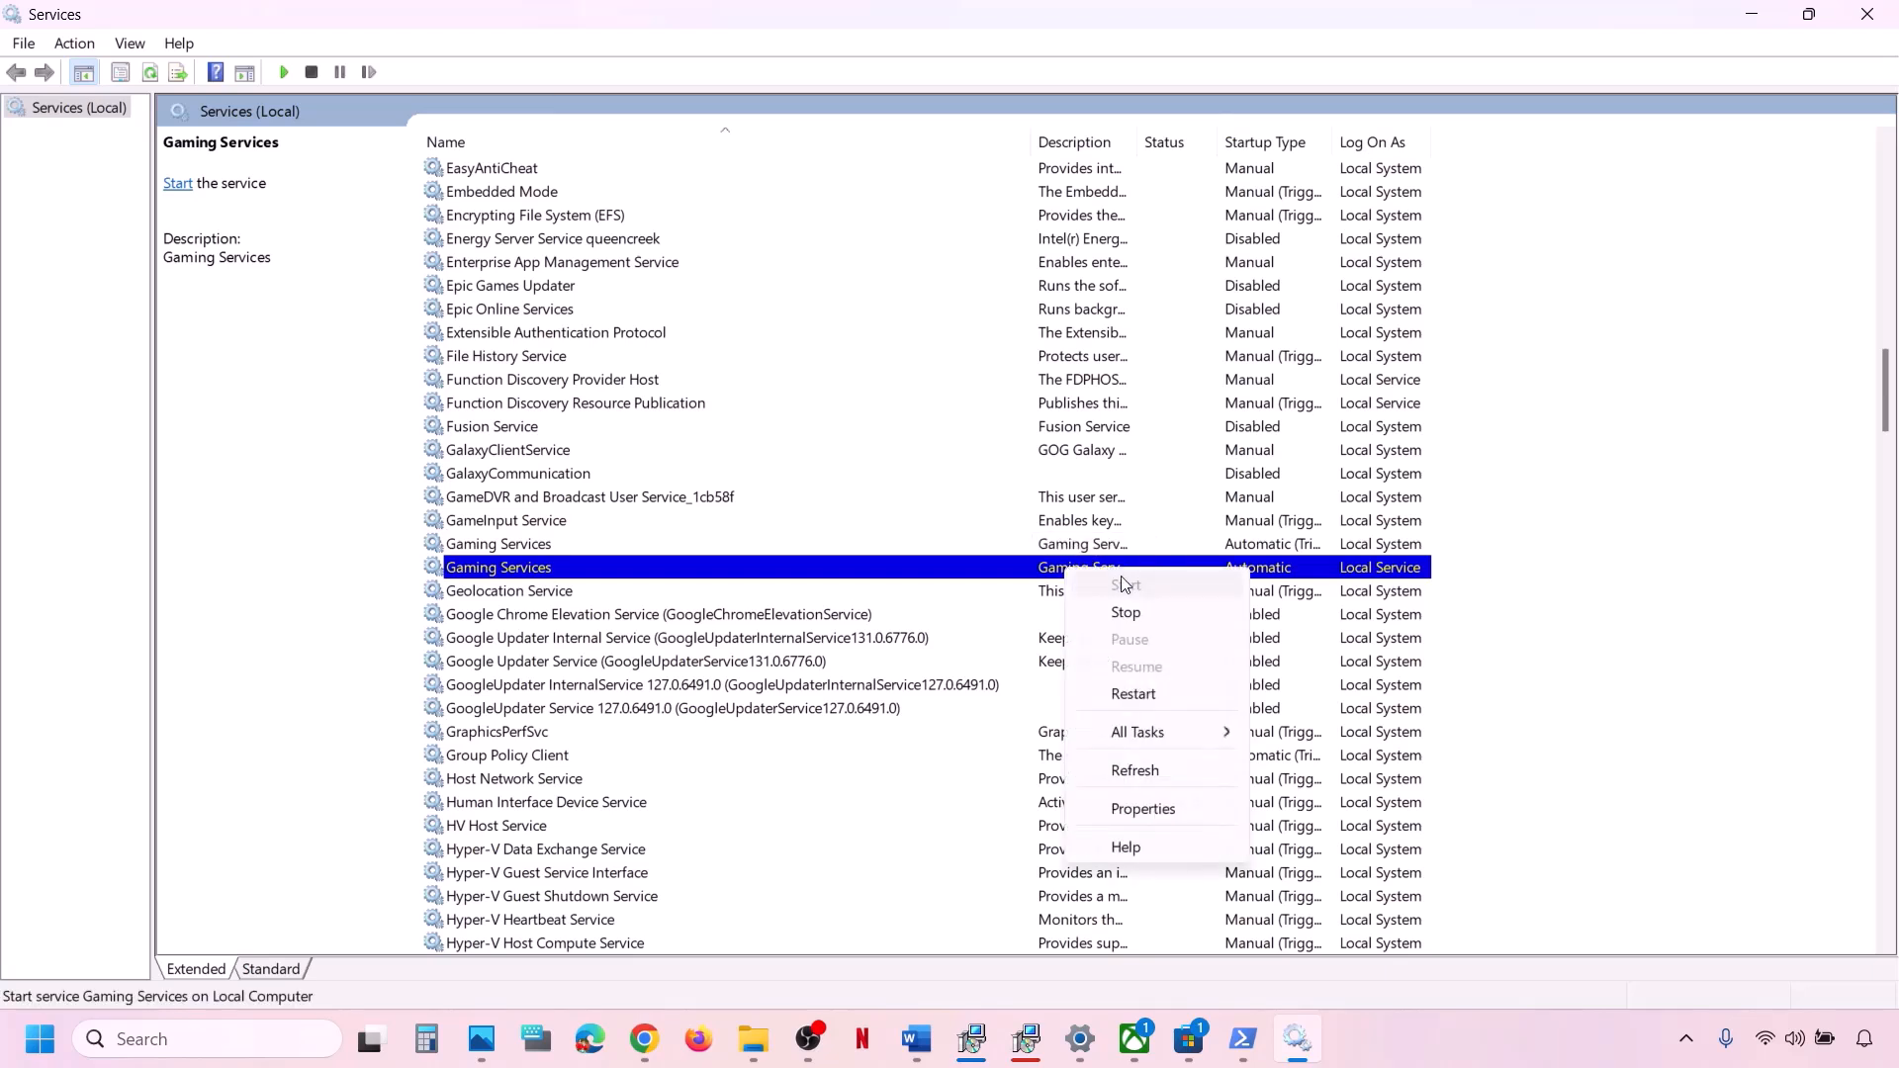
left_click(1143, 696)
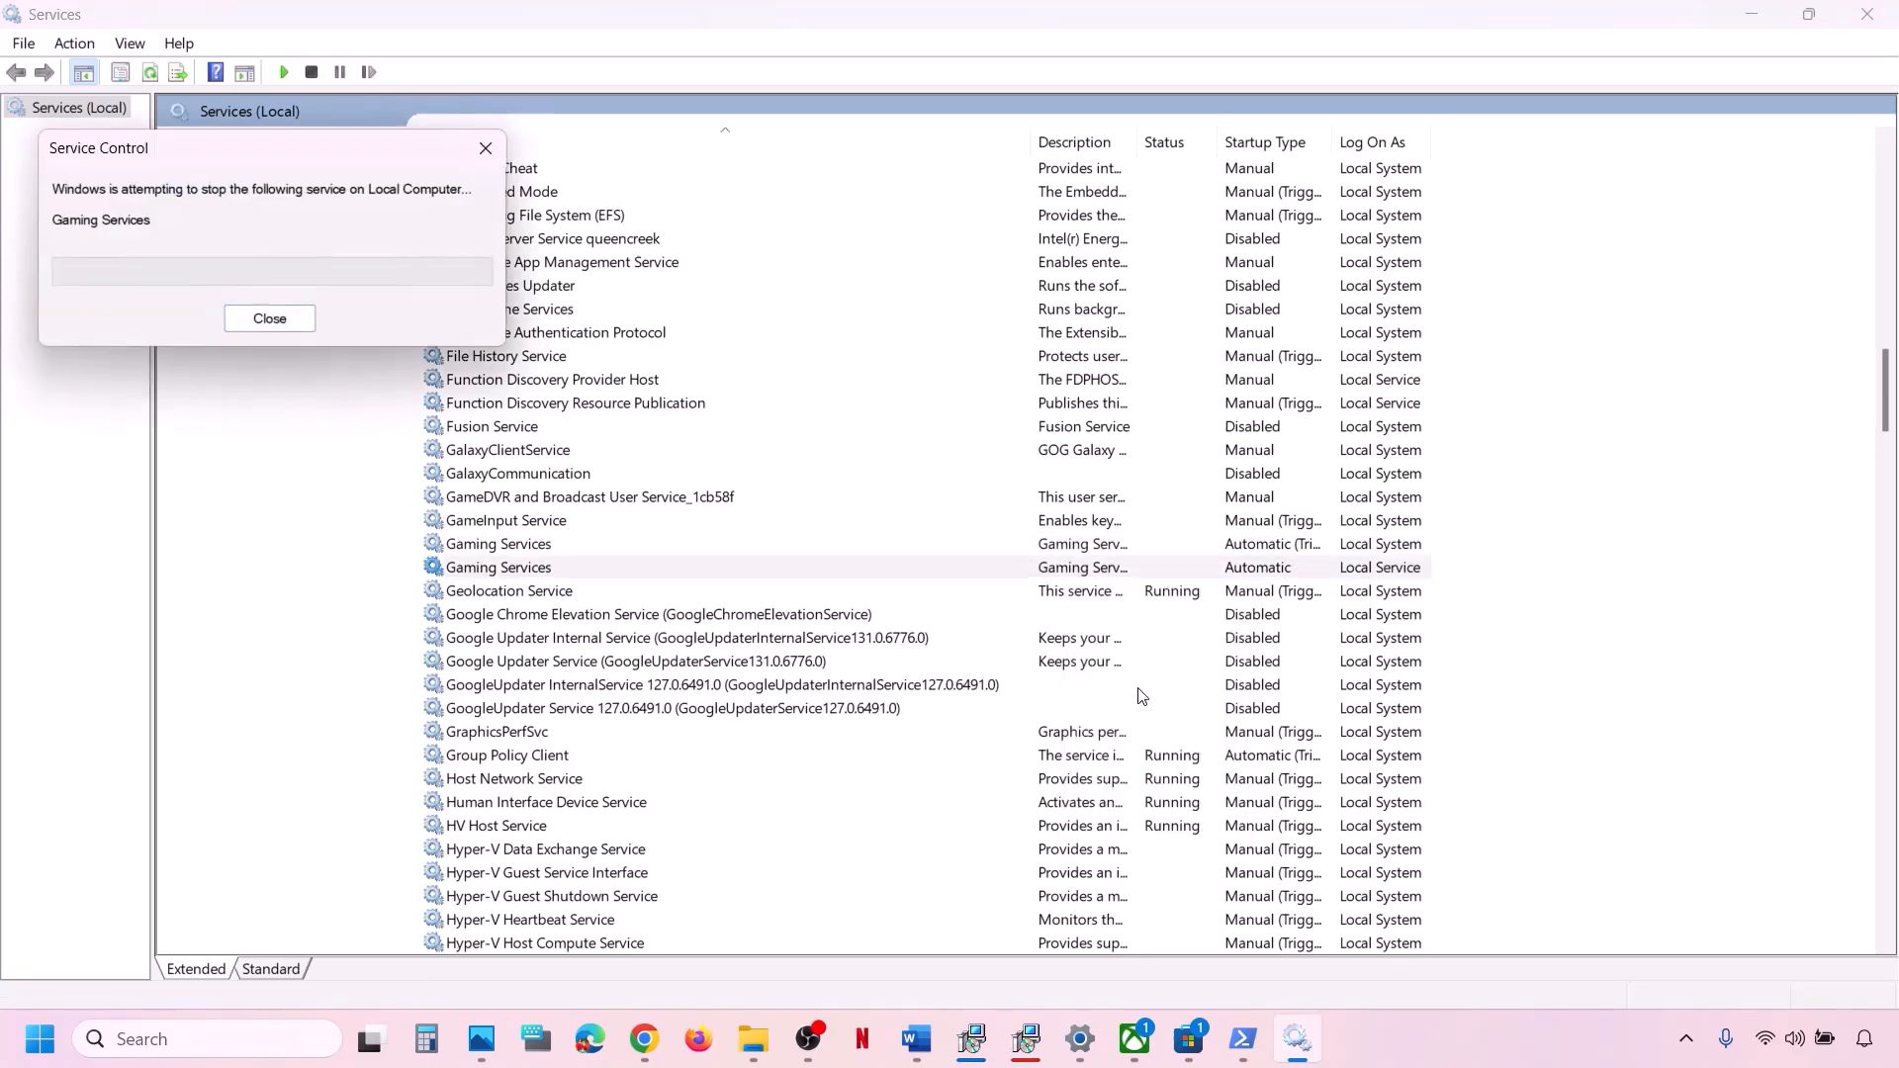
left_click(1109, 552)
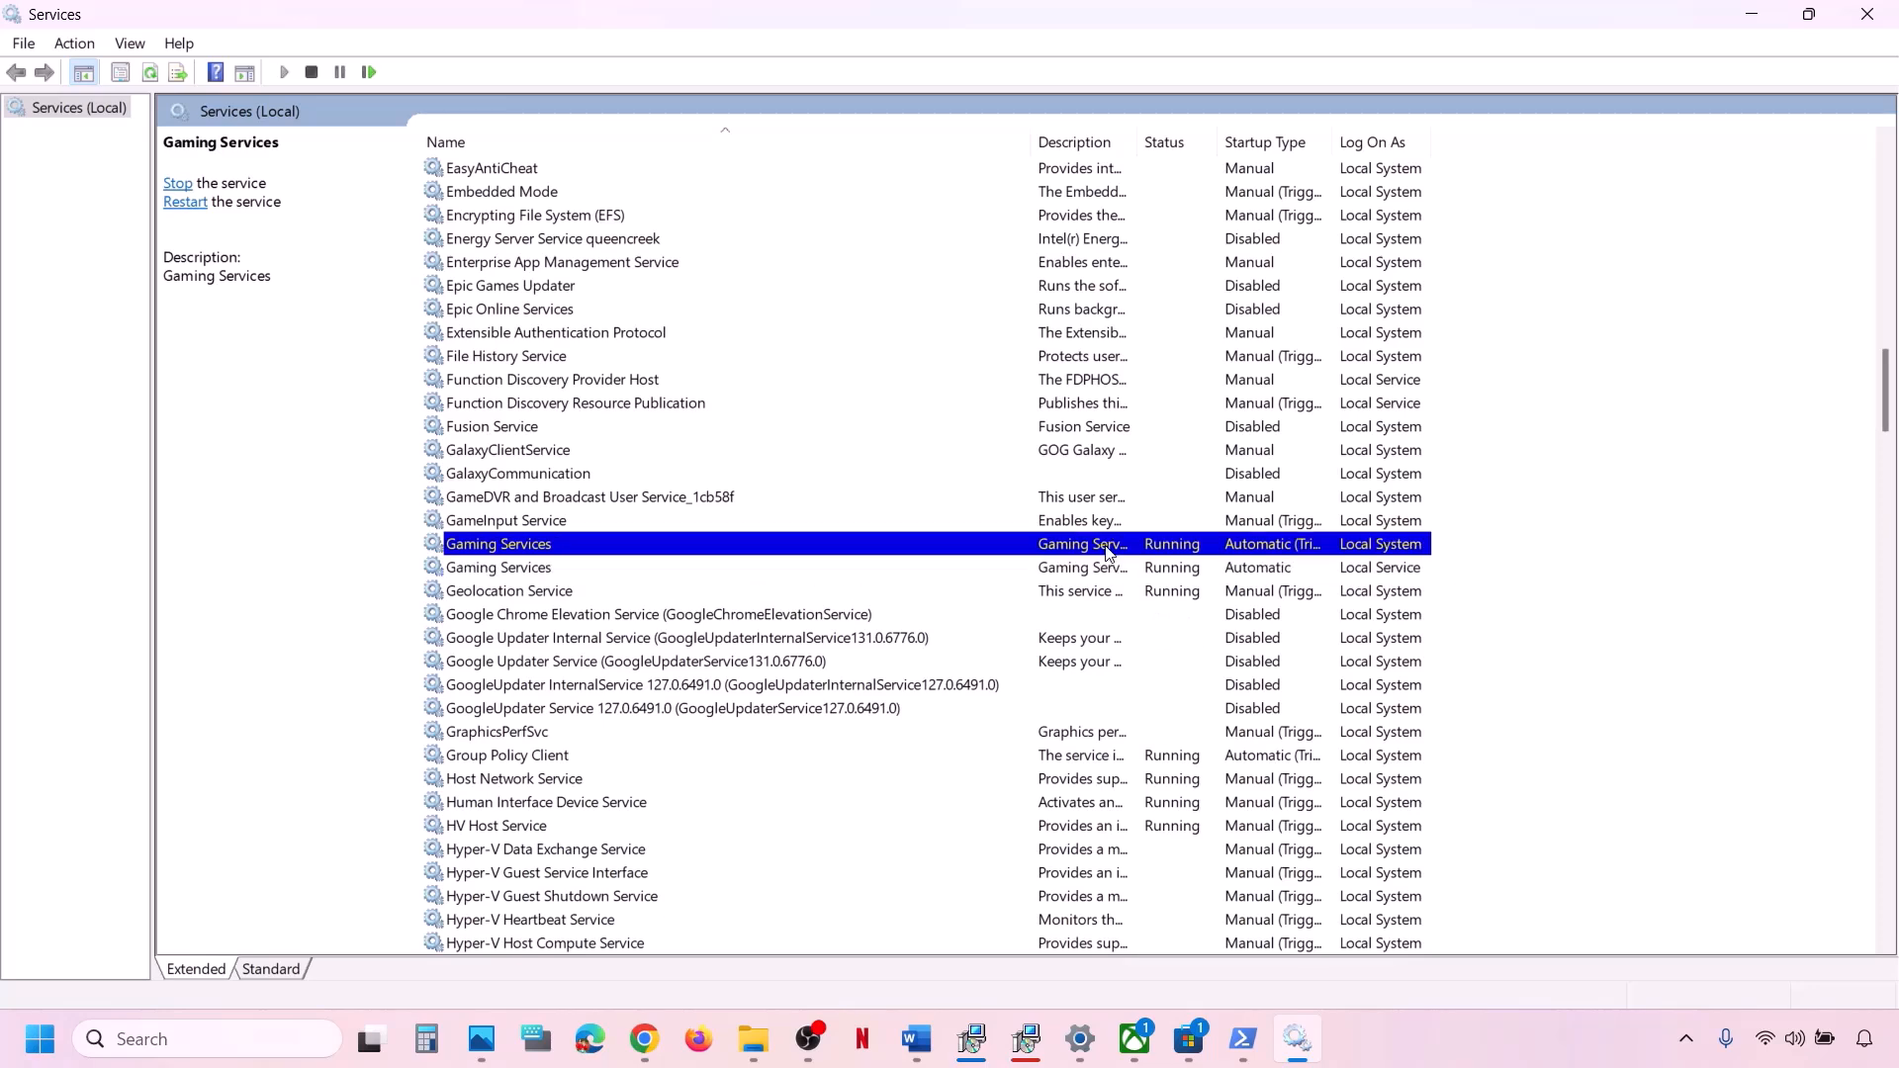
right_click(1109, 552)
left_click(1174, 672)
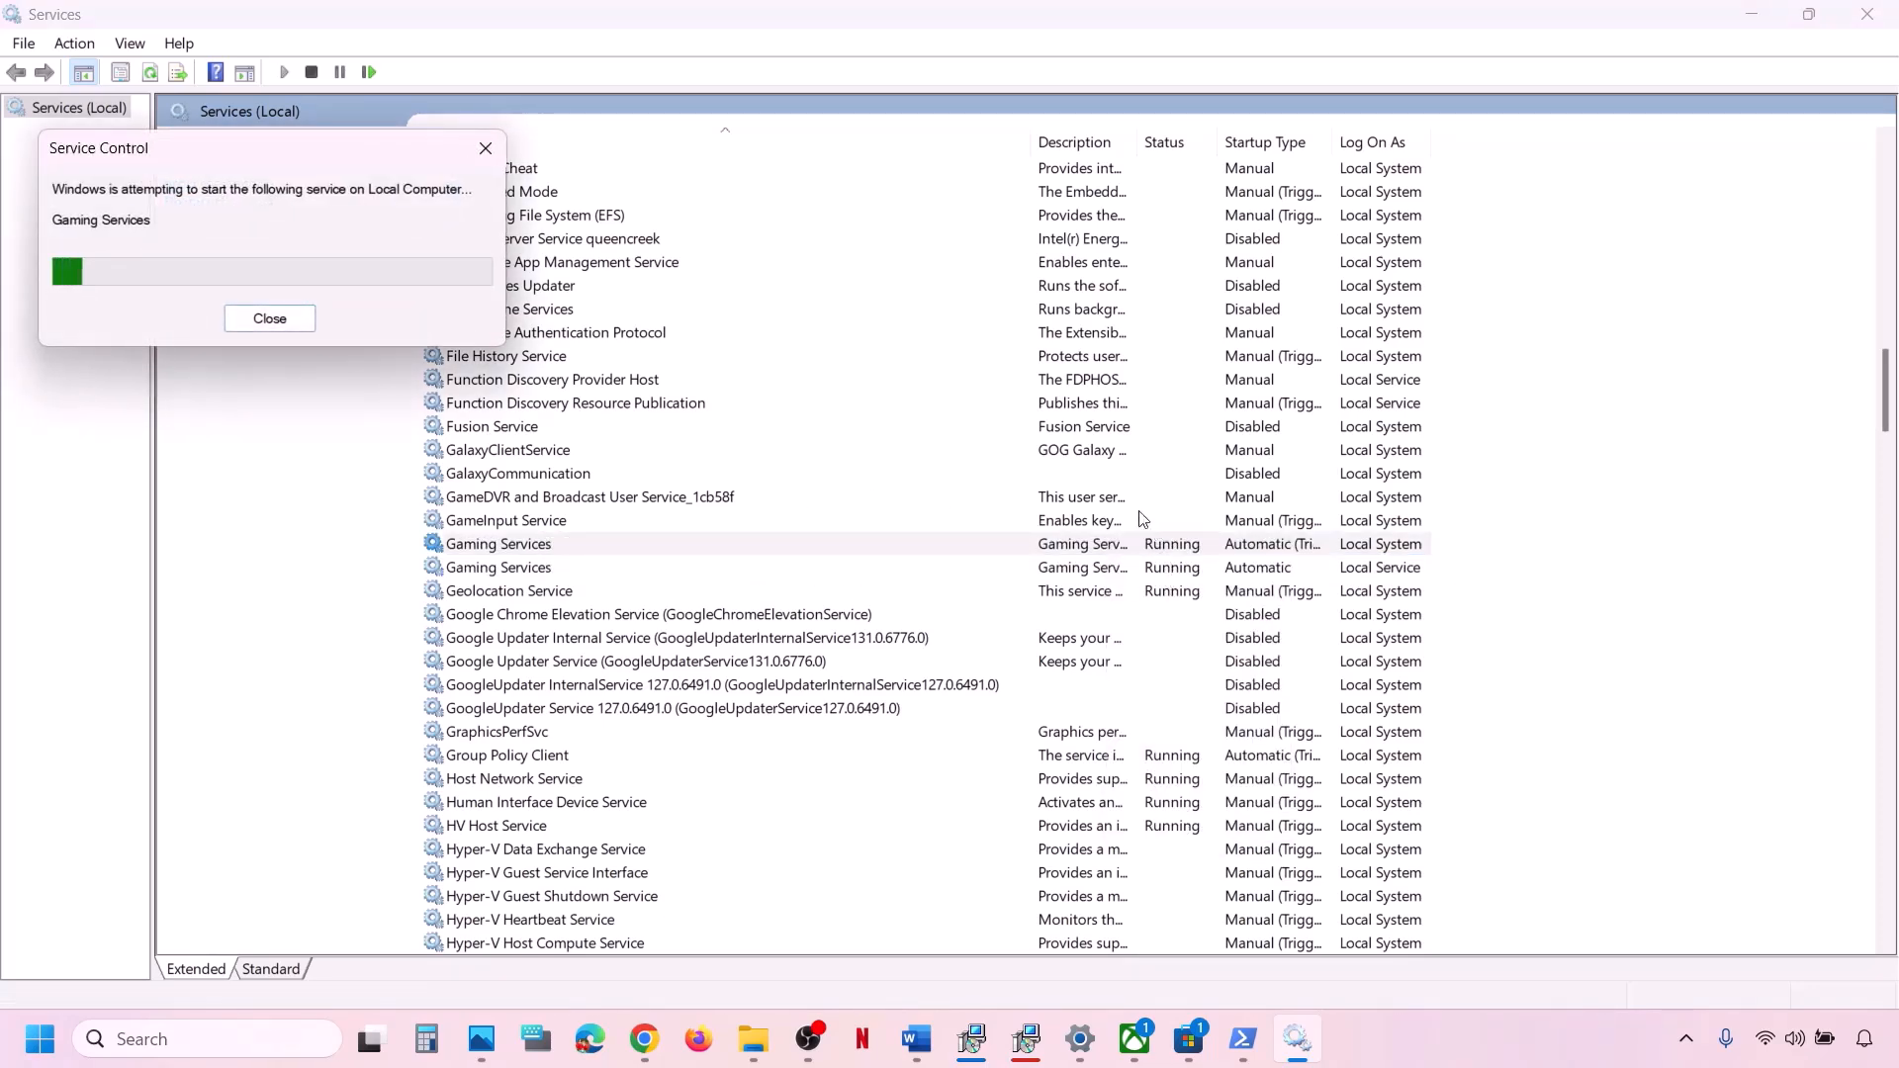
Set the Windows Update service's startup type to Automatic and restart the service
left_click(1078, 476)
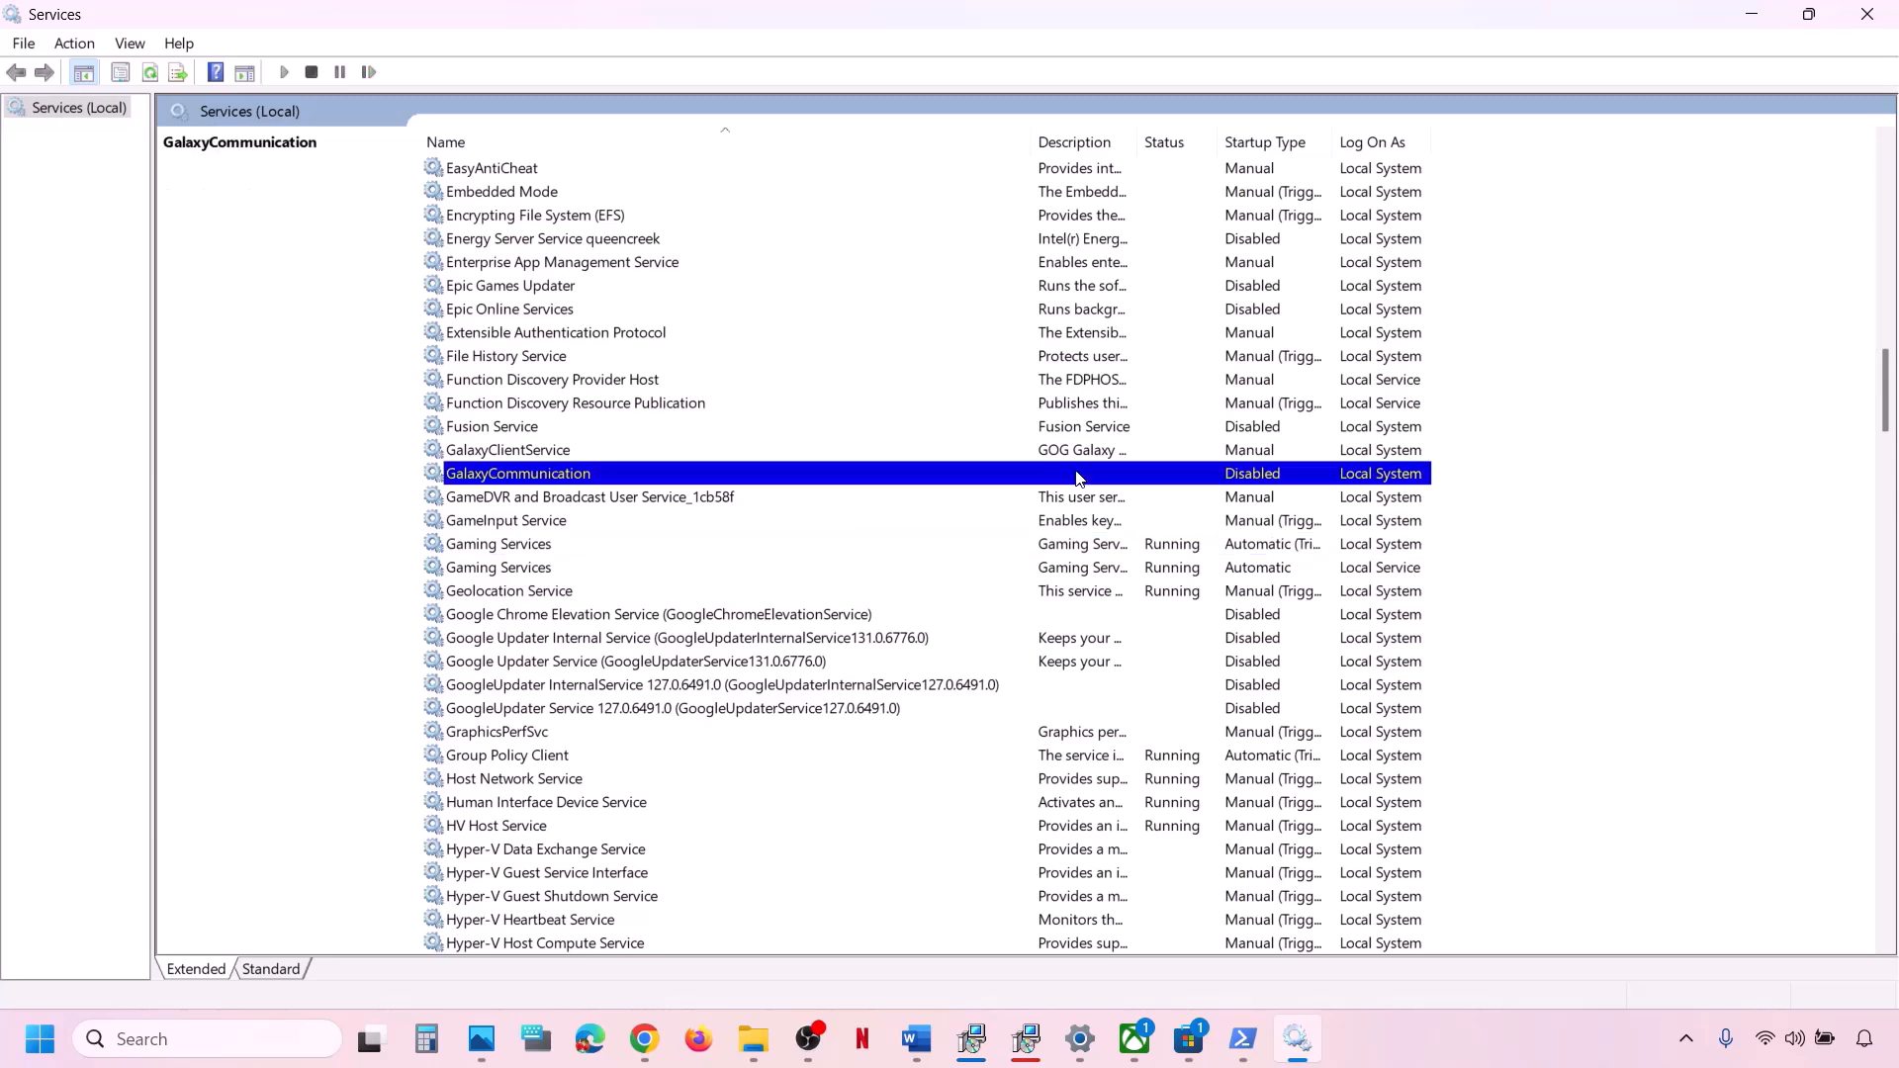
key("w")
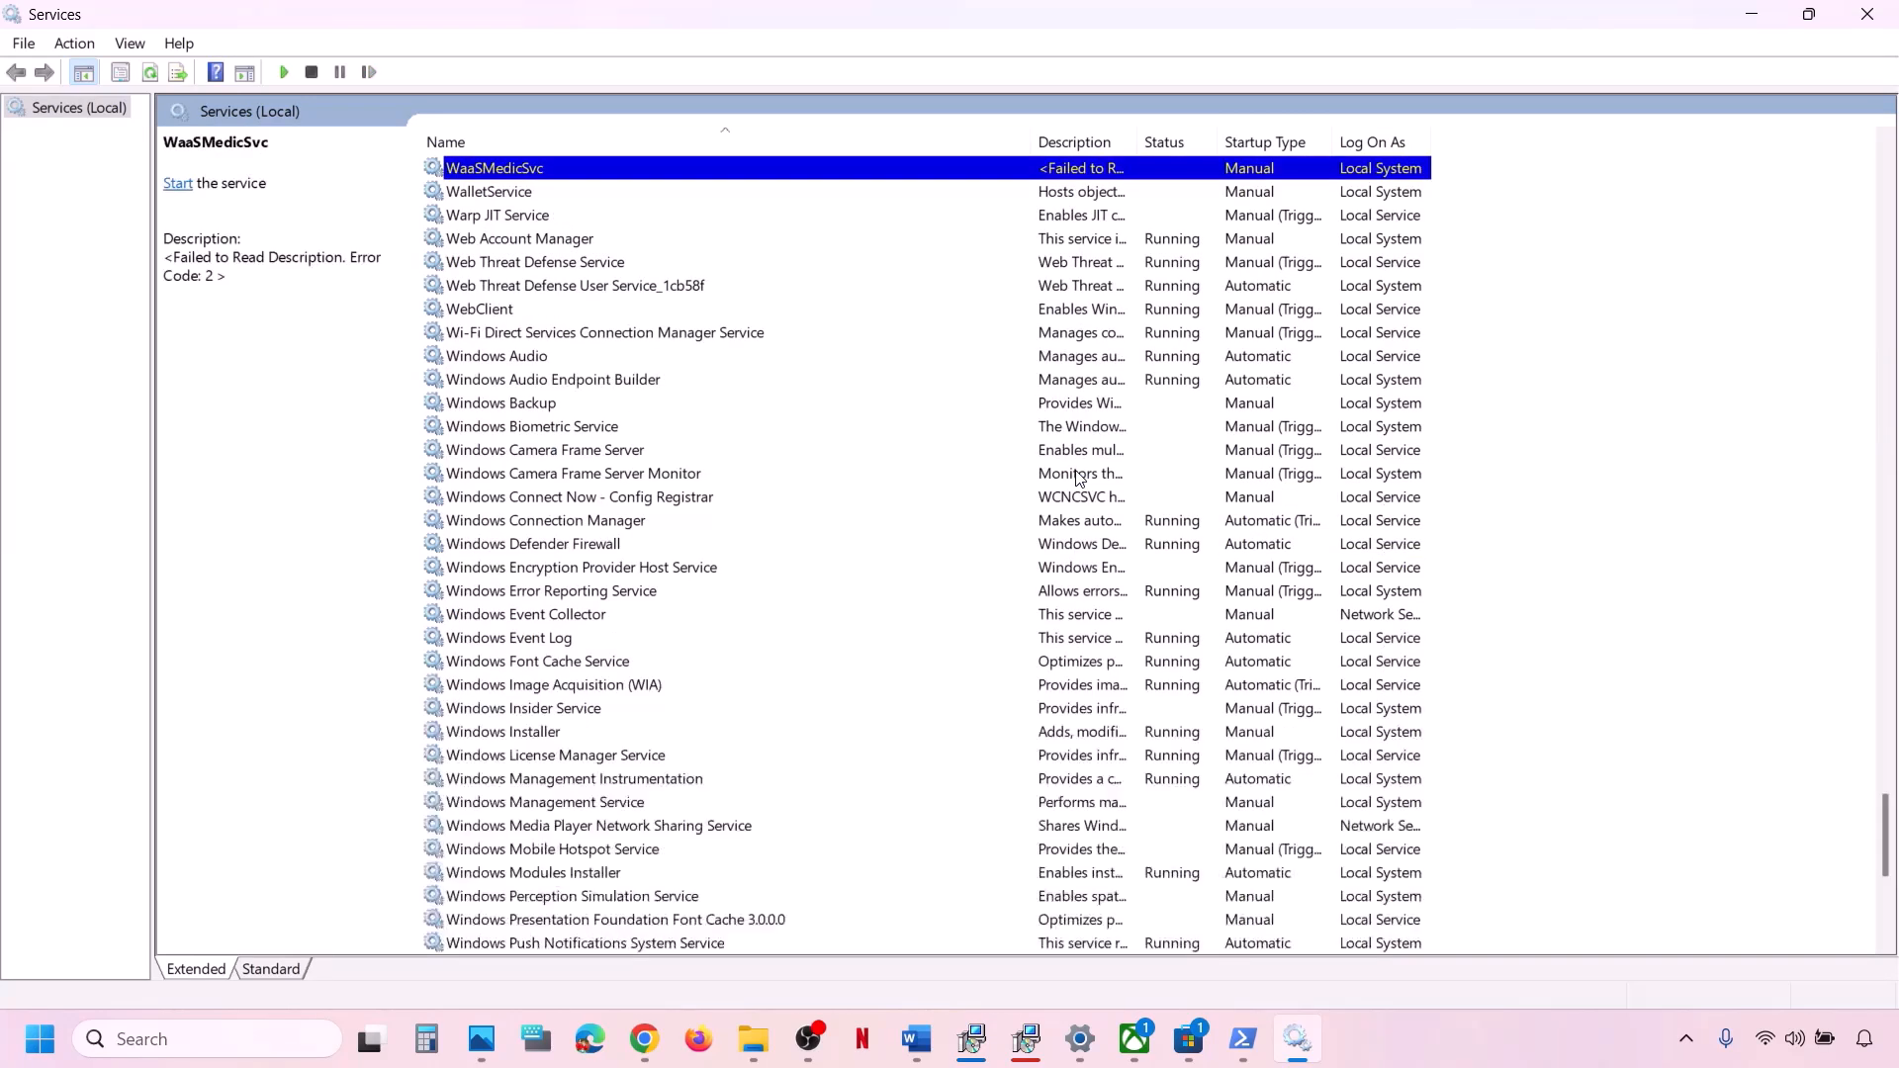
scroll(1078, 475, "down", 8)
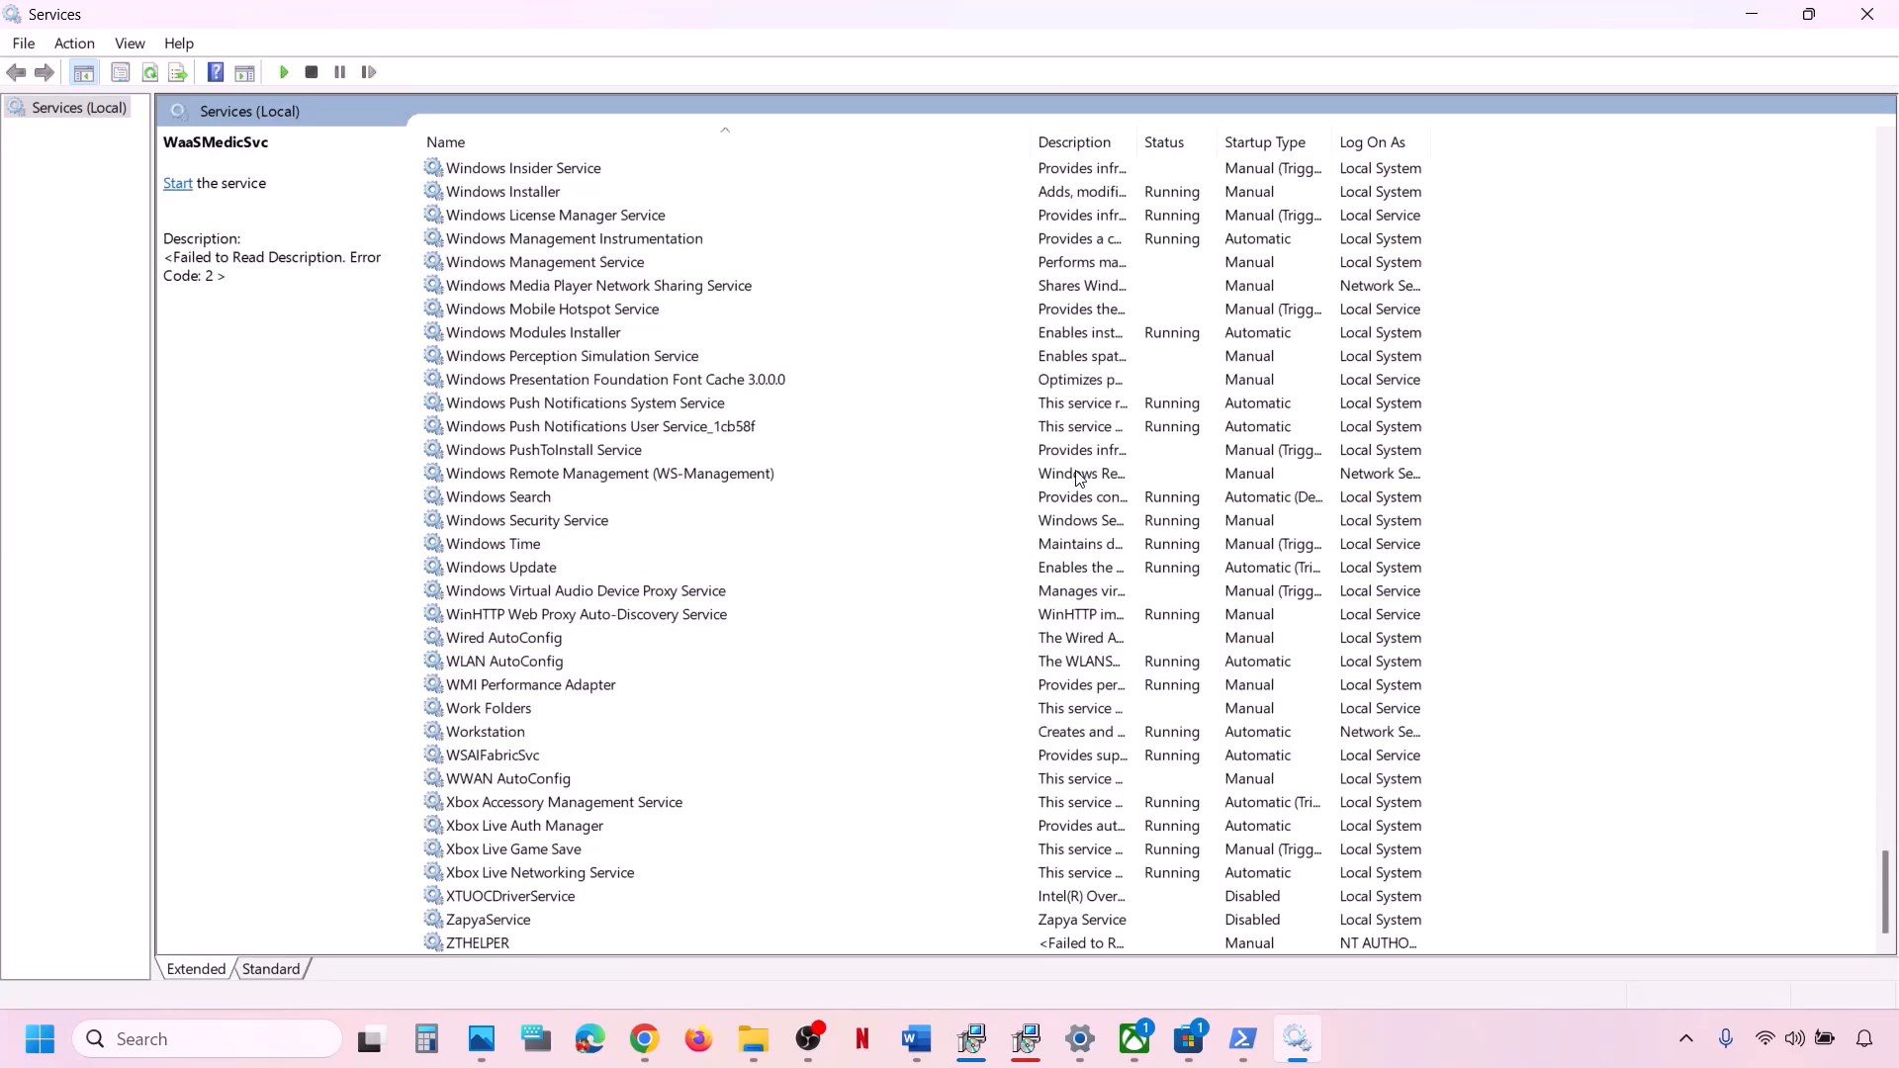
left_click(532, 569)
double_click(571, 569)
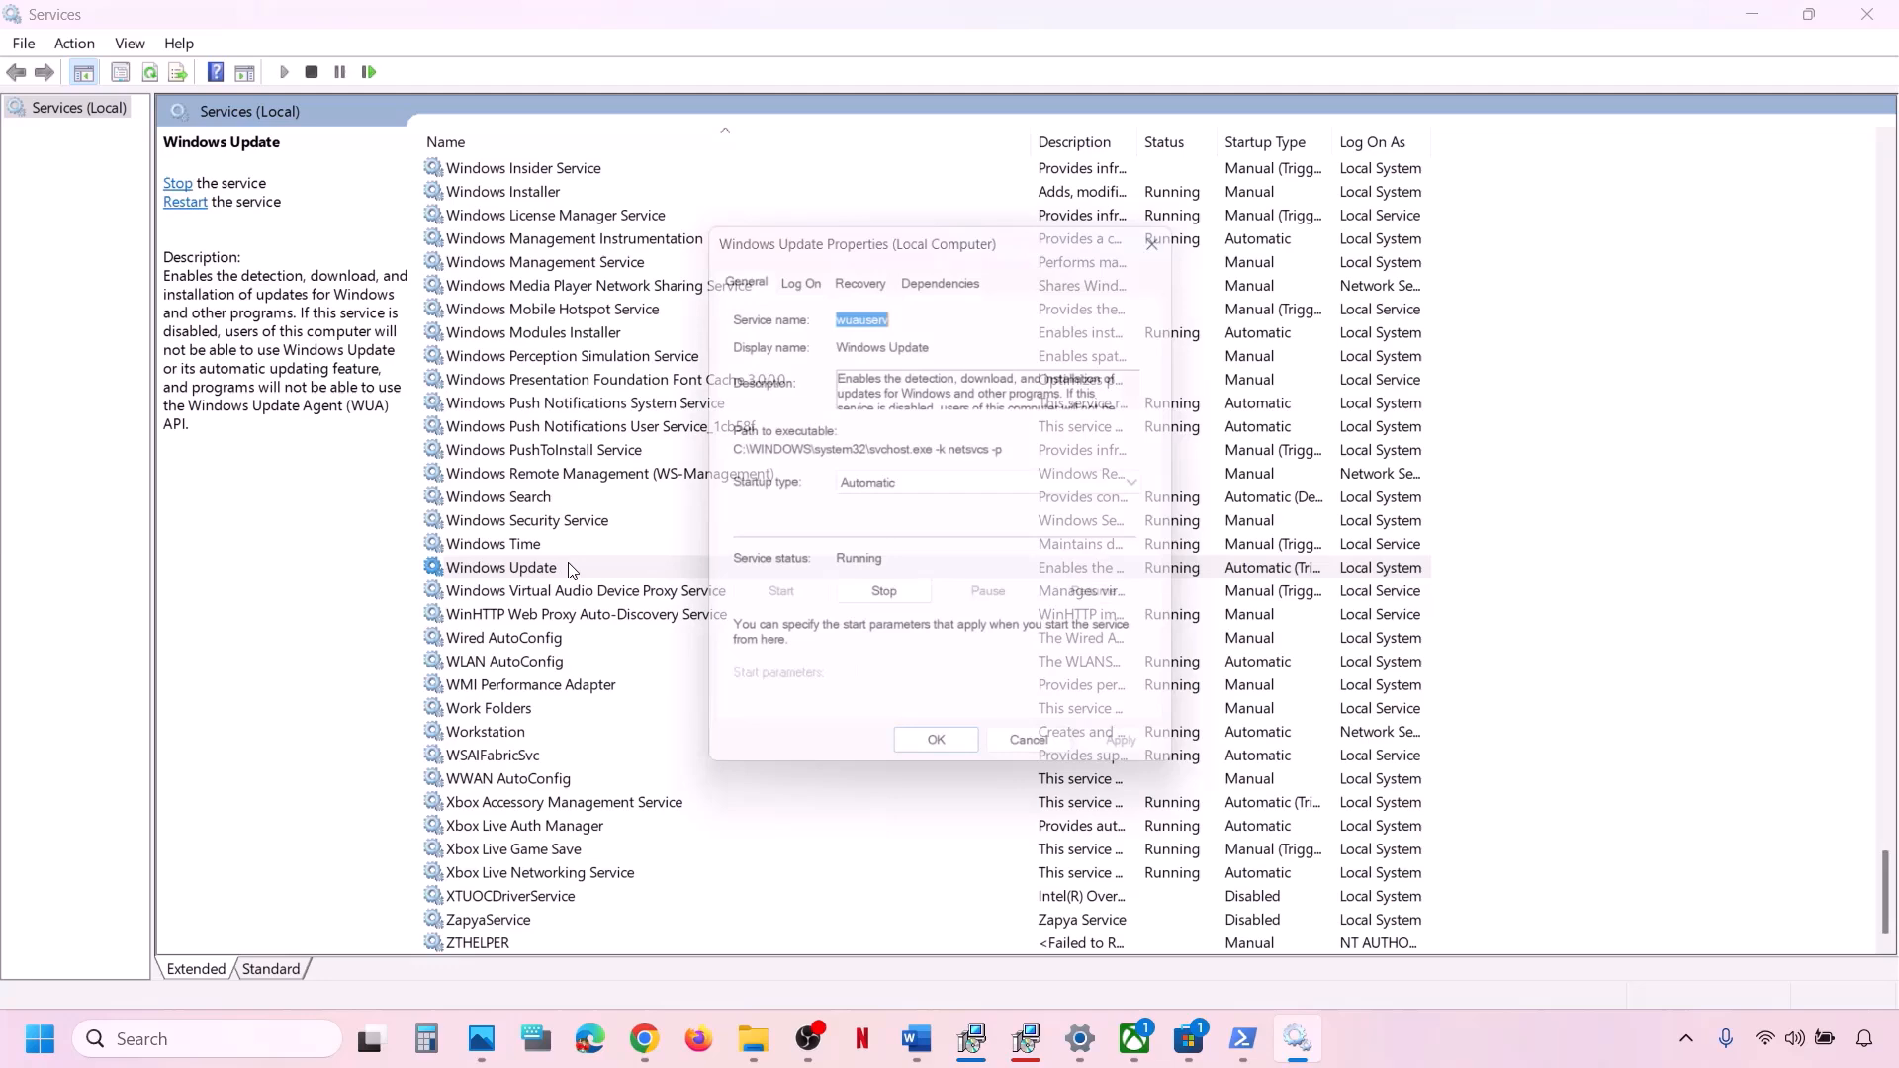
left_click(915, 488)
left_click(899, 533)
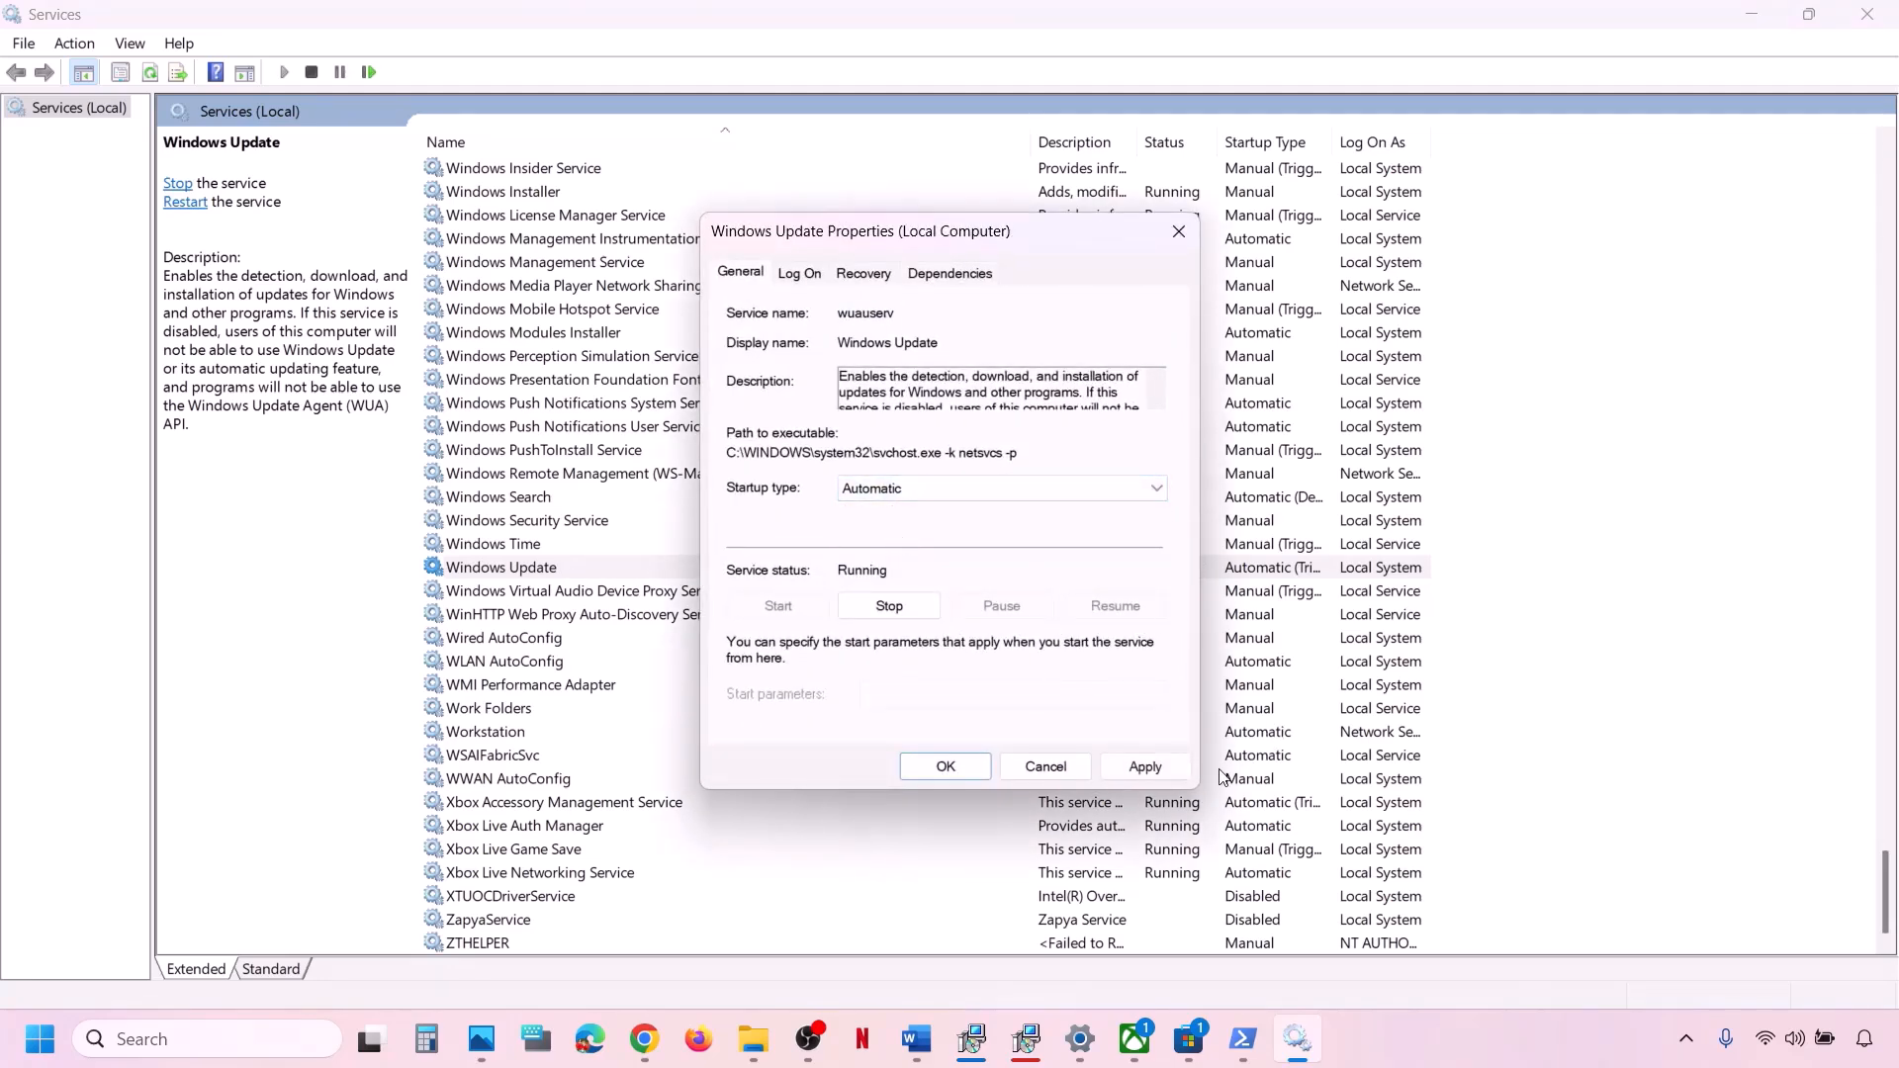
left_click(1144, 768)
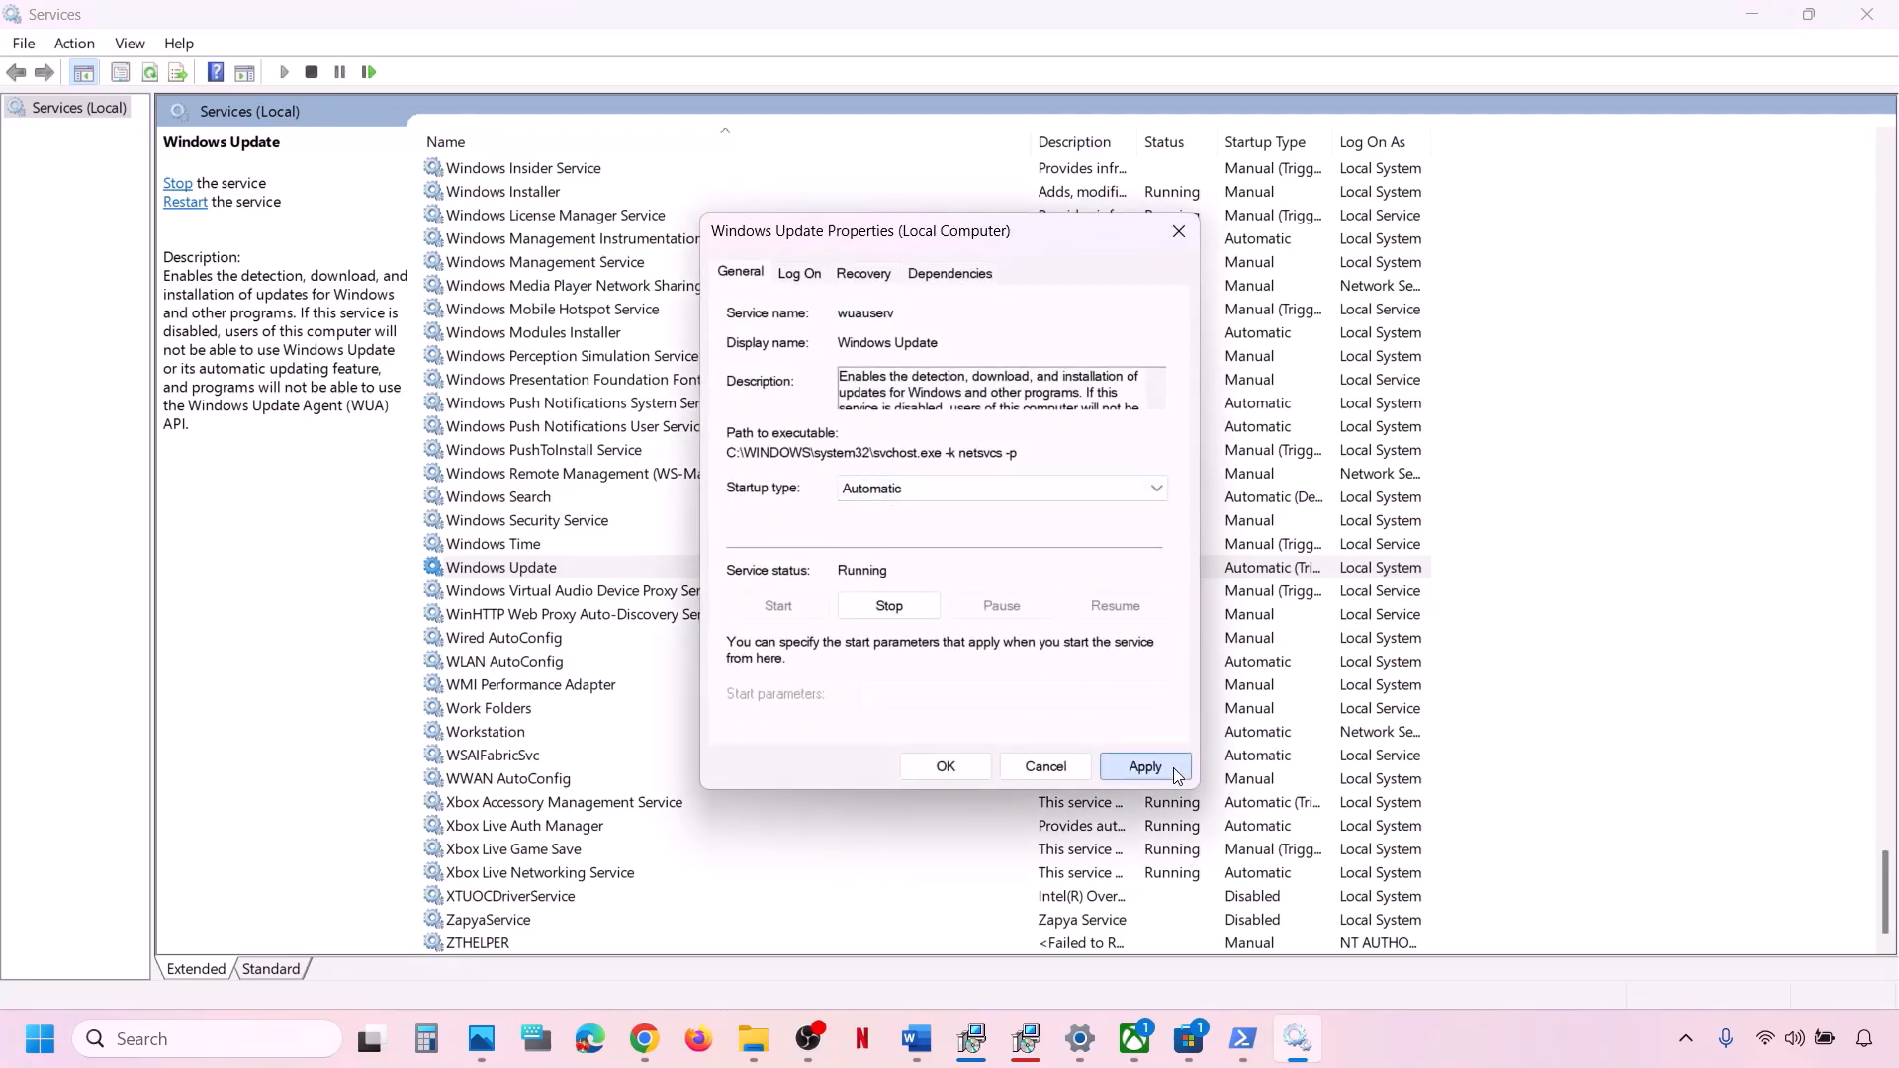
left_click(971, 759)
right_click(528, 572)
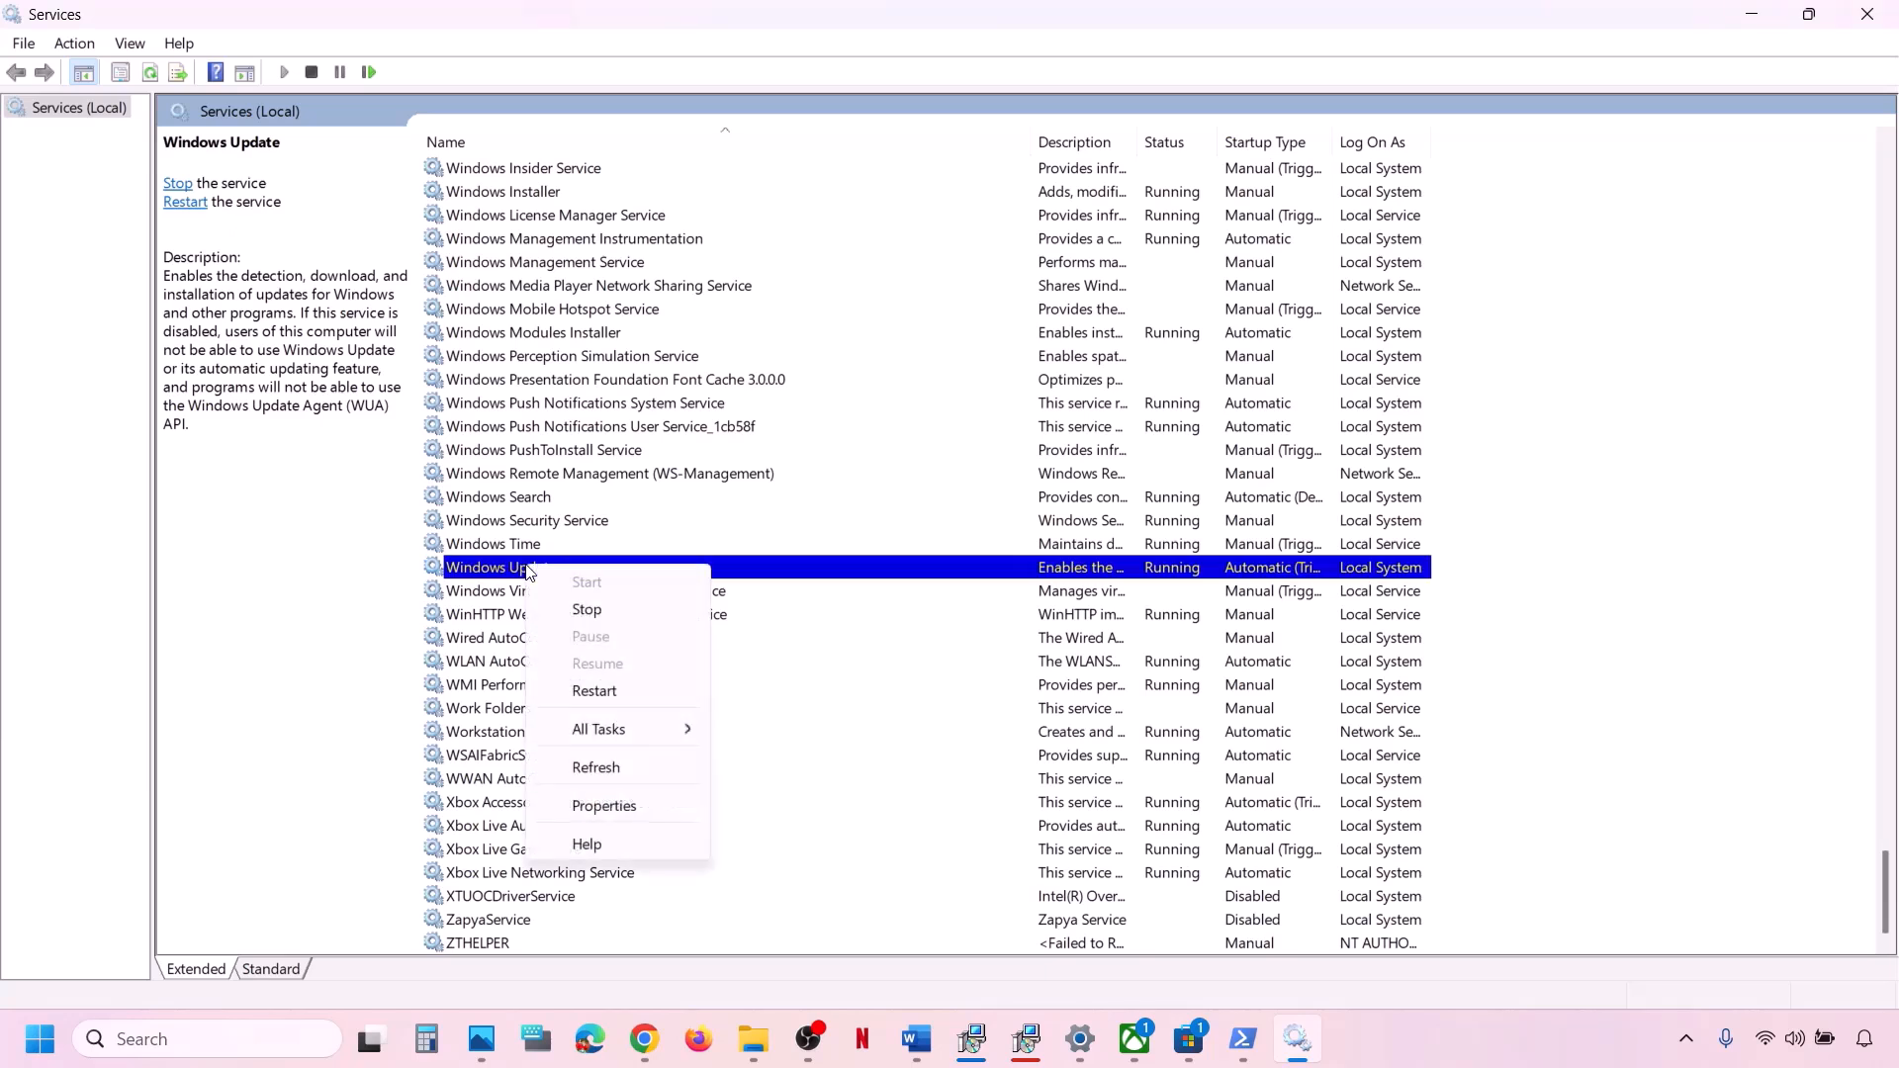
left_click(595, 692)
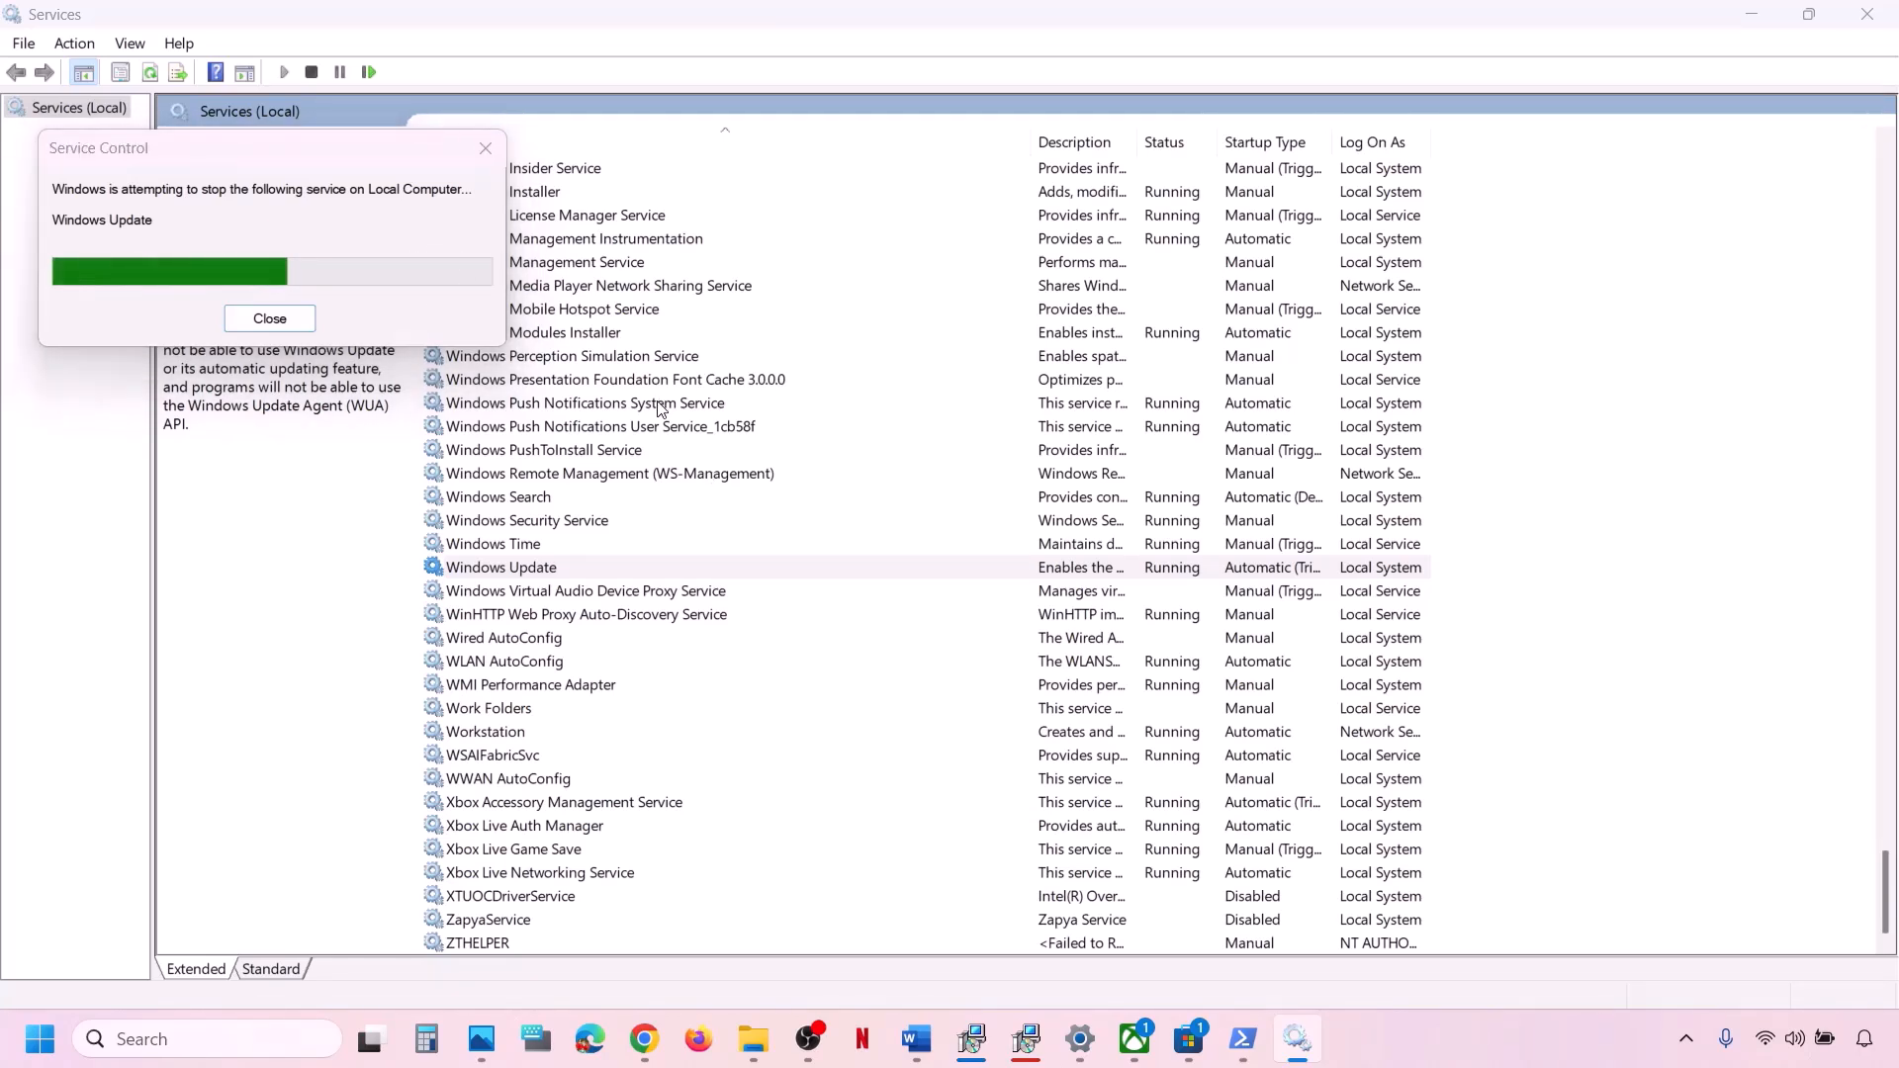
Switch to the Word notes and highlight the service listed after Windows Update
left_click(933, 1051)
scroll(487, 762, "down", 3)
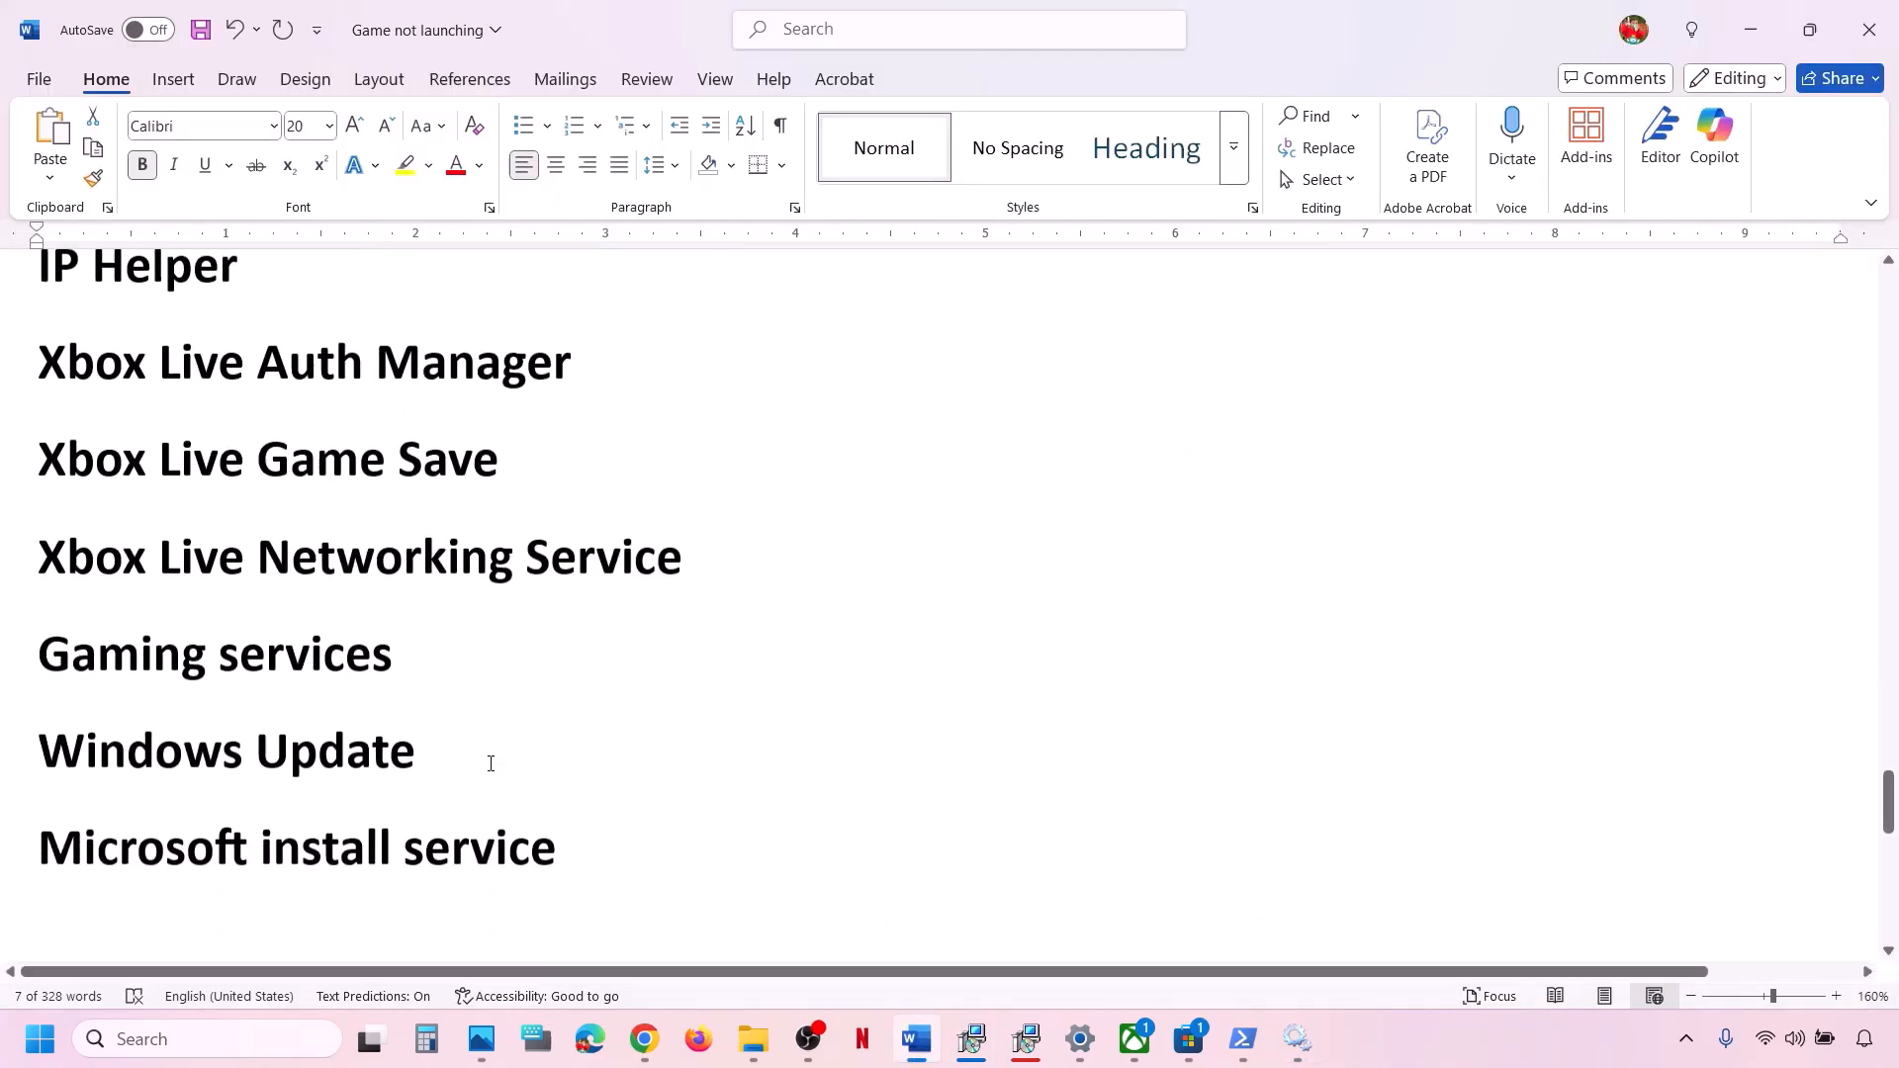
double_click(287, 839)
left_click(287, 838)
Return to Services, set the Microsoft Store Install Service's startup type to Automatic and restart the service
left_click(1296, 1038)
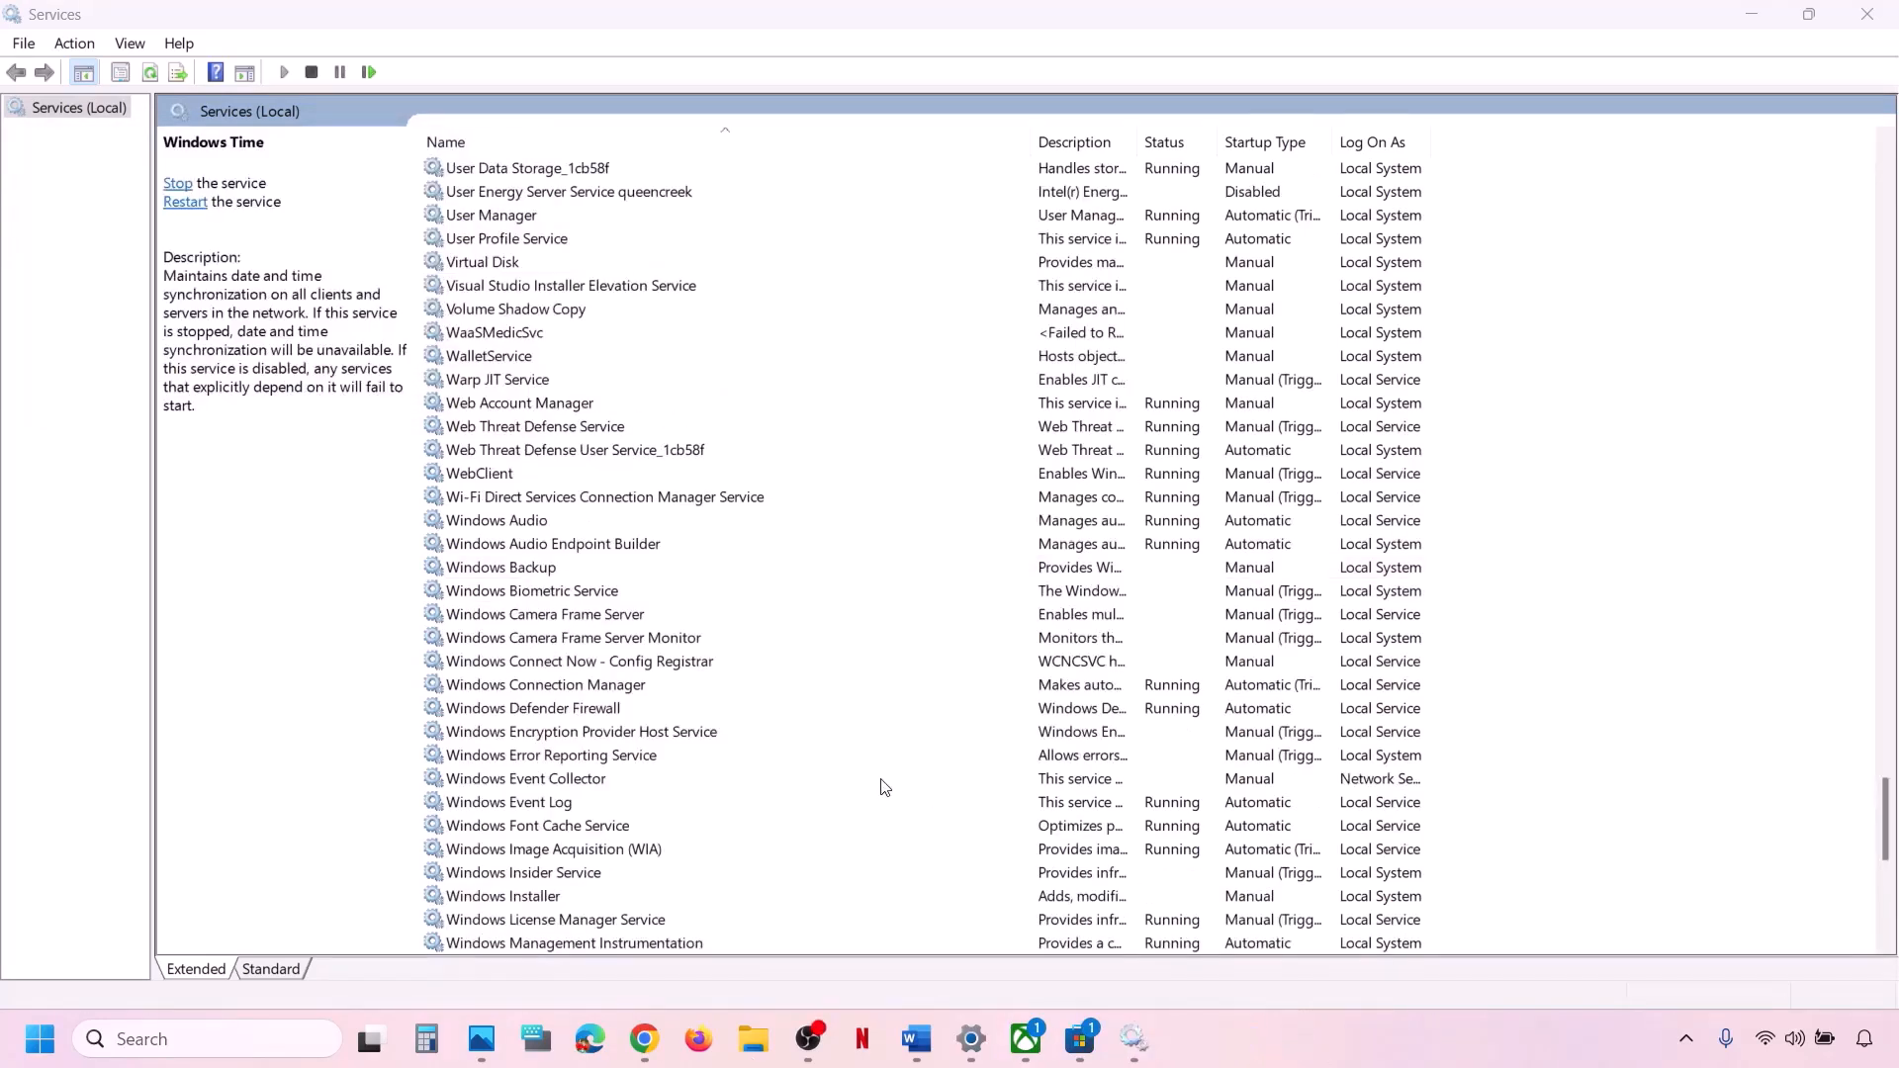
left_click(786, 755)
type("mi")
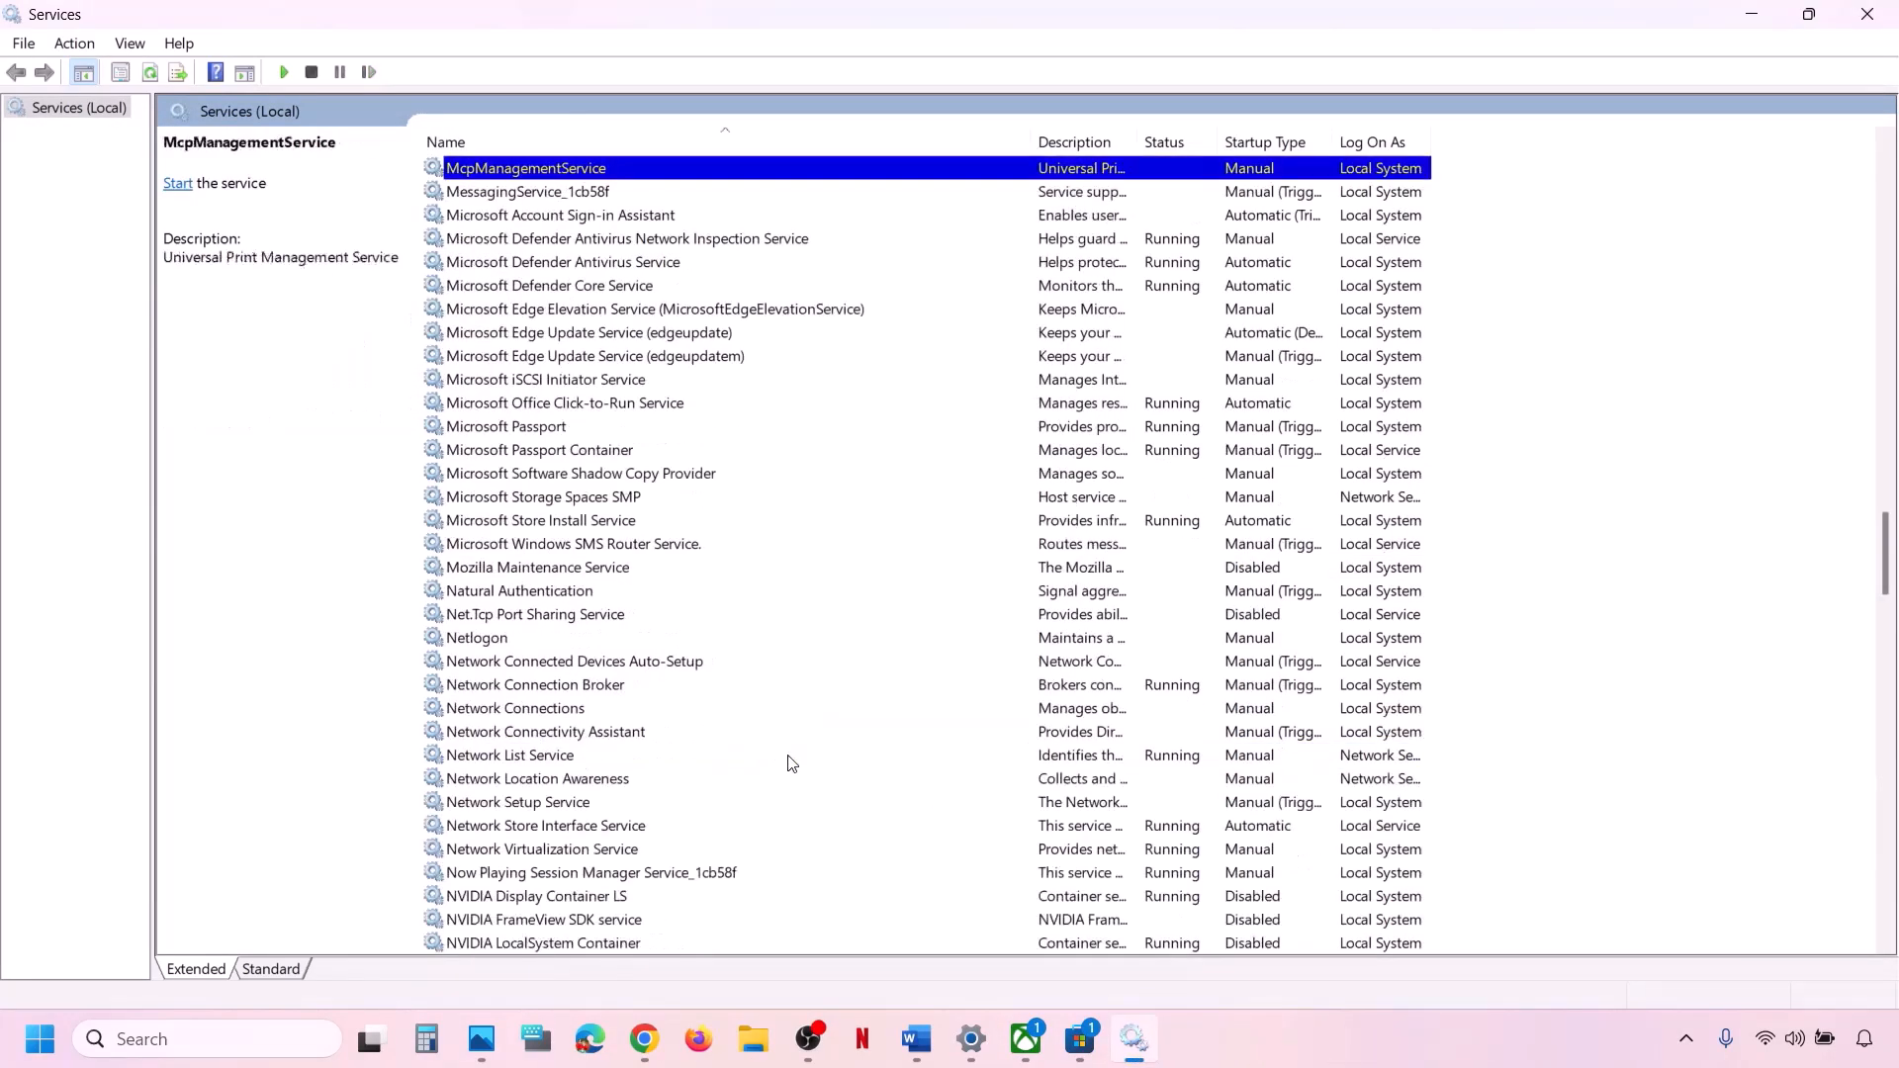
left_click(622, 522)
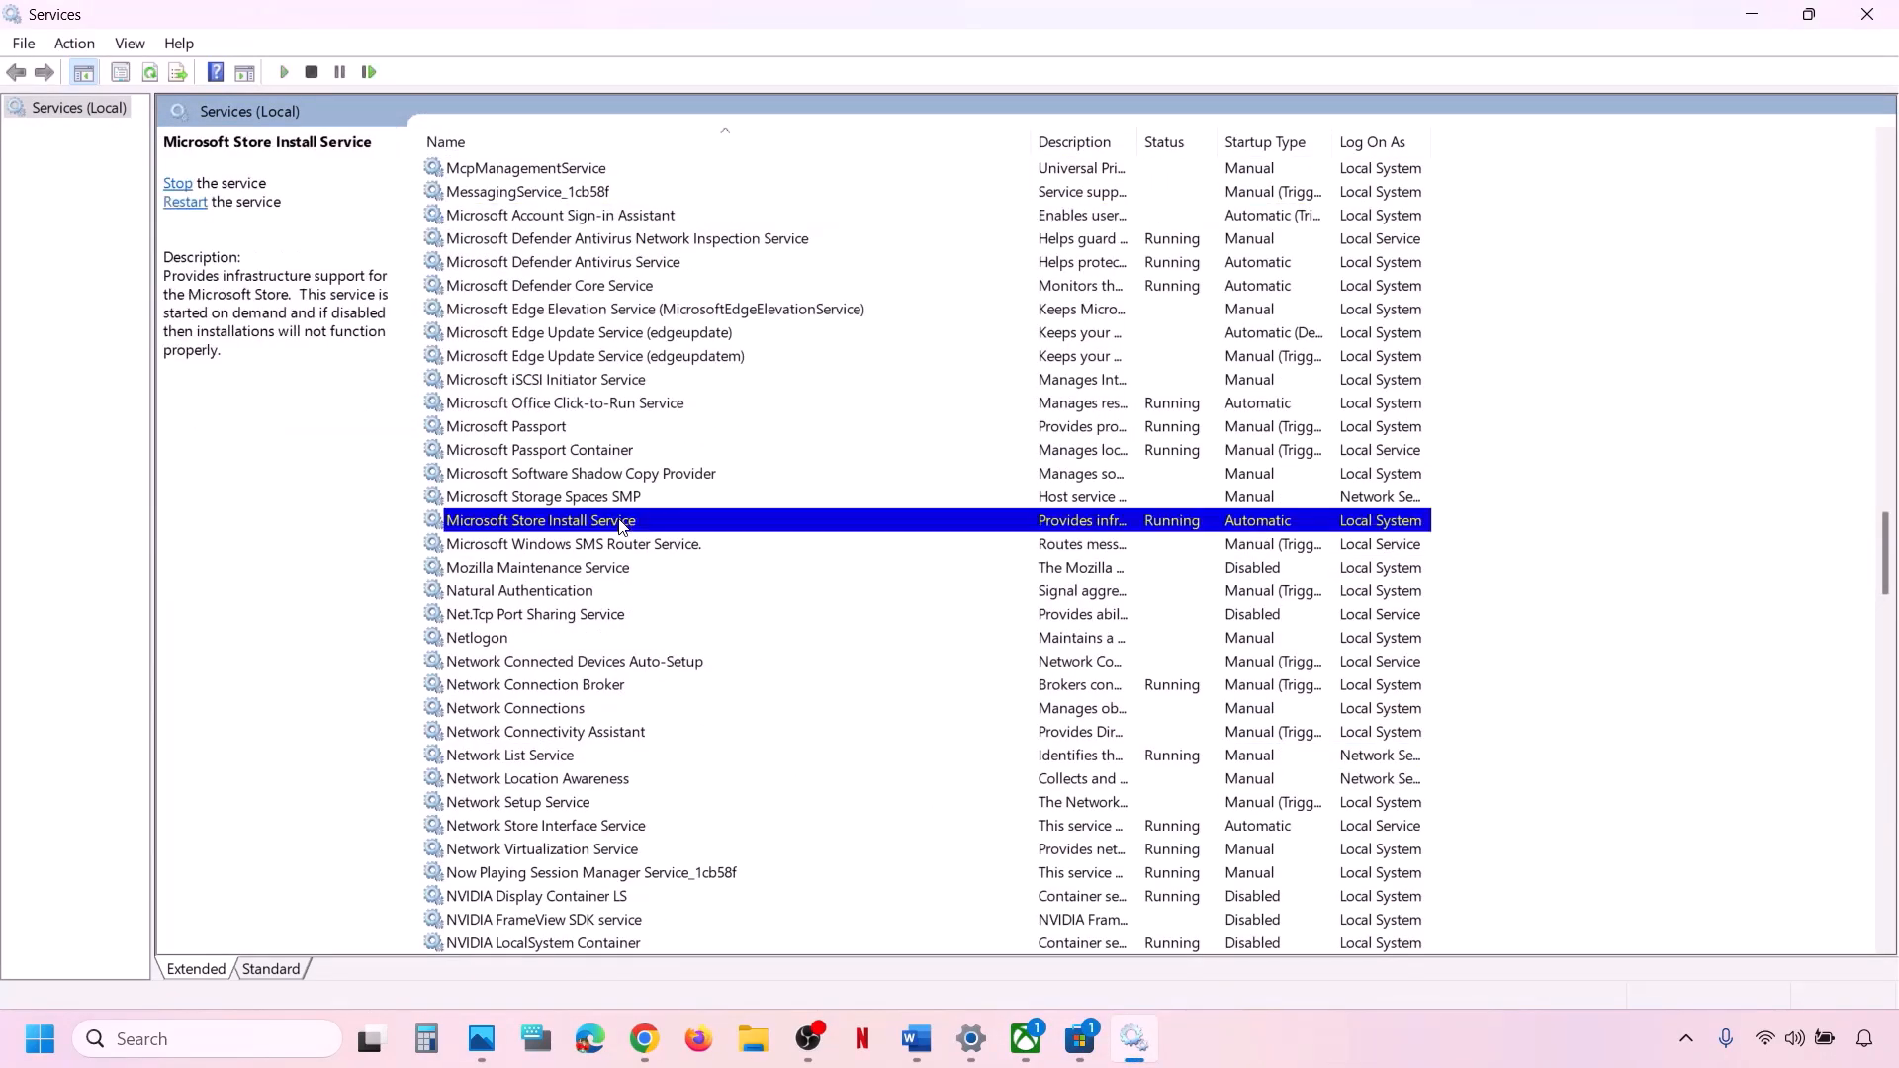
double_click(644, 531)
left_click(904, 489)
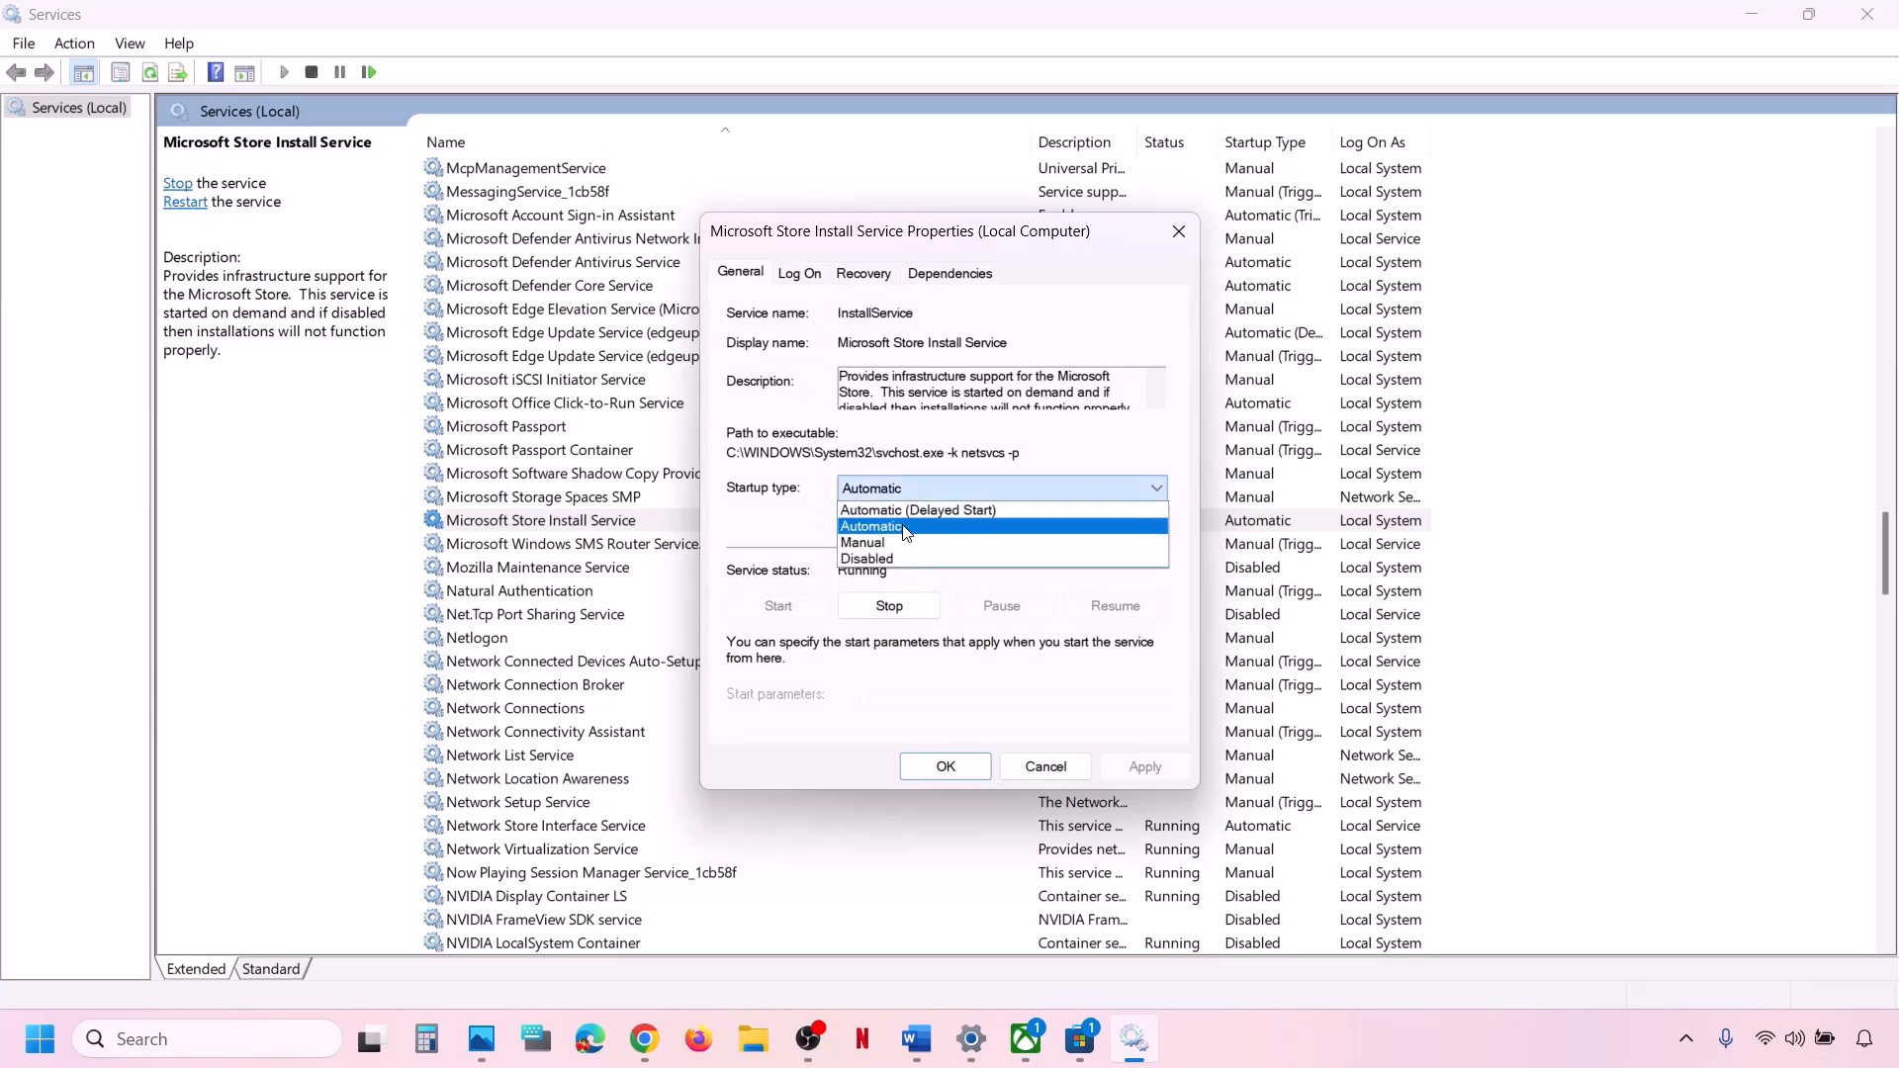
left_click(904, 535)
left_click(1139, 766)
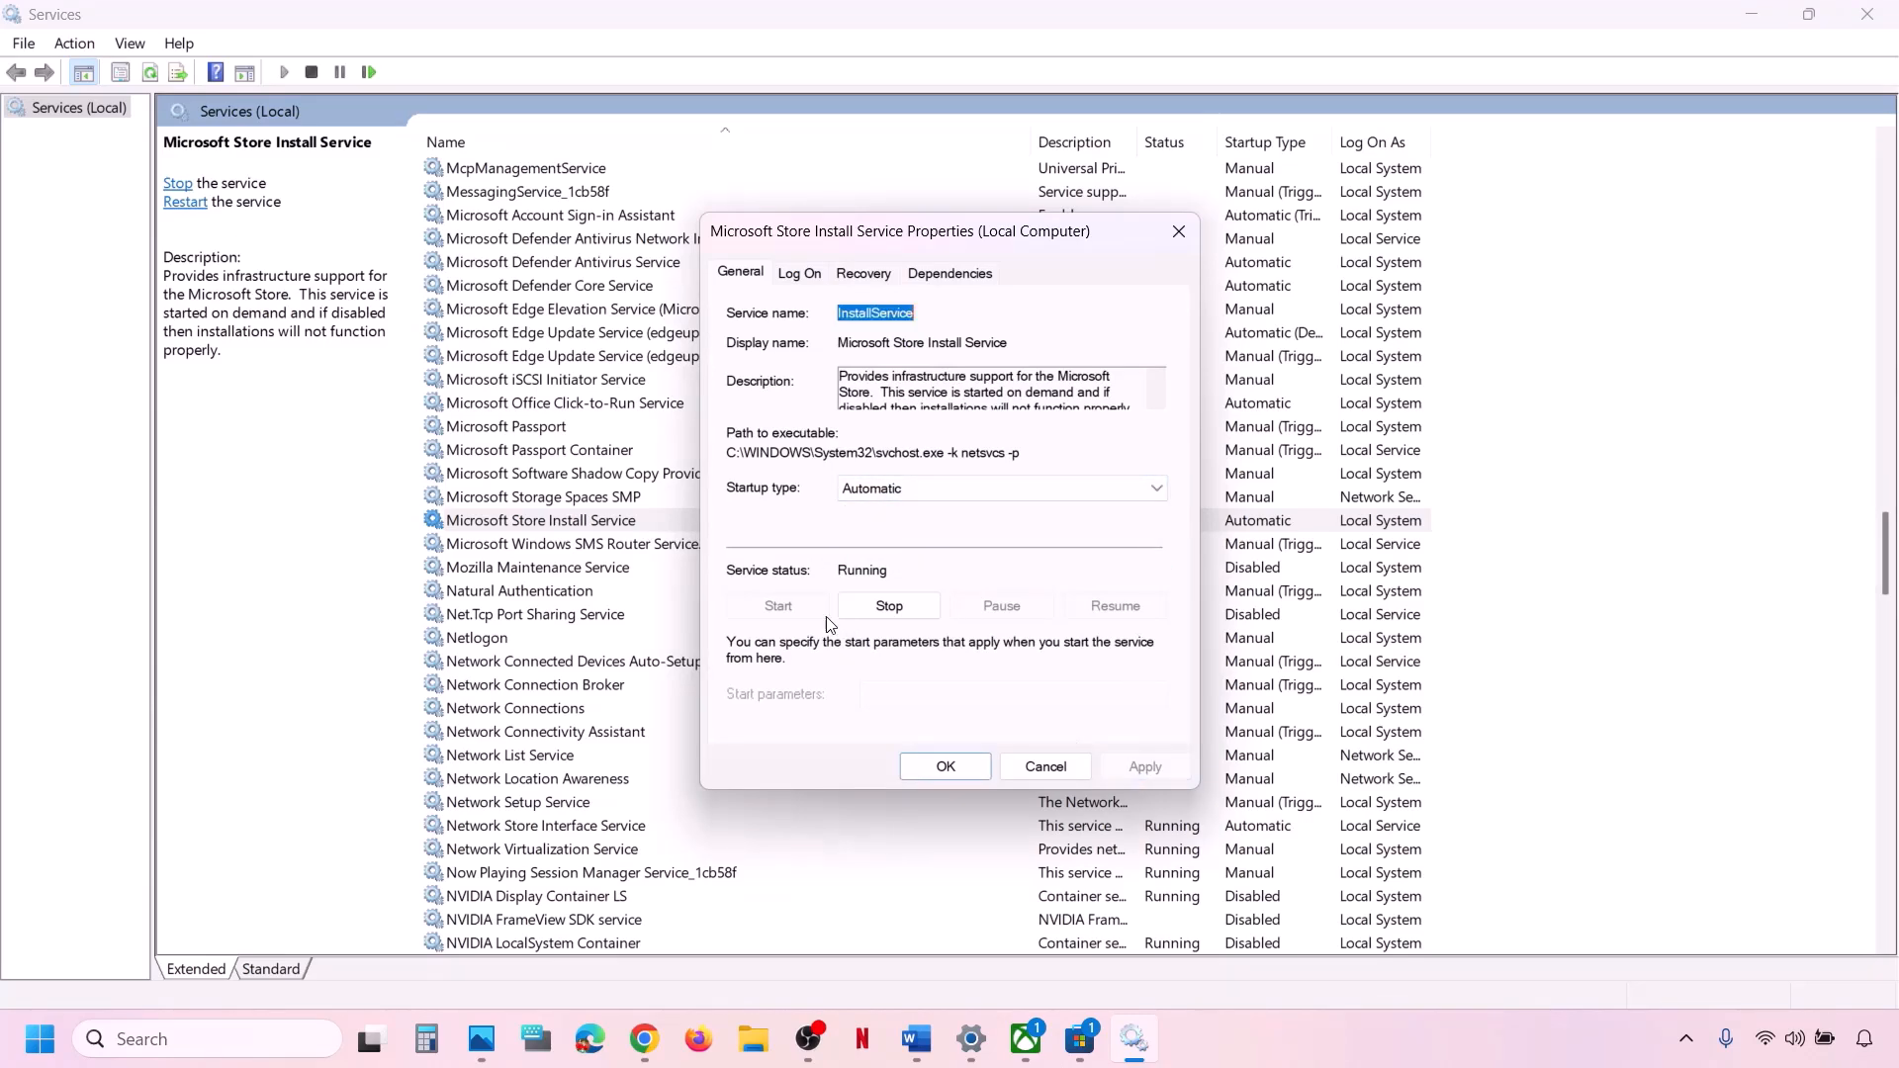
left_click(940, 768)
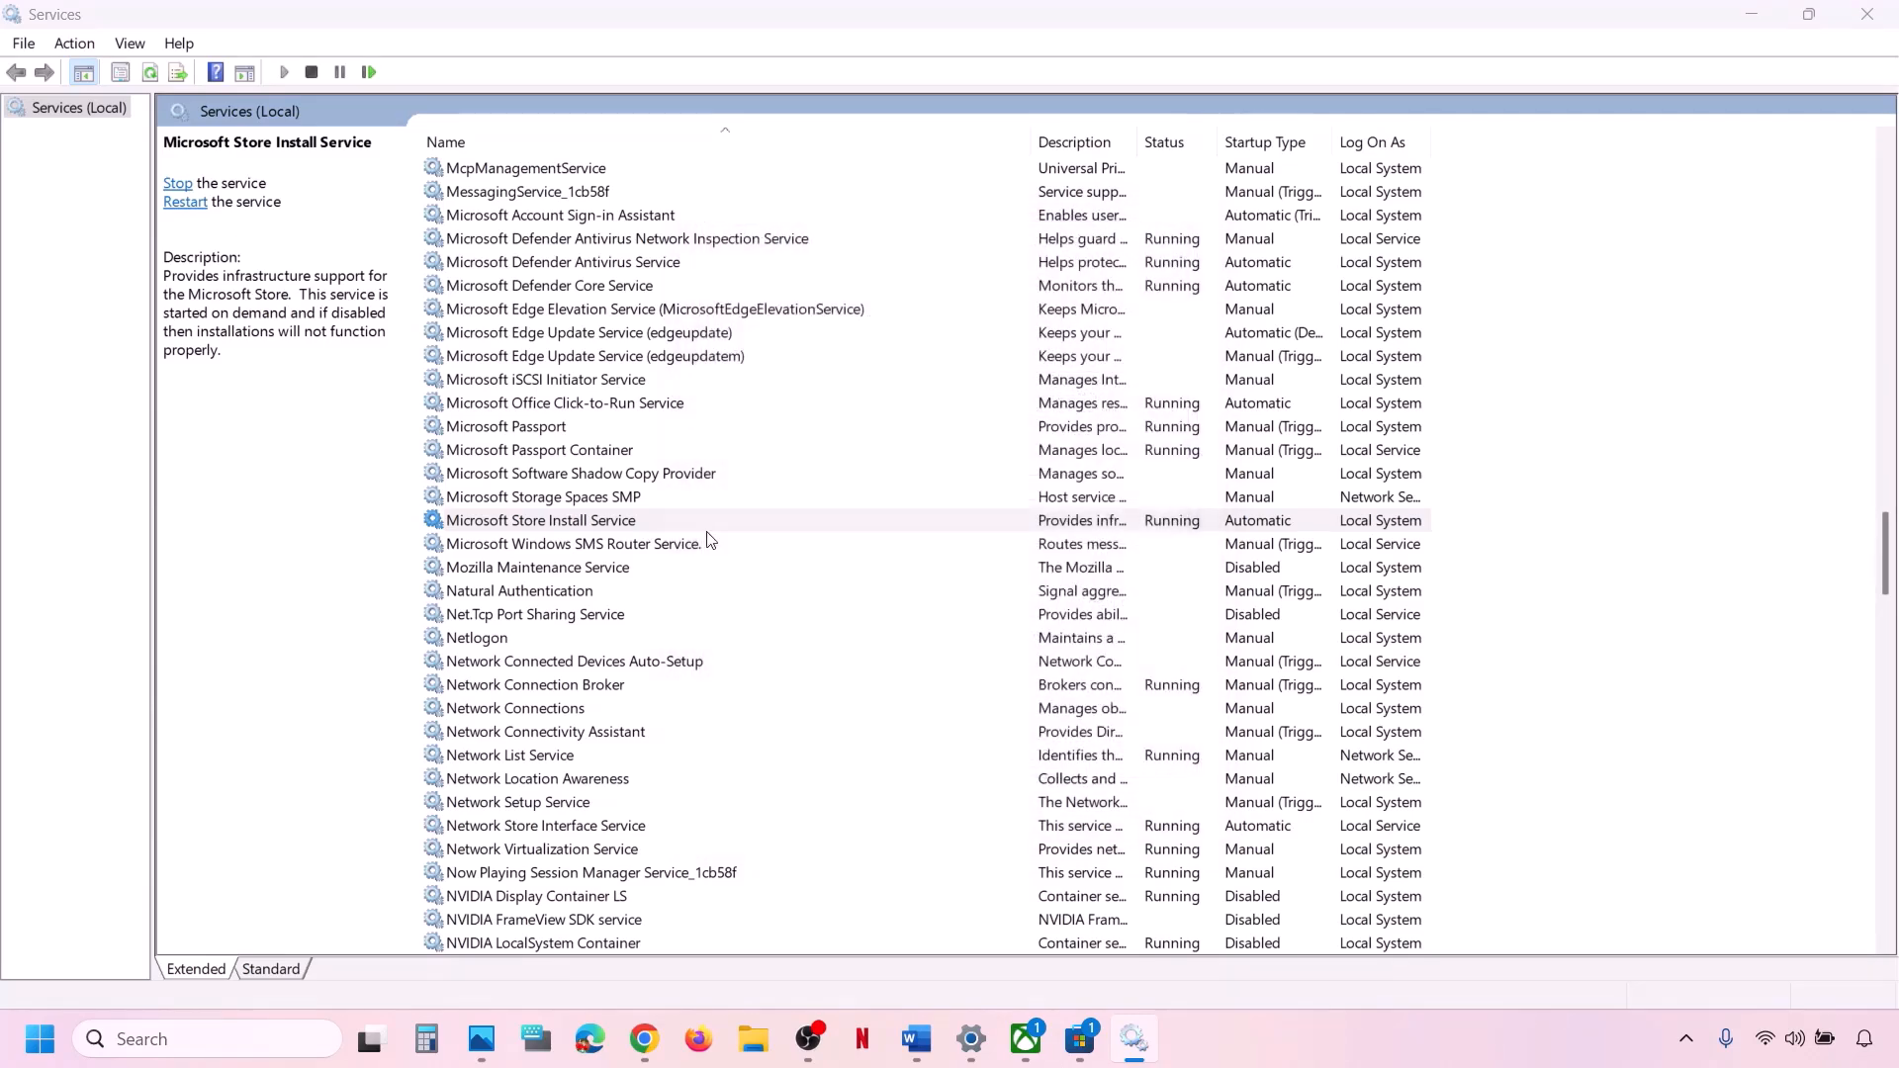
right_click(639, 520)
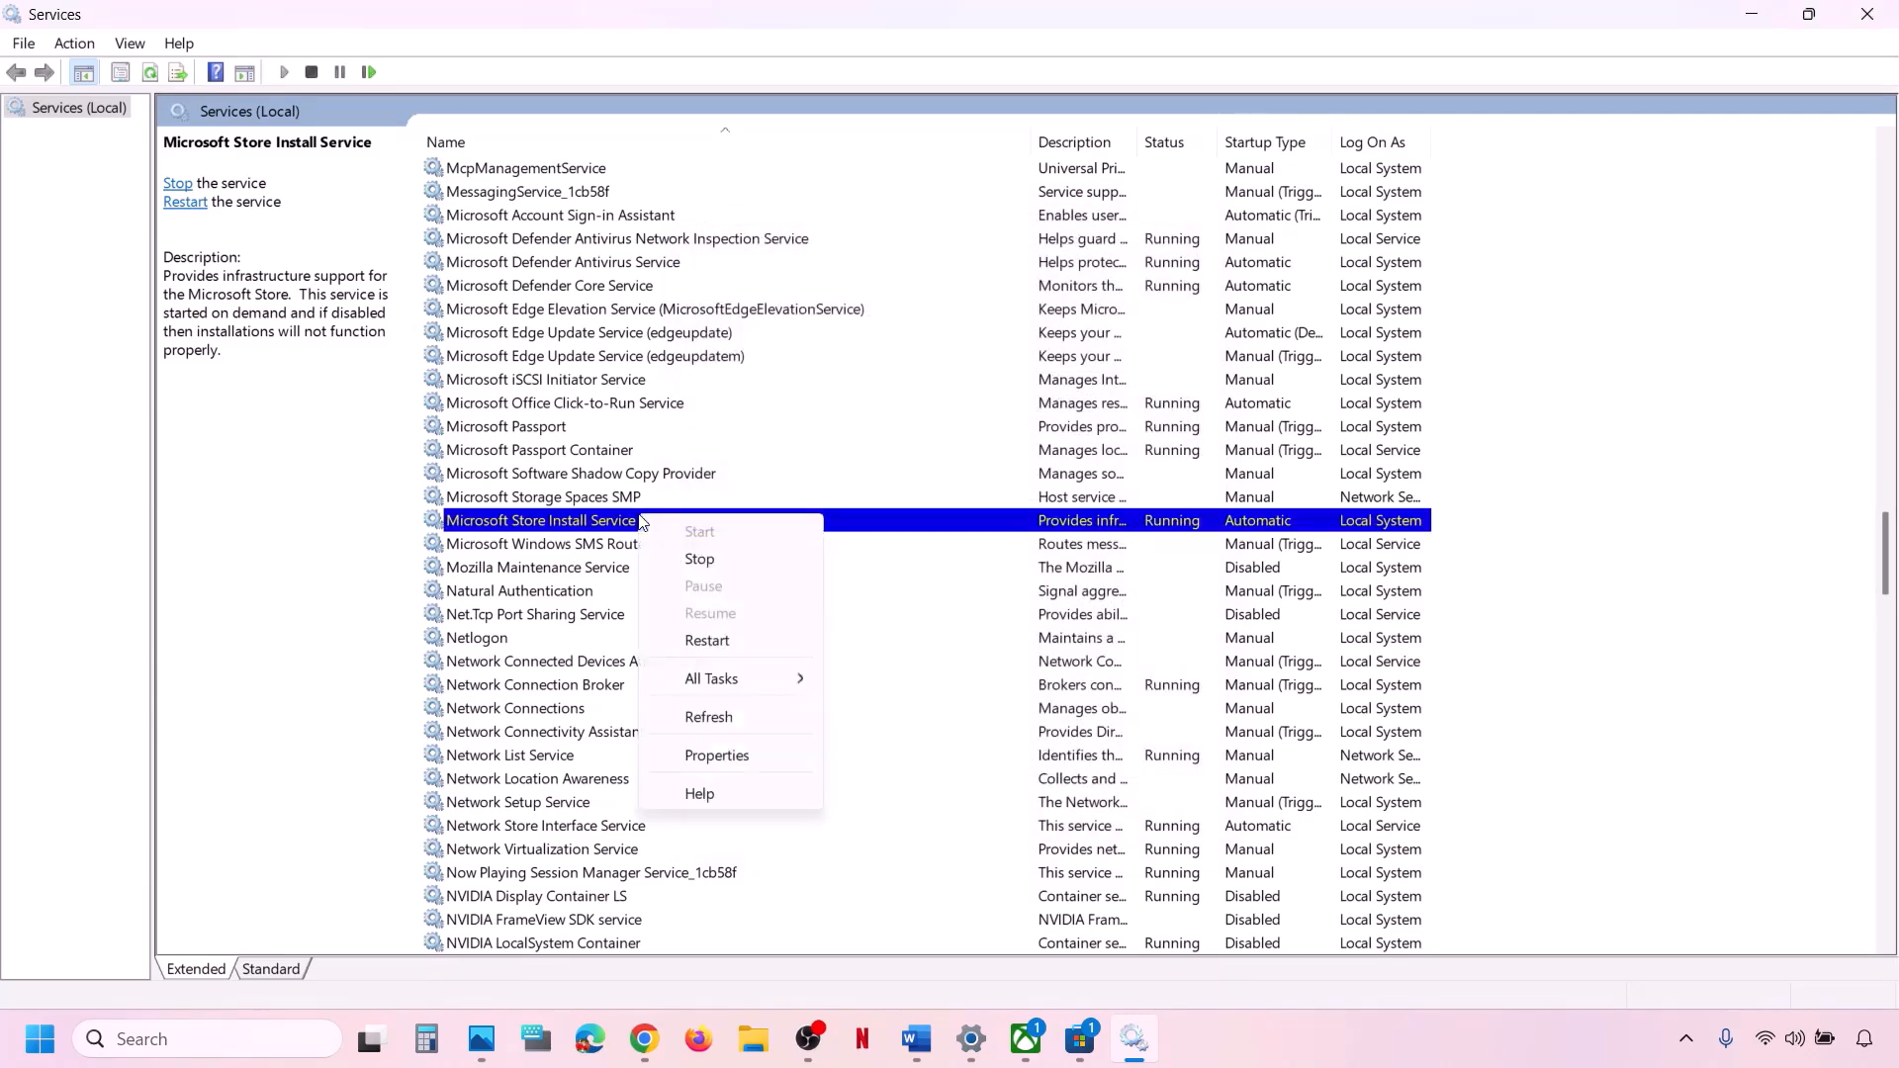
left_click(732, 641)
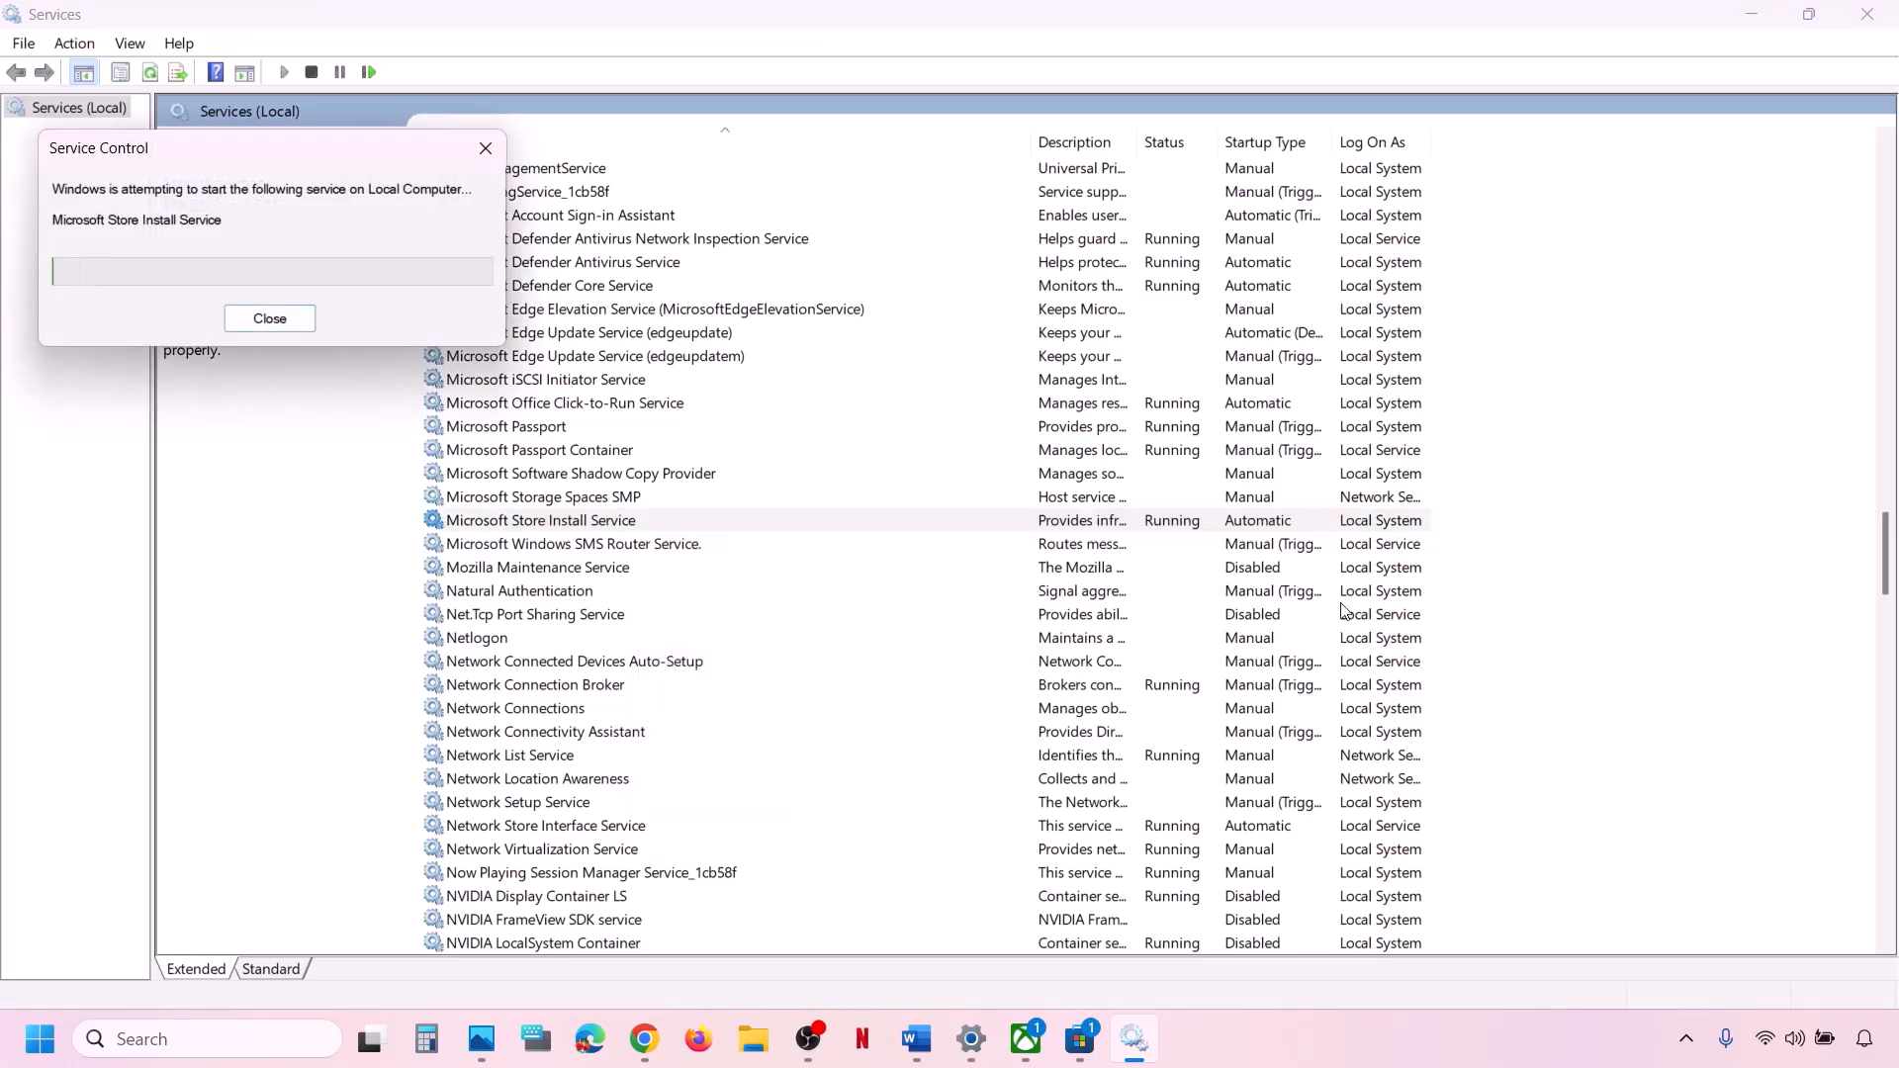
Copy the command "Get-AppxPackage *gamingservices* -allusers | remove-appxpackage -allusers" from Step 21 of the Word notes
left_click(916, 1038)
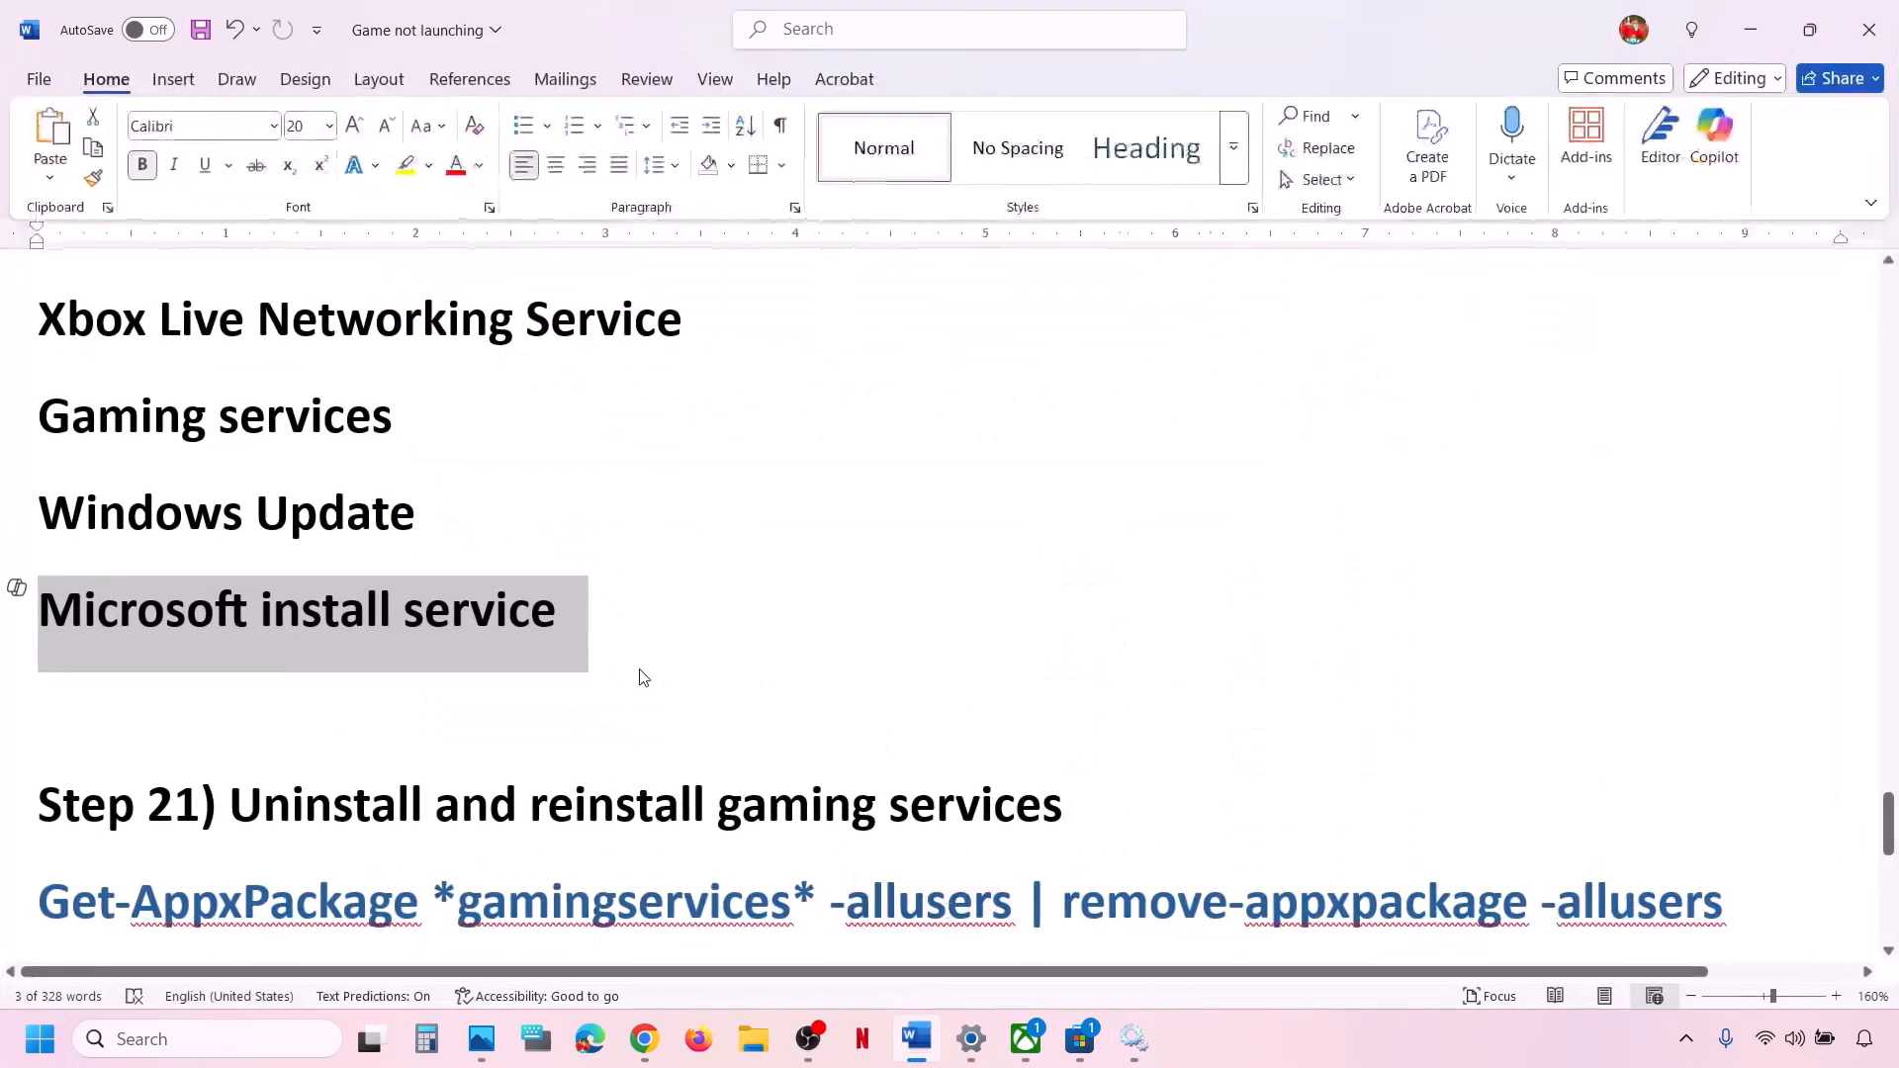
scroll(638, 671, "down", 3)
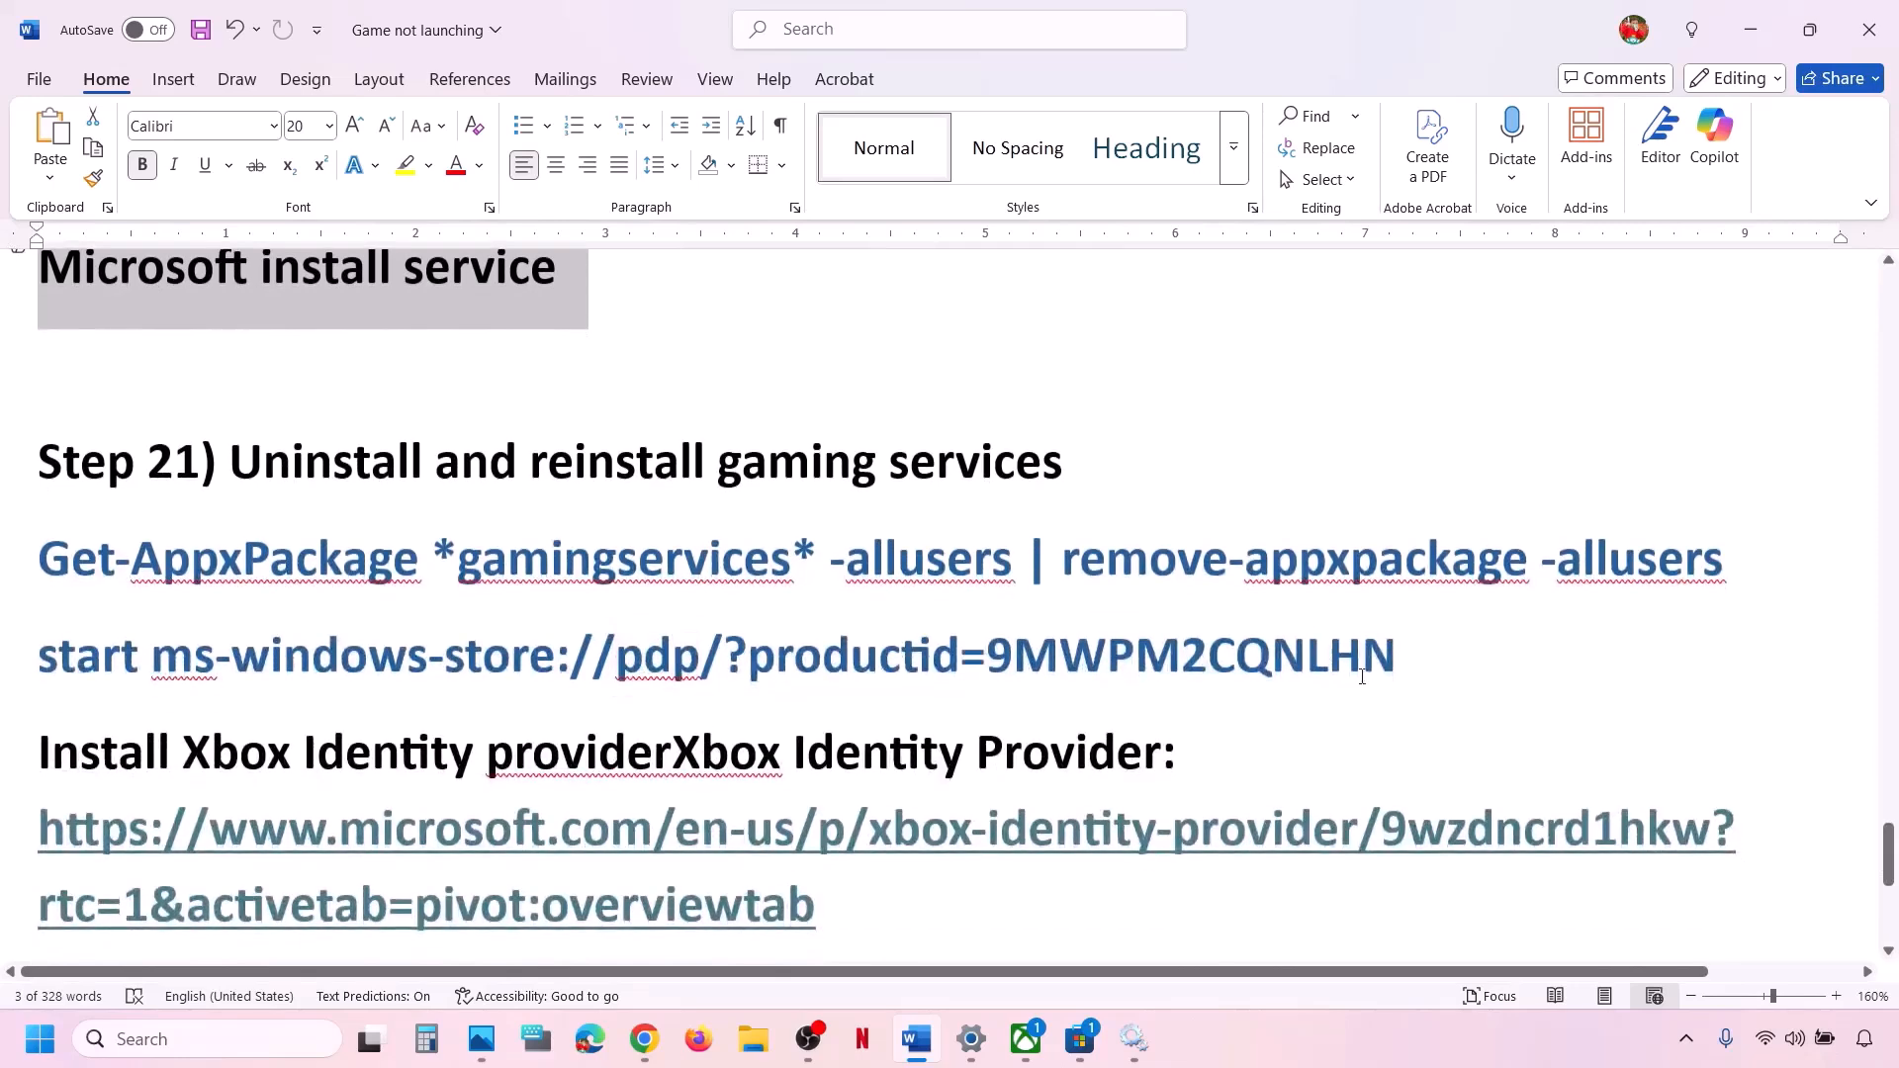
left_click_drag(1751, 556, 69, 562)
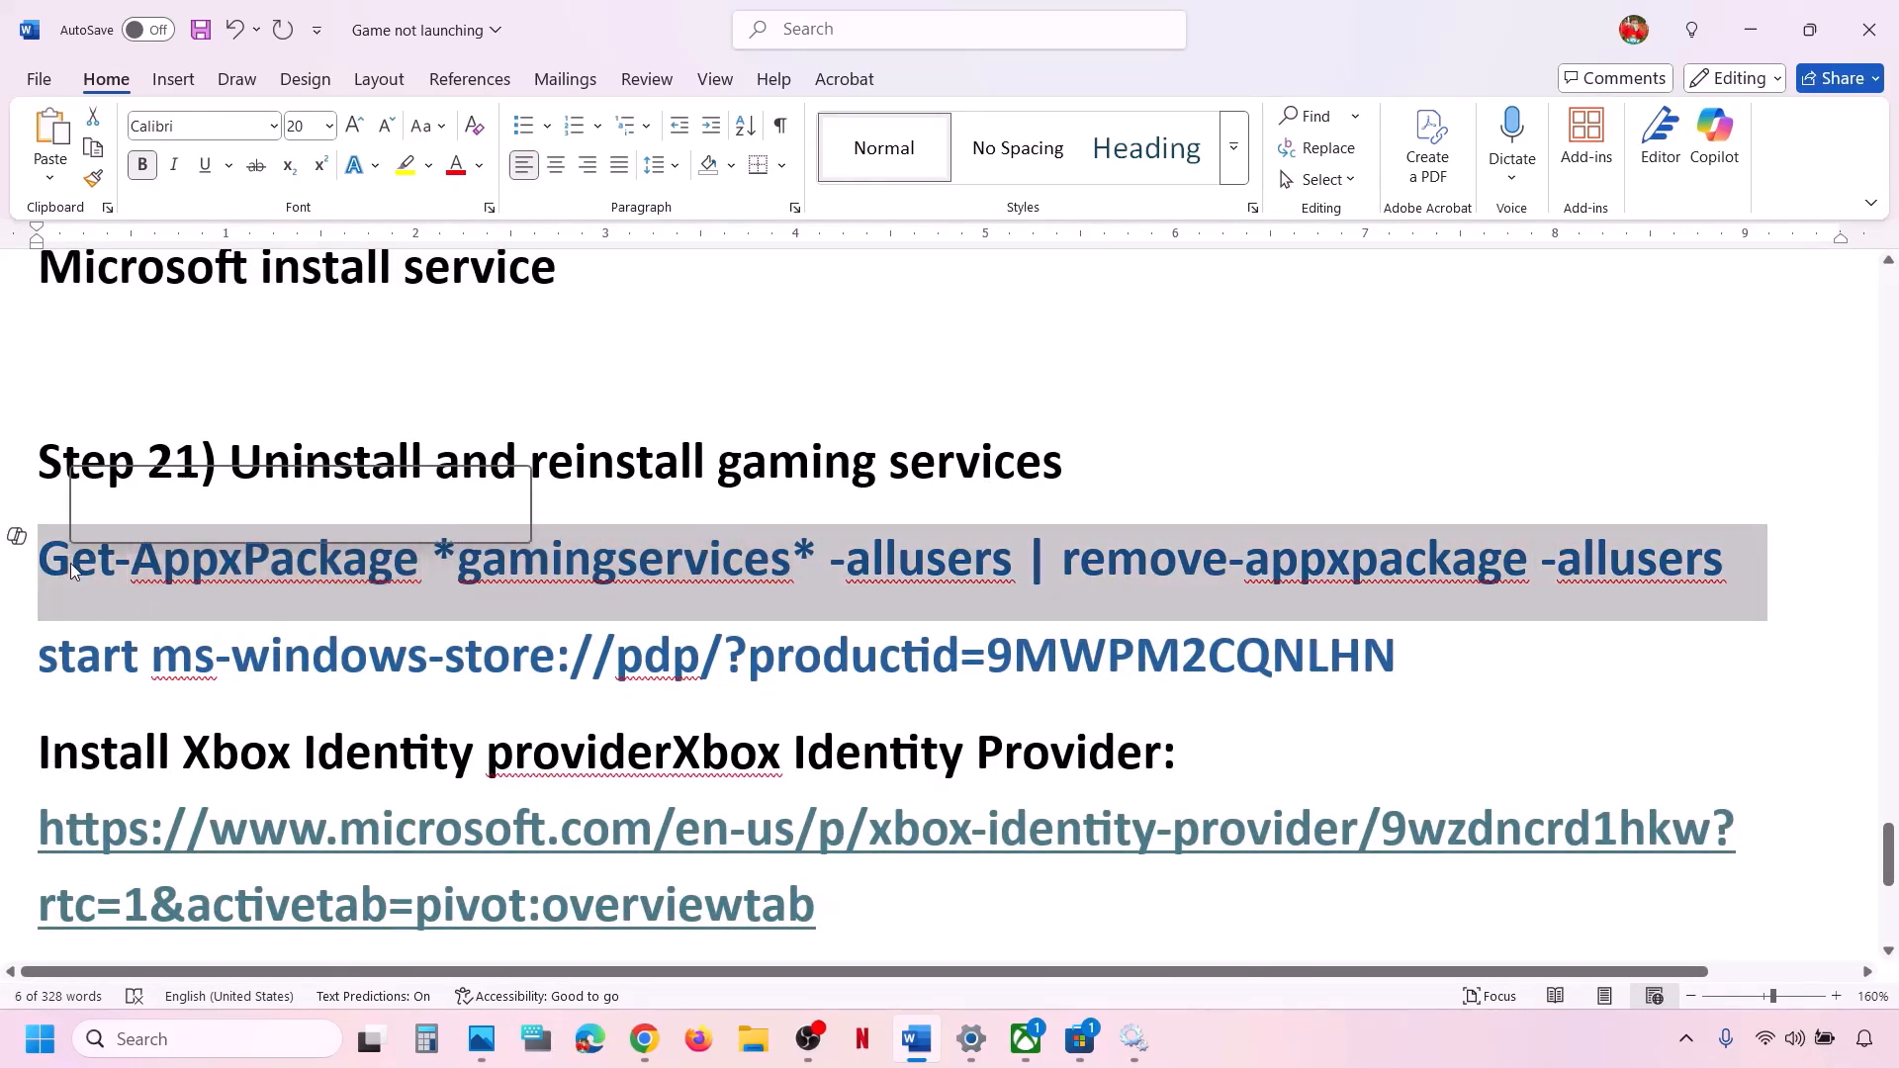
right_click(425, 574)
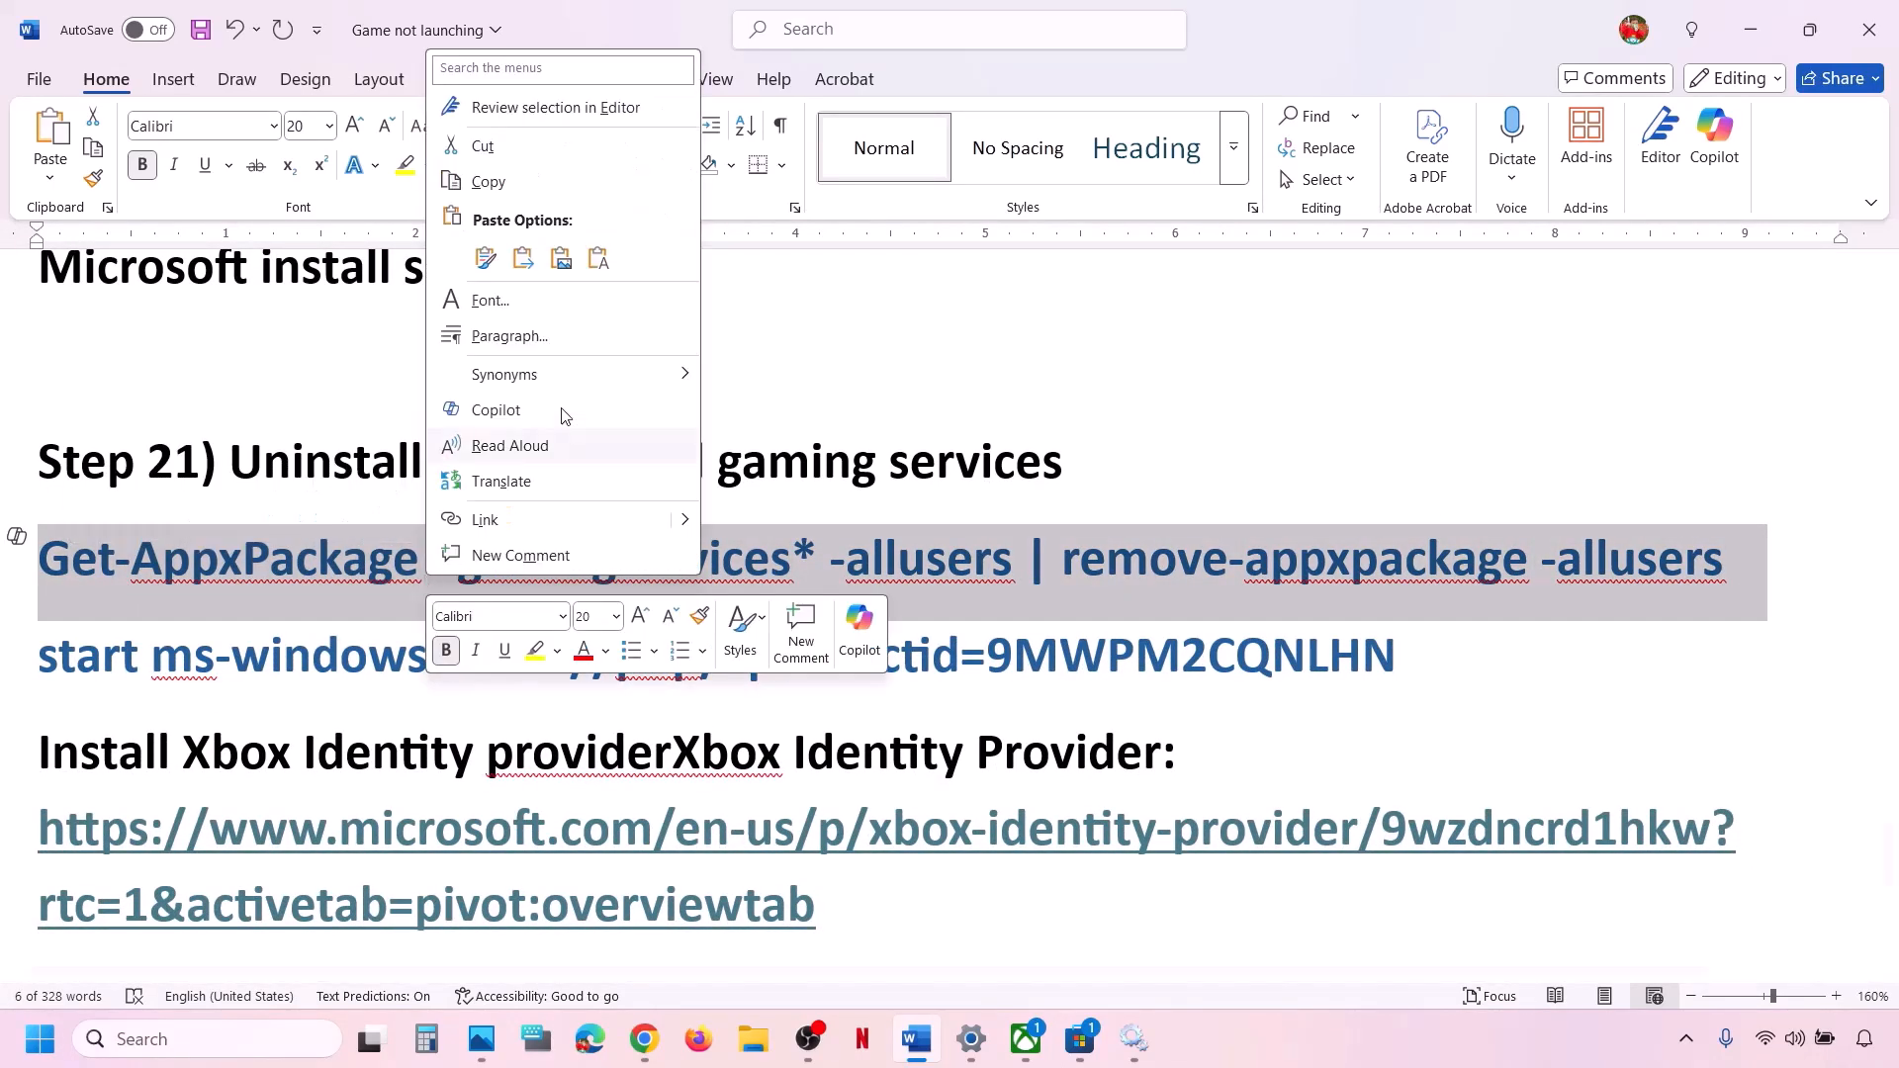
left_click(489, 182)
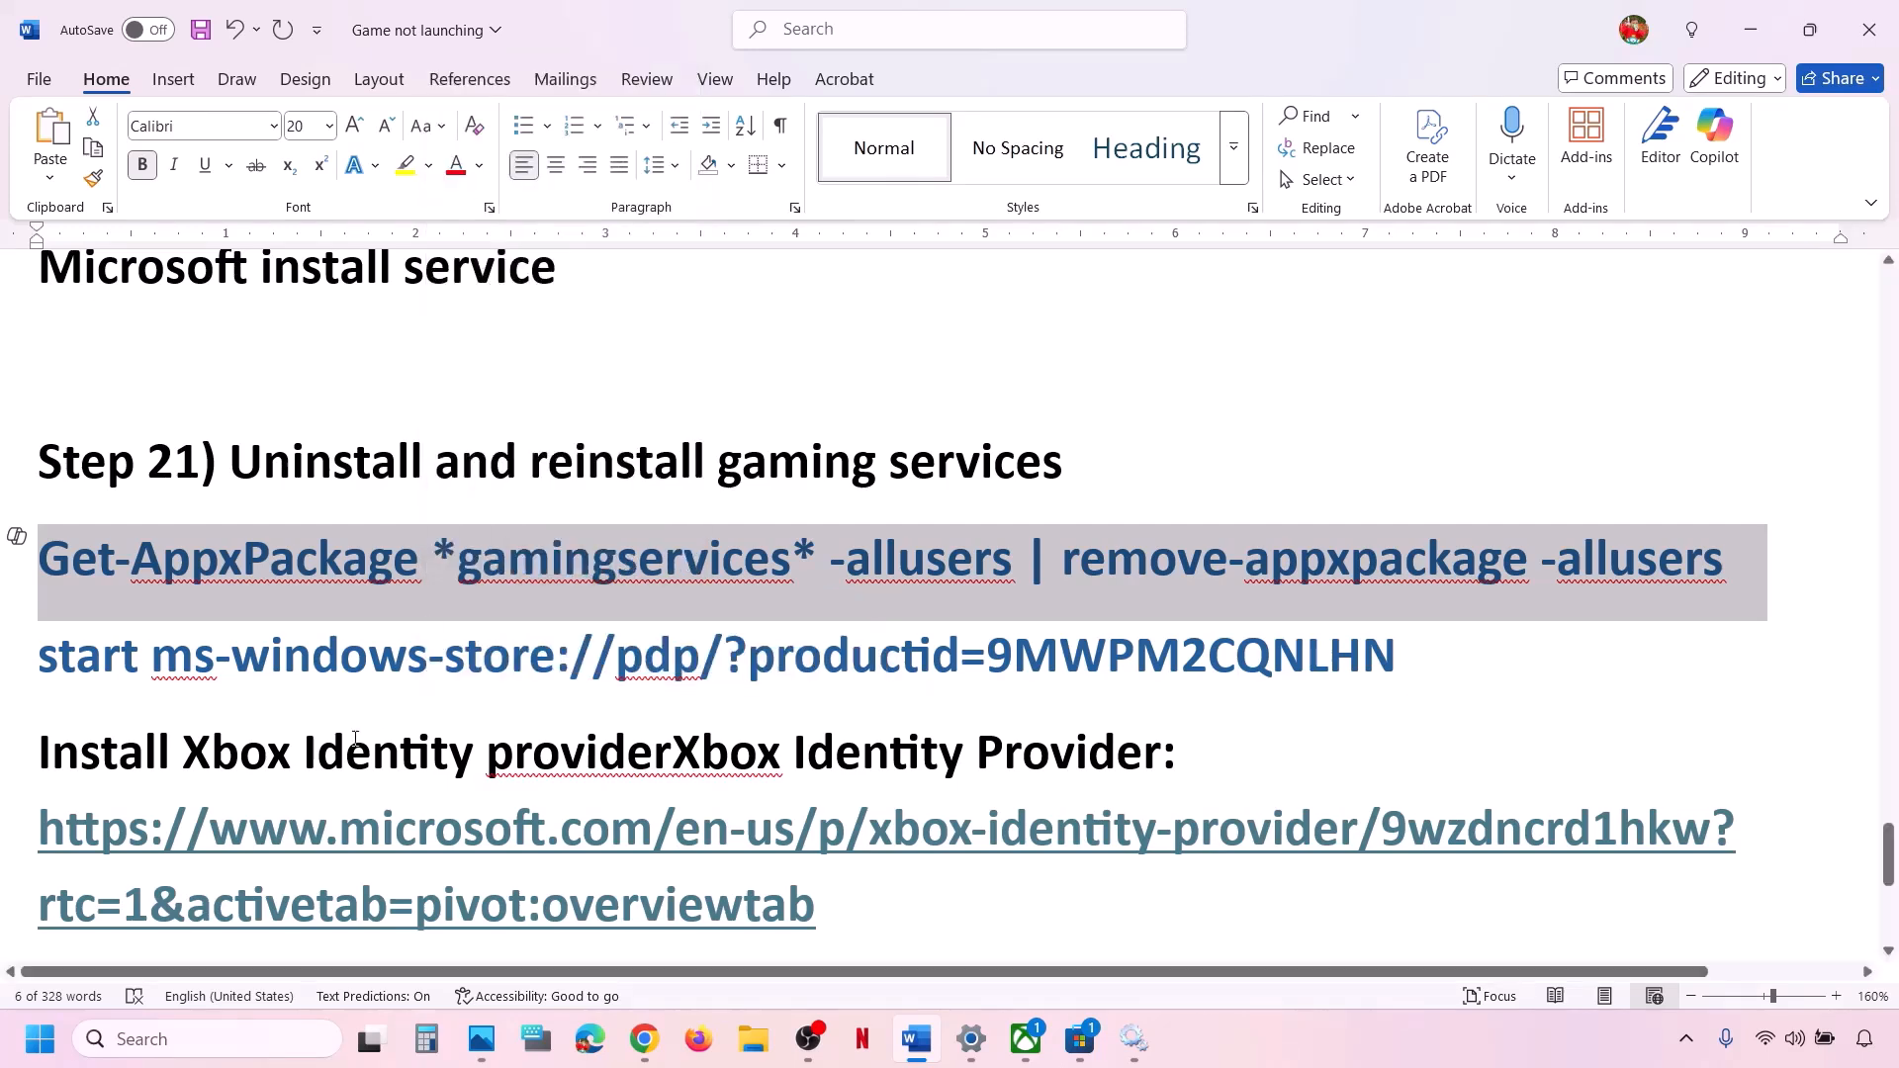
Open Windows PowerShell as administrator and run the copied Gaming Services removal command
left_click(194, 1054)
type("powershell")
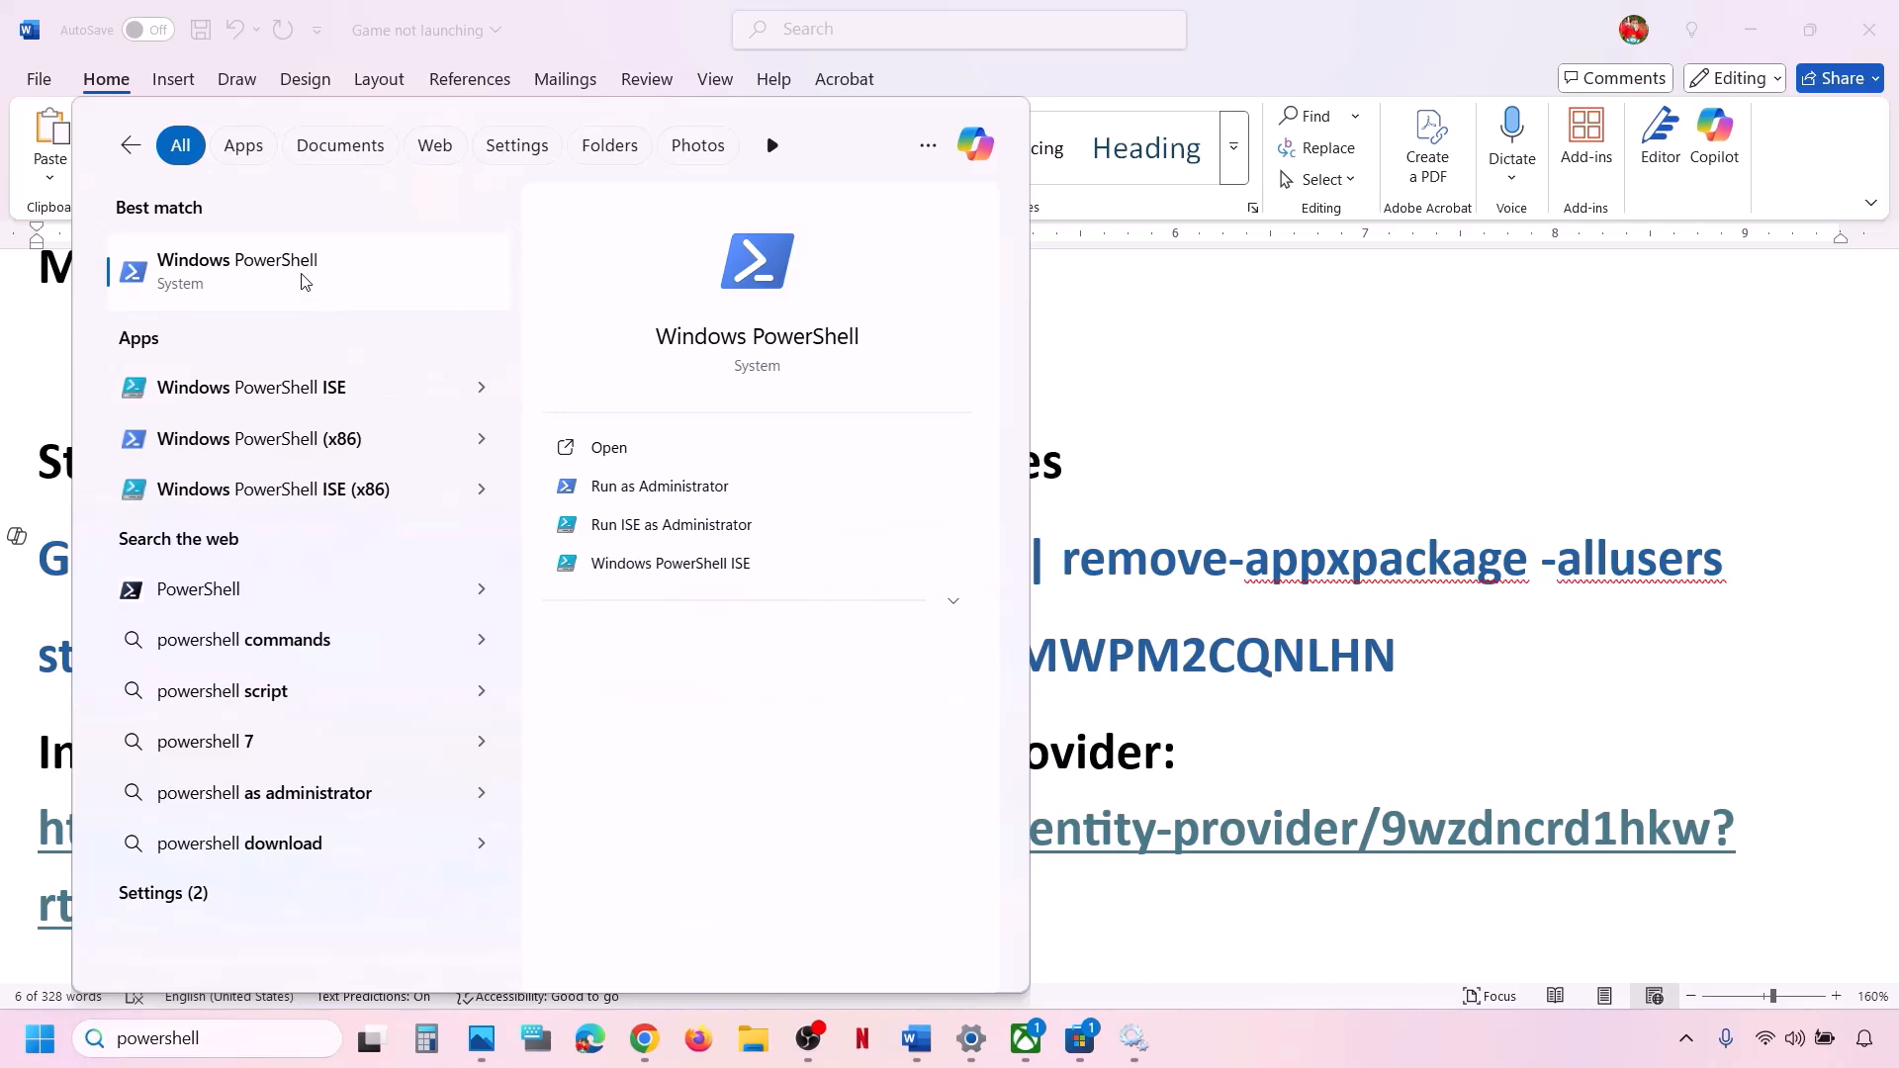
right_click(304, 282)
left_click(468, 318)
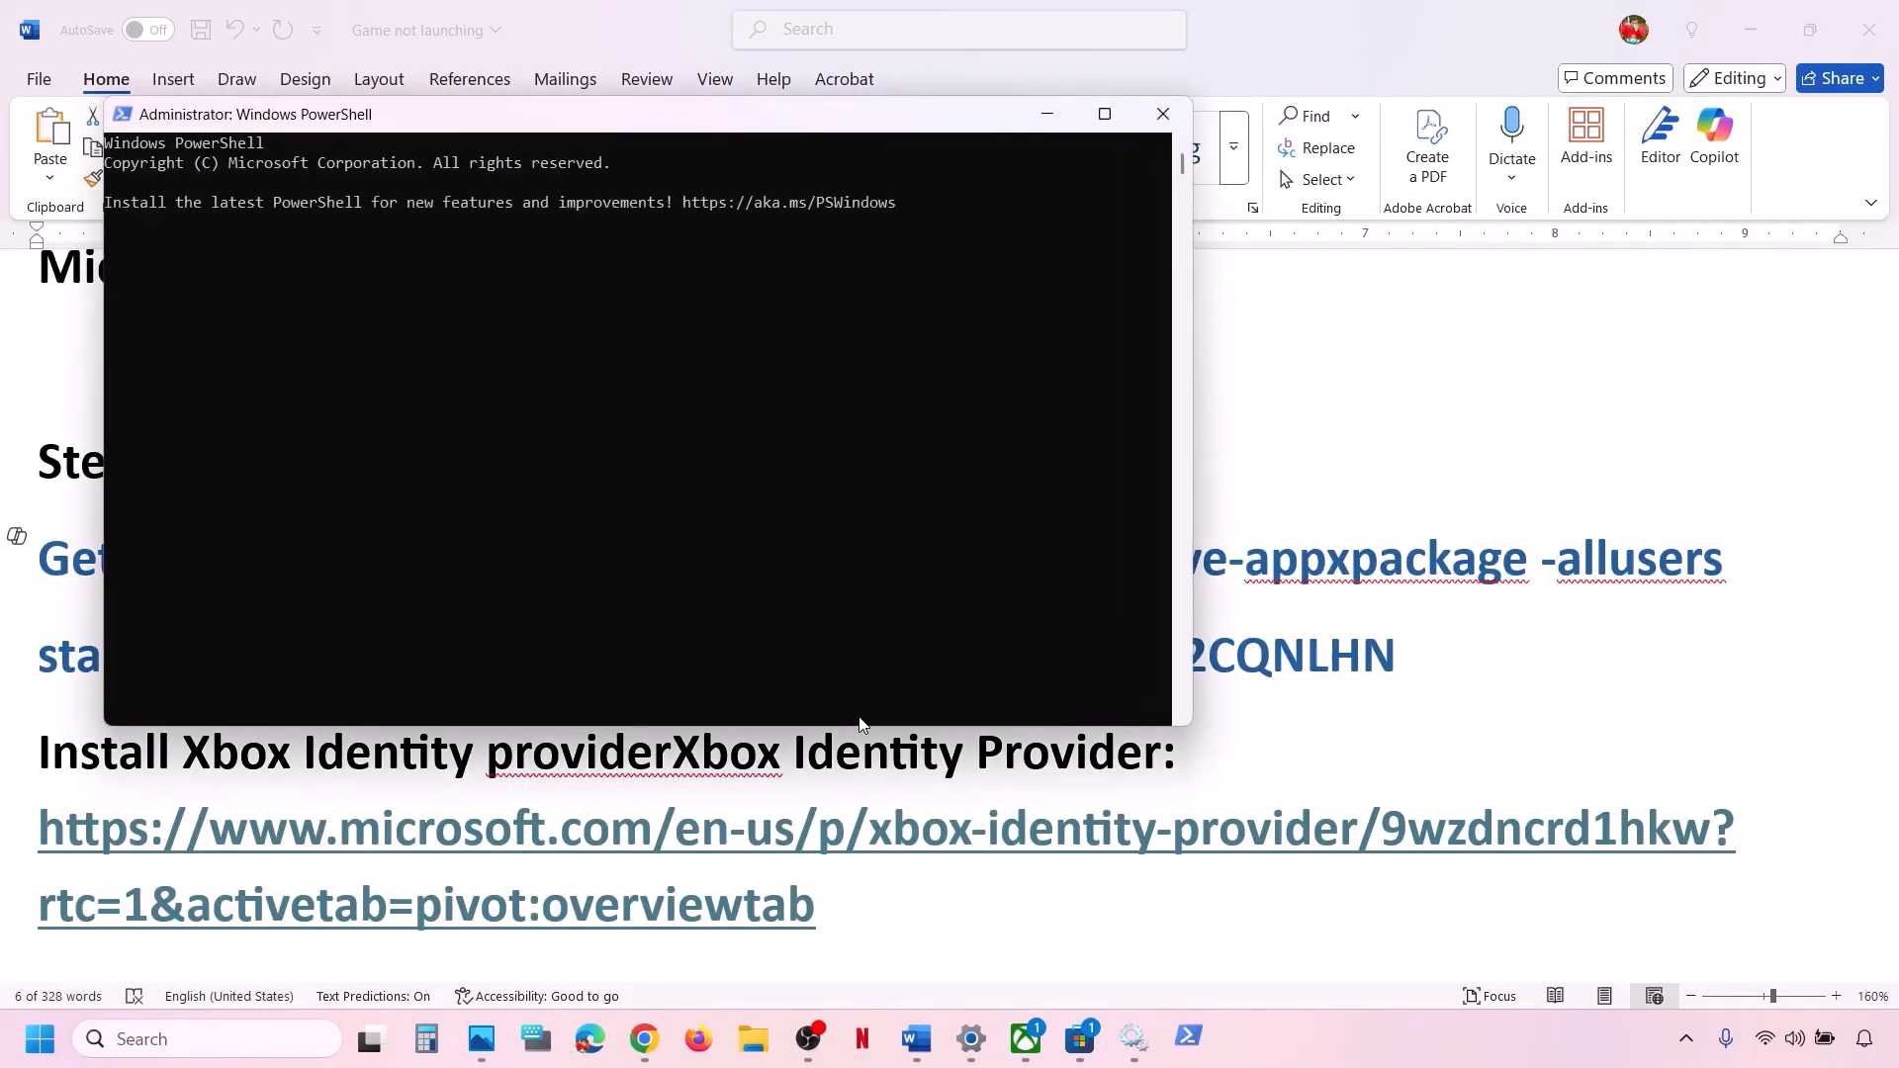
key("ctrl+v")
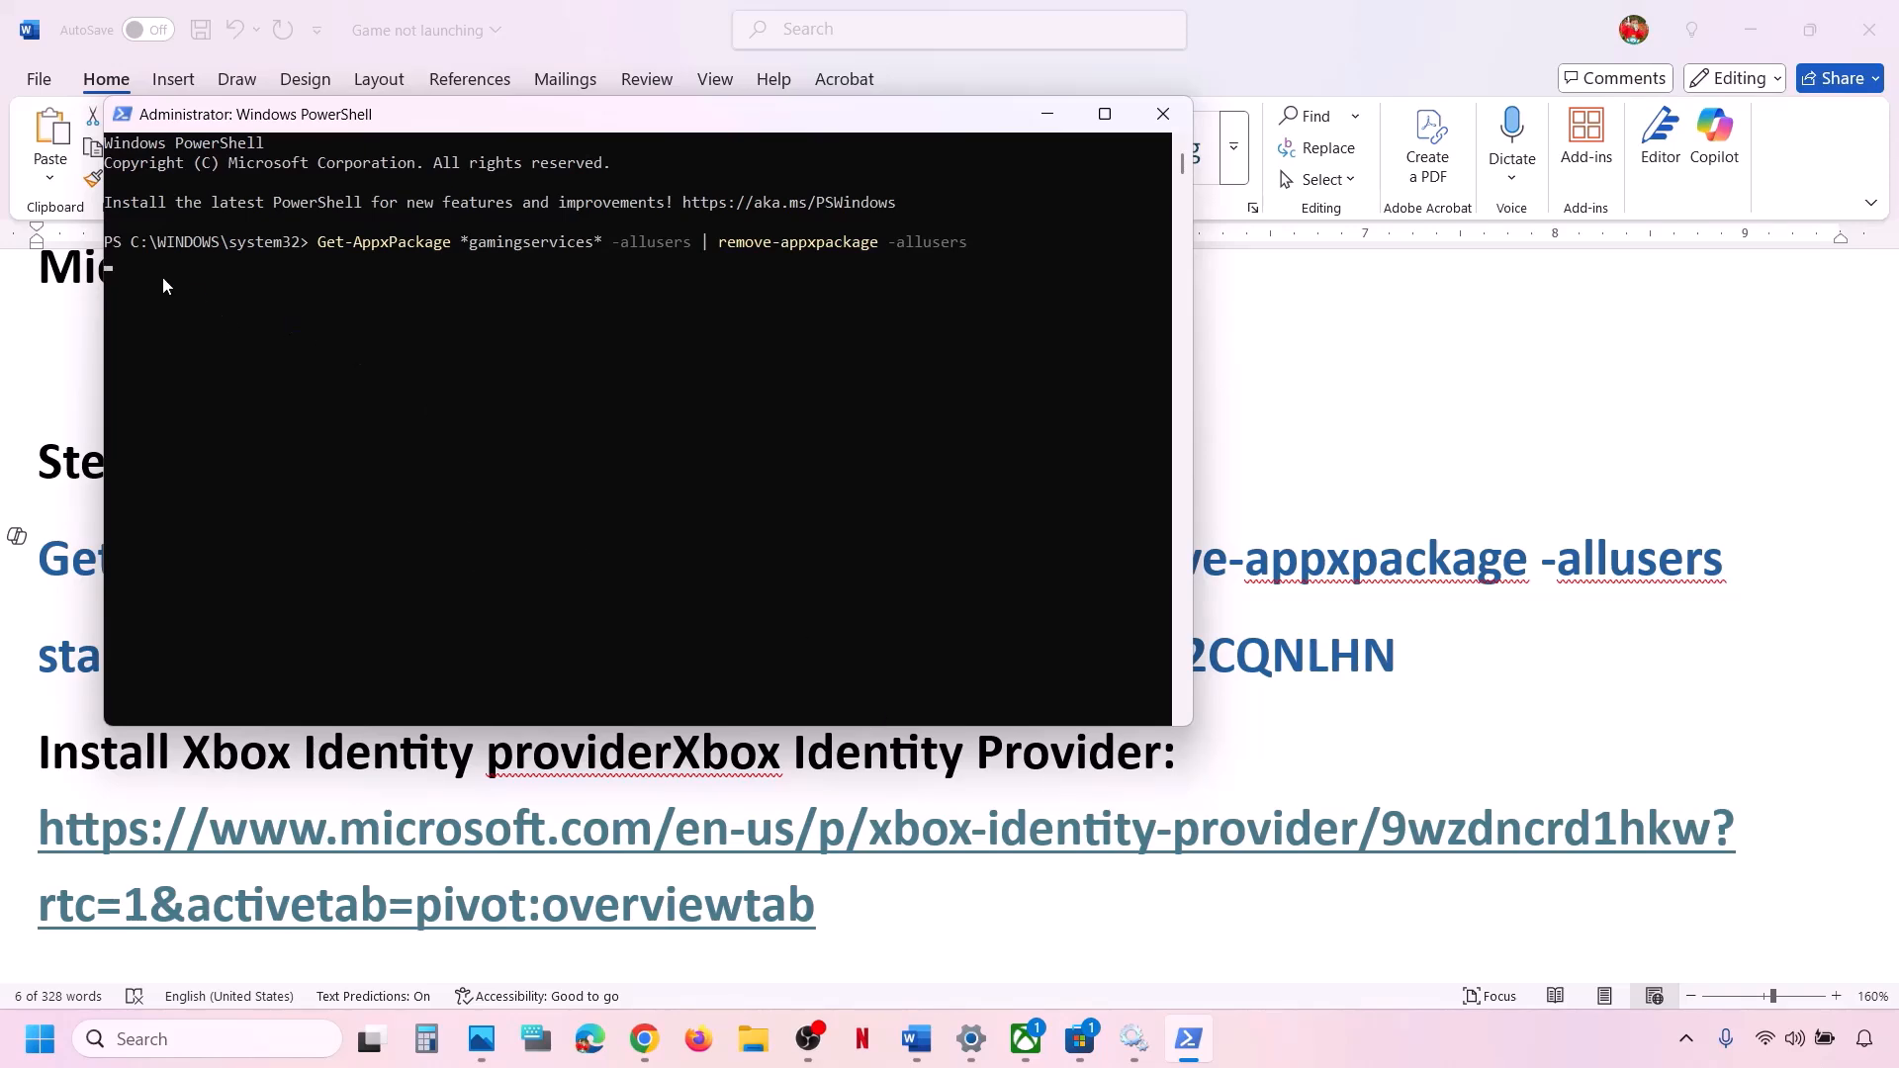
key("Return")
Copy the command "start ms-windows-store://pdp/?productid=9MWPM2CQNLHN" from Step 21 of the Word notes and run it in PowerShell
key("alt+Tab")
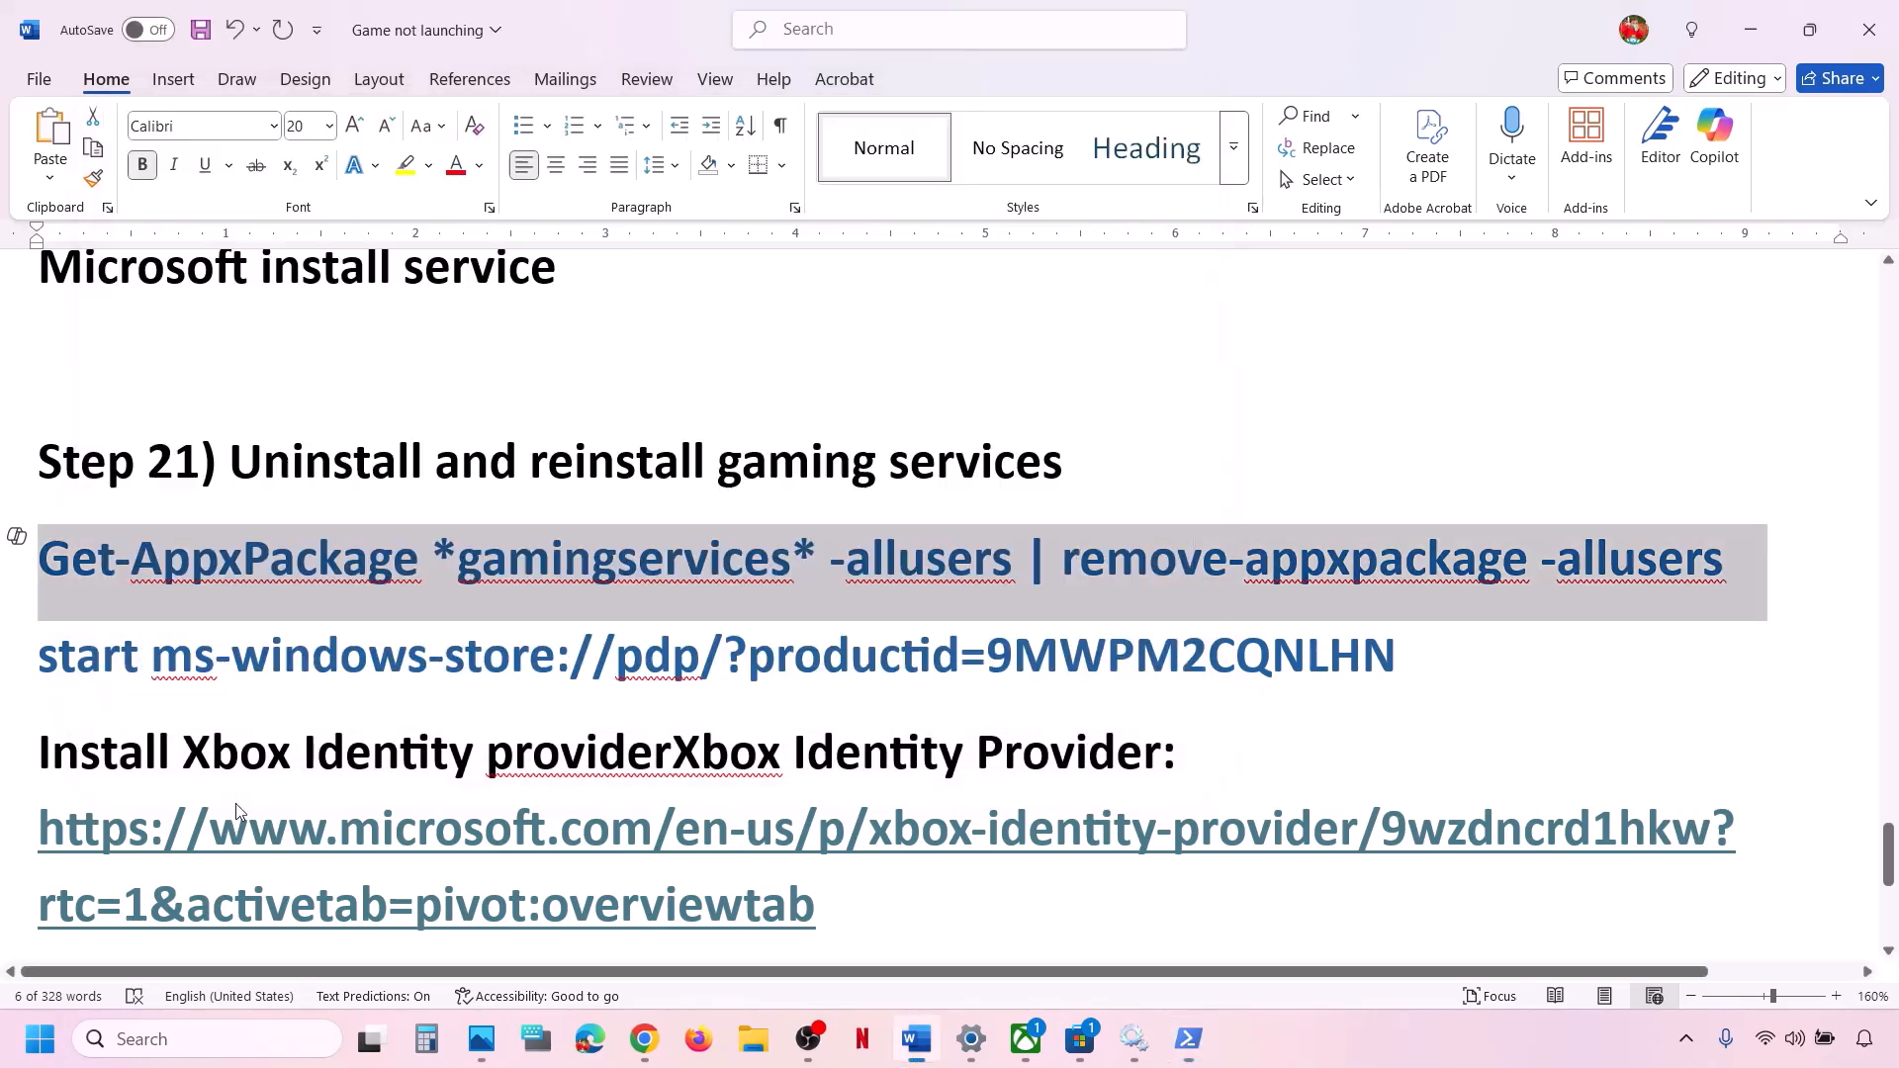
left_click_drag(1400, 650, 79, 666)
right_click(79, 666)
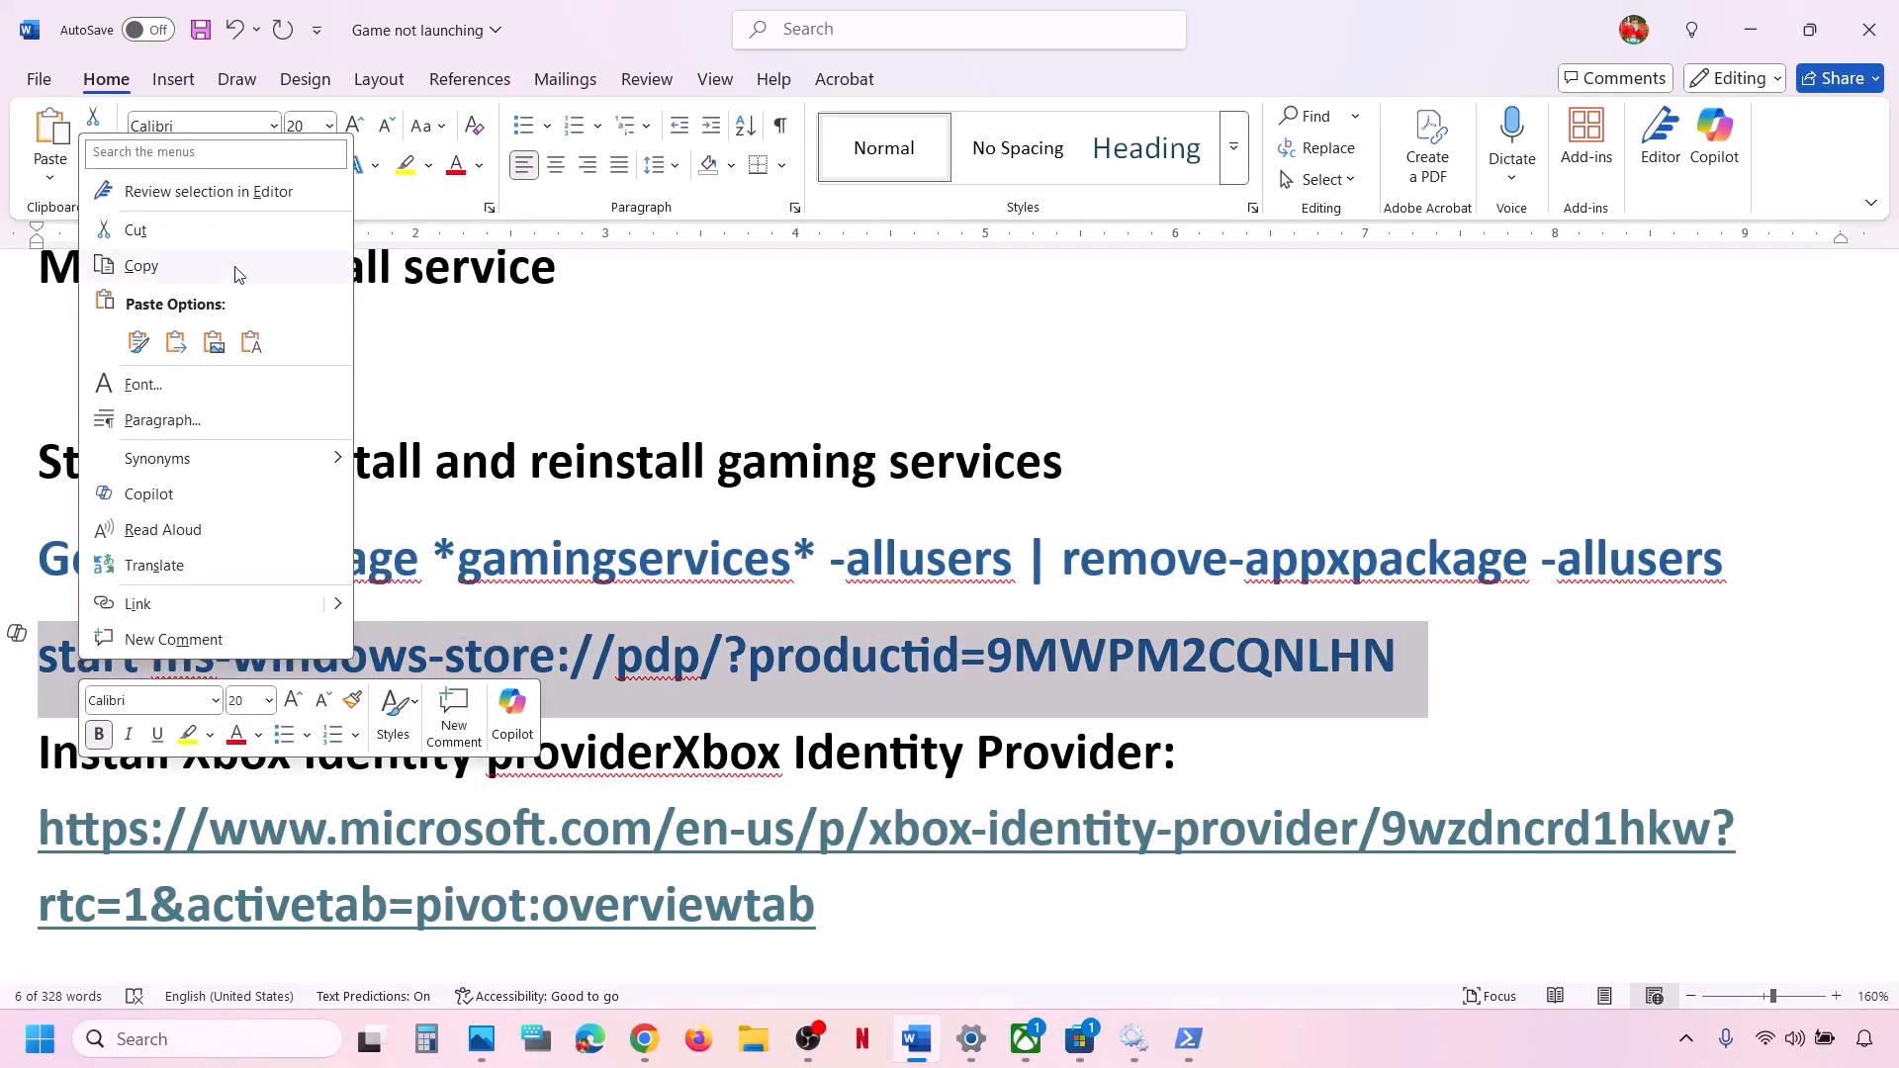
left_click(141, 266)
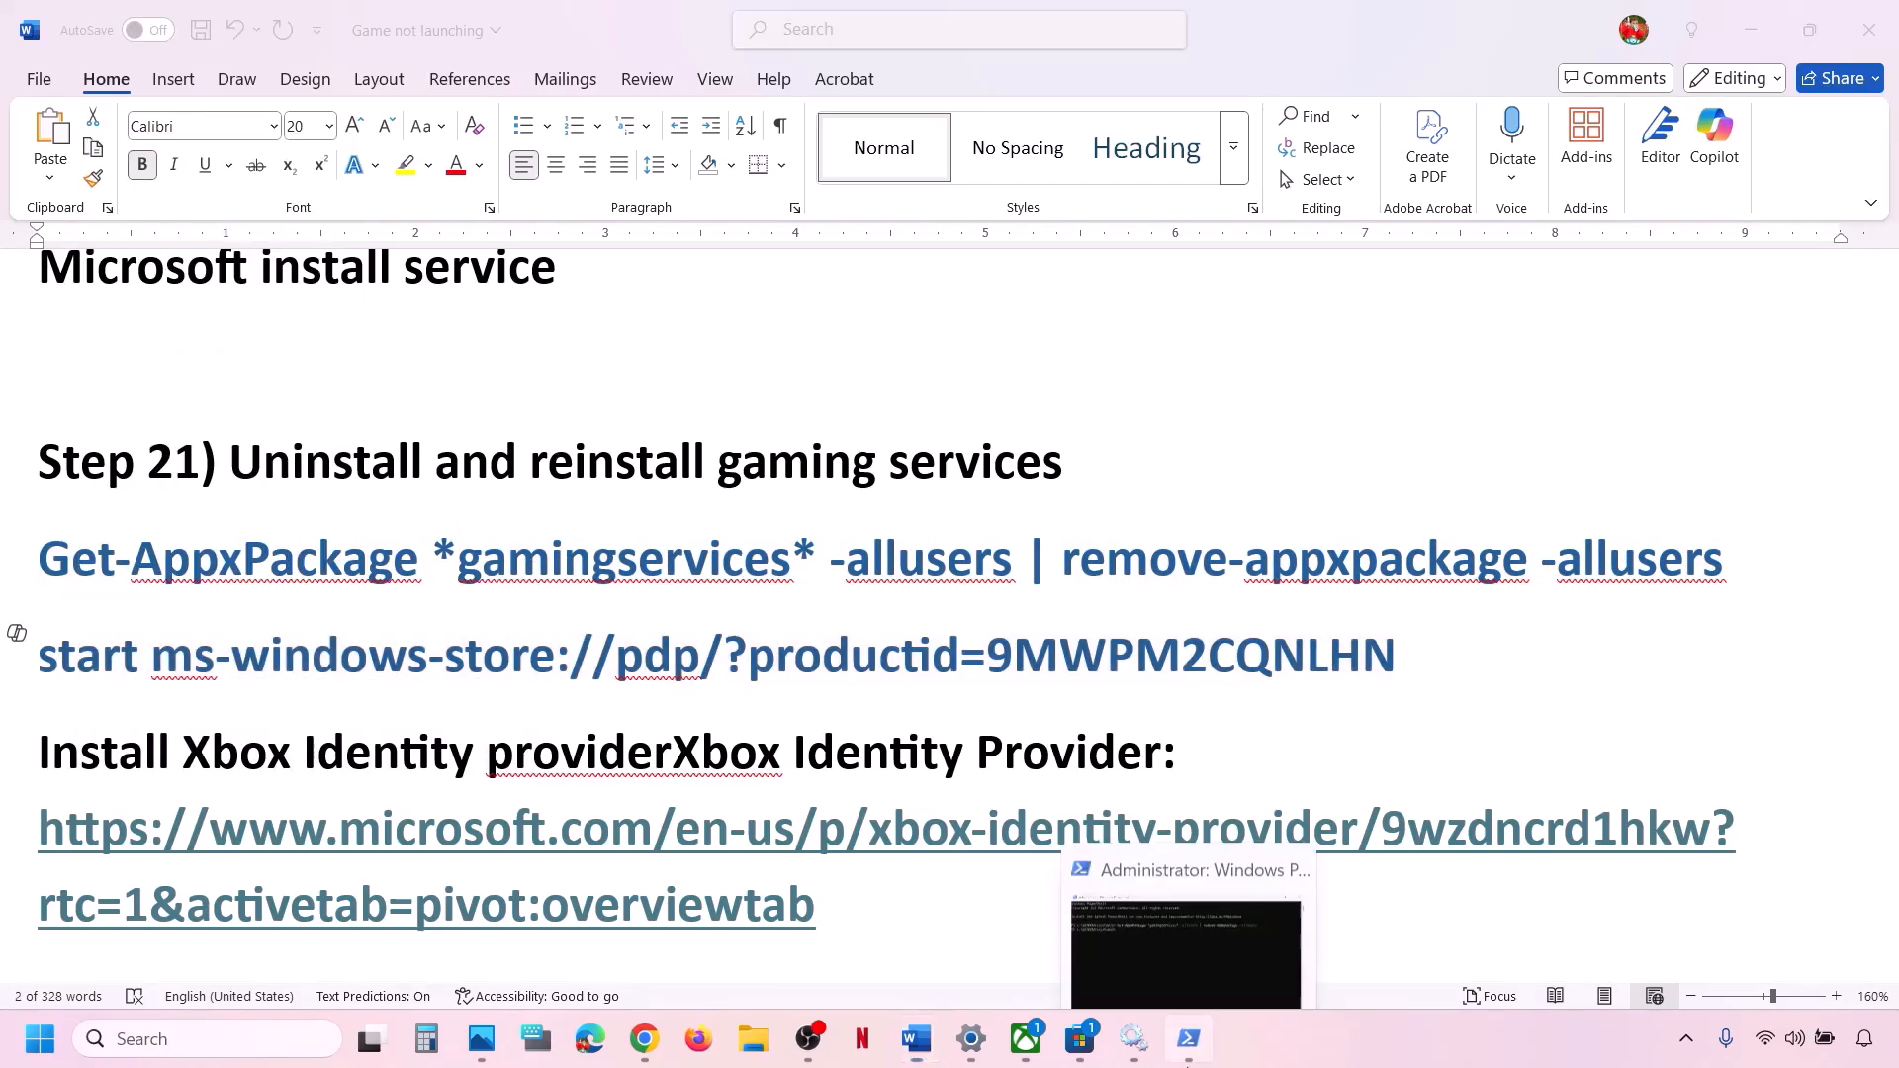
left_click(1188, 1038)
right_click(649, 608)
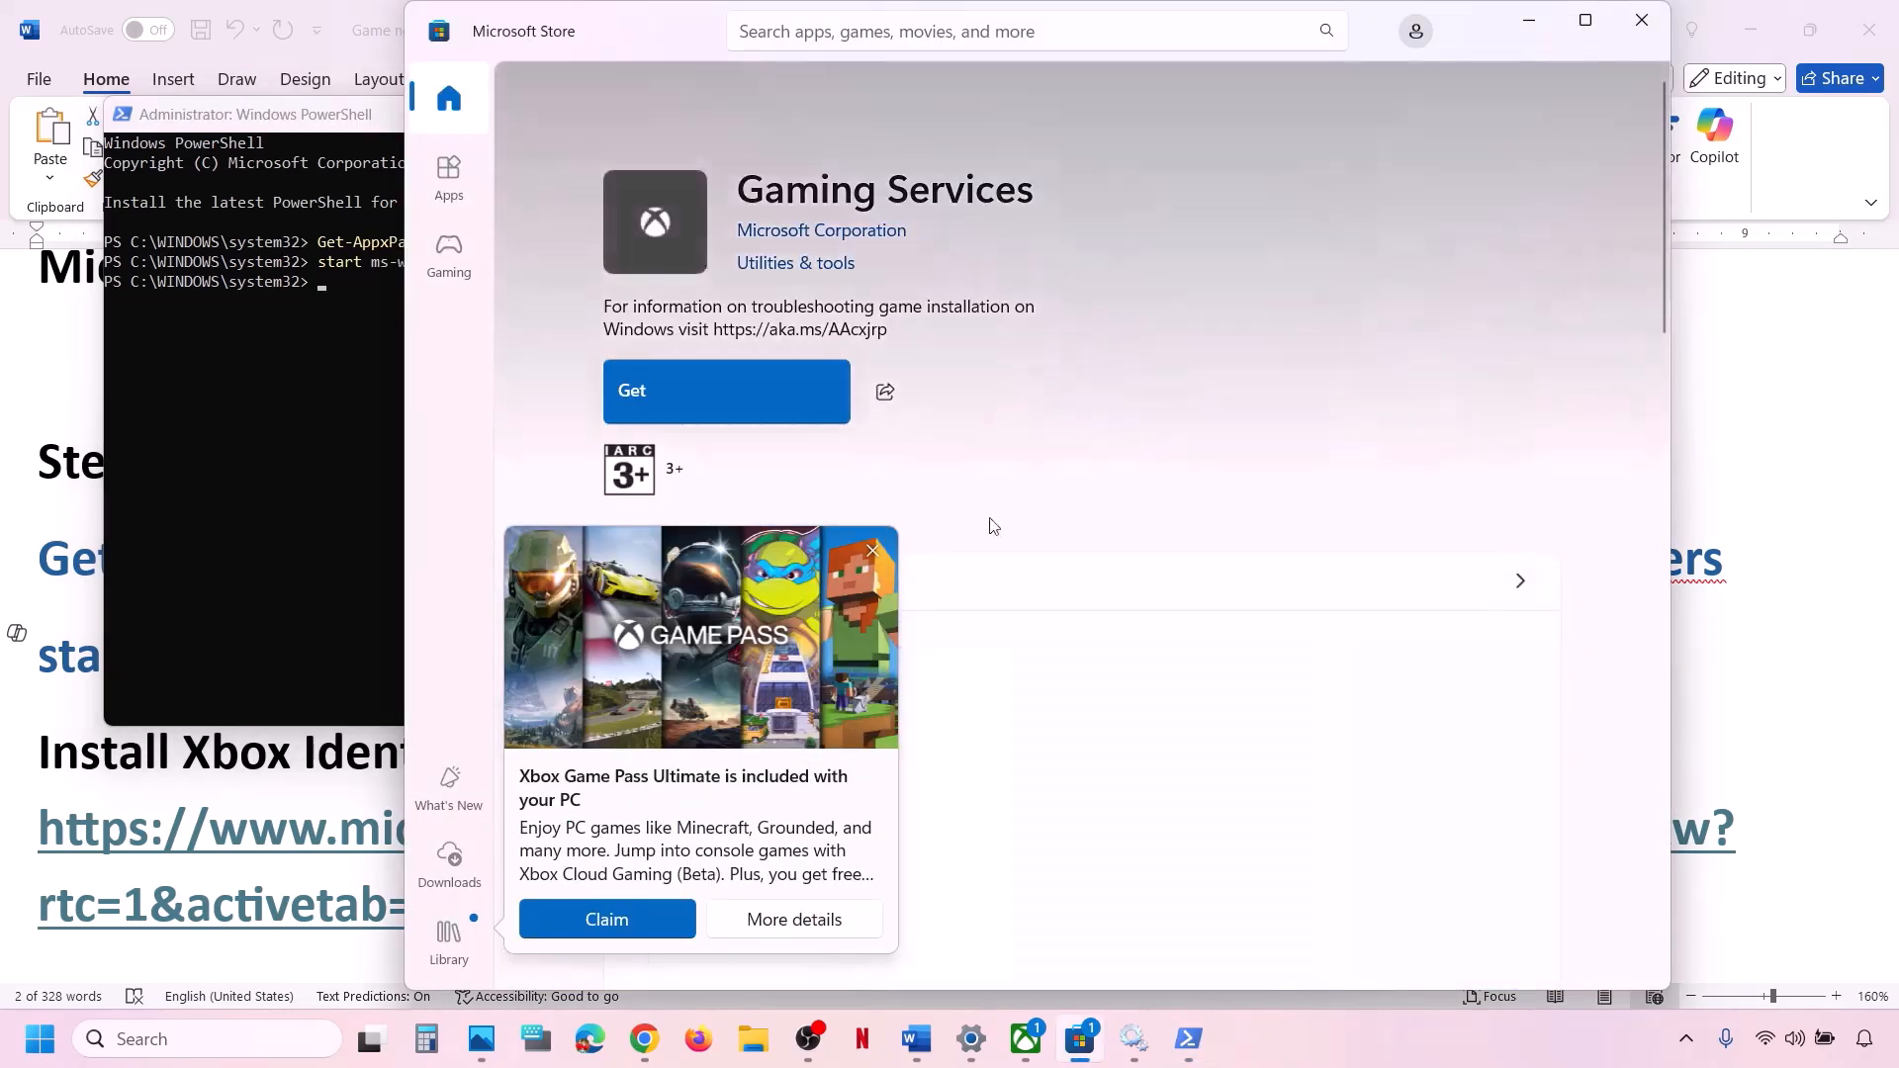
Dismiss the Game Pass promotion, maximize the Microsoft Store window and start installing Gaming Services
left_click(872, 550)
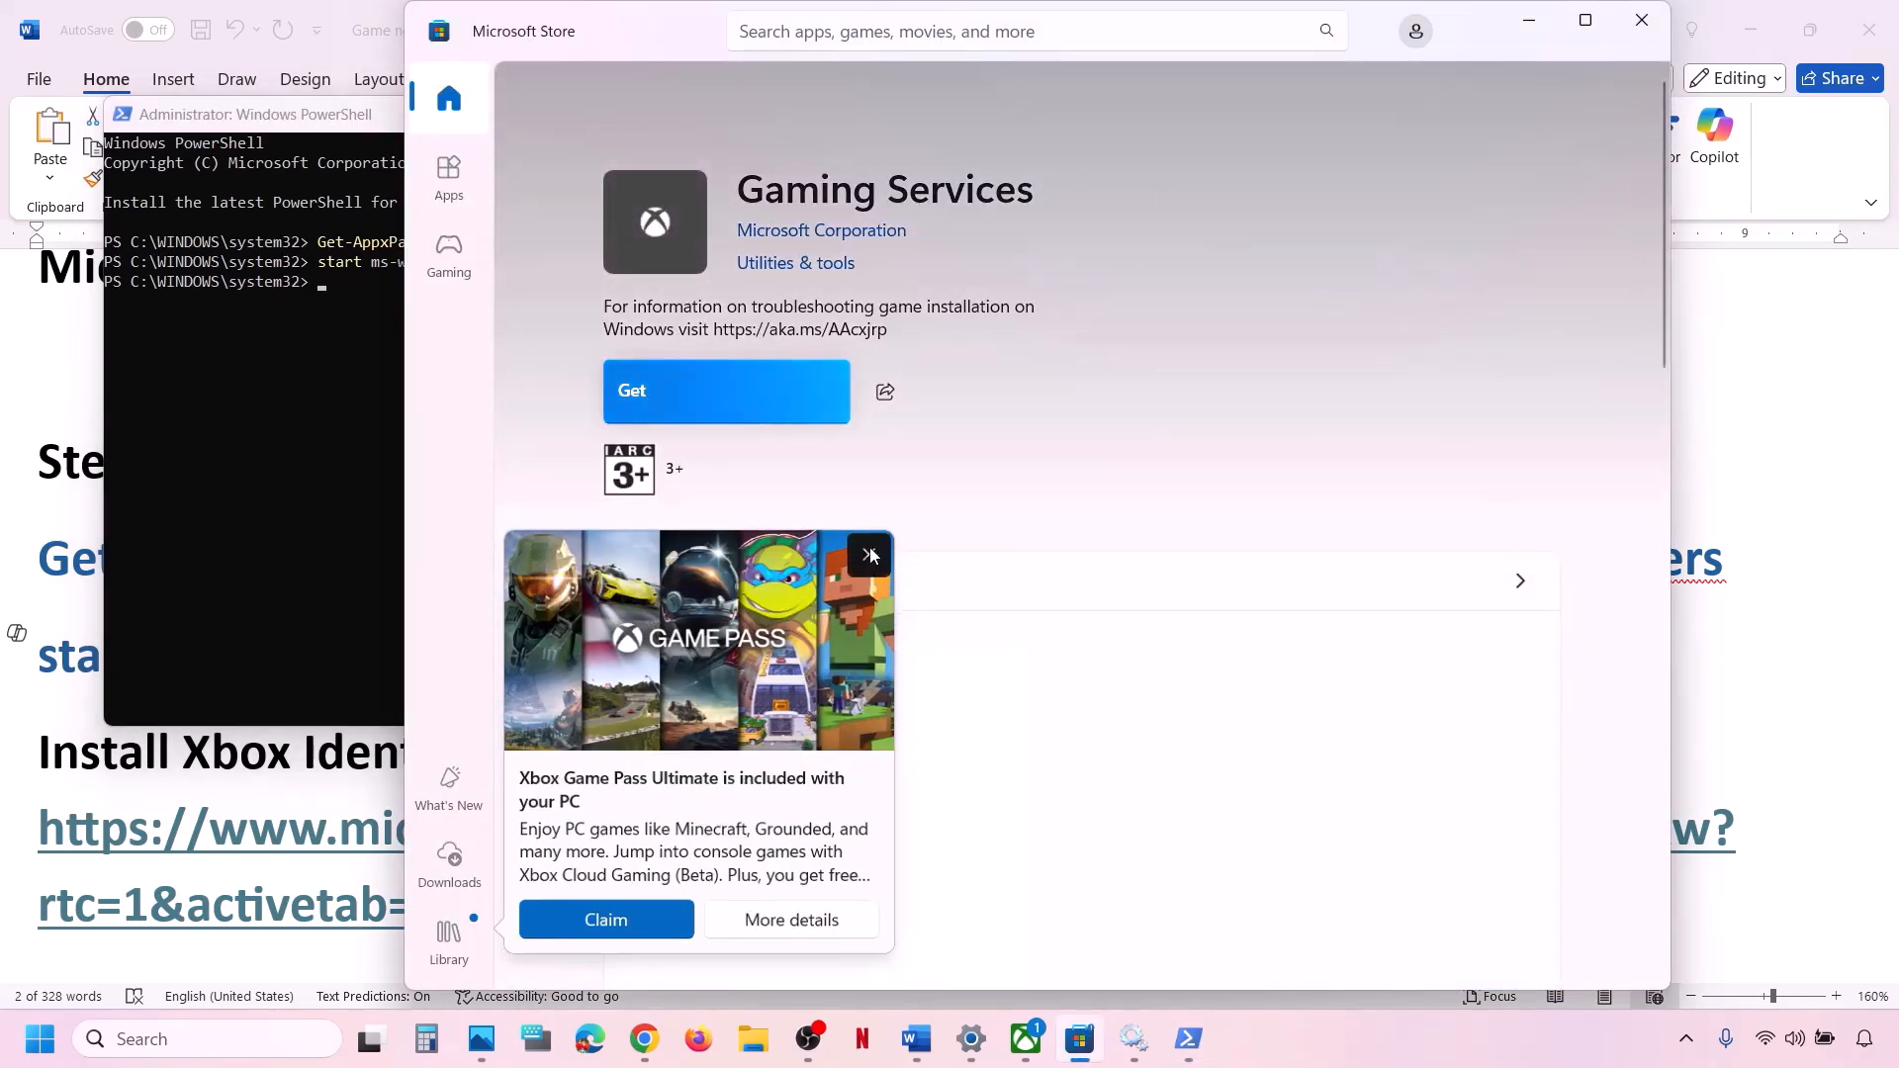
left_click(1584, 20)
left_click(374, 389)
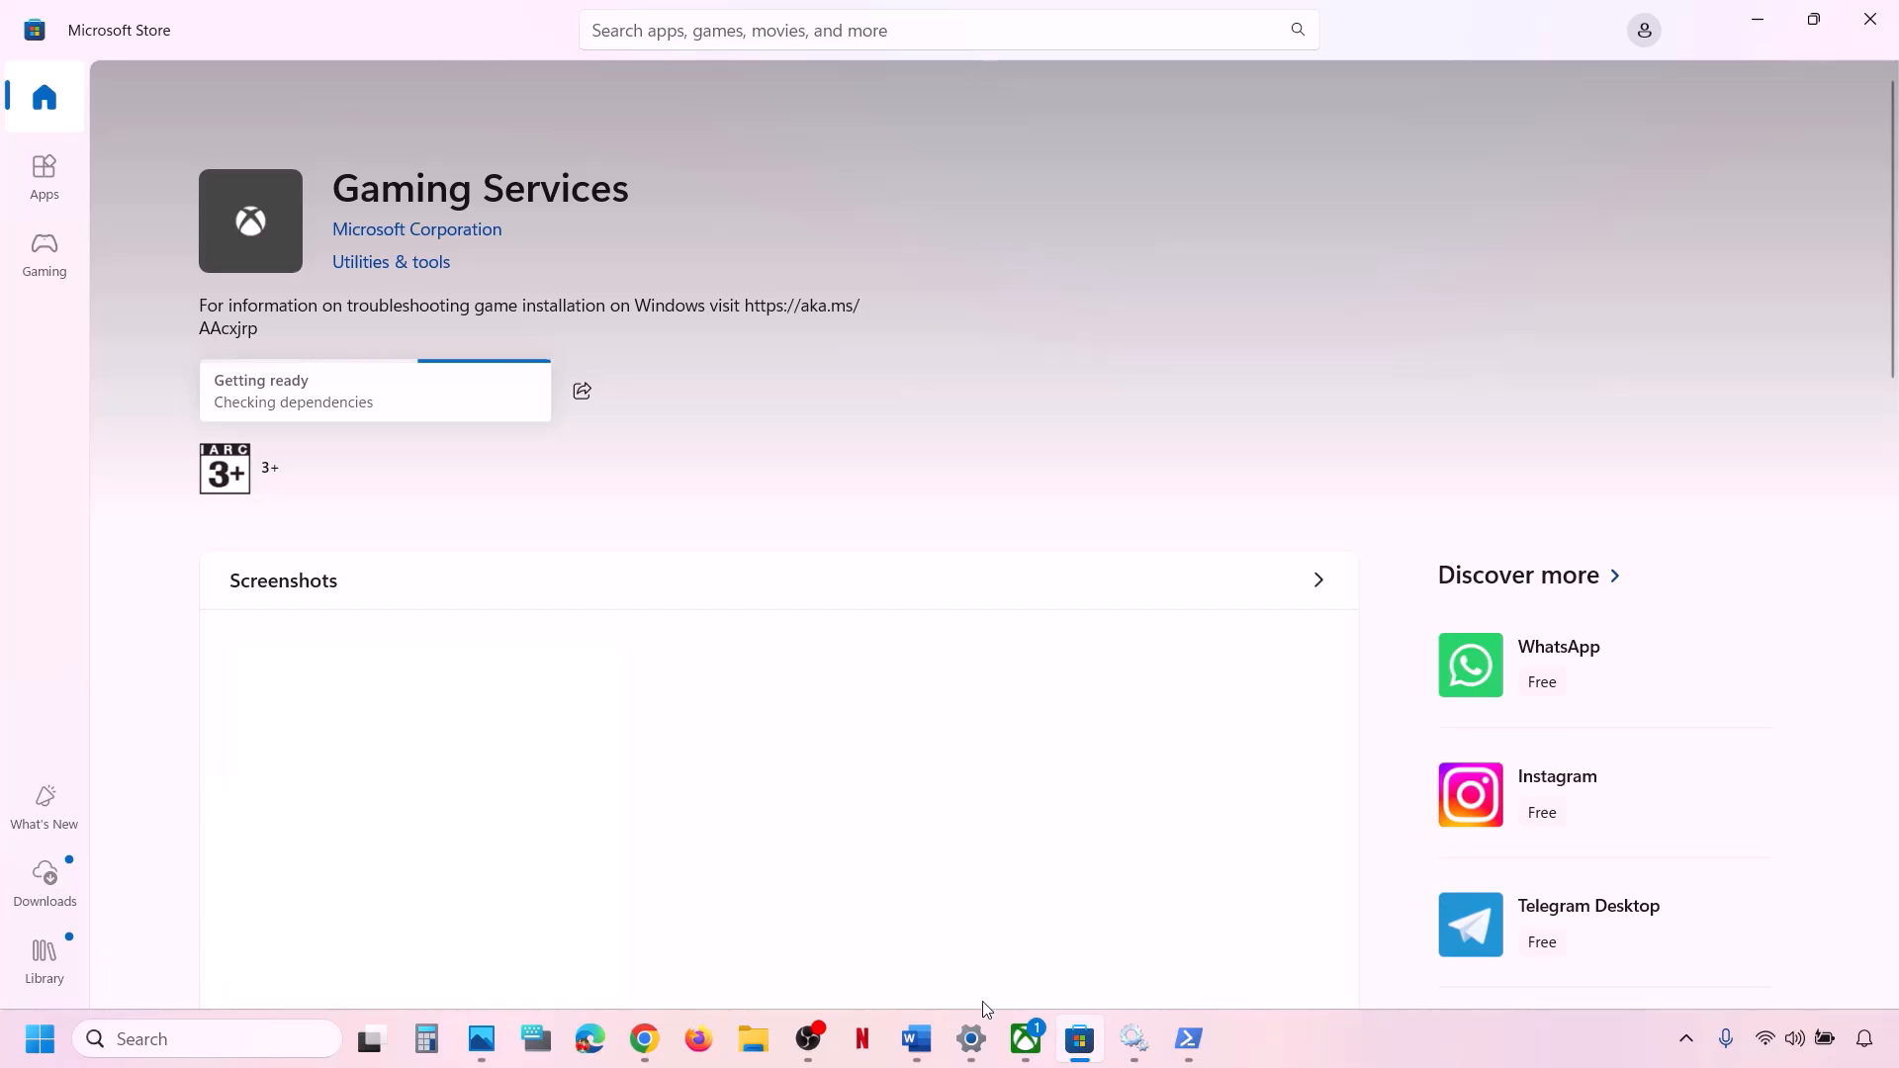
Return to the Word notes and copy the Xbox Identity Provider link below the Gaming Services commands
left_click(916, 1038)
scroll(613, 846, "down", 1)
scroll(613, 847, "down", 1)
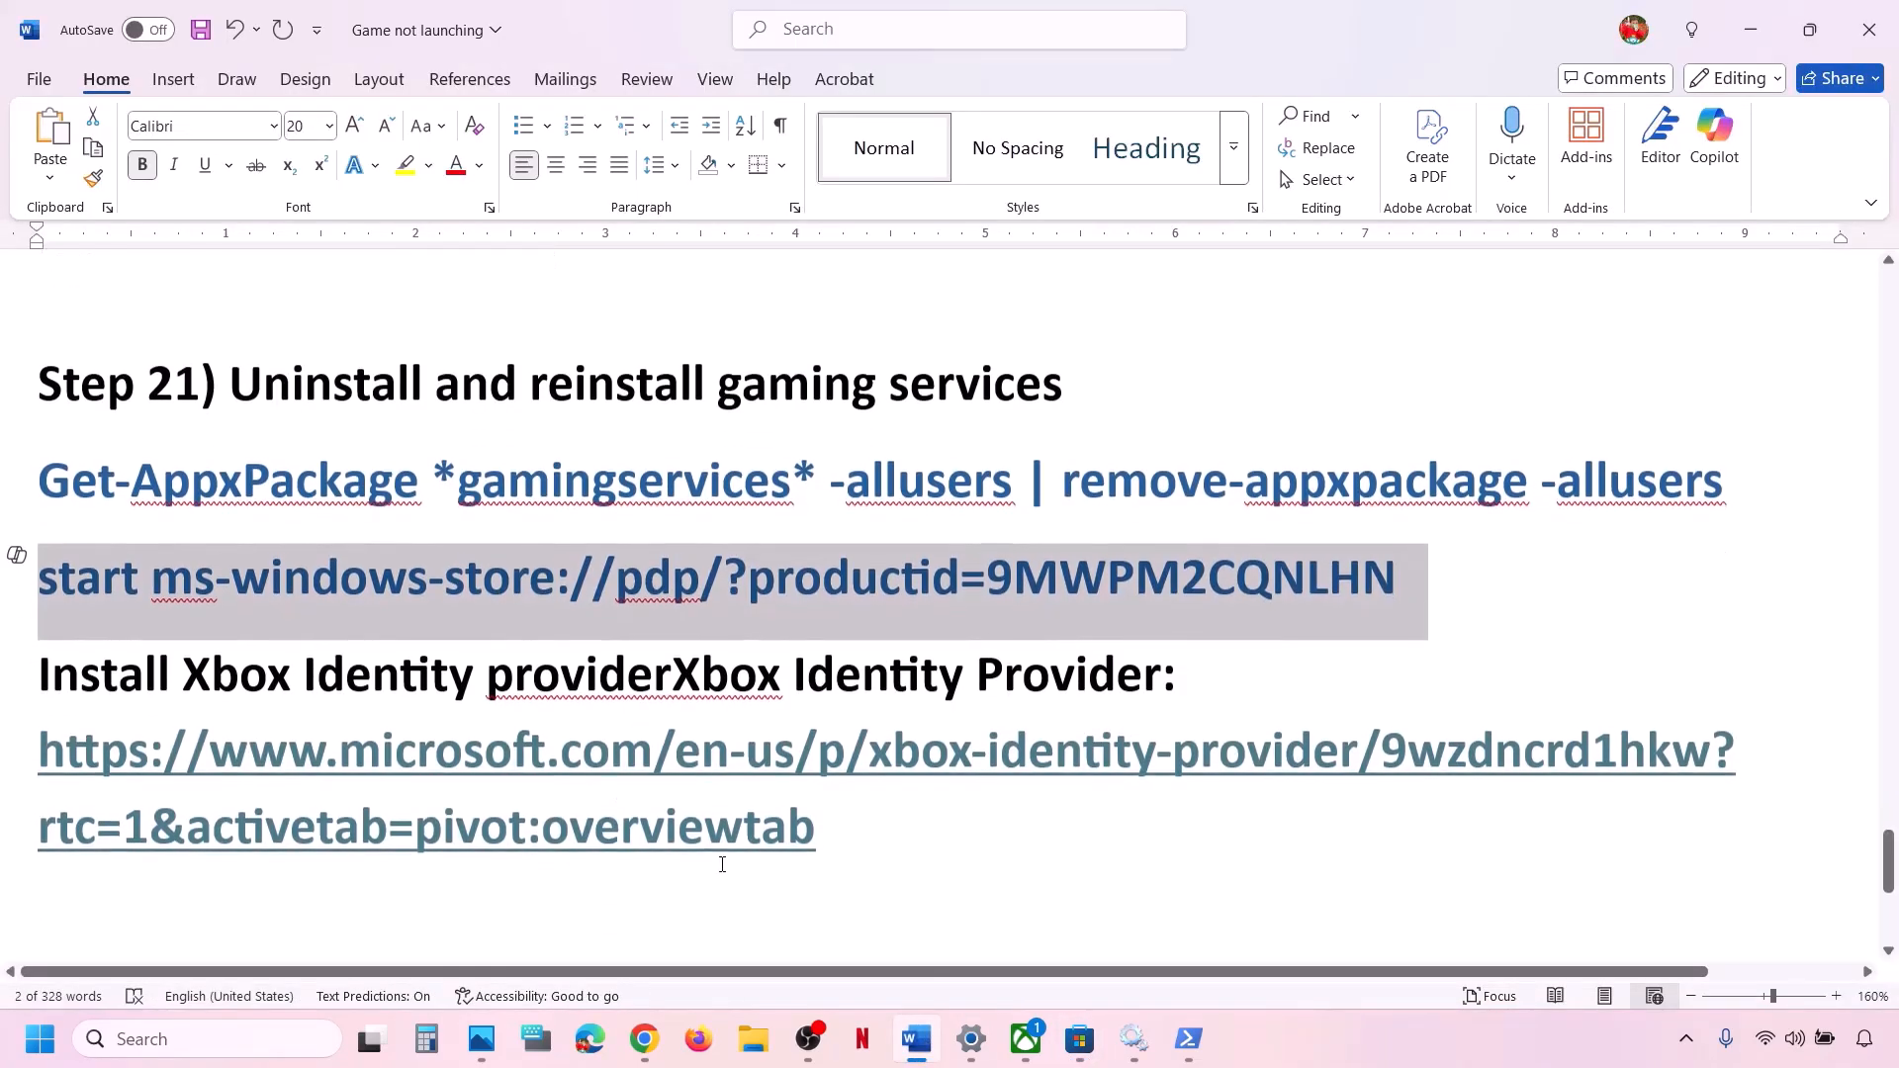
triple_click(837, 828)
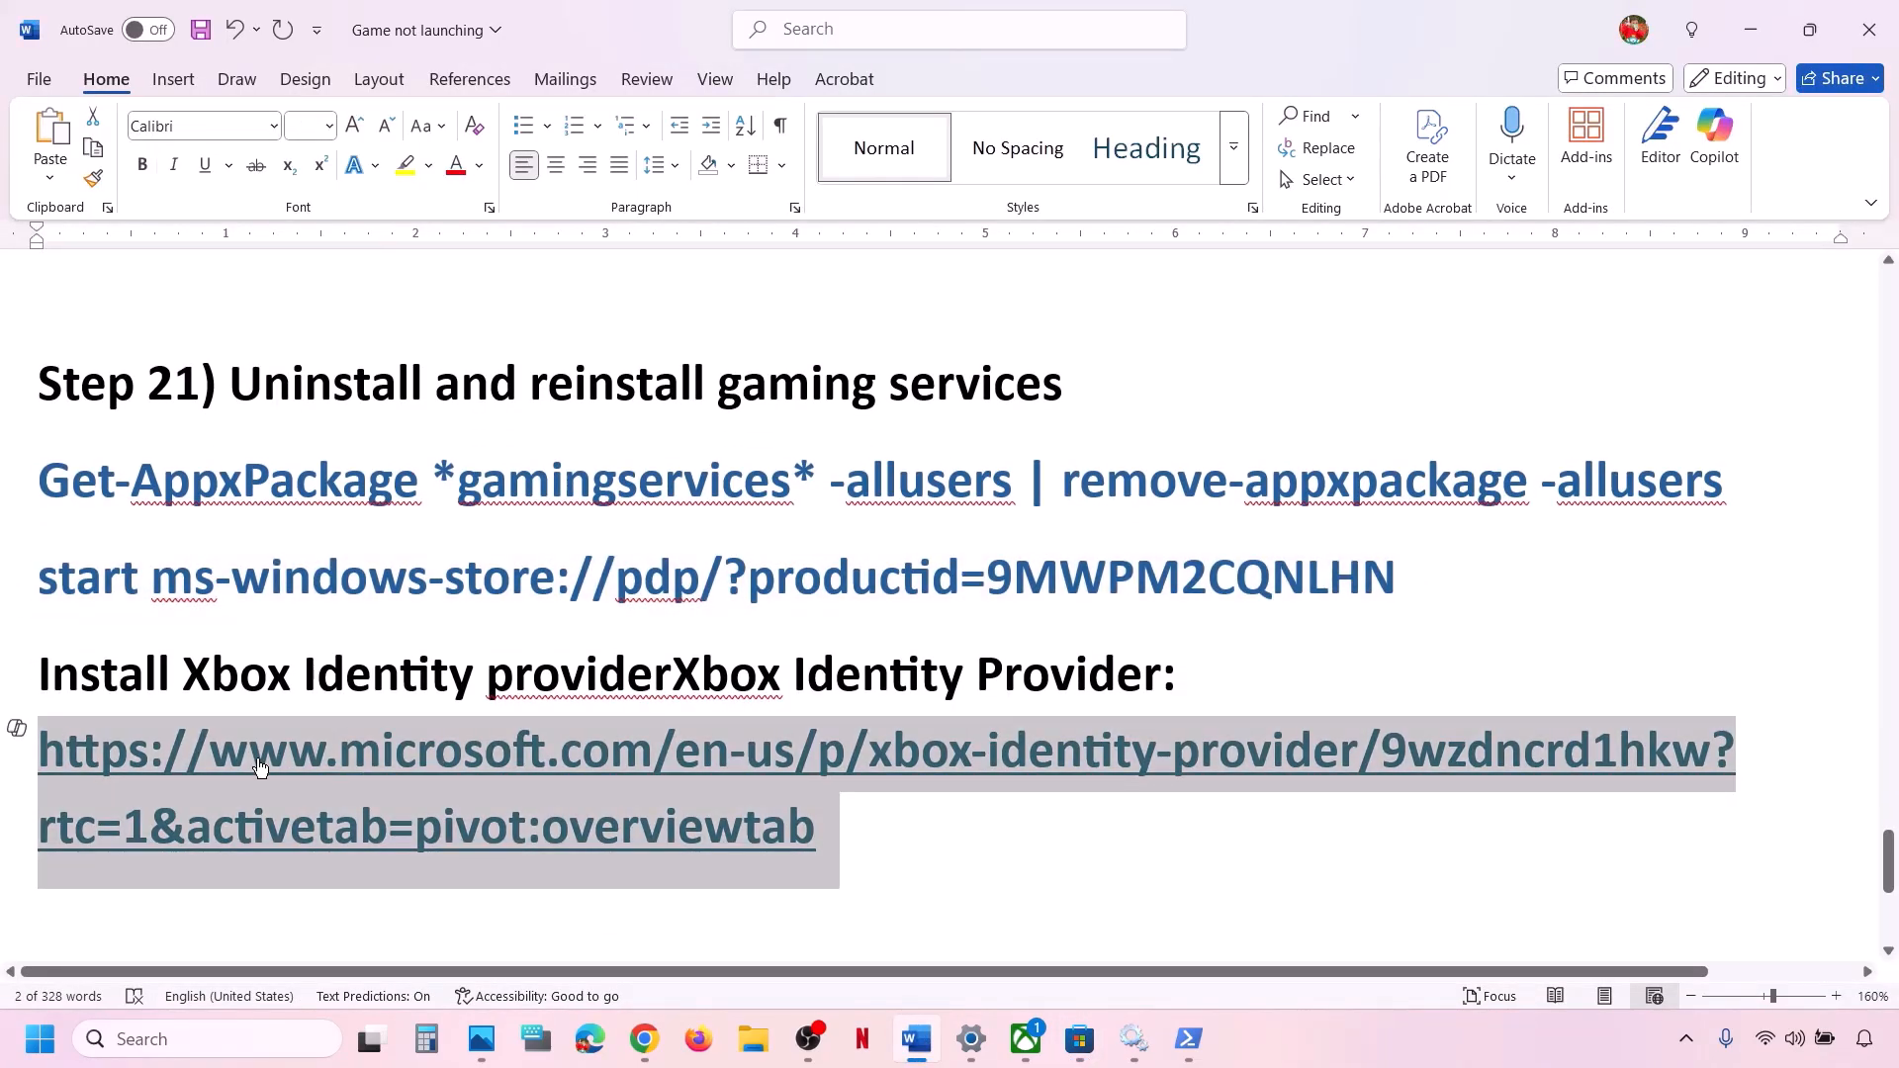
right_click(372, 756)
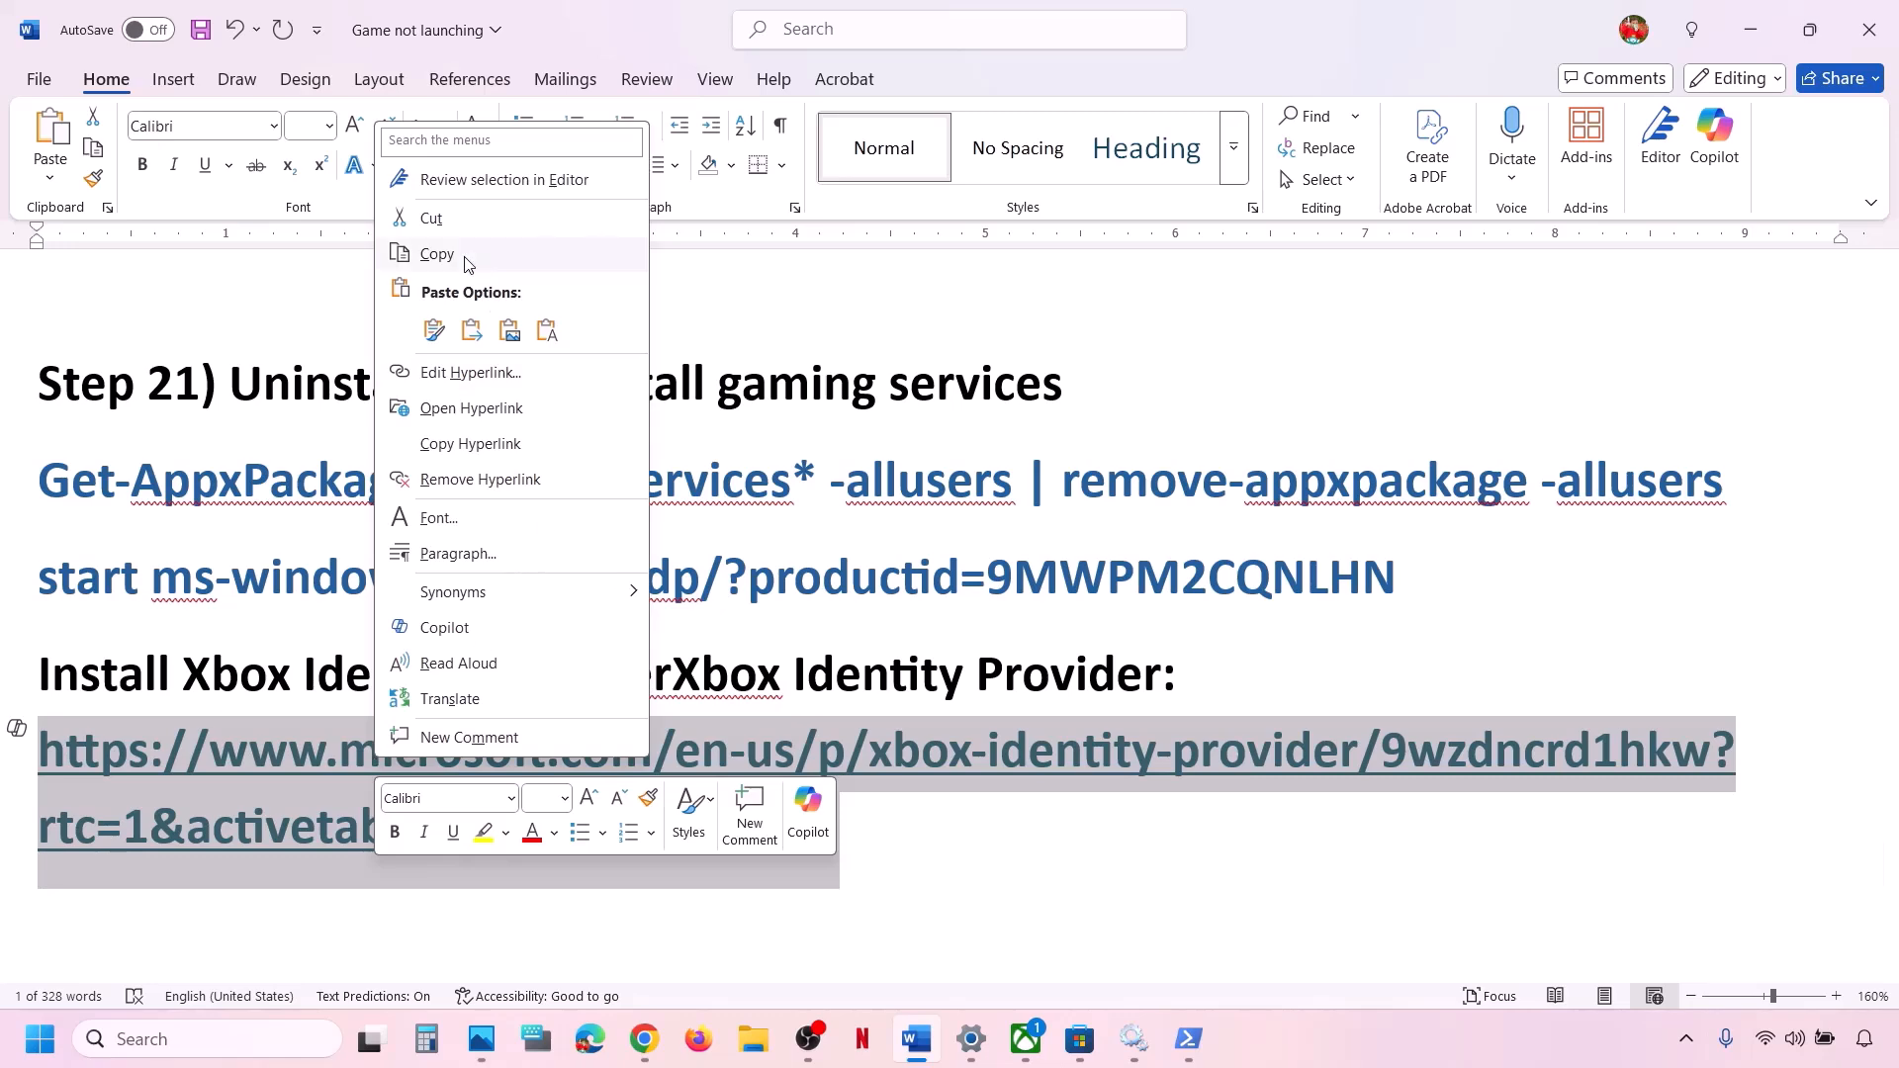
left_click(436, 254)
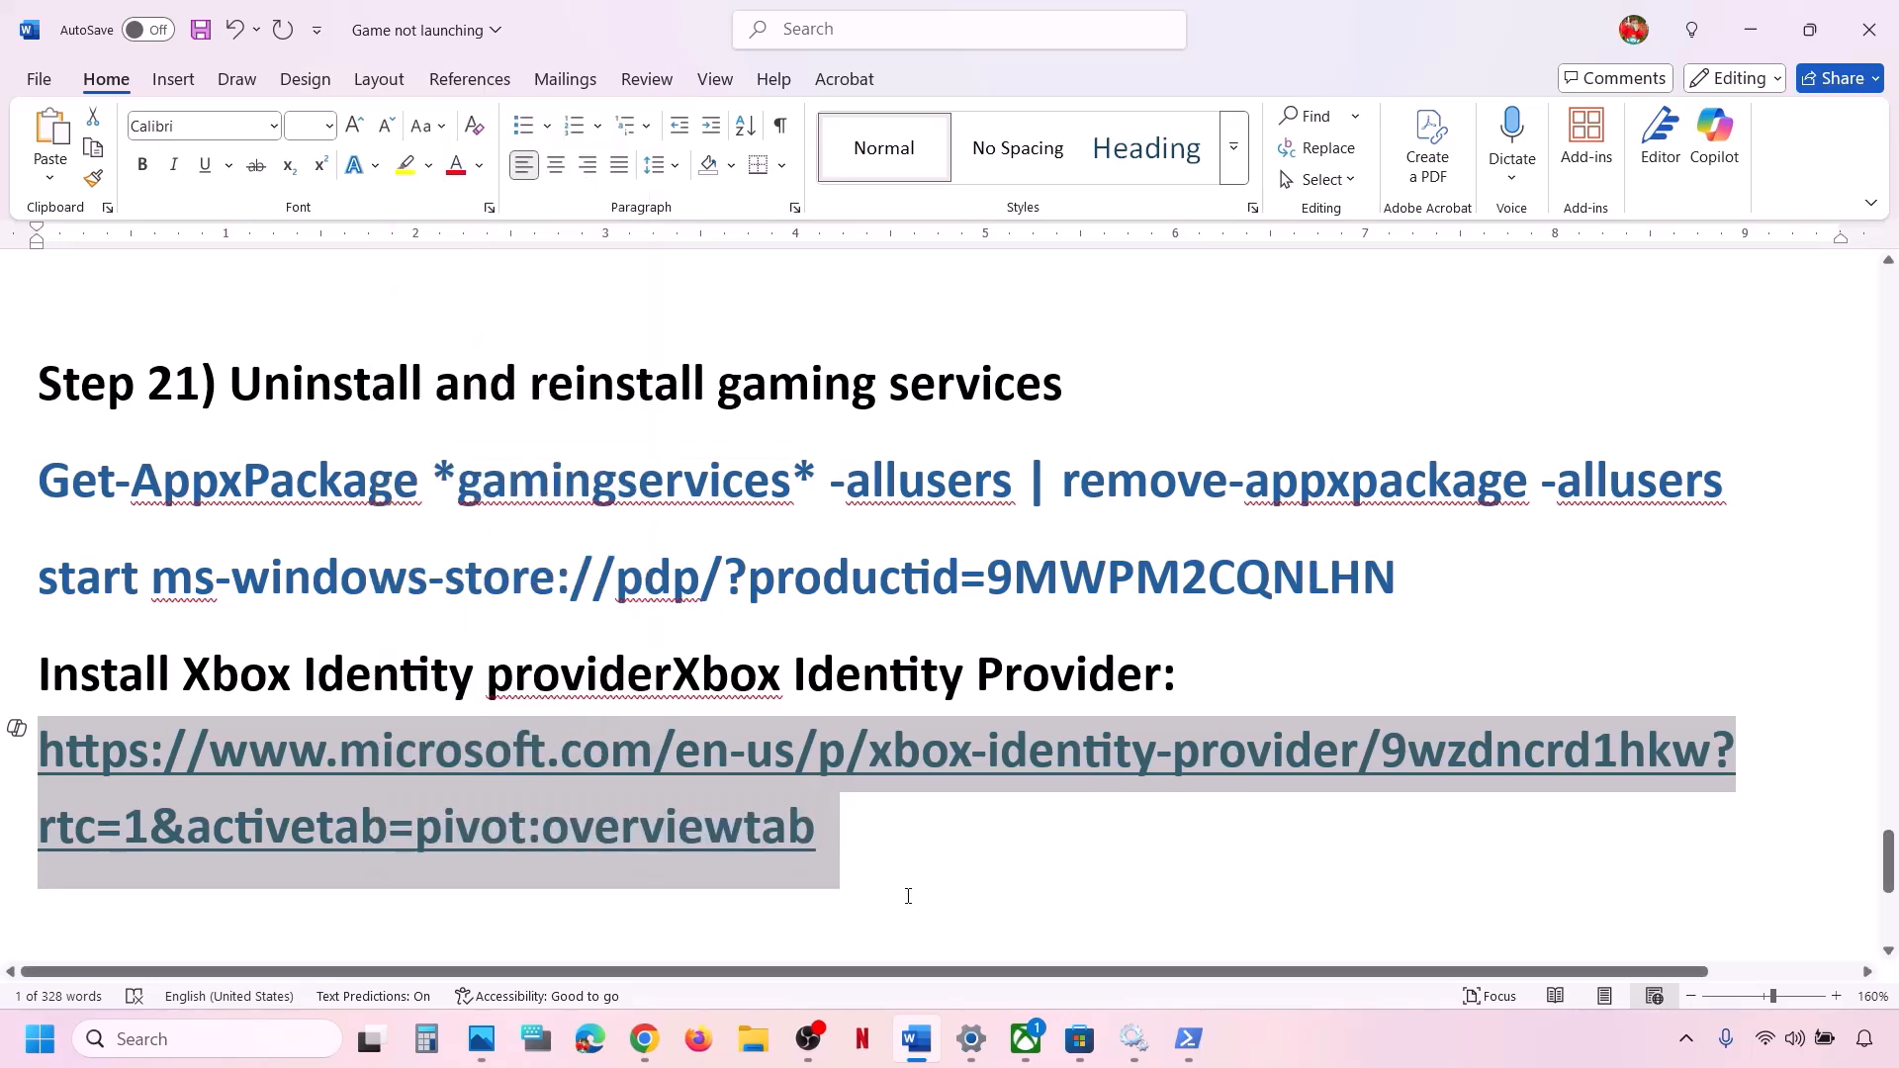
Open the copied link in a Chrome tab, download Xbox Identity Provider and allow its page to open in Microsoft Store
left_click(645, 1039)
left_click(654, 29)
key("ctrl+v")
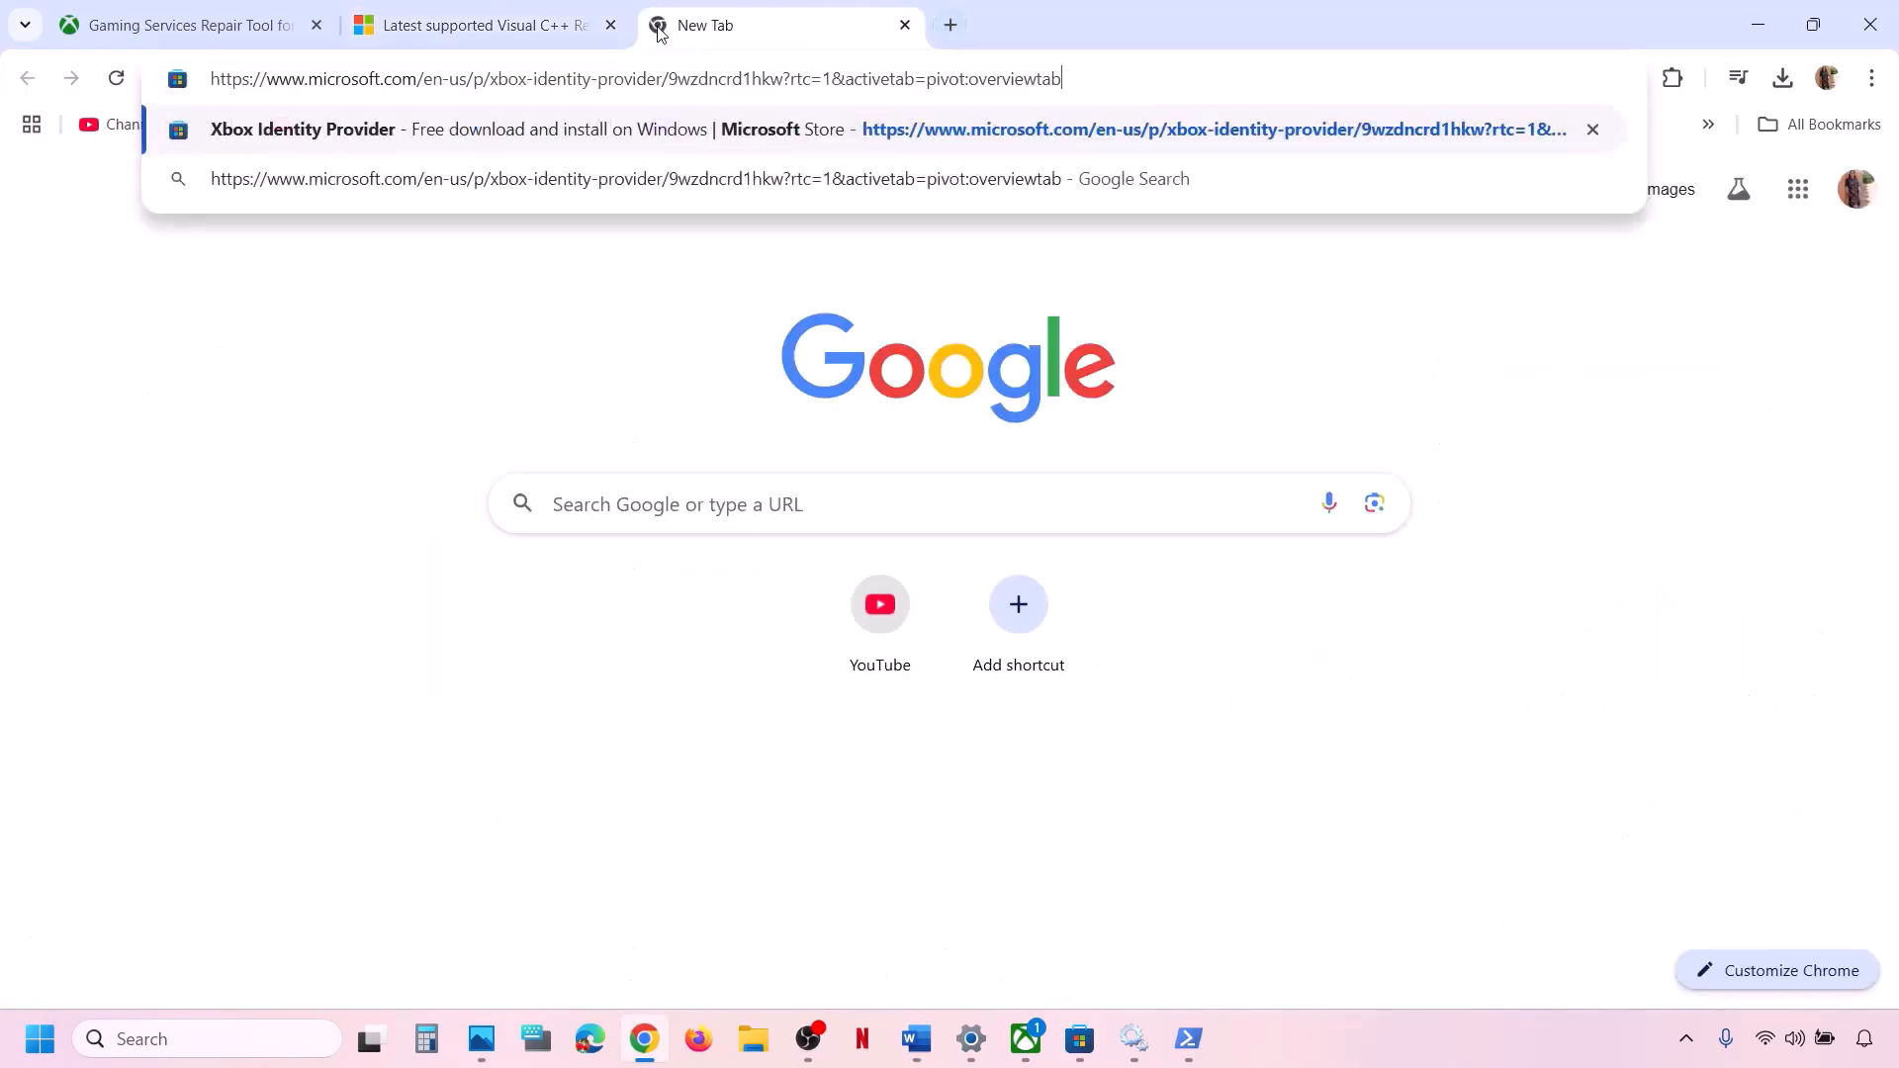
key("Return")
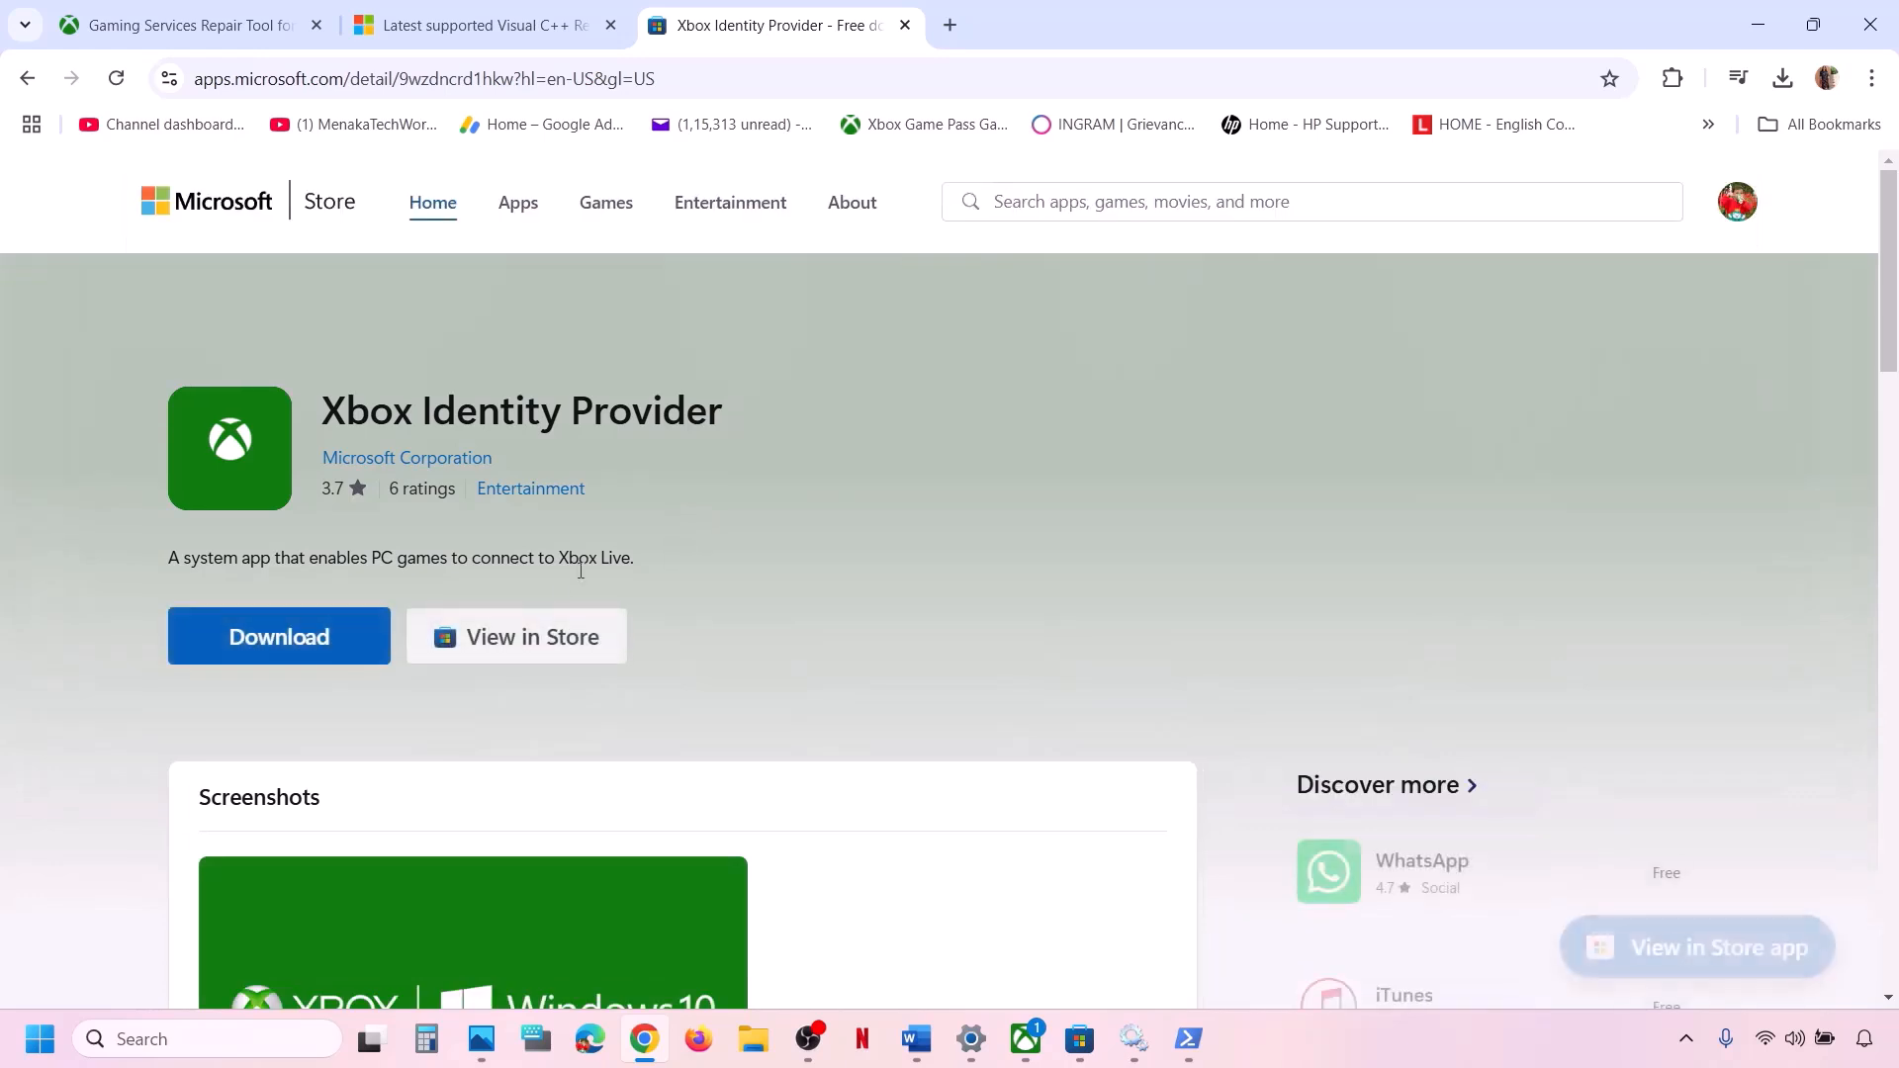
left_click(277, 635)
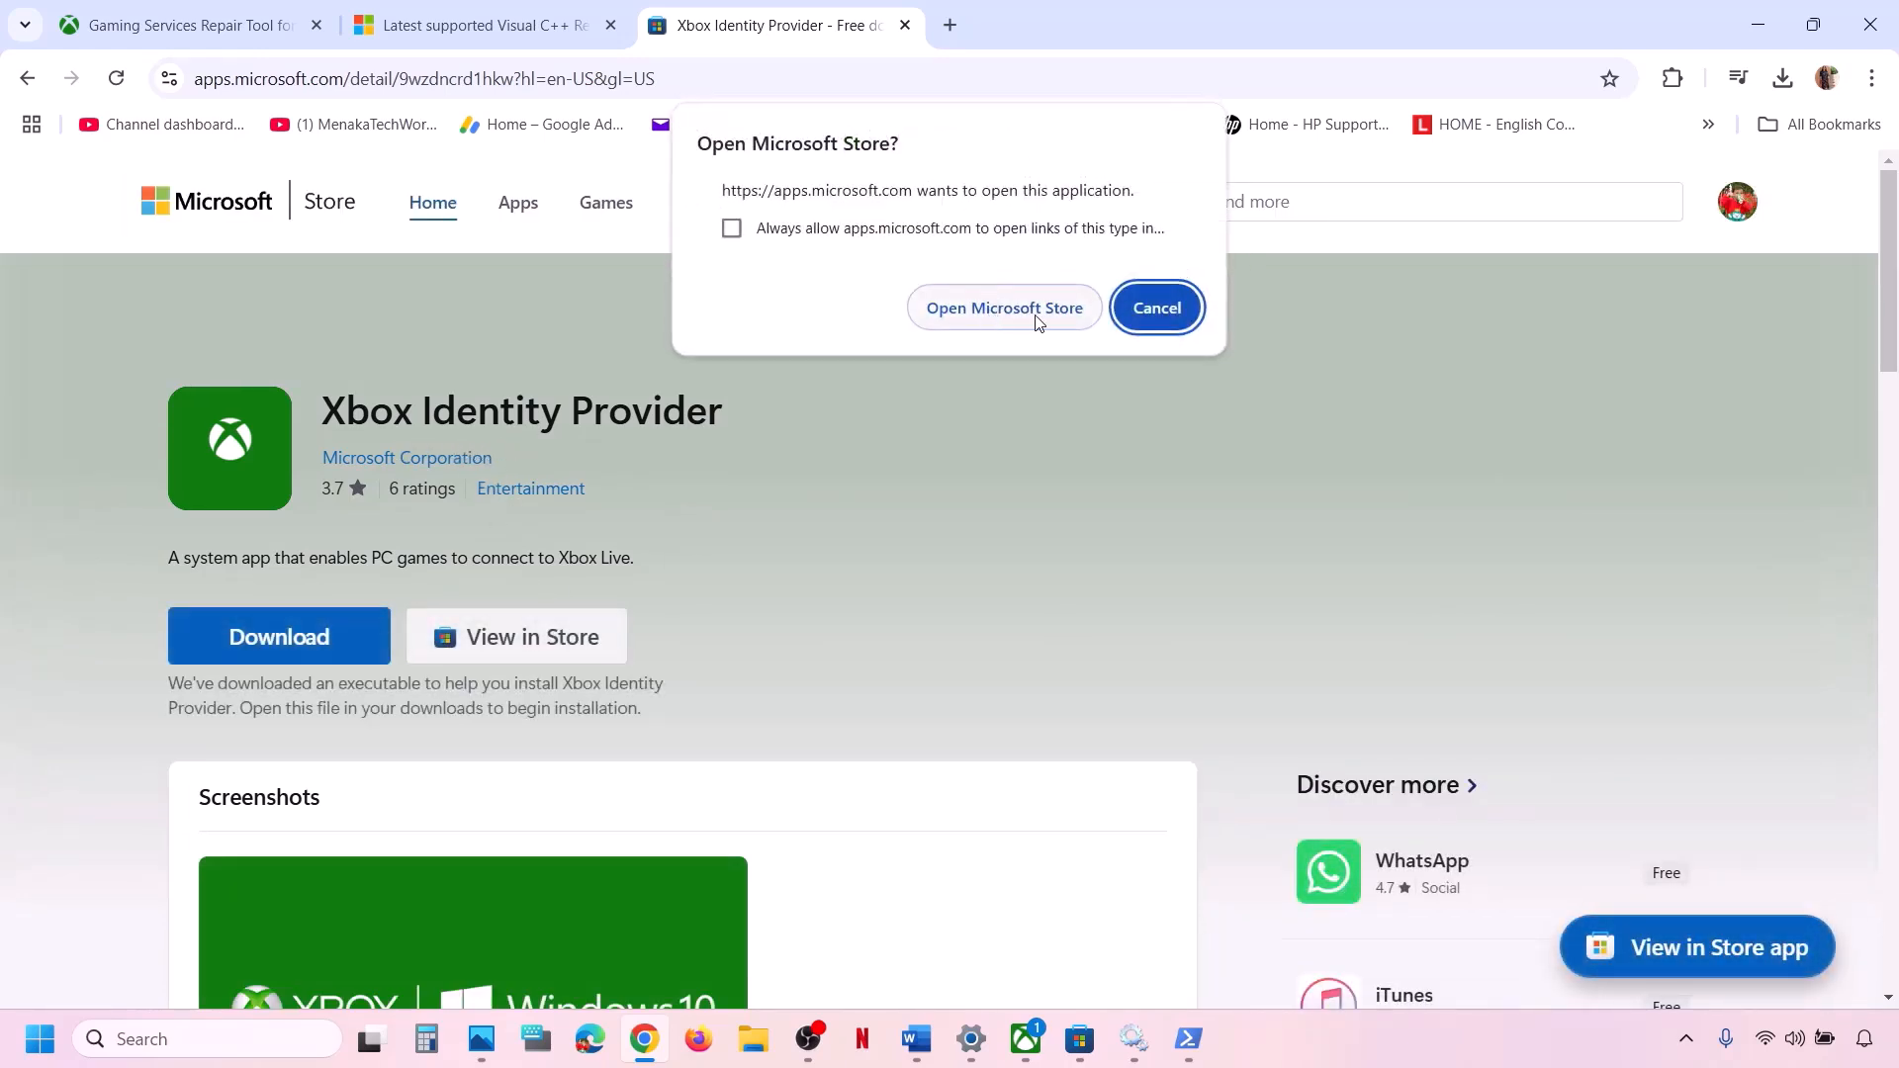
left_click(999, 312)
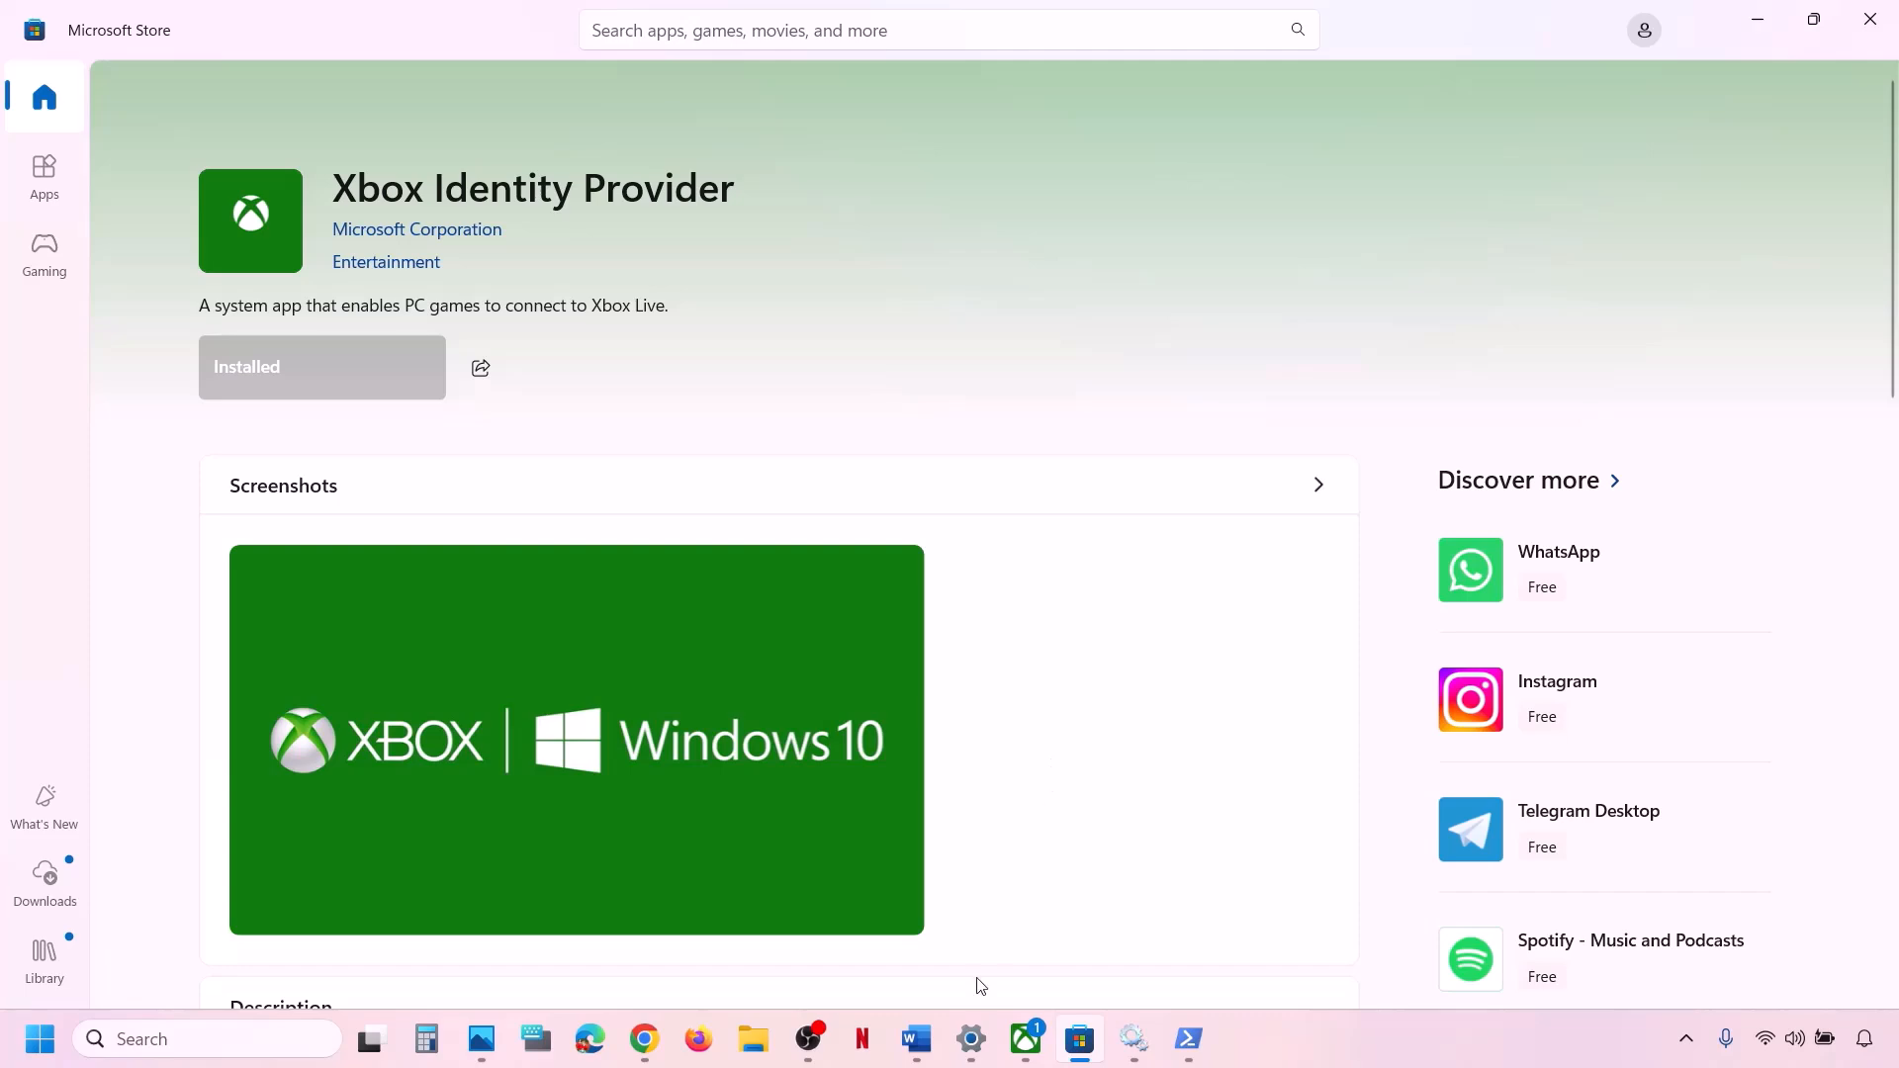
Switch back to the Word notes and highlight the Step 22 text about reinstalling the game to a different drive
left_click(917, 1039)
scroll(706, 746, "down", 3)
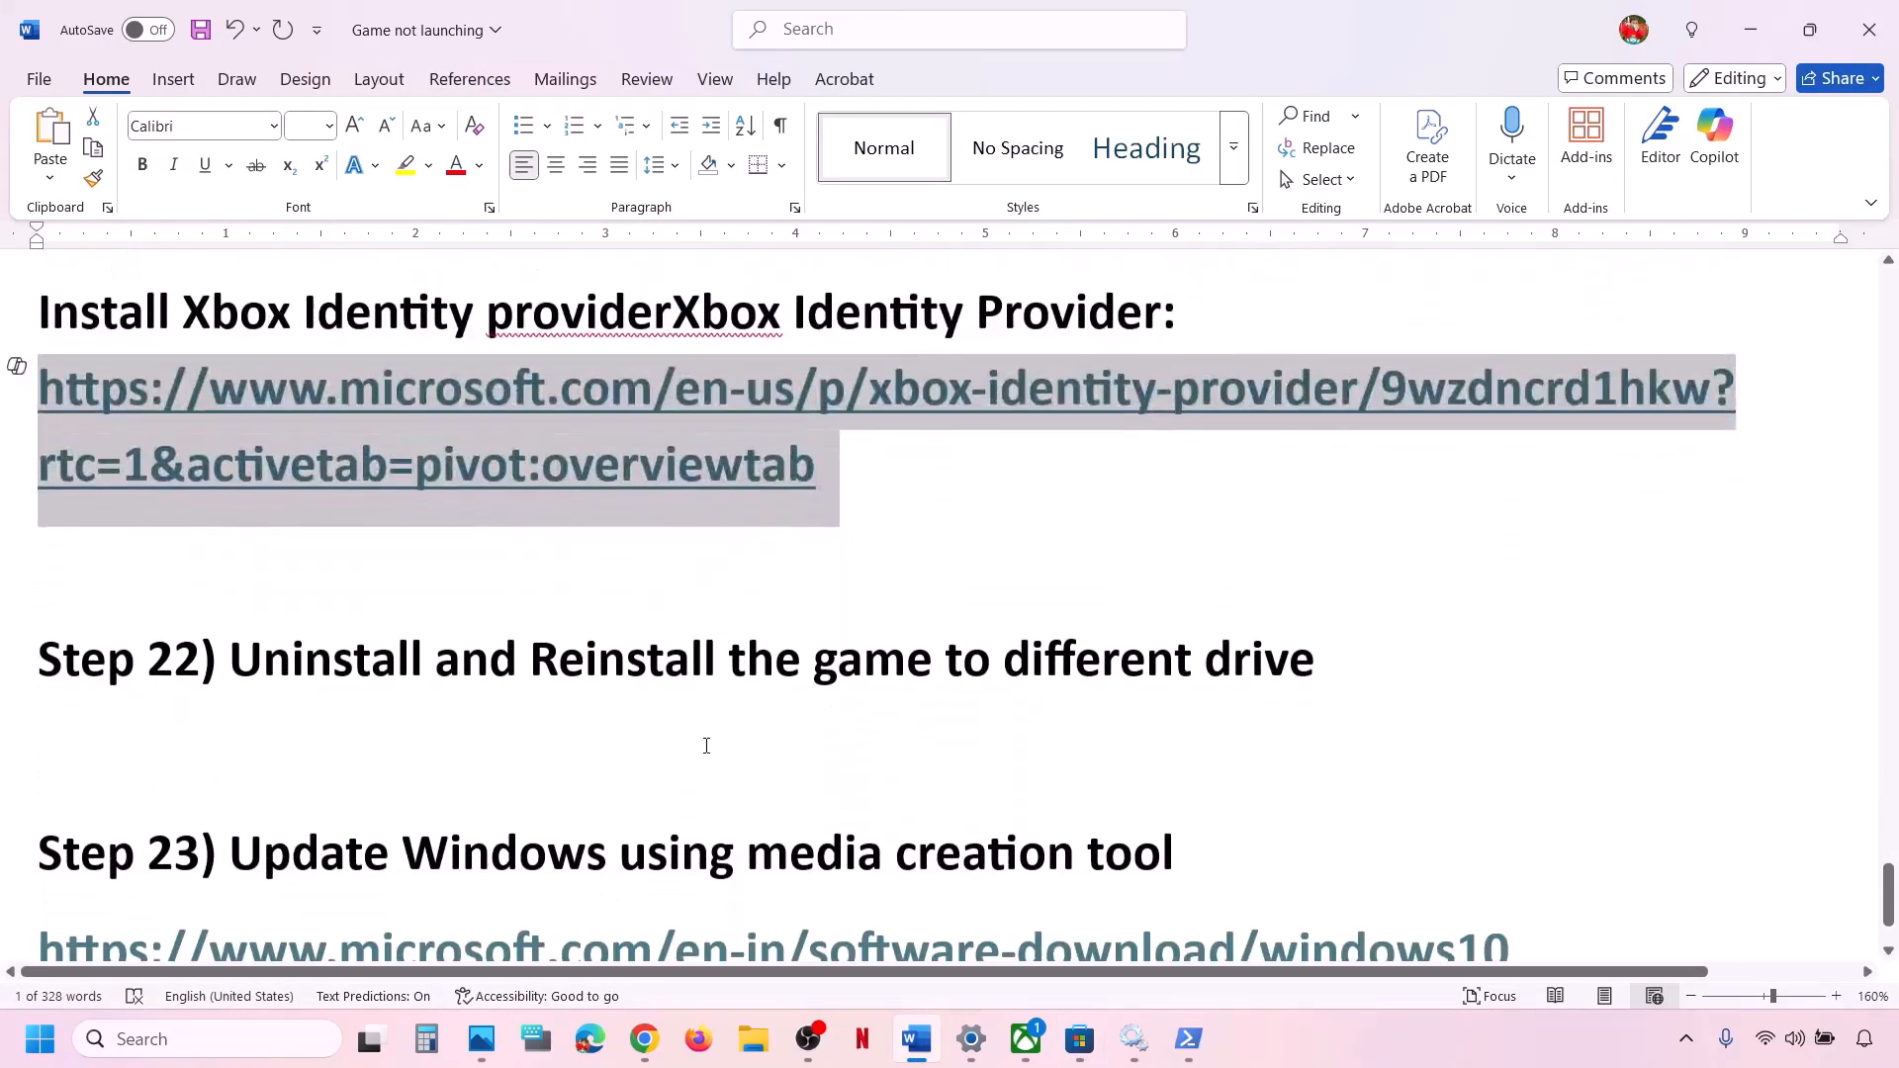
scroll(706, 746, "up", 1)
left_click_drag(347, 769, 1384, 738)
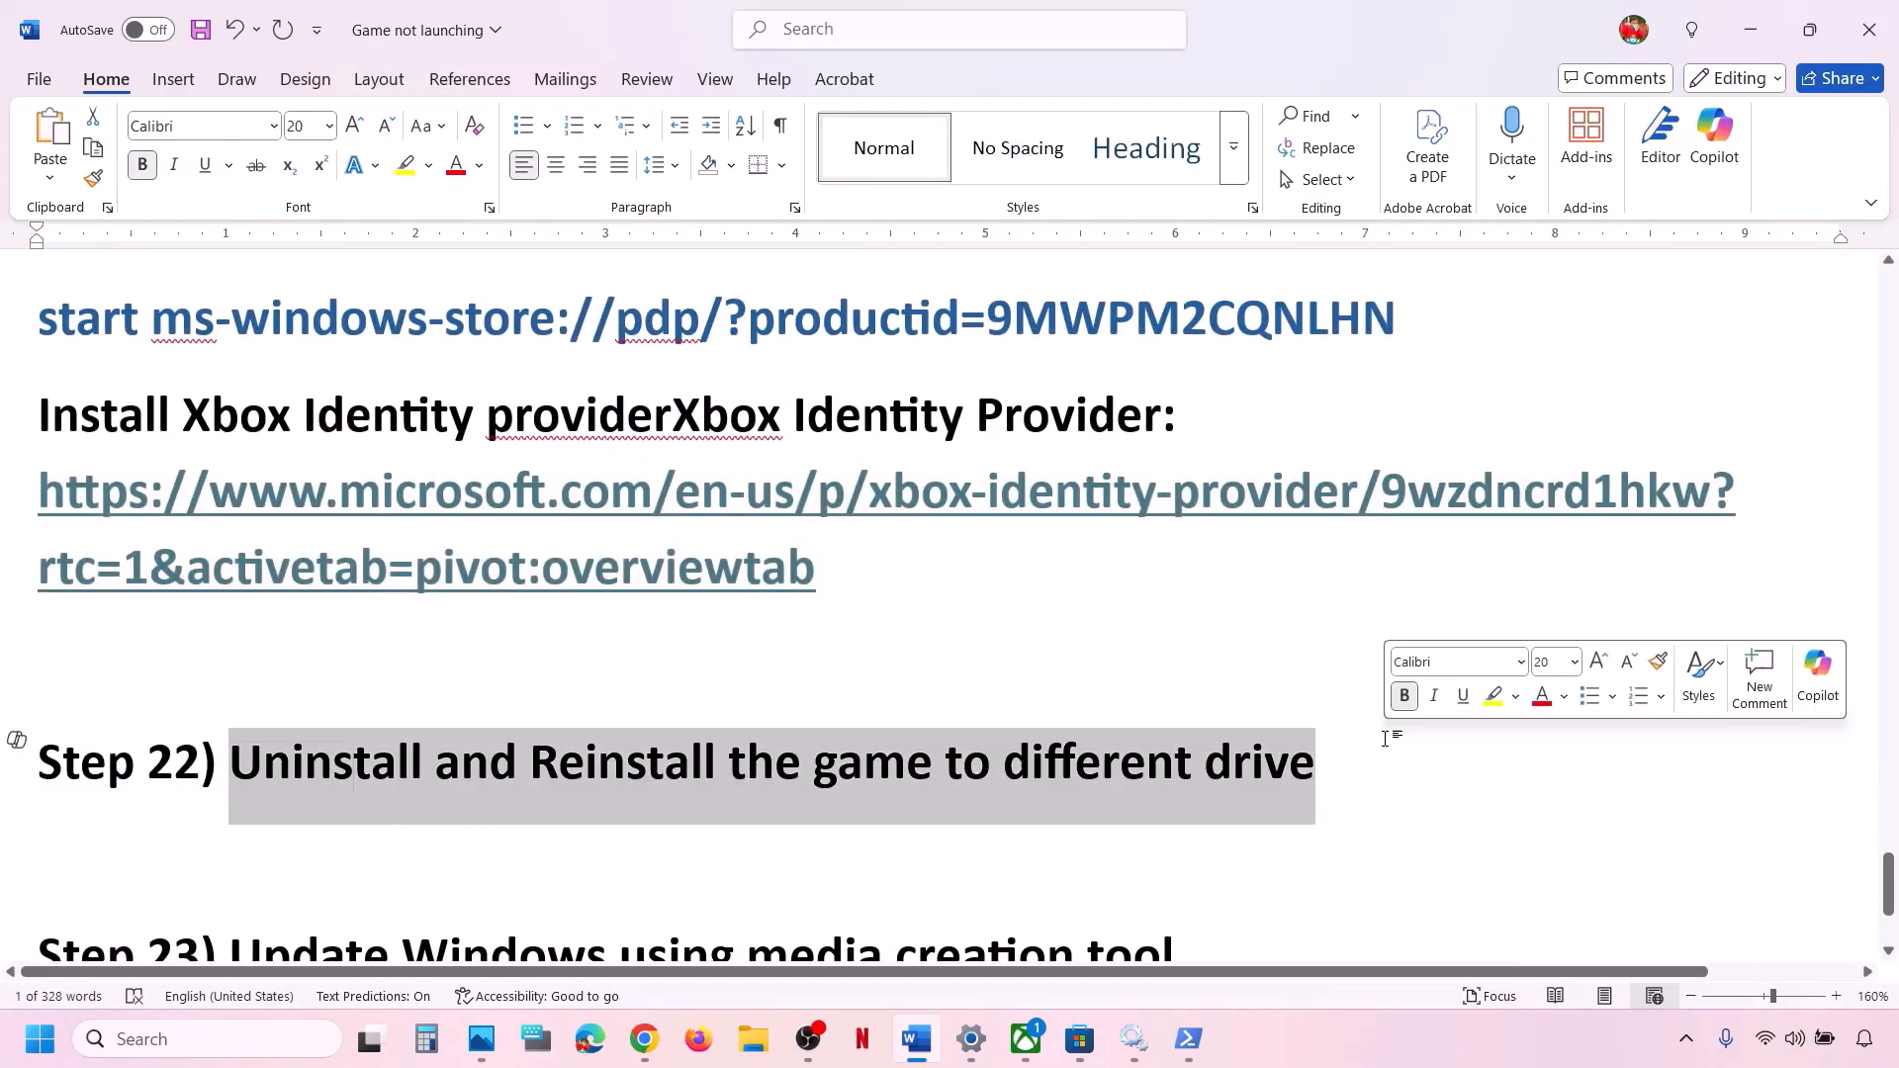
left_click(1384, 739)
Switch to Settings, open the System storage page and expand the advanced storage settings
key("alt+Tab")
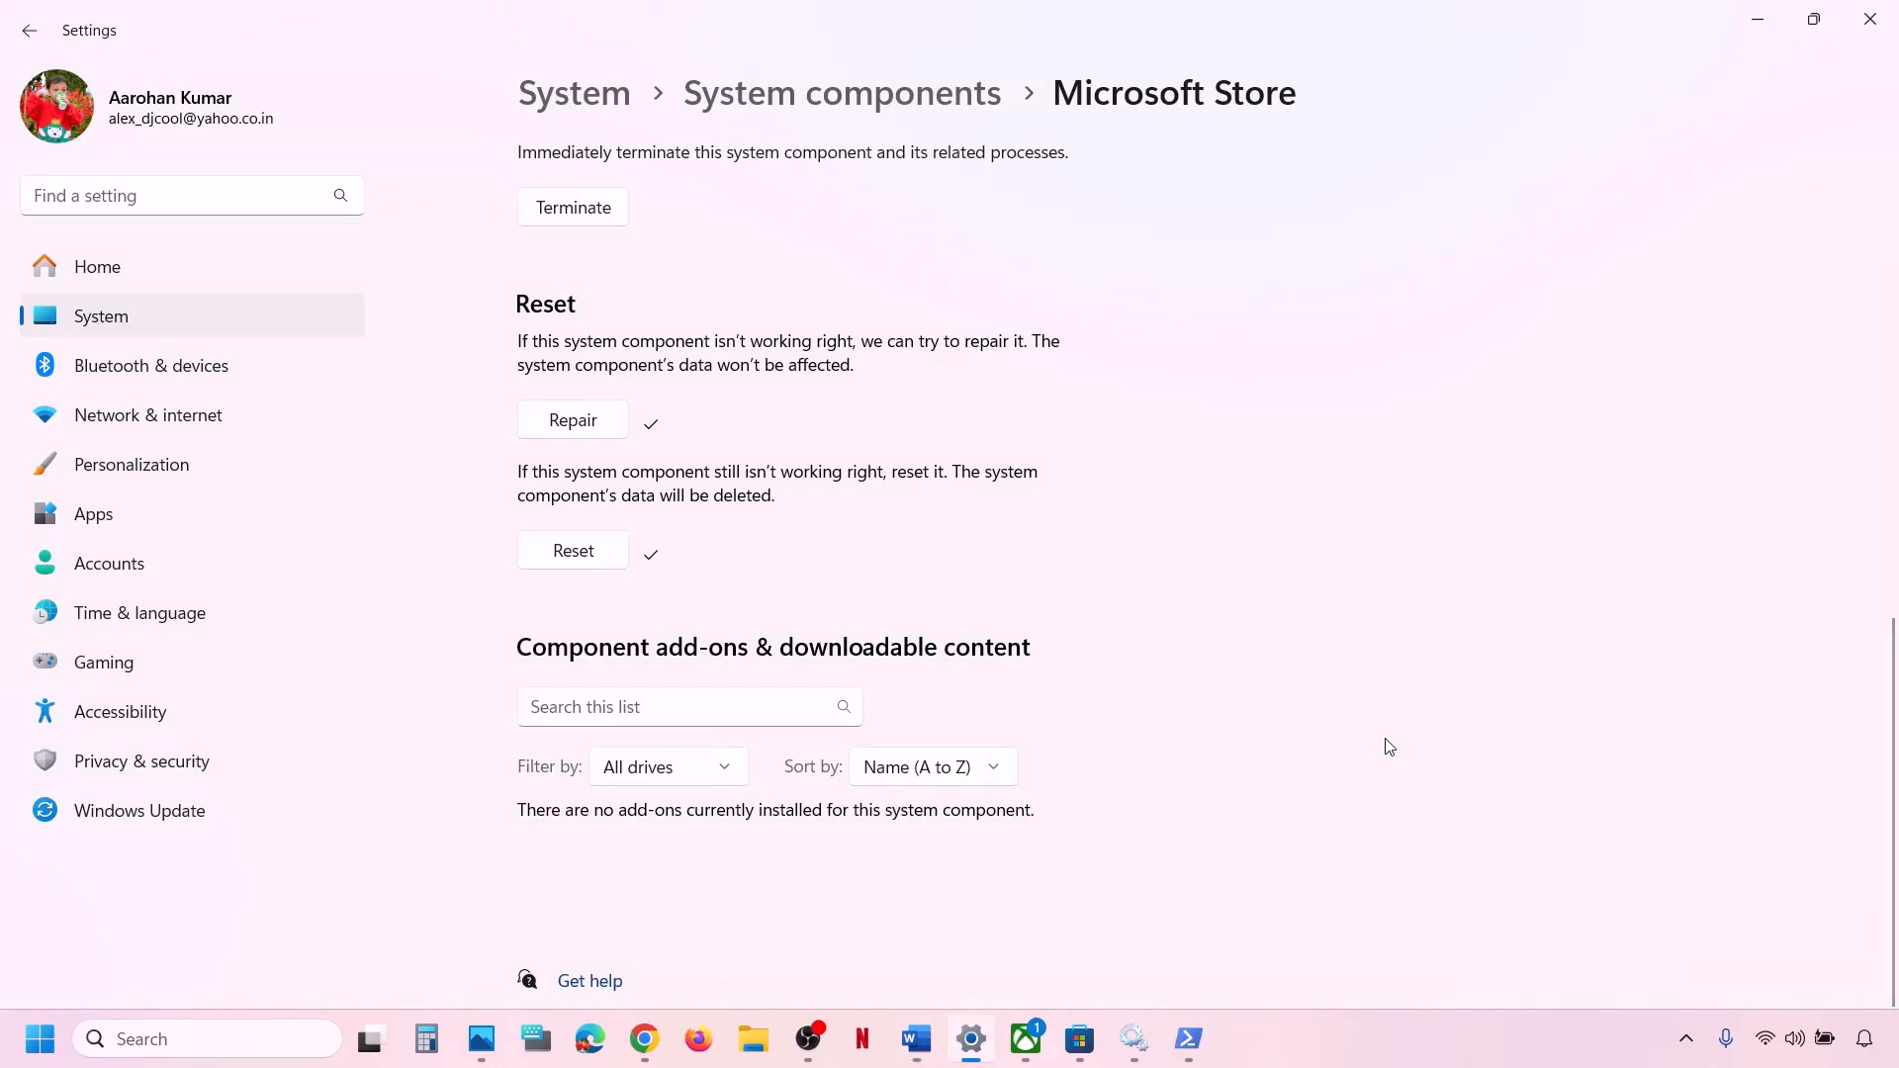
left_click(95, 330)
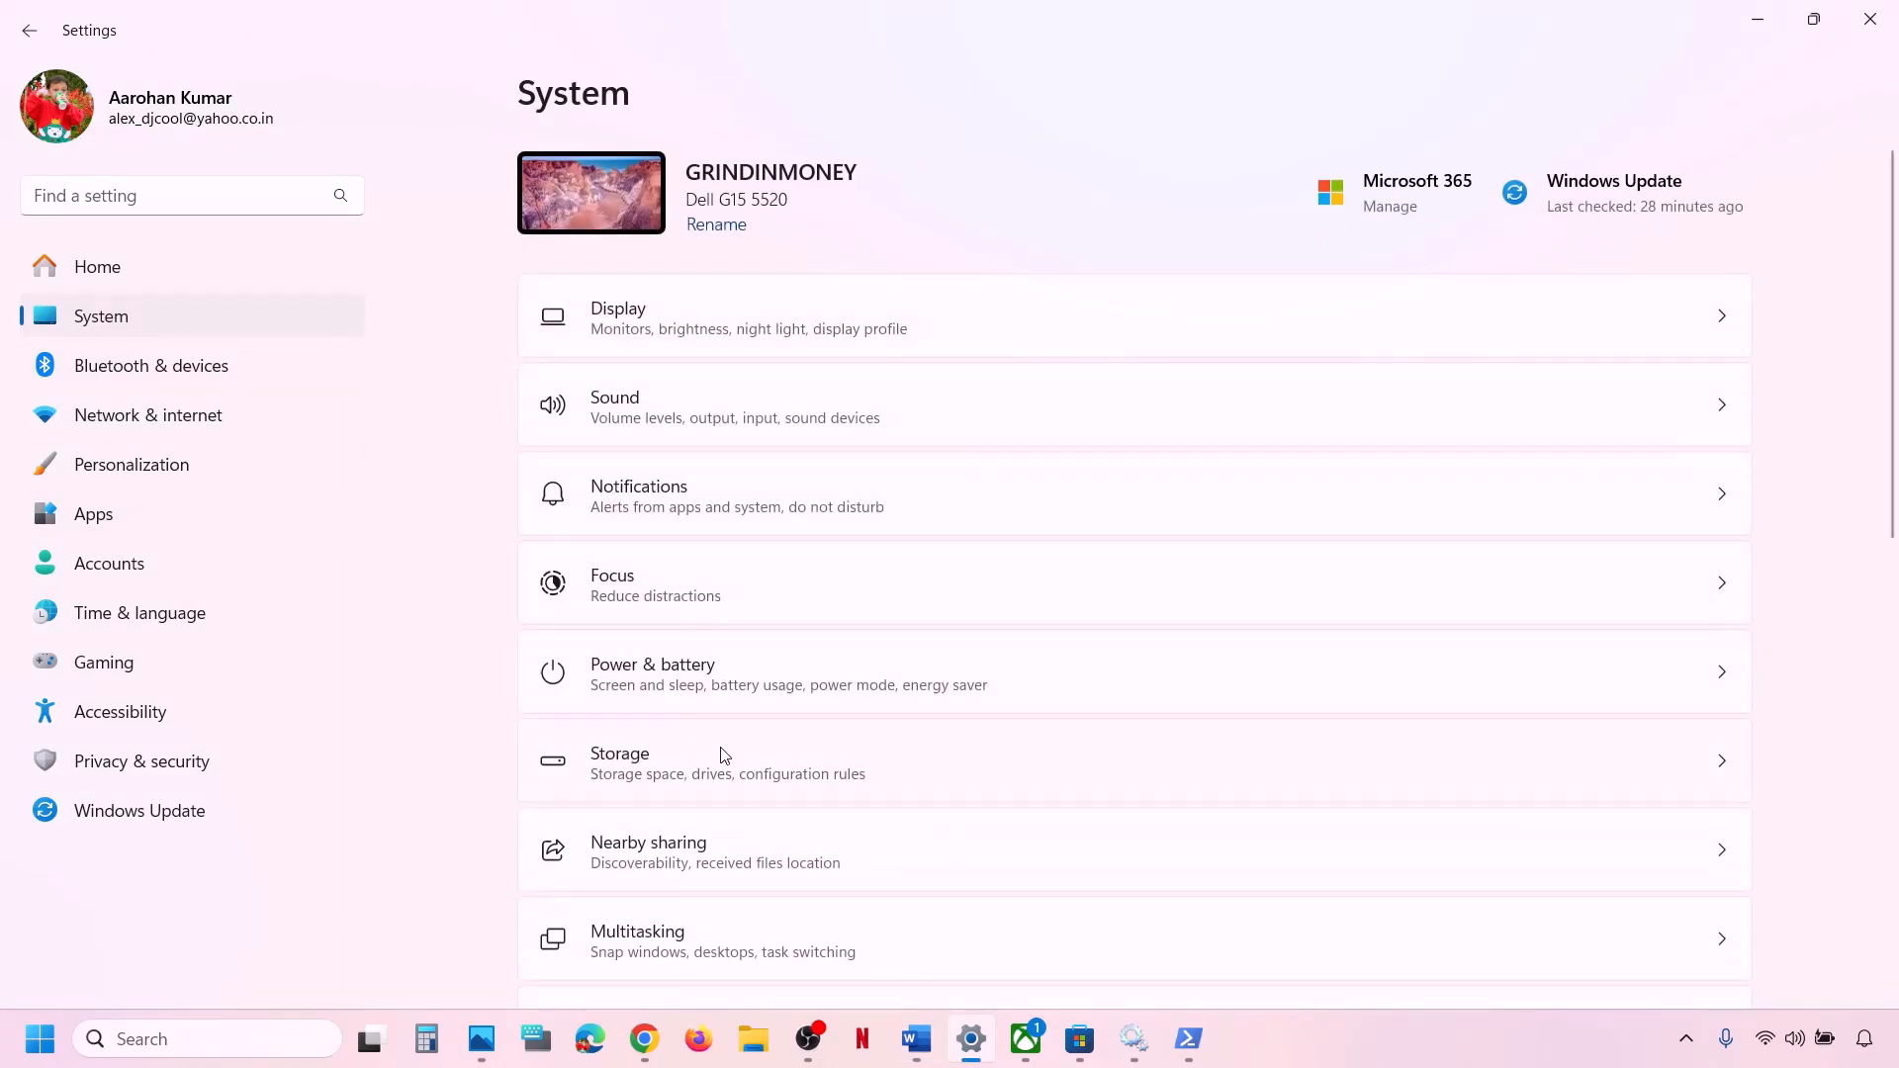
left_click(704, 772)
scroll(797, 602, "down", 5)
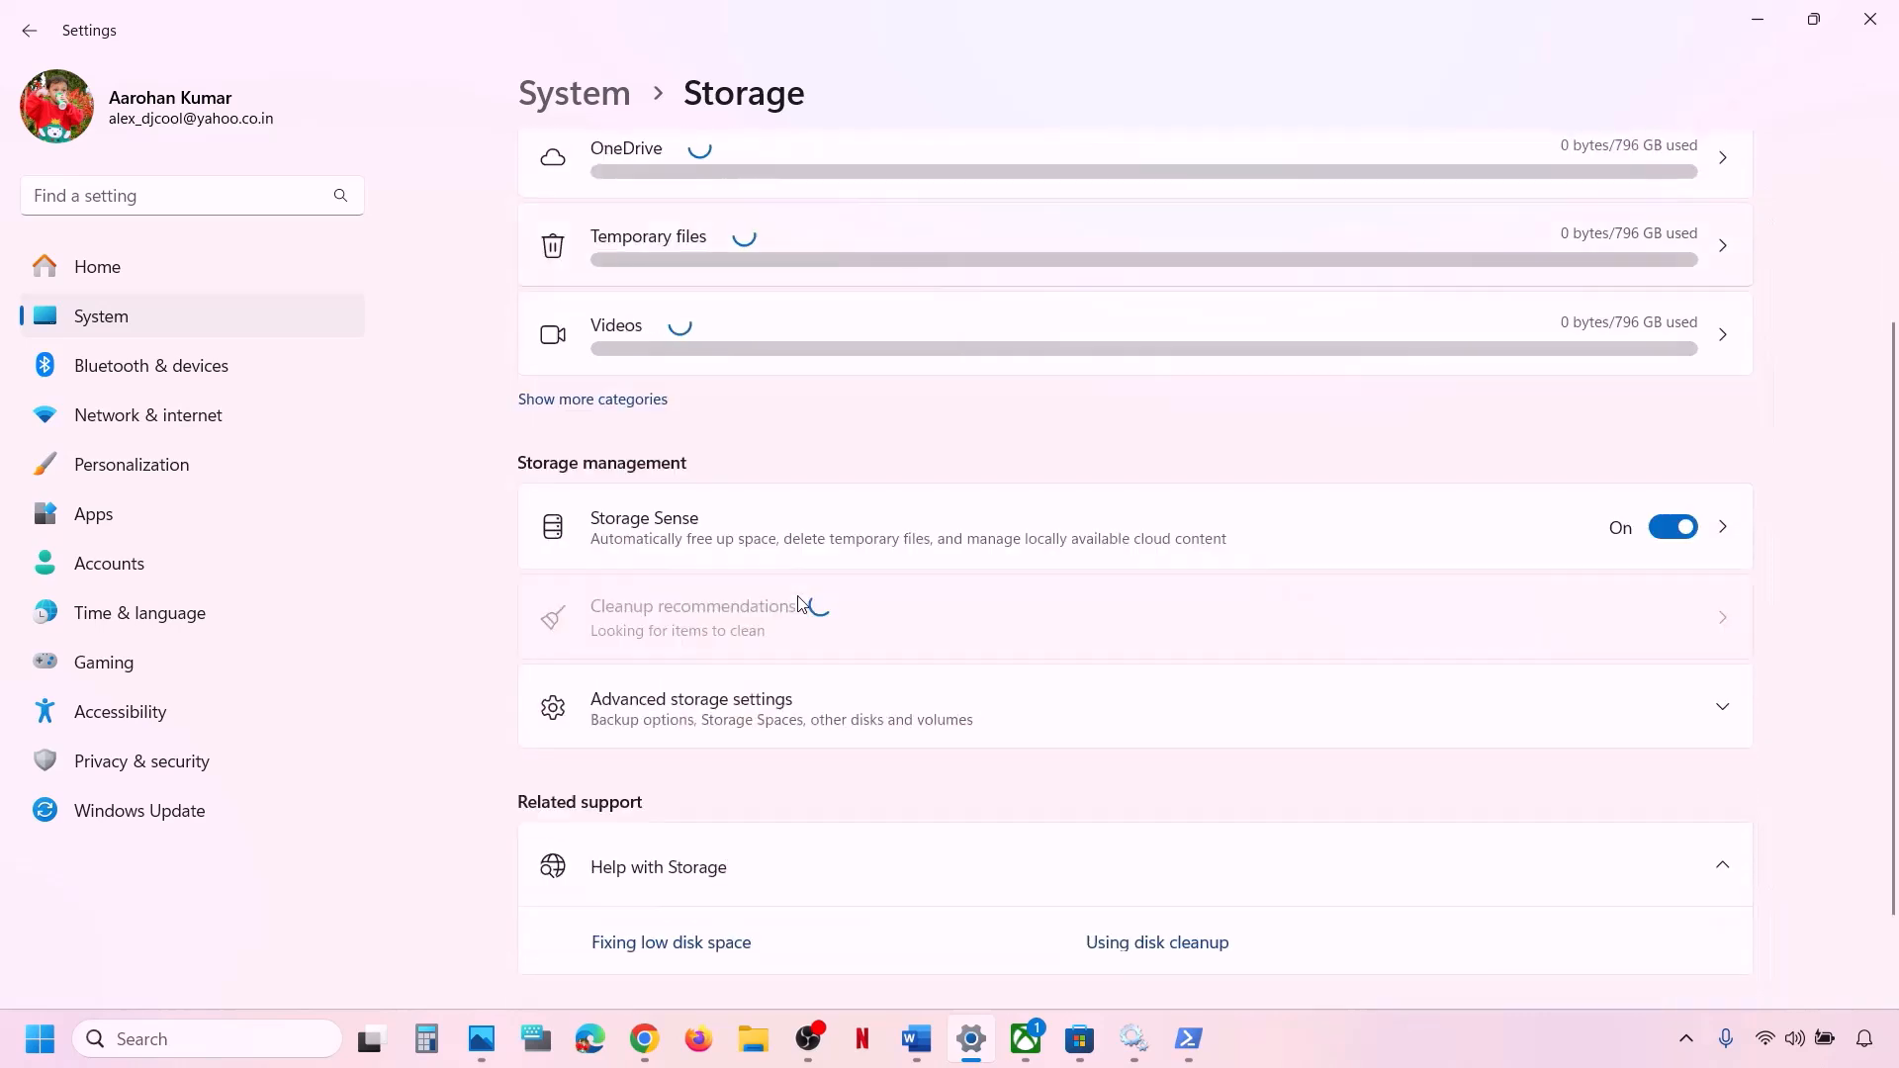
left_click(762, 621)
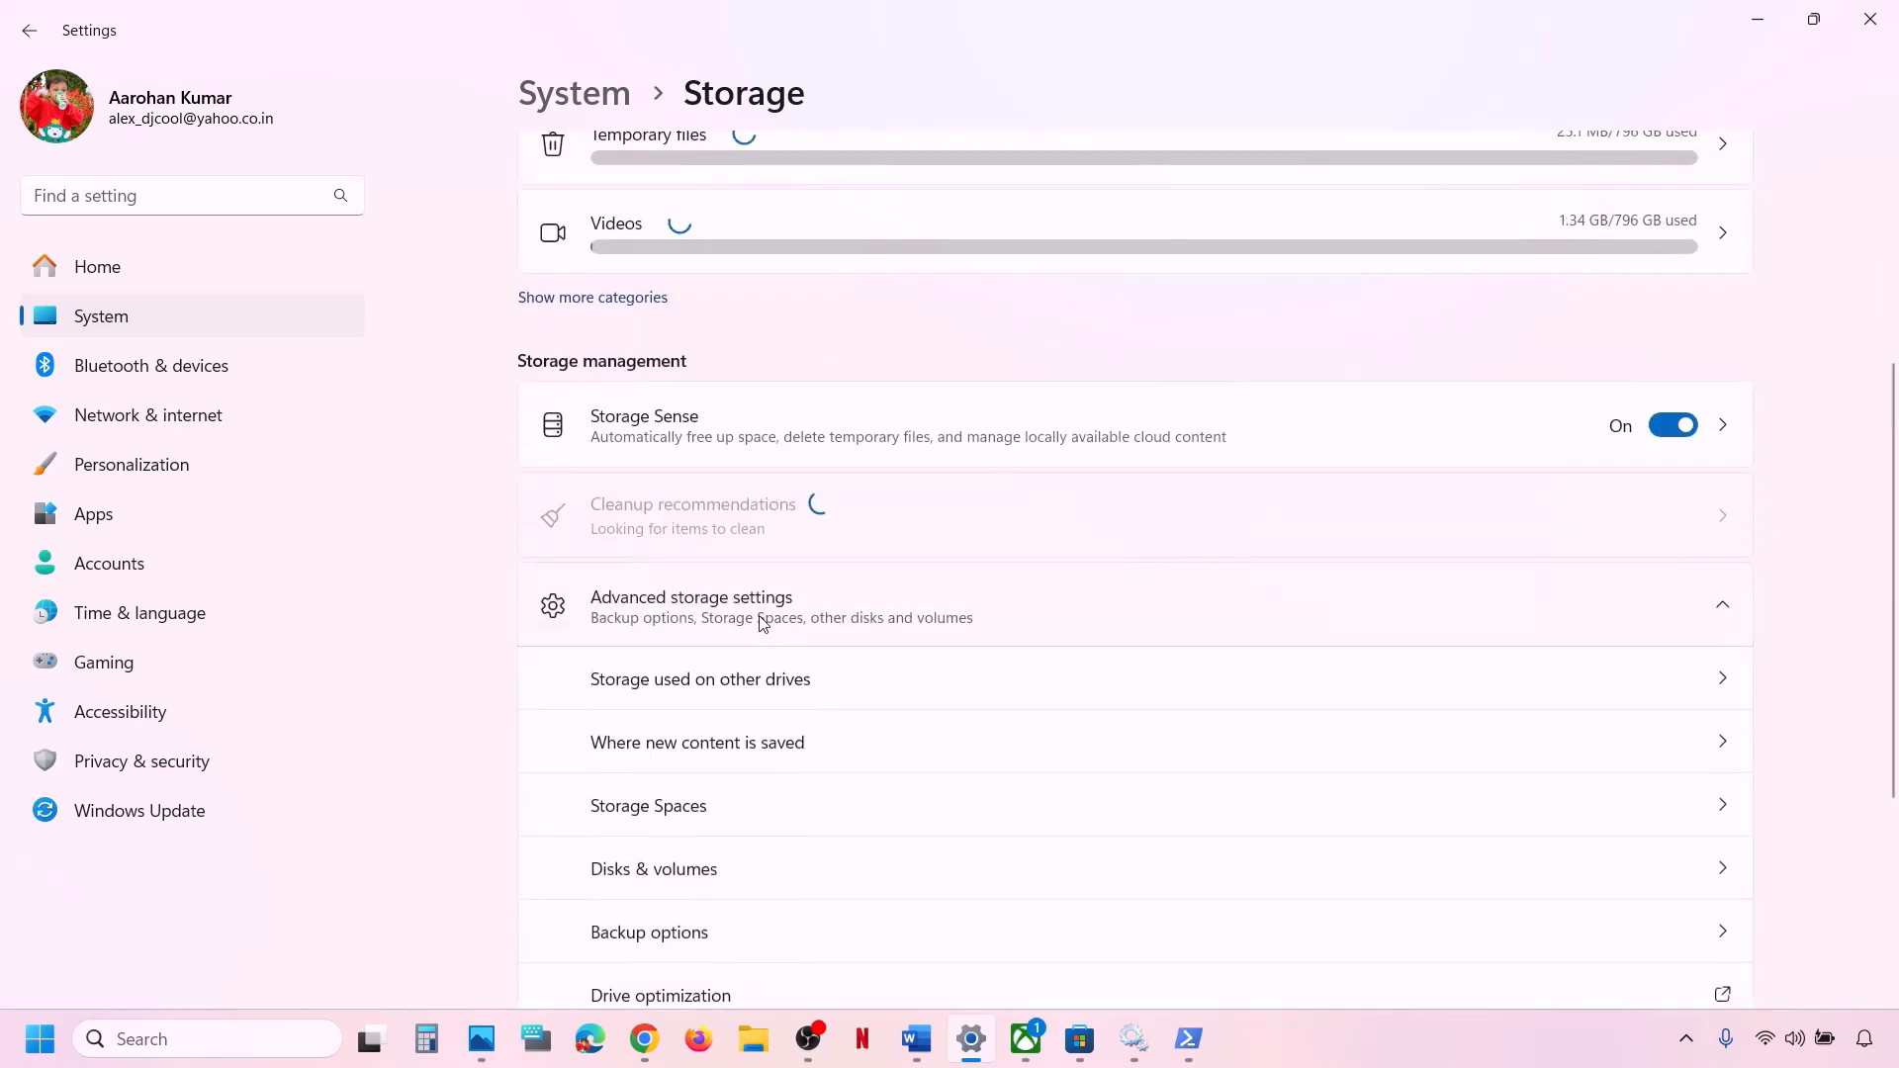
Close the update prompt in the Xbox app, reopen the app to let the update install, and maximize its window
left_click(1026, 1038)
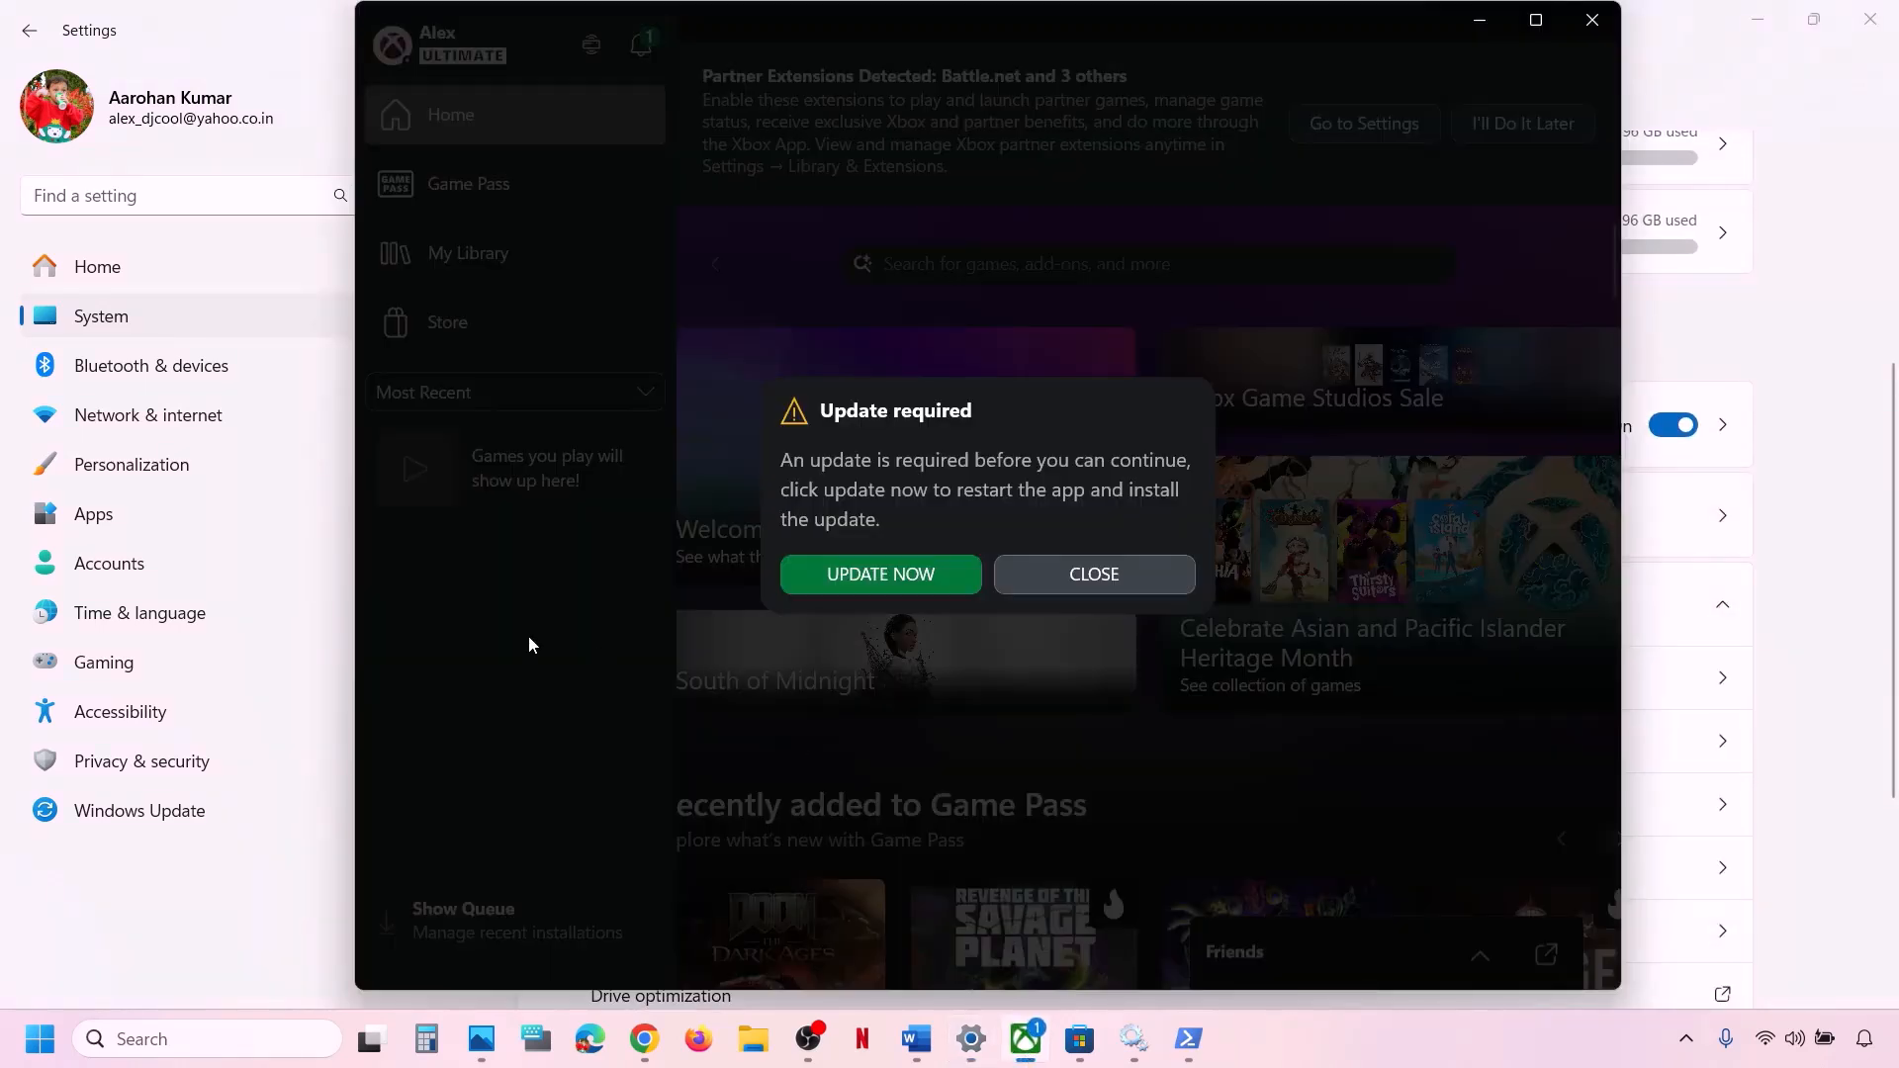
left_click(1090, 572)
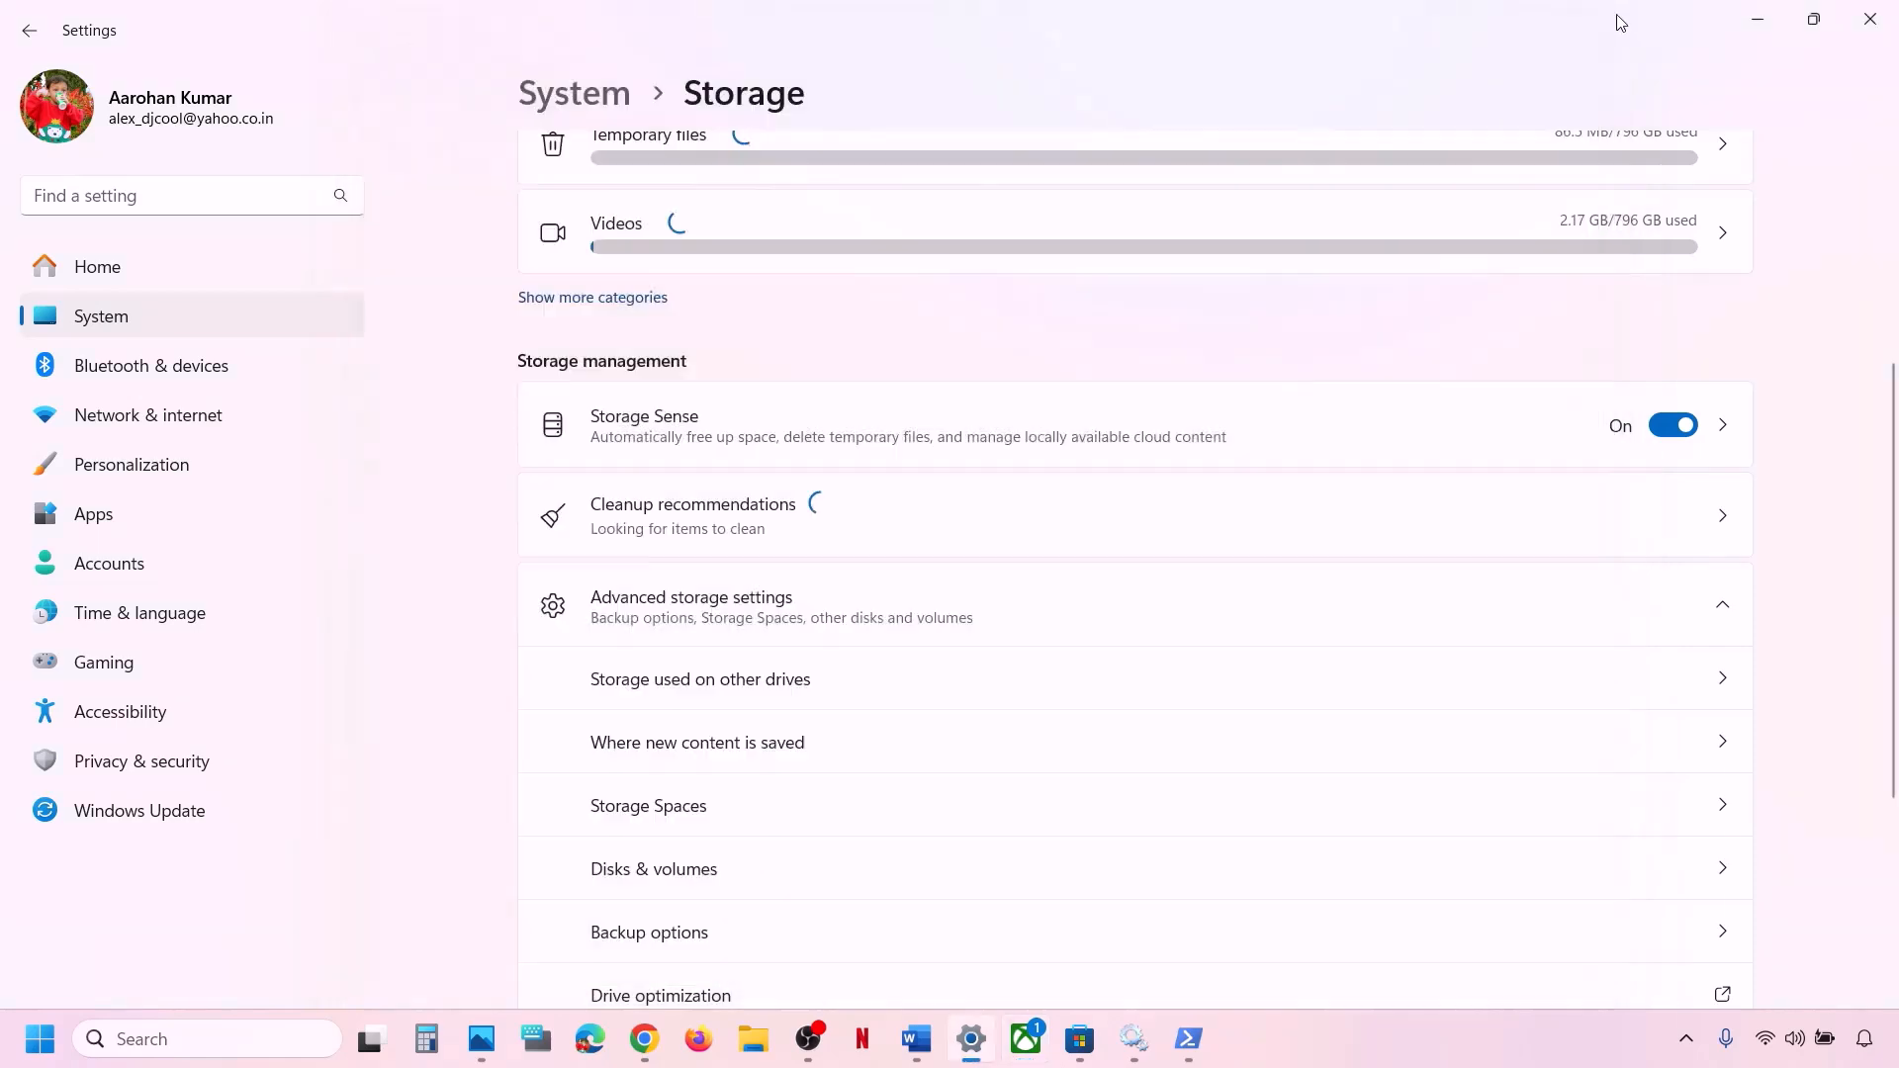
left_click(1025, 1038)
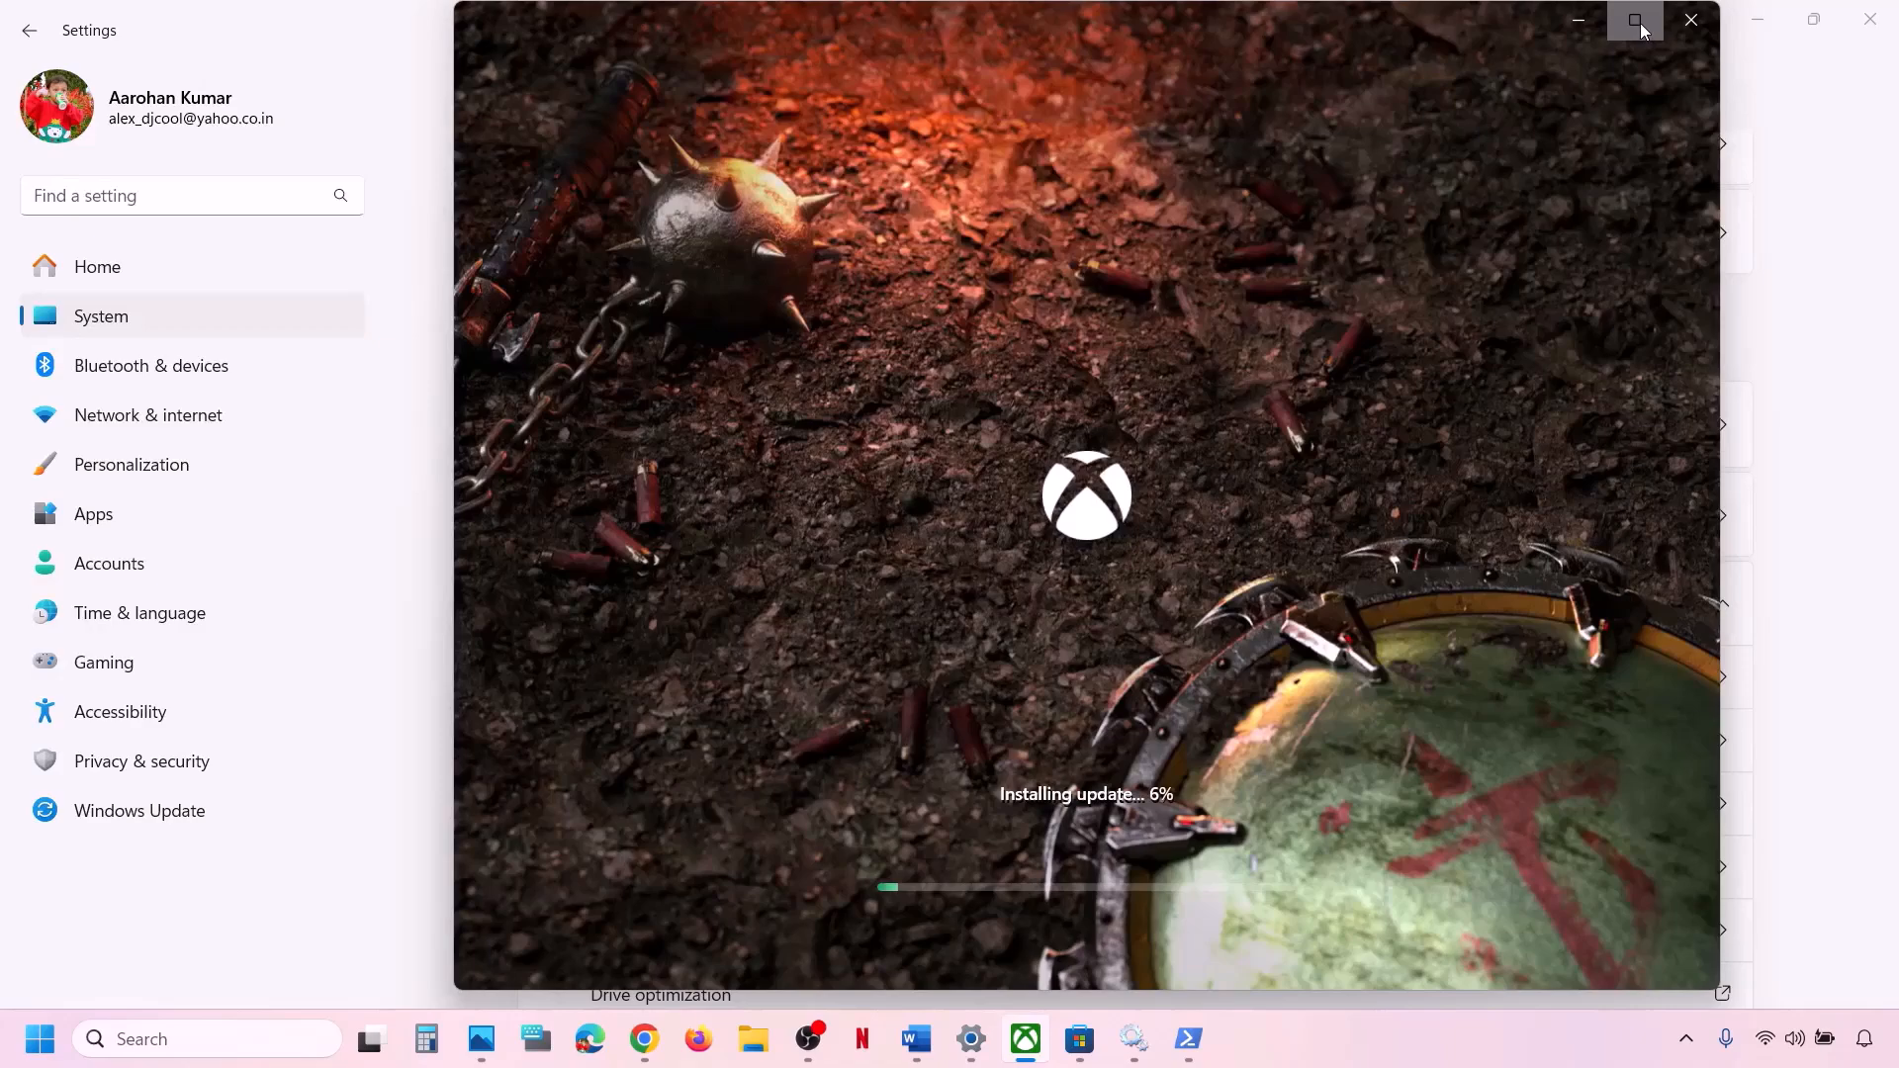
left_click(1638, 24)
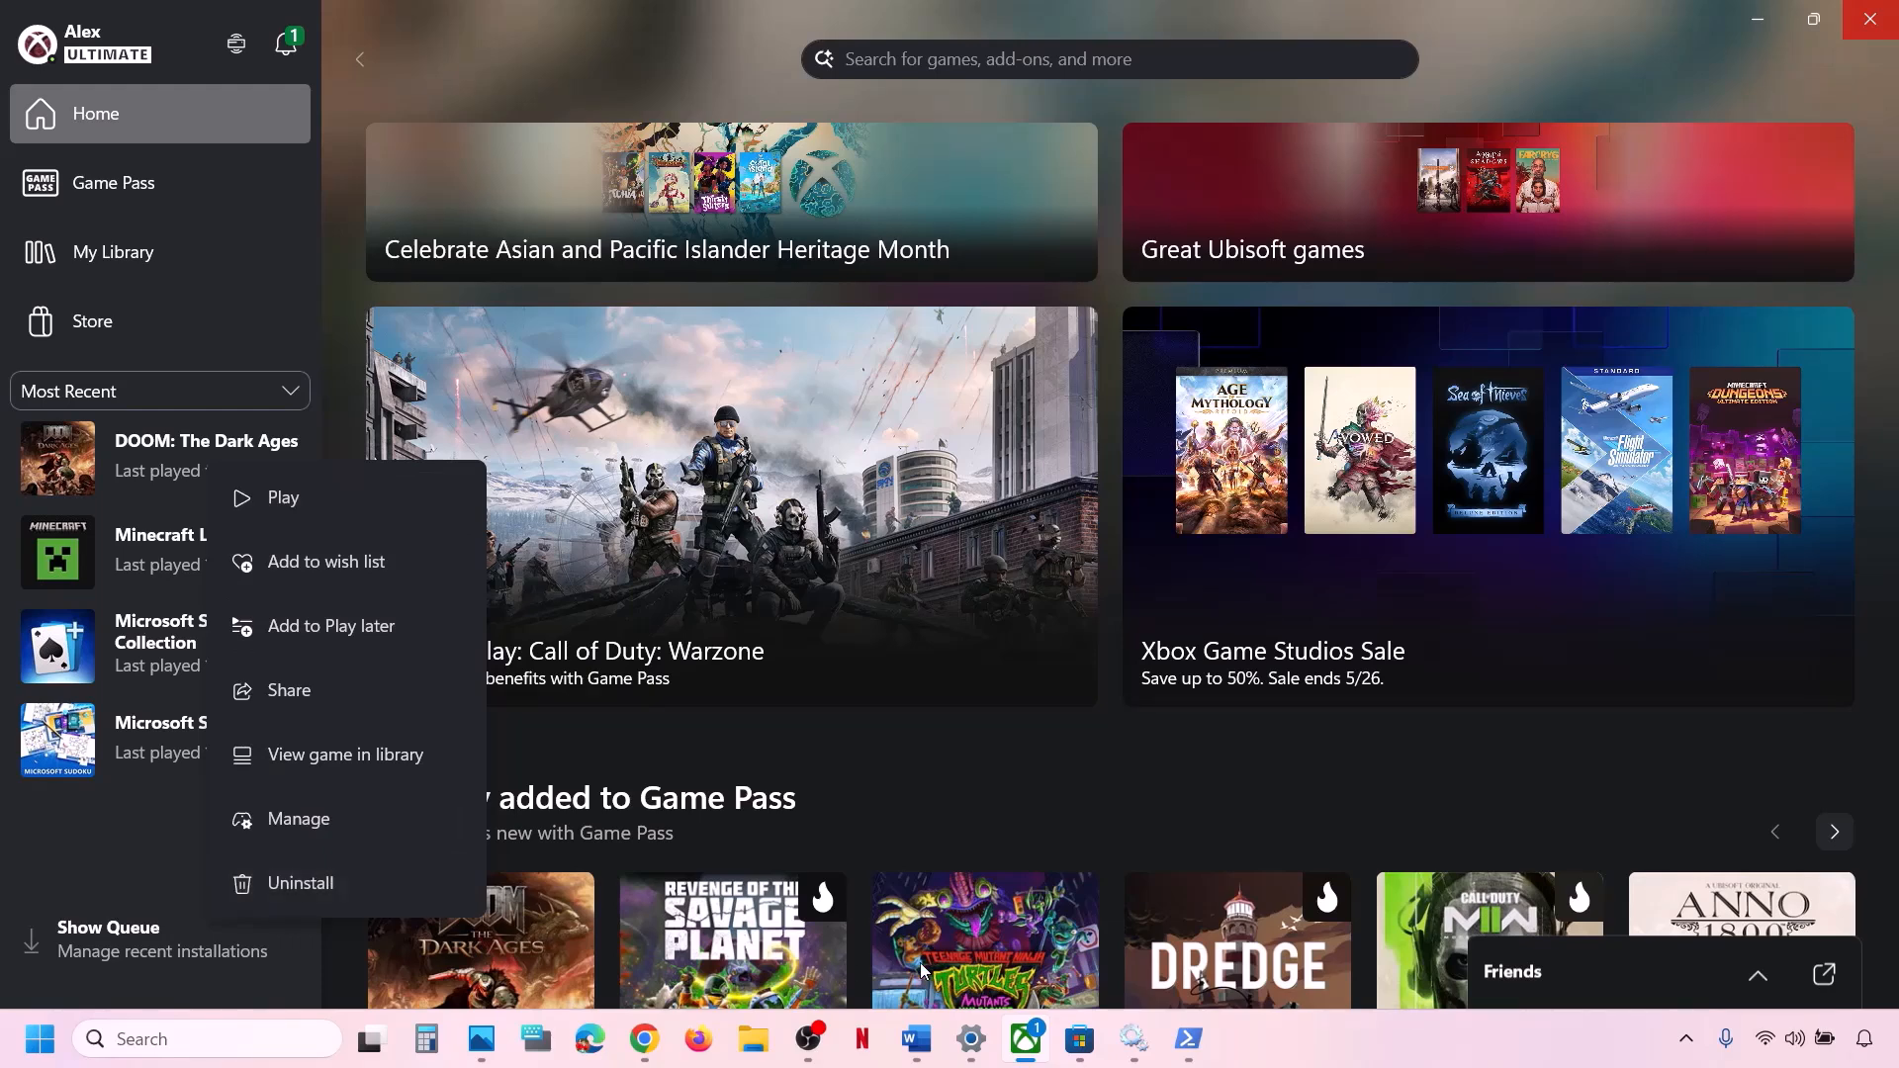
Return to the storage settings and open the page for where new content is saved
left_click(971, 1039)
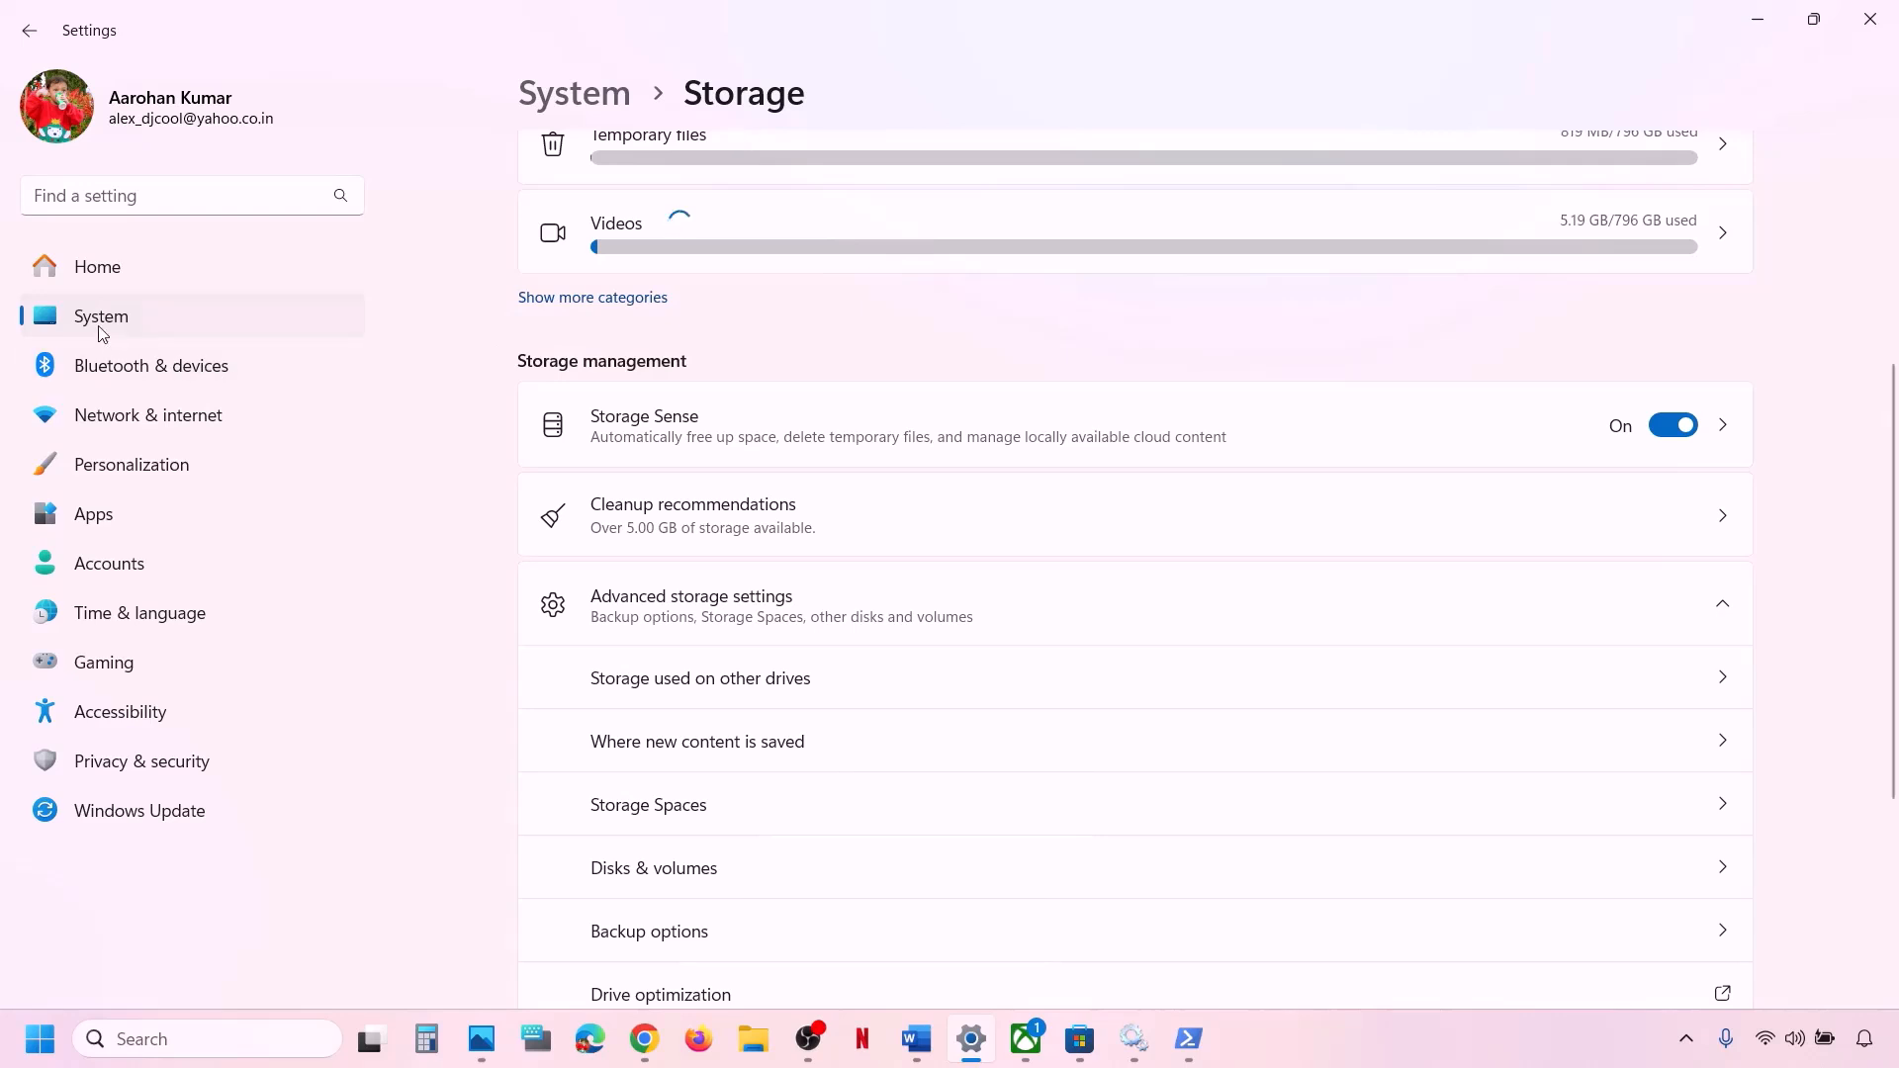
scroll(730, 776, "down", 2)
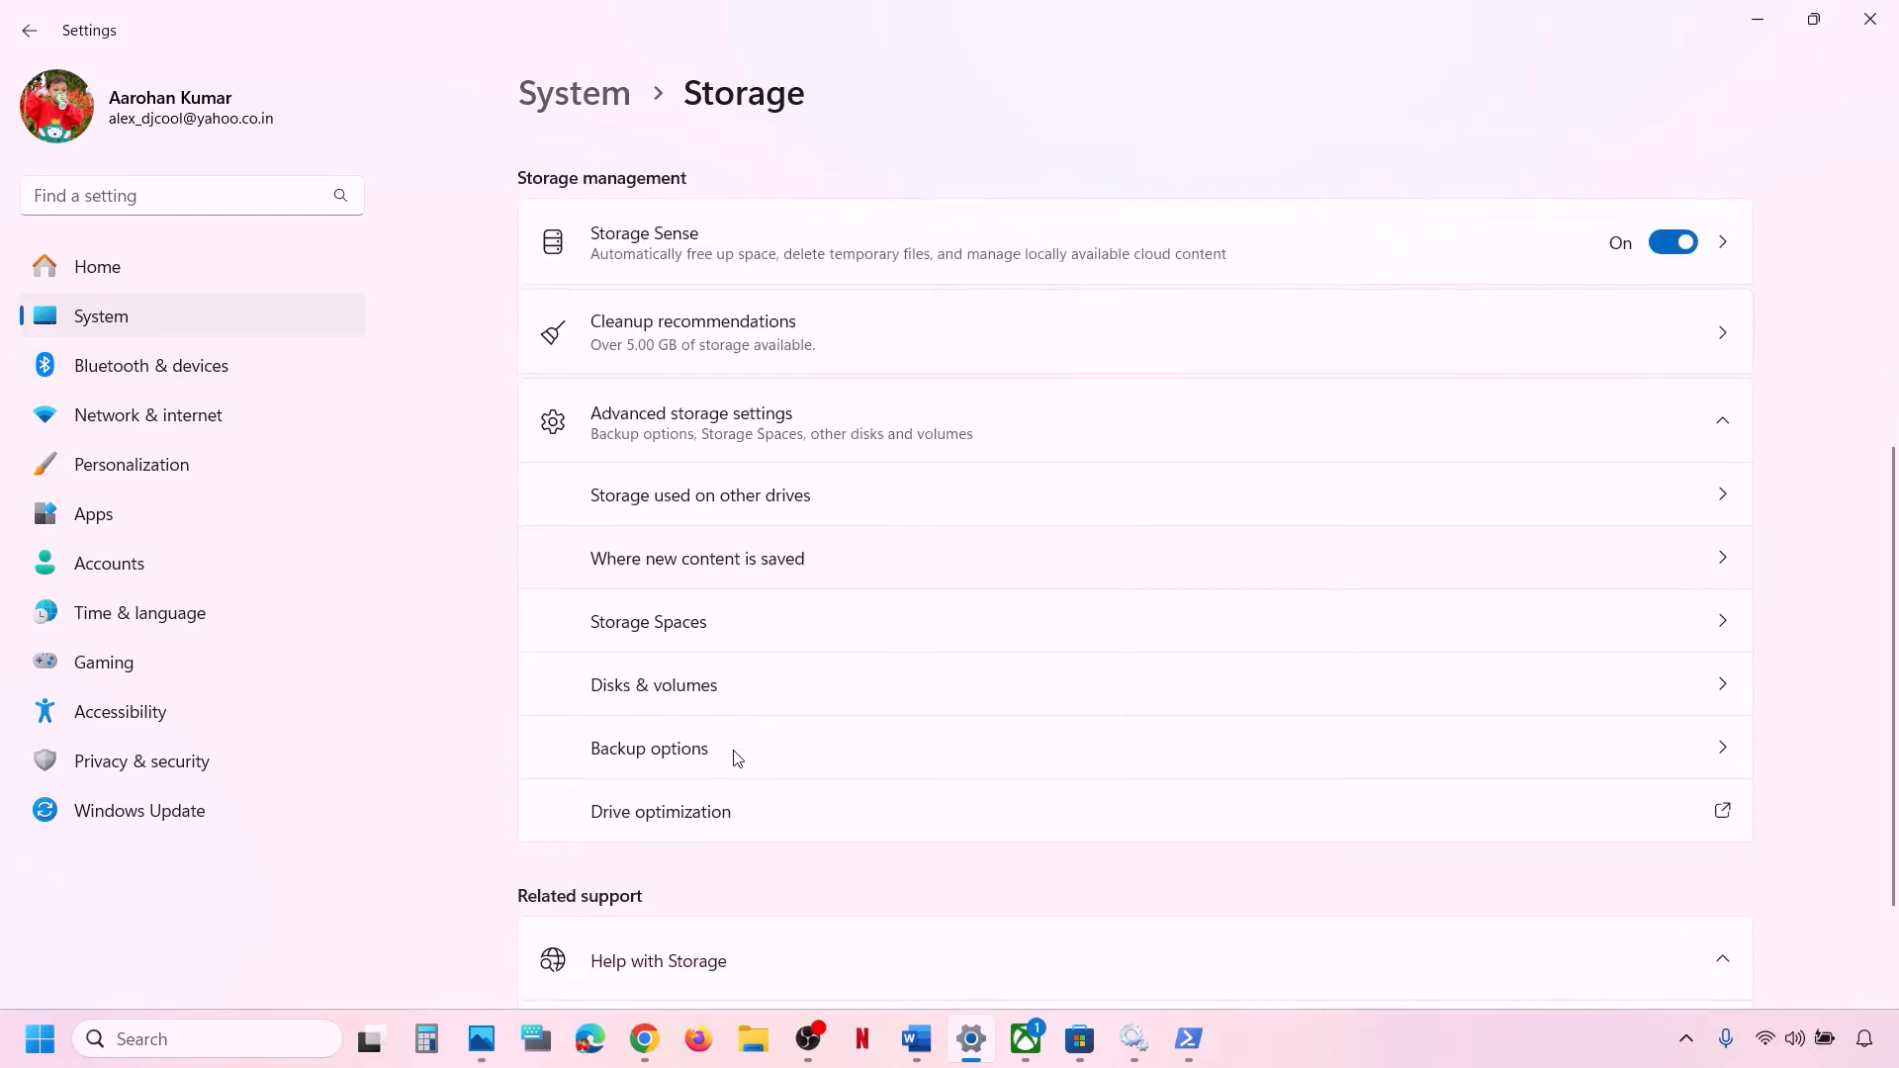
left_click(763, 570)
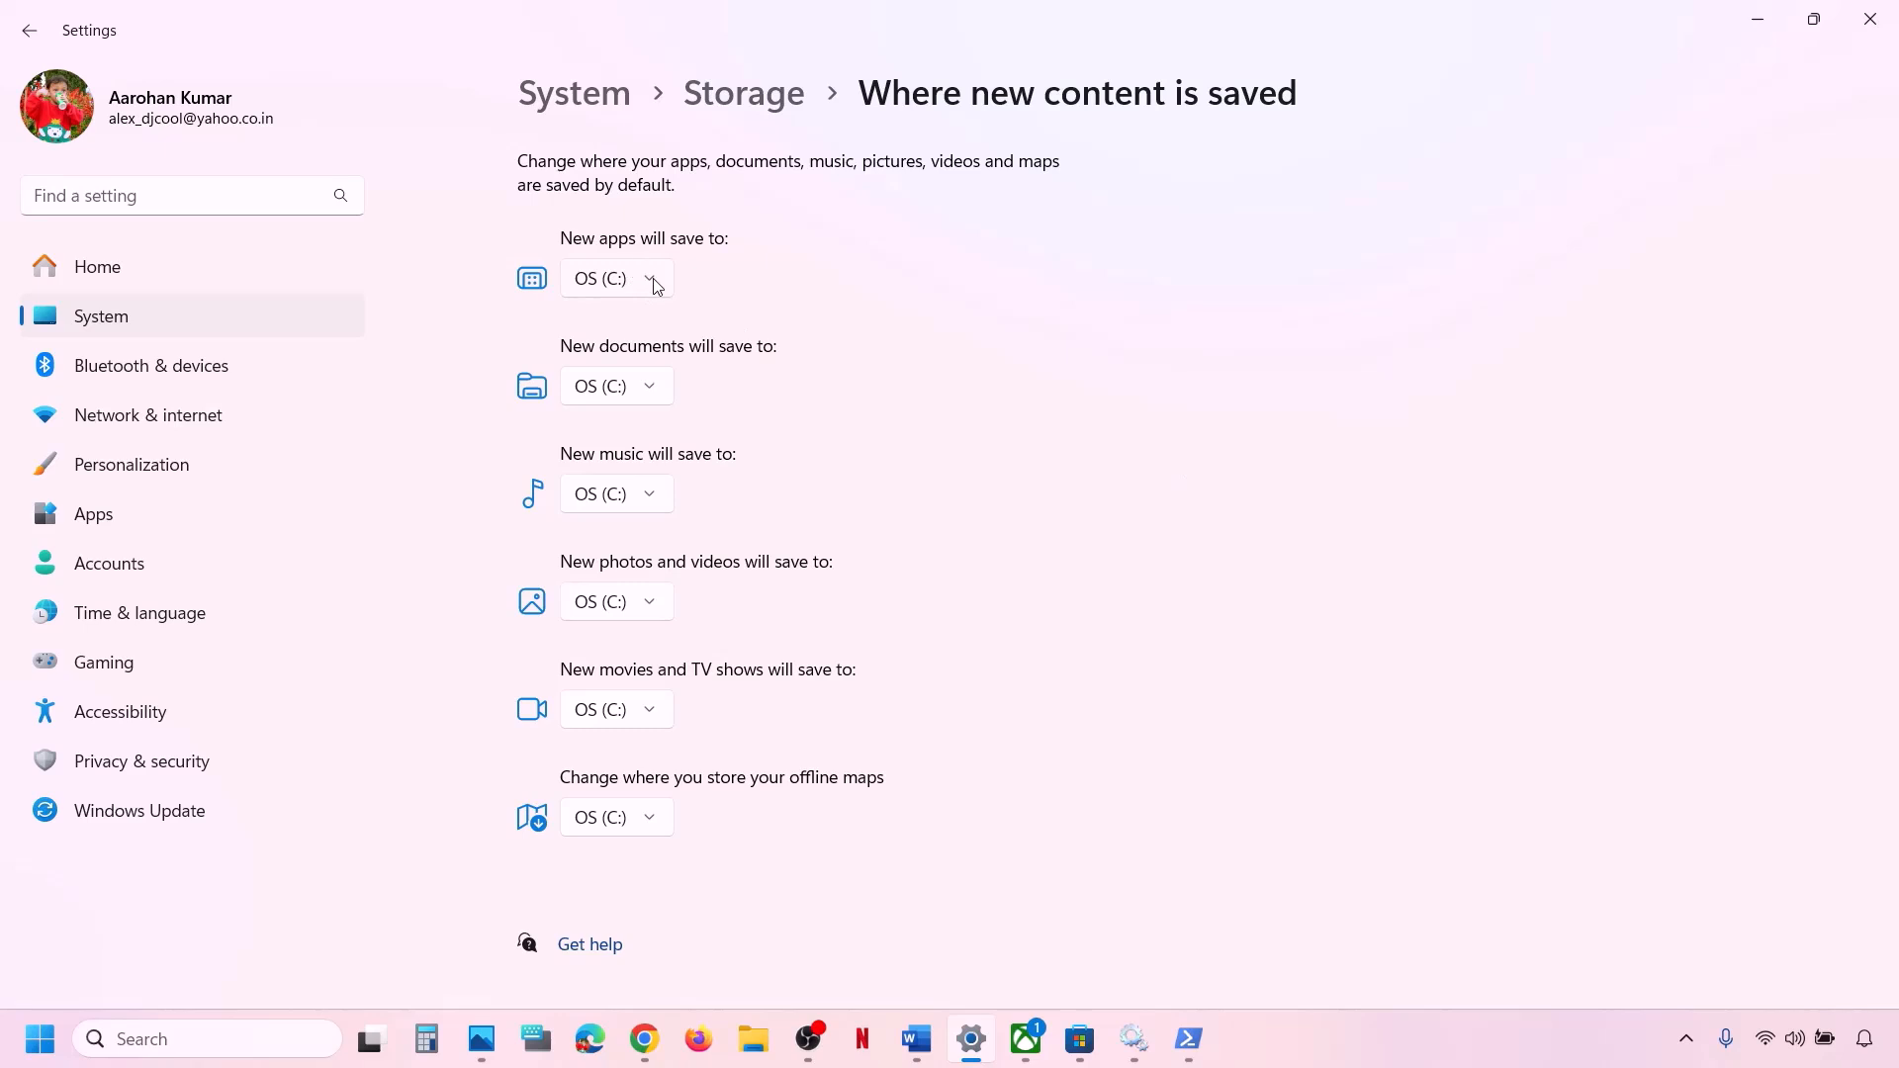
Examine the drive choices for saving new apps, keep OS (C:), then close Settings and return to the Word notes
left_click(657, 286)
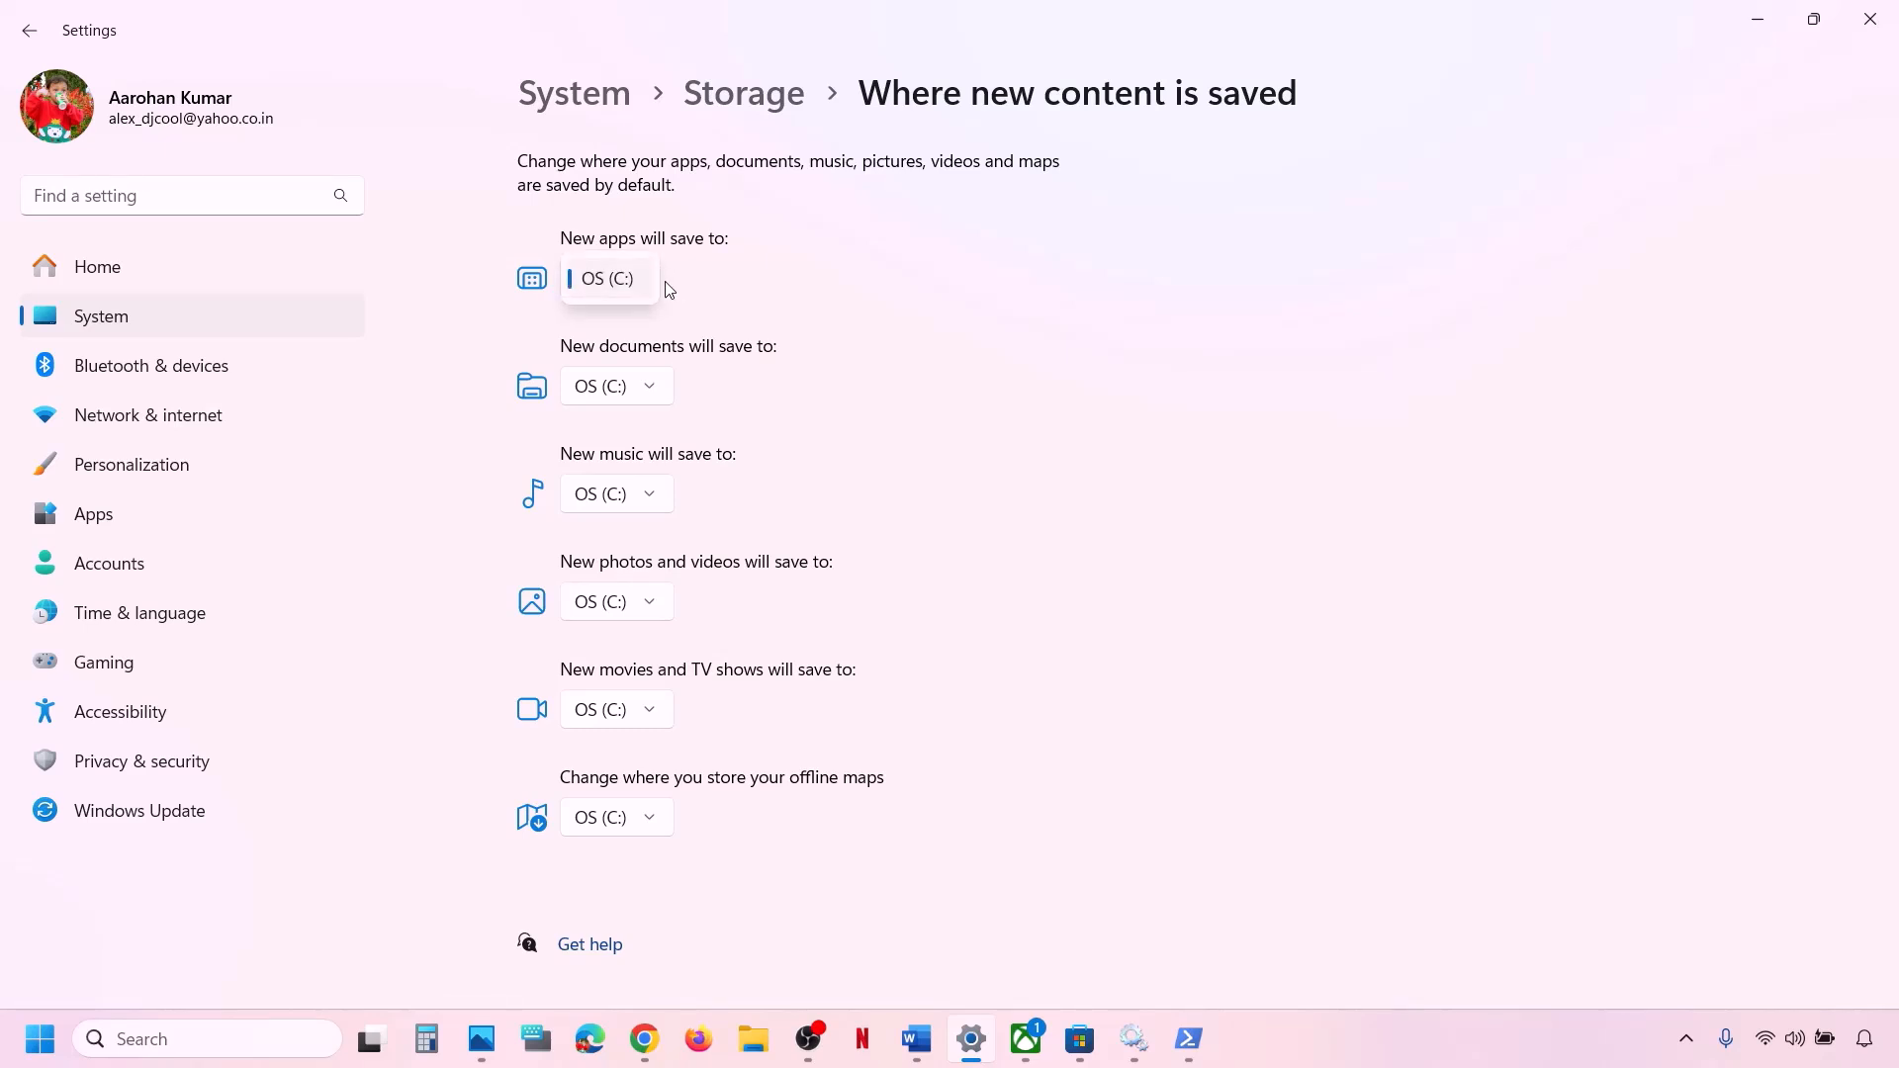
left_click(737, 295)
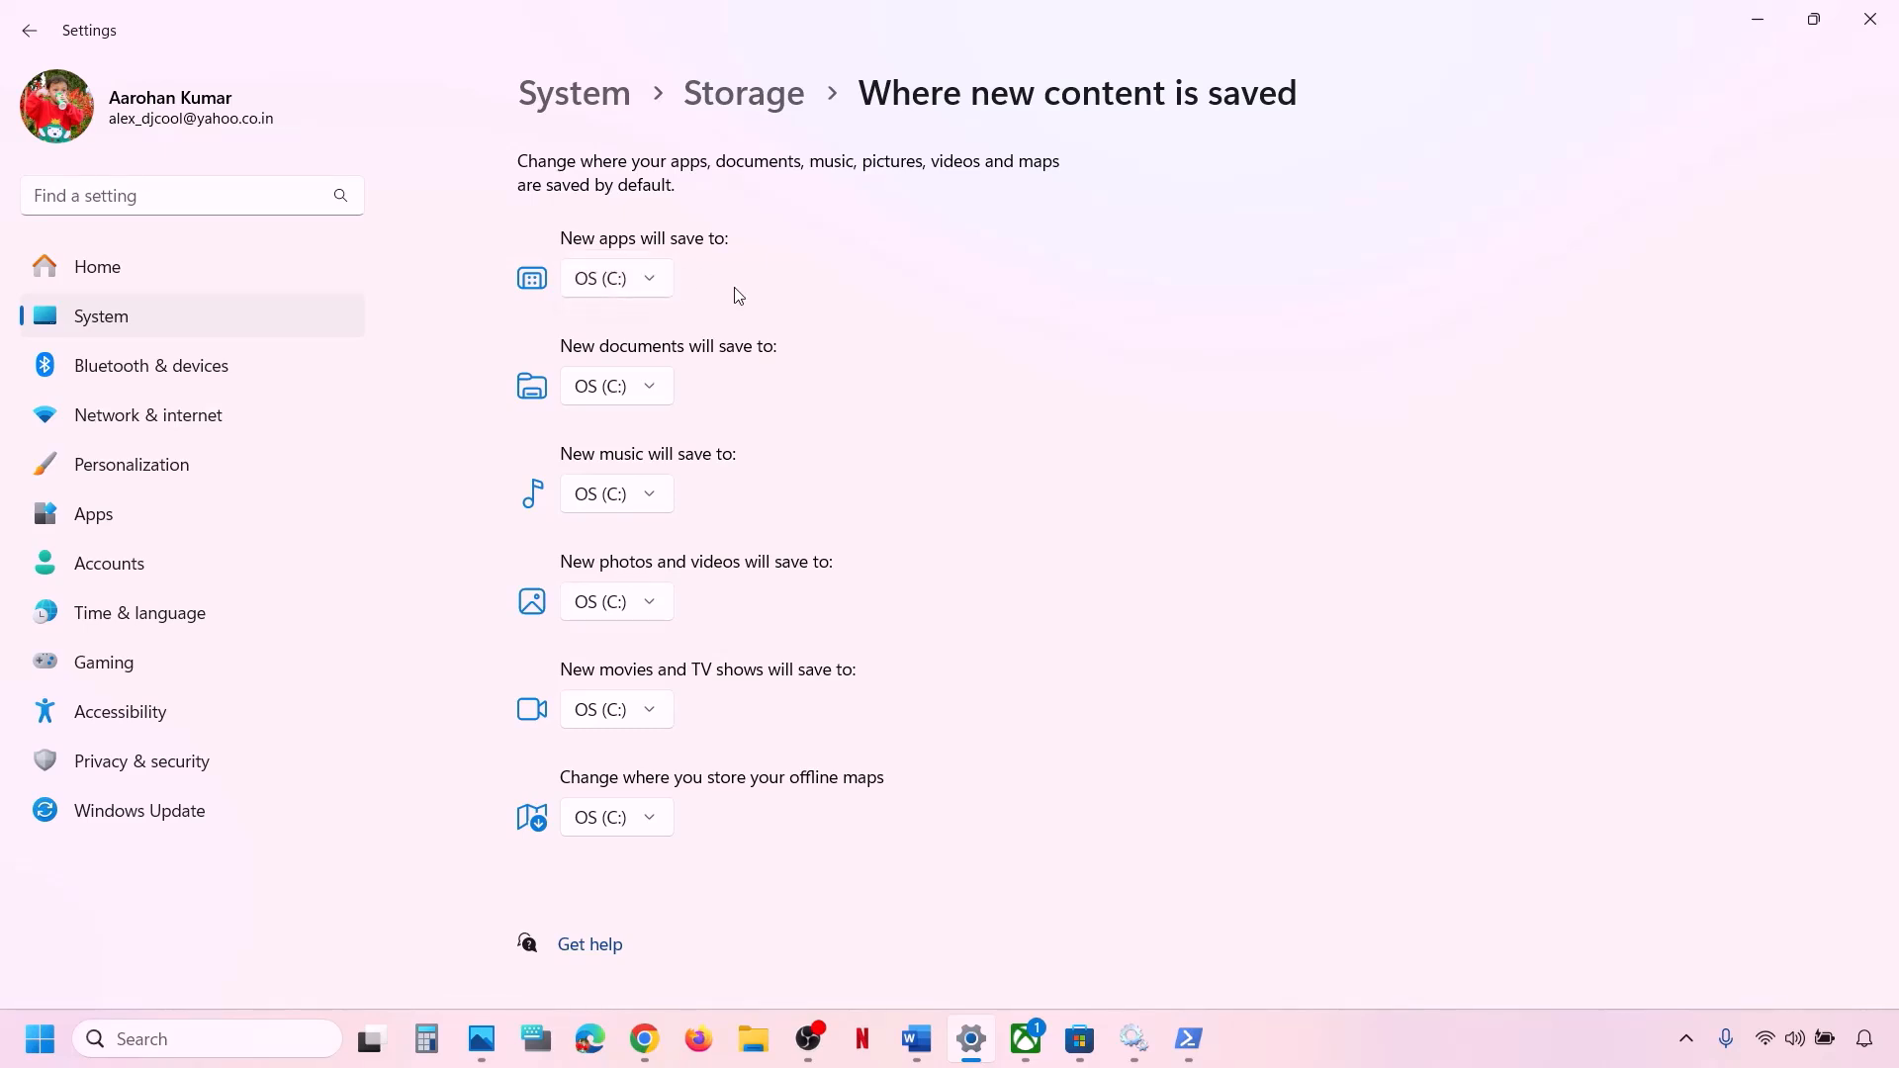
left_click(652, 284)
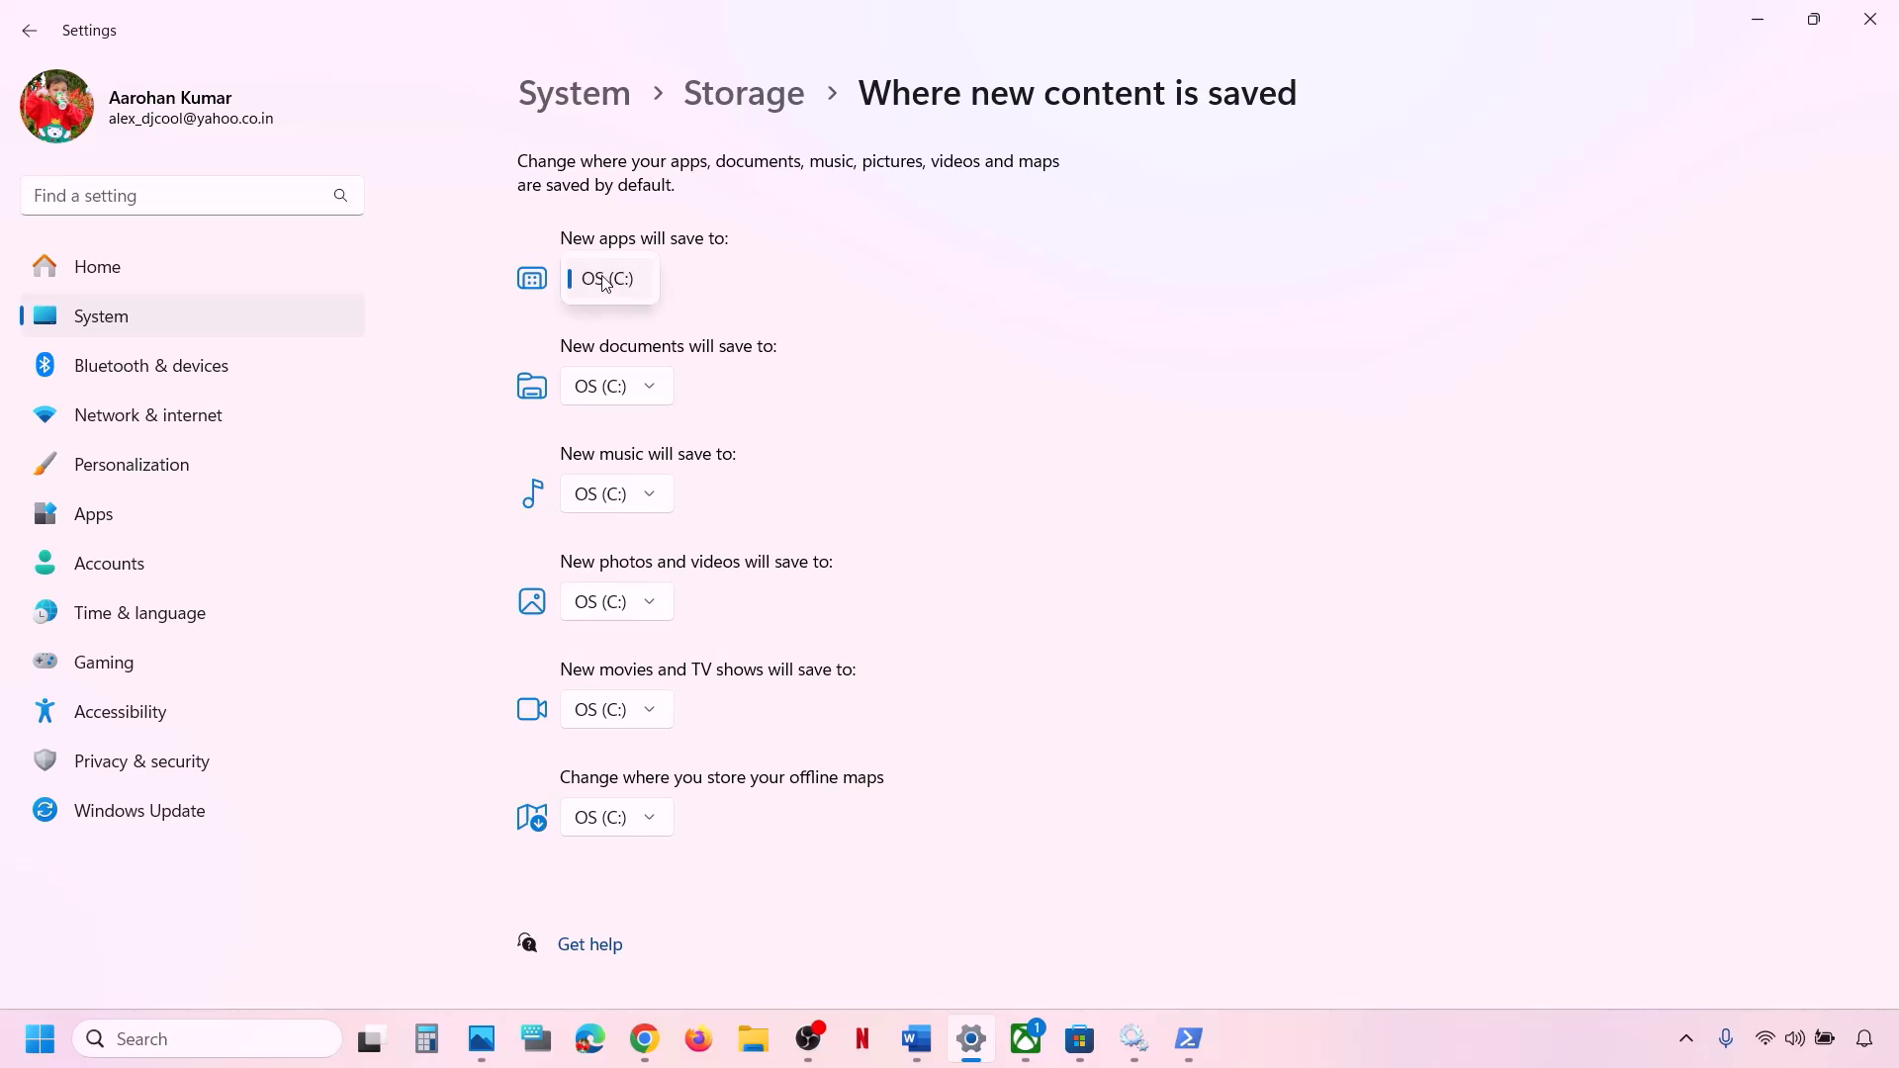
left_click(621, 289)
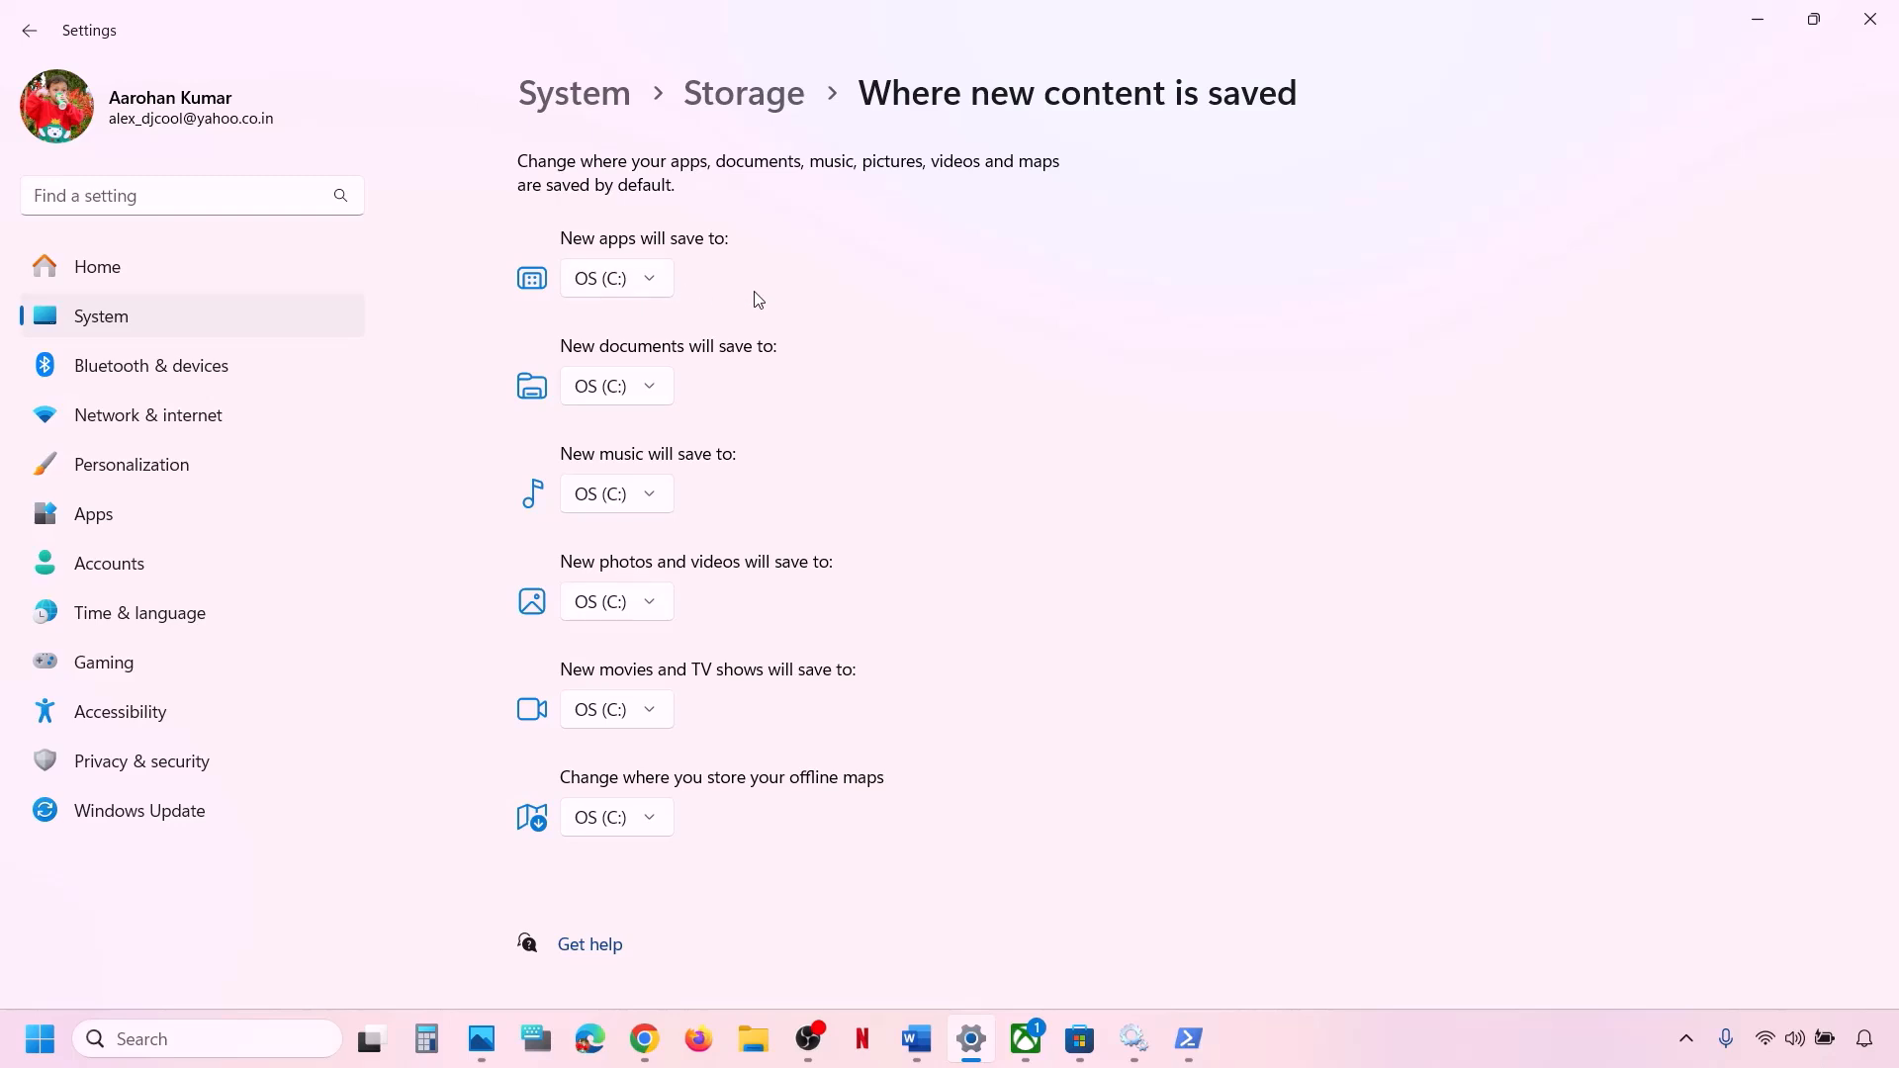
left_click(651, 289)
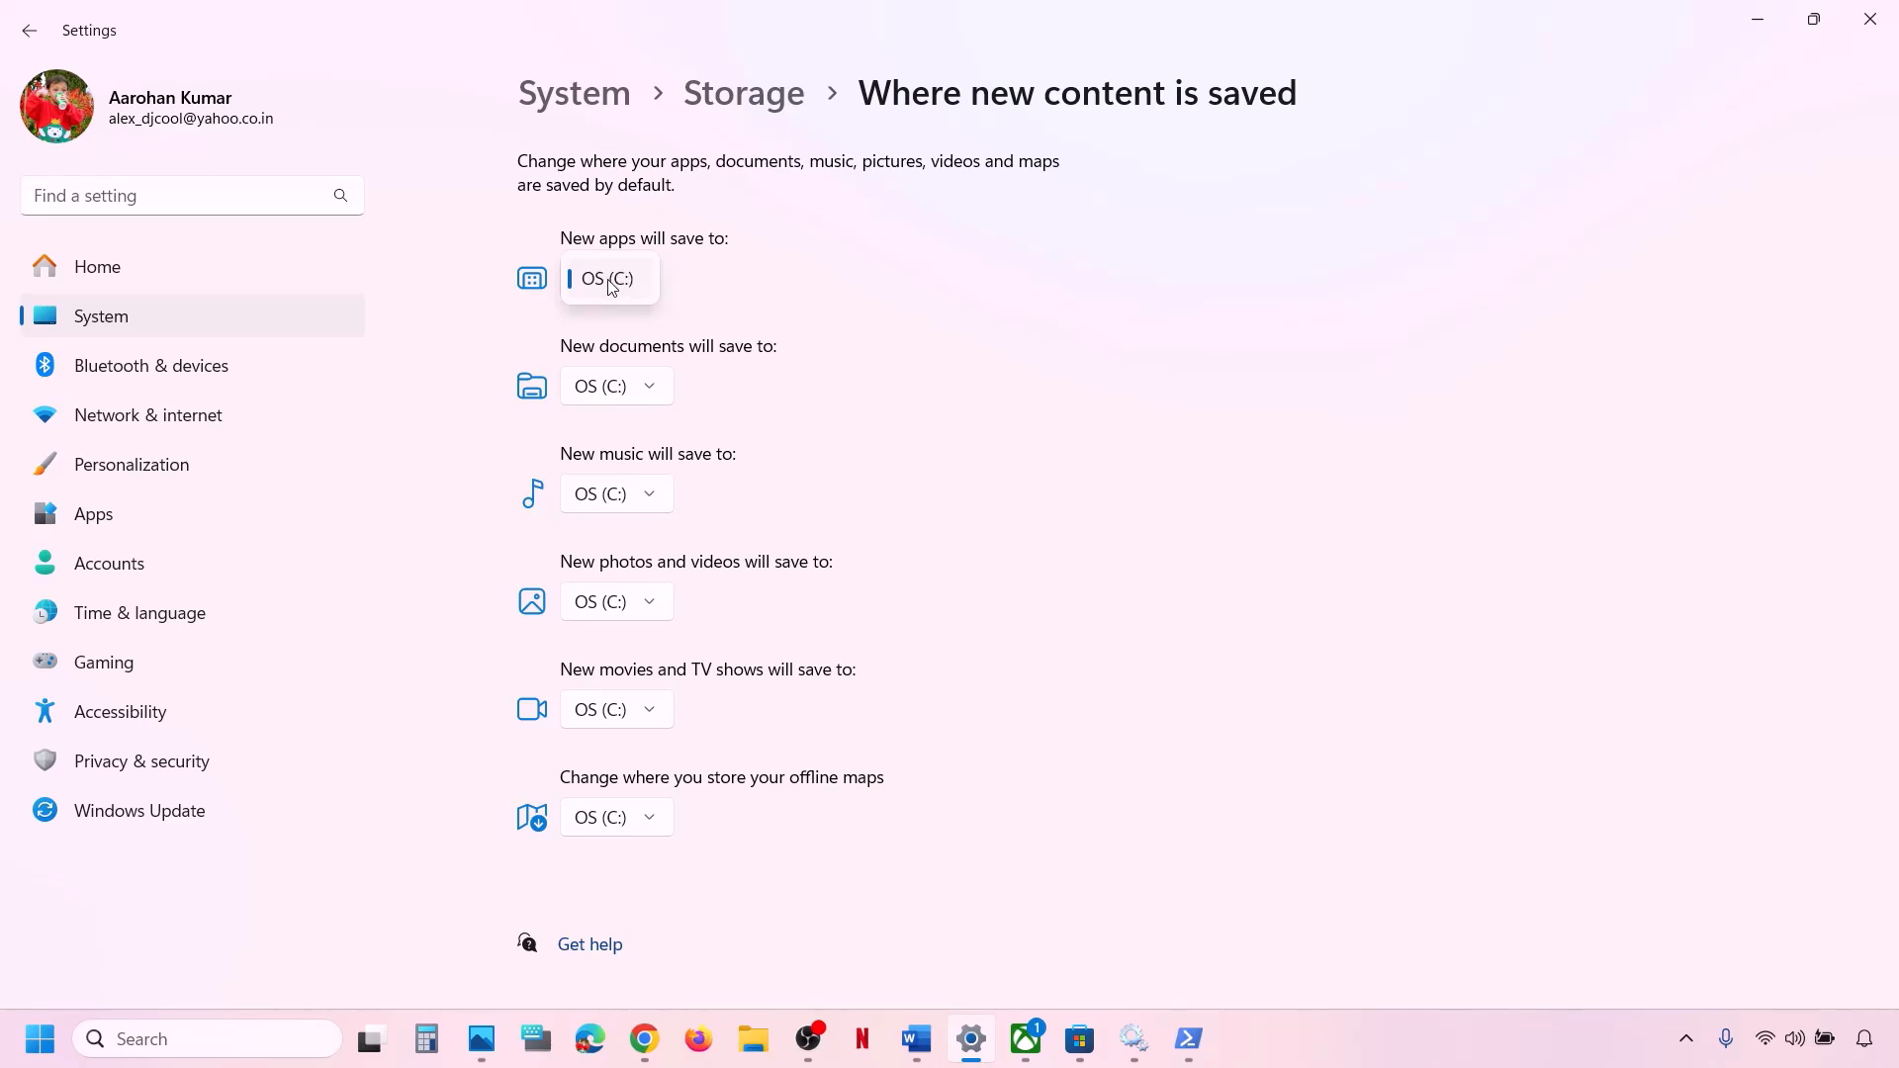
left_click(612, 288)
left_click(698, 290)
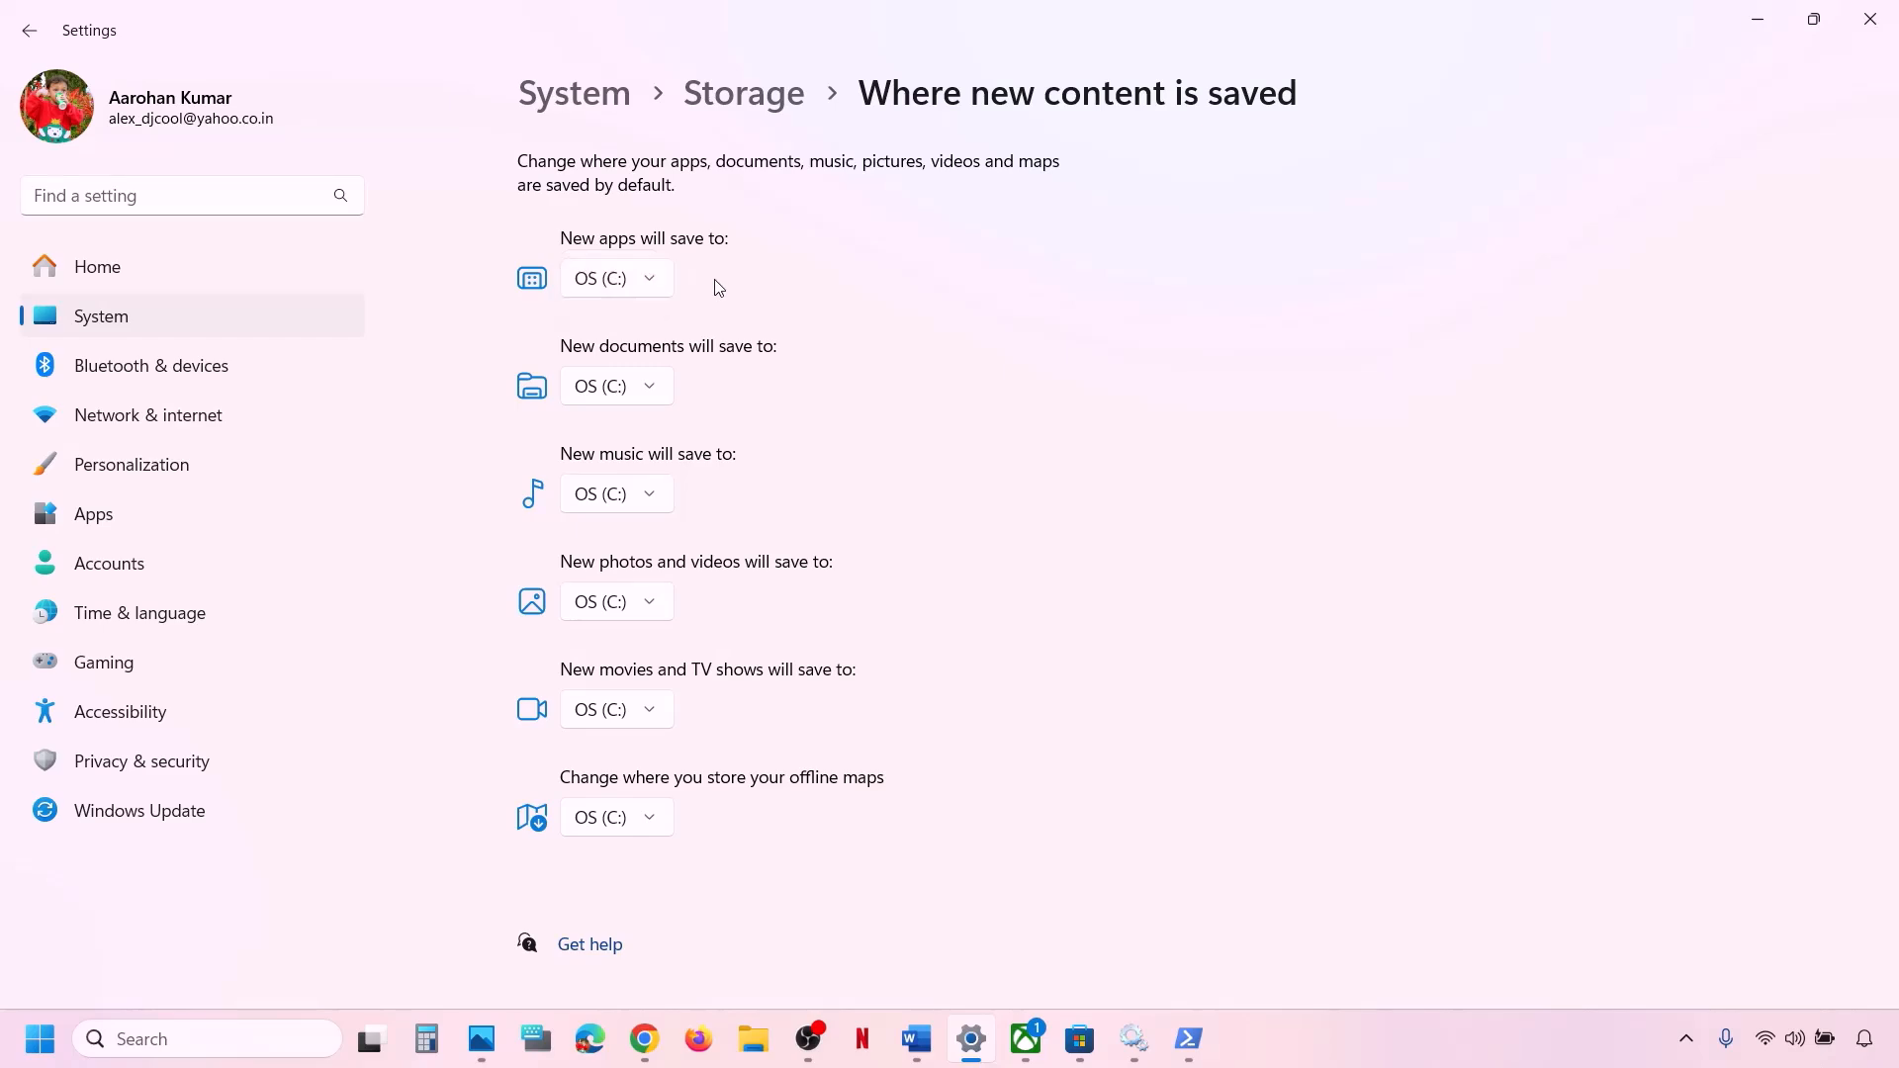
left_click(1869, 19)
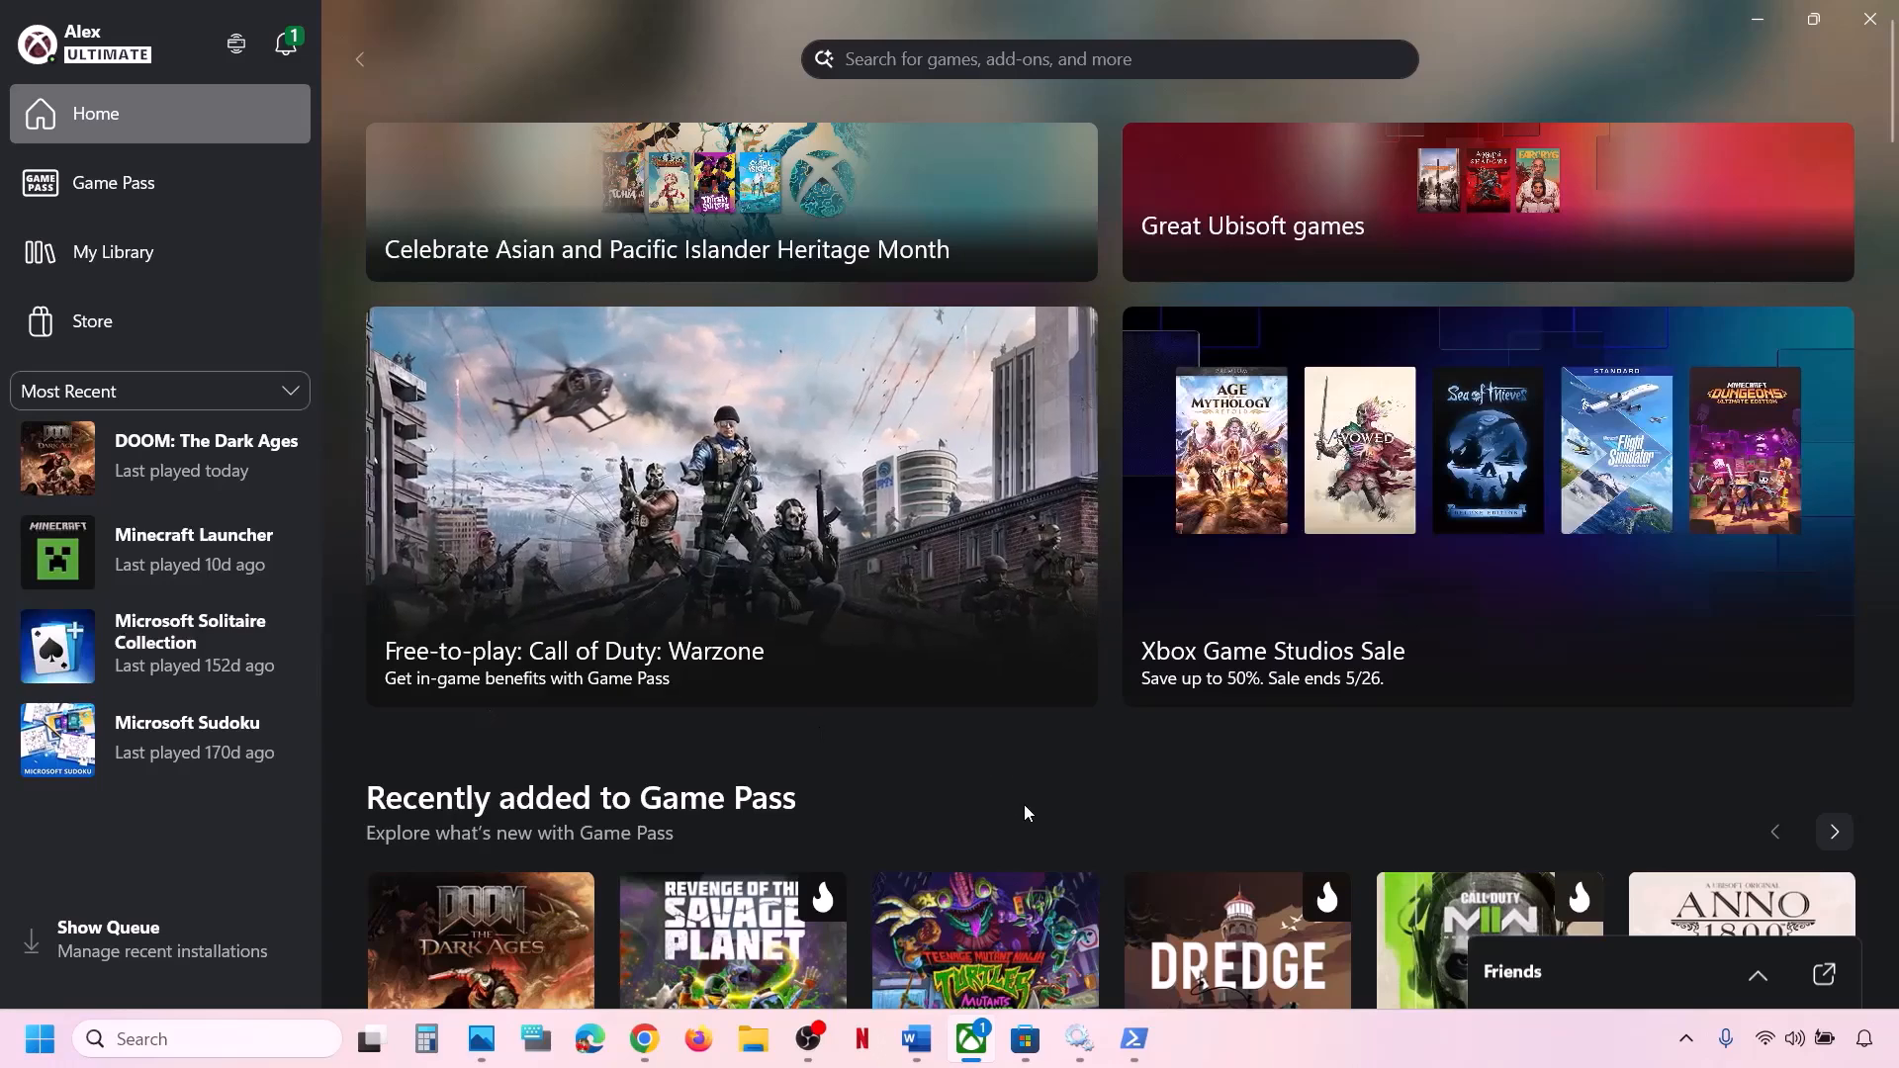
left_click(917, 1041)
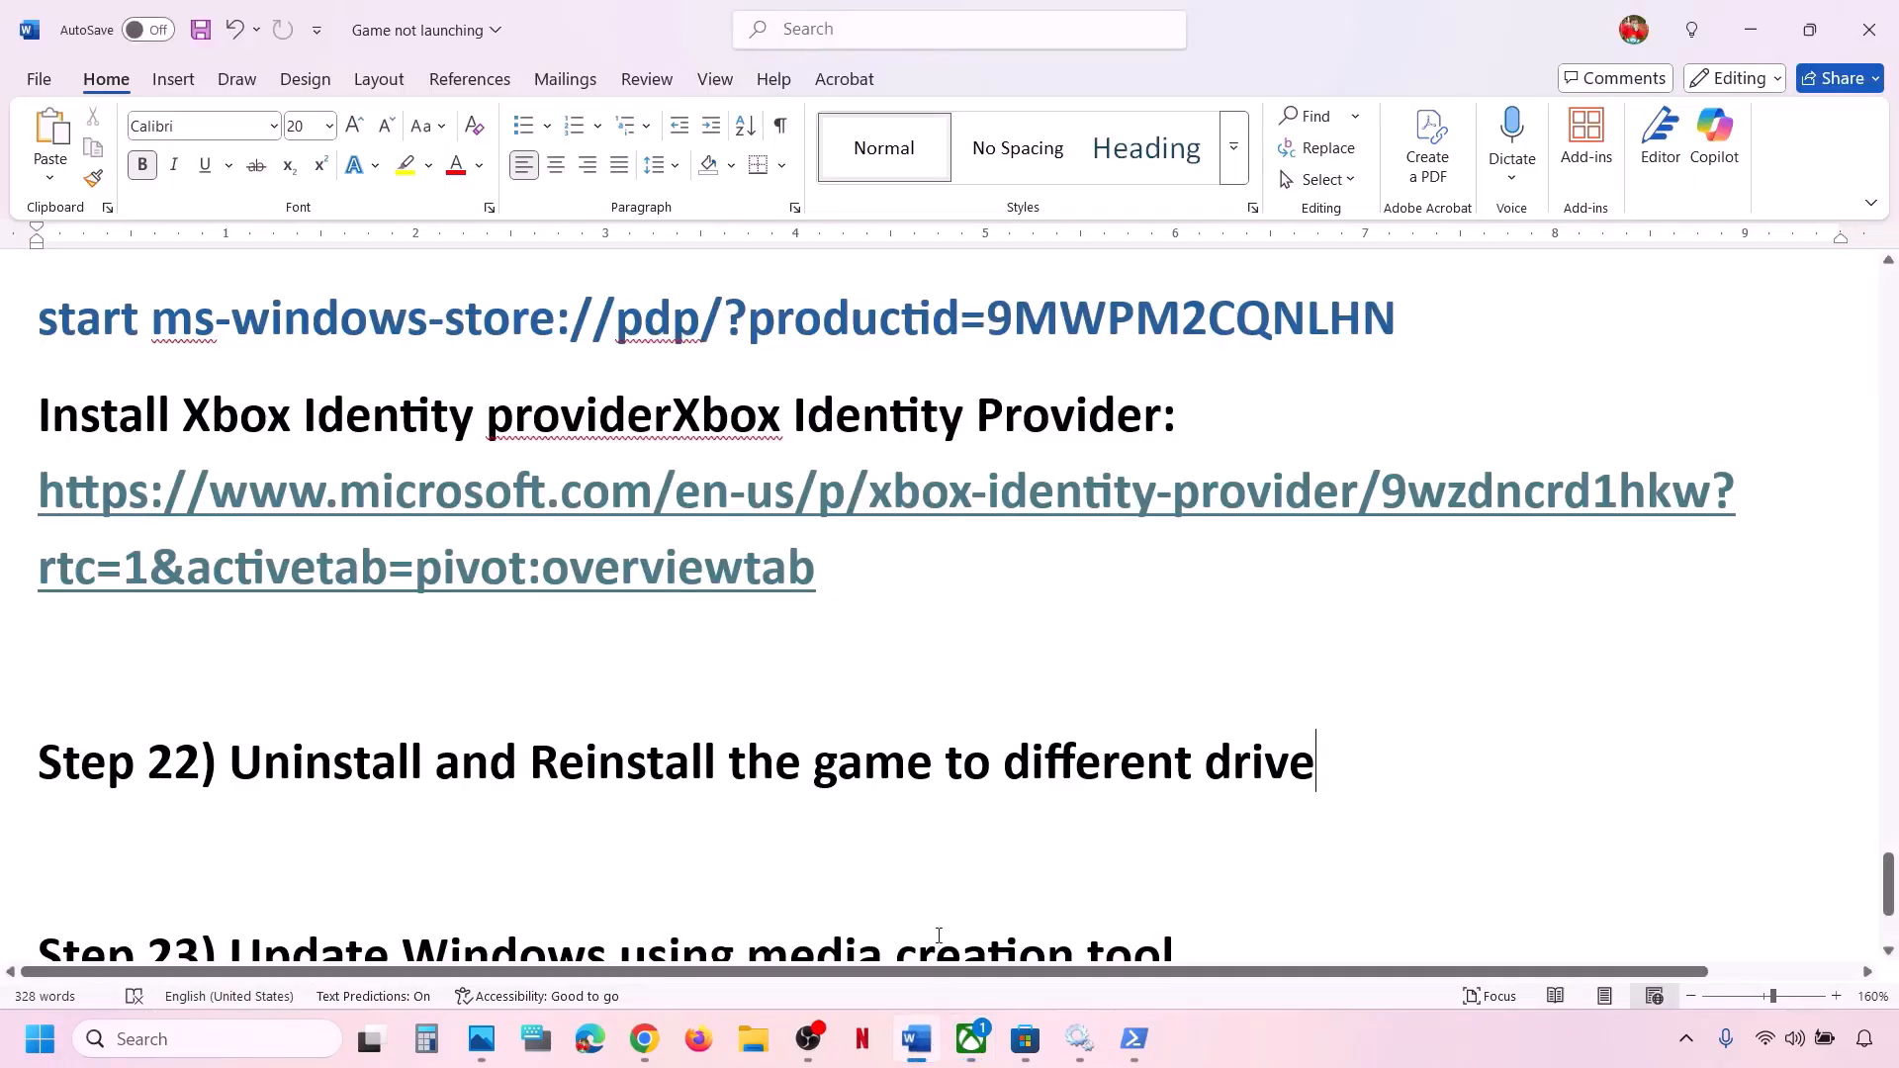
Highlight the Step 22 and Step 23 headings and the Windows 10 and Windows 11 download links in the Word notes
left_click_drag(384, 768, 1310, 768)
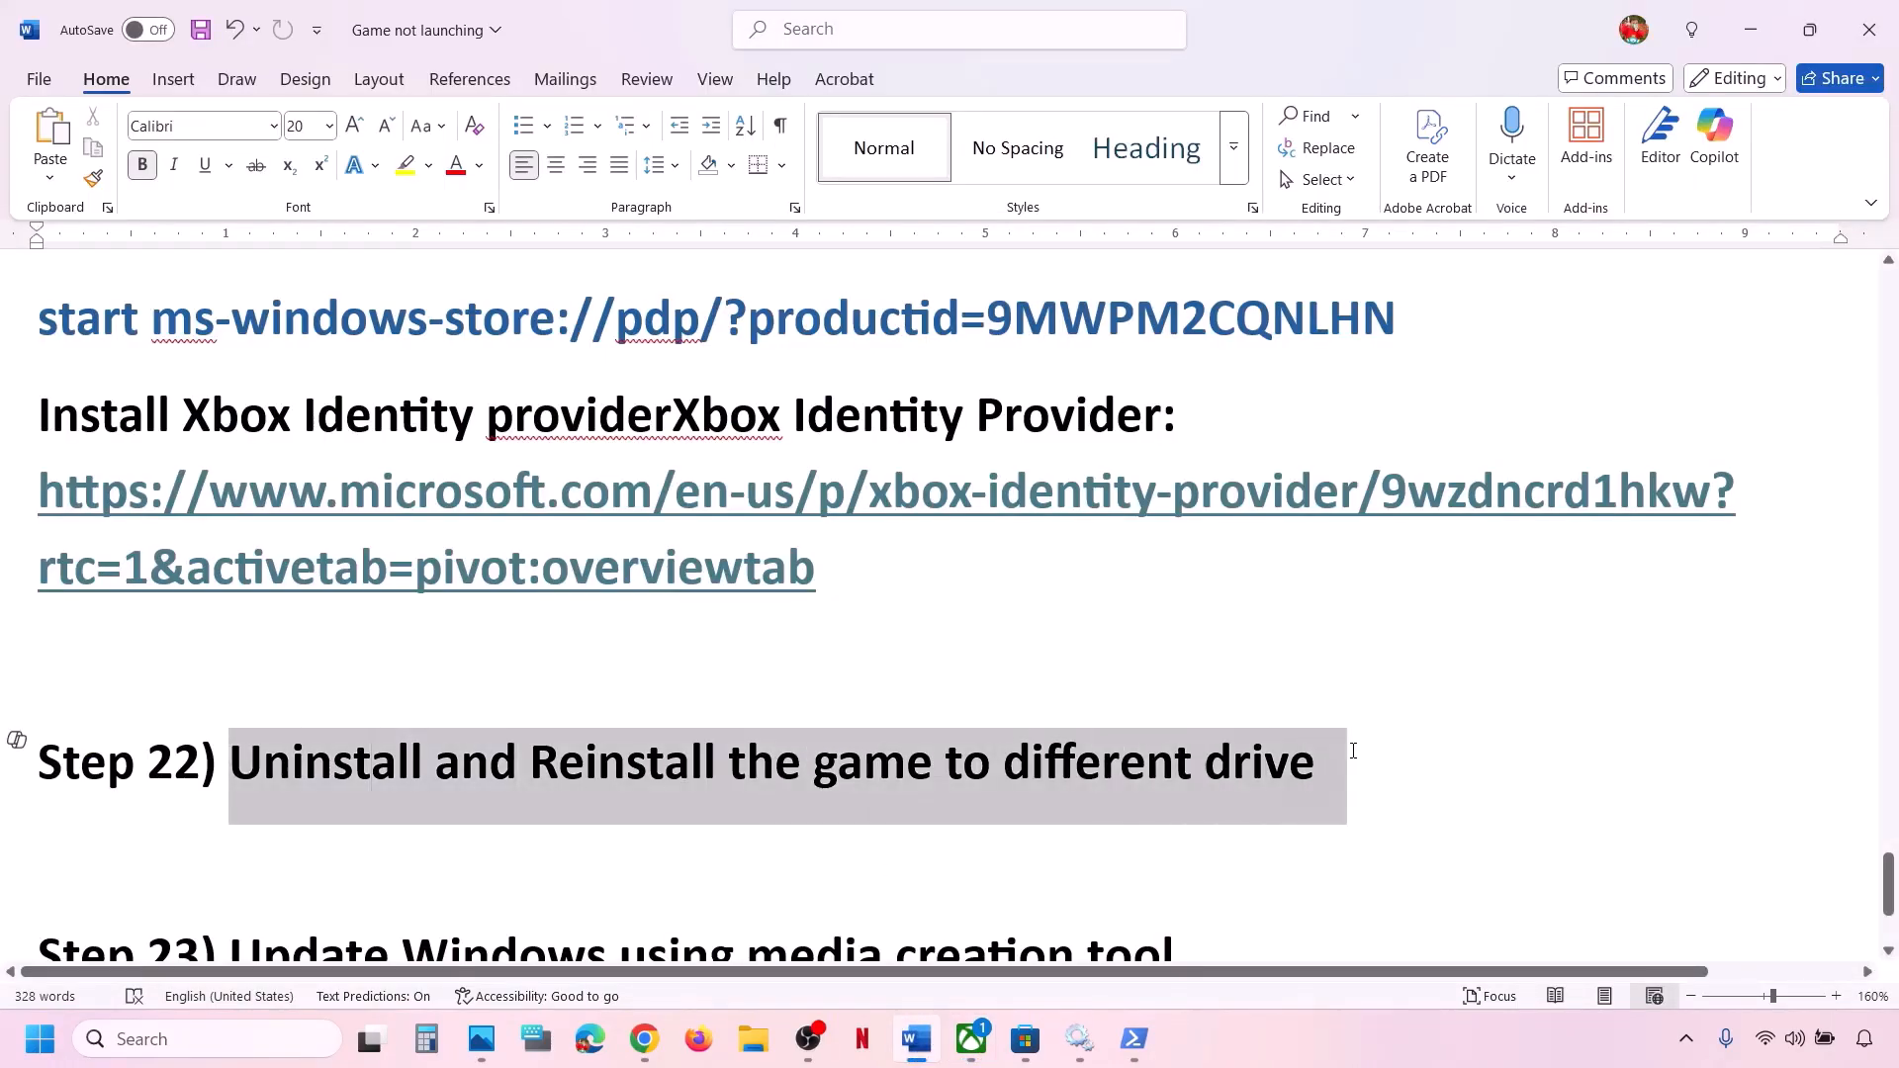
left_click(710, 690)
scroll(710, 689, "down", 4)
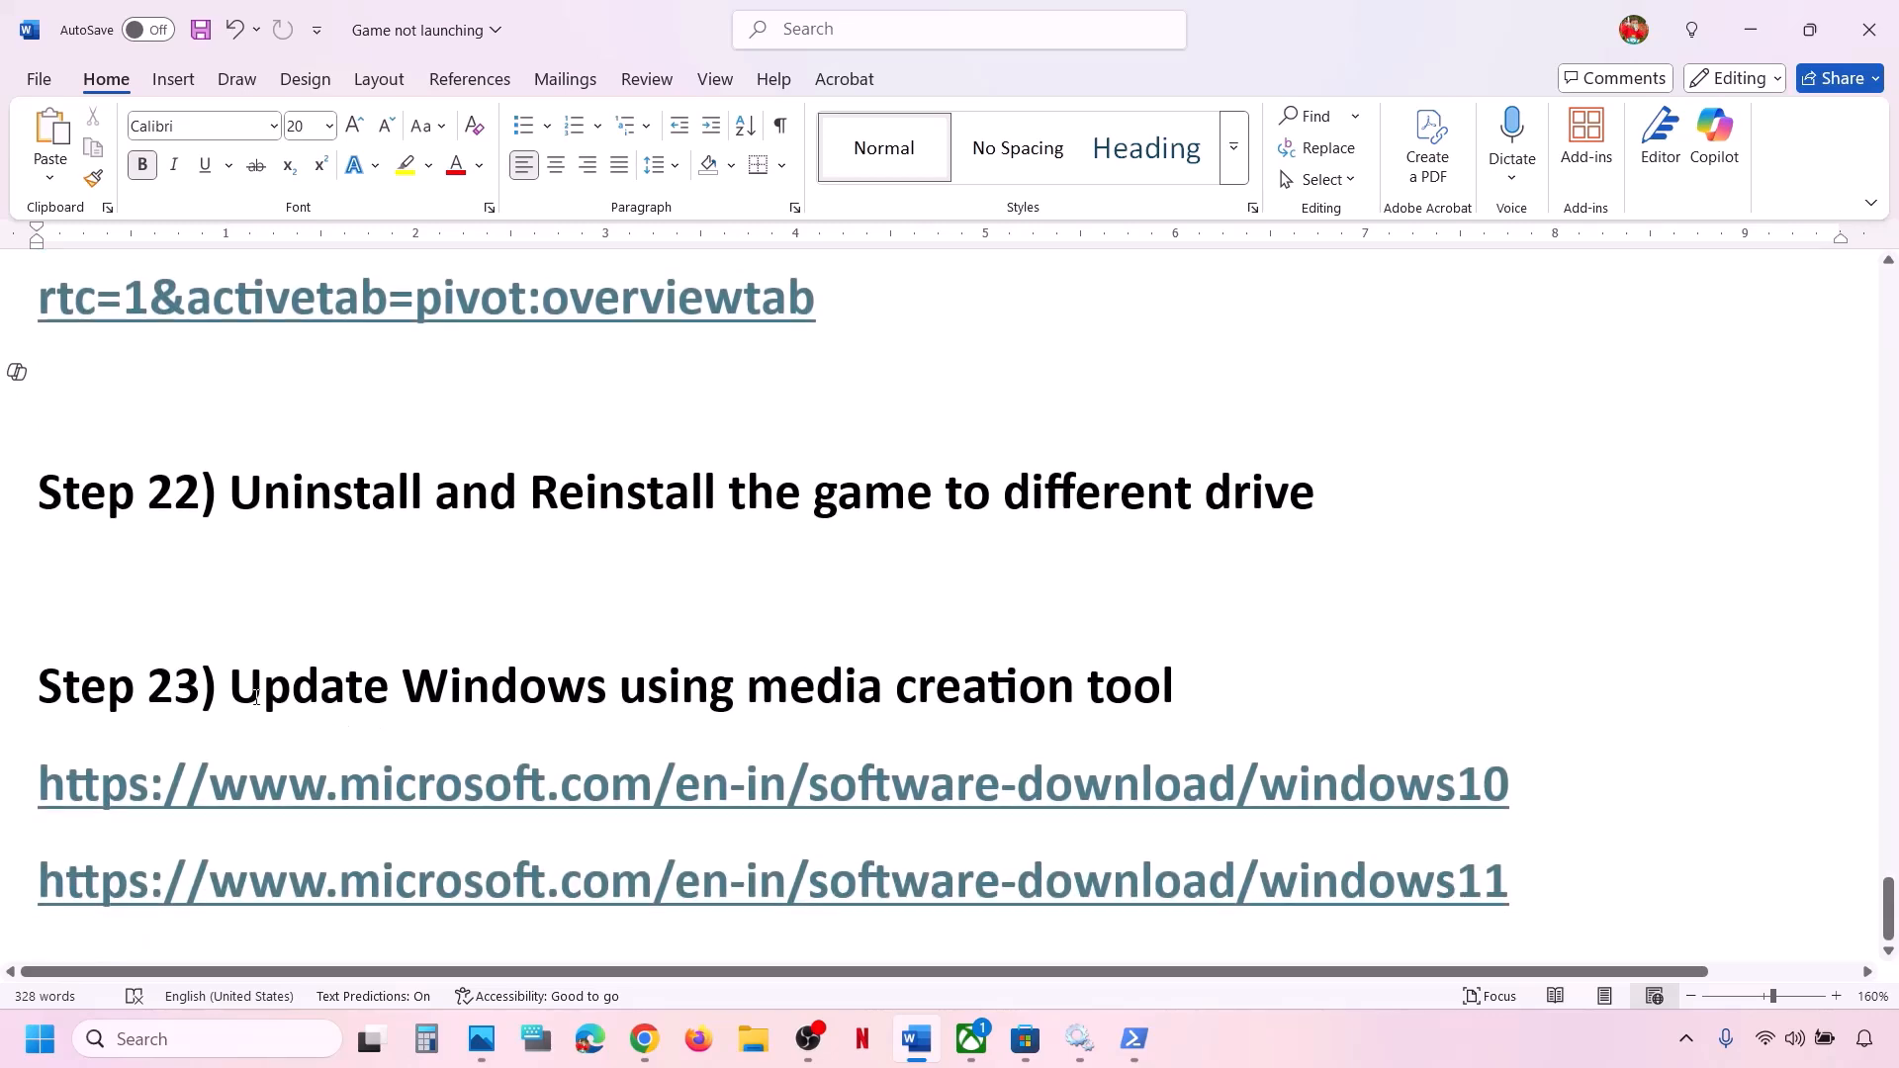
left_click_drag(257, 697, 1202, 692)
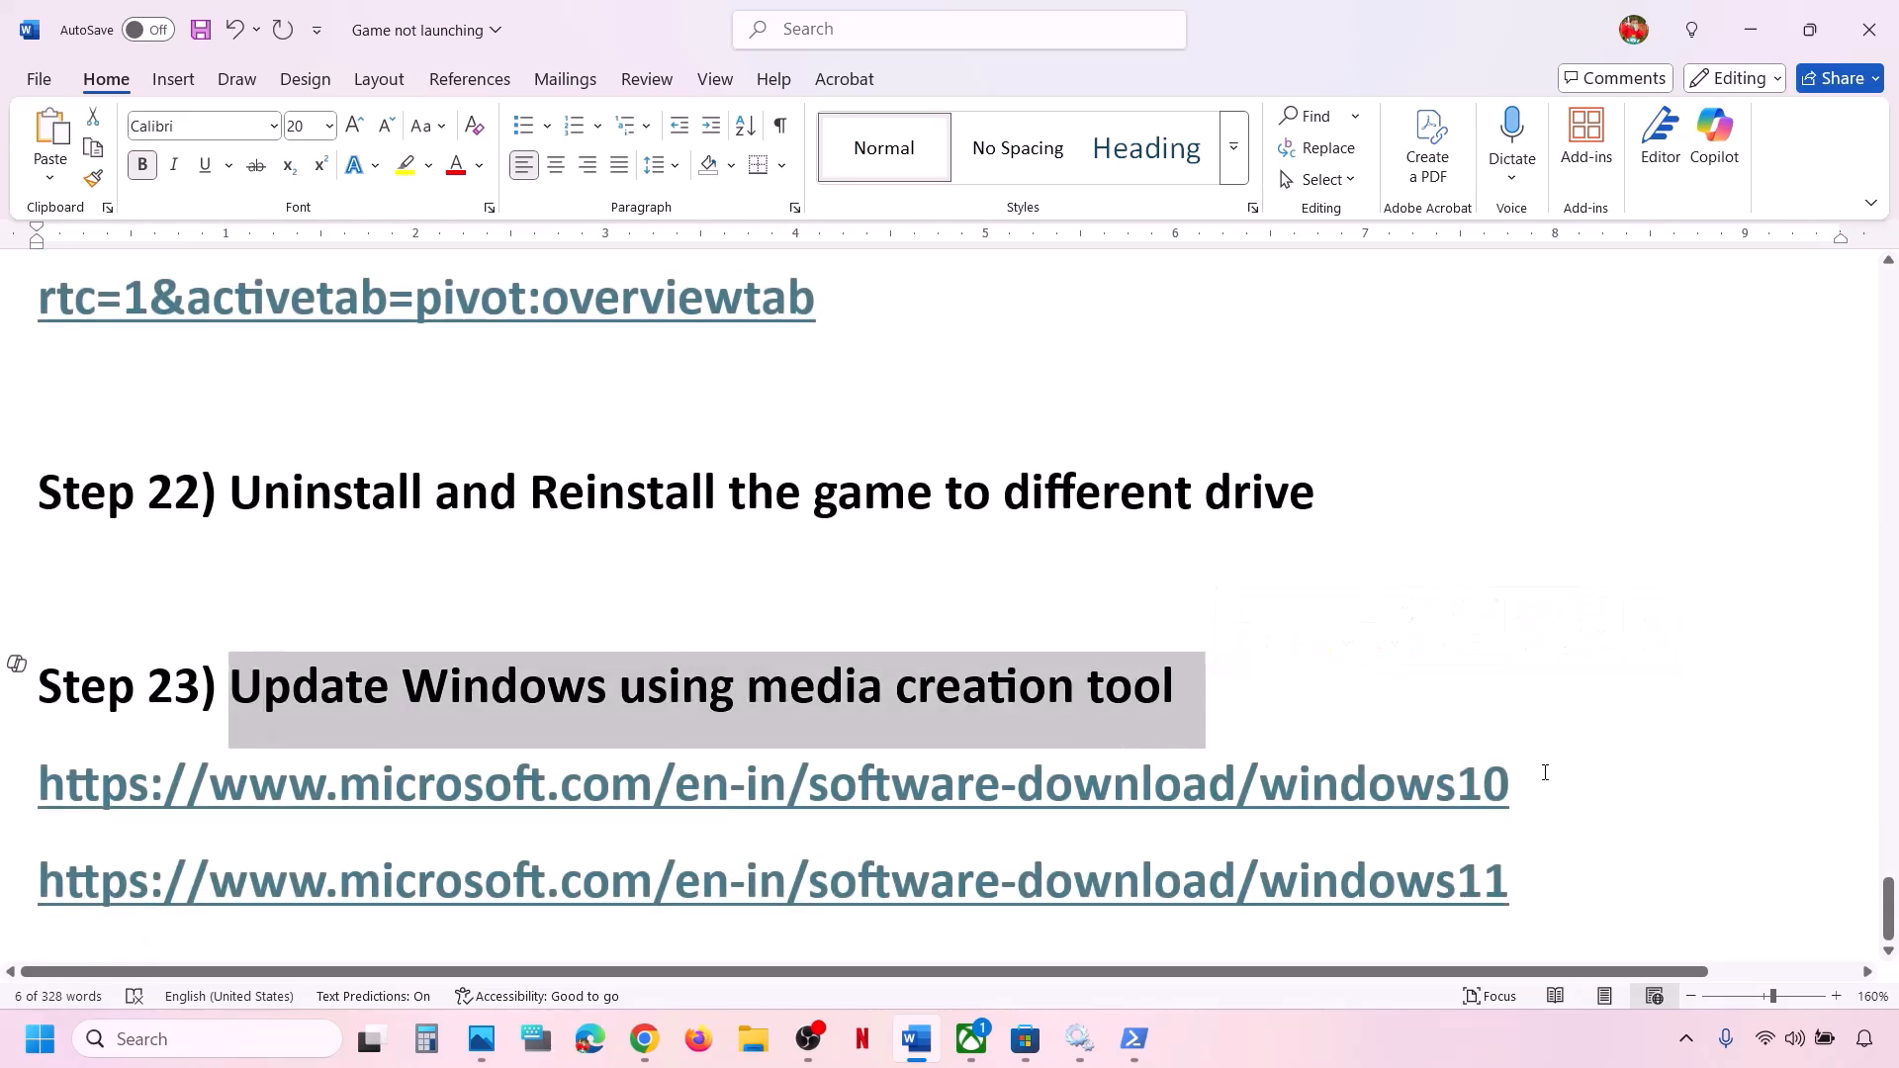
left_click(1446, 1024)
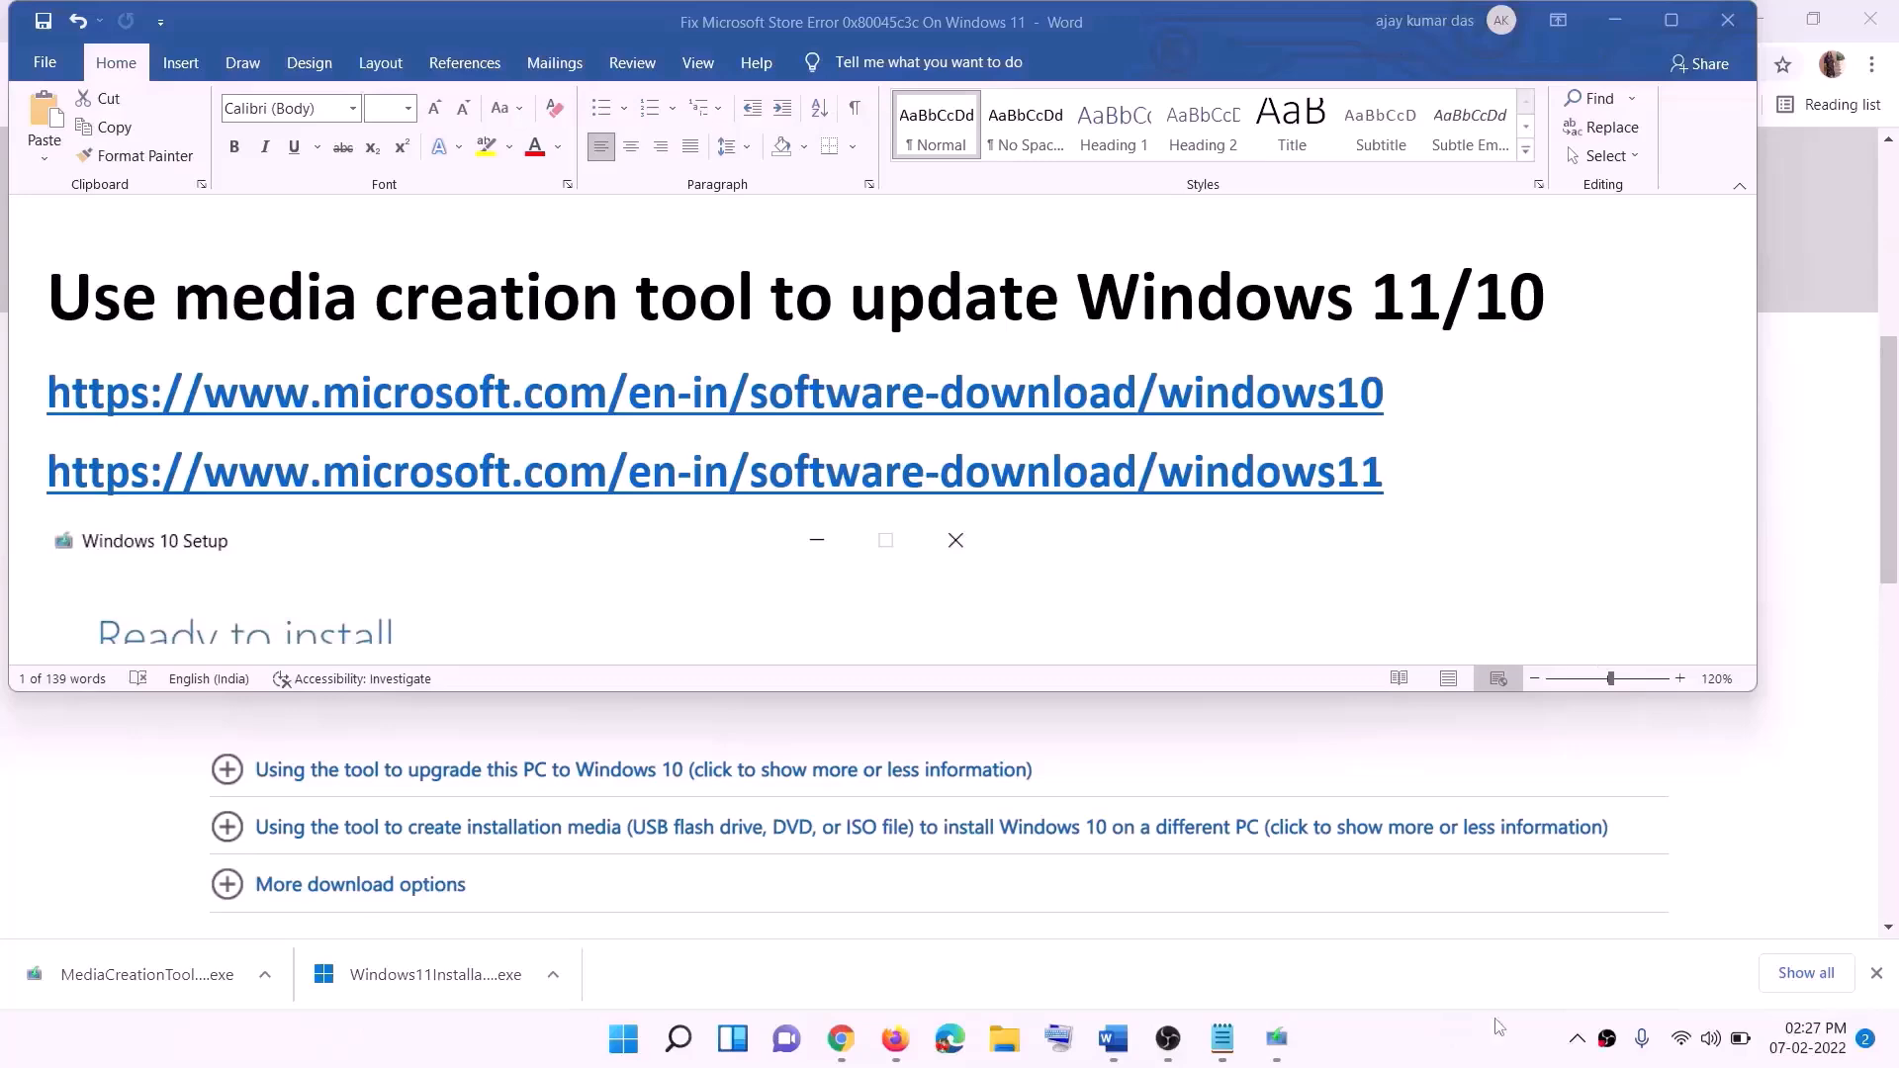
triple_click(518, 385)
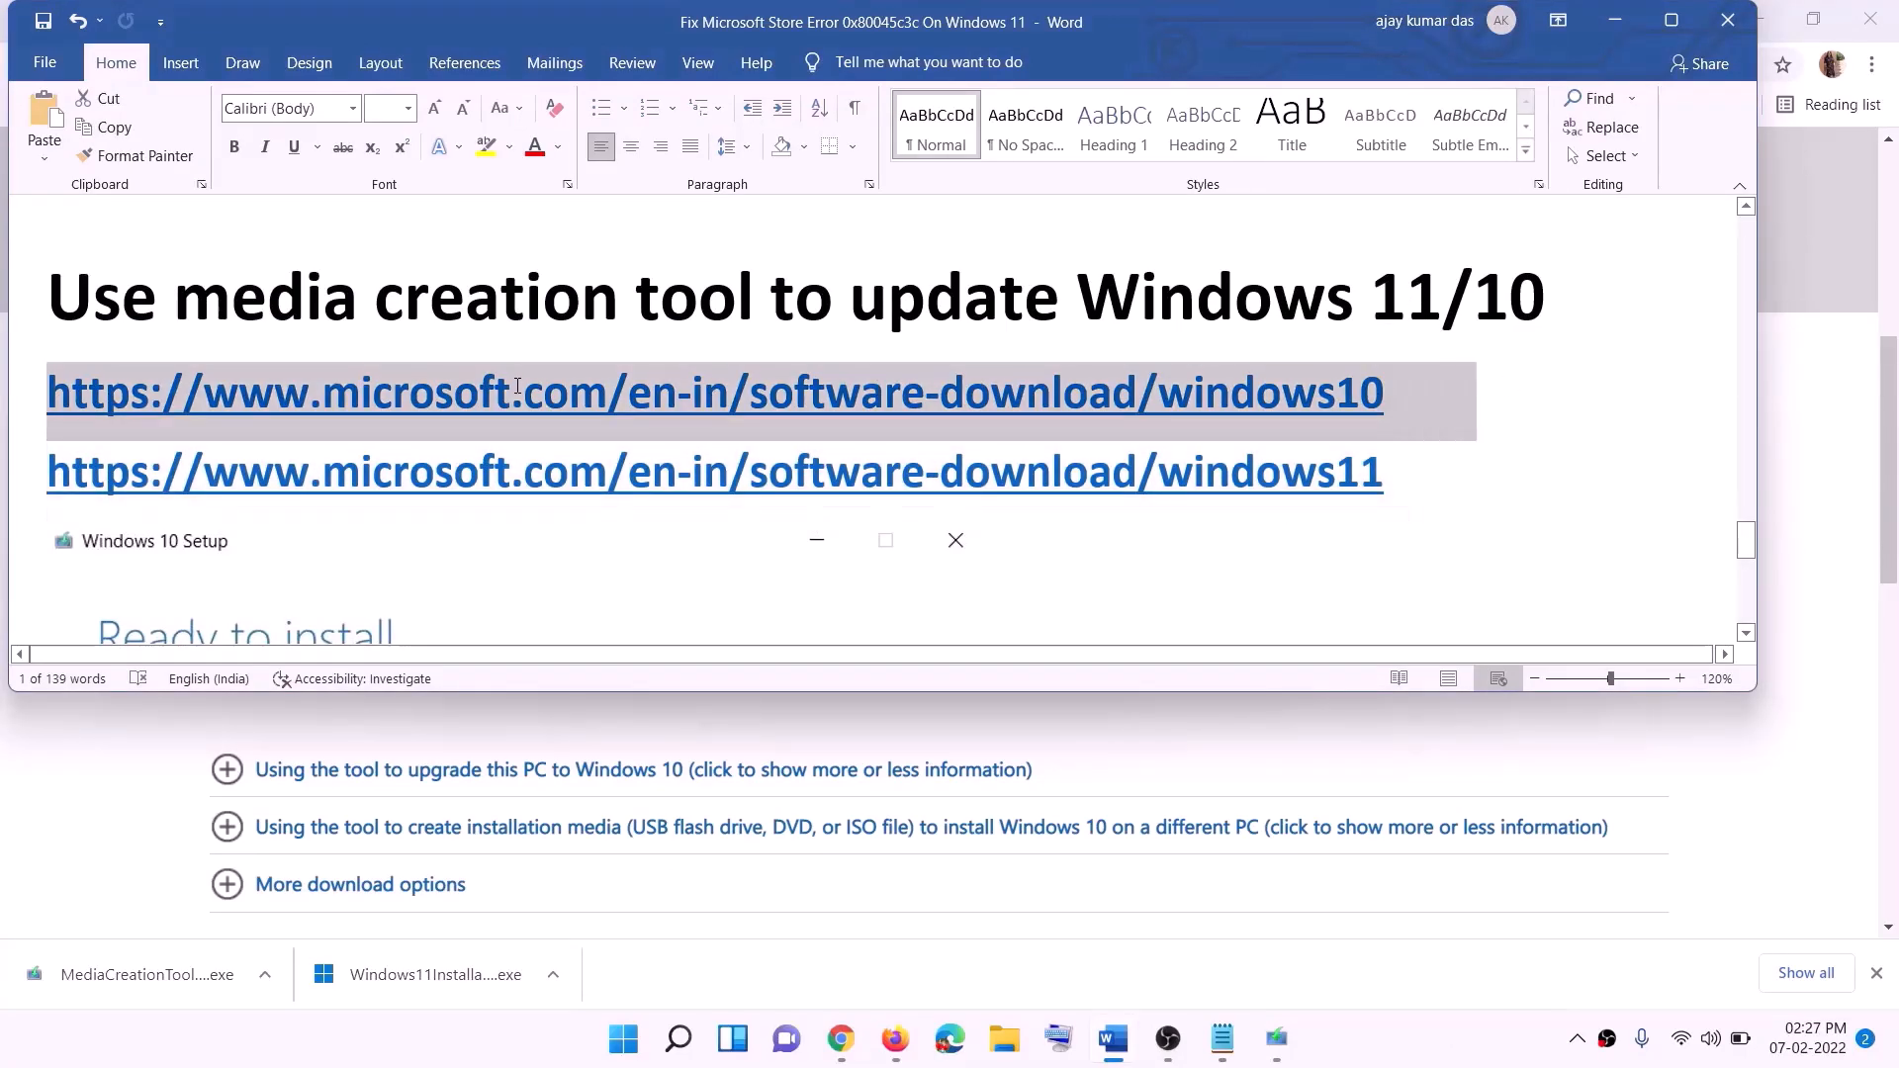
triple_click(1416, 477)
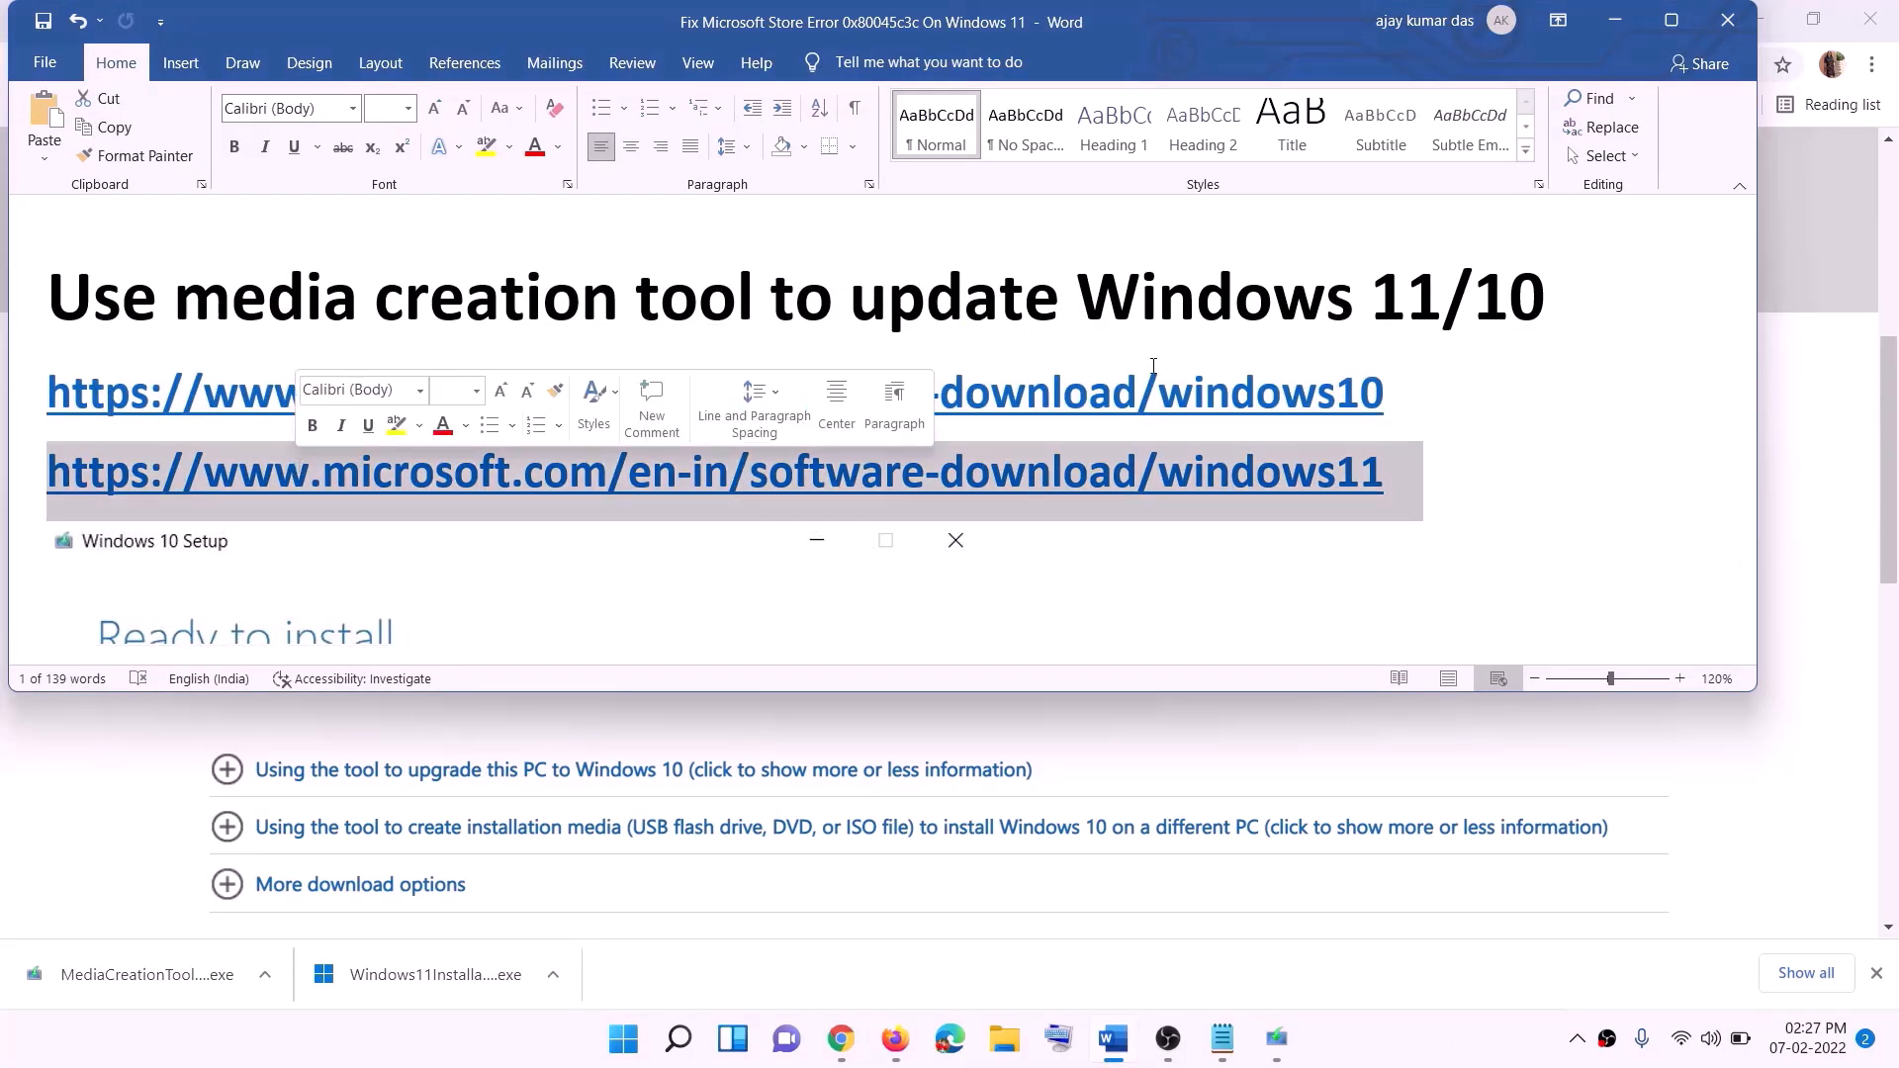
Minimize Word and find the media creation tool section on the Download Windows 10 page
left_click(1614, 20)
scroll(816, 511, "up", 6)
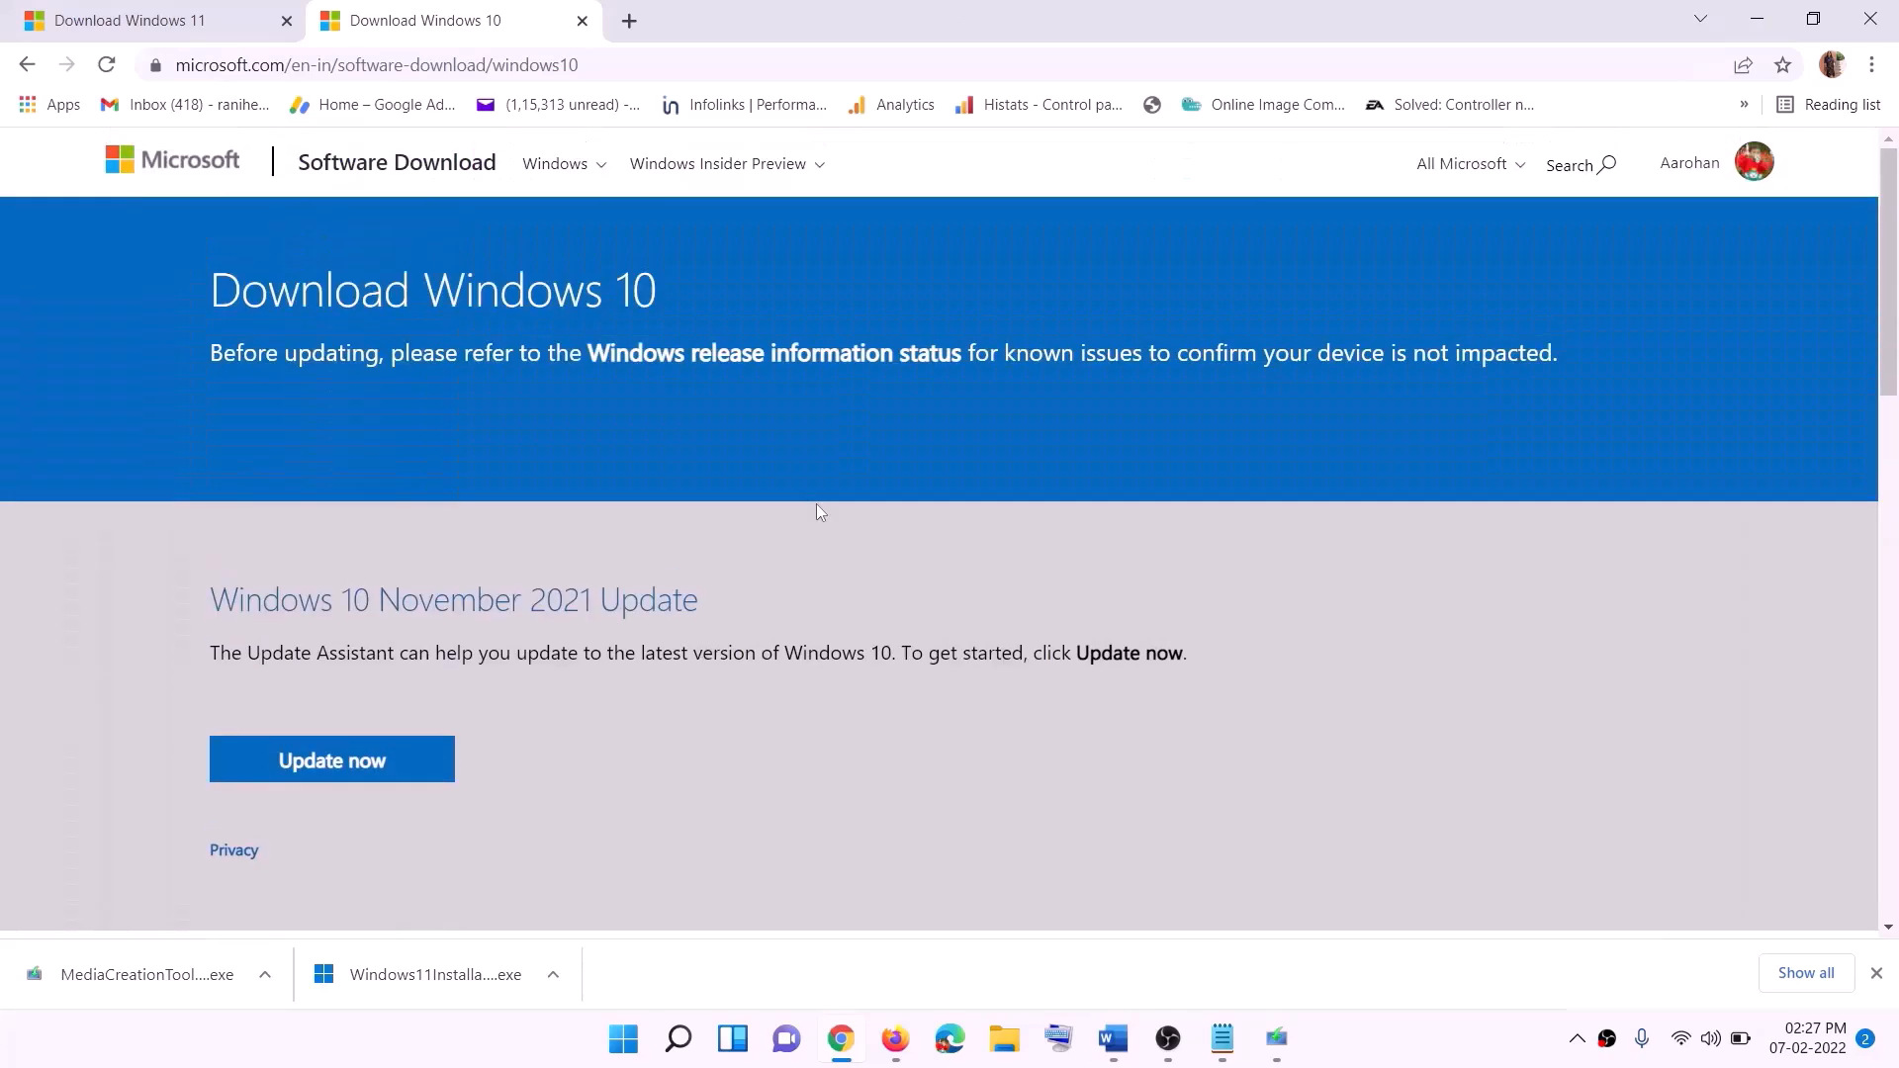
scroll(594, 547, "down", 5)
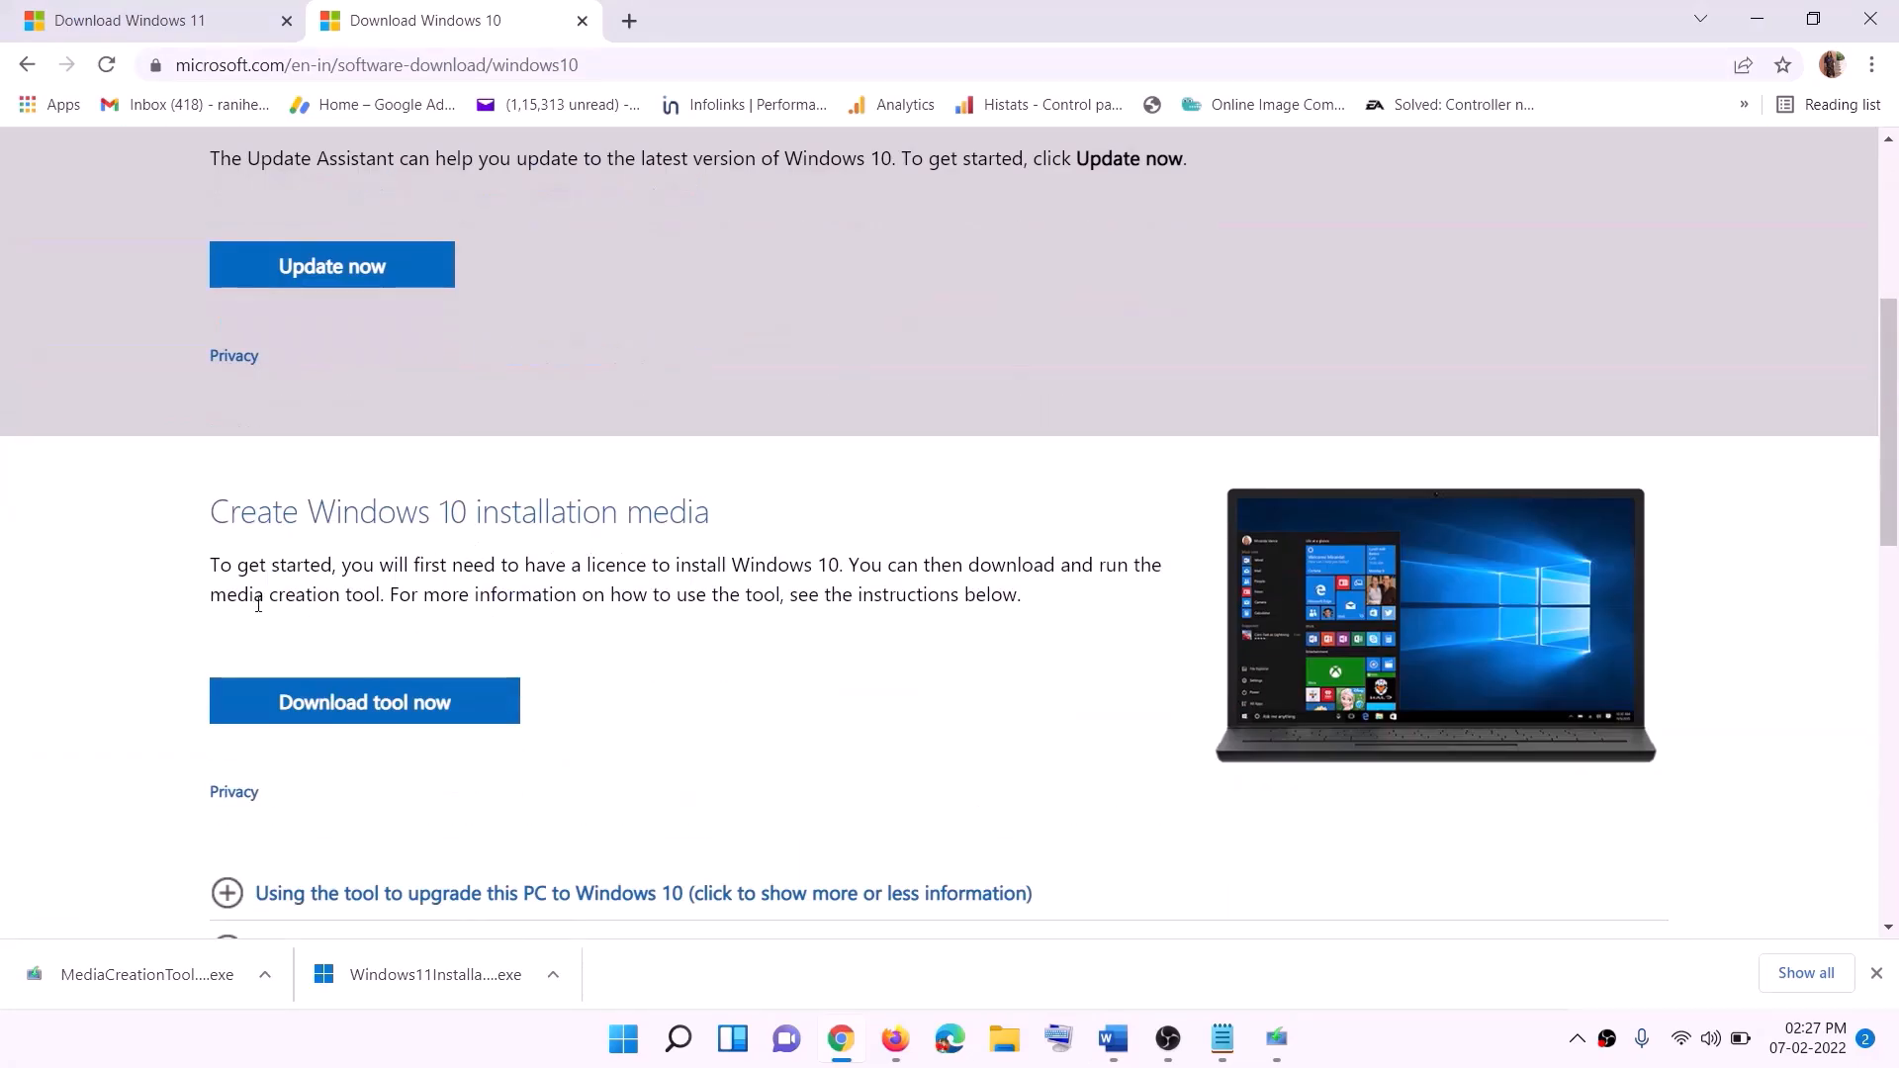
left_click_drag(227, 596, 424, 597)
scroll(610, 535, "down", 3)
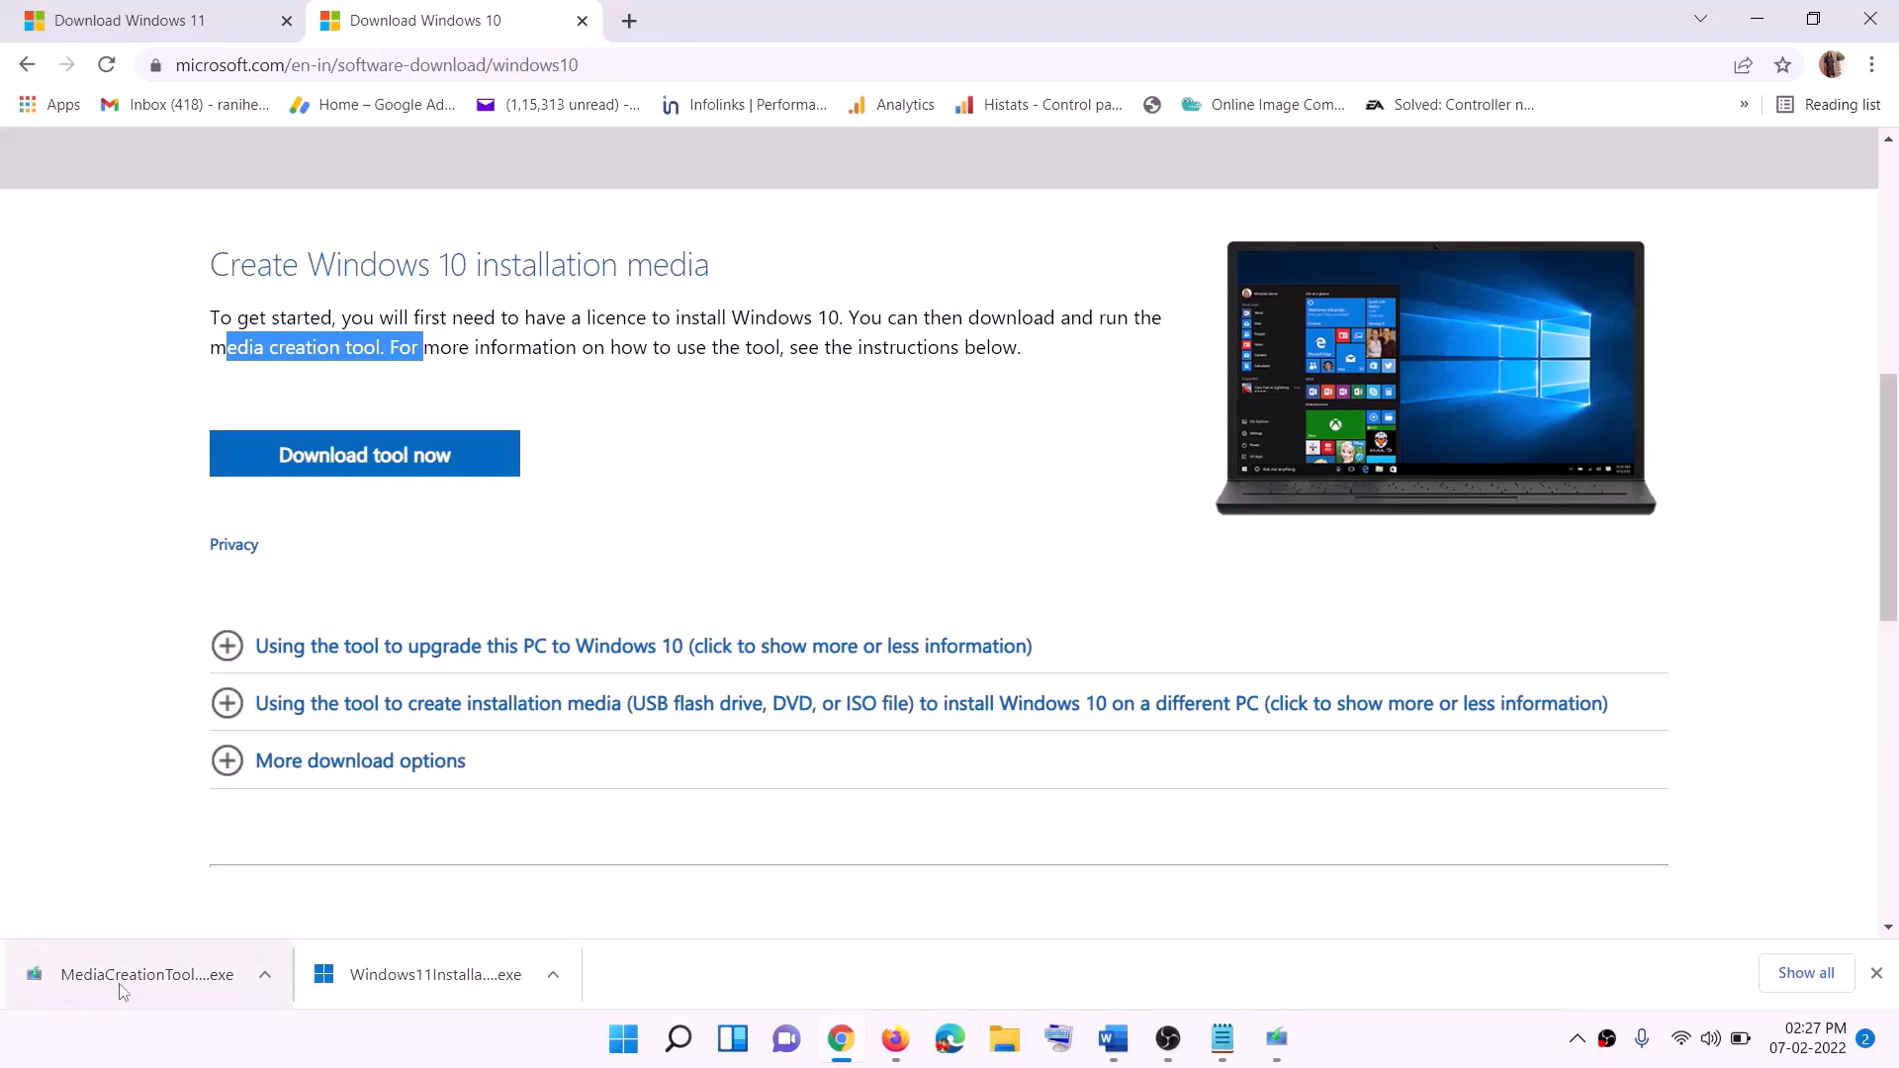
Switch to Windows 10 Setup, accept the license terms and start the download with Upgrade this PC now selected
left_click(1281, 1043)
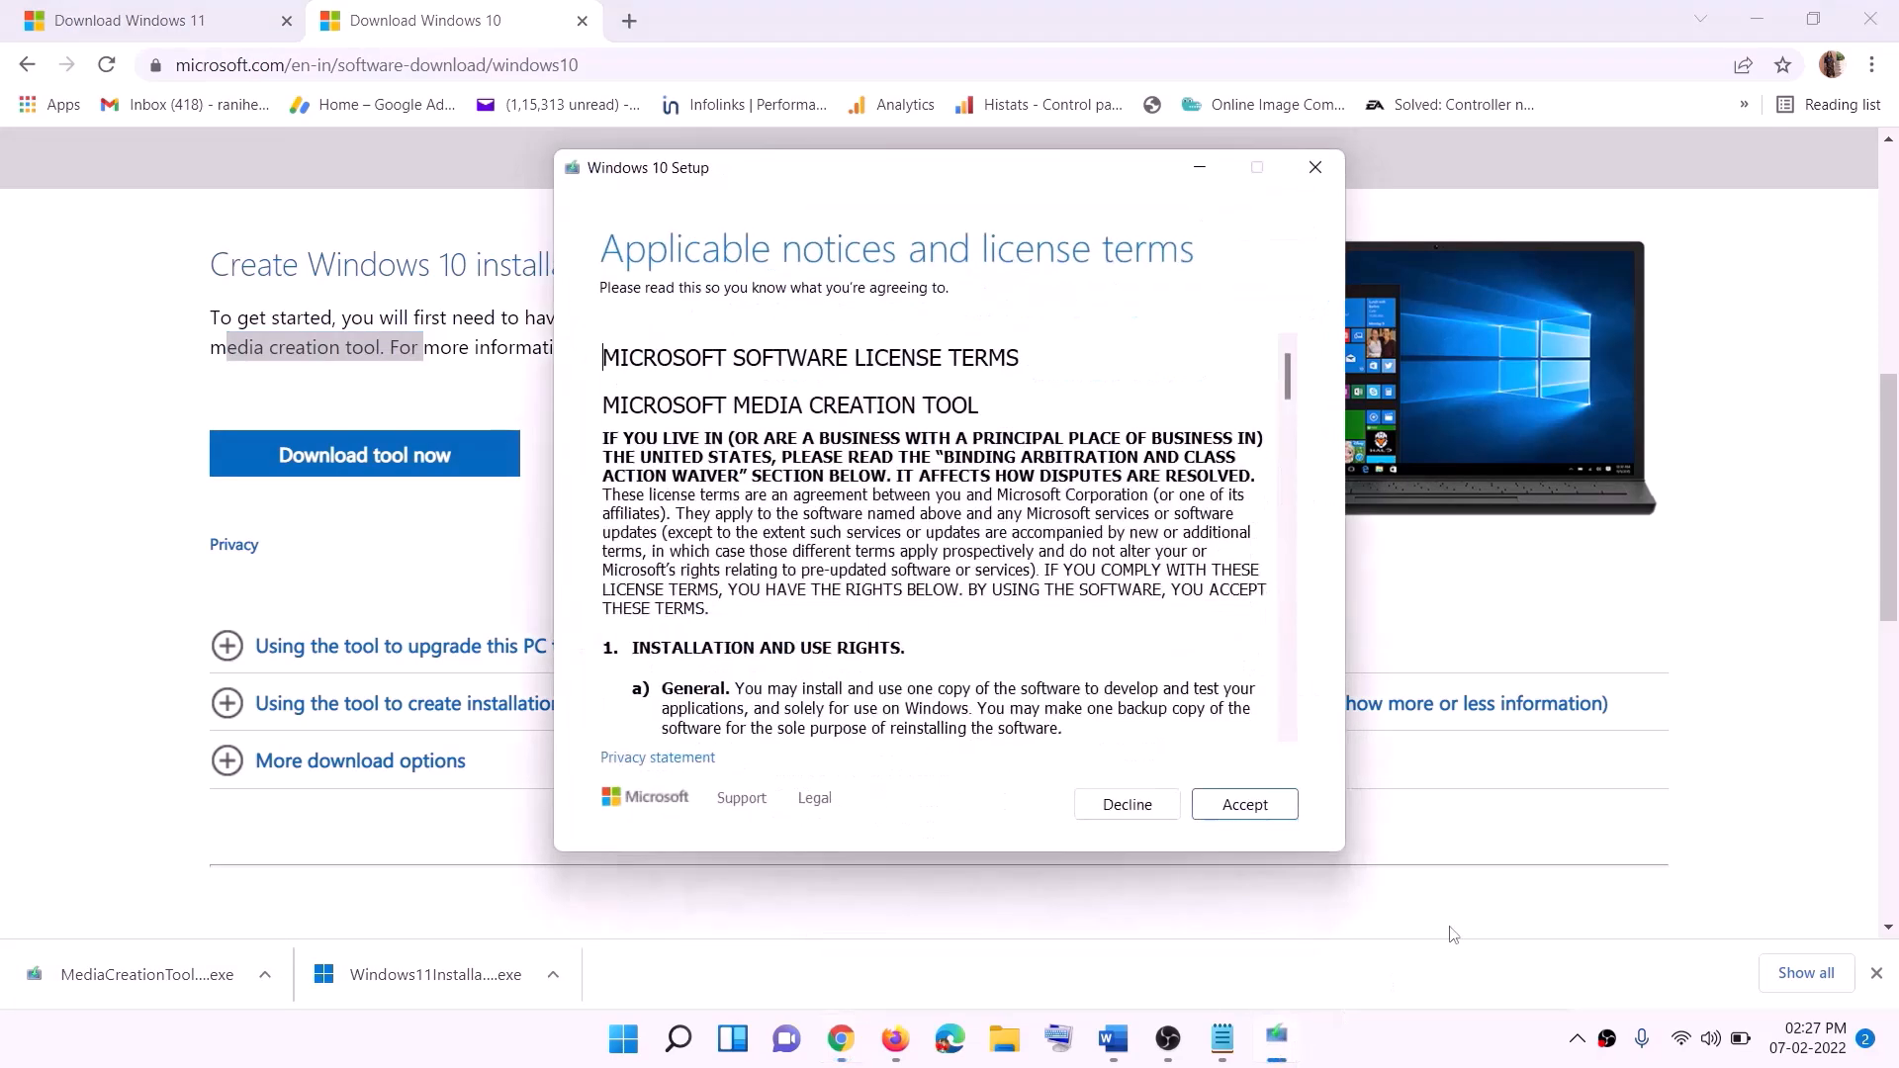
left_click(1239, 807)
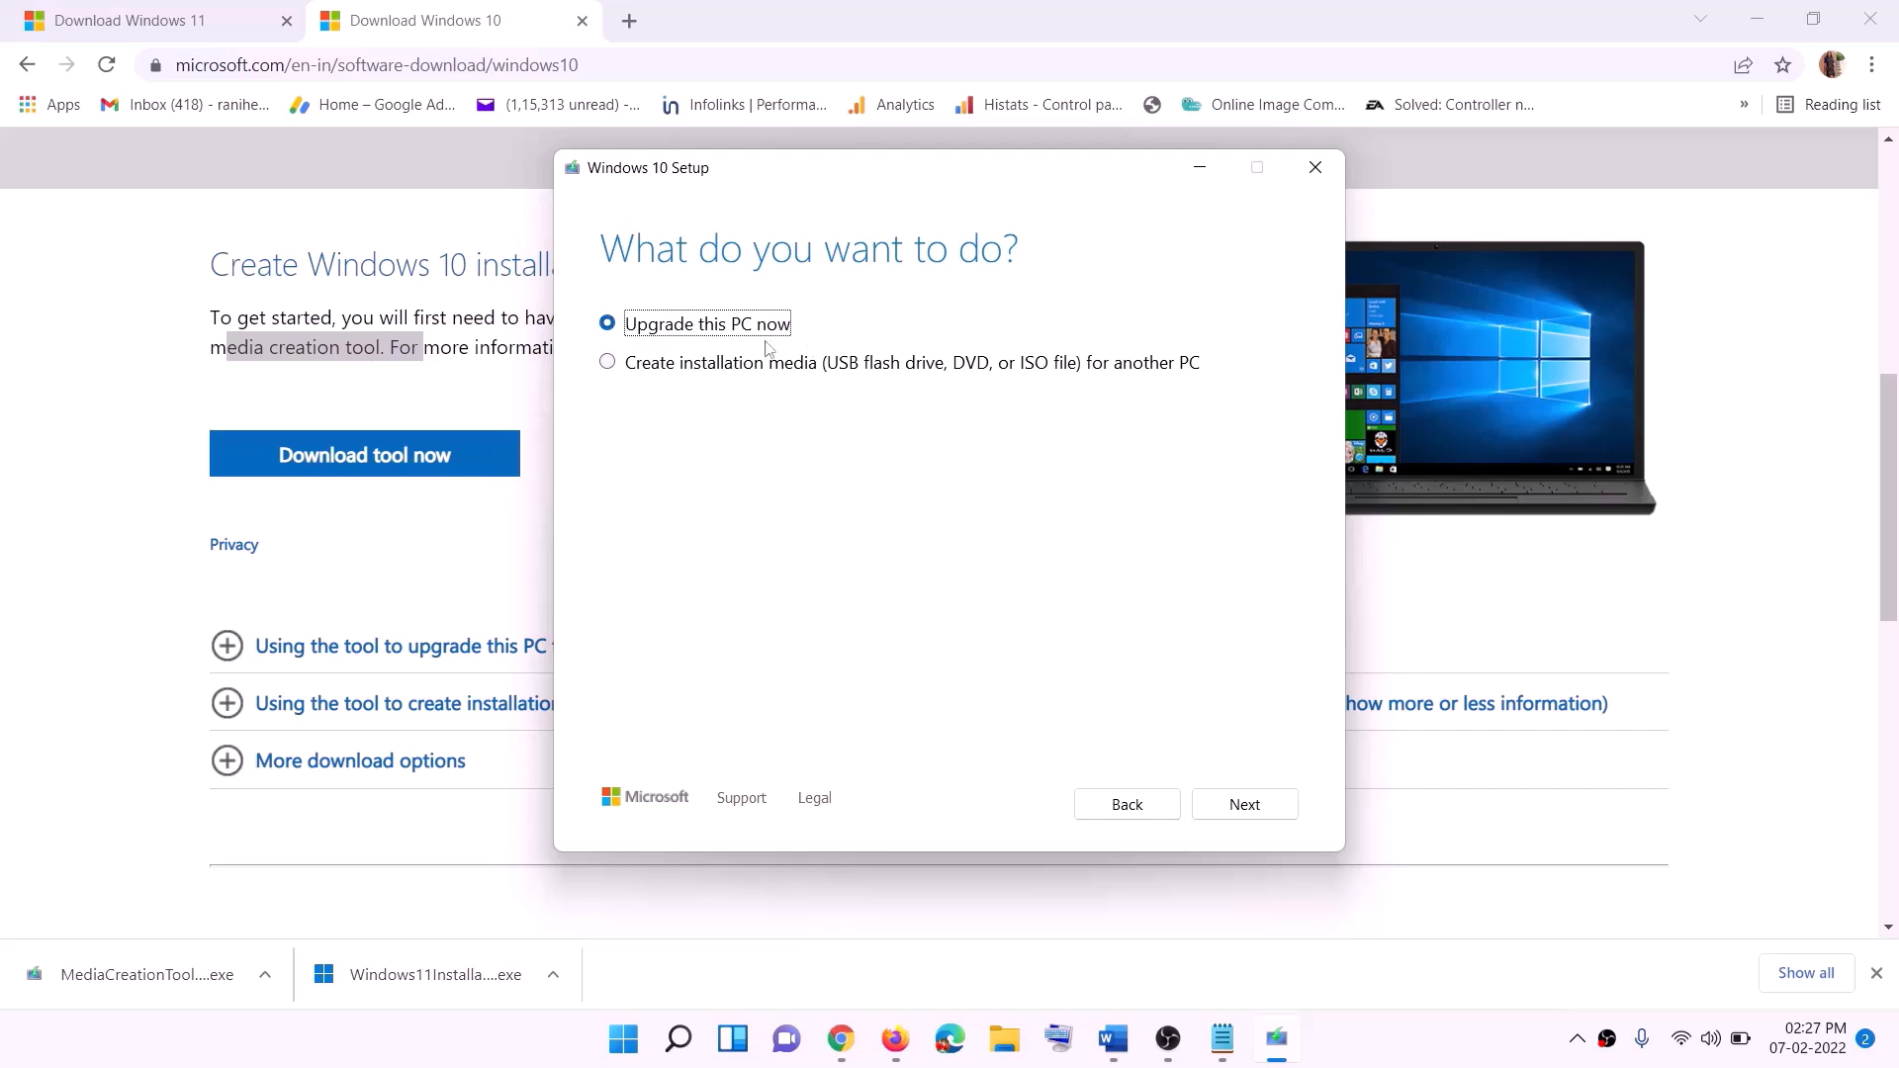
left_click(1243, 809)
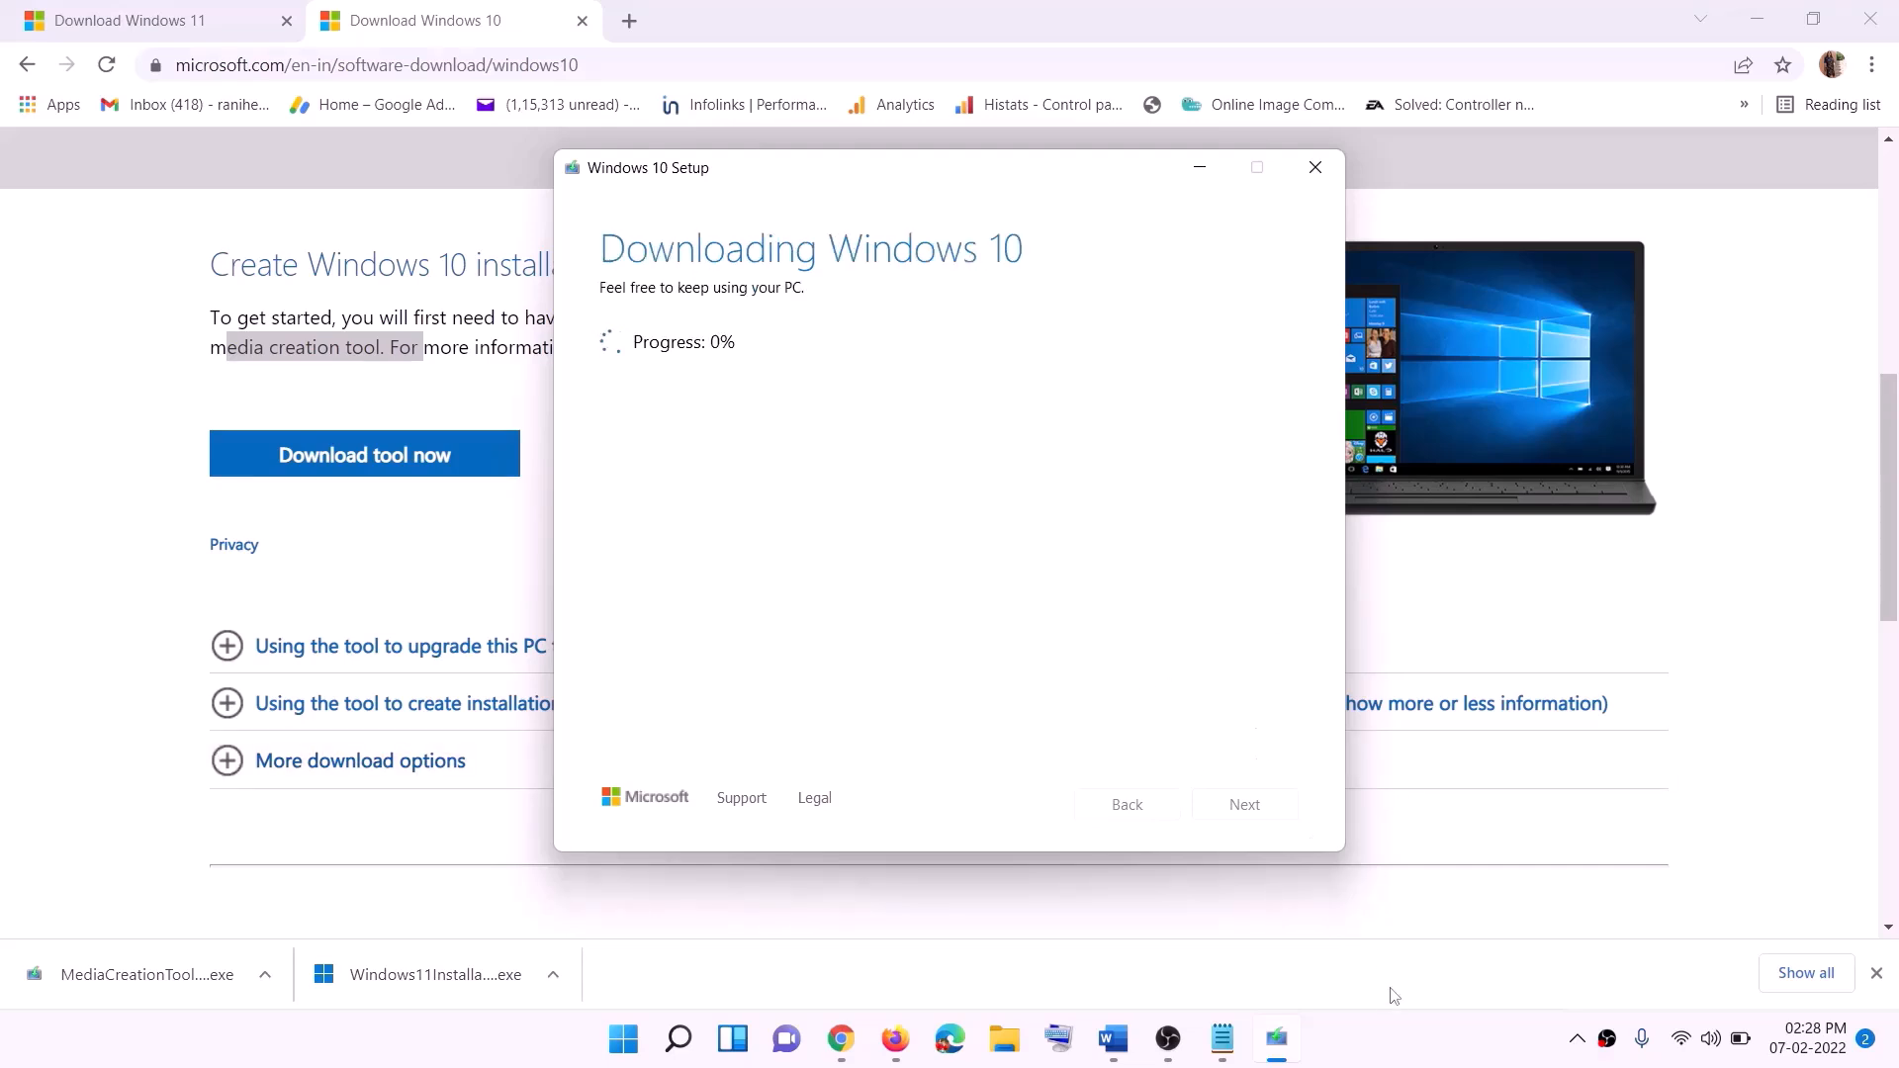
left_click(1403, 1060)
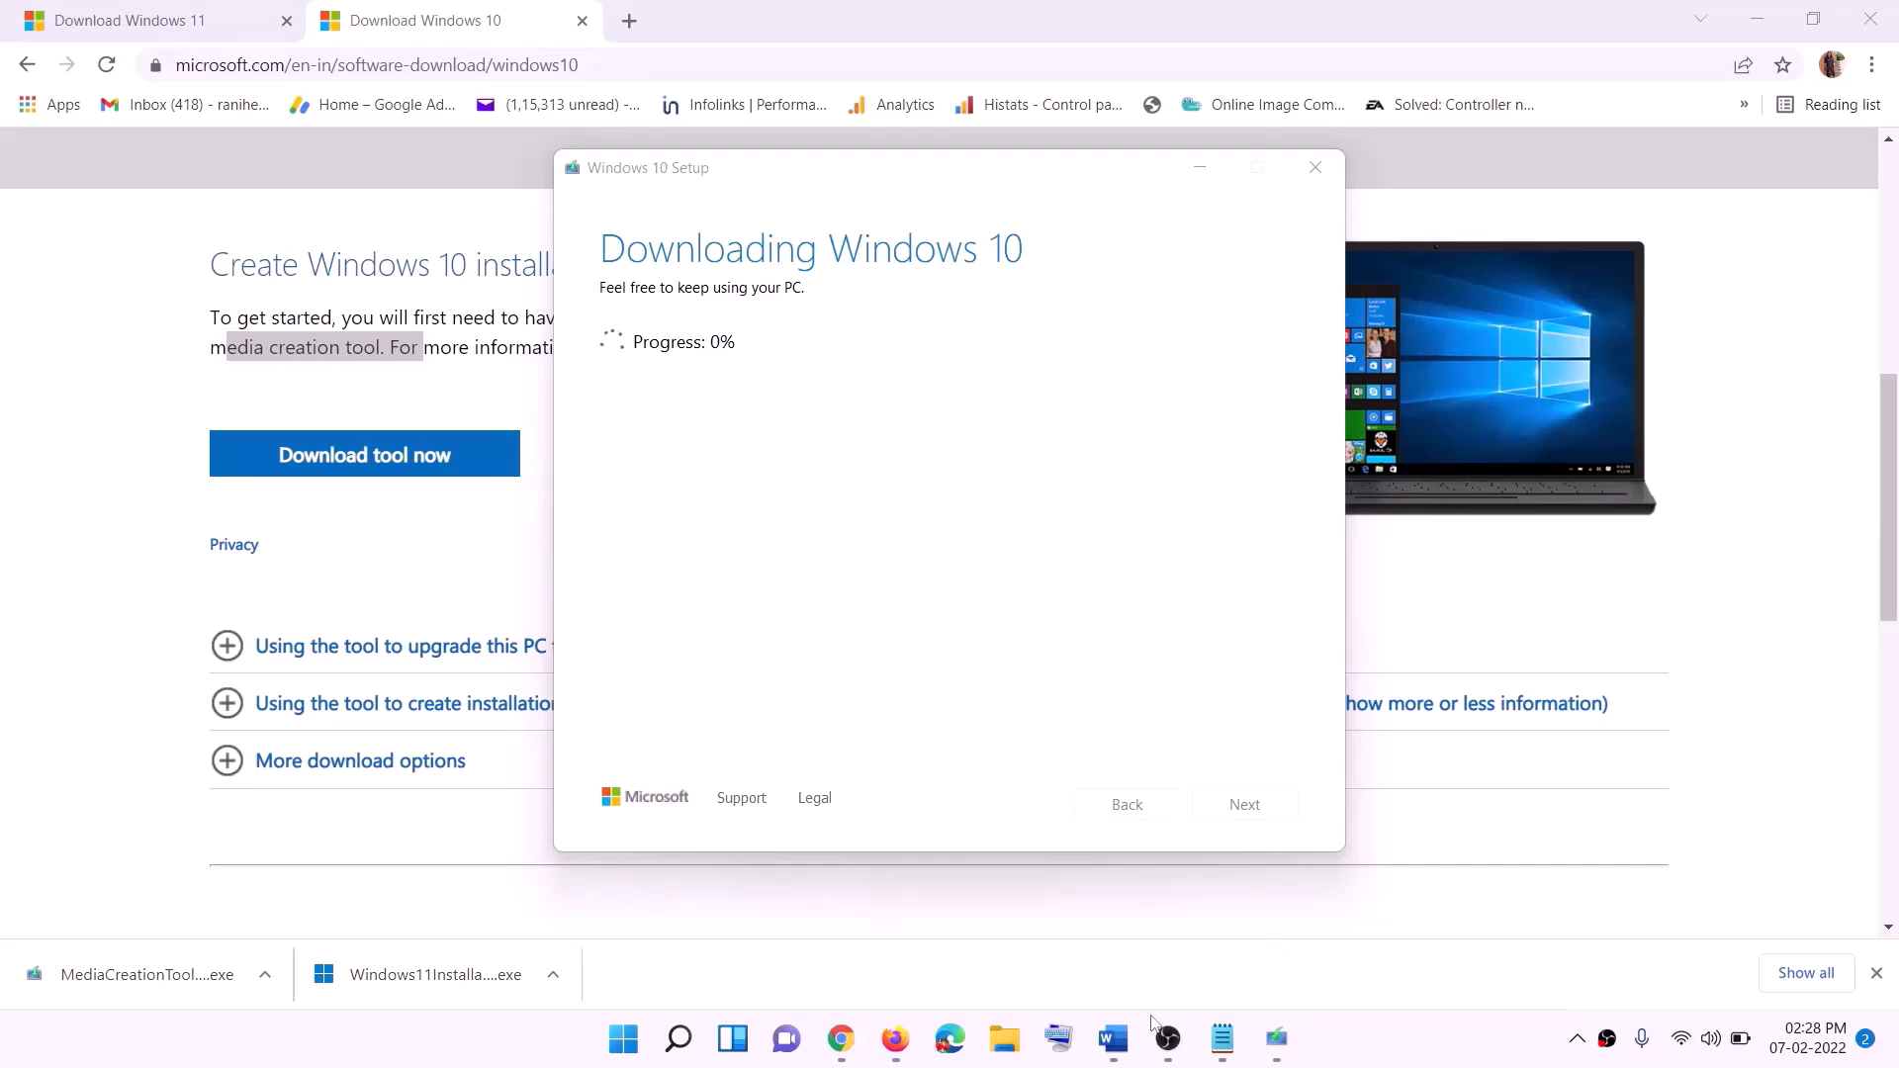
Return to Word, maximize it and examine the picture of the Windows 10 Setup Ready to install screen
left_click(1113, 1038)
scroll(204, 474, "down", 1)
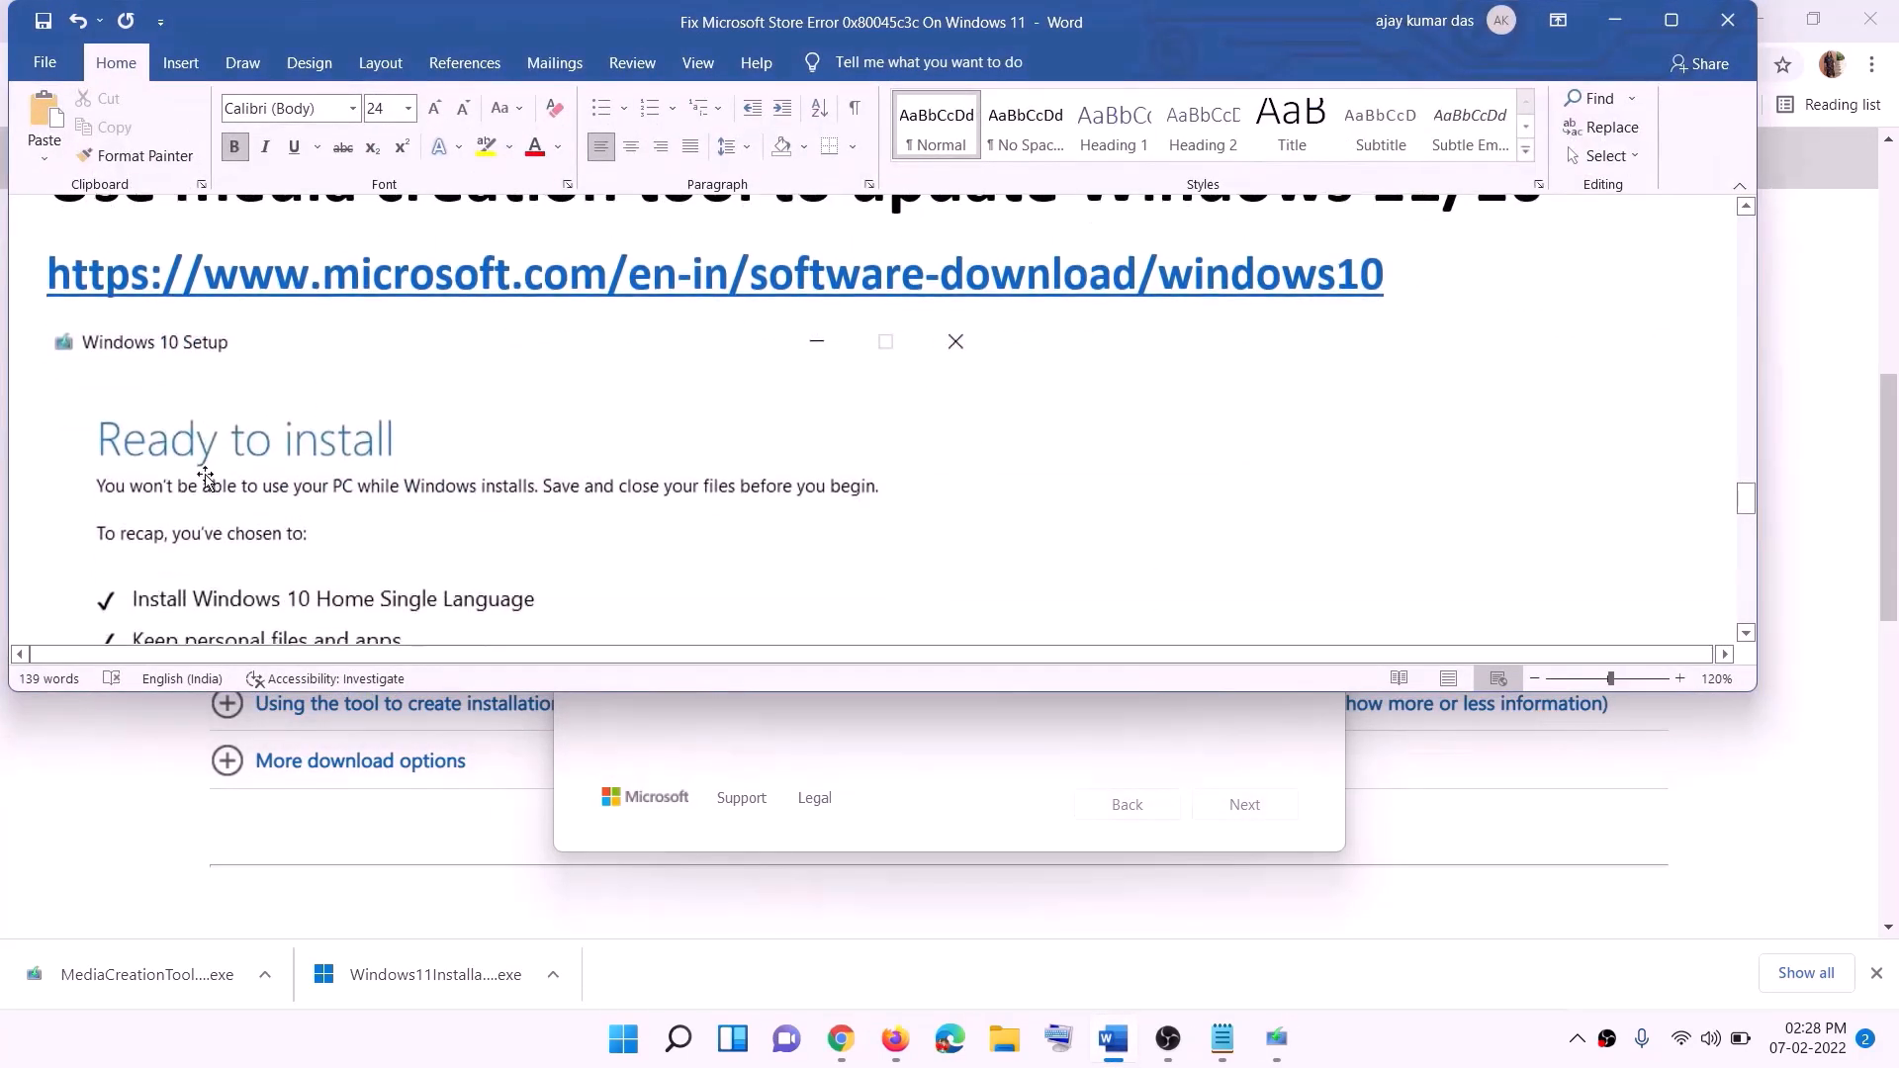
left_click(1671, 20)
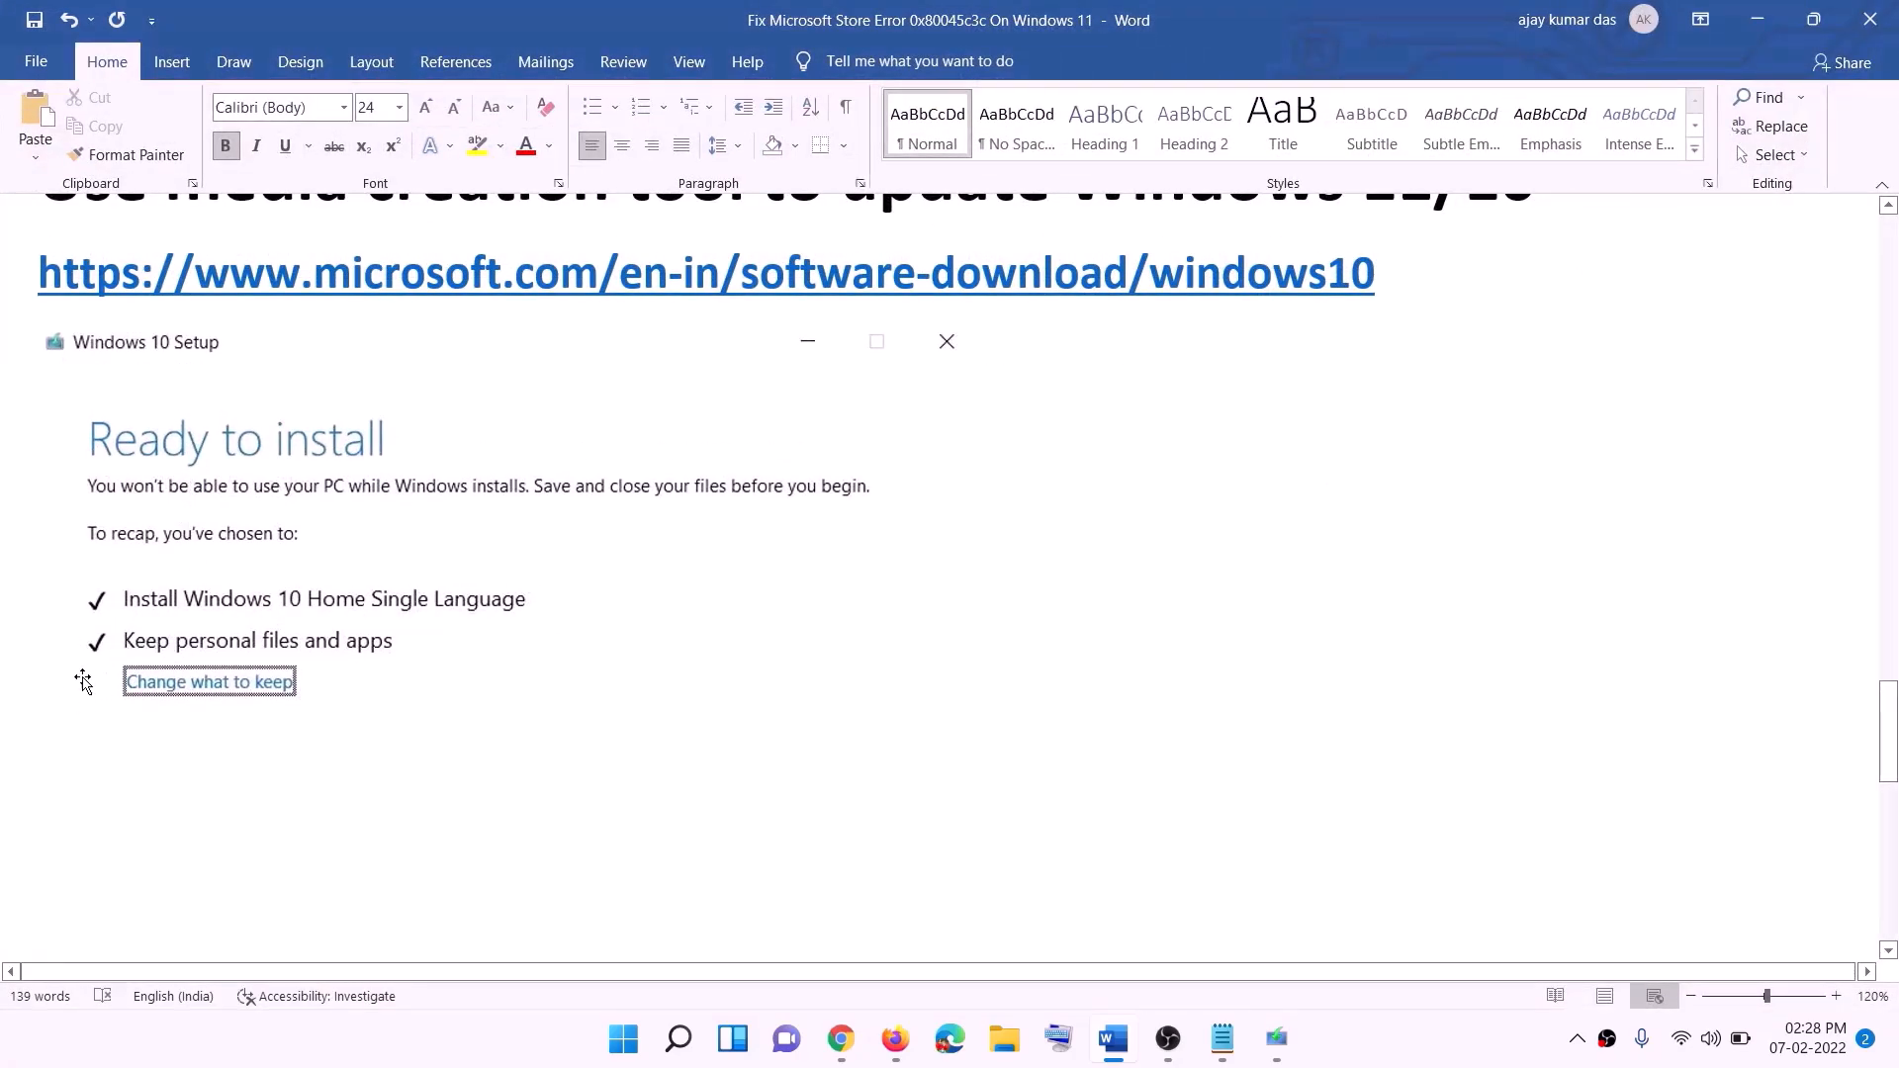
scroll(975, 686, "down", 3)
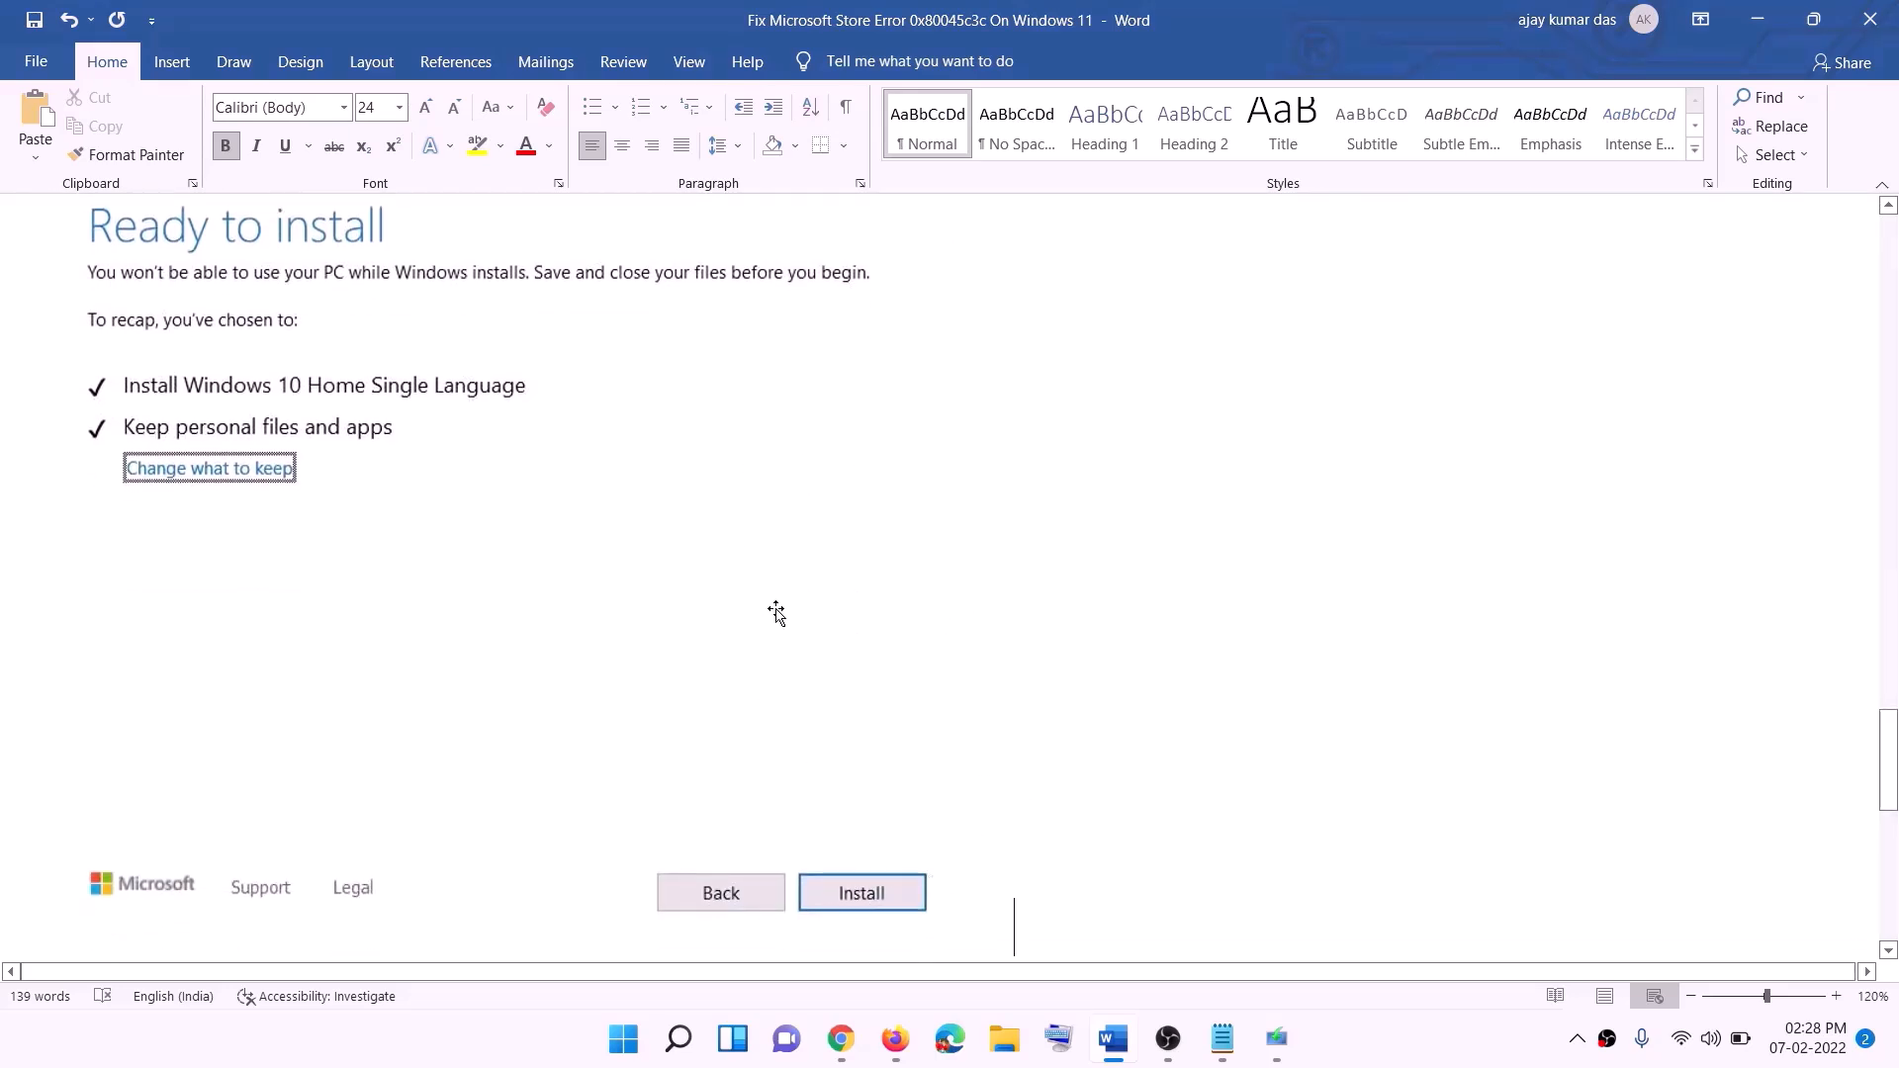
scroll(776, 610, "up", 1)
left_click(1369, 1046)
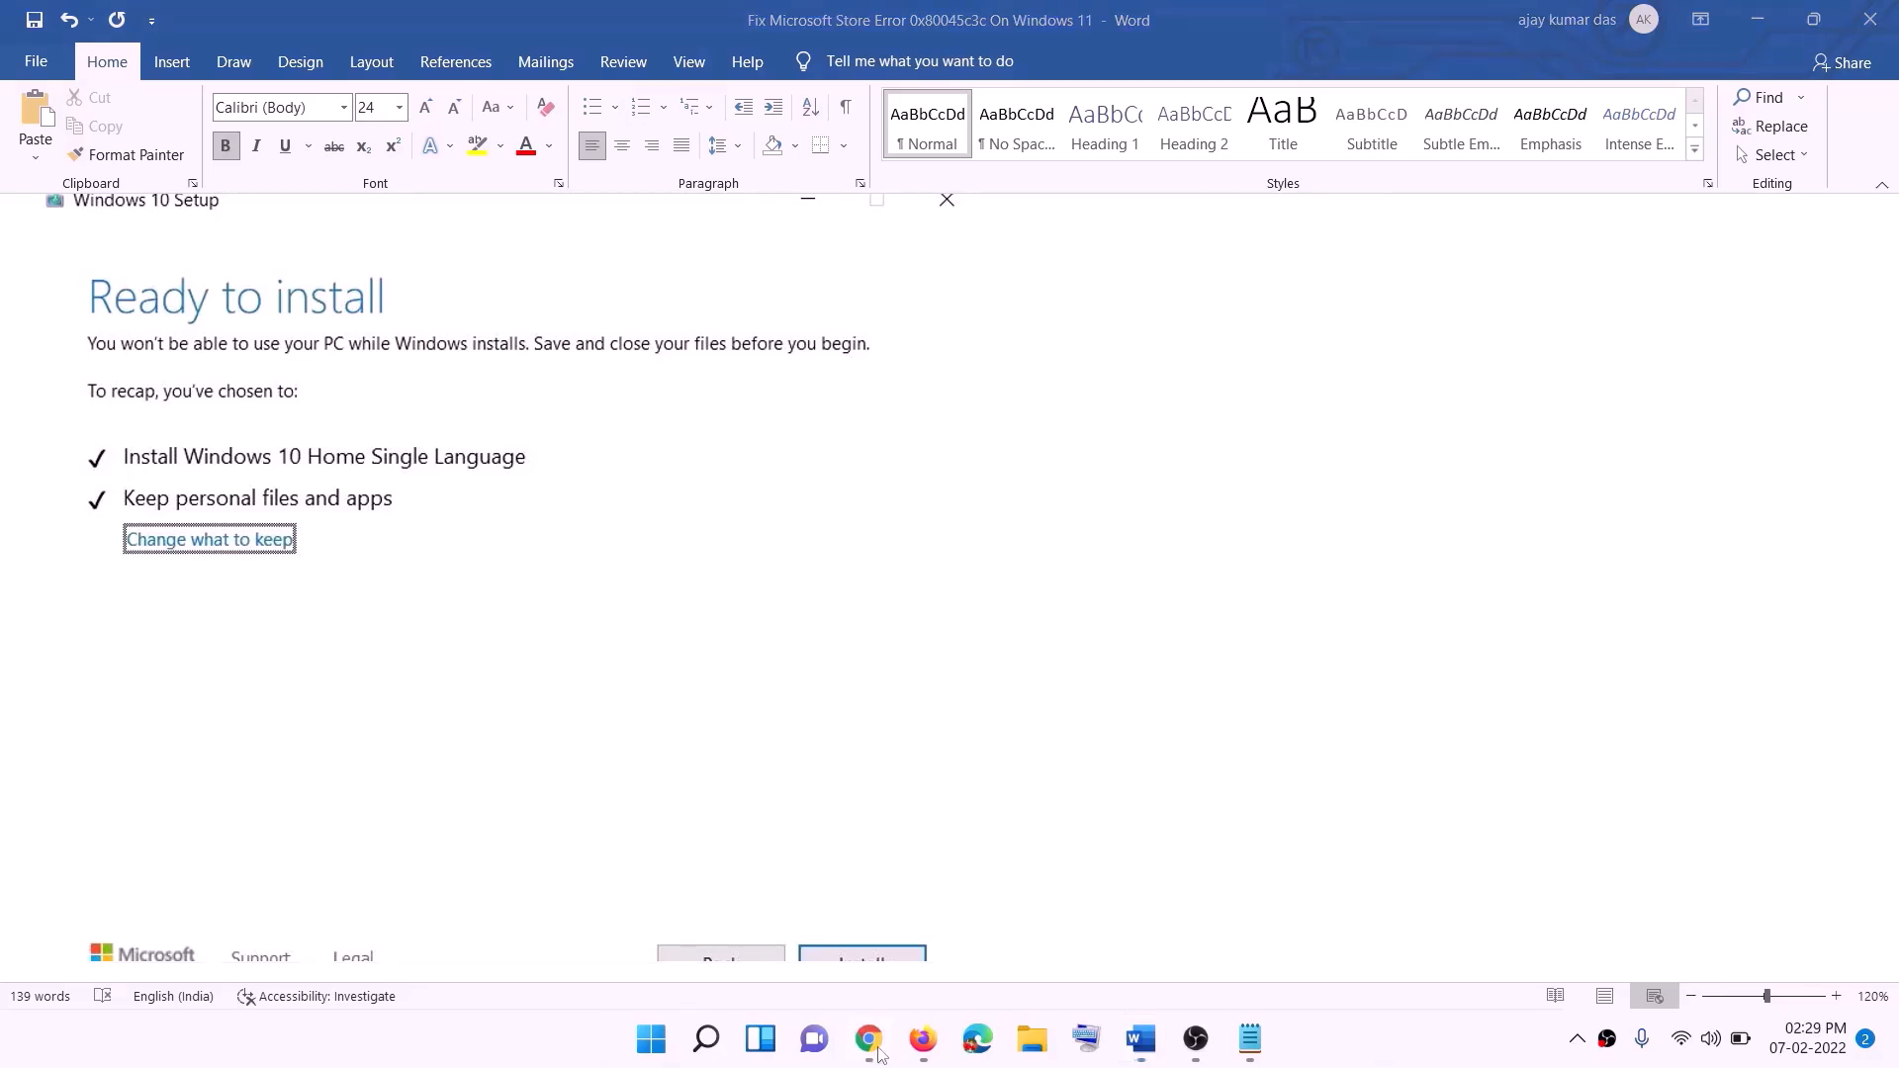
Download the media creation tool from the Download Windows 11 page, run it and allow it to make changes to the device
left_click(874, 1046)
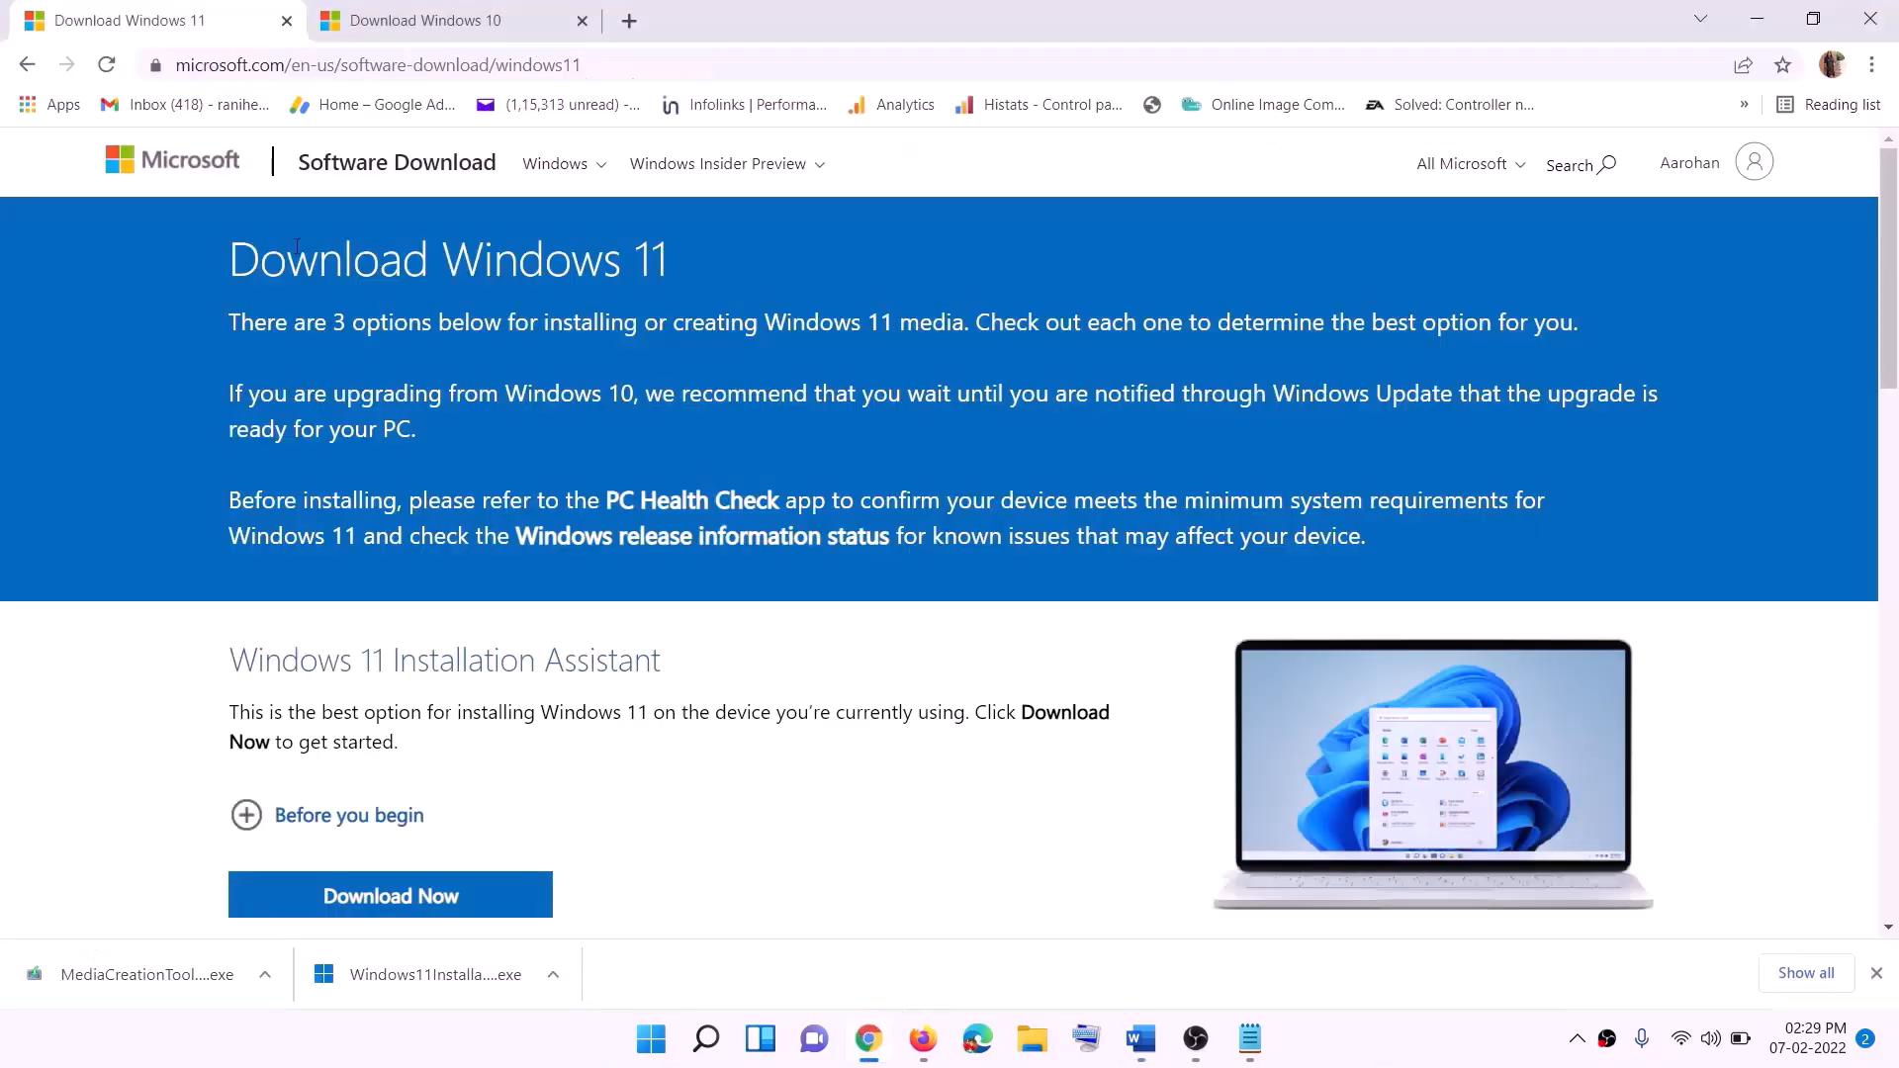
scroll(409, 673, "down", 5)
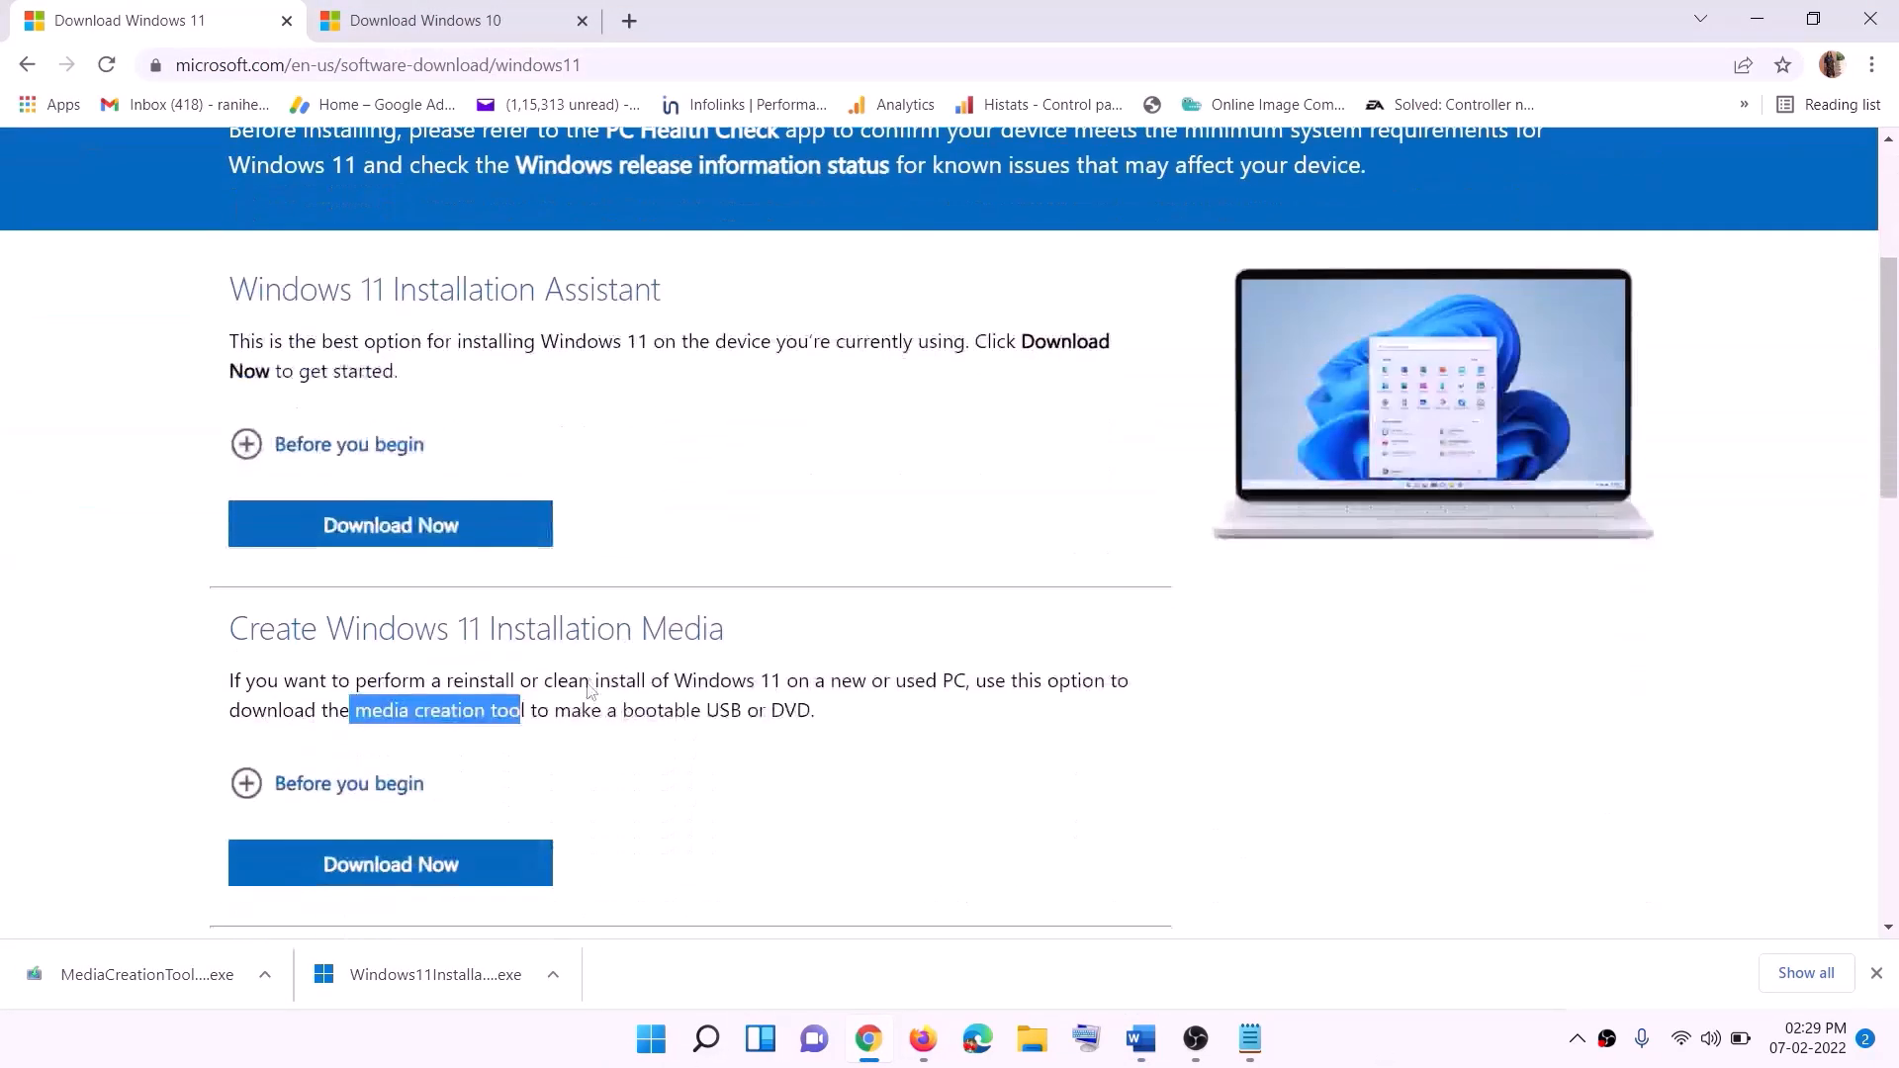
left_click_drag(354, 586, 548, 587)
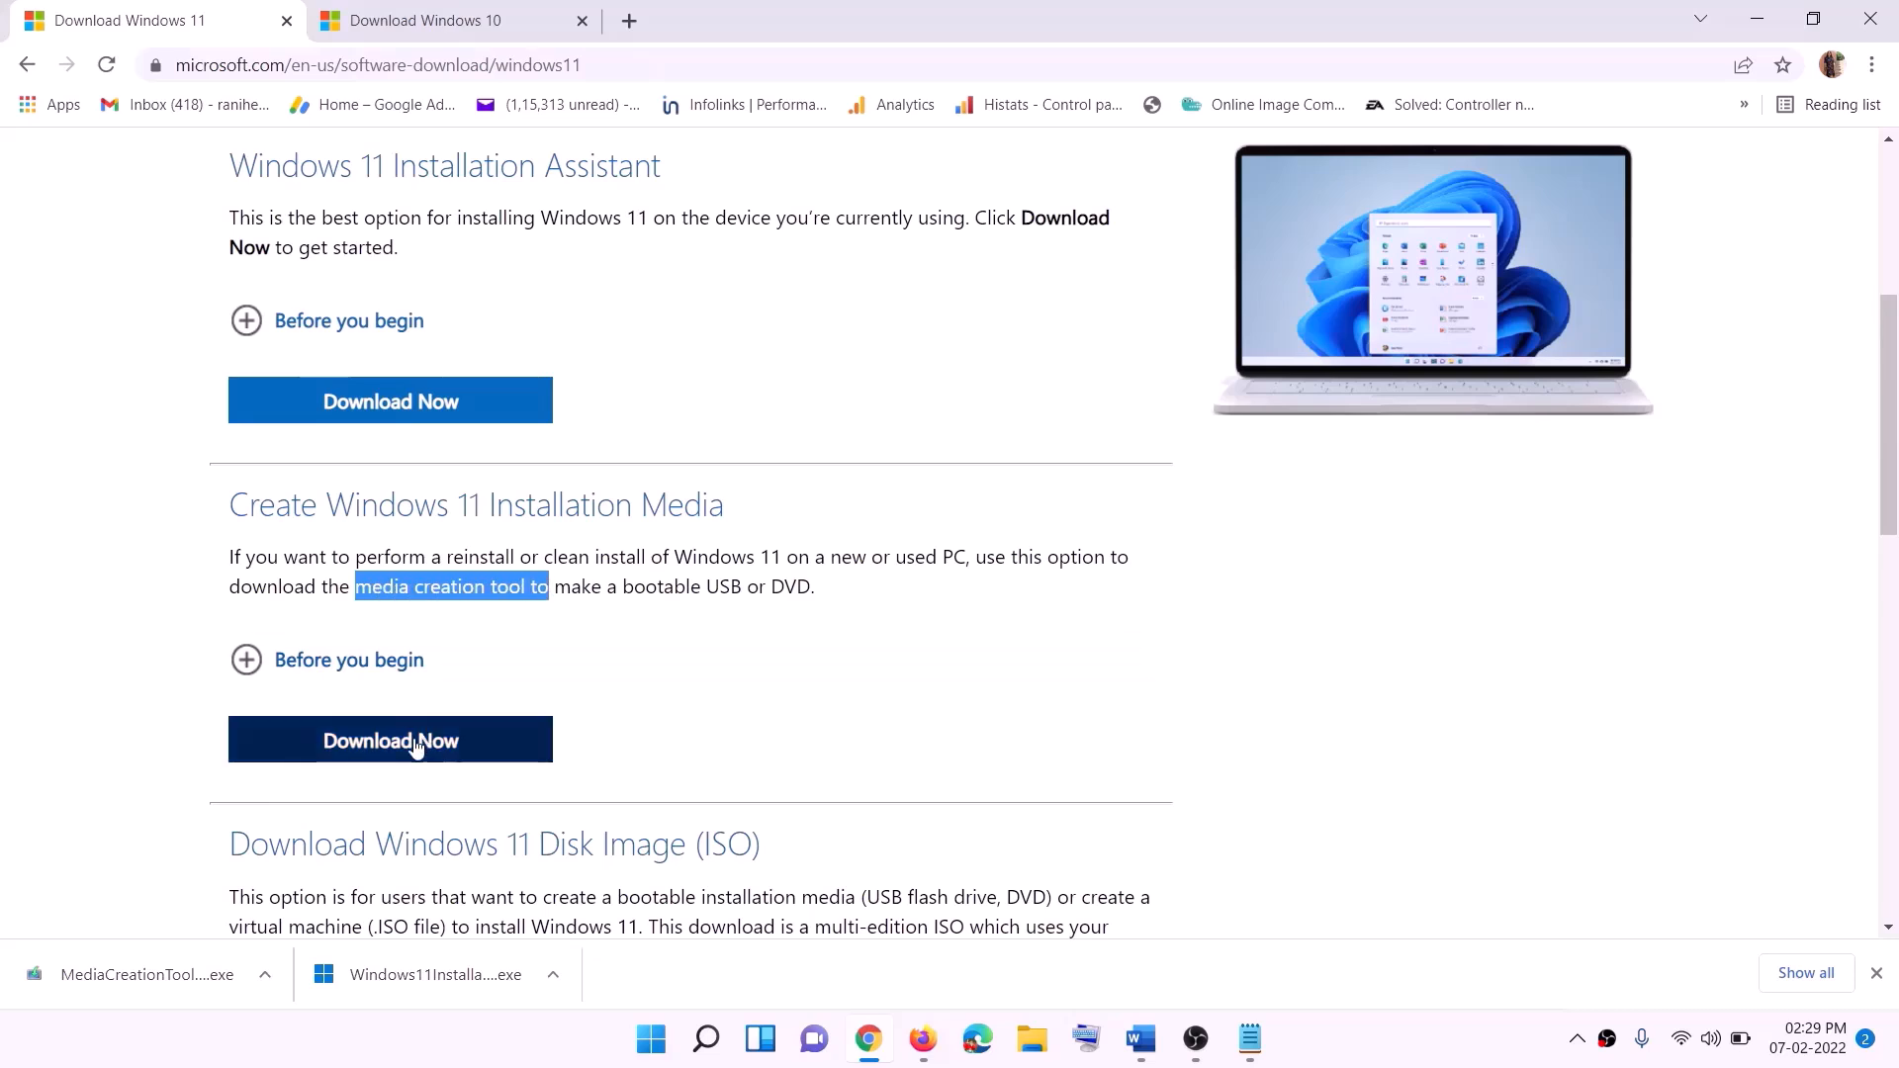
left_click(377, 754)
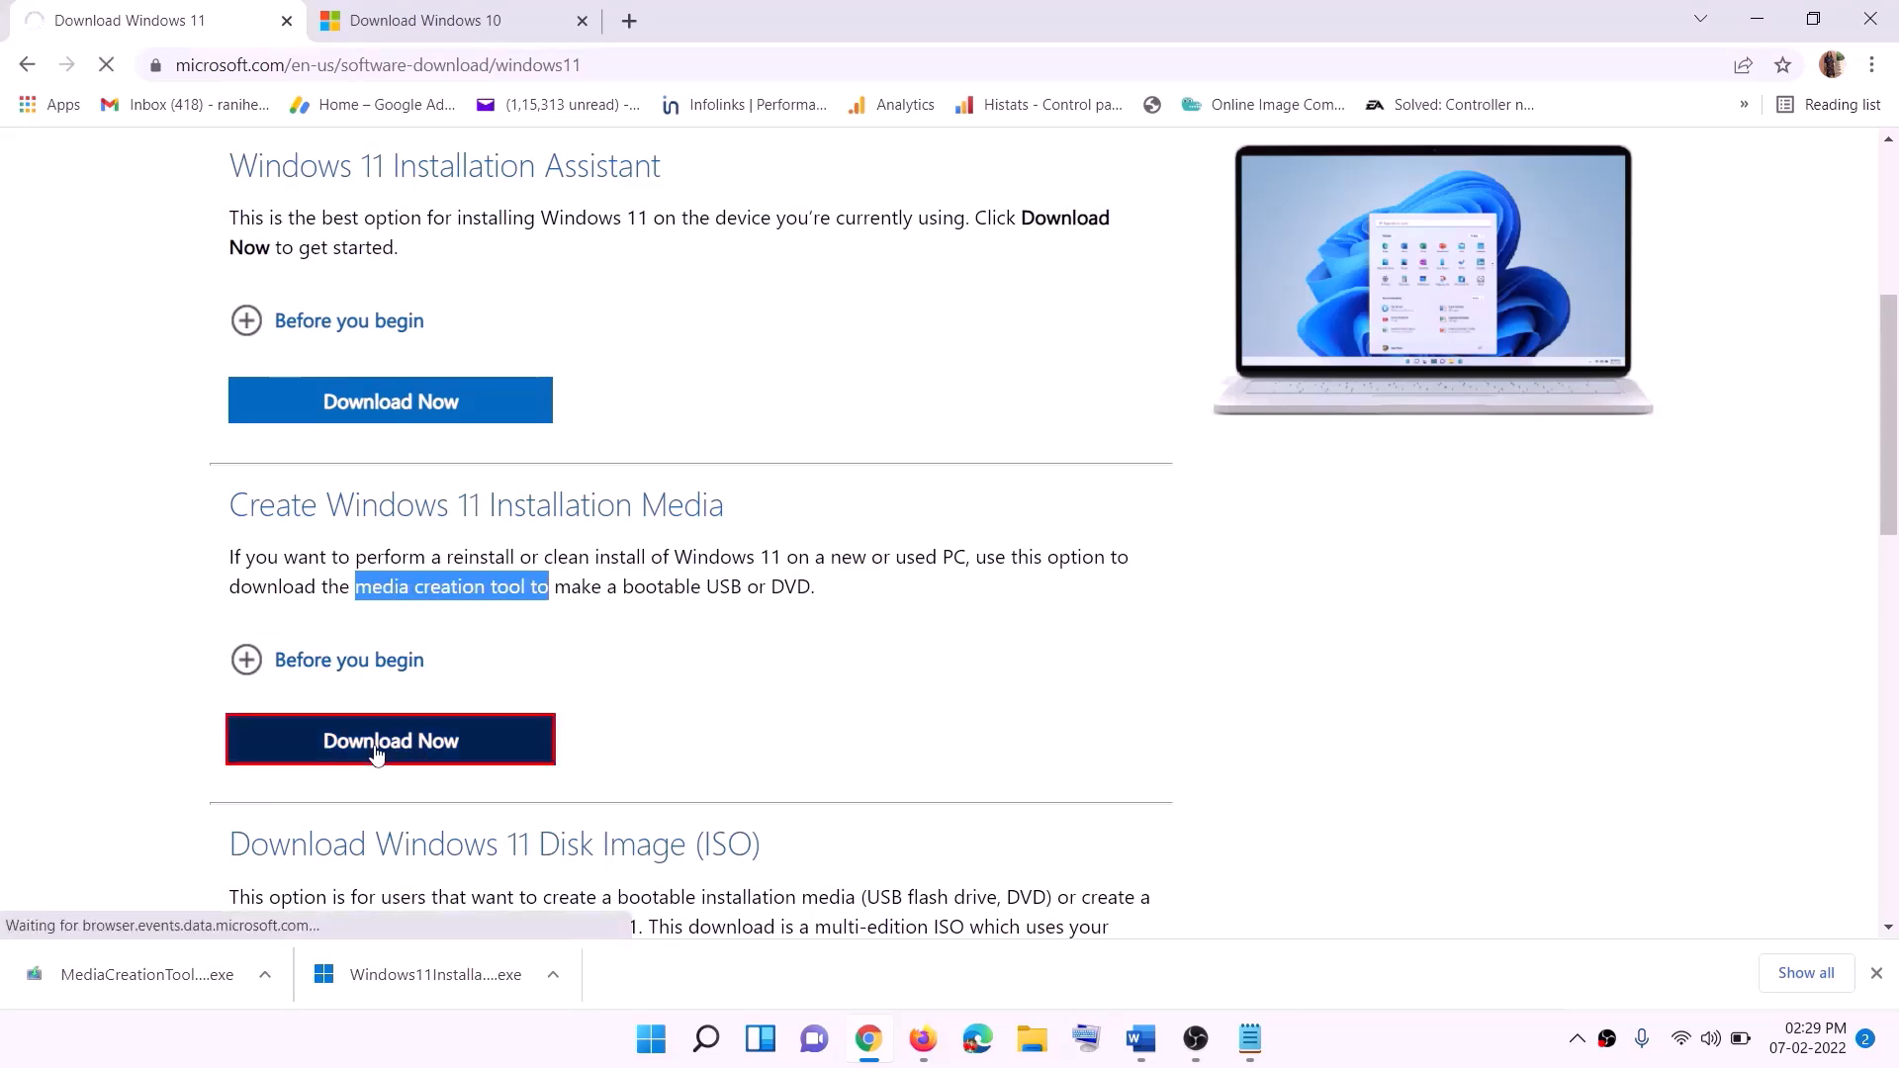
left_click(129, 979)
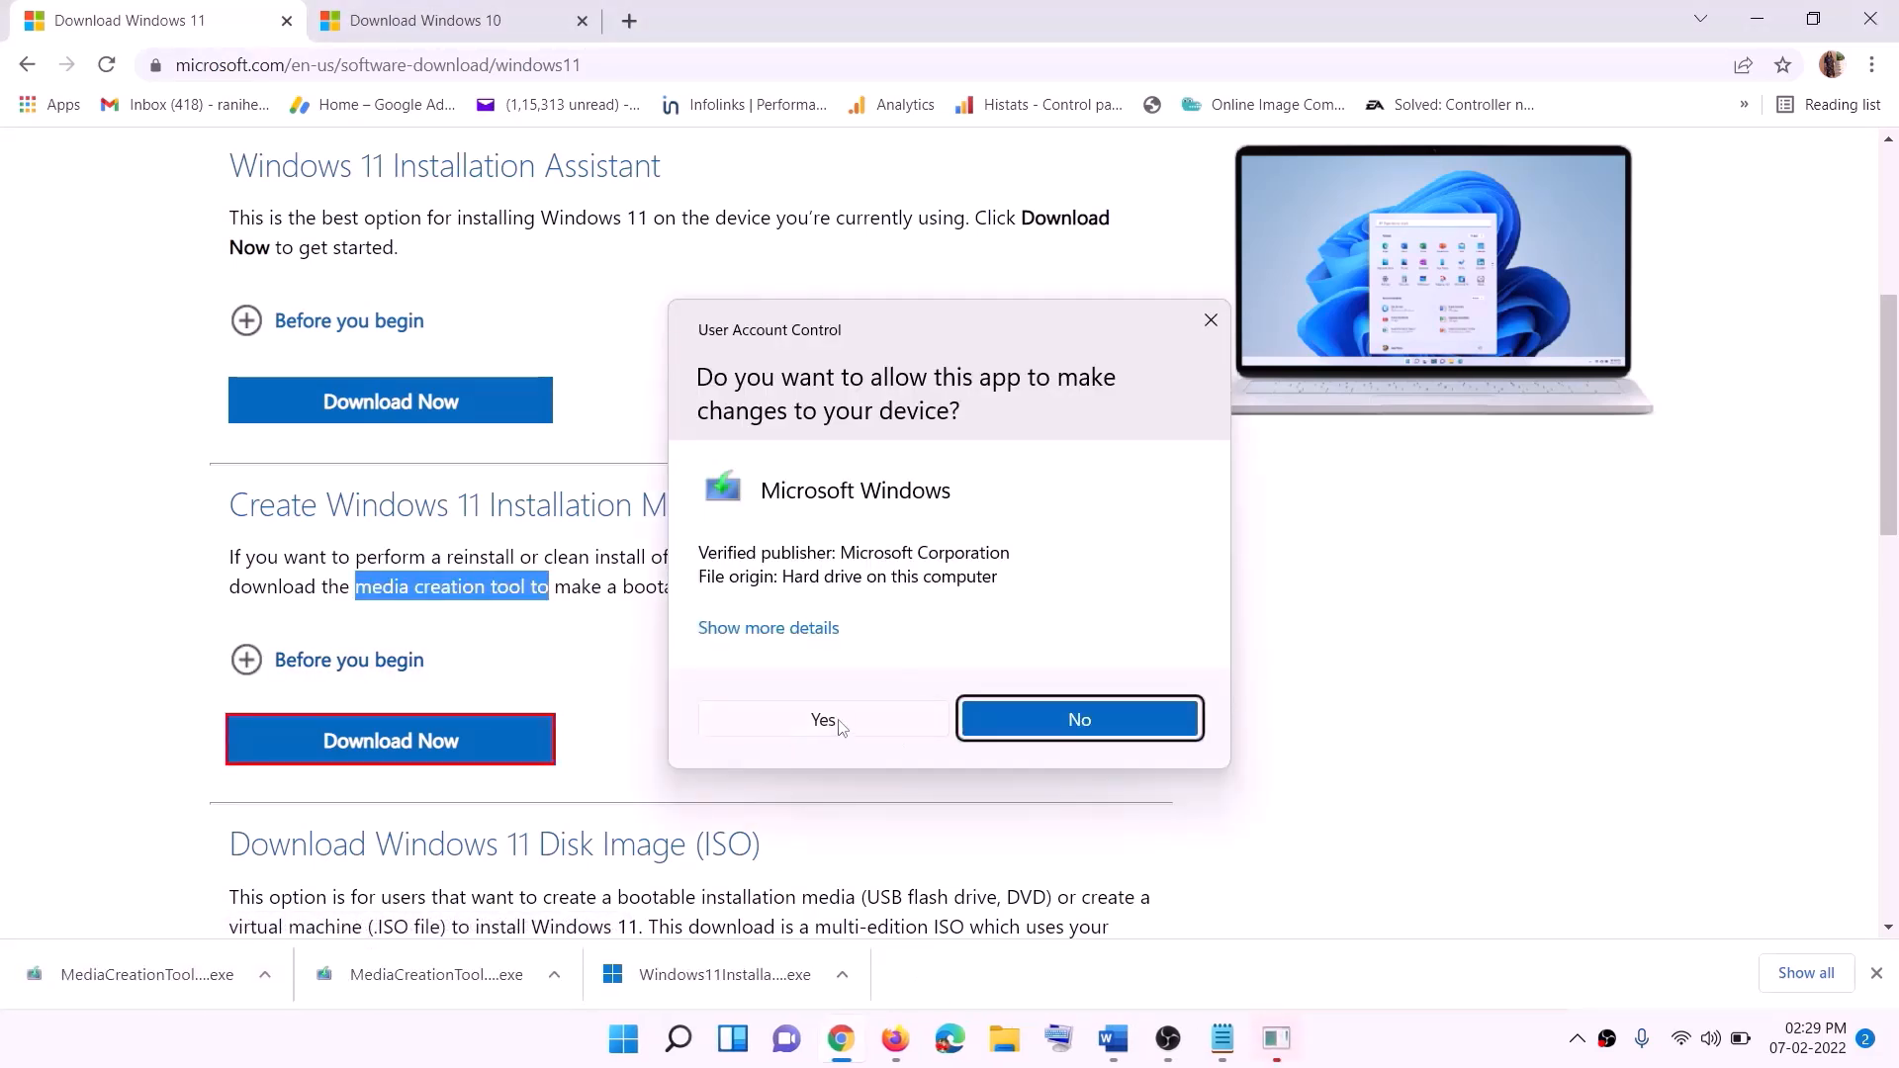
left_click(836, 723)
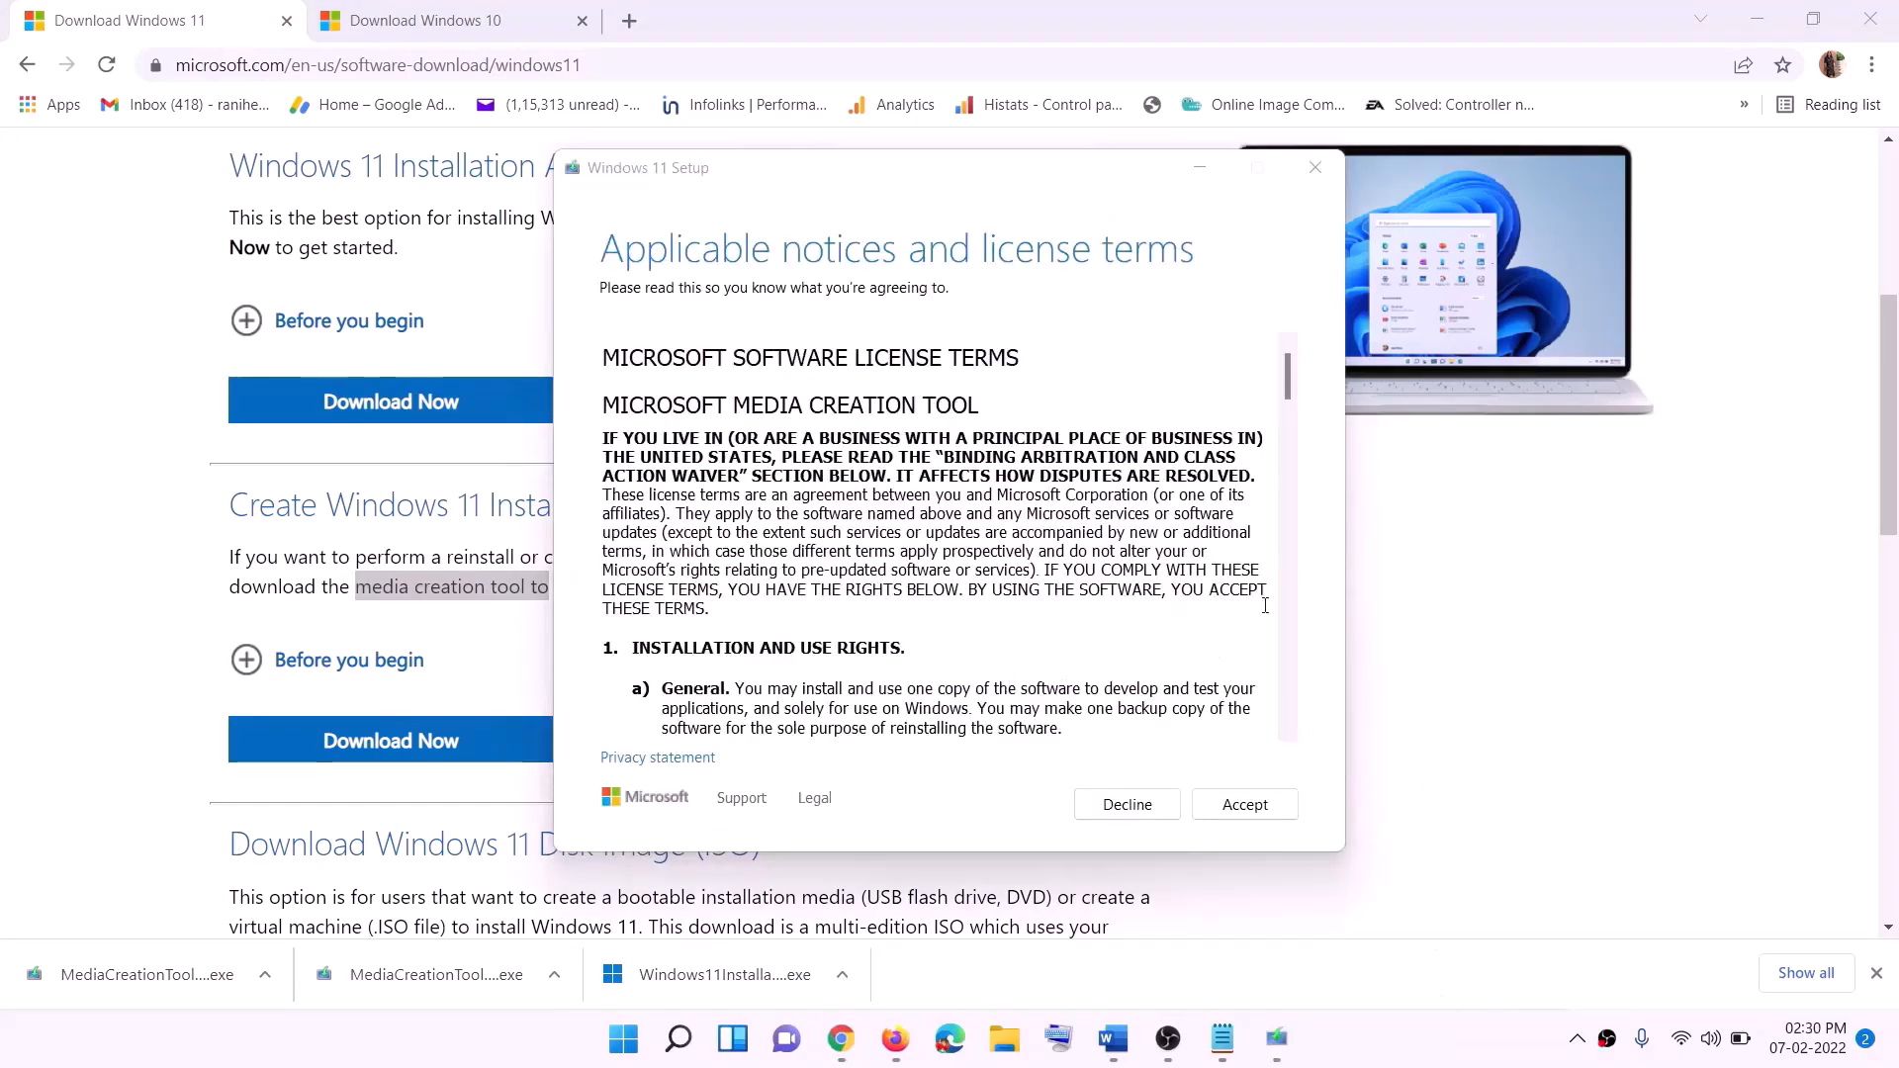
Accept the license, keep the recommended language and edition, choose ISO file as the media, and save it to the Desktop as Windows
left_click(1199, 809)
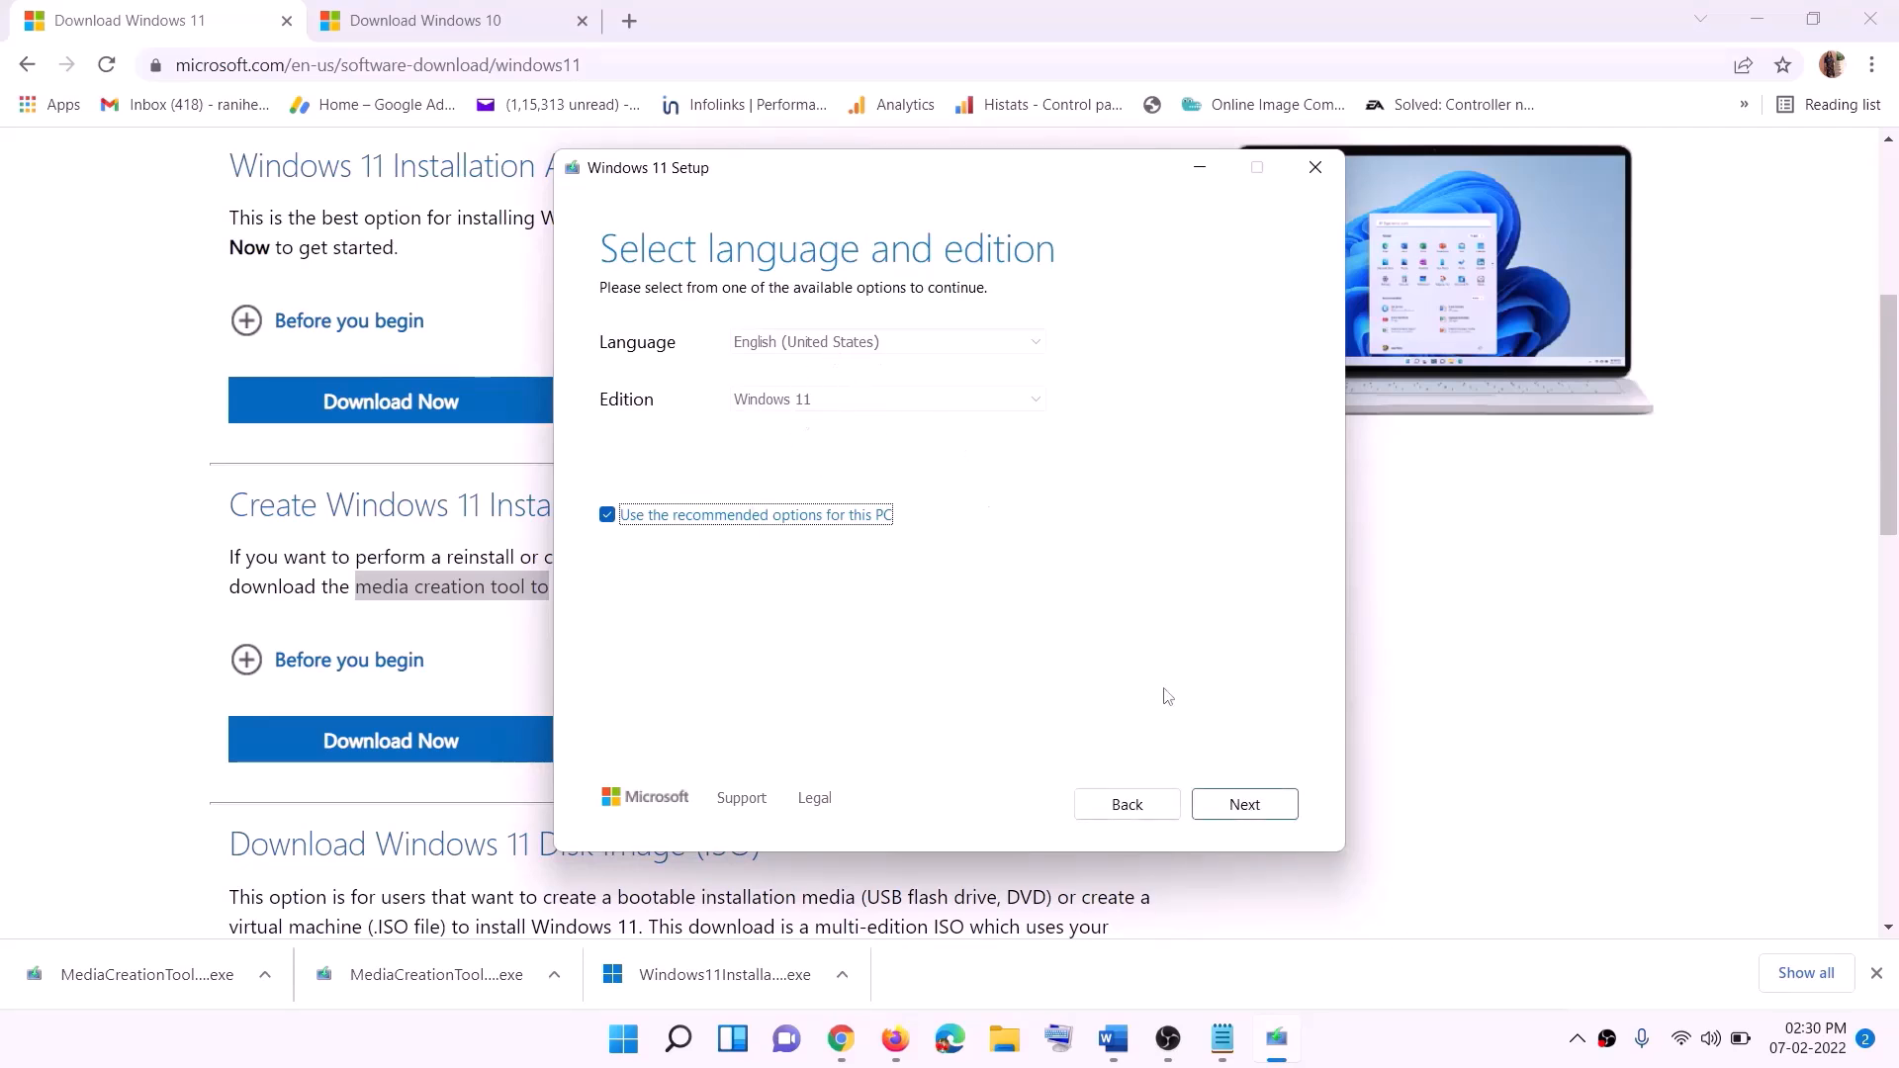
left_click(1230, 808)
left_click(710, 426)
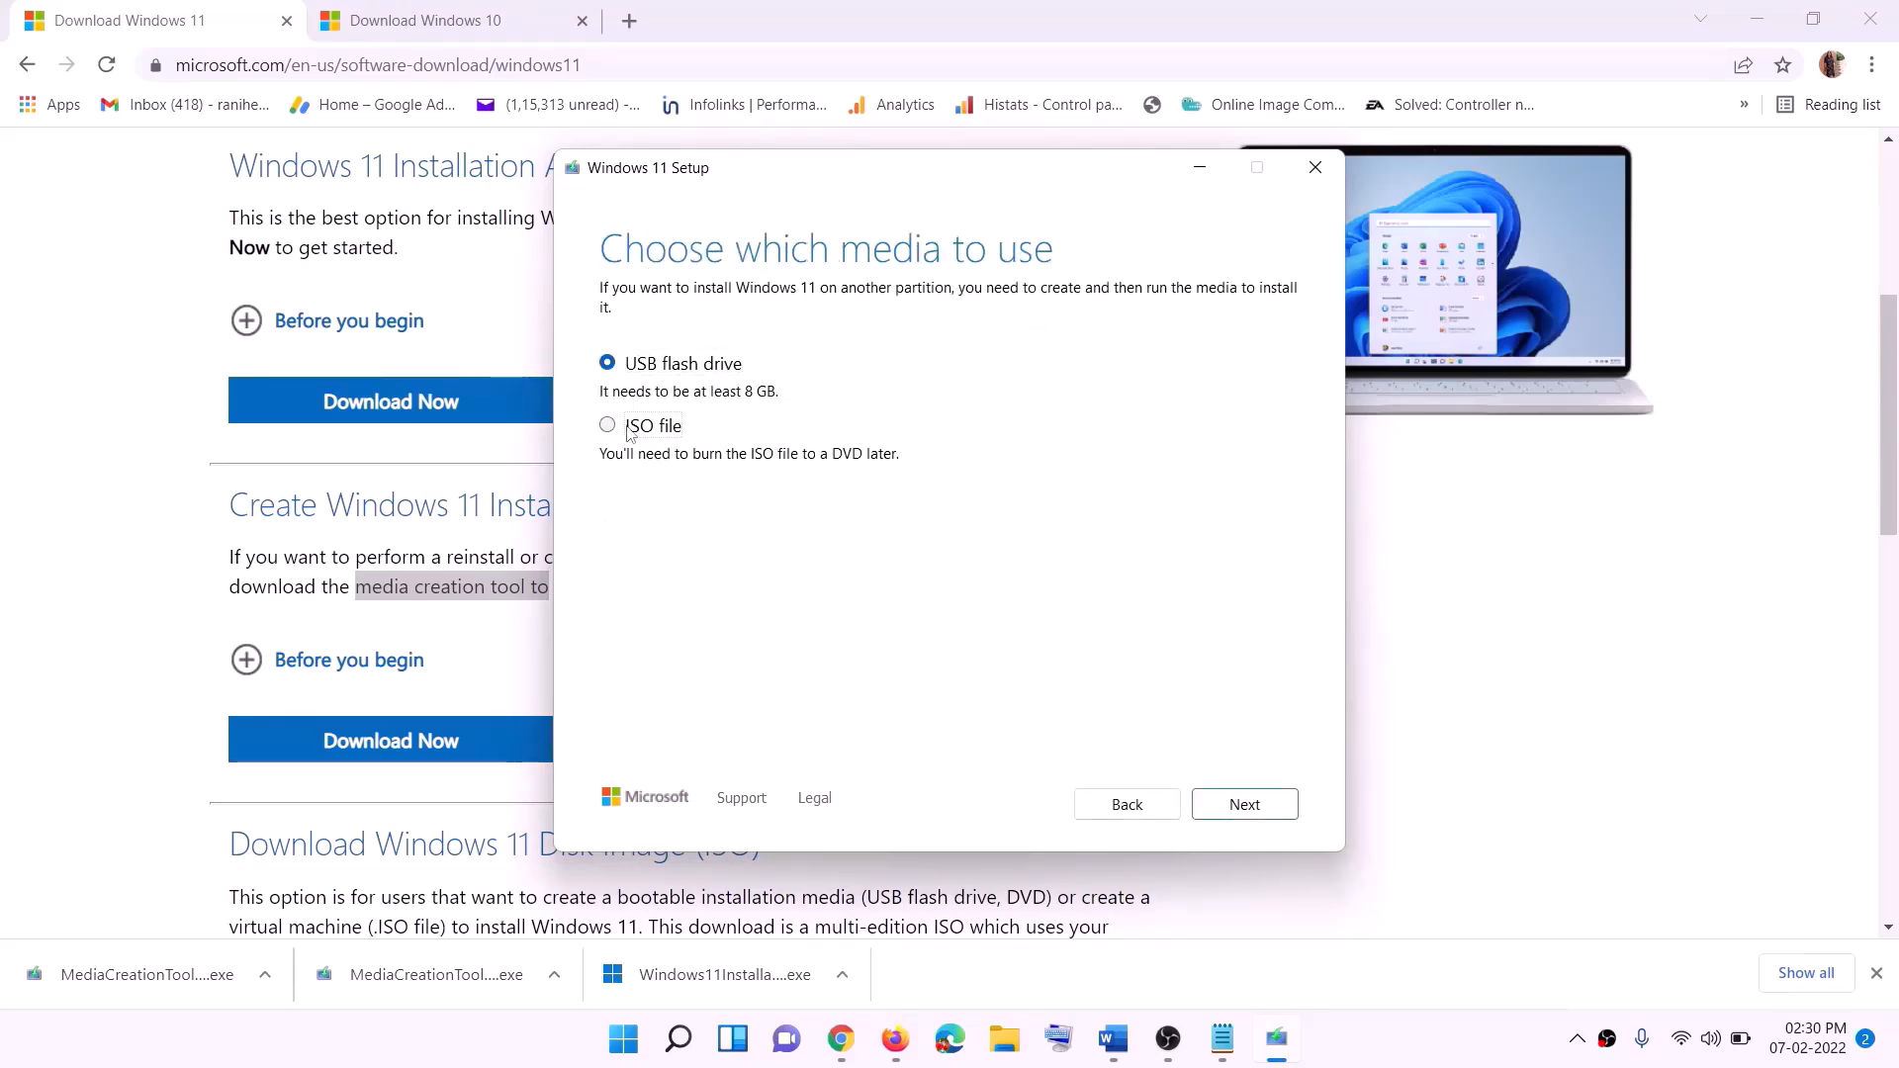
left_click(1254, 806)
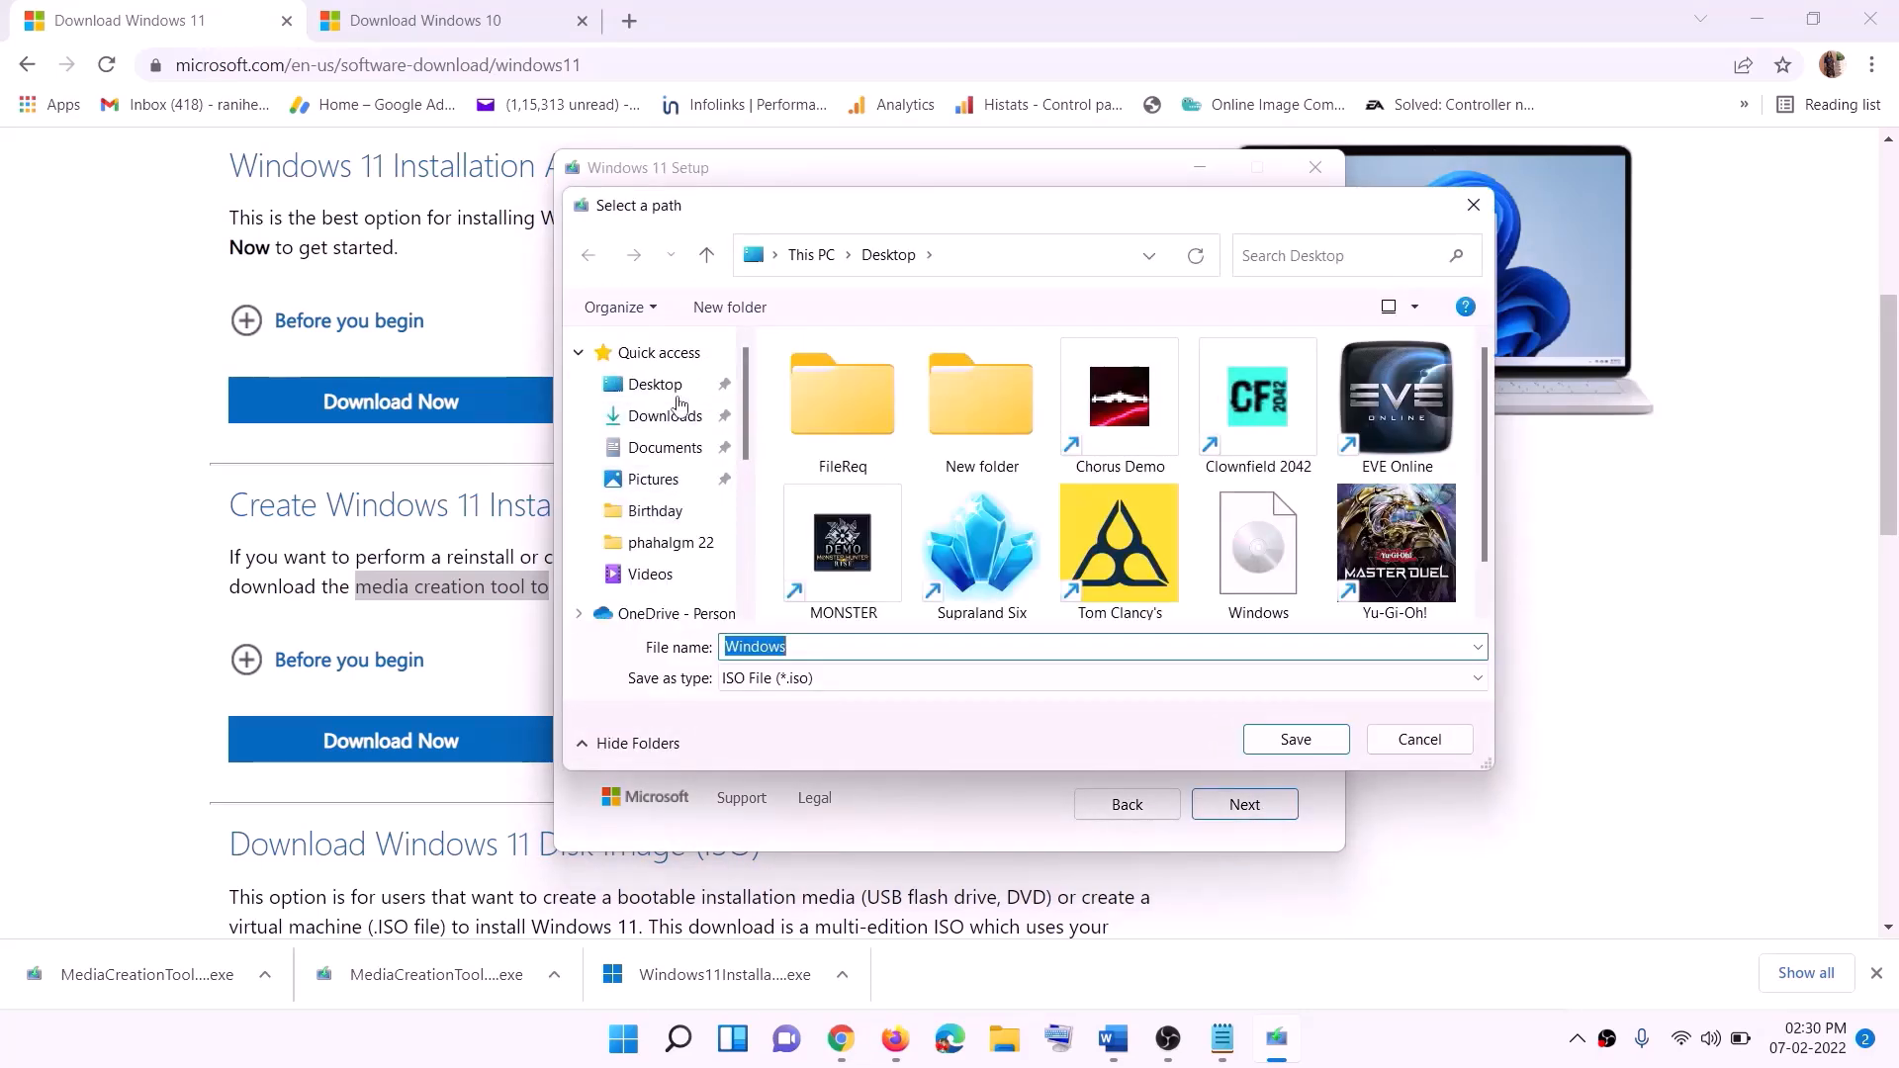
left_click(650, 389)
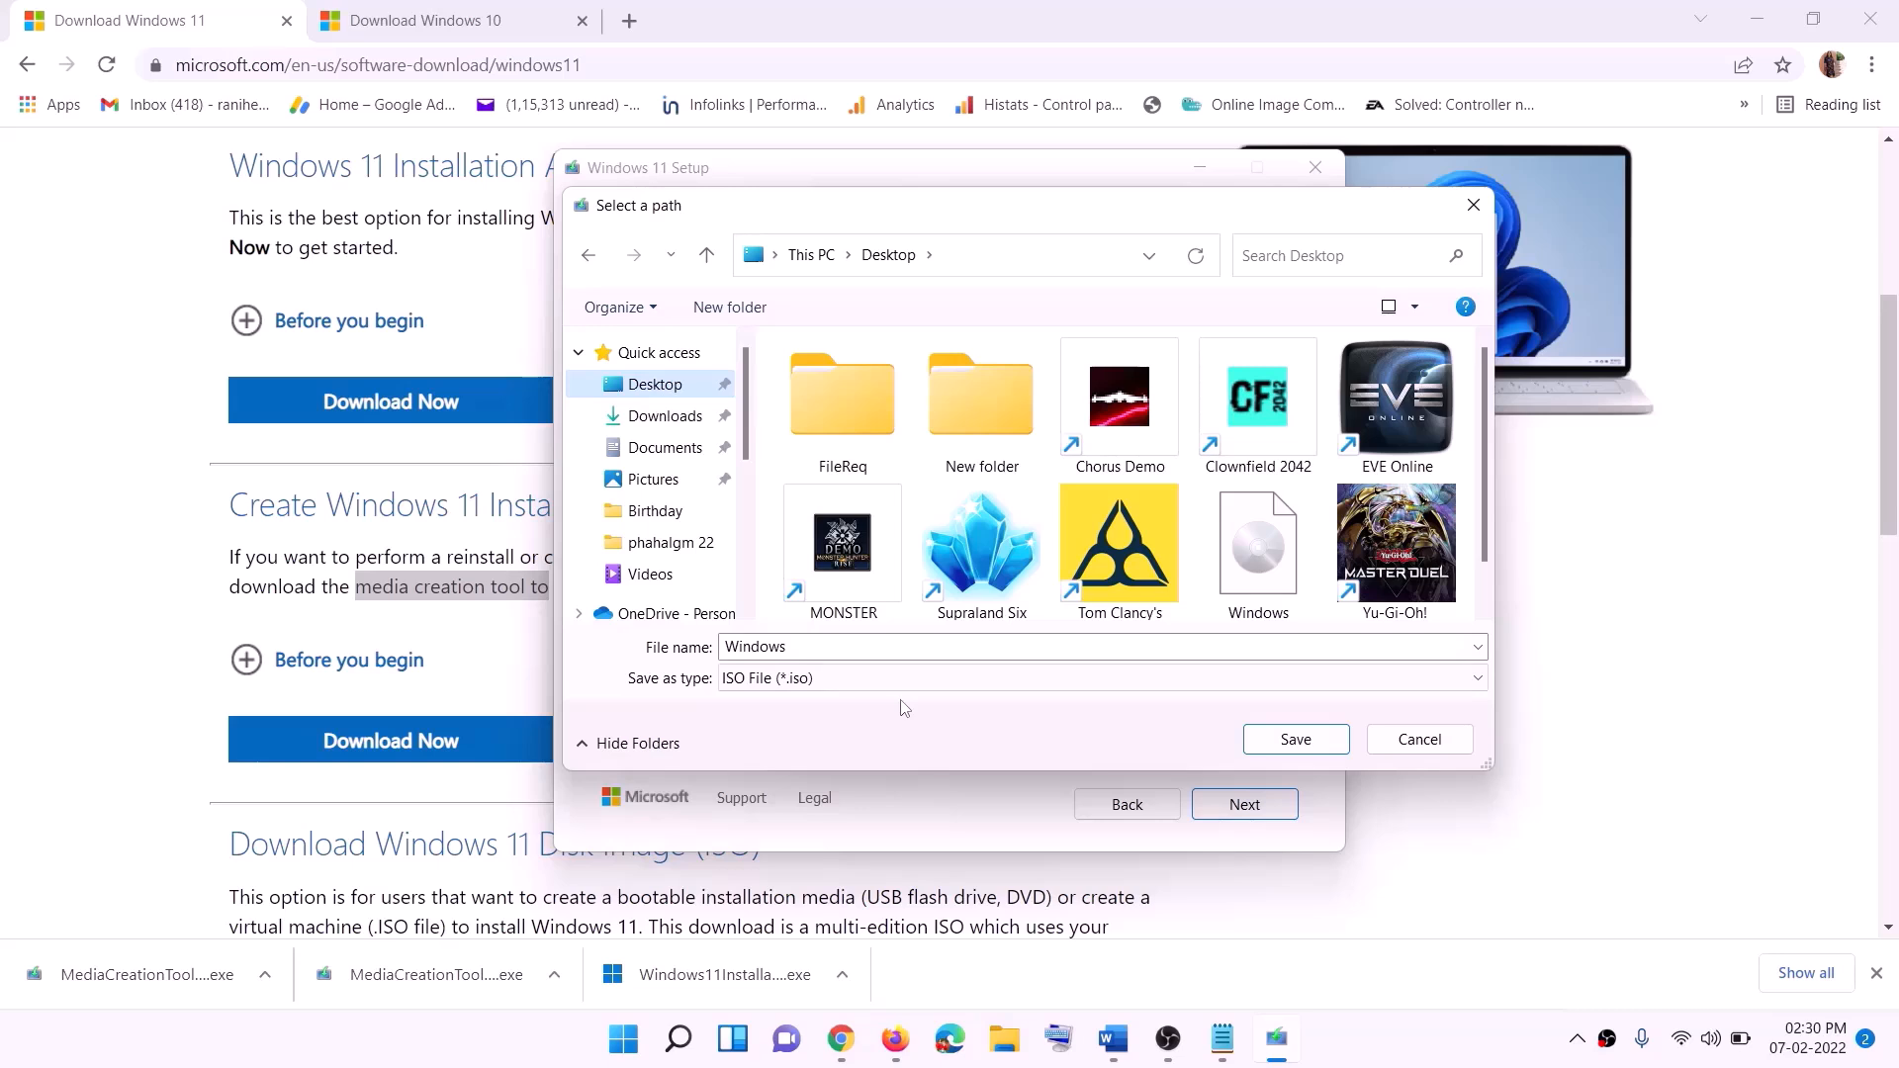
left_click(1296, 741)
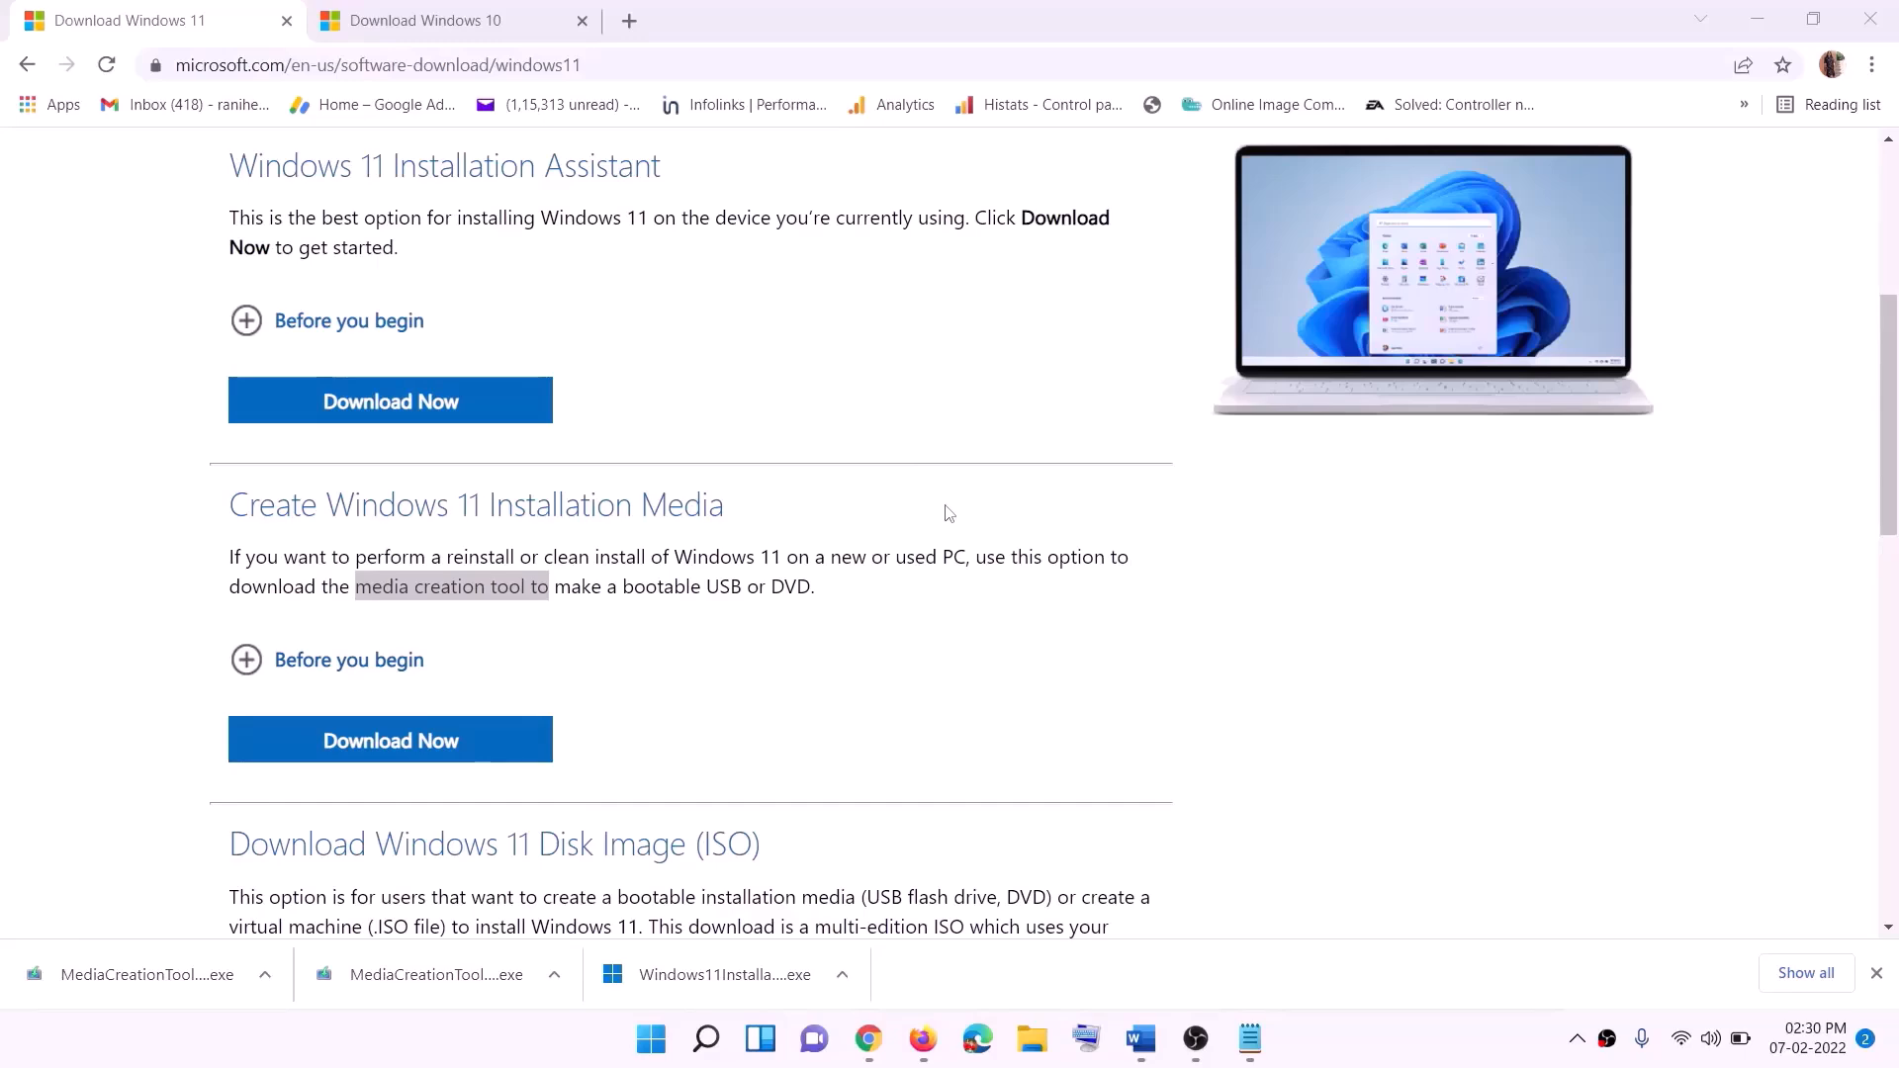
Show the desktop, move the Windows ISO file to a clearer spot and open it to mount its contents
key("super+d")
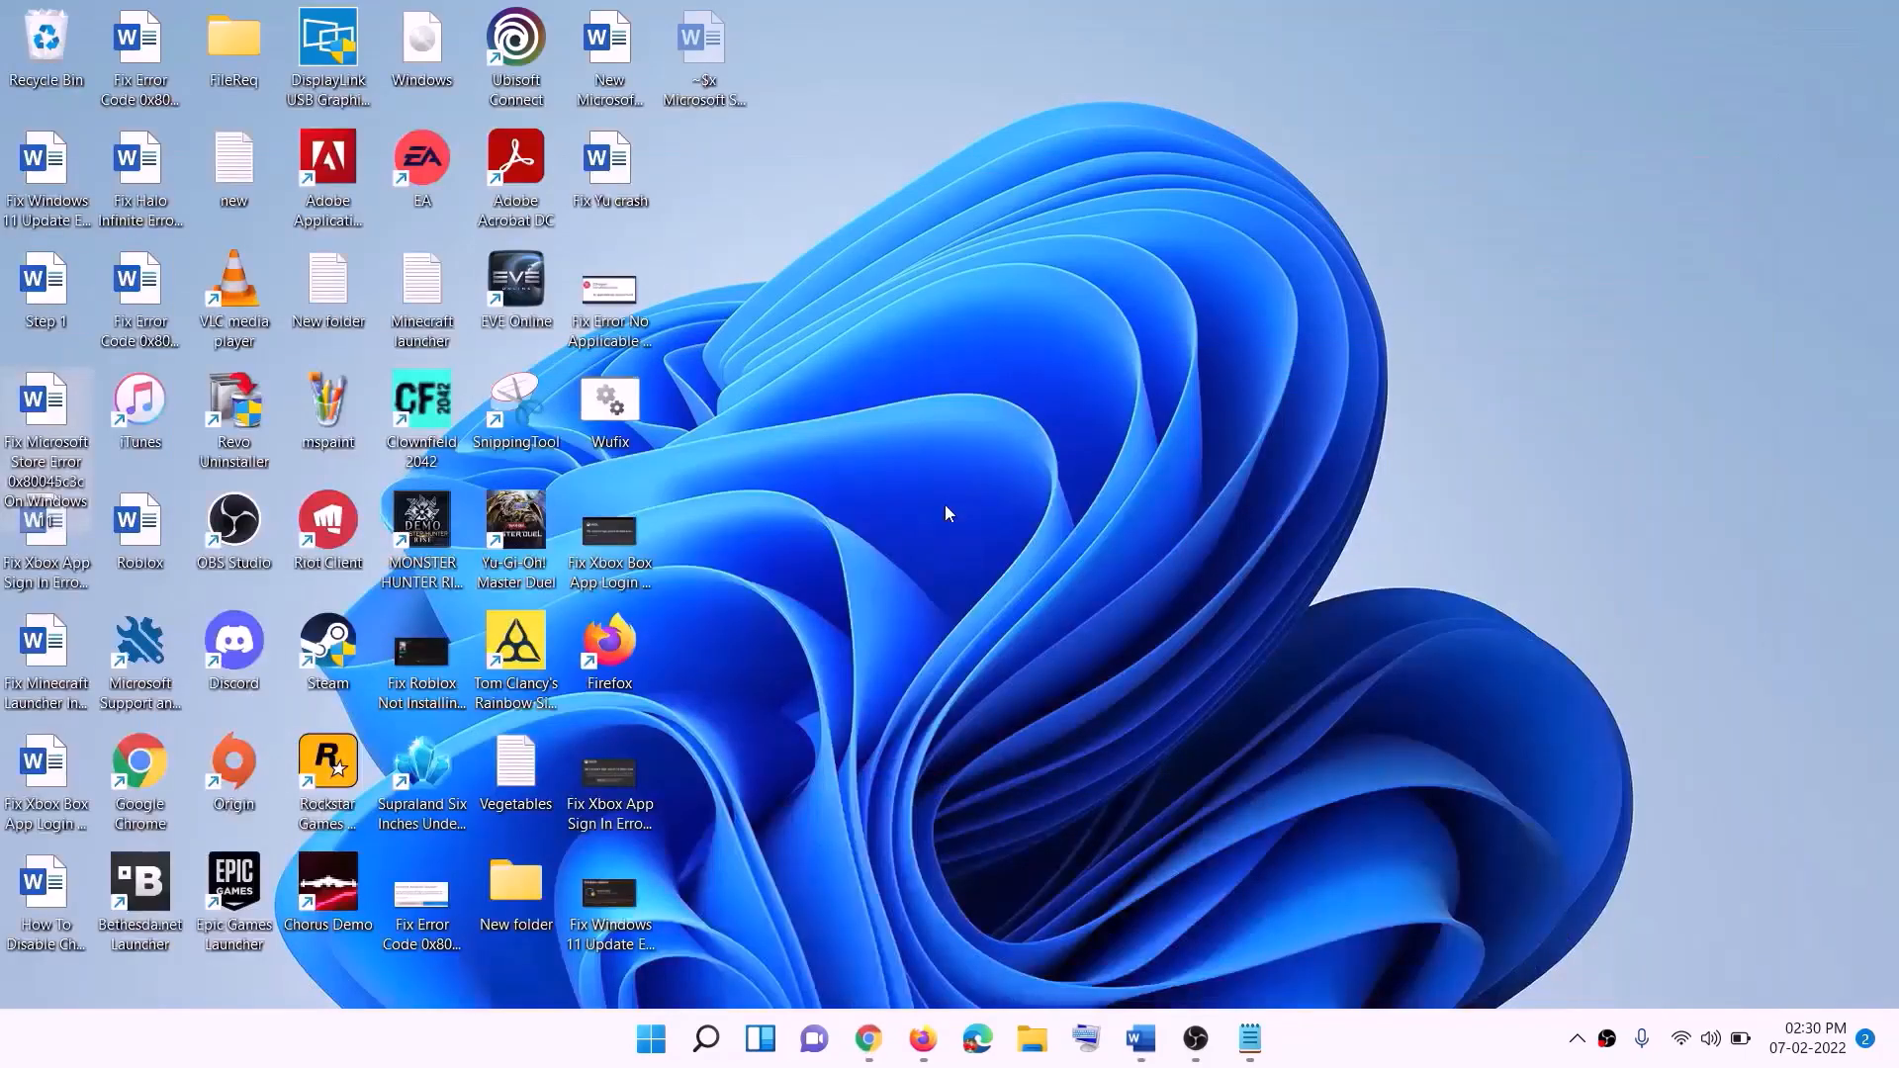
left_click_drag(460, 59, 751, 590)
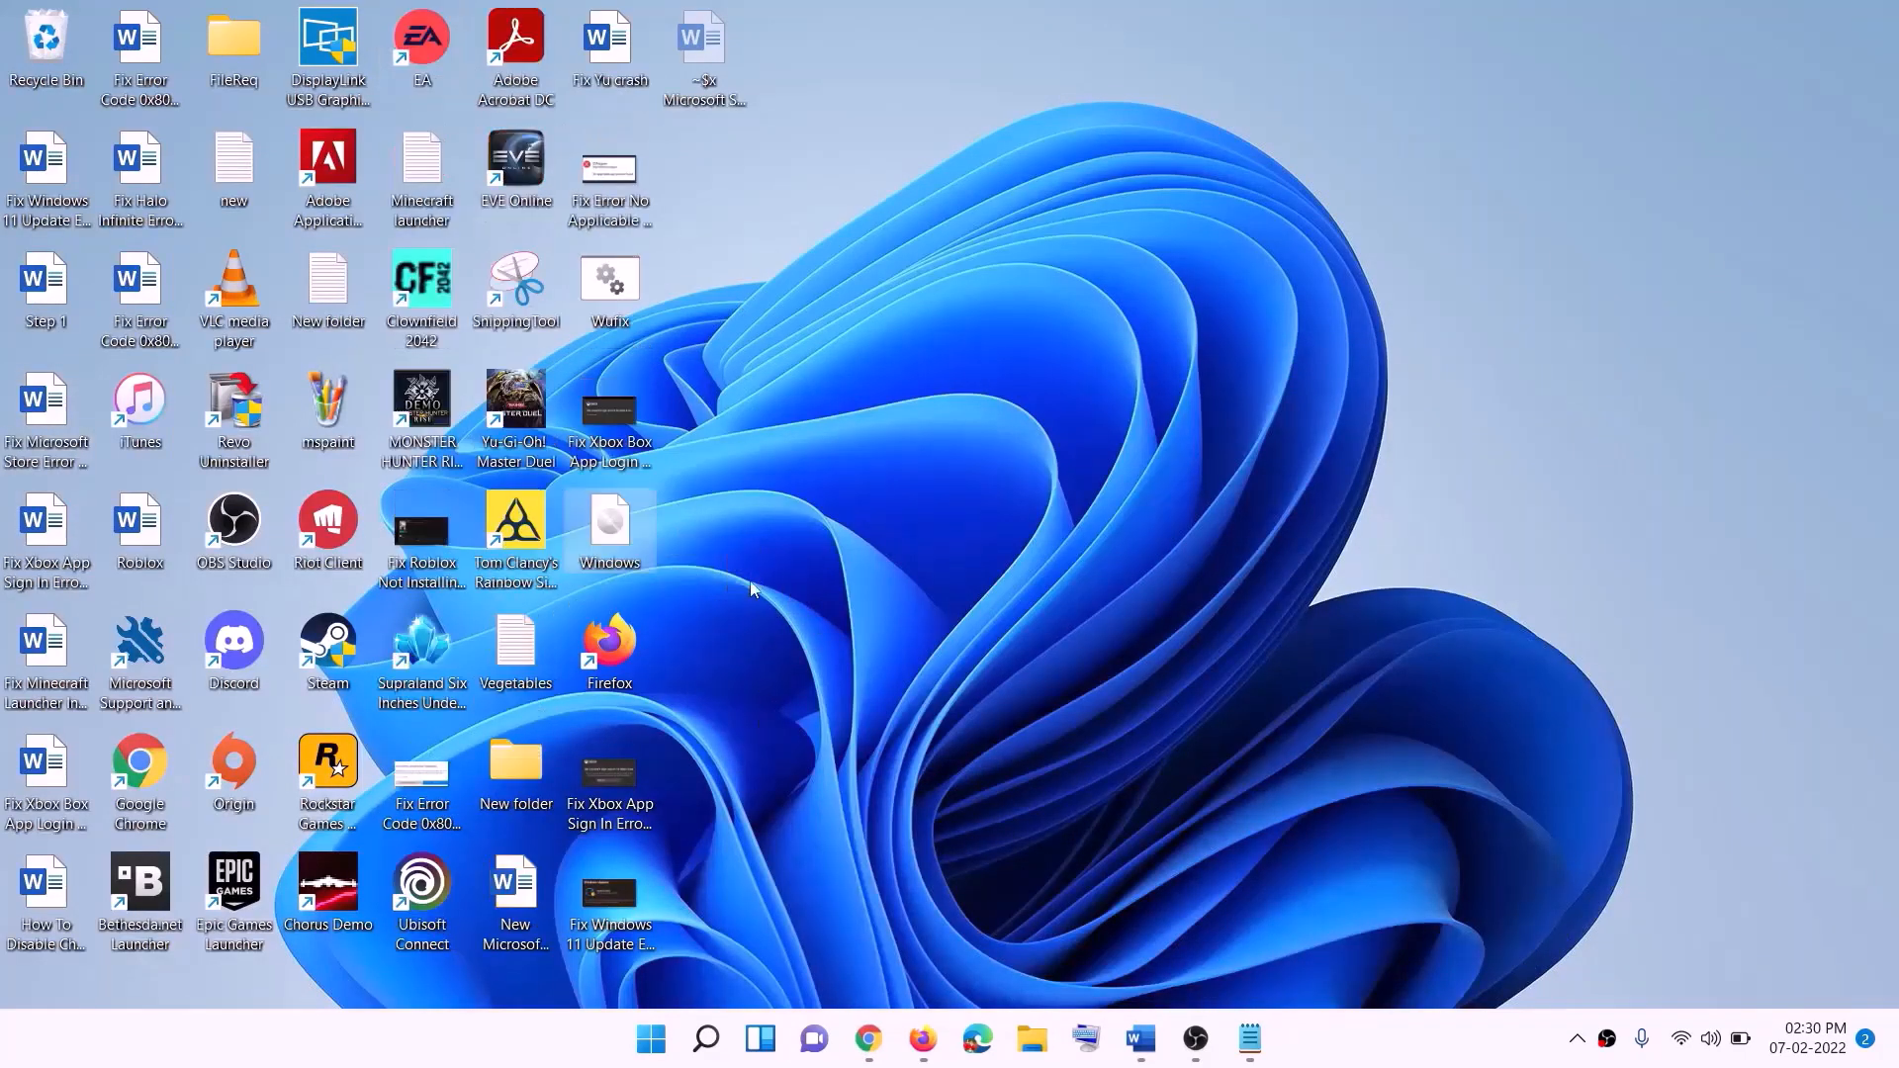
double_click(612, 524)
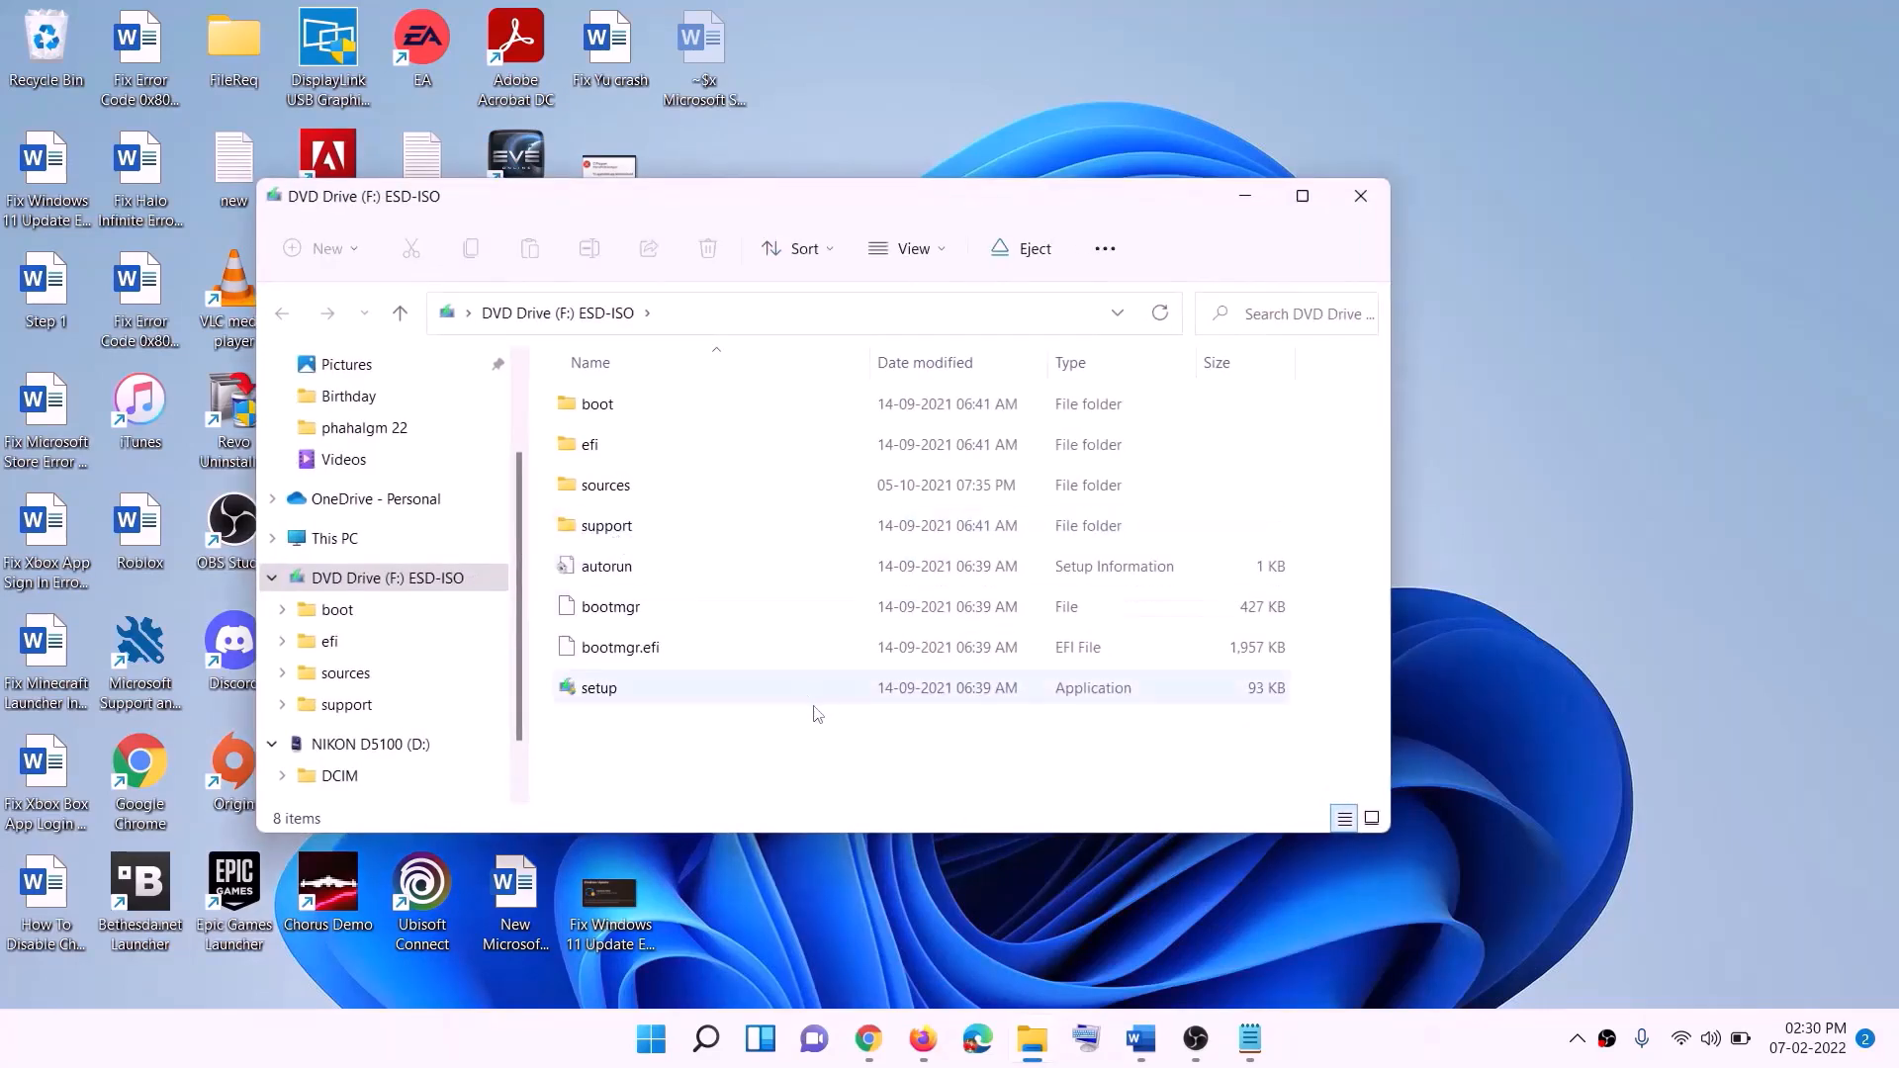
Run setup from the mounted ISO, allow it to make changes, and continue past the Install Windows 11 page
left_click(599, 689)
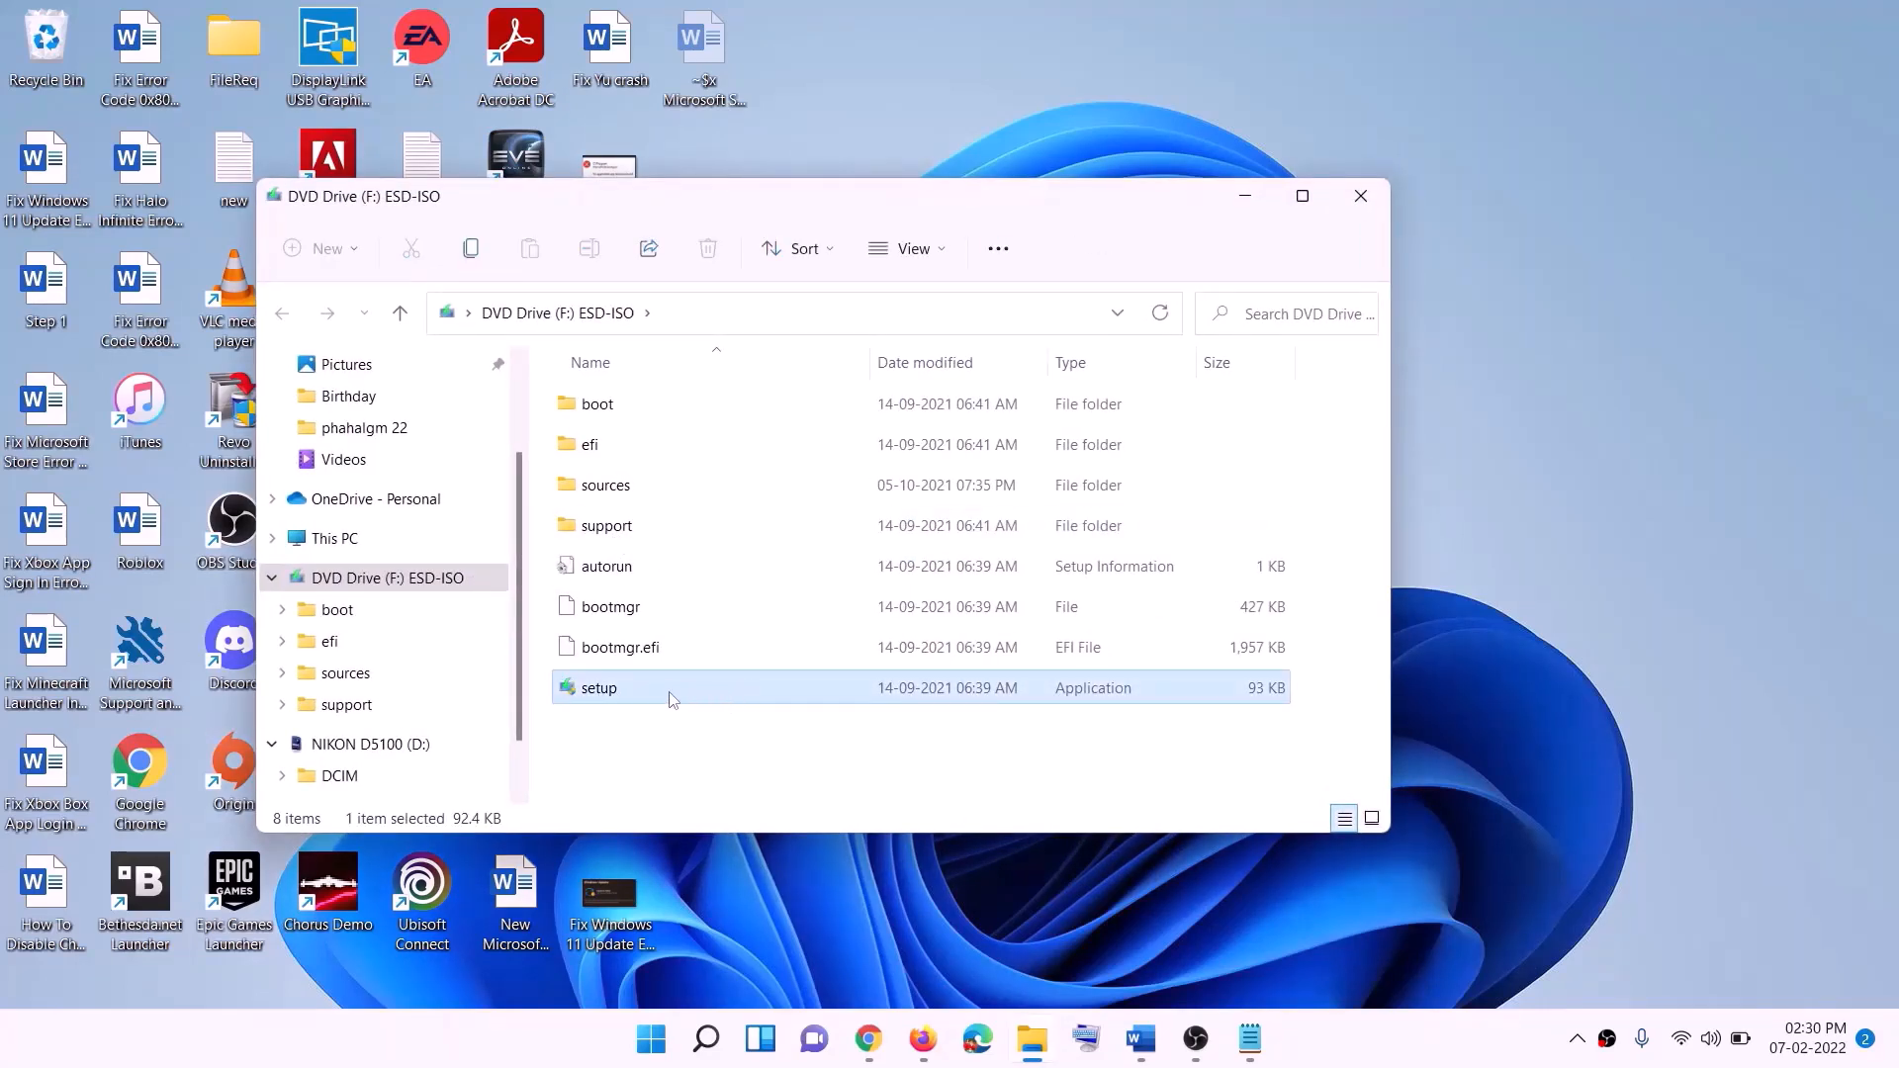
double_click(647, 685)
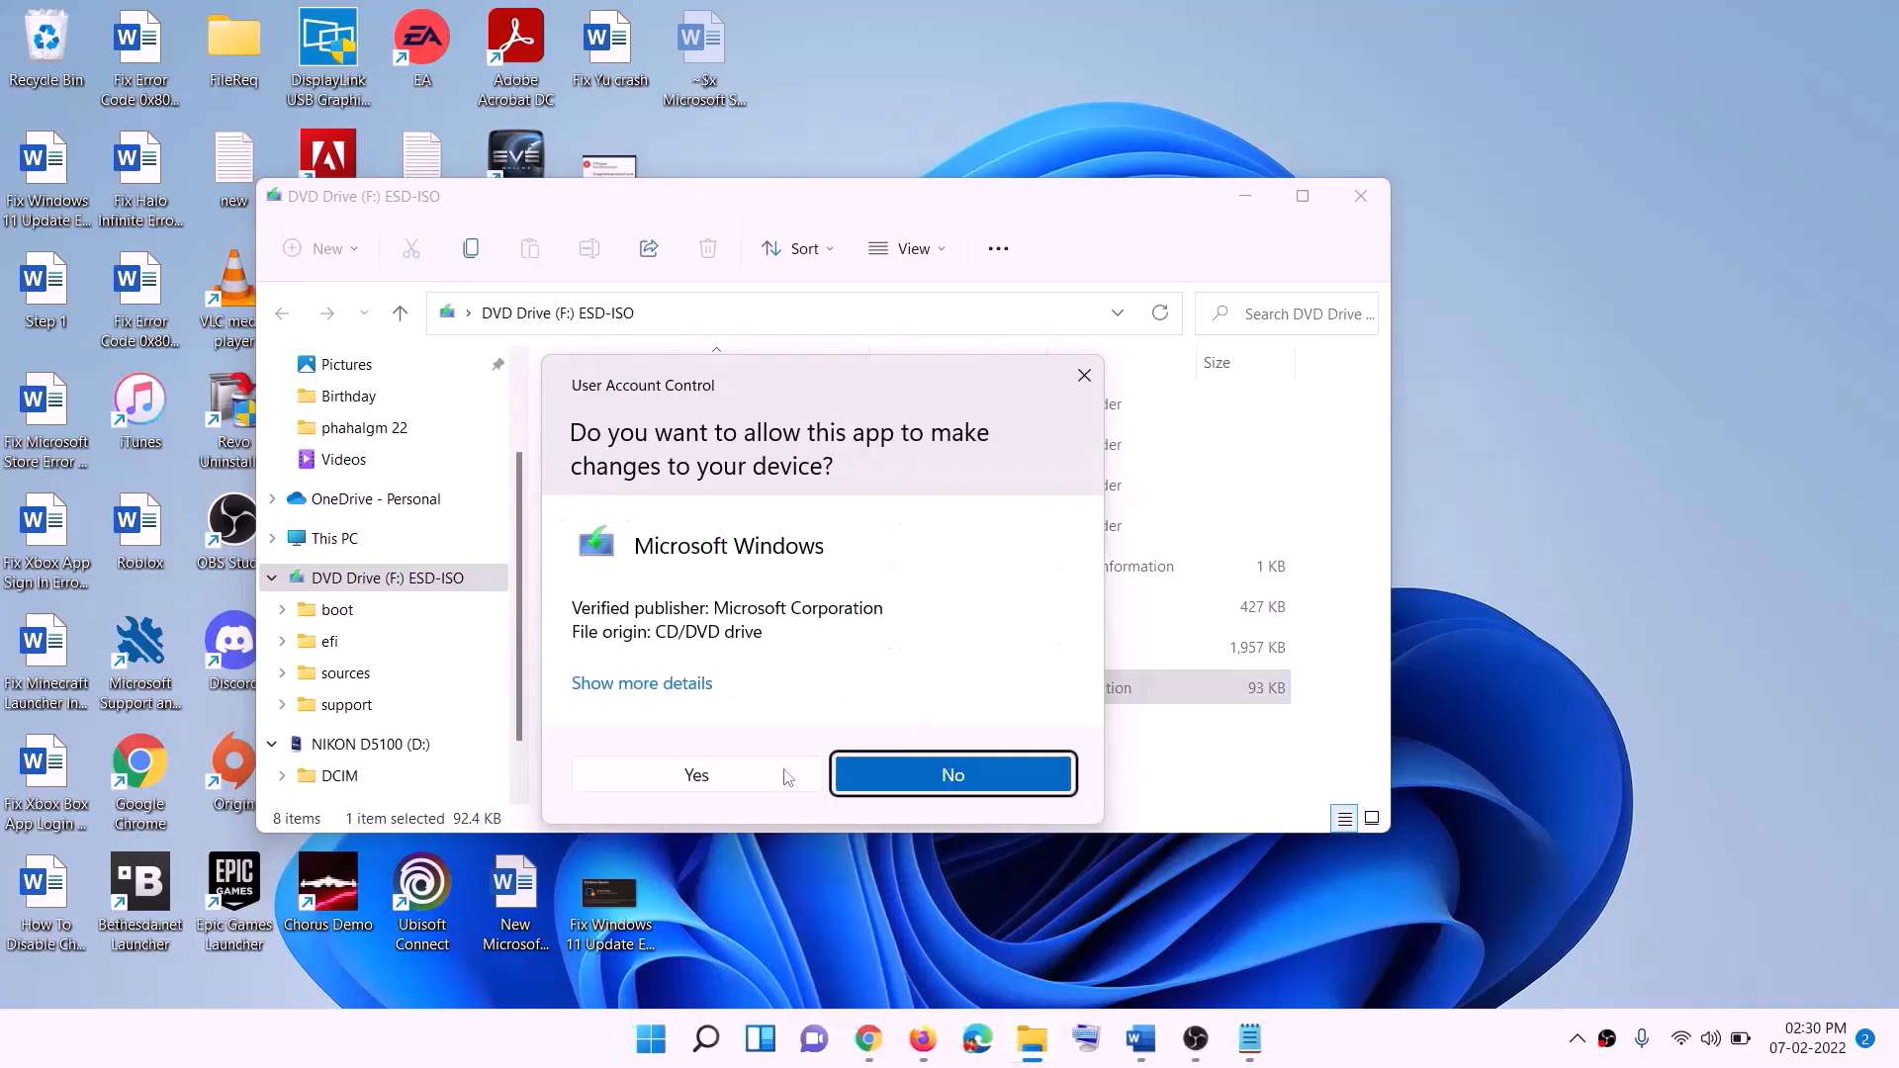
left_click(767, 779)
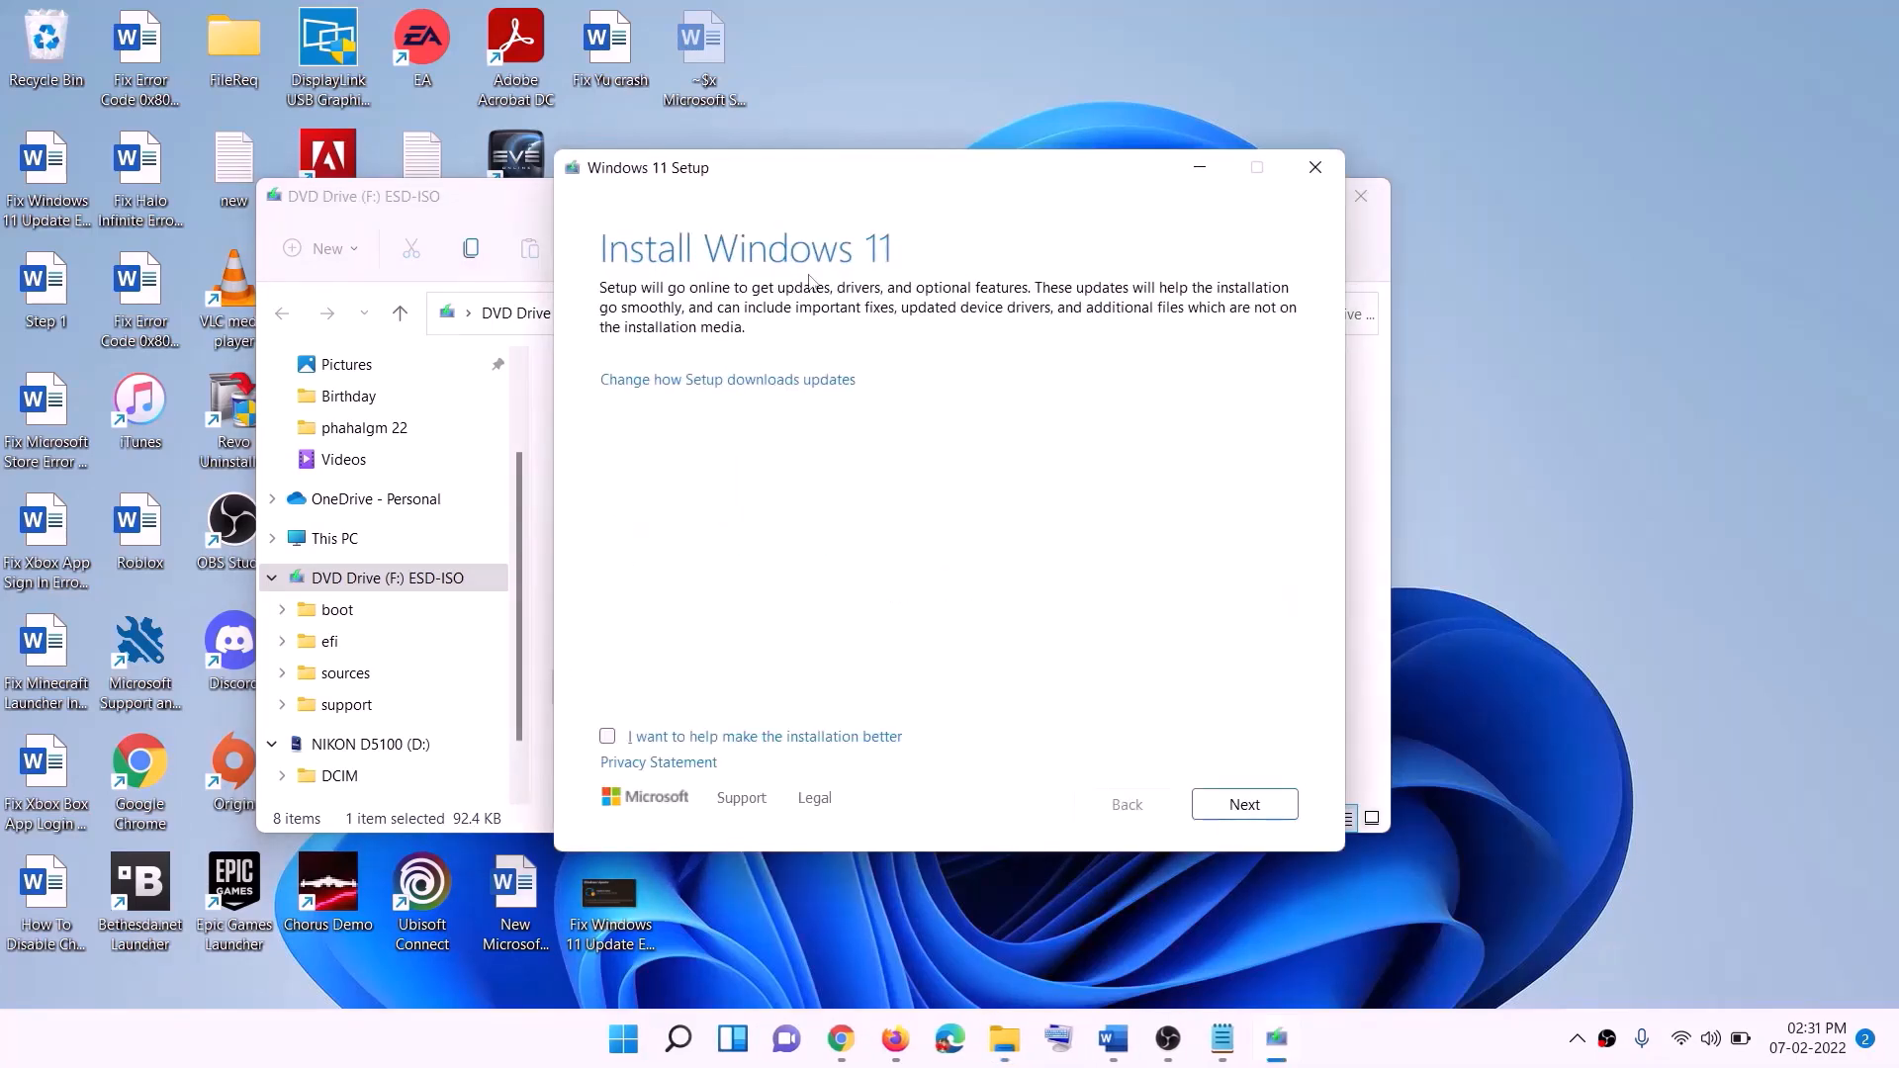
left_click(1246, 805)
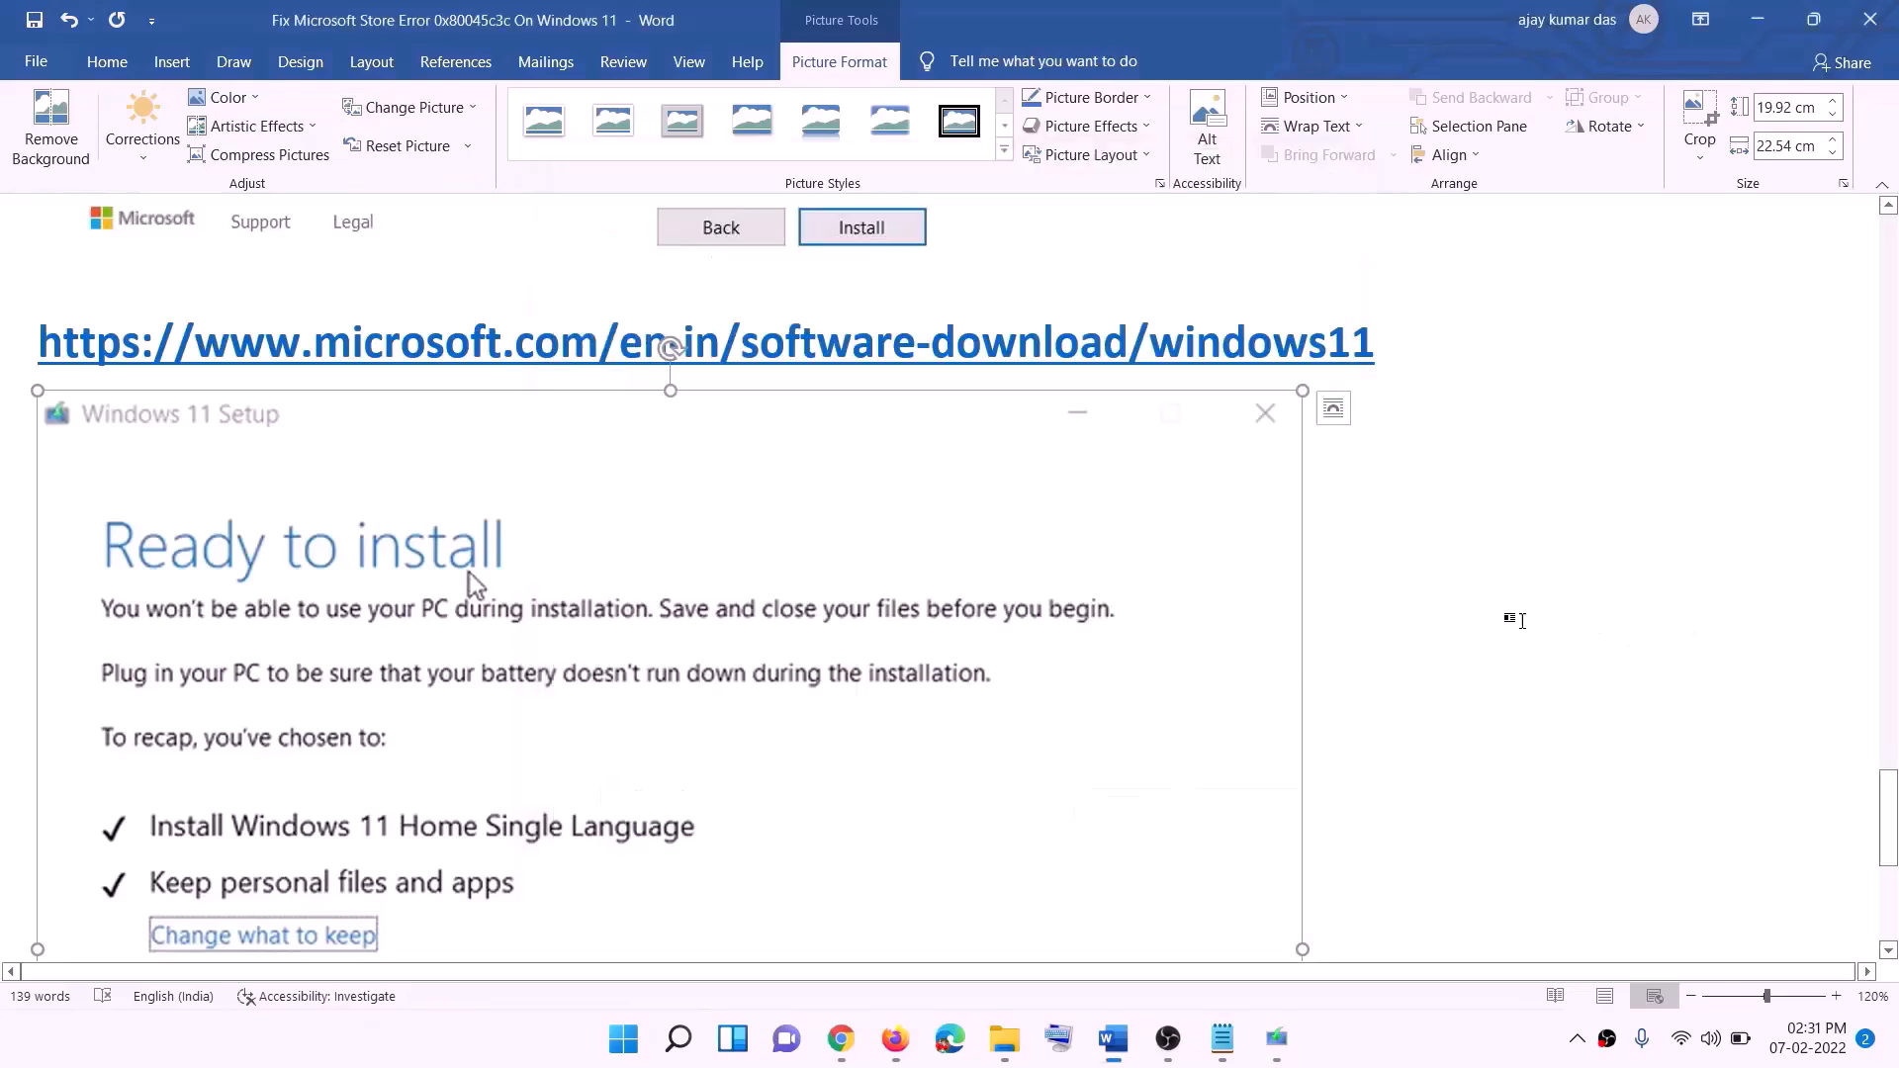
Examine the Windows 11 Setup Ready to install picture in the Word notes, including the personal files and apps option
scroll(440, 497, "down", 1)
scroll(440, 498, "down", 1)
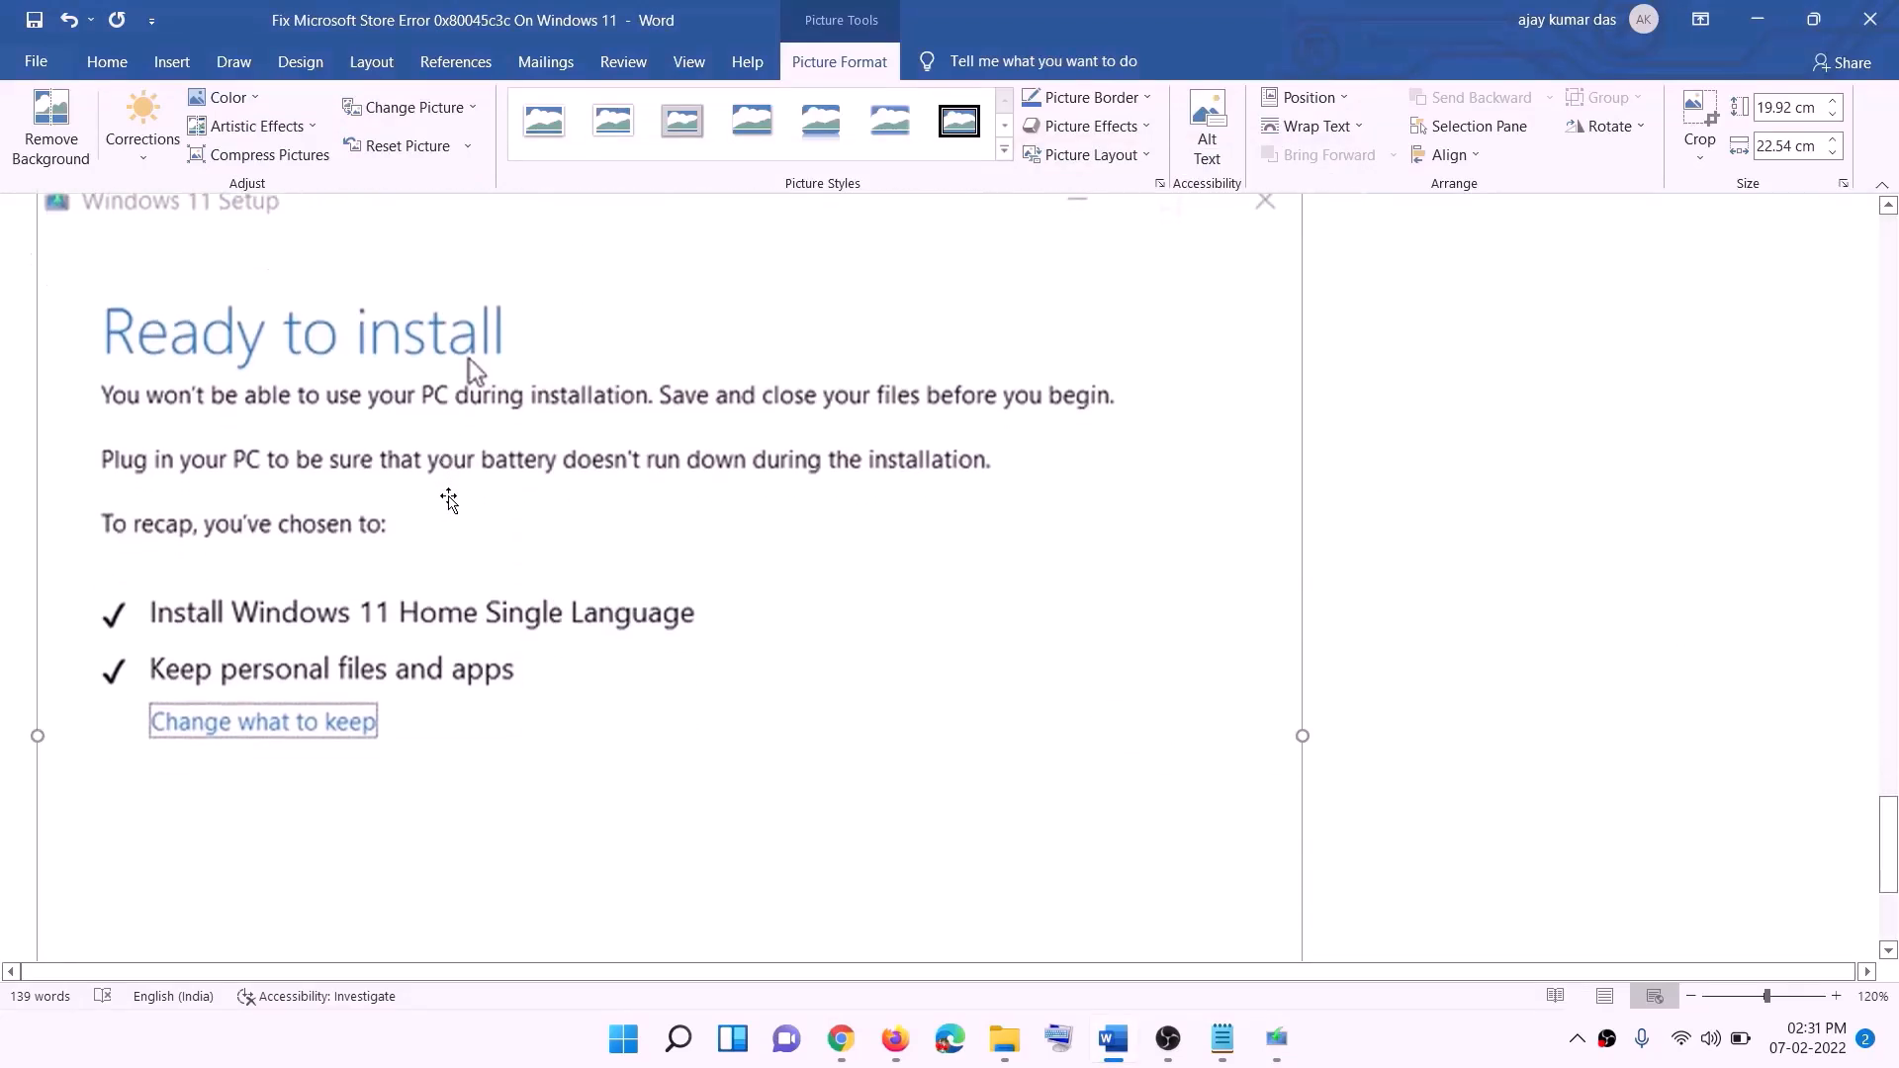
scroll(416, 572, "down", 1)
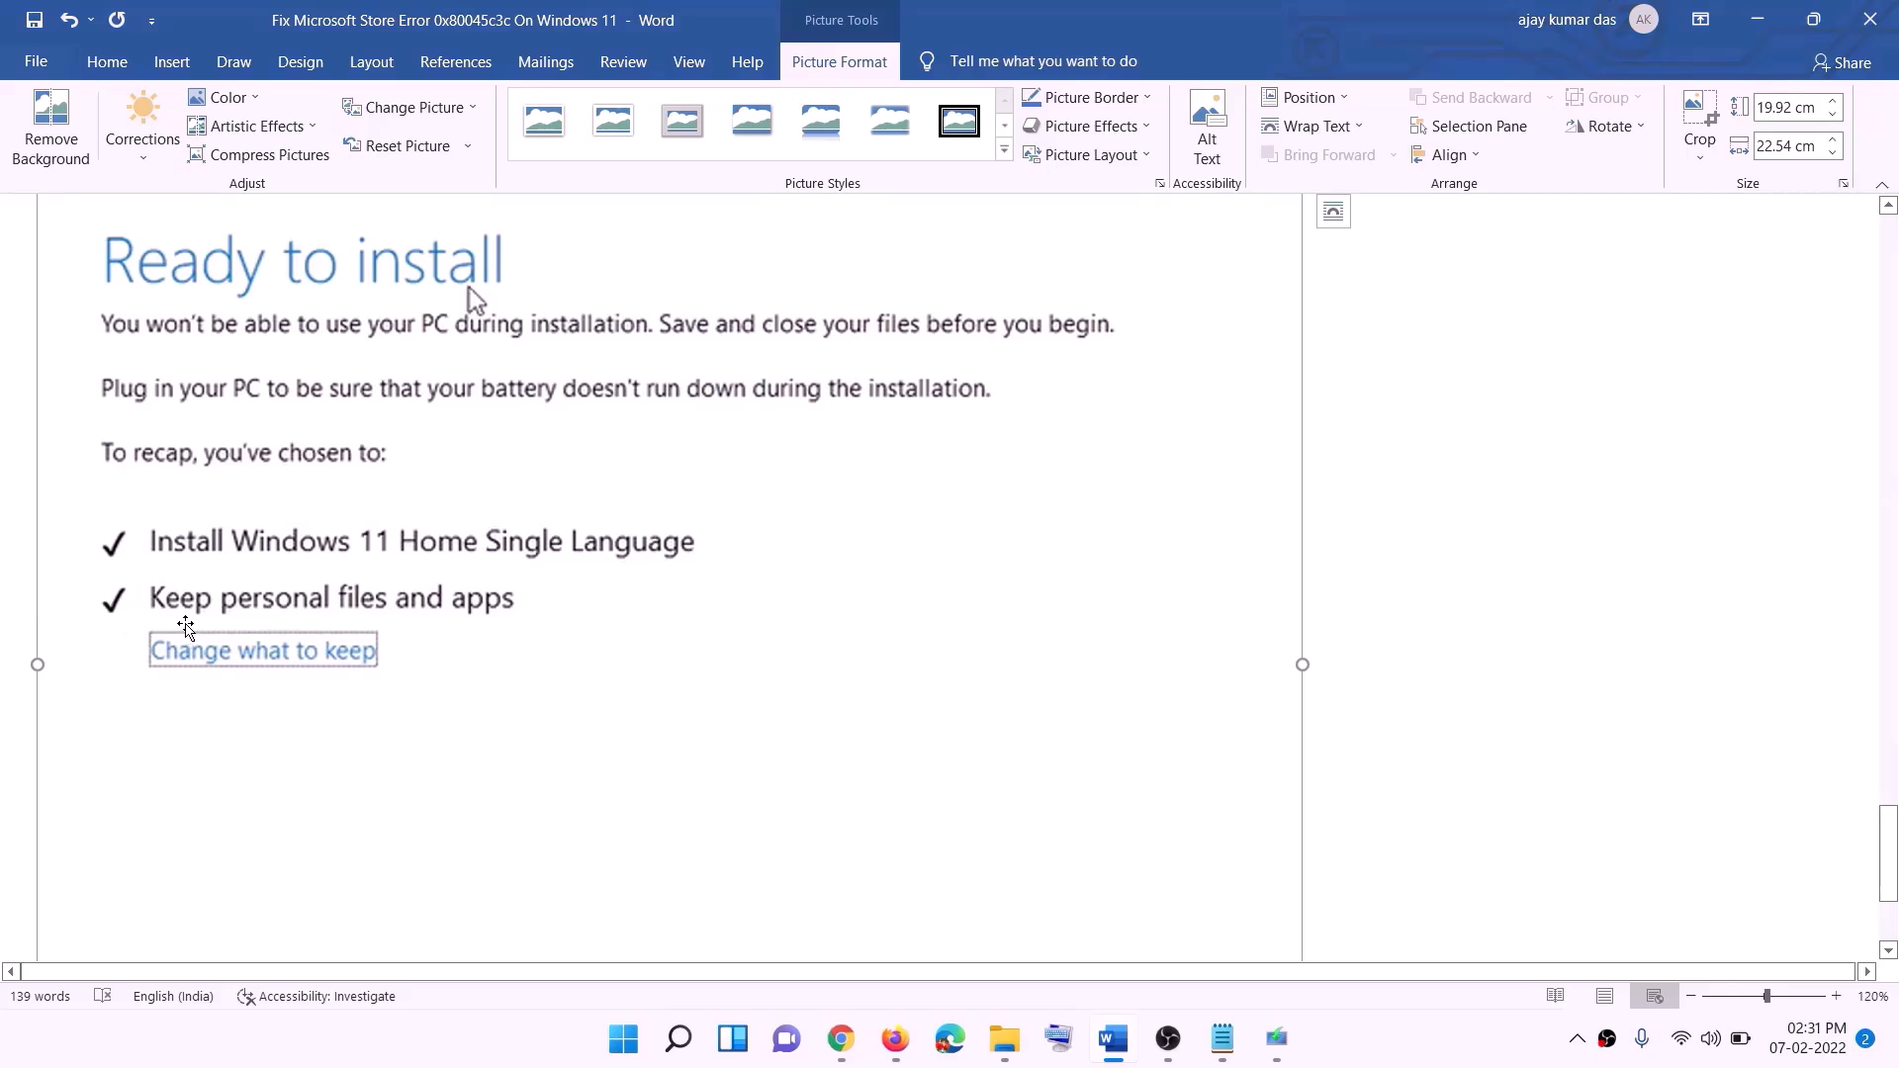
scroll(669, 613, "down", 2)
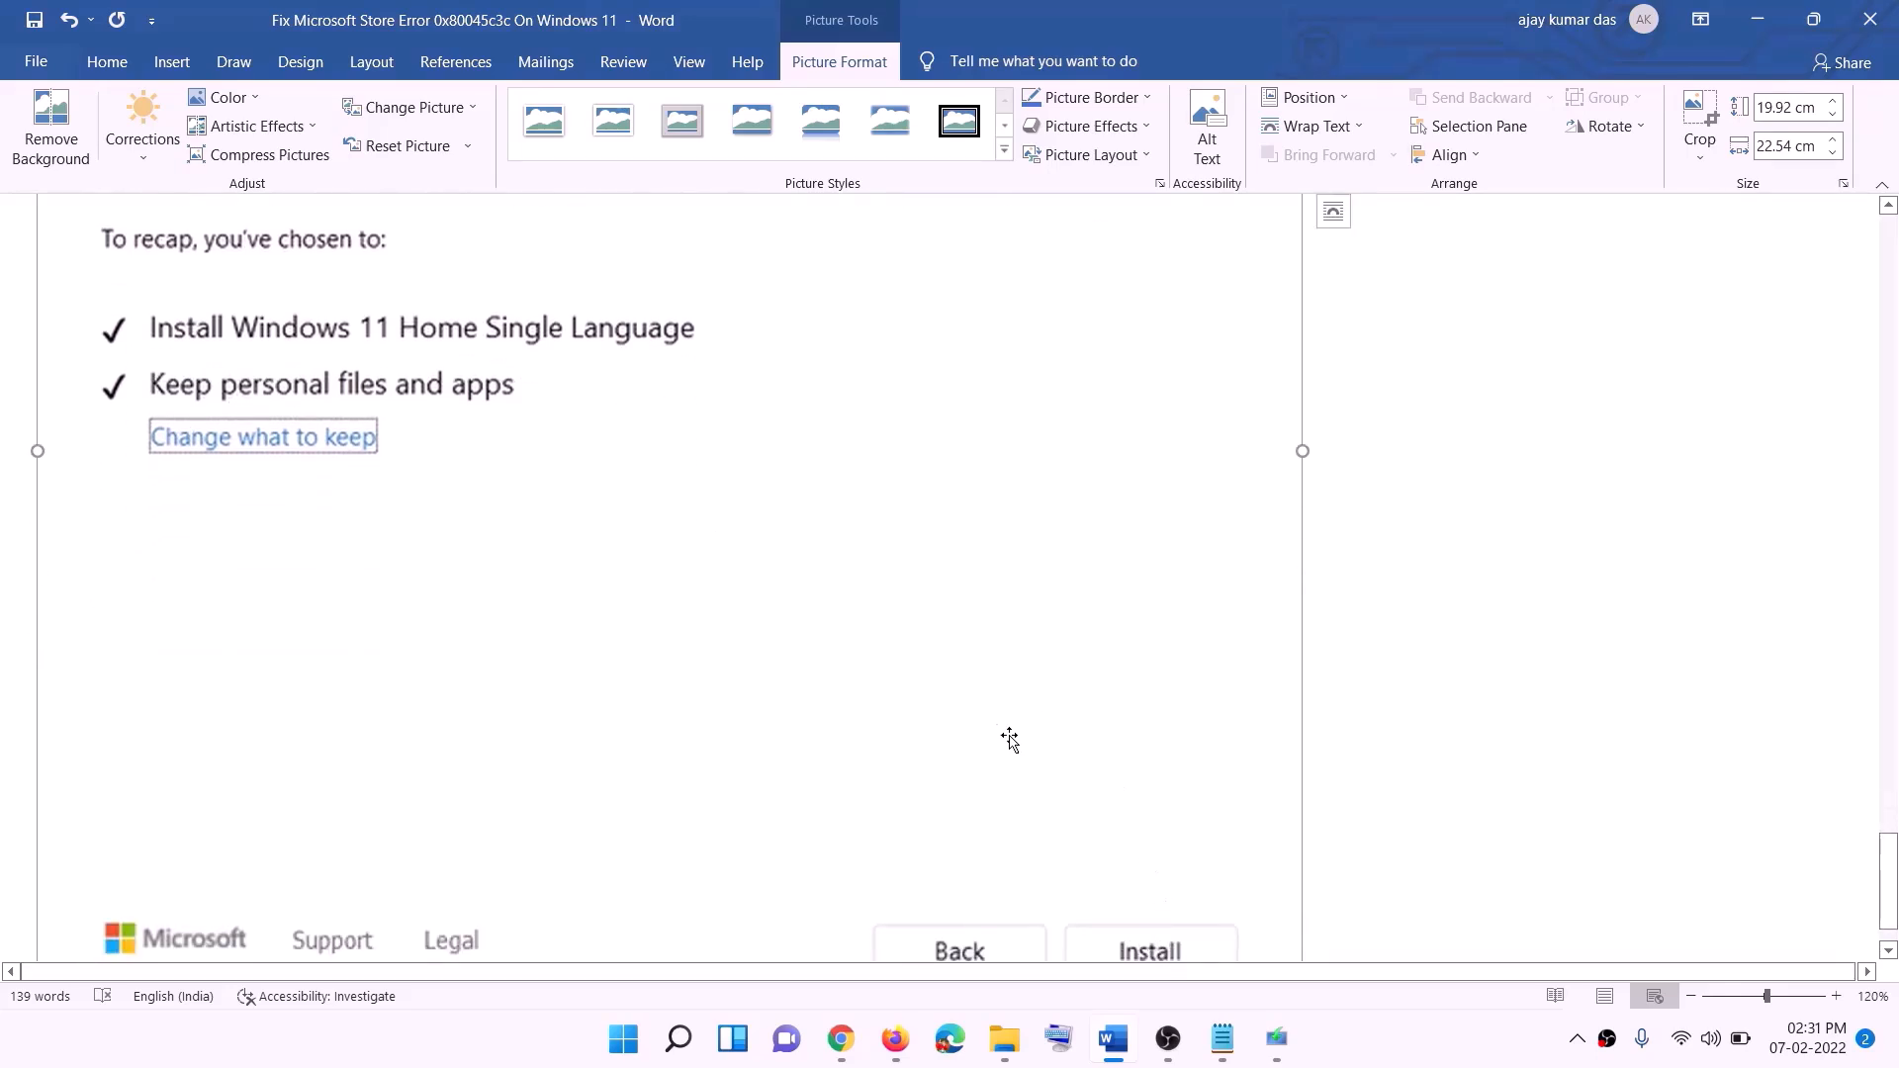
scroll(1009, 742, "up", 5)
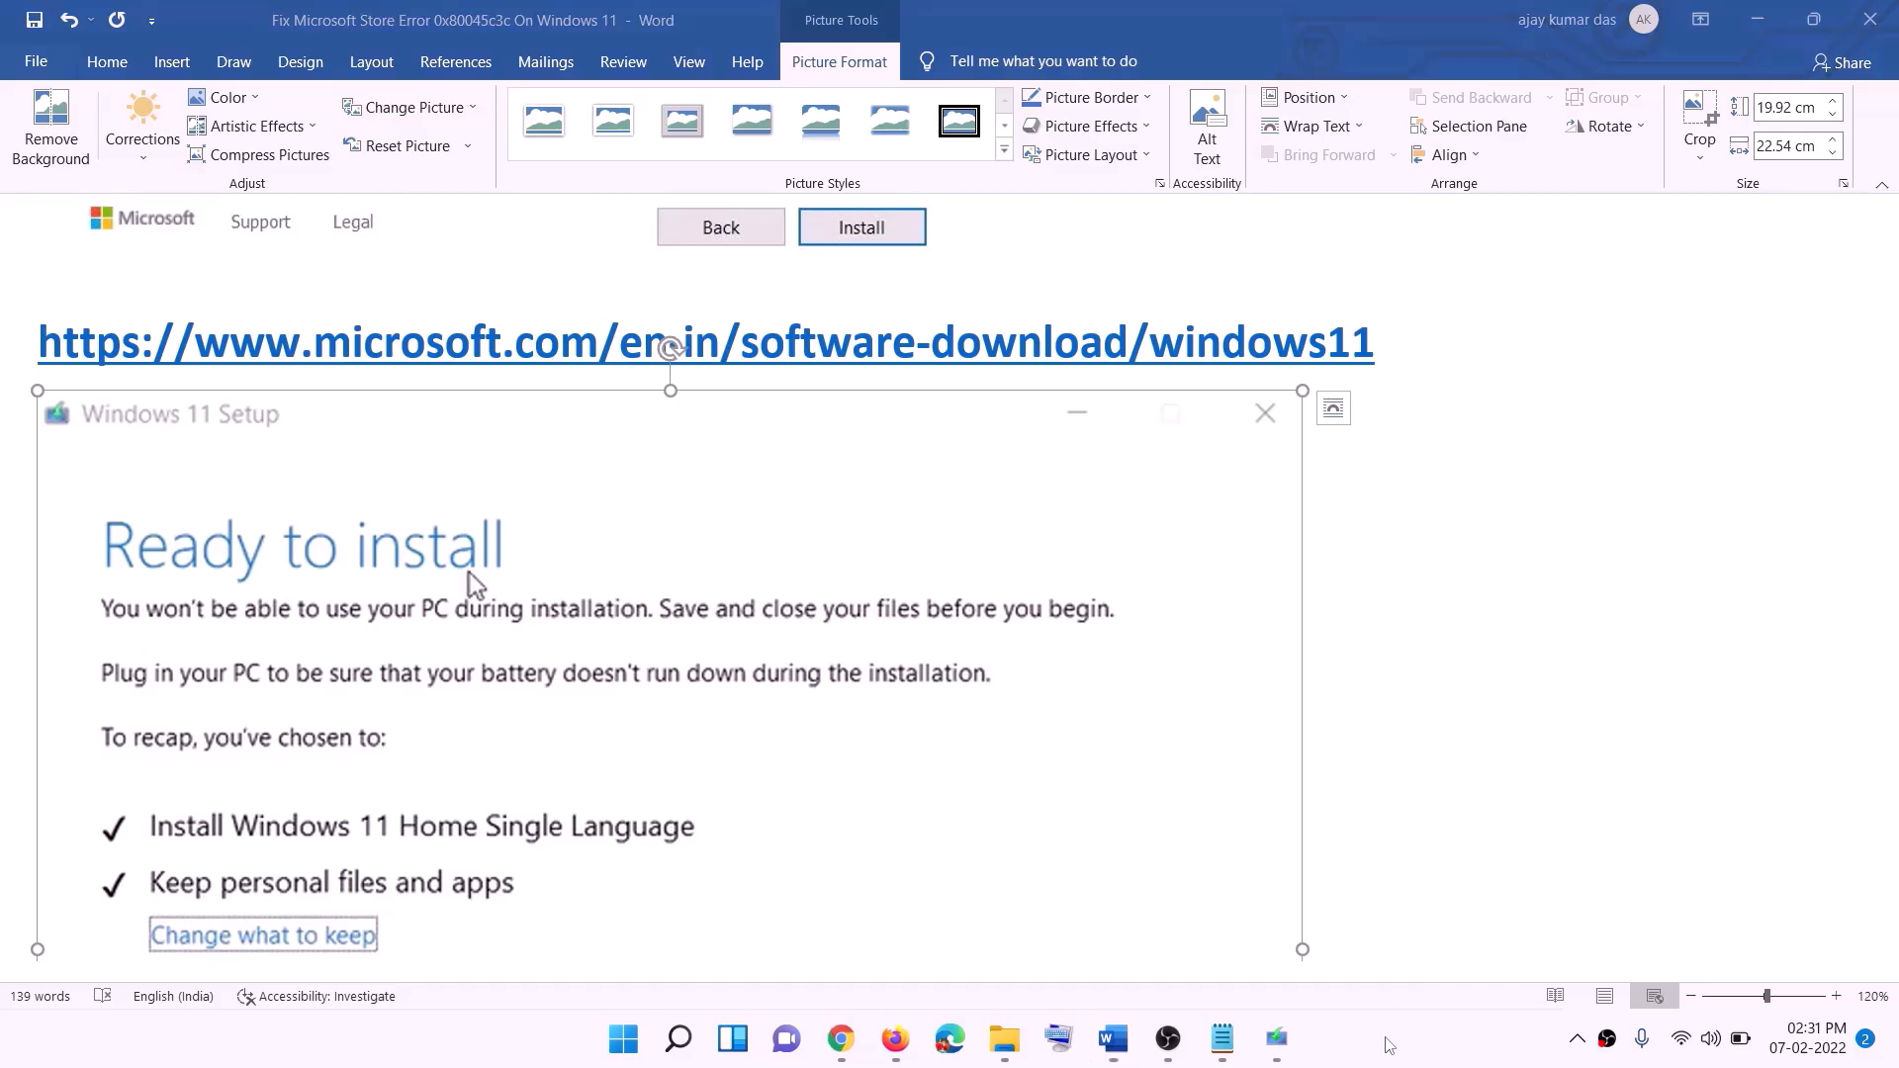